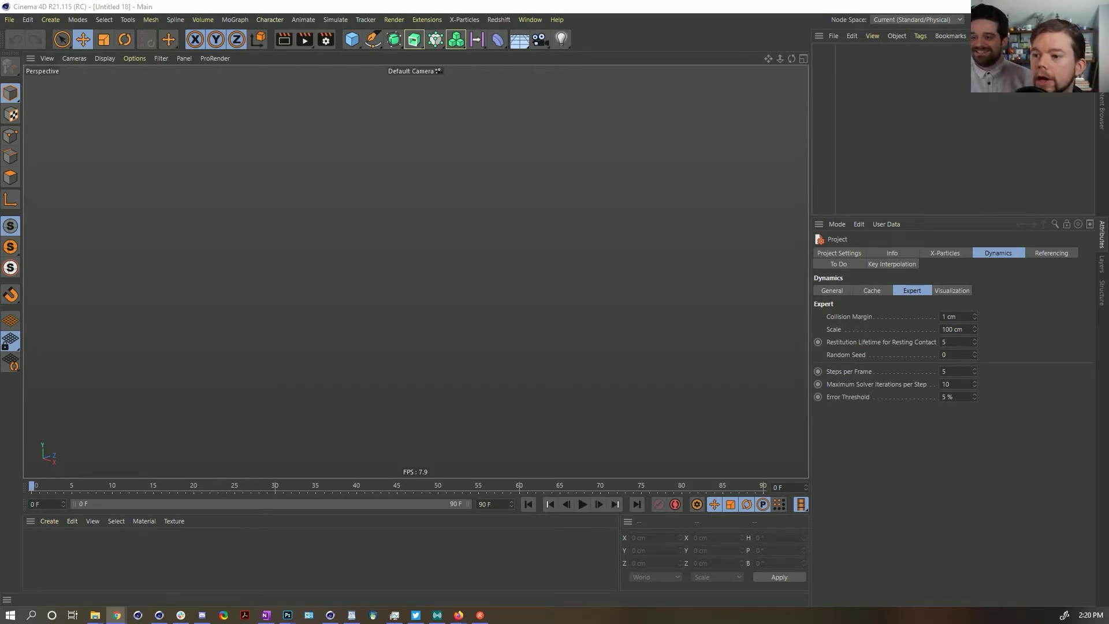
- Switch to the browser and review the reference Instagram posts, playing the rolling metal balls video and viewing the green polyhedron animation
{"action": "key", "text": "alt+Tab"}
{"action": "left_click_drag", "start_coordinate": [574, 126], "coordinate": [700, 64]}
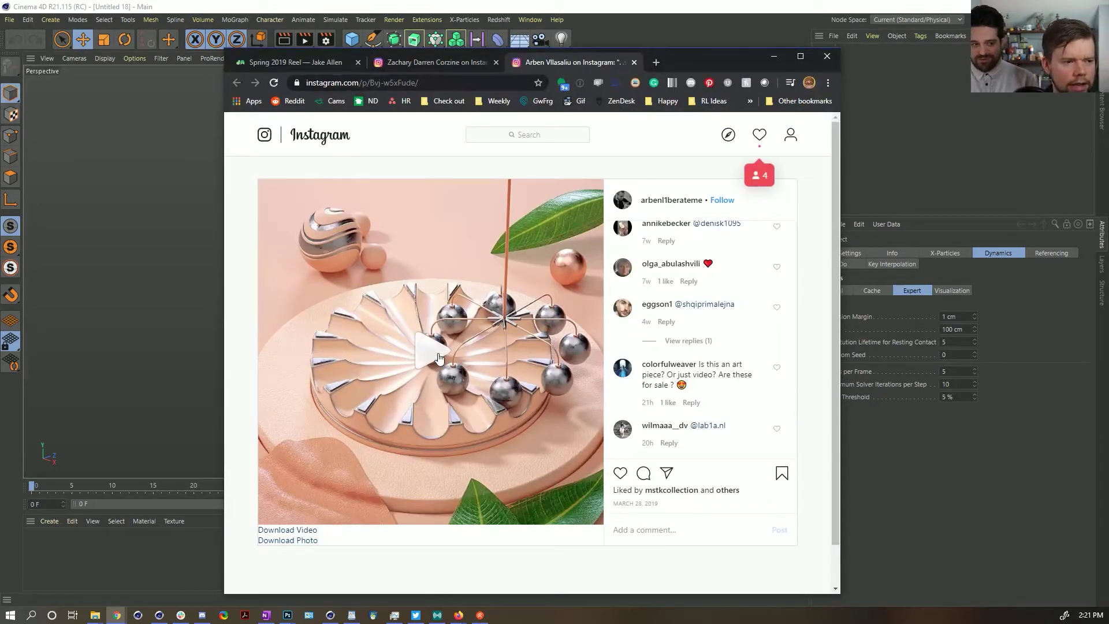
{"action": "left_click", "coordinate": [439, 358]}
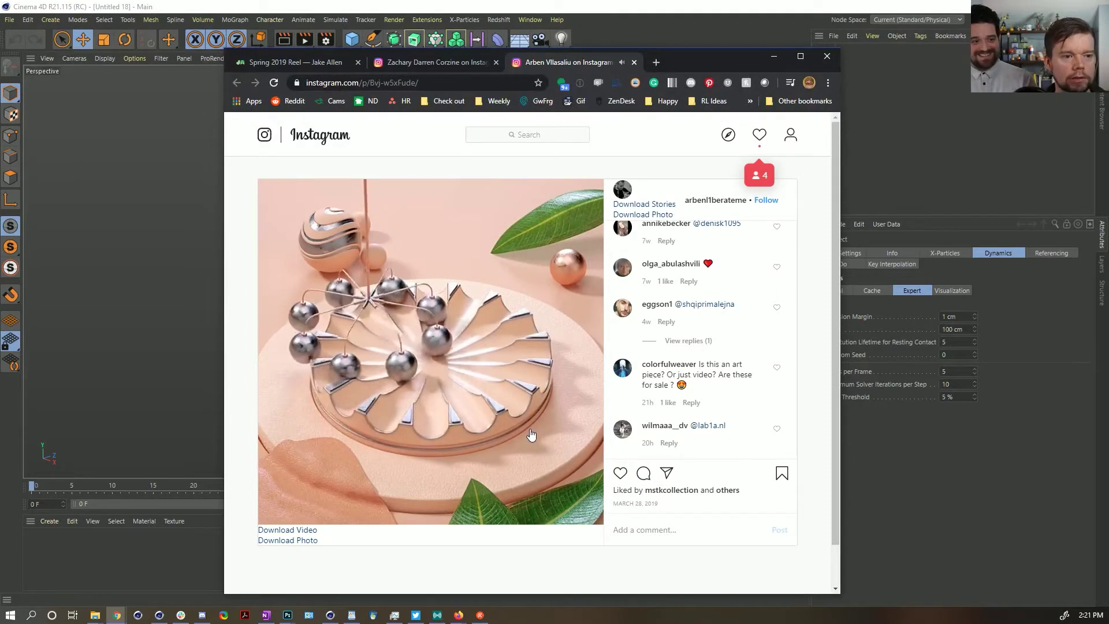
{"action": "scroll", "coordinate": [705, 284], "scroll_direction": "up", "scroll_amount": 3}
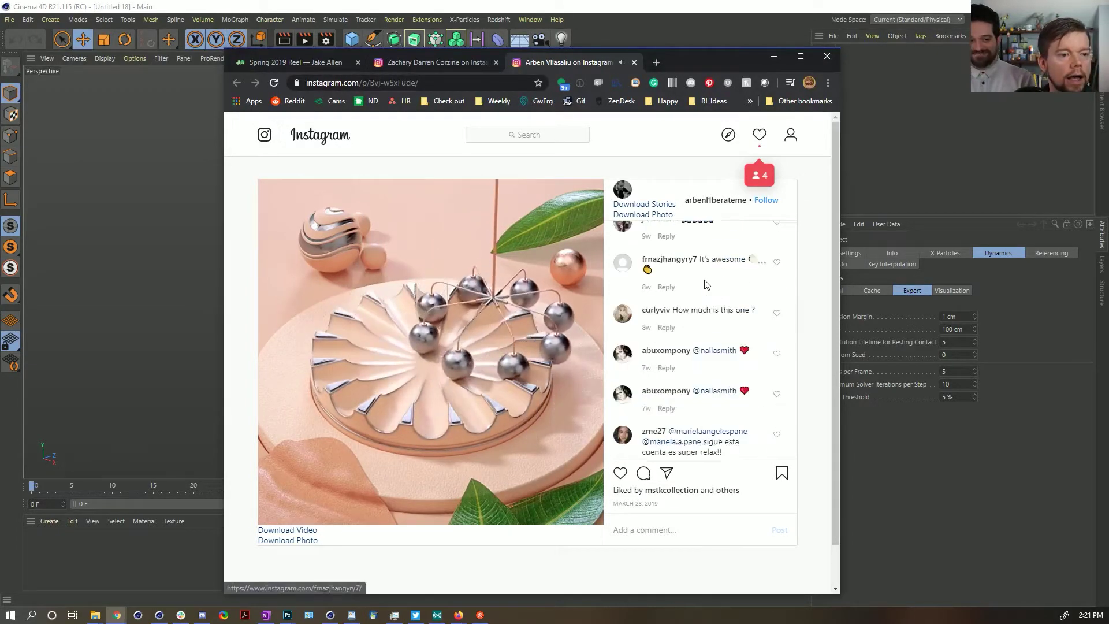
{"action": "scroll", "coordinate": [705, 284], "scroll_direction": "up", "scroll_amount": 5}
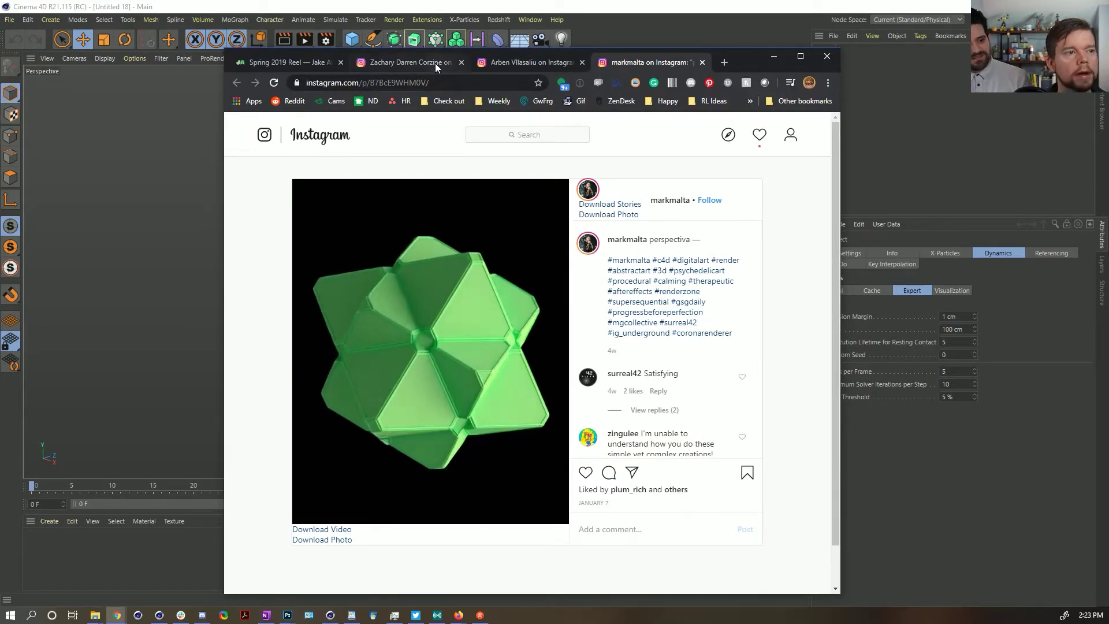
{"action": "left_click", "coordinate": [415, 63]}
{"action": "left_click", "coordinate": [646, 61]}
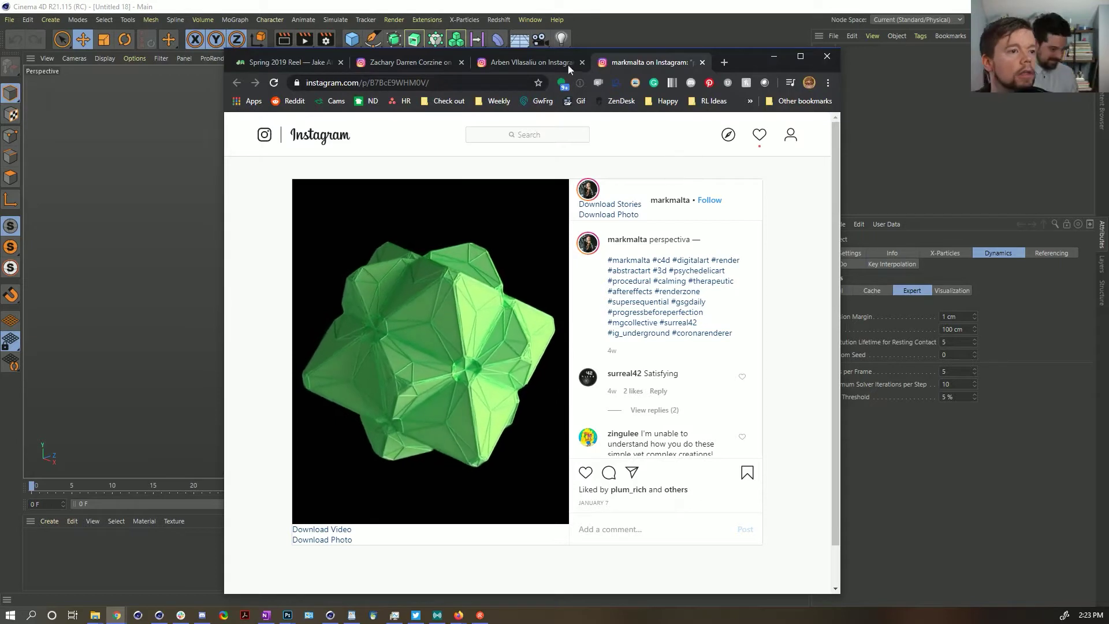
- Switch back to Cinema 4D, add a Platonic primitive and set its type to Bucky
{"action": "left_click", "coordinate": [758, 16]}
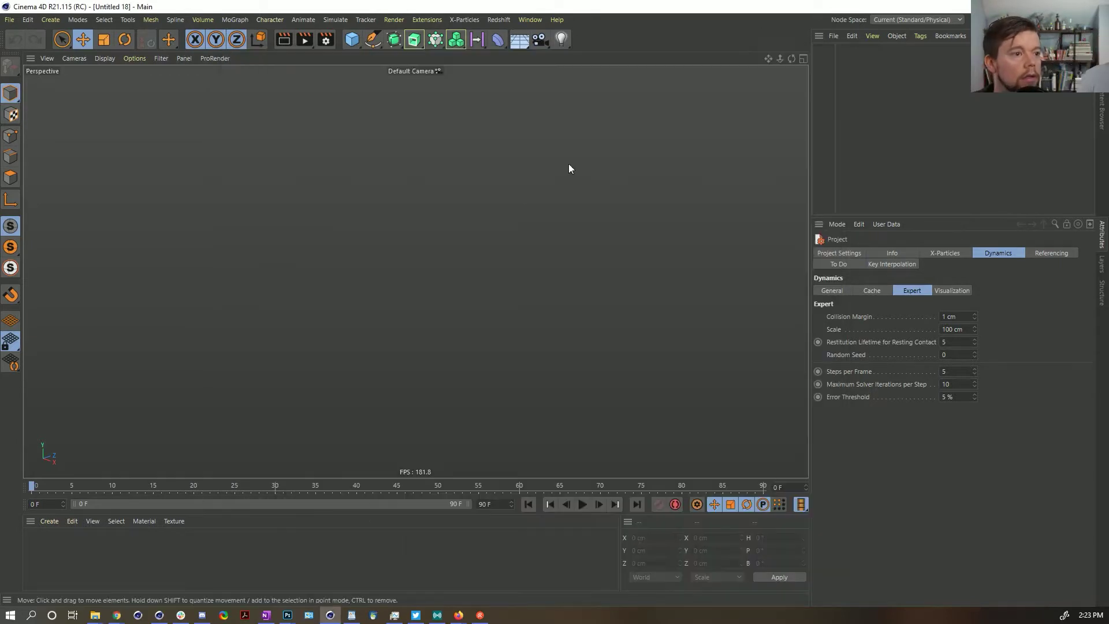
{"action": "left_click", "coordinate": [352, 39]}
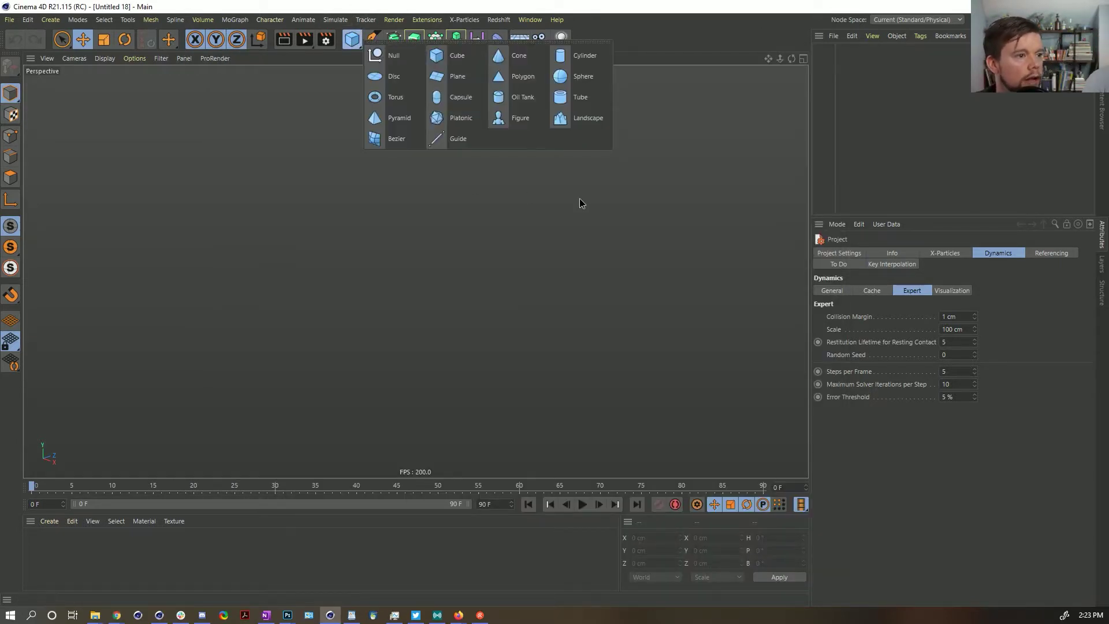
{"action": "left_click", "coordinate": [460, 119]}
{"action": "left_click", "coordinate": [888, 305]}
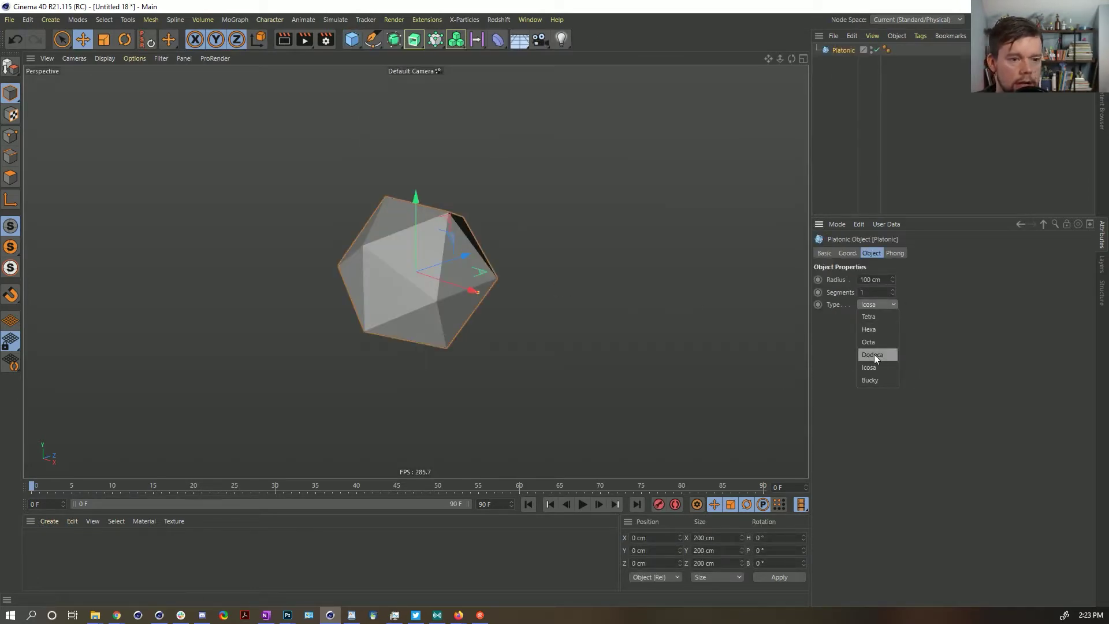
{"action": "left_click", "coordinate": [875, 380]}
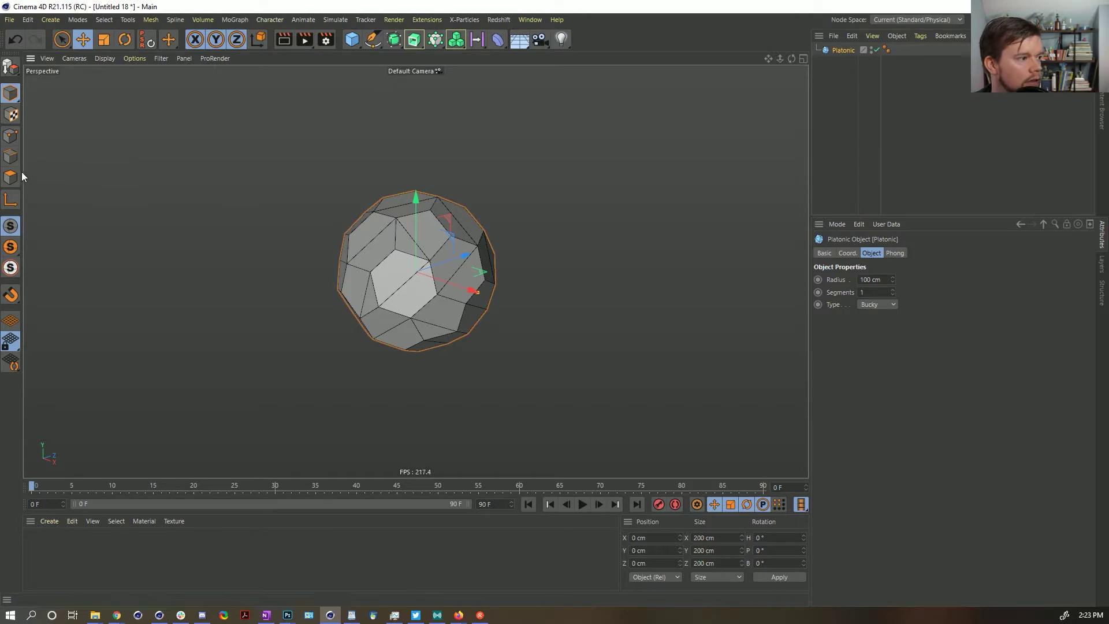
- Make the Platonic object editable and select all of its polygons
{"action": "key", "text": "c"}
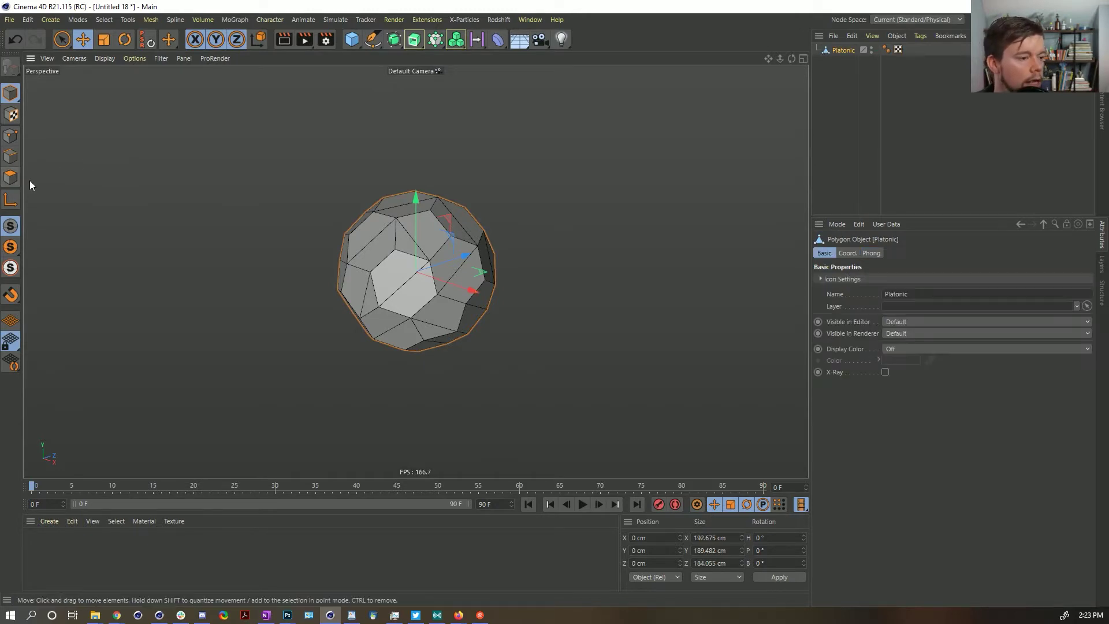
{"action": "left_click", "coordinate": [15, 181]}
{"action": "key", "text": "ctrl+a"}
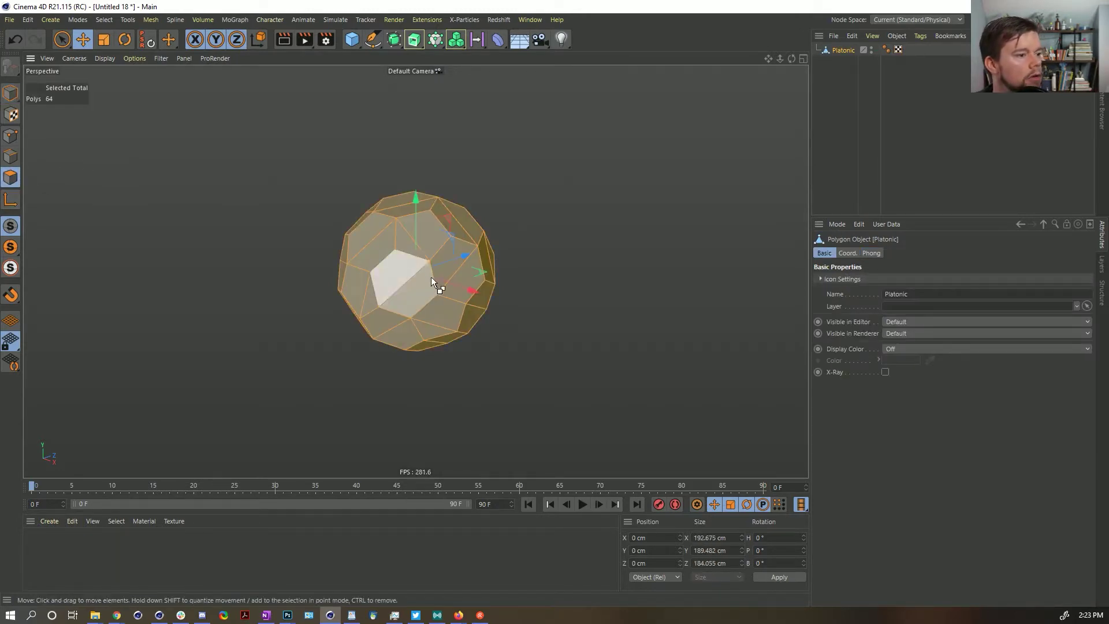
- Untriangulate the selected polygons with Create N-gons enabled and the angle kept at 0.1°
{"action": "right_click", "coordinate": [399, 282]}
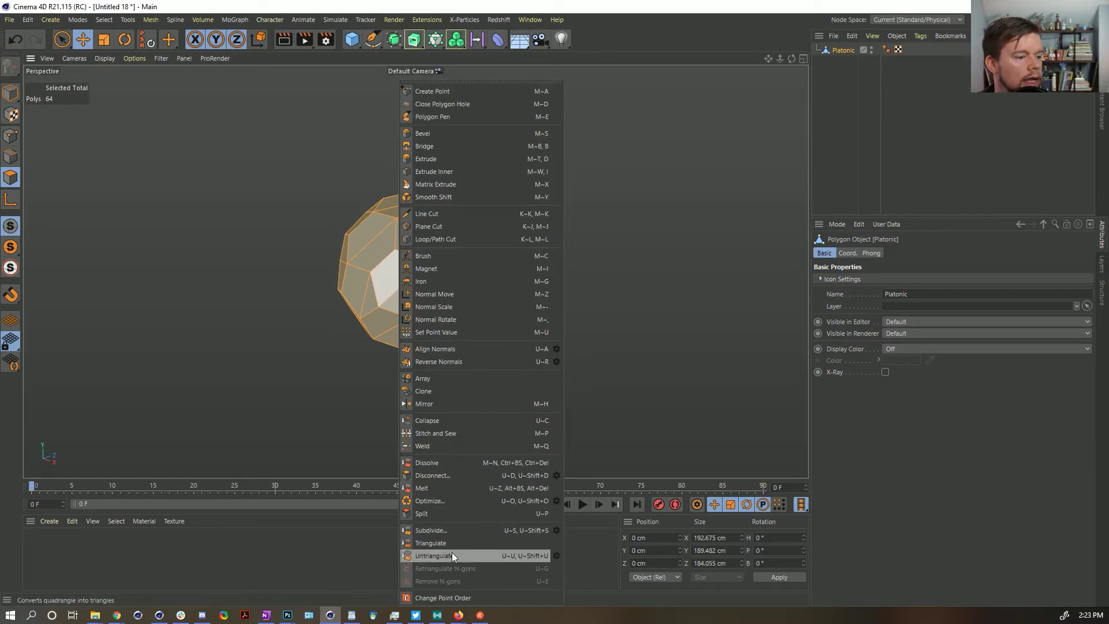
{"action": "left_click", "coordinate": [517, 555]}
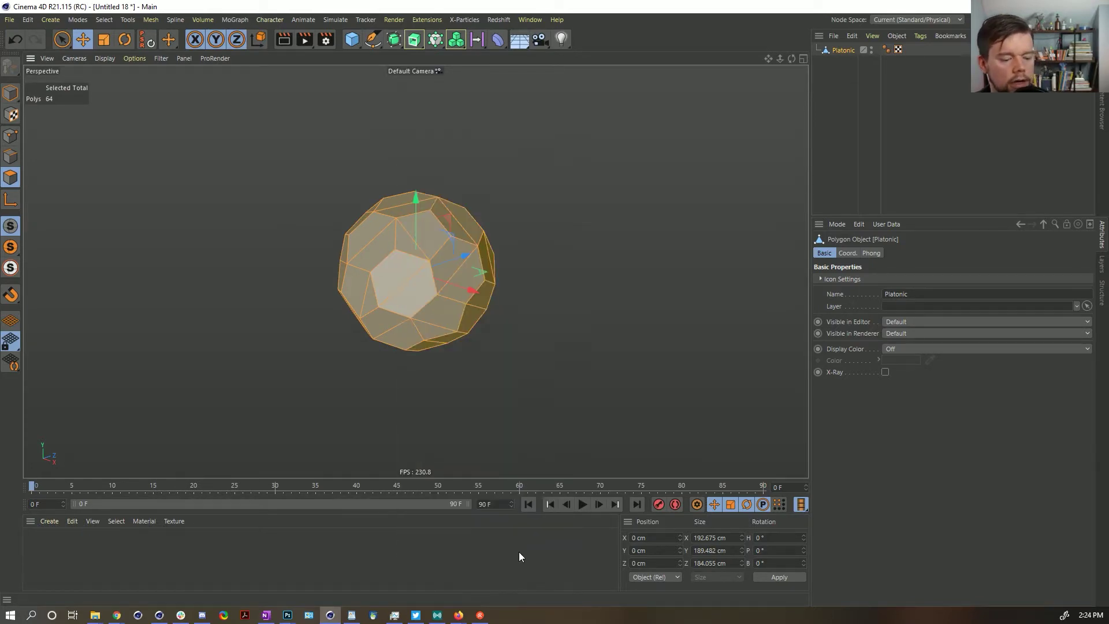
{"action": "key", "text": "u"}
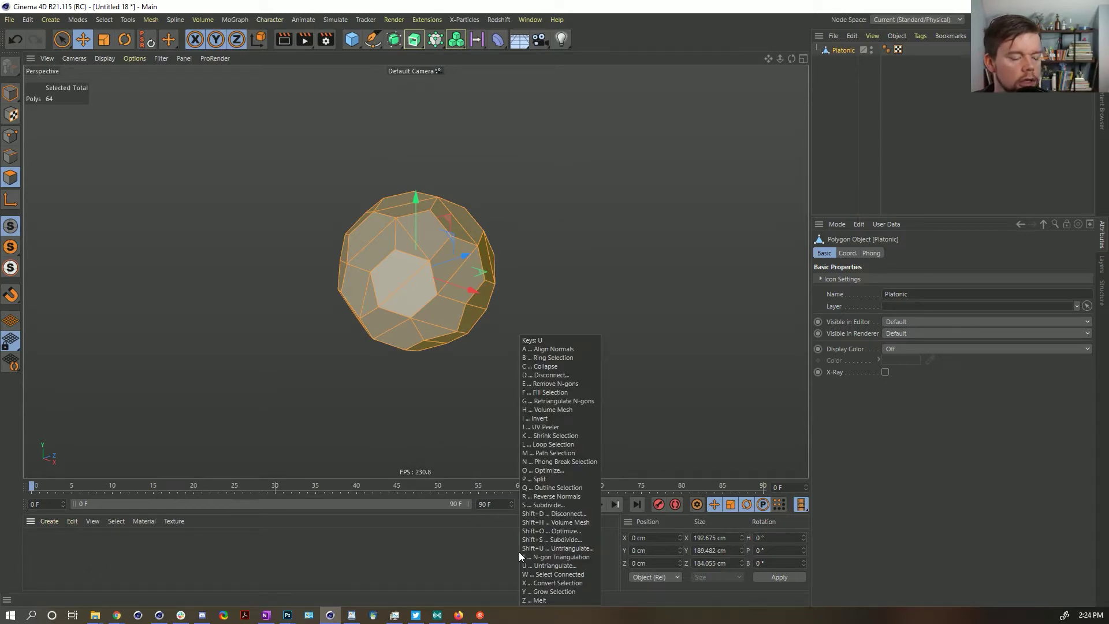
{"action": "key", "text": "u"}
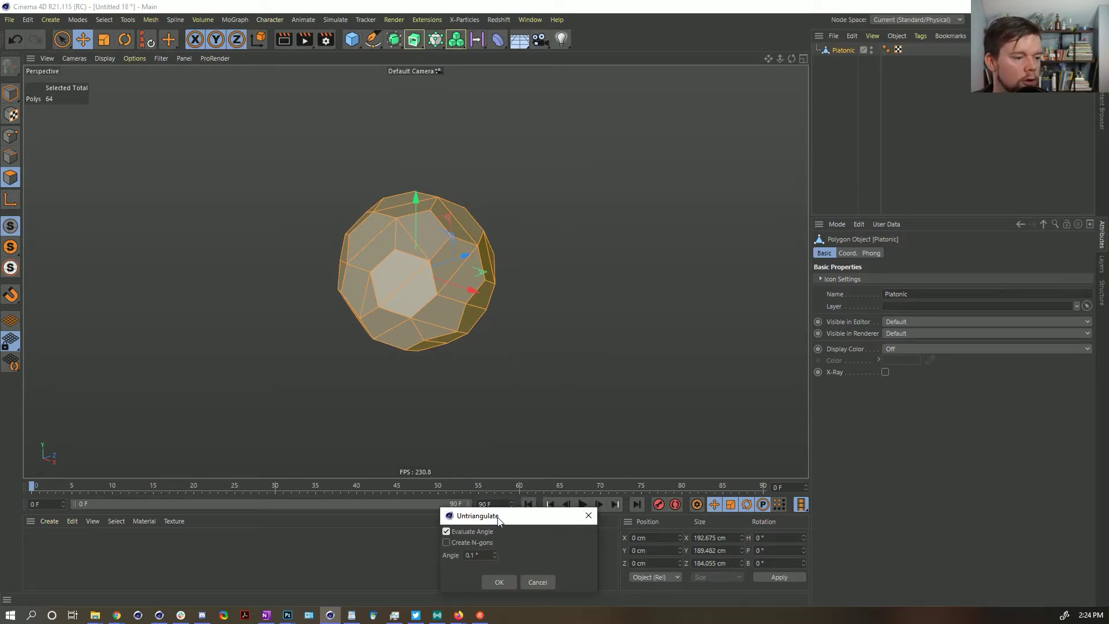
{"action": "left_click_drag", "start_coordinate": [496, 517], "coordinate": [517, 386]}
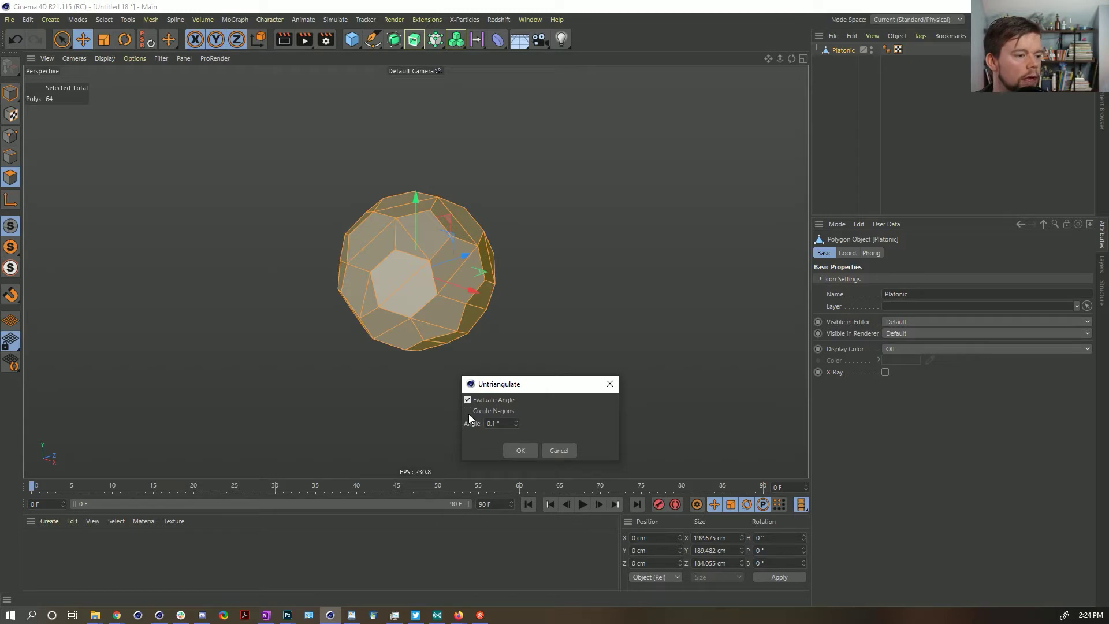
{"action": "double_click", "coordinate": [504, 427]}
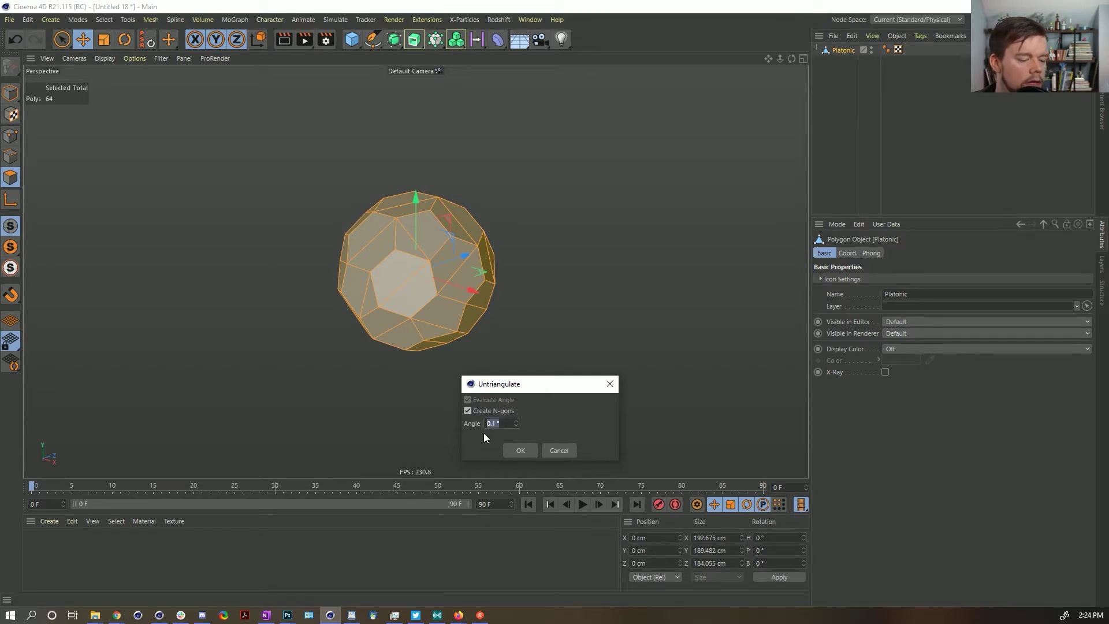
{"action": "left_click", "coordinate": [517, 449]}
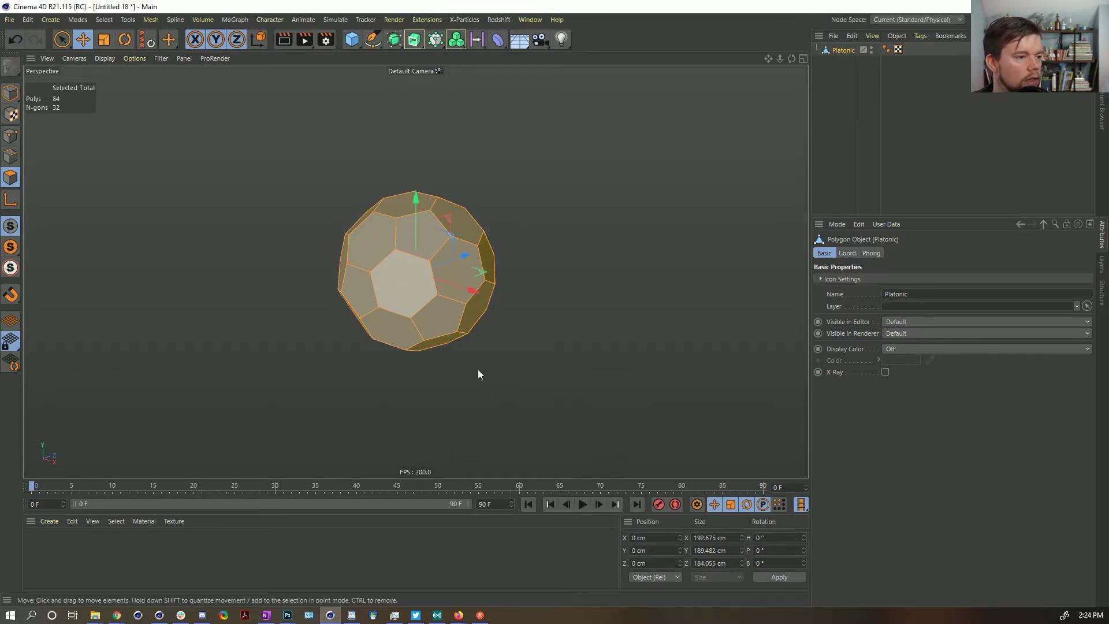
- Add a Bevel deformer and make it a child of the Platonic object
{"action": "left_click_drag", "start_coordinate": [450, 317], "coordinate": [404, 285], "text": "alt"}
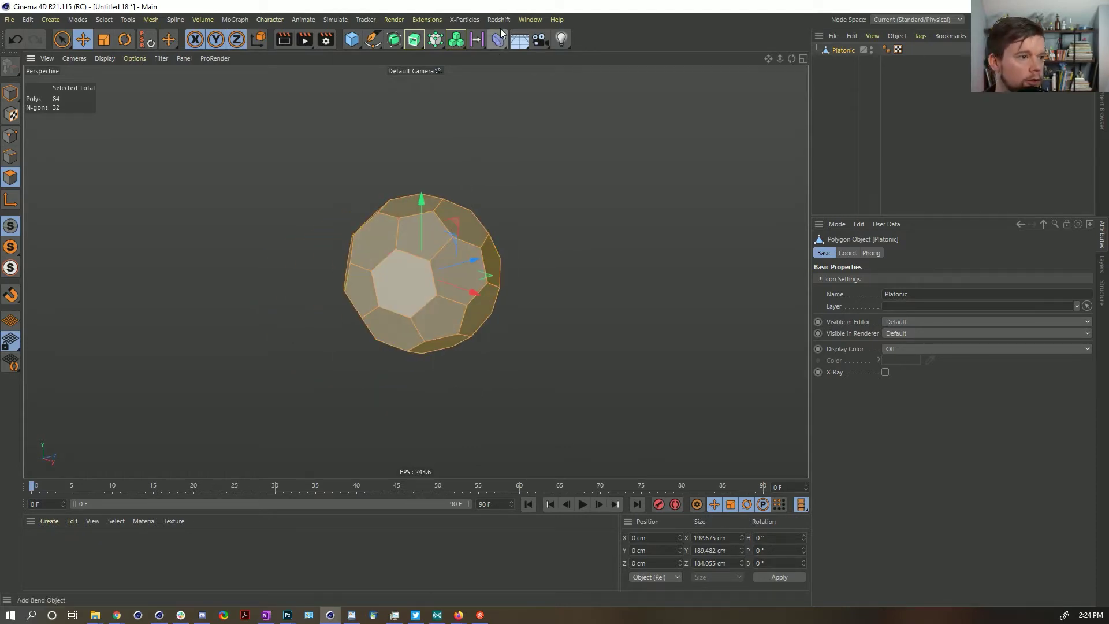
{"action": "left_click", "coordinate": [502, 39]}
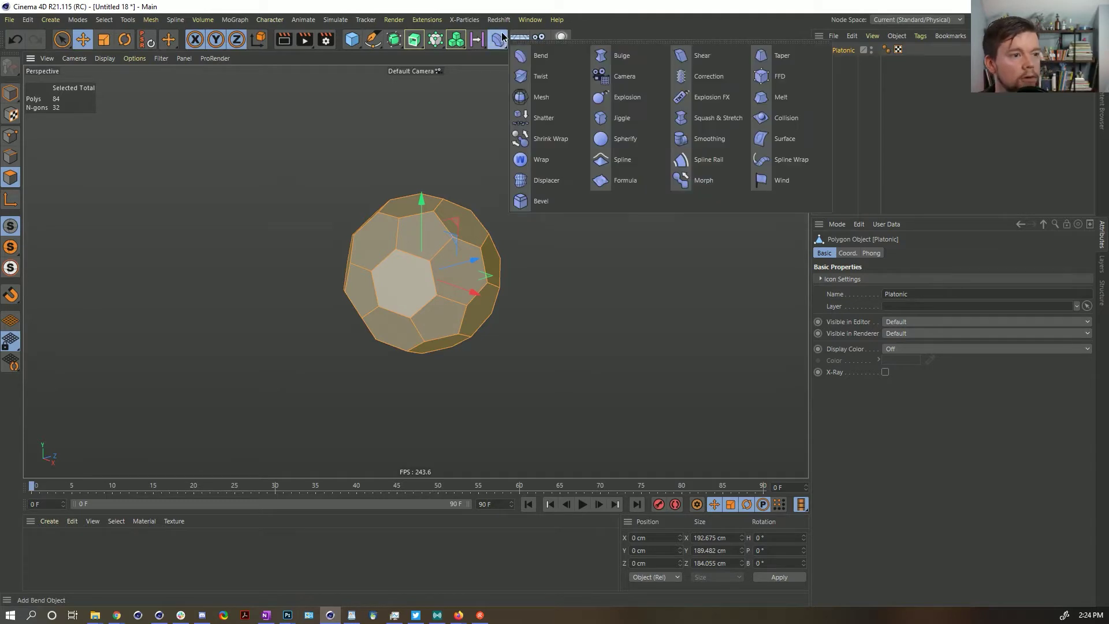
{"action": "left_click", "coordinate": [547, 200]}
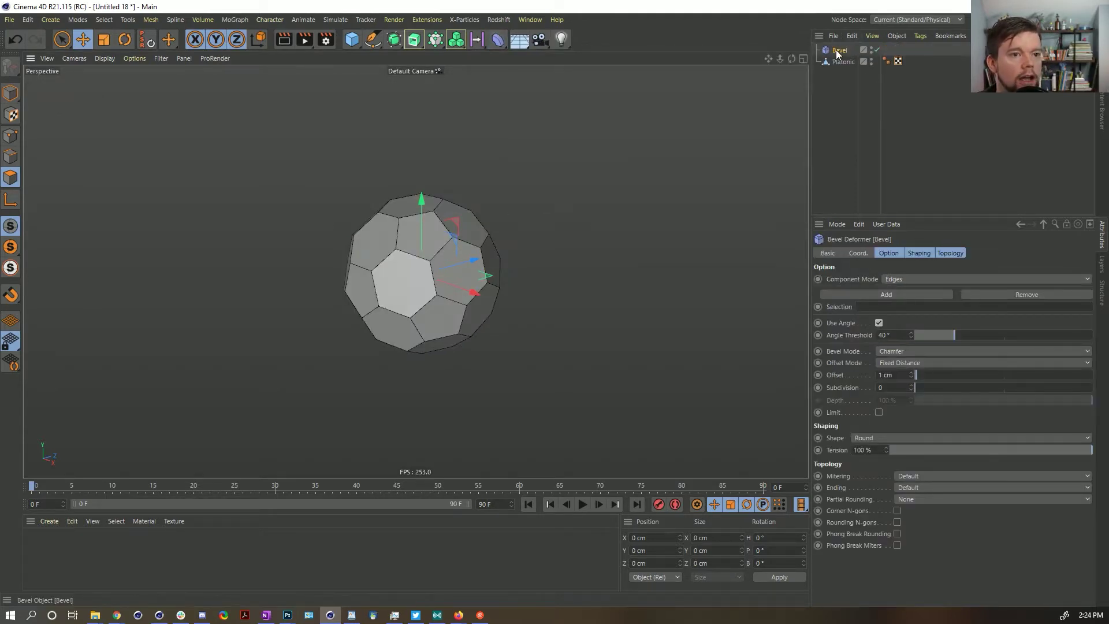
{"action": "left_click_drag", "start_coordinate": [847, 63], "coordinate": [846, 66]}
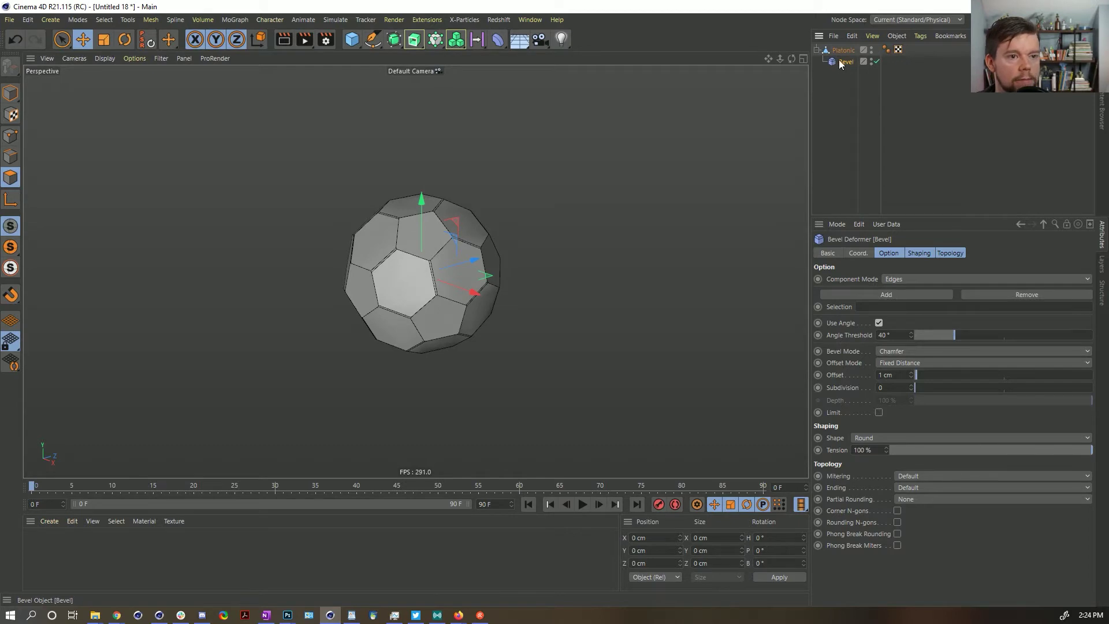
- Set the Bevel deformer's Component Mode to Polygons and raise its offset to 52 cm
{"action": "left_click", "coordinate": [896, 279]}
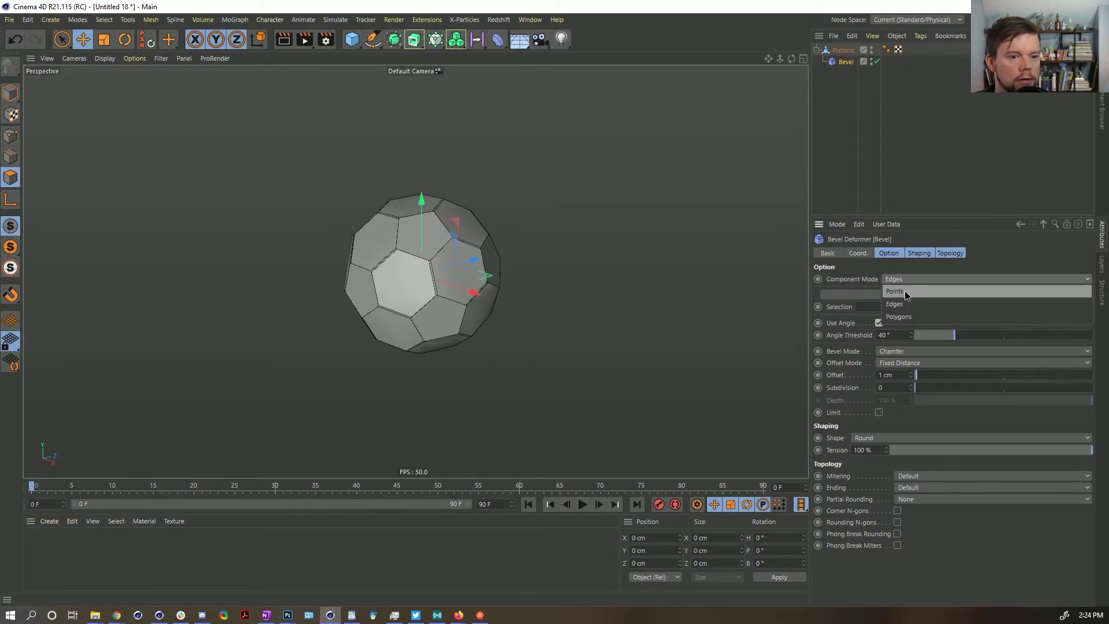
{"action": "left_click", "coordinate": [908, 318]}
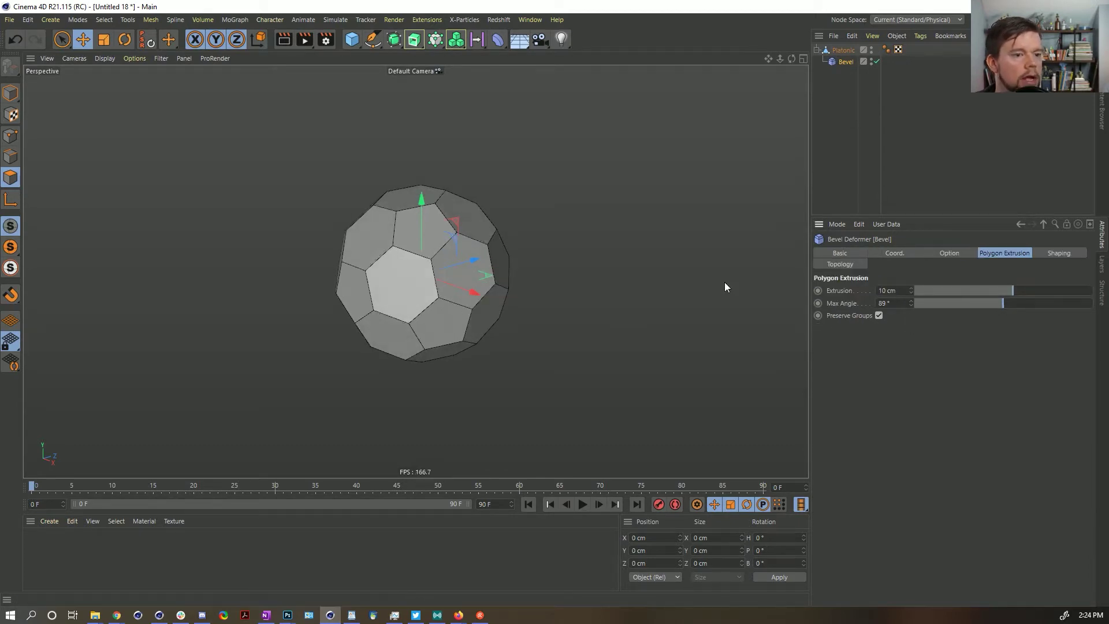
{"action": "left_click_drag", "start_coordinate": [487, 269], "coordinate": [581, 303], "text": "alt"}
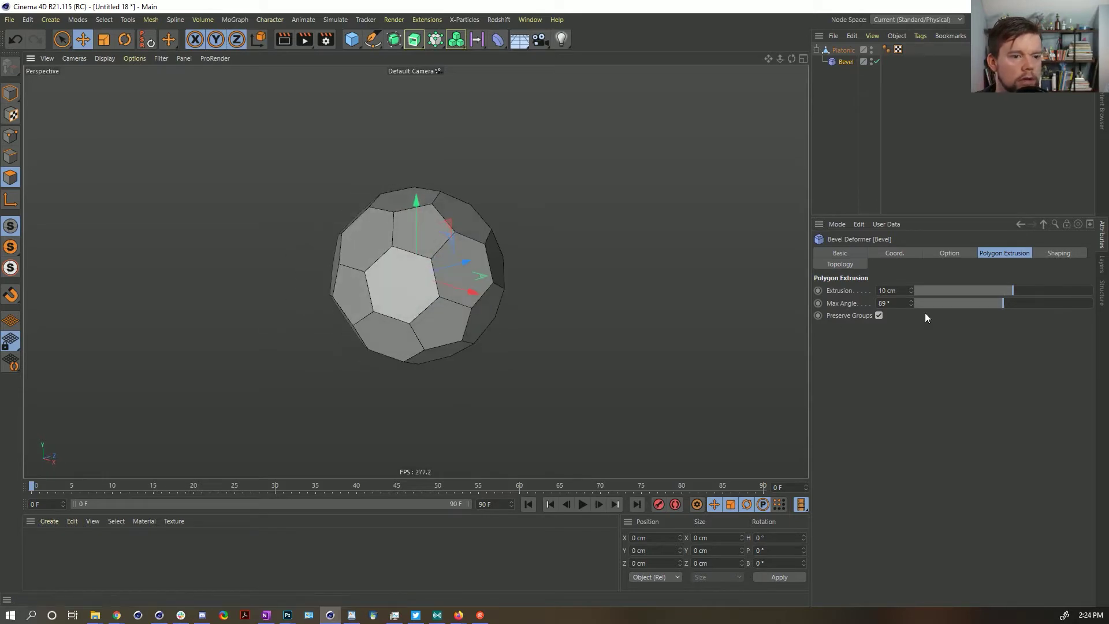
{"action": "left_click", "coordinate": [943, 253]}
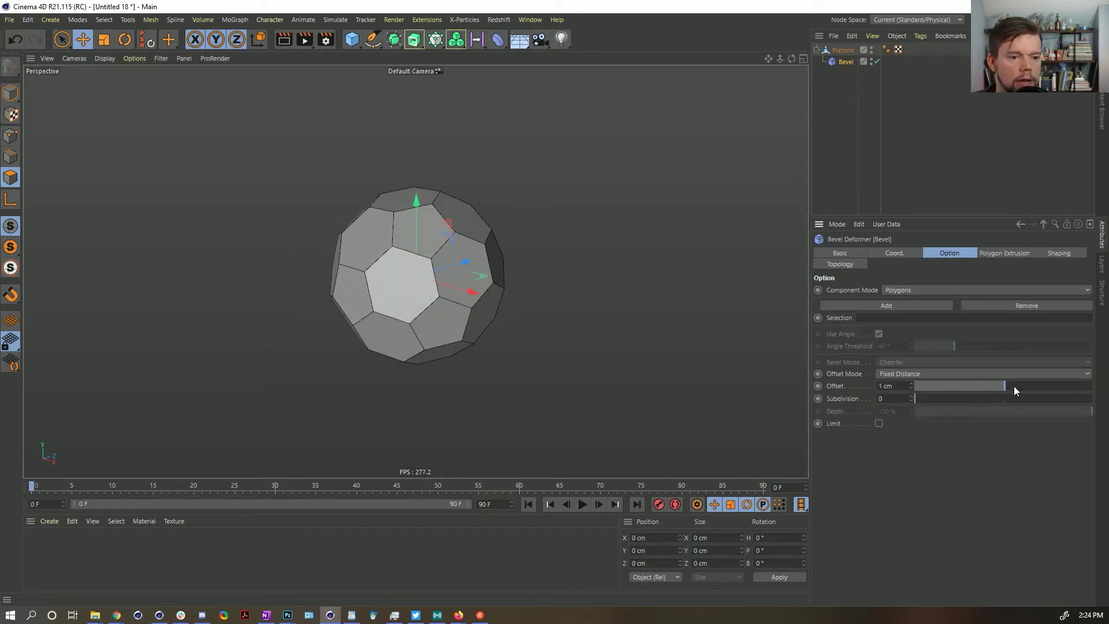
{"action": "left_click_drag", "start_coordinate": [1015, 390], "coordinate": [1052, 386]}
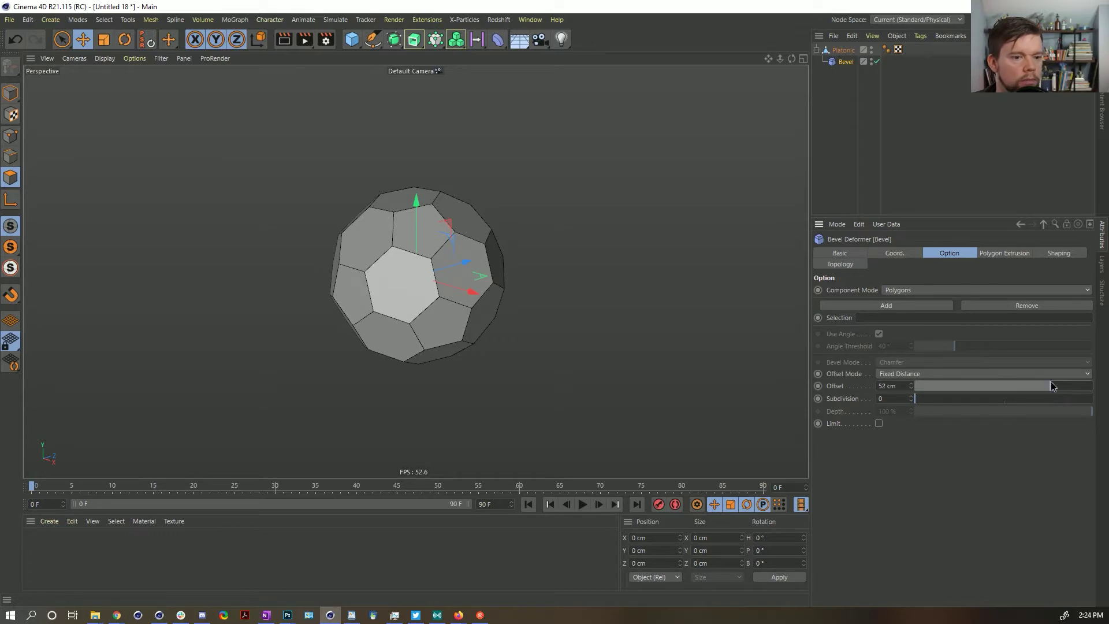
- Show the Bevel's Polygon Extrusion and Shaping settings alongside its options, and set Max Angle to 31°
{"action": "left_click", "coordinate": [992, 257], "text": "shift"}
{"action": "left_click", "coordinate": [1057, 254], "text": "shift"}
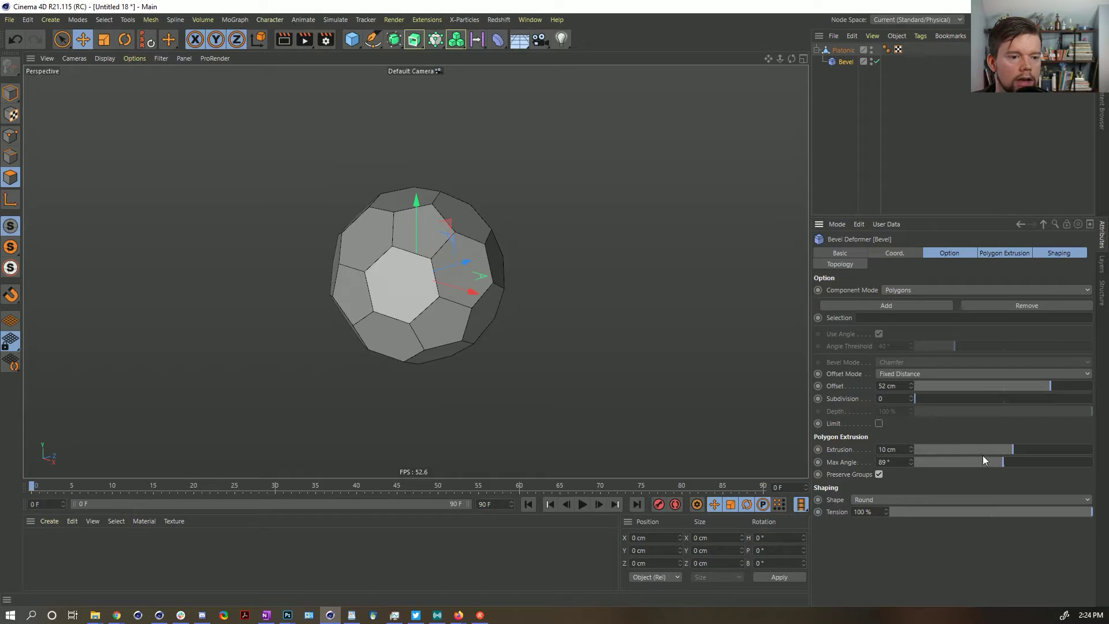
{"action": "left_click_drag", "start_coordinate": [991, 462], "coordinate": [945, 465]}
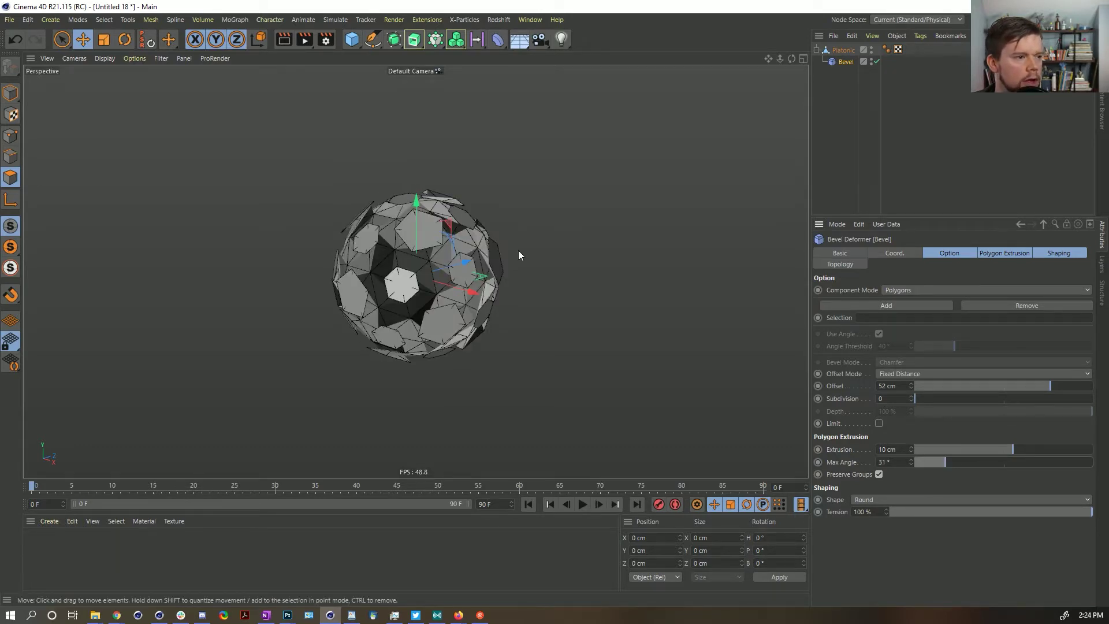
- Set the Bevel's polygon extrusion to 50 cm and its offset to 25 cm to form tapered spikes
{"action": "scroll", "coordinate": [415, 270], "scroll_direction": "up", "scroll_amount": 3}
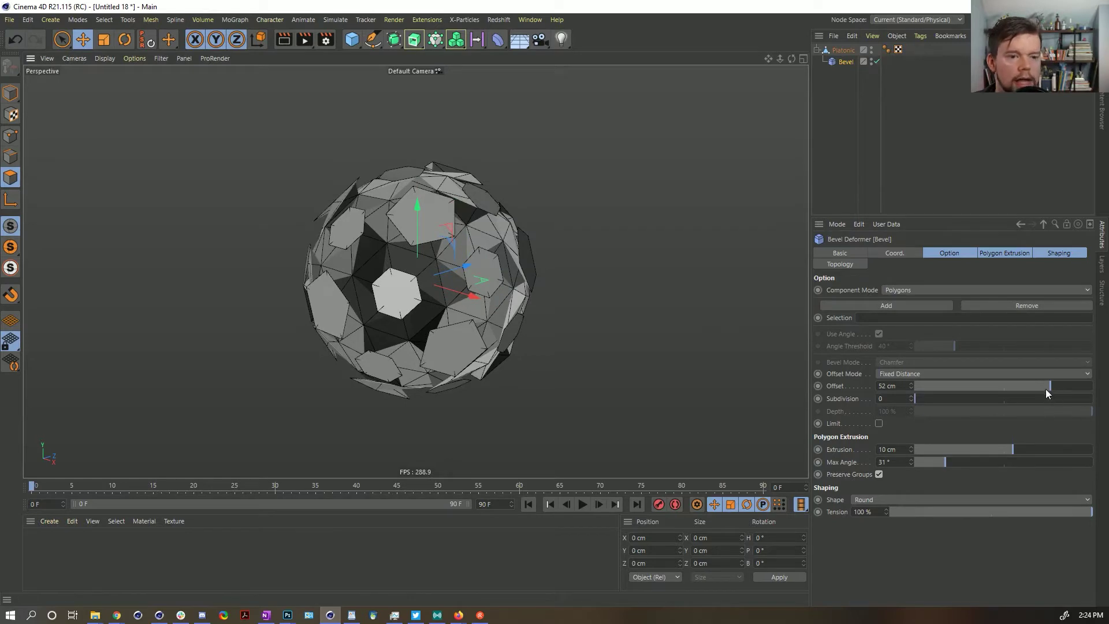
{"action": "left_click_drag", "start_coordinate": [1046, 390], "coordinate": [1013, 390]}
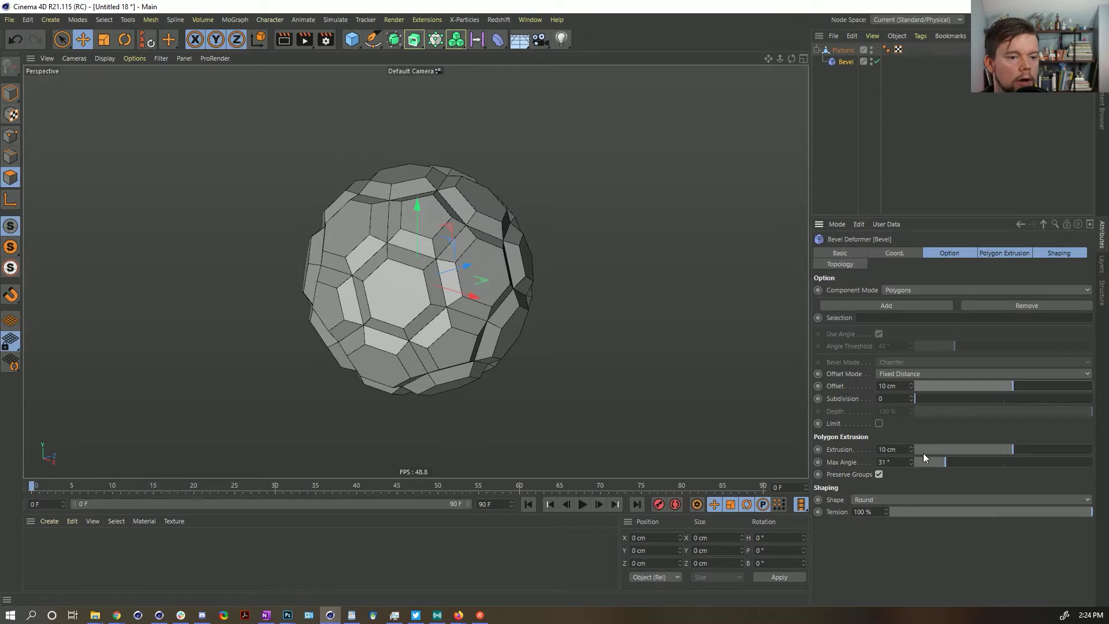
{"action": "left_click_drag", "start_coordinate": [1014, 451], "coordinate": [1048, 451]}
{"action": "left_click_drag", "start_coordinate": [1017, 386], "coordinate": [1027, 381]}
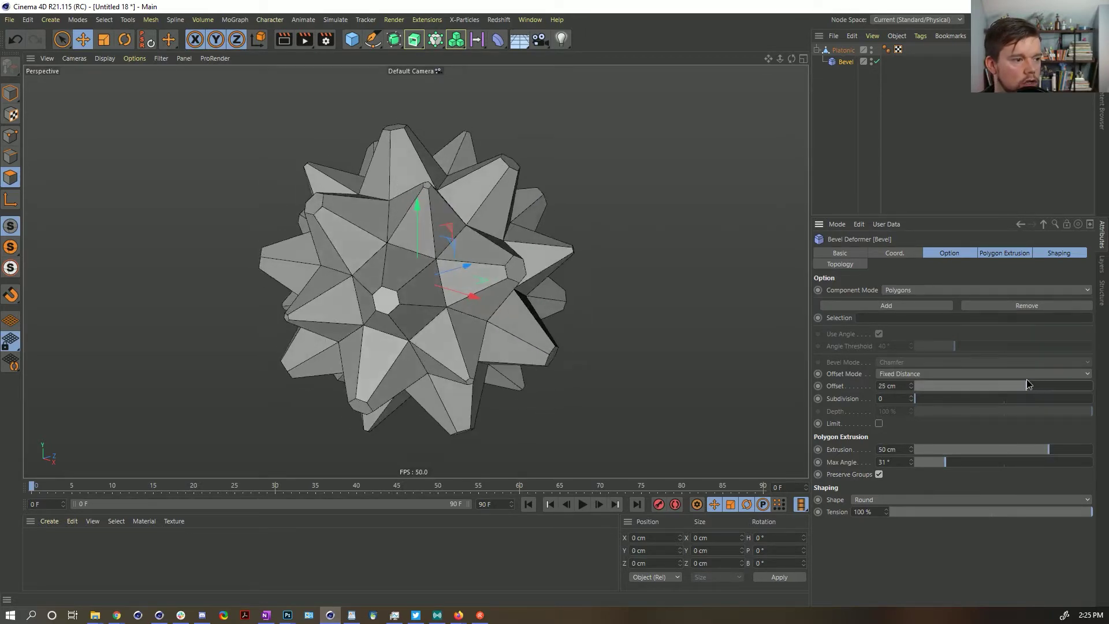
- Enable Limit on the Bevel deformer and inspect the spiked shape from several angles
{"action": "left_click", "coordinate": [882, 424]}
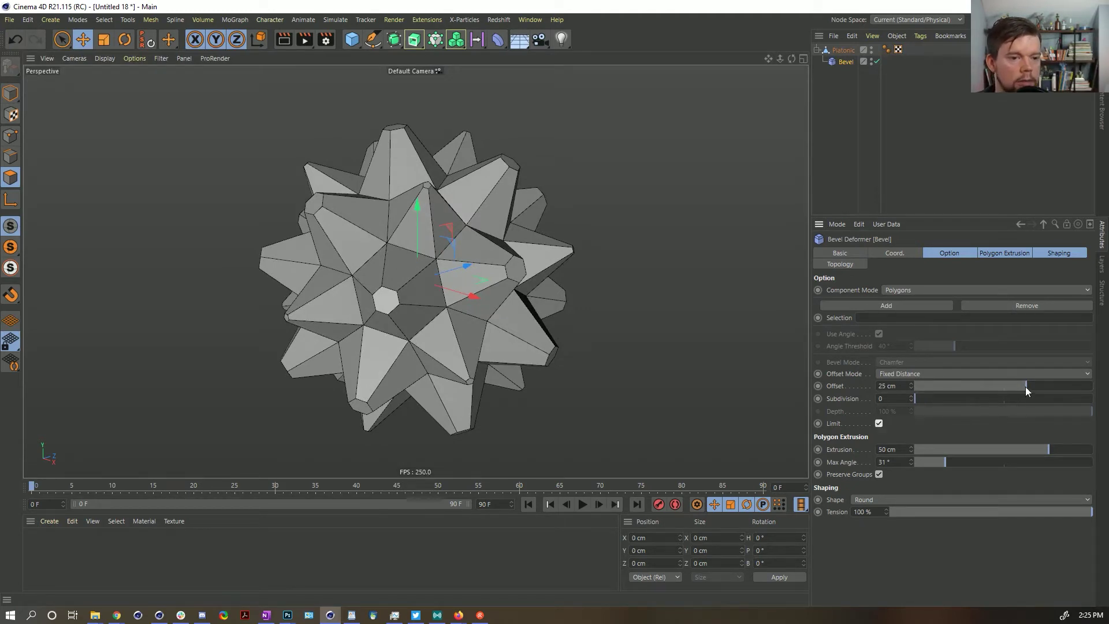
{"action": "mouse_move", "coordinate": [1025, 387]}
{"action": "left_mouse_down"}
{"action": "mouse_move", "coordinate": [1053, 383]}
{"action": "mouse_move", "coordinate": [1015, 398]}
{"action": "mouse_move", "coordinate": [1026, 397]}
{"action": "left_mouse_up"}
{"action": "left_click_drag", "start_coordinate": [664, 323], "coordinate": [518, 235], "text": "alt"}
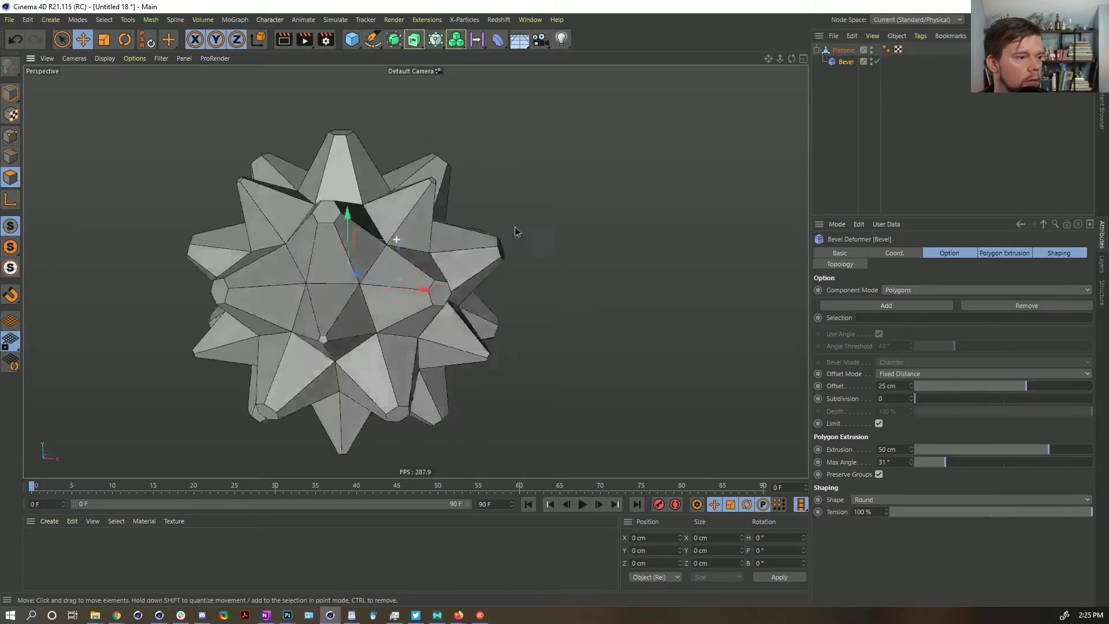
{"action": "scroll", "coordinate": [589, 214], "scroll_direction": "up", "scroll_amount": 3}
{"action": "left_click_drag", "start_coordinate": [589, 214], "coordinate": [470, 243], "text": "alt"}
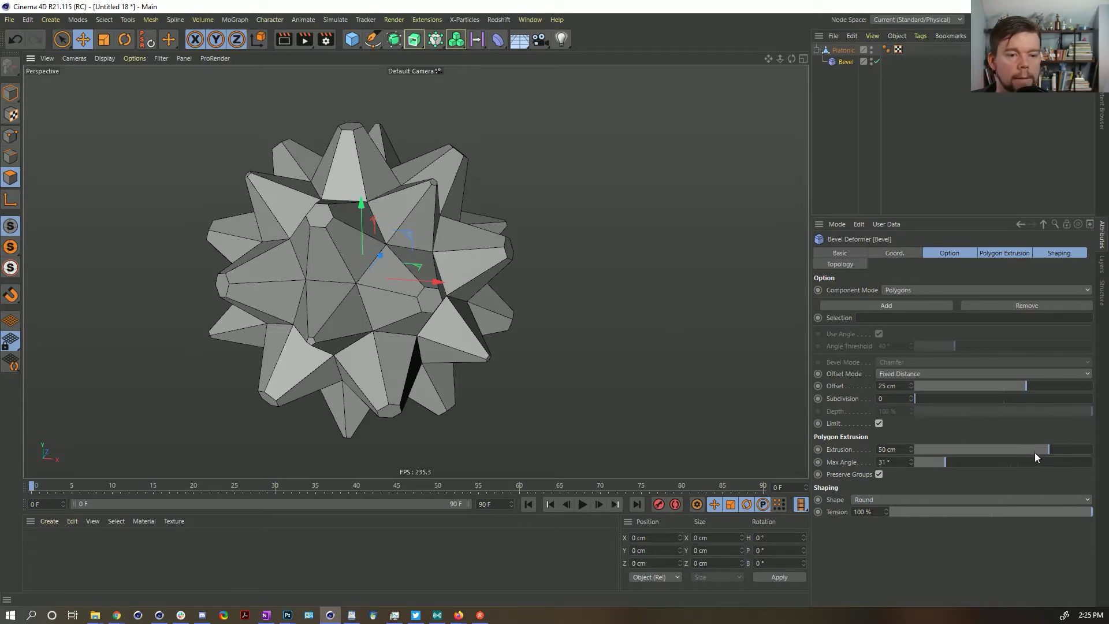
- Set the Bevel's offset to 6 cm and keyframe its Offset and 50 cm Extrusion at frames 0 and 90
{"action": "mouse_move", "coordinate": [1018, 384]}
{"action": "left_mouse_down"}
{"action": "mouse_move", "coordinate": [966, 376]}
{"action": "mouse_move", "coordinate": [1032, 376]}
{"action": "mouse_move", "coordinate": [1010, 379]}
{"action": "left_mouse_up"}
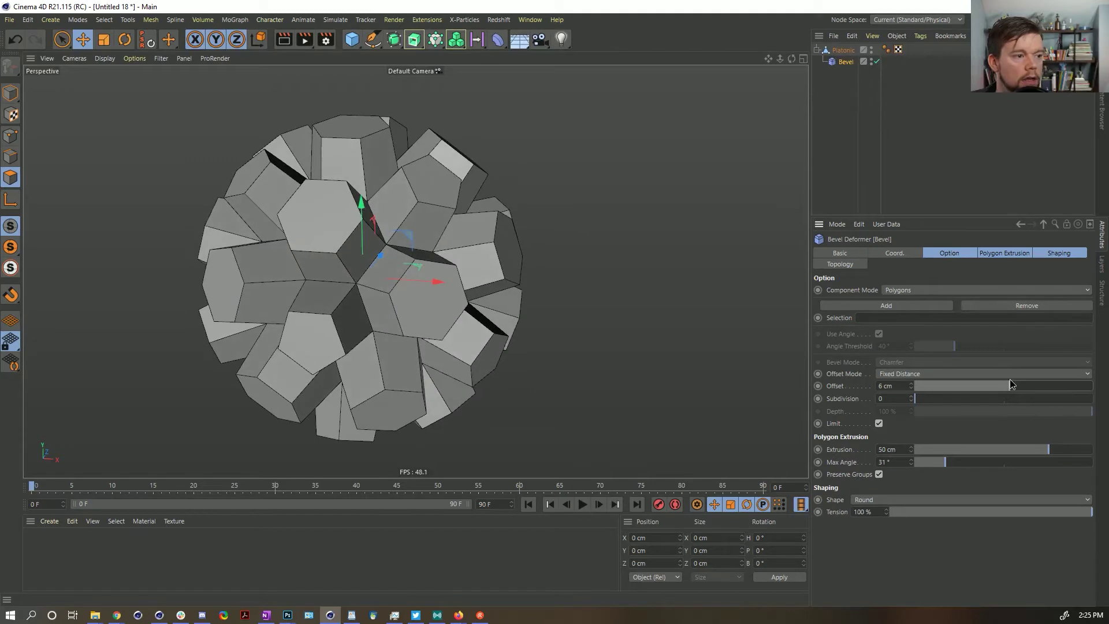
{"action": "left_click", "coordinate": [844, 388]}
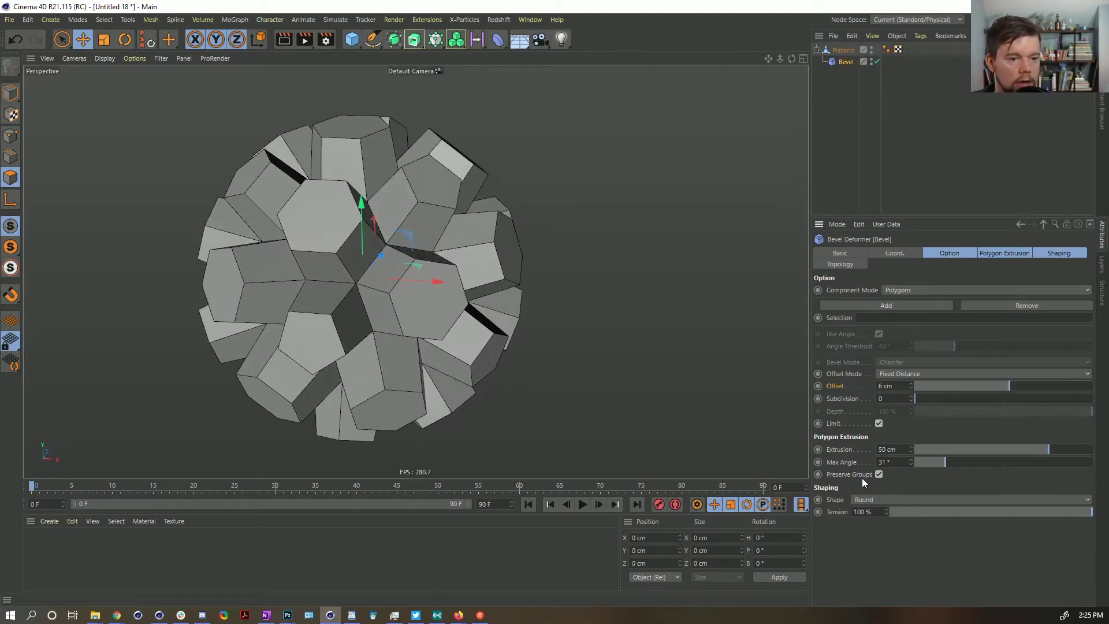
{"action": "left_click", "coordinate": [818, 450], "text": "ctrl"}
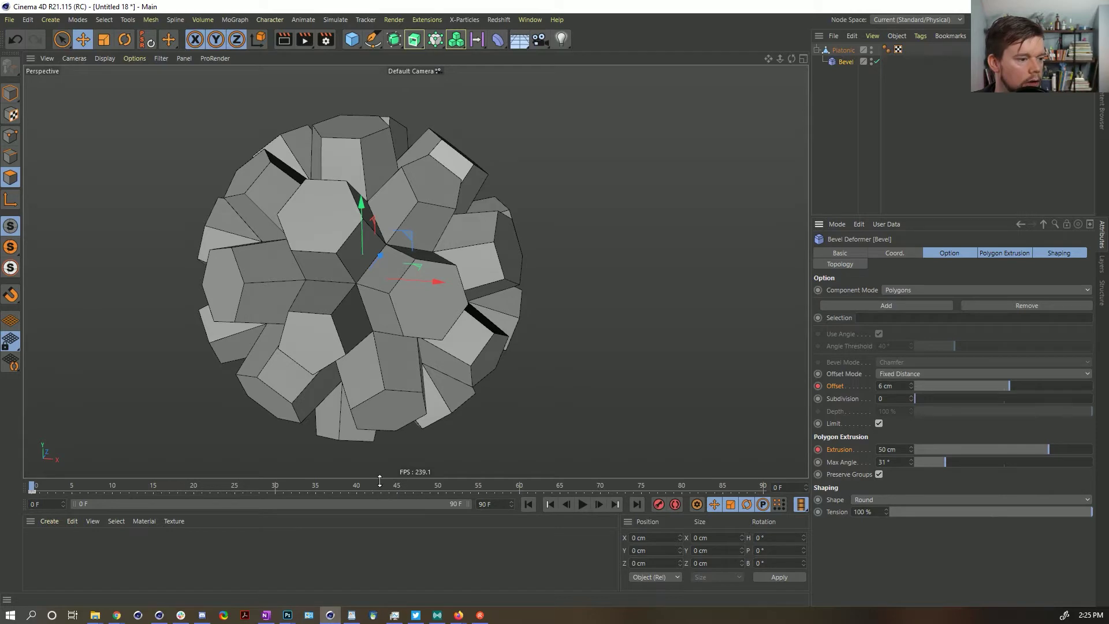
{"action": "left_click_drag", "start_coordinate": [369, 484], "coordinate": [851, 482]}
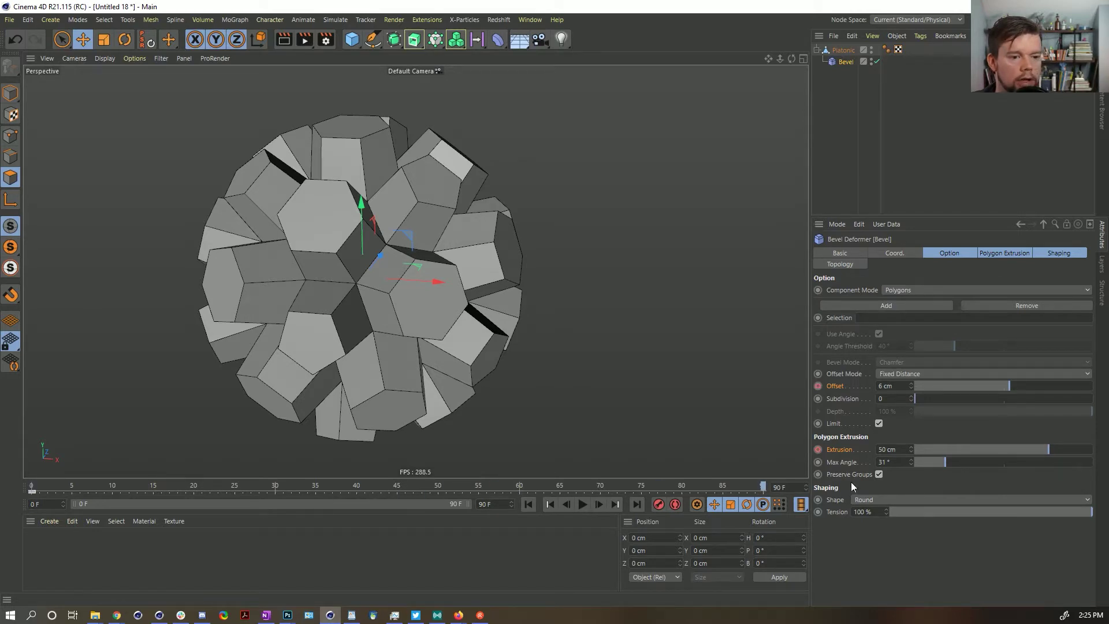
{"action": "left_click", "coordinate": [819, 449]}
- Keyframe the Bevel at frame 45 with a 25 cm offset and -21 cm extrusion, and scrub to frame 90 to preview the animation
{"action": "left_click", "coordinate": [408, 485]}
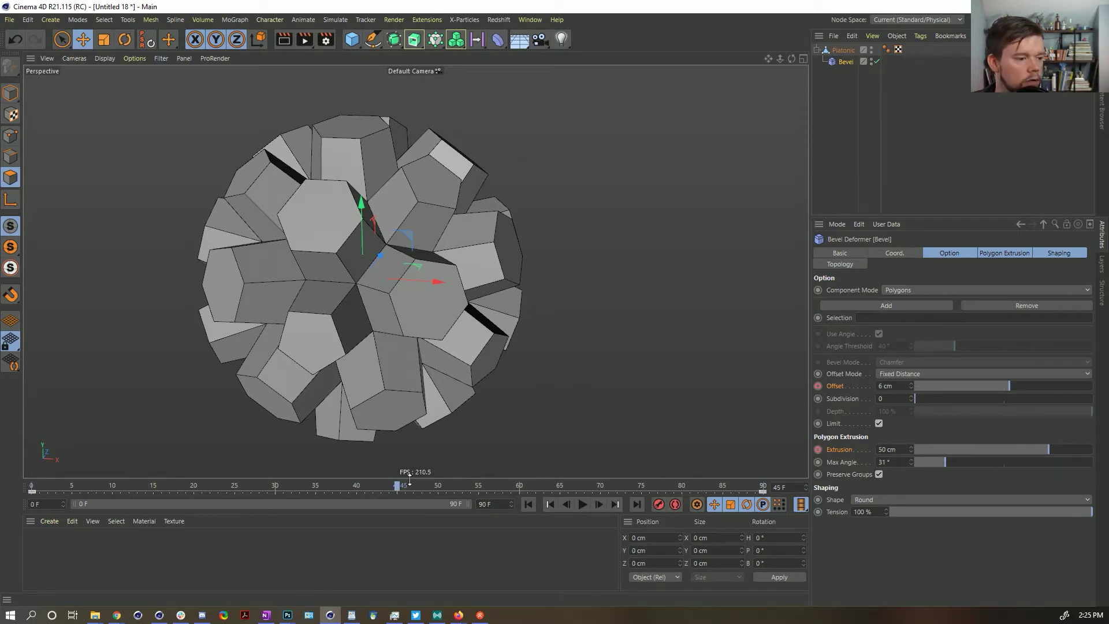
{"action": "left_click_drag", "start_coordinate": [981, 384], "coordinate": [1026, 387]}
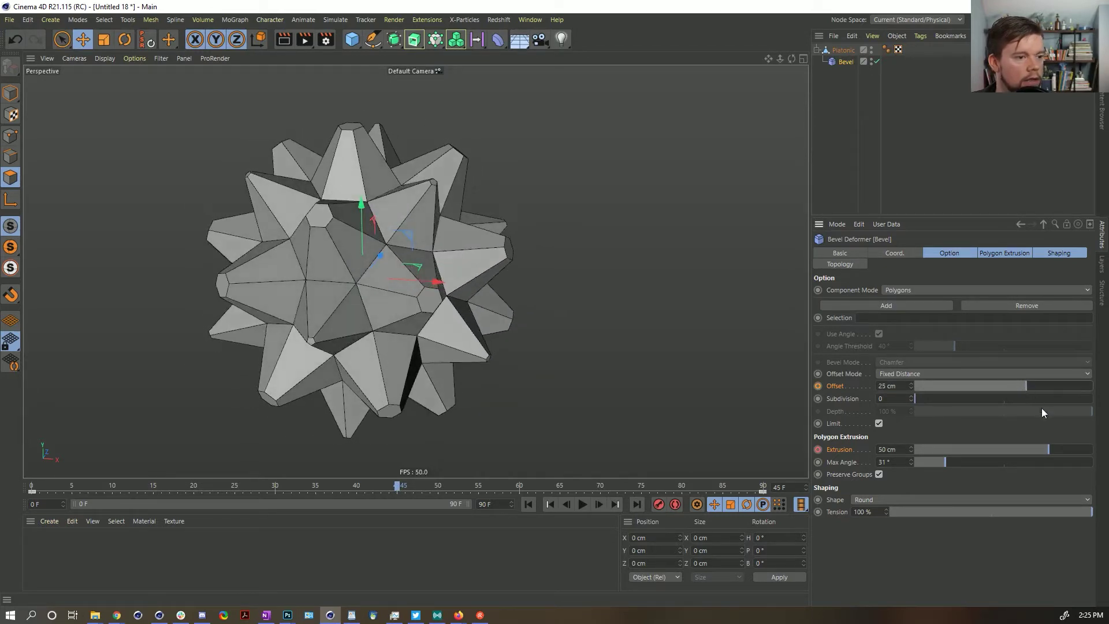
{"action": "left_click_drag", "start_coordinate": [1045, 450], "coordinate": [985, 463]}
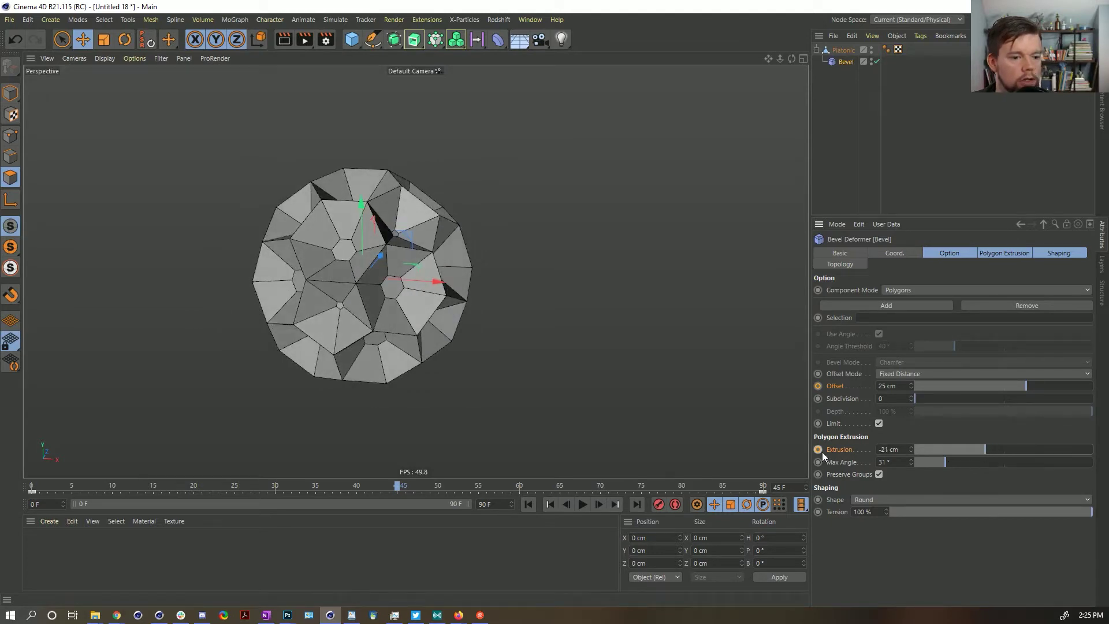
{"action": "left_click", "coordinate": [129, 488]}
{"action": "left_click_drag", "start_coordinate": [110, 487], "coordinate": [763, 487]}
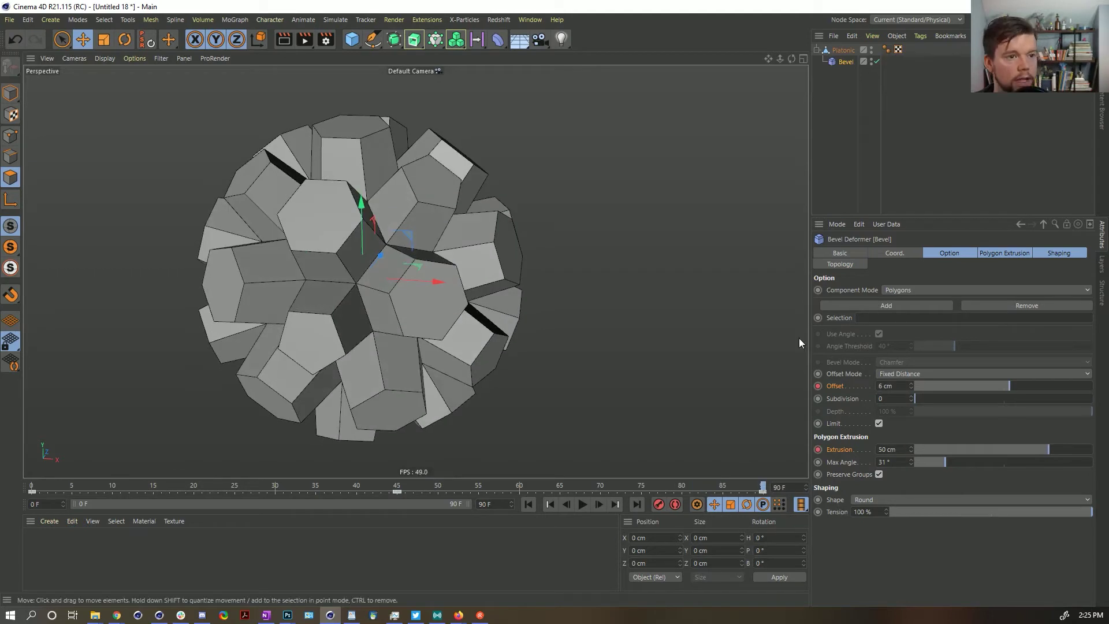
- Add a second Bevel deformer below the first under the Platonic, with Component Mode Points and a 12 cm offset
{"action": "left_click", "coordinate": [498, 39]}
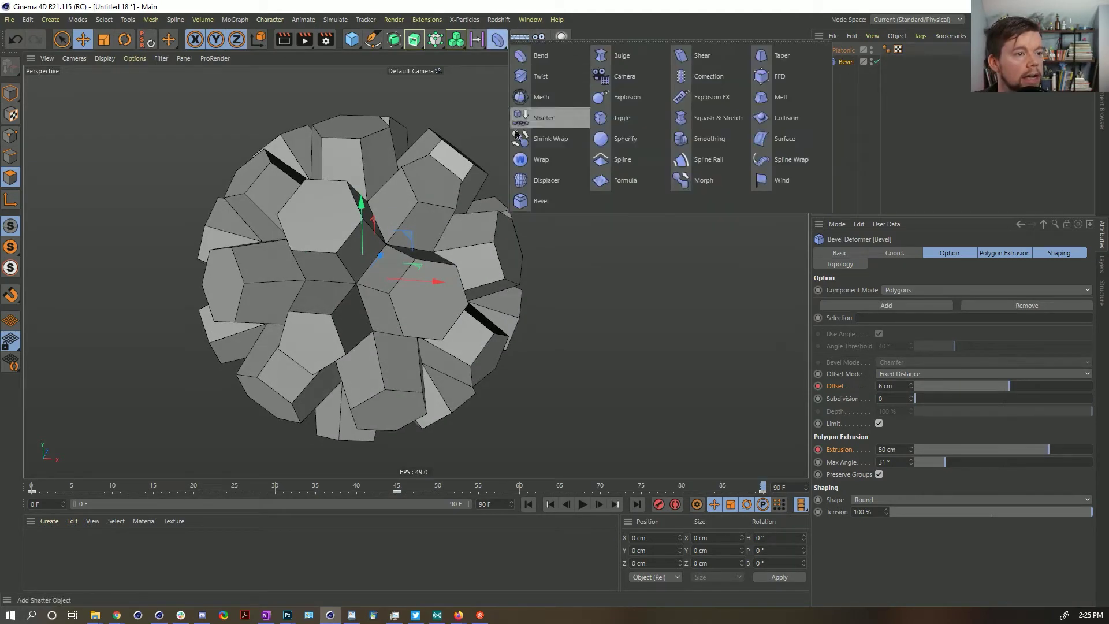
{"action": "left_click", "coordinate": [575, 175]}
{"action": "left_click_drag", "start_coordinate": [840, 48], "coordinate": [843, 80]}
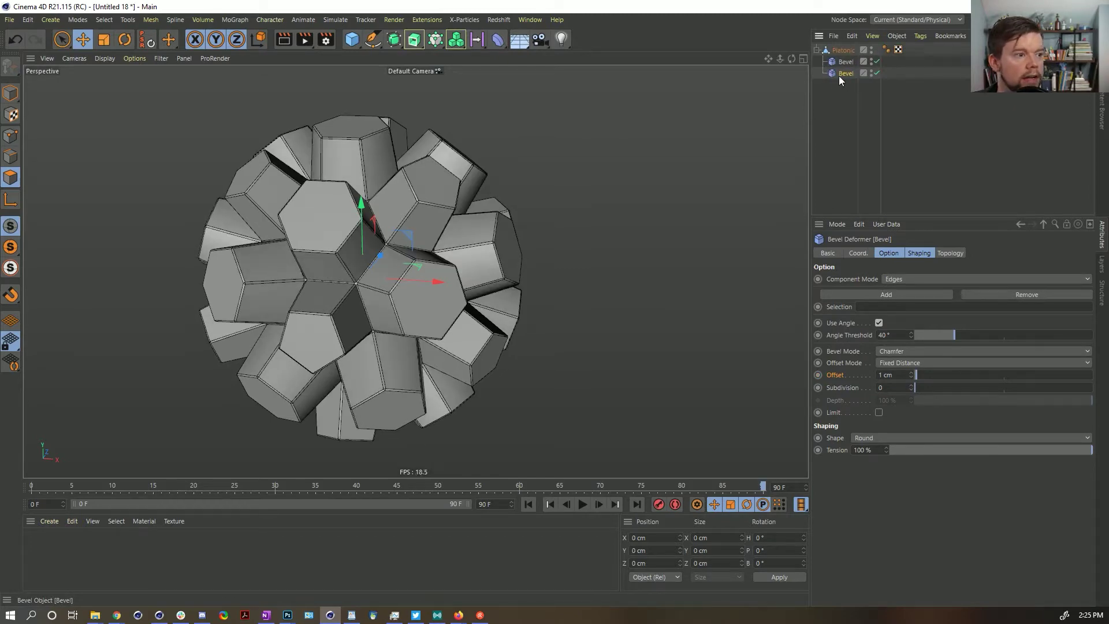
{"action": "left_click", "coordinate": [905, 278]}
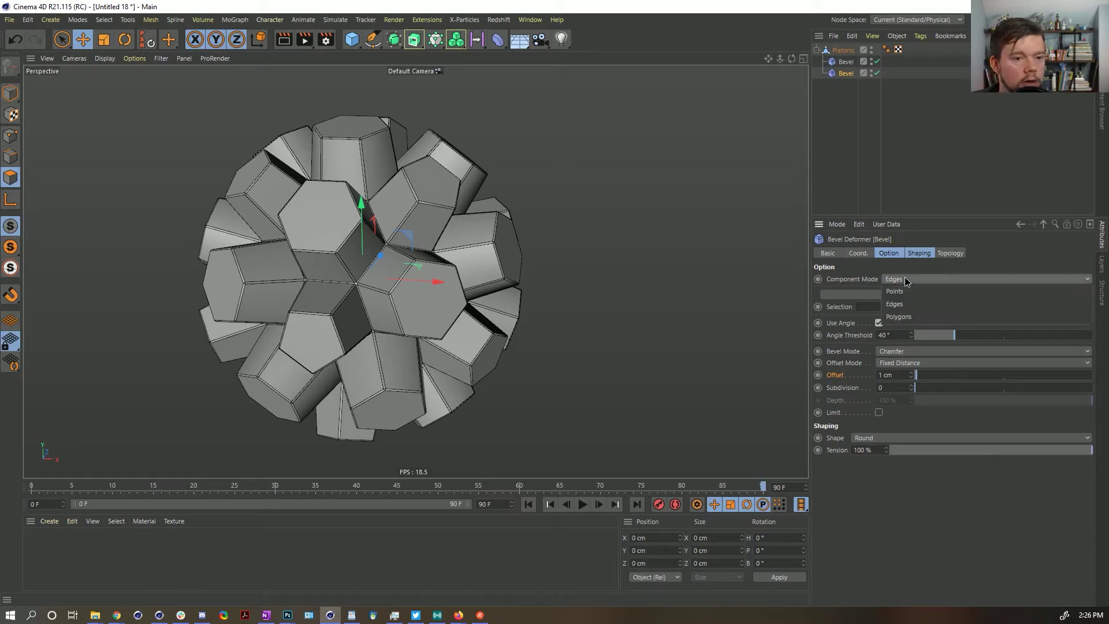
{"action": "left_click", "coordinate": [920, 294]}
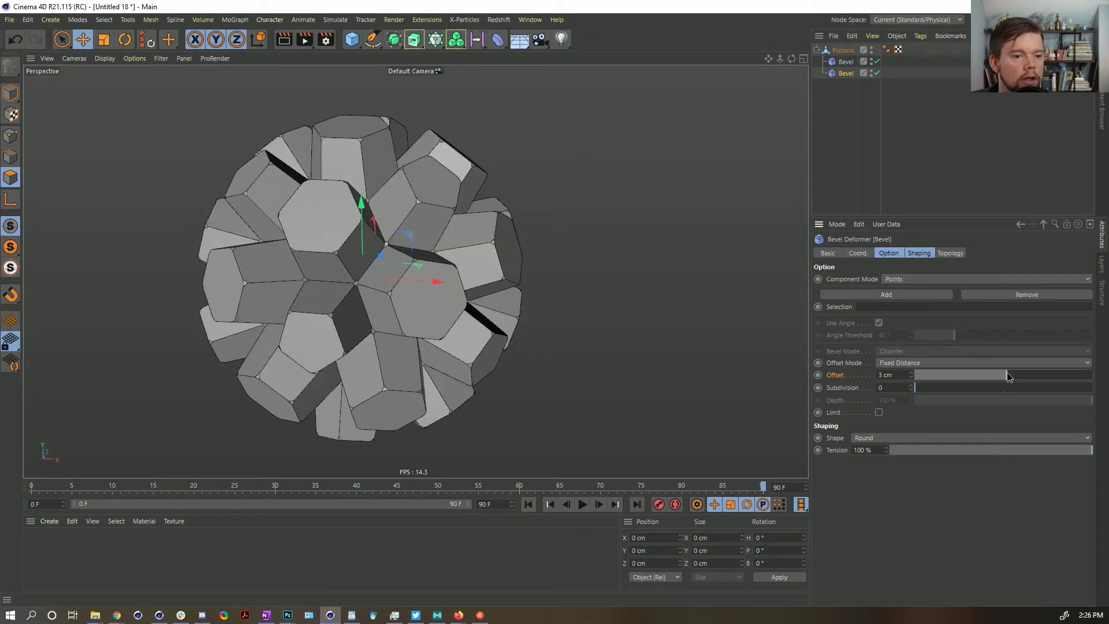
{"action": "left_click_drag", "start_coordinate": [1007, 374], "coordinate": [1015, 373]}
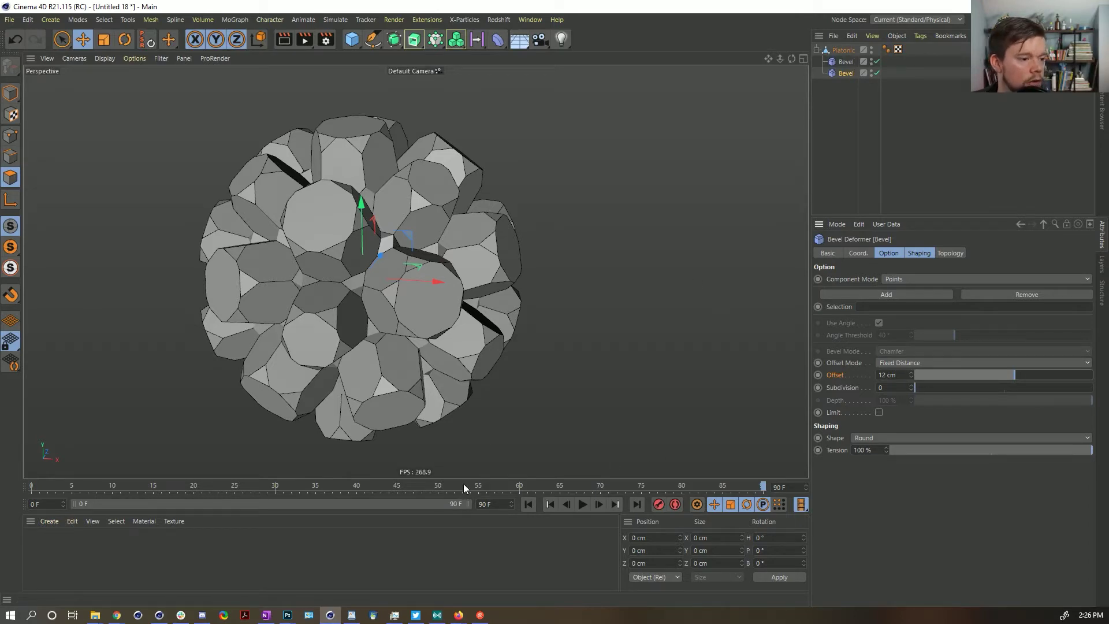
- Keyframe the point Bevel's 12 cm offset at frames 0 and 90
{"action": "left_click_drag", "start_coordinate": [460, 485], "coordinate": [3, 491]}
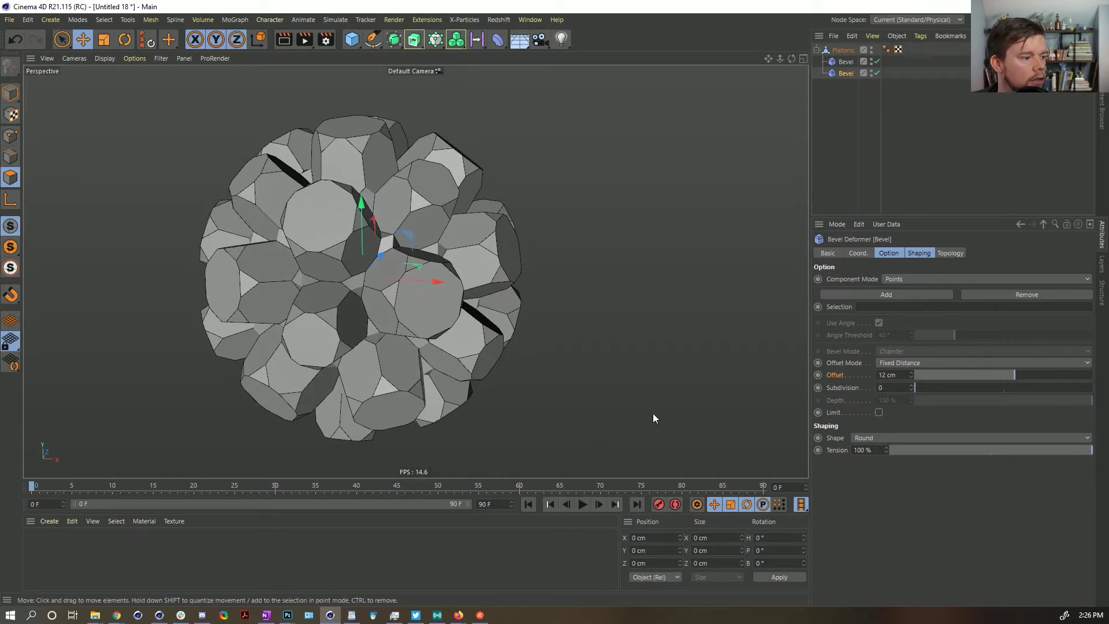
{"action": "left_click", "coordinate": [818, 375]}
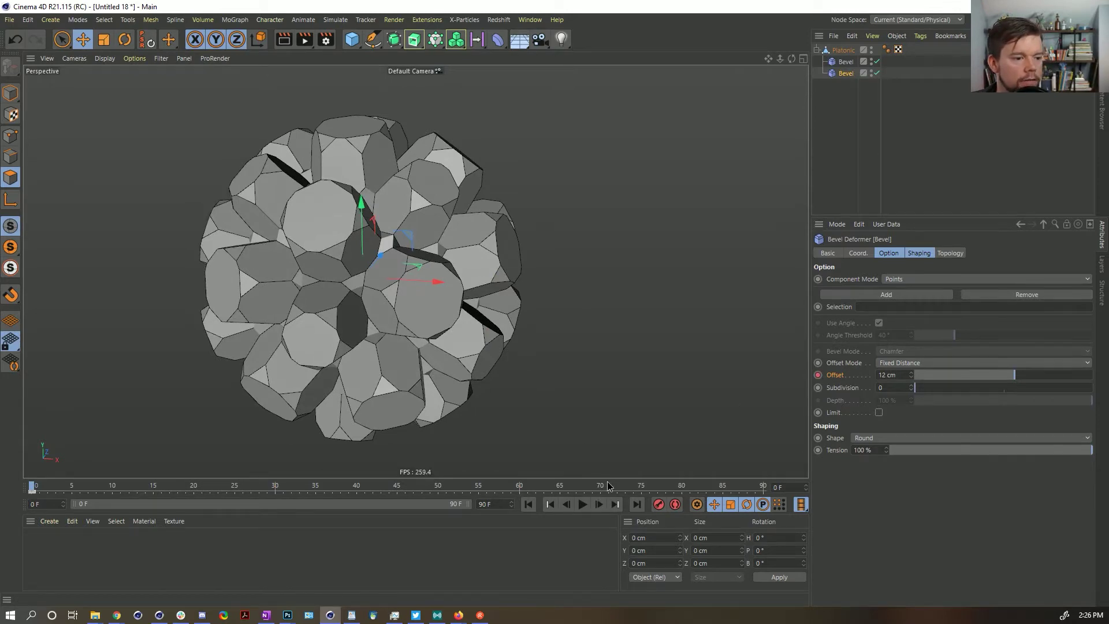
{"action": "left_click_drag", "start_coordinate": [608, 486], "coordinate": [766, 488]}
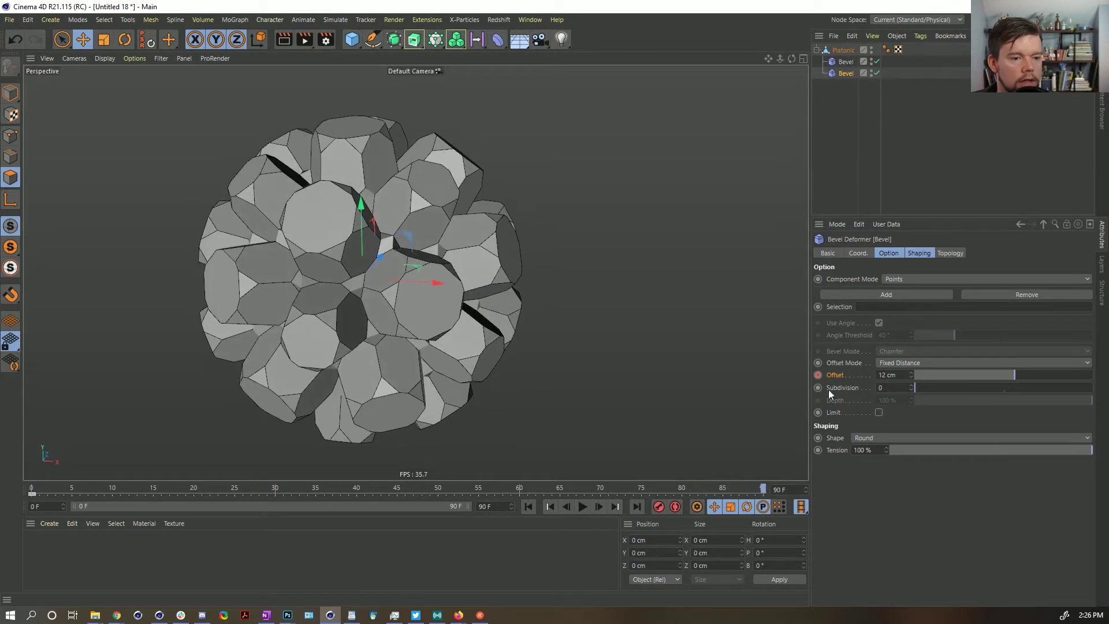
- Keyframe the point Bevel's offset at 2 cm on frame 45 and scrub to frame 90 to preview it
{"action": "left_click", "coordinate": [397, 490]}
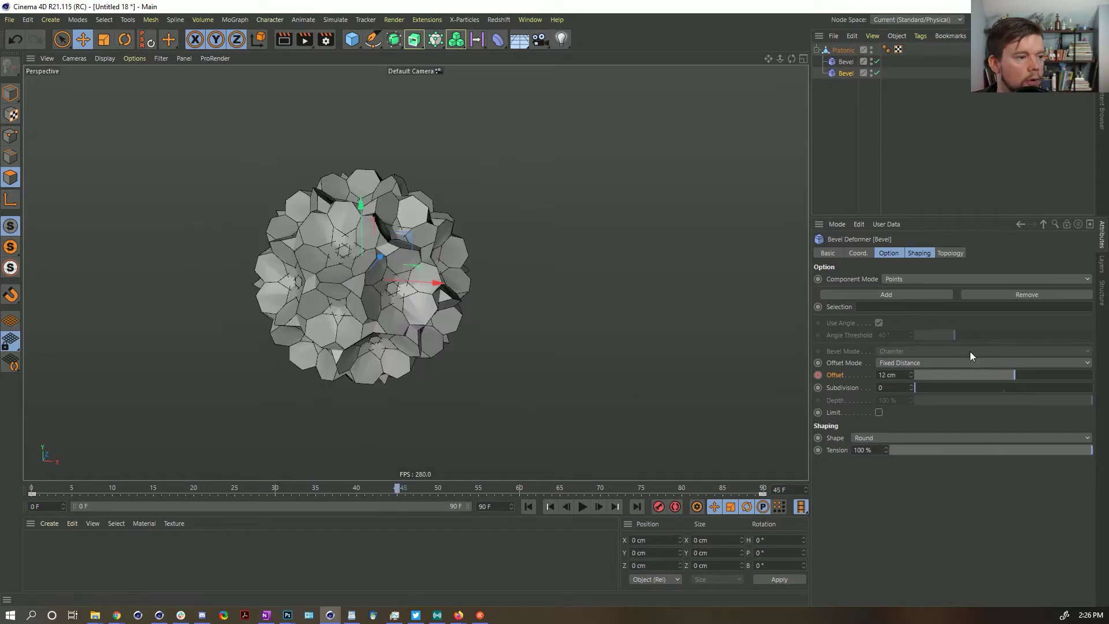
{"action": "mouse_move", "coordinate": [993, 380]}
{"action": "left_mouse_down"}
{"action": "mouse_move", "coordinate": [962, 376]}
{"action": "mouse_move", "coordinate": [1006, 368]}
{"action": "left_mouse_up"}
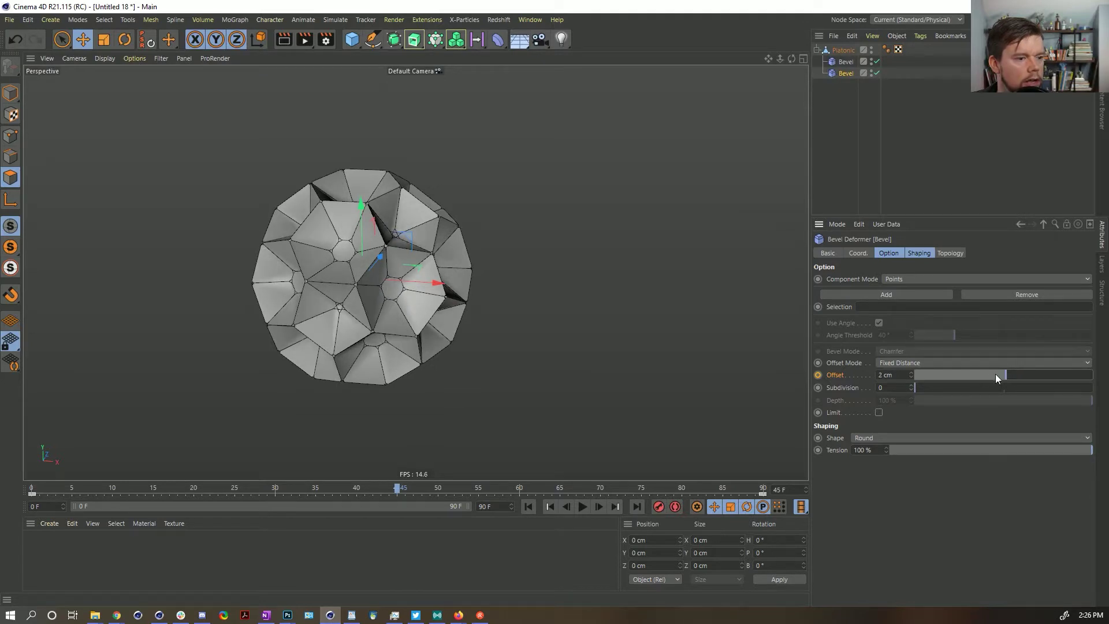
{"action": "left_click", "coordinate": [818, 375], "text": "ctrl"}
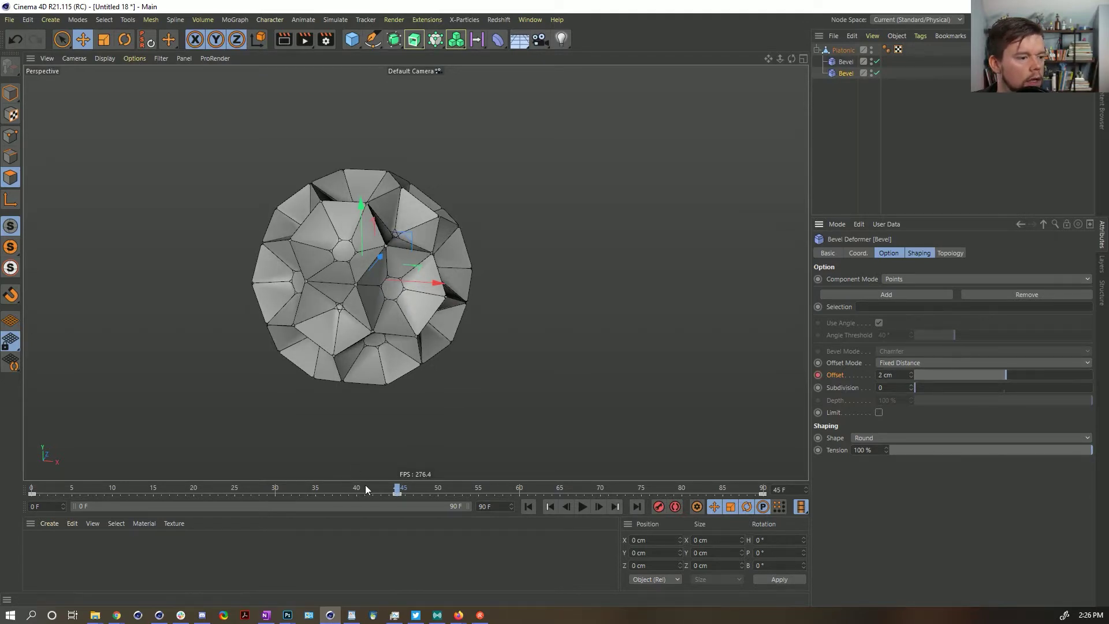
{"action": "left_click_drag", "start_coordinate": [366, 489], "coordinate": [788, 475]}
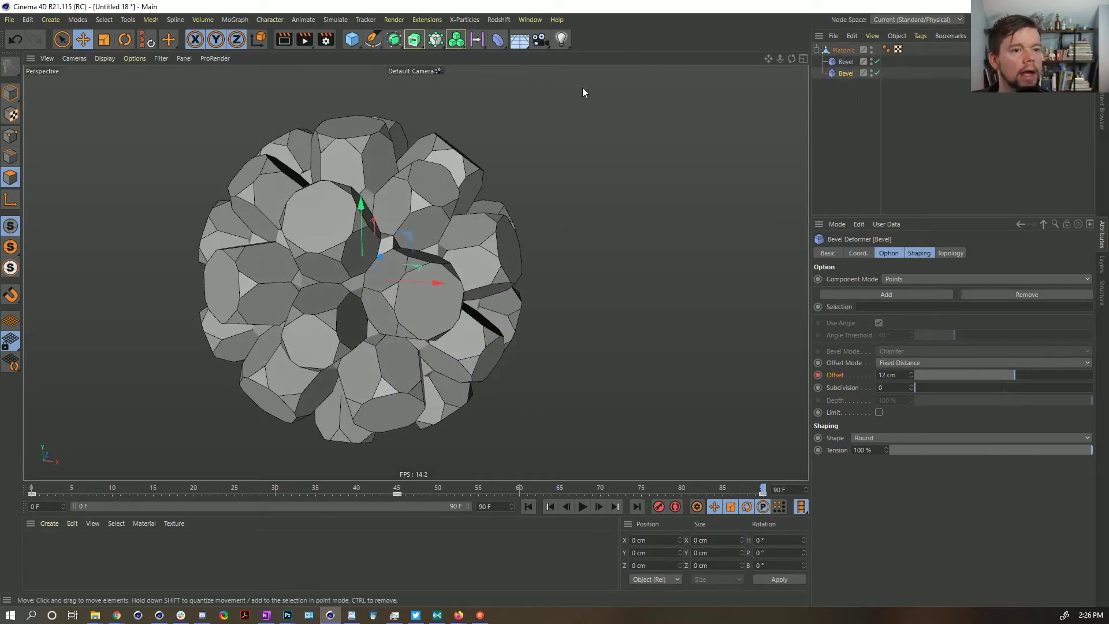
- Add a third Bevel deformer last under the Platonic, in Edges mode with Limit enabled and a 3 cm offset
{"action": "left_click", "coordinate": [497, 39]}
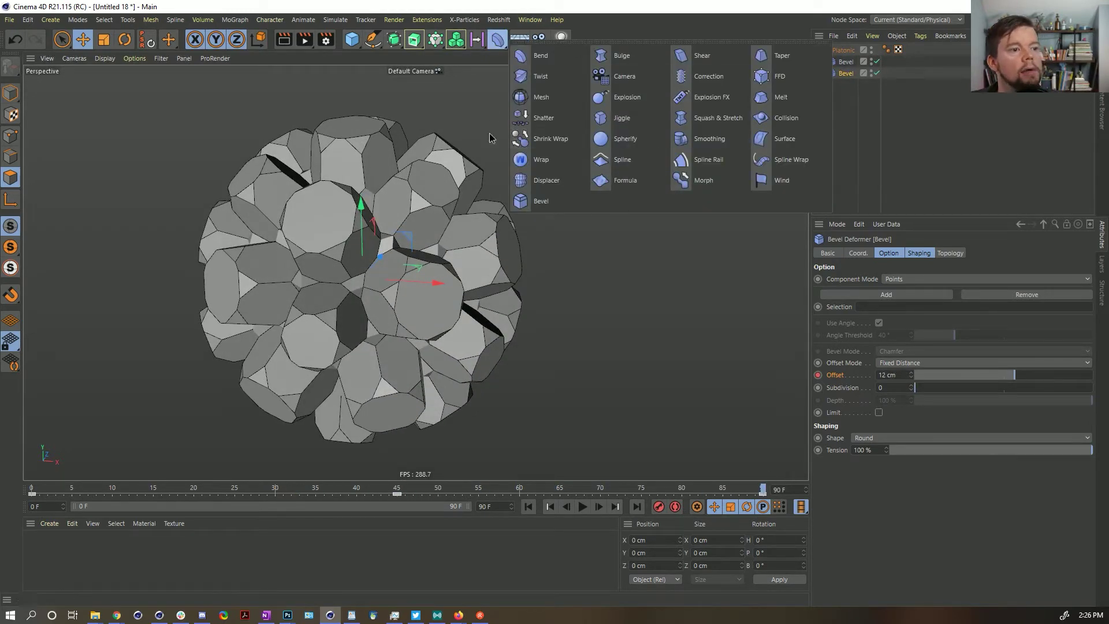
{"action": "left_click", "coordinate": [543, 202]}
{"action": "left_click_drag", "start_coordinate": [839, 51], "coordinate": [840, 88]}
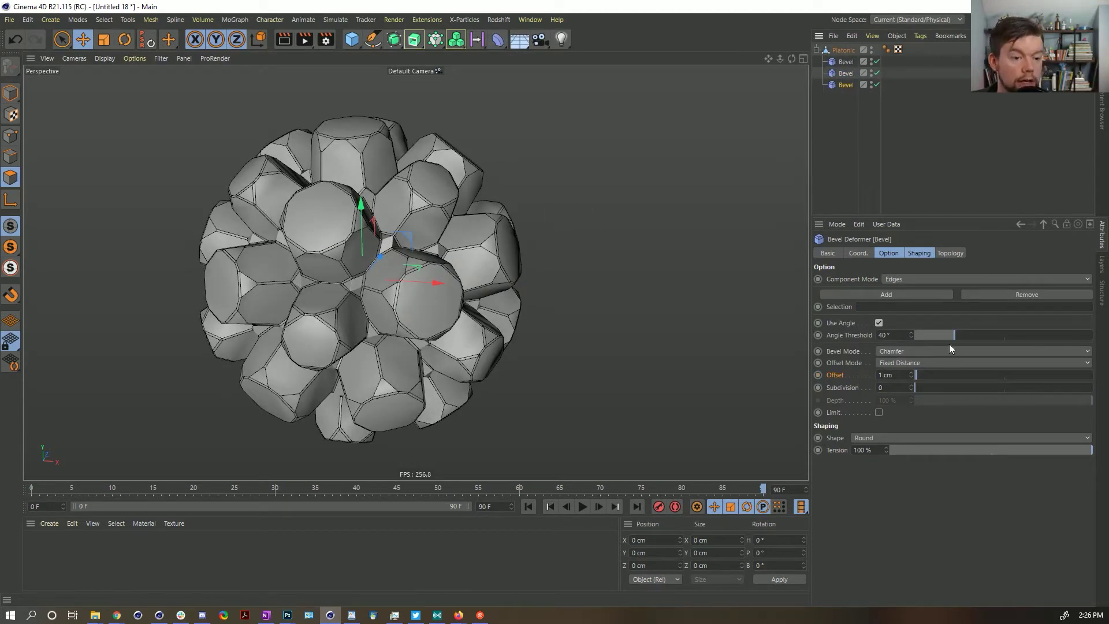
{"action": "left_click", "coordinate": [879, 412]}
{"action": "mouse_move", "coordinate": [917, 375]}
{"action": "left_mouse_down"}
{"action": "mouse_move", "coordinate": [951, 375]}
{"action": "mouse_move", "coordinate": [918, 376]}
{"action": "left_mouse_up"}
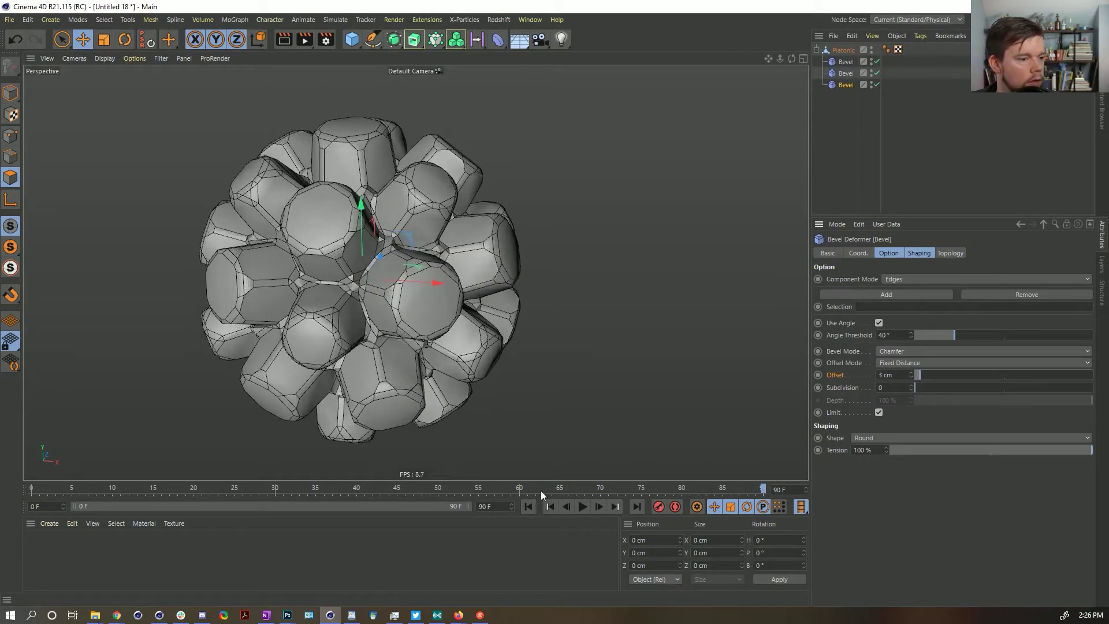
- Return to frame 0, move the edge Bevel above the point Bevel in the hierarchy, and disable the point Bevel
{"action": "left_click", "coordinate": [528, 507]}
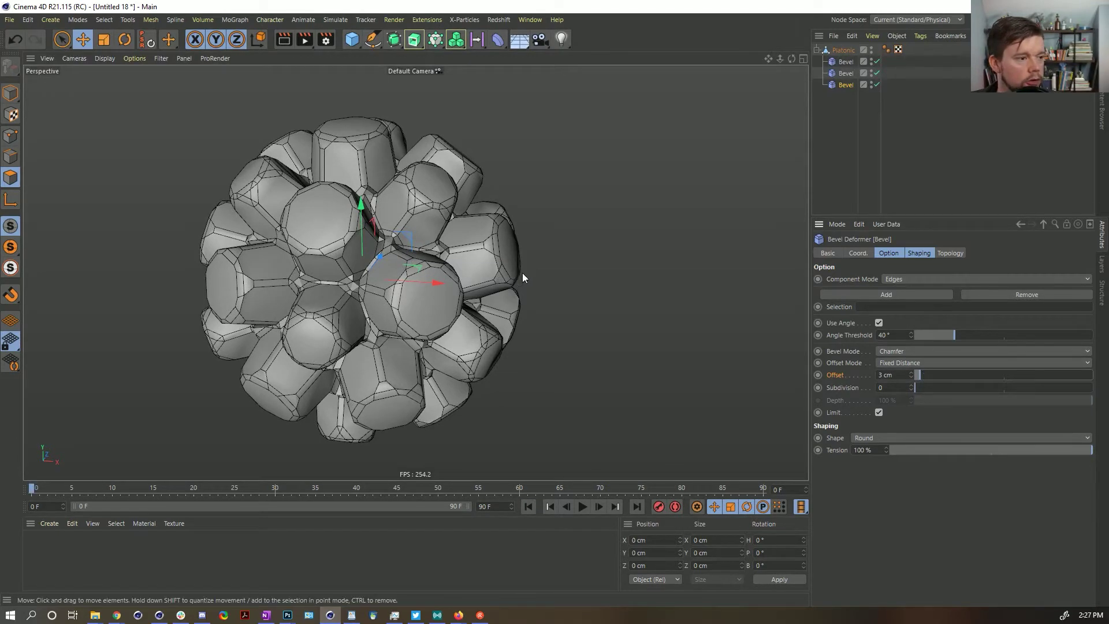
{"action": "left_click_drag", "start_coordinate": [847, 85], "coordinate": [848, 70]}
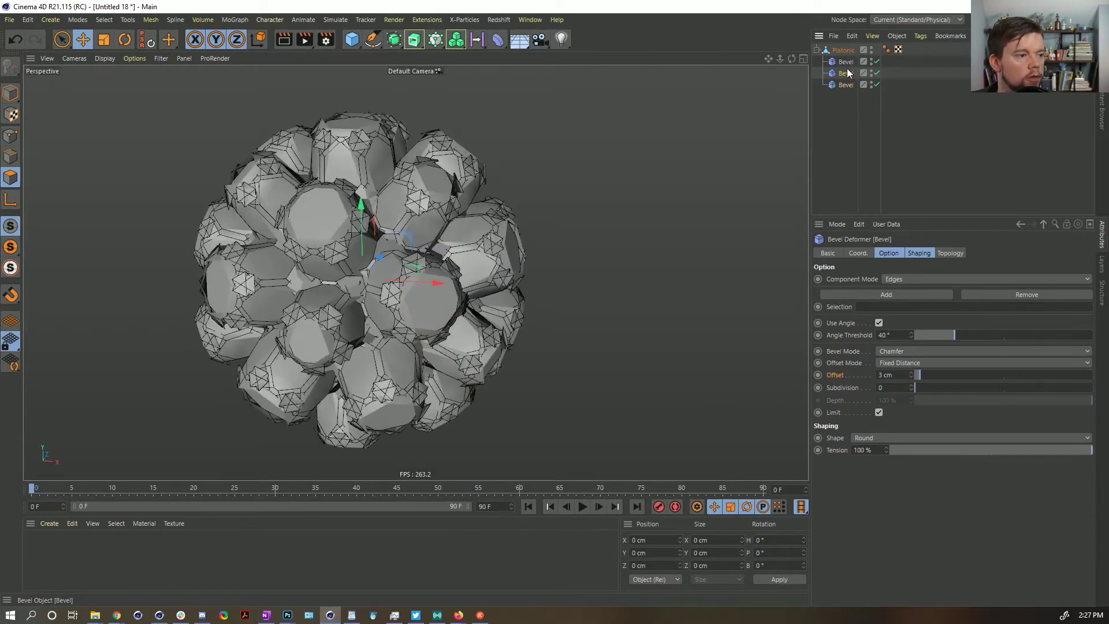
{"action": "left_click", "coordinate": [877, 84]}
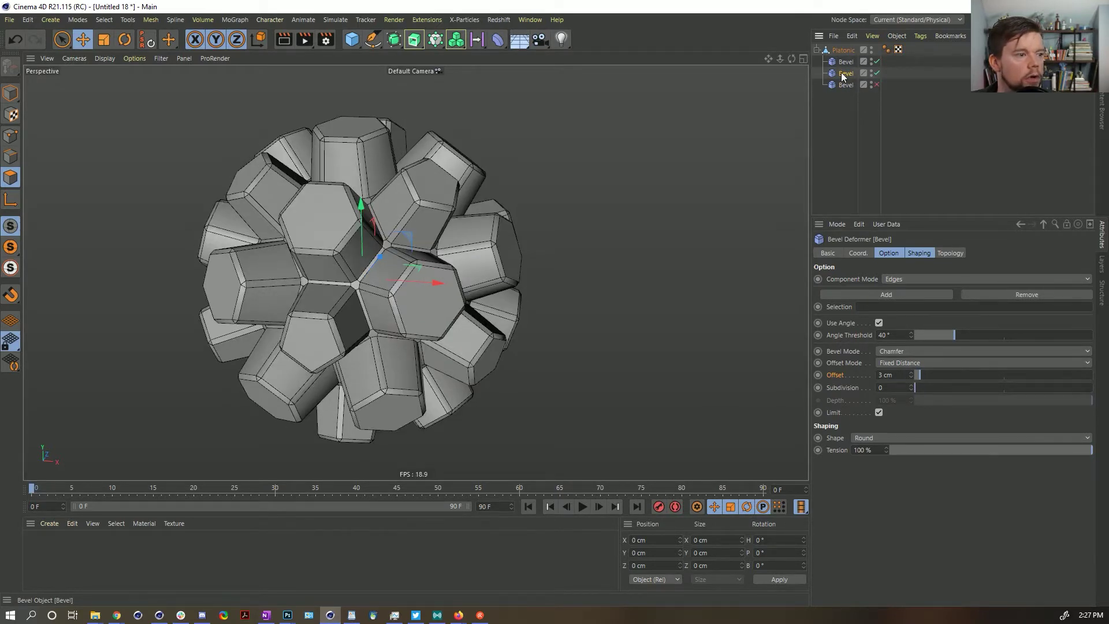
- Set the edge Bevel's offset to 14 cm and keyframe it at frames 0 and 90
{"action": "left_click_drag", "start_coordinate": [921, 374], "coordinate": [941, 368]}
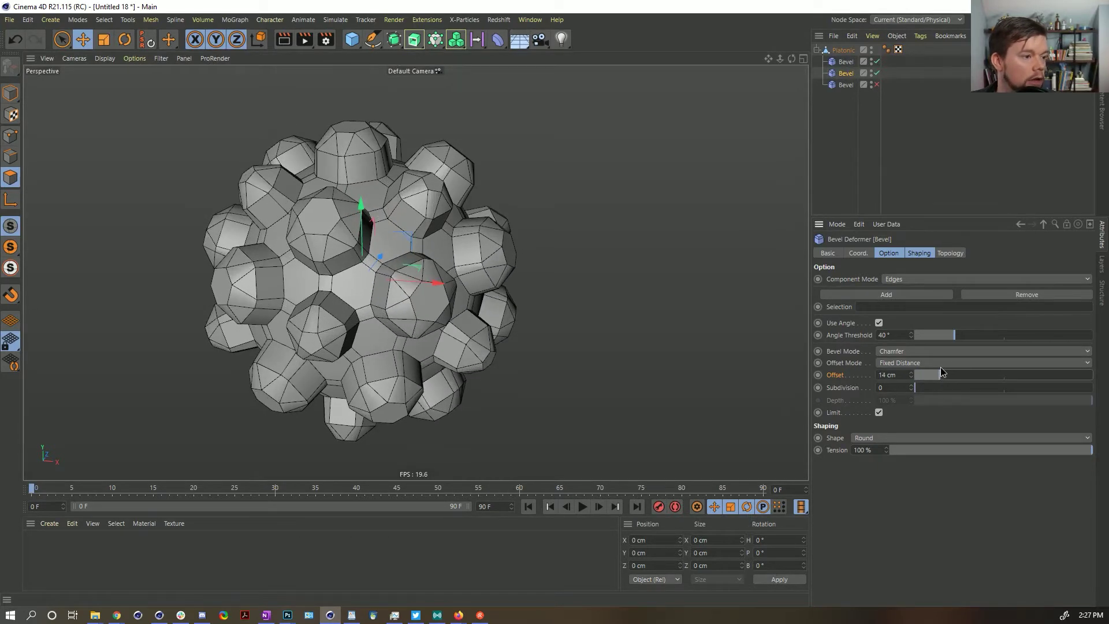
{"action": "left_click", "coordinate": [763, 489]}
{"action": "left_click", "coordinate": [818, 375], "text": "ctrl"}
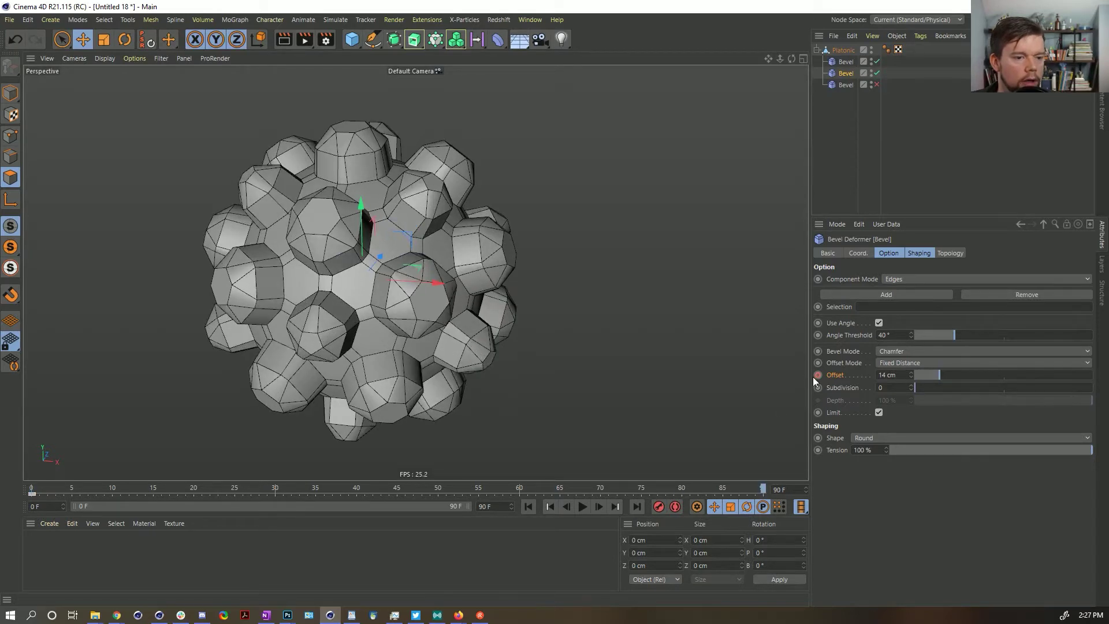
- On frame 45, keyframe the edge Bevel's offset at 2 cm, preview it, and refine the keyed offset to 1 cm
{"action": "left_click", "coordinate": [397, 490]}
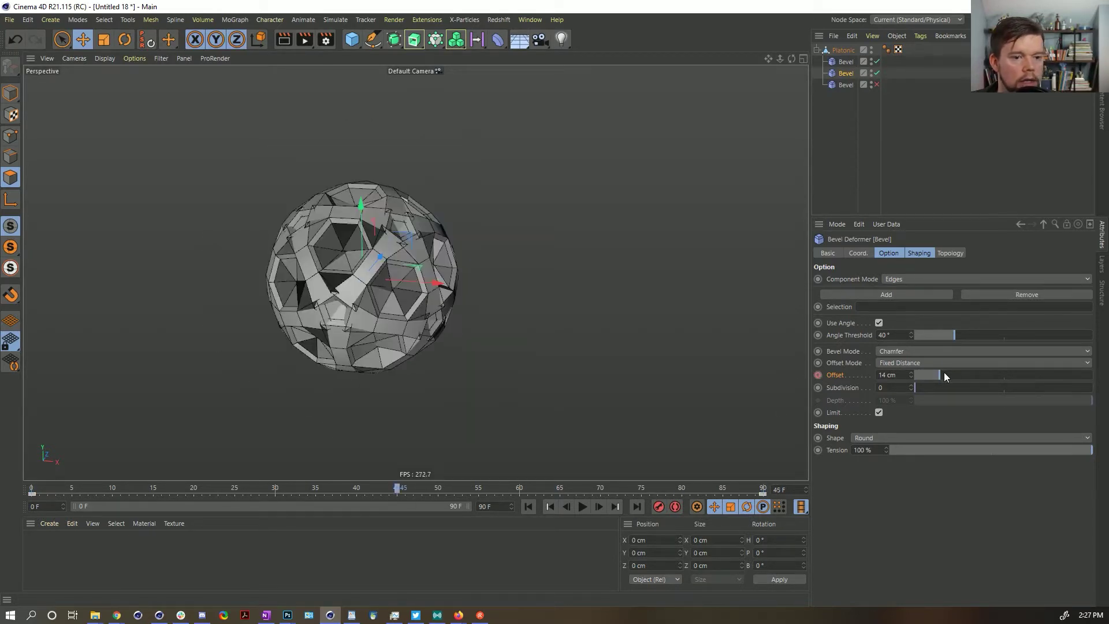
{"action": "left_click_drag", "start_coordinate": [944, 373], "coordinate": [919, 376]}
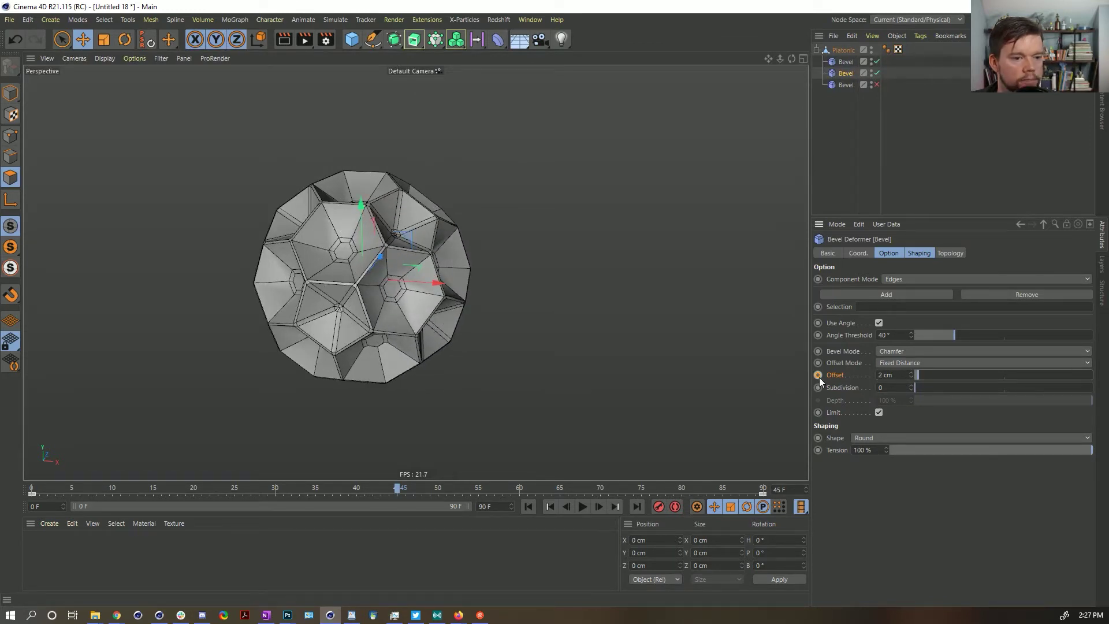
{"action": "left_click_drag", "start_coordinate": [188, 490], "coordinate": [340, 490]}
{"action": "mouse_move", "coordinate": [382, 520]}
{"action": "left_mouse_down"}
{"action": "mouse_move", "coordinate": [660, 533]}
{"action": "mouse_move", "coordinate": [400, 529]}
{"action": "left_mouse_up"}
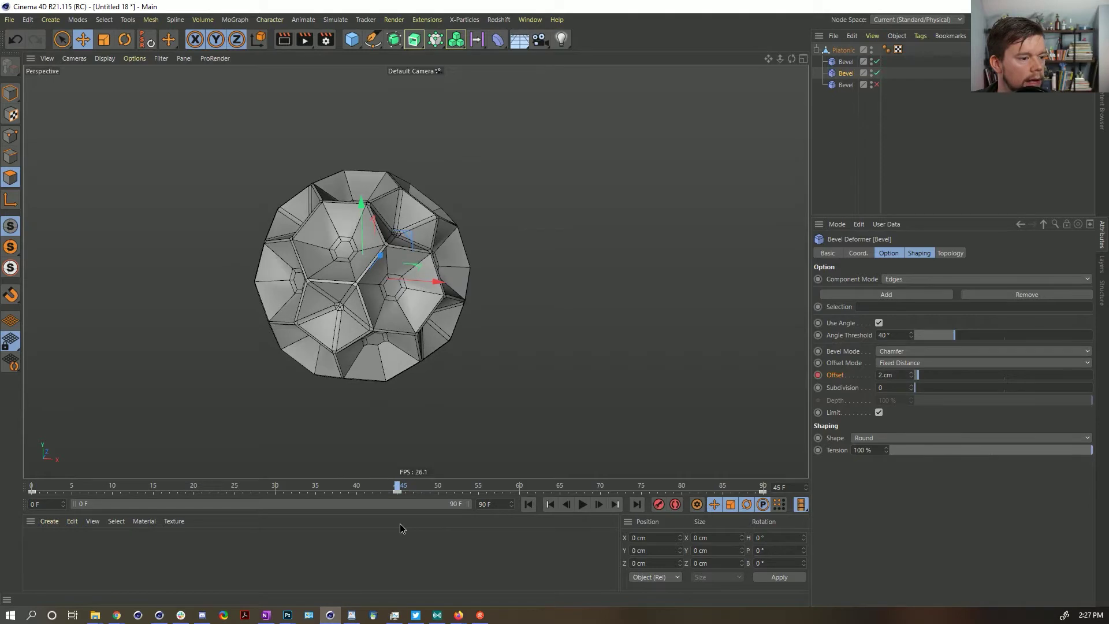
{"action": "left_click", "coordinate": [911, 373]}
{"action": "left_click", "coordinate": [912, 378]}
{"action": "left_click", "coordinate": [911, 378]}
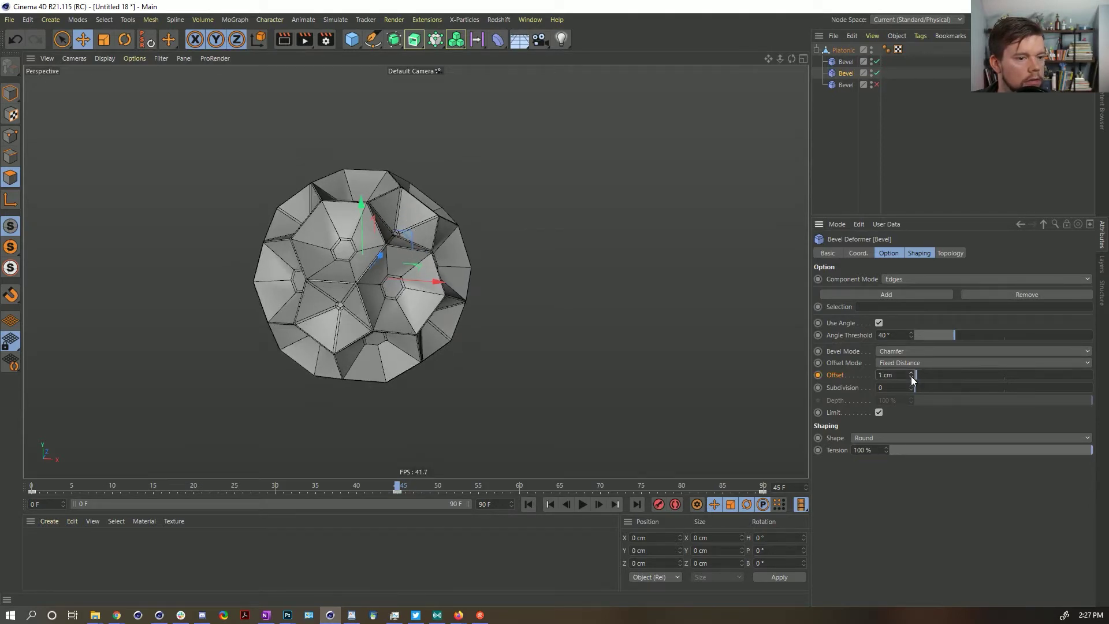
{"action": "mouse_move", "coordinate": [393, 488]}
{"action": "left_mouse_down"}
{"action": "mouse_move", "coordinate": [357, 488]}
{"action": "mouse_move", "coordinate": [424, 489]}
{"action": "mouse_move", "coordinate": [397, 489]}
{"action": "left_mouse_up"}
- Set the edge Bevel's Angle Threshold to 0° and scrub to frame 81 to check the shape
{"action": "left_click_drag", "start_coordinate": [955, 338], "coordinate": [852, 351]}
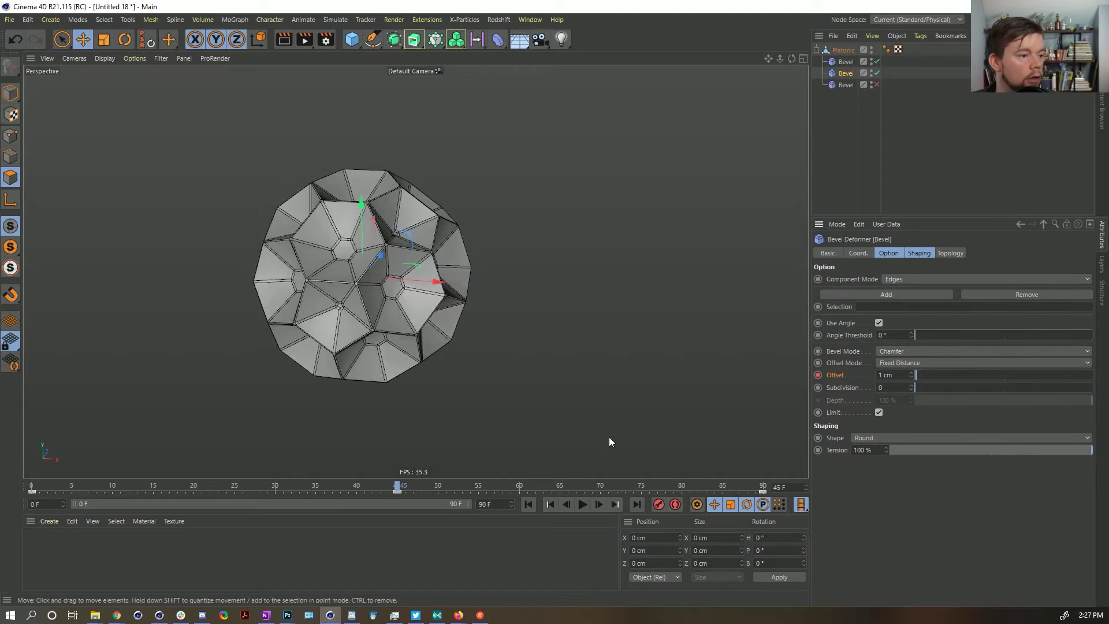
{"action": "left_click_drag", "start_coordinate": [398, 489], "coordinate": [690, 485]}
- Delete the Platonic object's Phong tag and re-enable and select the point Bevel deformer
{"action": "left_click", "coordinate": [889, 53]}
{"action": "key", "text": "Delete"}
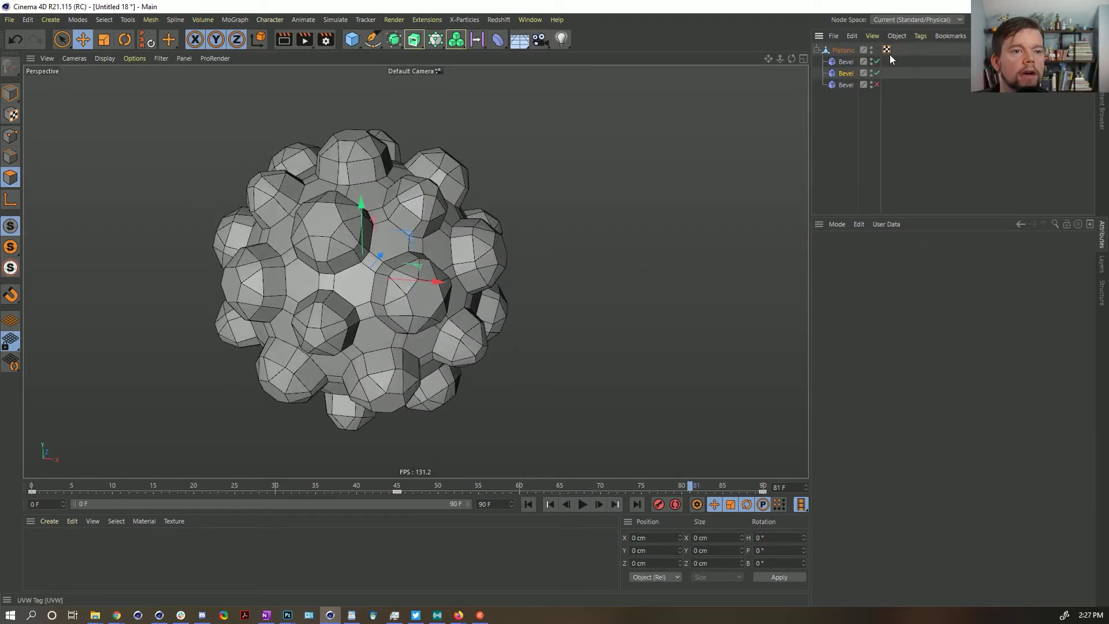
{"action": "left_click", "coordinate": [848, 85]}
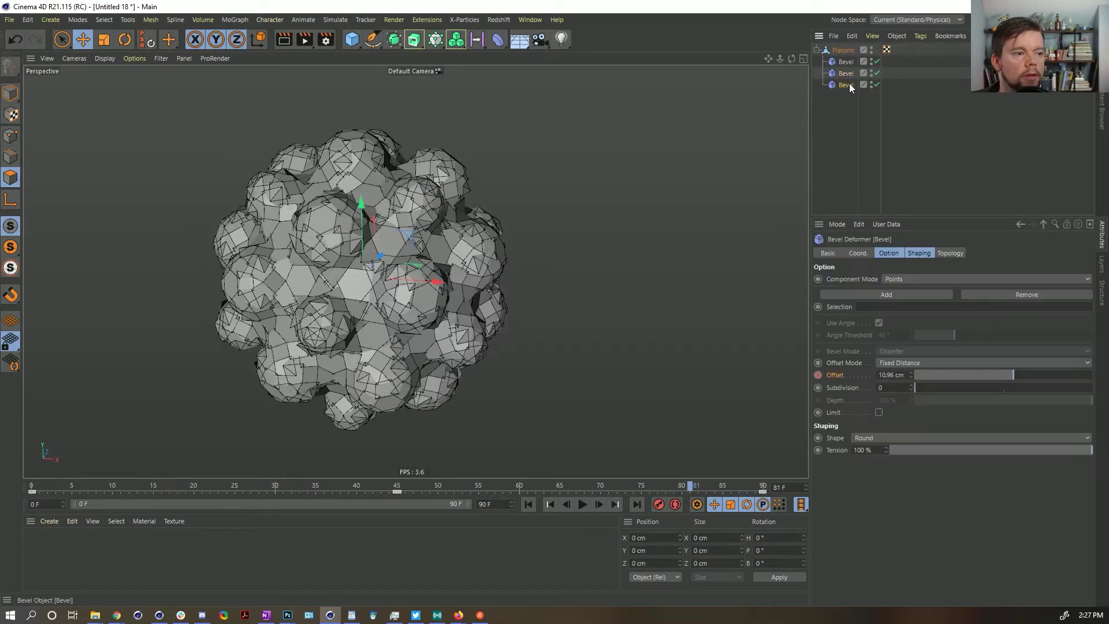
- At frame 0, try lower offsets on the point Bevel, enable Limit, and return the offset to 12 cm
{"action": "left_click", "coordinate": [528, 505]}
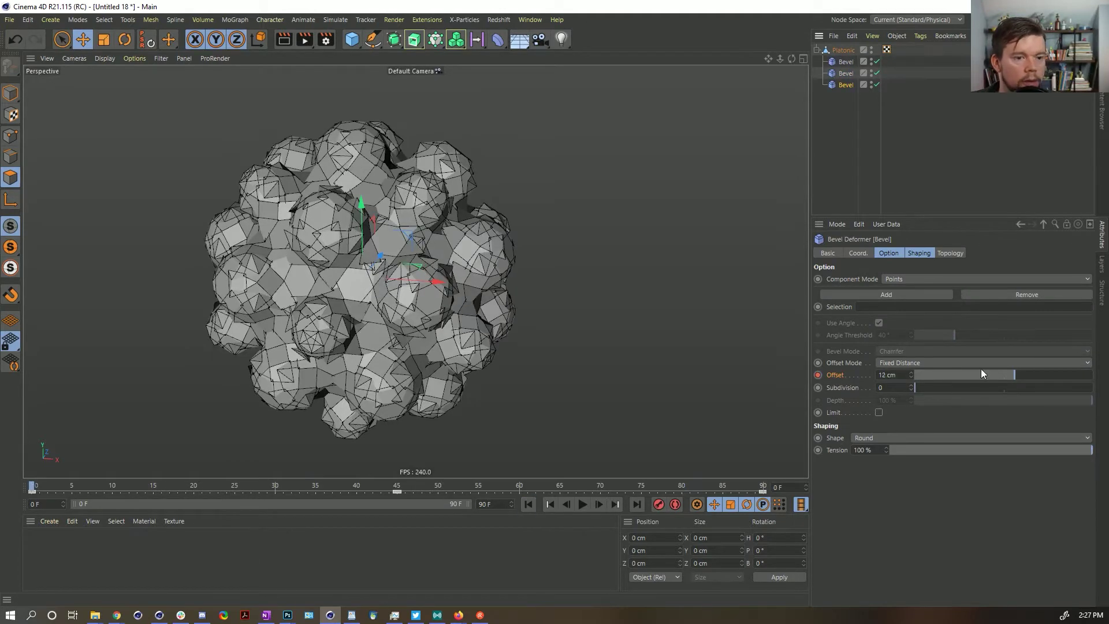
{"action": "left_click", "coordinate": [1008, 376]}
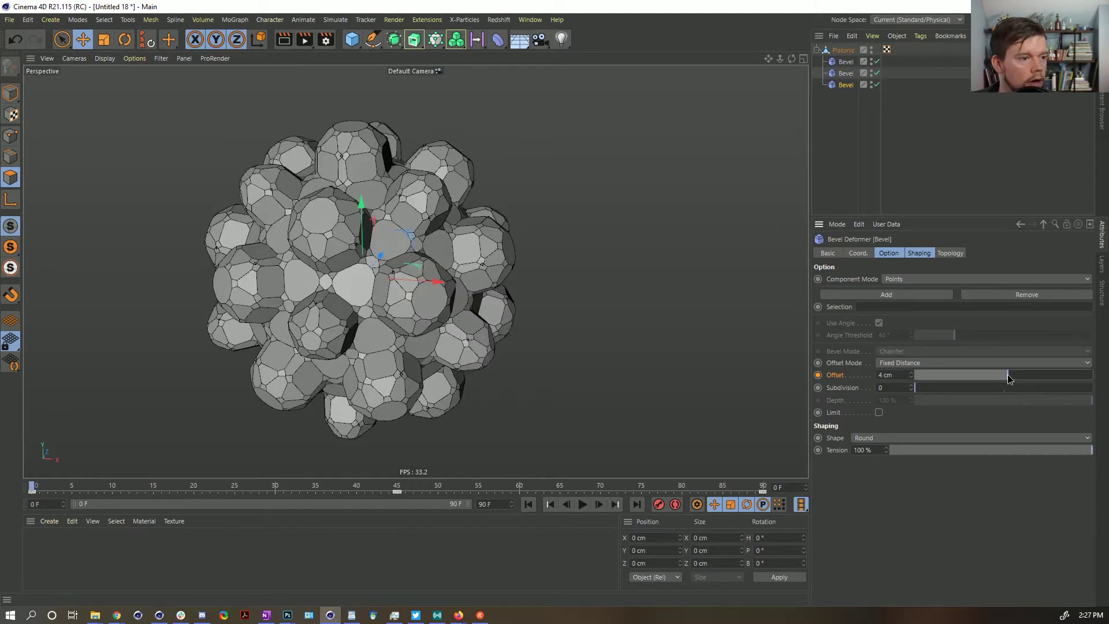
{"action": "left_click_drag", "start_coordinate": [1009, 378], "coordinate": [1005, 378]}
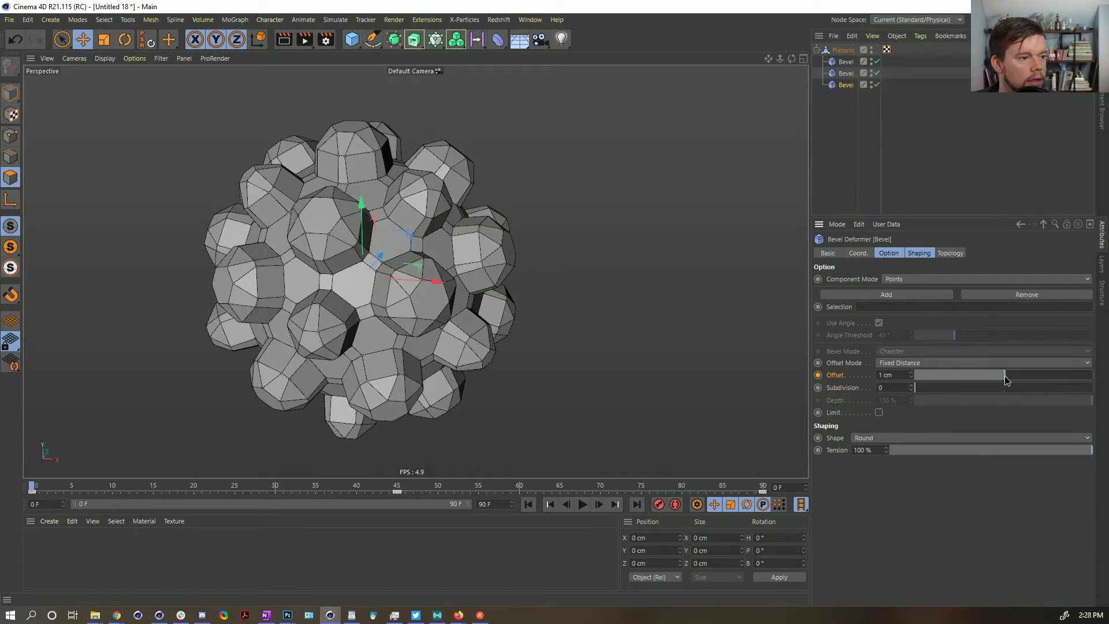
{"action": "left_click", "coordinate": [880, 412]}
{"action": "left_click_drag", "start_coordinate": [1003, 379], "coordinate": [1018, 379]}
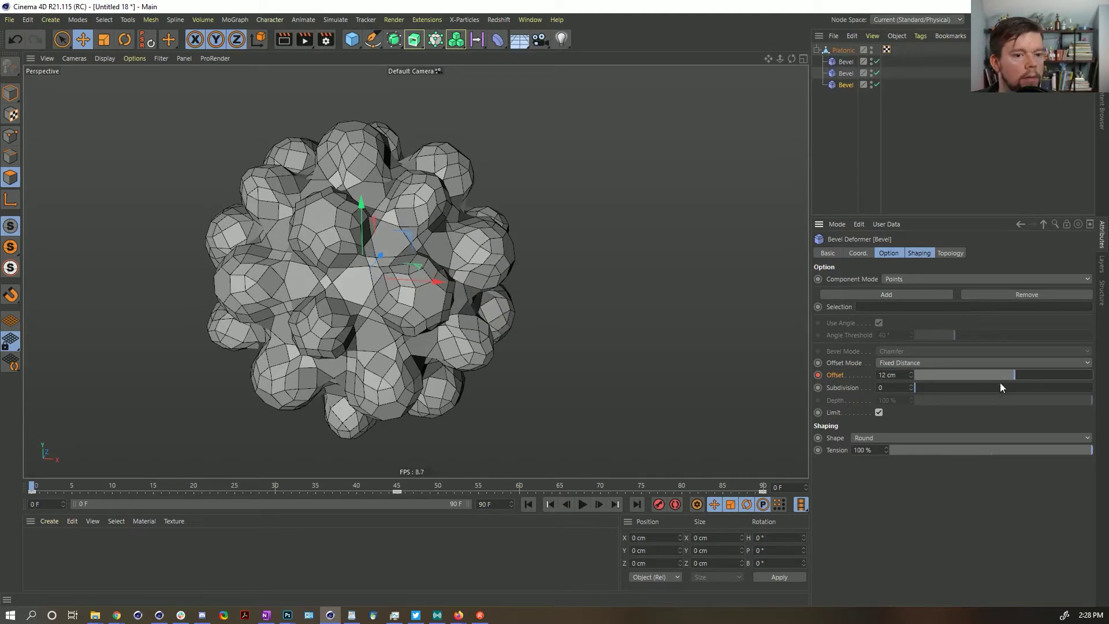
- Remove and re-create the point Bevel's frame 0 offset keyframe with a value of 12 cm
{"action": "left_click", "coordinate": [819, 375]}
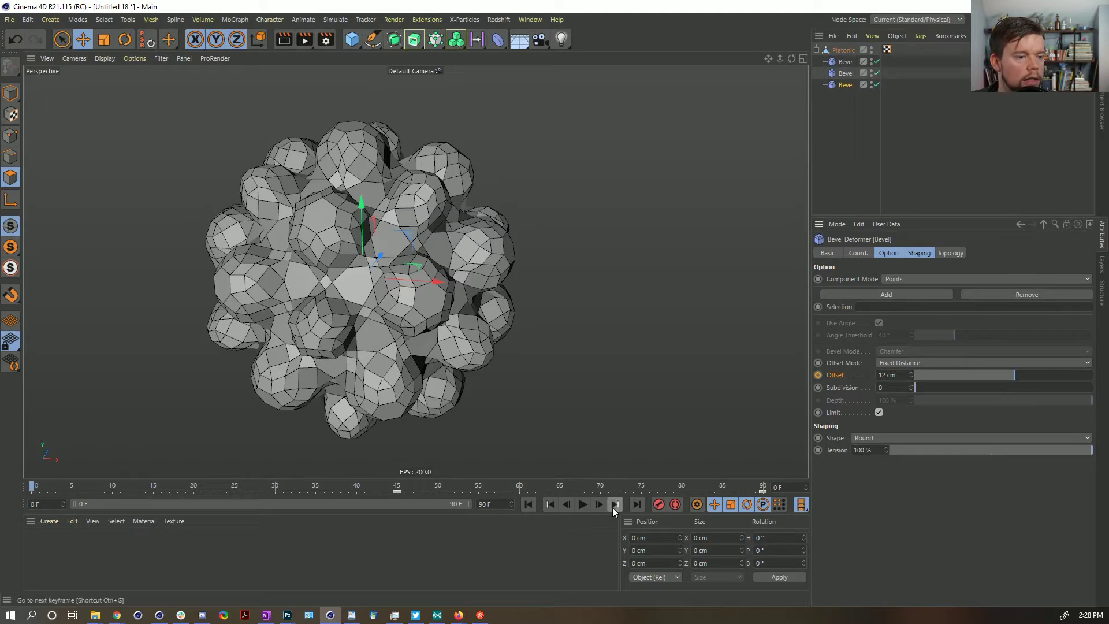
{"action": "left_click", "coordinate": [614, 505]}
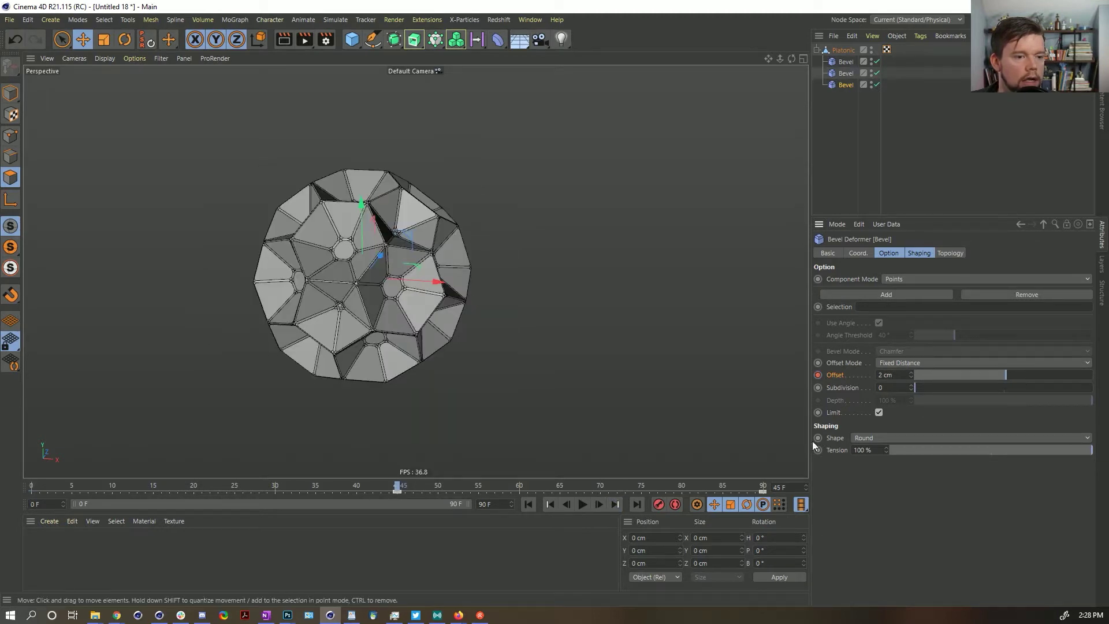
{"action": "left_click", "coordinate": [32, 487]}
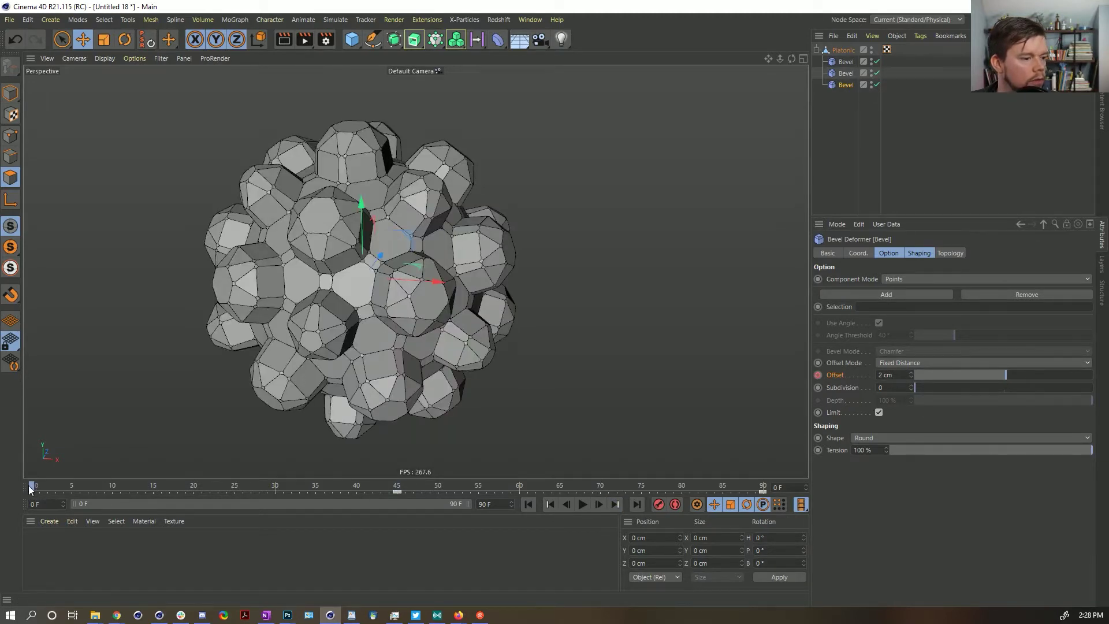
{"action": "double_click", "coordinate": [899, 373]}
{"action": "type", "text": "12"}
{"action": "key", "text": "Return"}
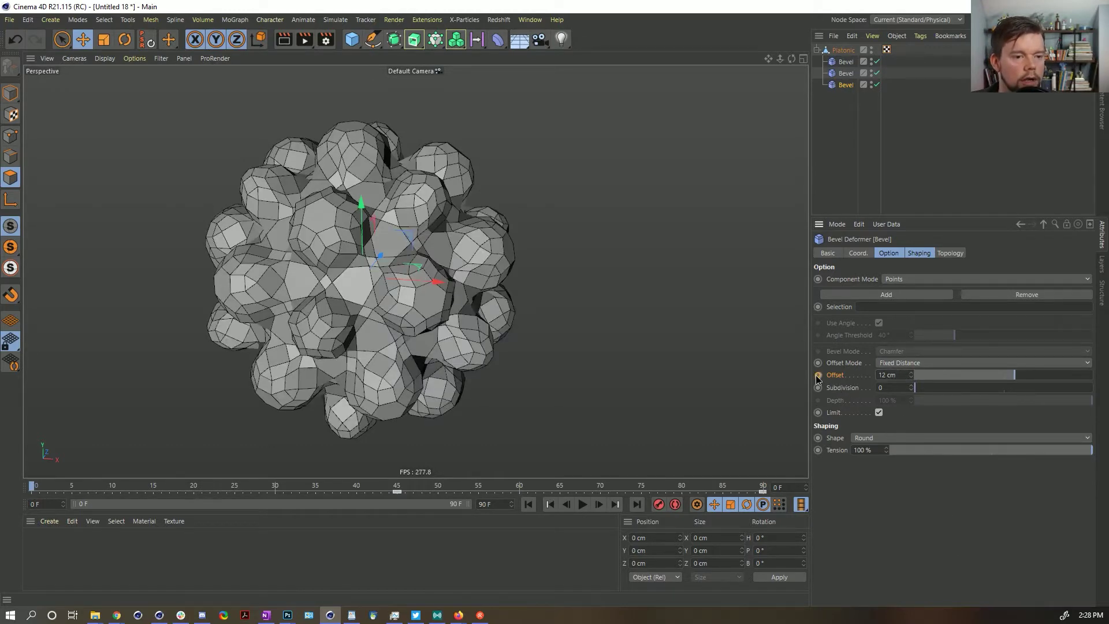
{"action": "left_click", "coordinate": [818, 375], "text": "ctrl"}
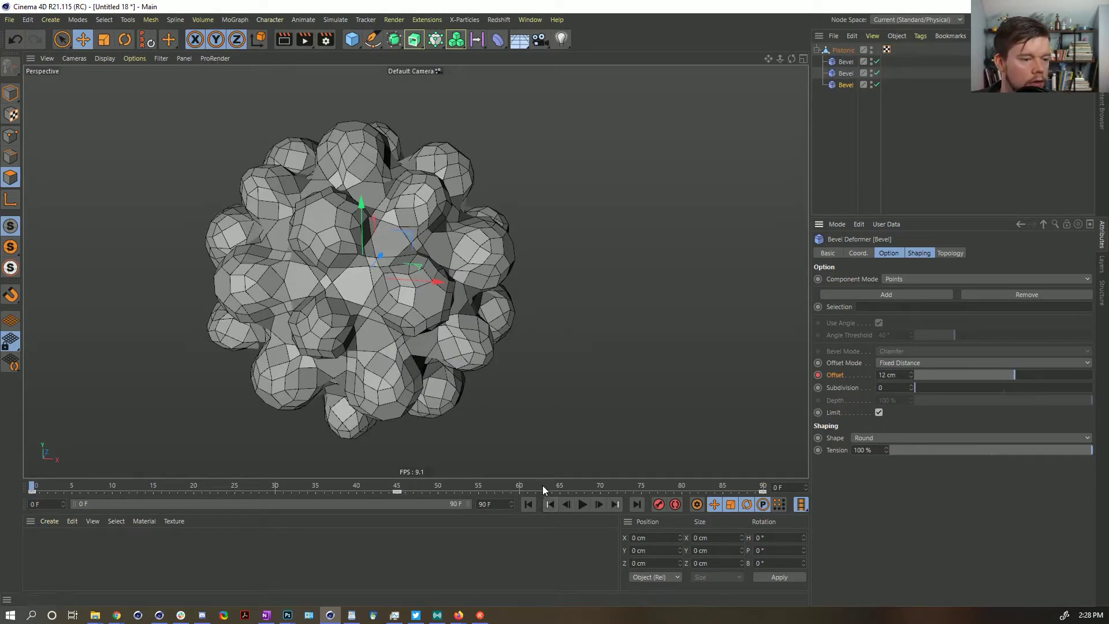
- Change the point Bevel's offset key at frame 45 to 0 cm, play the animation from the start, and rewind
{"action": "left_click", "coordinate": [765, 484]}
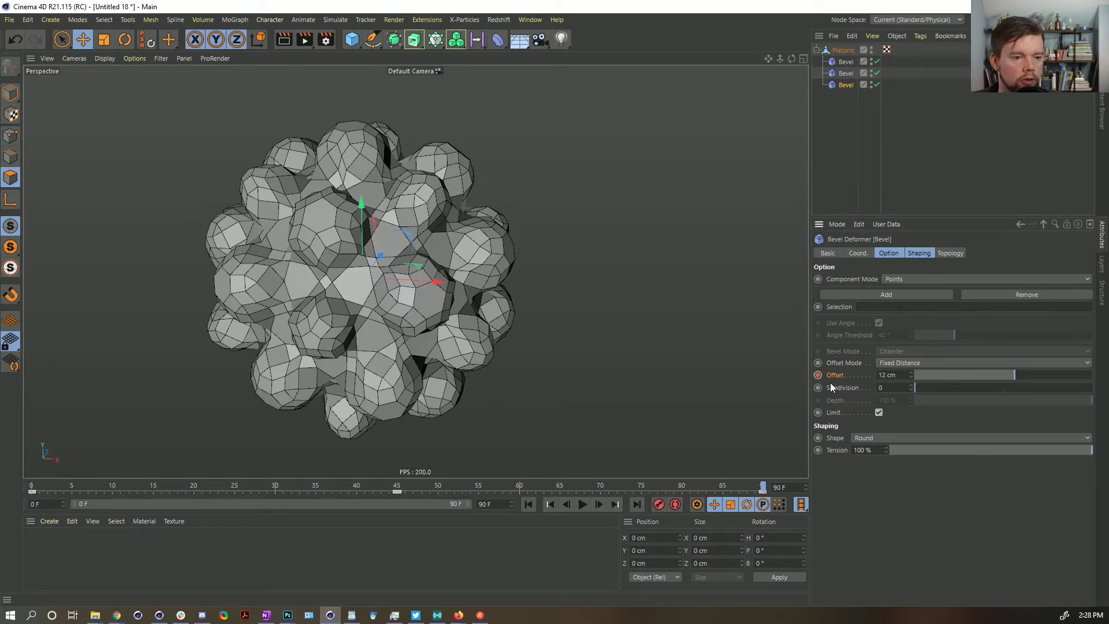
{"action": "left_click", "coordinate": [397, 486]}
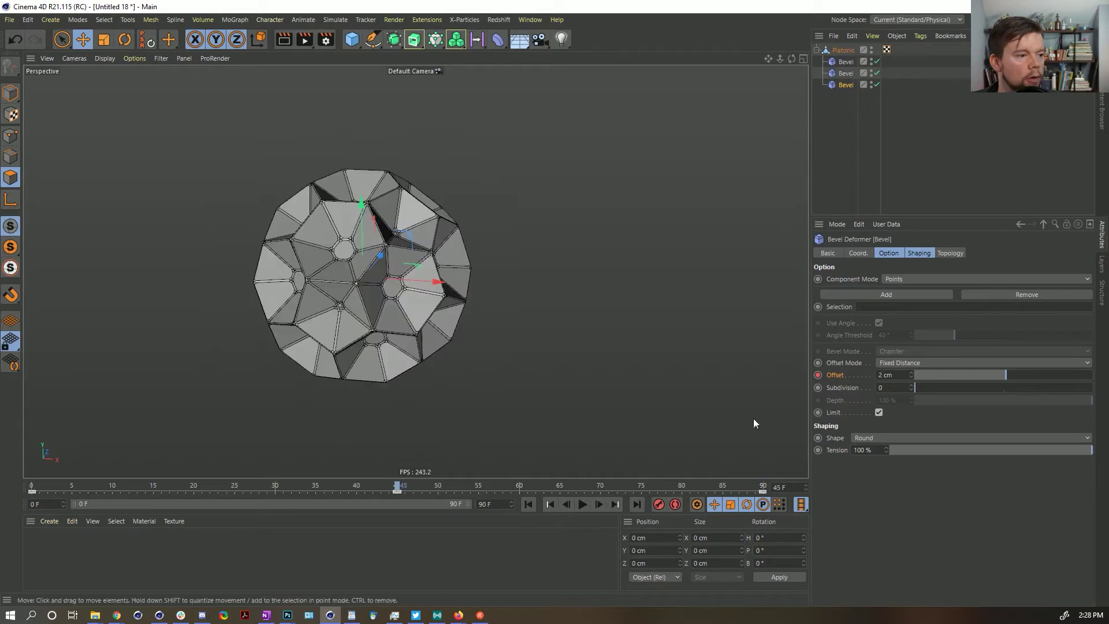
{"action": "mouse_move", "coordinate": [999, 378]}
{"action": "left_mouse_down"}
{"action": "mouse_move", "coordinate": [980, 377]}
{"action": "mouse_move", "coordinate": [1037, 375]}
{"action": "mouse_move", "coordinate": [980, 374]}
{"action": "mouse_move", "coordinate": [1005, 375]}
{"action": "left_mouse_up"}
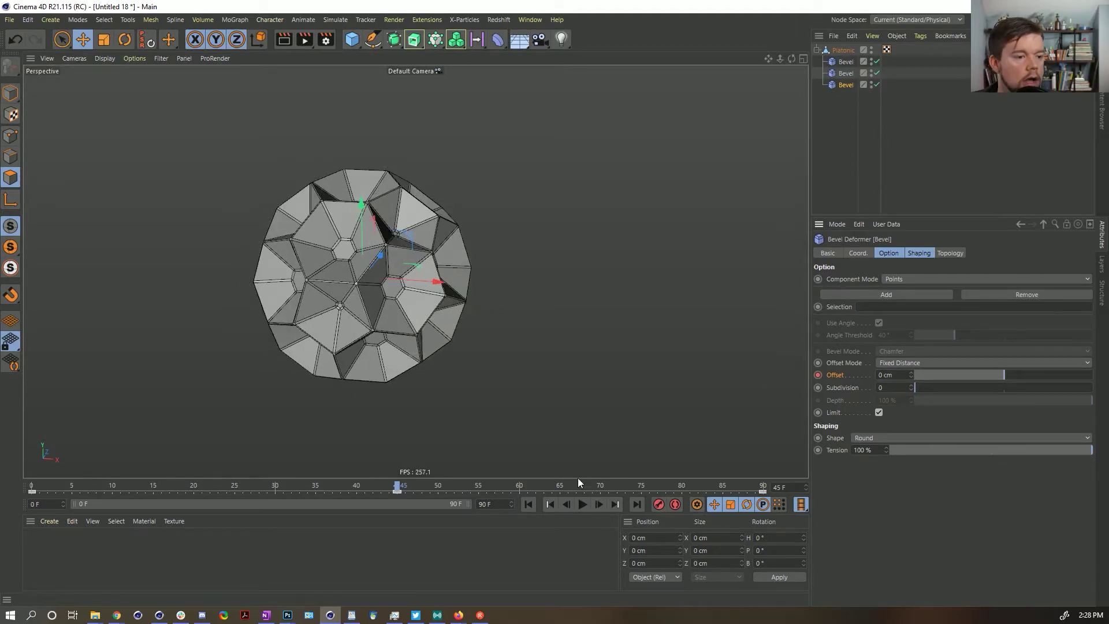
{"action": "left_click", "coordinate": [528, 504]}
{"action": "left_click", "coordinate": [585, 505]}
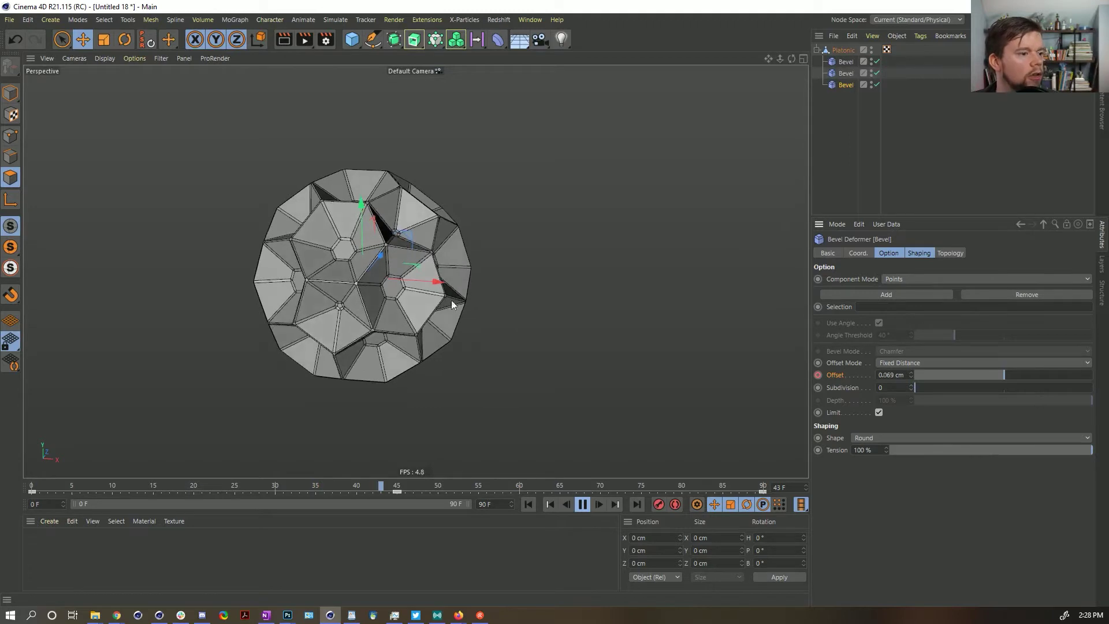
{"action": "left_click", "coordinate": [584, 504]}
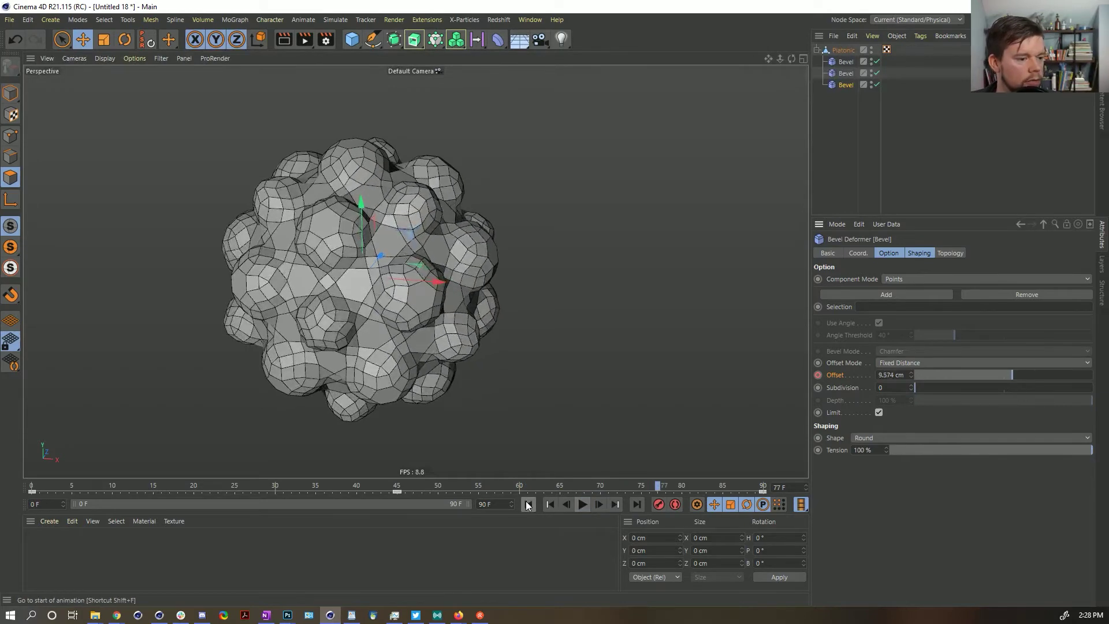
{"action": "left_click", "coordinate": [528, 504]}
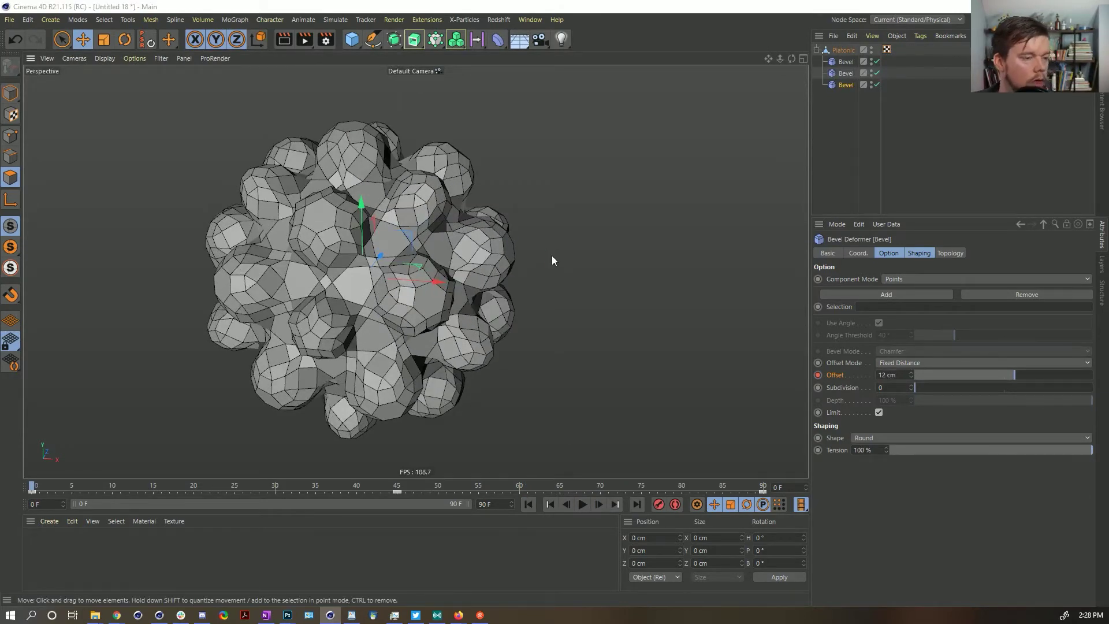
- Start saving the scene and browse to the SceneFiles folder inside Episode 5
{"action": "key", "text": "ctrl+s"}
{"action": "scroll", "coordinate": [105, 87], "scroll_direction": "up", "scroll_amount": 5}
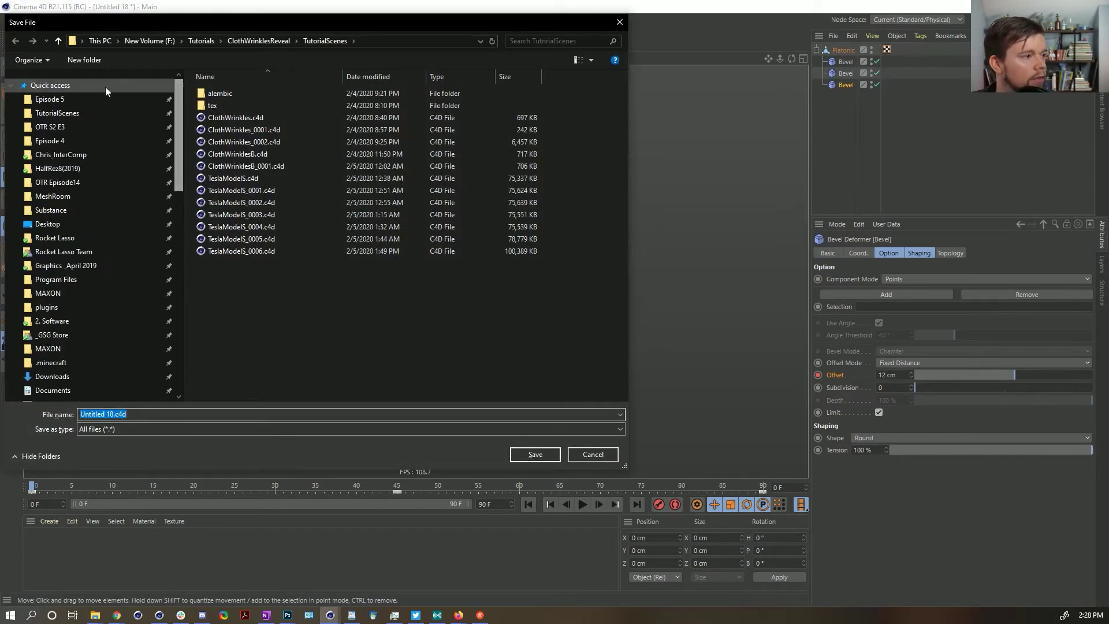
{"action": "left_click", "coordinate": [85, 99]}
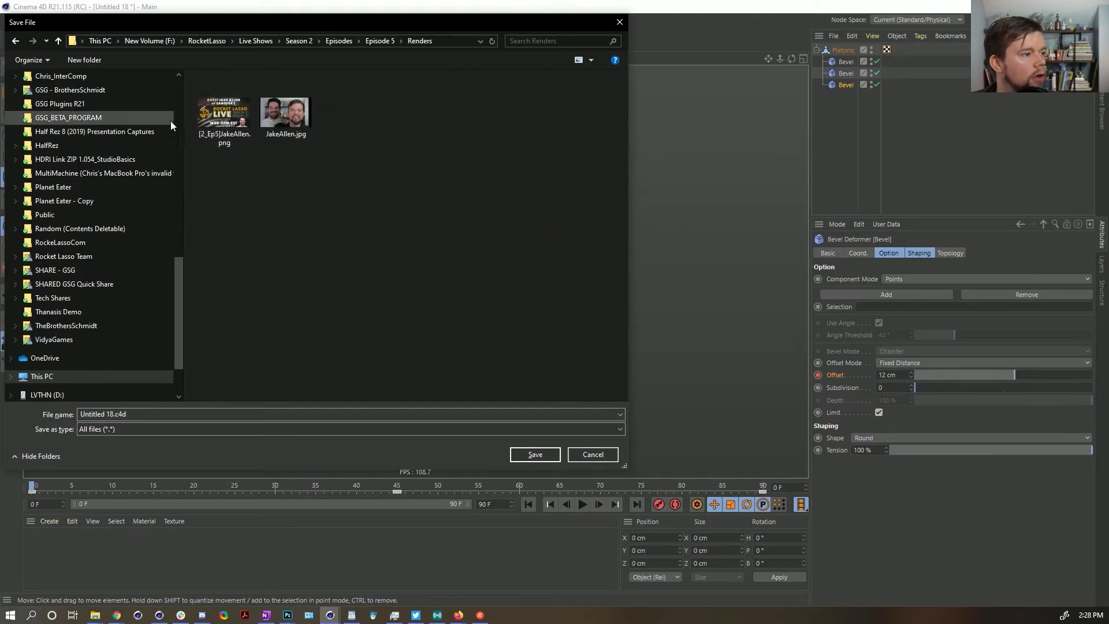
{"action": "left_click", "coordinate": [379, 41]}
{"action": "double_click", "coordinate": [227, 131]}
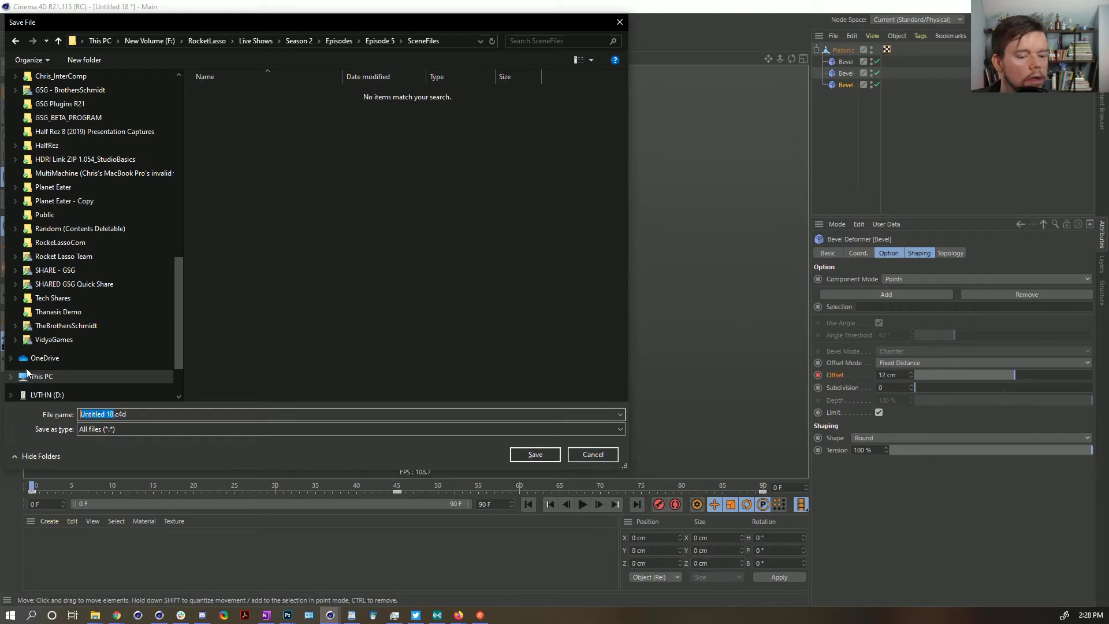
- Name the scene file [1]PolygonBevels.c4d and save it
{"action": "key", "text": "BackSpace"}
{"action": "type", "text": "[1]"}
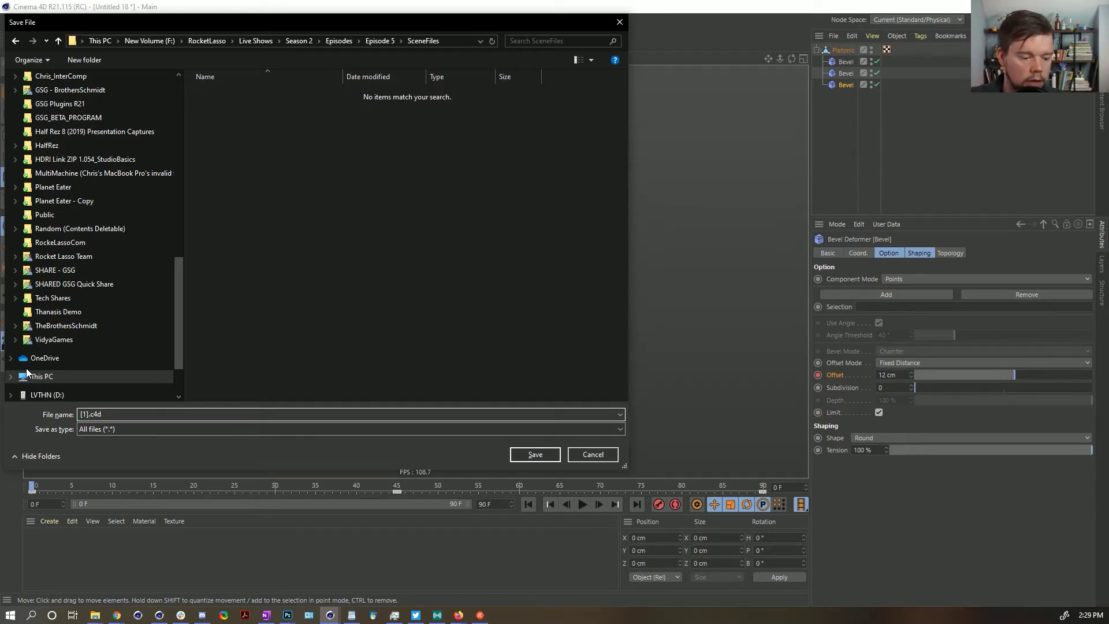
{"action": "type", "text": "POlygon"}
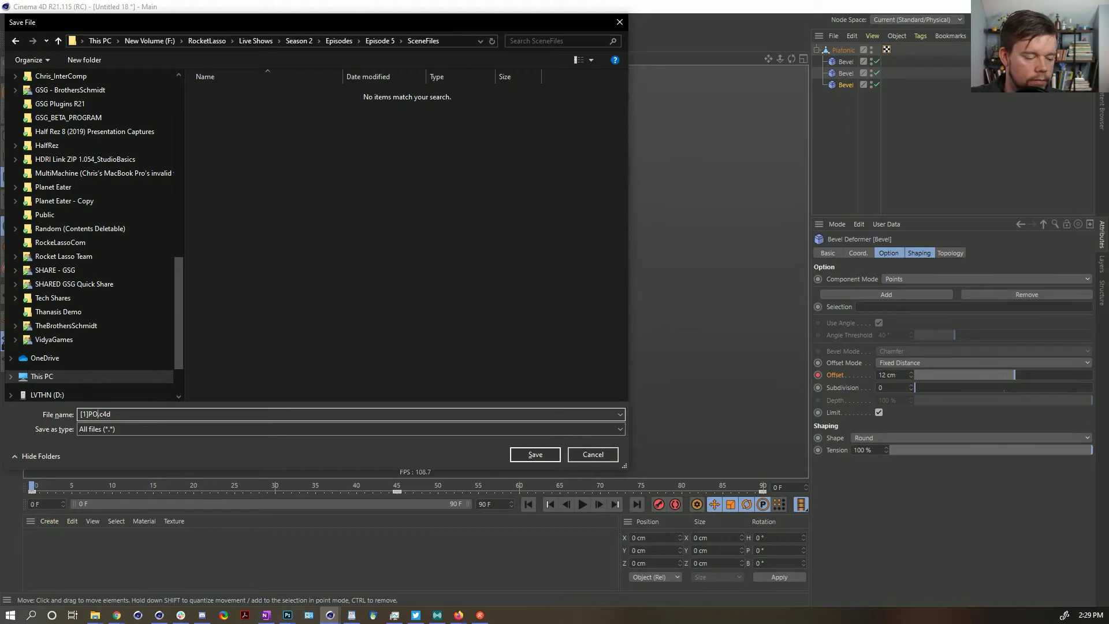
{"action": "key", "text": "BackSpace"}
{"action": "key", "text": "BackSpace"}
{"action": "key", "text": "BackSpace"}
{"action": "key", "text": "BackSpace"}
{"action": "key", "text": "BackSpace"}
{"action": "key", "text": "BackSpace"}
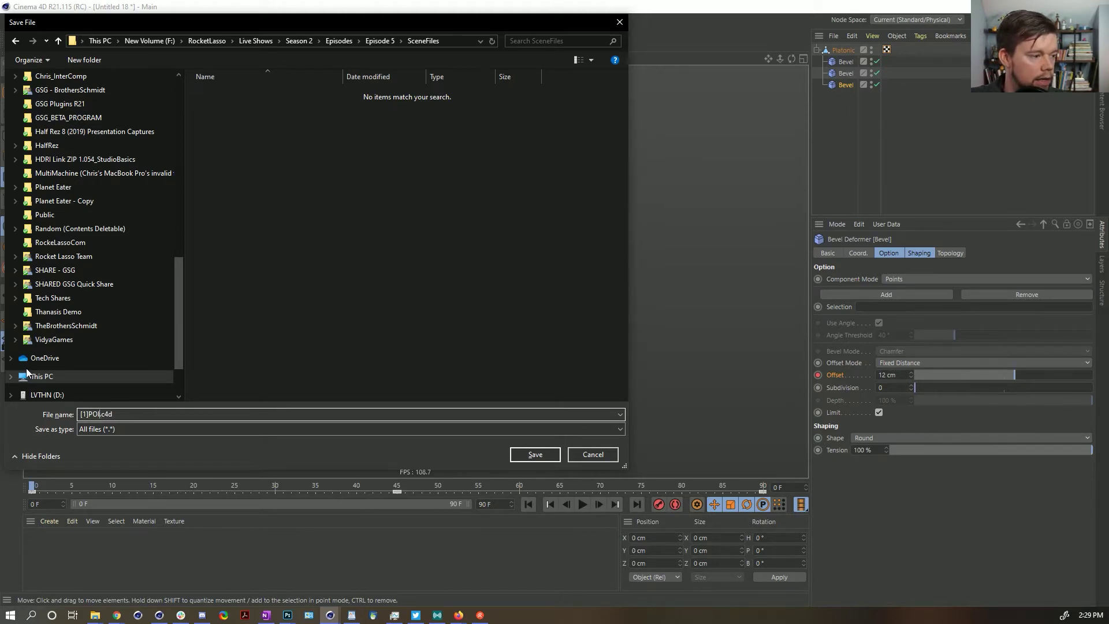
{"action": "type", "text": "olyg"}
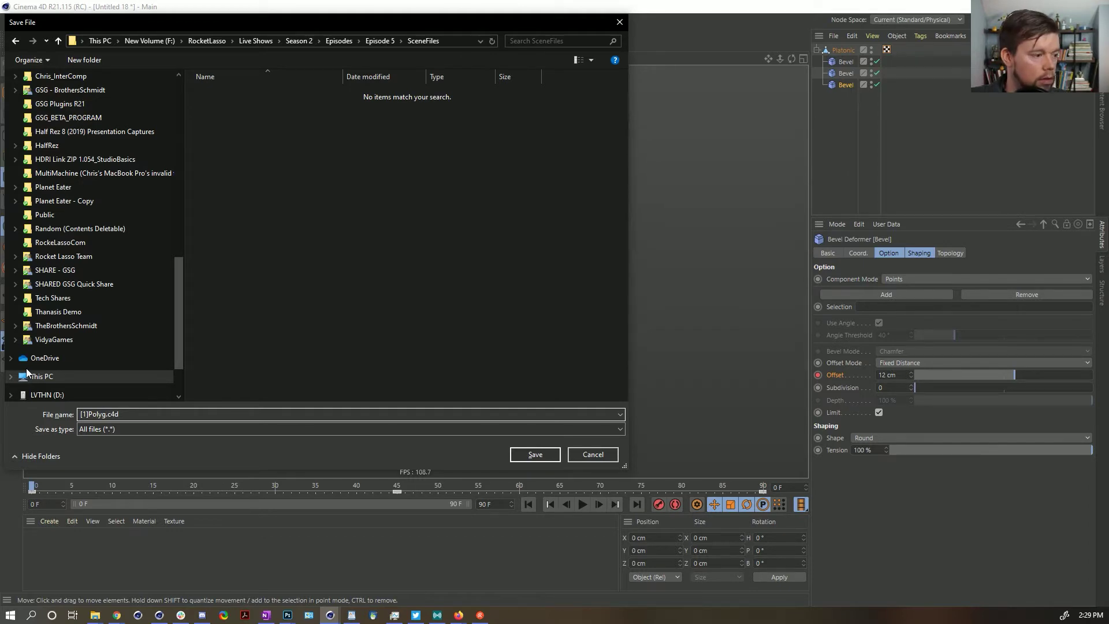
{"action": "type", "text": "on"}
{"action": "type", "text": "Beve"}
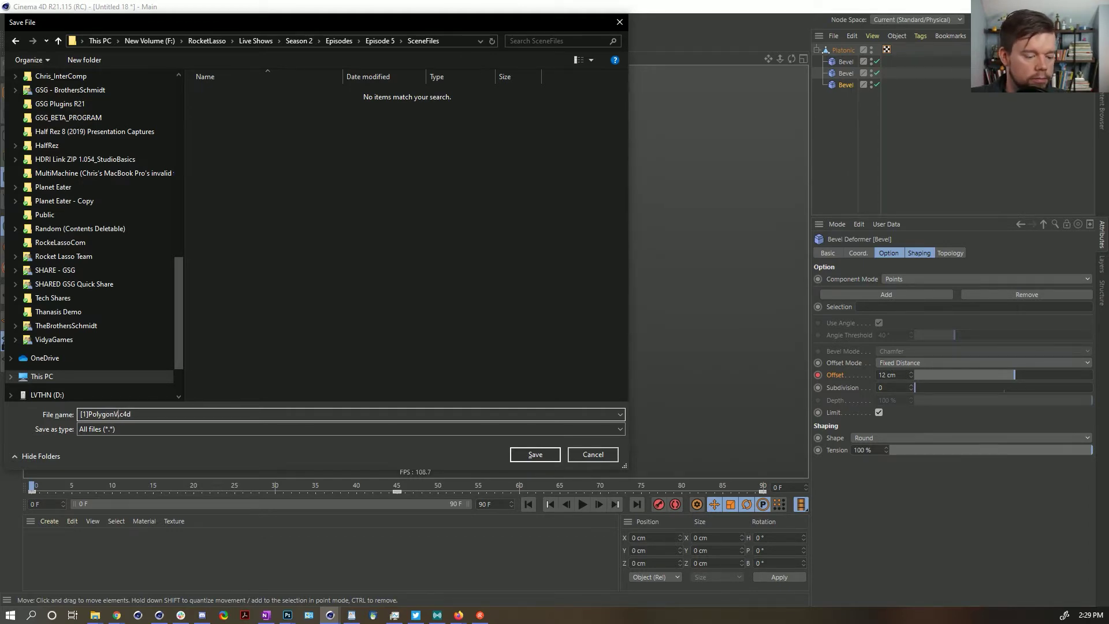
{"action": "type", "text": "ls"}
{"action": "key", "text": "Return"}
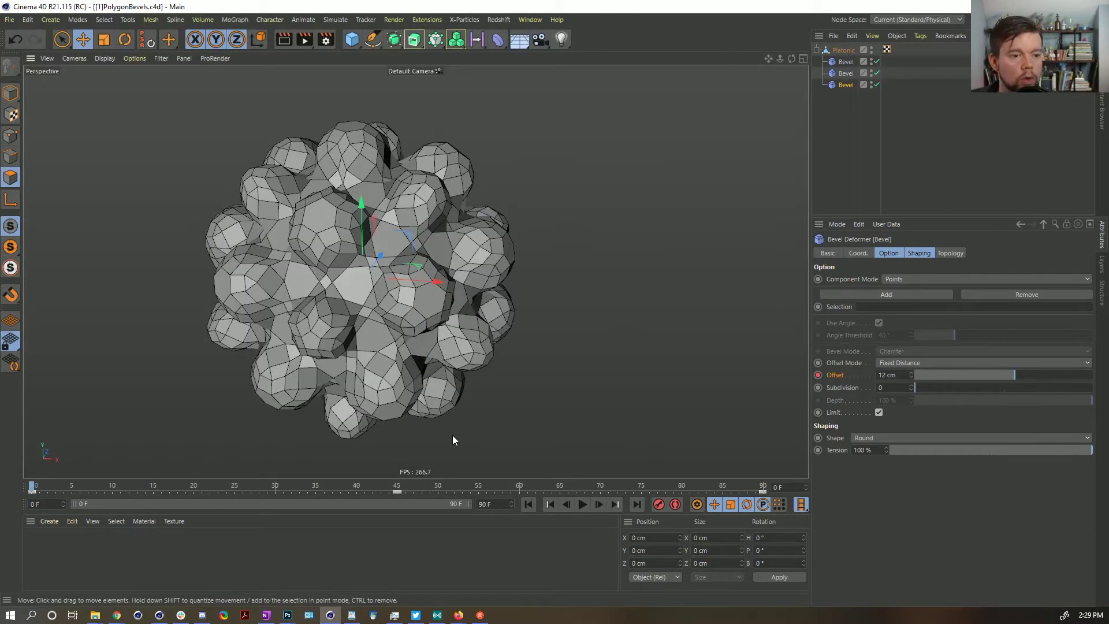
- Add a Cylinder primitive and place it as a child of a new Cloner
{"action": "left_click", "coordinate": [352, 39]}
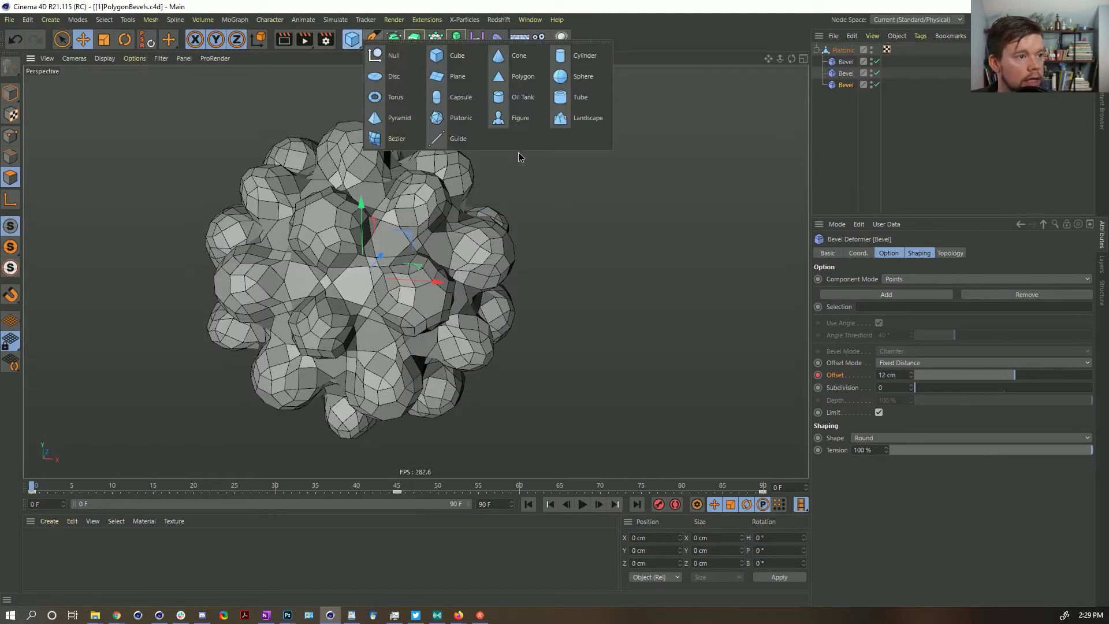
{"action": "left_click", "coordinate": [575, 60]}
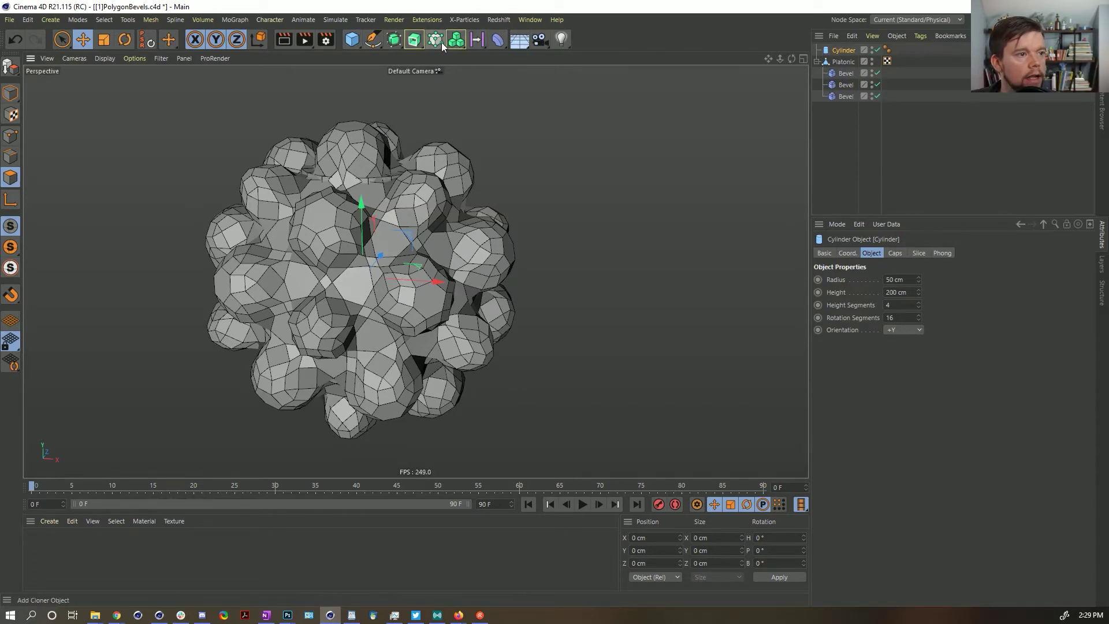
{"action": "left_click", "coordinate": [456, 39]}
{"action": "left_click_drag", "start_coordinate": [841, 61], "coordinate": [841, 51]}
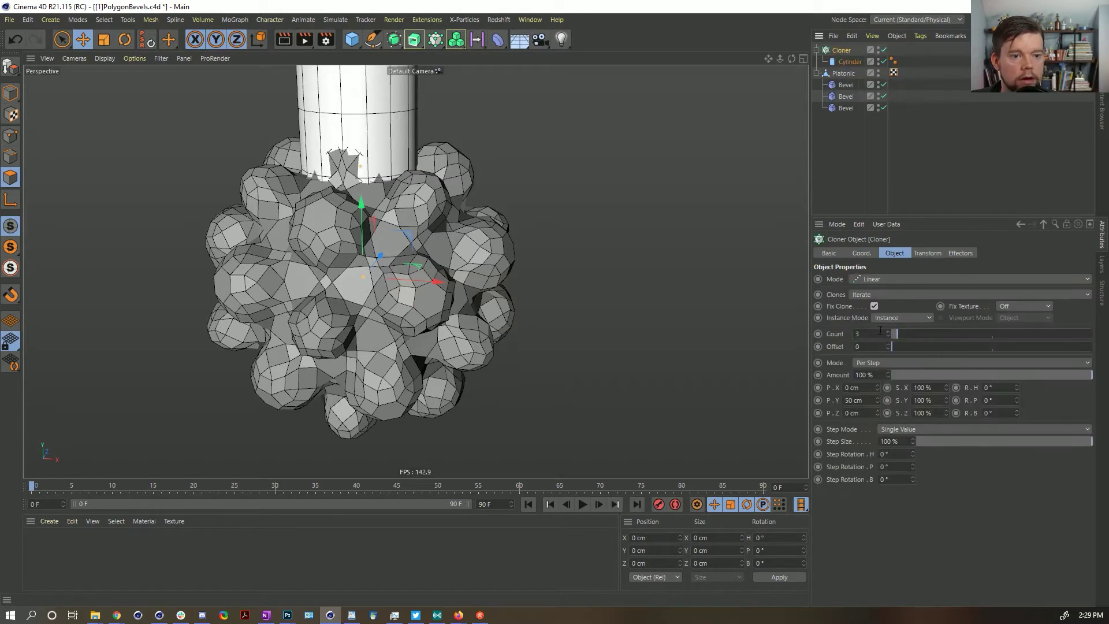
- Set the Cloner's mode to Object and assign the Platonic as the object to clone onto
{"action": "left_click", "coordinate": [883, 280]}
{"action": "left_click", "coordinate": [885, 288]}
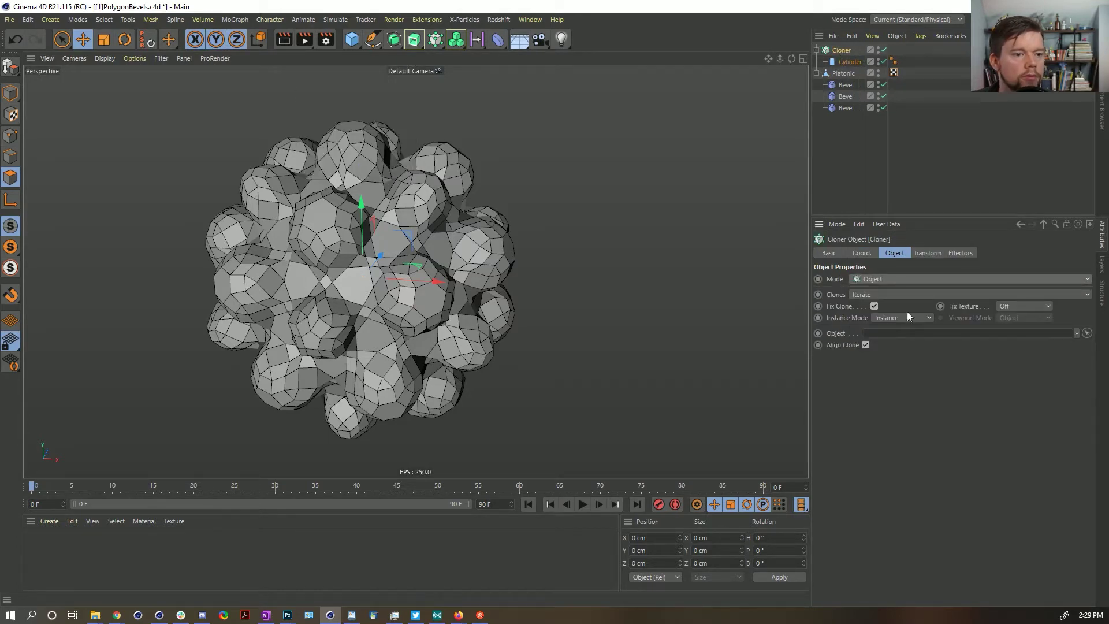
{"action": "left_click_drag", "start_coordinate": [844, 73], "coordinate": [901, 340]}
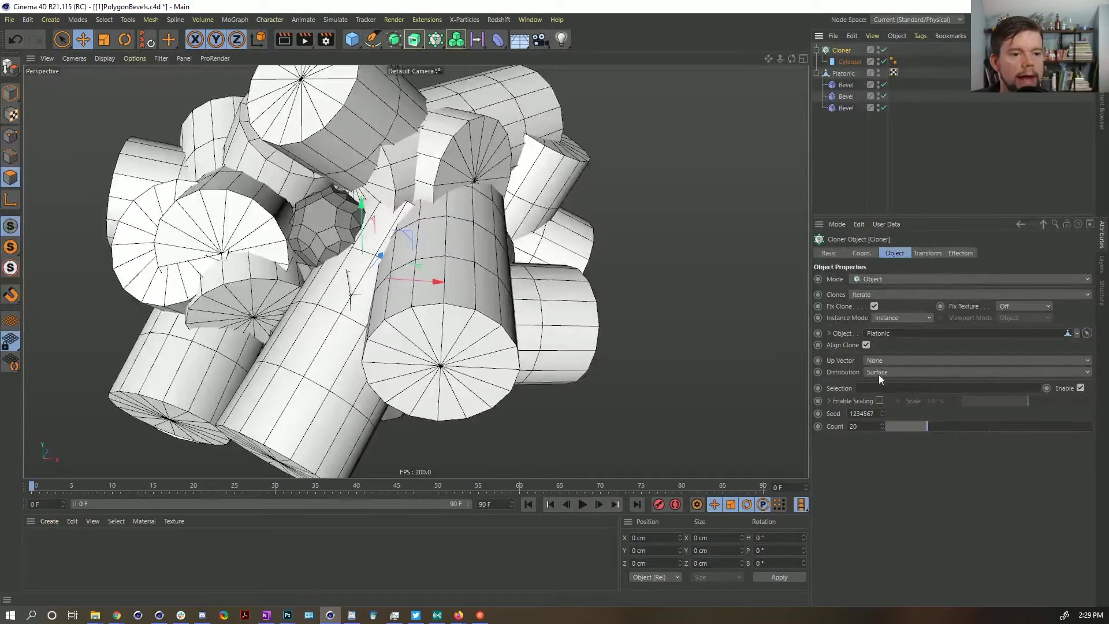
- Set the Cloner's distribution to Edge and its instance mode to Multi-Instance
{"action": "left_click", "coordinate": [879, 374]}
{"action": "left_click", "coordinate": [883, 394]}
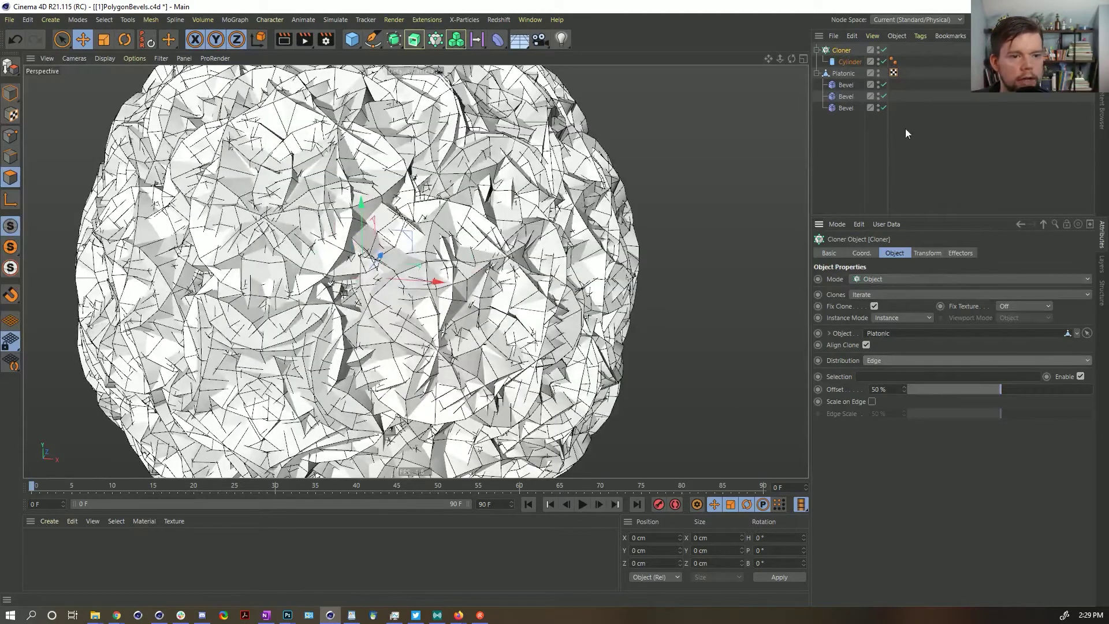
{"action": "left_click", "coordinate": [896, 317]}
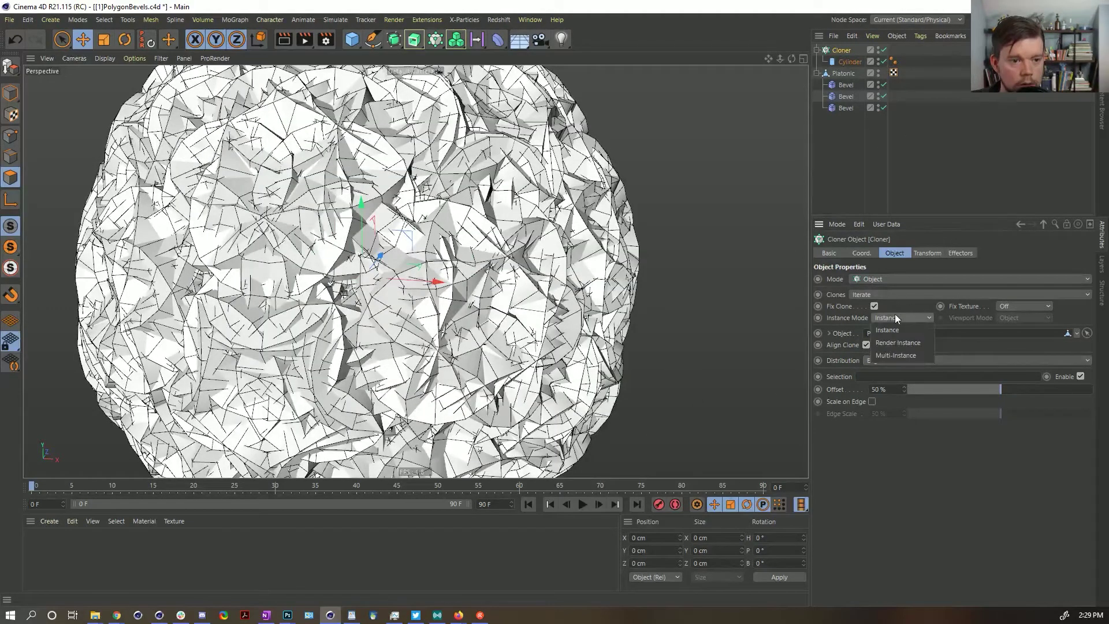
{"action": "left_click", "coordinate": [907, 355]}
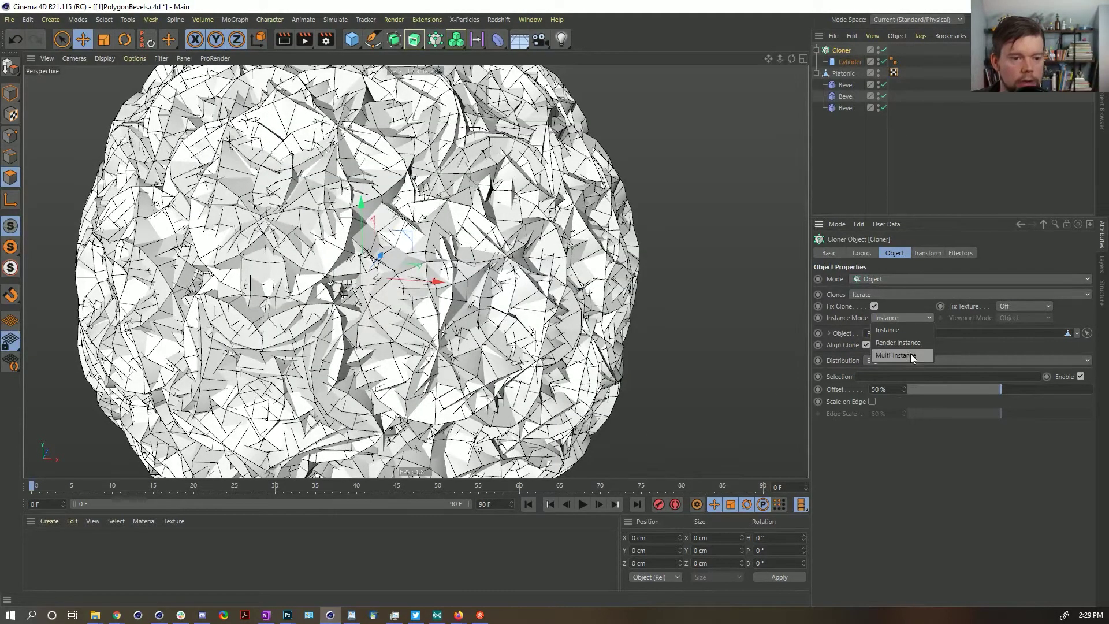
- Reduce the Cylinder's height segments to 1 and turn off its caps
{"action": "left_click", "coordinate": [850, 62]}
{"action": "left_click", "coordinate": [893, 317]}
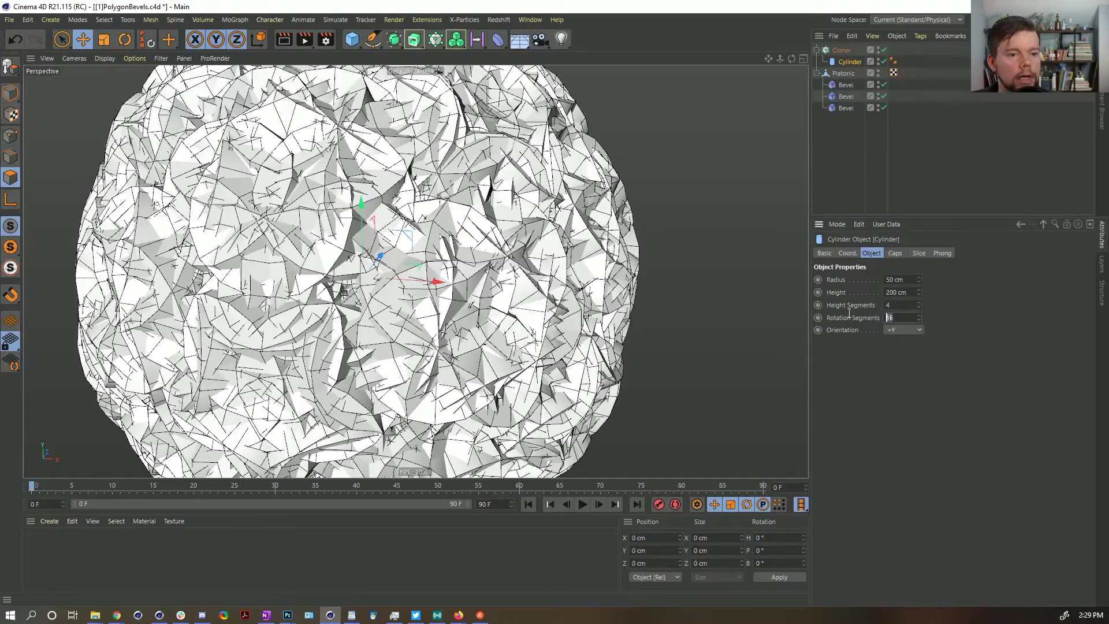
{"action": "key", "text": "shift+Tab"}
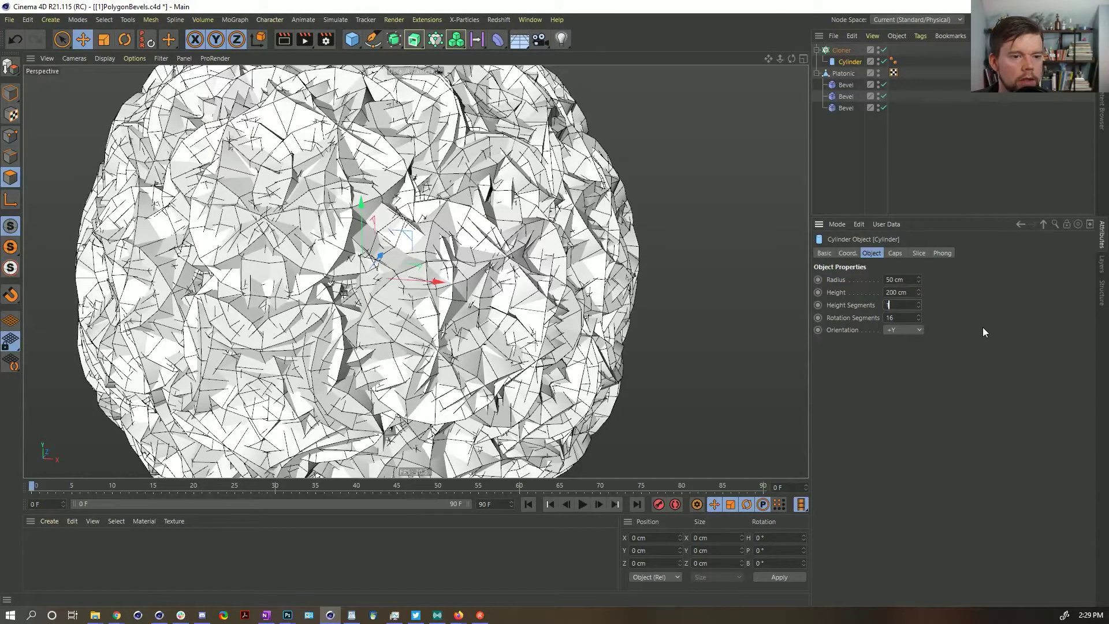
{"action": "left_click", "coordinate": [895, 254]}
{"action": "left_click", "coordinate": [860, 279]}
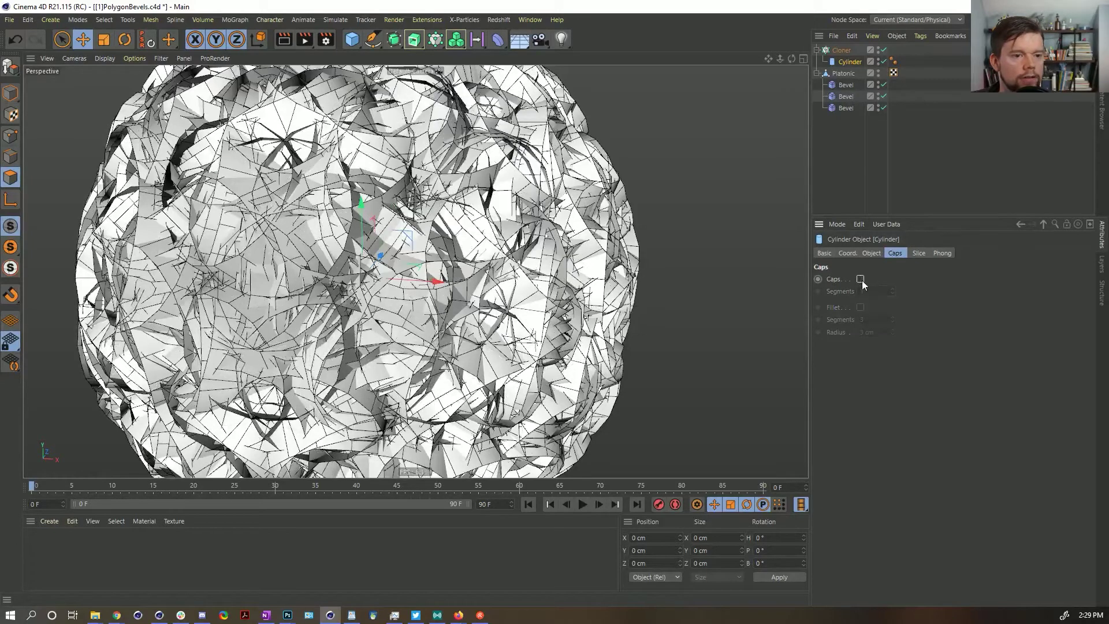
- Reduce the Cylinder's rotation segments to 8 and set its radius to 5 cm
{"action": "left_click", "coordinate": [870, 254]}
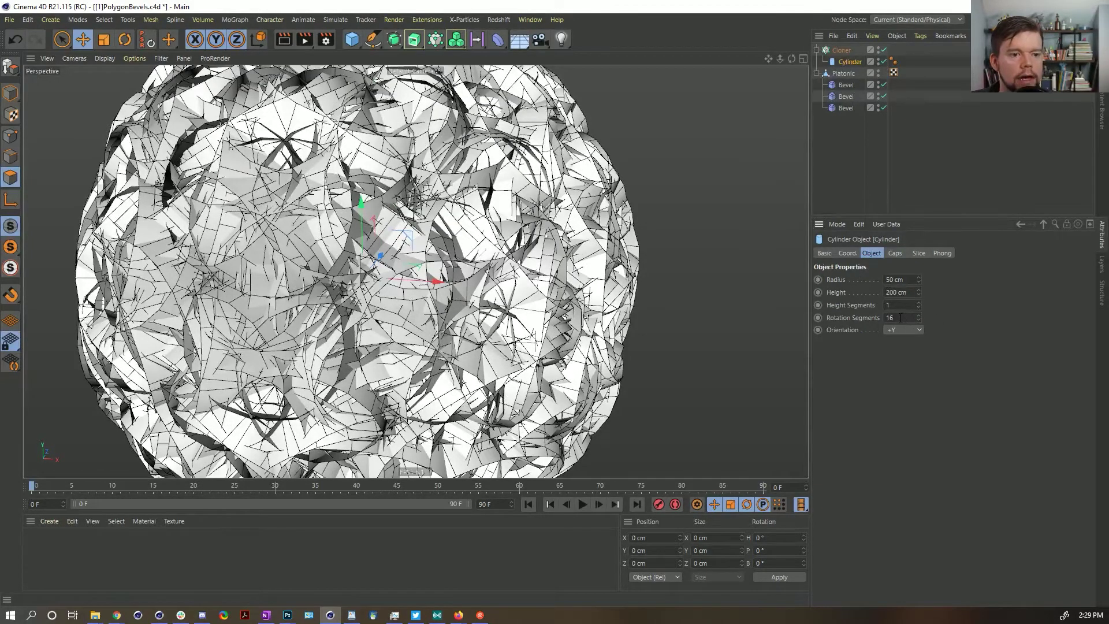
{"action": "left_click_drag", "start_coordinate": [901, 318], "coordinate": [850, 318]}
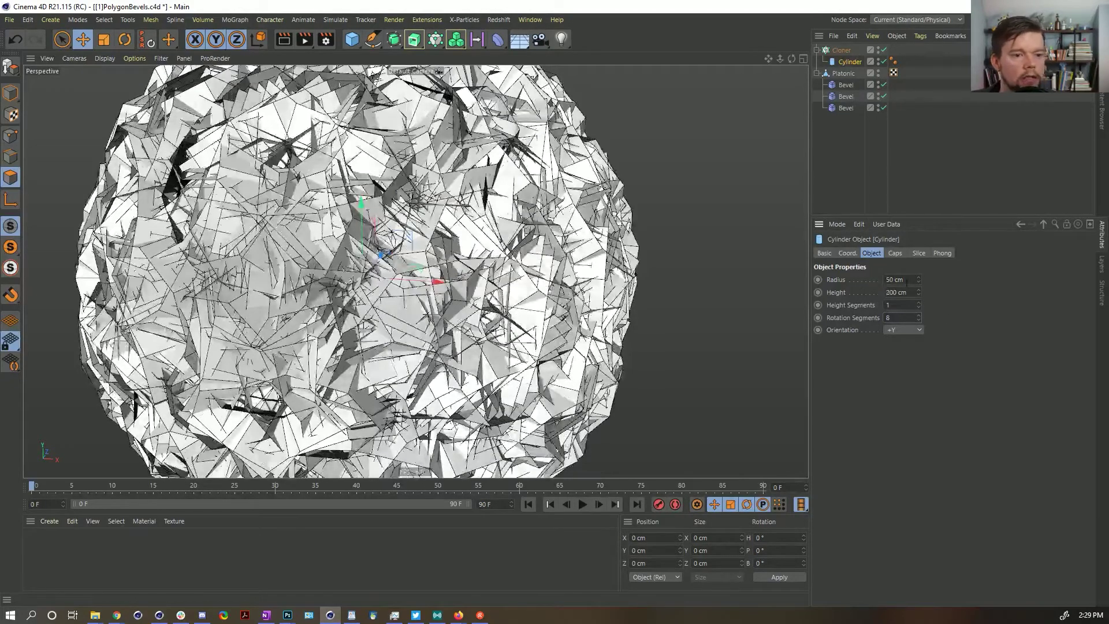
{"action": "key", "text": "Tab"}
{"action": "type", "text": "5"}
{"action": "key", "text": "Return"}
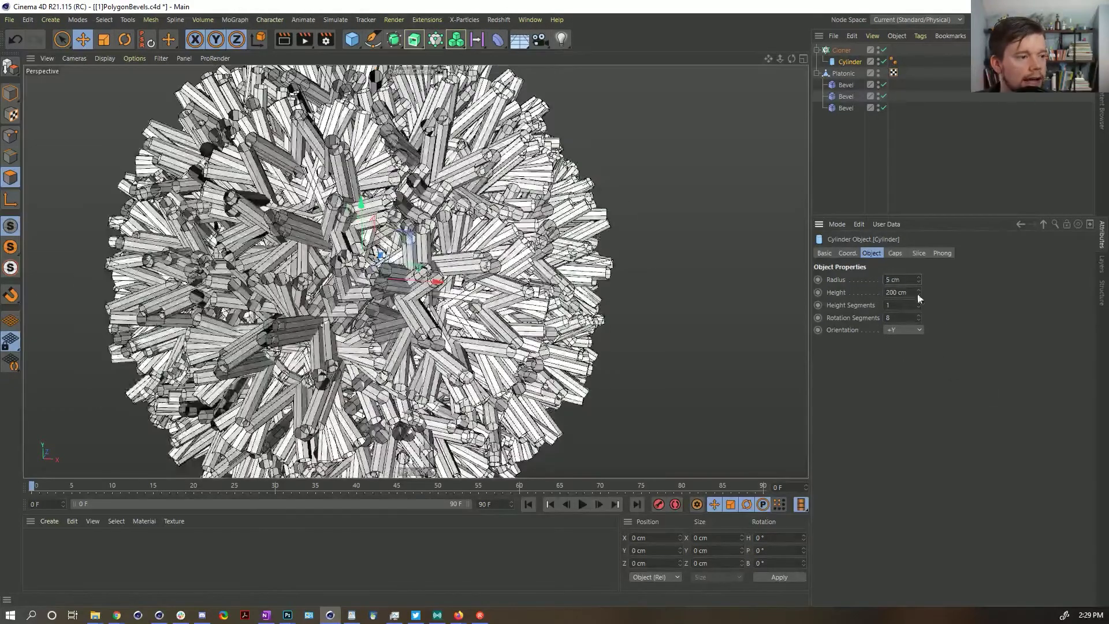
- Try Cylinder radii of 2 cm and 1 cm, ending on 2 cm
{"action": "type", "text": "2"}
{"action": "key", "text": "Return"}
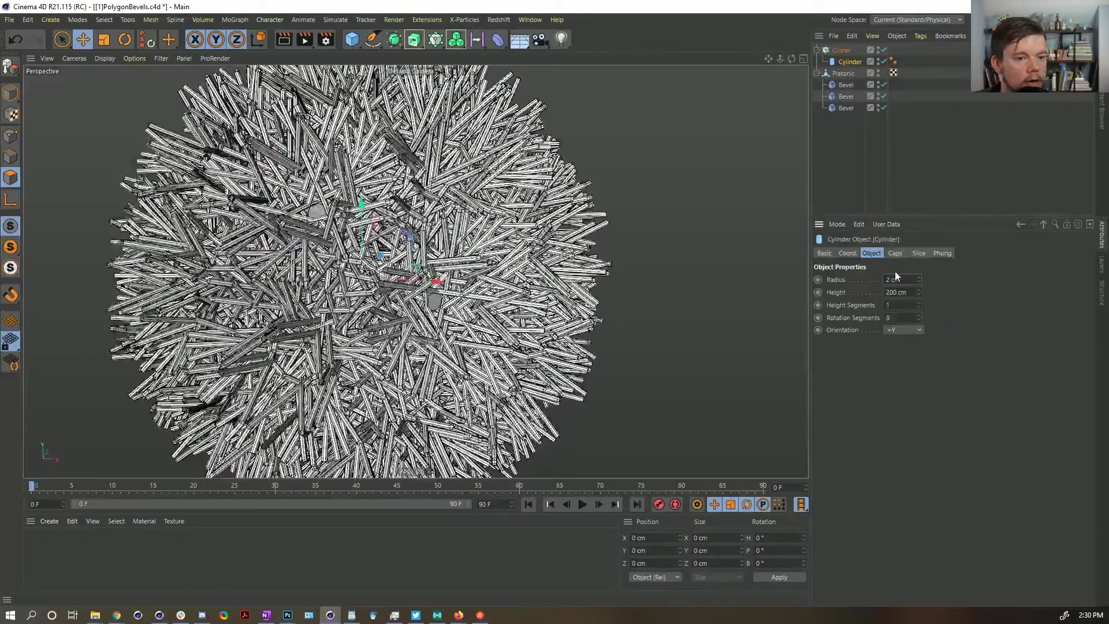
{"action": "type", "text": "1"}
{"action": "key", "text": "Return"}
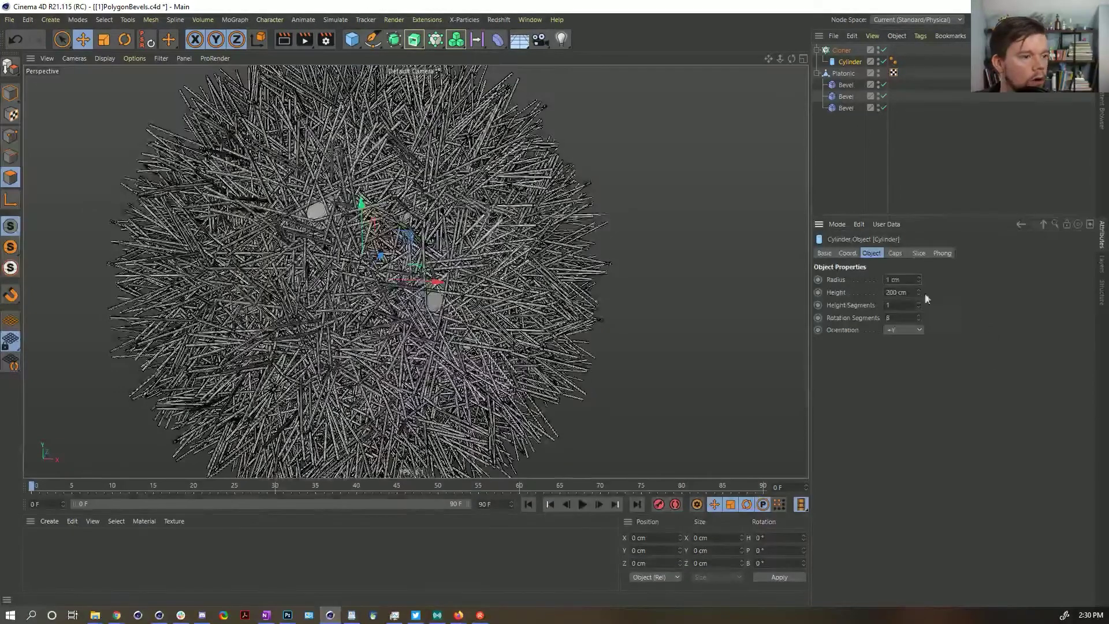
{"action": "type", "text": "2"}
{"action": "key", "text": "Return"}
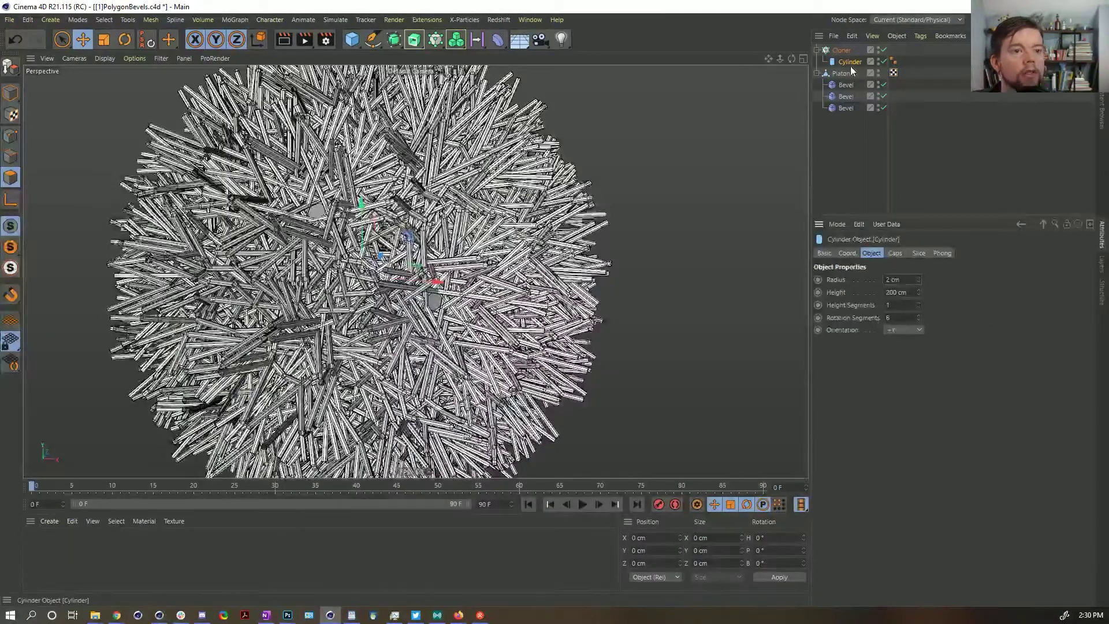
- Enable Scale on Edge for the Cloner and set the Edge Scale to 100%
{"action": "left_click", "coordinate": [841, 51]}
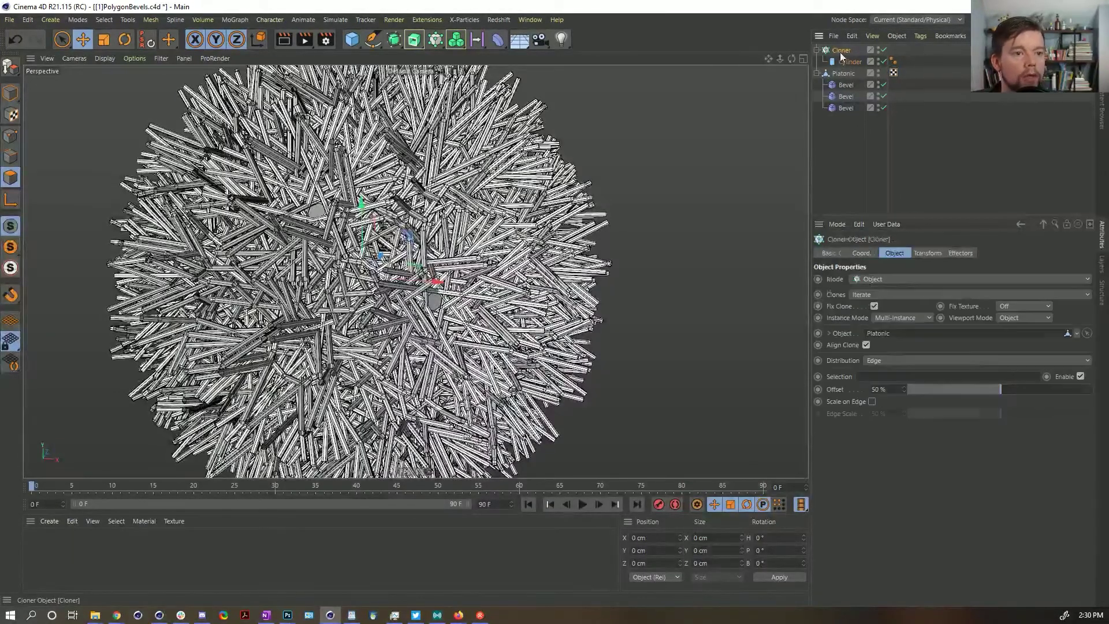
{"action": "left_click", "coordinate": [873, 403]}
{"action": "left_click_drag", "start_coordinate": [1002, 414], "coordinate": [1092, 414]}
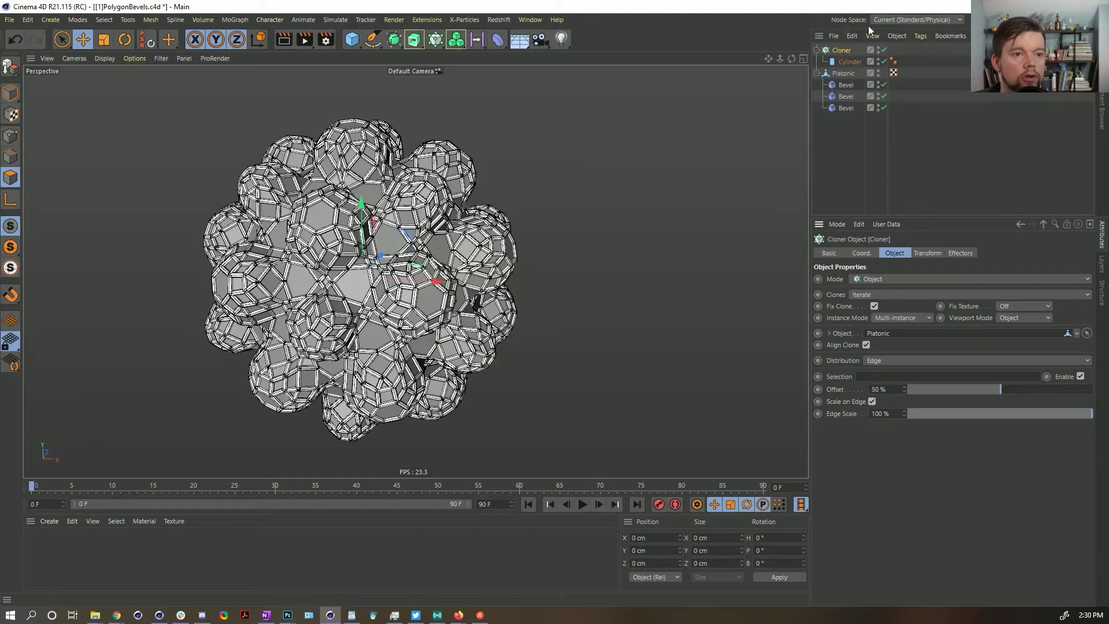
- Set the Cylinder's radius to 1 cm
{"action": "left_click", "coordinate": [848, 62]}
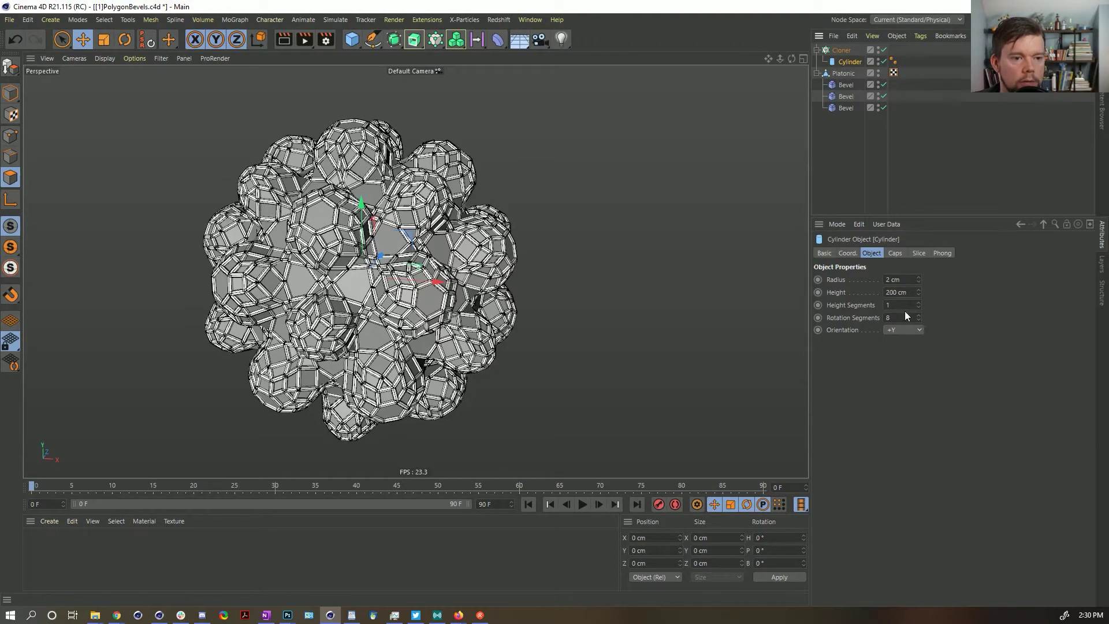
{"action": "double_click", "coordinate": [907, 280]}
{"action": "type", "text": "1"}
{"action": "key", "text": "Return"}
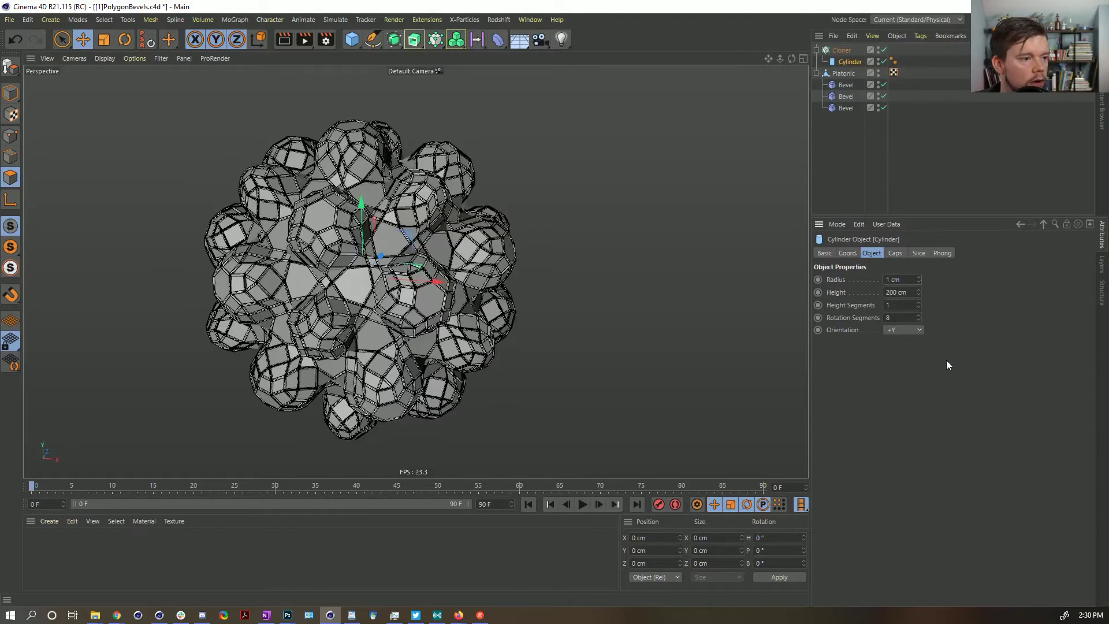
- Create a new default material and apply it to the Cloner
{"action": "double_click", "coordinate": [47, 550]}
{"action": "mouse_move", "coordinate": [47, 550]}
{"action": "left_mouse_down"}
{"action": "mouse_move", "coordinate": [856, 63]}
{"action": "mouse_move", "coordinate": [841, 51]}
{"action": "left_mouse_up"}
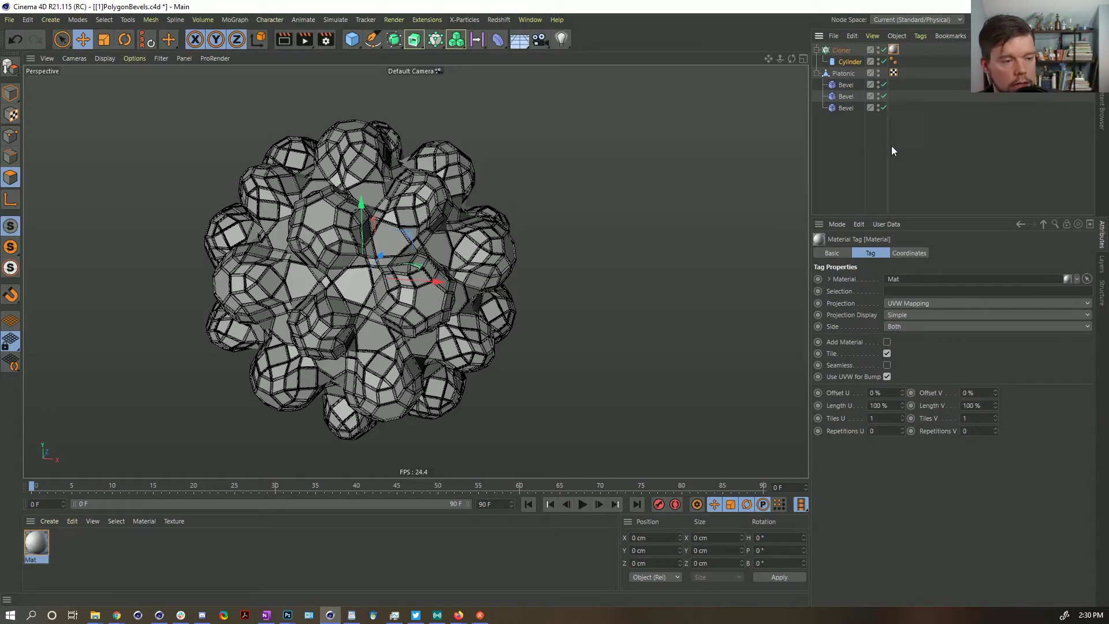
{"action": "left_click", "coordinate": [25, 547]}
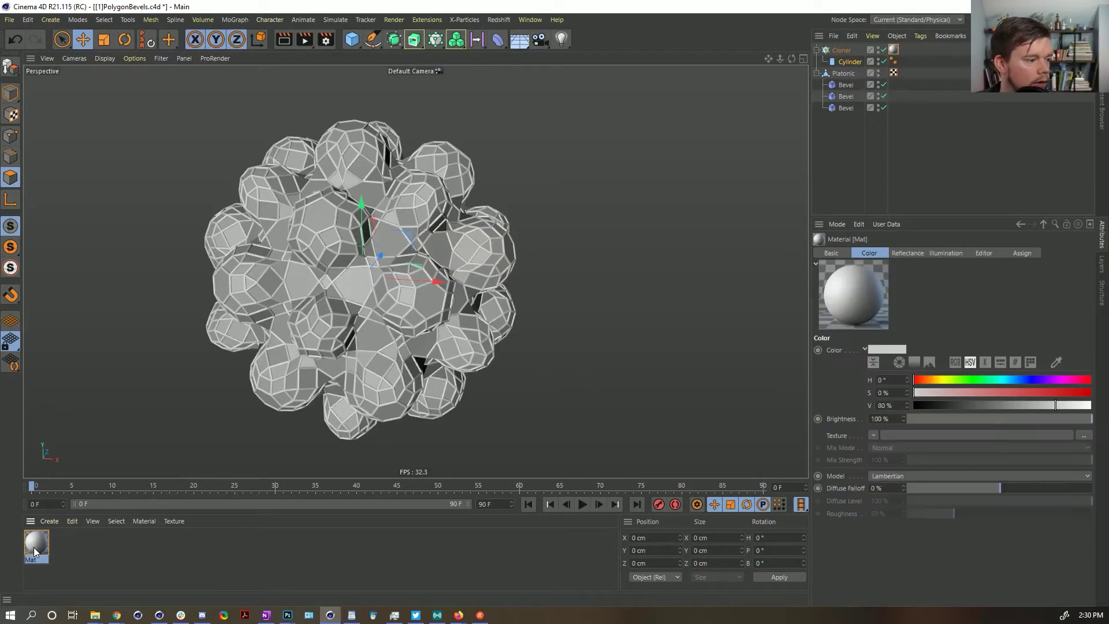
- Apply a second, near-black material with its color value lowered to 7% to the Platonic
{"action": "double_click", "coordinate": [74, 547]}
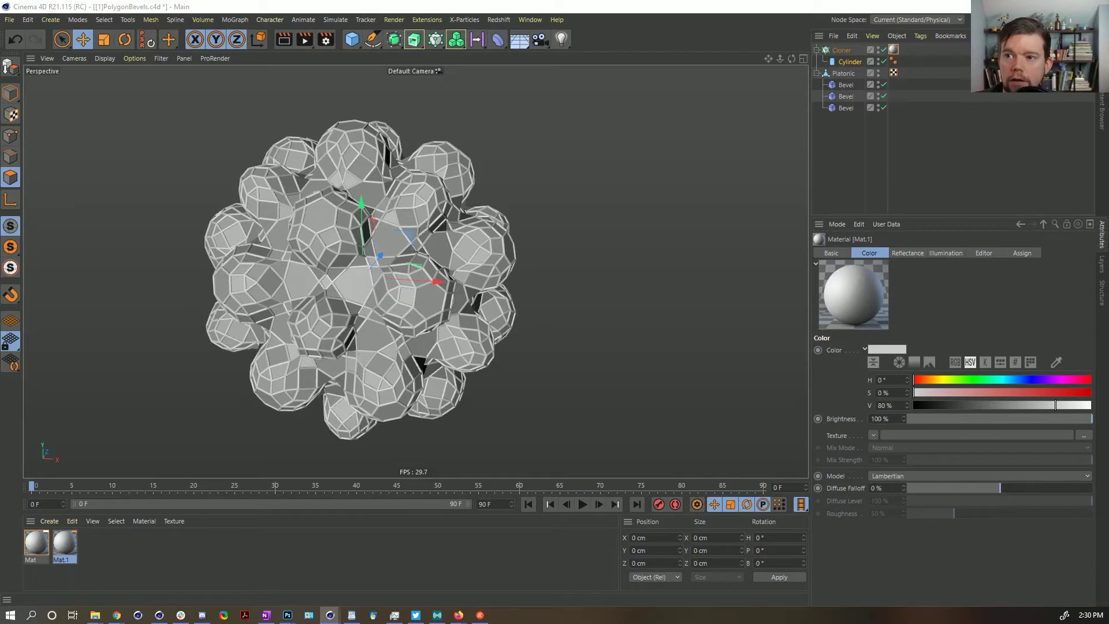
{"action": "double_click", "coordinate": [64, 543]}
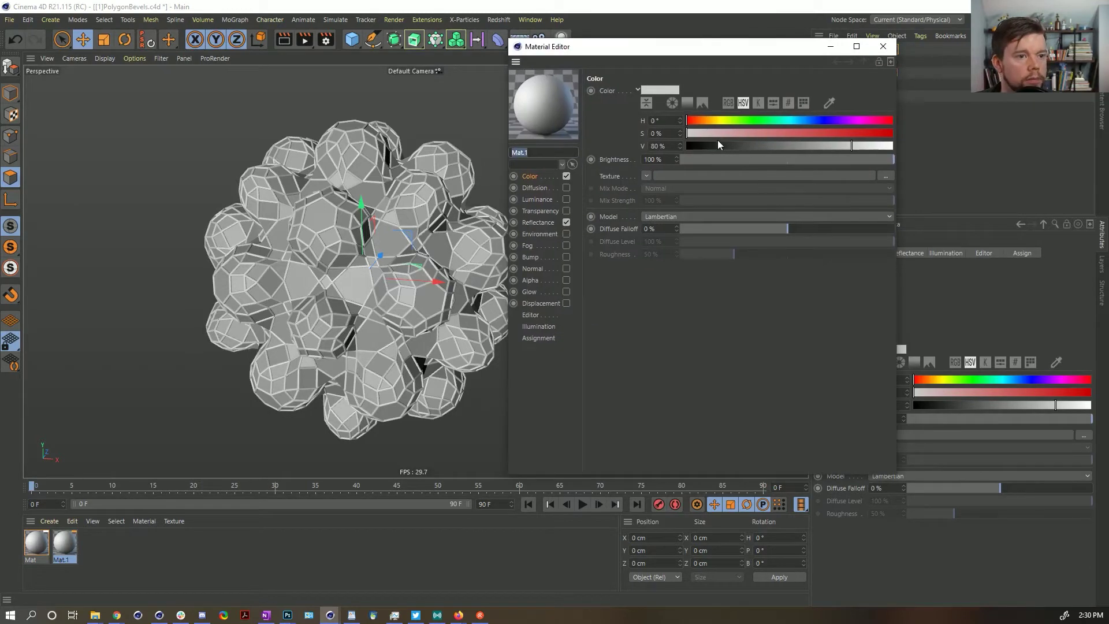
{"action": "left_click_drag", "start_coordinate": [718, 142], "coordinate": [702, 146]}
{"action": "left_click", "coordinate": [883, 46]}
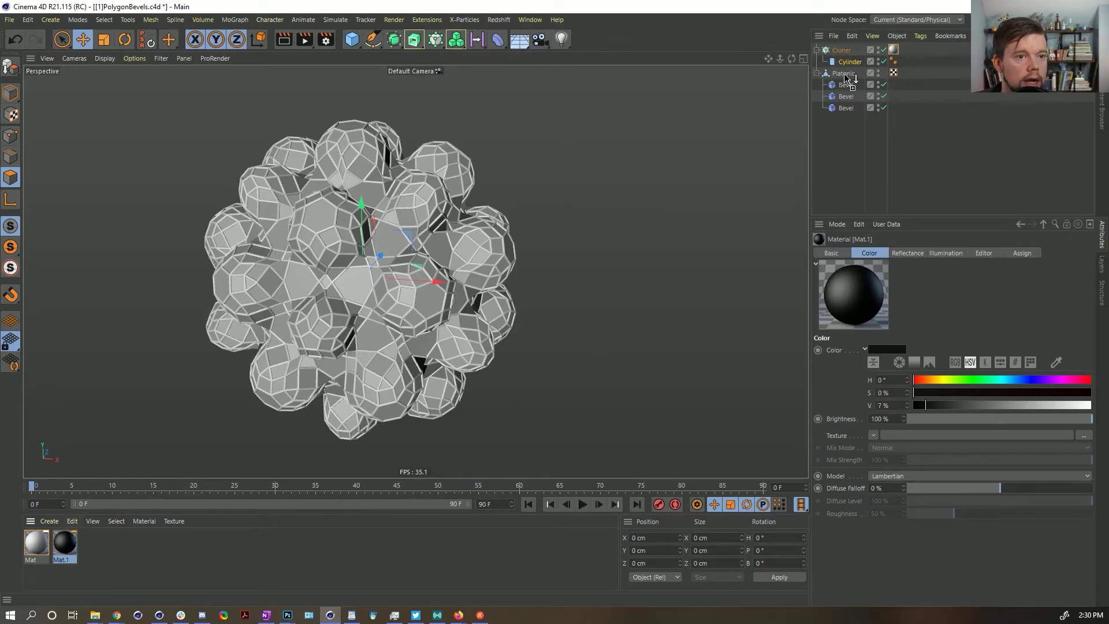
{"action": "left_click_drag", "start_coordinate": [844, 78], "coordinate": [845, 74]}
{"action": "left_click", "coordinate": [837, 183]}
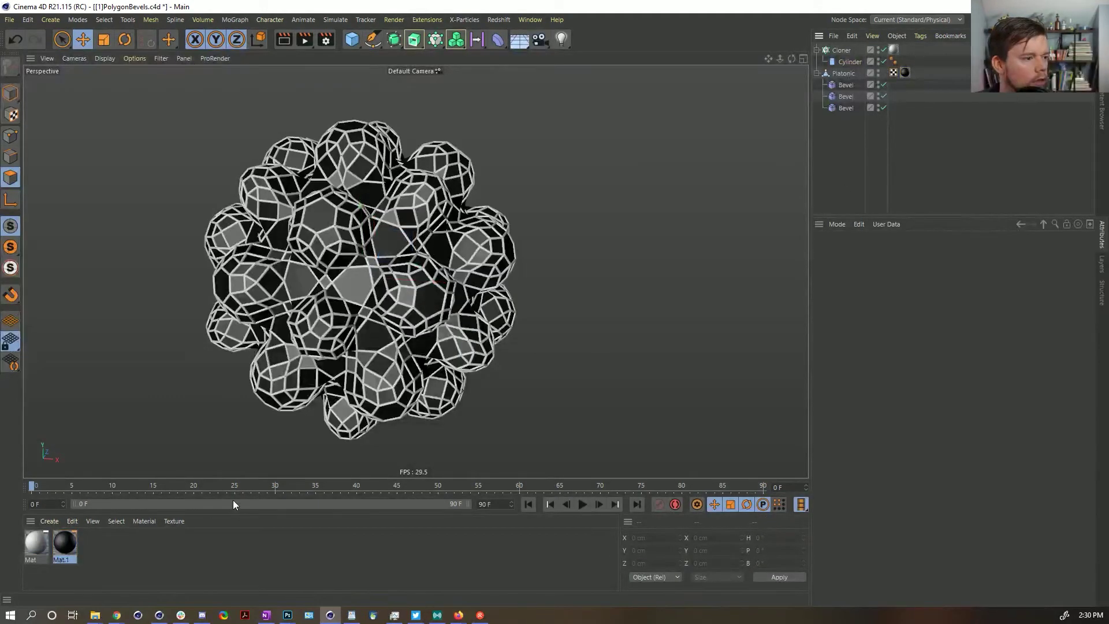
- Examine the cloned cylinders along the Platonic's edges up close at frame 0 and at frame 45
{"action": "left_click_drag", "start_coordinate": [364, 240], "coordinate": [404, 263], "text": "alt"}
{"action": "right_click_drag", "start_coordinate": [404, 263], "coordinate": [689, 257], "text": "alt"}
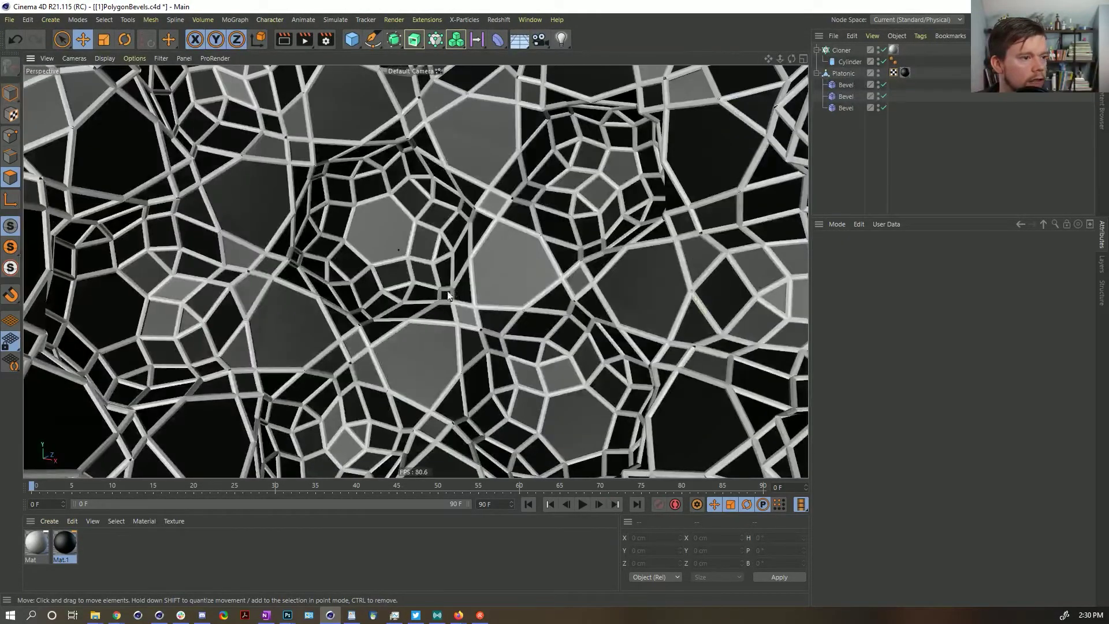
{"action": "right_click_drag", "start_coordinate": [449, 295], "coordinate": [533, 425], "text": "alt"}
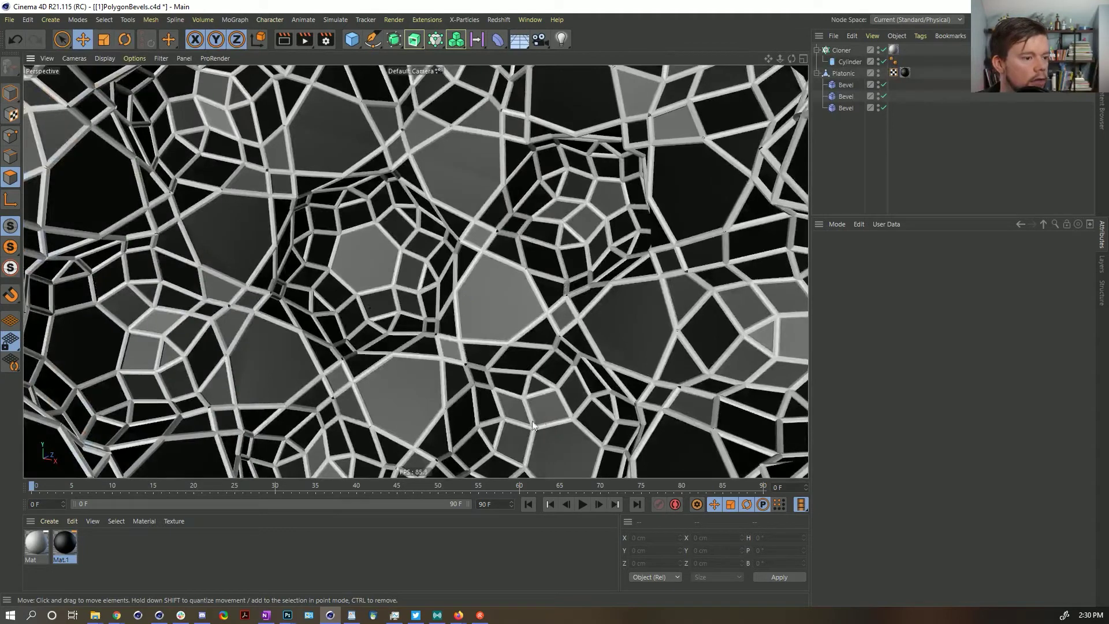
{"action": "left_click", "coordinate": [397, 488]}
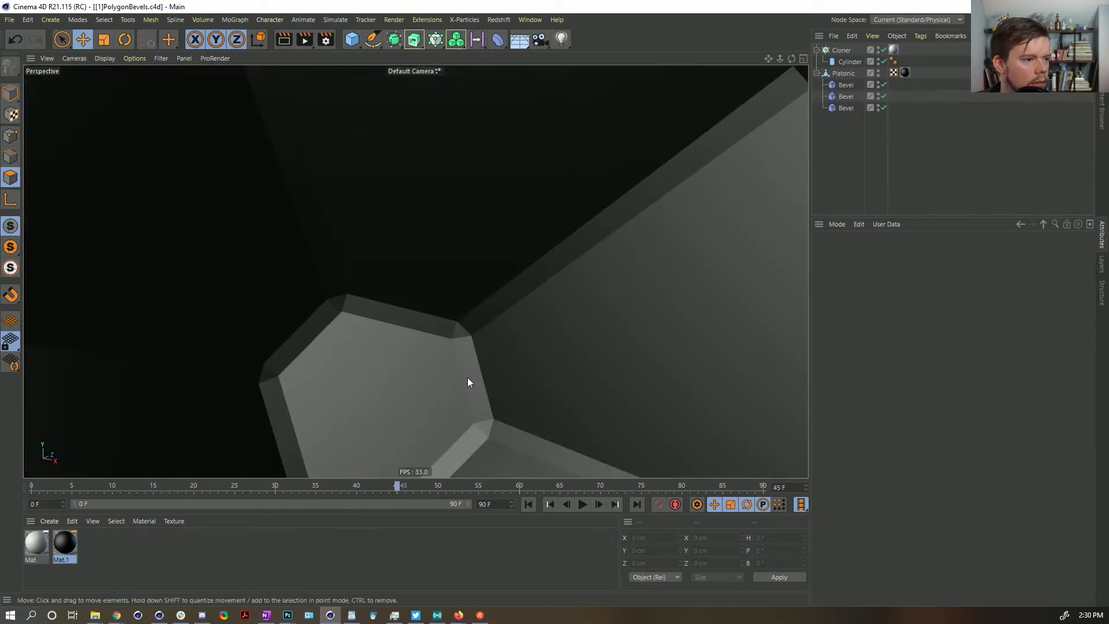
{"action": "right_click_drag", "start_coordinate": [468, 381], "coordinate": [427, 287], "text": "alt"}
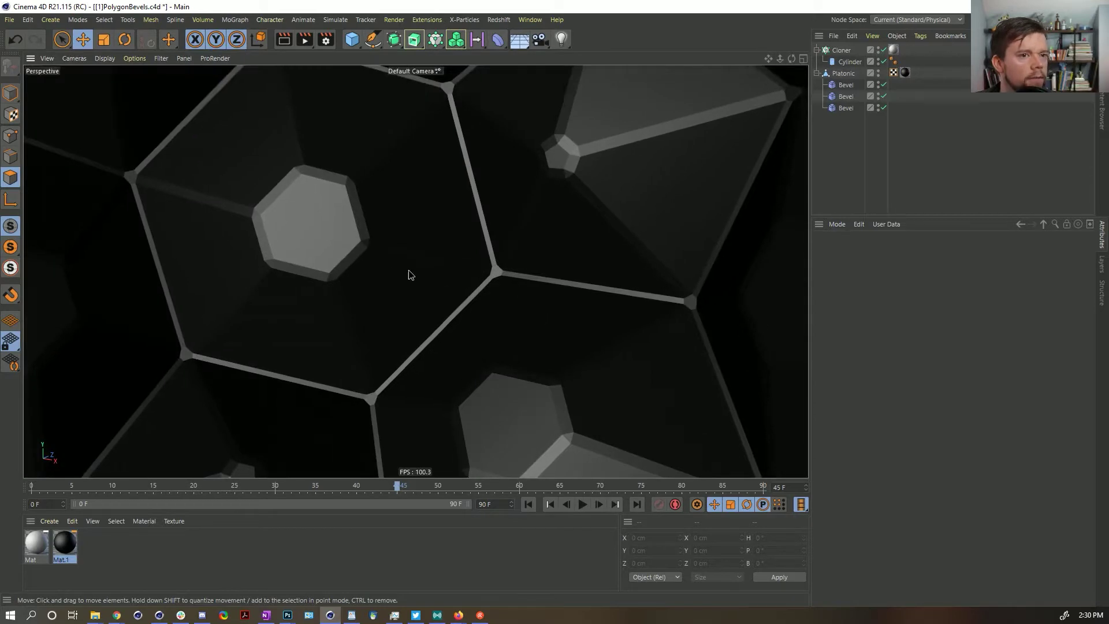
{"action": "left_click_drag", "start_coordinate": [408, 275], "coordinate": [481, 285], "text": "alt"}
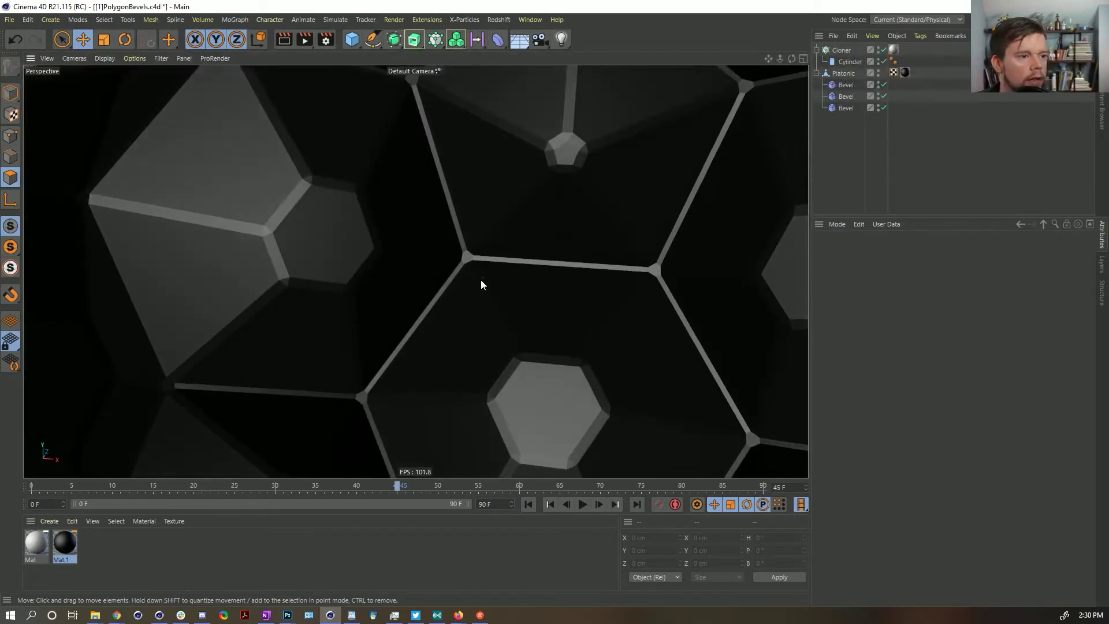
{"action": "left_click_drag", "start_coordinate": [780, 58], "coordinate": [739, 63]}
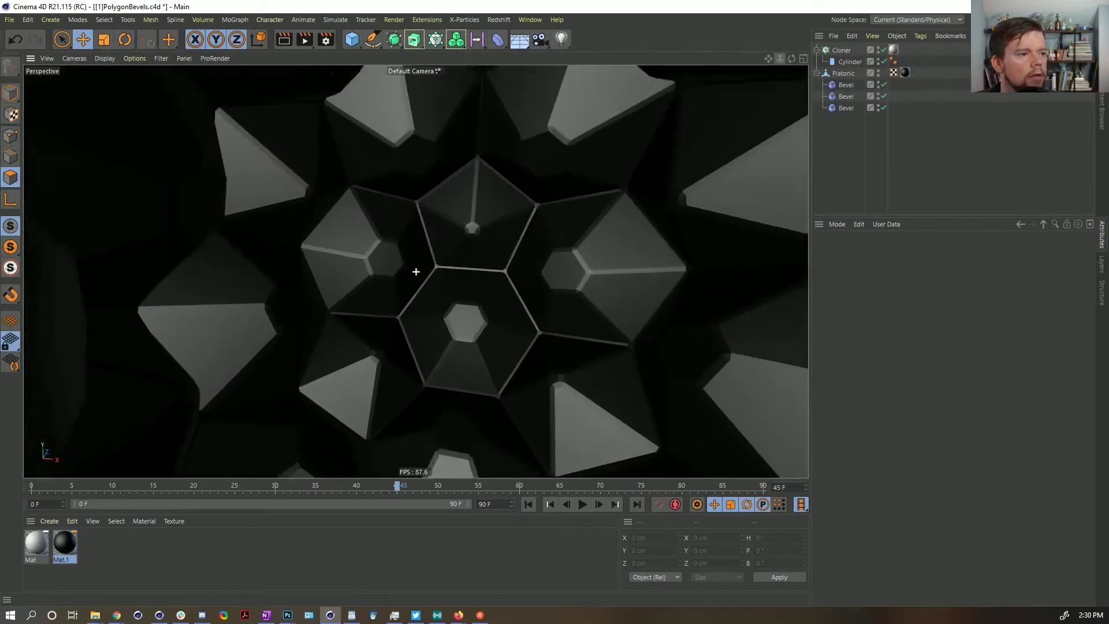
{"action": "scroll", "coordinate": [416, 271], "scroll_direction": "up", "scroll_amount": 4}
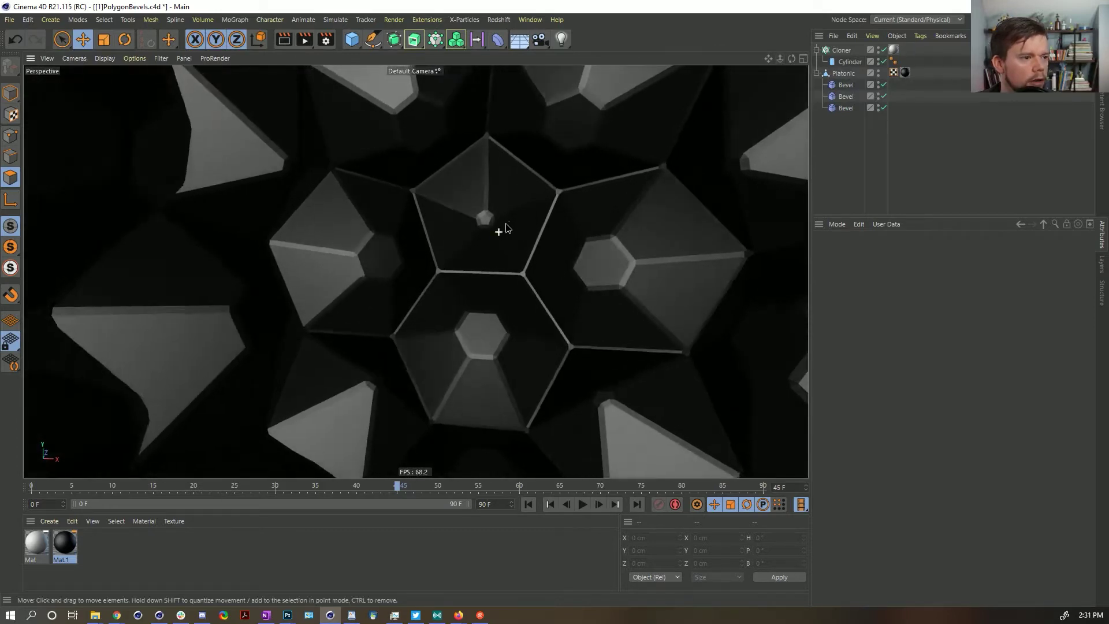
{"action": "left_click_drag", "start_coordinate": [506, 229], "coordinate": [550, 223], "text": "alt"}
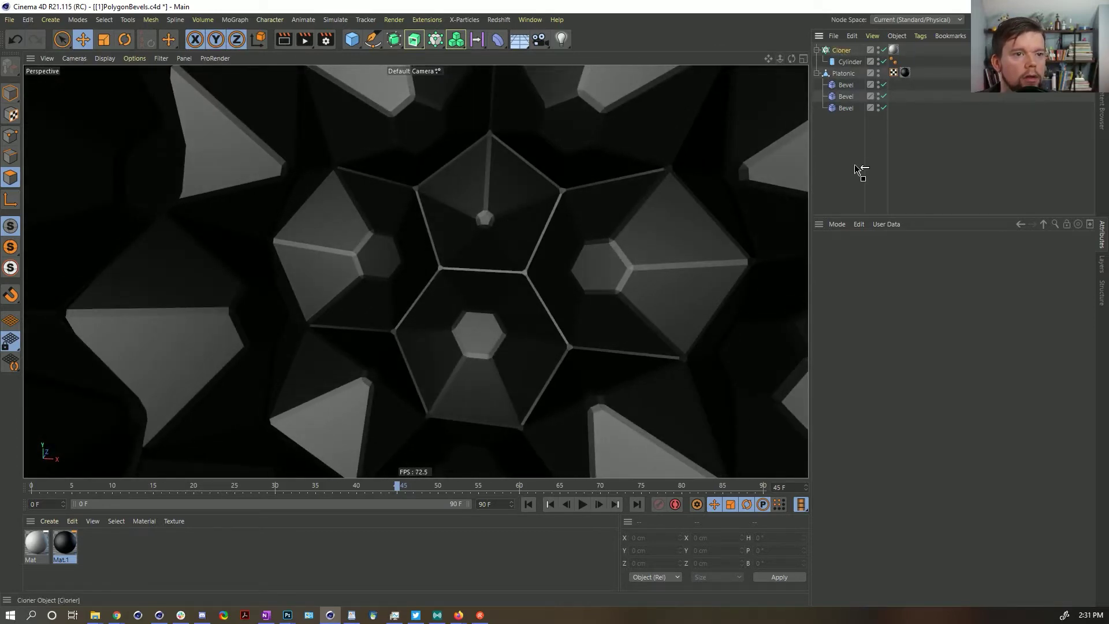
- Move the Cloner below the Platonic in the object order and play the animation from its first frame
{"action": "left_click_drag", "start_coordinate": [855, 164], "coordinate": [855, 166]}
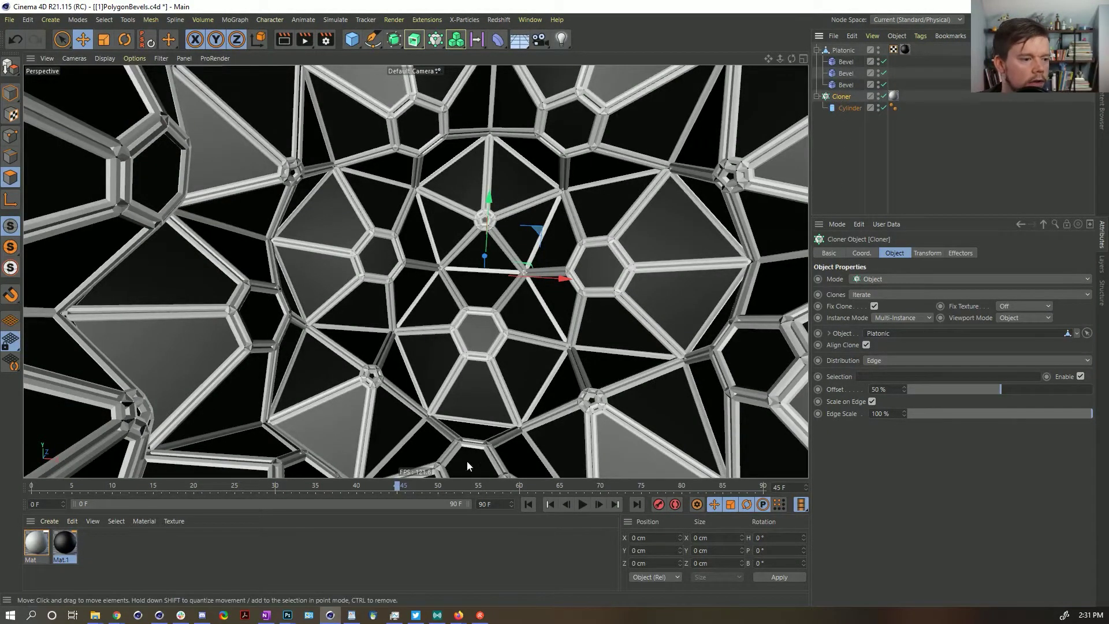
{"action": "left_click", "coordinate": [529, 505]}
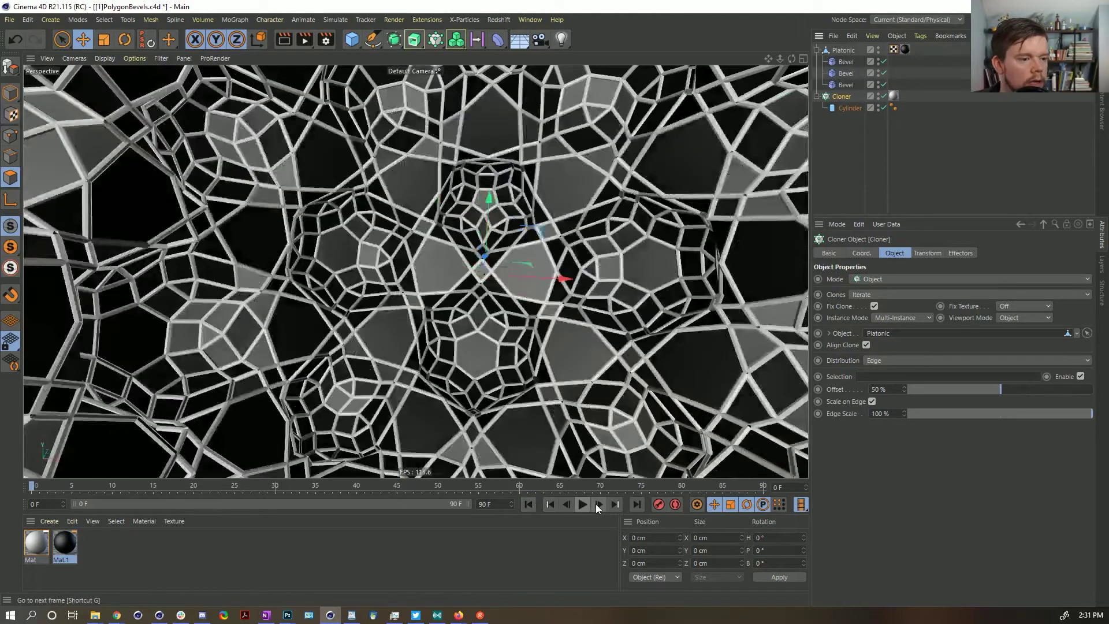
{"action": "left_click", "coordinate": [582, 504]}
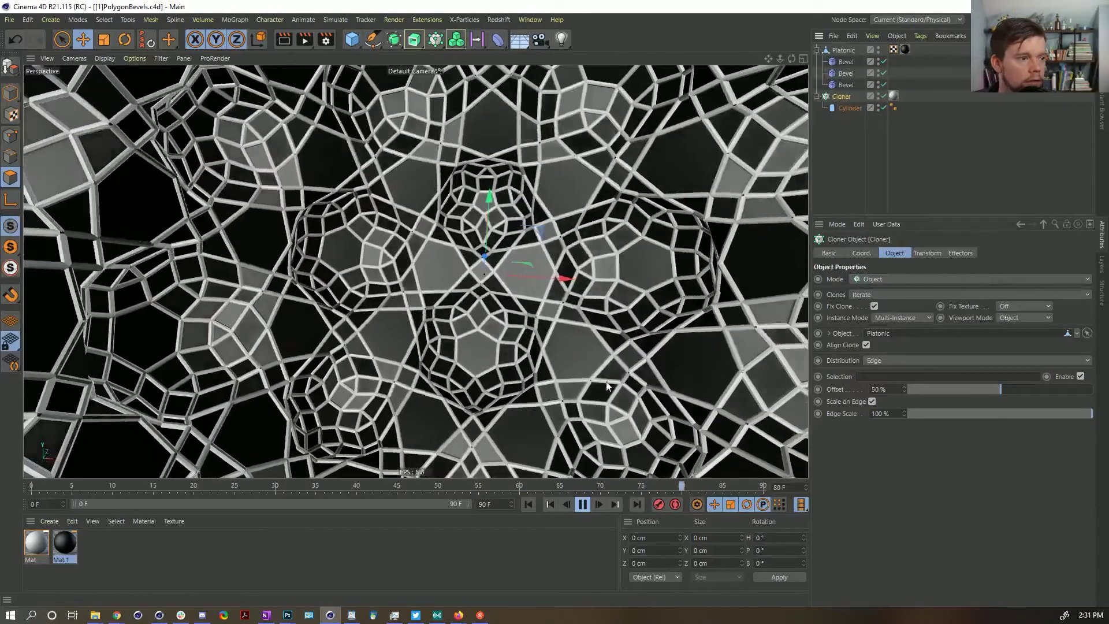
{"action": "left_click", "coordinate": [582, 504]}
{"action": "left_click", "coordinate": [526, 502]}
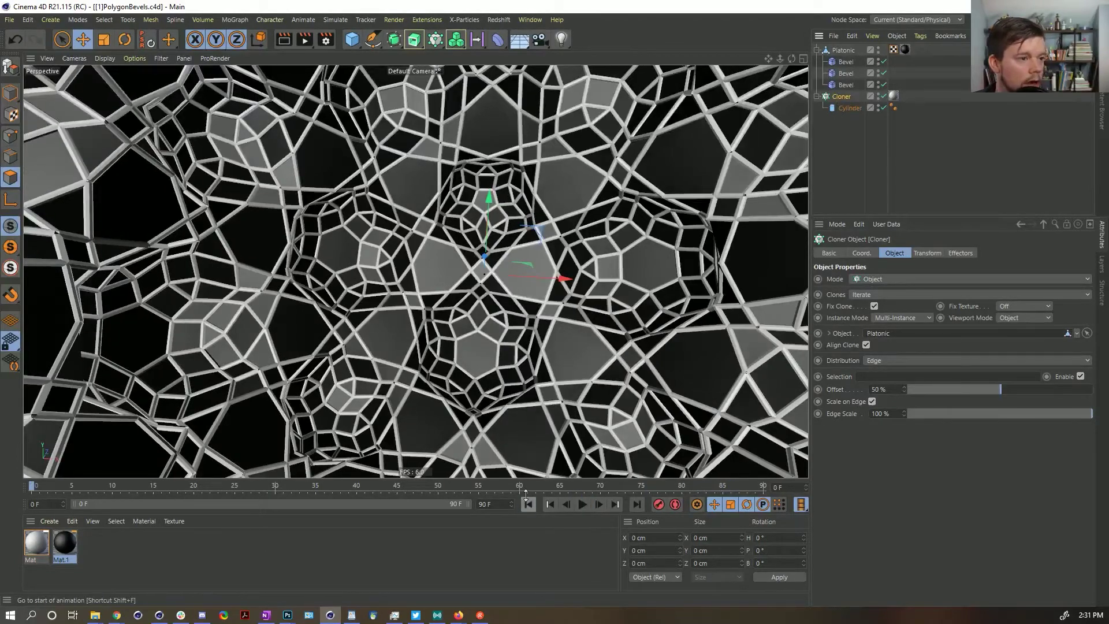
- Save an incremental version of the project
{"action": "left_click", "coordinate": [10, 20]}
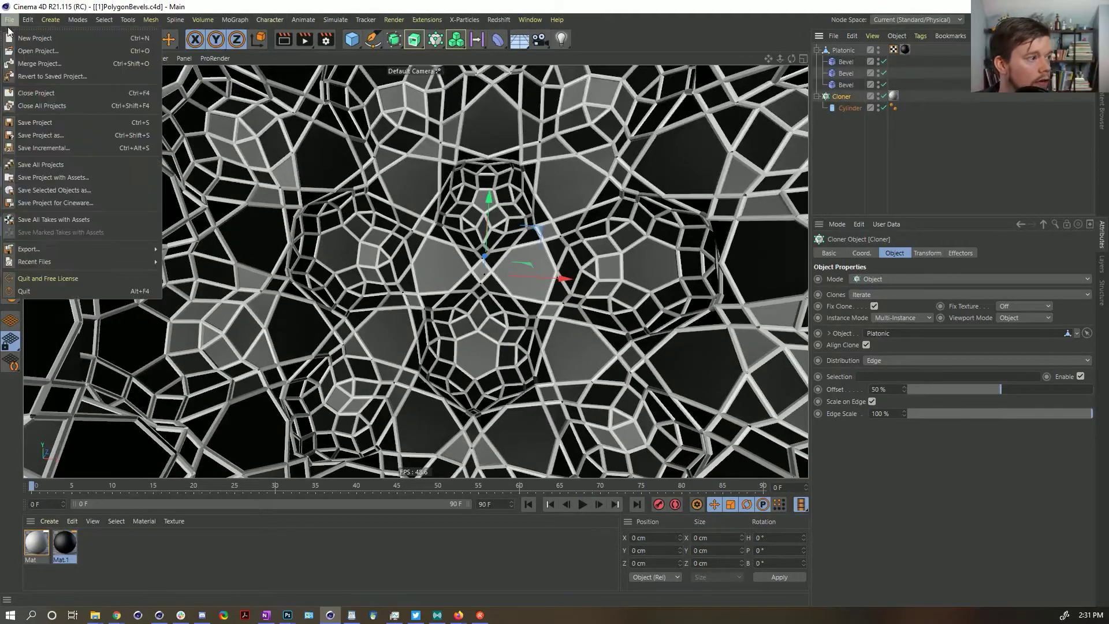
{"action": "left_click", "coordinate": [77, 148]}
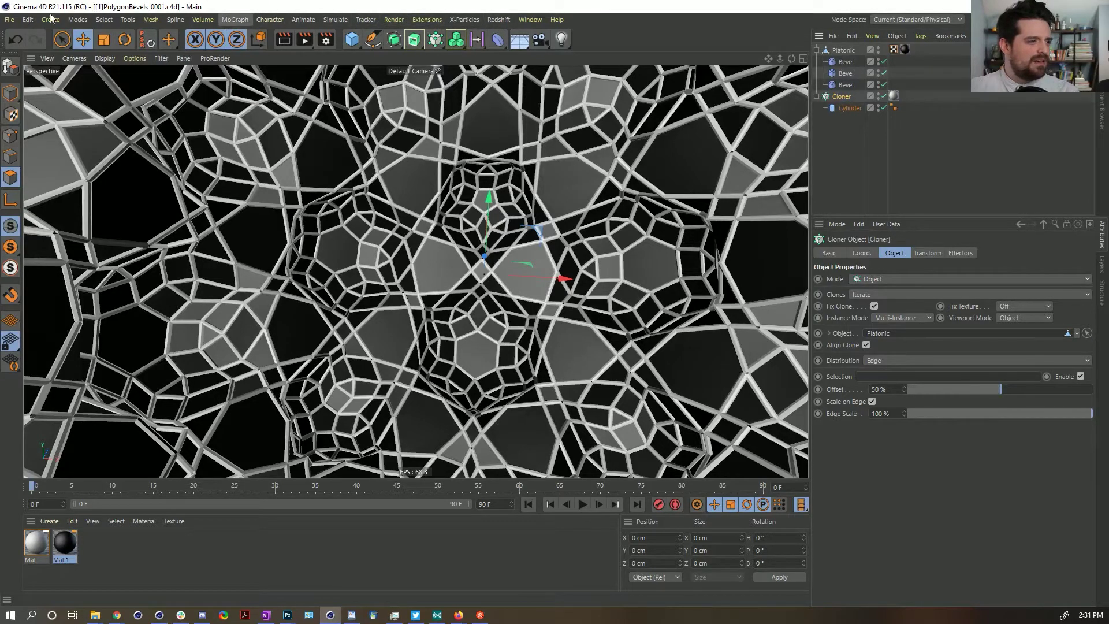
- Open Arnold's IPR Window and place it beside the polyhedron so the viewport stays visible
{"action": "left_click", "coordinate": [413, 21]}
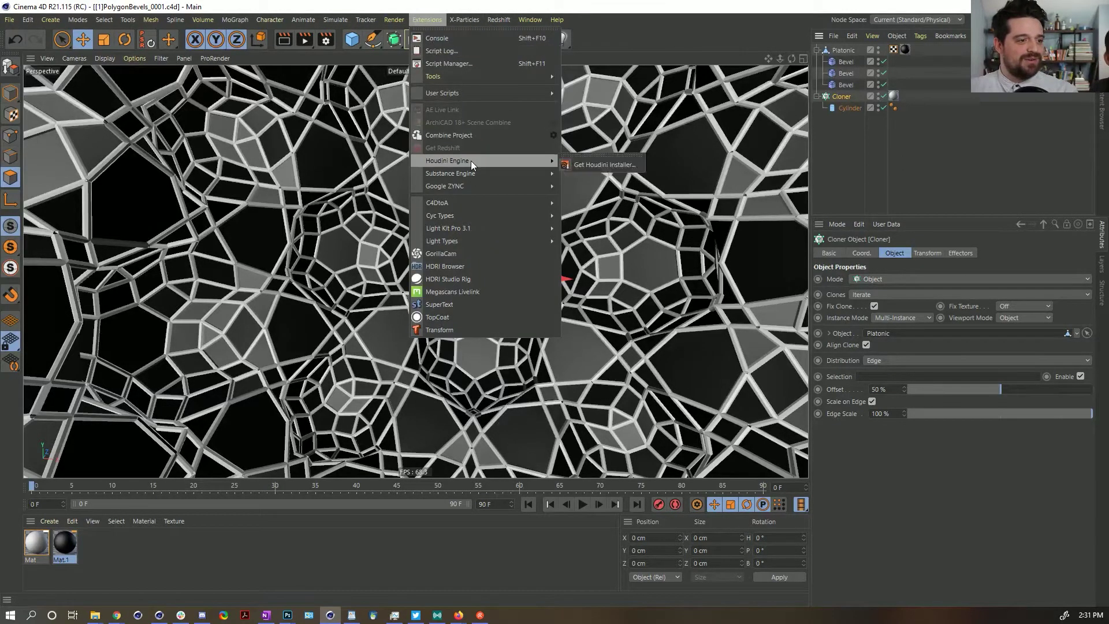
{"action": "mouse_move", "coordinate": [470, 202]}
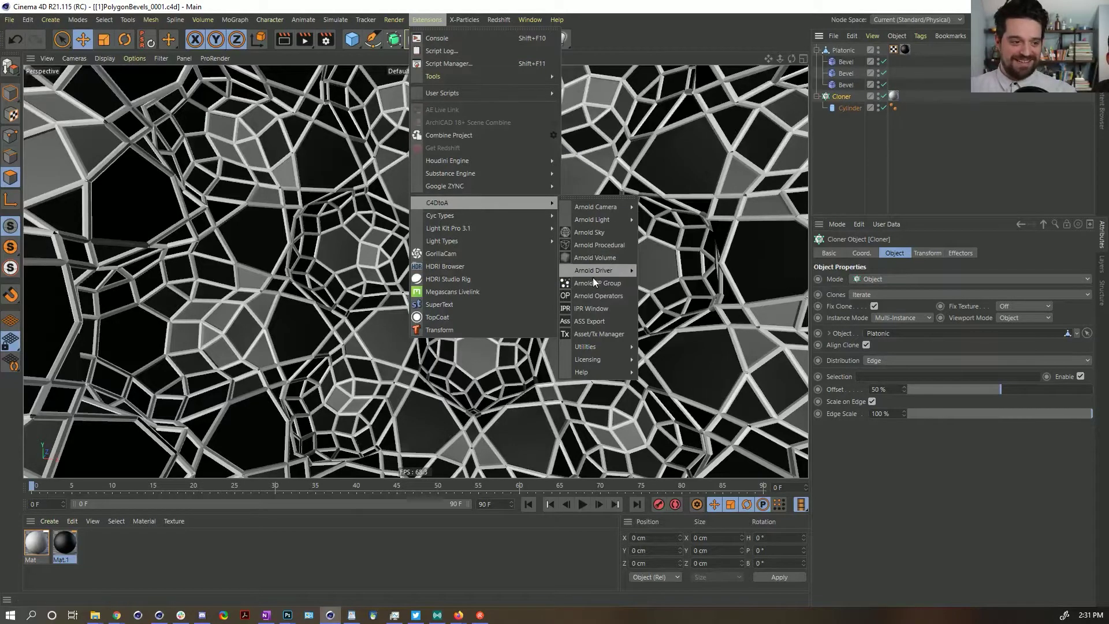
{"action": "left_click", "coordinate": [597, 308]}
{"action": "left_click_drag", "start_coordinate": [596, 97], "coordinate": [811, 35]}
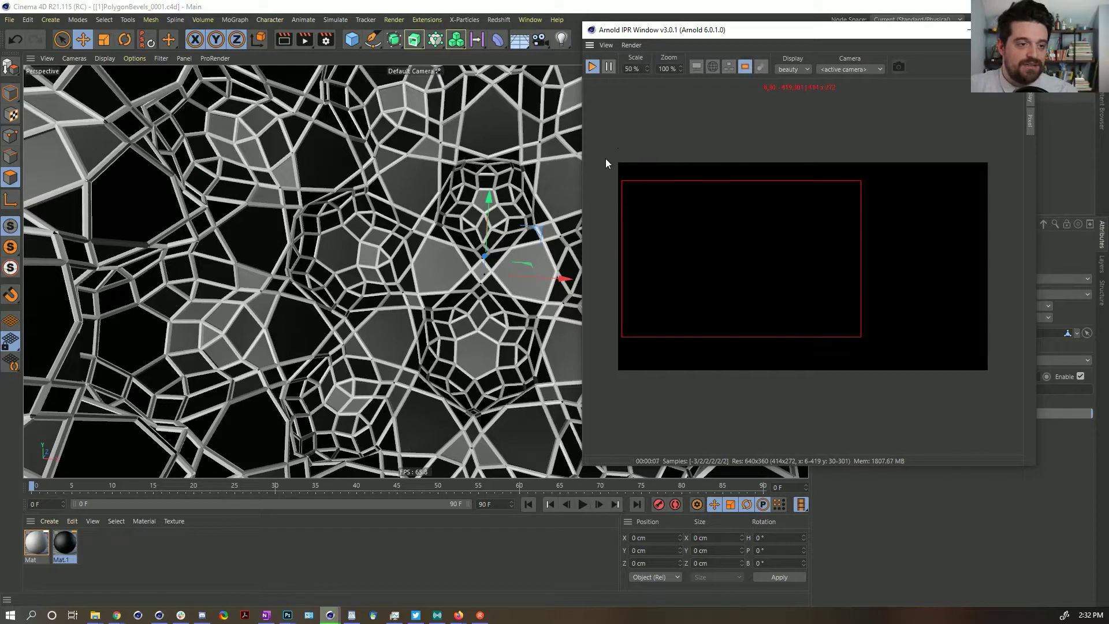
{"action": "mouse_move", "coordinate": [654, 213]}
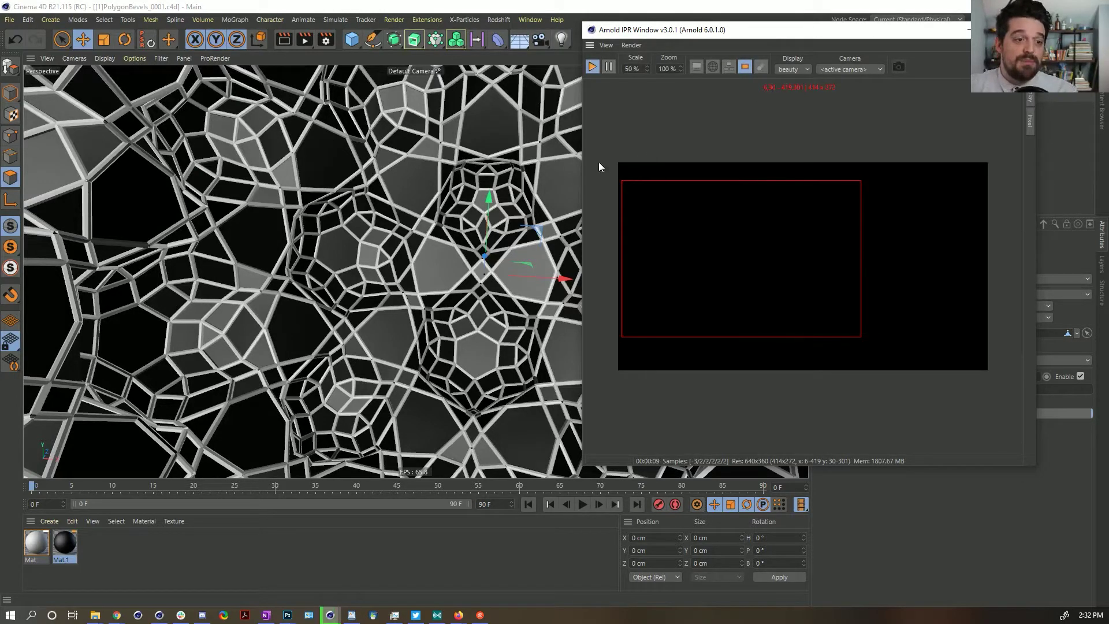
{"action": "mouse_move", "coordinate": [834, 270]}
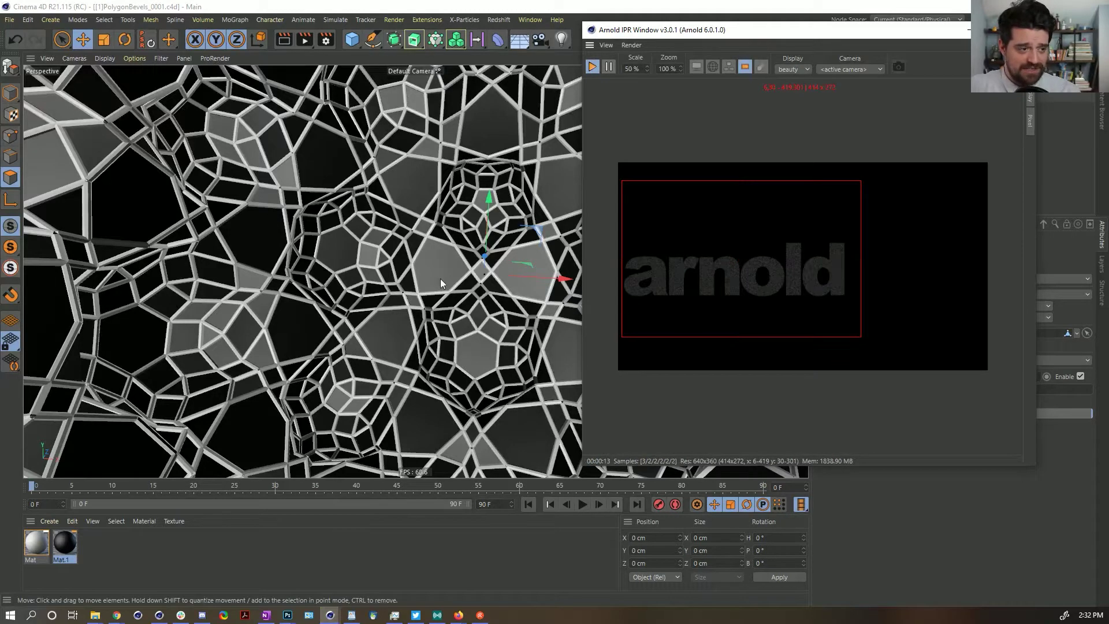
- Add an Arnold quad_light to the scene, keeping the IPR Window clear of the object list and the polyhedron
{"action": "left_click_drag", "start_coordinate": [631, 34], "coordinate": [527, 162]}
{"action": "left_click", "coordinate": [873, 129]}
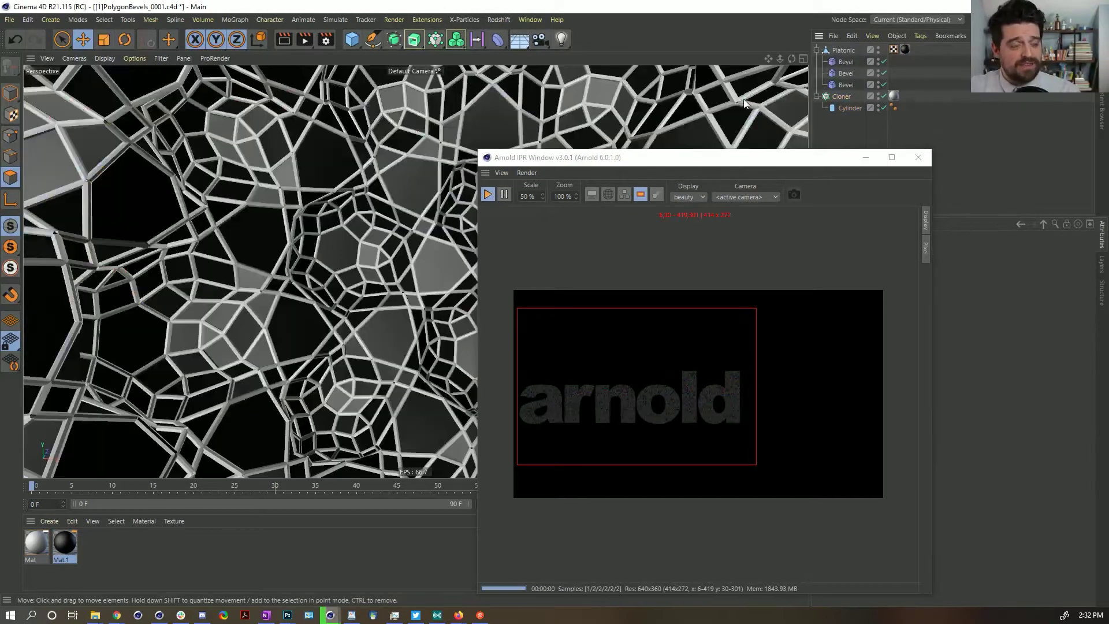
{"action": "left_click", "coordinate": [402, 22]}
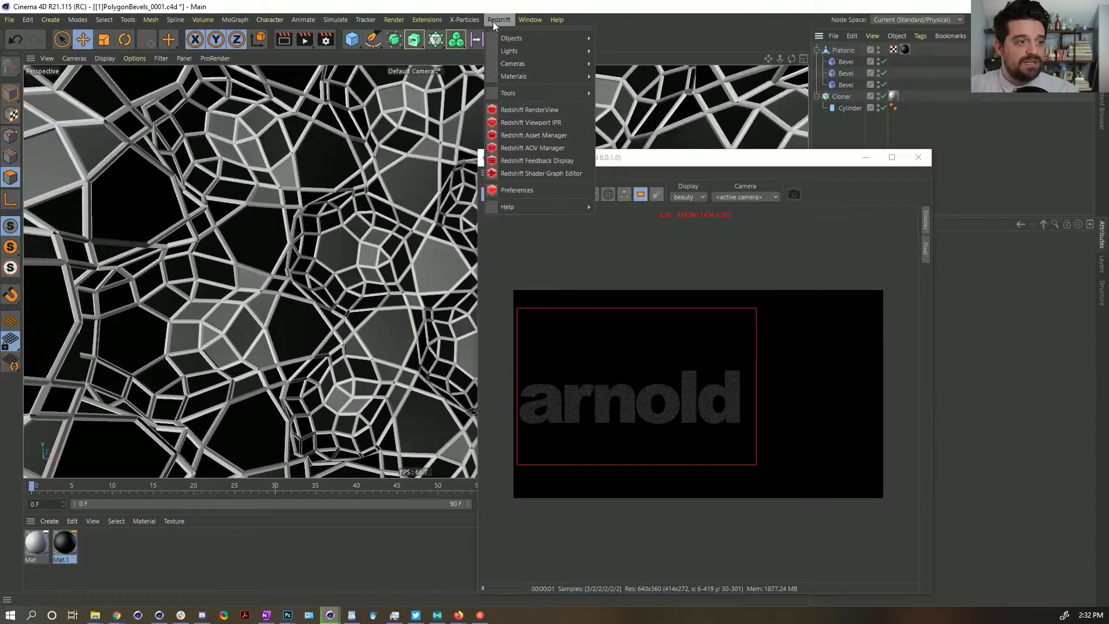
{"action": "mouse_move", "coordinate": [435, 20]}
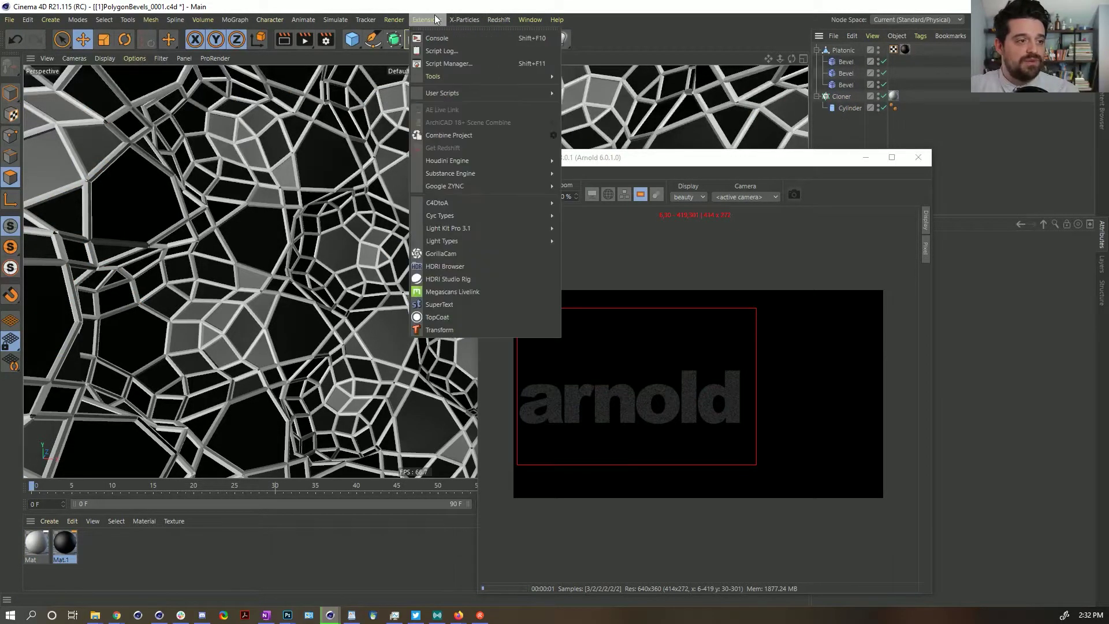
{"action": "mouse_move", "coordinate": [455, 207]}
{"action": "mouse_move", "coordinate": [581, 220]}
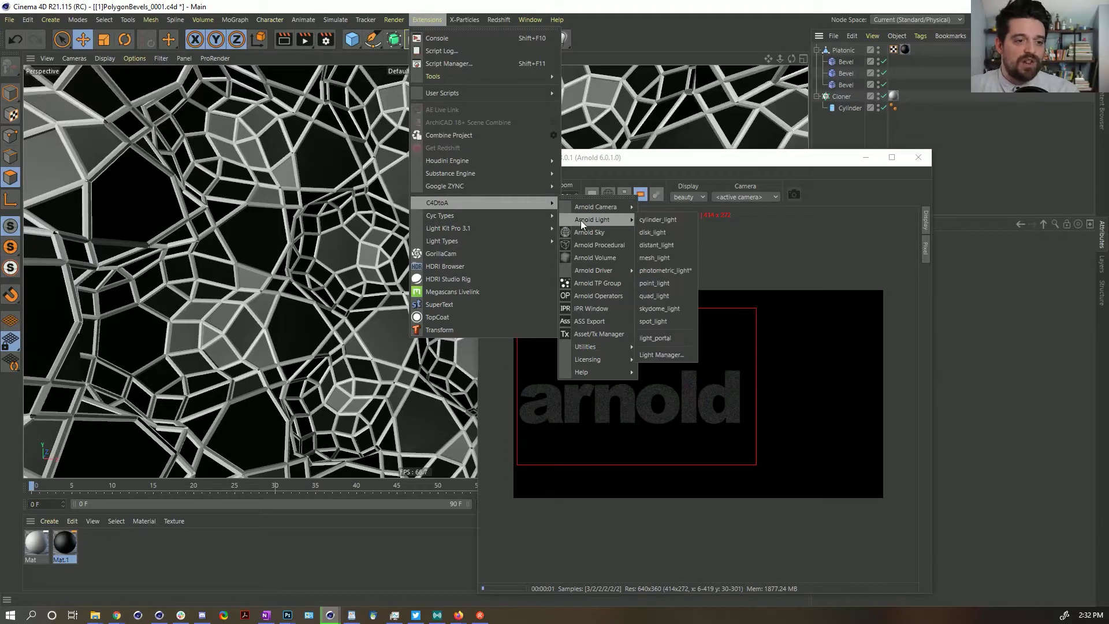
{"action": "left_click", "coordinate": [658, 296]}
{"action": "left_click_drag", "start_coordinate": [772, 153], "coordinate": [926, 169]}
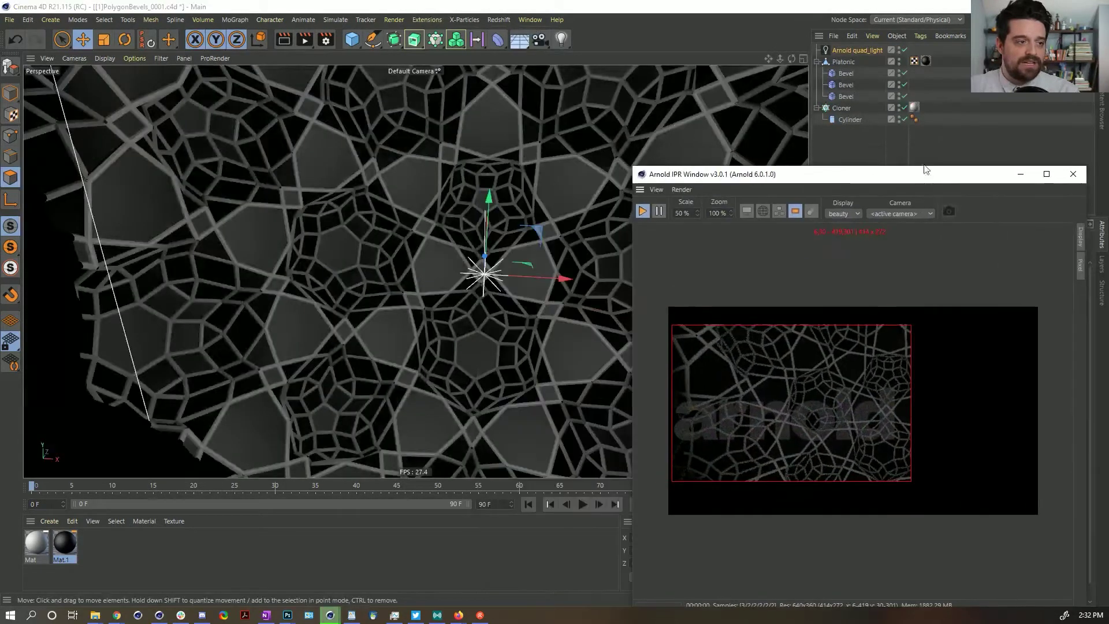
- Switch to the four-view layout and change the Top view to a Perspective camera
{"action": "middle_click", "coordinate": [482, 157]}
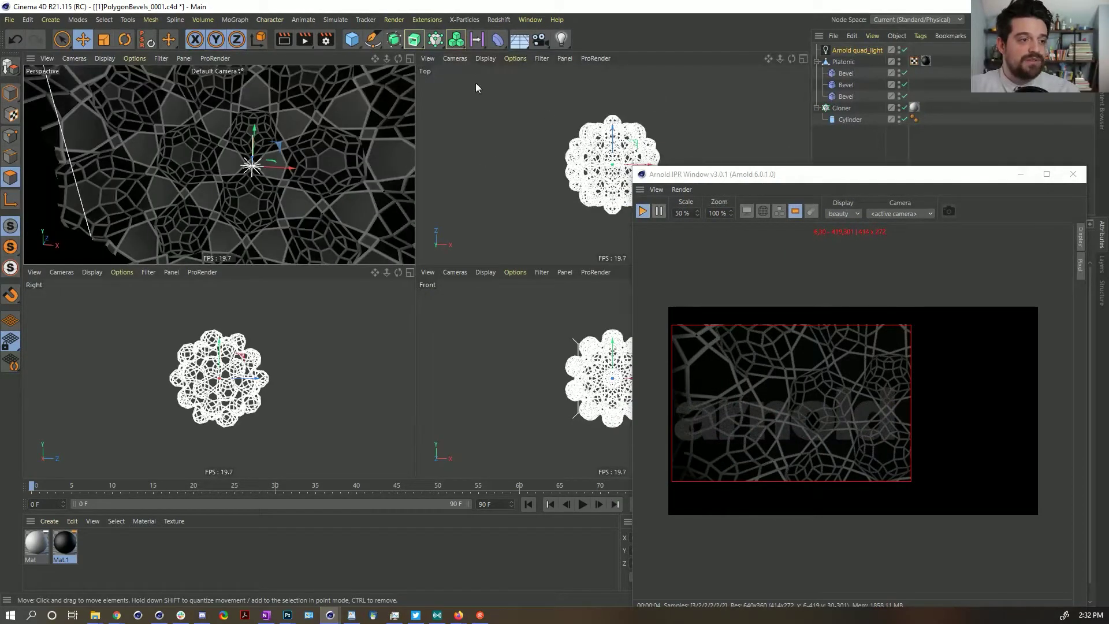
{"action": "left_click", "coordinate": [456, 58]}
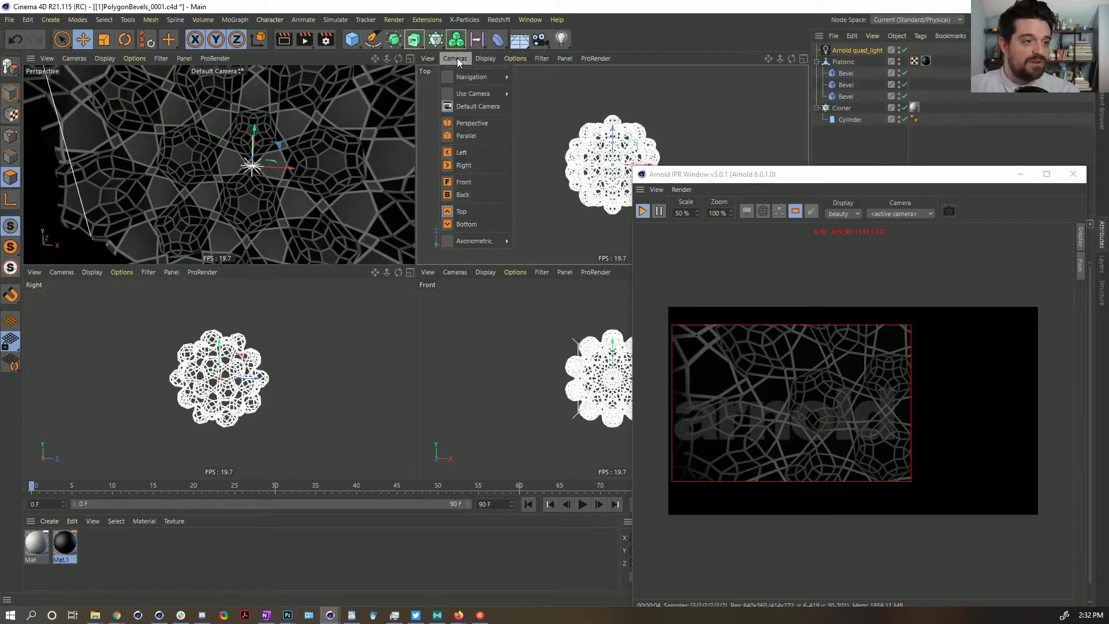
{"action": "left_click", "coordinate": [465, 120]}
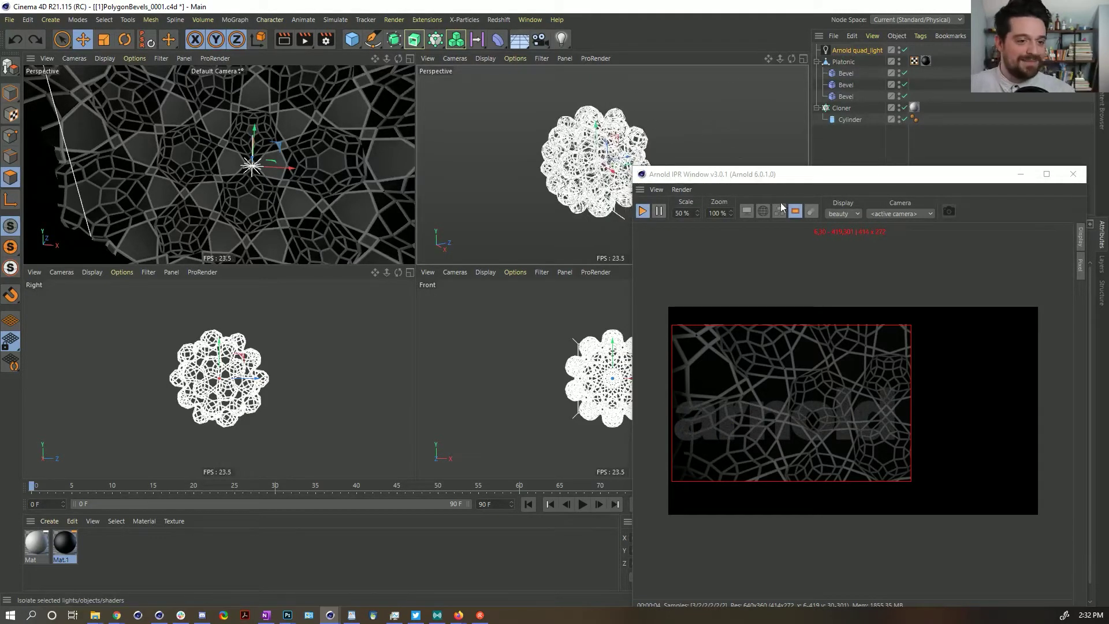
- Dock the Arnold IPR Window between the object list and the attributes, and enlarge its area to show the render
{"action": "left_click_drag", "start_coordinate": [812, 177], "coordinate": [843, 150]}
{"action": "left_click_drag", "start_coordinate": [661, 139], "coordinate": [720, 256]}
{"action": "left_click_drag", "start_coordinate": [870, 271], "coordinate": [551, 273]}
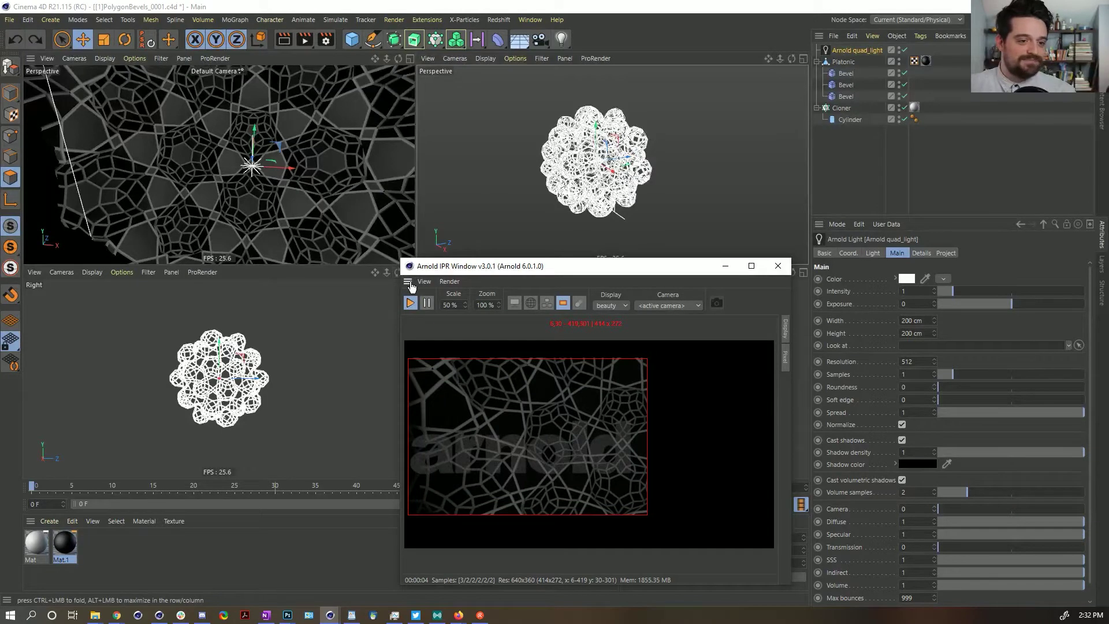
{"action": "left_click_drag", "start_coordinate": [835, 220], "coordinate": [835, 221]}
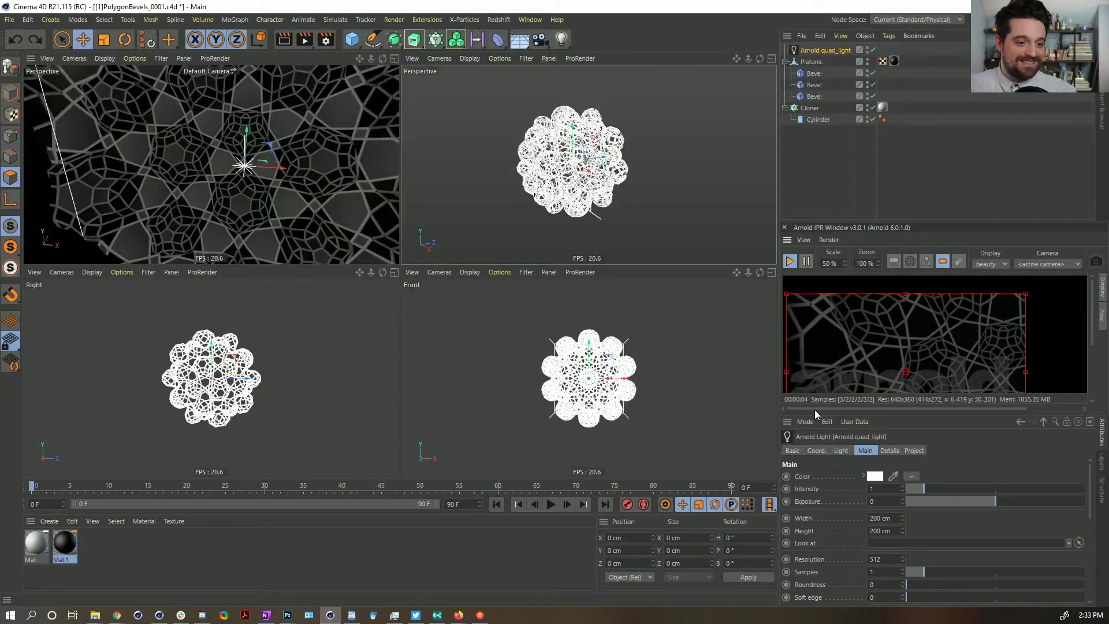
{"action": "mouse_move", "coordinate": [815, 408]}
{"action": "left_mouse_down"}
{"action": "mouse_move", "coordinate": [820, 479]}
{"action": "mouse_move", "coordinate": [826, 410]}
{"action": "left_mouse_up"}
{"action": "left_click_drag", "start_coordinate": [841, 222], "coordinate": [845, 167]}
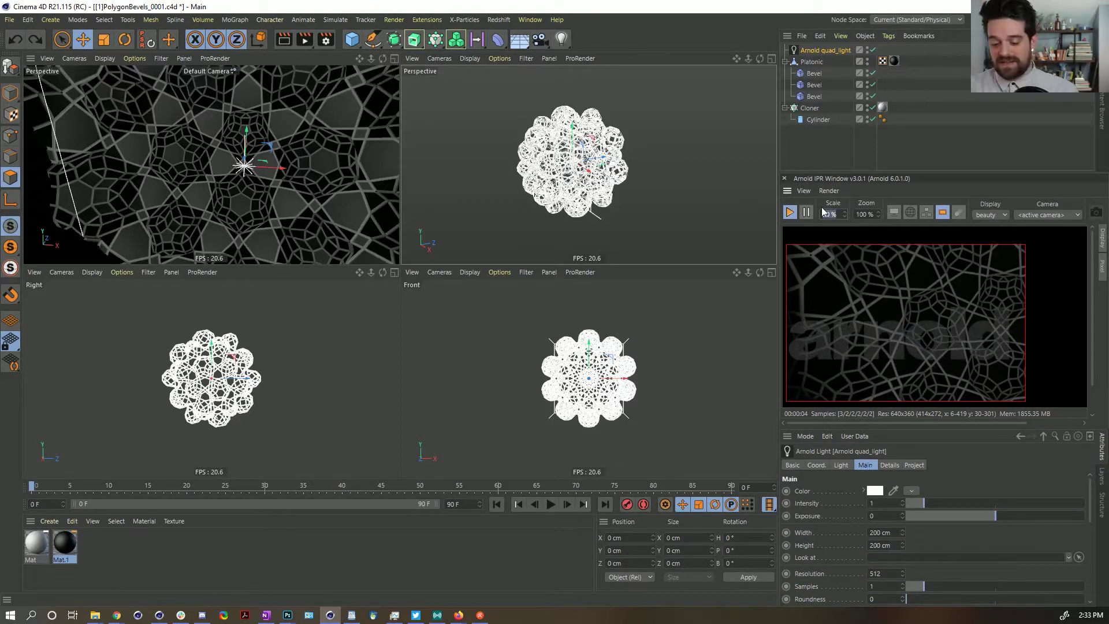
- Set the IPR render scale to 25 %
{"action": "scroll", "coordinate": [823, 211], "scroll_direction": "down", "scroll_amount": 1}
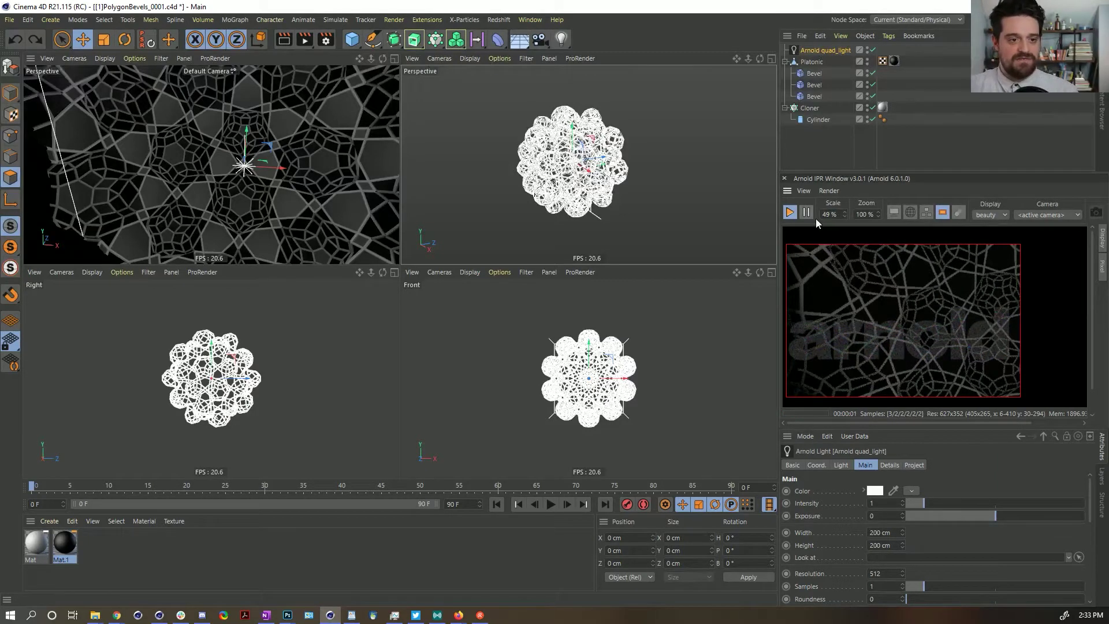
{"action": "scroll", "coordinate": [823, 214], "scroll_direction": "down", "scroll_amount": 1}
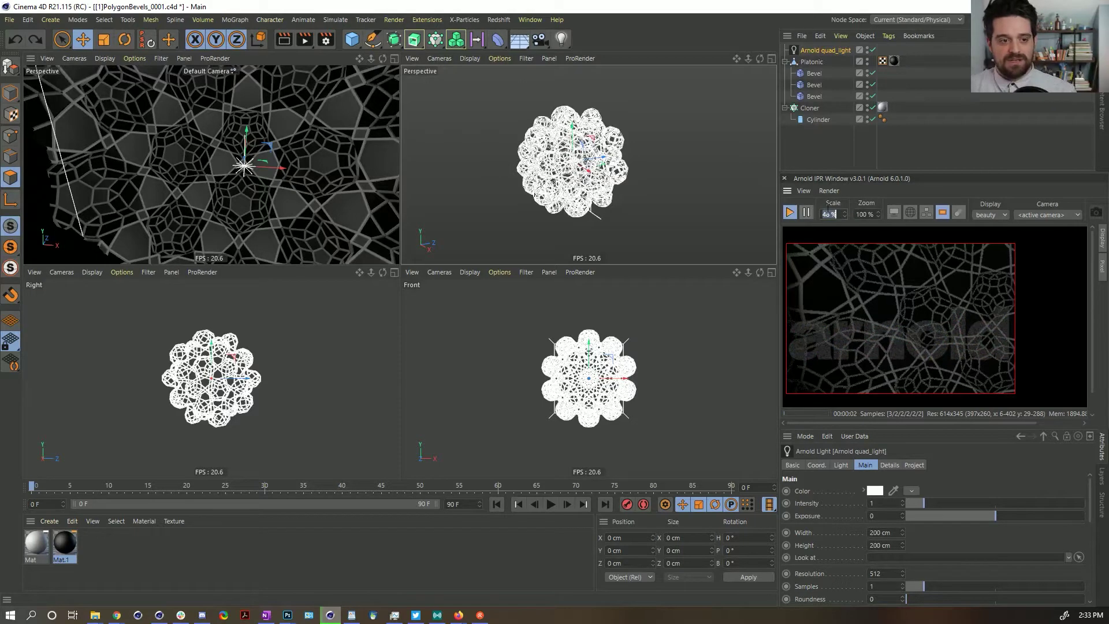
{"action": "type", "text": "5"}
{"action": "key", "text": "Return"}
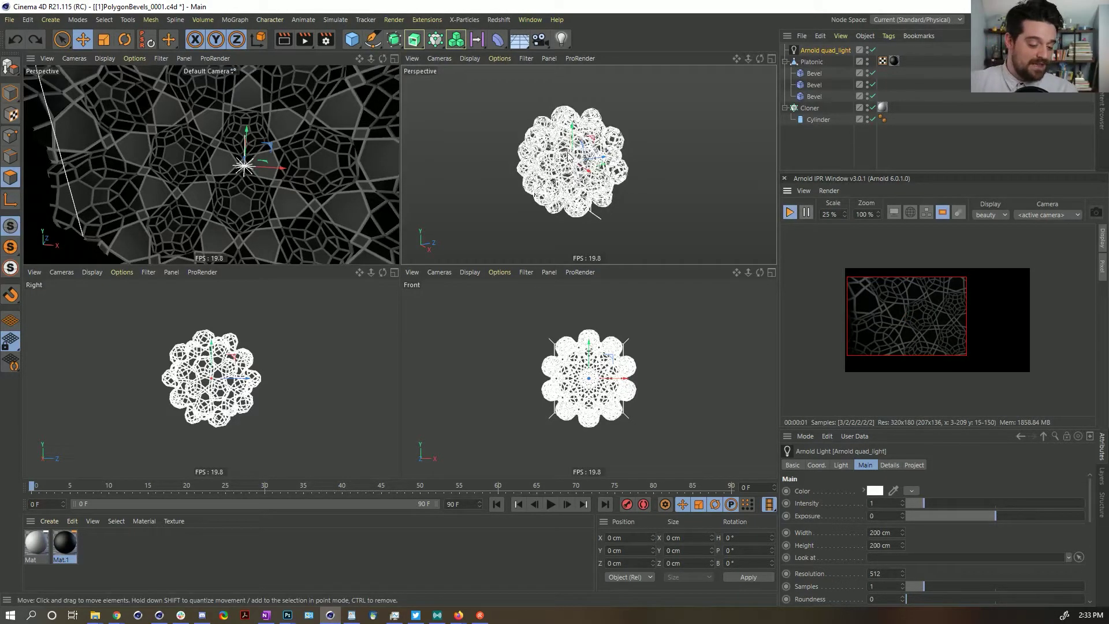
- Examine the quad light's placement inside the polyhedron in the second Perspective view, from close up and from outside
{"action": "scroll", "coordinate": [548, 183], "scroll_direction": "up", "scroll_amount": 3}
{"action": "scroll", "coordinate": [599, 160], "scroll_direction": "up", "scroll_amount": 2}
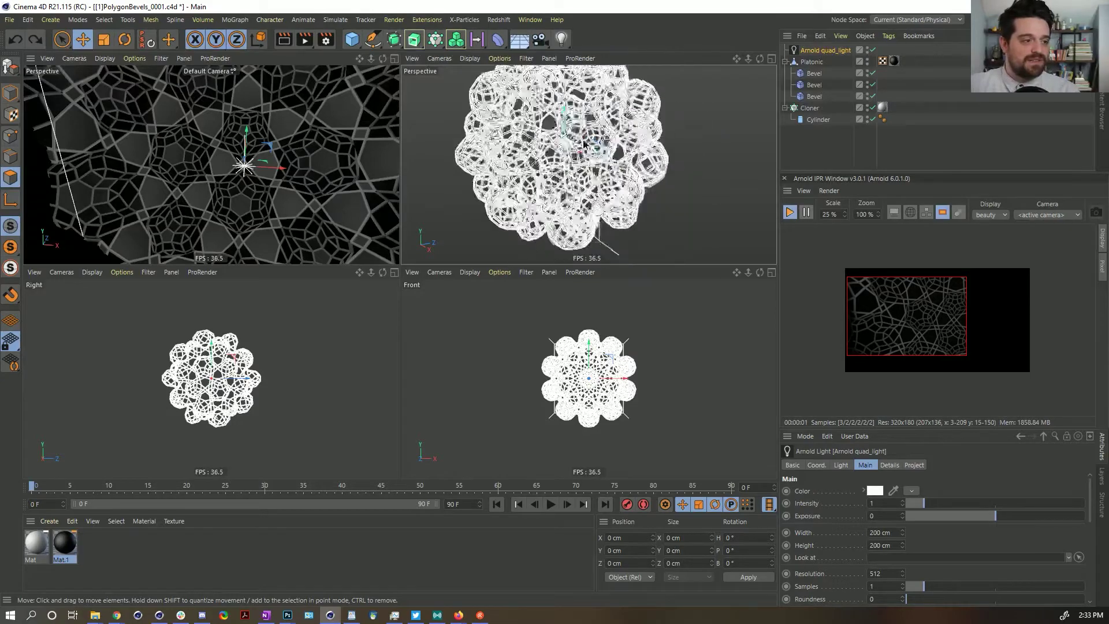
{"action": "scroll", "coordinate": [581, 156], "scroll_direction": "up", "scroll_amount": 3}
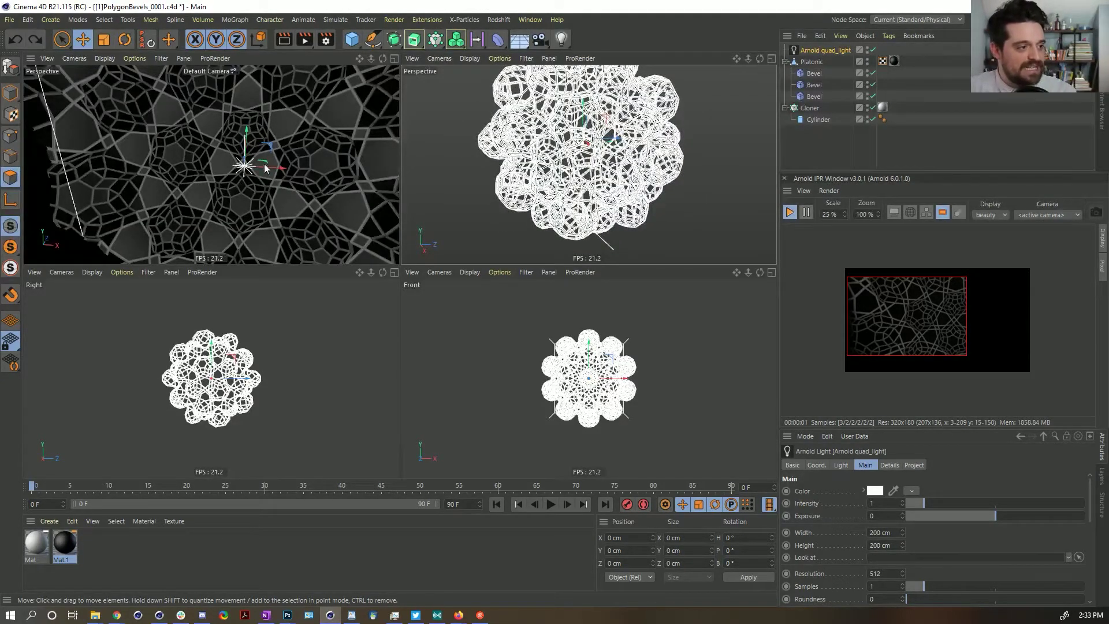
{"action": "scroll", "coordinate": [646, 136], "scroll_direction": "up", "scroll_amount": 3}
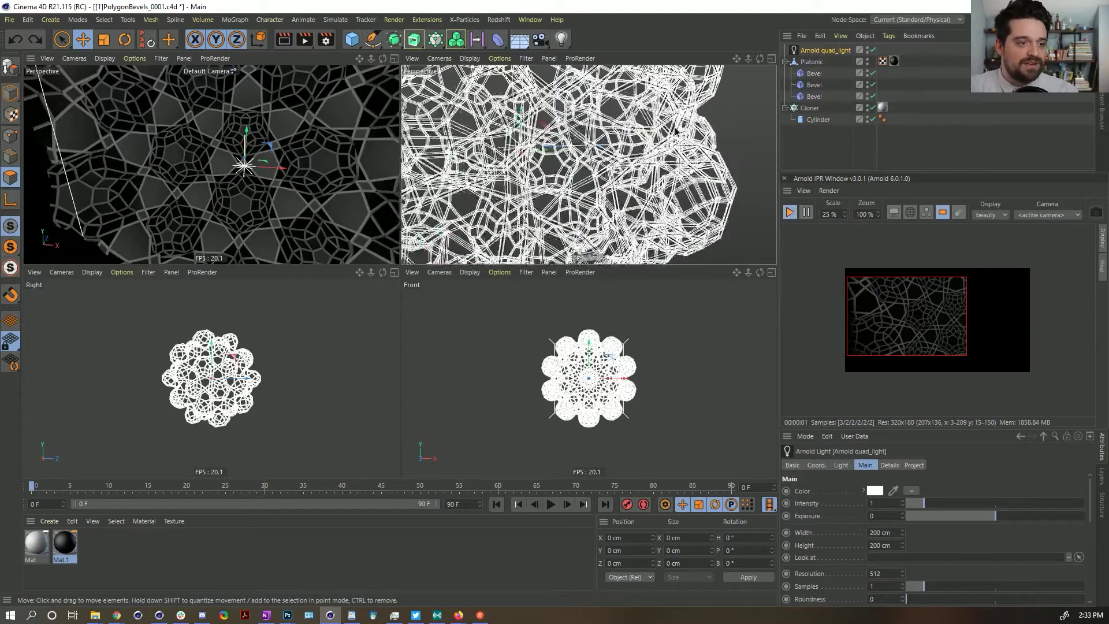
{"action": "scroll", "coordinate": [571, 170], "scroll_direction": "up", "scroll_amount": 3}
{"action": "scroll", "coordinate": [571, 170], "scroll_direction": "up", "scroll_amount": 3}
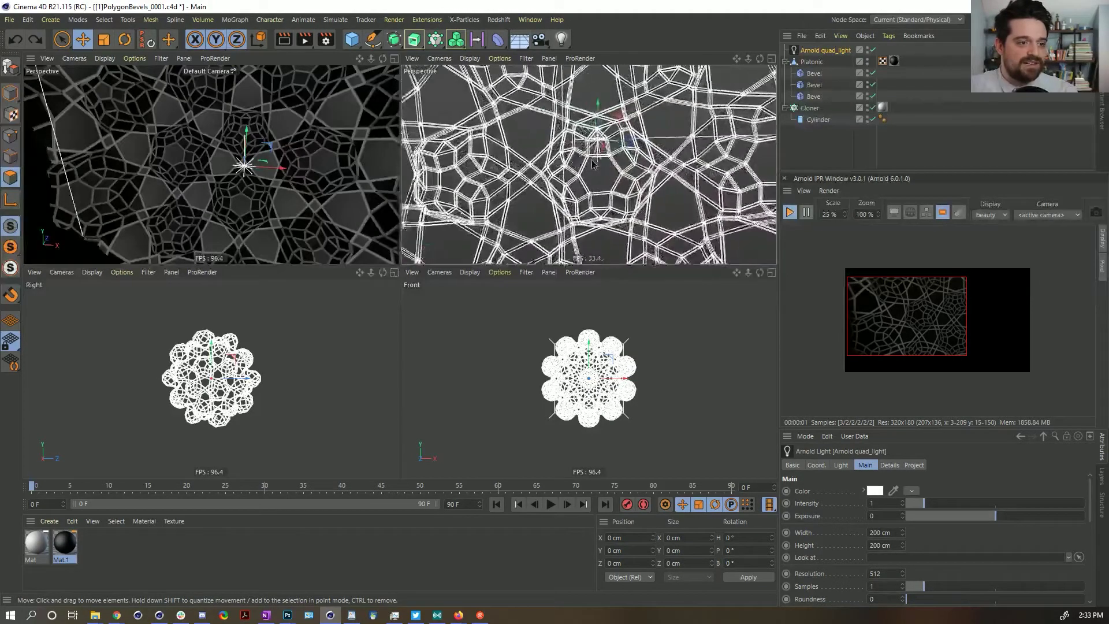
{"action": "scroll", "coordinate": [575, 146], "scroll_direction": "up", "scroll_amount": 3}
{"action": "scroll", "coordinate": [574, 147], "scroll_direction": "up", "scroll_amount": 2}
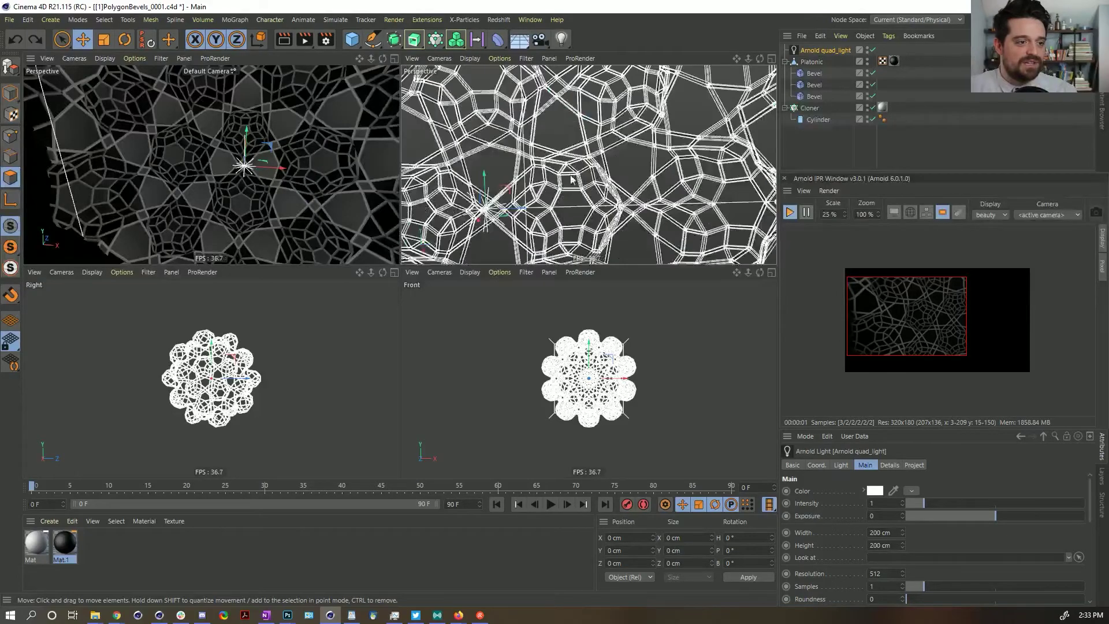
{"action": "scroll", "coordinate": [598, 152], "scroll_direction": "up", "scroll_amount": 4}
{"action": "scroll", "coordinate": [598, 152], "scroll_direction": "down", "scroll_amount": 8}
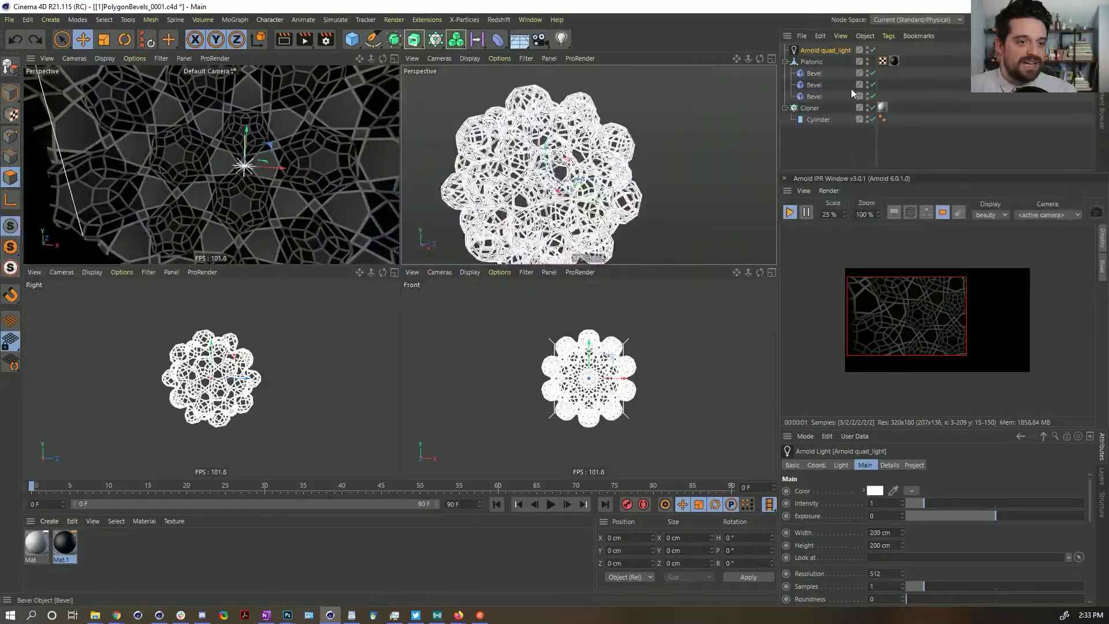
- Stop the IPR render and hide the Platonic and the Cloner in the viewport
{"action": "left_click", "coordinate": [787, 214]}
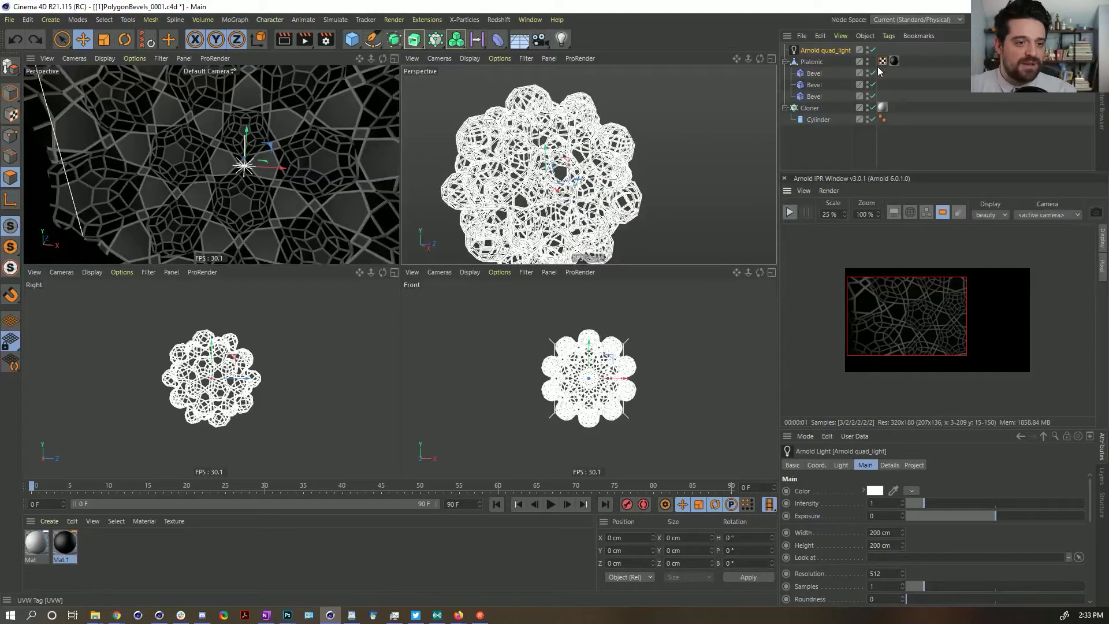
{"action": "left_click", "coordinate": [867, 107]}
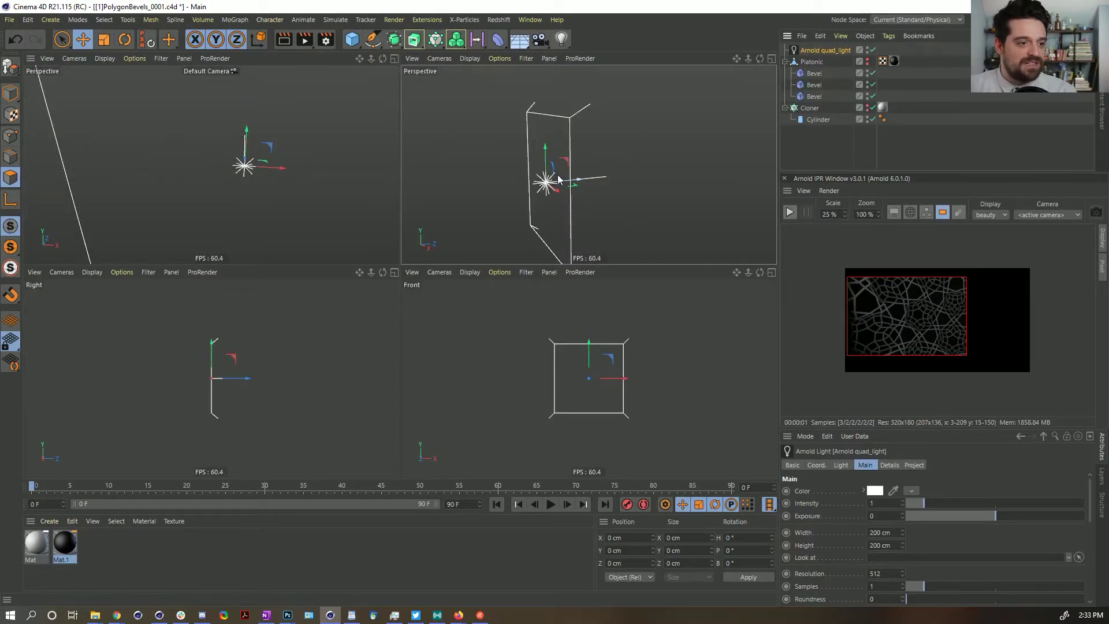
- Move the quad light to about 14.3 cm in Z and shrink it to about 114 cm wide and 81 cm high
{"action": "left_click_drag", "start_coordinate": [574, 183], "coordinate": [584, 182]}
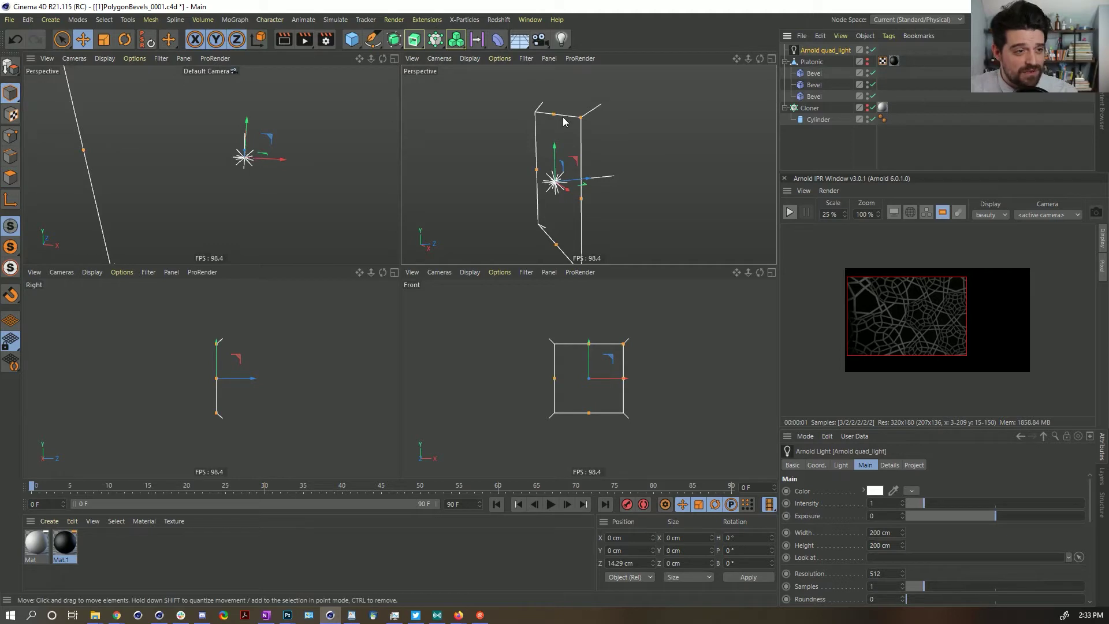
{"action": "left_click_drag", "start_coordinate": [554, 115], "coordinate": [554, 143]}
{"action": "left_click_drag", "start_coordinate": [580, 201], "coordinate": [567, 198]}
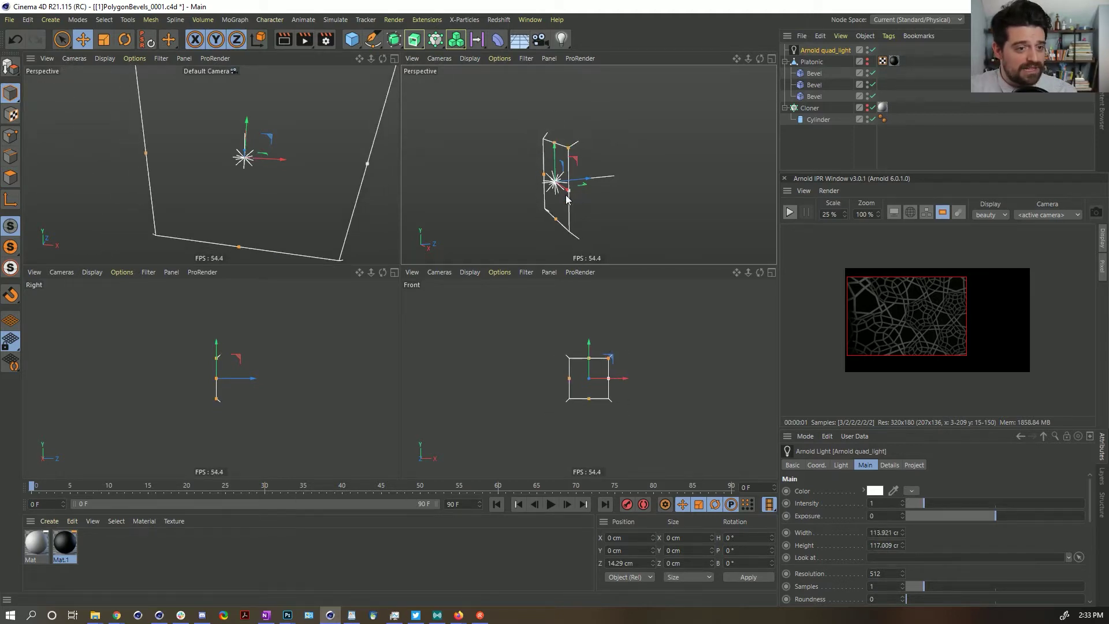
{"action": "left_click_drag", "start_coordinate": [555, 146], "coordinate": [557, 159]}
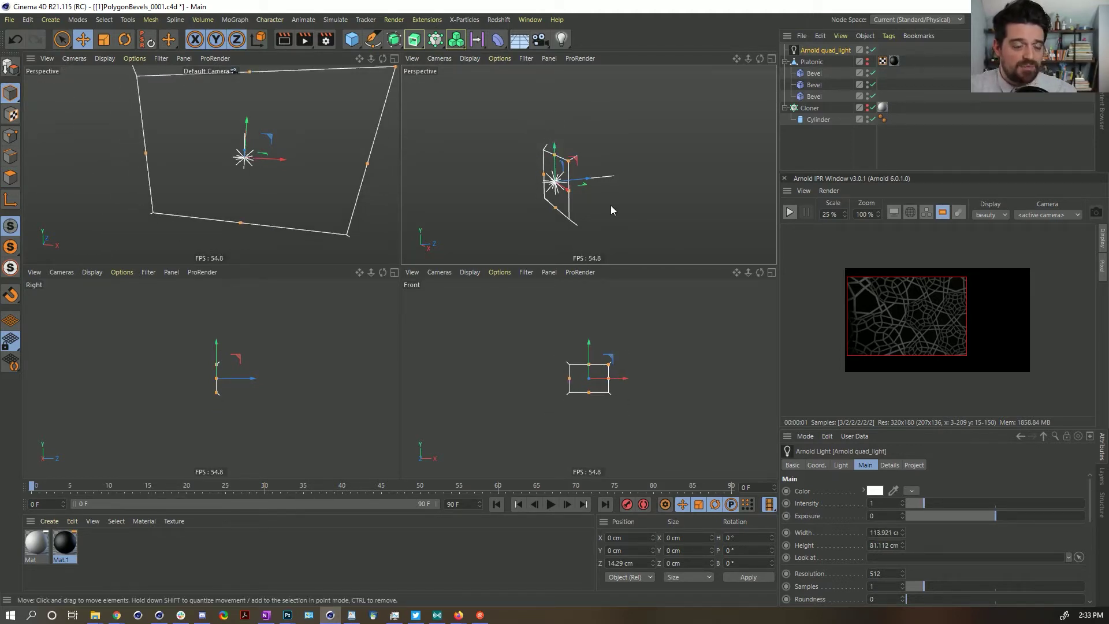
- Turn off the IPR render region and make the Platonic and the Cloner visible in the viewport again
{"action": "mouse_move", "coordinate": [870, 356]}
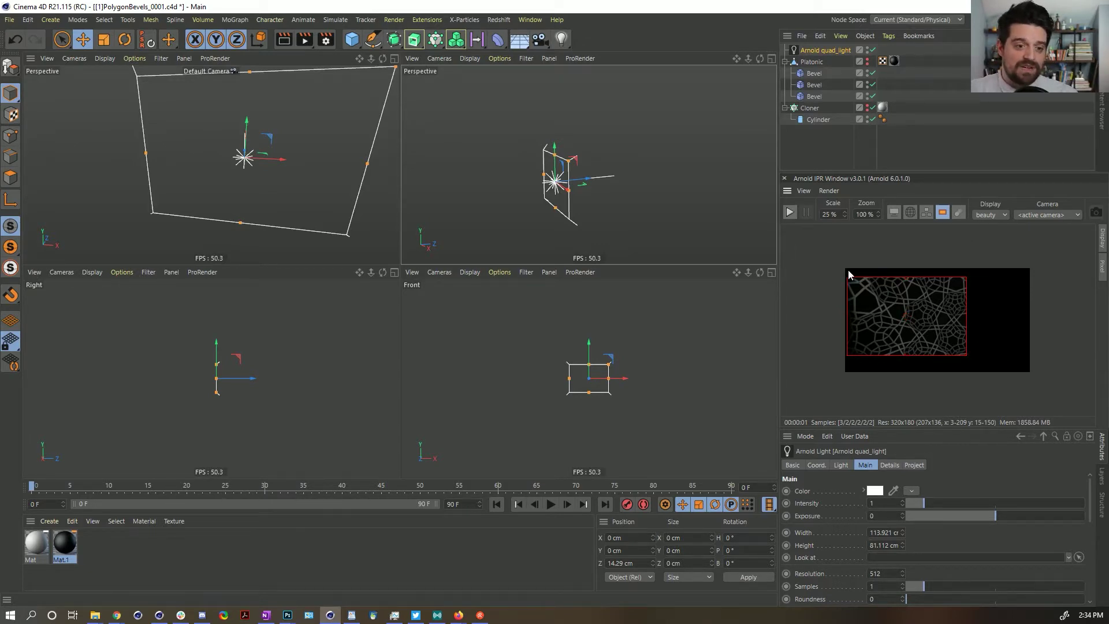
{"action": "left_click", "coordinate": [943, 213]}
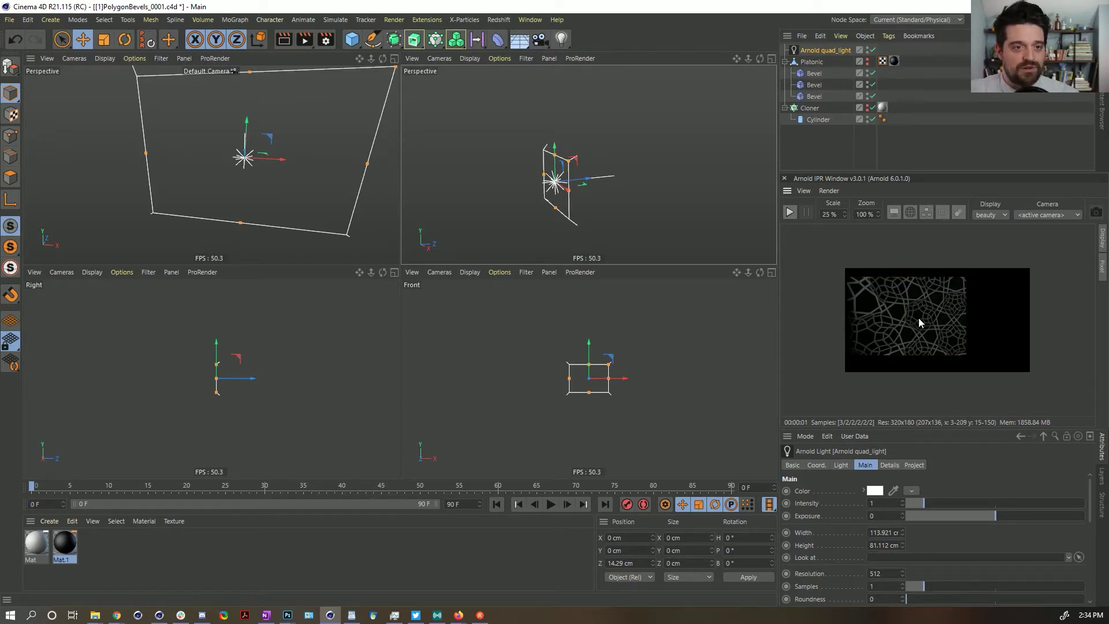
{"action": "left_click", "coordinate": [868, 60]}
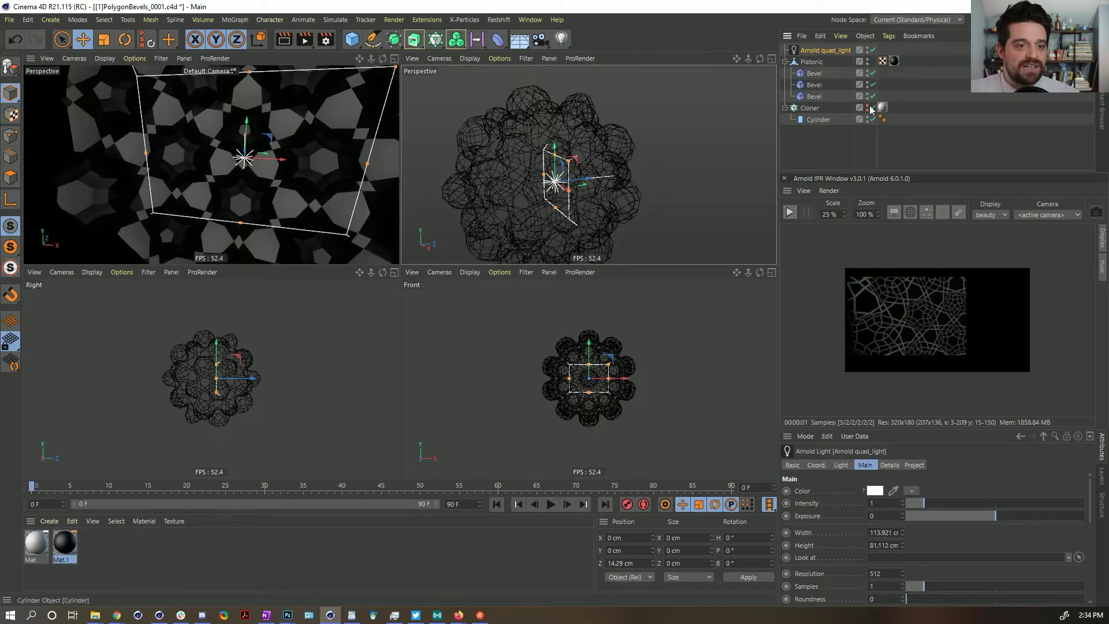
{"action": "left_click", "coordinate": [867, 108]}
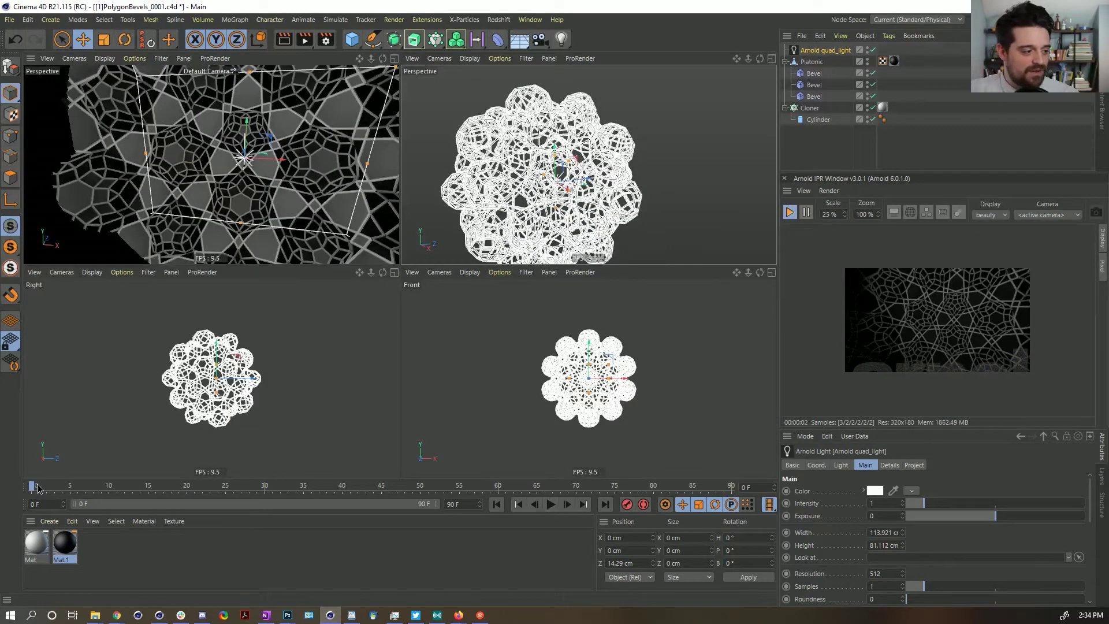
- Move the timeline to frame 25 and view the cylinder lattice up close in the second Perspective view
{"action": "left_click_drag", "start_coordinate": [36, 487], "coordinate": [94, 488]}
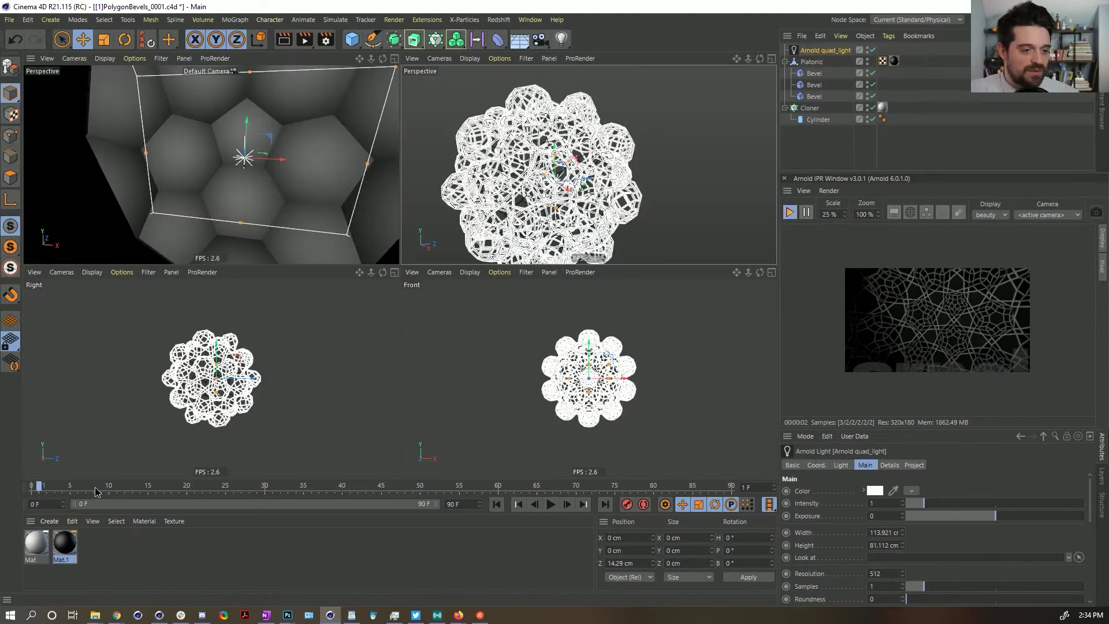
{"action": "left_click", "coordinate": [227, 489]}
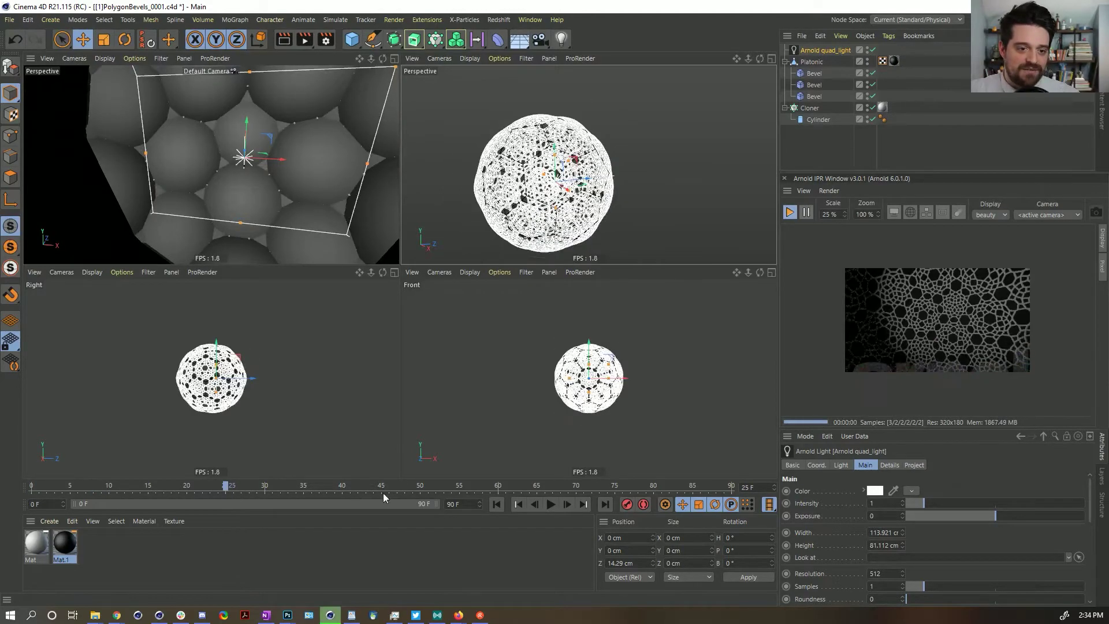
{"action": "scroll", "coordinate": [616, 181], "scroll_direction": "up", "scroll_amount": 6}
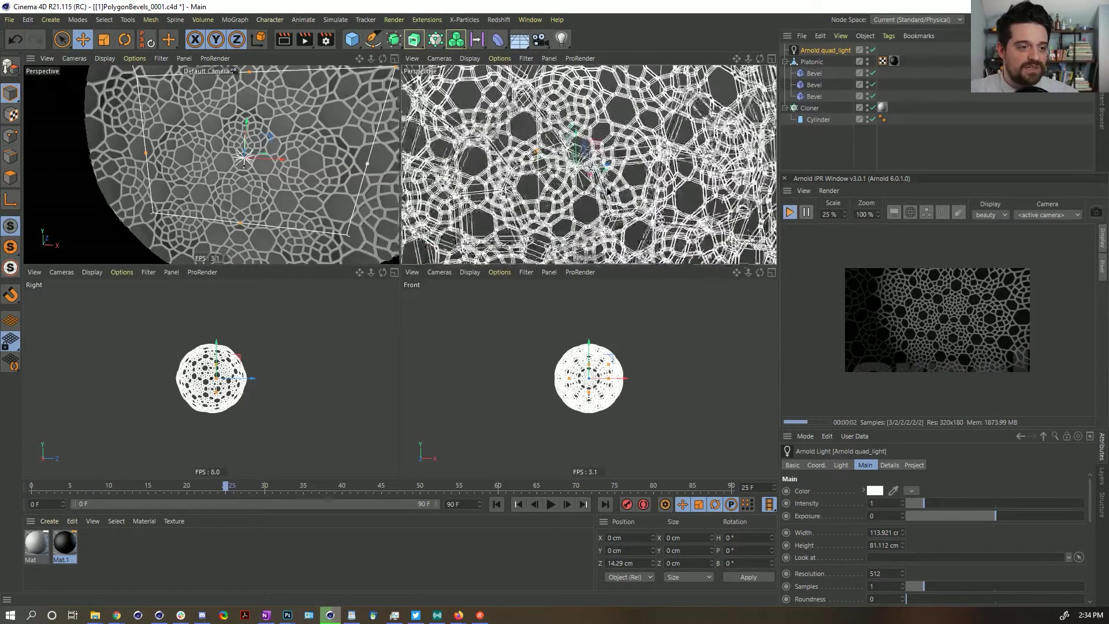
{"action": "scroll", "coordinate": [616, 181], "scroll_direction": "up", "scroll_amount": 3}
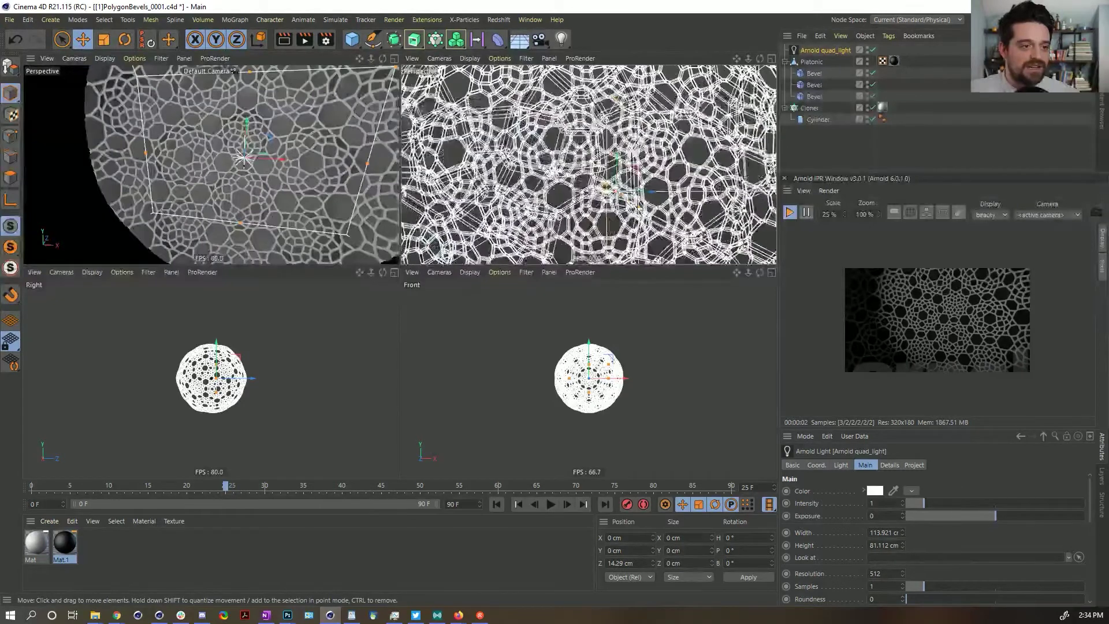
- Create a new Arnold standard_surface material
{"action": "left_click", "coordinate": [39, 519]}
{"action": "mouse_move", "coordinate": [121, 409]}
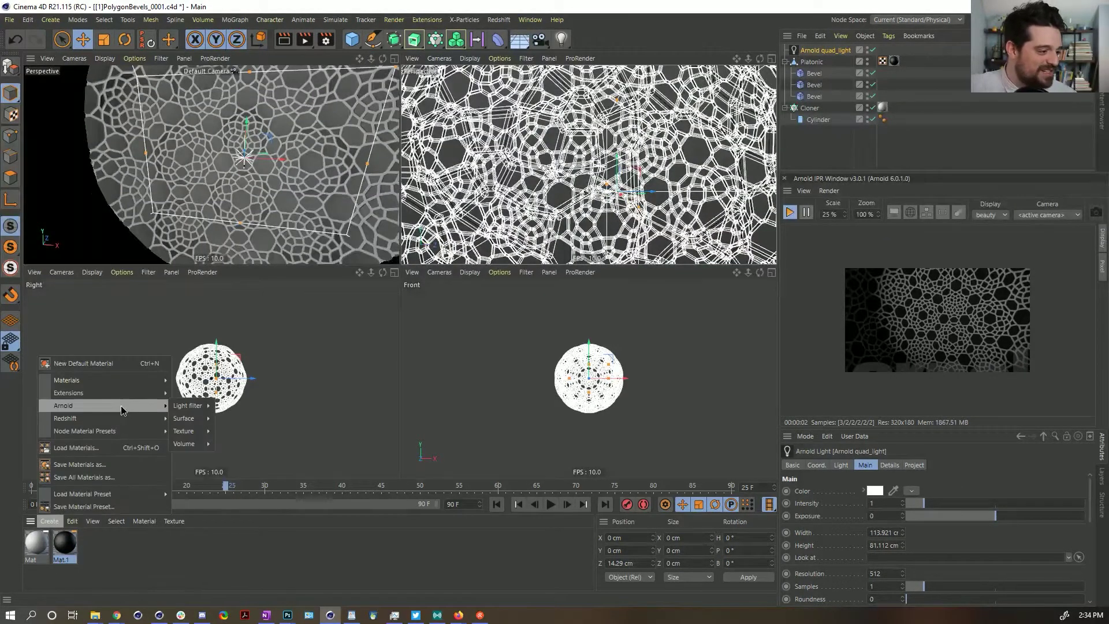
{"action": "mouse_move", "coordinate": [184, 418]}
{"action": "left_click", "coordinate": [242, 499]}
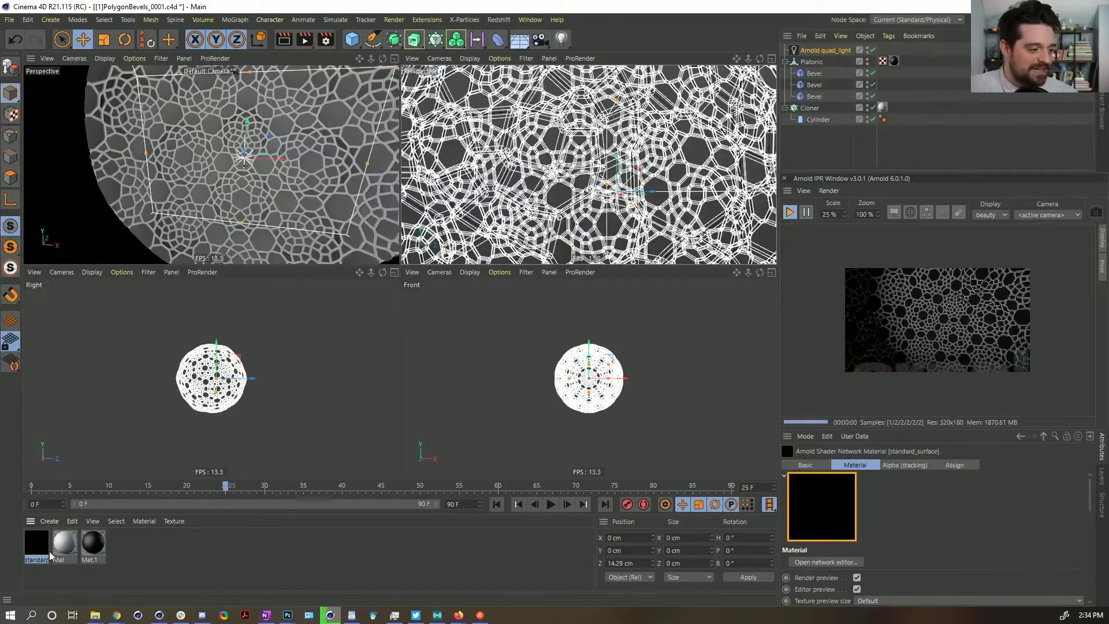
- Apply the standard_surface material to the Cloner and create a second Arnold standard_surface material
{"action": "left_click_drag", "start_coordinate": [50, 556], "coordinate": [884, 110]}
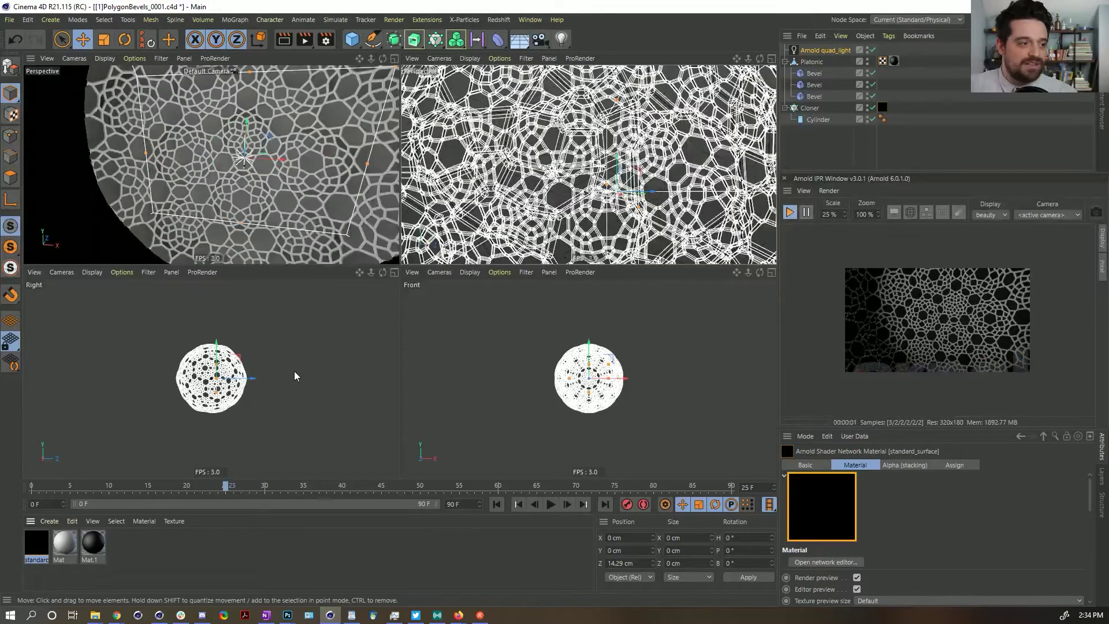
{"action": "left_click", "coordinate": [49, 520]}
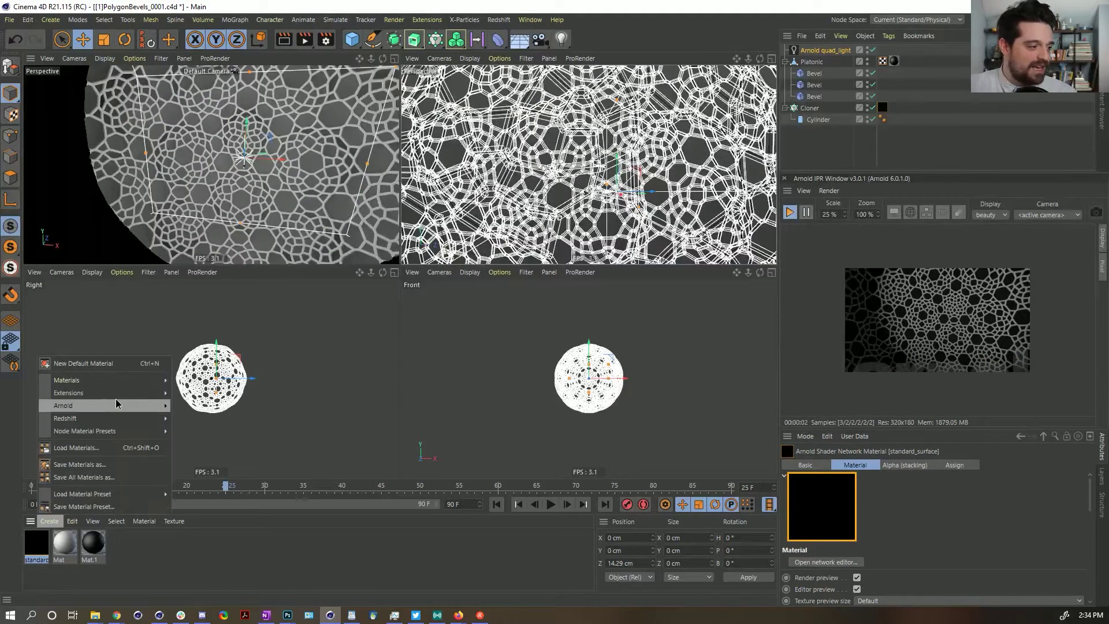
{"action": "mouse_move", "coordinate": [119, 406]}
{"action": "mouse_move", "coordinate": [184, 418]}
{"action": "left_click", "coordinate": [240, 508]}
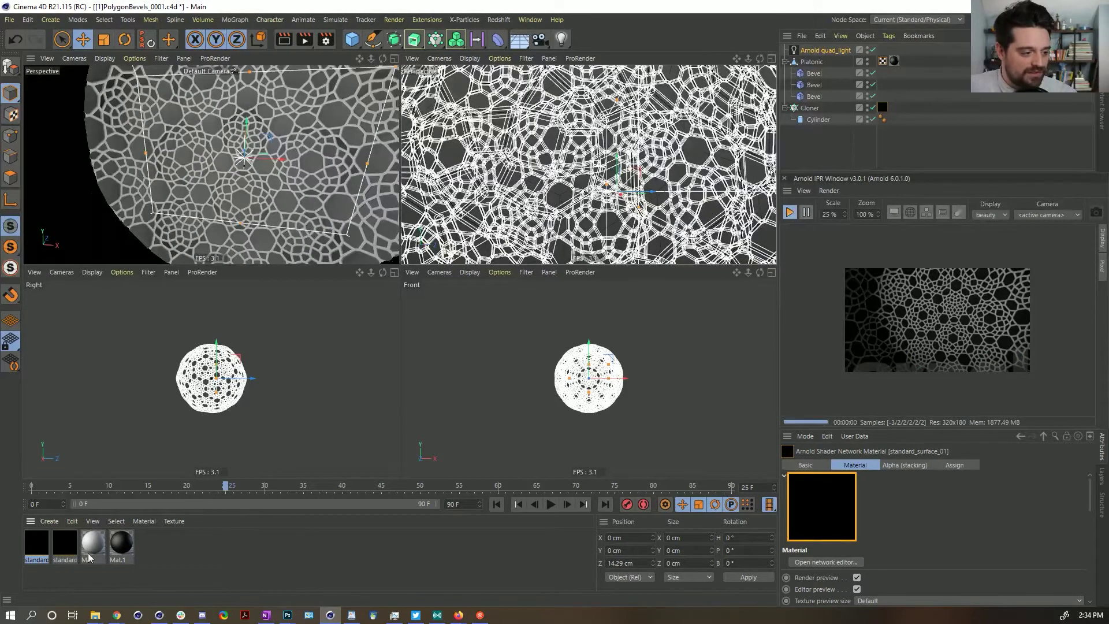
- Rename the Cloner's material as lines
{"action": "type", "text": "surface"}
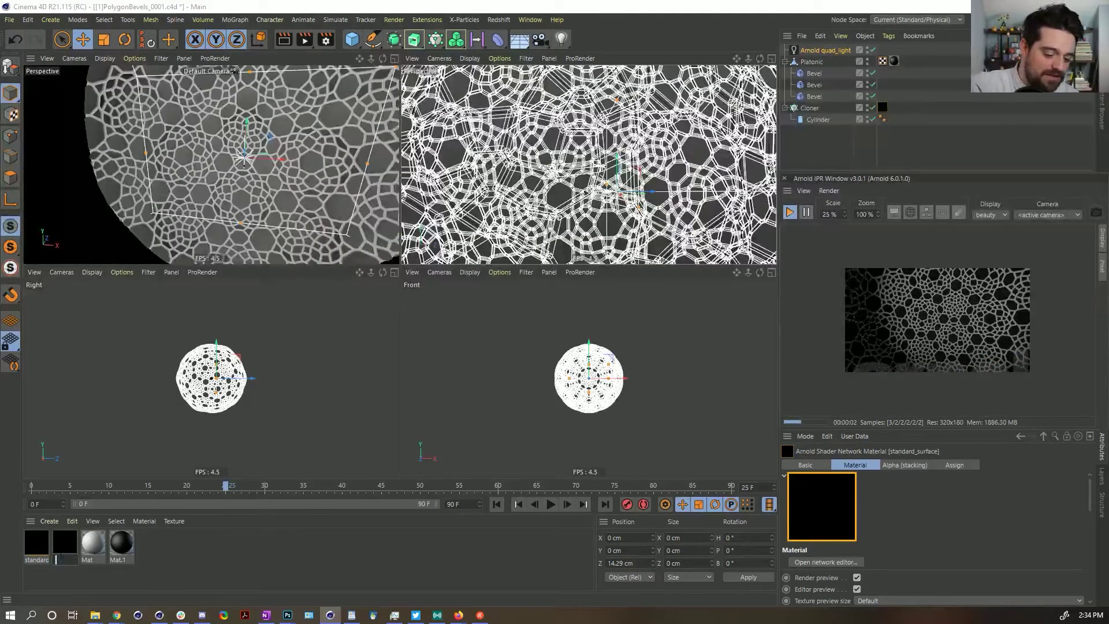
{"action": "type", "text": "lines"}
{"action": "key", "text": "Return"}
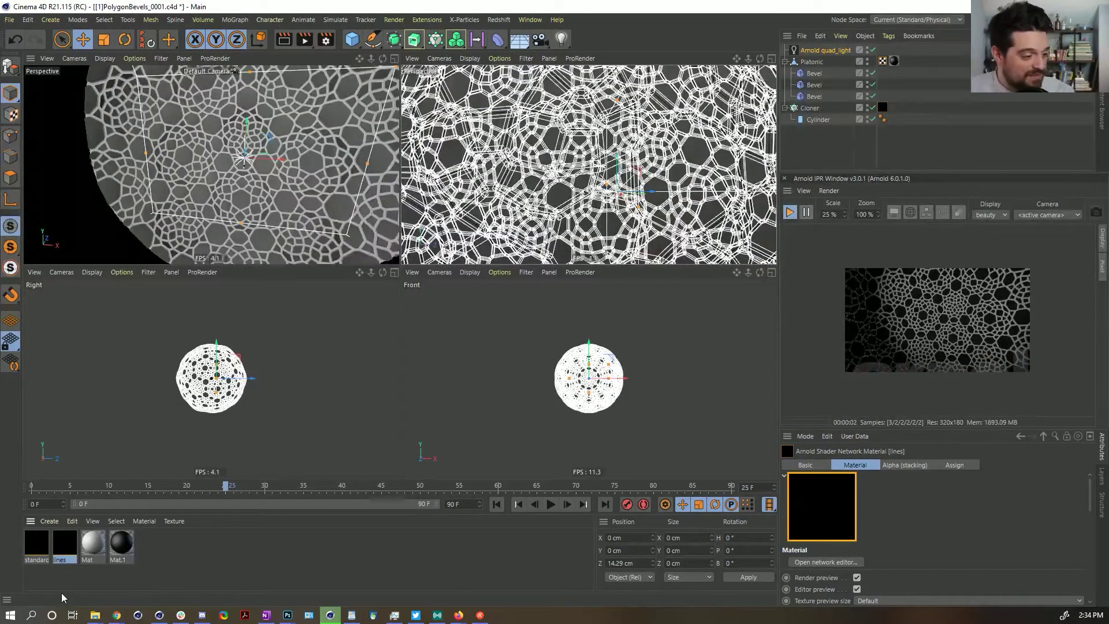
- Rename the second standard_surface material as body and assign it to the Platonic in place of its current material
{"action": "double_click", "coordinate": [36, 560]}
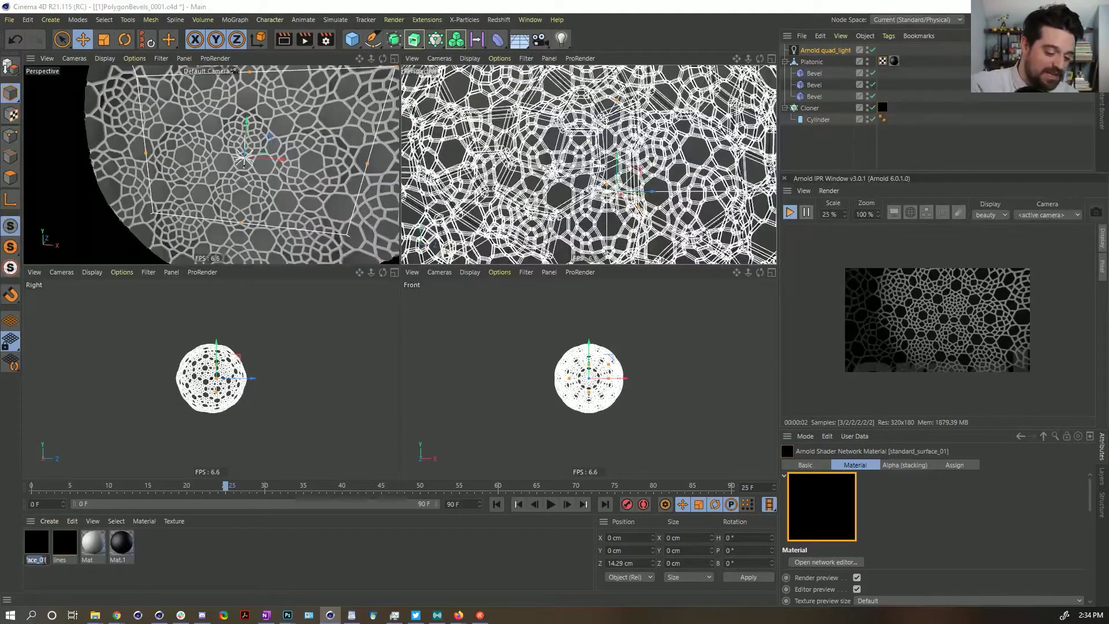
{"action": "key", "text": "Return"}
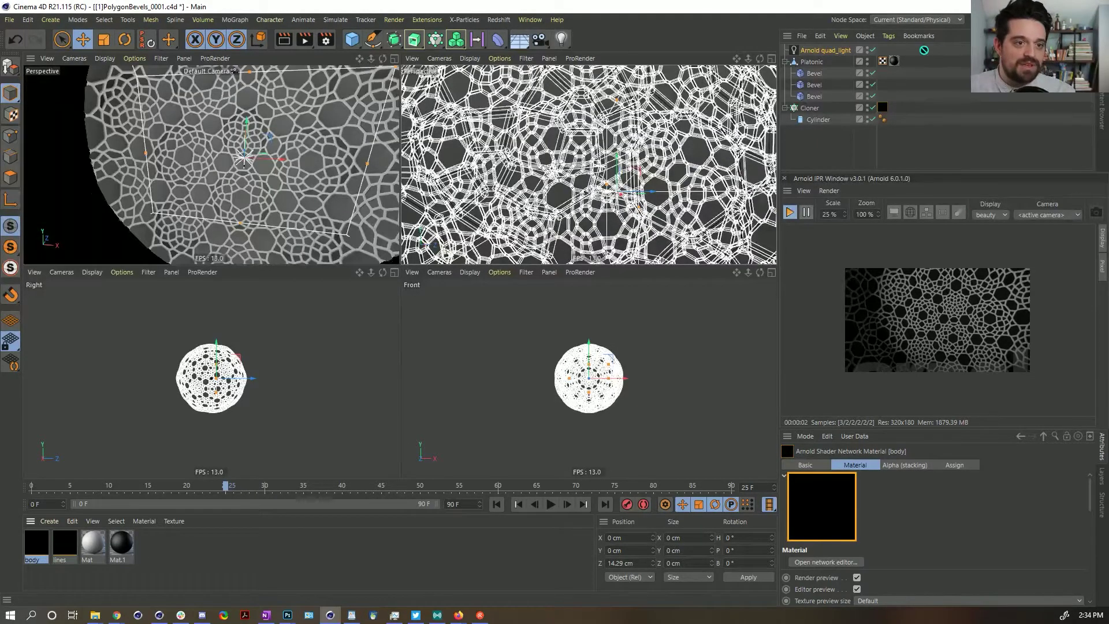
{"action": "left_click_drag", "start_coordinate": [896, 63], "coordinate": [895, 62]}
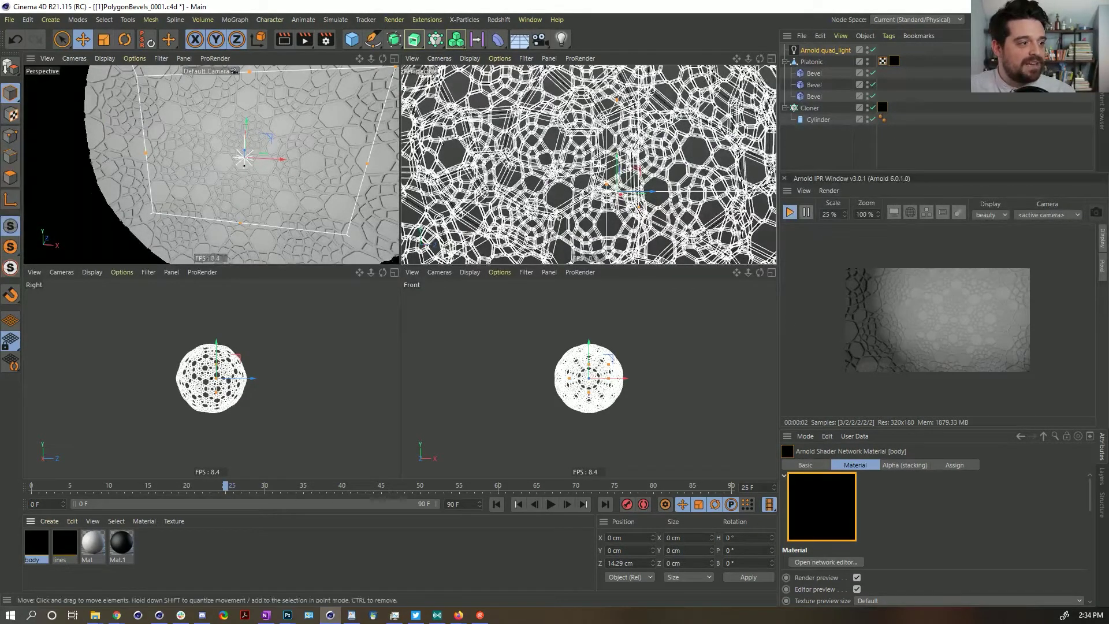
- Move the quad light to about -54.3 cm in Z and scrub the animation back to frame 0 to check the lighting
{"action": "left_click", "coordinate": [816, 50]}
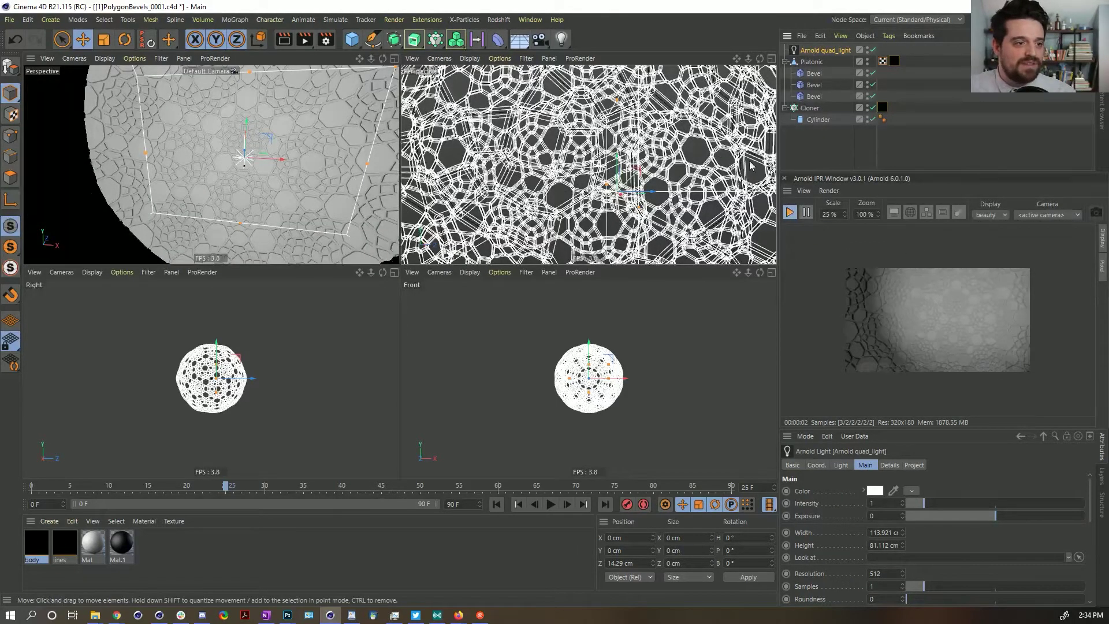
{"action": "scroll", "coordinate": [640, 191], "scroll_direction": "down", "scroll_amount": 5}
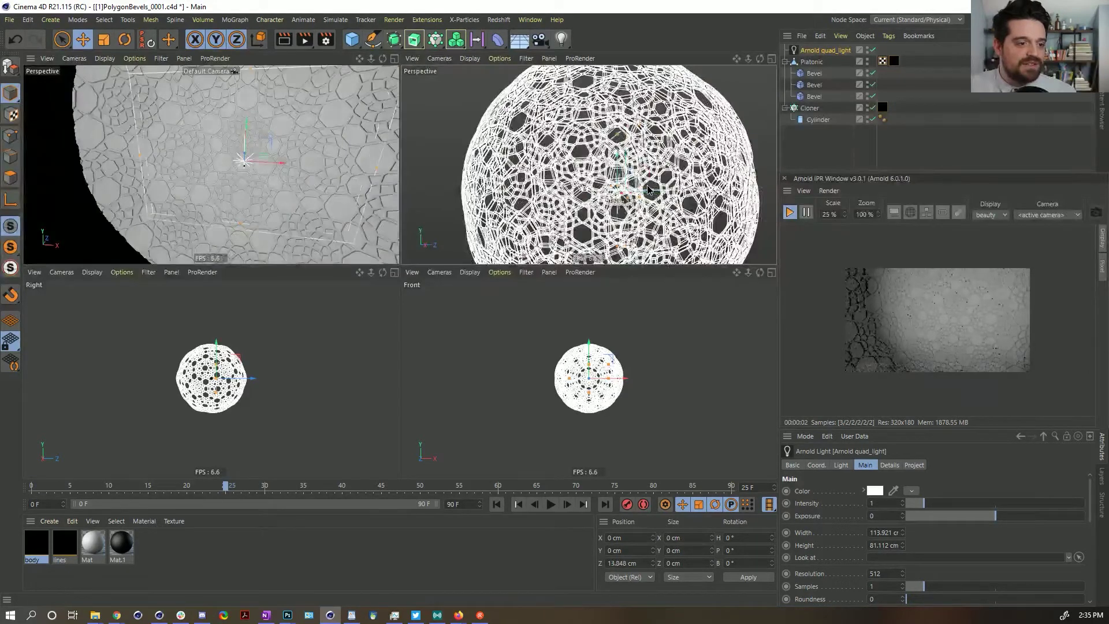
{"action": "left_click_drag", "start_coordinate": [639, 190], "coordinate": [564, 203]}
{"action": "scroll", "coordinate": [563, 204], "scroll_direction": "down", "scroll_amount": 3}
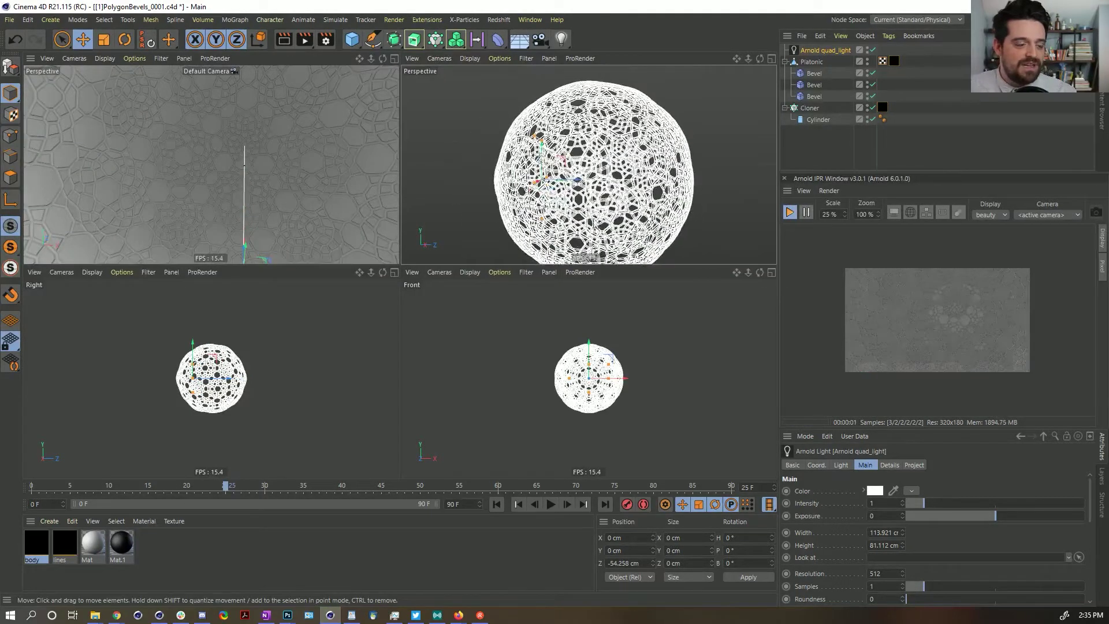
{"action": "left_click", "coordinate": [366, 488]}
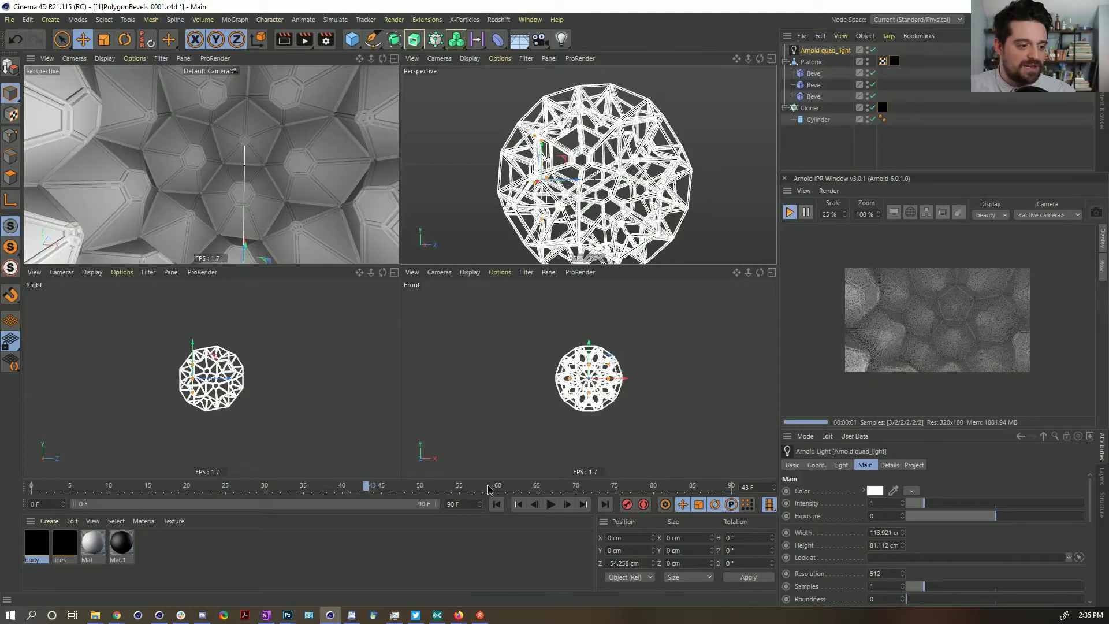
{"action": "left_click_drag", "start_coordinate": [533, 488], "coordinate": [30, 488]}
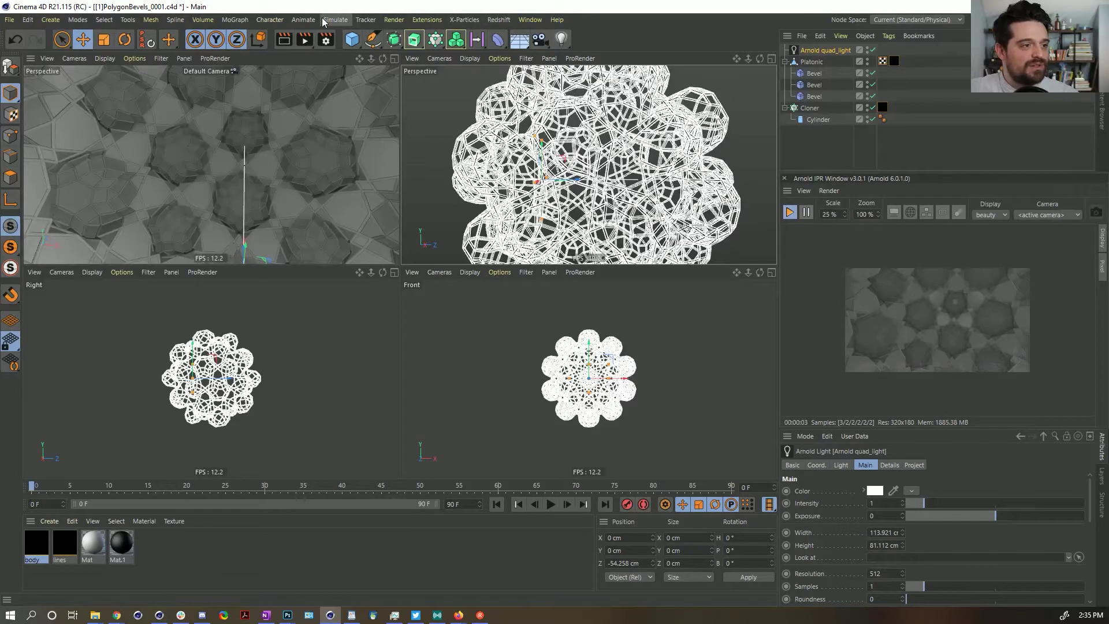
- Add an Arnold persp_camera and look through it in the first Perspective view
{"action": "left_click", "coordinate": [427, 19]}
{"action": "mouse_move", "coordinate": [444, 205]}
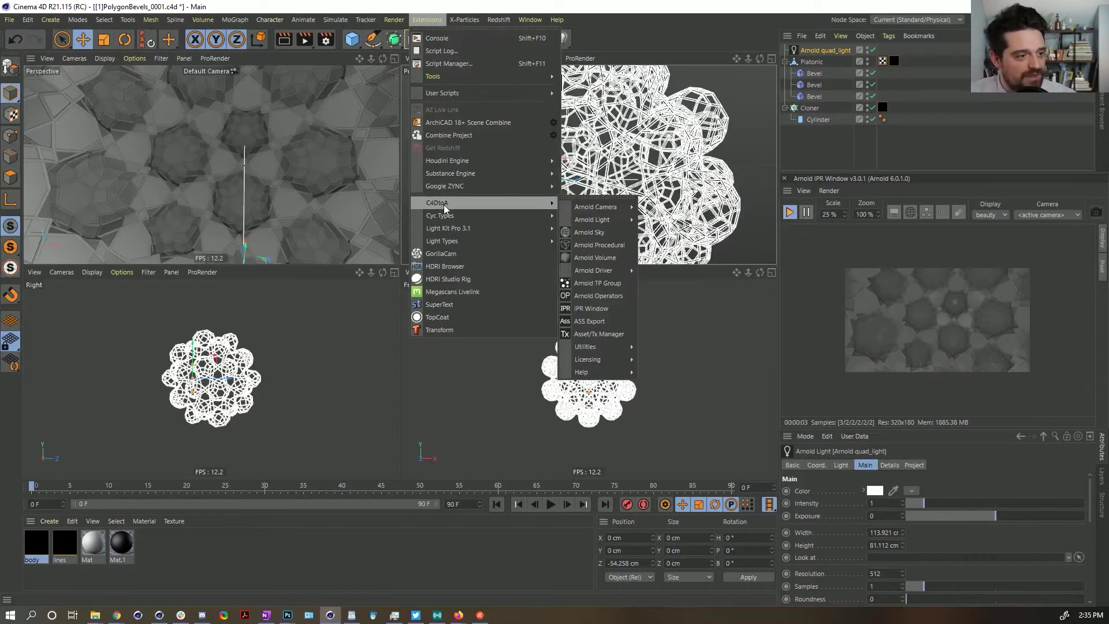
{"action": "mouse_move", "coordinate": [612, 207]}
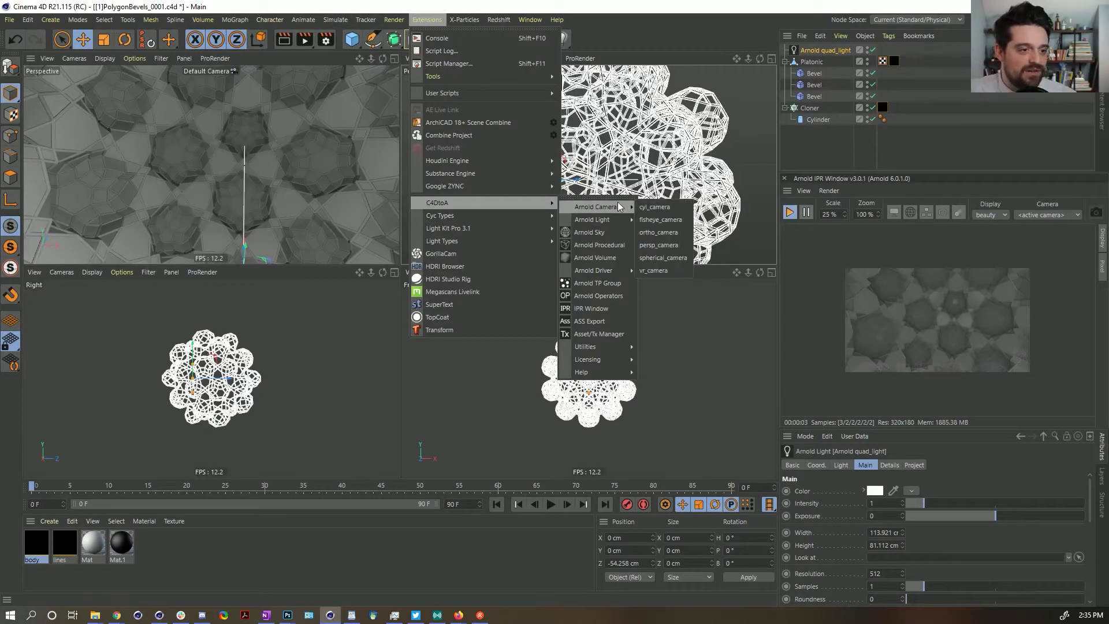
{"action": "left_click", "coordinate": [658, 245]}
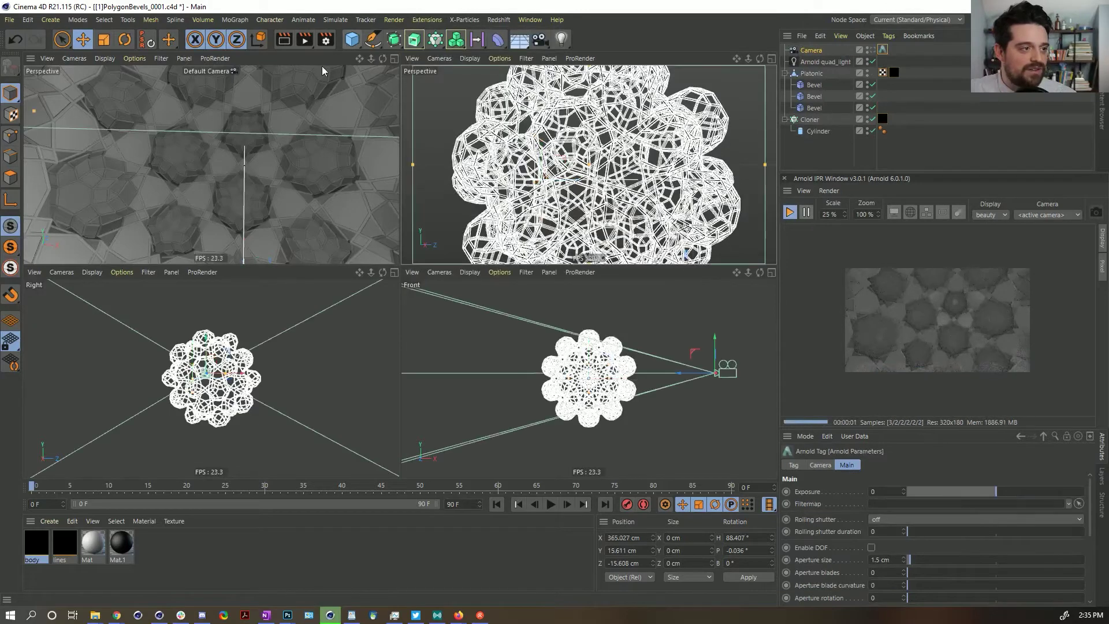
{"action": "left_click", "coordinate": [871, 50]}
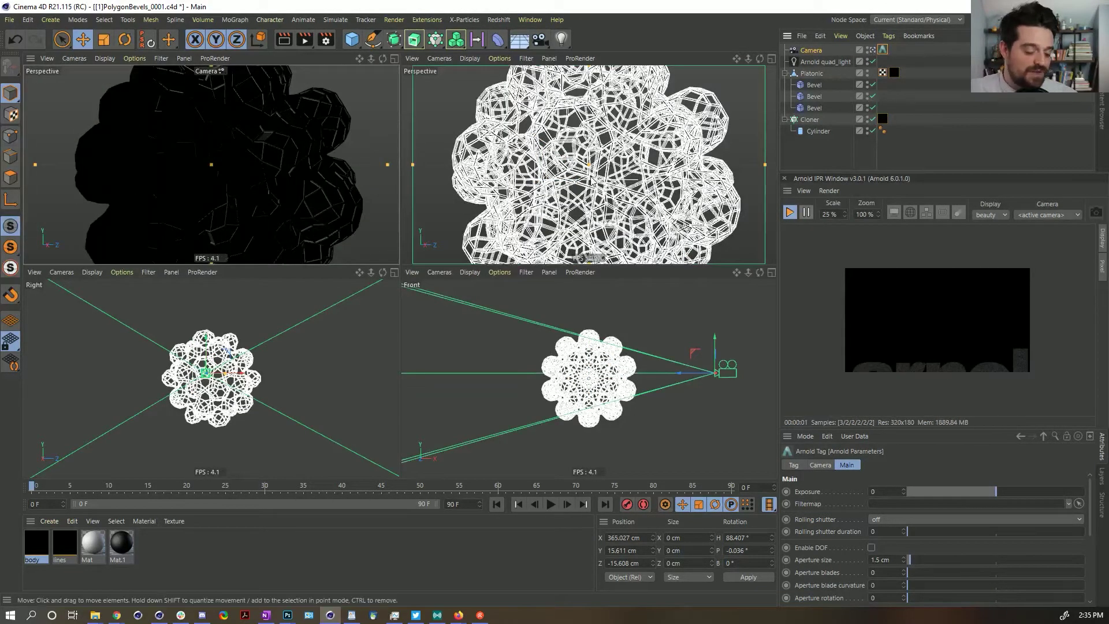
- Move the camera in close to the polyhedron's outer edge
{"action": "left_click", "coordinate": [549, 179]}
{"action": "scroll", "coordinate": [549, 180], "scroll_direction": "down", "scroll_amount": 5}
{"action": "scroll", "coordinate": [550, 180], "scroll_direction": "up", "scroll_amount": 2}
{"action": "left_click_drag", "start_coordinate": [549, 180], "coordinate": [648, 226], "text": "alt"}
- Make the Arnold quad_light a child of the Camera
{"action": "left_click", "coordinate": [826, 62]}
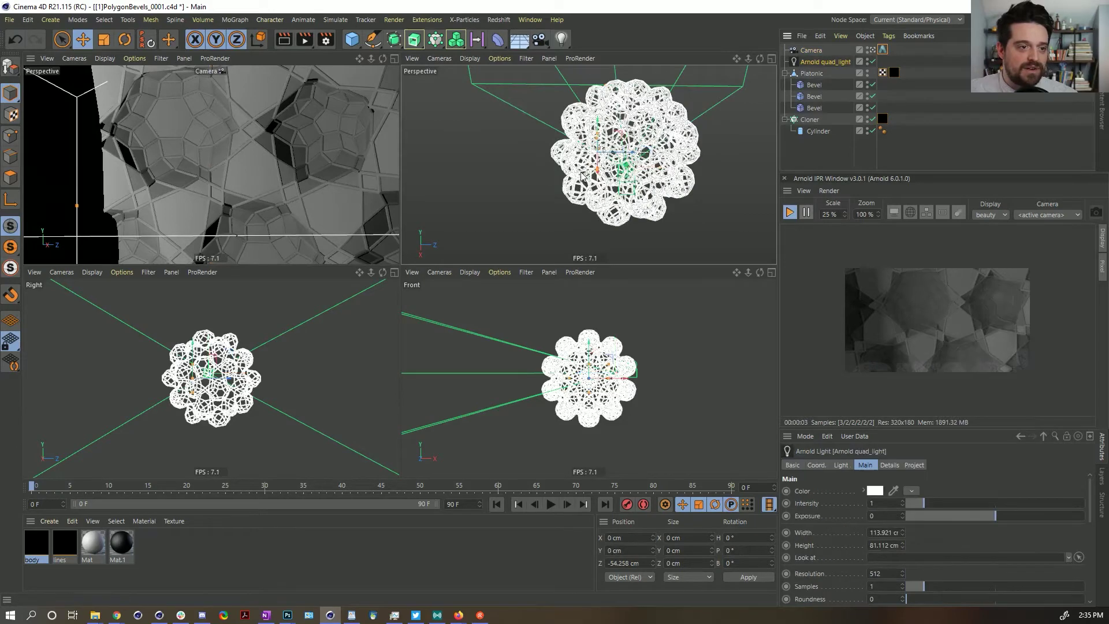
{"action": "scroll", "coordinate": [601, 156], "scroll_direction": "up", "scroll_amount": 3}
{"action": "scroll", "coordinate": [613, 170], "scroll_direction": "up", "scroll_amount": 4}
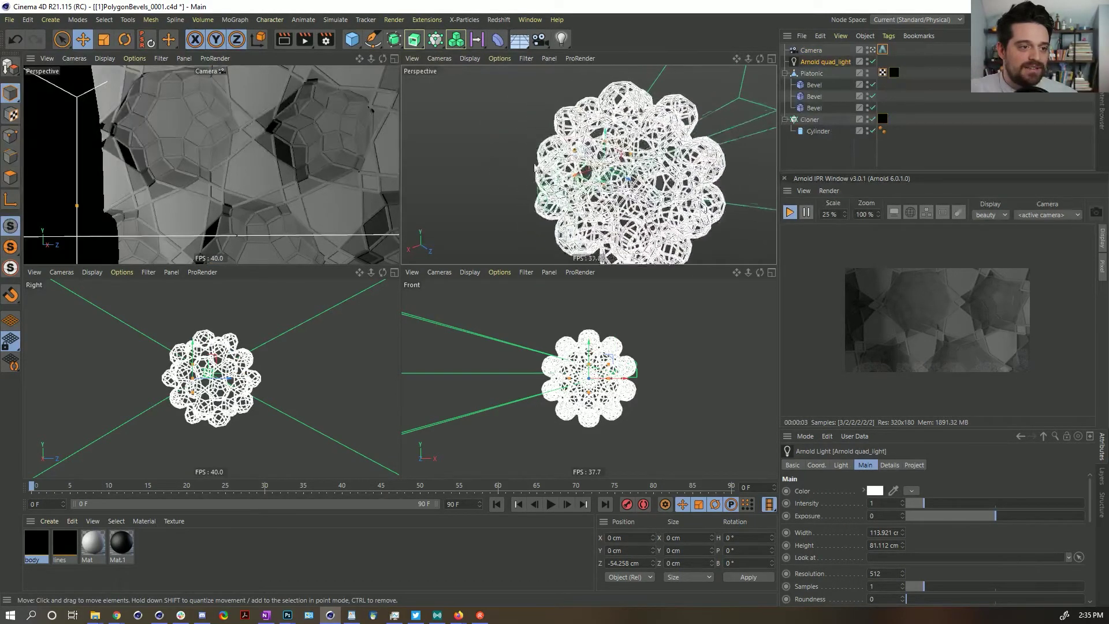
{"action": "middle_click_drag", "start_coordinate": [613, 170], "coordinate": [583, 179], "text": "alt"}
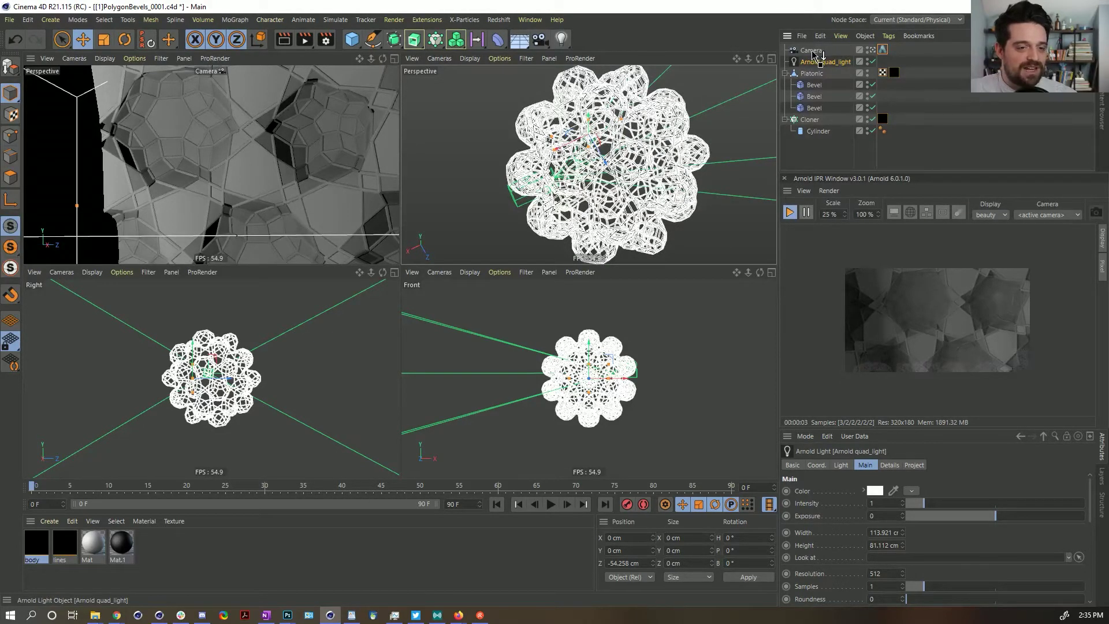
{"action": "left_click_drag", "start_coordinate": [814, 55], "coordinate": [814, 53]}
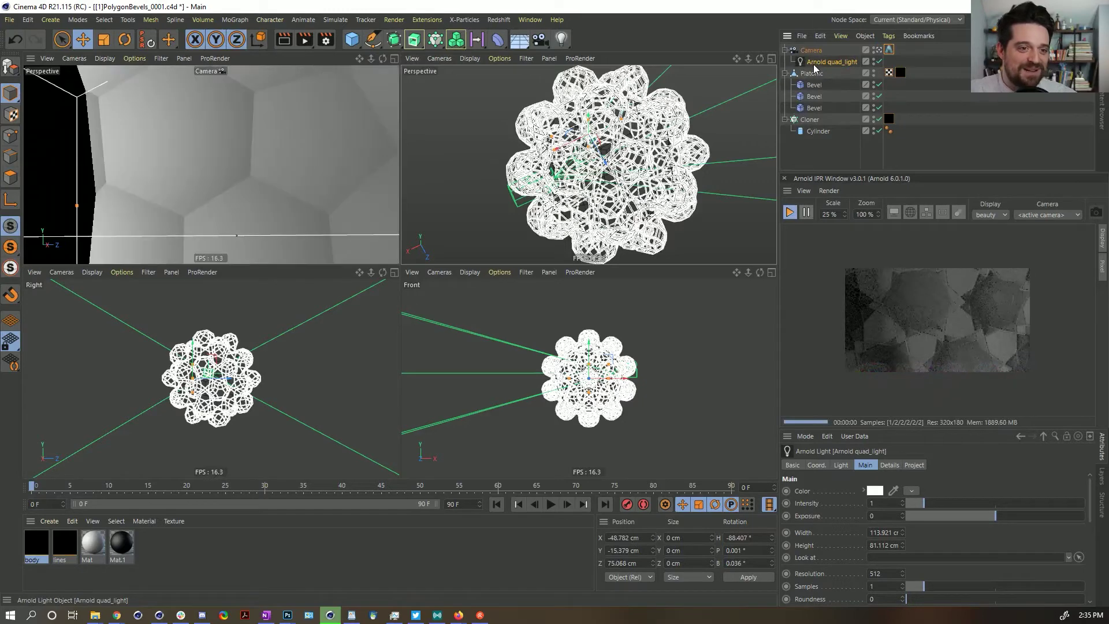
- Apply Reset PSR to the quad light so it sits at the camera's origin
{"action": "key", "text": "shift+c"}
{"action": "type", "text": "reset"}
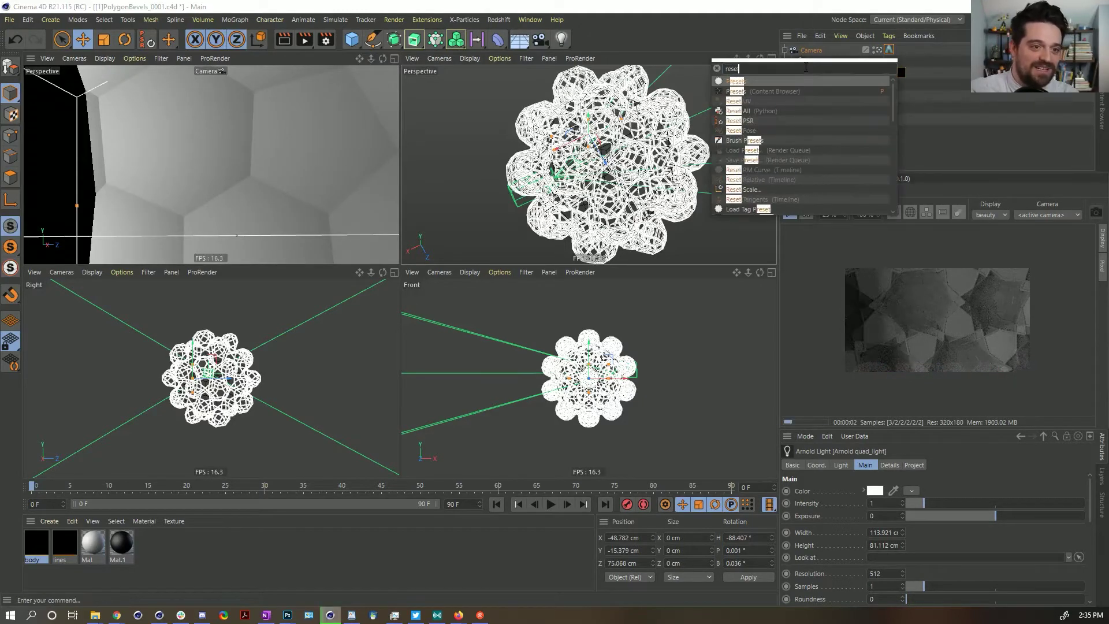
{"action": "type", "text": " psr"}
{"action": "key", "text": "Return"}
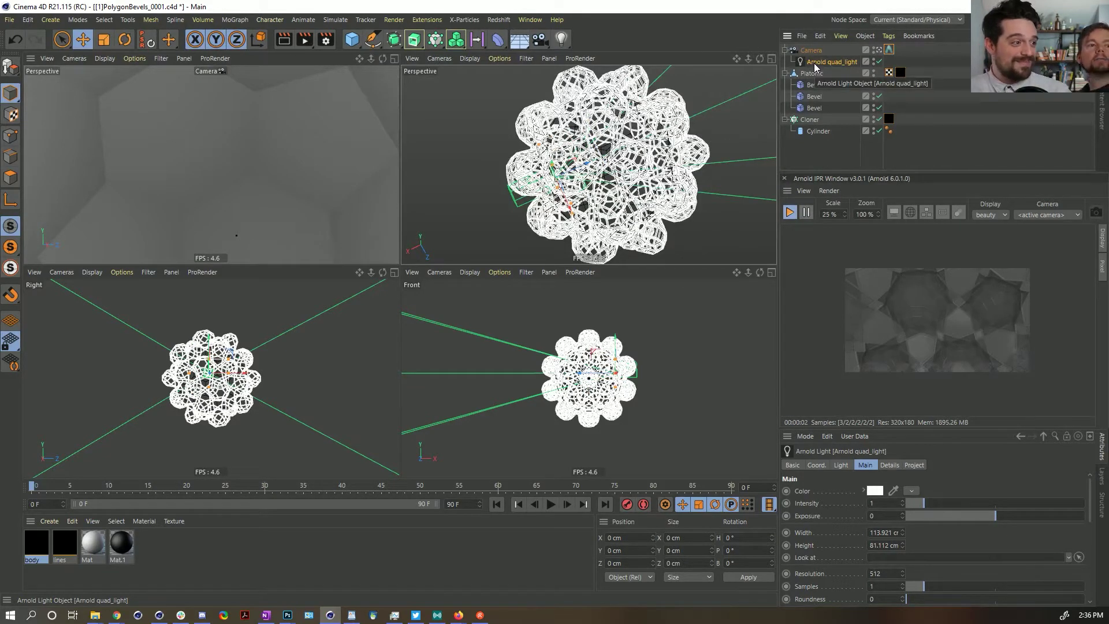
{"action": "left_click", "coordinate": [144, 44]}
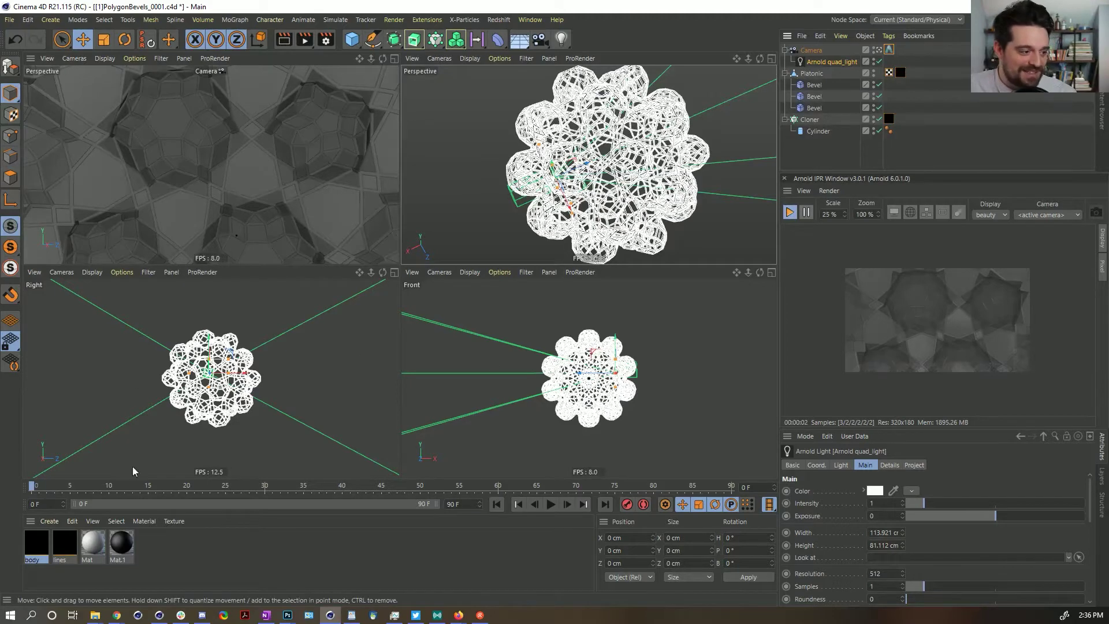
- Move the timeline to frame 33 and open the body material's standard_surface shader in an enlarged network editor
{"action": "left_click_drag", "start_coordinate": [73, 486], "coordinate": [287, 488]}
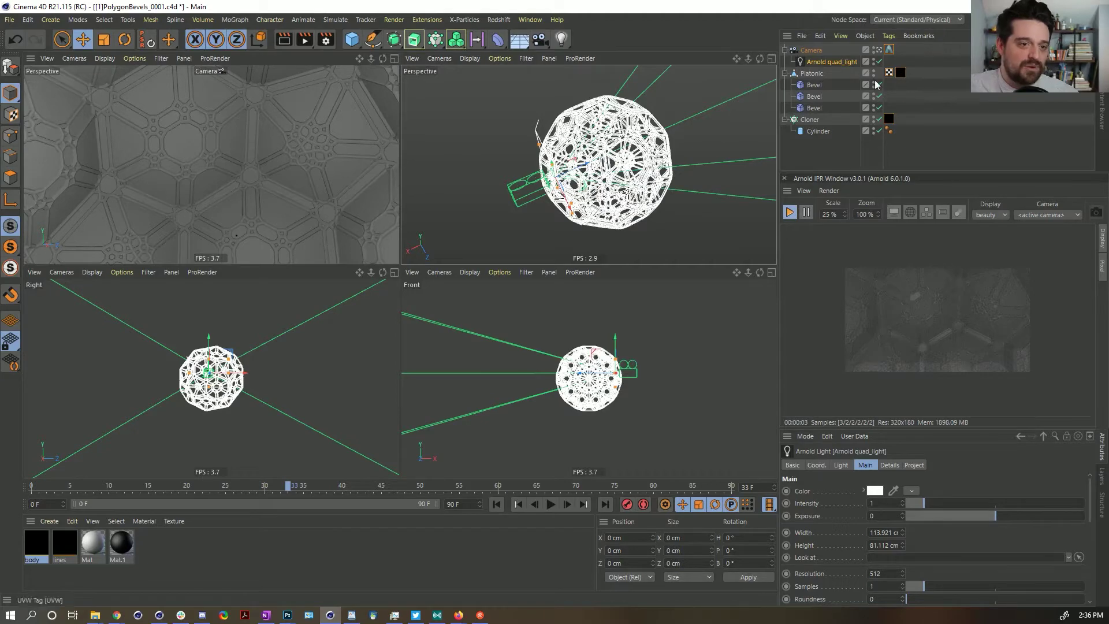
{"action": "left_click", "coordinate": [901, 72]}
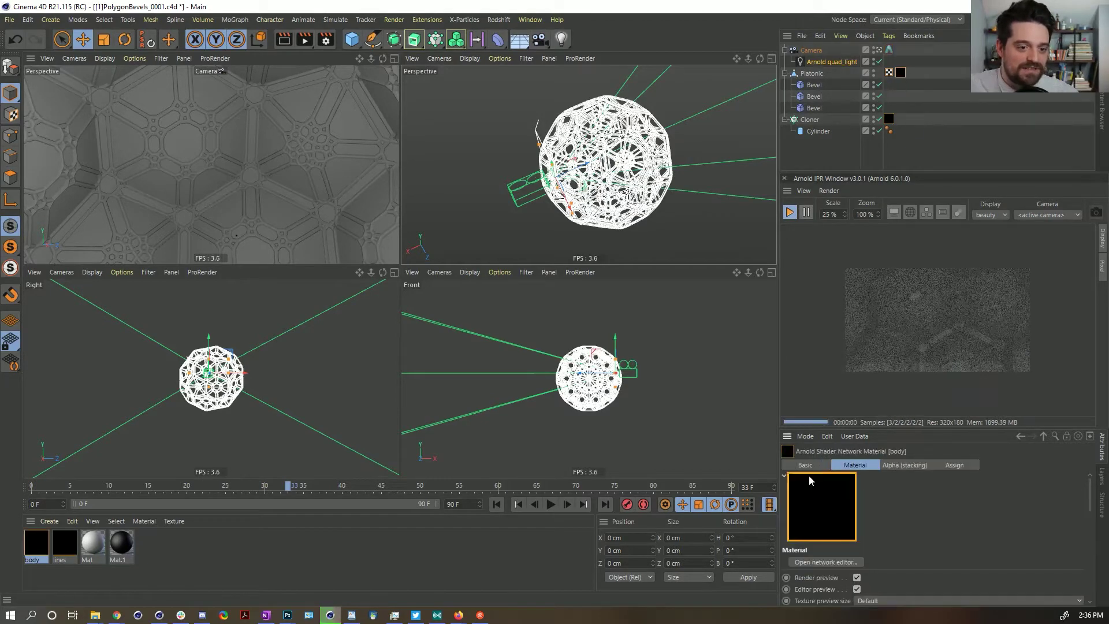
{"action": "left_click", "coordinate": [827, 562]}
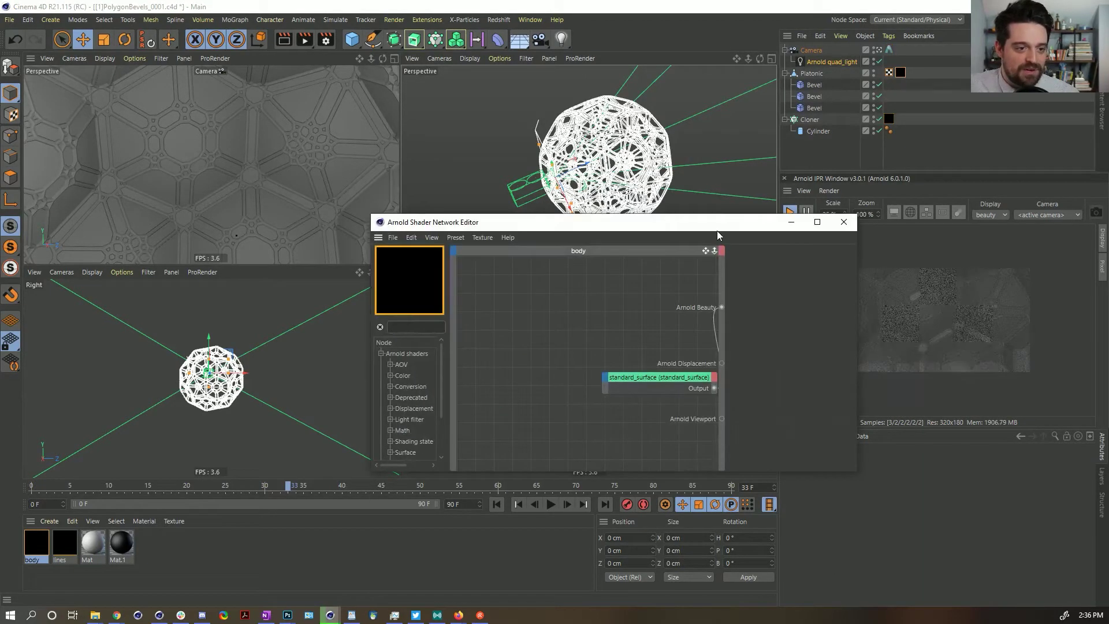
{"action": "left_click_drag", "start_coordinate": [720, 224], "coordinate": [394, 136]}
{"action": "left_click_drag", "start_coordinate": [536, 388], "coordinate": [565, 506]}
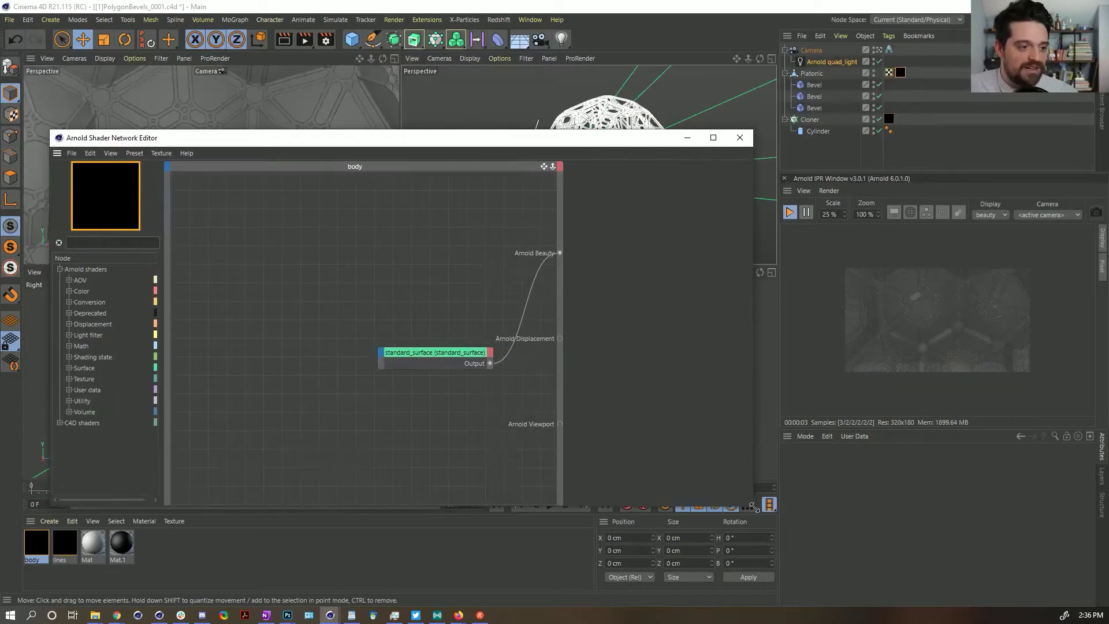
{"action": "left_click", "coordinate": [457, 358]}
{"action": "left_click_drag", "start_coordinate": [456, 359], "coordinate": [348, 301]}
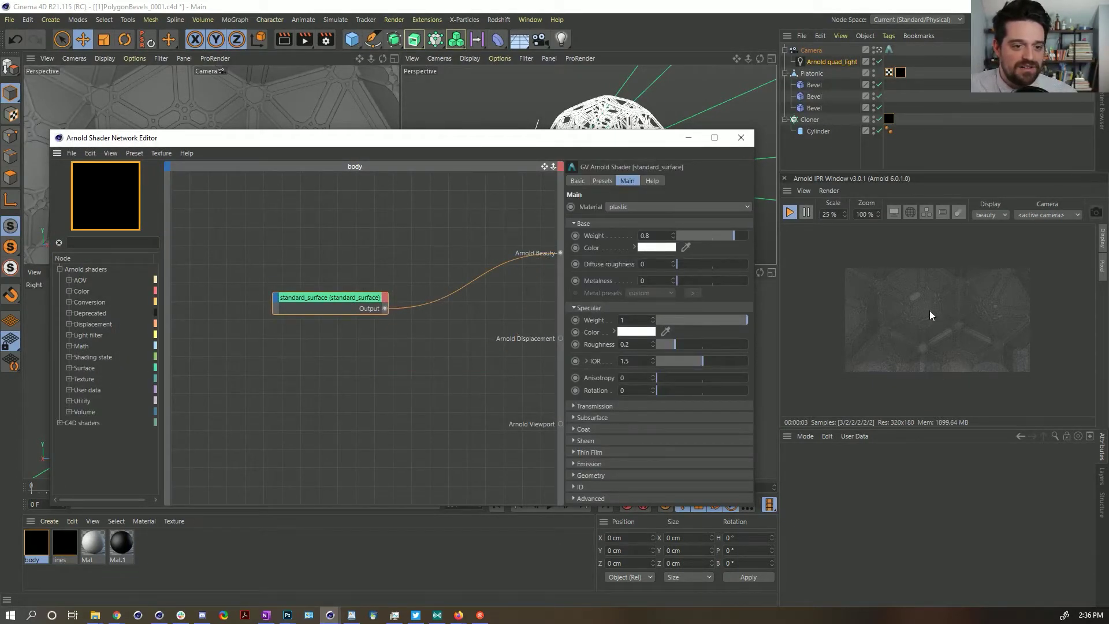
- Set the body shader's base color to a blue with hue 215° and its transmission weight to 0.76
{"action": "left_click", "coordinate": [658, 249]}
{"action": "left_click", "coordinate": [697, 248]}
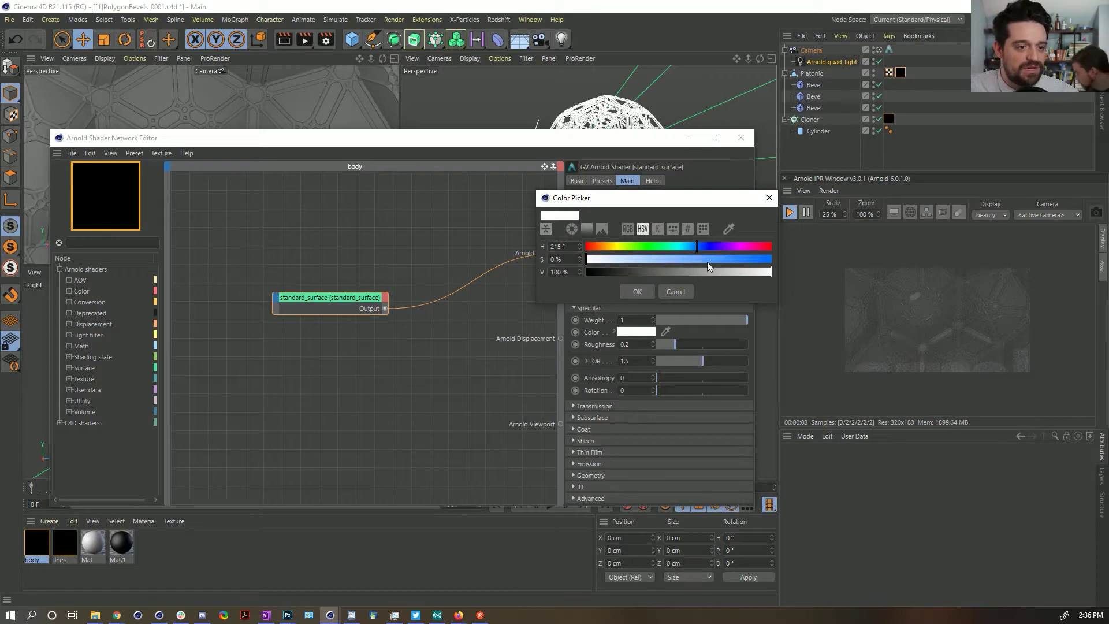
{"action": "left_click", "coordinate": [708, 260]}
{"action": "left_click", "coordinate": [637, 292]}
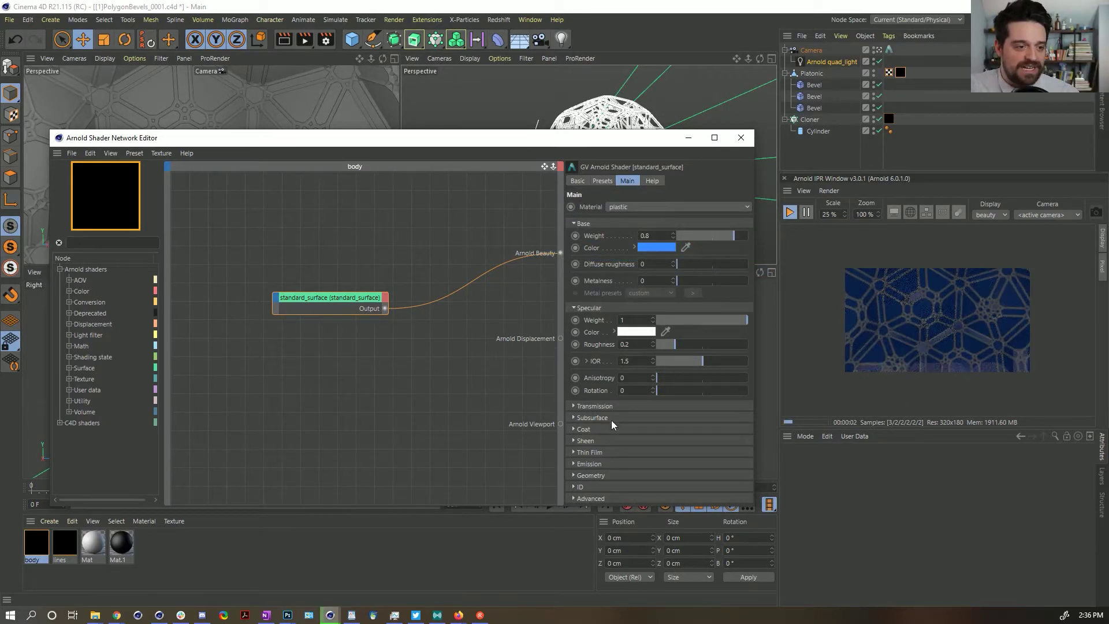
{"action": "left_click", "coordinate": [591, 406]}
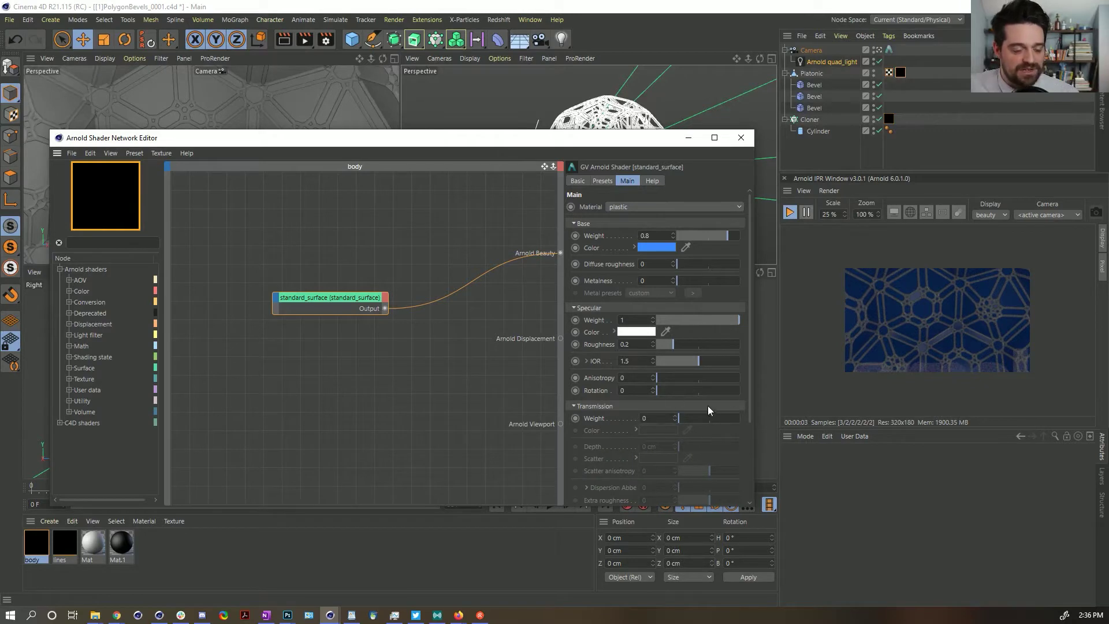
{"action": "left_click_drag", "start_coordinate": [704, 422], "coordinate": [726, 425]}
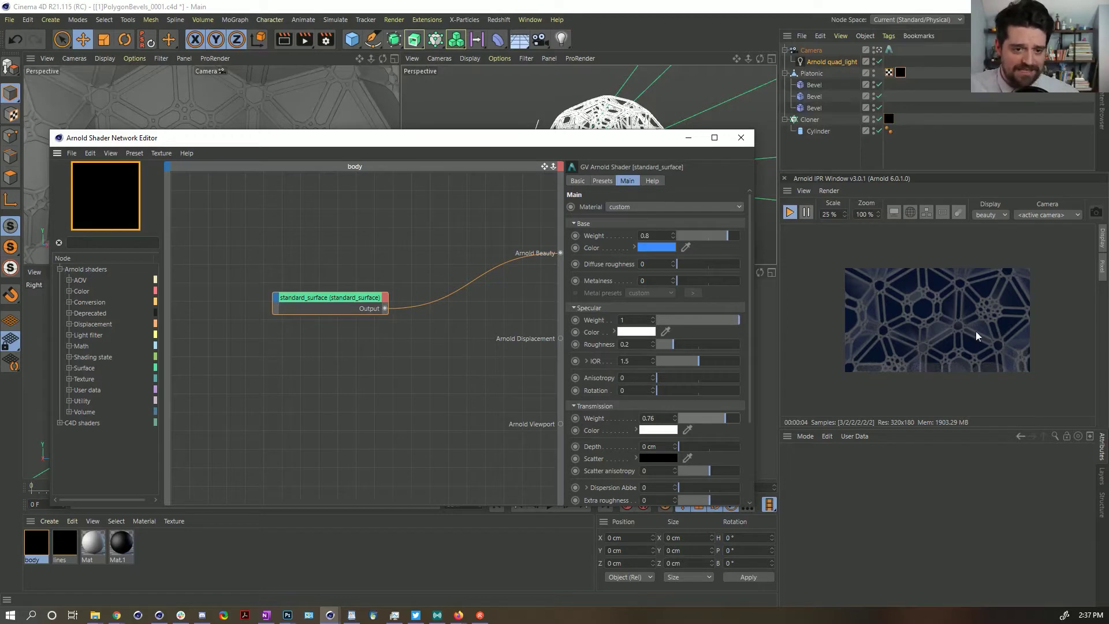
- Set the base color of the lines material's standard_surface shader to a pale yellow
{"action": "left_click", "coordinate": [64, 544]}
{"action": "left_click", "coordinate": [373, 295]}
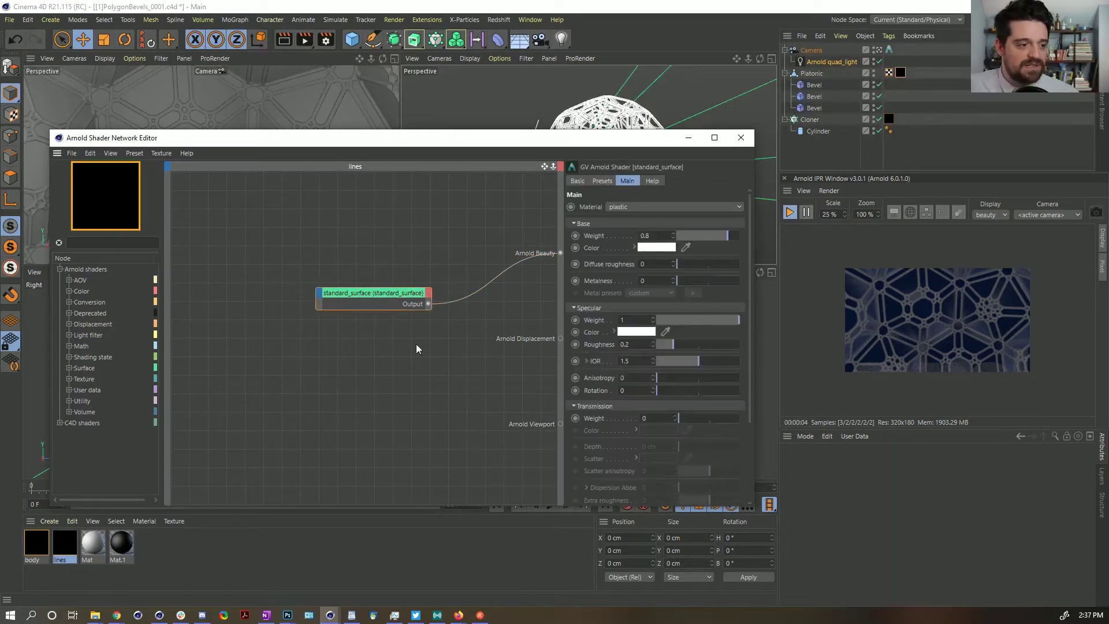
{"action": "left_click", "coordinate": [659, 248]}
{"action": "left_click_drag", "start_coordinate": [708, 249], "coordinate": [657, 250]}
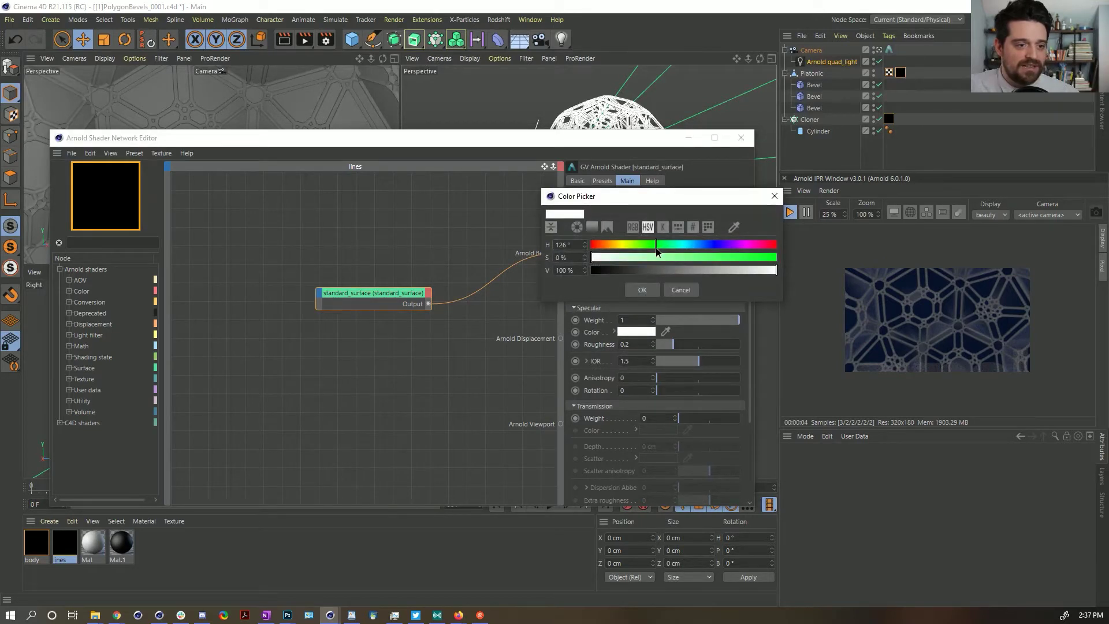
{"action": "left_click", "coordinate": [702, 258]}
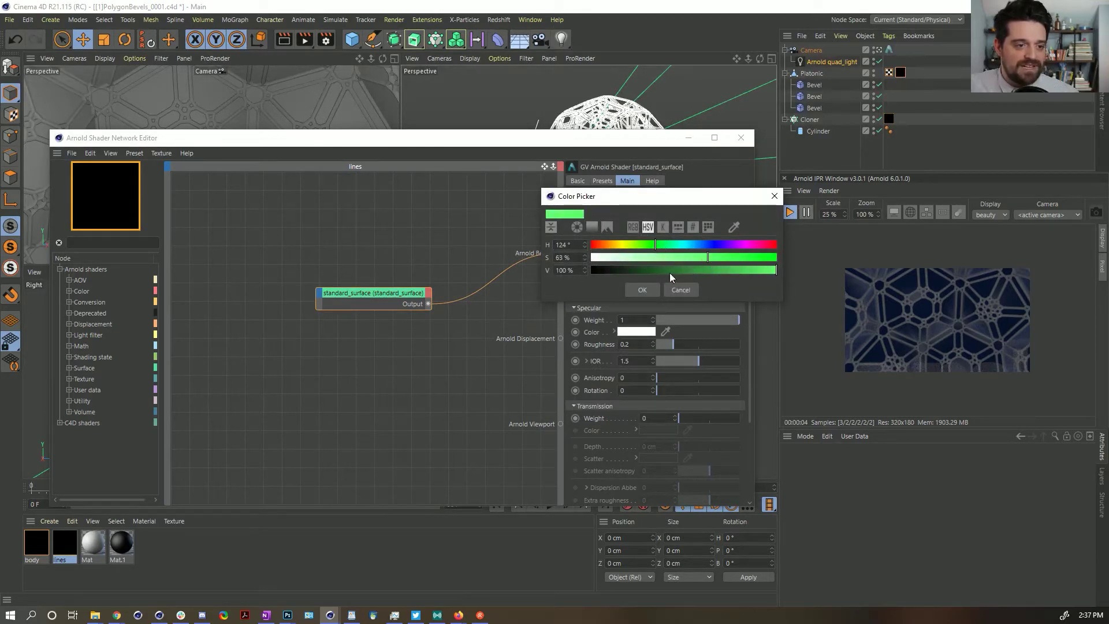
{"action": "left_click", "coordinate": [642, 290]}
{"action": "left_click", "coordinate": [666, 253]}
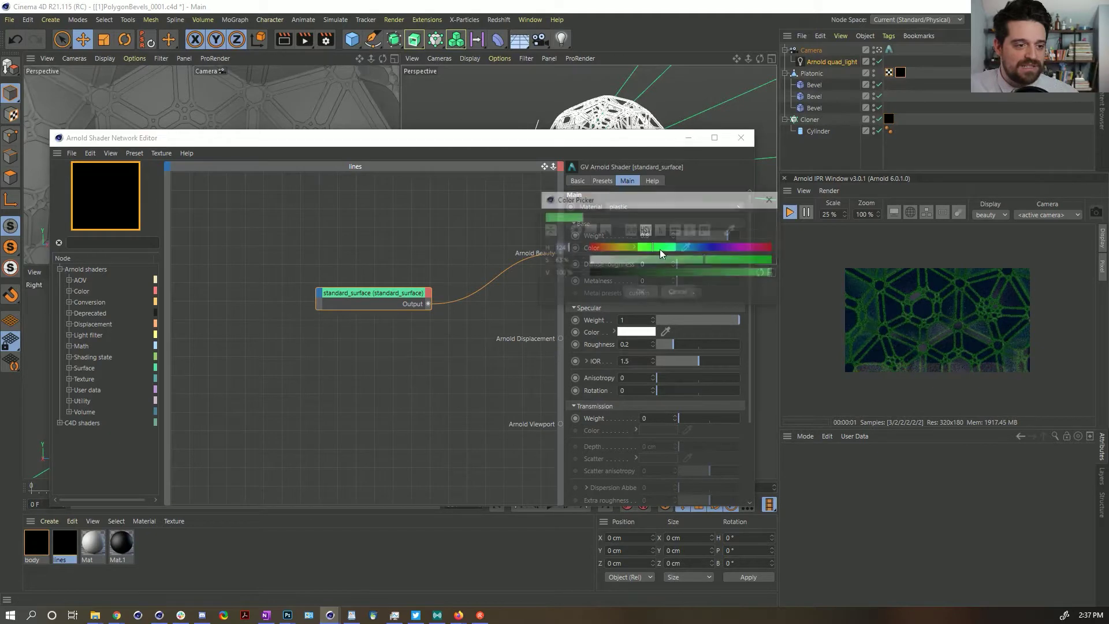
{"action": "left_click", "coordinate": [618, 248]}
{"action": "left_click", "coordinate": [639, 293]}
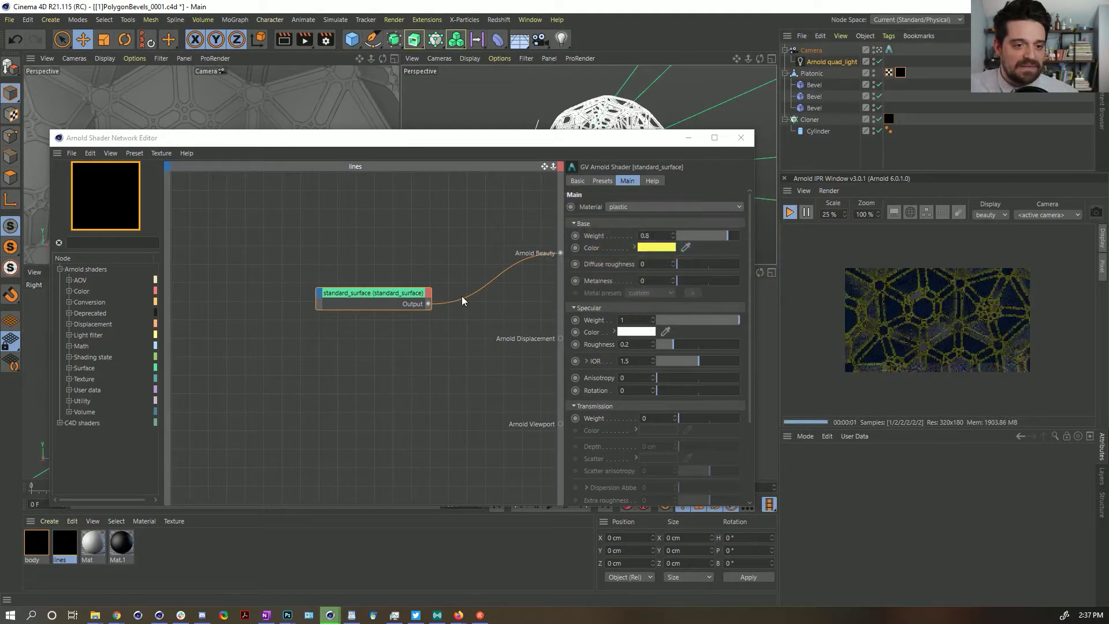
{"action": "left_click", "coordinate": [669, 248]}
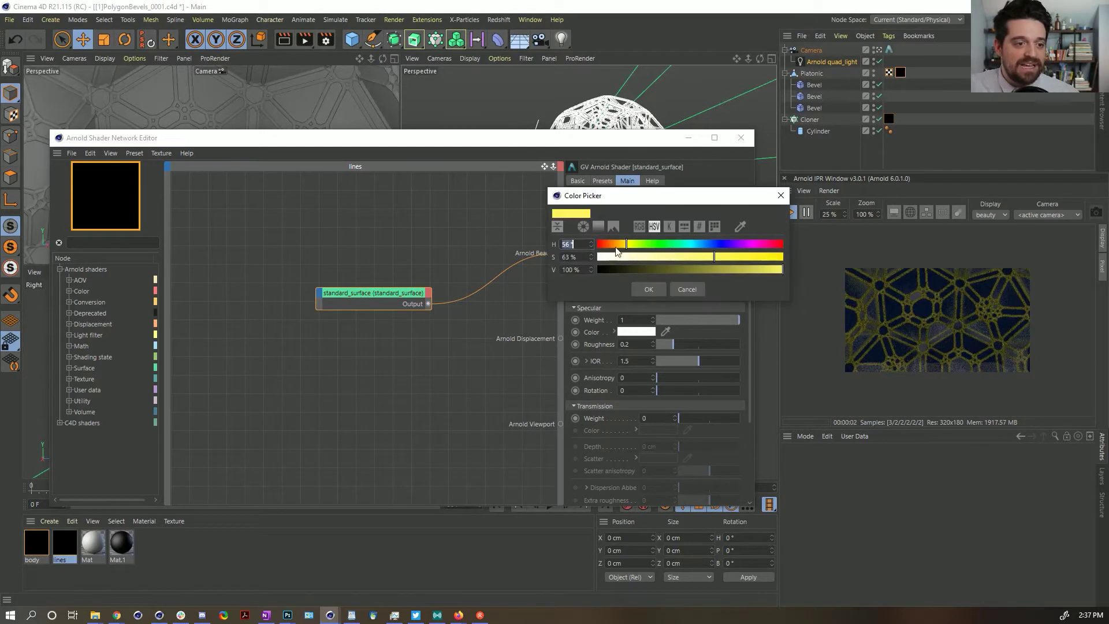
{"action": "left_click", "coordinate": [650, 289]}
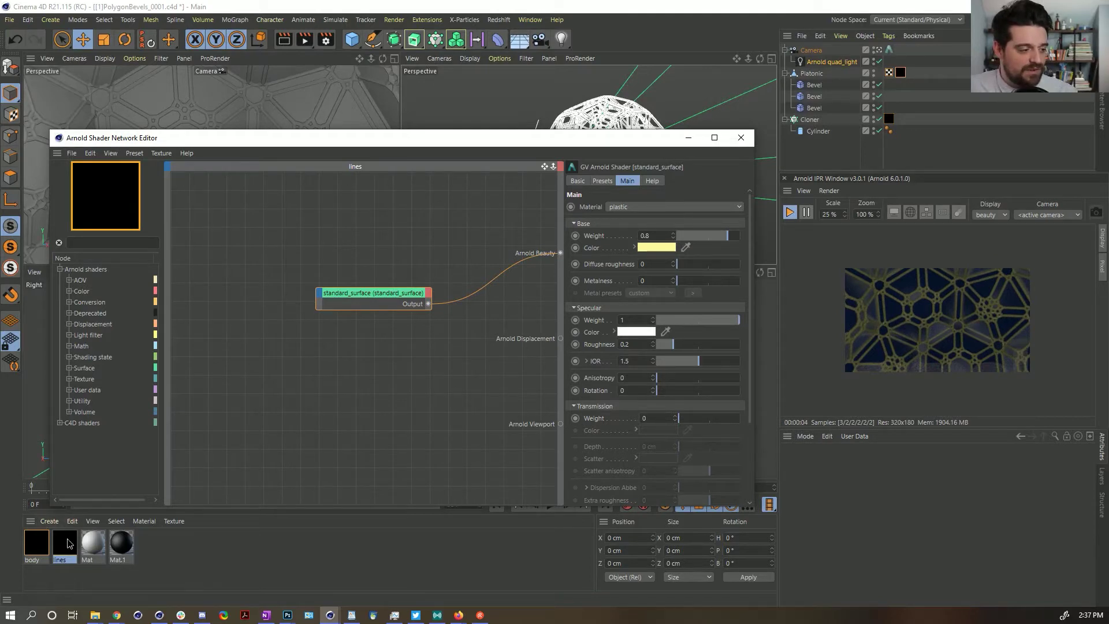
- Set the body shader's transmission weight to 0 and close the shader network editor
{"action": "left_click", "coordinate": [35, 548]}
{"action": "left_click", "coordinate": [313, 285]}
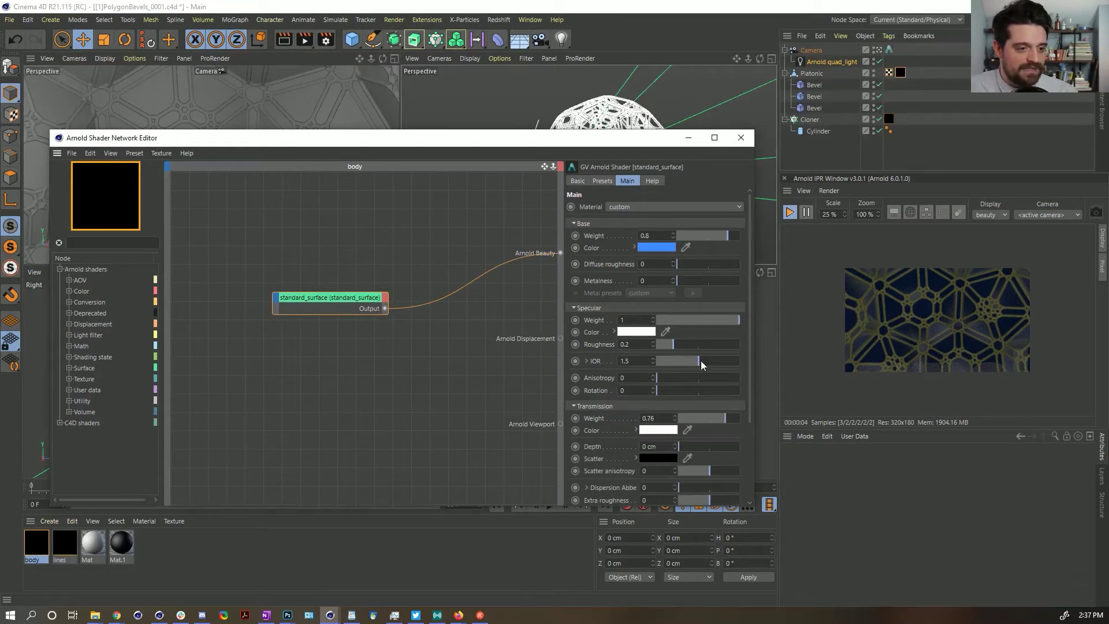
{"action": "left_click_drag", "start_coordinate": [709, 421], "coordinate": [673, 420]}
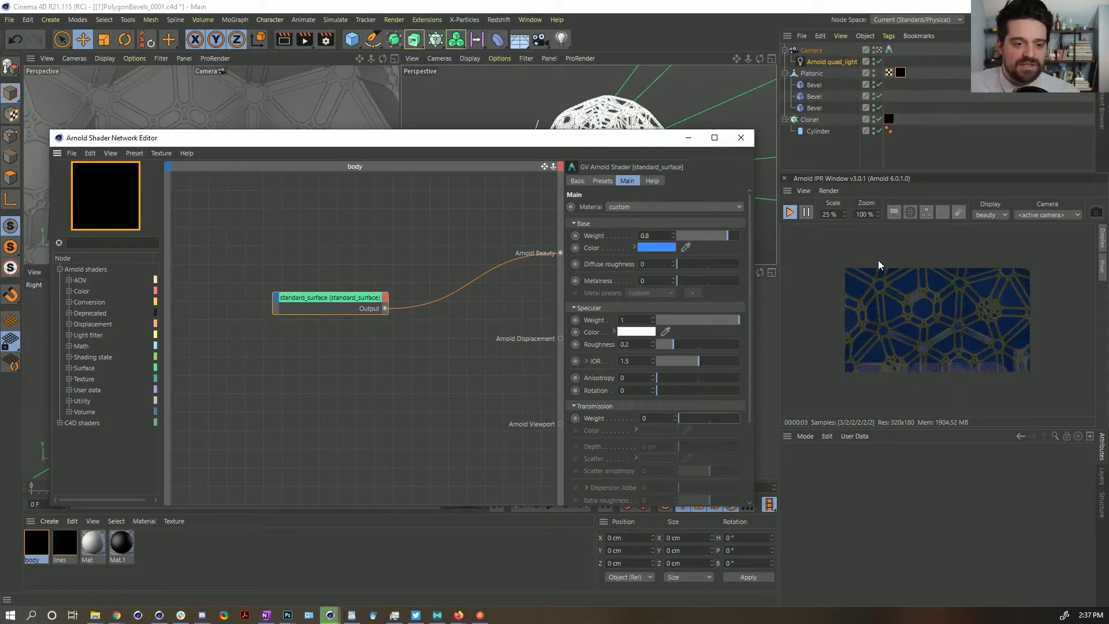
{"action": "left_click", "coordinate": [741, 138]}
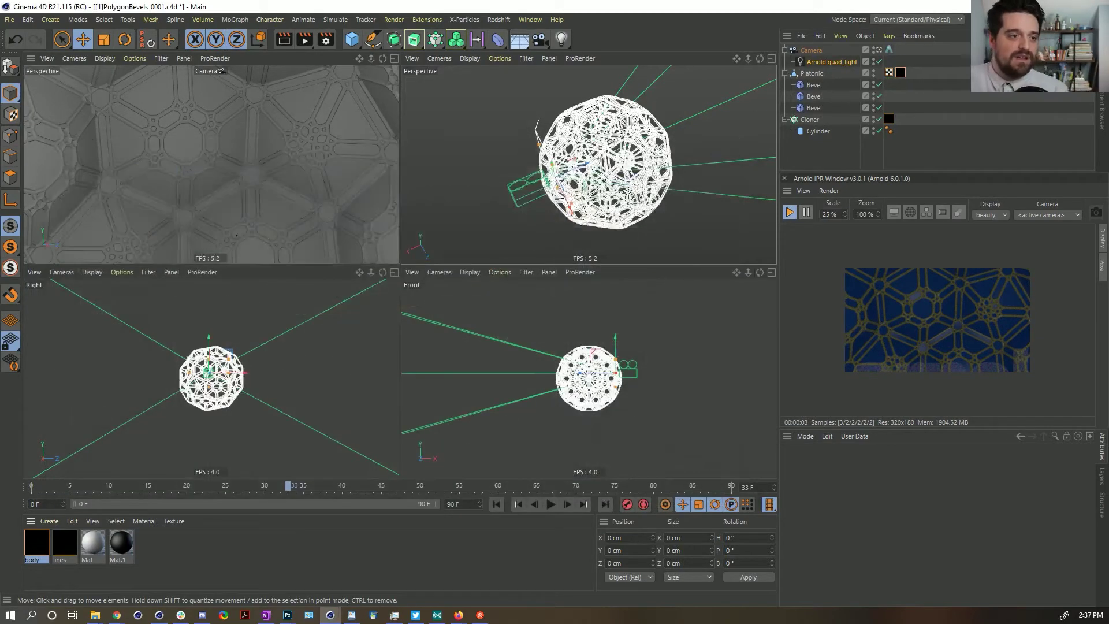
- Move the camera's quad light to about X -29.8, Z 35.6 cm and enlarge its height to about 45.3 cm
{"action": "scroll", "coordinate": [613, 166], "scroll_direction": "up", "scroll_amount": 5}
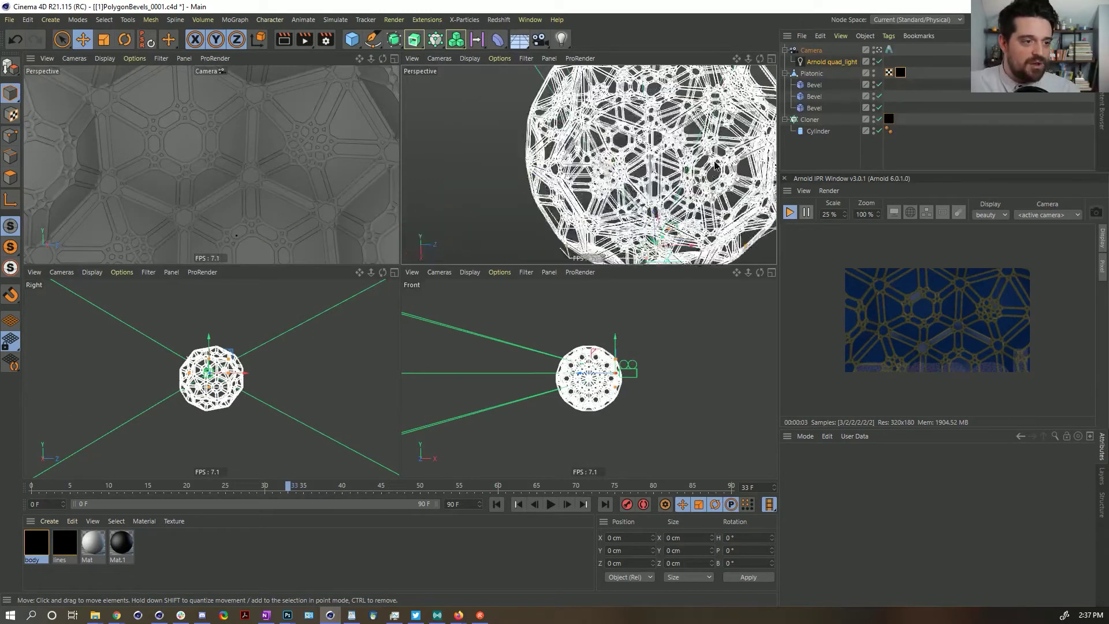
{"action": "left_click_drag", "start_coordinate": [579, 153], "coordinate": [655, 207], "text": "alt"}
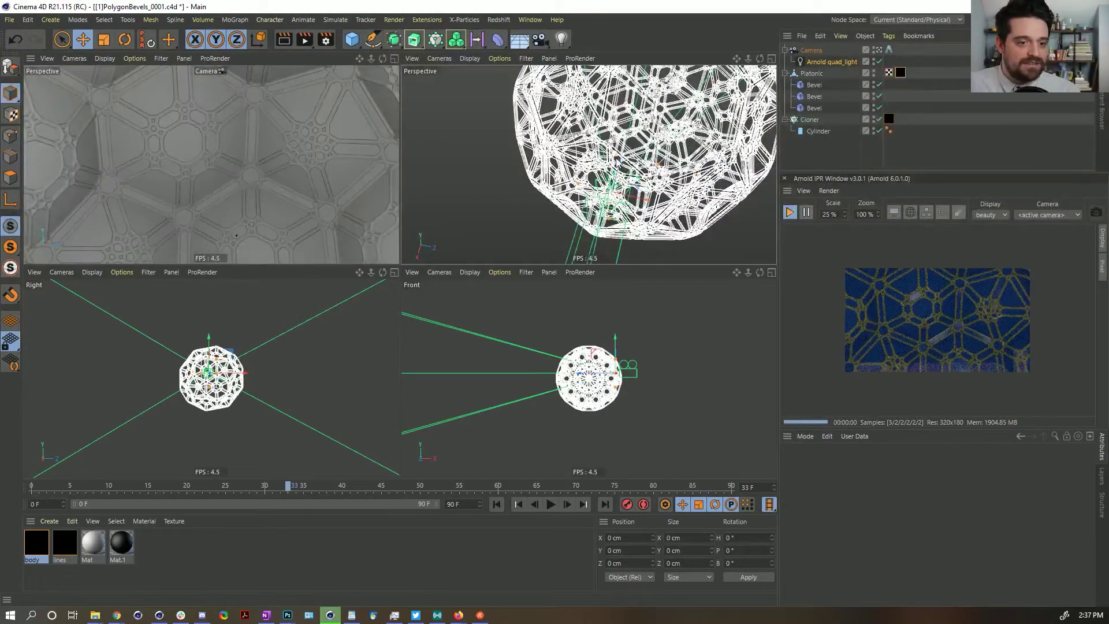
{"action": "left_click_drag", "start_coordinate": [617, 161], "coordinate": [640, 202]}
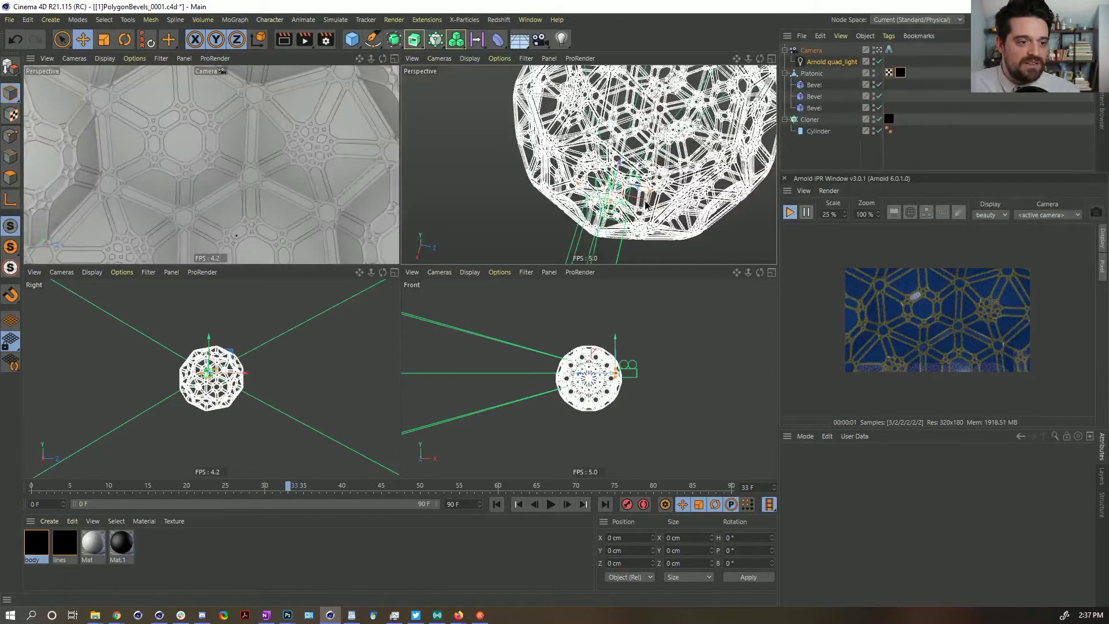
{"action": "left_click", "coordinate": [801, 62]}
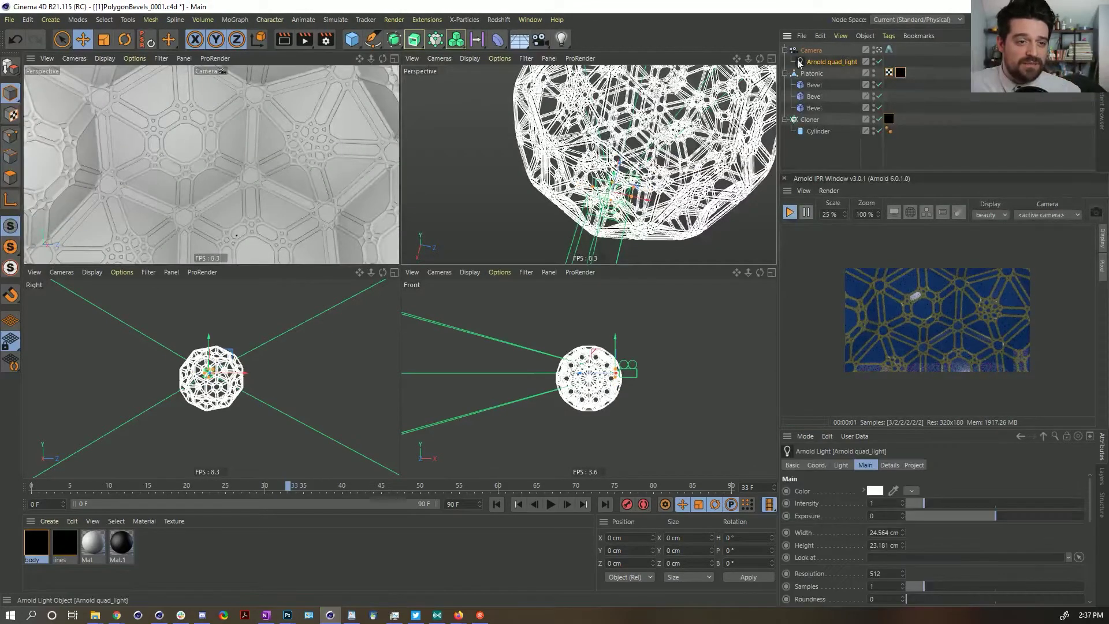
{"action": "scroll", "coordinate": [840, 555], "scroll_direction": "down", "scroll_amount": 3}
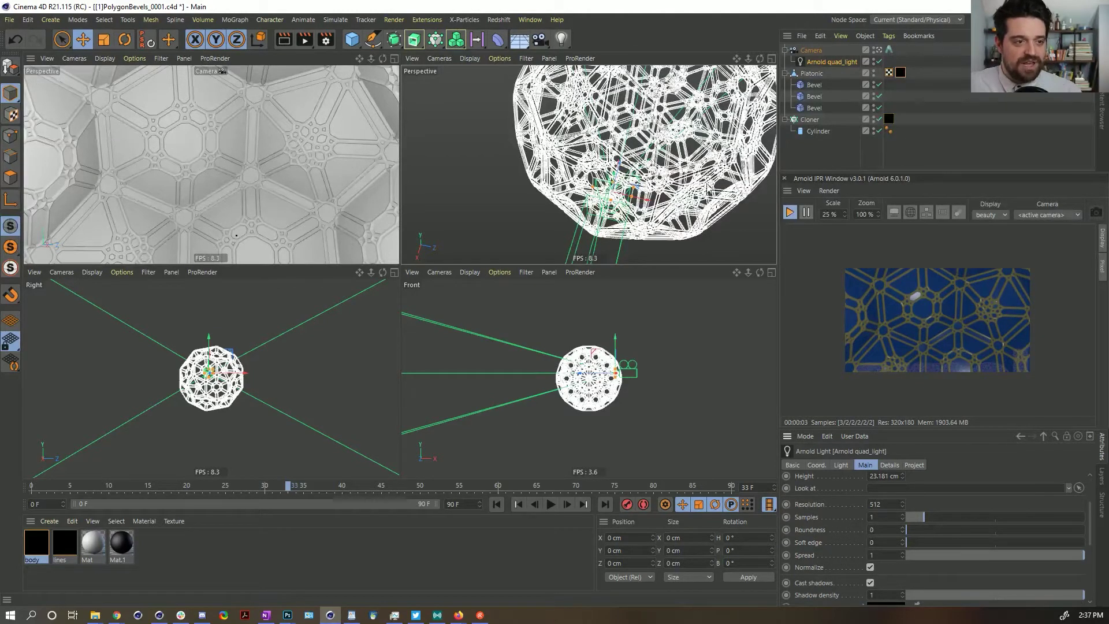
{"action": "left_click_drag", "start_coordinate": [682, 157], "coordinate": [533, 136], "text": "alt"}
{"action": "right_click_drag", "start_coordinate": [534, 136], "coordinate": [582, 347], "text": "alt"}
{"action": "left_click_drag", "start_coordinate": [583, 347], "coordinate": [556, 267], "text": "alt"}
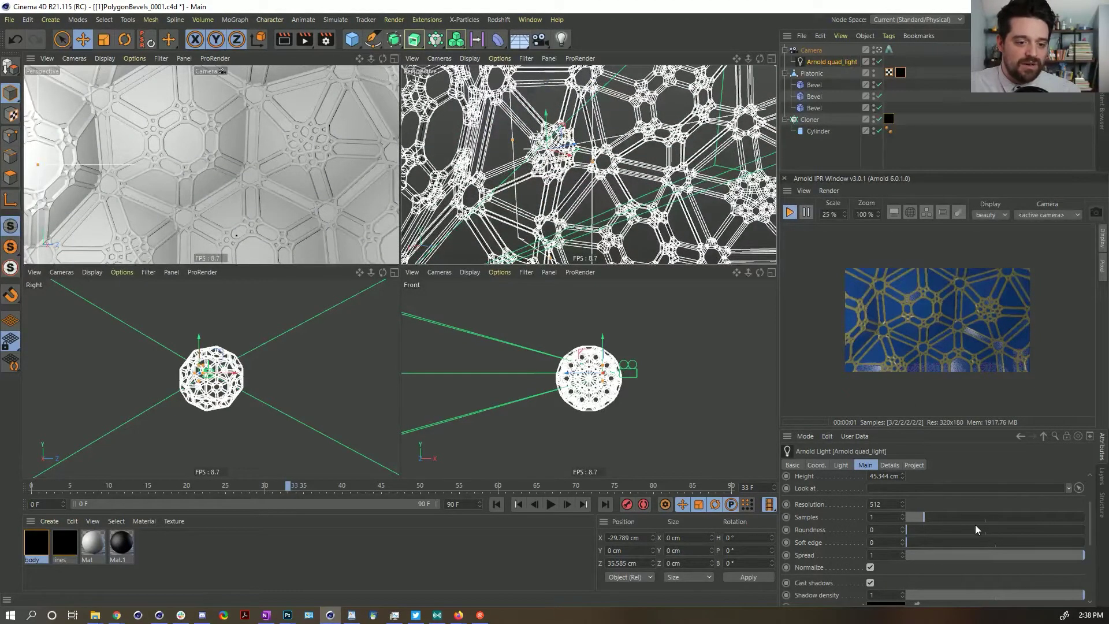
- Lower the quad light's exposure to -1.27 and enlarge the IPR preview to 125%
{"action": "scroll", "coordinate": [1089, 541], "scroll_direction": "up", "scroll_amount": 2}
{"action": "left_click_drag", "start_coordinate": [986, 521], "coordinate": [969, 520]}
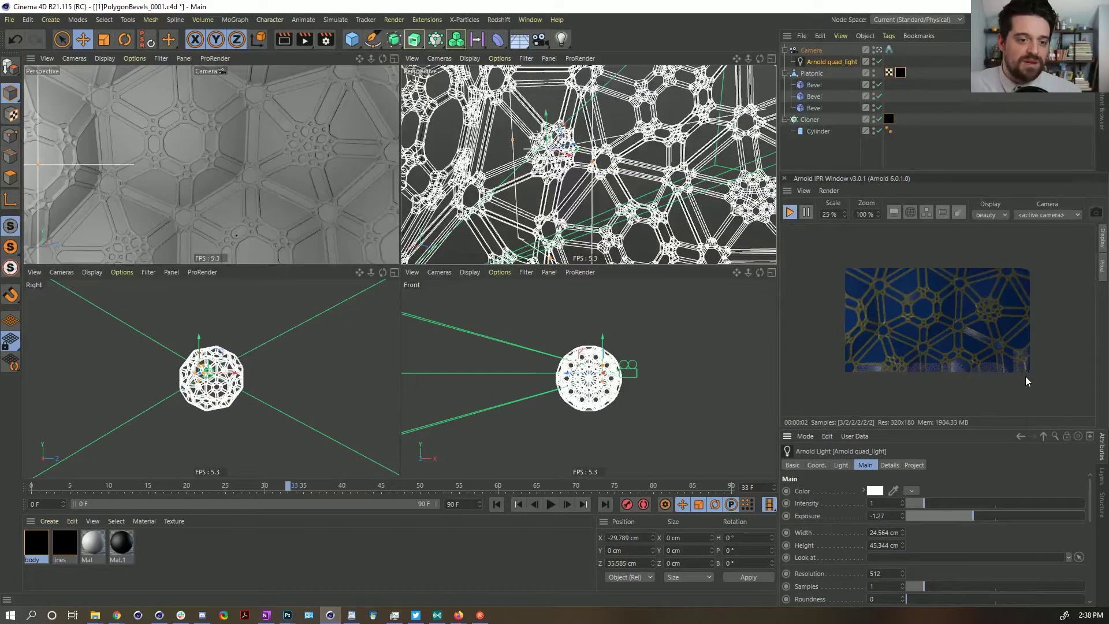
{"action": "scroll", "coordinate": [948, 344], "scroll_direction": "up", "scroll_amount": 1}
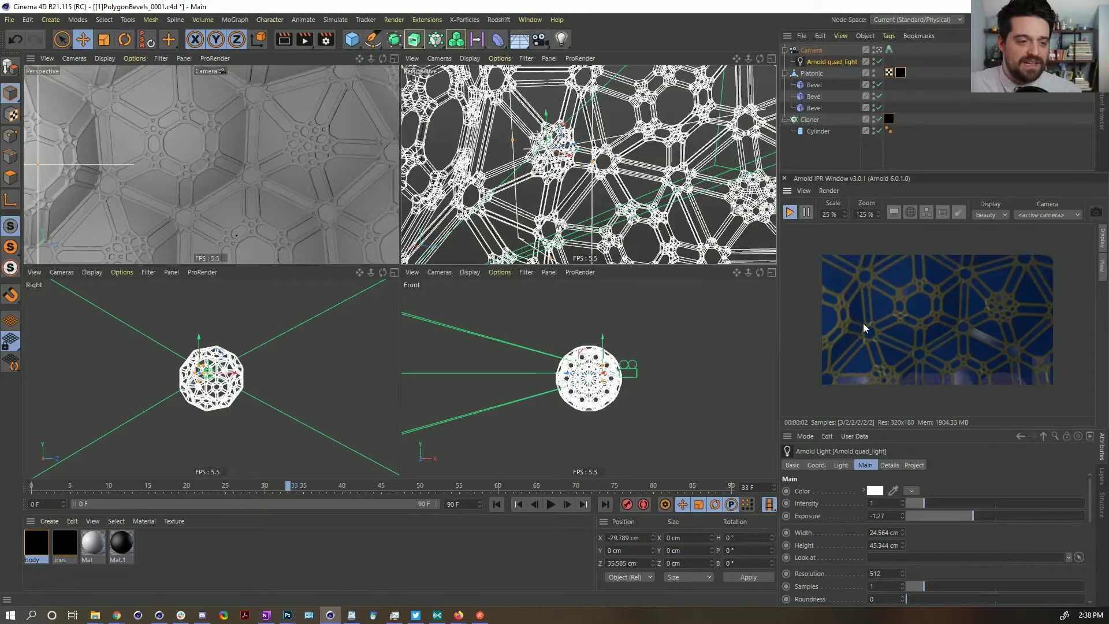
- Go to frame 24 and duplicate the quad light to the root of the hierarchy, above the Camera
{"action": "left_click", "coordinate": [219, 489]}
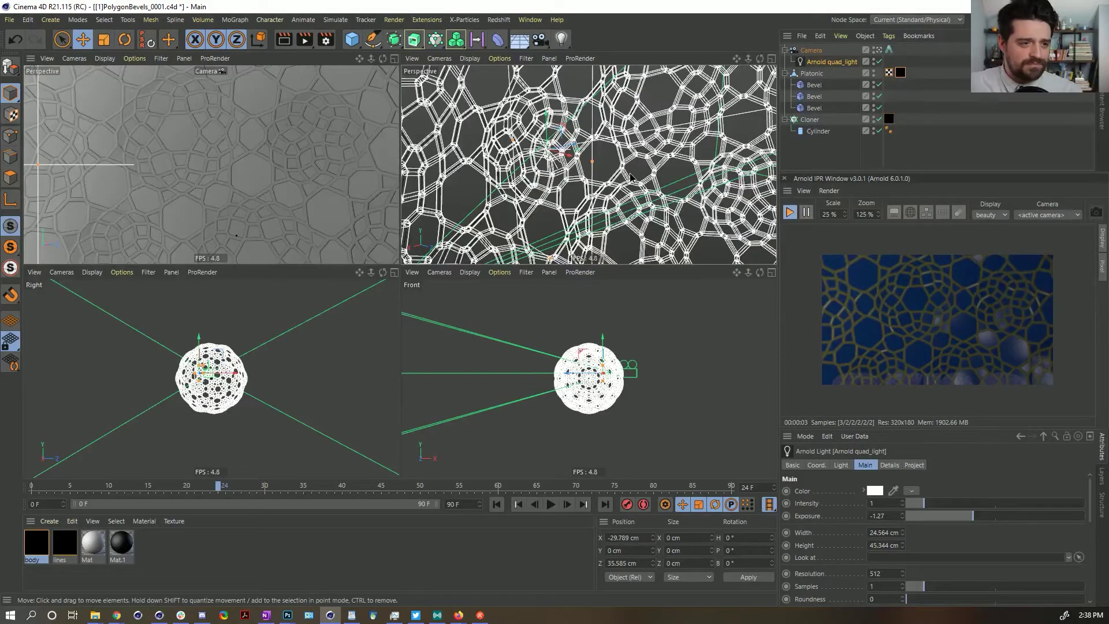
{"action": "scroll", "coordinate": [553, 172], "scroll_direction": "down", "scroll_amount": 10}
{"action": "scroll", "coordinate": [553, 172], "scroll_direction": "up", "scroll_amount": 10}
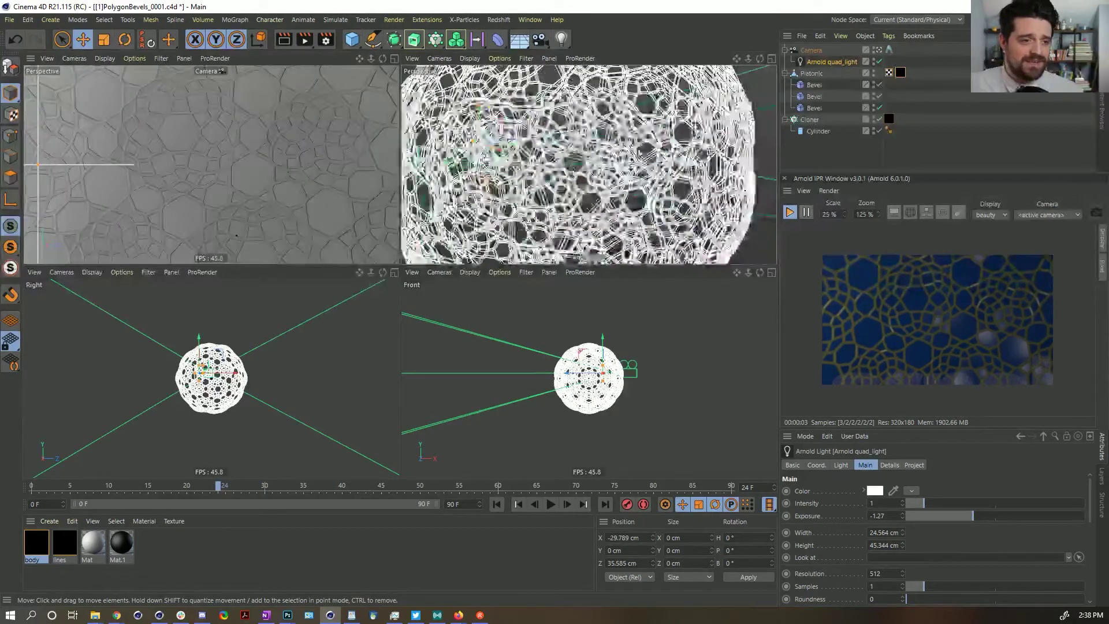
{"action": "scroll", "coordinate": [650, 132], "scroll_direction": "up", "scroll_amount": 2}
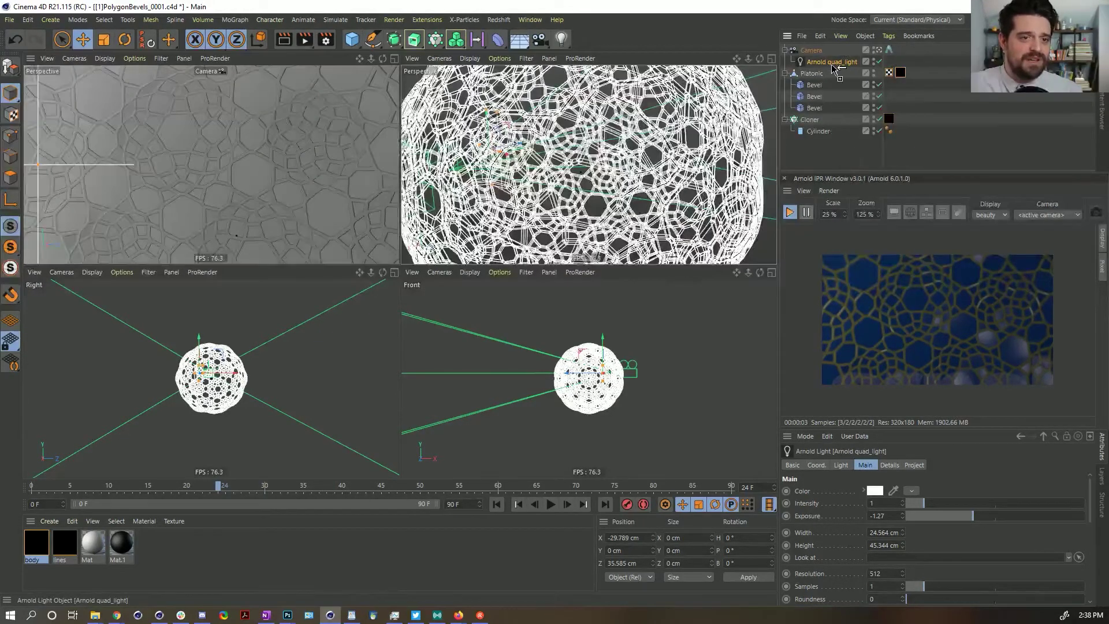
{"action": "left_click_drag", "start_coordinate": [818, 44], "coordinate": [819, 49], "text": "ctrl"}
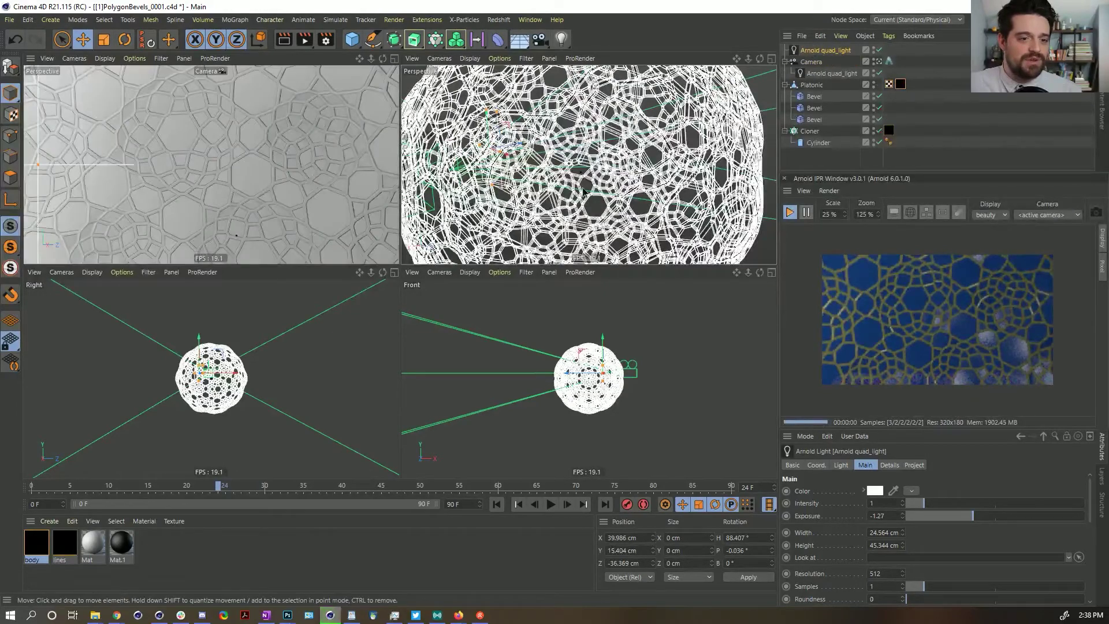
{"action": "scroll", "coordinate": [583, 193], "scroll_direction": "down", "scroll_amount": 10}
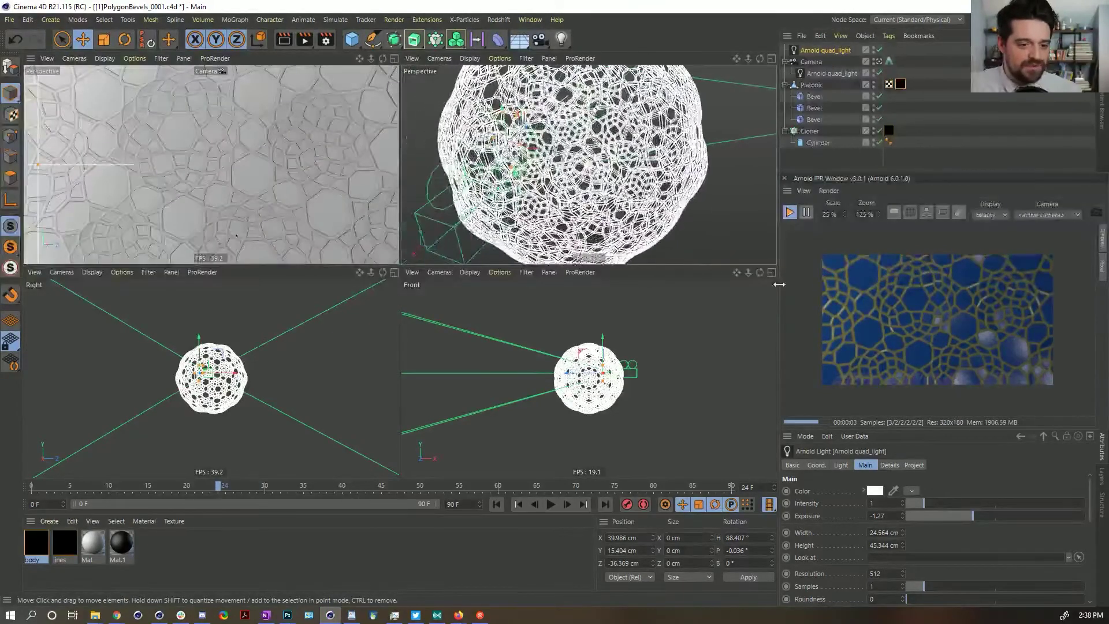
- Set the duplicated quad light's exposure to -2.37 and move it across the sphere to about X 42.2, Z 43.1 cm
{"action": "left_click_drag", "start_coordinate": [973, 516], "coordinate": [953, 516]}
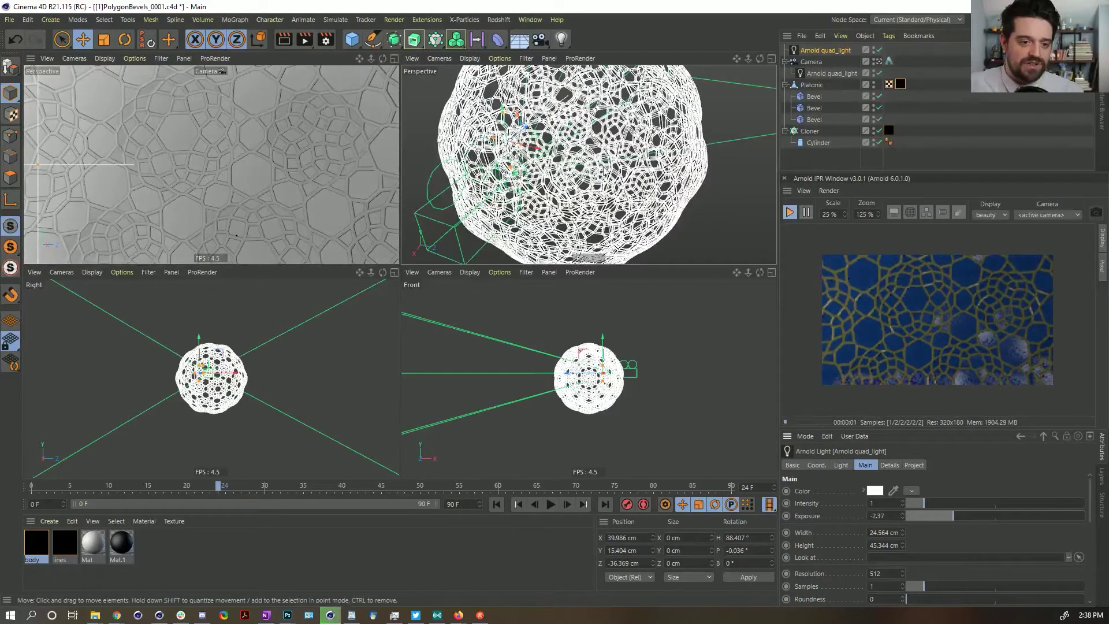
{"action": "left_click_drag", "start_coordinate": [537, 151], "coordinate": [647, 174]}
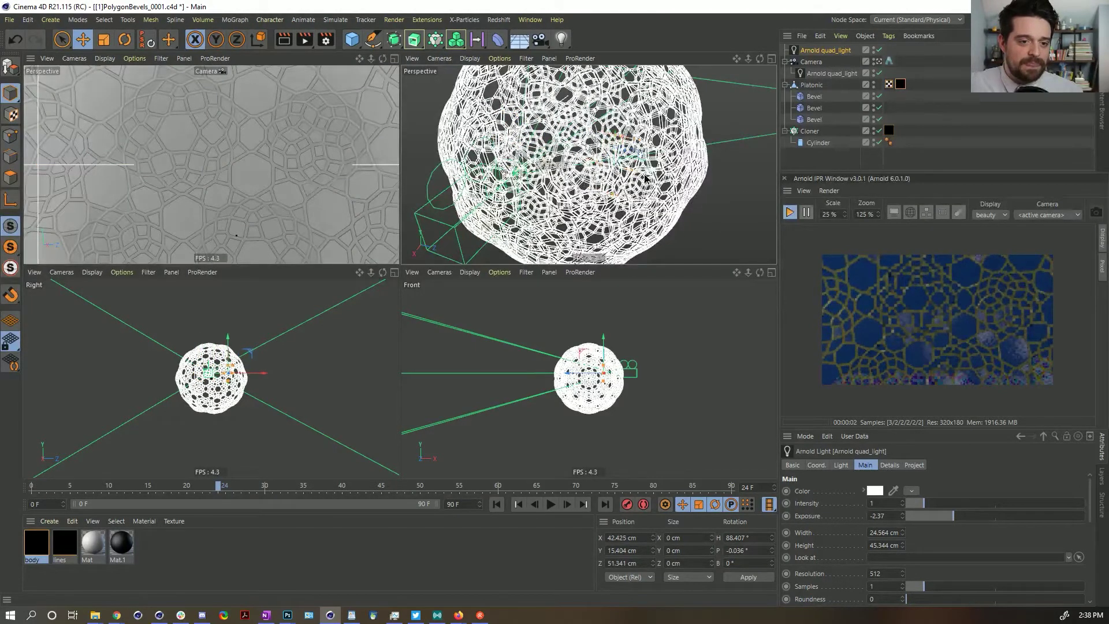
{"action": "scroll", "coordinate": [588, 165], "scroll_direction": "up", "scroll_amount": 8}
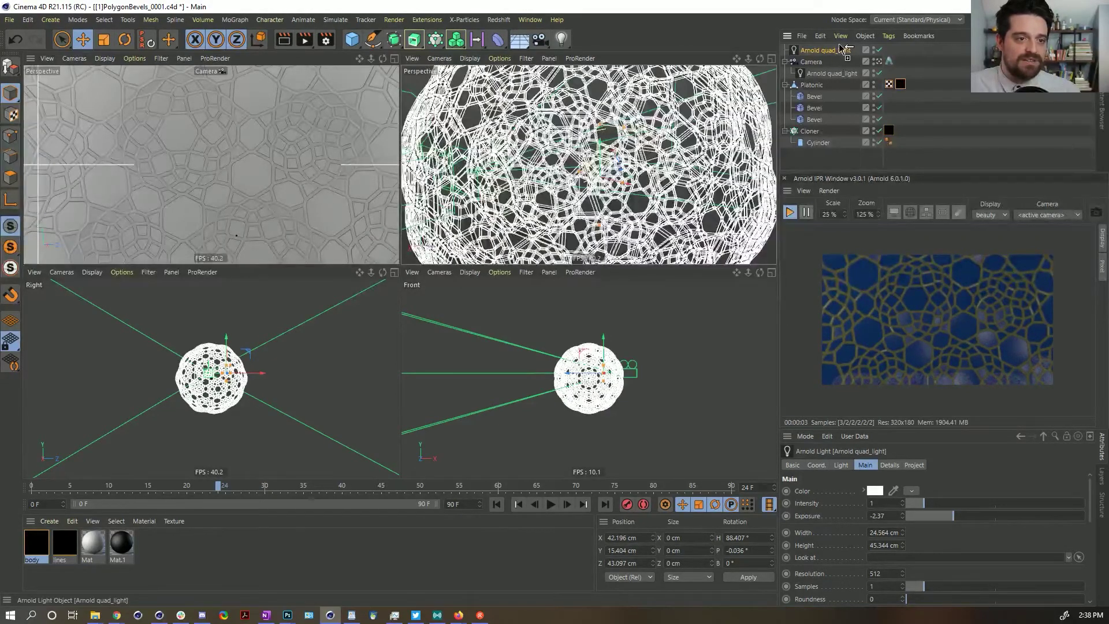
- Duplicate the root-level quad light again and move the copy to about X 23, Y -13.5, Z -12.3 cm
{"action": "key", "text": "ctrl+c"}
{"action": "key", "text": "ctrl+v"}
{"action": "left_click_drag", "start_coordinate": [577, 199], "coordinate": [529, 194], "text": "alt"}
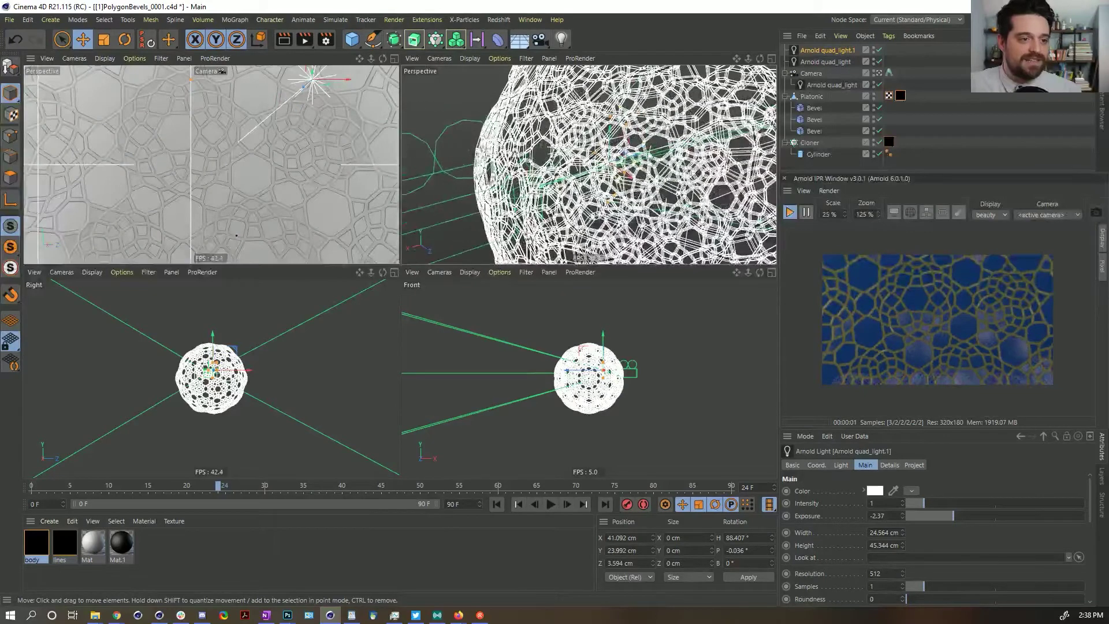
{"action": "left_click_drag", "start_coordinate": [665, 155], "coordinate": [575, 229]}
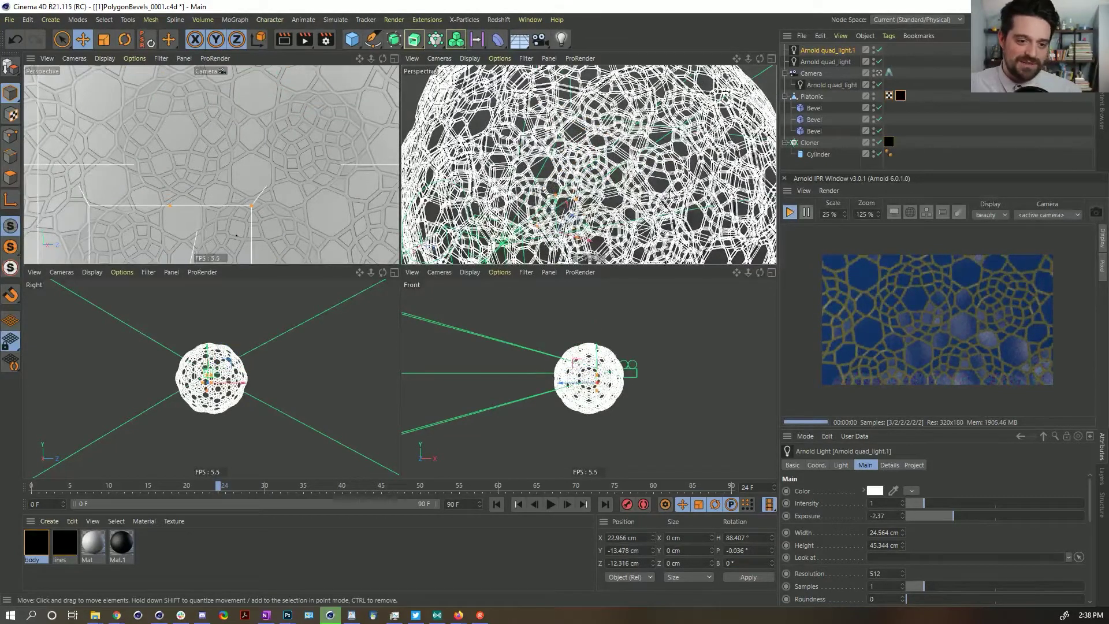
- Scrub the animation under the three lights and settle on frame 27
{"action": "left_click", "coordinate": [313, 488]}
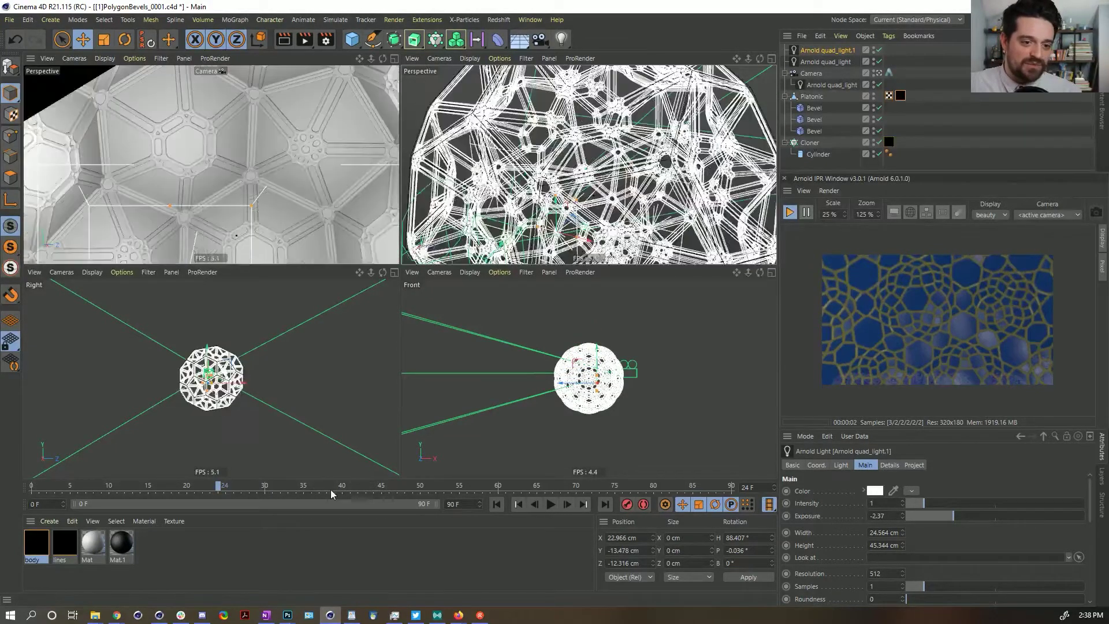
{"action": "left_click", "coordinate": [242, 488]}
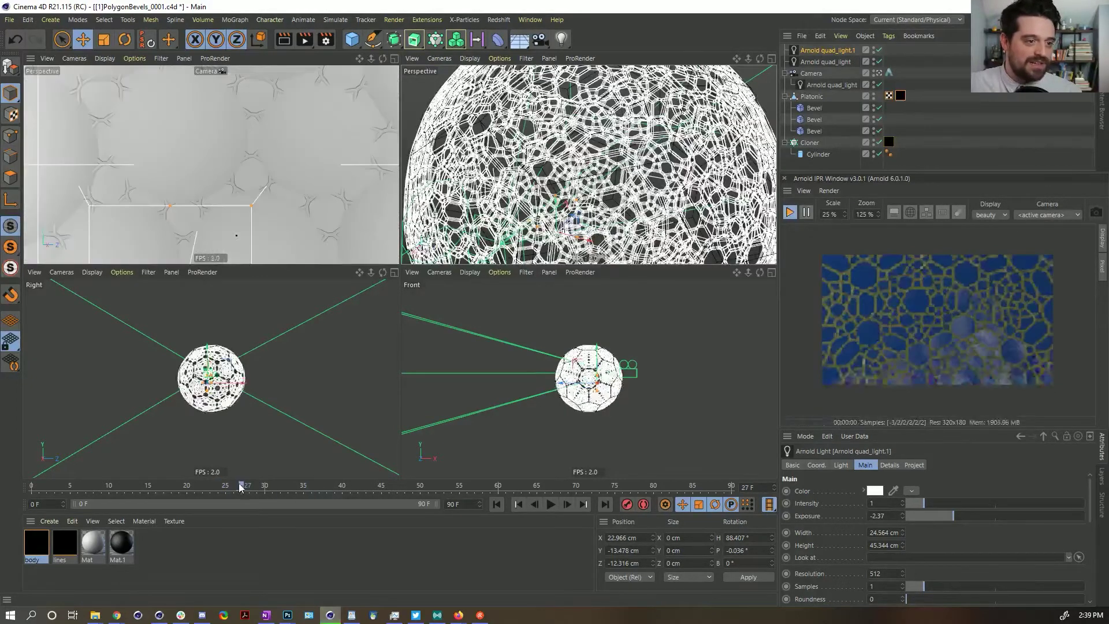
{"action": "scroll", "coordinate": [477, 236], "scroll_direction": "down", "scroll_amount": 3}
{"action": "scroll", "coordinate": [520, 232], "scroll_direction": "up", "scroll_amount": 2}
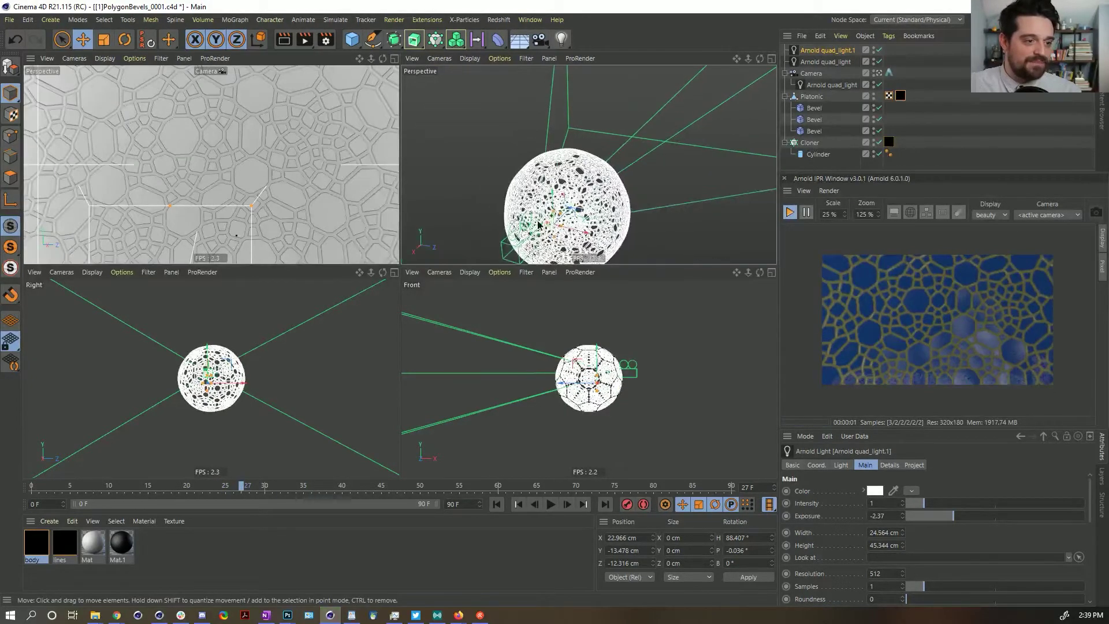
{"action": "left_click_drag", "start_coordinate": [543, 226], "coordinate": [550, 186], "text": "alt"}
{"action": "scroll", "coordinate": [550, 186], "scroll_direction": "up", "scroll_amount": 1}
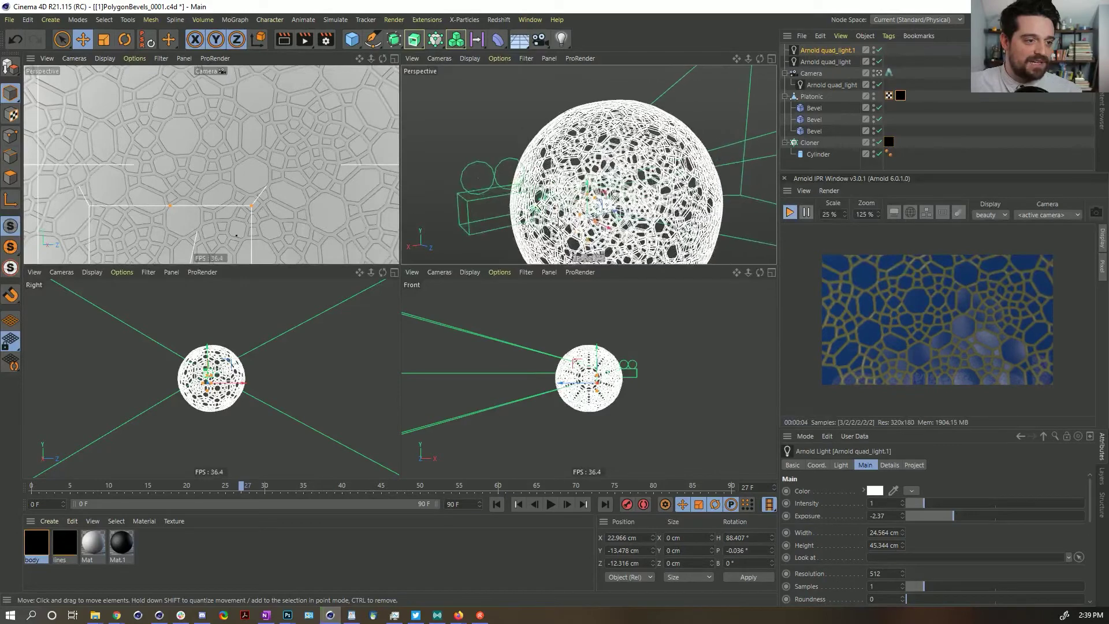
- Take the quad light out of the Camera's hierarchy and move the Camera forward to about X 30.7 cm
{"action": "left_click", "coordinate": [821, 75]}
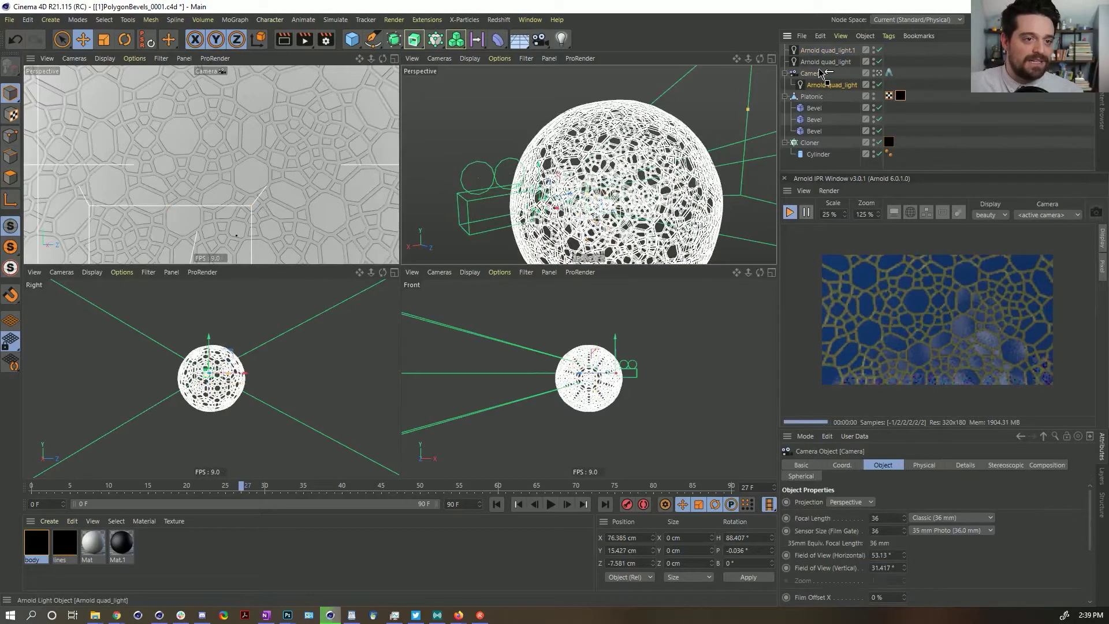
{"action": "left_click_drag", "start_coordinate": [821, 72], "coordinate": [821, 71]}
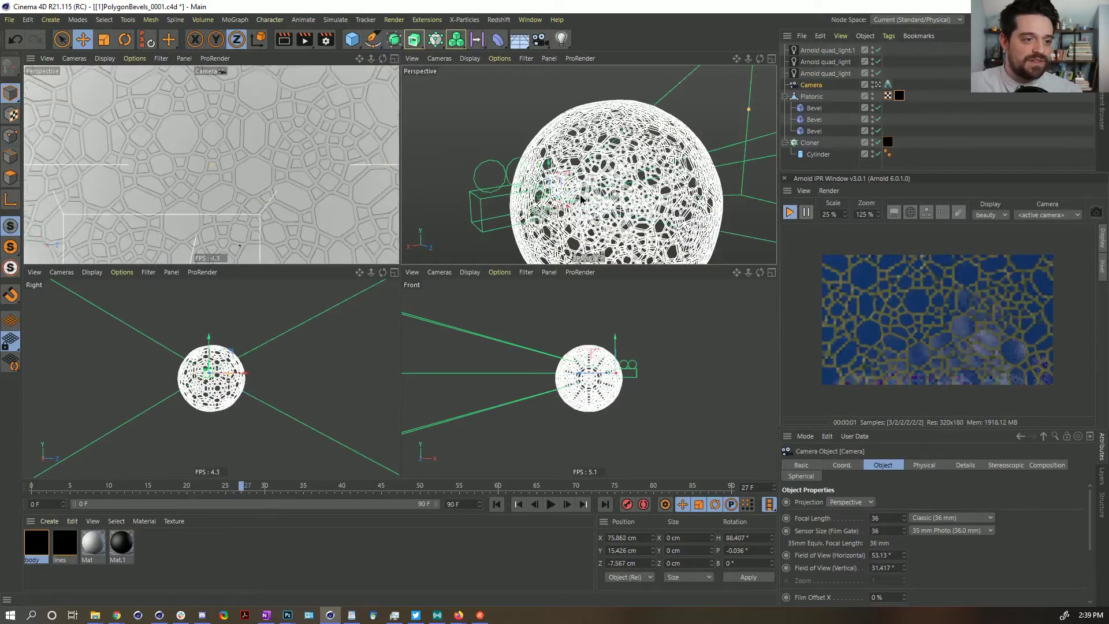
{"action": "left_click_drag", "start_coordinate": [581, 200], "coordinate": [613, 196]}
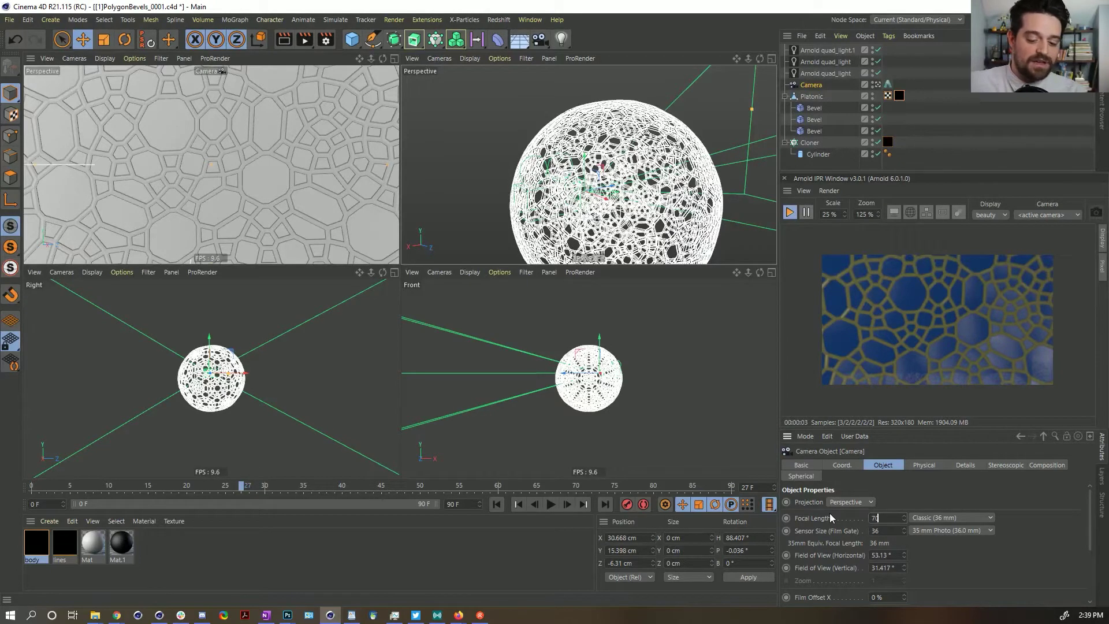
- Try a 70 mm focal length on the Camera and settle on a wide 20 mm
{"action": "key", "text": "Return"}
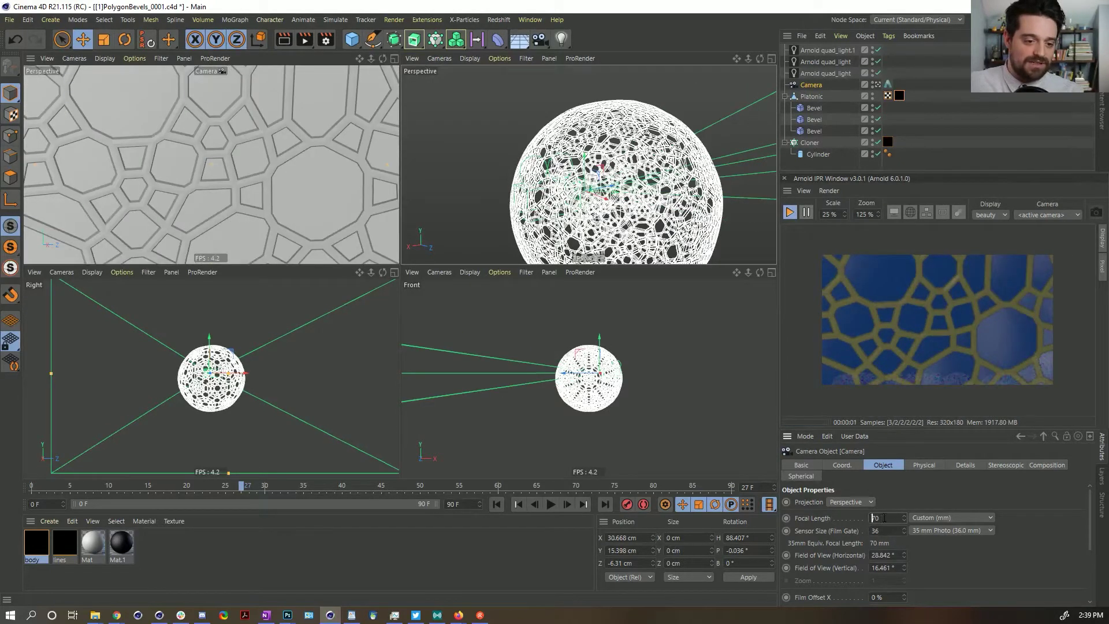
{"action": "type", "text": "20"}
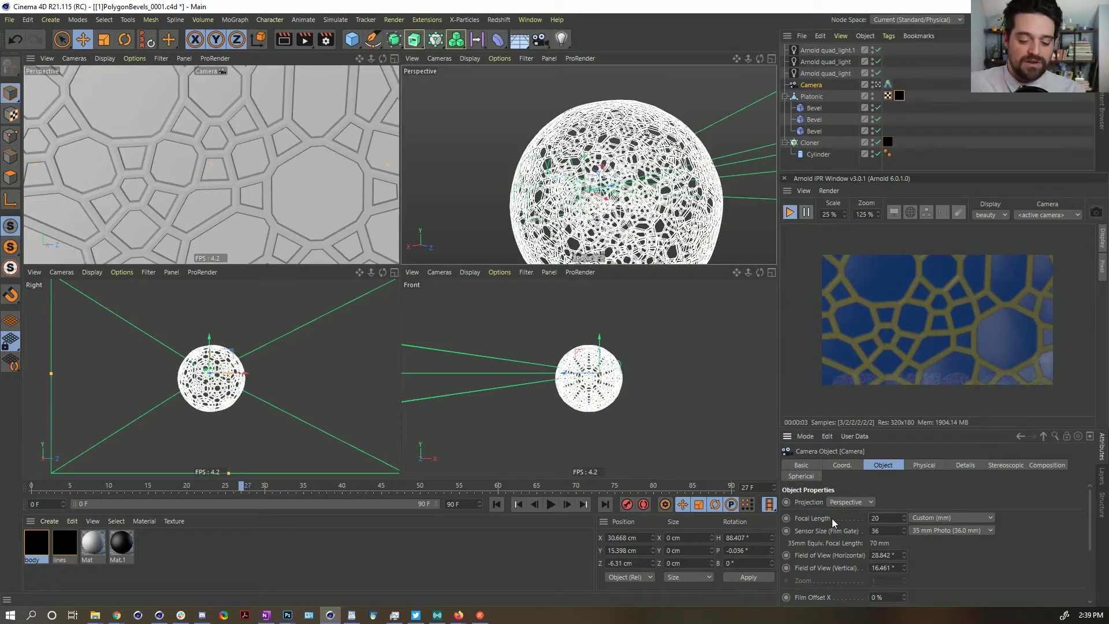
{"action": "key", "text": "Return"}
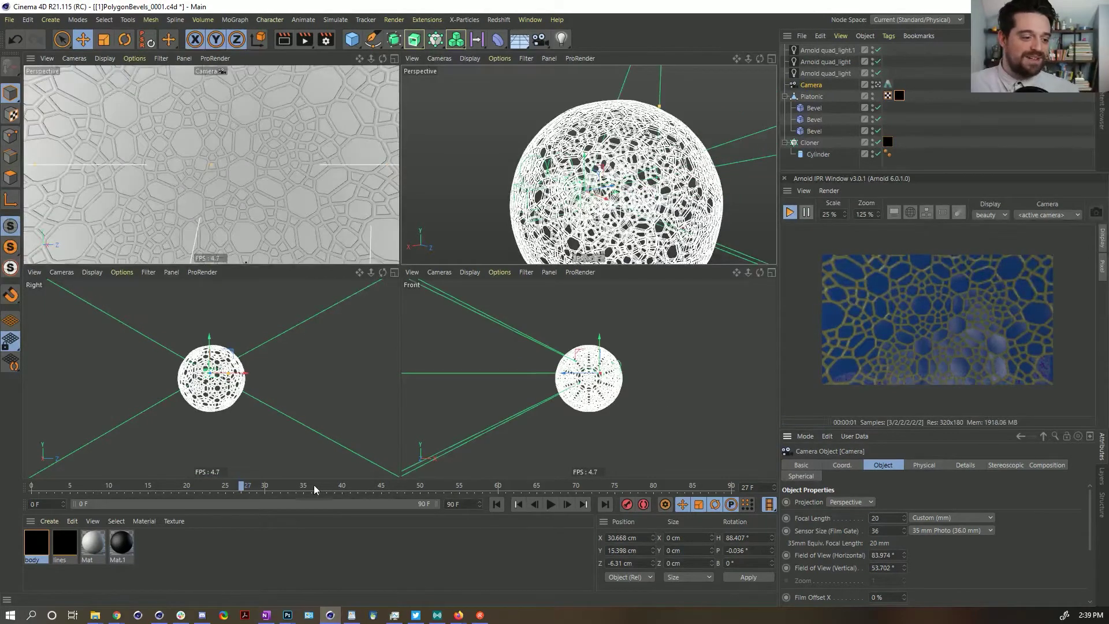
- Scrub the animation back through the wide camera view and settle on frame 2
{"action": "left_click_drag", "start_coordinate": [205, 490], "coordinate": [150, 486]}
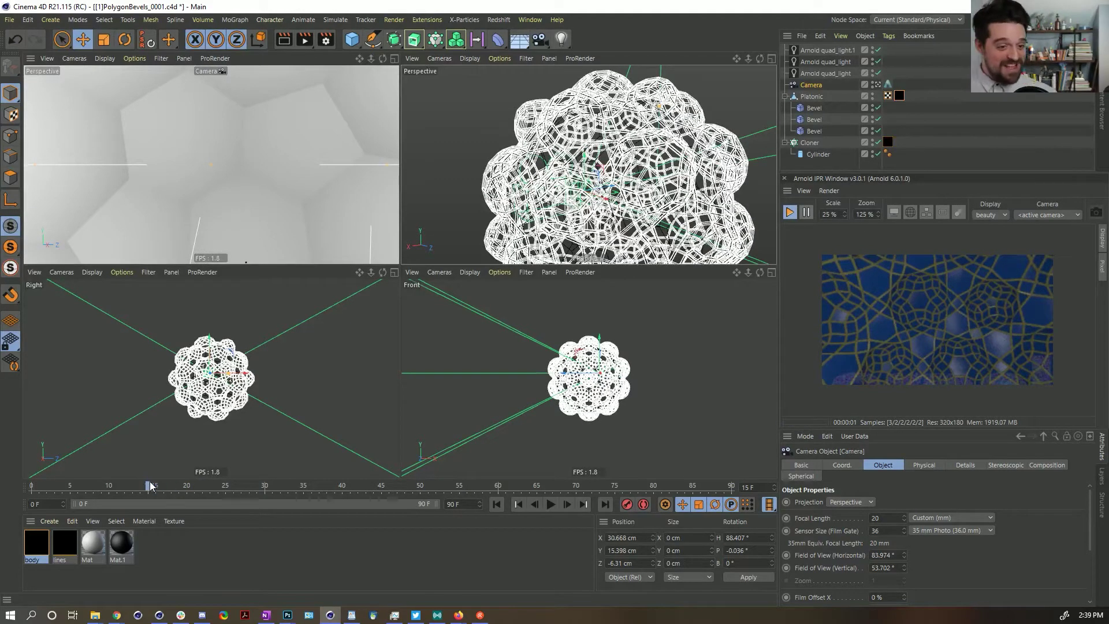
{"action": "left_click_drag", "start_coordinate": [125, 488], "coordinate": [61, 487]}
{"action": "key", "text": "f"}
{"action": "key", "text": "f"}
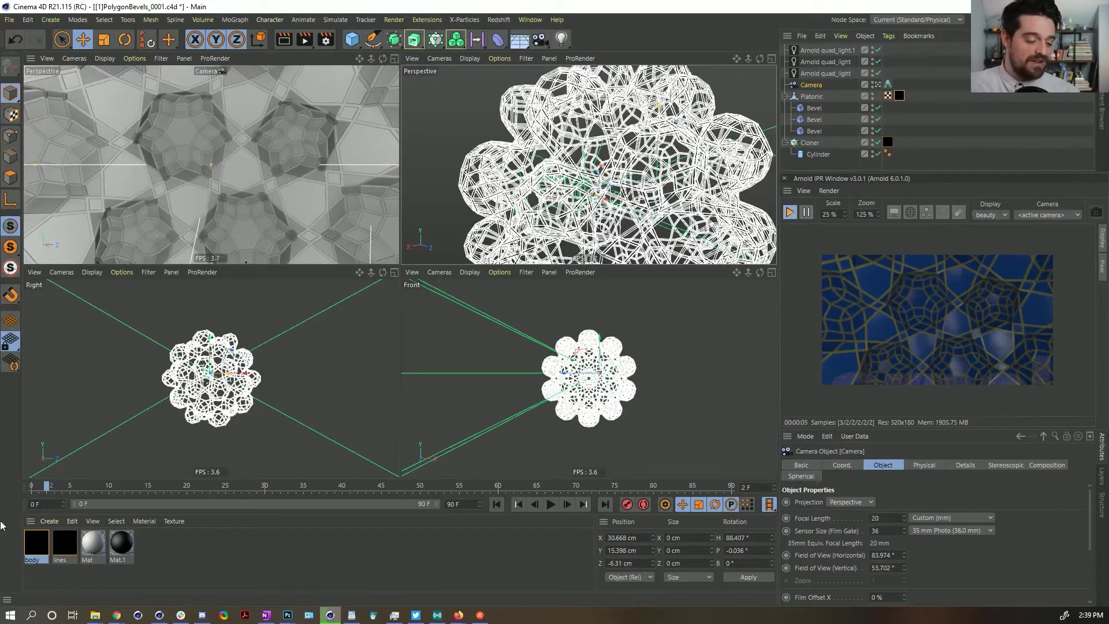
- Raise the body material's transmission weight to about 0.86 and close its editor
{"action": "left_click", "coordinate": [34, 543]}
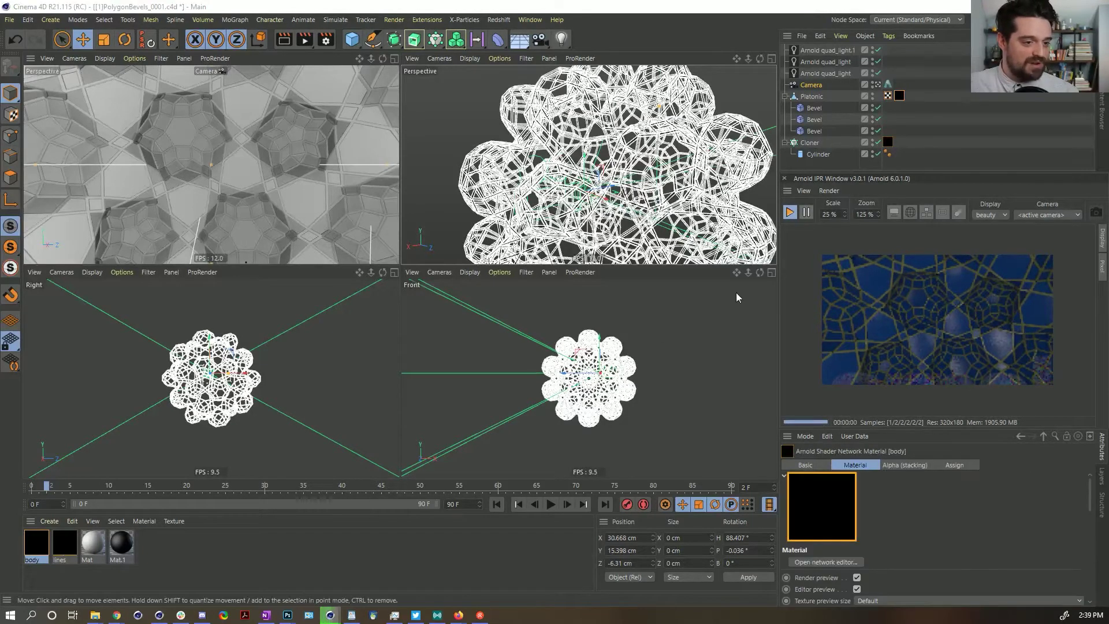
{"action": "double_click", "coordinate": [36, 543]}
{"action": "left_click_drag", "start_coordinate": [542, 118], "coordinate": [308, 88]}
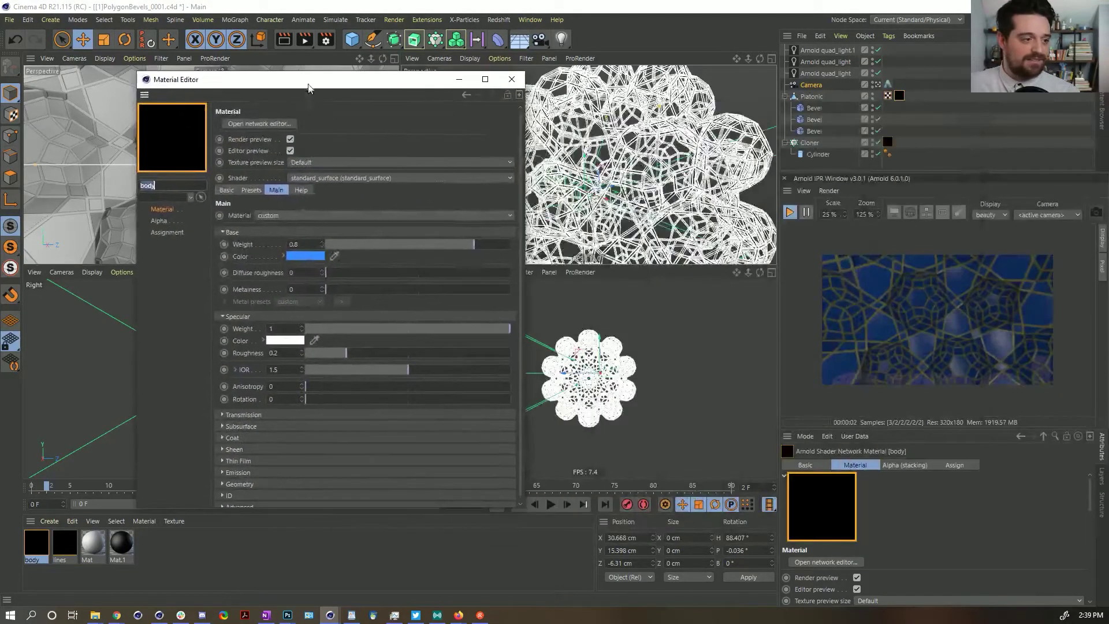
{"action": "left_click", "coordinate": [221, 413]}
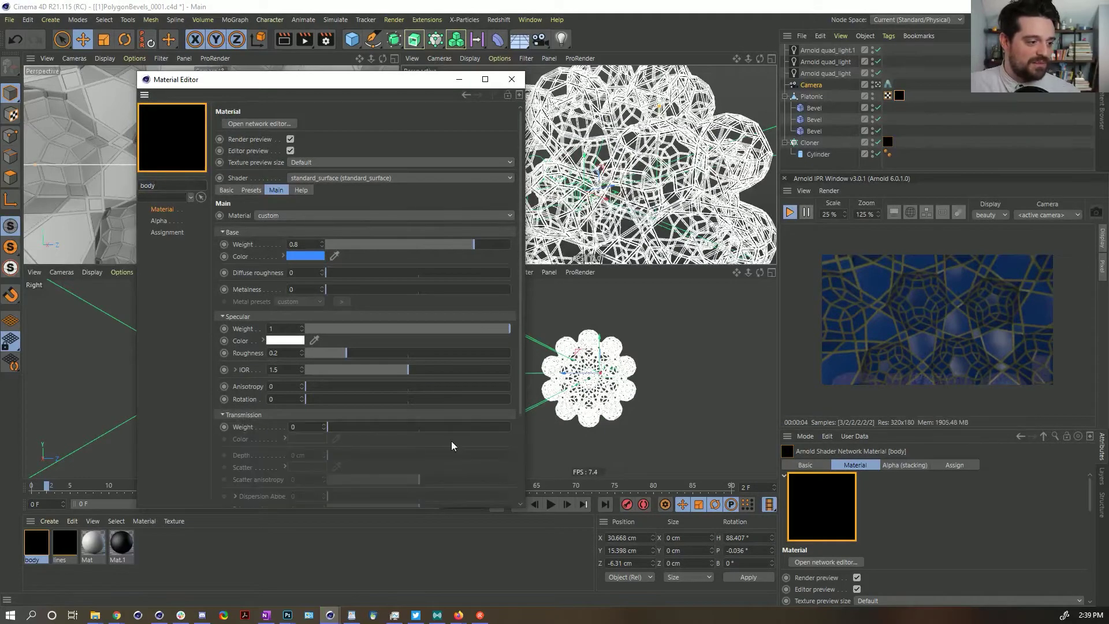
{"action": "left_click_drag", "start_coordinate": [446, 428], "coordinate": [500, 430]}
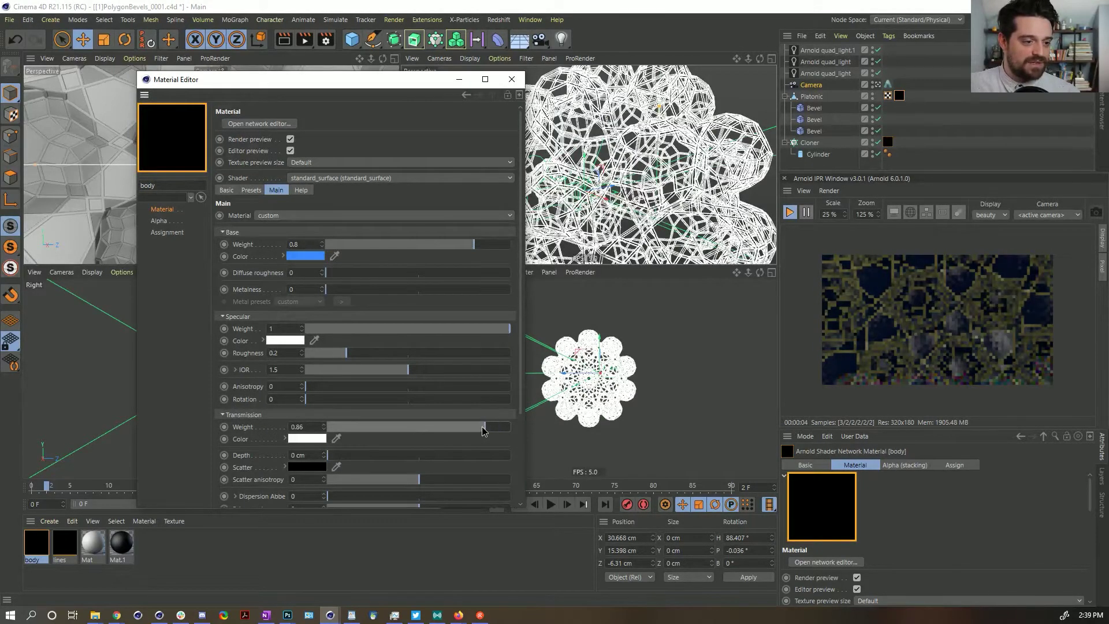
{"action": "left_click", "coordinate": [512, 79]}
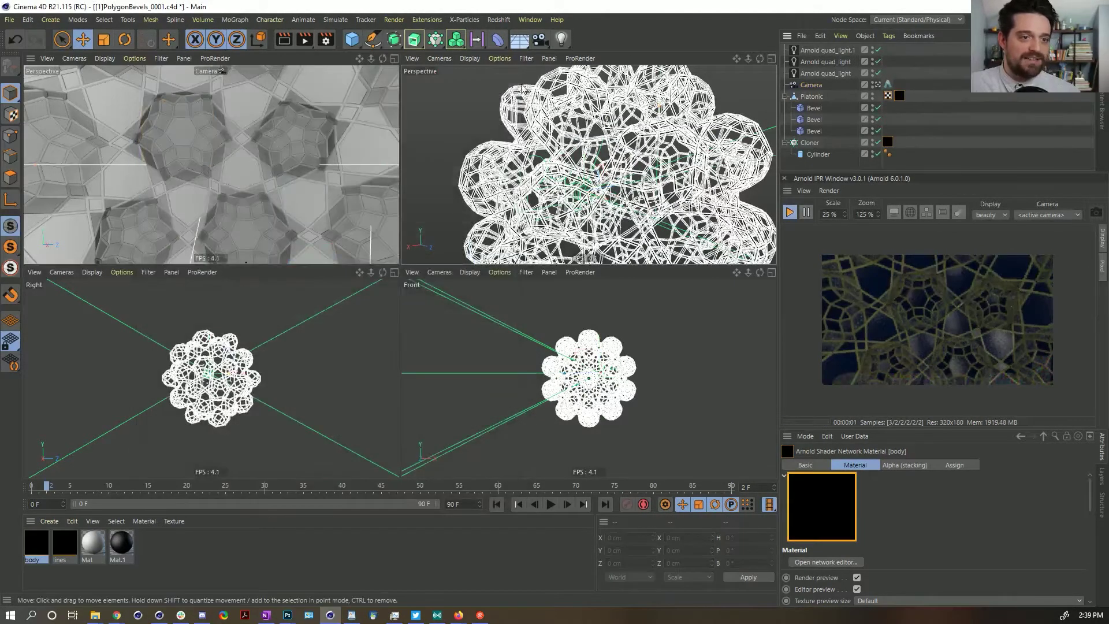
- Add an Arnold Sky to the scene
{"action": "left_click", "coordinate": [427, 20]}
{"action": "mouse_move", "coordinate": [452, 206]}
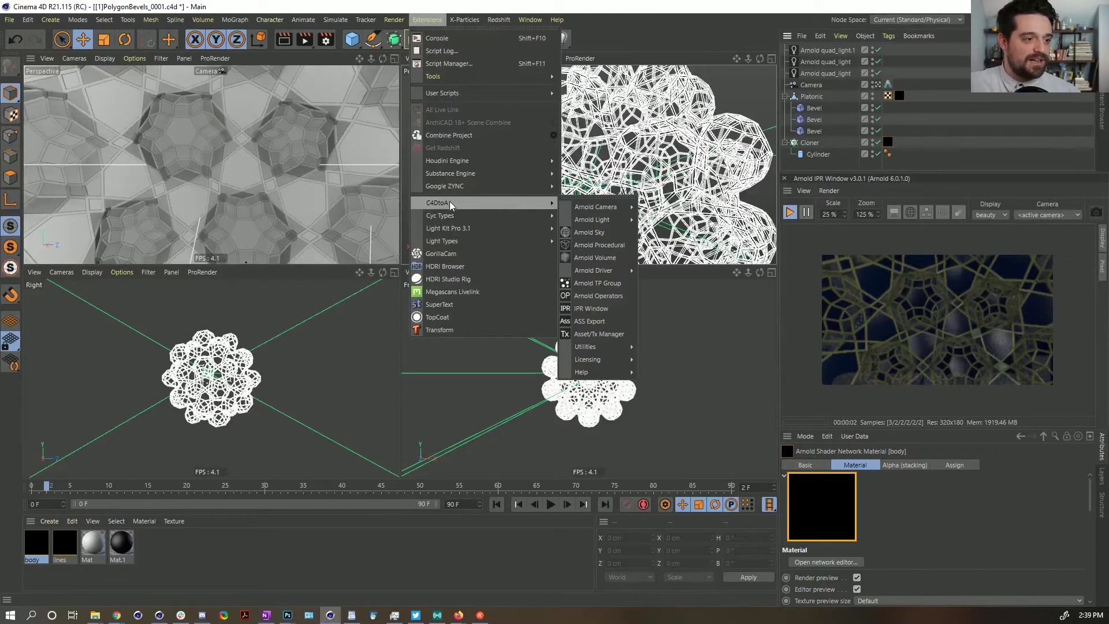
{"action": "left_click", "coordinate": [621, 234]}
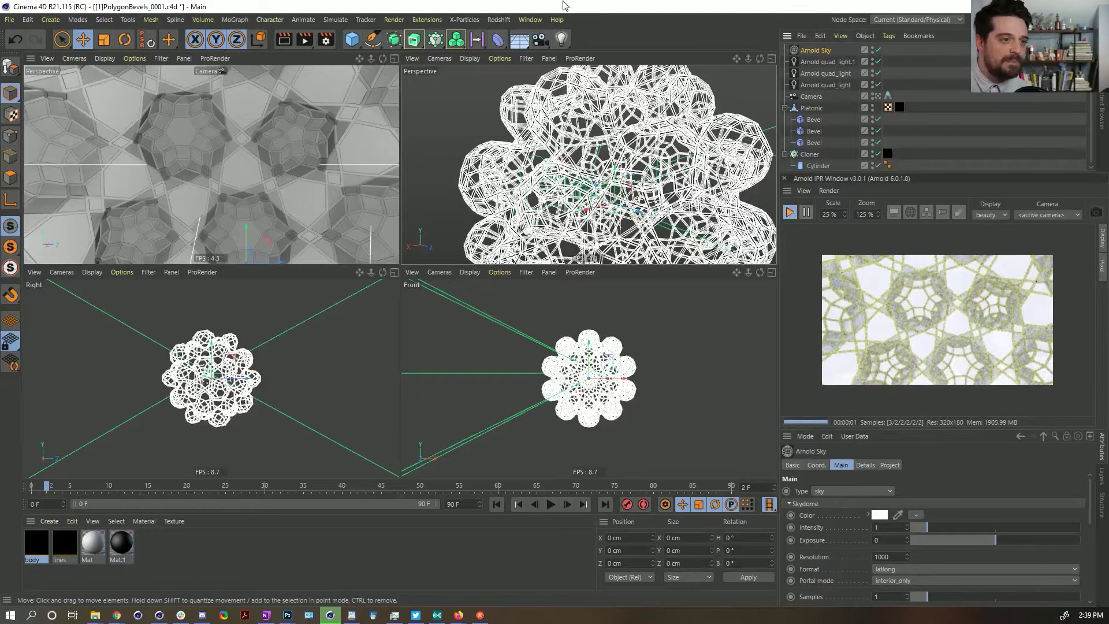
- Attach an HDRI Link tag to the Arnold Sky
{"action": "left_click", "coordinate": [427, 19]}
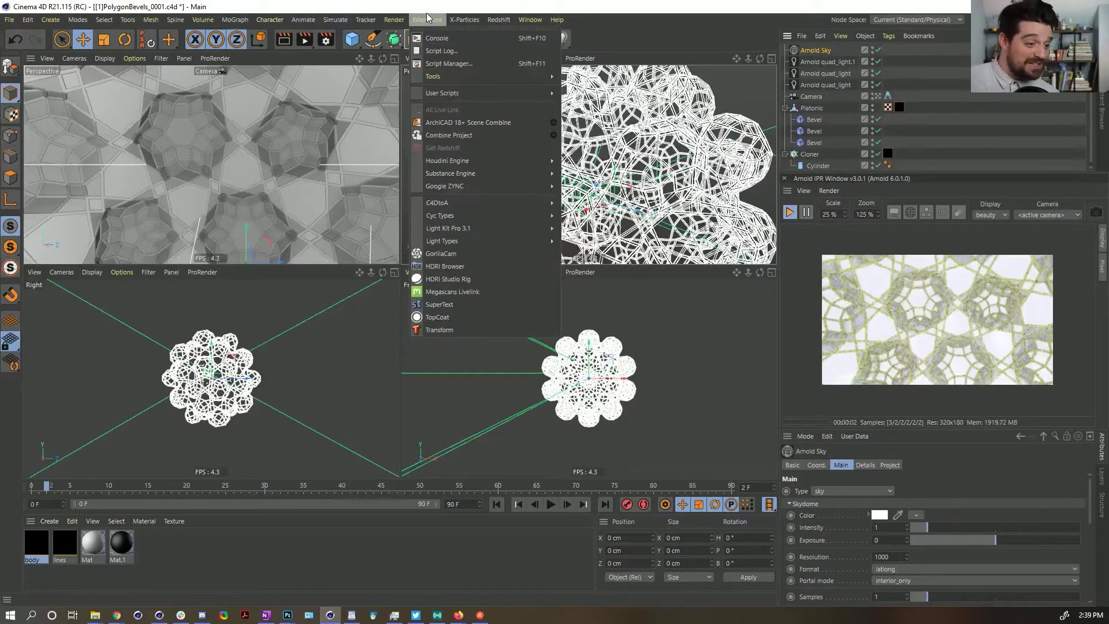
{"action": "mouse_move", "coordinate": [433, 217]}
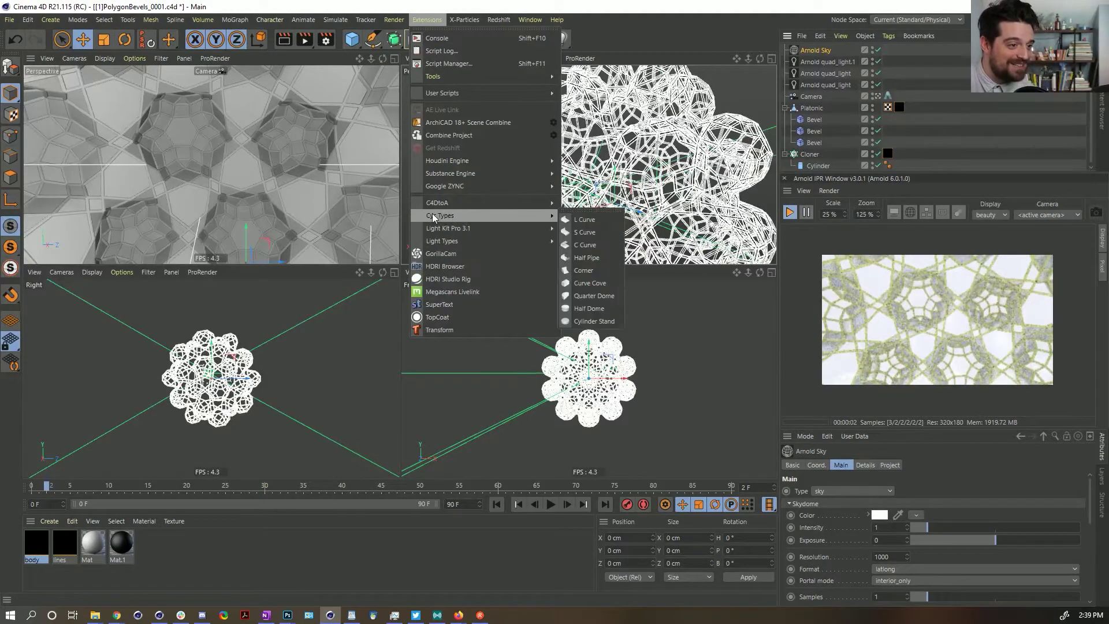
{"action": "left_click", "coordinate": [817, 53]}
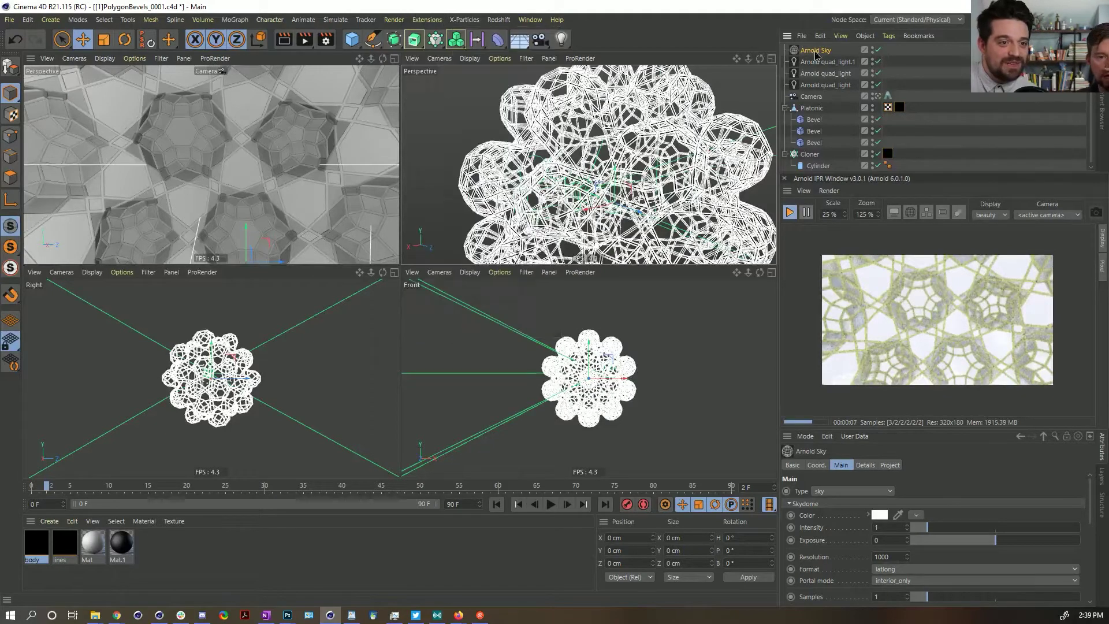
{"action": "right_click", "coordinate": [816, 53]}
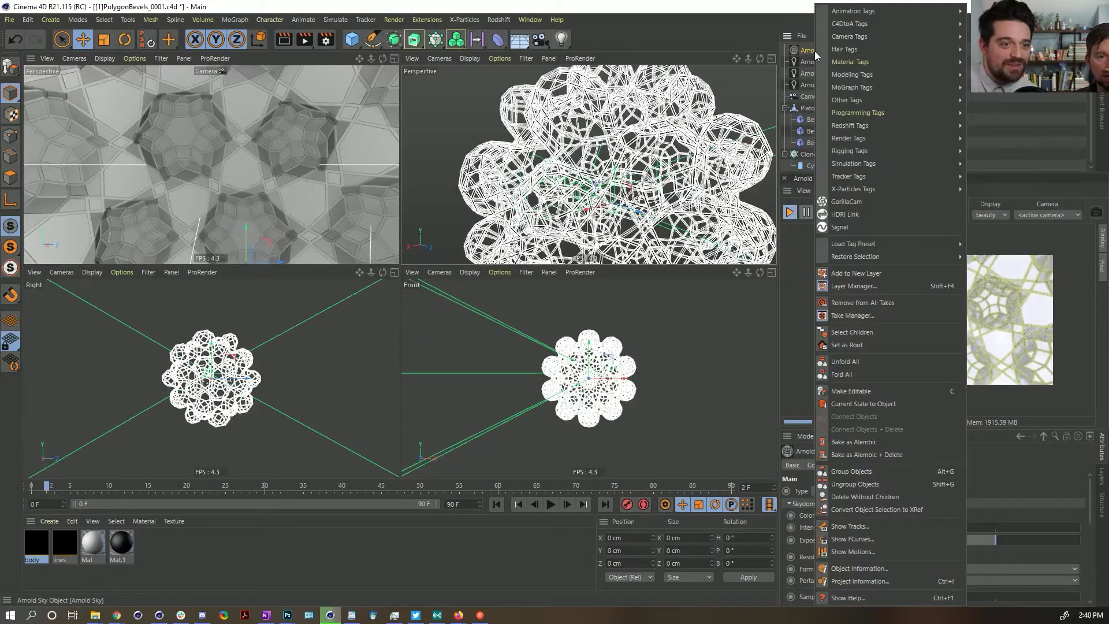
{"action": "left_click", "coordinate": [854, 215]}
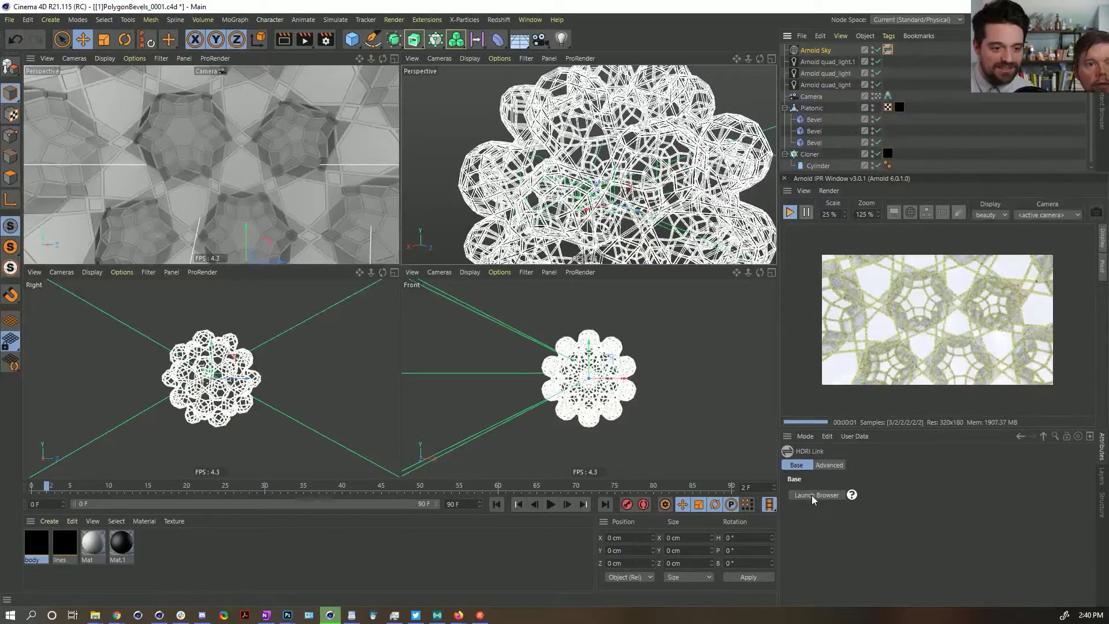
- Switch the Arnold Sky's color to texture without choosing a file, and link that color to the HDRI Link tag
{"action": "left_click", "coordinate": [816, 50]}
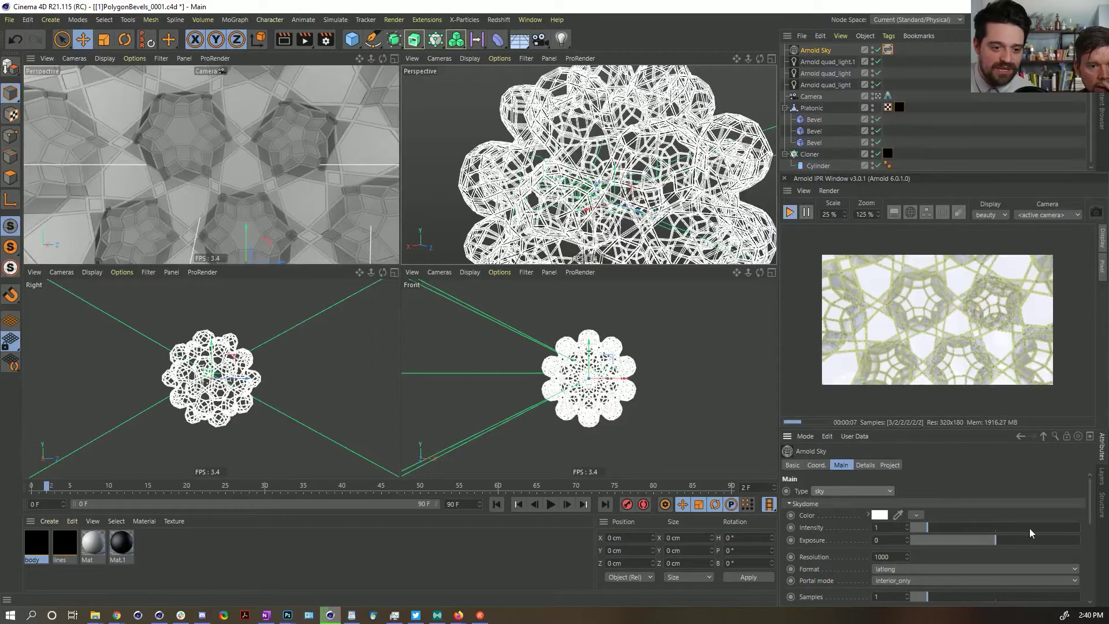
{"action": "left_click", "coordinate": [916, 515]}
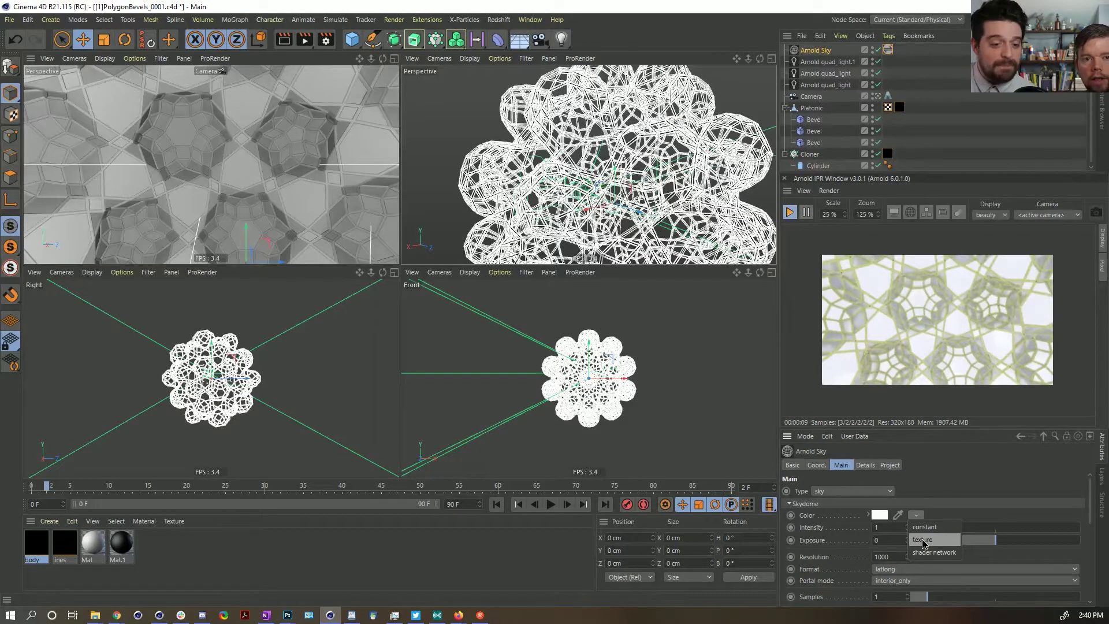
{"action": "left_click", "coordinate": [923, 540]}
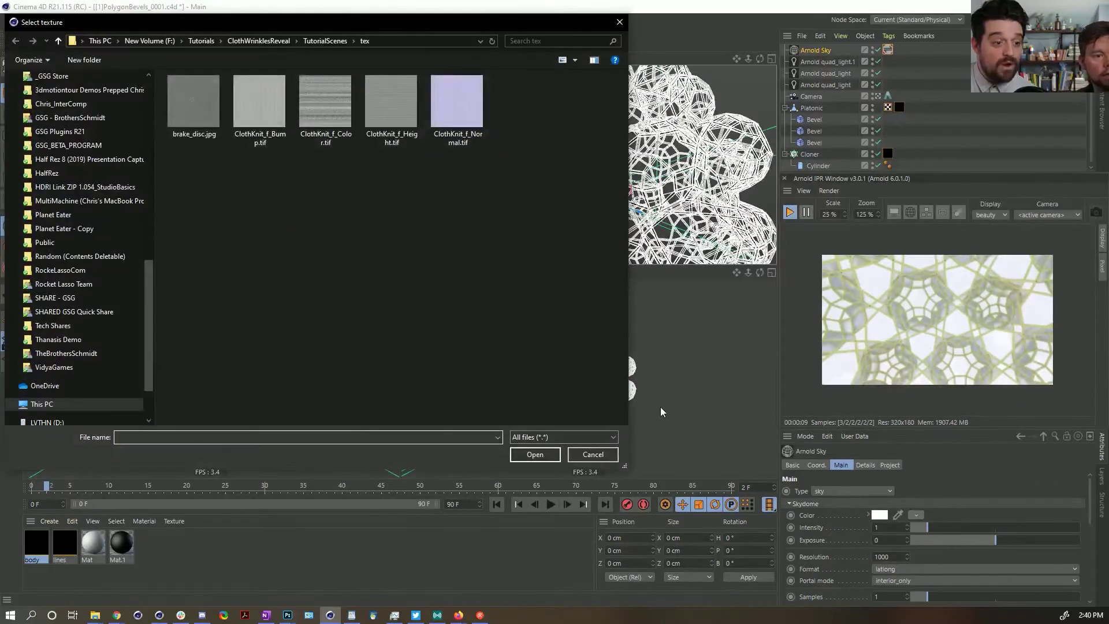
{"action": "left_click", "coordinate": [593, 454]}
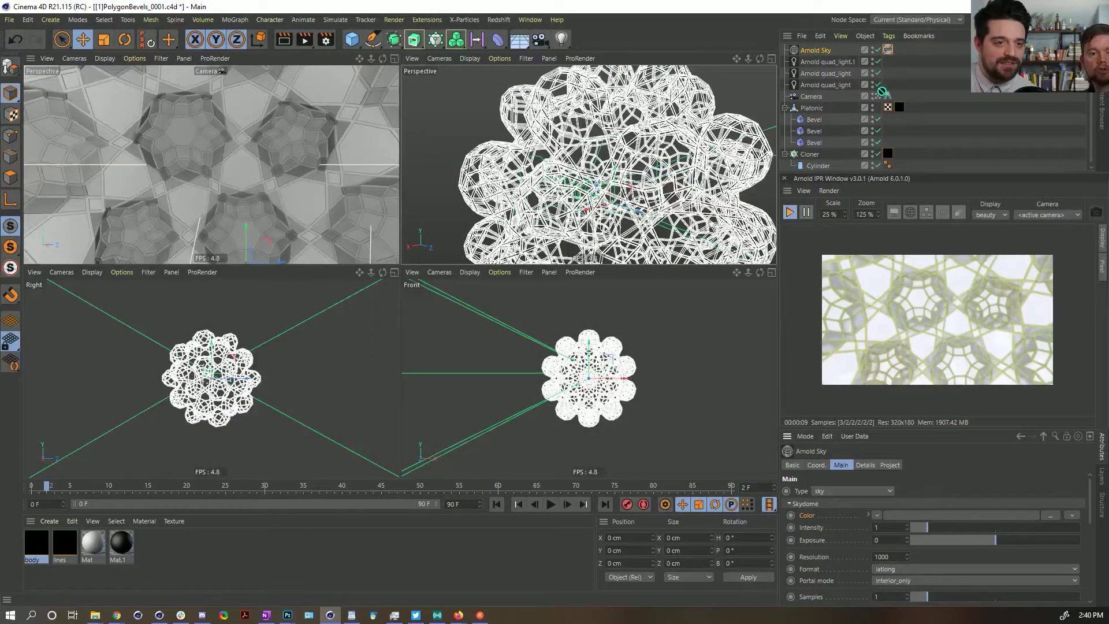
{"action": "left_click_drag", "start_coordinate": [892, 52], "coordinate": [891, 53]}
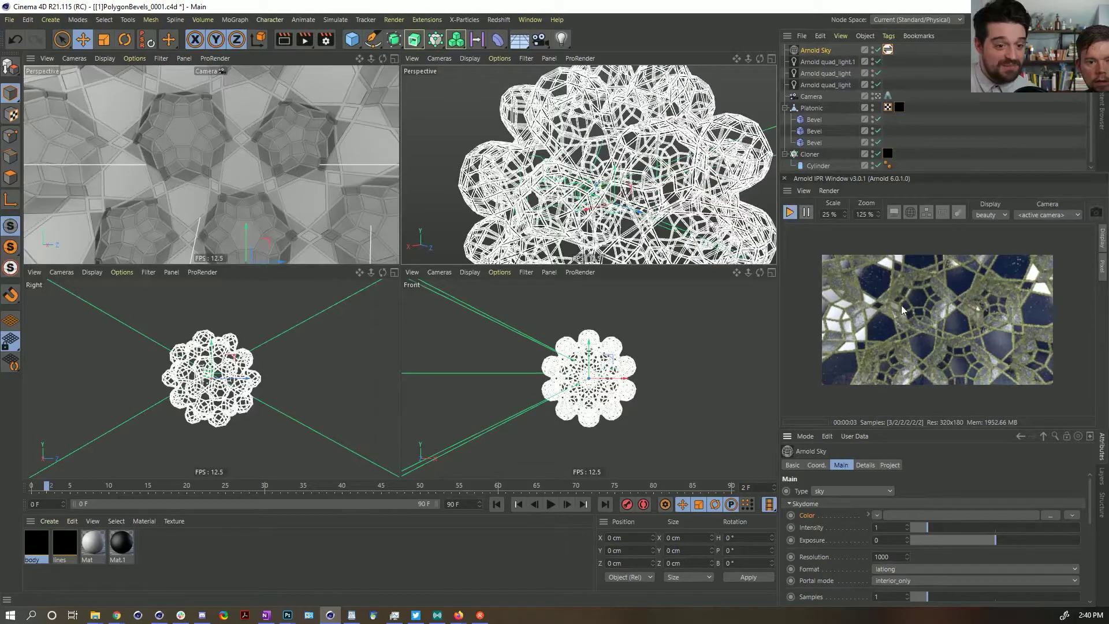
- Clear the HDRI texture from the Arnold Sky's color, and undo back to the constant color without the HDRI Link tag
{"action": "left_click", "coordinate": [867, 514]}
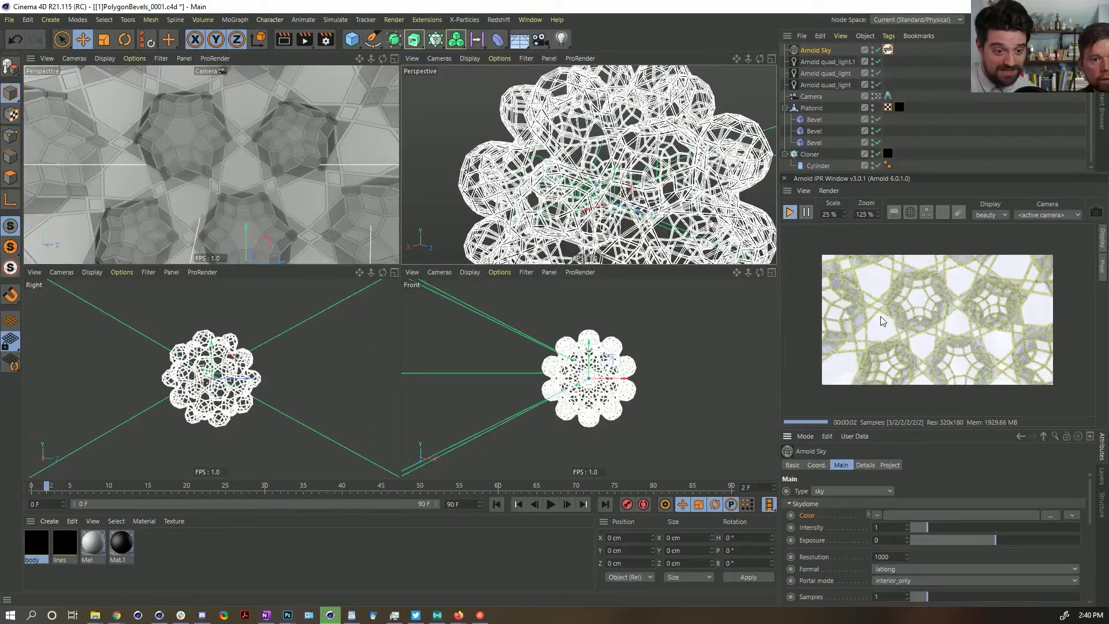
{"action": "left_click", "coordinate": [889, 49]}
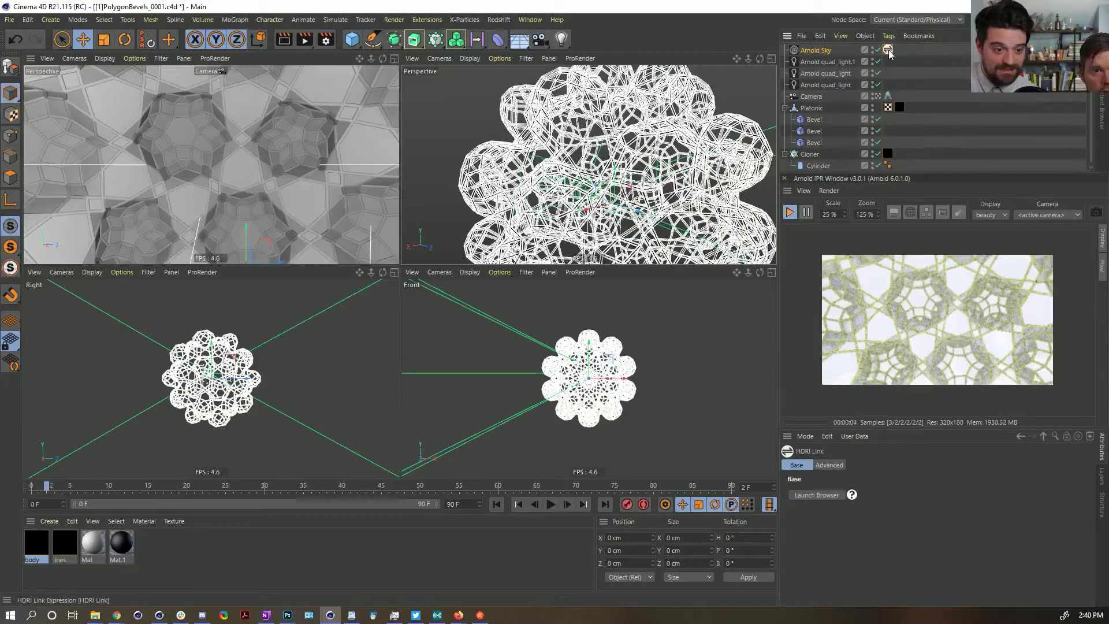
{"action": "left_click", "coordinate": [810, 50]}
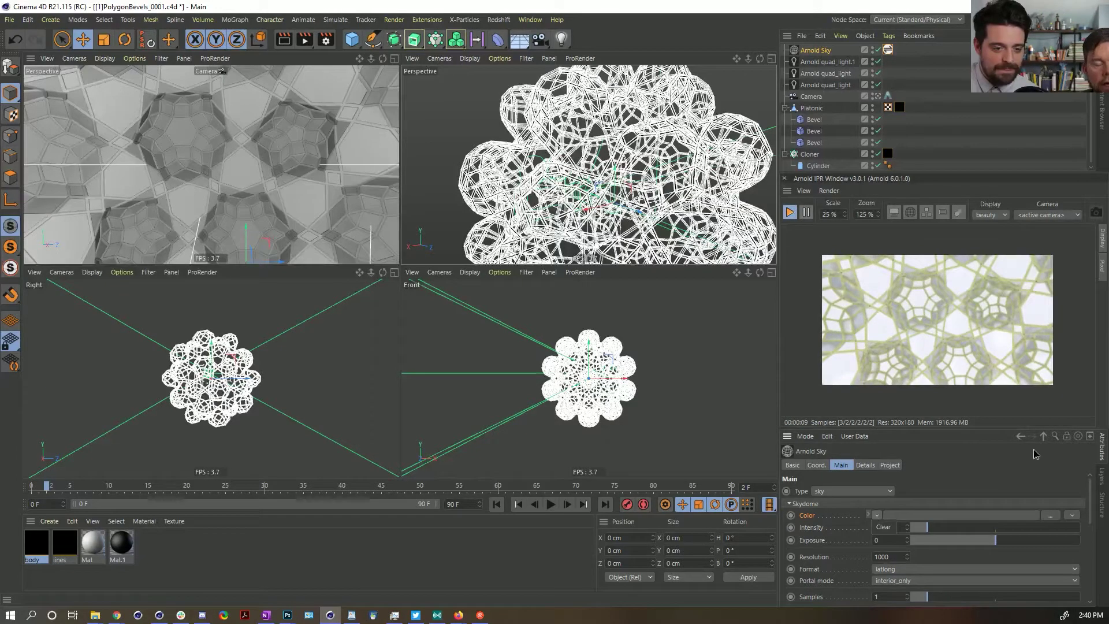
{"action": "left_click", "coordinate": [1070, 516]}
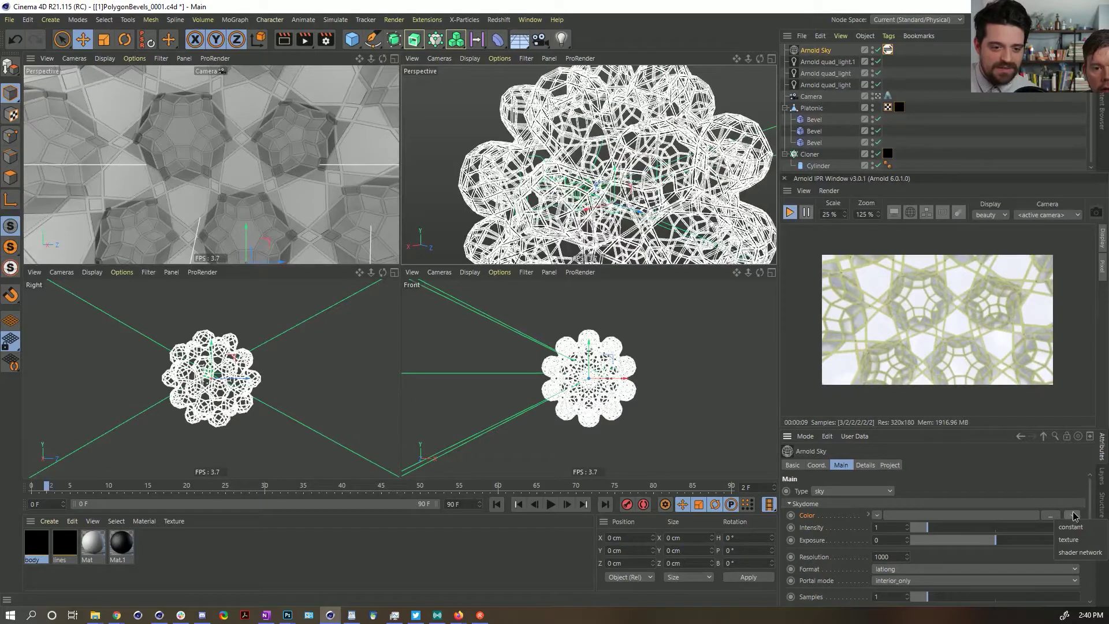
{"action": "left_click", "coordinate": [1091, 540]}
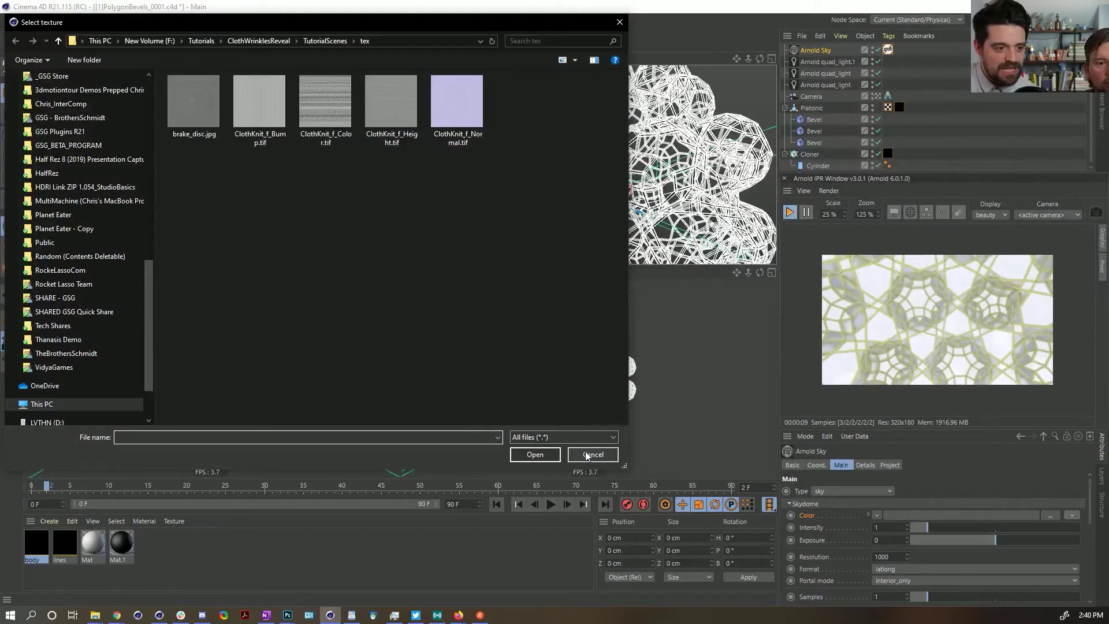
{"action": "left_click", "coordinate": [590, 455]}
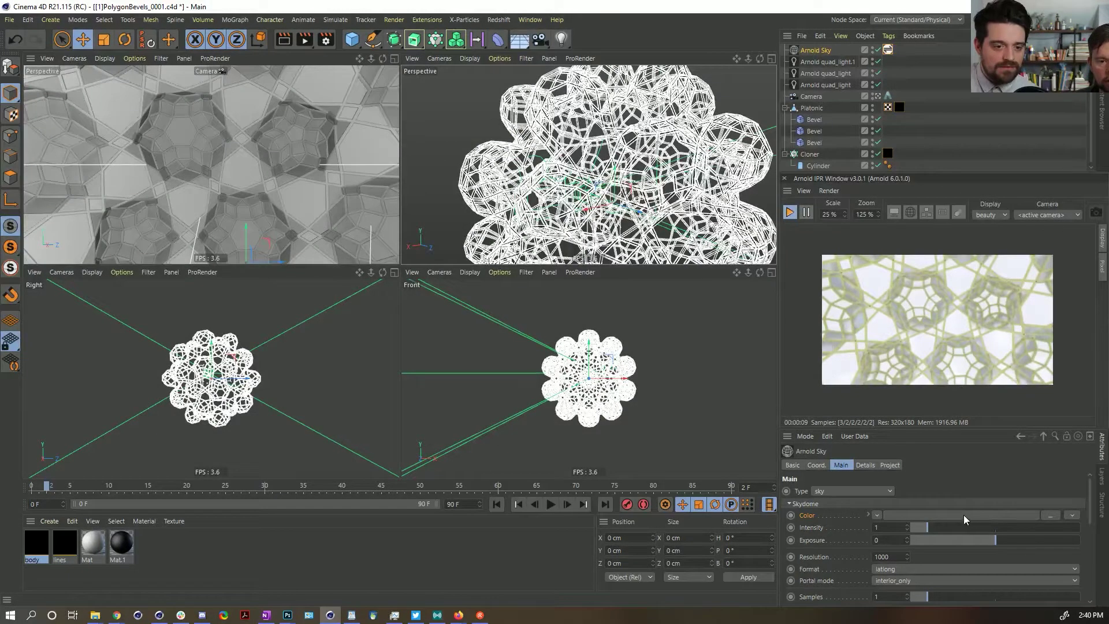
{"action": "key", "text": "ctrl+z"}
{"action": "key", "text": "ctrl+z"}
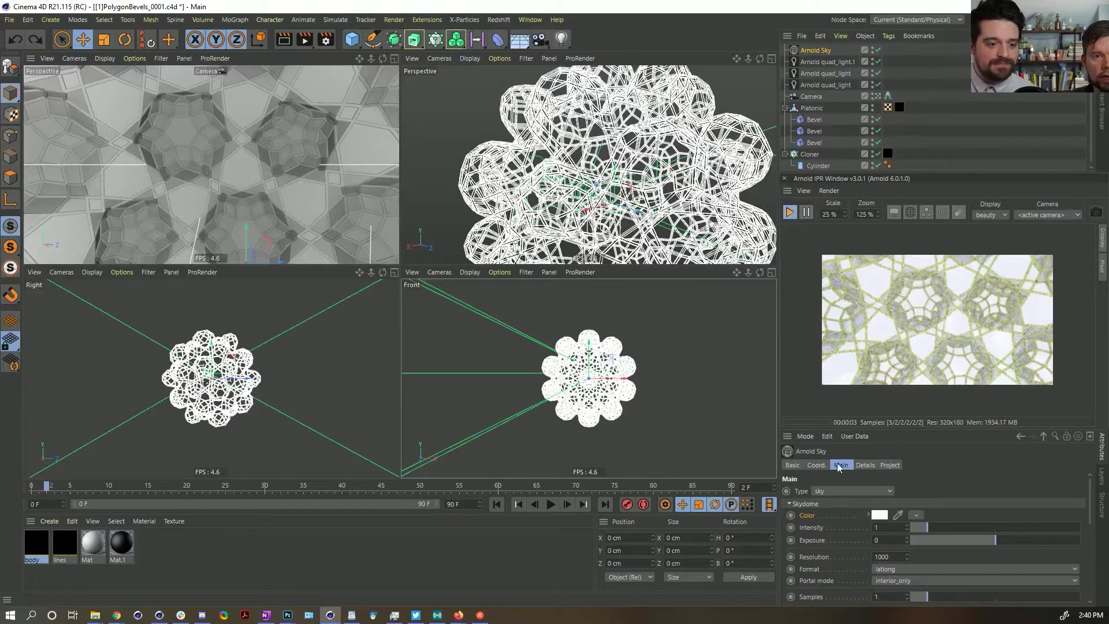
- Attach a fresh HDRI Link tag to the Arnold Sky and link the sky's constant color to it
{"action": "right_click", "coordinate": [827, 51]}
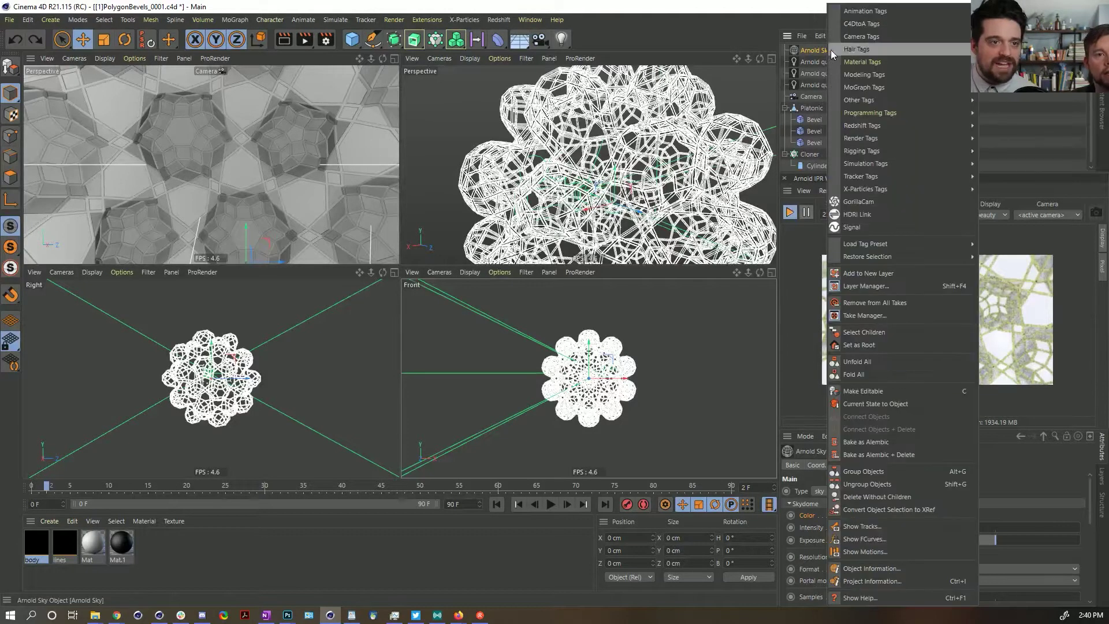
{"action": "left_click", "coordinate": [883, 214]}
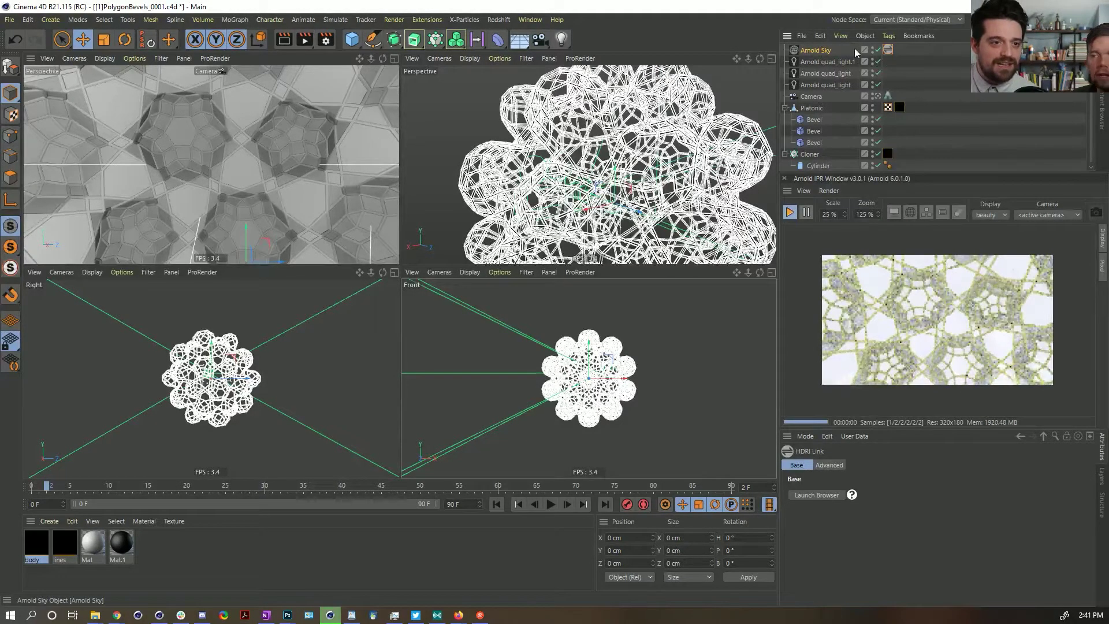
{"action": "left_click", "coordinate": [827, 51]}
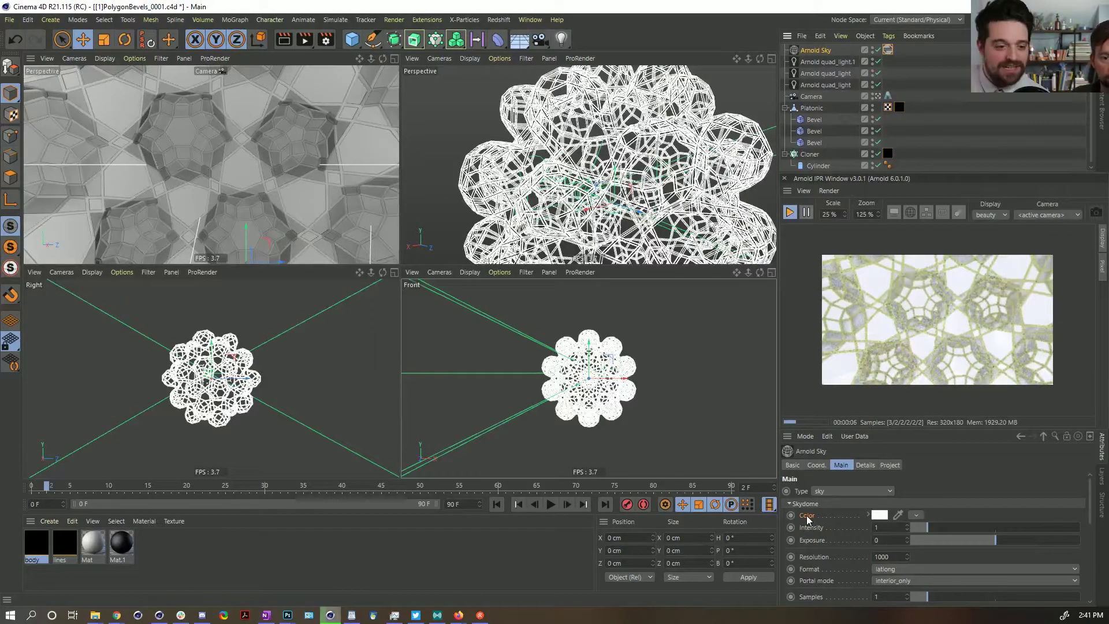
{"action": "left_click_drag", "start_coordinate": [807, 515], "coordinate": [888, 51]}
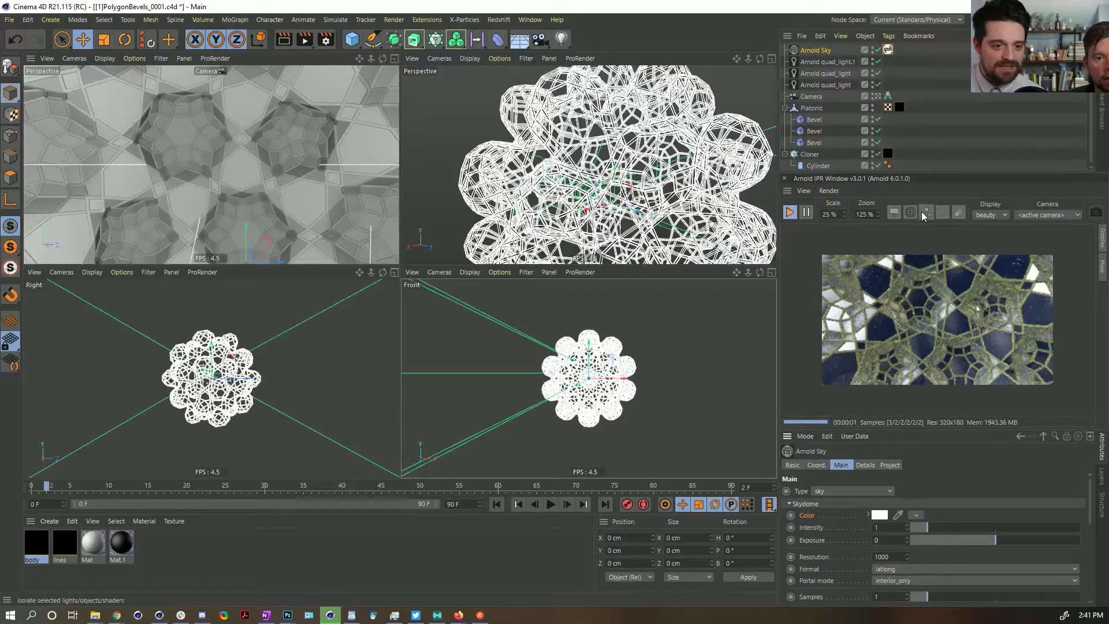
- Browse the HDRIs of all packs from the Arnold Sky's HDRI Link tag and load Grassy Field With Sun
{"action": "left_click", "coordinate": [889, 51]}
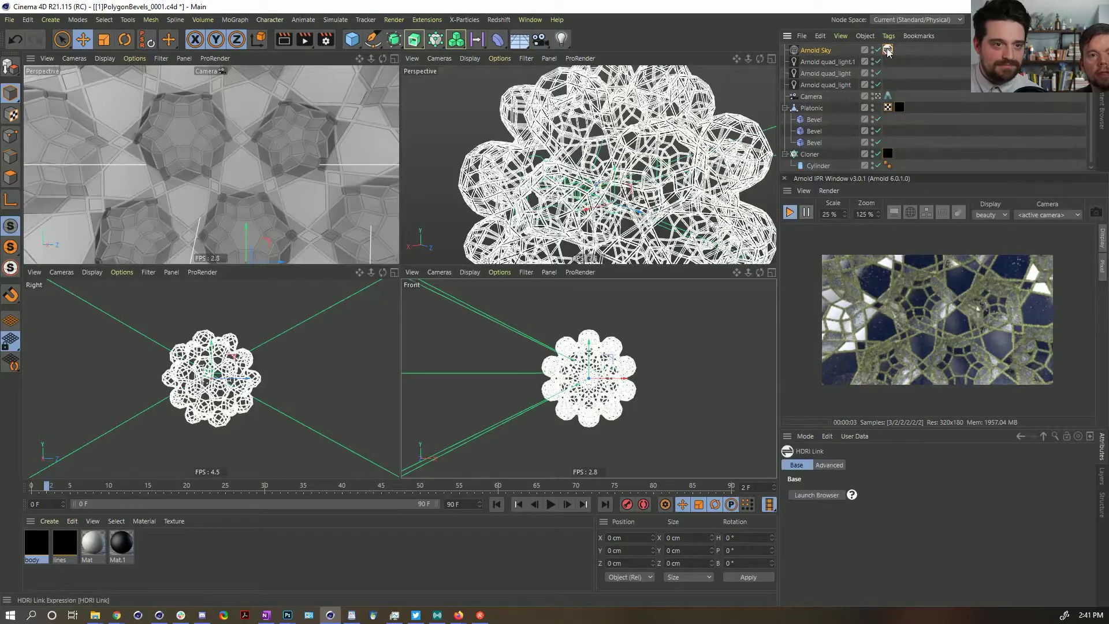
{"action": "double_click", "coordinate": [888, 51]}
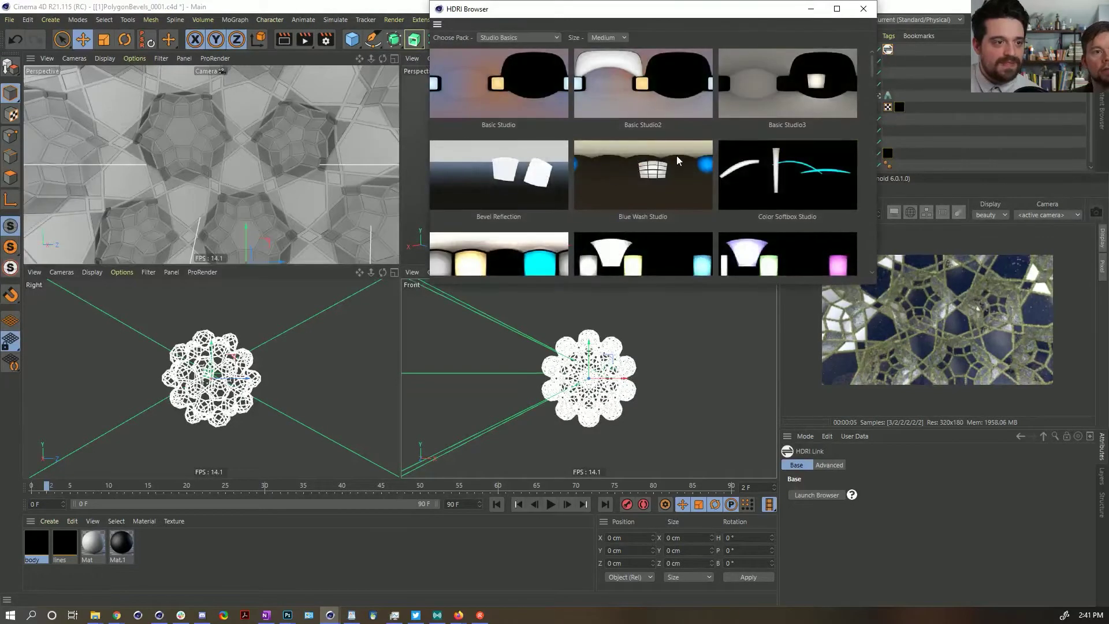
{"action": "left_click", "coordinate": [530, 84]}
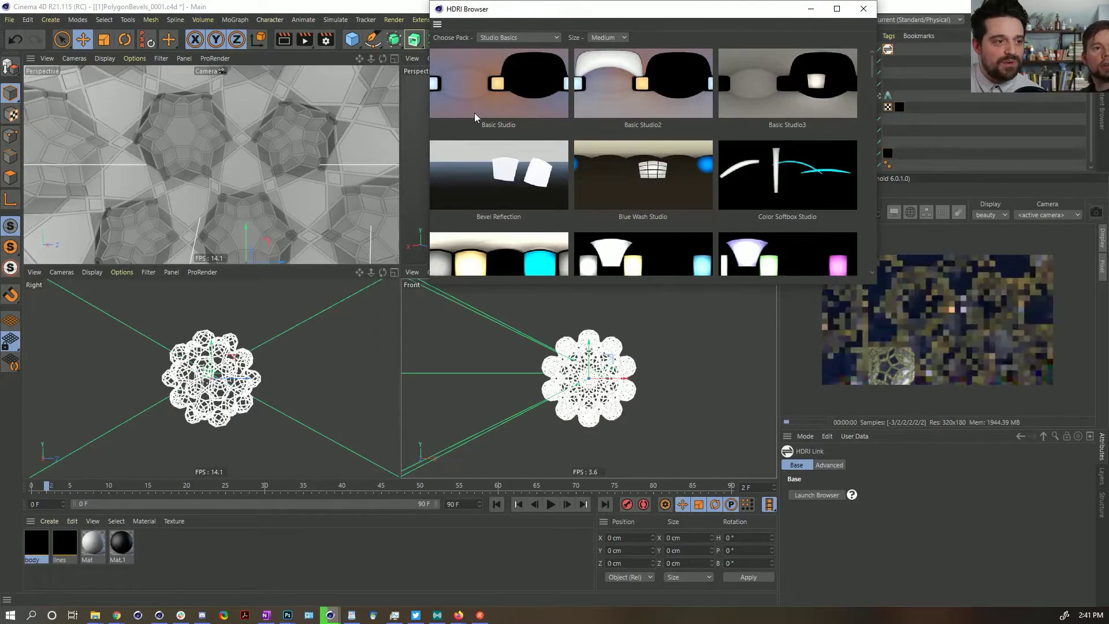
{"action": "left_click", "coordinate": [507, 36]}
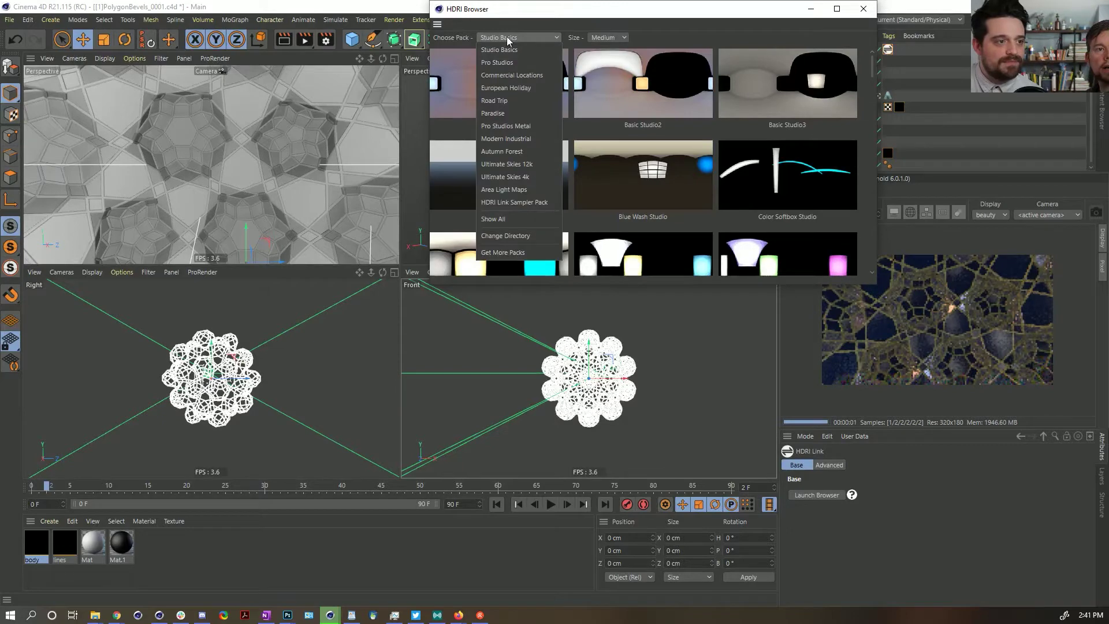
{"action": "left_click", "coordinate": [493, 219]}
{"action": "scroll", "coordinate": [622, 140], "scroll_direction": "down", "scroll_amount": 15}
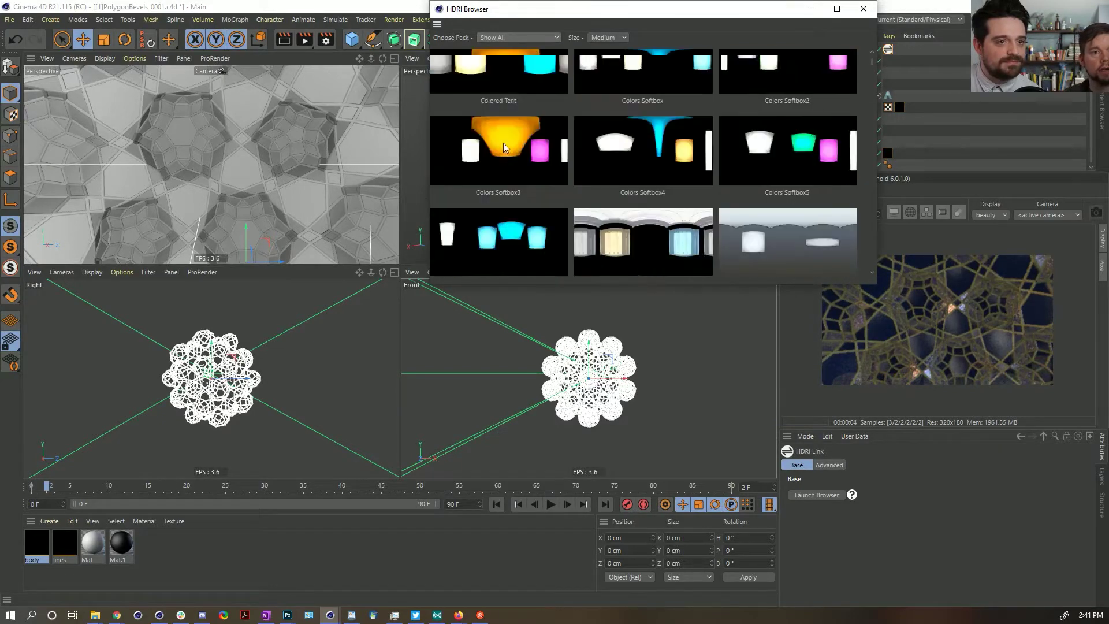
{"action": "scroll", "coordinate": [669, 143], "scroll_direction": "down", "scroll_amount": 15}
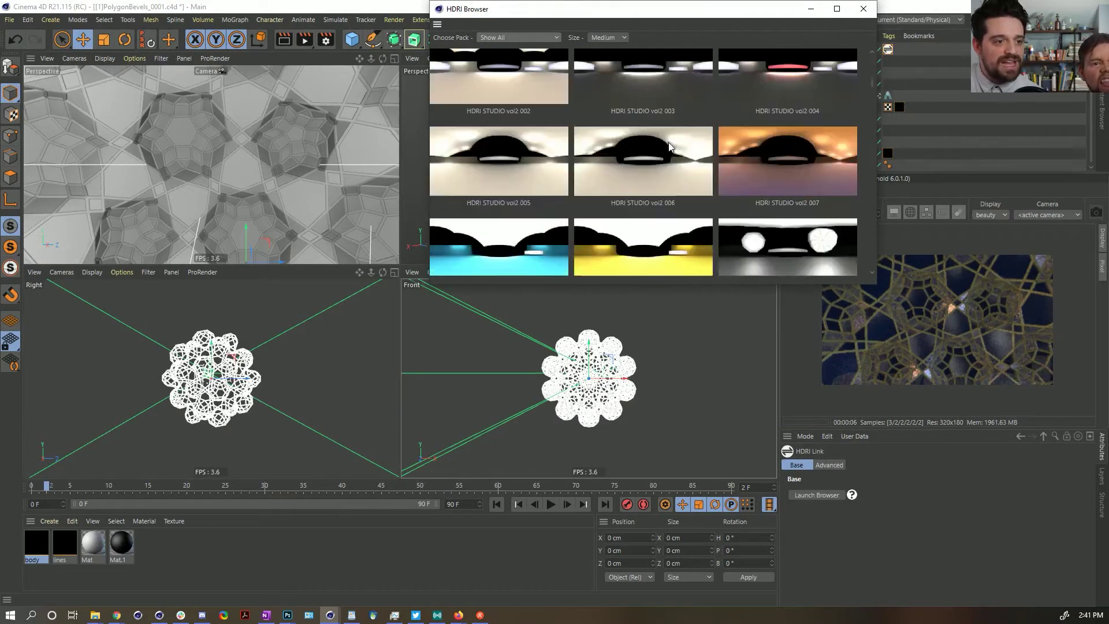
{"action": "scroll", "coordinate": [666, 147], "scroll_direction": "down", "scroll_amount": 15}
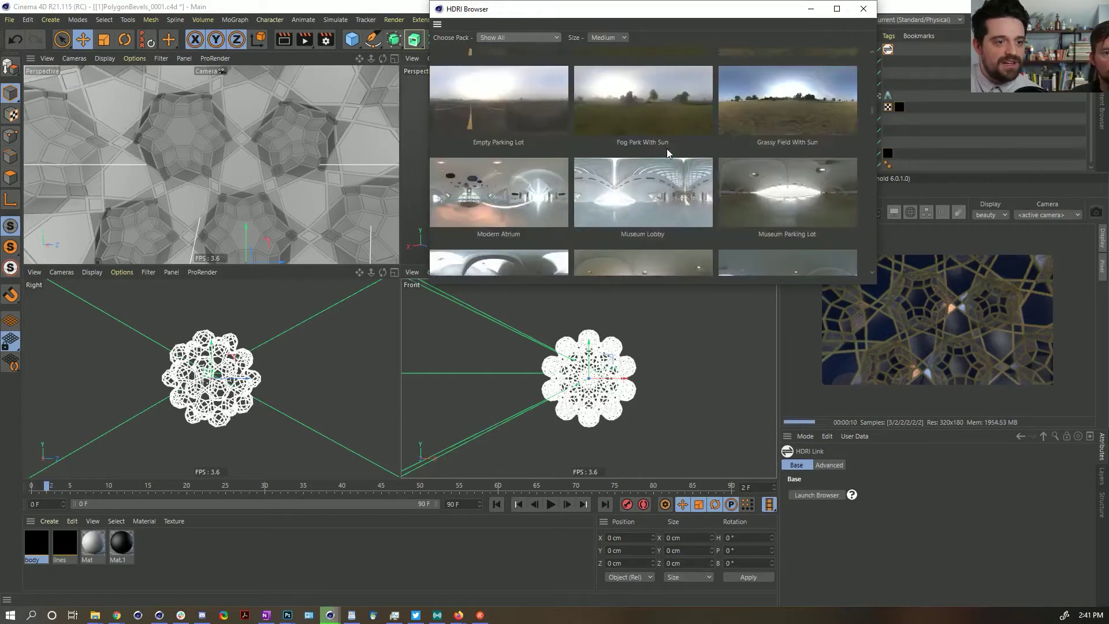
{"action": "scroll", "coordinate": [667, 148], "scroll_direction": "up", "scroll_amount": 3}
{"action": "scroll", "coordinate": [667, 148], "scroll_direction": "down", "scroll_amount": 2}
{"action": "double_click", "coordinate": [790, 149]}
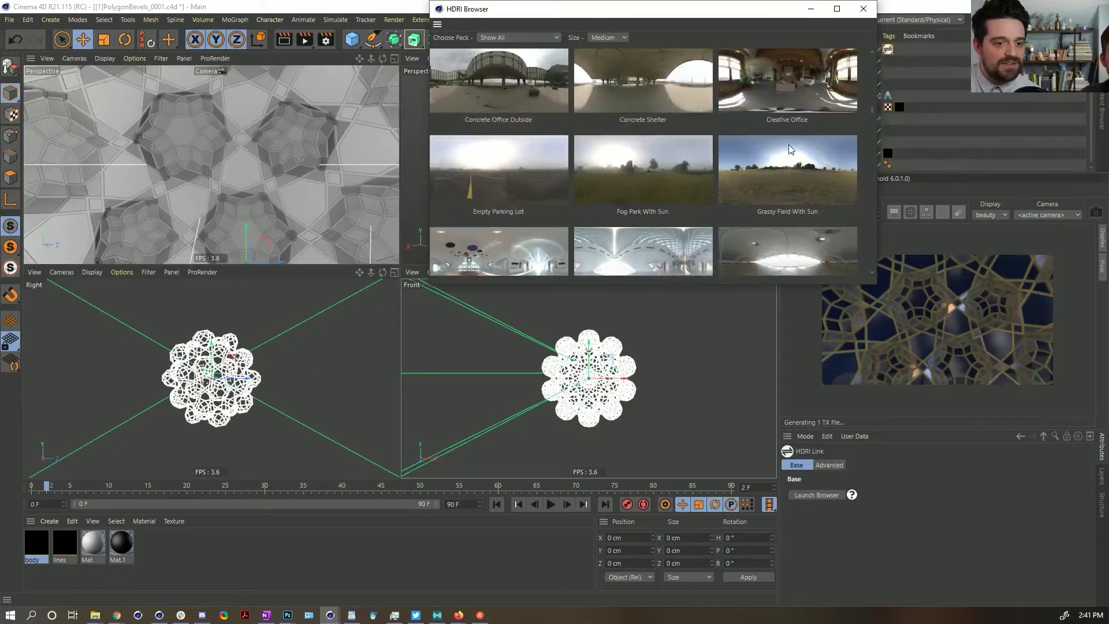
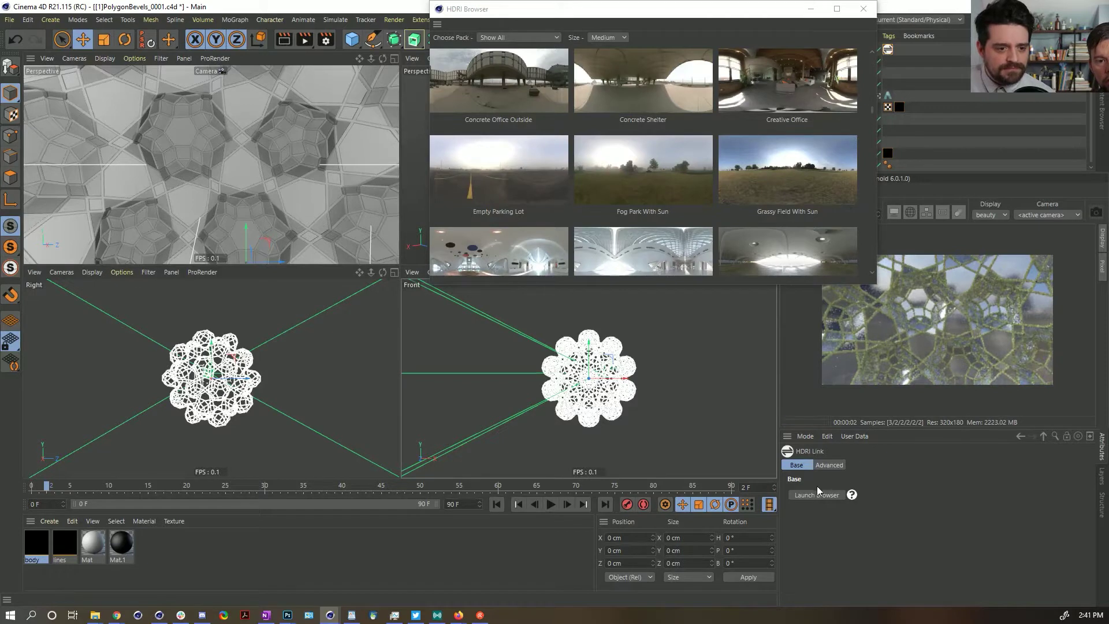
- Set the HDRI Link tag's resolution to Preview and move the HDRI Browser clear of the object list and render preview
{"action": "left_click", "coordinate": [829, 466]}
{"action": "left_click", "coordinate": [836, 516]}
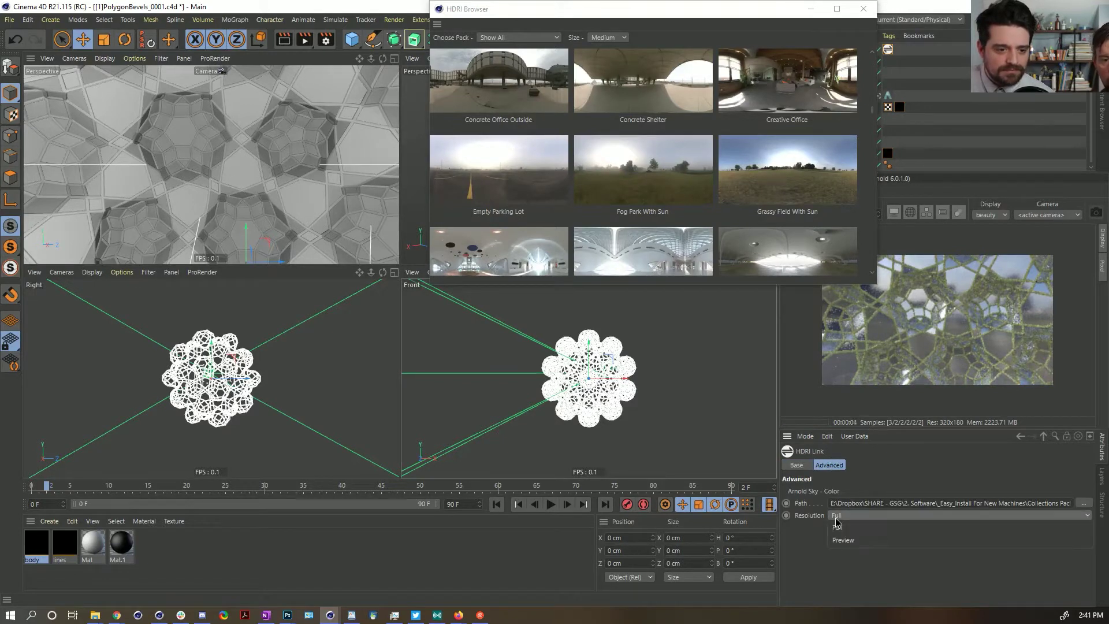
{"action": "left_click", "coordinate": [842, 540]}
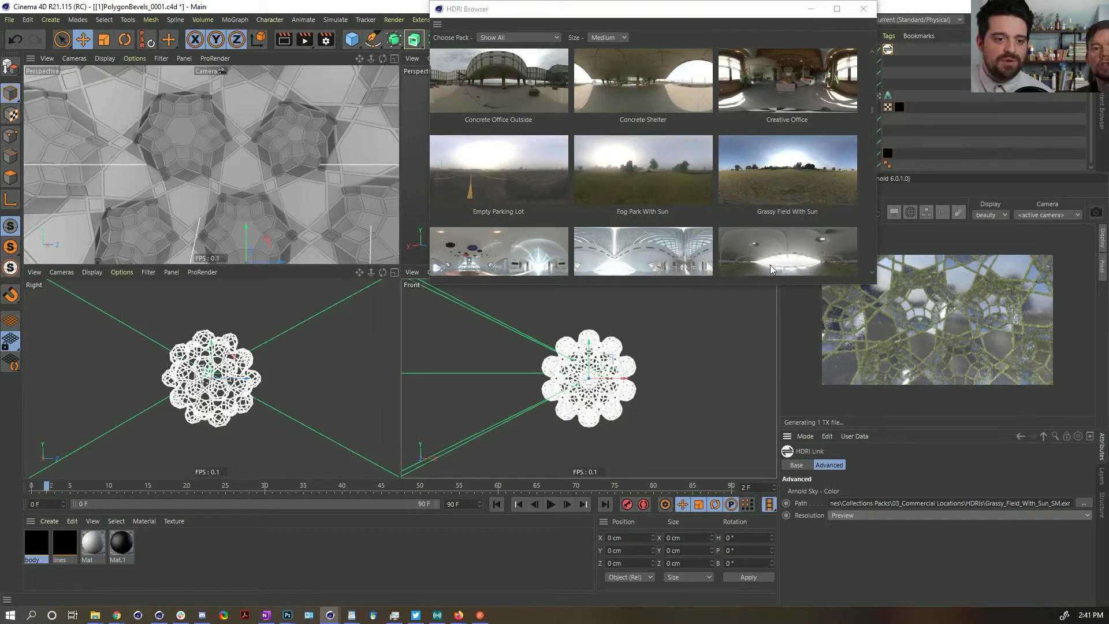
{"action": "left_click_drag", "start_coordinate": [759, 16], "coordinate": [532, 76]}
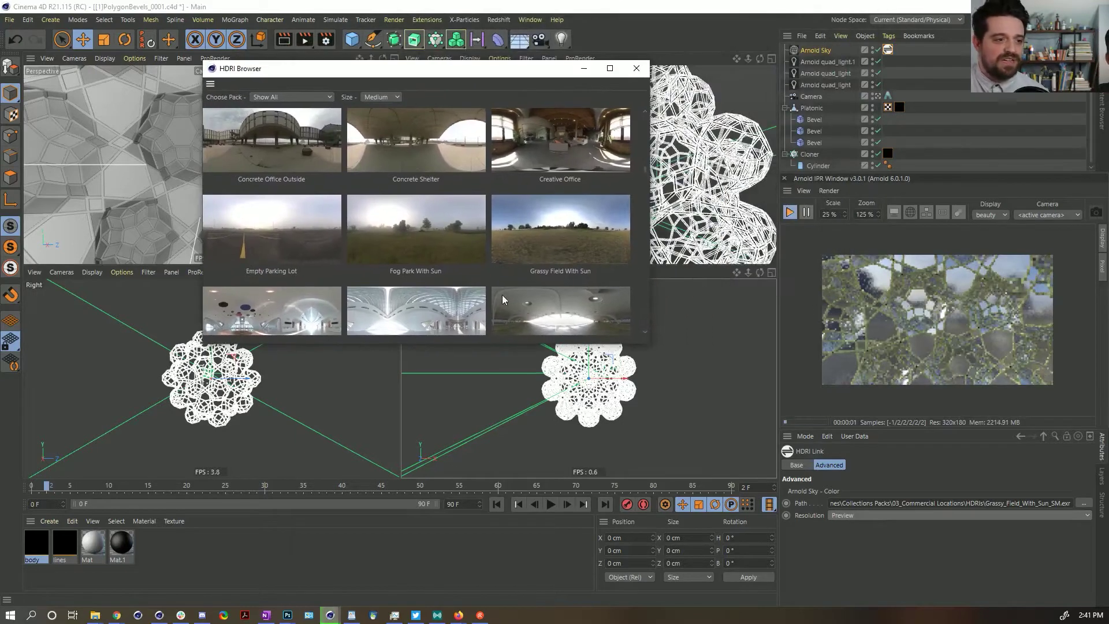
{"action": "scroll", "coordinate": [521, 192], "scroll_direction": "down", "scroll_amount": 1}
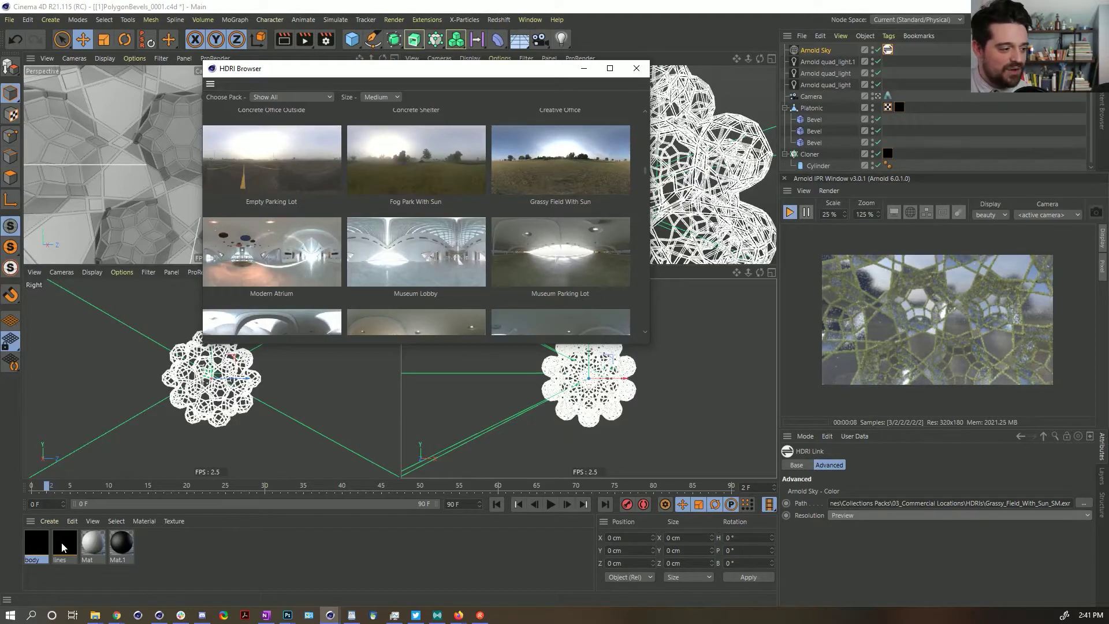
- Set the transmission extra roughness of the body material to about 0.59
{"action": "left_click", "coordinate": [37, 545]}
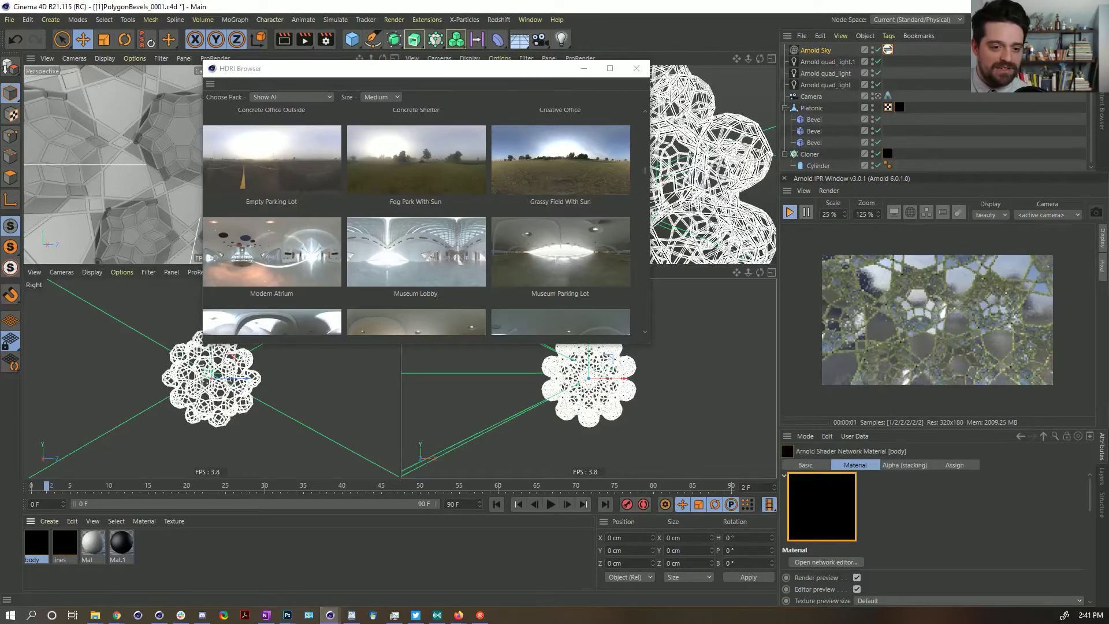
{"action": "left_click_drag", "start_coordinate": [1084, 488], "coordinate": [1088, 569]}
{"action": "left_click", "coordinate": [809, 525]}
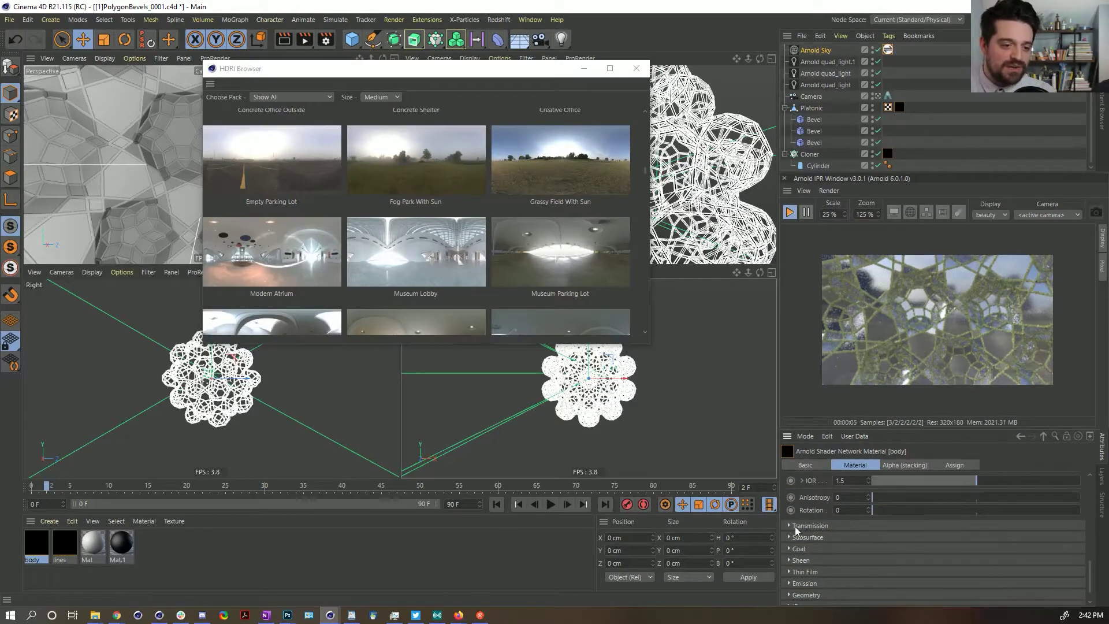
{"action": "scroll", "coordinate": [804, 544], "scroll_direction": "up", "scroll_amount": 2}
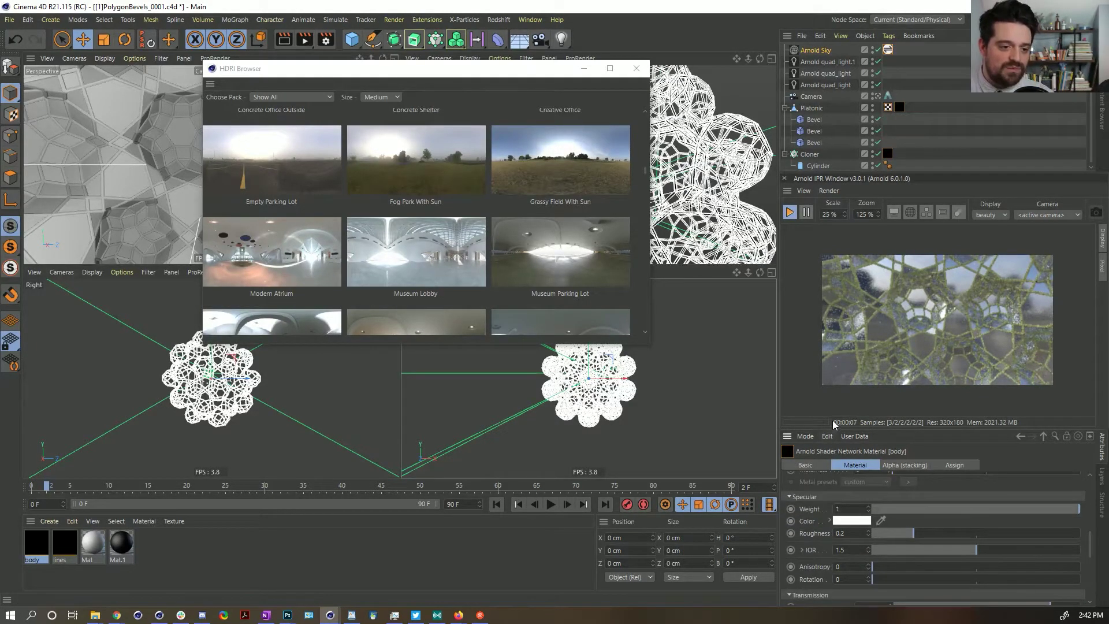
{"action": "left_click_drag", "start_coordinate": [837, 430], "coordinate": [838, 368]}
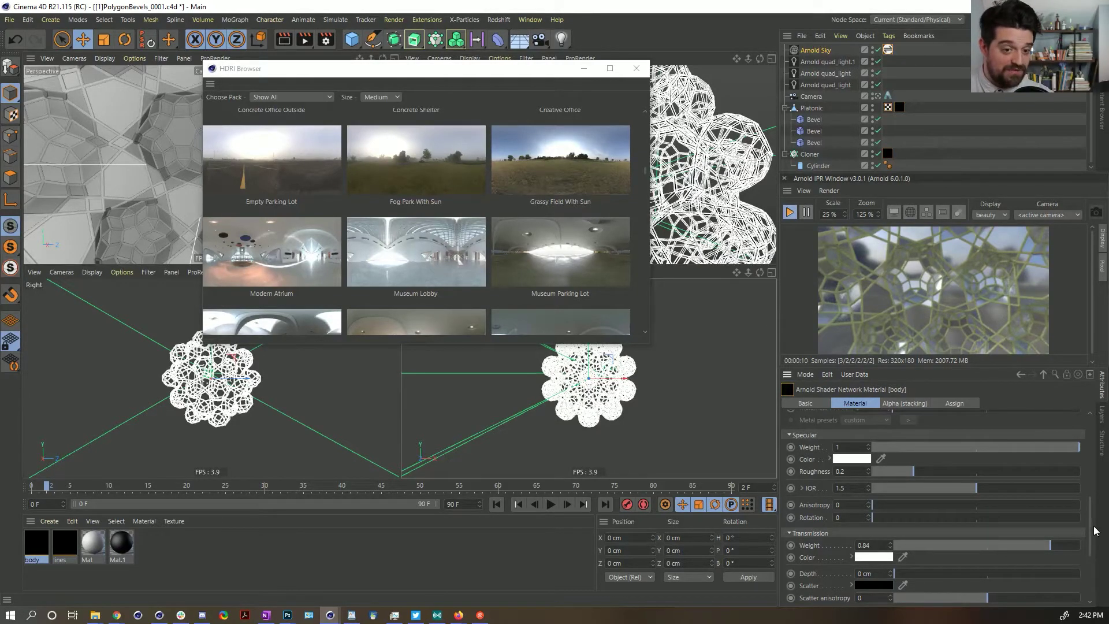
{"action": "left_click_drag", "start_coordinate": [1094, 530], "coordinate": [1094, 553]}
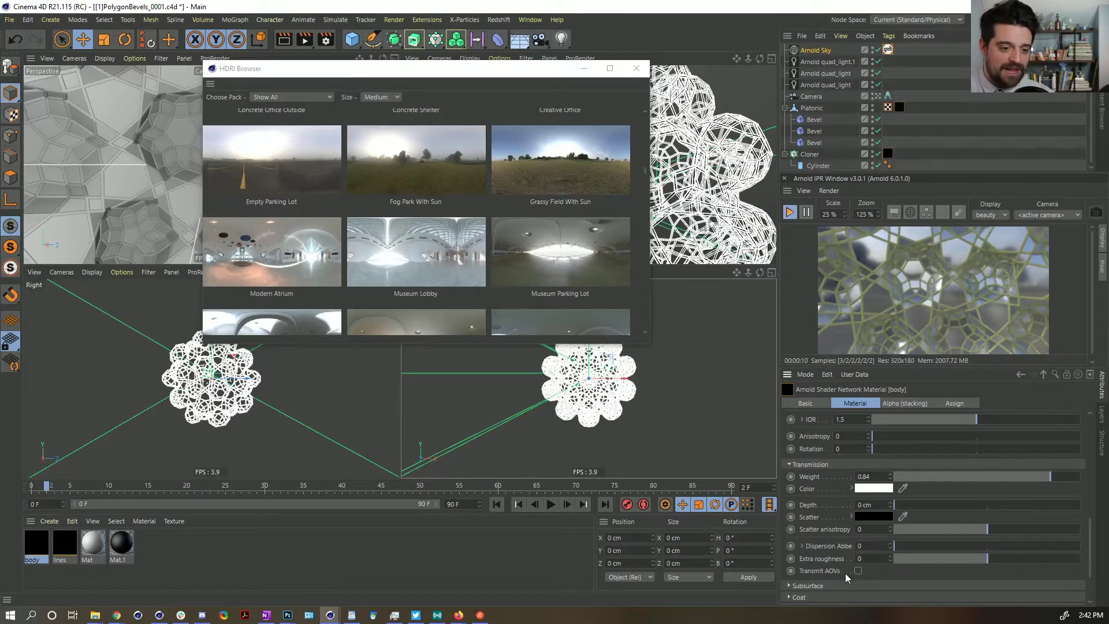
{"action": "left_click_drag", "start_coordinate": [1010, 565], "coordinate": [1033, 564]}
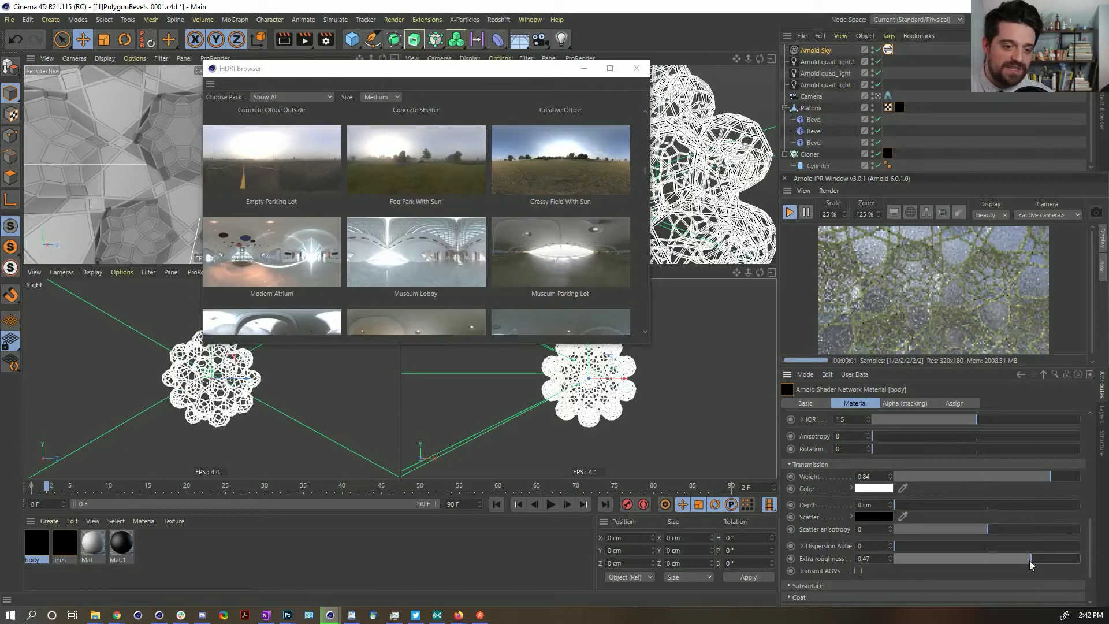
{"action": "left_click", "coordinate": [1044, 565]}
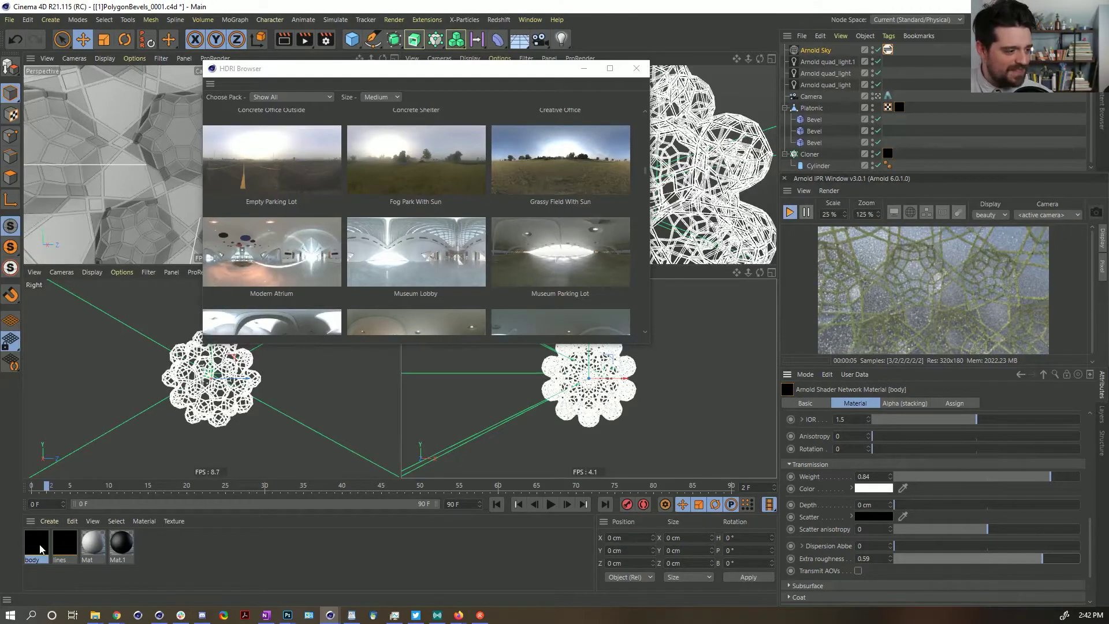
- Try a turquoise and a more saturated yellow as the base color of the lines material
{"action": "left_click", "coordinate": [70, 551]}
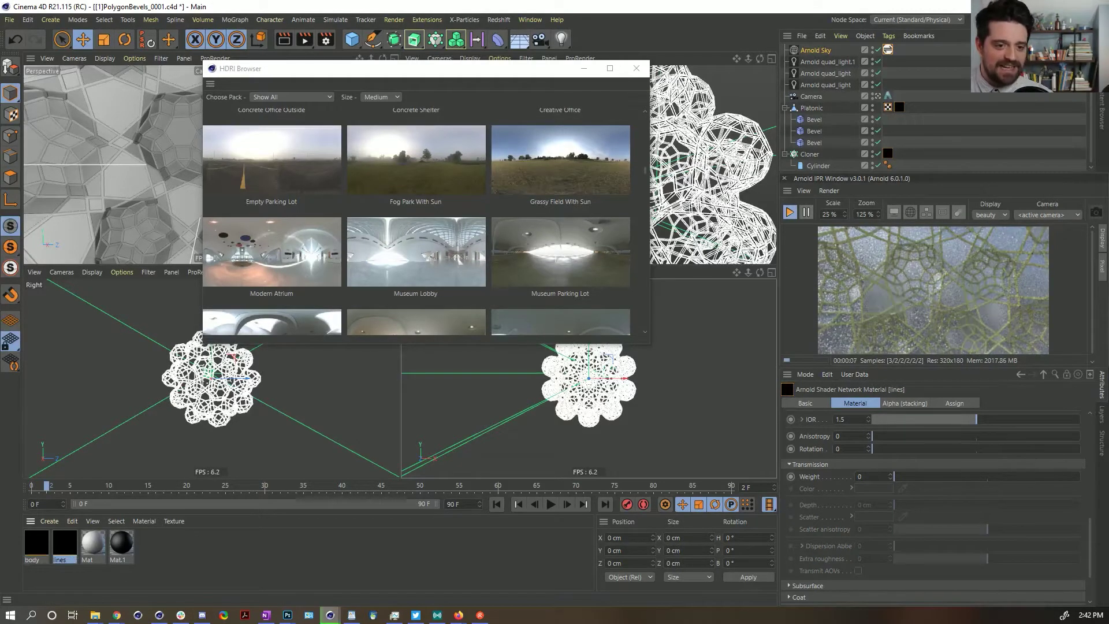
{"action": "scroll", "coordinate": [1102, 487], "scroll_direction": "up", "scroll_amount": 5}
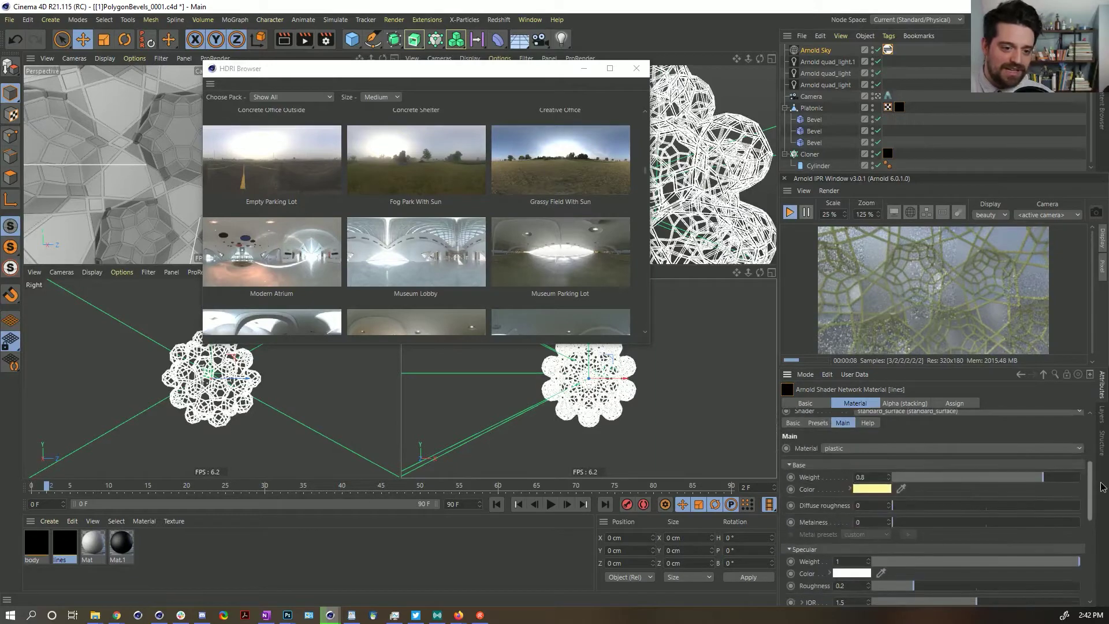
{"action": "left_click", "coordinate": [887, 488]}
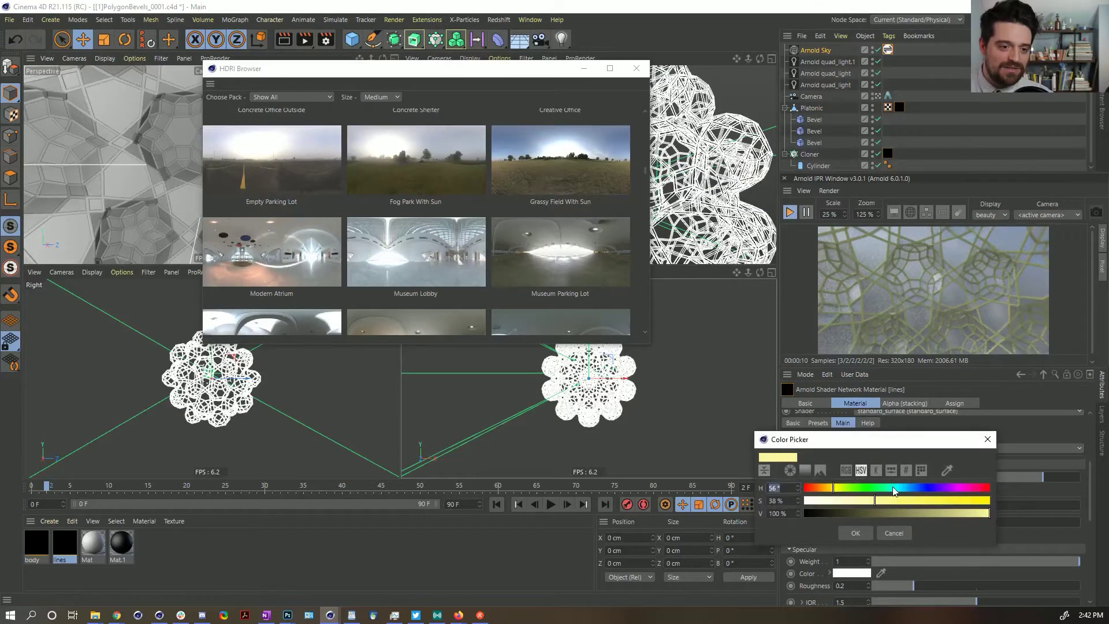
{"action": "left_click", "coordinate": [893, 491]}
{"action": "left_click", "coordinate": [917, 501]}
{"action": "left_click", "coordinate": [855, 534]}
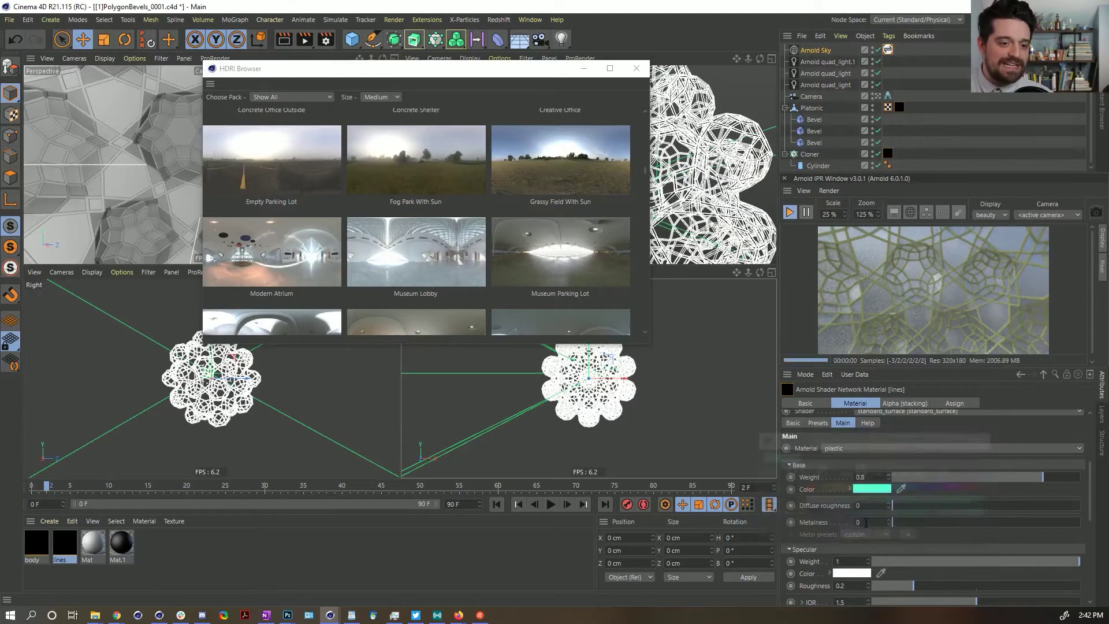
{"action": "left_click", "coordinate": [890, 489]}
{"action": "left_click", "coordinate": [835, 489]}
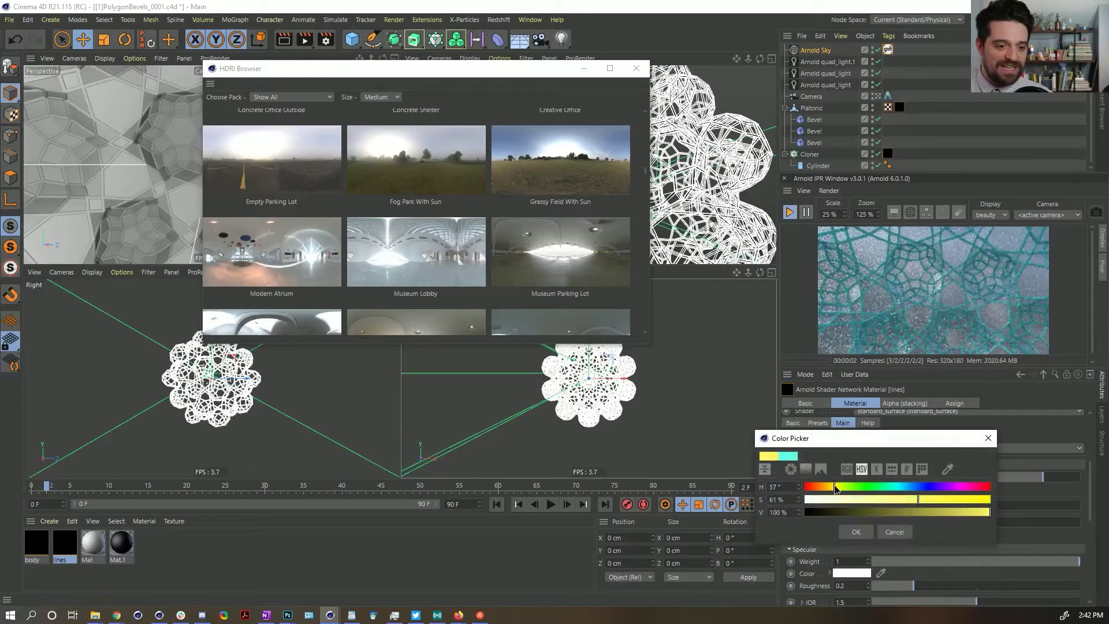
{"action": "left_click", "coordinate": [856, 532]}
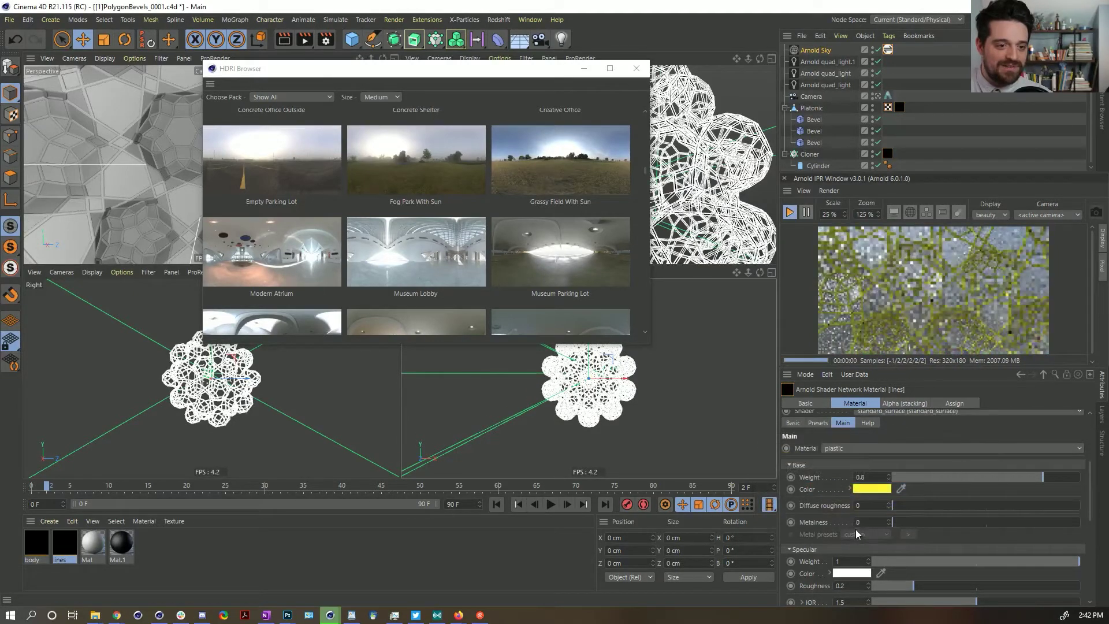
- Set the lines material's base color to sky blue with hue 193°, saturation 79% and value 100%, and close the HDRI Browser
{"action": "left_click", "coordinate": [872, 488]}
{"action": "left_click", "coordinate": [873, 484]}
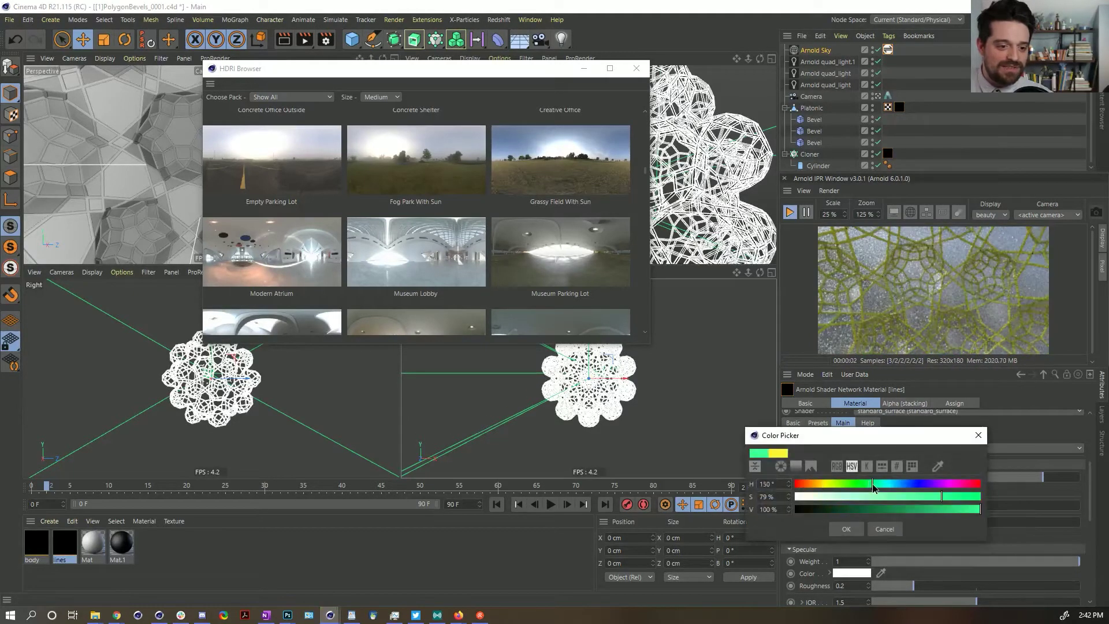
{"action": "mouse_move", "coordinate": [874, 488]}
{"action": "left_mouse_down"}
{"action": "mouse_move", "coordinate": [913, 487]}
{"action": "mouse_move", "coordinate": [895, 487]}
{"action": "left_mouse_up"}
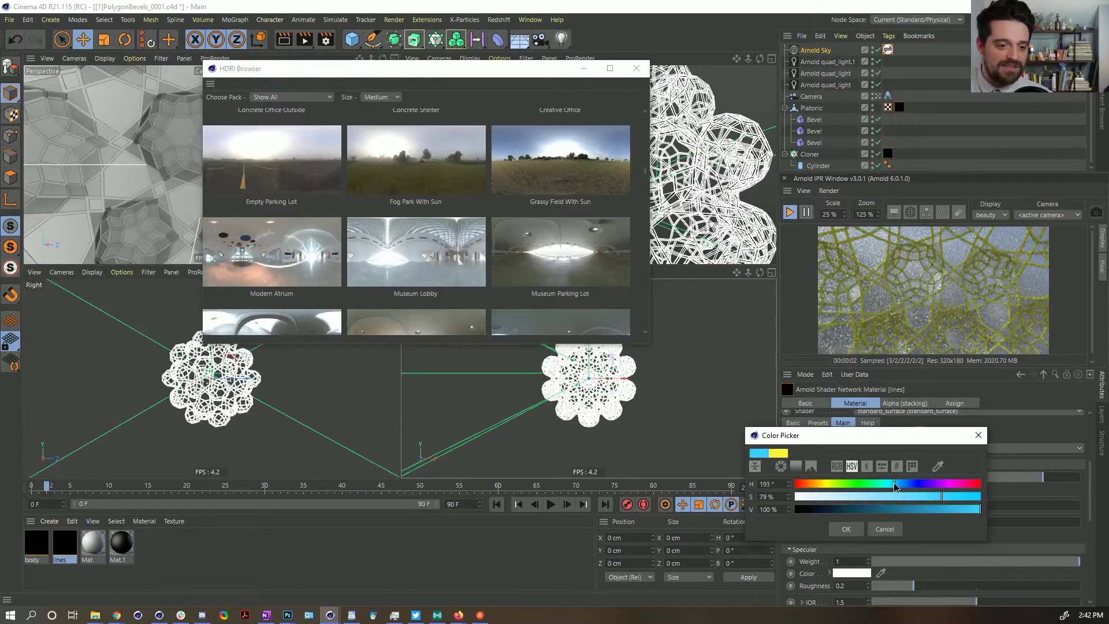
{"action": "left_click", "coordinate": [848, 528]}
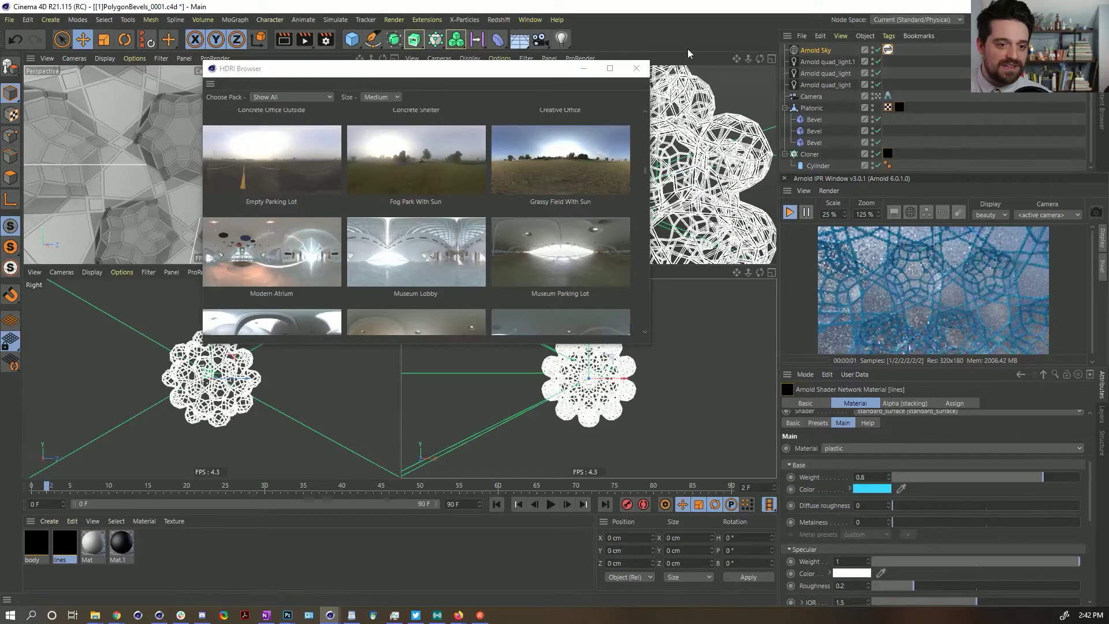
{"action": "left_click", "coordinate": [636, 68]}
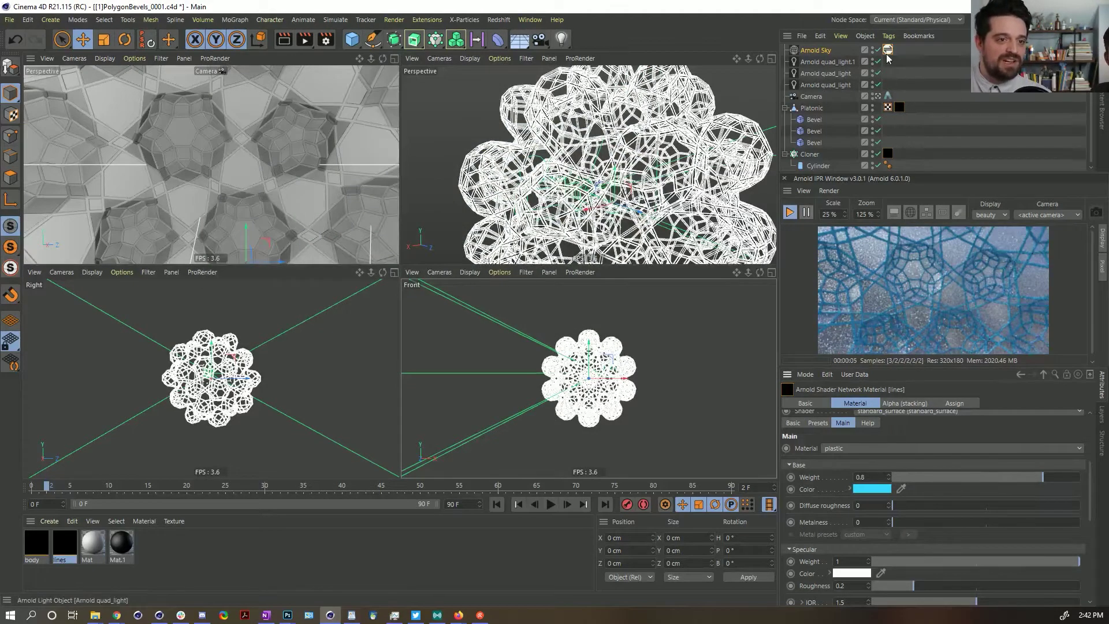
- Try lowering the Arnold Sky's exposure to about -3.25, and undo the change
{"action": "left_click", "coordinate": [819, 51]}
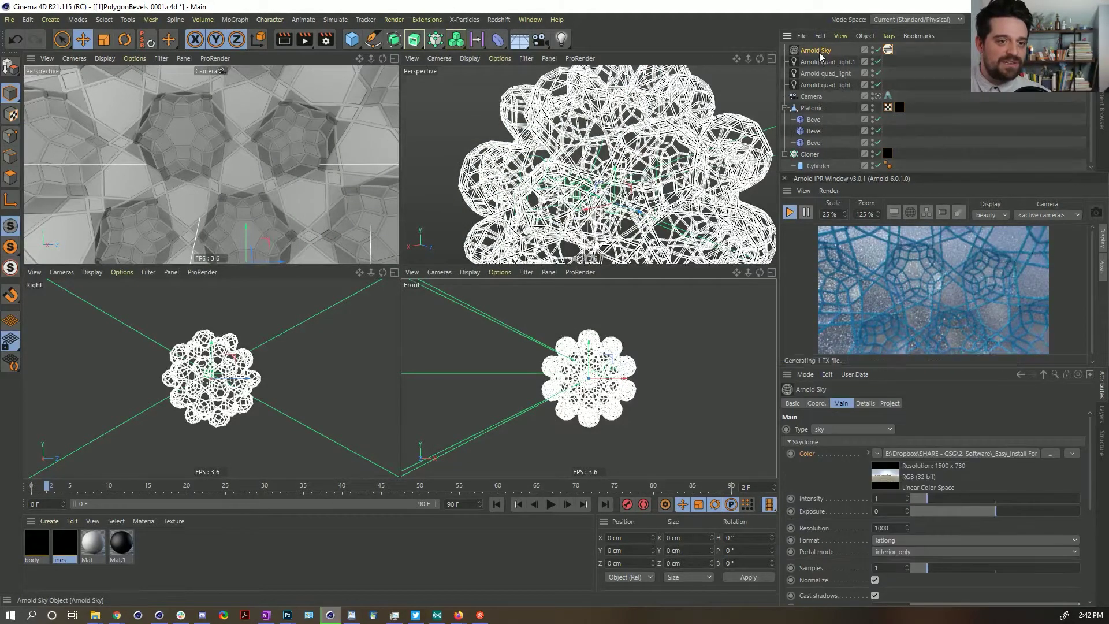
{"action": "left_click_drag", "start_coordinate": [968, 511], "coordinate": [941, 513]}
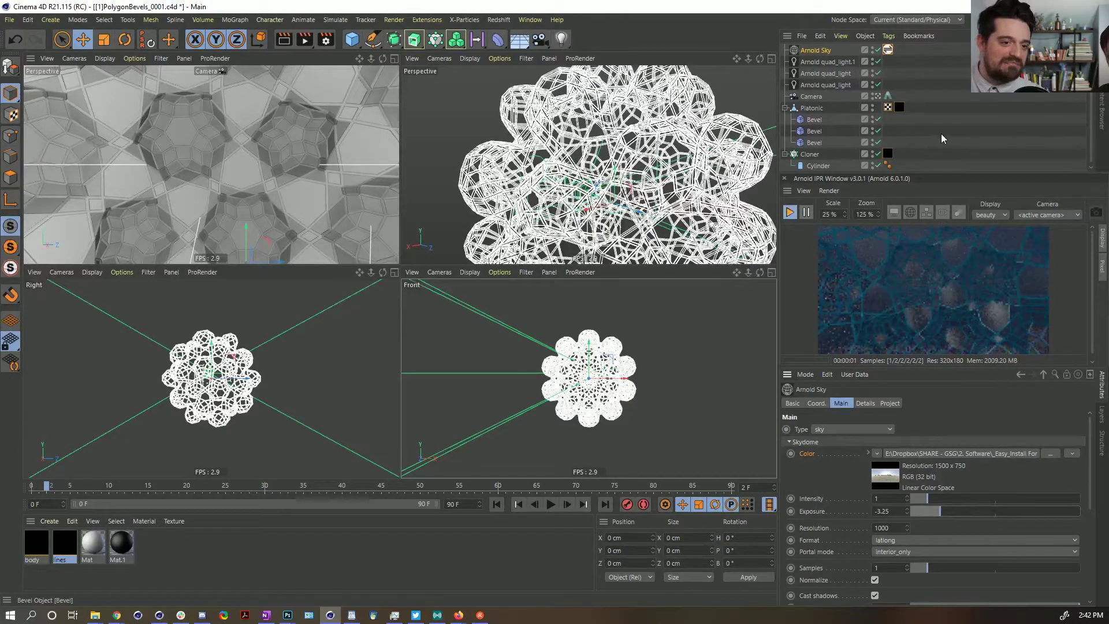
{"action": "key", "text": "ctrl+z"}
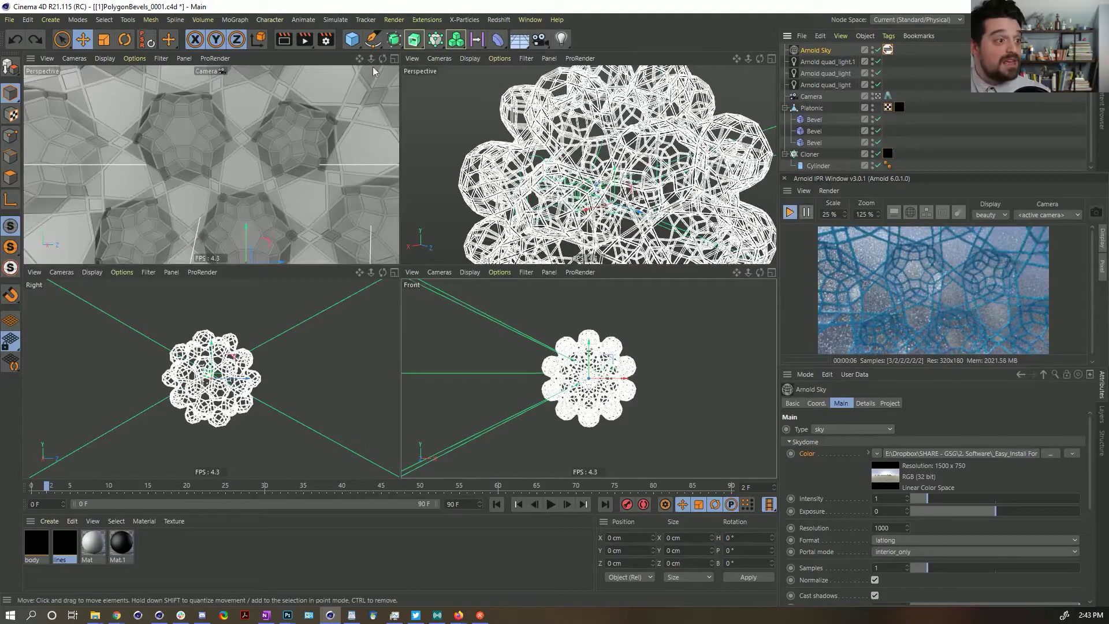
- Switch the renderer in the render settings from Standard to Arnold Renderer
{"action": "left_click", "coordinate": [324, 42]}
{"action": "left_click_drag", "start_coordinate": [568, 34], "coordinate": [491, 59]}
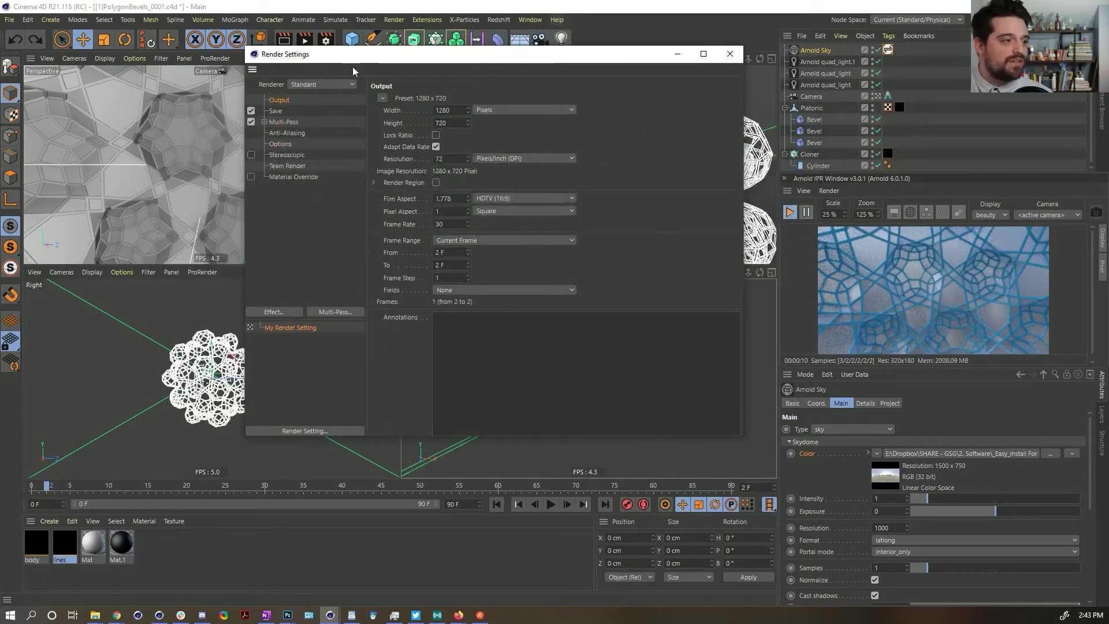
{"action": "left_click", "coordinate": [341, 85]}
{"action": "left_click", "coordinate": [332, 151]}
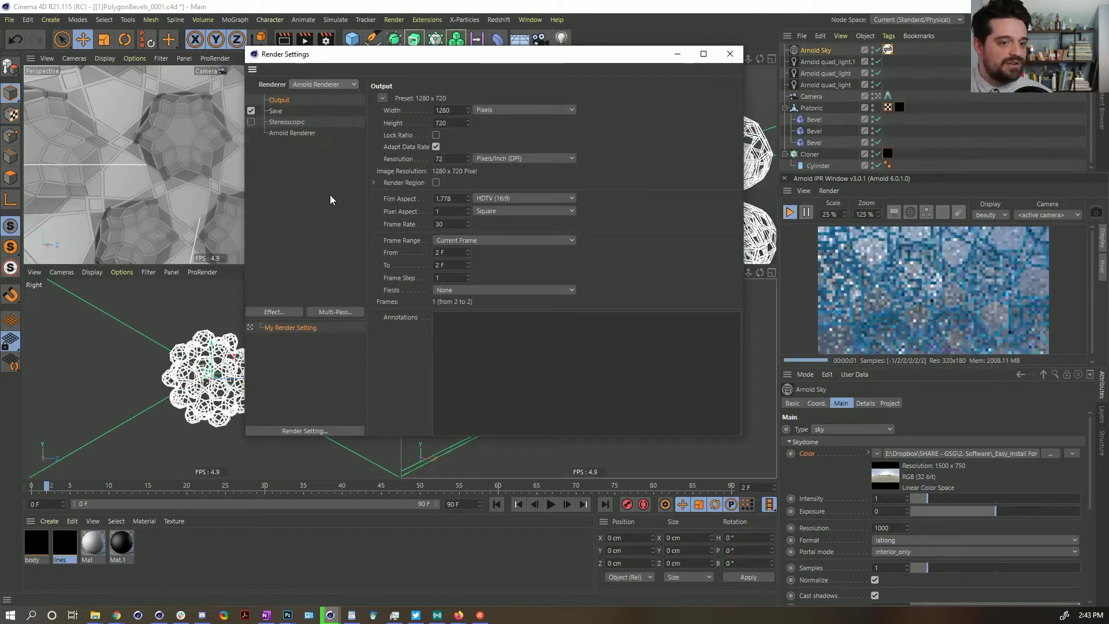
- Show the Arnold Renderer sampling settings and stop the live IPR preview
{"action": "left_click", "coordinate": [291, 133]}
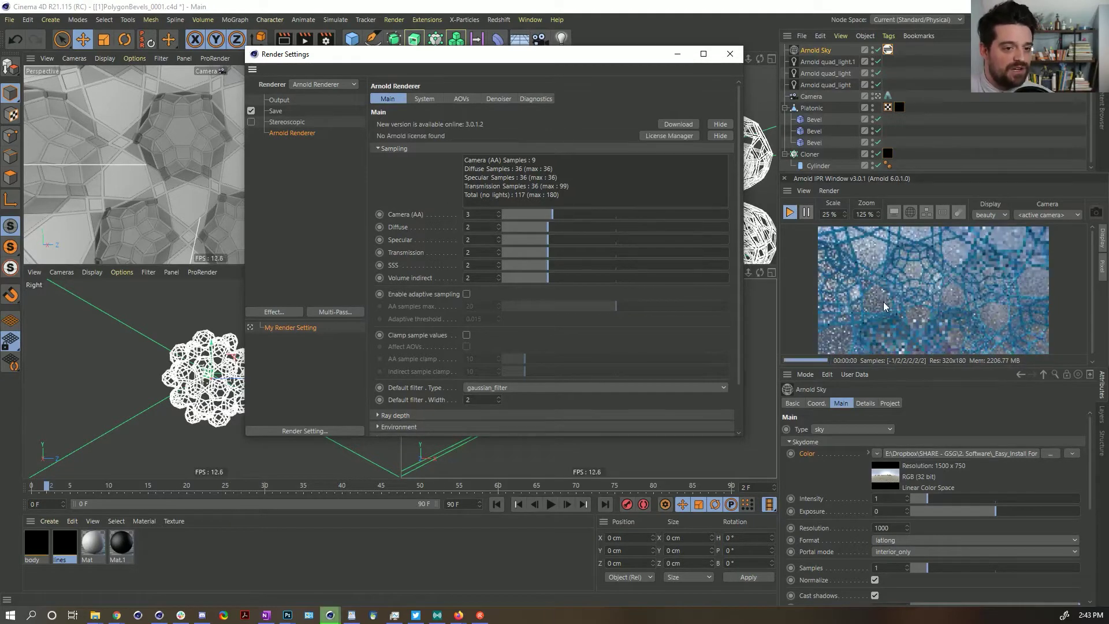
{"action": "left_click", "coordinate": [798, 213]}
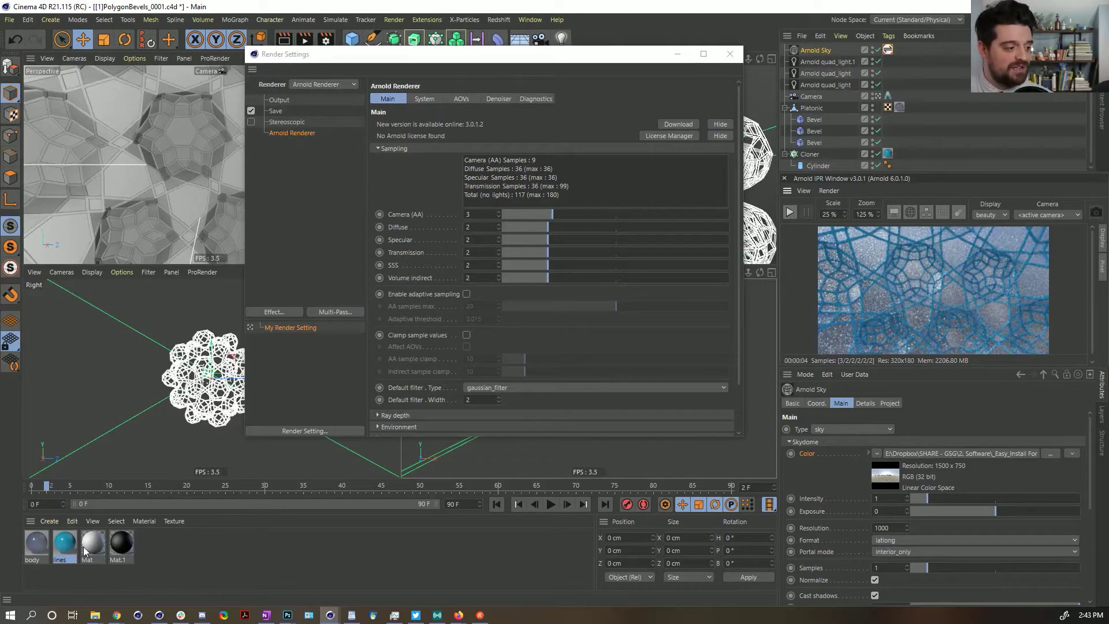
- Review the specular and transmission settings of the body material
{"action": "left_click", "coordinate": [39, 543]}
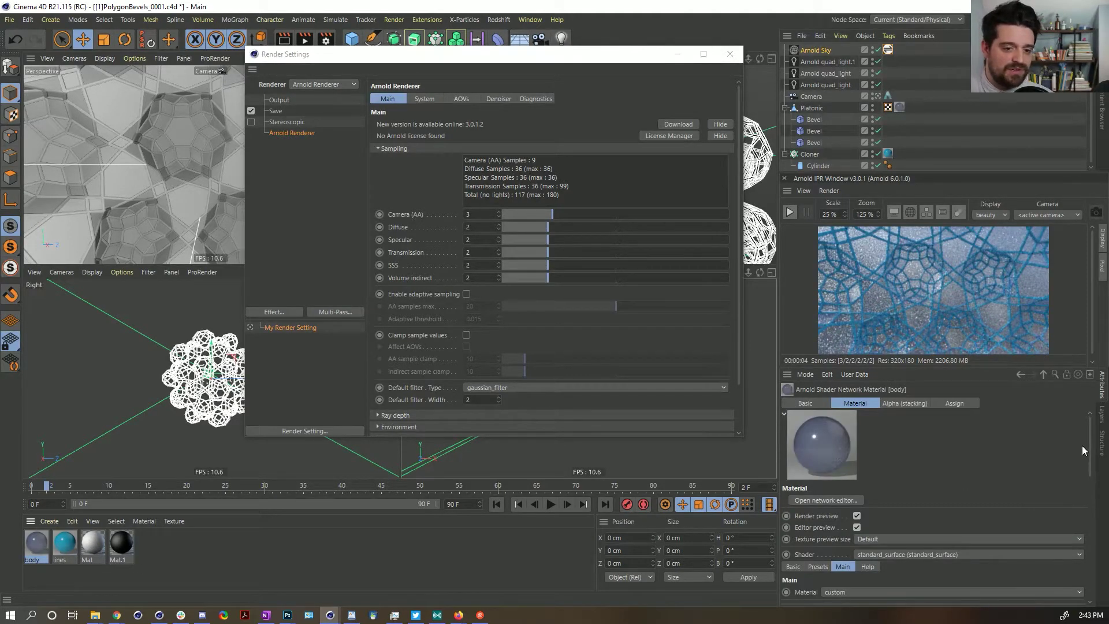
{"action": "scroll", "coordinate": [1083, 446], "scroll_direction": "down", "scroll_amount": 15}
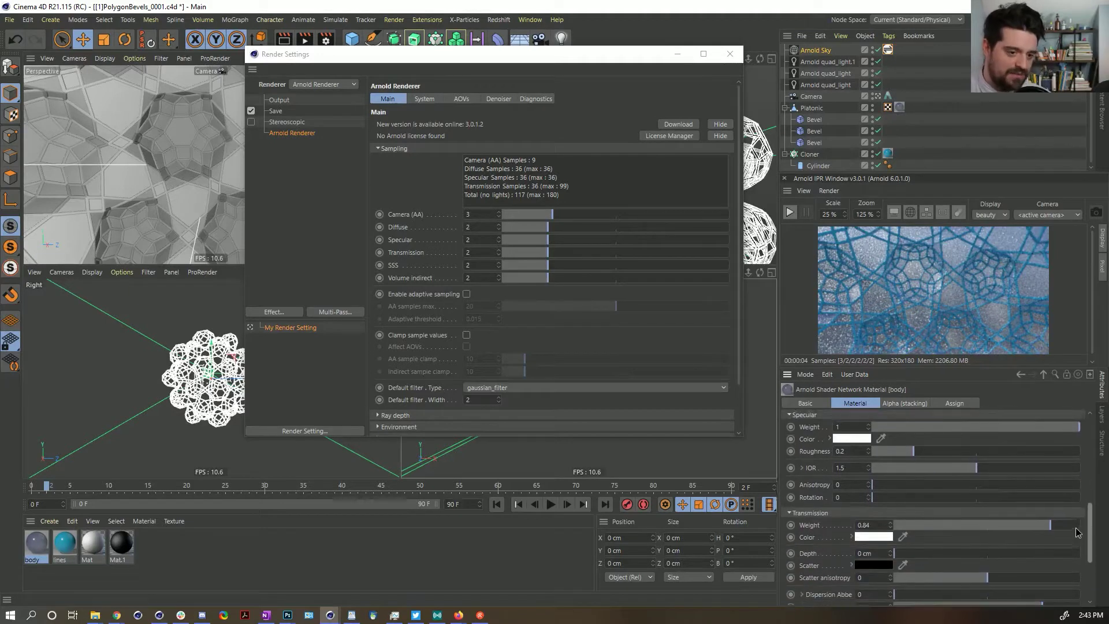
{"action": "scroll", "coordinate": [1076, 532], "scroll_direction": "down", "scroll_amount": 2}
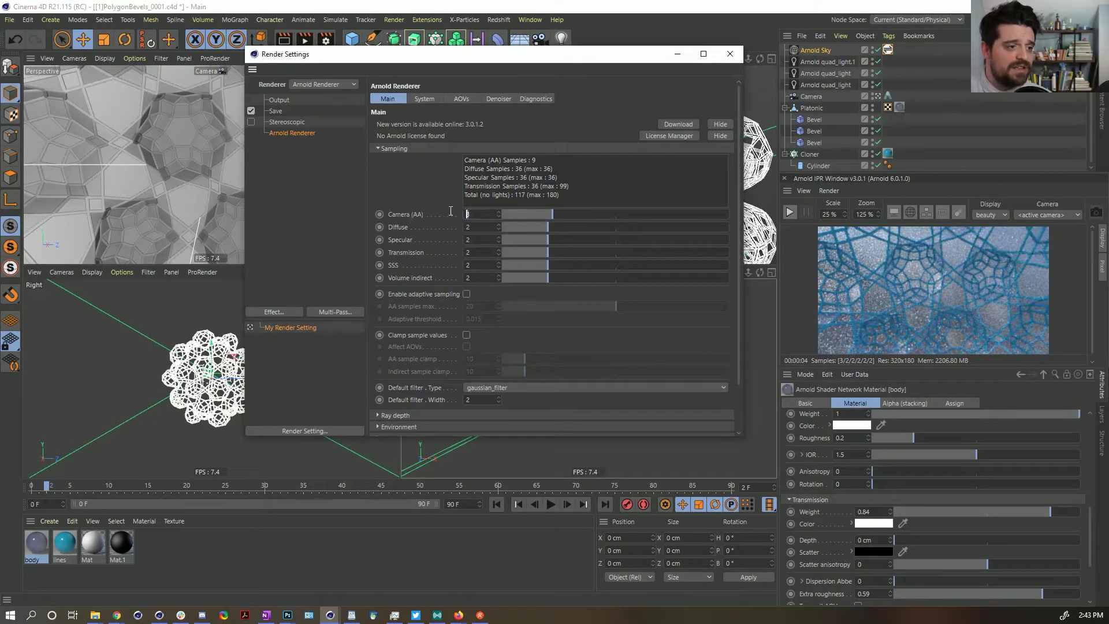
- Set the Arnold render samples to Camera (AA) 2, Diffuse 1, Specular 1 and Transmission 4
{"action": "left_click", "coordinate": [478, 214]}
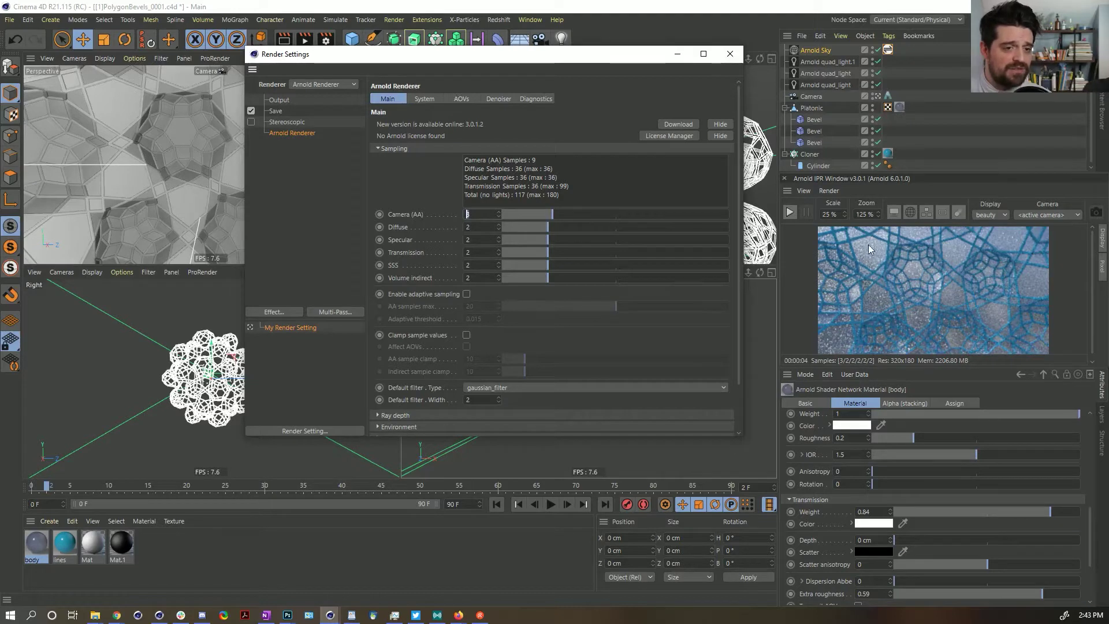
{"action": "left_click", "coordinate": [493, 229]}
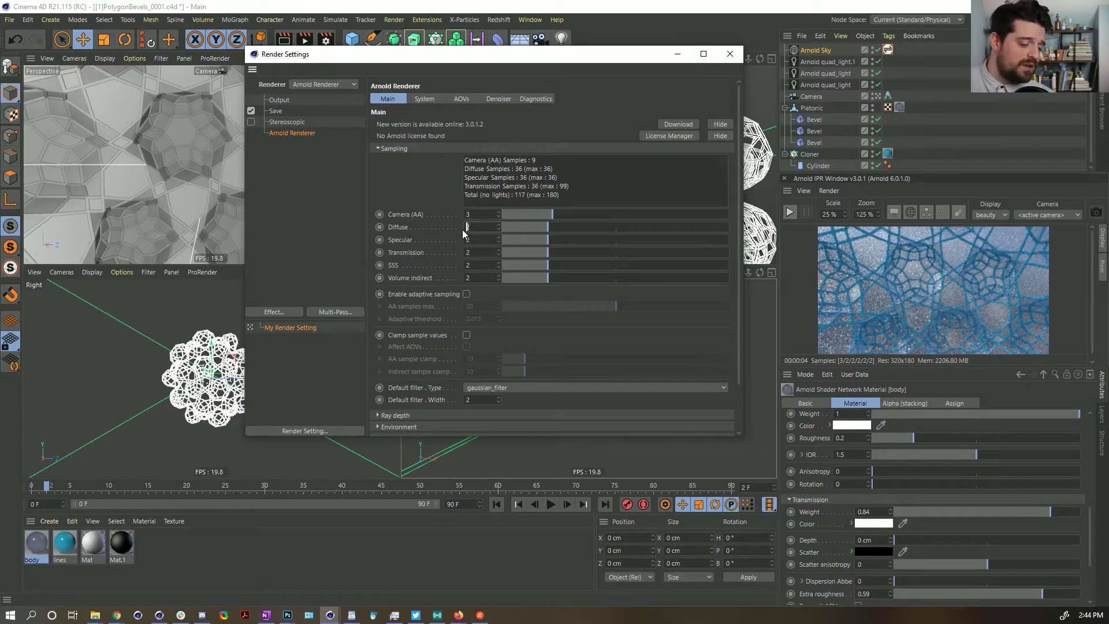
{"action": "type", "text": "1"}
{"action": "key", "text": "Tab"}
{"action": "type", "text": "1"}
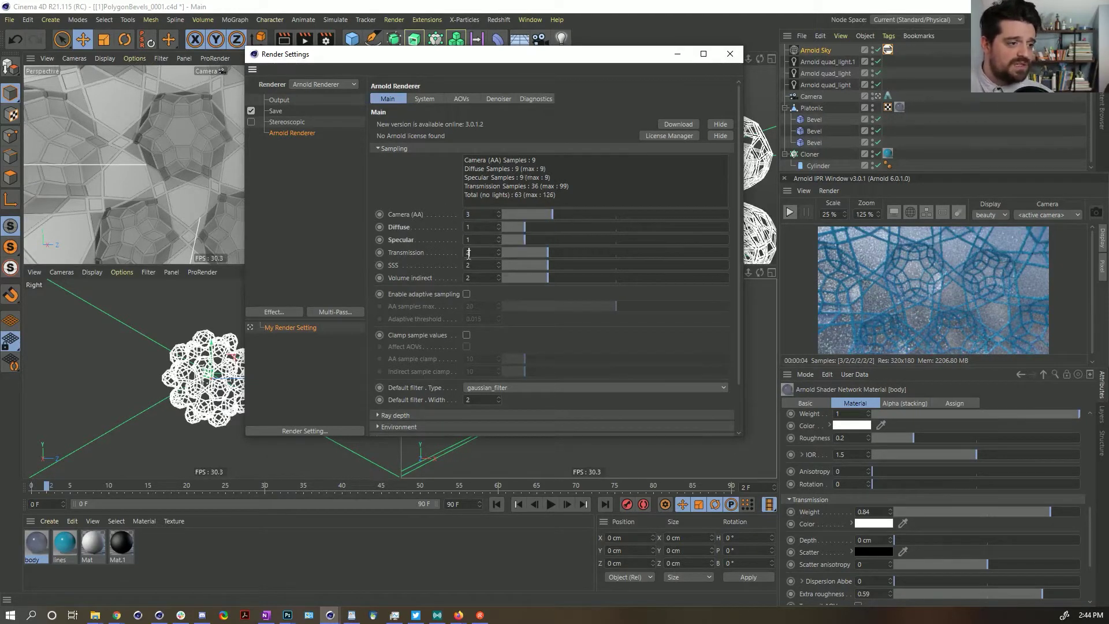
{"action": "key", "text": "Tab"}
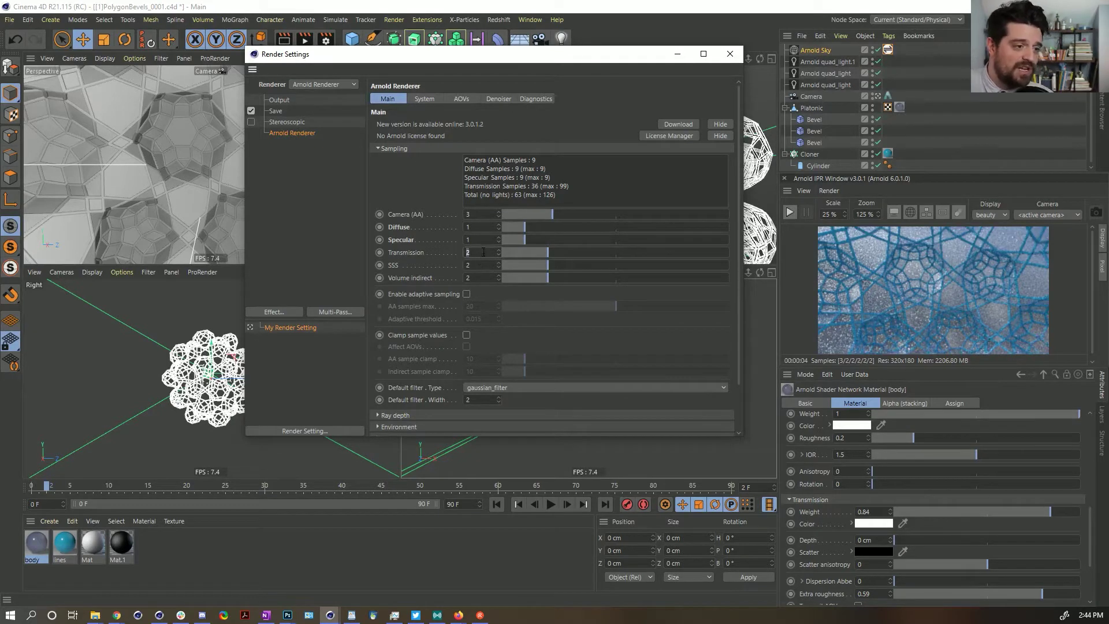
{"action": "type", "text": "4"}
{"action": "key", "text": "Return"}
{"action": "double_click", "coordinate": [469, 215]}
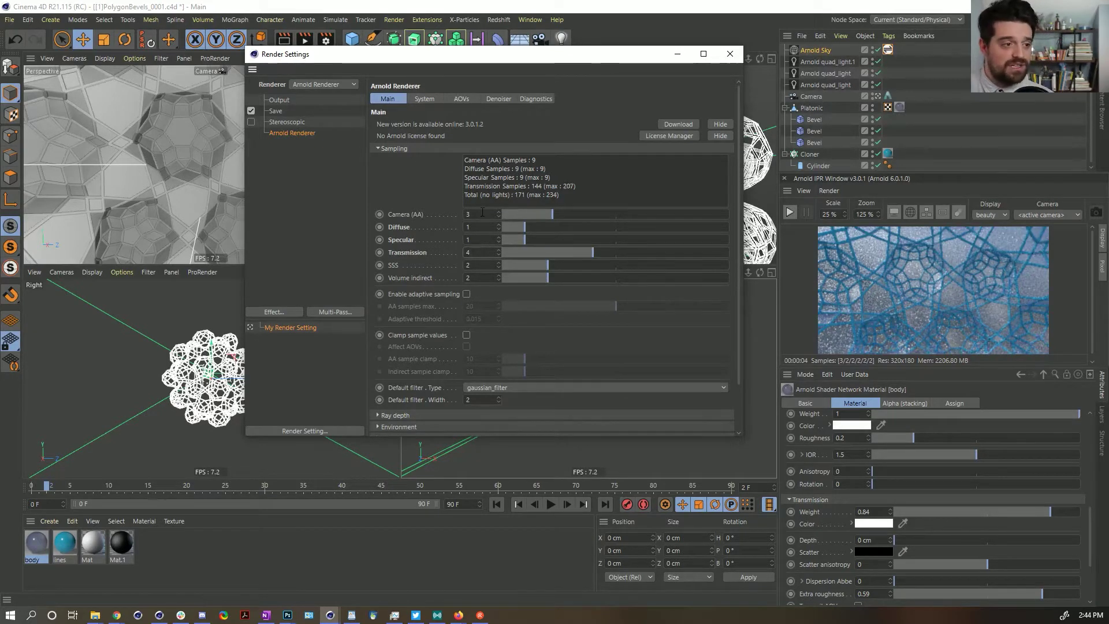
{"action": "type", "text": "2"}
{"action": "key", "text": "Return"}
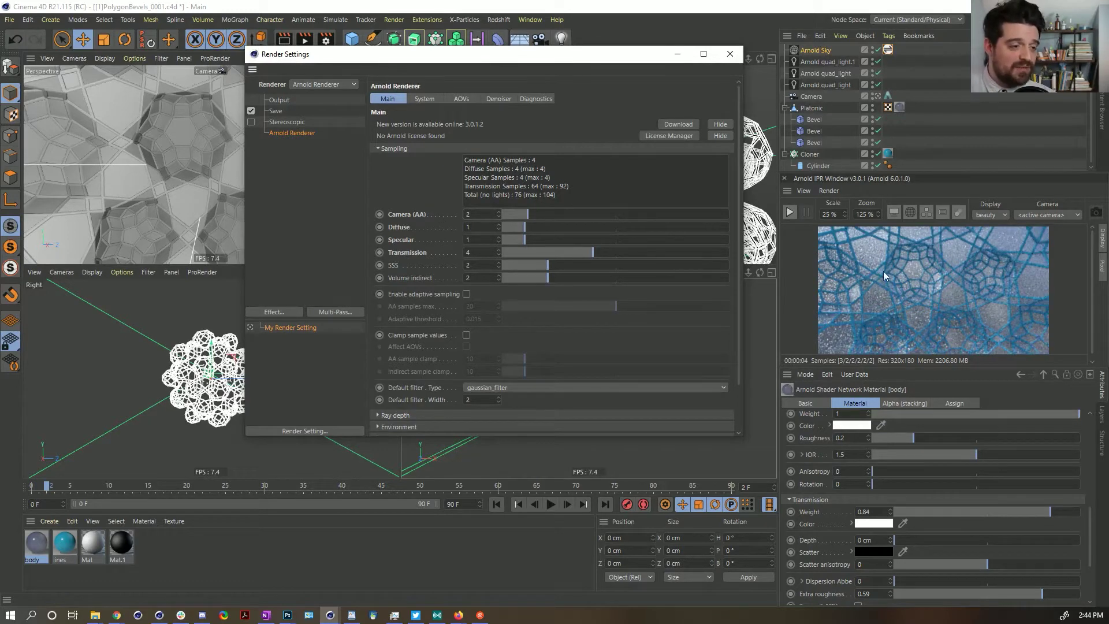
- Set the SSS and Volume indirect samples to 0
{"action": "left_click", "coordinate": [479, 268]}
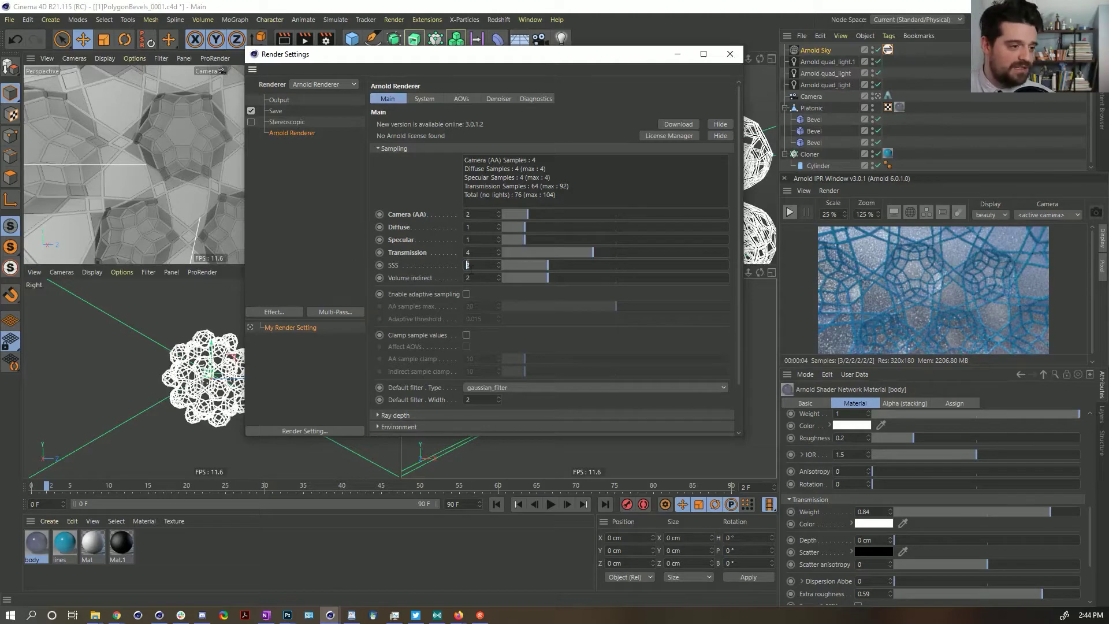
{"action": "type", "text": "0"}
{"action": "key", "text": "Tab"}
{"action": "type", "text": "0"}
{"action": "key", "text": "Return"}
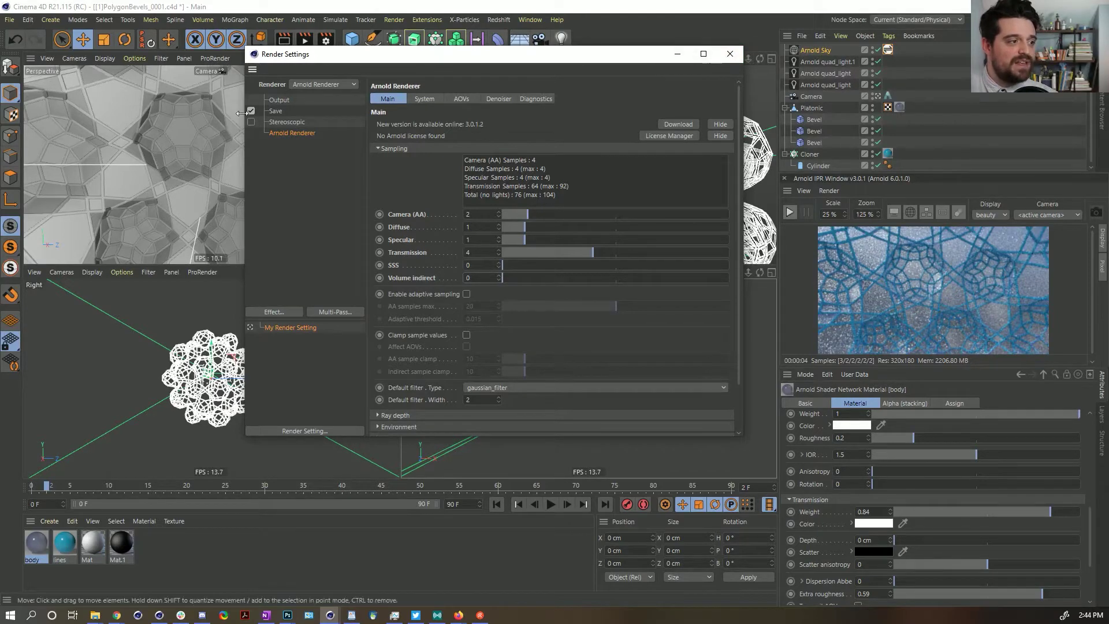
- Turn off saving of the render output and render the current frame to the Picture Viewer
{"action": "left_click", "coordinate": [276, 111]}
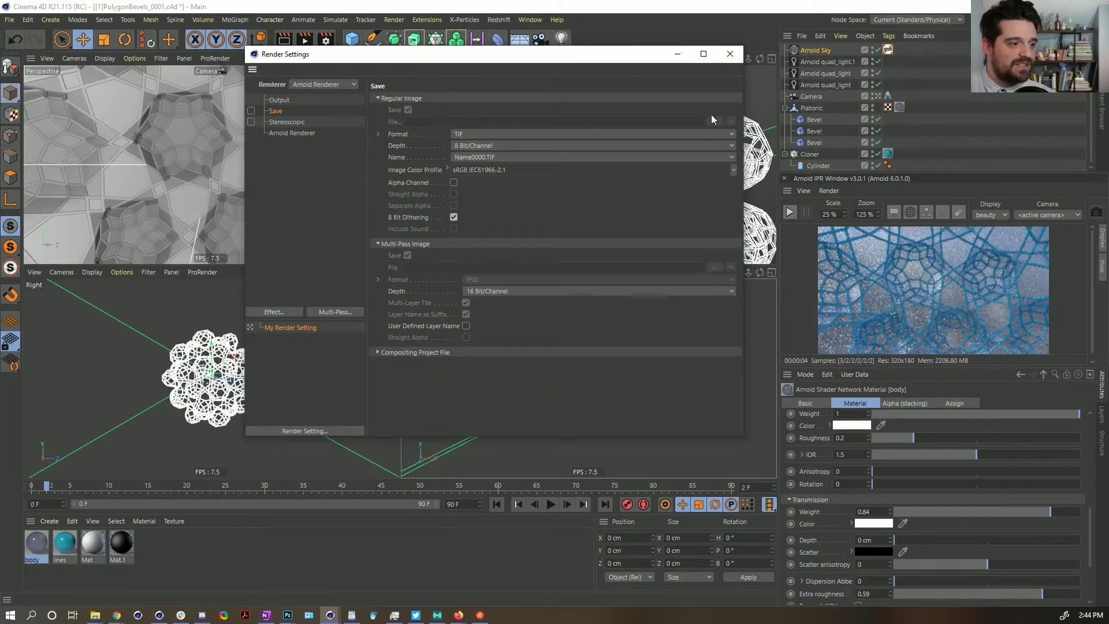
{"action": "left_click", "coordinate": [279, 100]}
{"action": "left_click", "coordinate": [729, 53]}
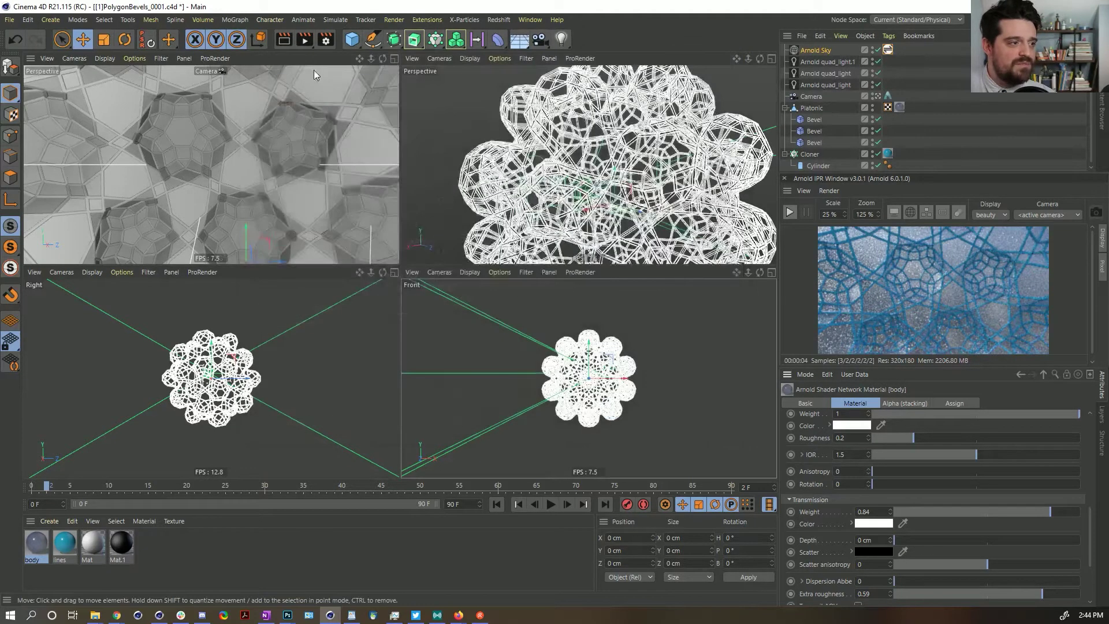
{"action": "left_click", "coordinate": [307, 41]}
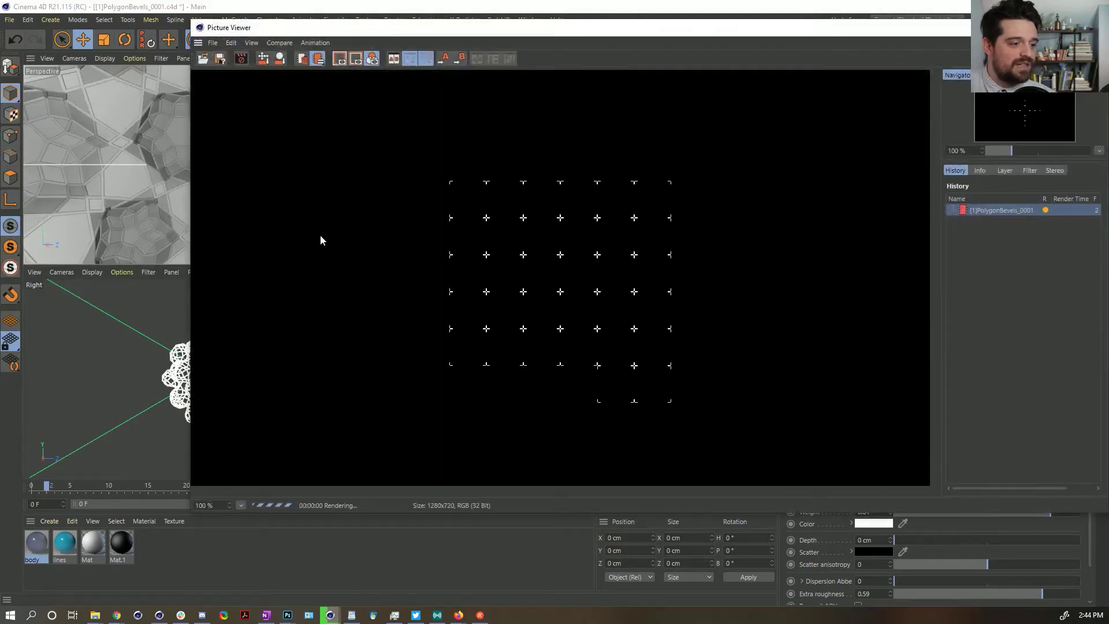
- Examine the rendered frame in the Picture Viewer, both in close-up and as a whole image
{"action": "scroll", "coordinate": [496, 260], "scroll_direction": "down", "scroll_amount": 1}
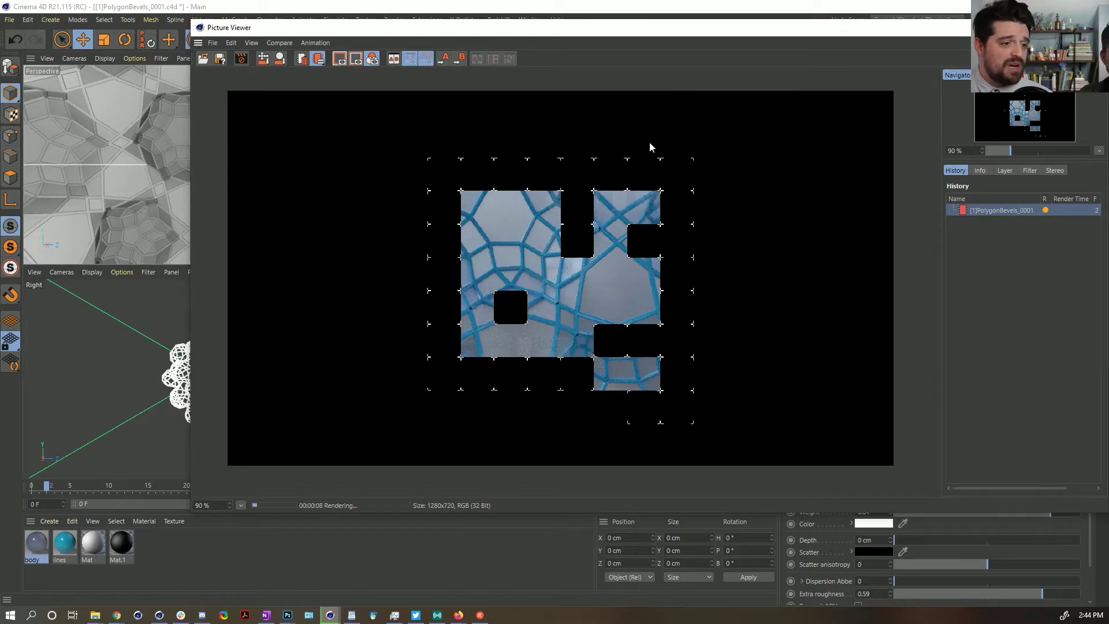
{"action": "scroll", "coordinate": [584, 313], "scroll_direction": "up", "scroll_amount": 3}
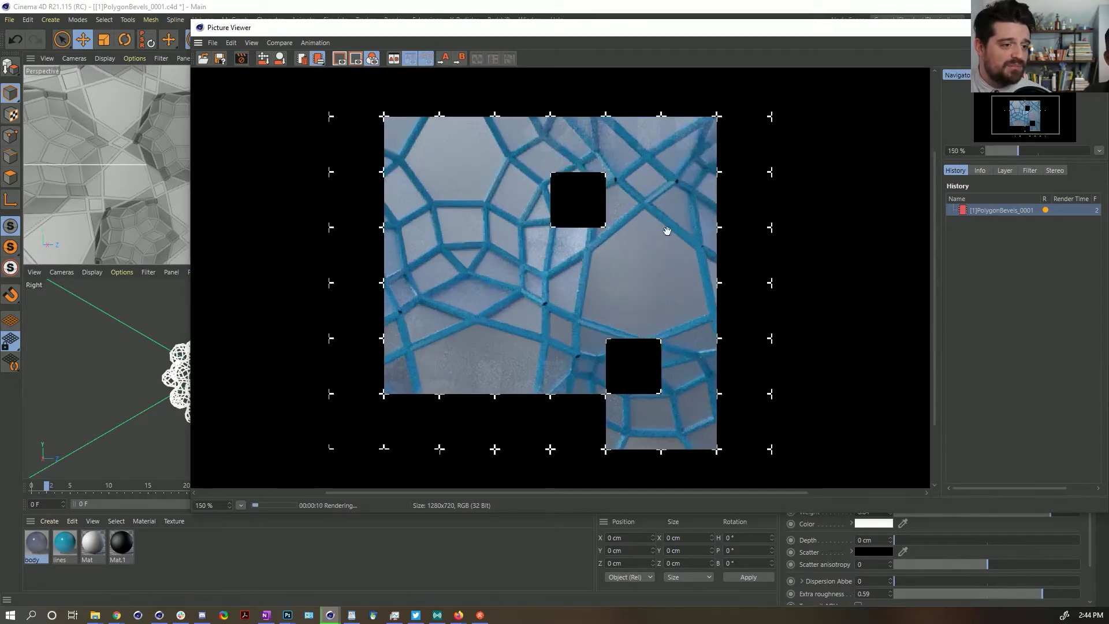
{"action": "left_click_drag", "start_coordinate": [644, 268], "coordinate": [570, 324]}
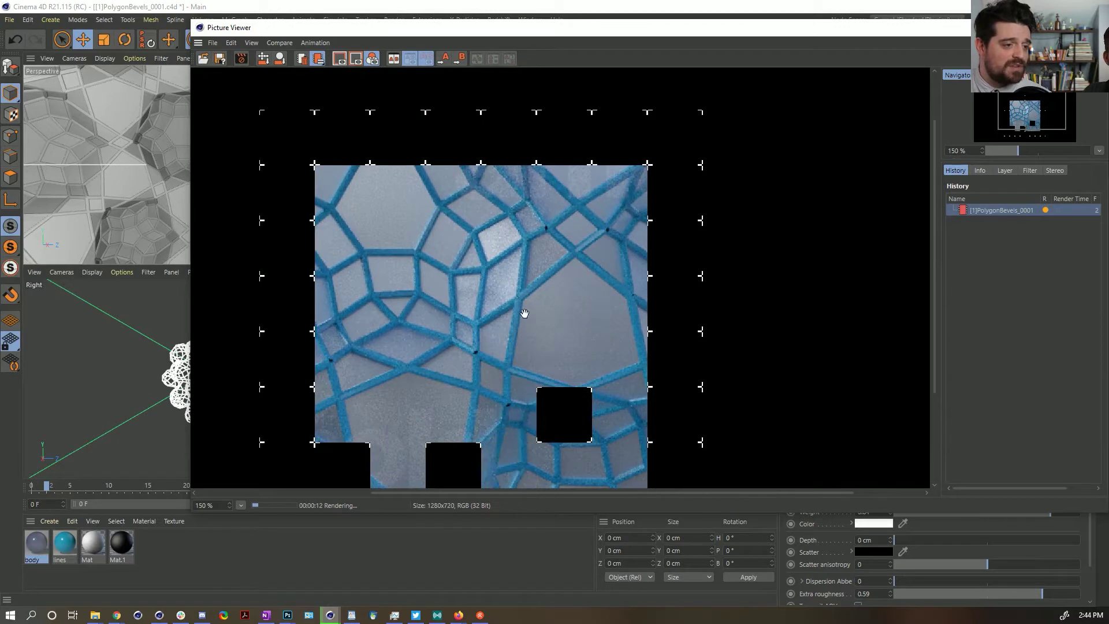
{"action": "scroll", "coordinate": [553, 306], "scroll_direction": "down", "scroll_amount": 1}
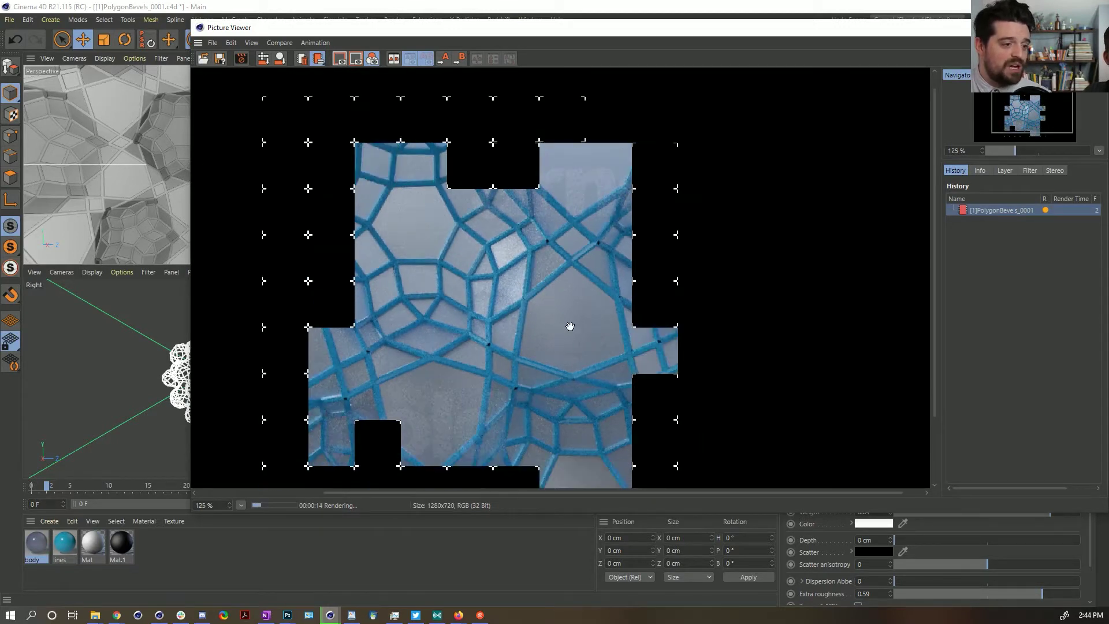
{"action": "left_click_drag", "start_coordinate": [523, 291], "coordinate": [605, 346]}
{"action": "scroll", "coordinate": [607, 307], "scroll_direction": "down", "scroll_amount": 1}
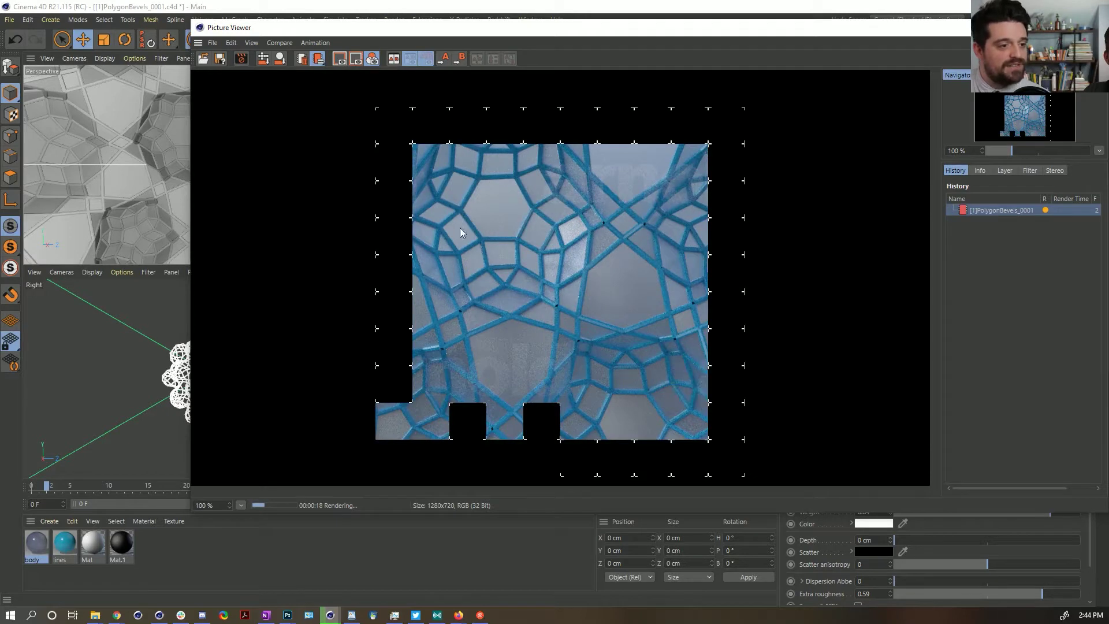
{"action": "scroll", "coordinate": [532, 293], "scroll_direction": "down", "scroll_amount": 1}
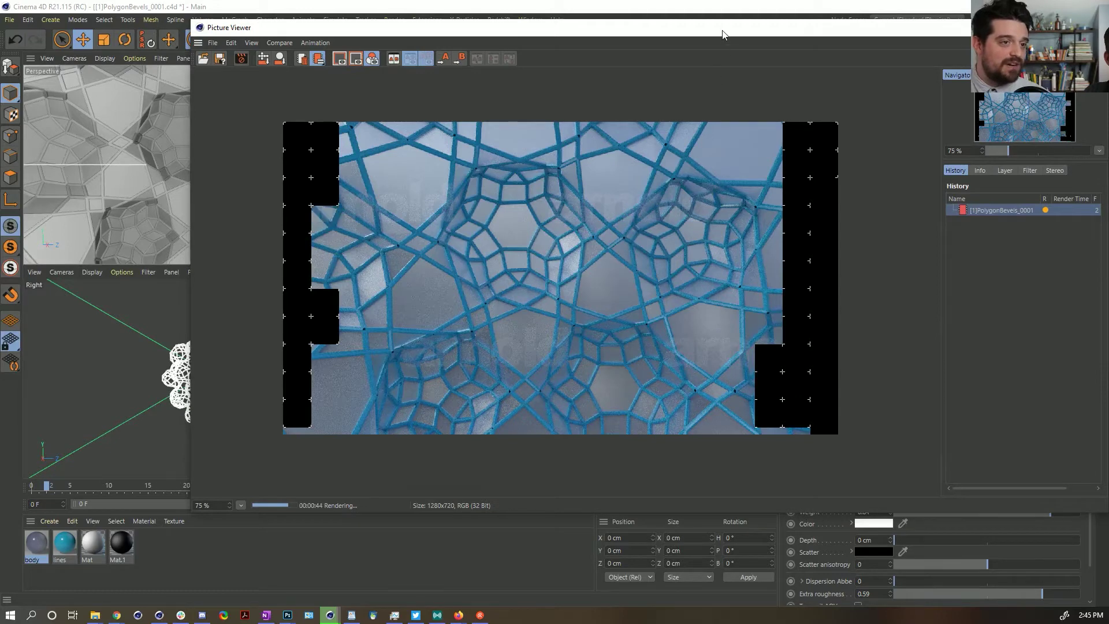
{"action": "left_click_drag", "start_coordinate": [720, 28], "coordinate": [520, 34]}
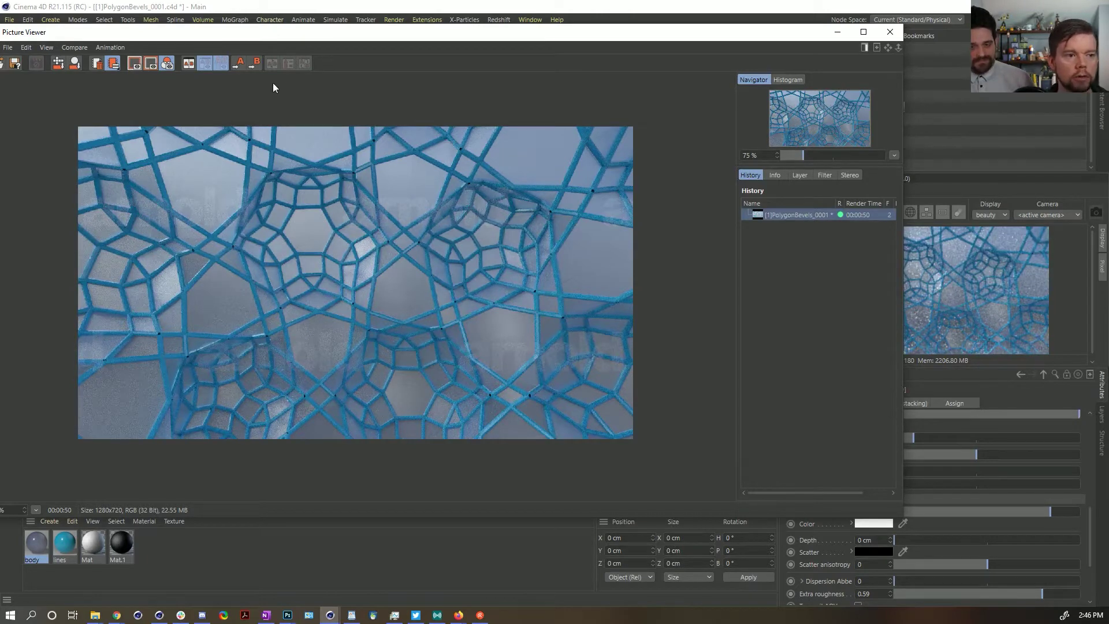
{"action": "scroll", "coordinate": [404, 246], "scroll_direction": "up", "scroll_amount": 4}
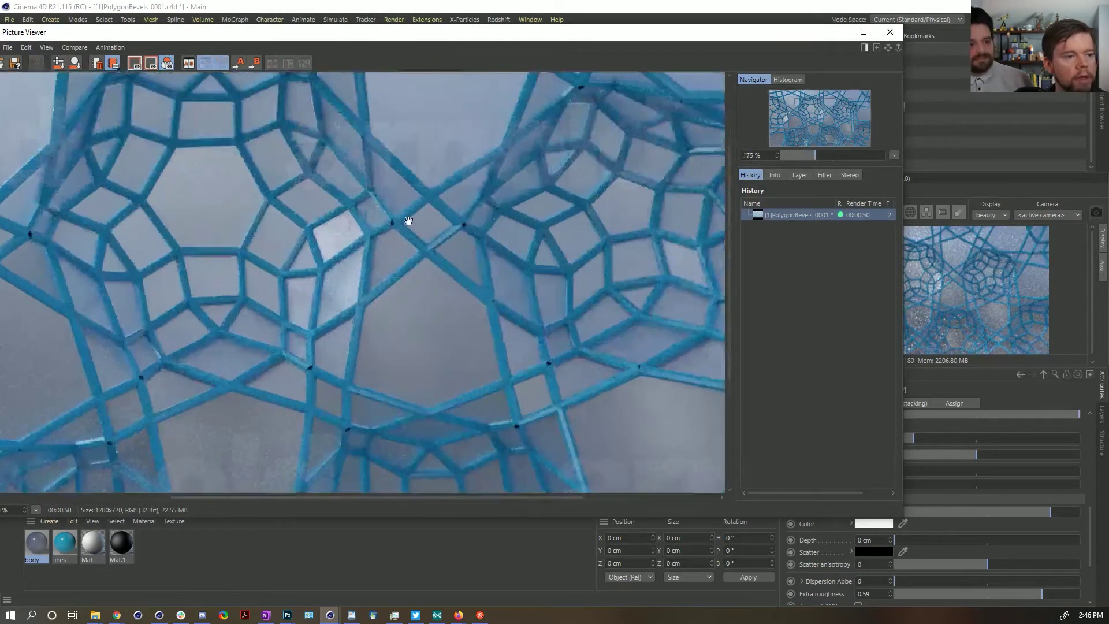
{"action": "scroll", "coordinate": [397, 225], "scroll_direction": "down", "scroll_amount": 4}
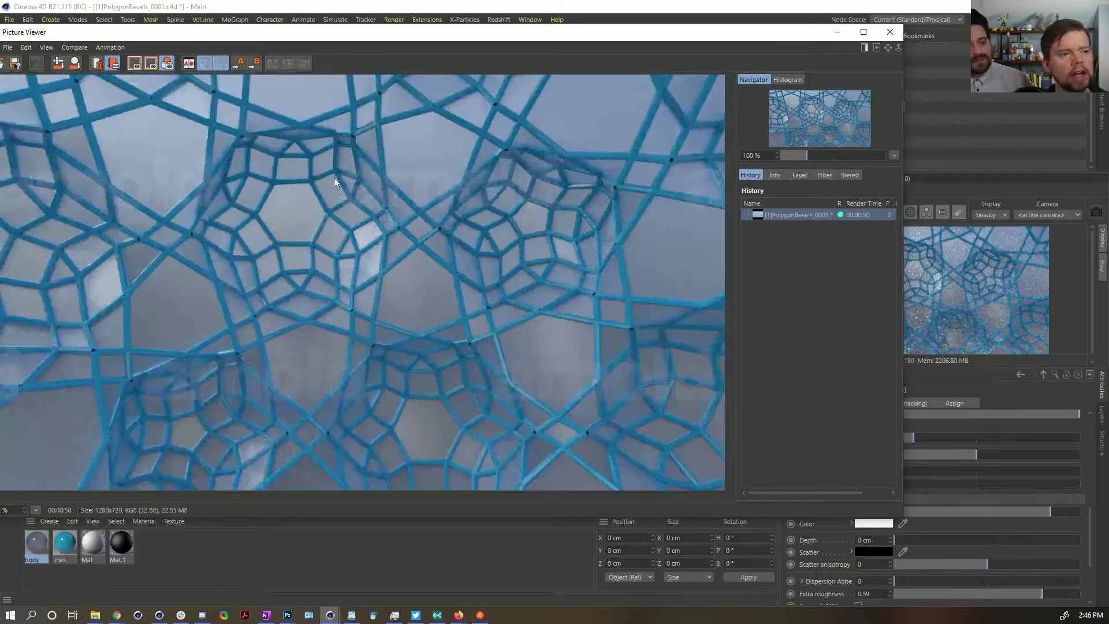
{"action": "scroll", "coordinate": [384, 254], "scroll_direction": "up", "scroll_amount": 1}
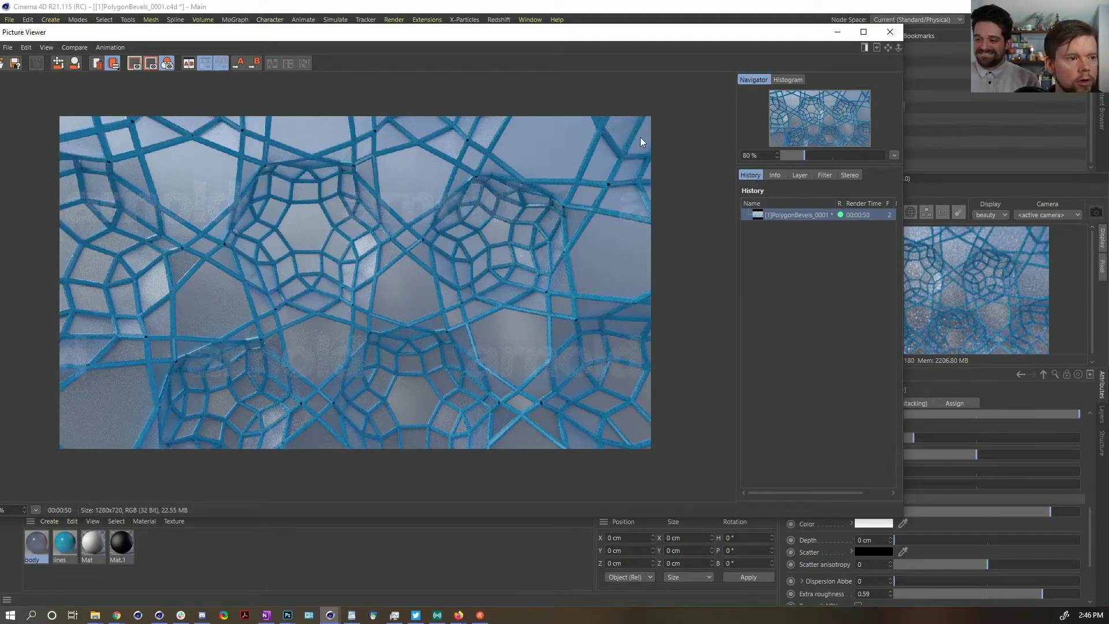
- Switch to System Information, check the system summary and the Hardware Resources category, and close it
{"action": "left_click", "coordinate": [118, 616]}
{"action": "left_click", "coordinate": [286, 566]}
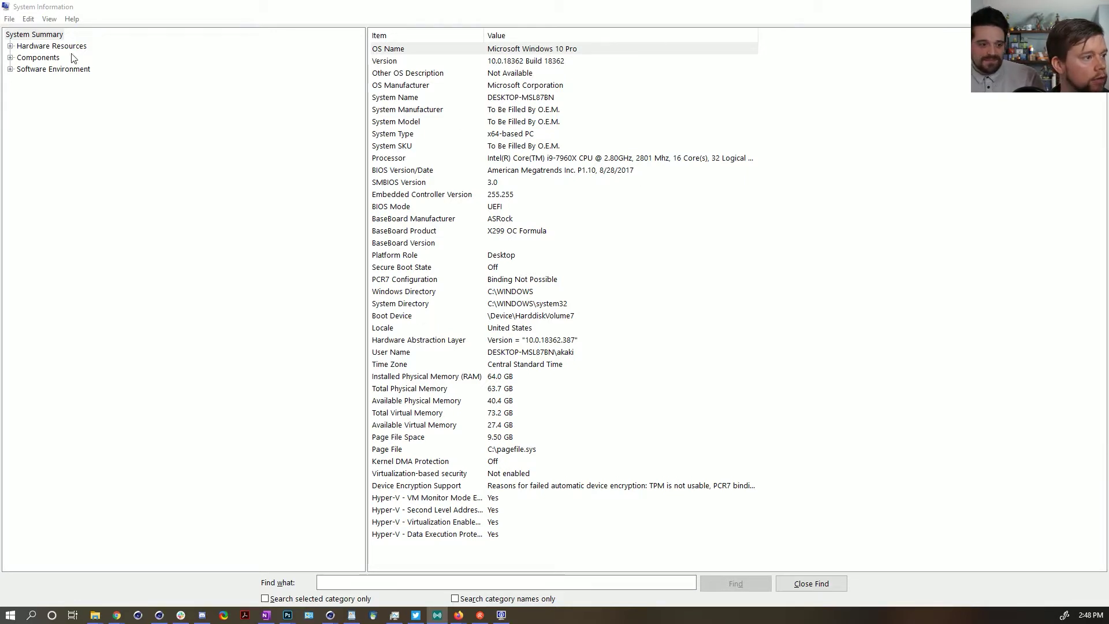
{"action": "left_click", "coordinate": [53, 49]}
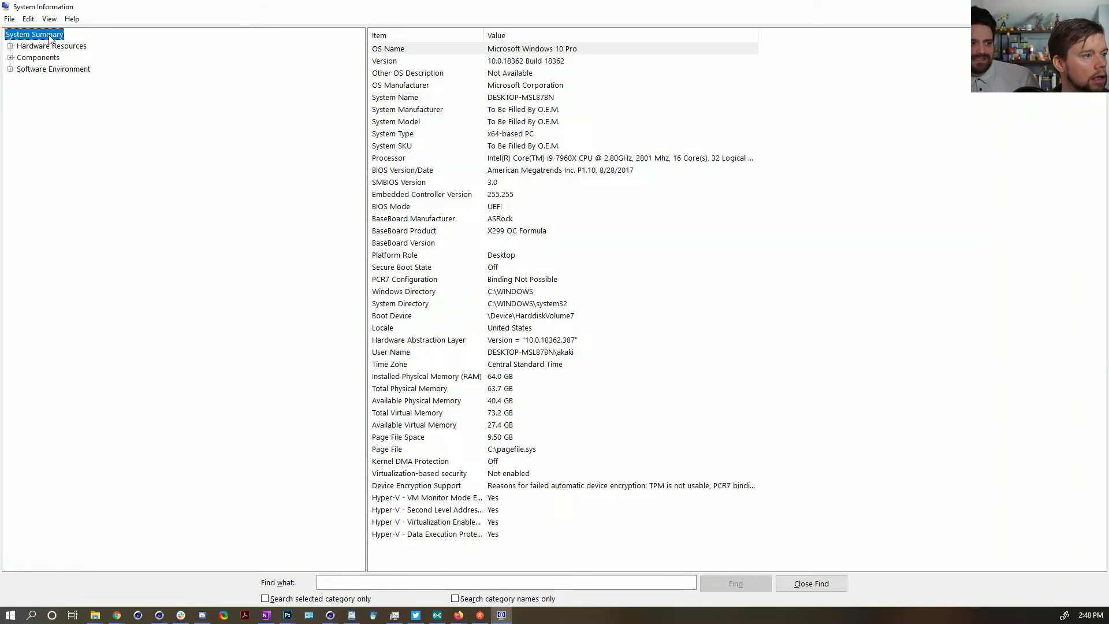
{"action": "left_click", "coordinate": [52, 36]}
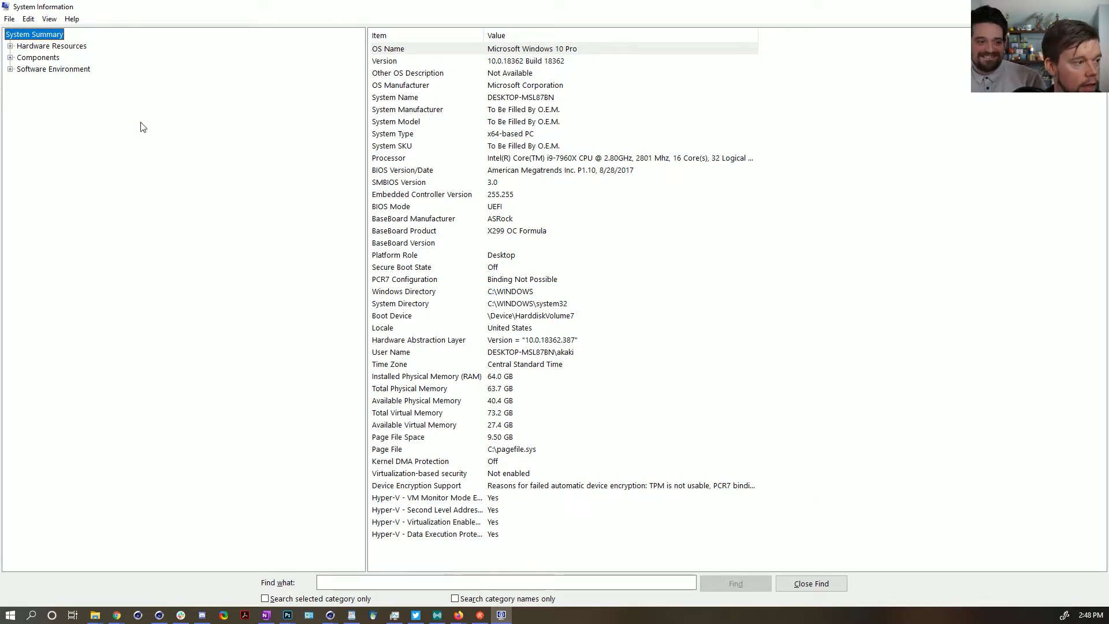
{"action": "left_click", "coordinate": [51, 59]}
{"action": "left_click", "coordinate": [54, 51]}
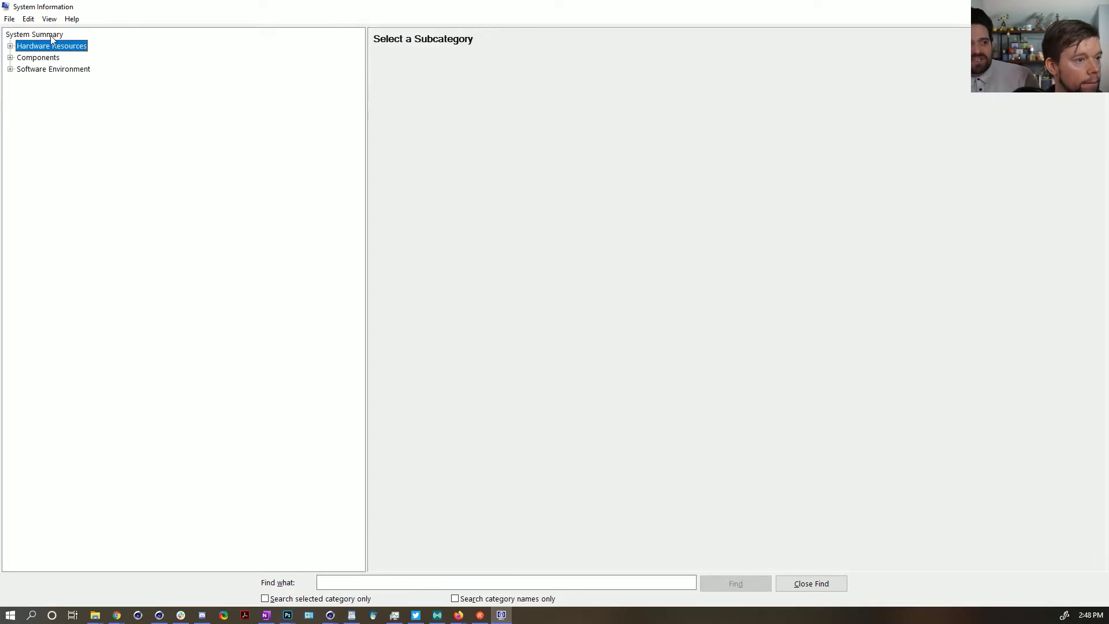
{"action": "left_click", "coordinate": [51, 36]}
{"action": "left_click", "coordinate": [10, 46]}
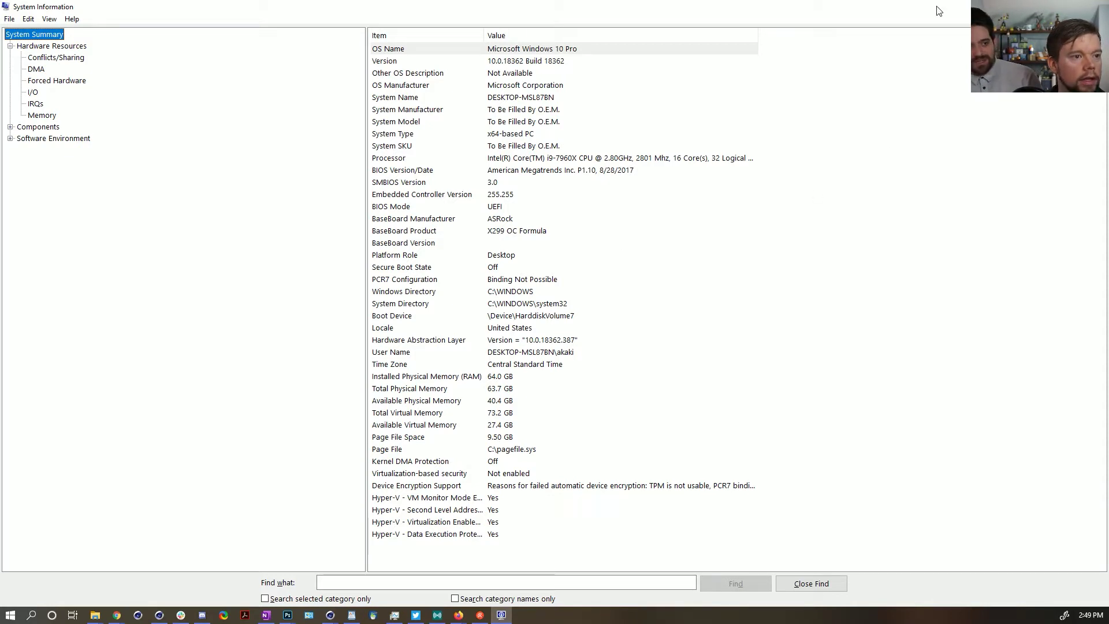
{"action": "left_click_drag", "start_coordinate": [937, 7], "coordinate": [883, 58]}
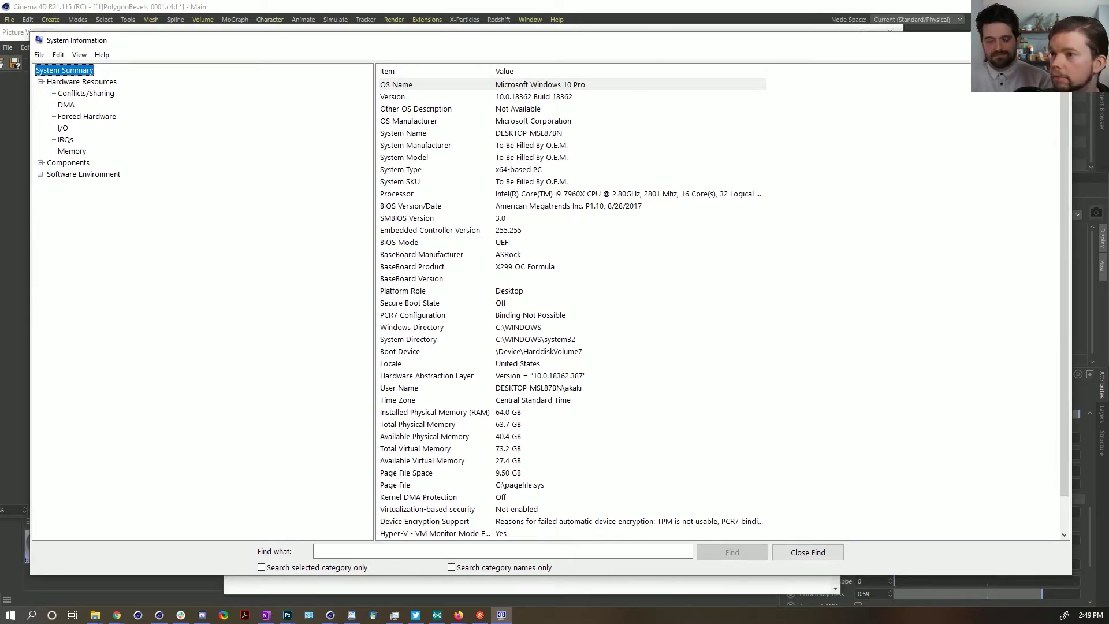
{"action": "key", "text": "alt+F4"}
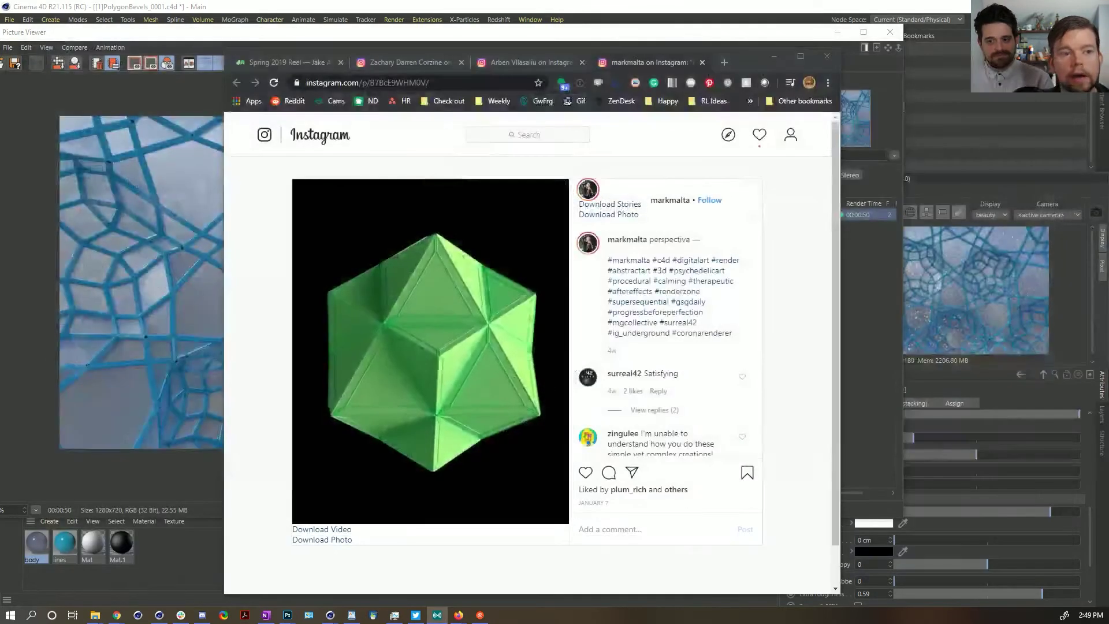
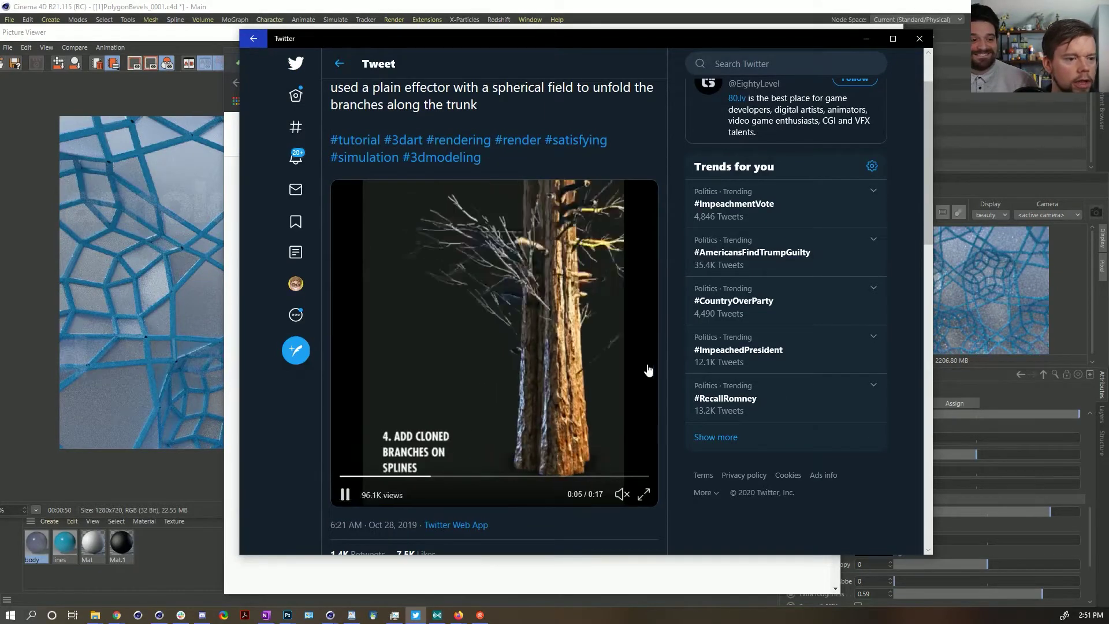
- View the description at the start of the 80 LEVEL tweet about the growing tree breakdown in Twitter
{"action": "scroll", "coordinate": [661, 361], "scroll_direction": "up", "scroll_amount": 1}
{"action": "scroll", "coordinate": [662, 364], "scroll_direction": "up", "scroll_amount": 1}
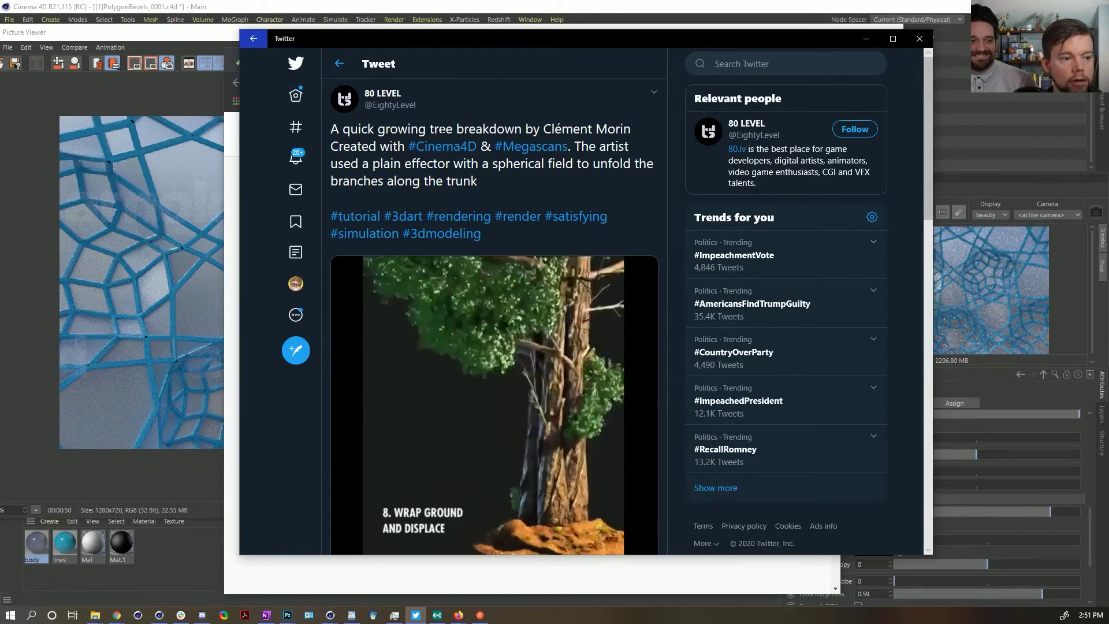
- Move the Twitter window aside and open the 80 LEVEL growing tree tweet in a new Chrome tab from the copied link
{"action": "scroll", "coordinate": [593, 351], "scroll_direction": "down", "scroll_amount": 1}
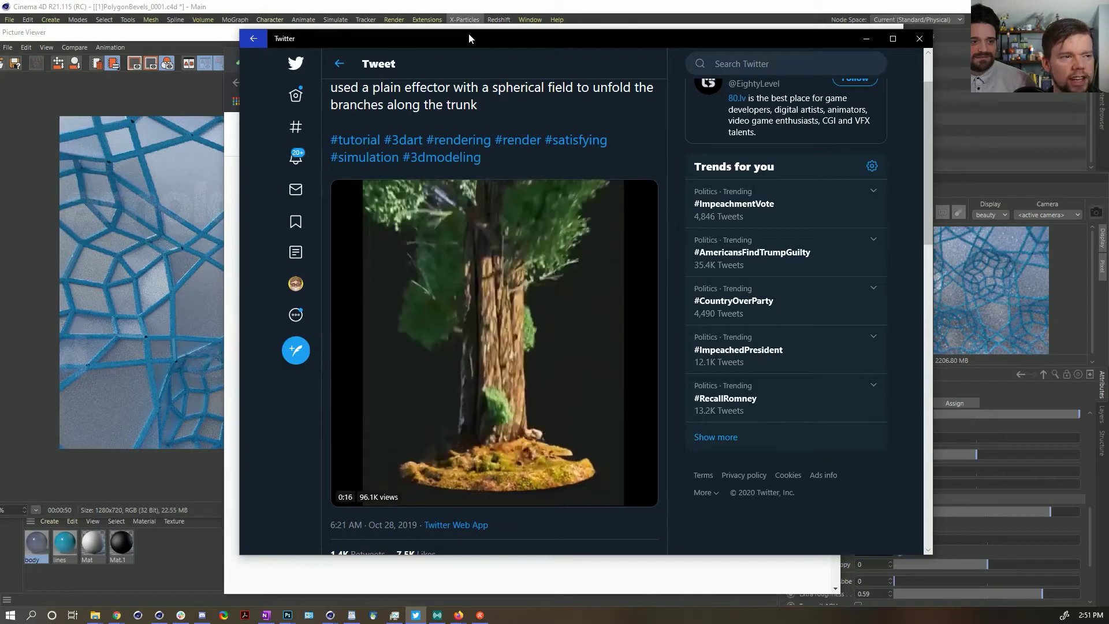
{"action": "left_click_drag", "start_coordinate": [509, 38], "coordinate": [719, 126]}
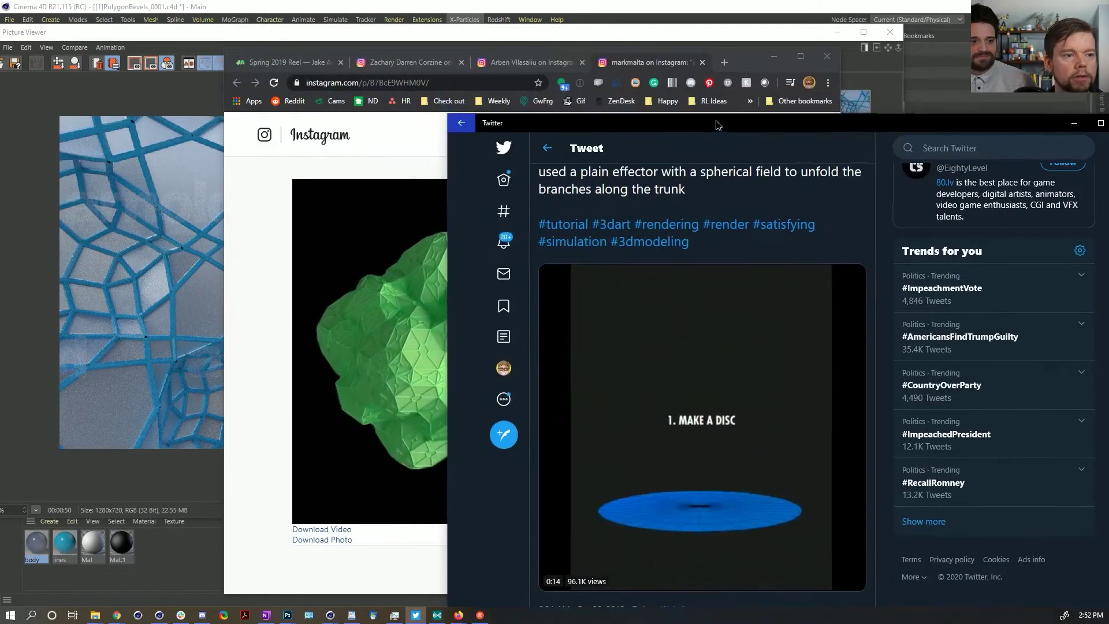
{"action": "key", "text": "alt+Tab"}
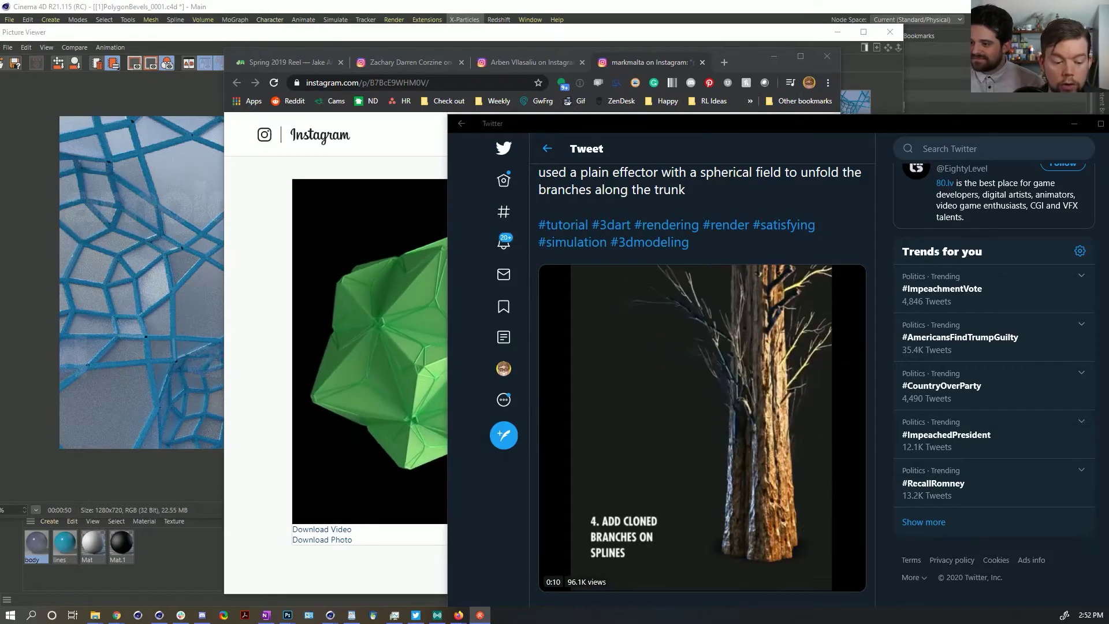
{"action": "left_click", "coordinate": [316, 199]}
{"action": "key", "text": "ctrl+t"}
{"action": "key", "text": "ctrl+v"}
{"action": "key", "text": "Return"}
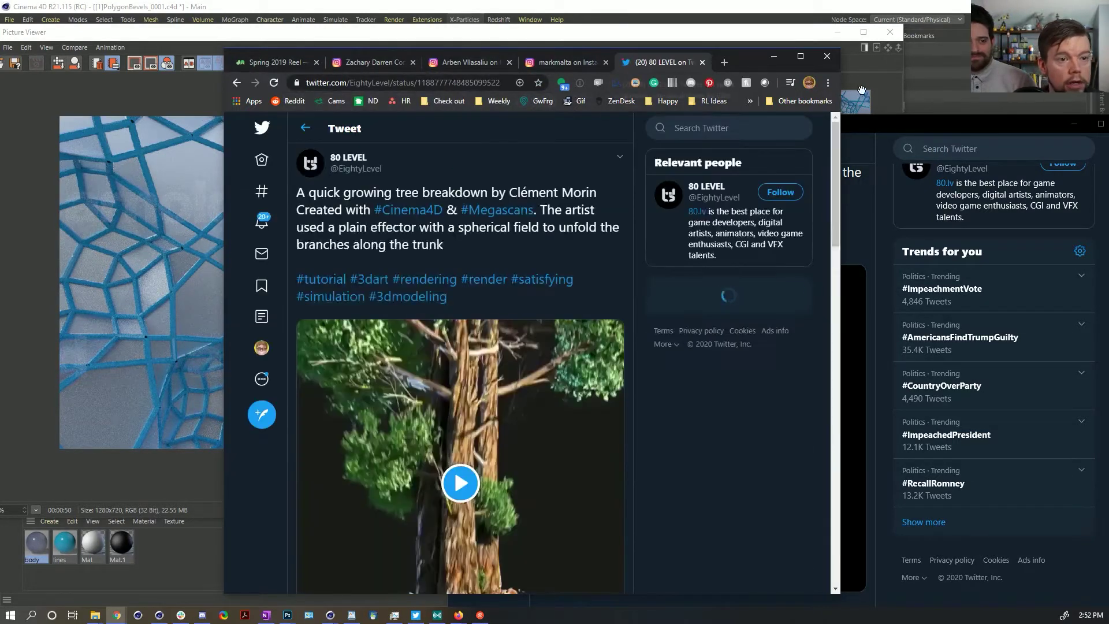
{"action": "left_click_drag", "start_coordinate": [907, 128], "coordinate": [773, 96]}
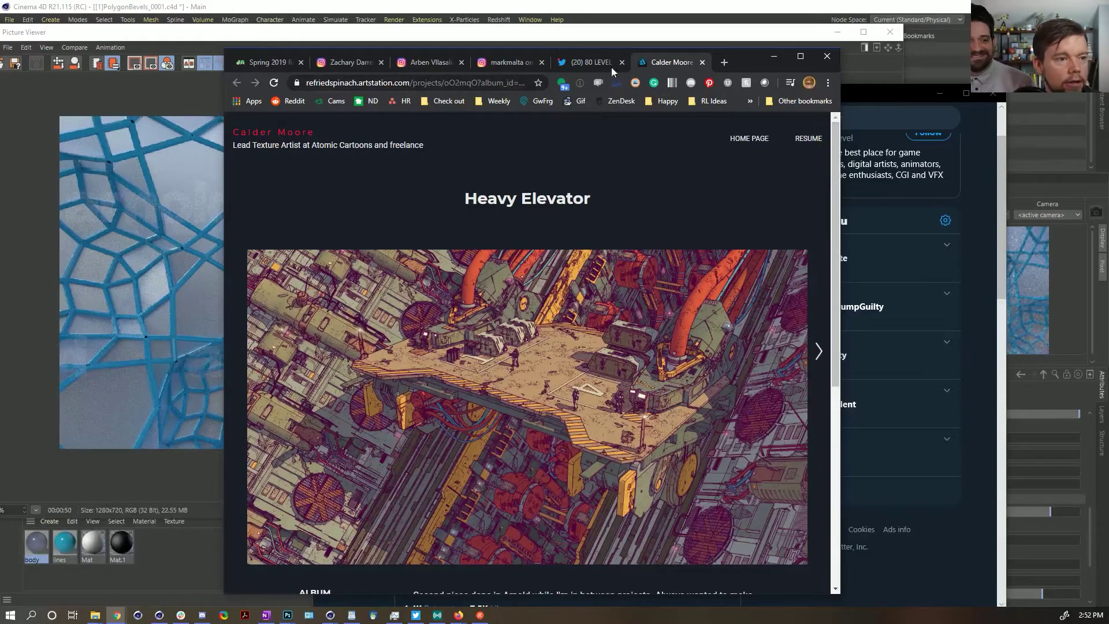
- Maximize the browser window and examine the Heavy Elevator artwork on the ArtStation project page
{"action": "scroll", "coordinate": [570, 298], "scroll_direction": "down", "scroll_amount": 2}
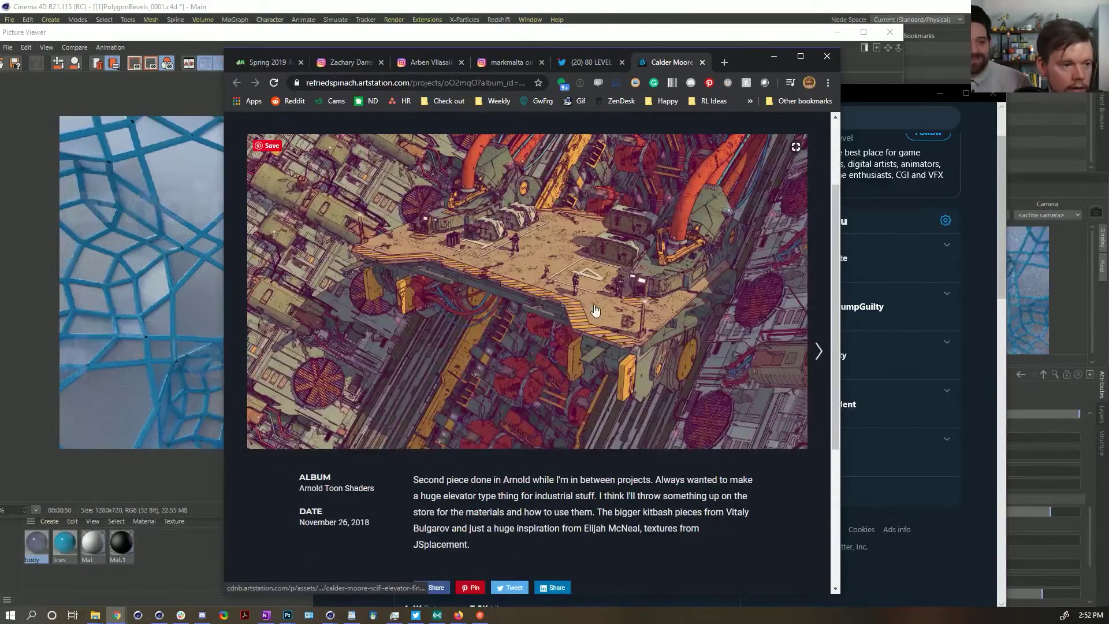
{"action": "double_click", "coordinate": [747, 57]}
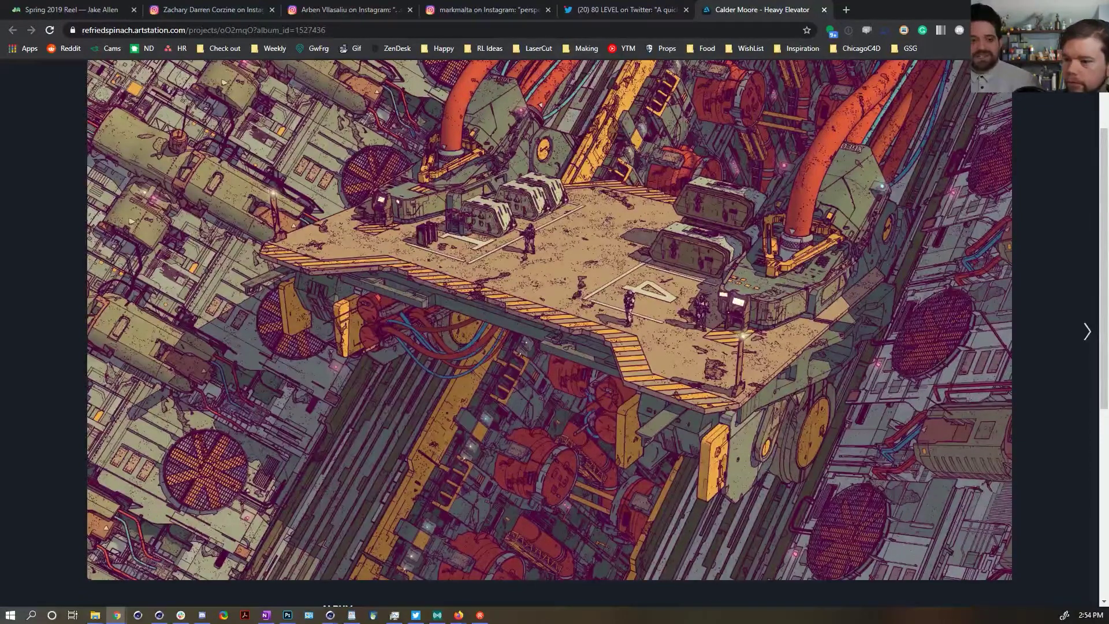
{"action": "scroll", "coordinate": [460, 282], "scroll_direction": "up", "scroll_amount": 2}
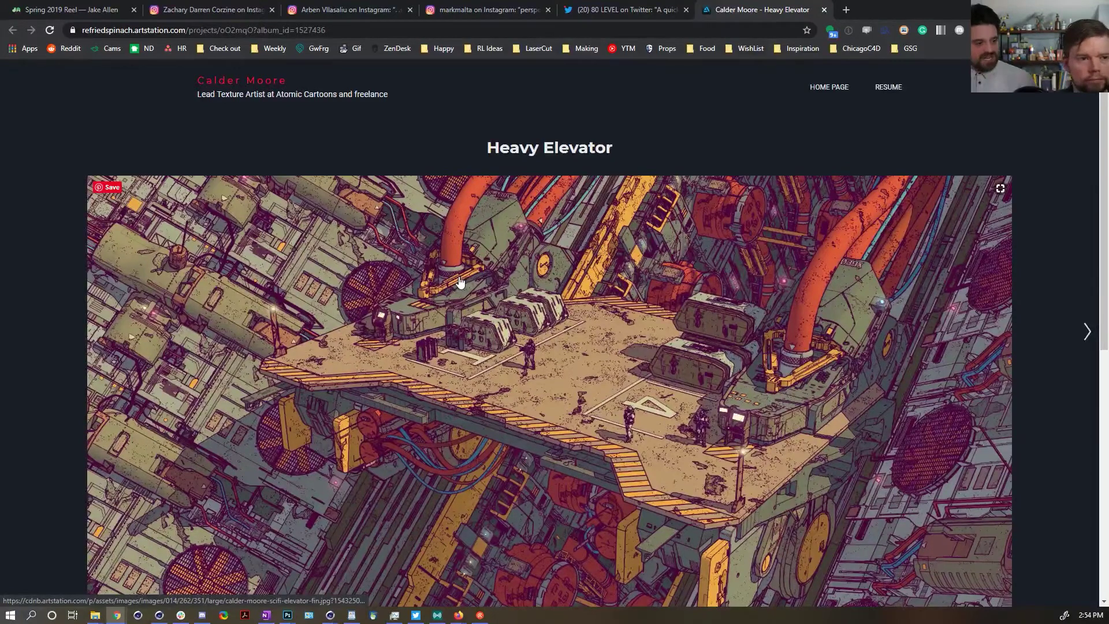
{"action": "scroll", "coordinate": [330, 341], "scroll_direction": "down", "scroll_amount": 1}
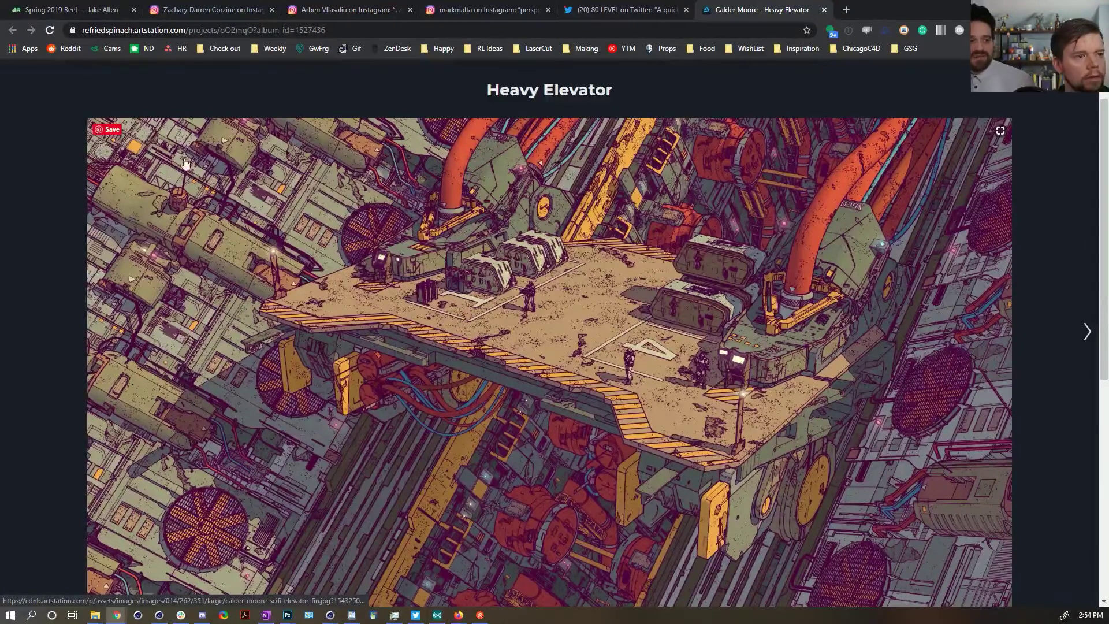
{"action": "scroll", "coordinate": [153, 142], "scroll_direction": "up", "scroll_amount": 1}
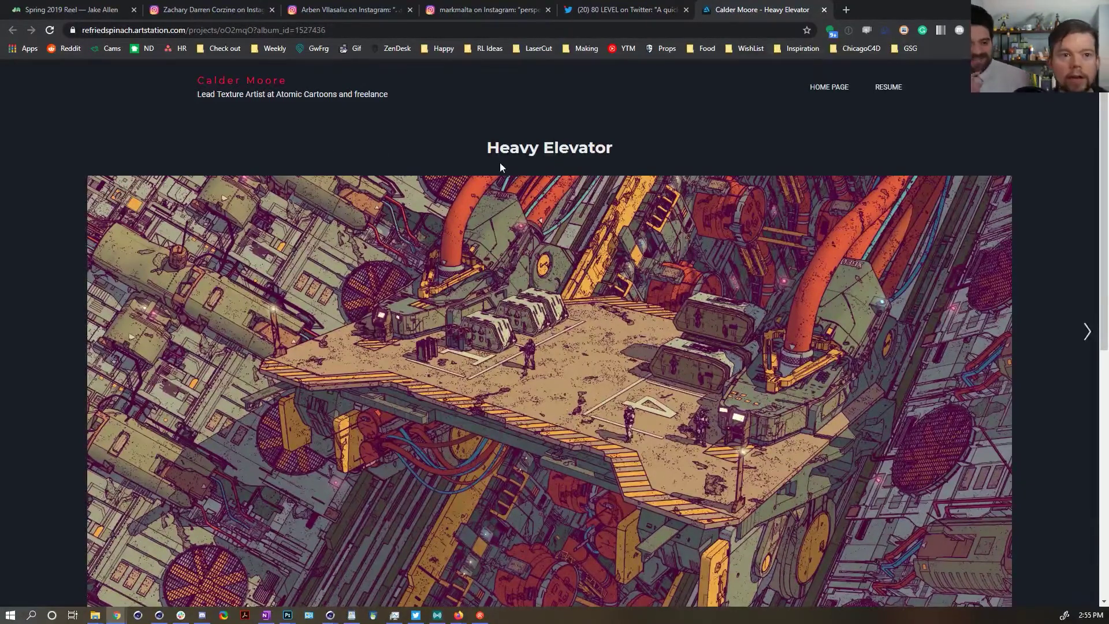
{"action": "scroll", "coordinate": [537, 231], "scroll_direction": "down", "scroll_amount": 2}
{"action": "scroll", "coordinate": [579, 302], "scroll_direction": "up", "scroll_amount": 2}
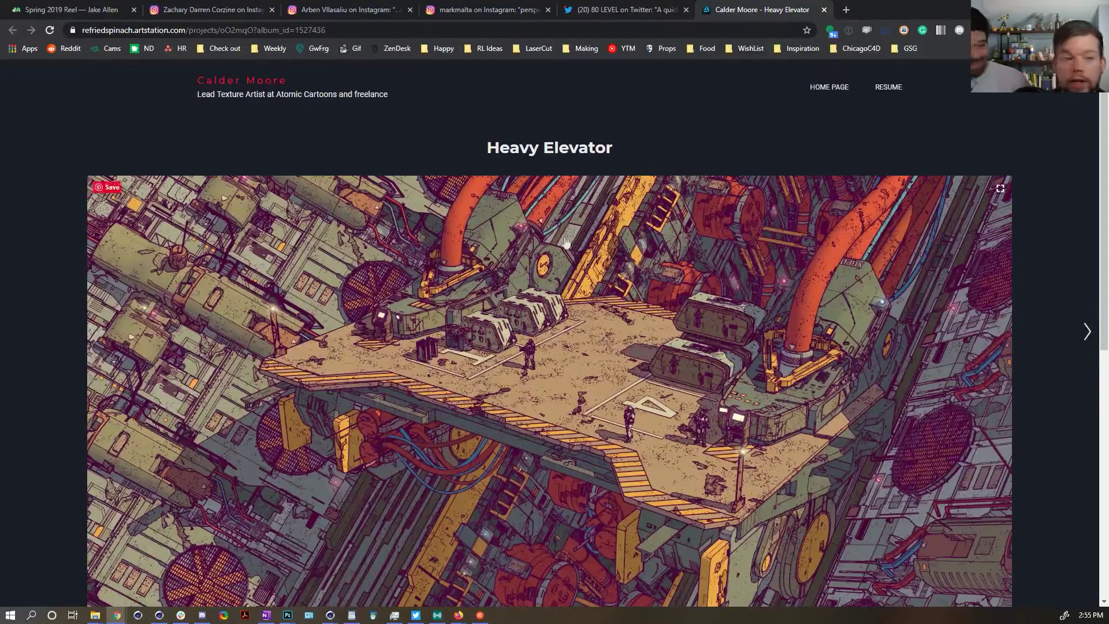
- Check the album and description details below the Heavy Elevator image and look over the artwork again
{"action": "scroll", "coordinate": [605, 219], "scroll_direction": "down", "scroll_amount": 8}
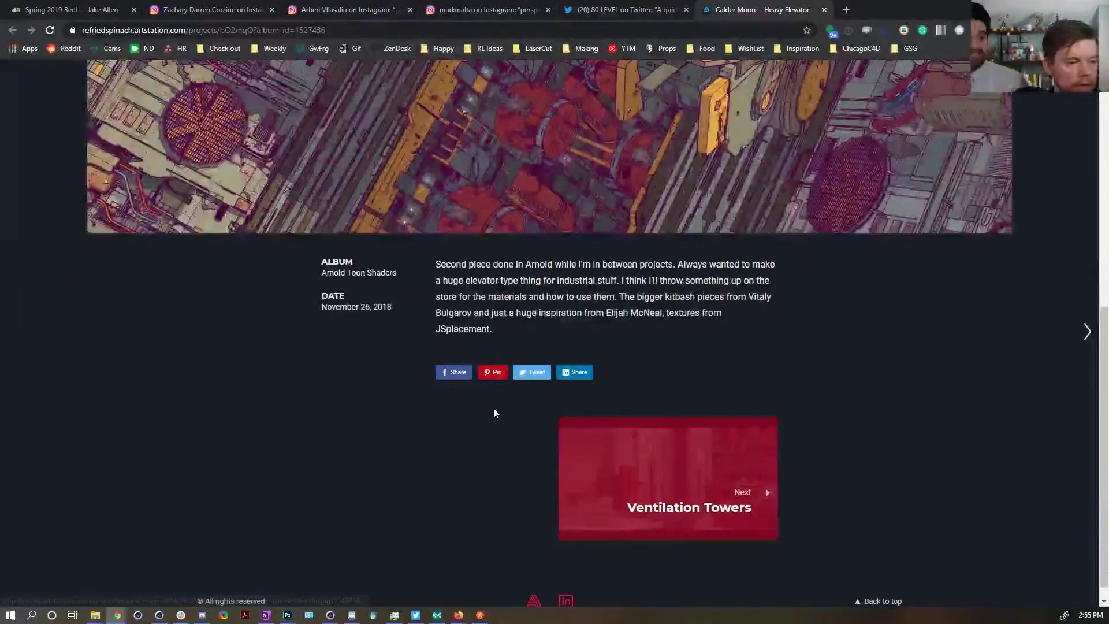
{"action": "scroll", "coordinate": [430, 400], "scroll_direction": "up", "scroll_amount": 5}
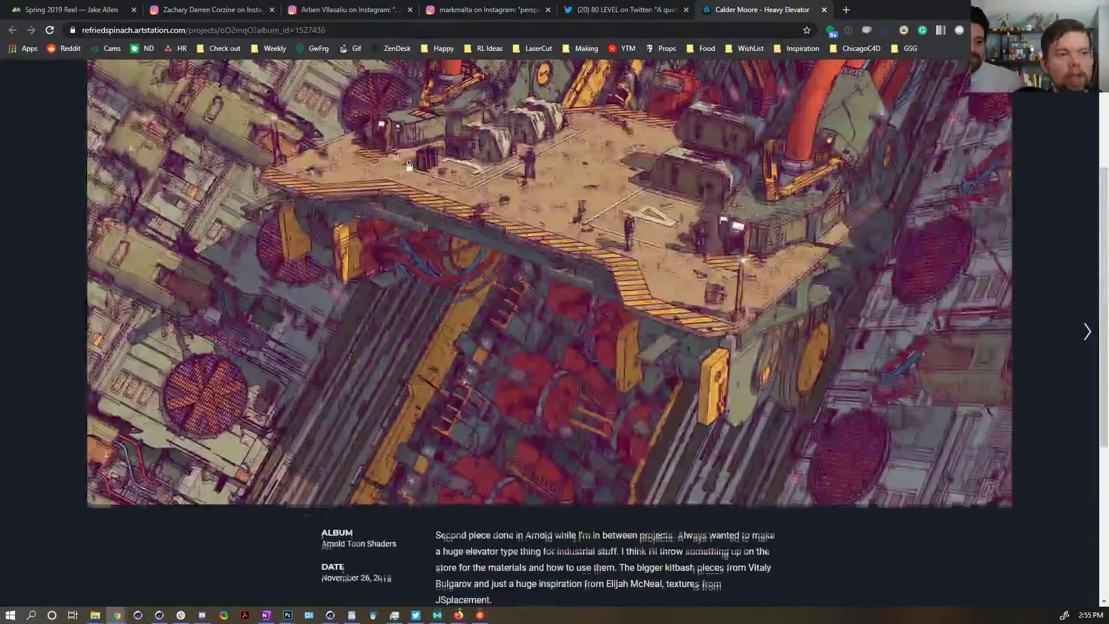
{"action": "scroll", "coordinate": [553, 264], "scroll_direction": "up", "scroll_amount": 2}
{"action": "scroll", "coordinate": [553, 264], "scroll_direction": "down", "scroll_amount": 1}
{"action": "scroll", "coordinate": [553, 264], "scroll_direction": "up", "scroll_amount": 1}
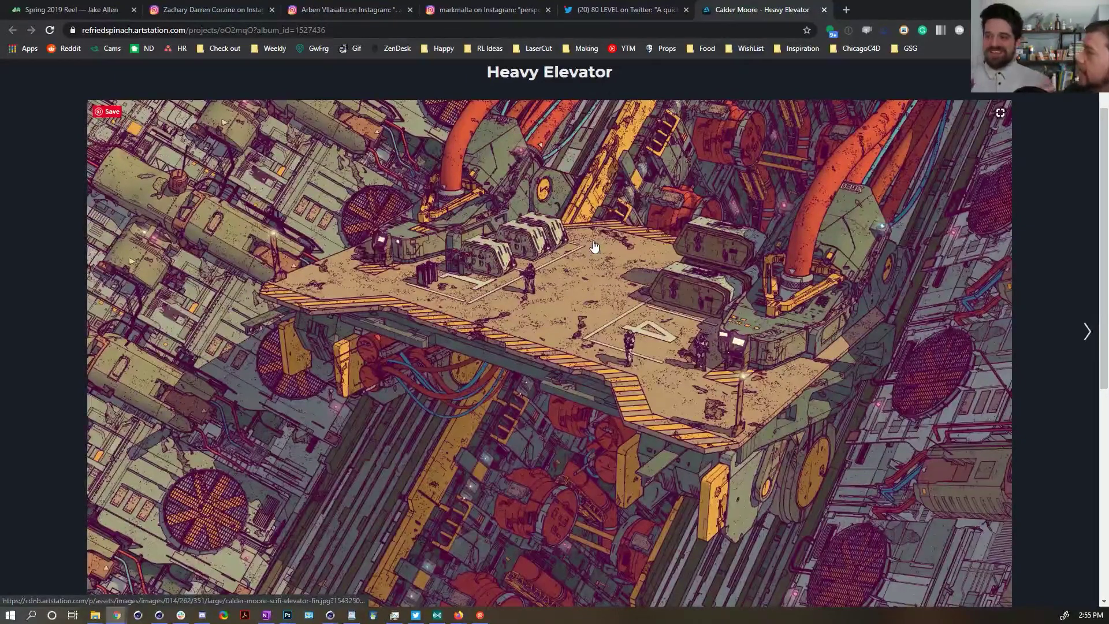
{"action": "scroll", "coordinate": [370, 362], "scroll_direction": "up", "scroll_amount": 1}
{"action": "scroll", "coordinate": [315, 224], "scroll_direction": "down", "scroll_amount": 2}
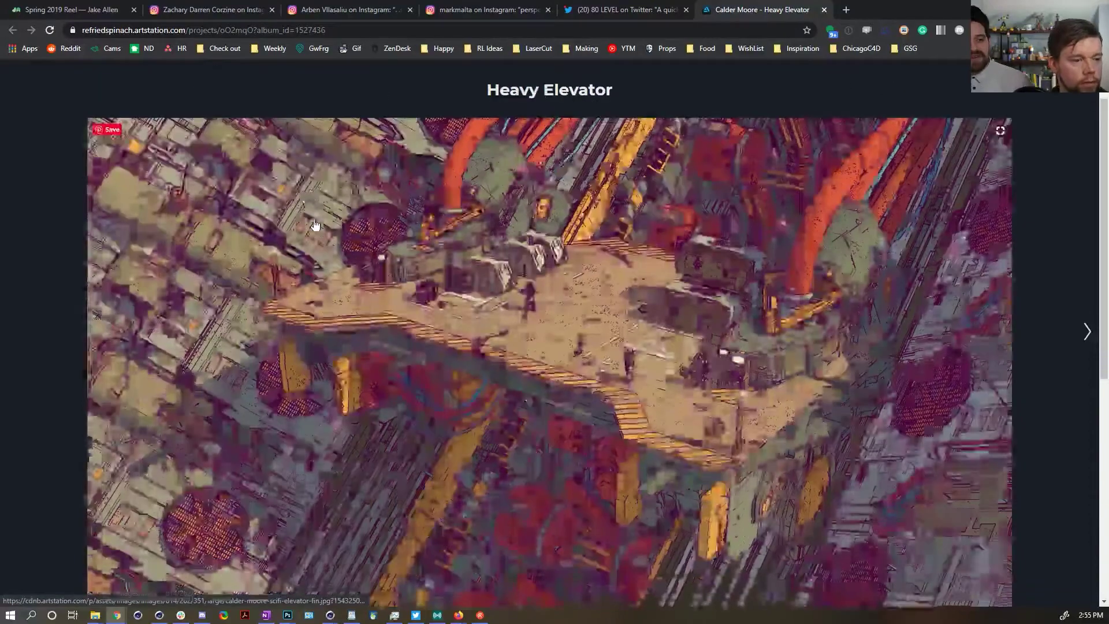
{"action": "scroll", "coordinate": [315, 224], "scroll_direction": "up", "scroll_amount": 1}
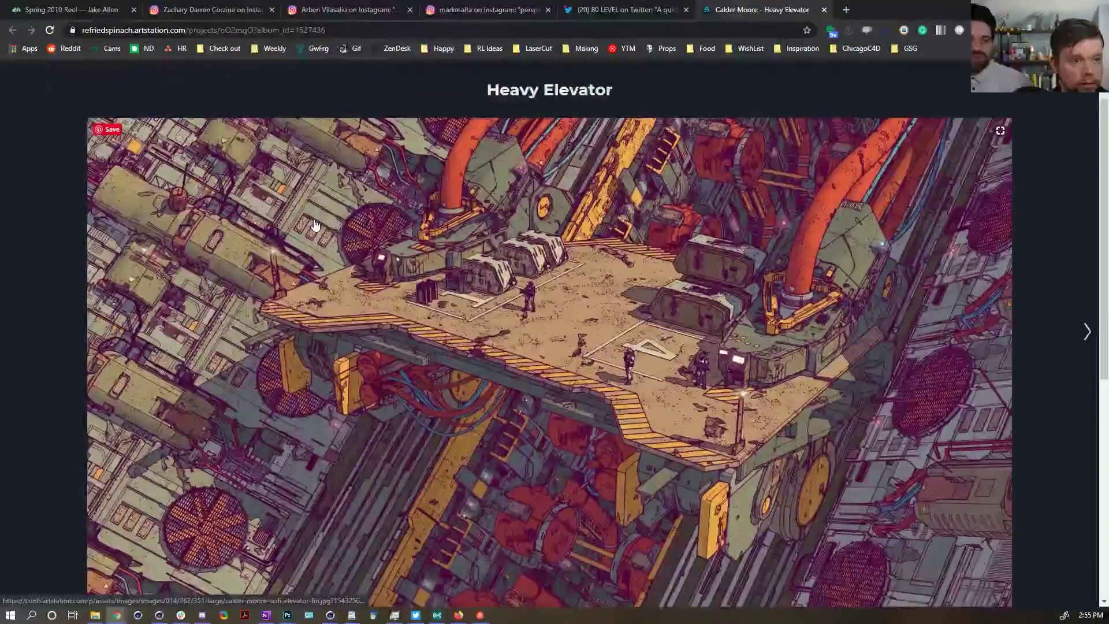
{"action": "scroll", "coordinate": [315, 224], "scroll_direction": "down", "scroll_amount": 1}
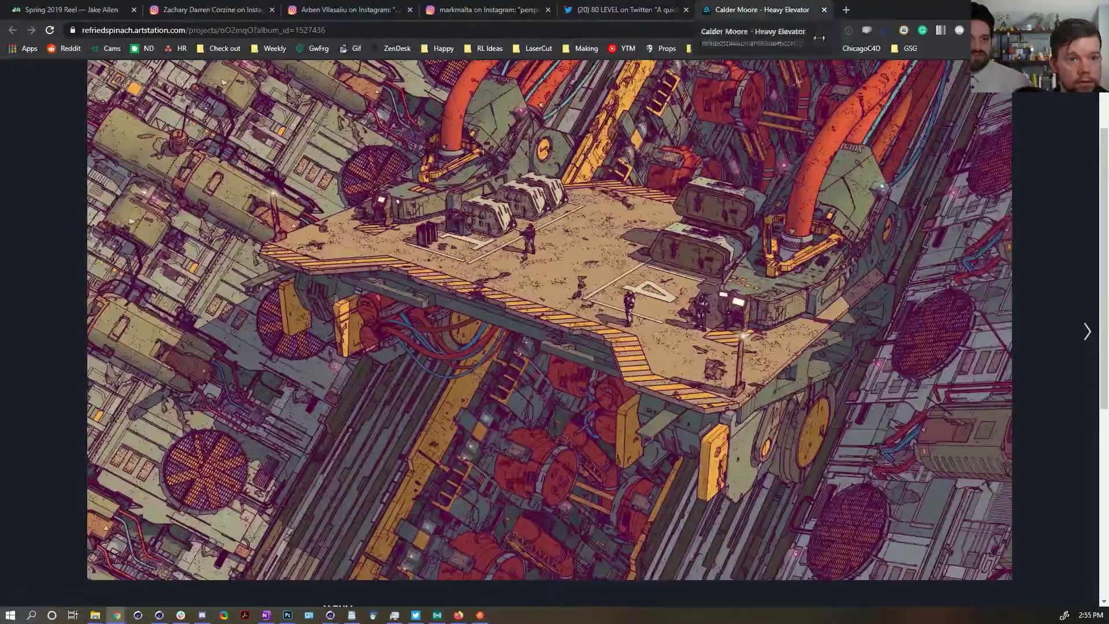
{"action": "scroll", "coordinate": [809, 12], "scroll_direction": "up", "scroll_amount": 1}
- Search Google for "arnold toon shader" in a new tab and open the Arnold Toon Shader Series Part 1 video
{"action": "left_click", "coordinate": [846, 10]}
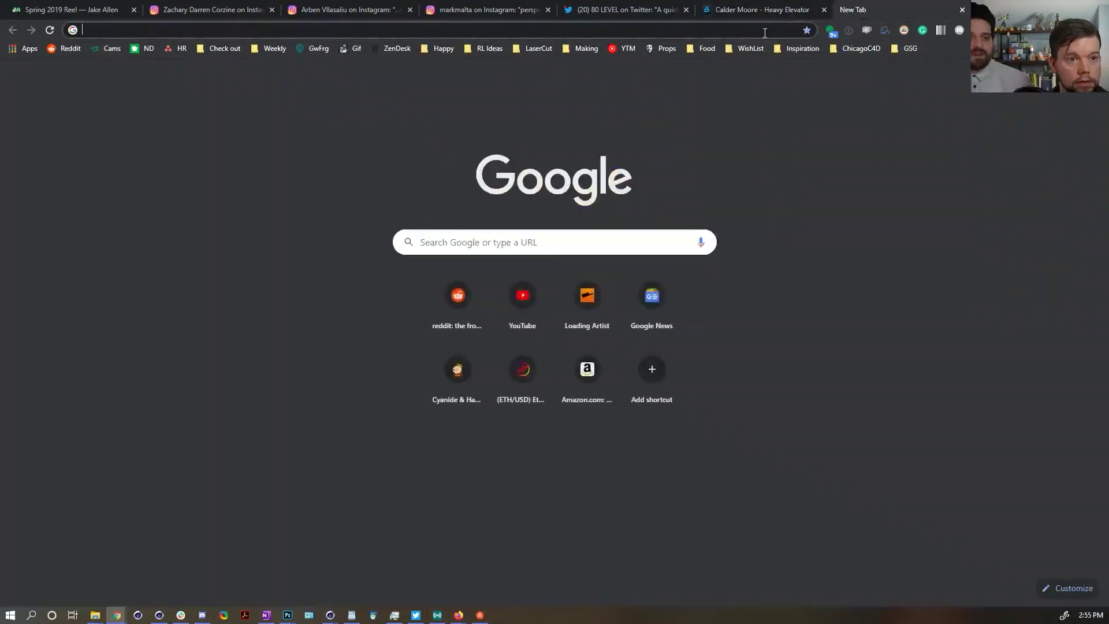
{"action": "type", "text": "arn"}
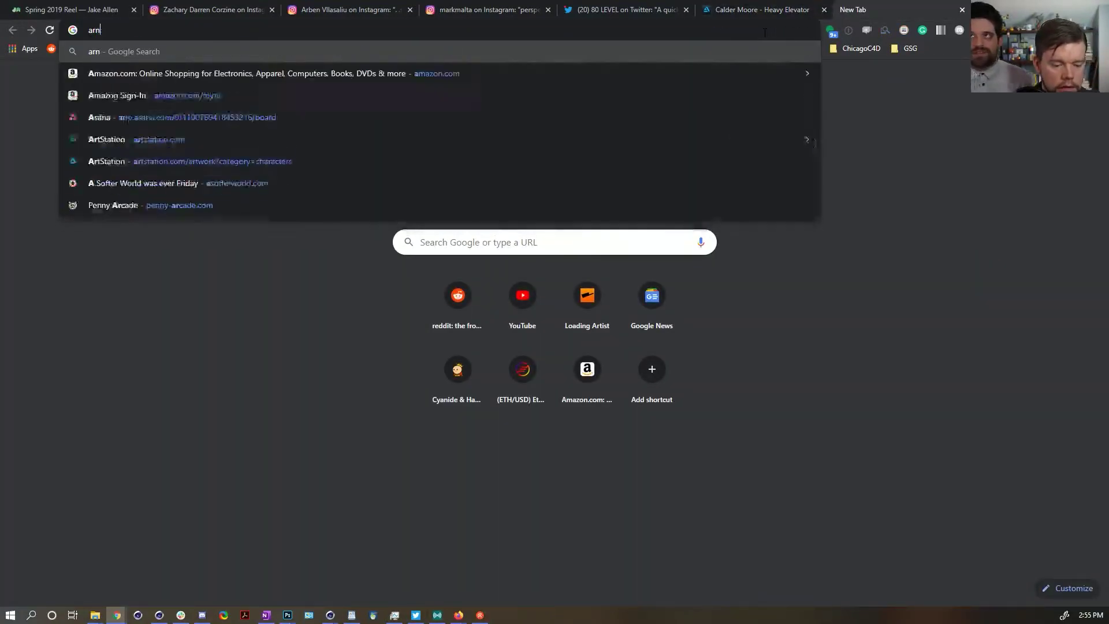
{"action": "type", "text": "old toon"}
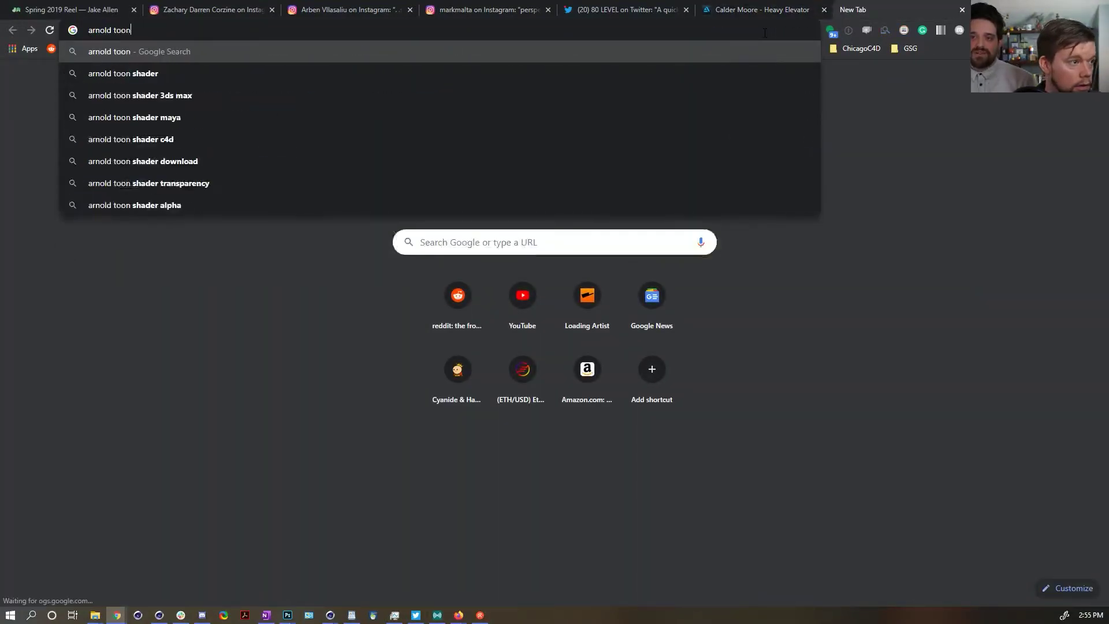
{"action": "key", "text": "Return"}
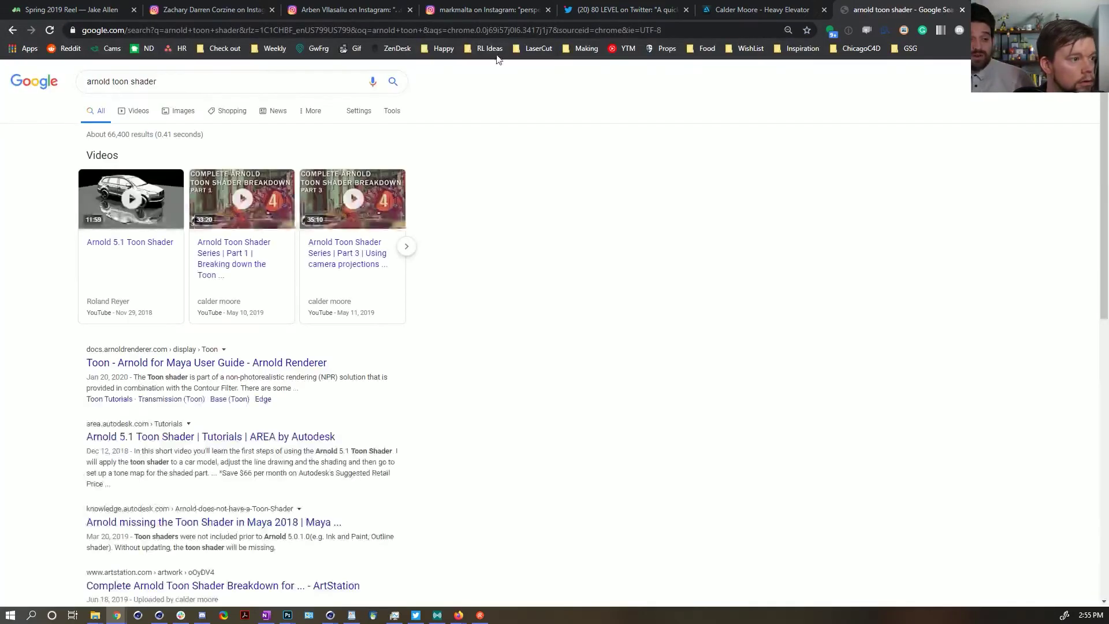
{"action": "scroll", "coordinate": [243, 382], "scroll_direction": "down", "scroll_amount": 1}
{"action": "scroll", "coordinate": [219, 346], "scroll_direction": "up", "scroll_amount": 1}
{"action": "left_click", "coordinate": [226, 243]}
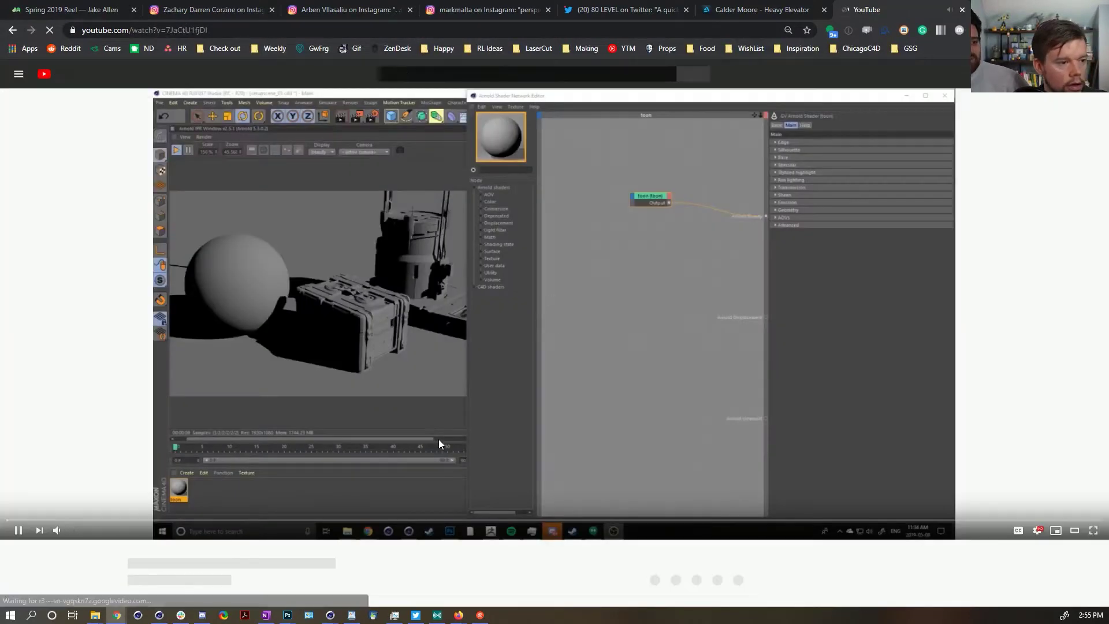
- Pause the Part 1 toon shader video, skim it from 20% to 90% in ten-percent jumps, and return to its start
{"action": "left_click", "coordinate": [433, 375]}
{"action": "key", "text": "2"}
{"action": "key", "text": "3"}
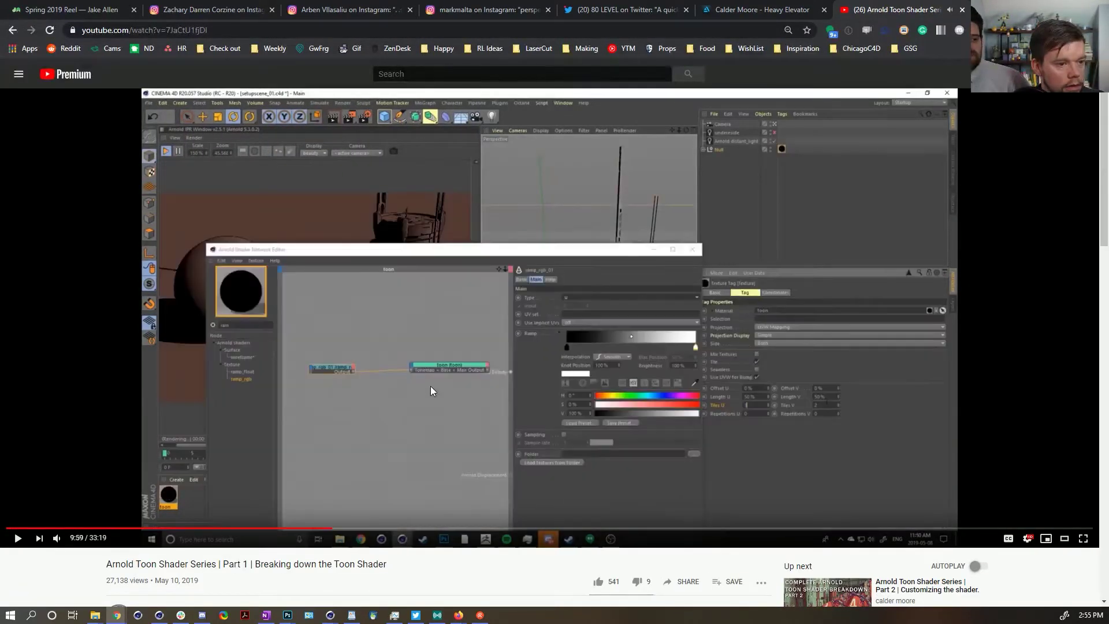
{"action": "key", "text": "4"}
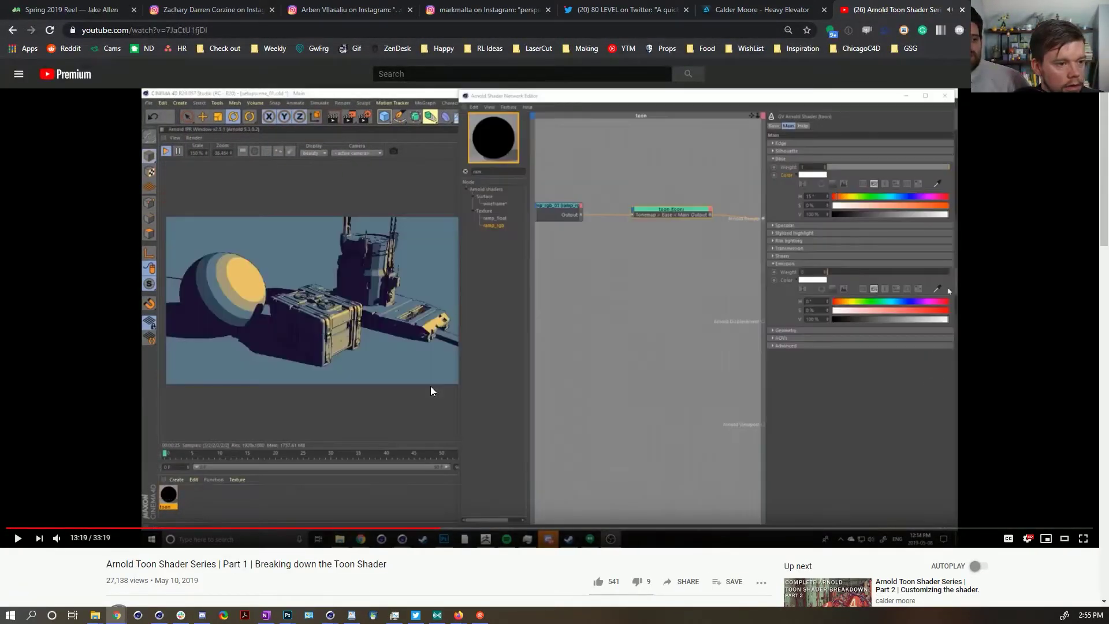
{"action": "key", "text": "5"}
{"action": "key", "text": "6"}
{"action": "key", "text": "7"}
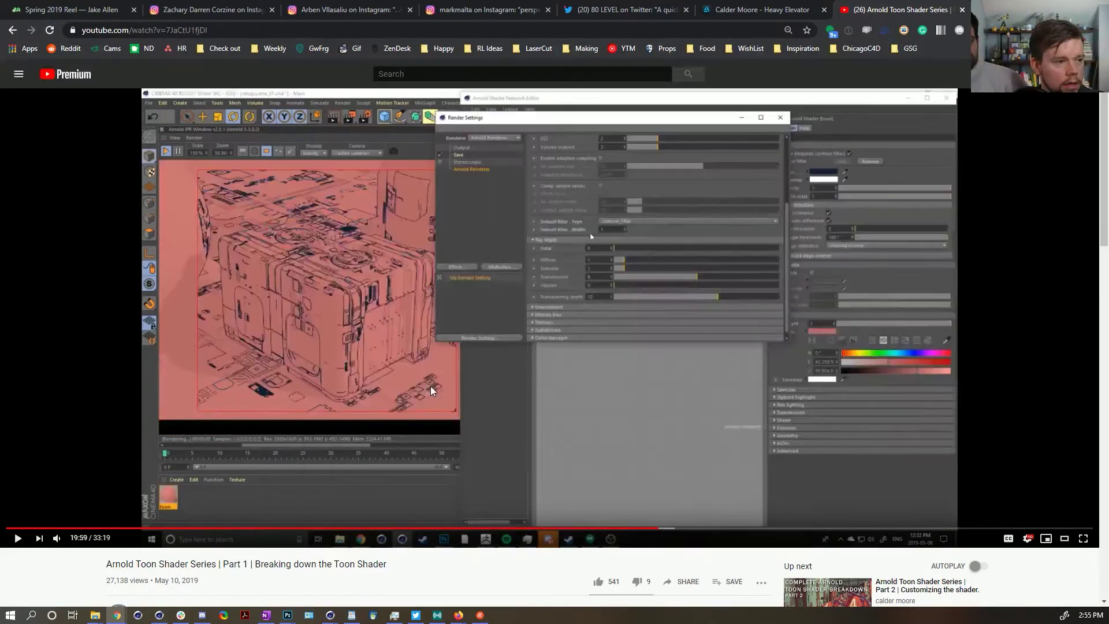
{"action": "key", "text": "8"}
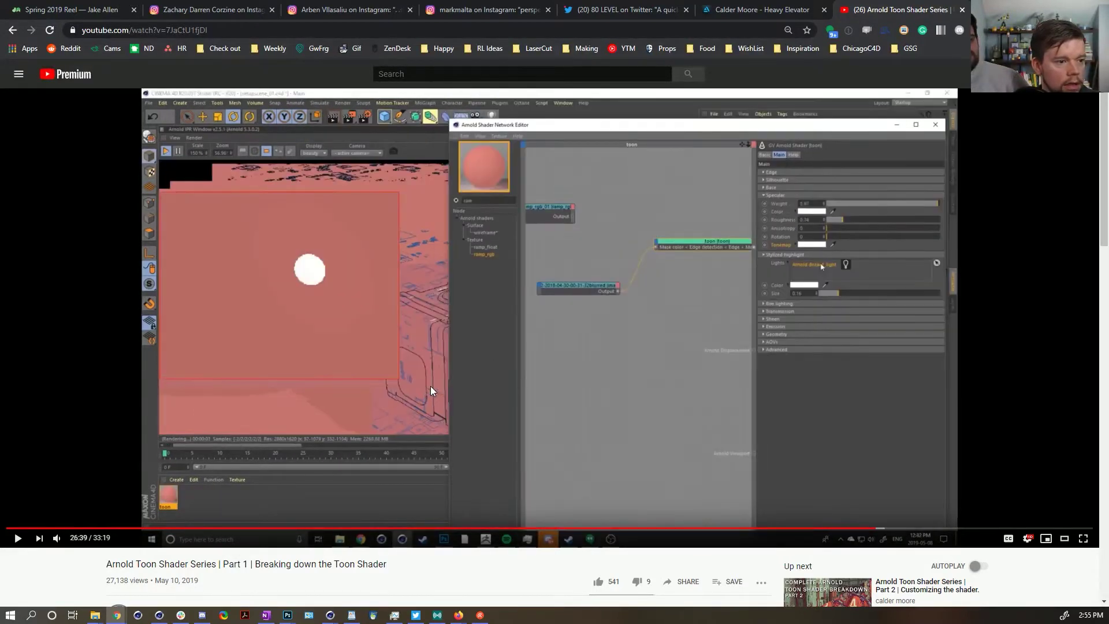
{"action": "key", "text": "9"}
{"action": "key", "text": "0"}
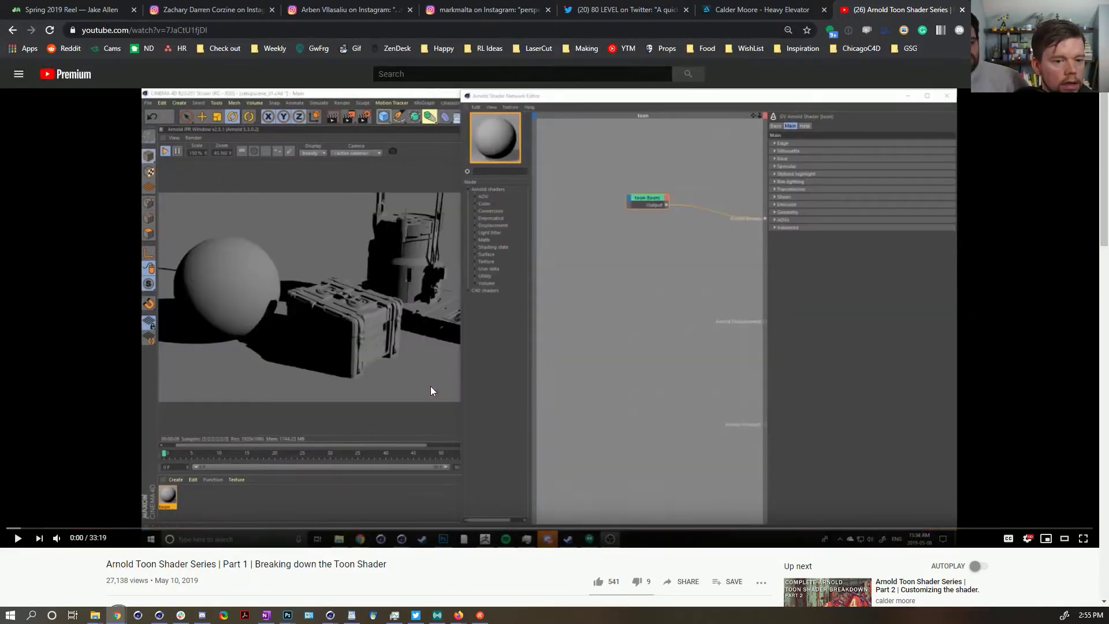
- Open the Part 3 video on halftone effects with camera projections, skim it, and pause it just after the start
{"action": "scroll", "coordinate": [822, 495], "scroll_direction": "down", "scroll_amount": 3}
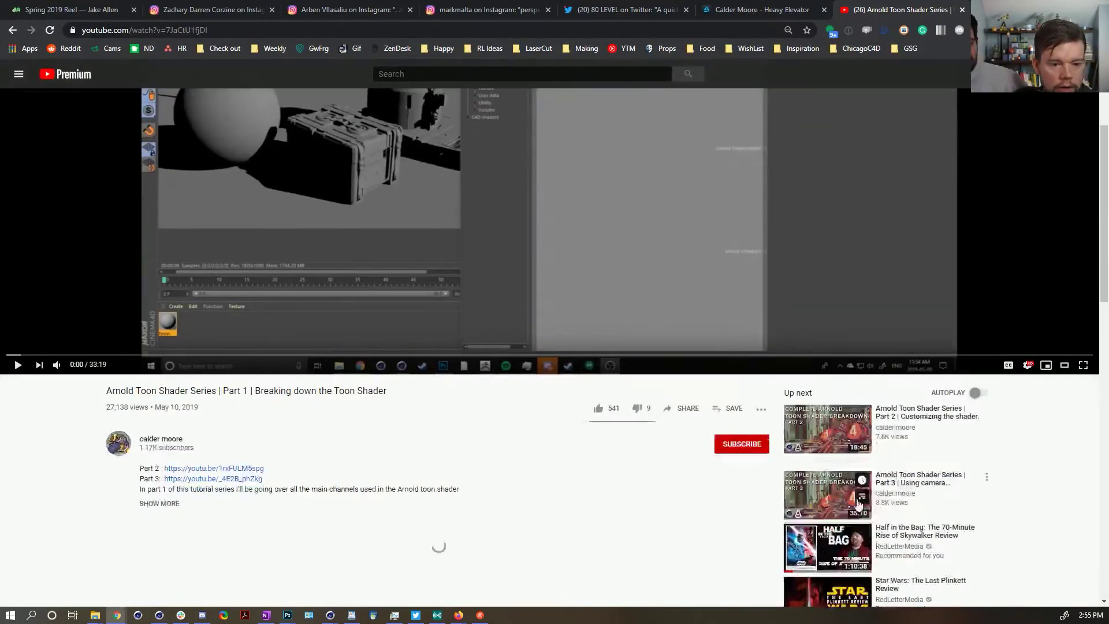
{"action": "left_click", "coordinate": [834, 501]}
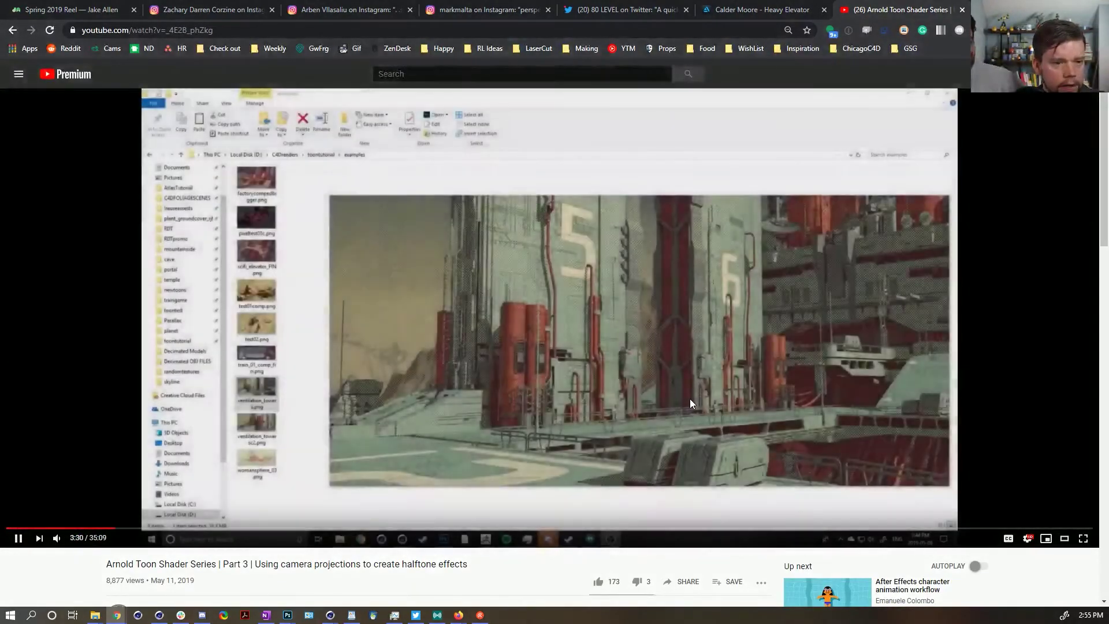
{"action": "key", "text": "3"}
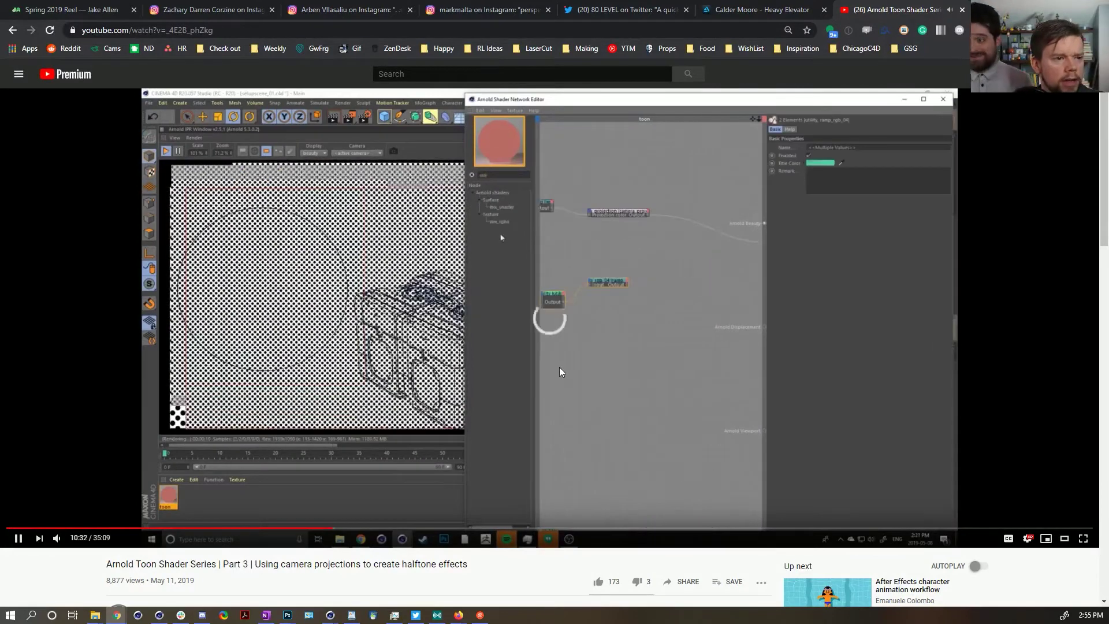
{"action": "key", "text": "9"}
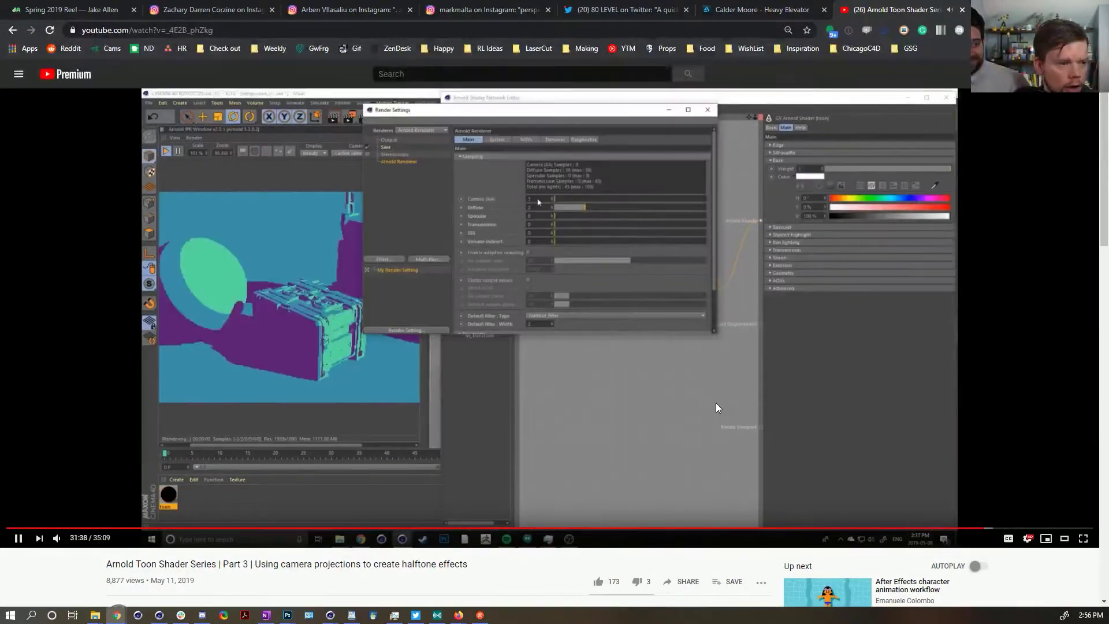
{"action": "key", "text": "0"}
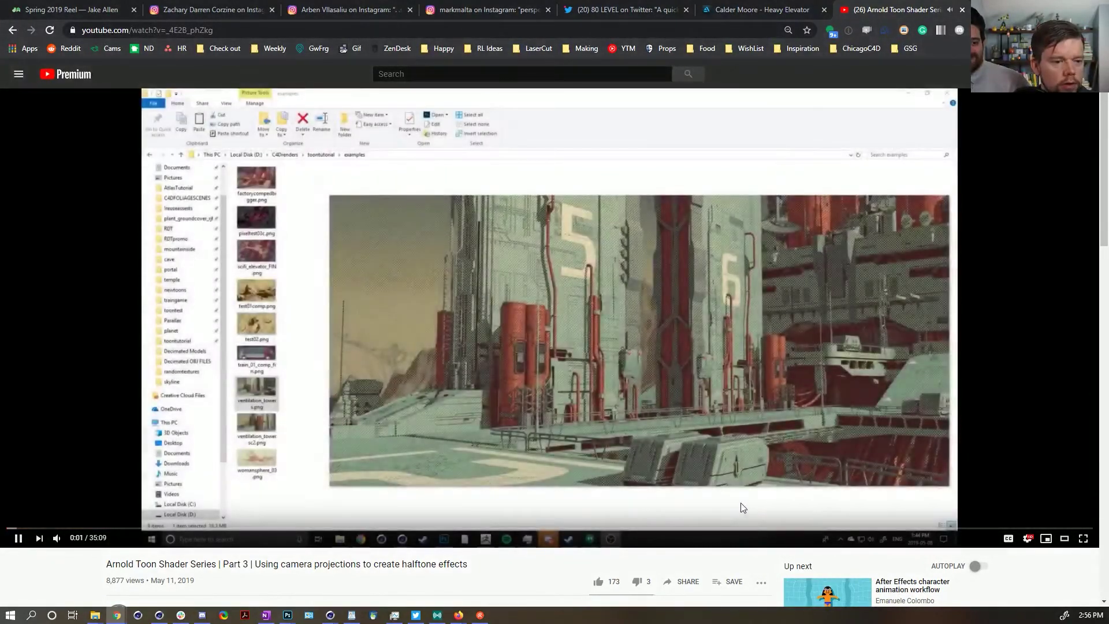
{"action": "left_click", "coordinate": [599, 248]}
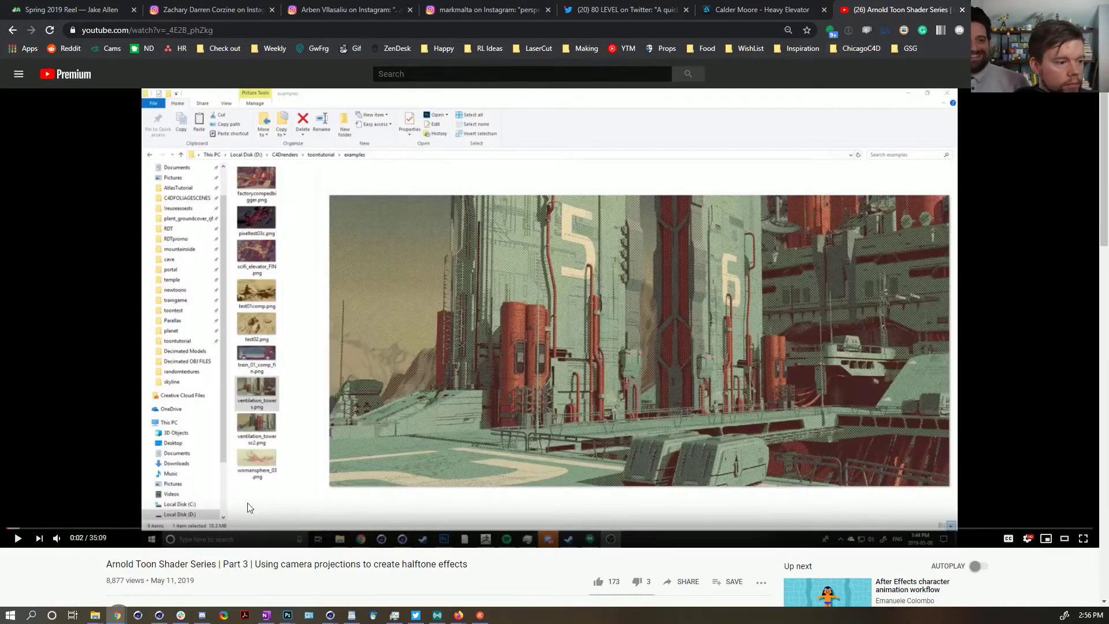
{"action": "scroll", "coordinate": [283, 564], "scroll_direction": "down", "scroll_amount": 2}
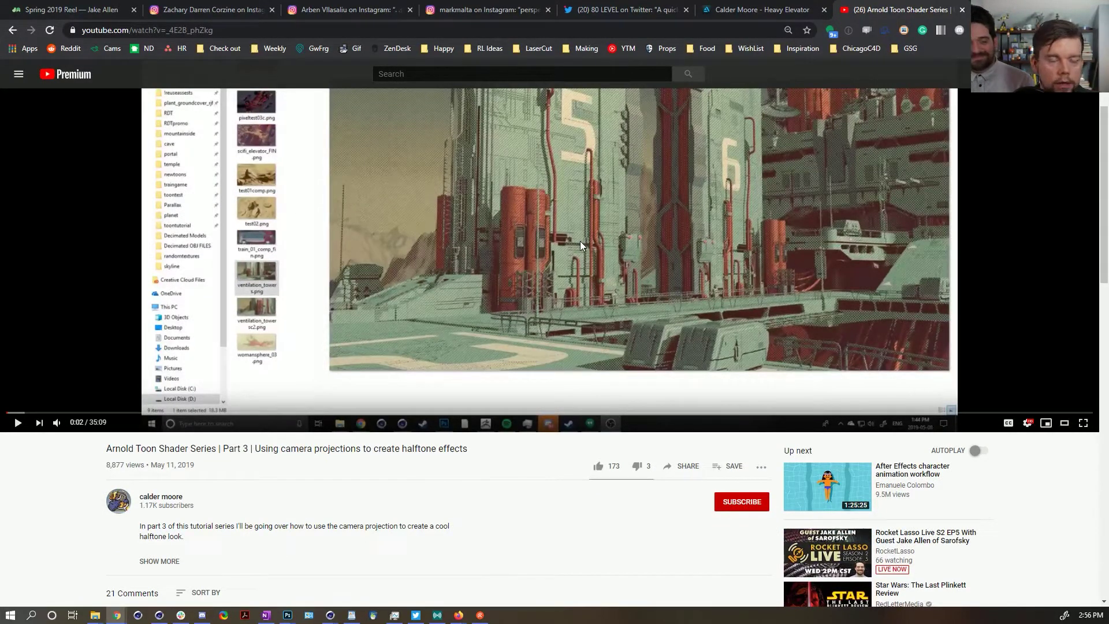
{"action": "scroll", "coordinate": [539, 279], "scroll_direction": "up", "scroll_amount": 2}
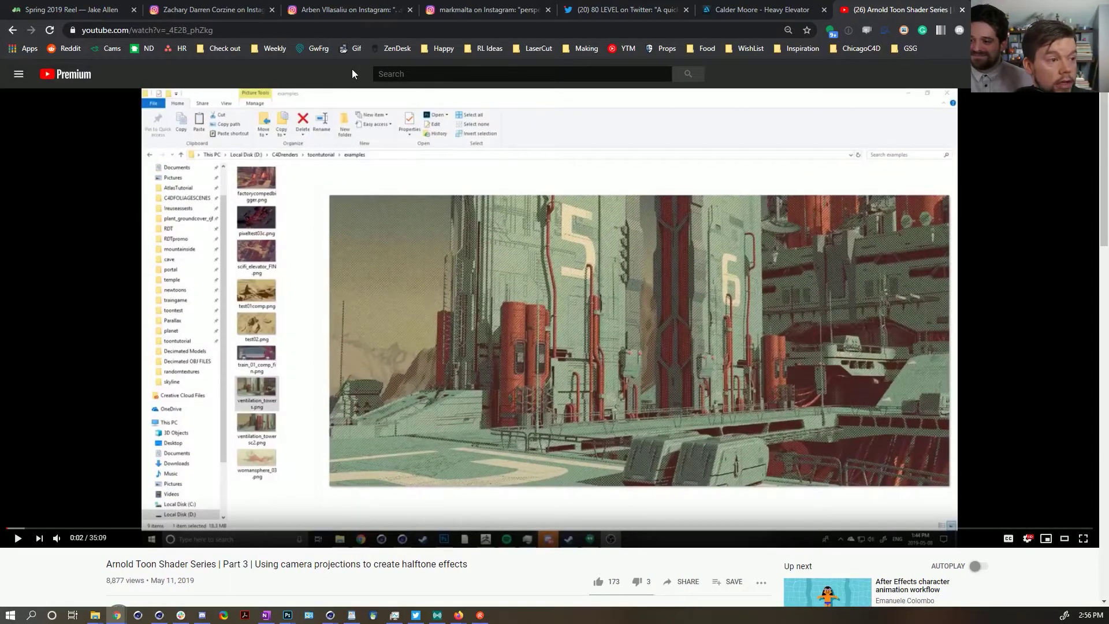
- Return to the Heavy Elevator artwork for another look and reduce the browser from full-screen size
{"action": "left_click", "coordinate": [706, 11]}
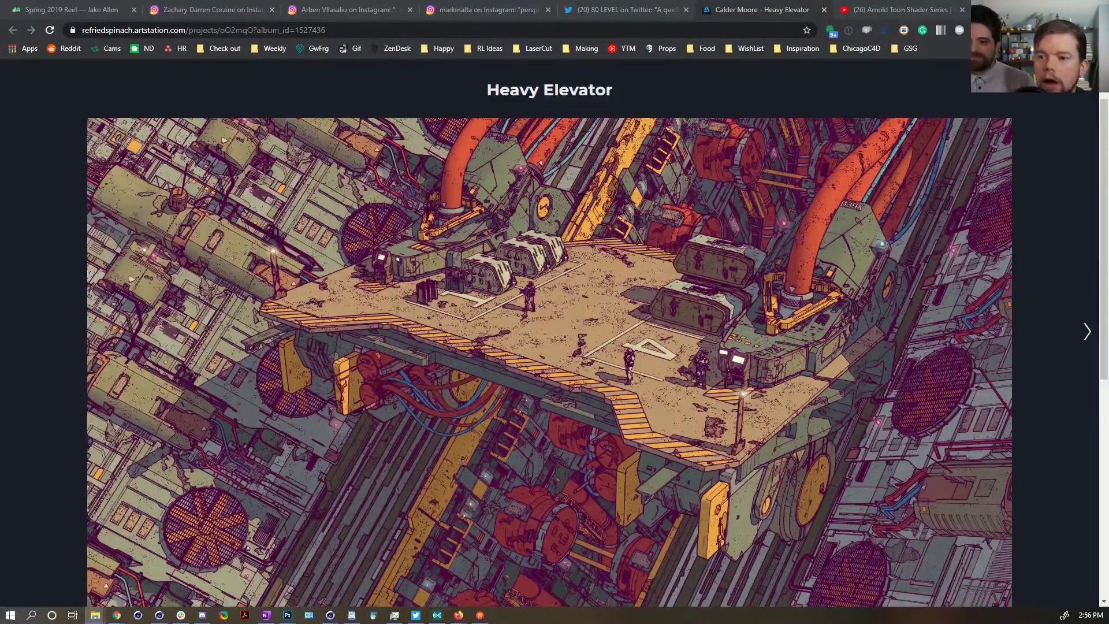
{"action": "key", "text": "super+Down"}
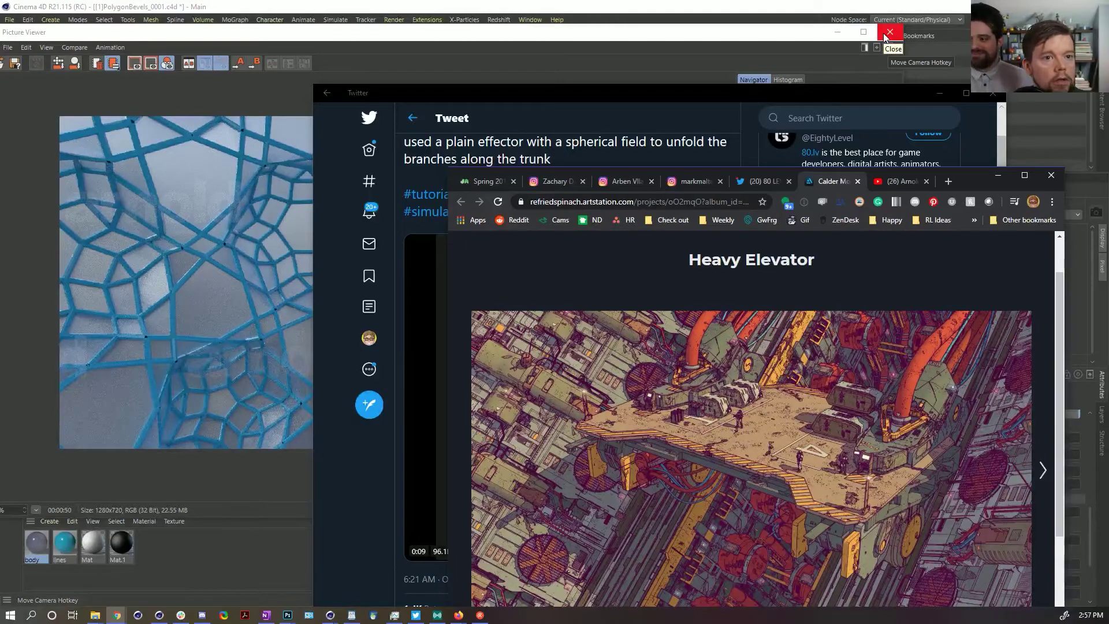
- Switch to Cinema 4D, close the Picture Viewer and save the polygon bevels project as a new incremental version
{"action": "left_click", "coordinate": [885, 36]}
{"action": "left_click", "coordinate": [886, 33]}
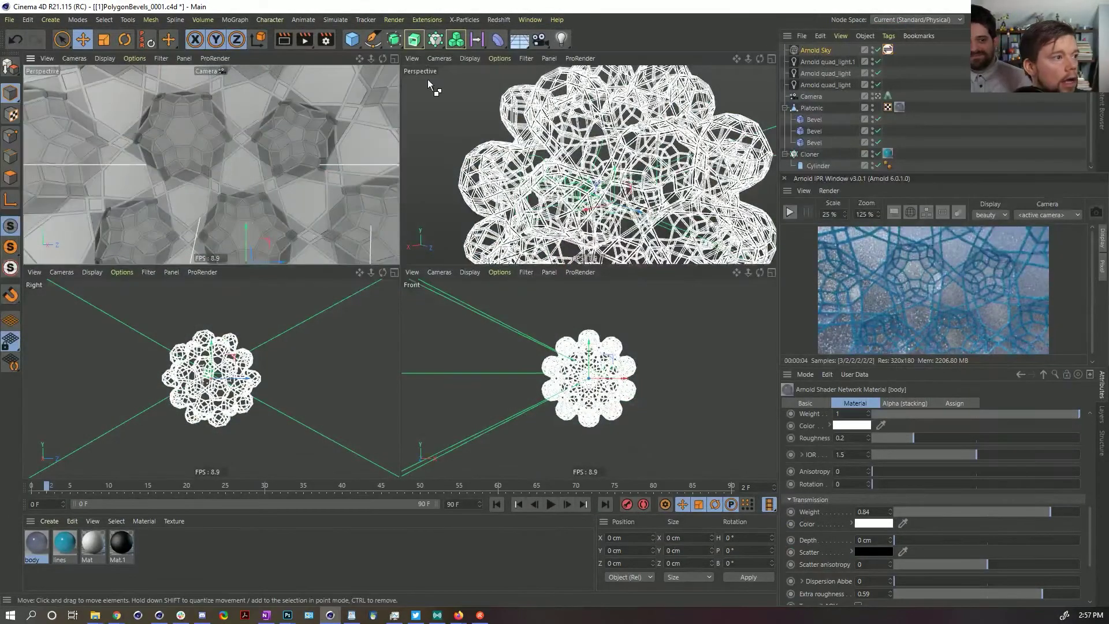
{"action": "left_click", "coordinate": [9, 19]}
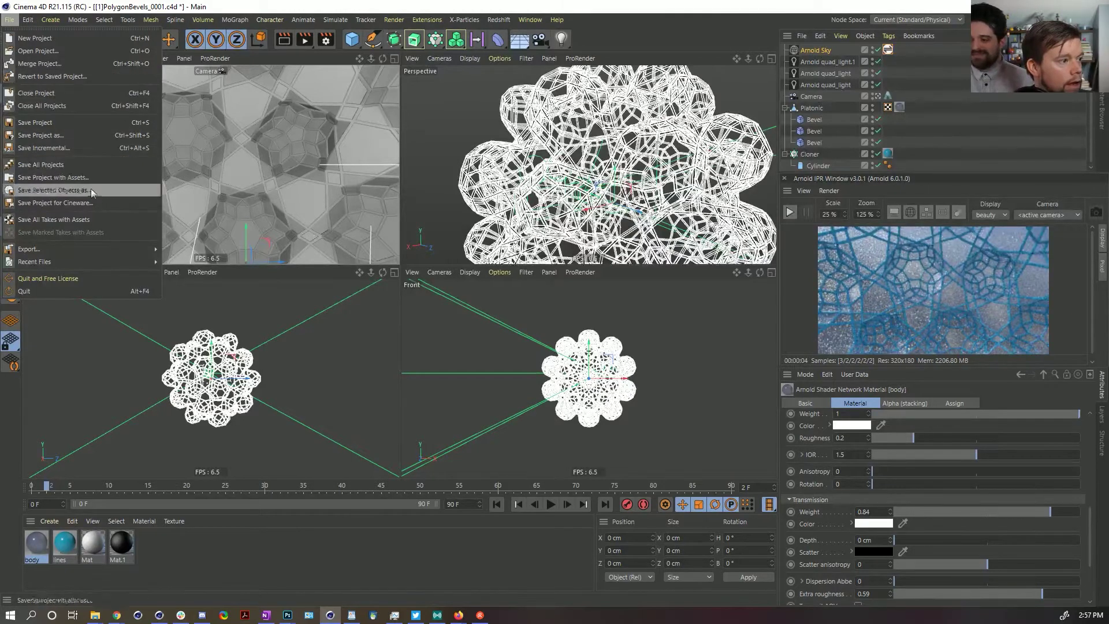
{"action": "left_click", "coordinate": [71, 148]}
- Save the current interface arrangement with the docked IPR window as a new Arnold layout file
{"action": "left_click", "coordinate": [1048, 19]}
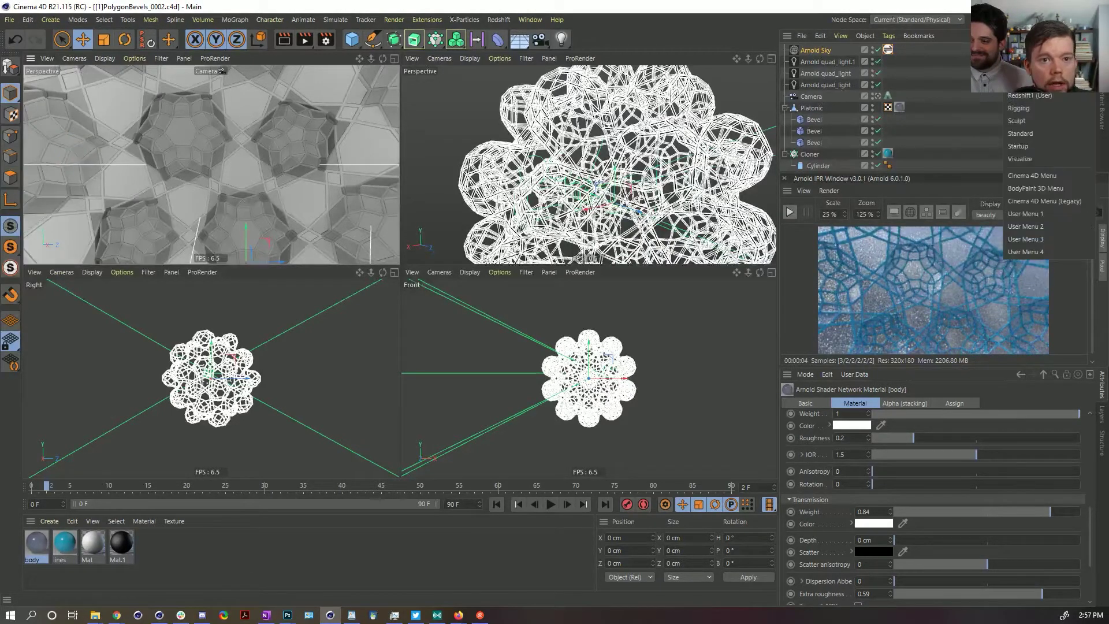
{"action": "left_click", "coordinate": [530, 19]}
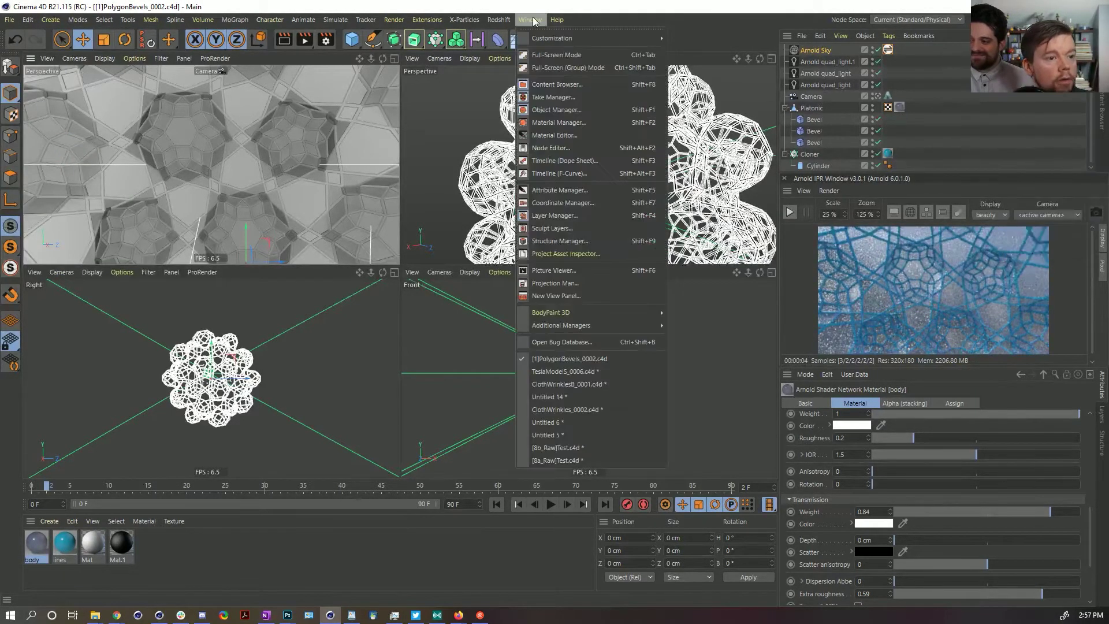
{"action": "mouse_move", "coordinate": [601, 38]}
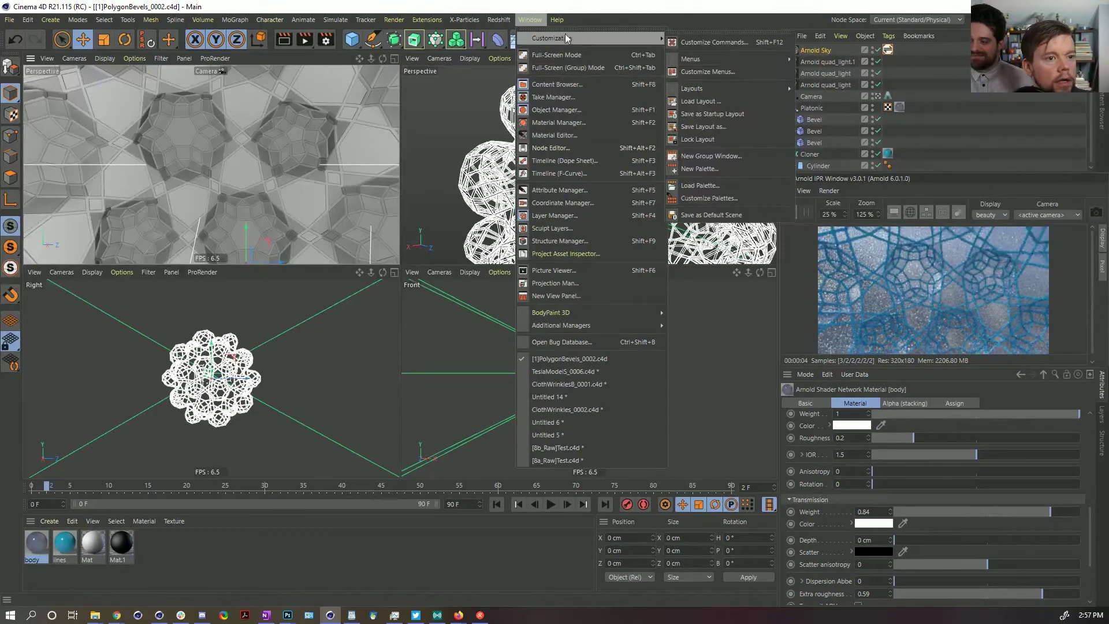
{"action": "left_click", "coordinate": [756, 130]}
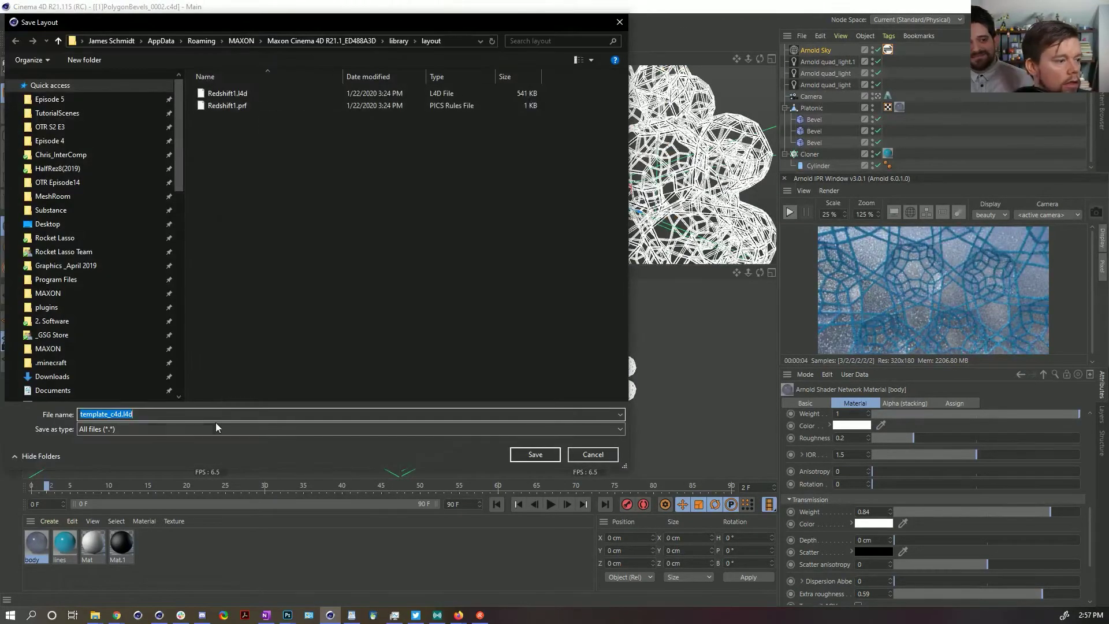
{"action": "left_click", "coordinate": [112, 414]}
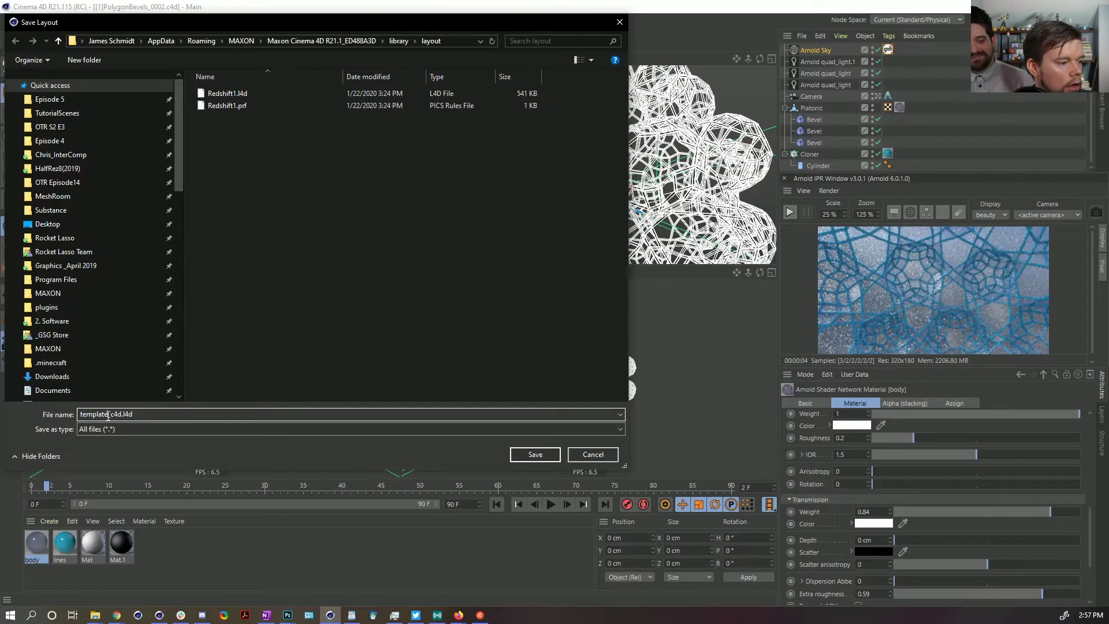
{"action": "left_click_drag", "start_coordinate": [108, 415], "coordinate": [78, 414]}
{"action": "type", "text": "Arnold"}
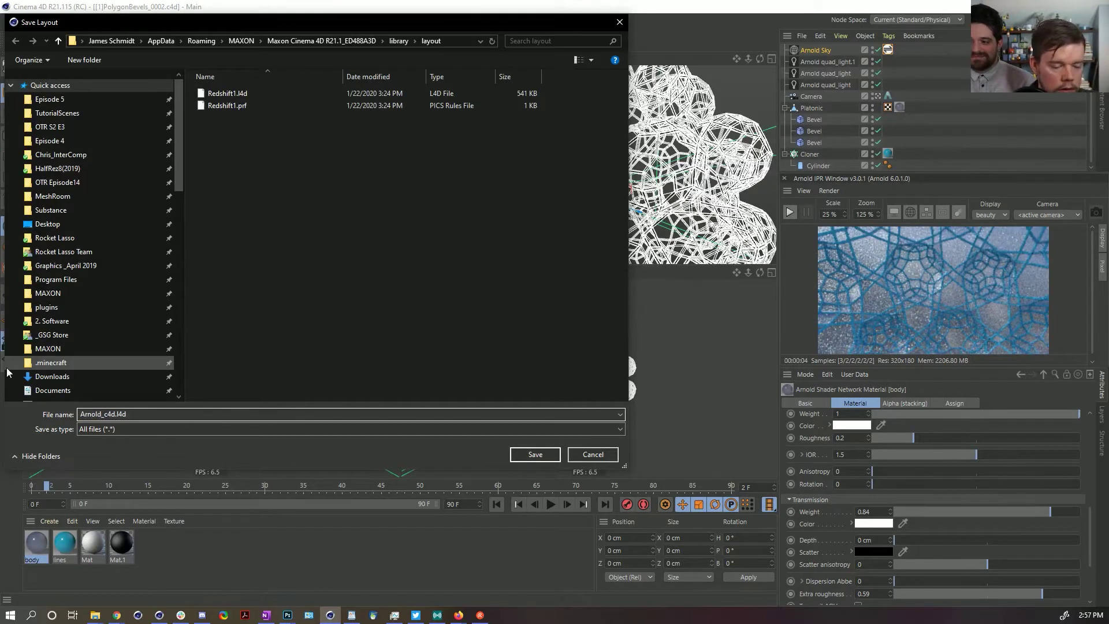
{"action": "type", "text": "Iayout_"}
{"action": "key", "text": "Return"}
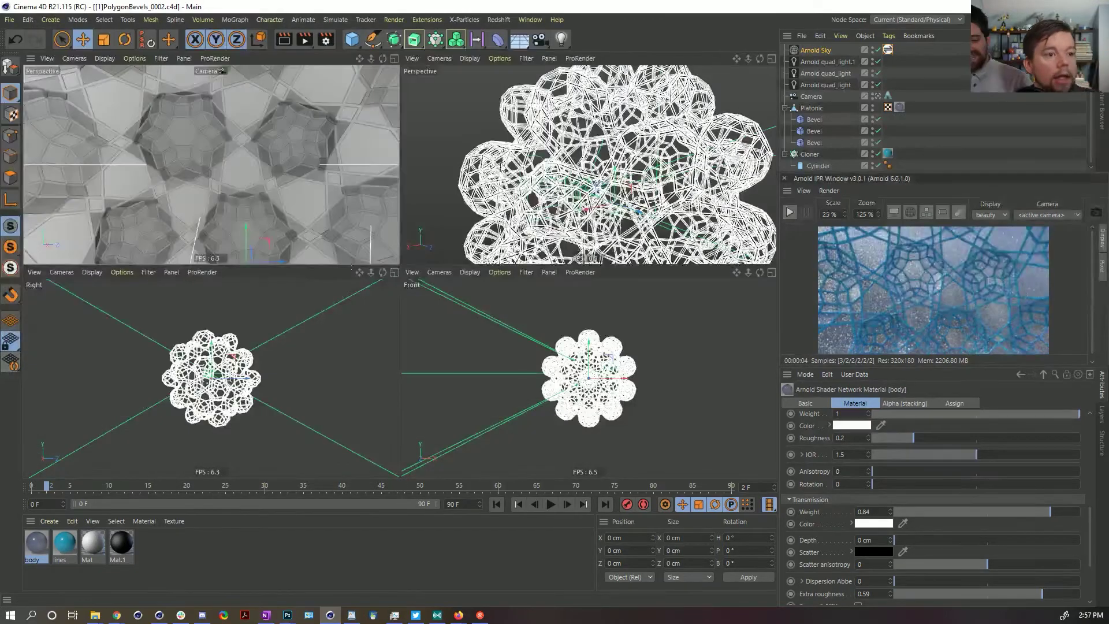
- Switch to an interface layout without the docked Arnold IPR window and maximize the perspective view
{"action": "left_click", "coordinate": [1052, 20]}
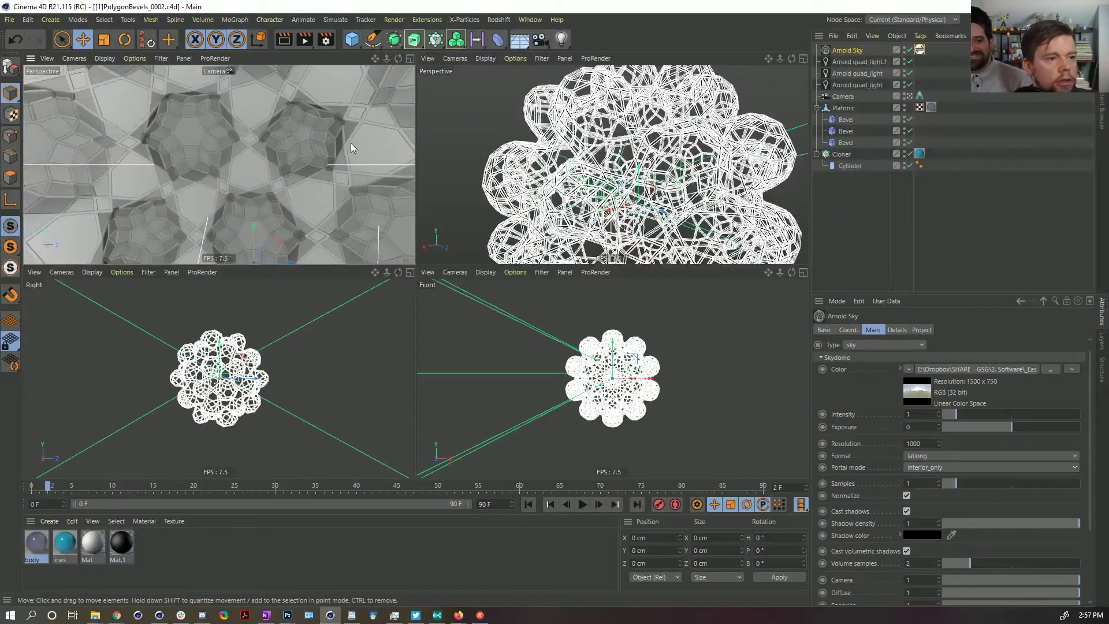
{"action": "middle_click", "coordinate": [373, 145]}
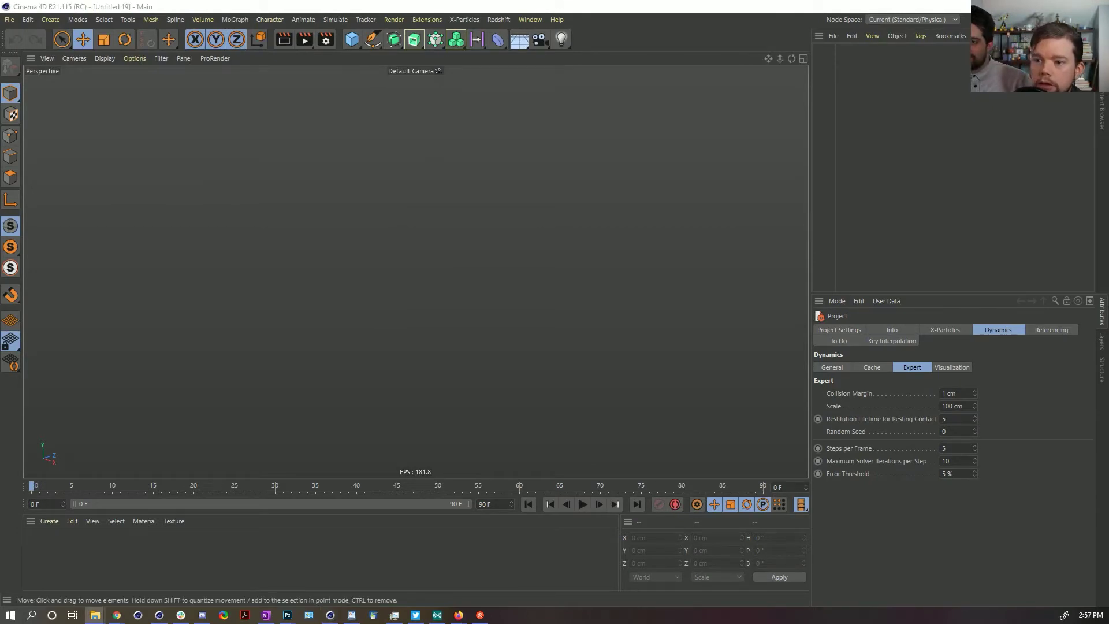
- Open TeslaModelS_0006.c4d again with the same name and title, and select its Spring object
{"action": "left_click_drag", "start_coordinate": [517, 274], "coordinate": [492, 259]}
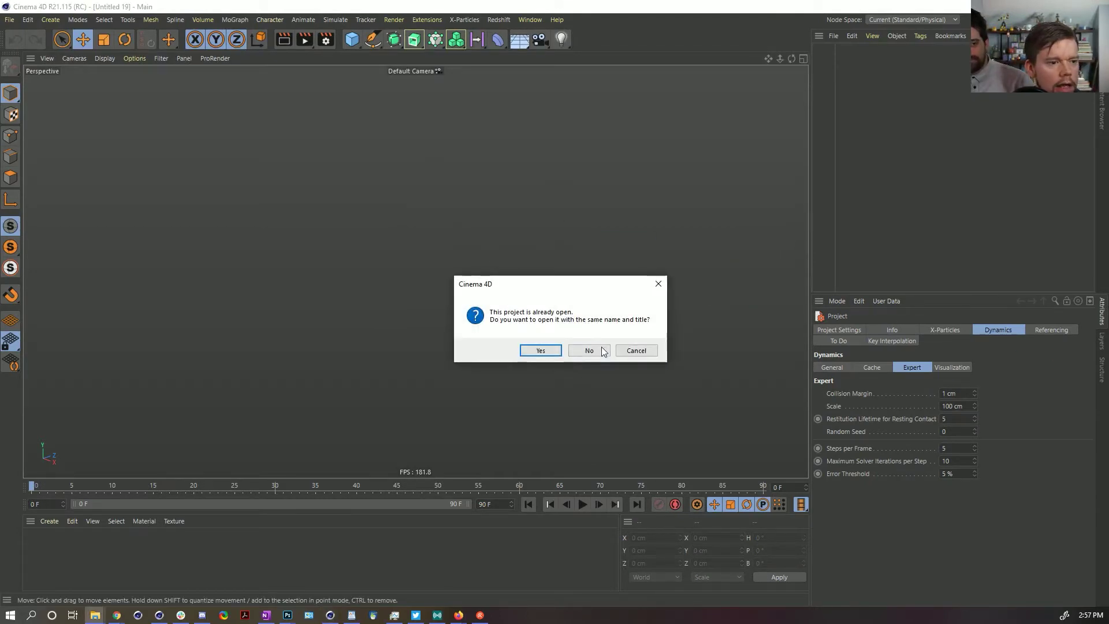
{"action": "left_click", "coordinate": [533, 349]}
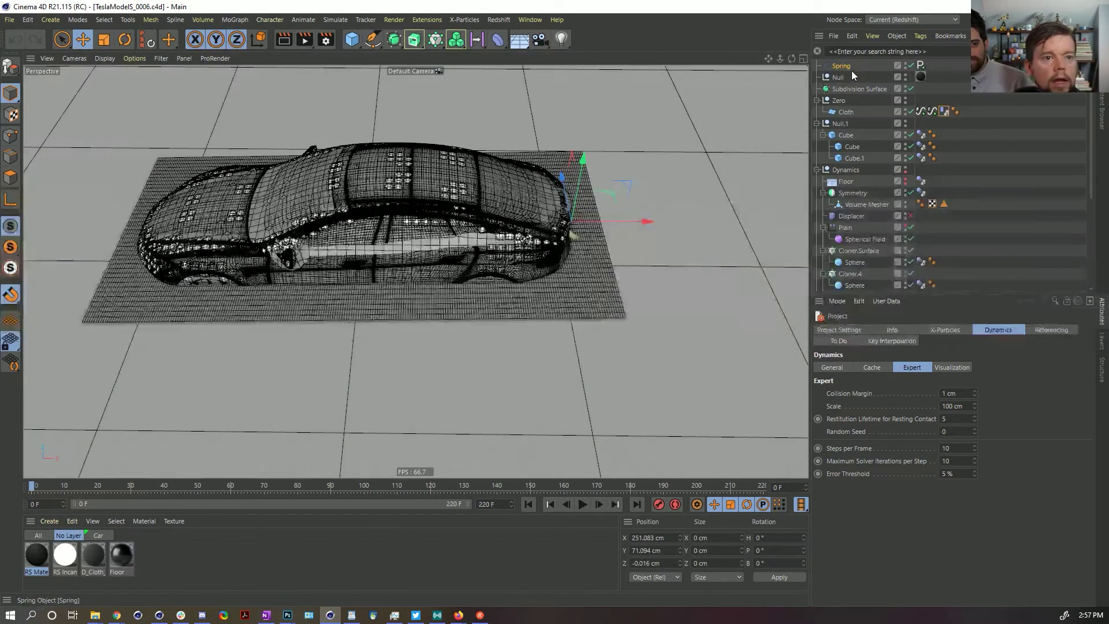
{"action": "left_click", "coordinate": [851, 67]}
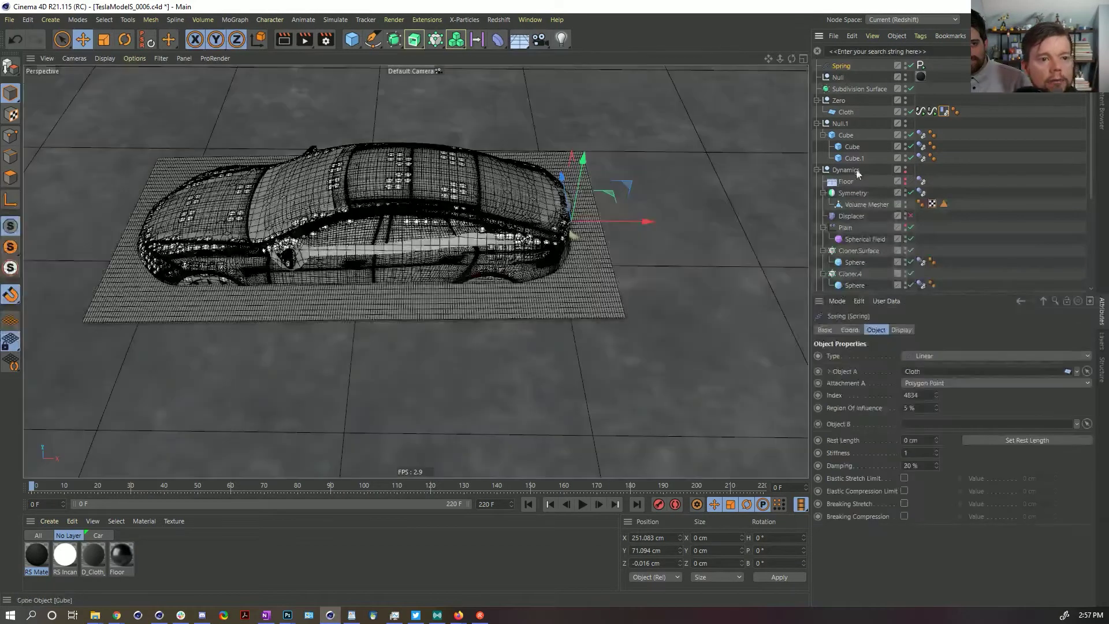
- Delete every object in the scene, including the RS Dome Light, except the Tesla Model s group
{"action": "scroll", "coordinate": [861, 196], "scroll_direction": "down", "scroll_amount": 5}
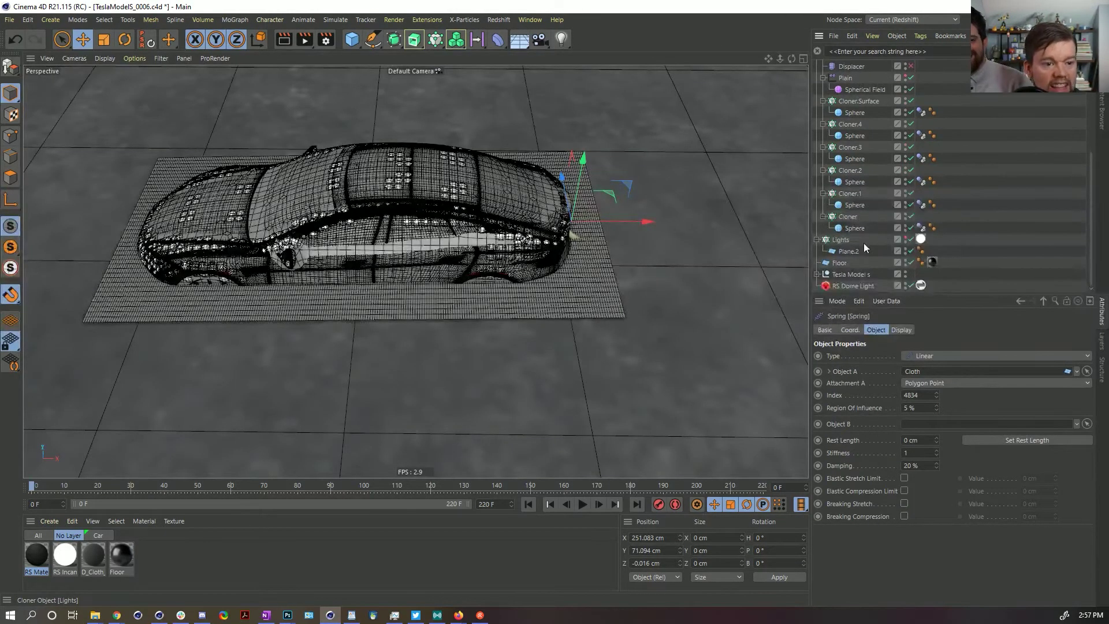
{"action": "left_click", "coordinate": [833, 265], "text": "shift"}
{"action": "key", "text": "Delete"}
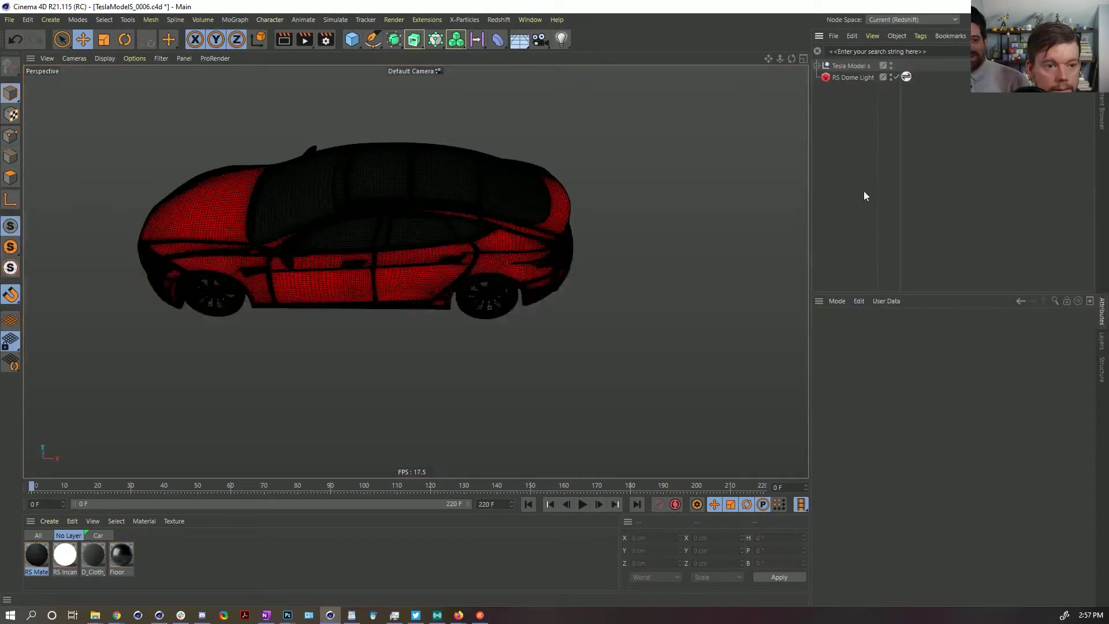
{"action": "left_click", "coordinate": [853, 77]}
{"action": "key", "text": "Delete"}
- Expand the Tesla Model s group and delete the material tags from all of its parts
{"action": "left_click", "coordinate": [817, 66]}
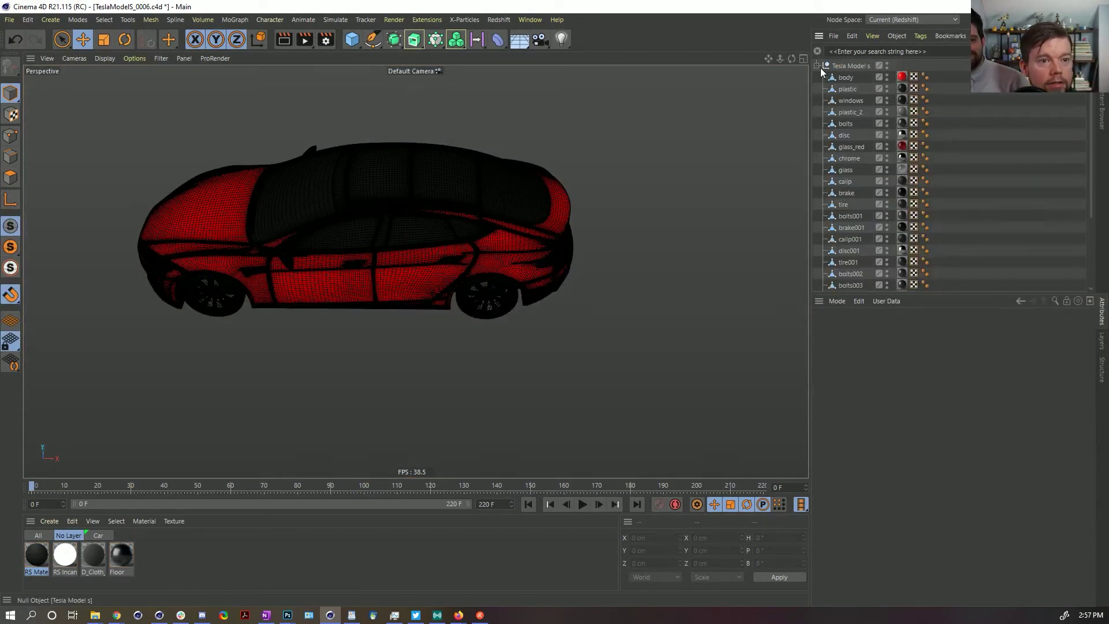
{"action": "left_click_drag", "start_coordinate": [909, 294], "coordinate": [920, 471]}
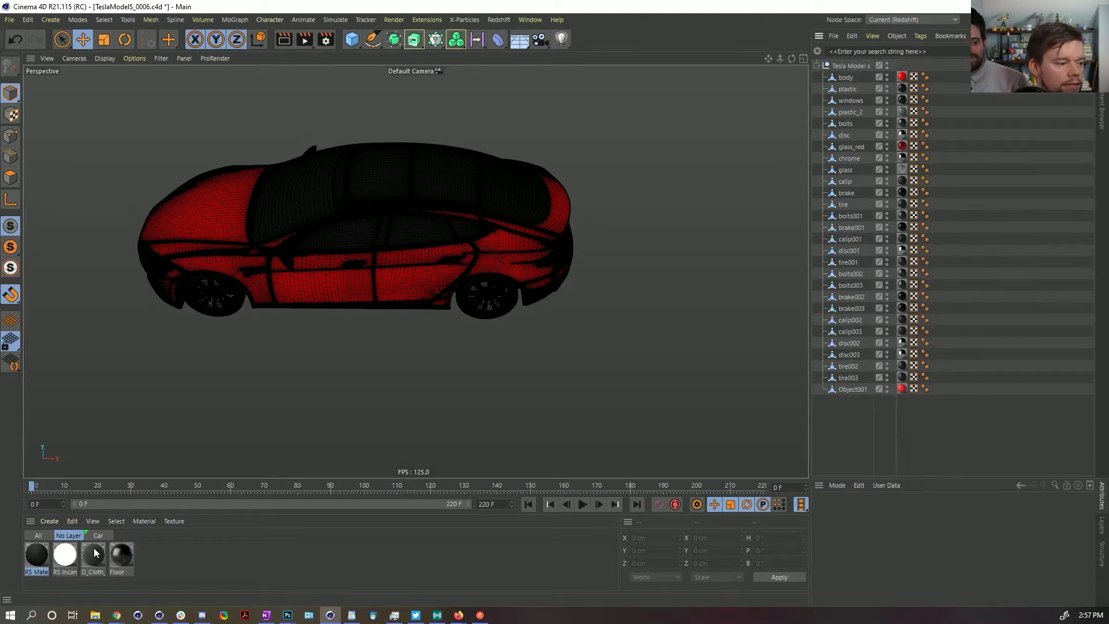
{"action": "left_click_drag", "start_coordinate": [174, 557], "coordinate": [13, 564]}
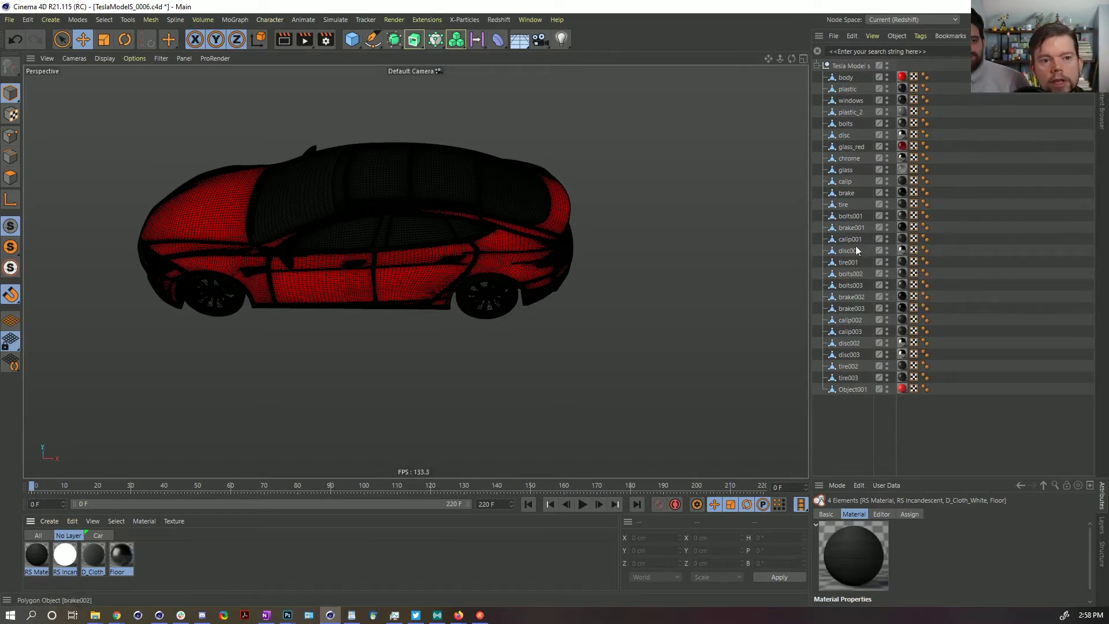
{"action": "left_click_drag", "start_coordinate": [899, 409], "coordinate": [901, 411]}
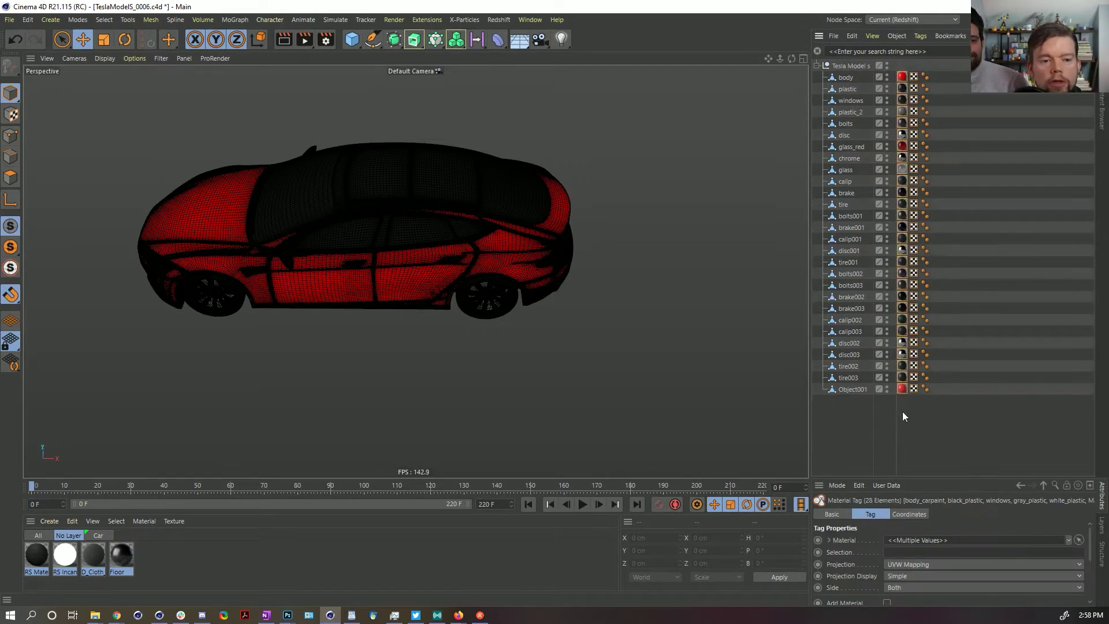
{"action": "key", "text": "Delete"}
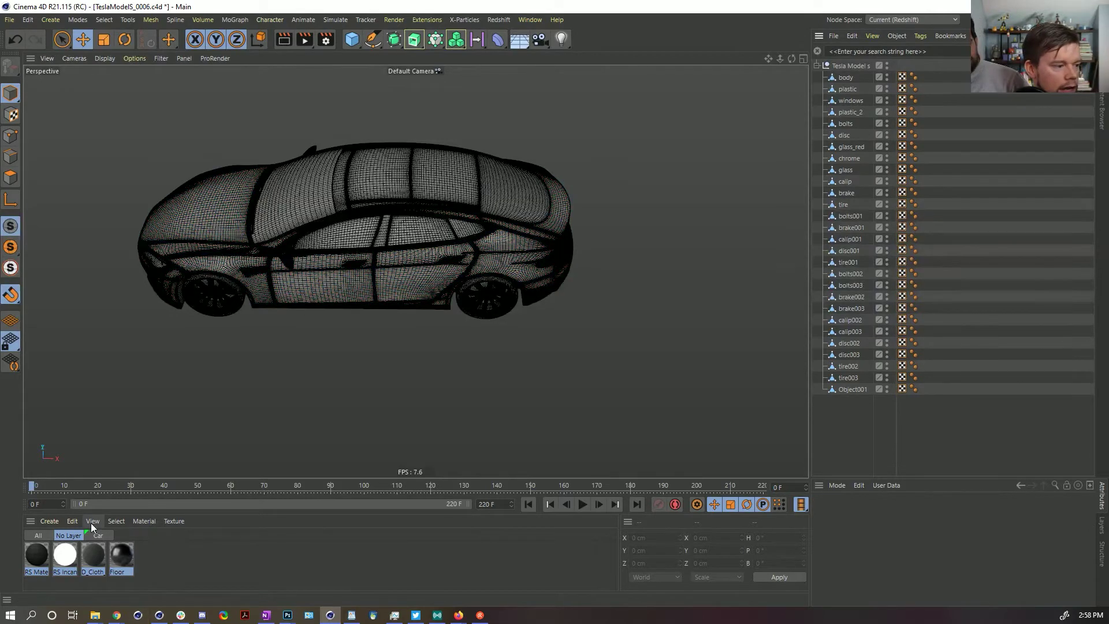
- Set the viewport display to Gouraud shading without wireframe lines and get a closer three-quarter view of the car
{"action": "left_click_drag", "start_coordinate": [384, 255], "coordinate": [412, 218], "text": "alt"}
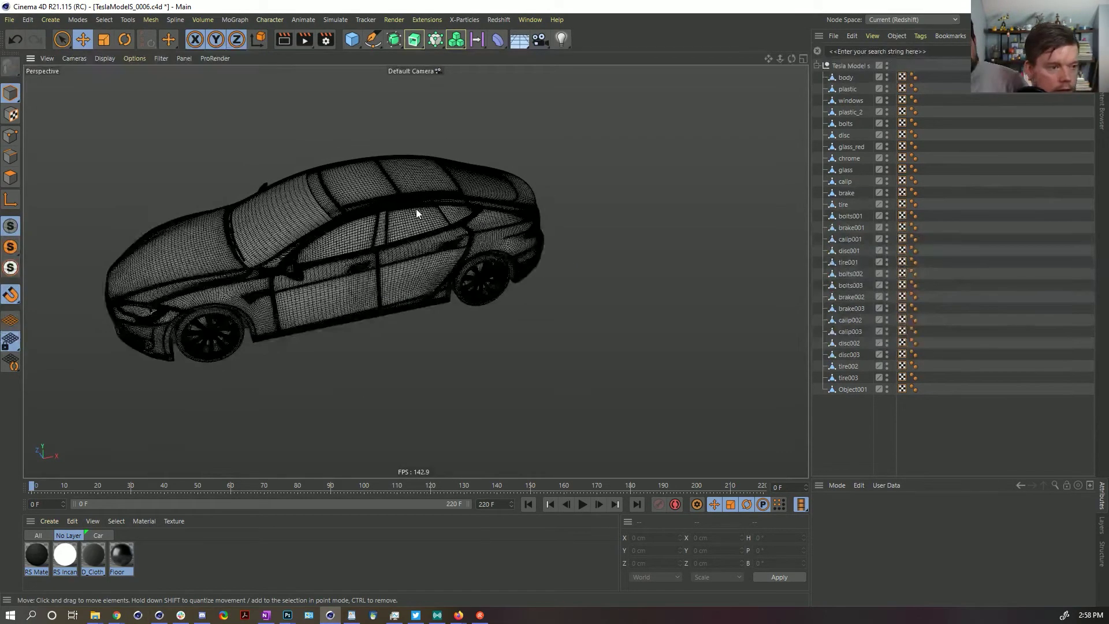
{"action": "key", "text": "n"}
{"action": "key", "text": "a"}
{"action": "mouse_move", "coordinate": [345, 269]}
{"action": "right_mouse_down", "text": "alt"}
{"action": "mouse_move", "coordinate": [419, 223]}
{"action": "mouse_move", "coordinate": [449, 234]}
{"action": "right_mouse_up", "text": "alt"}
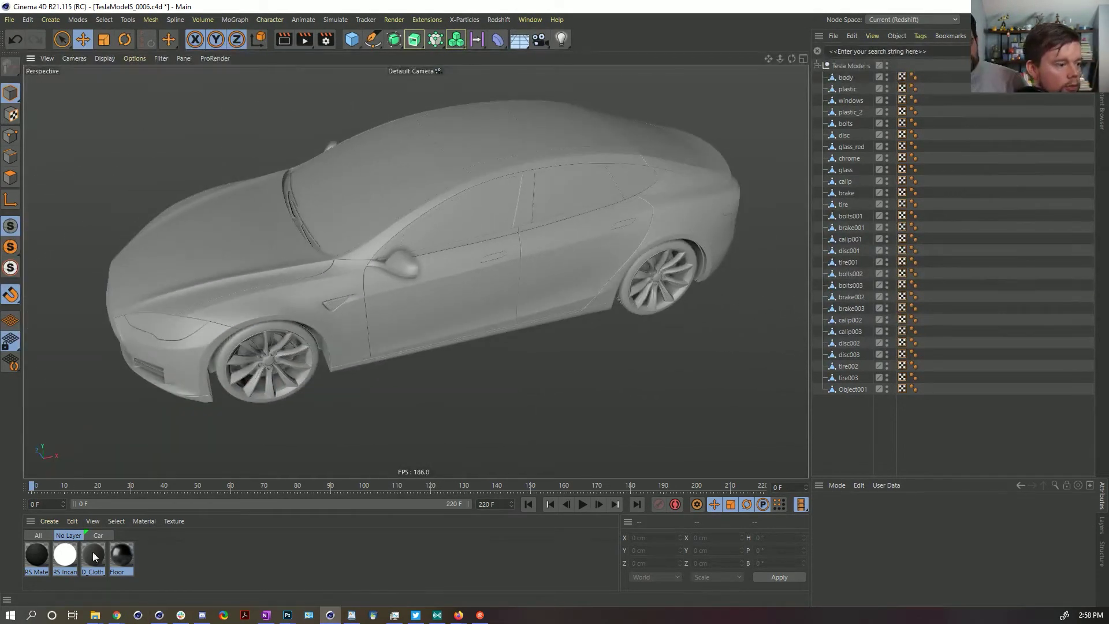
- Delete all unused materials from the scene
{"action": "left_click", "coordinate": [72, 521]}
{"action": "left_click", "coordinate": [72, 521]}
{"action": "left_click", "coordinate": [73, 521]}
{"action": "left_click", "coordinate": [114, 422]}
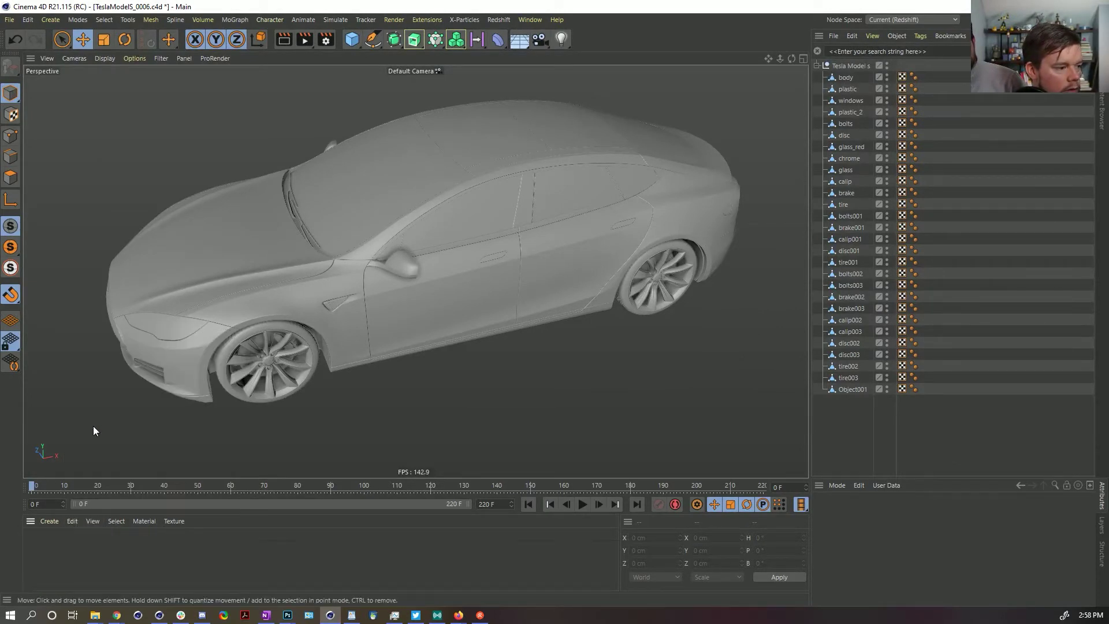
{"action": "left_click", "coordinate": [93, 521]}
{"action": "mouse_move", "coordinate": [70, 524]}
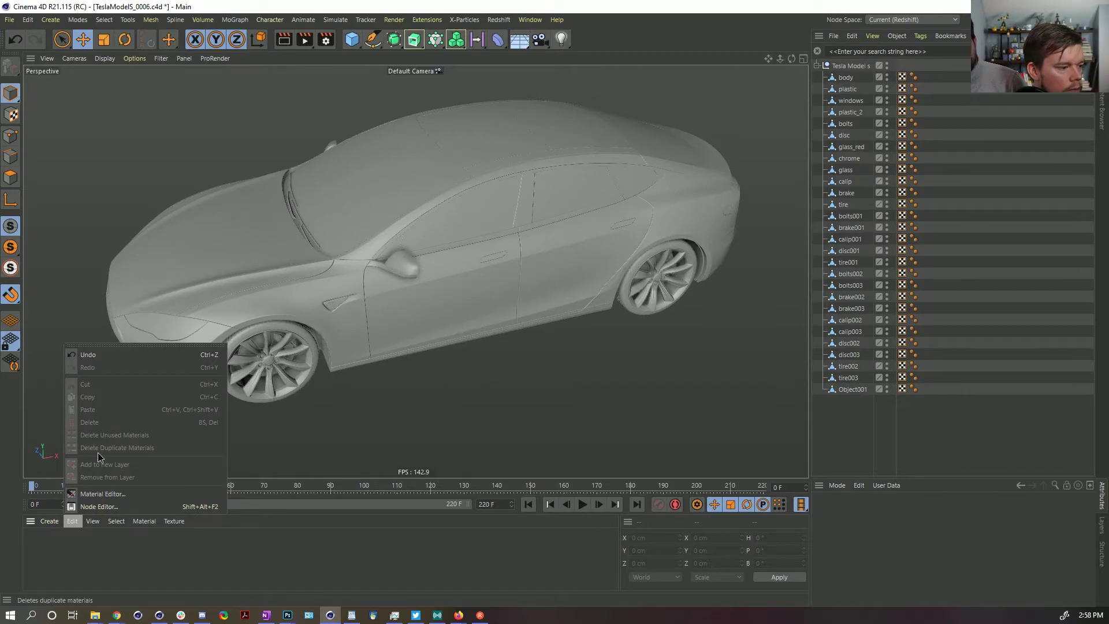
{"action": "left_click", "coordinate": [98, 561]}
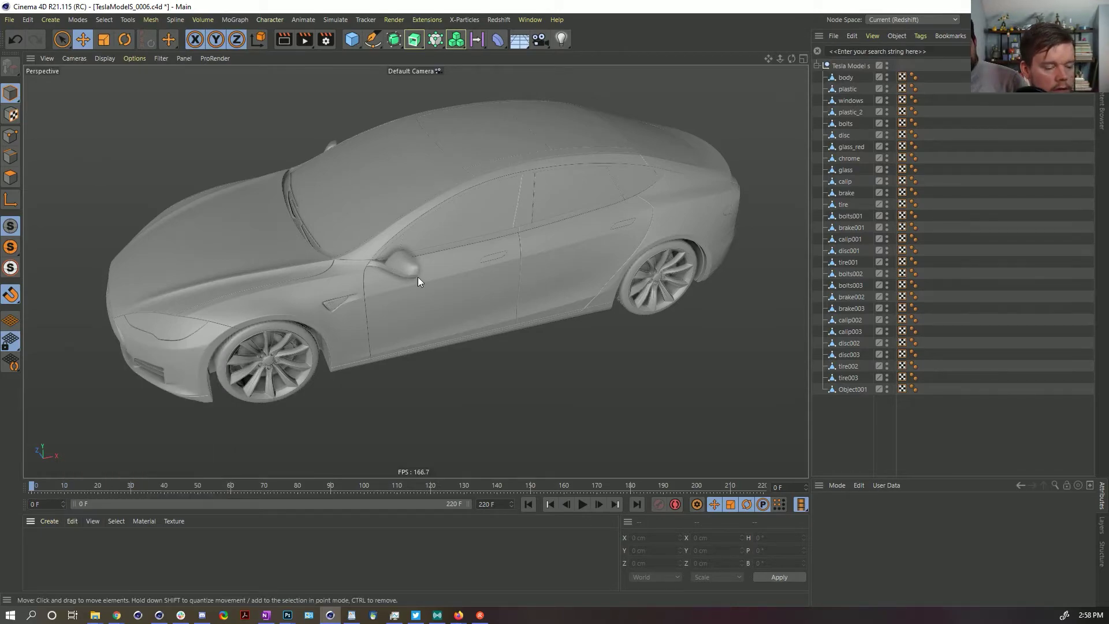
- Save the scene as TeslaModelS_0006_Arnold.c4d in the RawRecording folder of Episode 5
{"action": "key", "text": "ctrl+shift+s"}
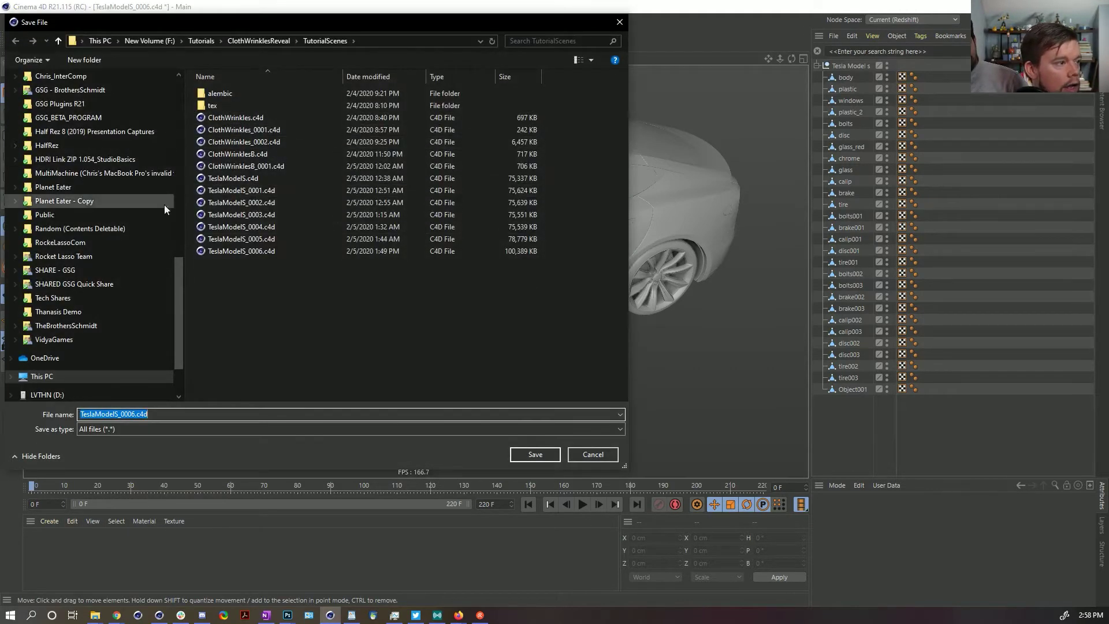
{"action": "left_click_drag", "start_coordinate": [180, 269], "coordinate": [181, 91]}
{"action": "left_click", "coordinate": [109, 99]}
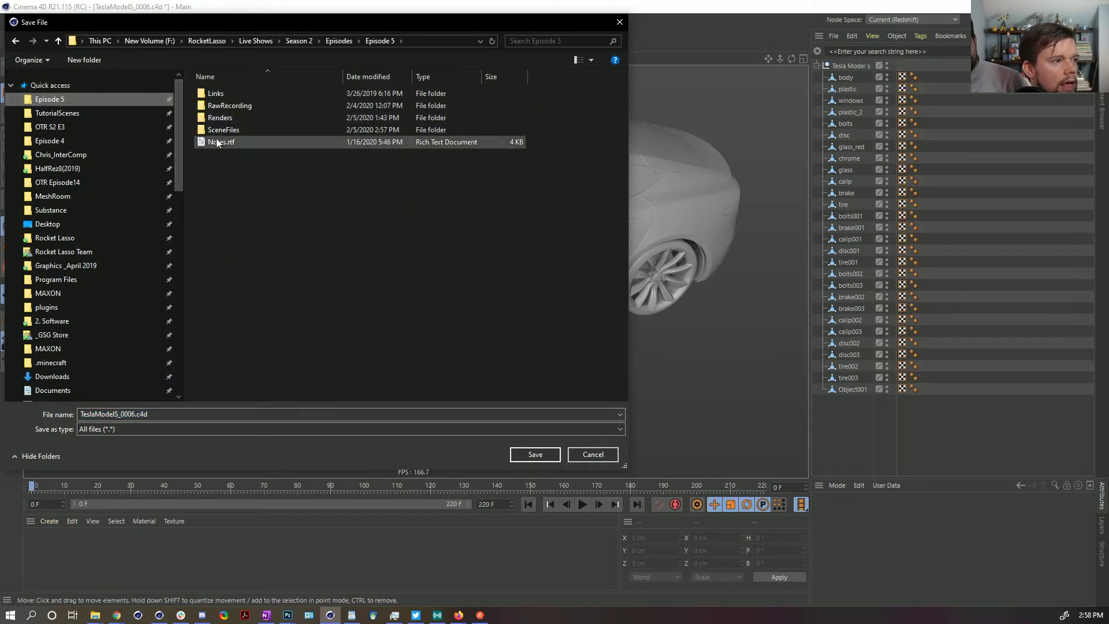
{"action": "double_click", "coordinate": [230, 107]}
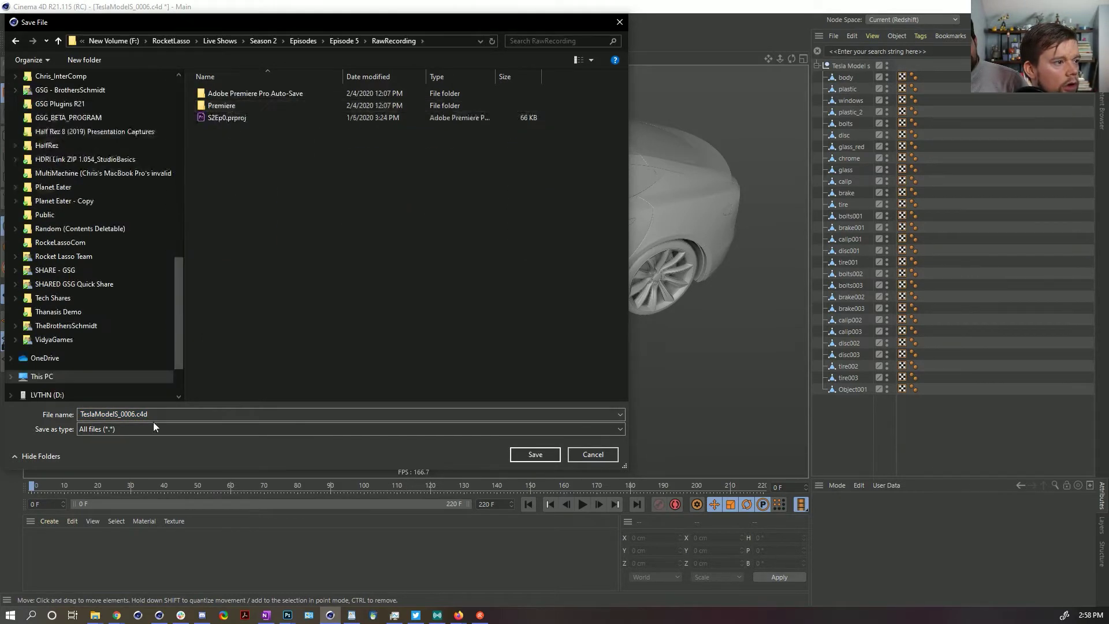
{"action": "double_click", "coordinate": [147, 414]}
{"action": "left_click", "coordinate": [134, 415]}
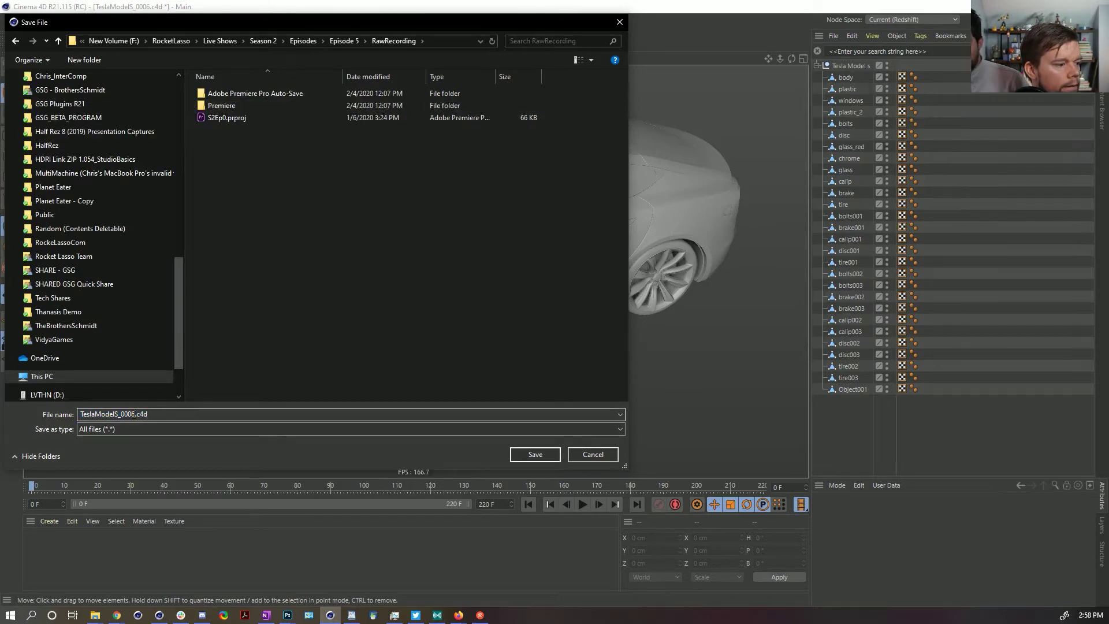
{"action": "type", "text": "_Arnold"}
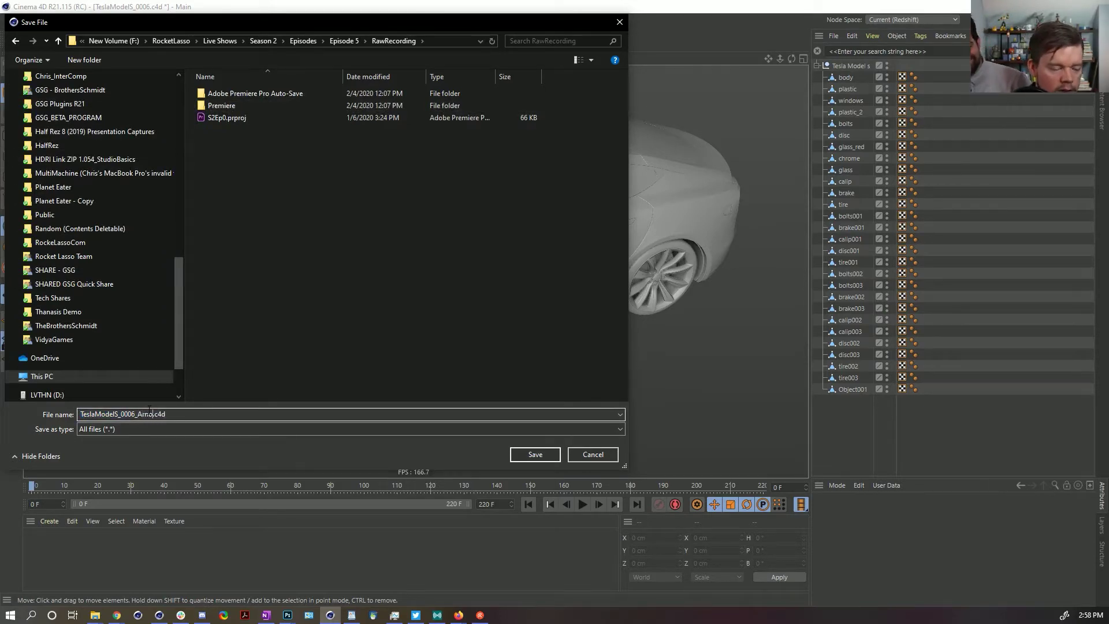
{"action": "key", "text": "Return"}
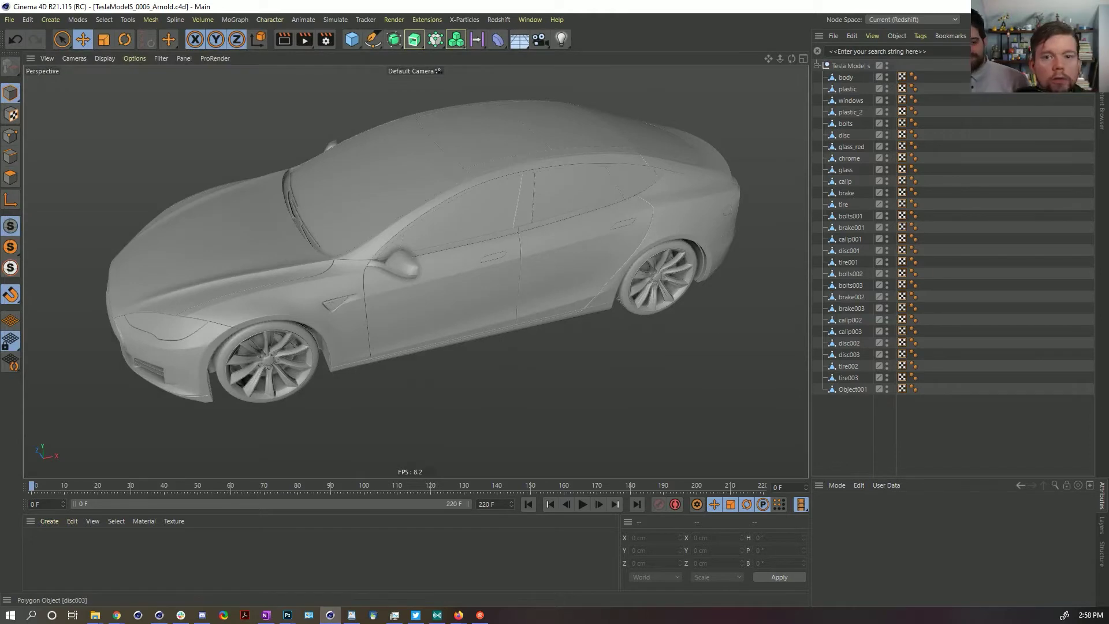
{"action": "key", "text": "alt+Tab"}
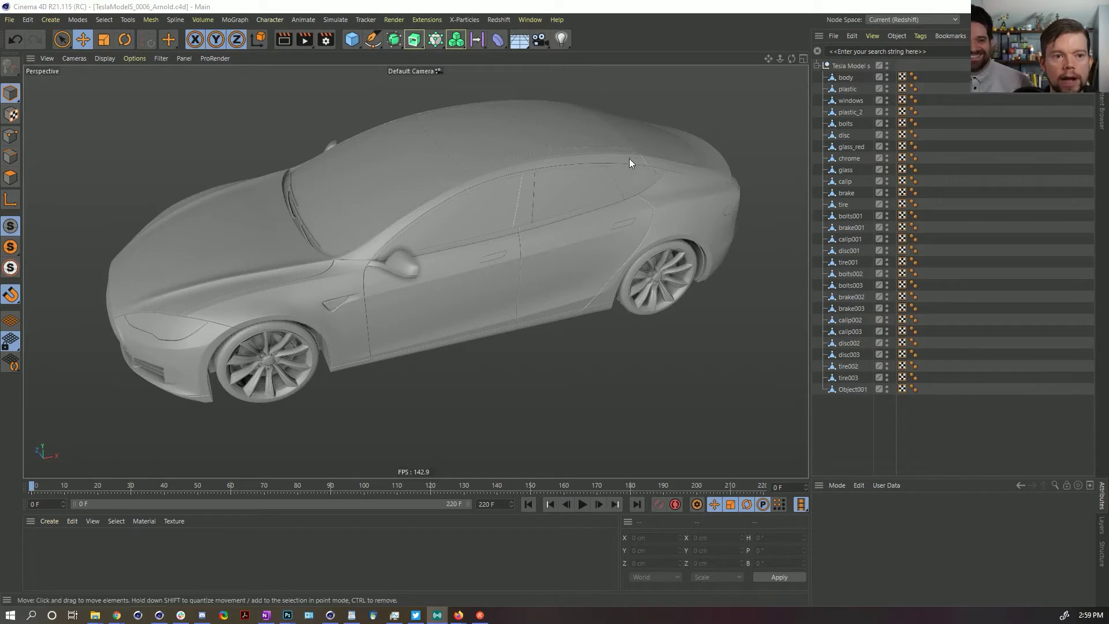
{"action": "left_click_drag", "start_coordinate": [547, 169], "coordinate": [499, 203], "text": "alt"}
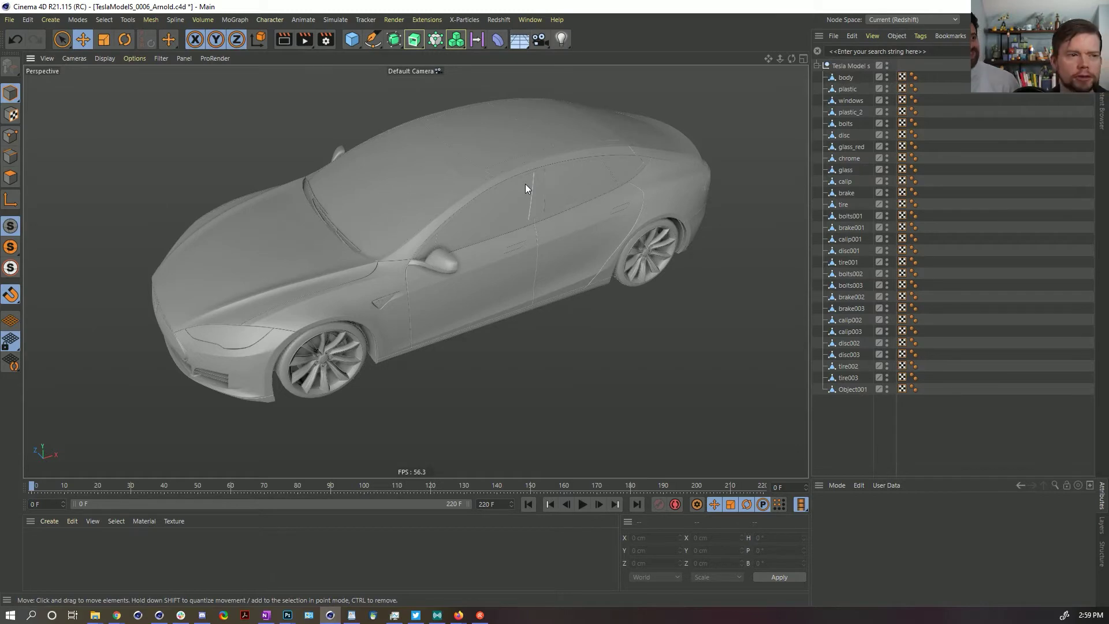
{"action": "mouse_move", "coordinate": [507, 241]}
{"action": "left_mouse_down", "text": "alt"}
{"action": "mouse_move", "coordinate": [461, 217]}
{"action": "mouse_move", "coordinate": [483, 247]}
{"action": "left_mouse_up", "text": "alt"}
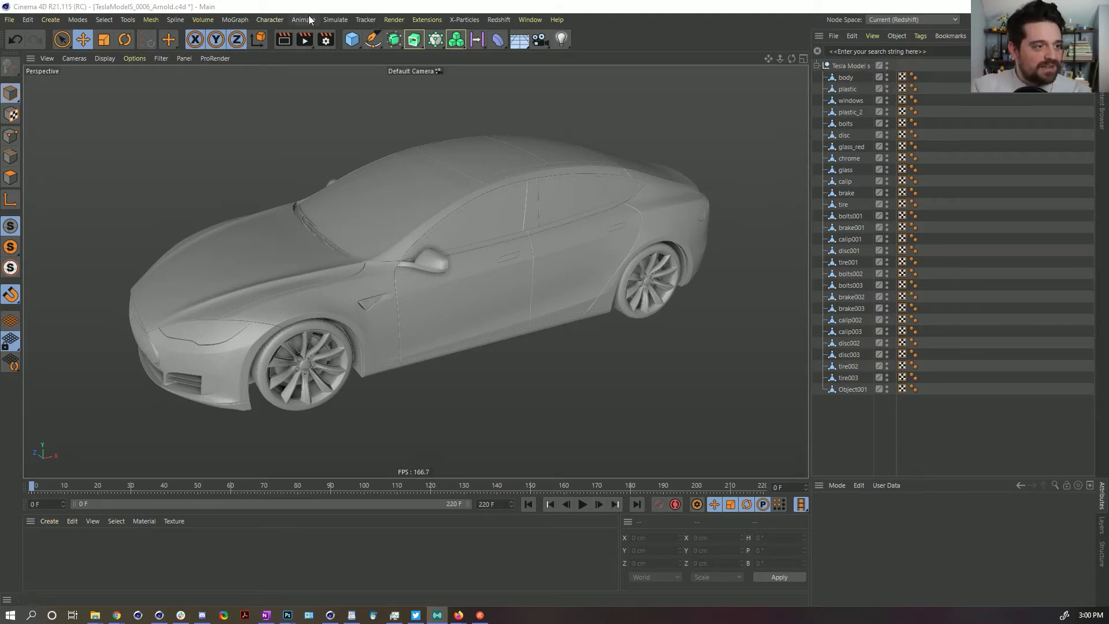
- Change the renderer in the render settings to Arnold Renderer
{"action": "left_click", "coordinate": [326, 40]}
{"action": "left_click", "coordinate": [403, 65]}
{"action": "left_click", "coordinate": [417, 141]}
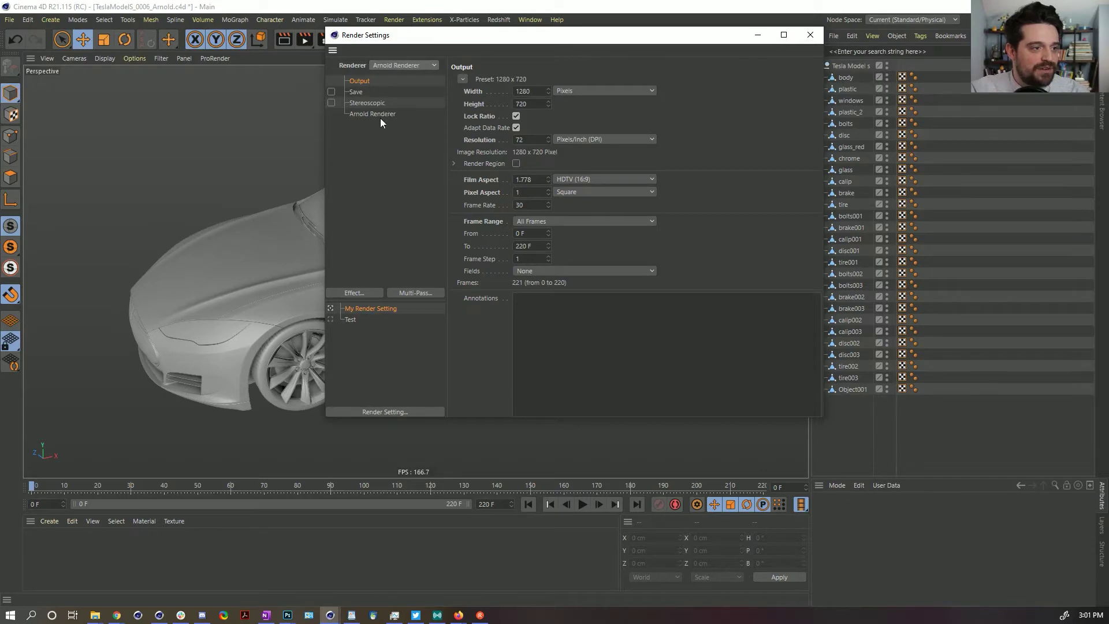
- Review Arnold's sampling and Advanced settings, along with its System options for buckets, device selection and licensing
{"action": "scroll", "coordinate": [483, 211], "scroll_direction": "down", "scroll_amount": 2}
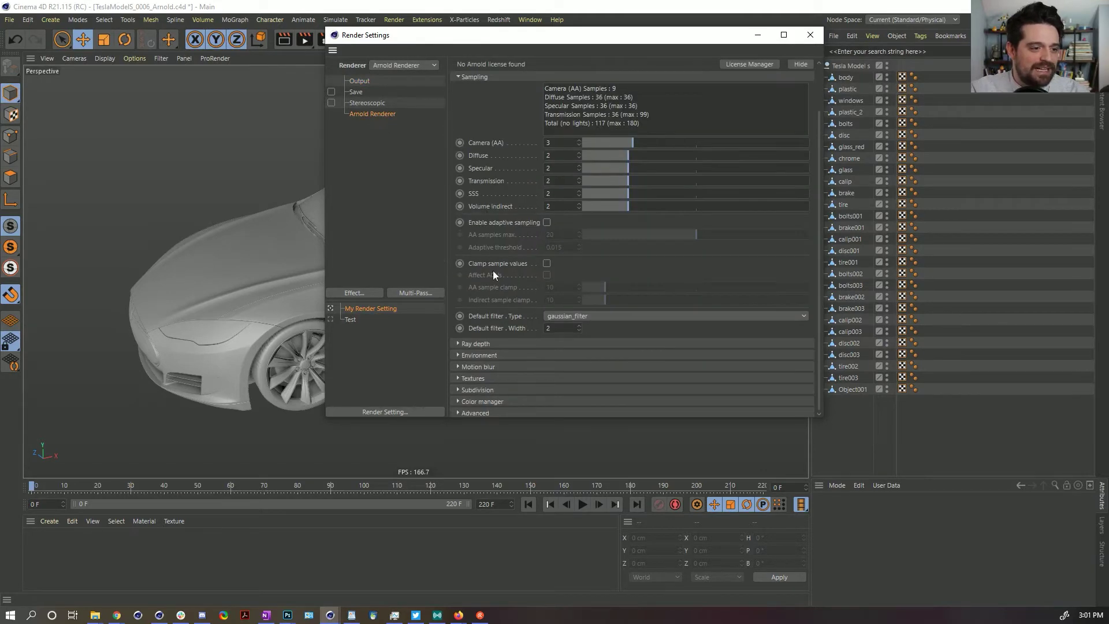
{"action": "left_click", "coordinate": [480, 412]}
{"action": "scroll", "coordinate": [465, 282], "scroll_direction": "down", "scroll_amount": 5}
{"action": "scroll", "coordinate": [480, 282], "scroll_direction": "up", "scroll_amount": 8}
{"action": "left_click", "coordinate": [501, 80]}
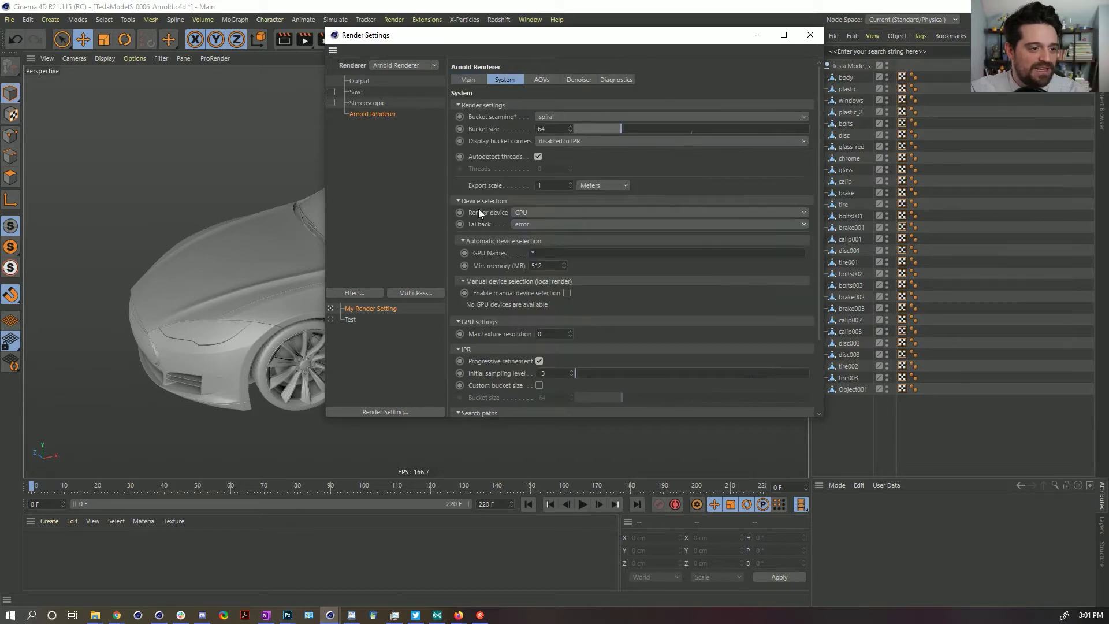
{"action": "scroll", "coordinate": [486, 214], "scroll_direction": "down", "scroll_amount": 4}
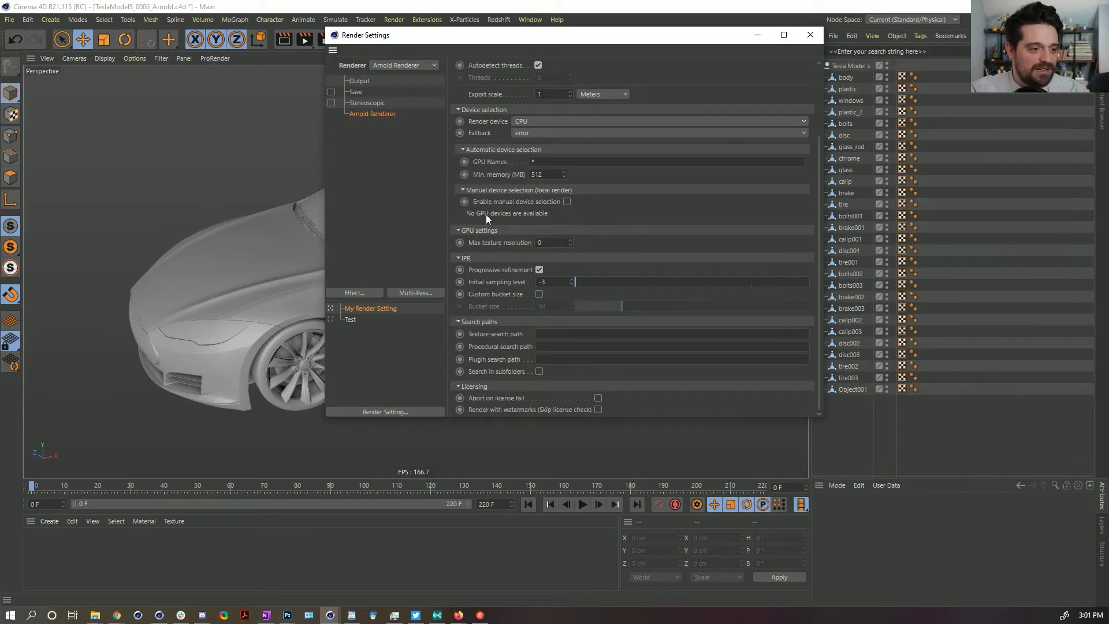
{"action": "scroll", "coordinate": [491, 301], "scroll_direction": "up", "scroll_amount": 4}
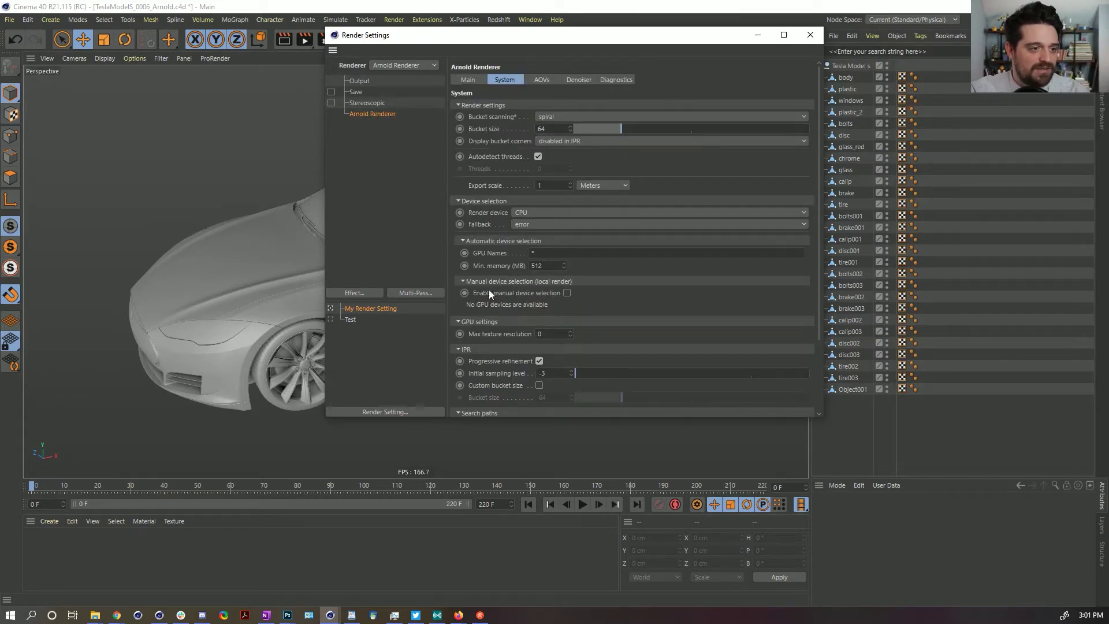
- Examine Arnold's main Textures, Motion blur, Environment and Ray depth settings
{"action": "left_click", "coordinate": [468, 80]}
{"action": "scroll", "coordinate": [485, 167], "scroll_direction": "down", "scroll_amount": 8}
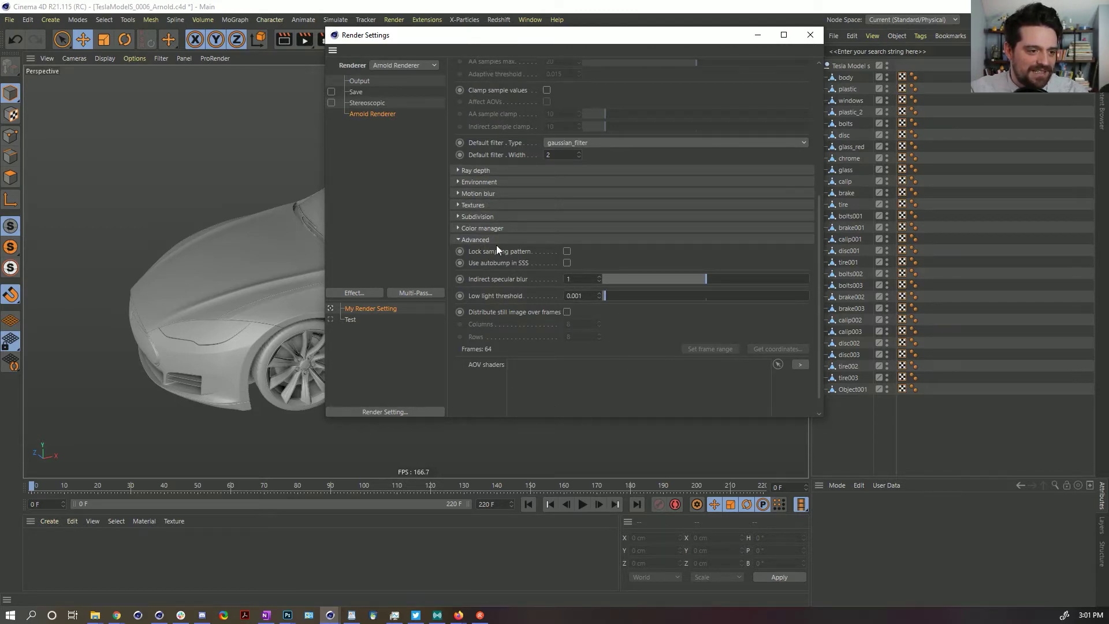
{"action": "left_click", "coordinate": [498, 206]}
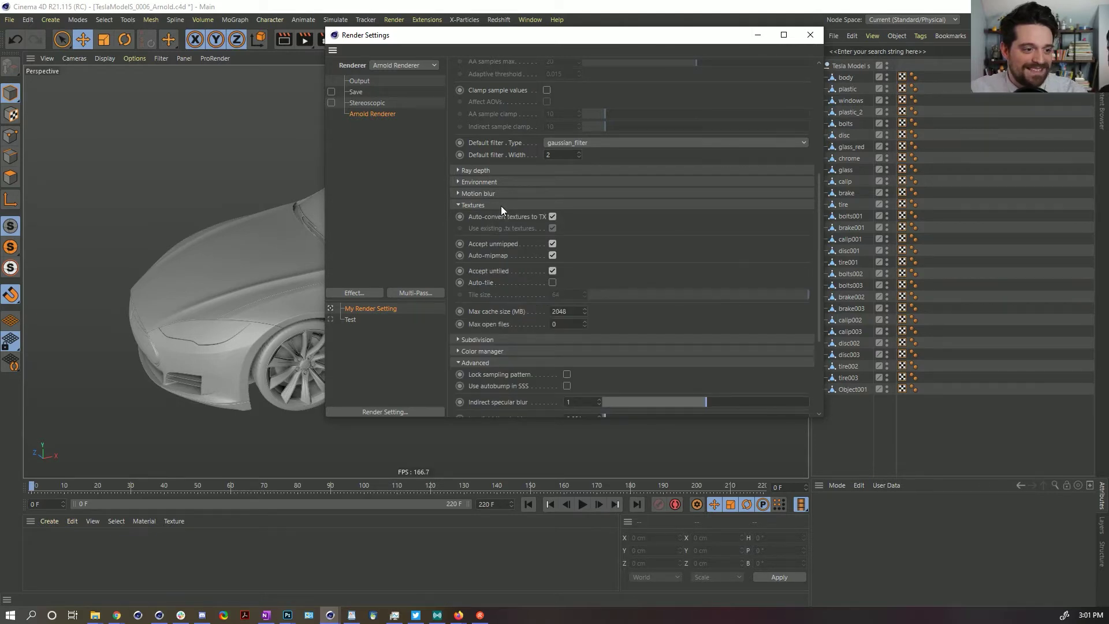
{"action": "left_click", "coordinate": [499, 194]}
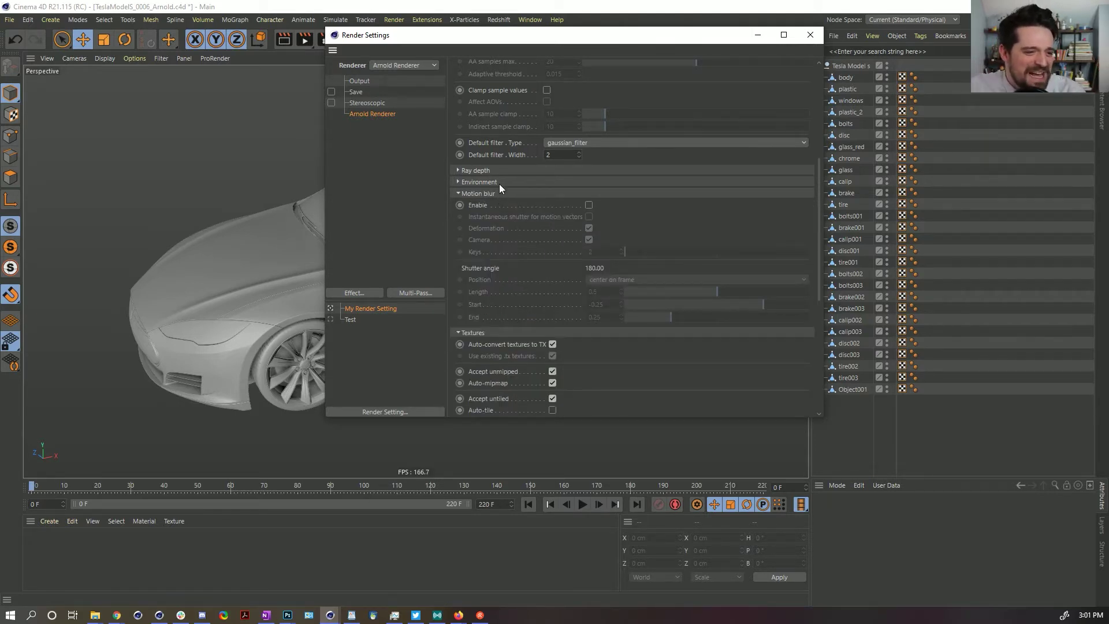
{"action": "left_click", "coordinate": [500, 184]}
{"action": "left_click", "coordinate": [497, 172]}
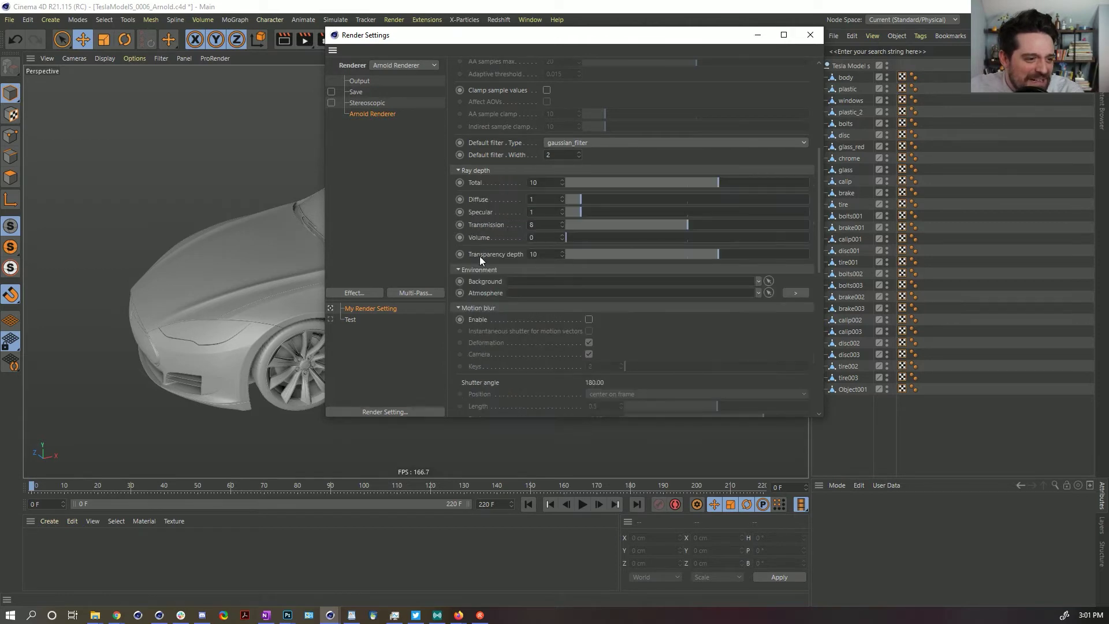
{"action": "scroll", "coordinate": [479, 242], "scroll_direction": "down", "scroll_amount": 5}
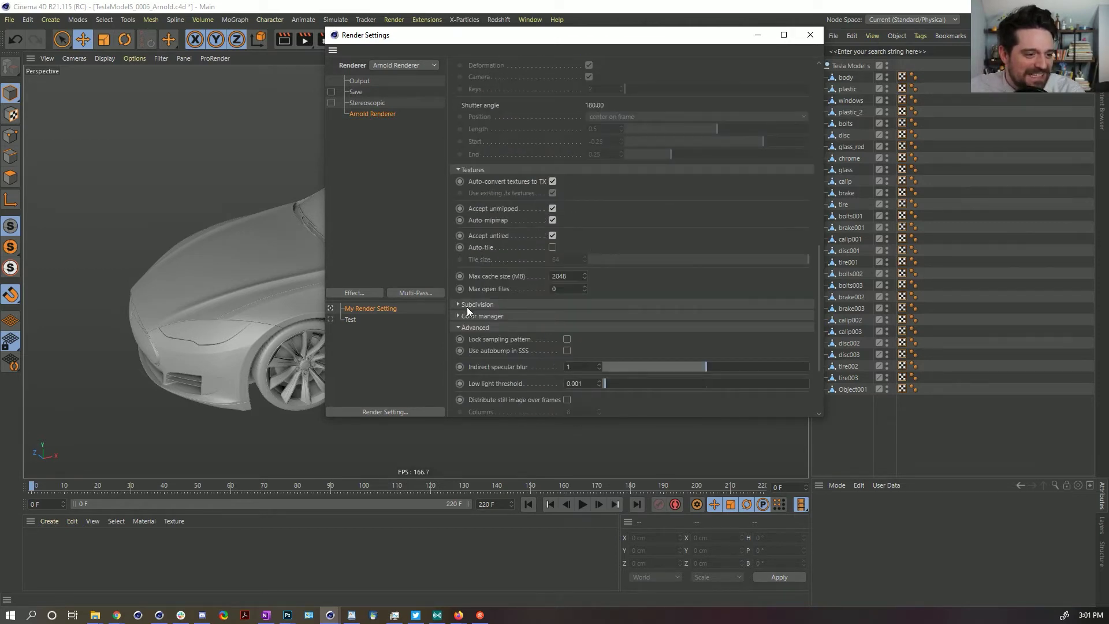
{"action": "scroll", "coordinate": [512, 347], "scroll_direction": "down", "scroll_amount": 3}
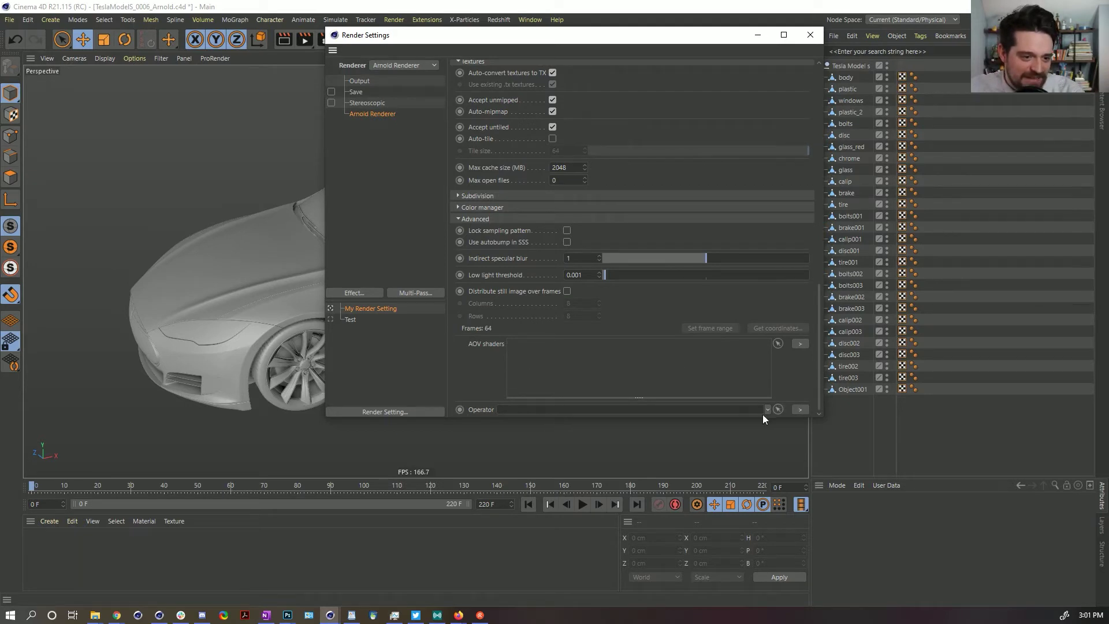
- Look through the operator and AOV shader types that can be added in Arnold's Advanced settings
{"action": "left_click", "coordinate": [798, 411]}
{"action": "mouse_move", "coordinate": [813, 416]}
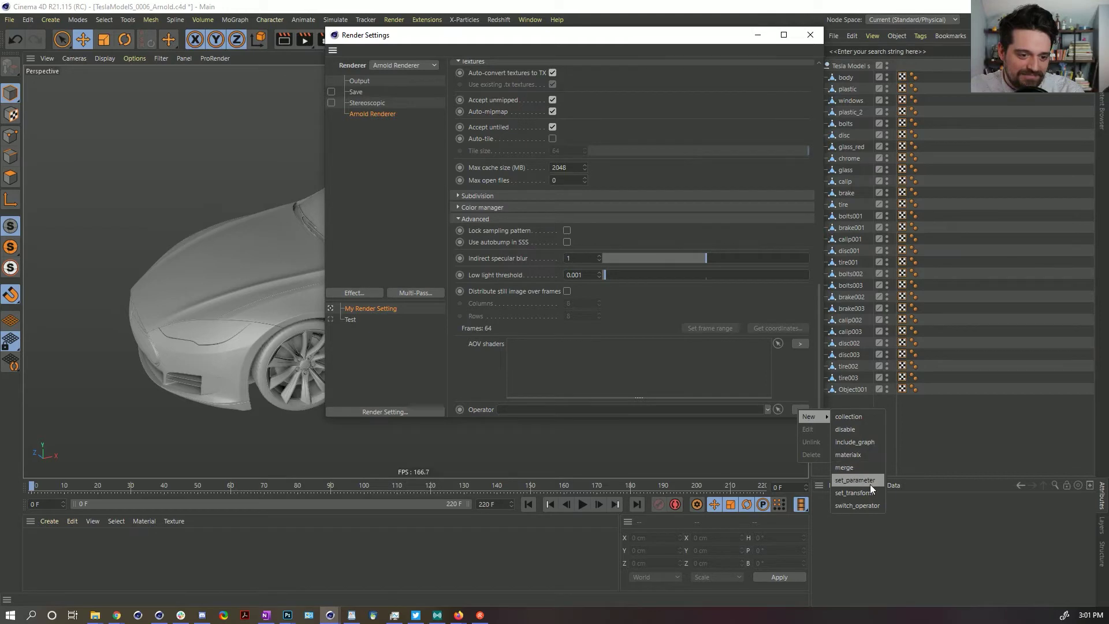
{"action": "left_click", "coordinate": [801, 344]}
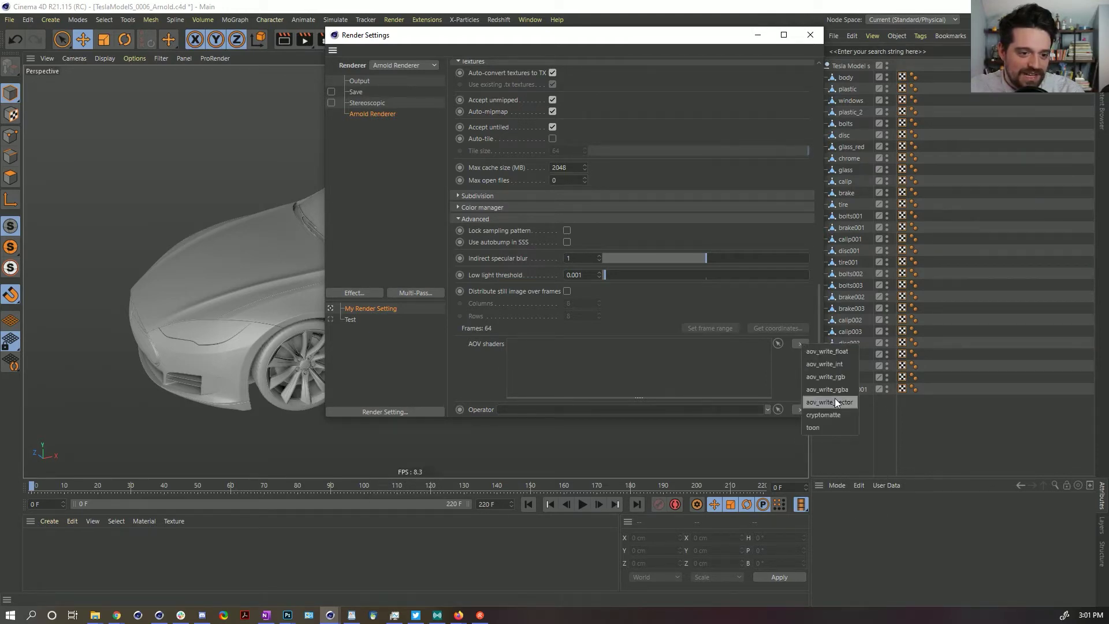
{"action": "left_click", "coordinate": [527, 281]}
{"action": "scroll", "coordinate": [490, 269], "scroll_direction": "up", "scroll_amount": 15}
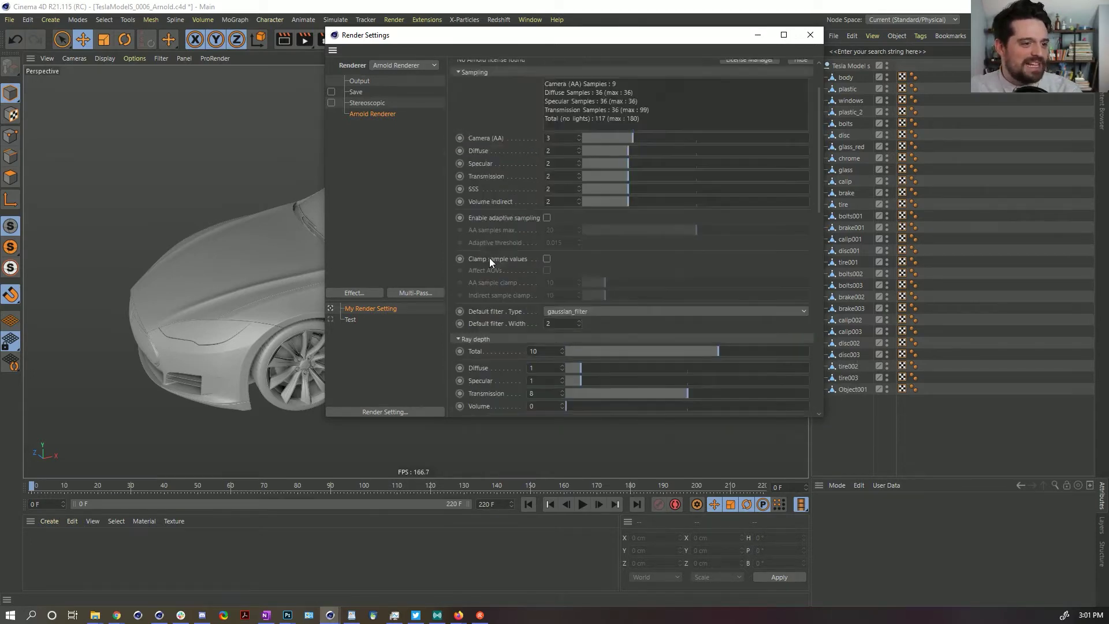
- Review Arnold's Main sampling, Textures and Advanced settings, along with its System options for device selection, IPR and search paths
{"action": "scroll", "coordinate": [493, 251], "scroll_direction": "up", "scroll_amount": 2}
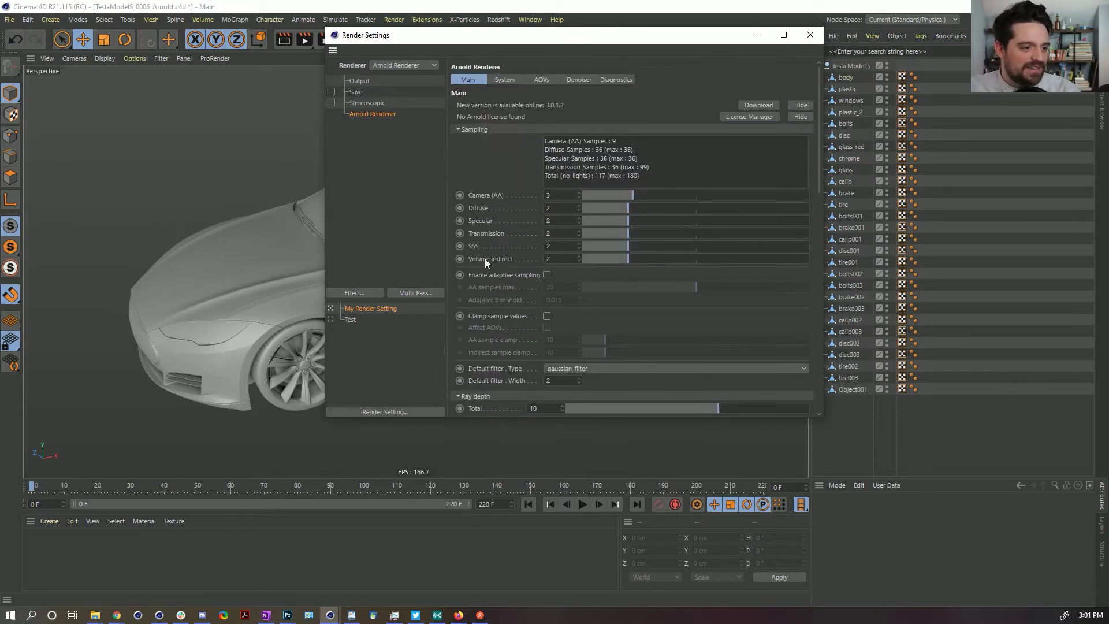
{"action": "scroll", "coordinate": [493, 78], "scroll_direction": "down", "scroll_amount": 10}
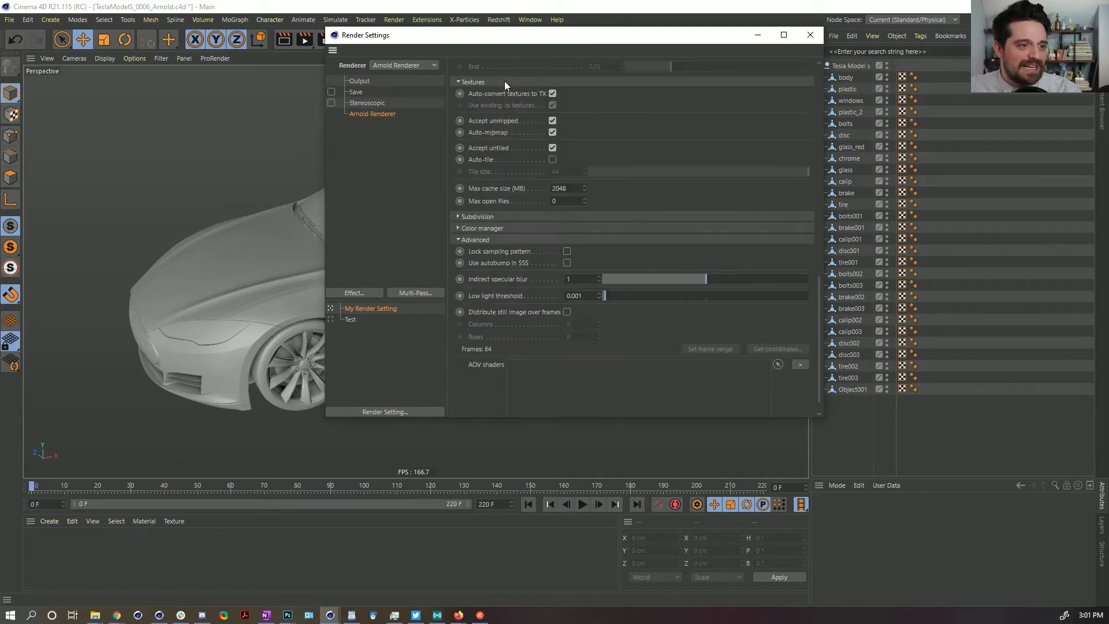
{"action": "scroll", "coordinate": [495, 91], "scroll_direction": "up", "scroll_amount": 10}
{"action": "left_click", "coordinate": [496, 81]}
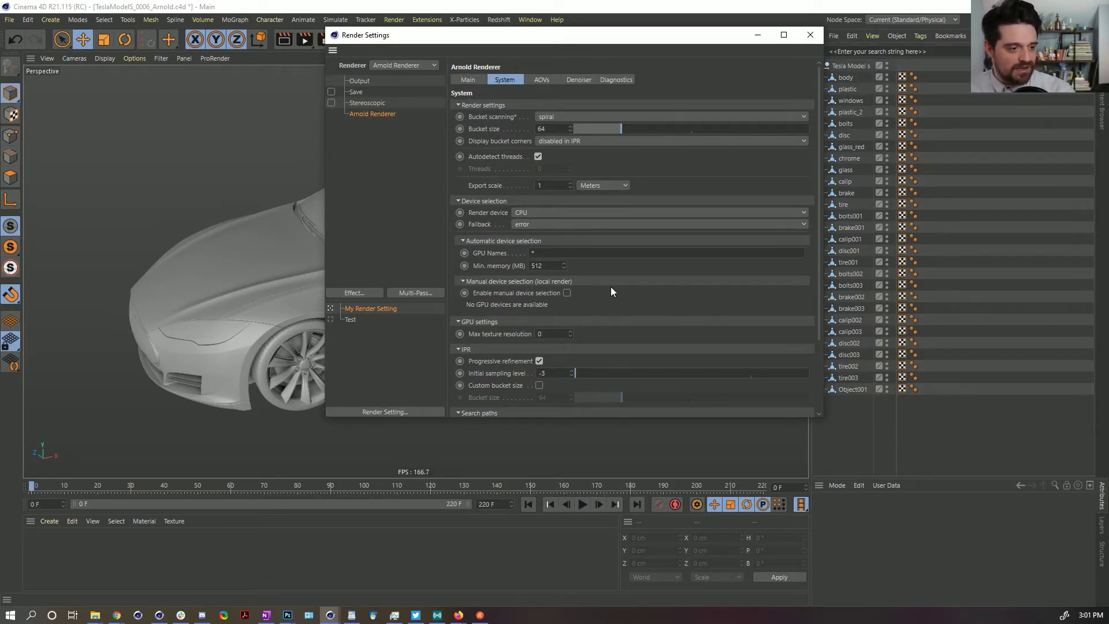
{"action": "scroll", "coordinate": [480, 346], "scroll_direction": "down", "scroll_amount": 3}
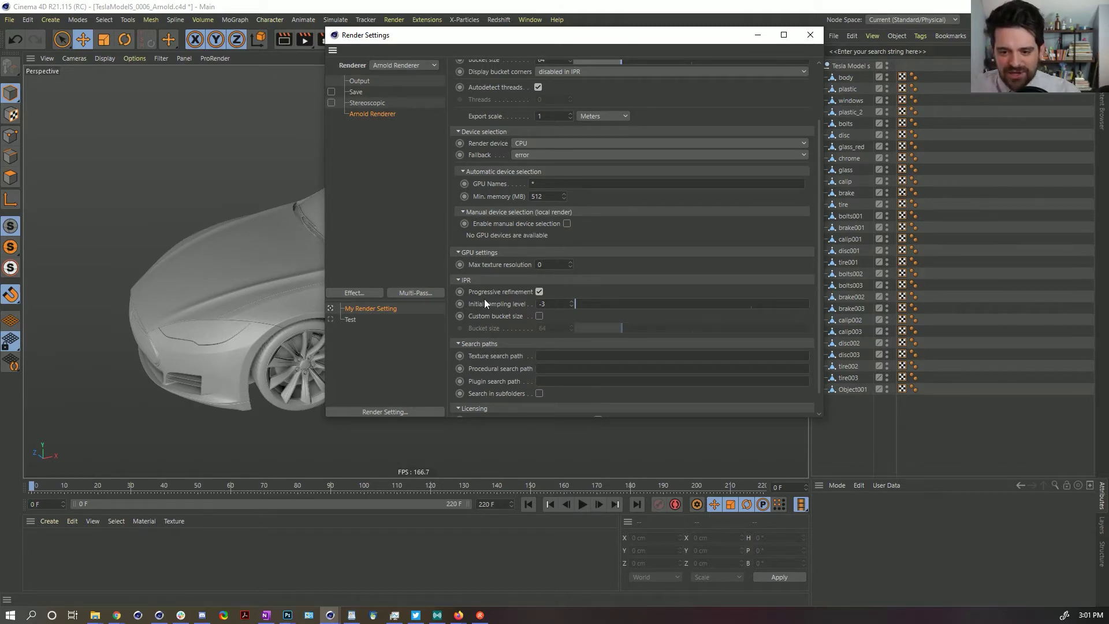
{"action": "scroll", "coordinate": [489, 114], "scroll_direction": "up", "scroll_amount": 10}
{"action": "left_click", "coordinate": [474, 81]}
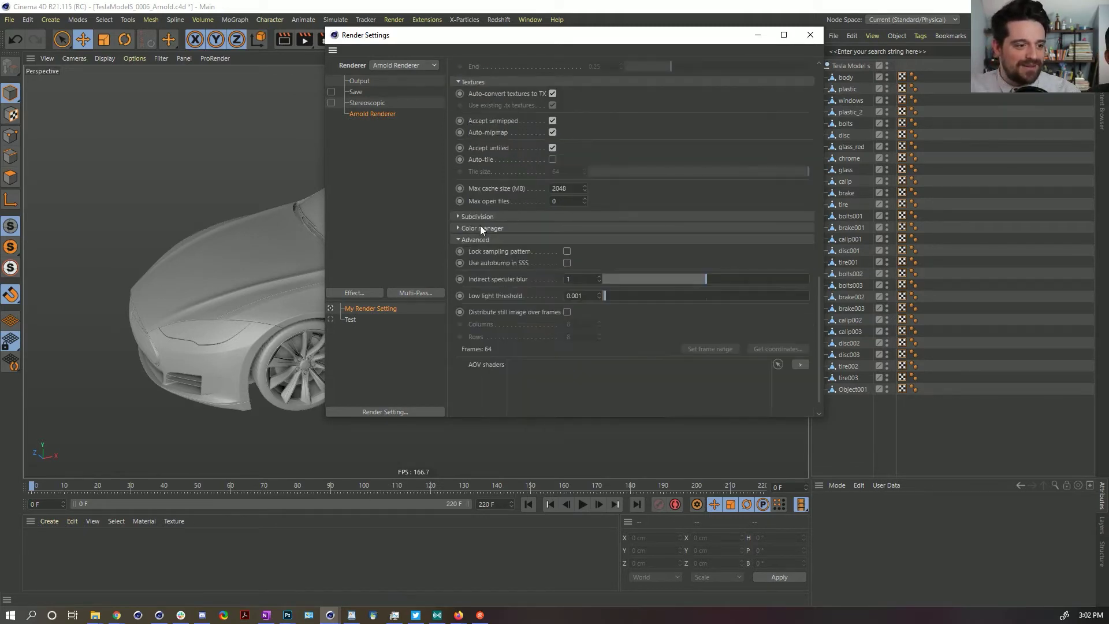
{"action": "scroll", "coordinate": [481, 216], "scroll_direction": "down", "scroll_amount": 5}
{"action": "scroll", "coordinate": [479, 201], "scroll_direction": "up", "scroll_amount": 8}
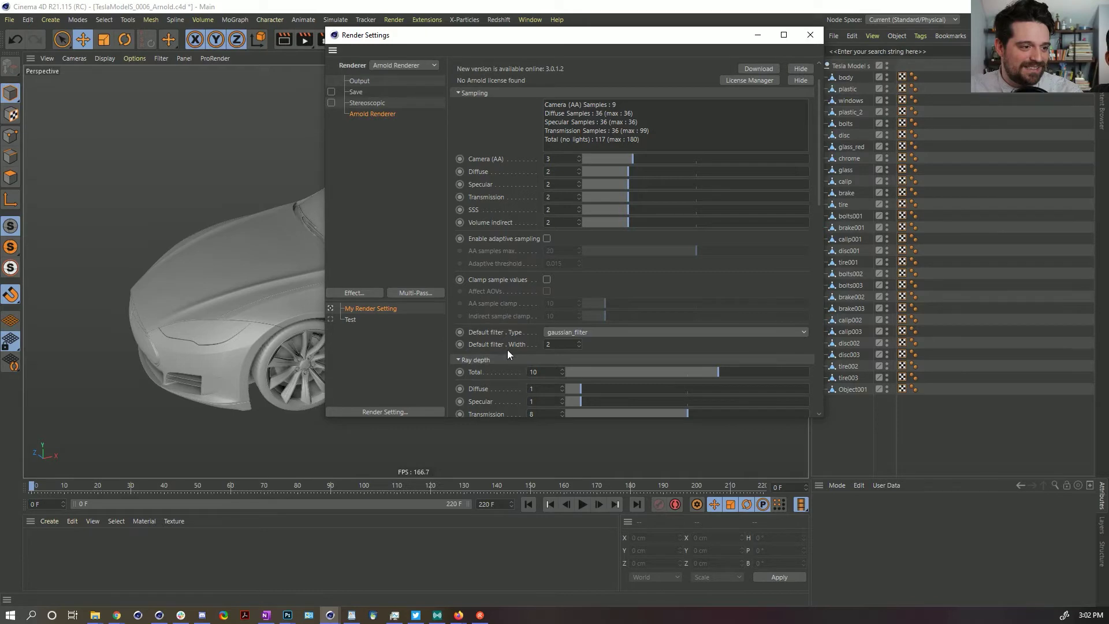
- Inspect the available default filter types, and check Arnold's AOV page and its System settings for buckets, IPR and licensing
{"action": "left_click", "coordinate": [580, 338]}
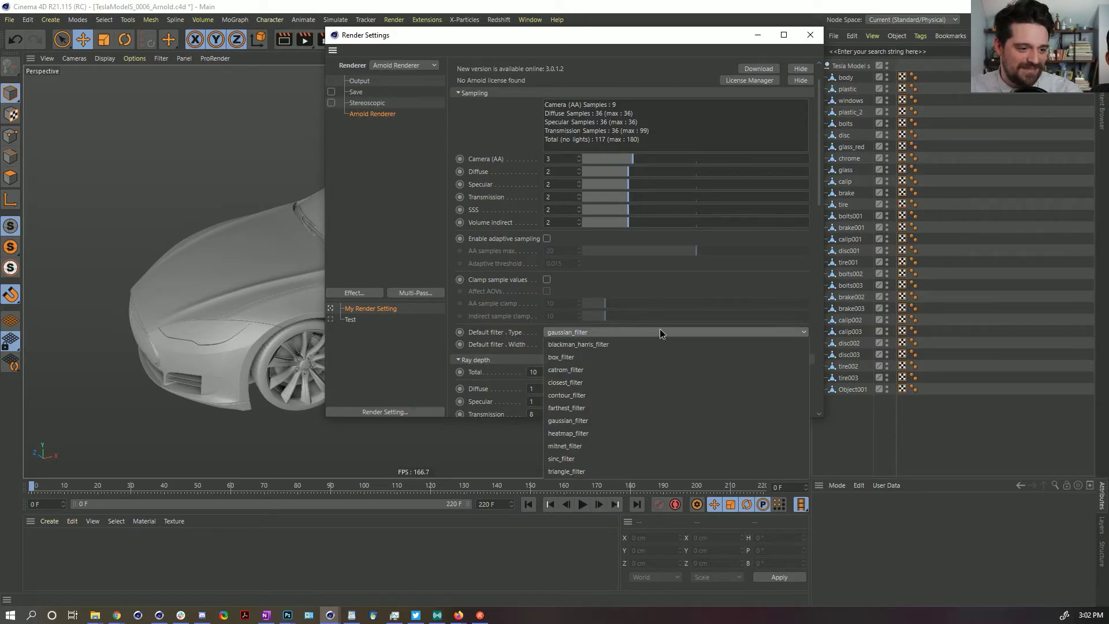
{"action": "left_click", "coordinate": [647, 281]}
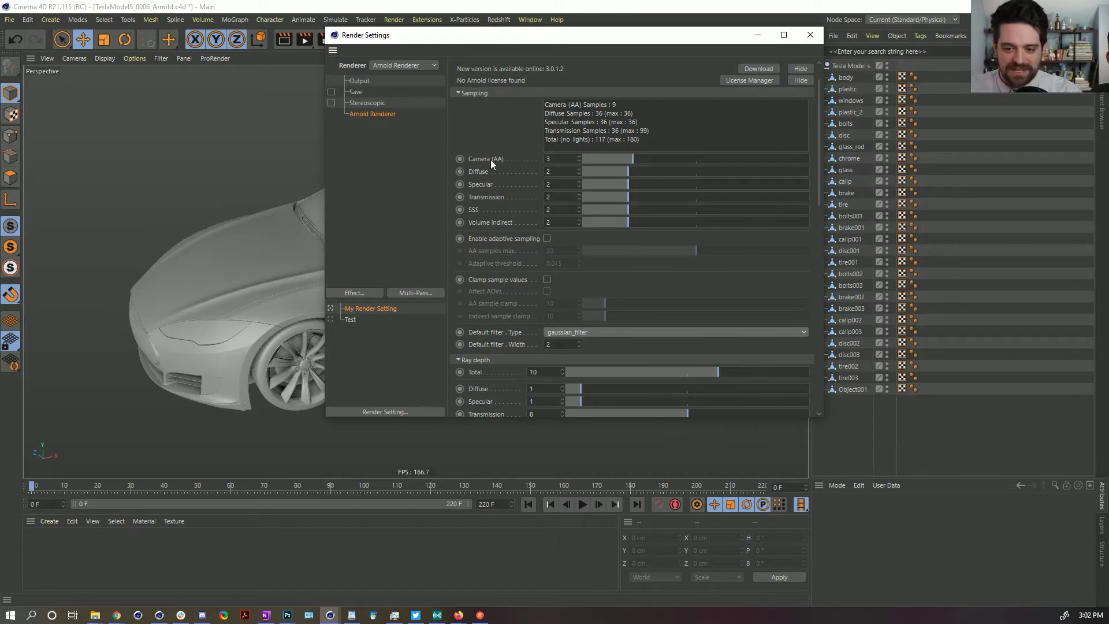
{"action": "left_click", "coordinate": [595, 334]}
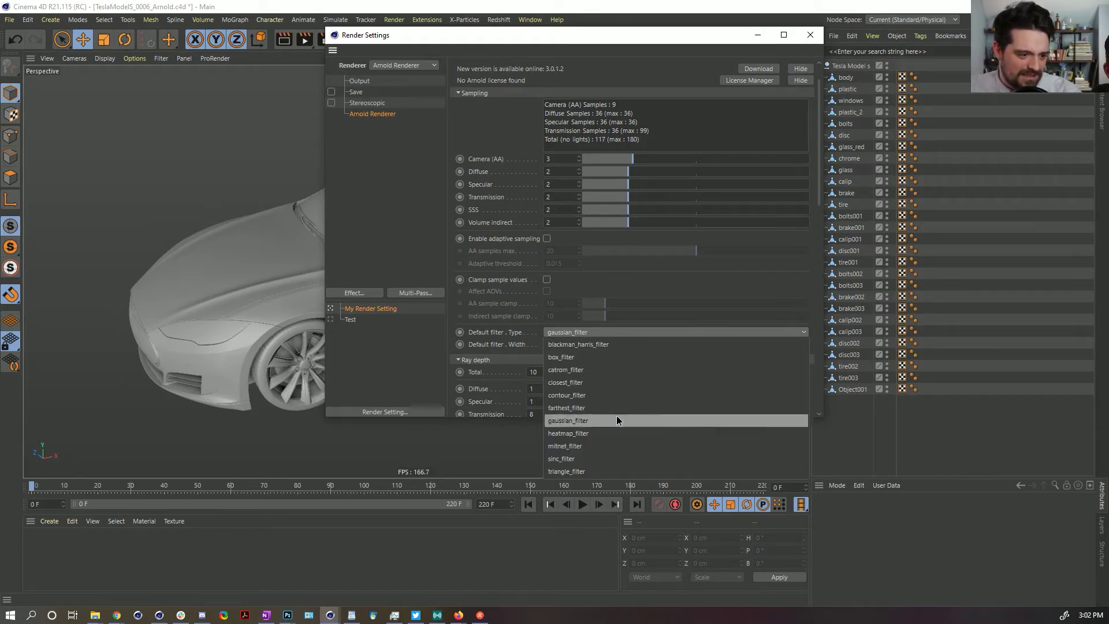
{"action": "left_click", "coordinate": [581, 531]}
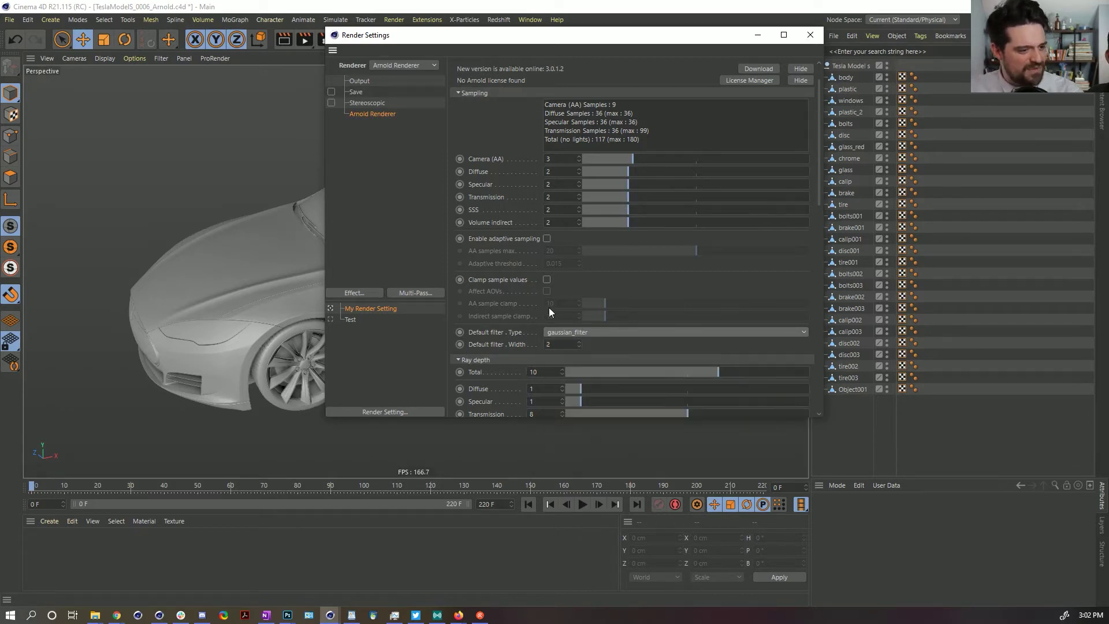
{"action": "left_click", "coordinate": [572, 333]}
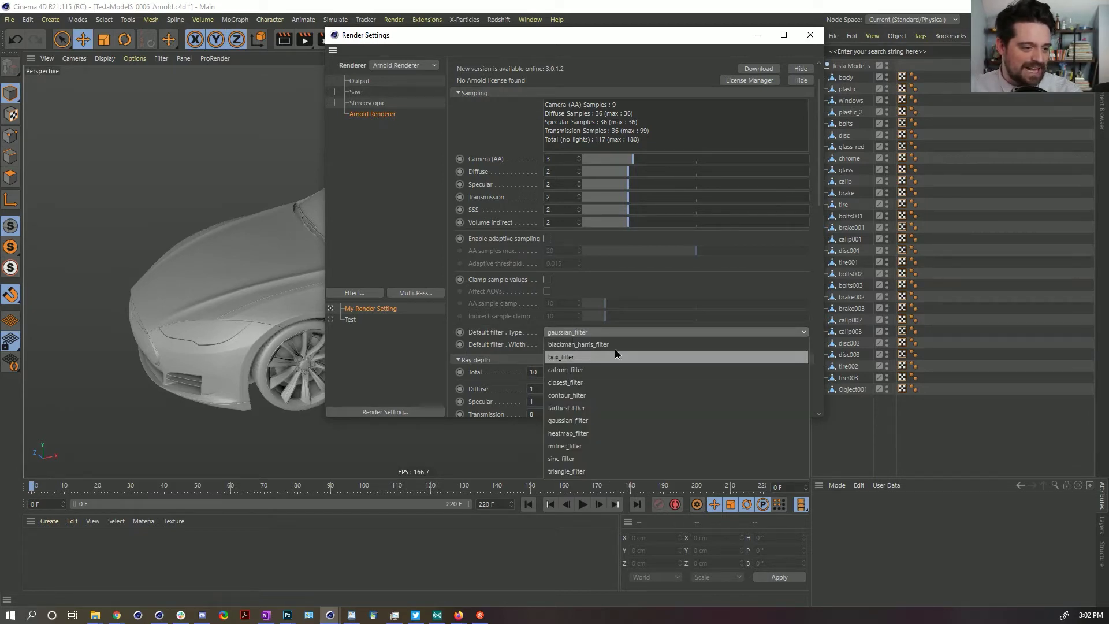
{"action": "left_click", "coordinate": [523, 219]}
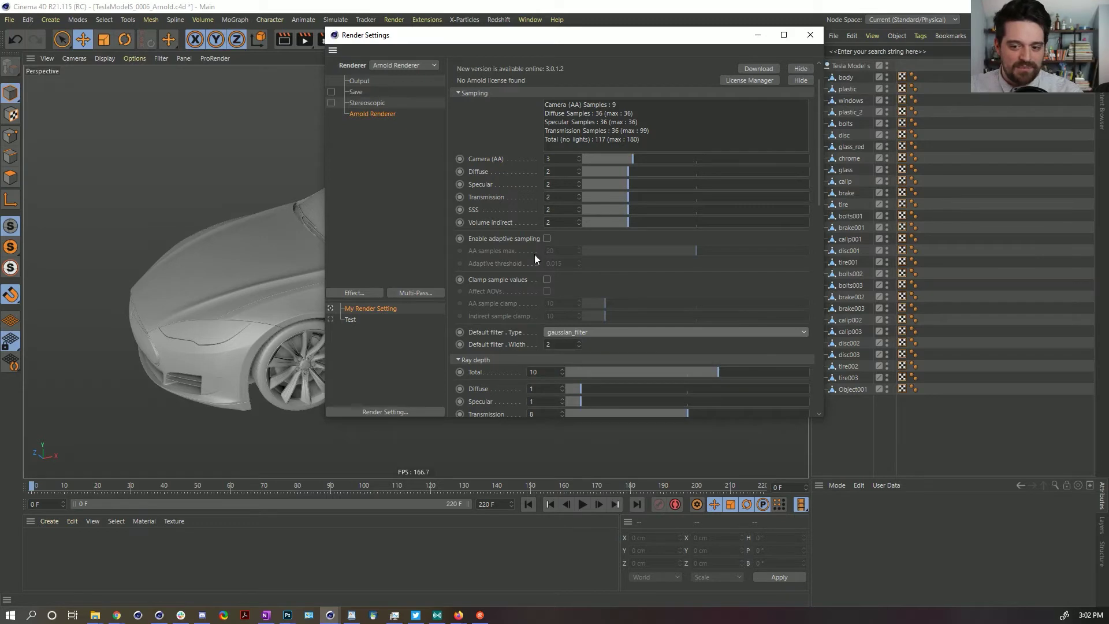
{"action": "scroll", "coordinate": [517, 315], "scroll_direction": "up", "scroll_amount": 2}
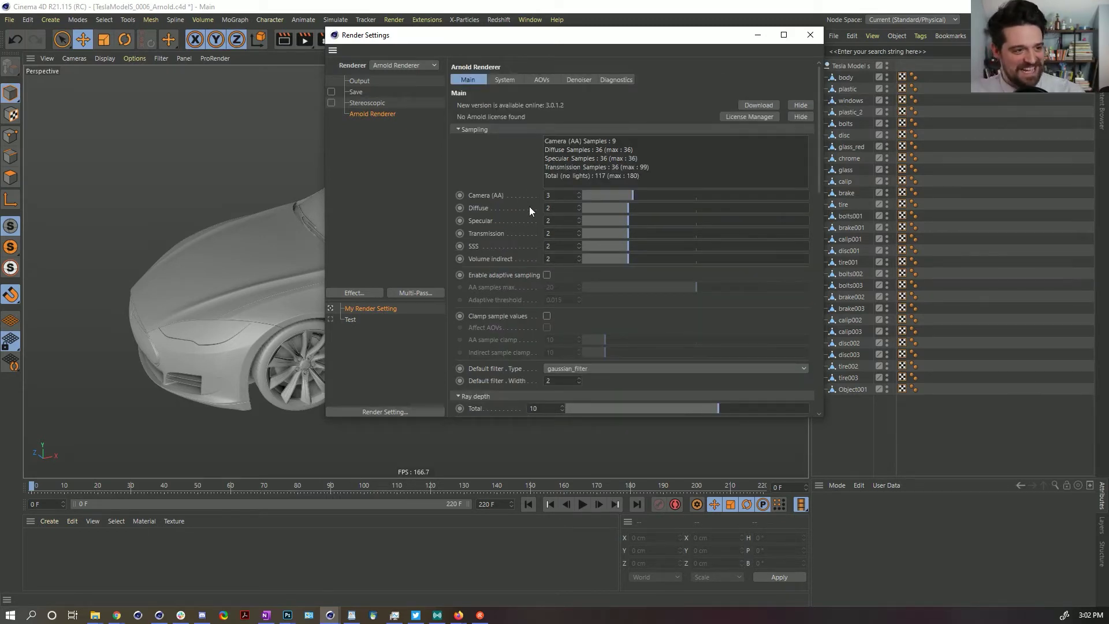
{"action": "left_click", "coordinate": [531, 77]}
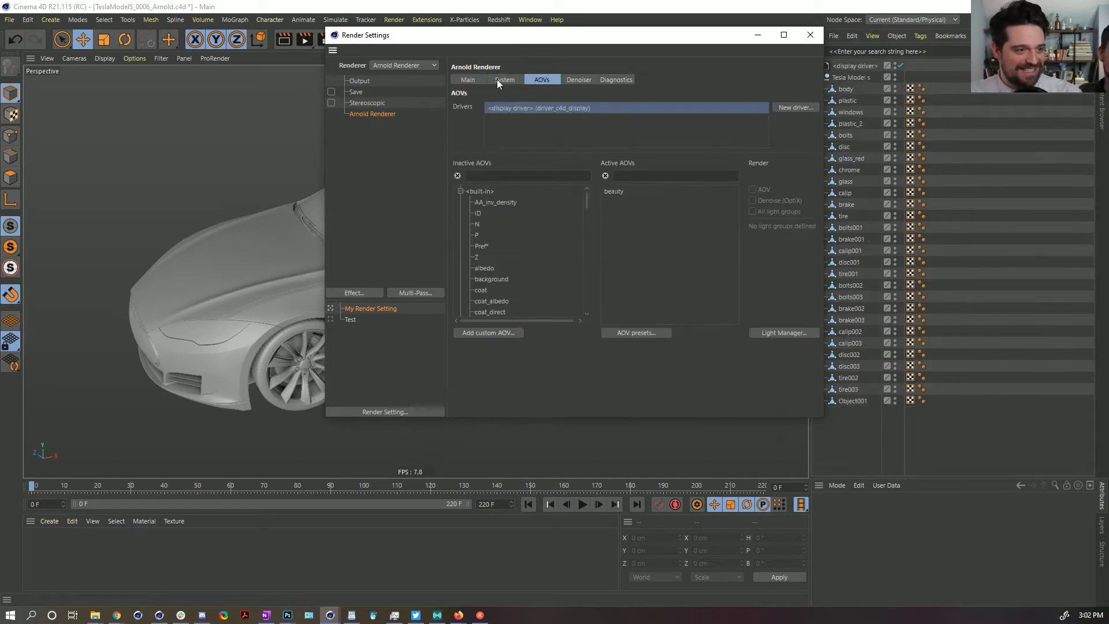
{"action": "left_click", "coordinate": [499, 80]}
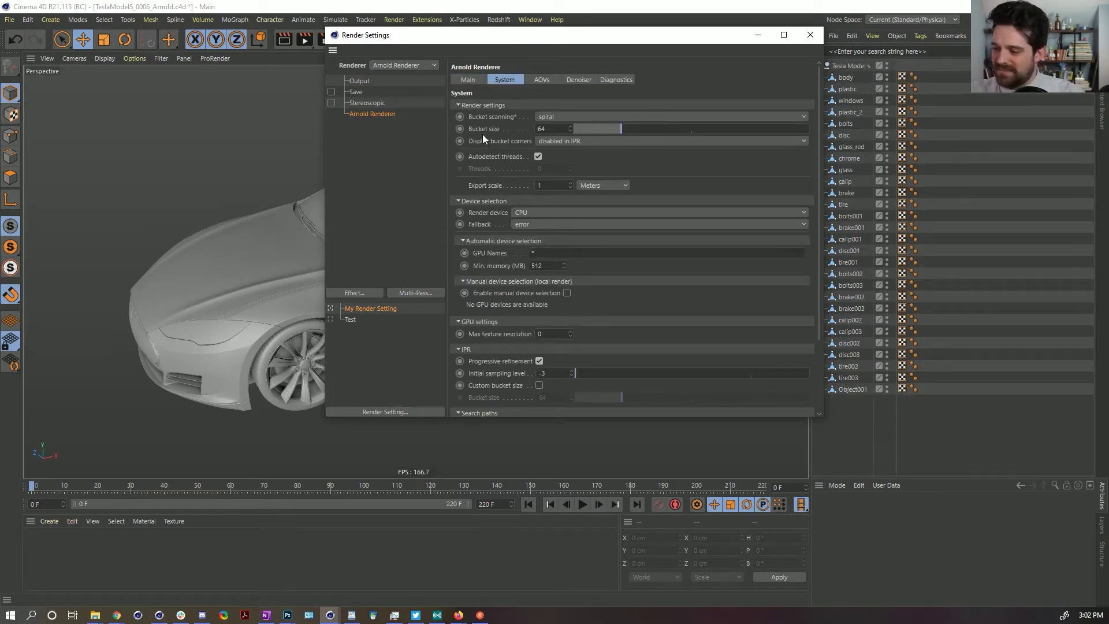
{"action": "scroll", "coordinate": [484, 269], "scroll_direction": "down", "scroll_amount": 4}
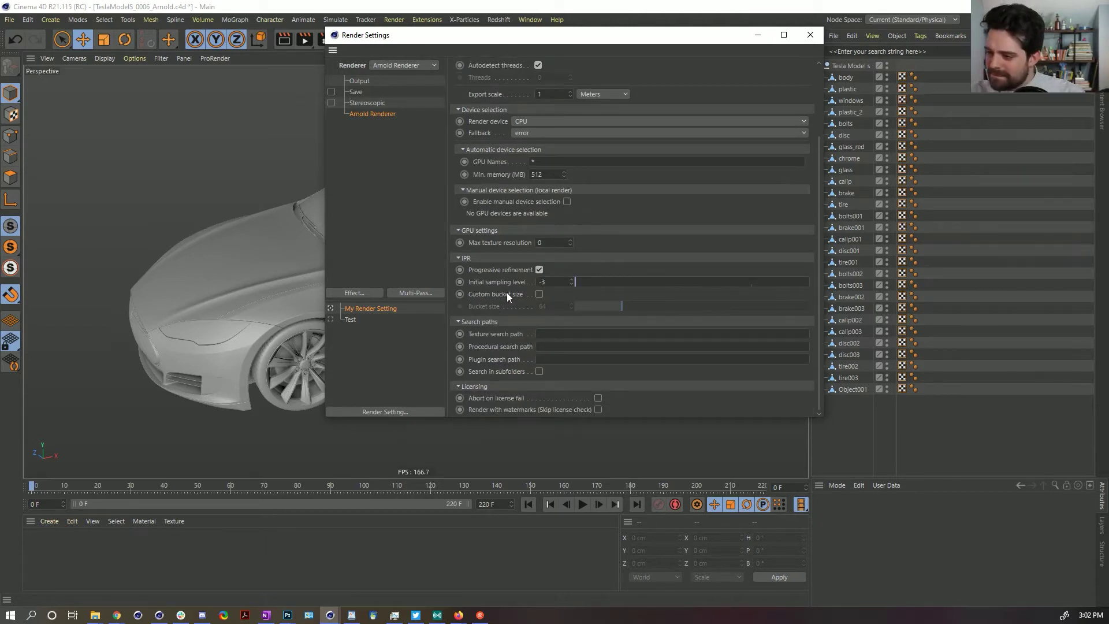
{"action": "scroll", "coordinate": [506, 290], "scroll_direction": "up", "scroll_amount": 5}
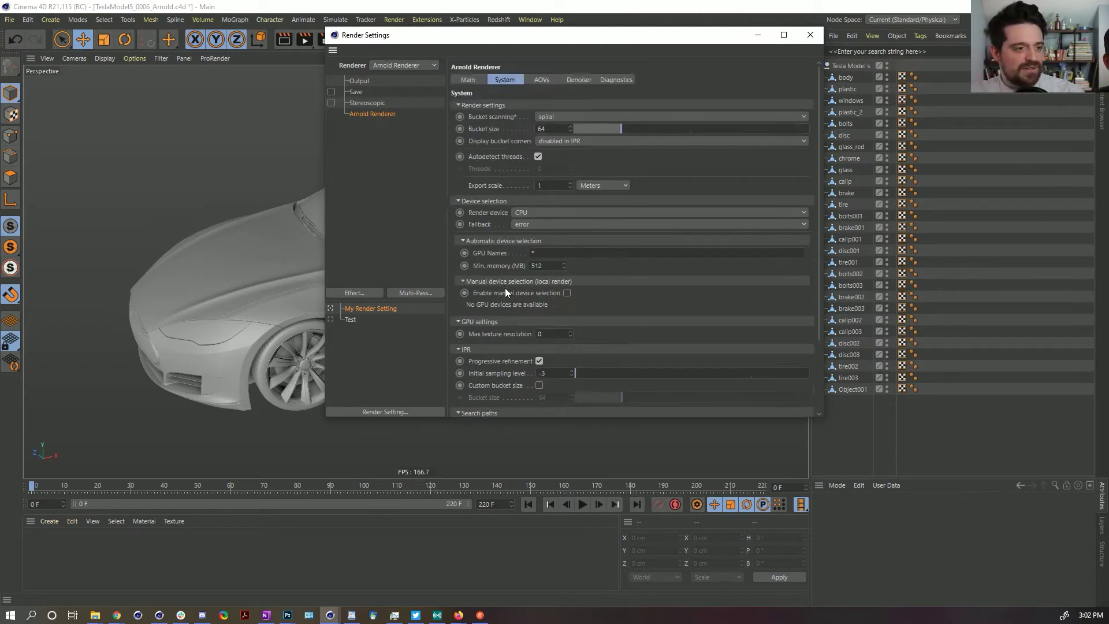
- Set Arnold's default filter type to contour_filter and look over the remaining Main settings
{"action": "left_click", "coordinate": [478, 82]}
{"action": "scroll", "coordinate": [591, 245], "scroll_direction": "down", "scroll_amount": 10}
{"action": "scroll", "coordinate": [495, 214], "scroll_direction": "up", "scroll_amount": 10}
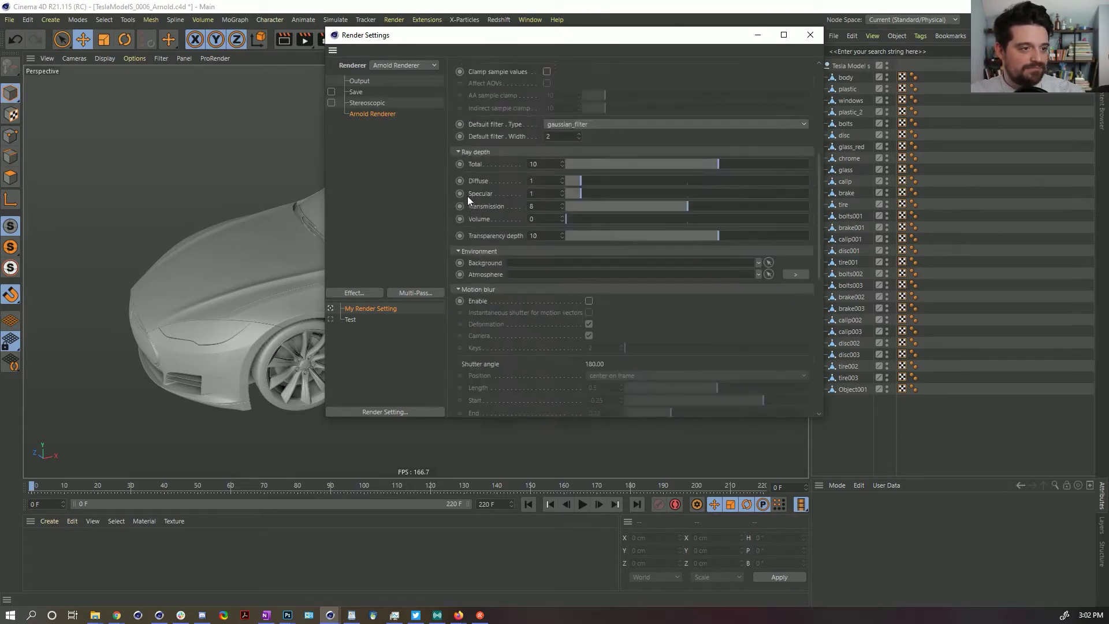
{"action": "left_click", "coordinate": [590, 195]}
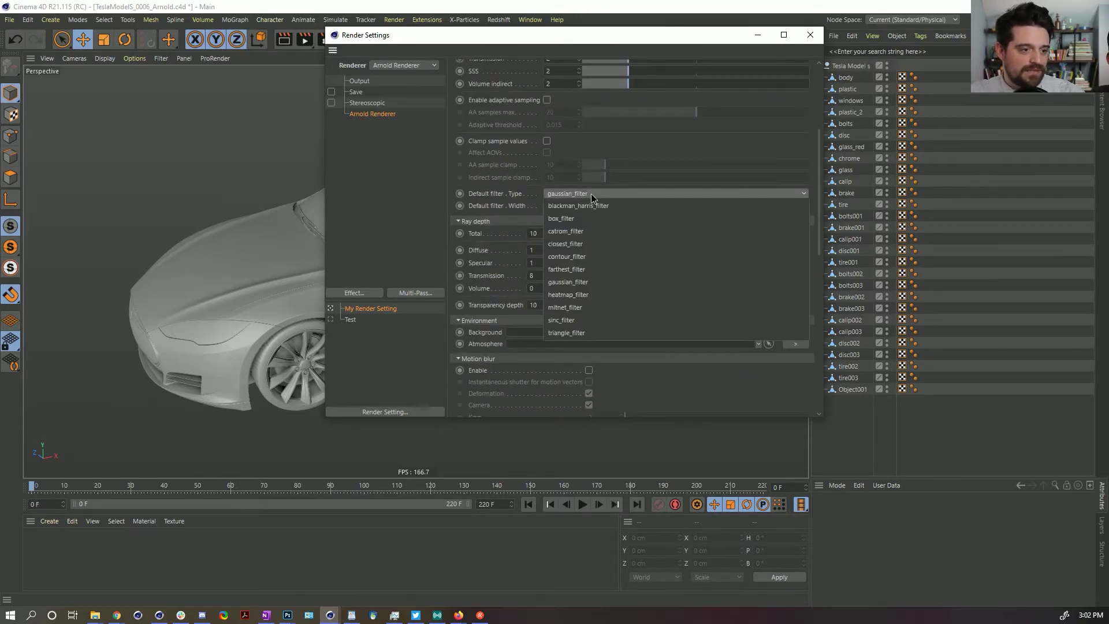
{"action": "left_click", "coordinate": [584, 255]}
{"action": "scroll", "coordinate": [584, 255], "scroll_direction": "down", "scroll_amount": 10}
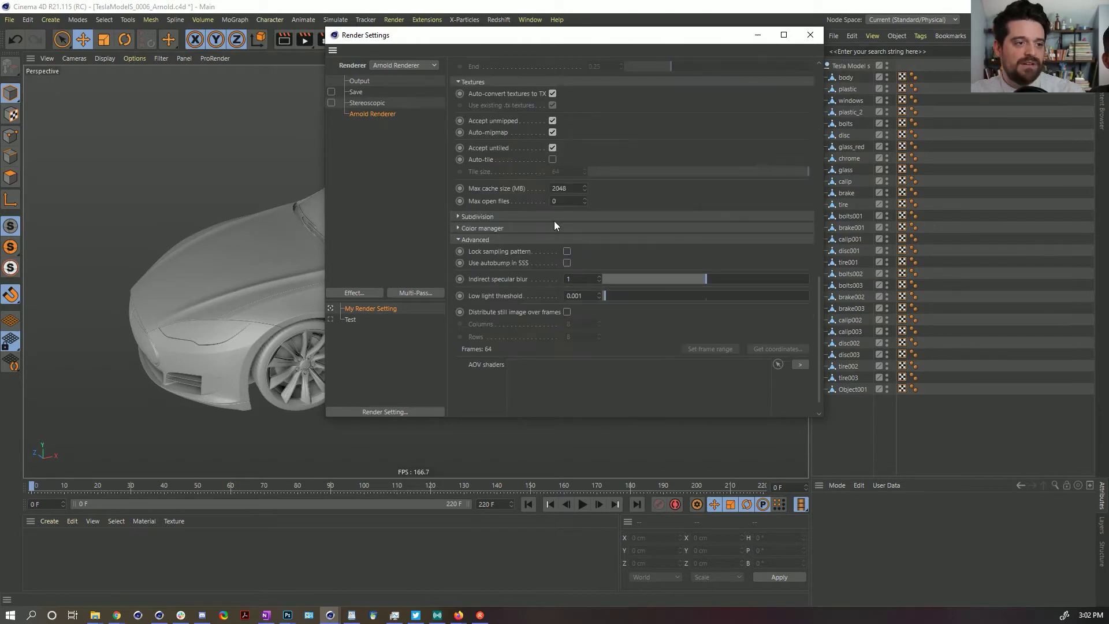
{"action": "scroll", "coordinate": [494, 183], "scroll_direction": "up", "scroll_amount": 8}
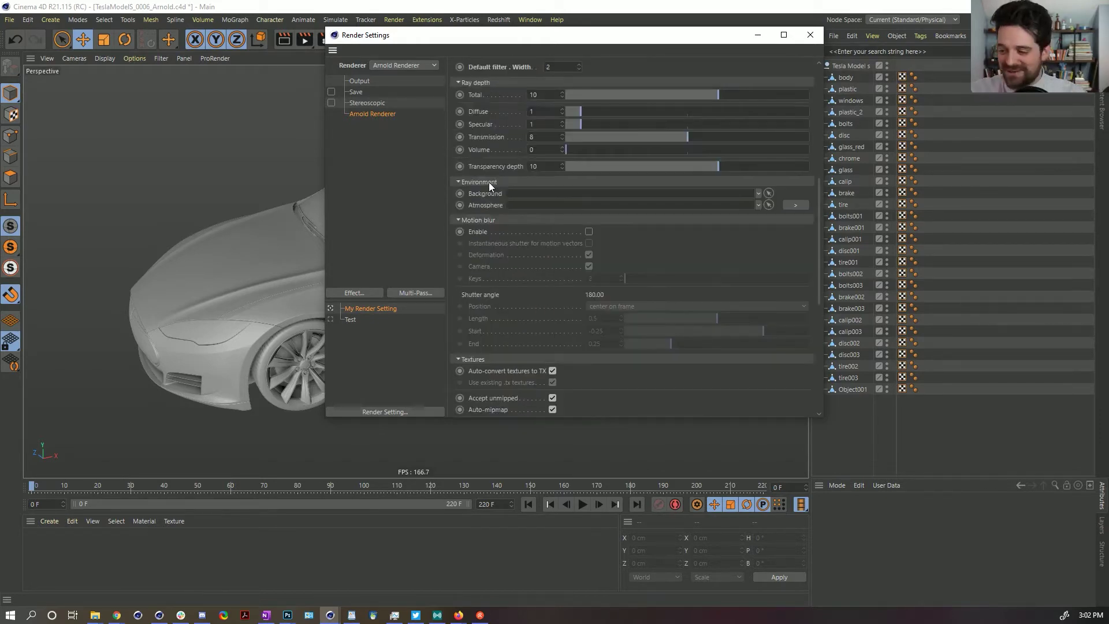
{"action": "scroll", "coordinate": [498, 199], "scroll_direction": "up", "scroll_amount": 8}
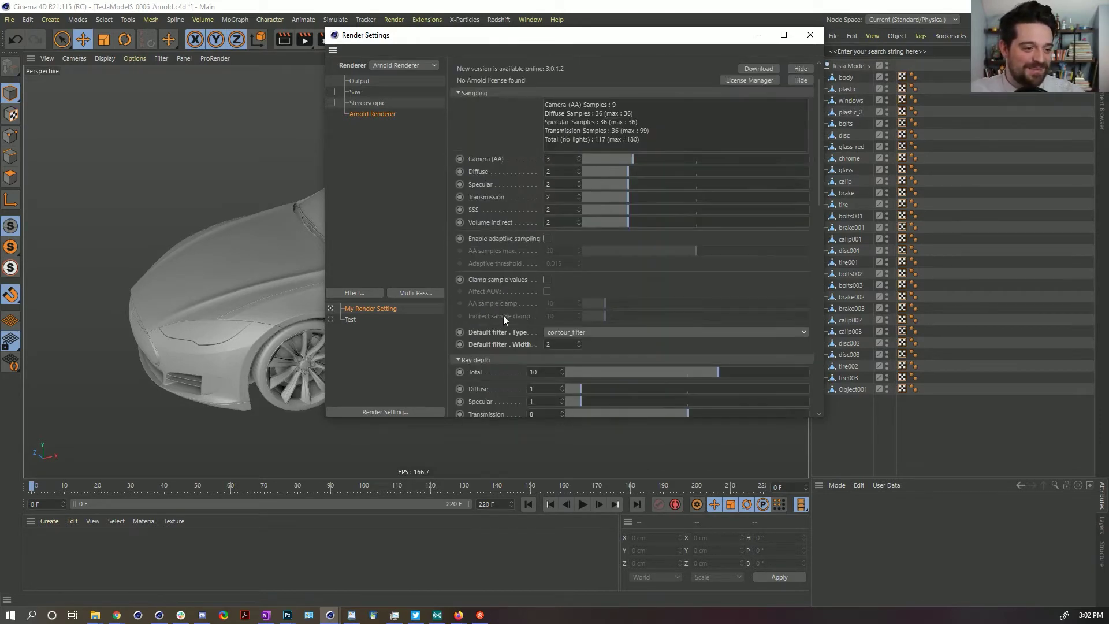
- Open the Arnold IPR Window, start the live render, and move it and the Render Settings clear of the car
{"action": "left_click_drag", "start_coordinate": [550, 37], "coordinate": [691, 48]}
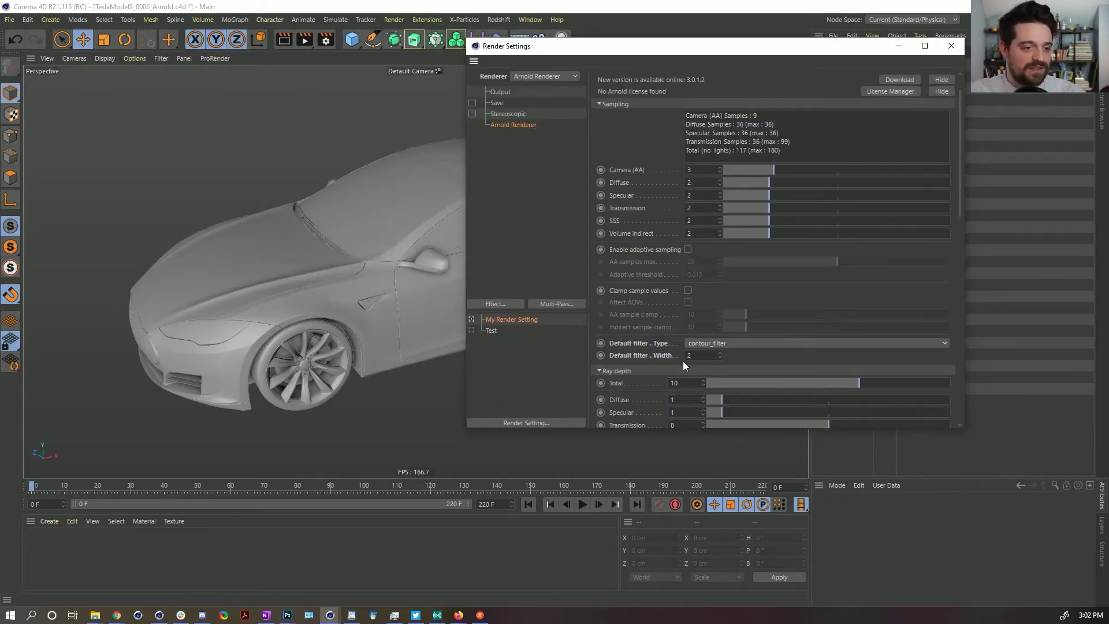
{"action": "left_click_drag", "start_coordinate": [569, 46], "coordinate": [226, 107]}
{"action": "left_click", "coordinate": [427, 20]}
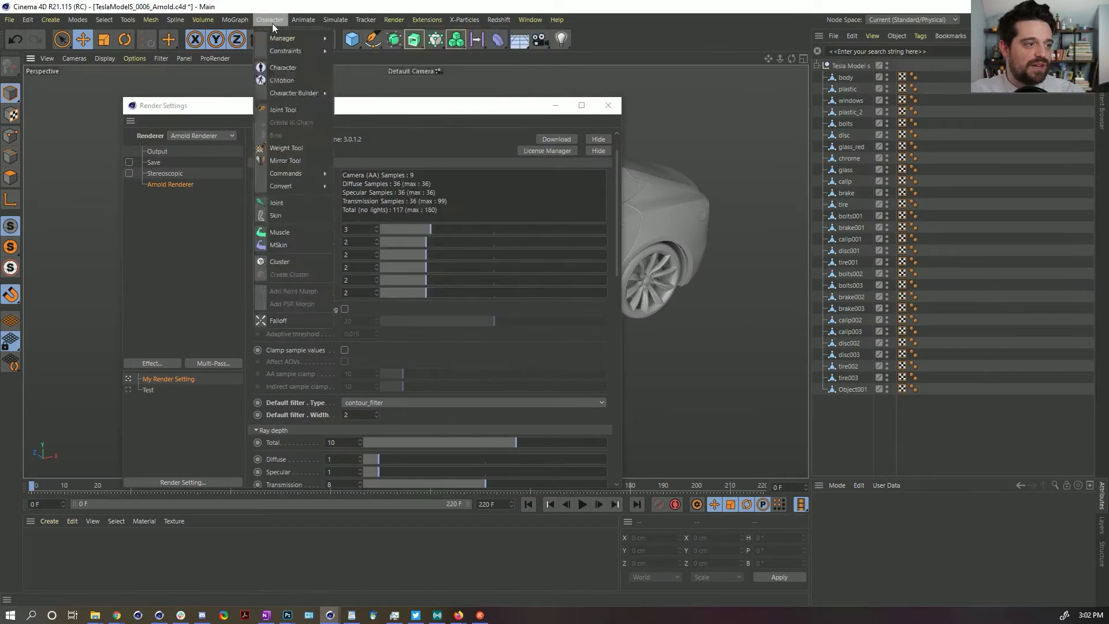
{"action": "mouse_move", "coordinate": [425, 19]}
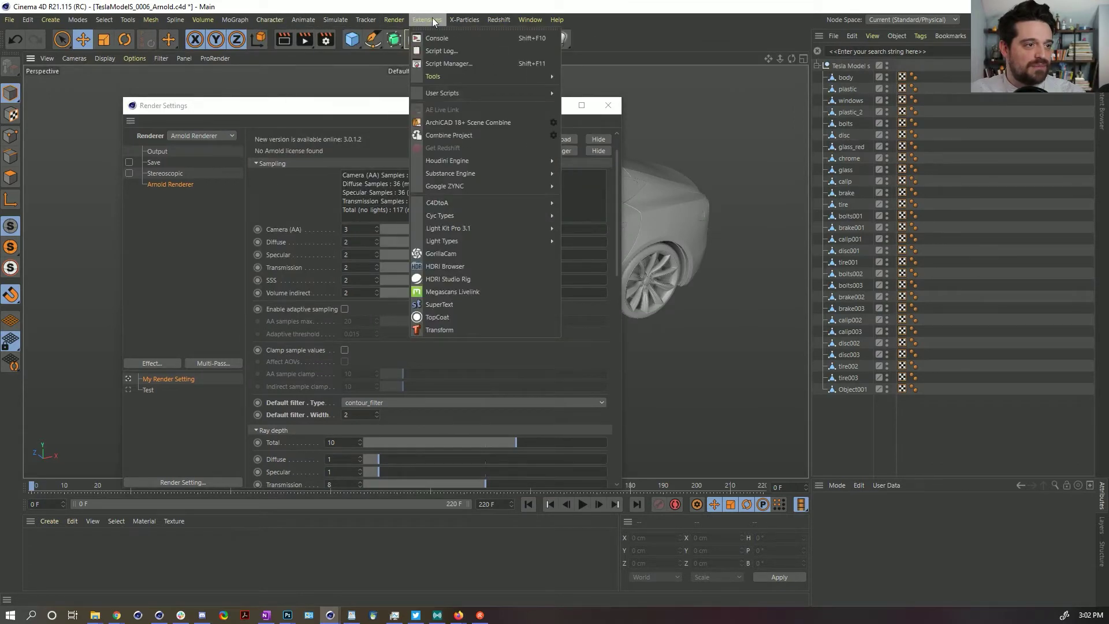
{"action": "mouse_move", "coordinate": [473, 204]}
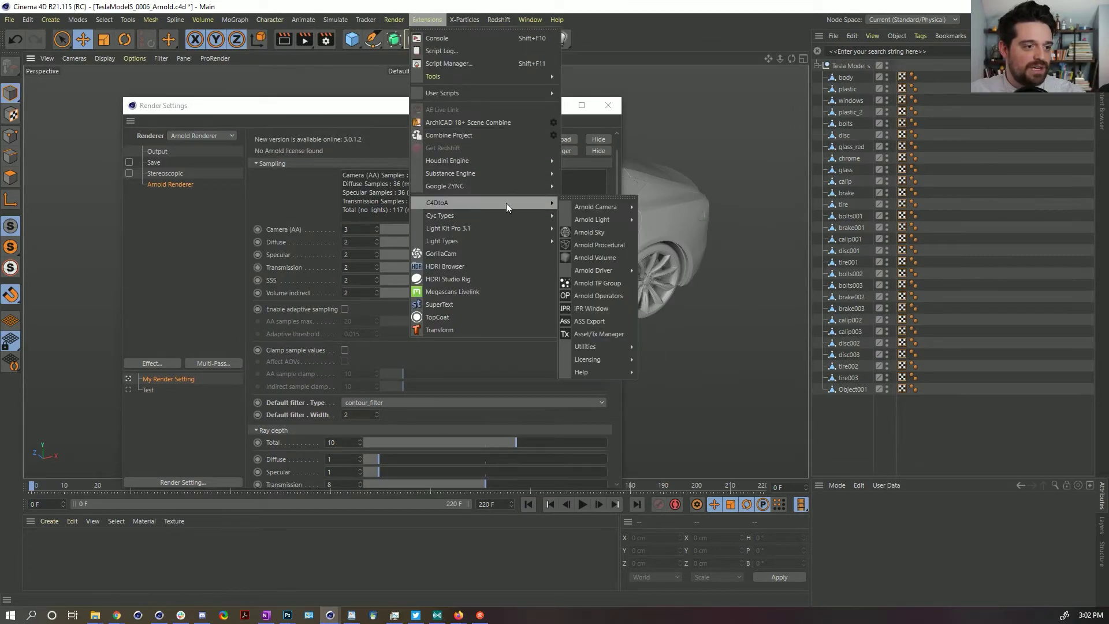
{"action": "left_click", "coordinate": [601, 308]}
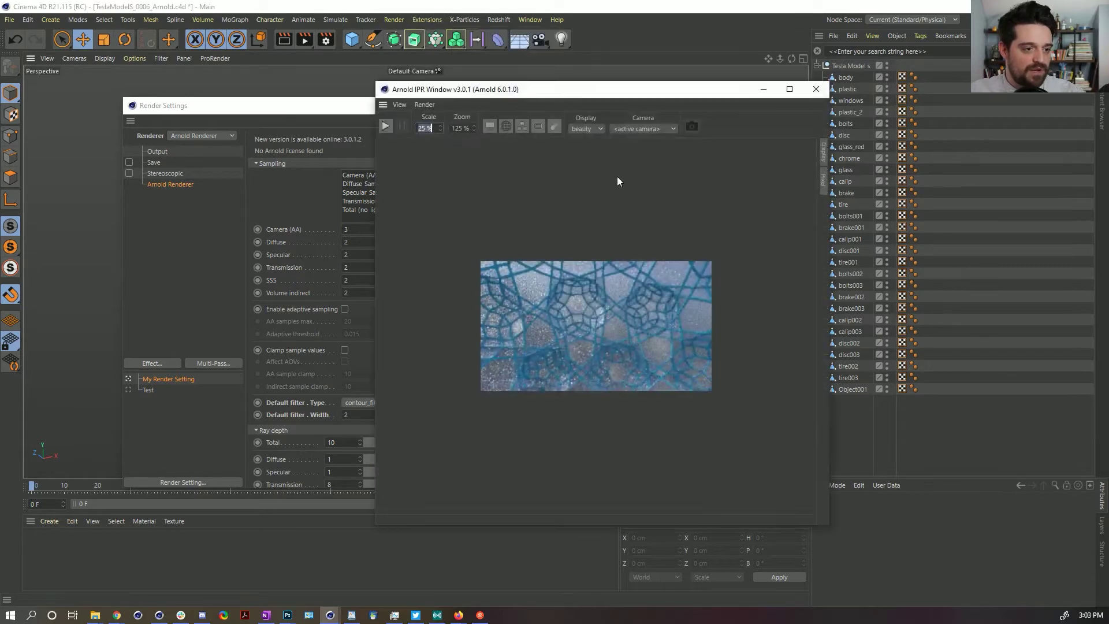
{"action": "left_click_drag", "start_coordinate": [584, 89], "coordinate": [788, 102]}
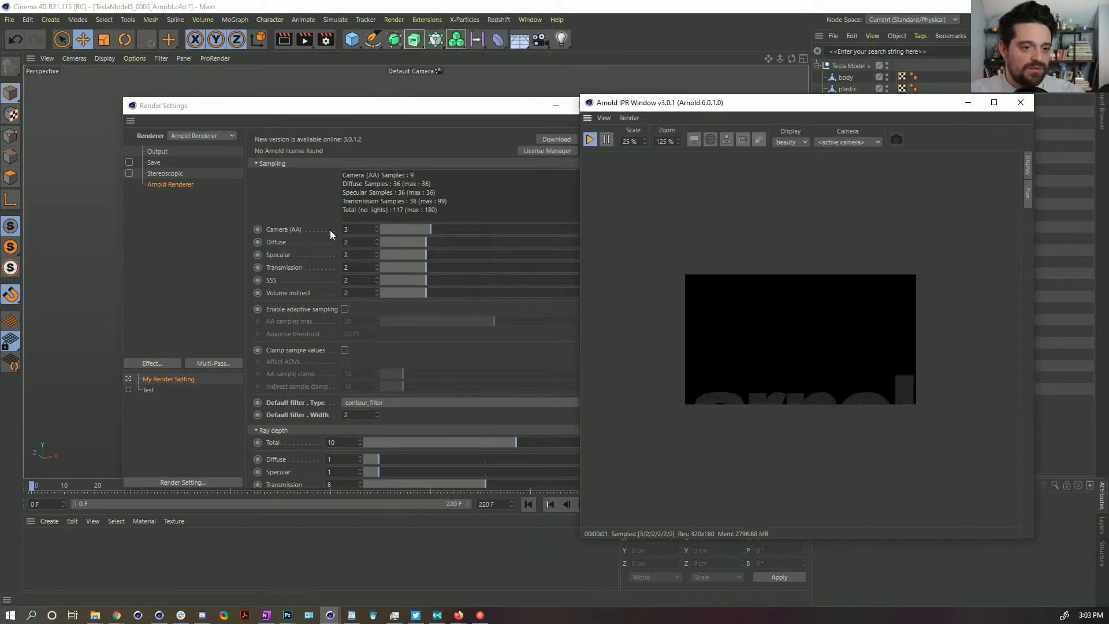
{"action": "left_click_drag", "start_coordinate": [488, 105], "coordinate": [365, 315]}
{"action": "left_click_drag", "start_coordinate": [859, 109], "coordinate": [411, 170]}
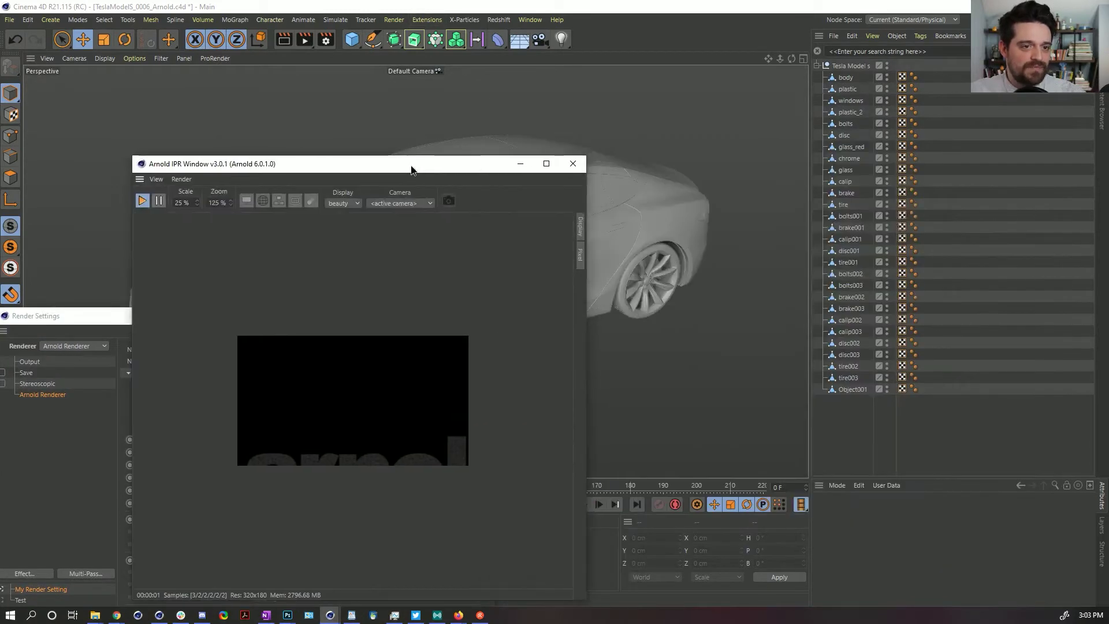
- Add an Arnold quad_light to the scene
{"action": "left_click", "coordinate": [467, 19]}
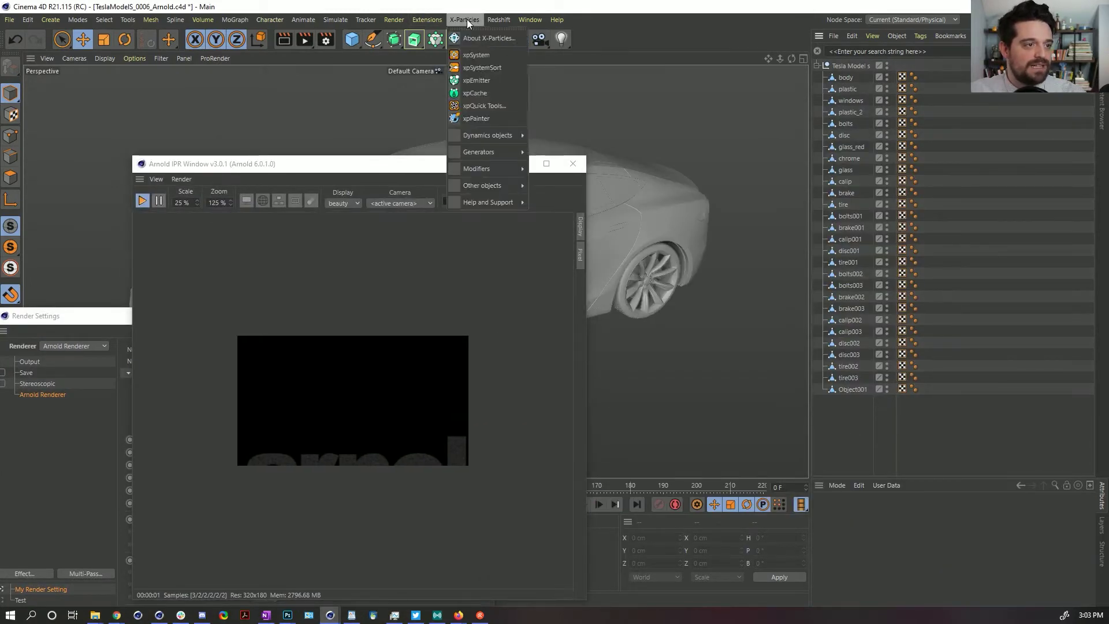
{"action": "mouse_move", "coordinate": [456, 203]}
{"action": "mouse_move", "coordinate": [603, 219]}
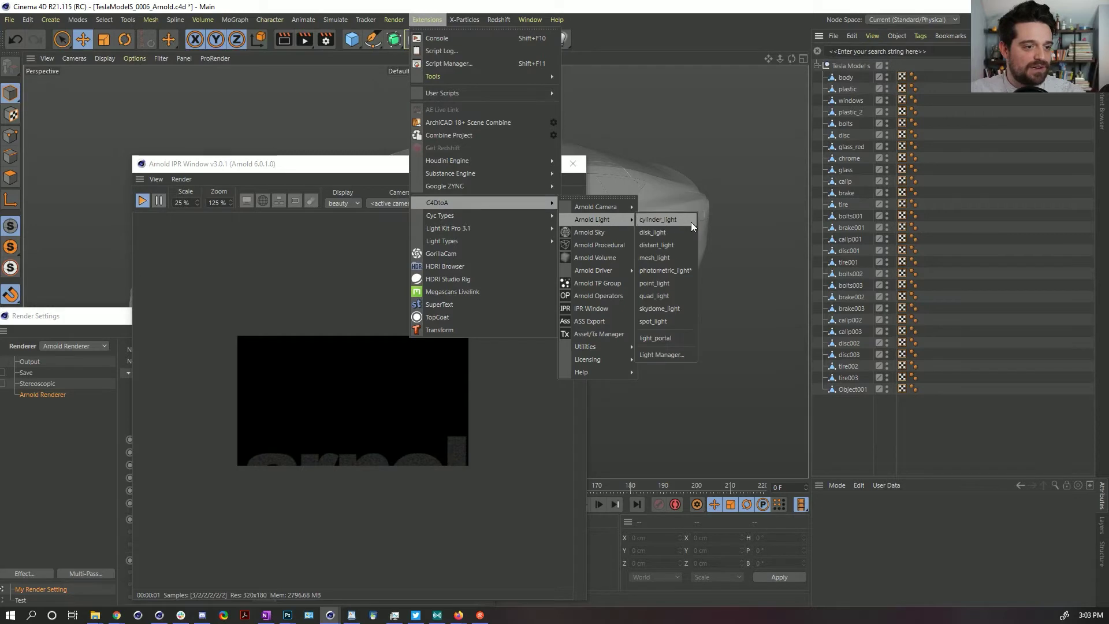
{"action": "left_click", "coordinate": [675, 296]}
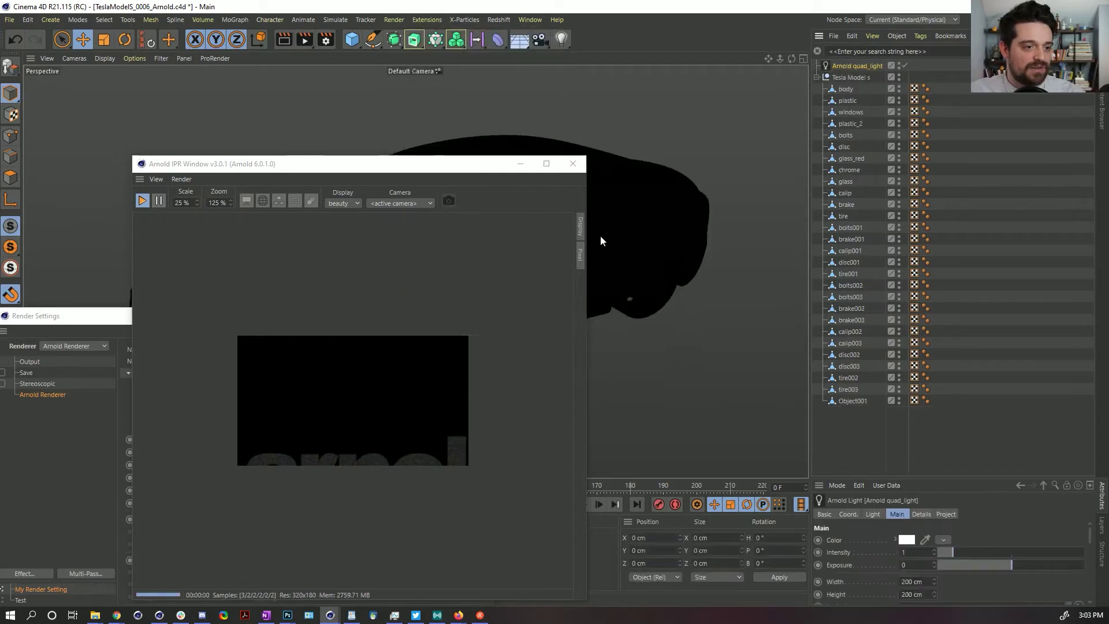
- Dock the Arnold IPR Window between the object list and the light's attributes, and close the Render Settings
{"action": "left_click_drag", "start_coordinate": [477, 171], "coordinate": [774, 96]}
{"action": "left_click_drag", "start_coordinate": [437, 103], "coordinate": [917, 467]}
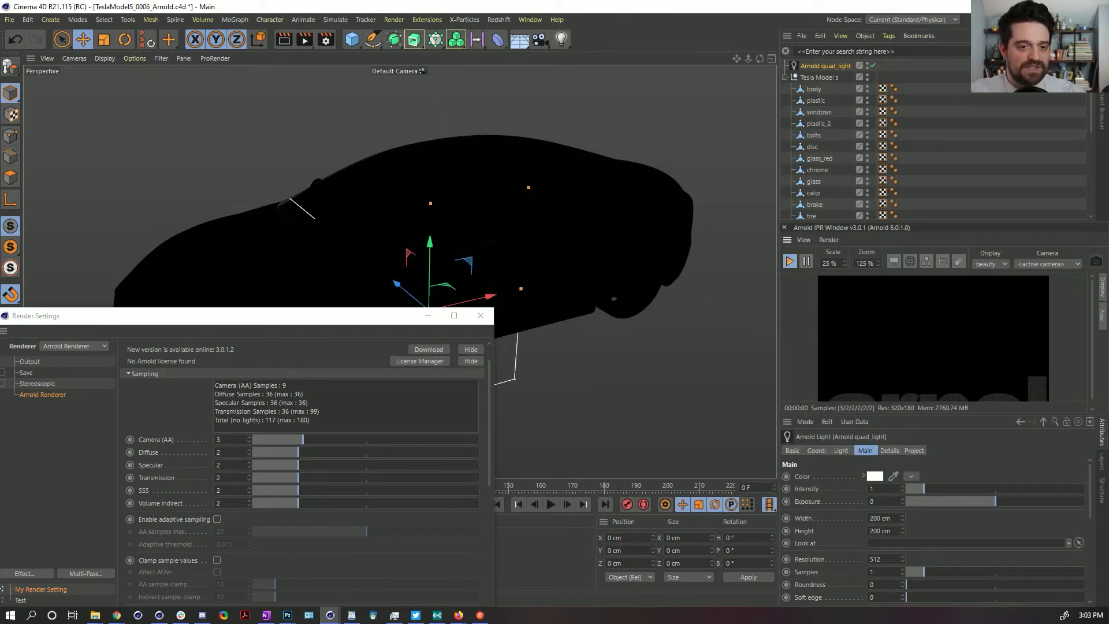
{"action": "left_click_drag", "start_coordinate": [383, 315], "coordinate": [595, 141]}
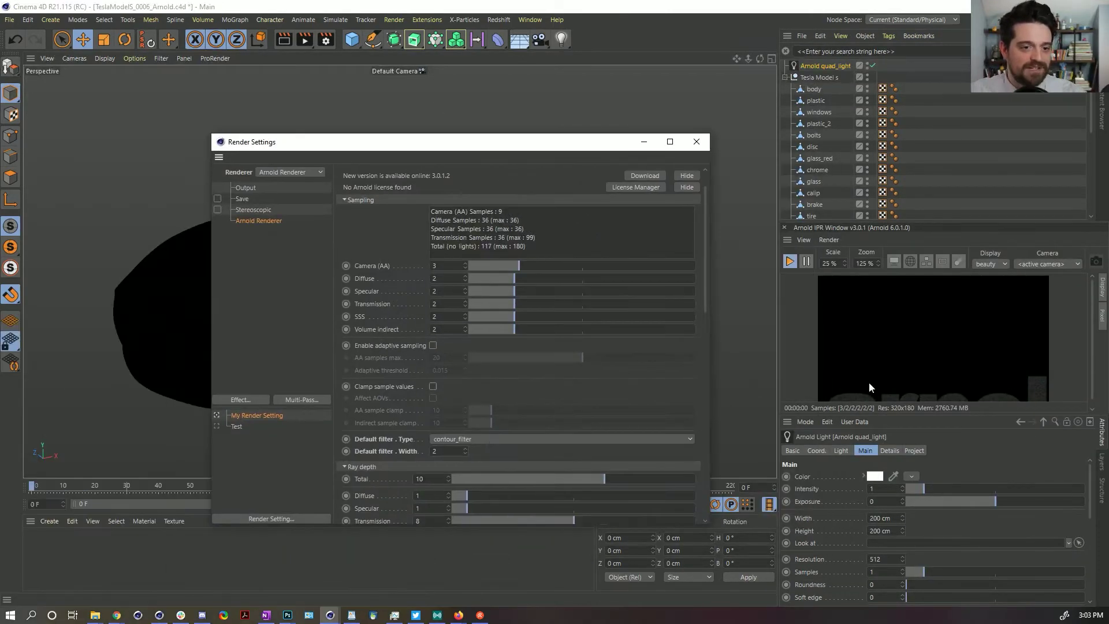
{"action": "left_click", "coordinate": [697, 141]}
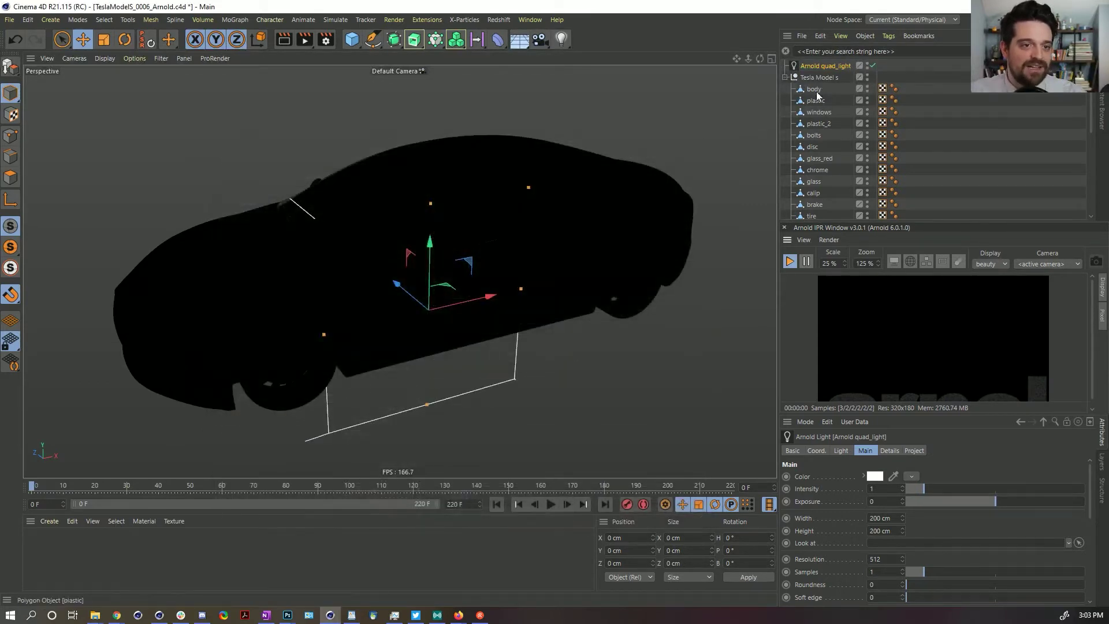
- Move the quad light out beside the car, to about Y 85 cm and Z -248 cm
{"action": "left_click_drag", "start_coordinate": [413, 261], "coordinate": [641, 287]}
{"action": "scroll", "coordinate": [896, 340], "scroll_direction": "up", "scroll_amount": 1}
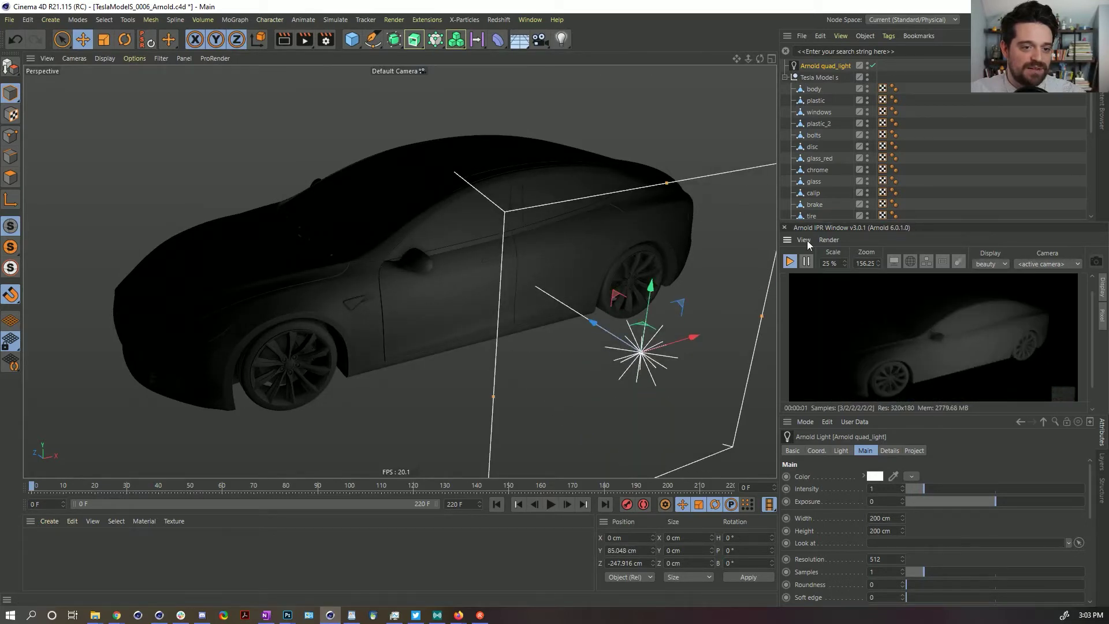
- Set the IPR render scale to 100 % and enlarge the preview around the car's side mirror
{"action": "double_click", "coordinate": [830, 263]}
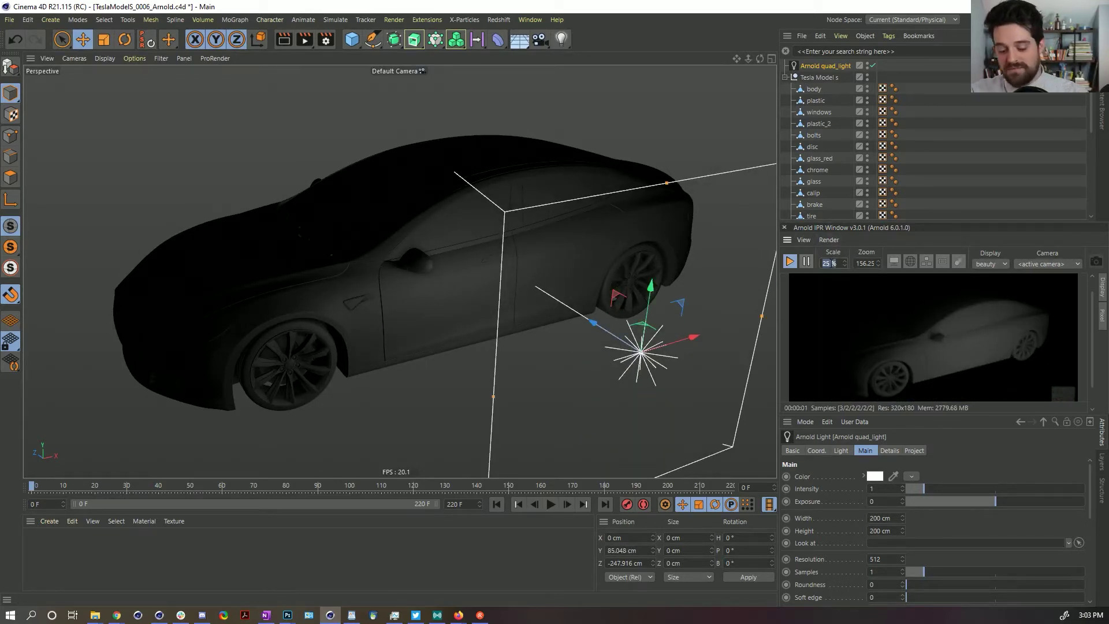
{"action": "type", "text": "100"}
{"action": "key", "text": "Return"}
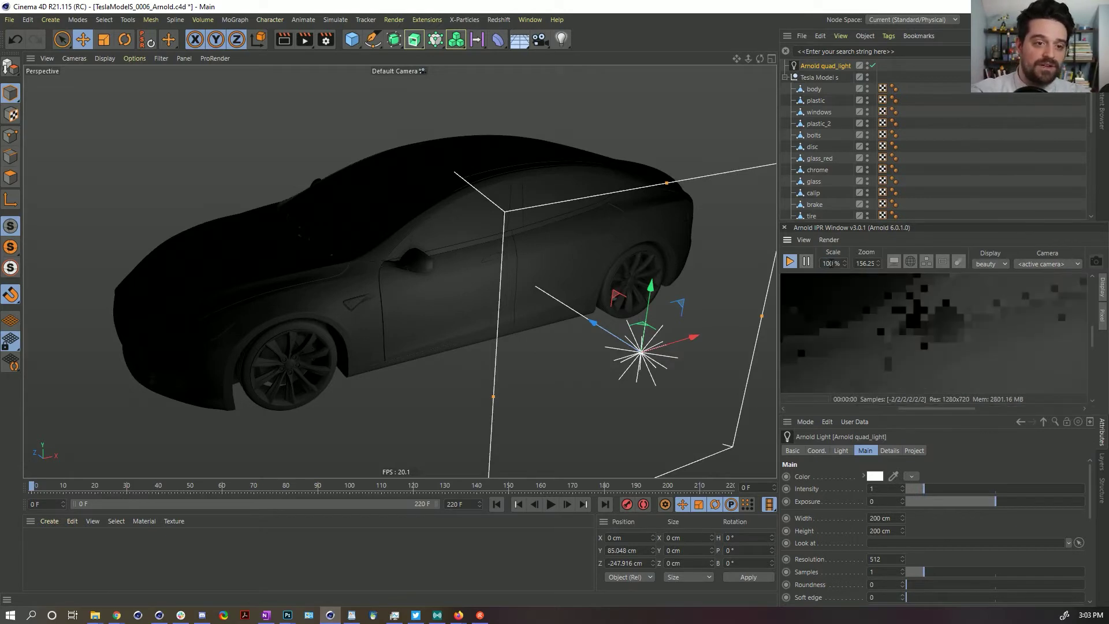
{"action": "scroll", "coordinate": [869, 328], "scroll_direction": "down", "scroll_amount": 4}
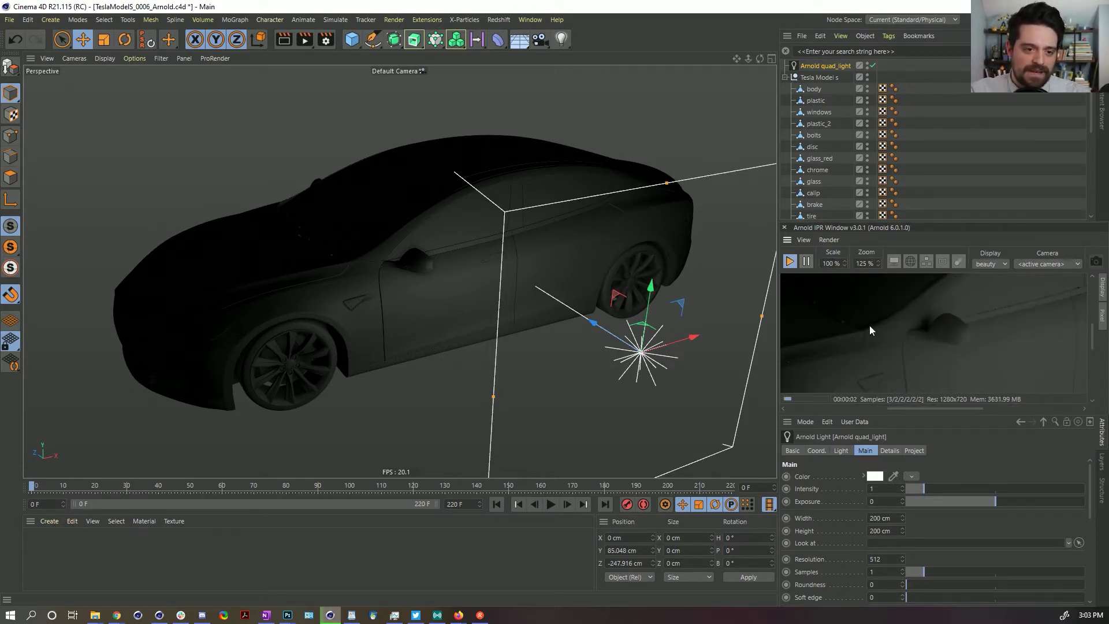
{"action": "scroll", "coordinate": [862, 317], "scroll_direction": "up", "scroll_amount": 2}
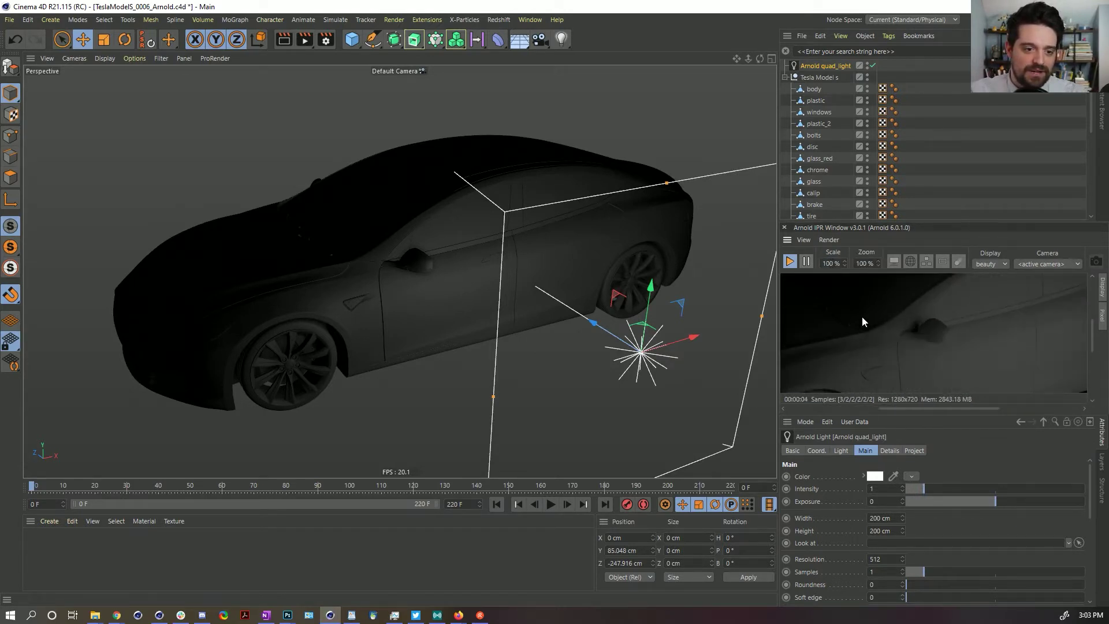
- Create an Arnold toon surface material and assign it to the car's body object
{"action": "left_click", "coordinate": [49, 520]}
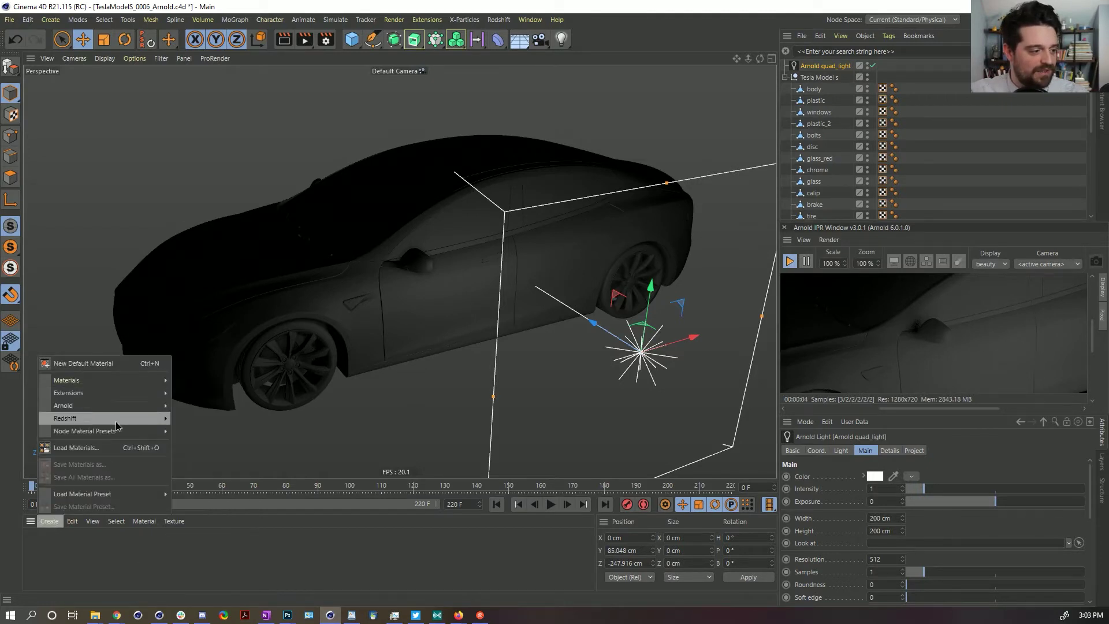
{"action": "mouse_move", "coordinate": [112, 382]}
{"action": "left_click", "coordinate": [262, 555]}
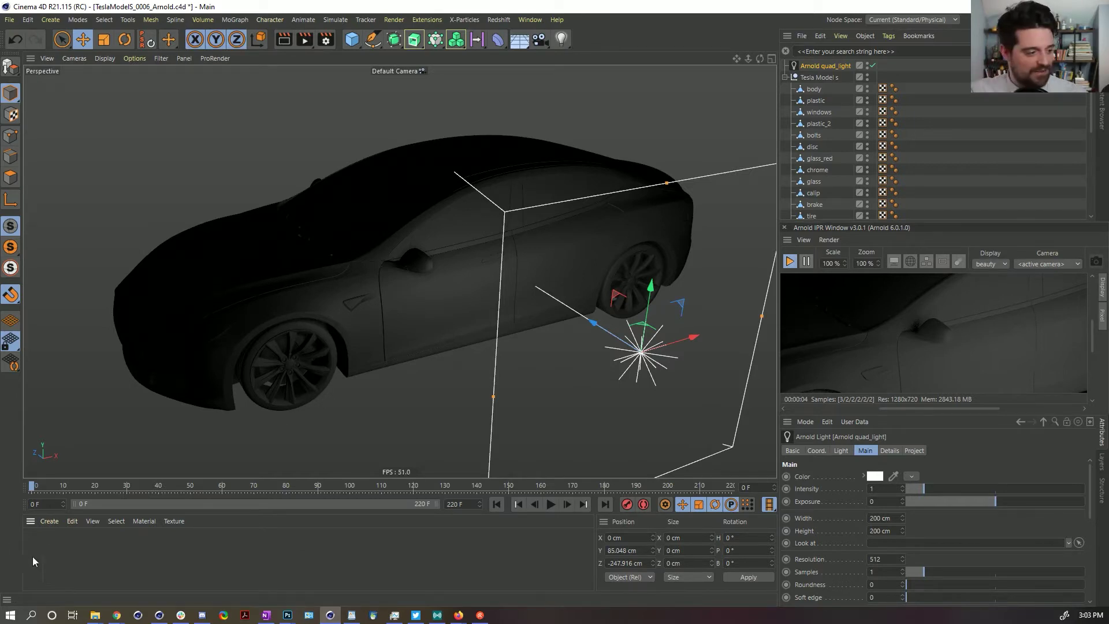
{"action": "left_click", "coordinate": [49, 521]}
{"action": "mouse_move", "coordinate": [109, 405]}
{"action": "mouse_move", "coordinate": [197, 422]}
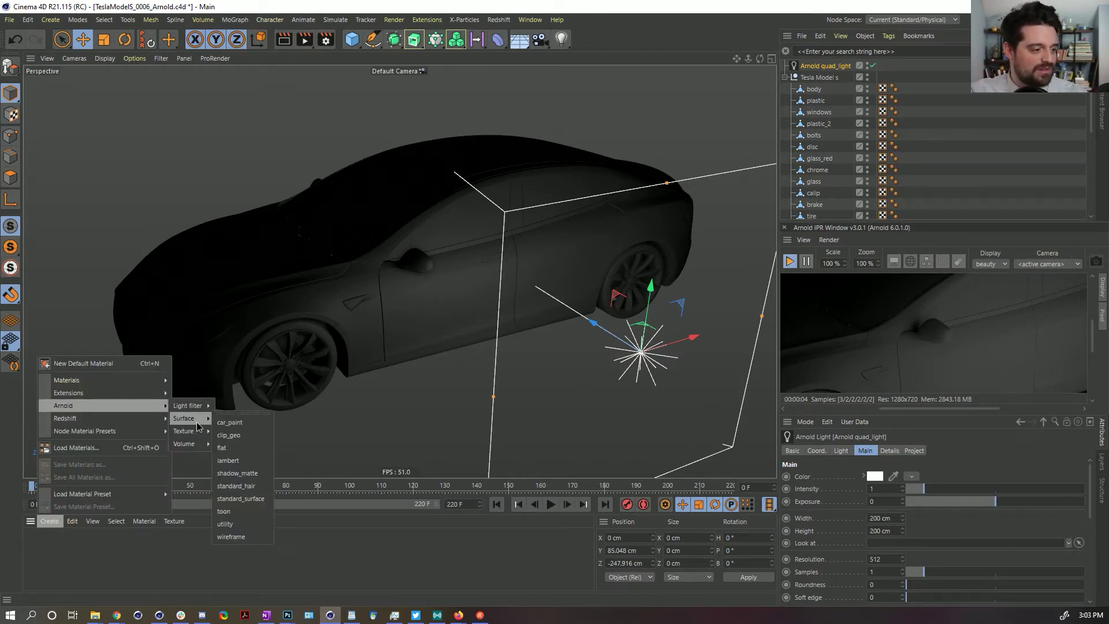
{"action": "left_click", "coordinate": [245, 512]}
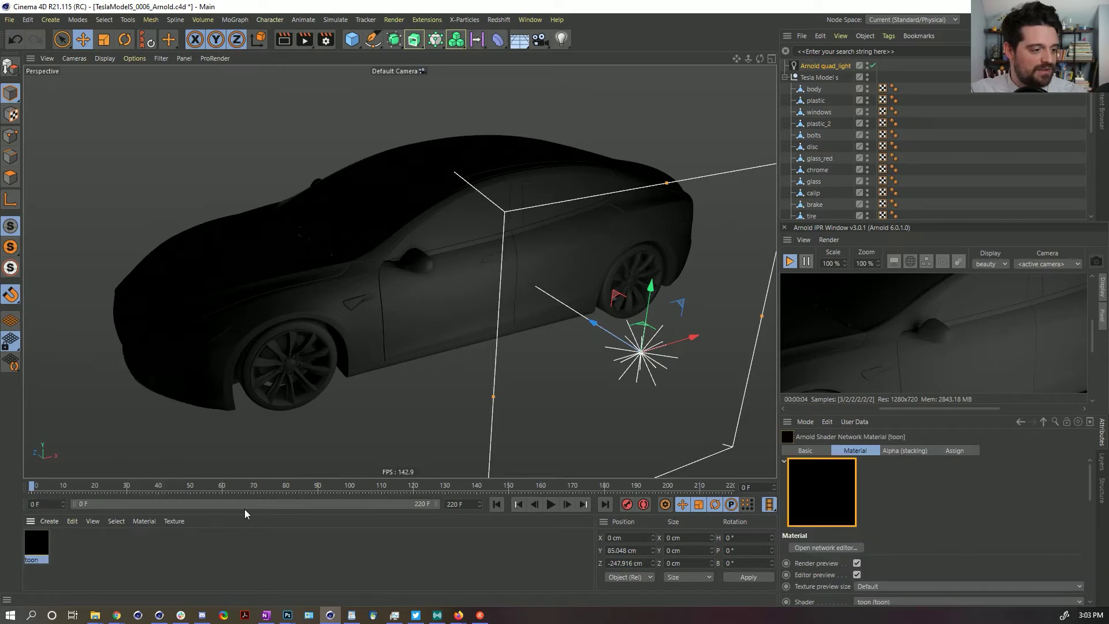
{"action": "left_click_drag", "start_coordinate": [40, 546], "coordinate": [820, 91]}
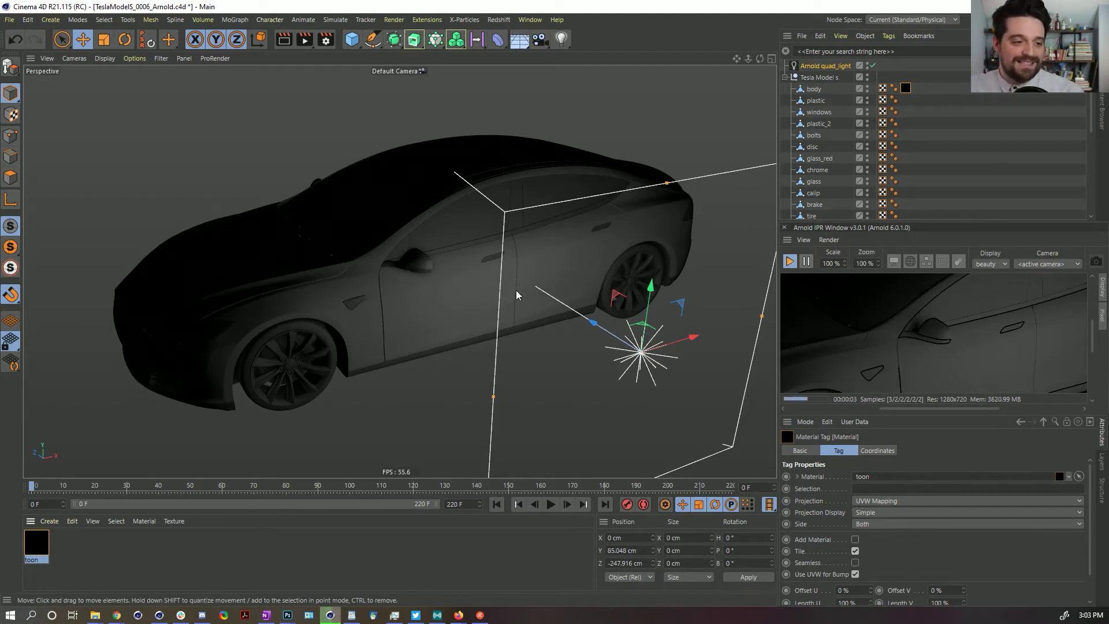
- Set the width of Arnold's default filter to 4 in the Render Settings
{"action": "scroll", "coordinate": [512, 299], "scroll_direction": "down", "scroll_amount": 5}
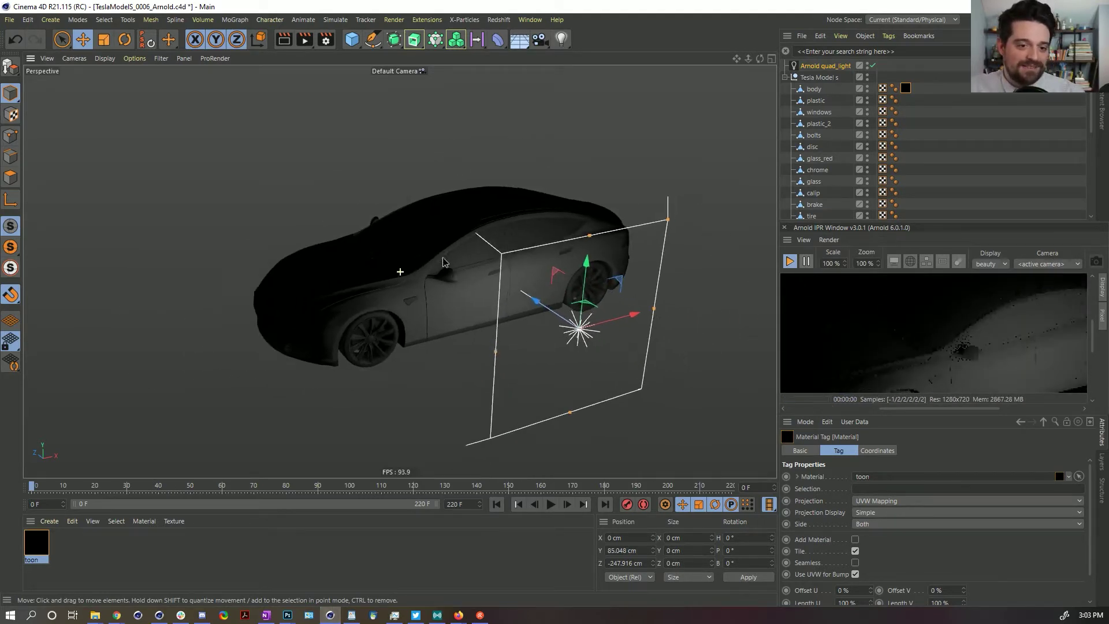
{"action": "mouse_move", "coordinate": [444, 262]}
{"action": "middle_mouse_down", "text": "alt"}
{"action": "mouse_move", "coordinate": [389, 215]}
{"action": "mouse_move", "coordinate": [426, 269]}
{"action": "middle_mouse_up", "text": "alt"}
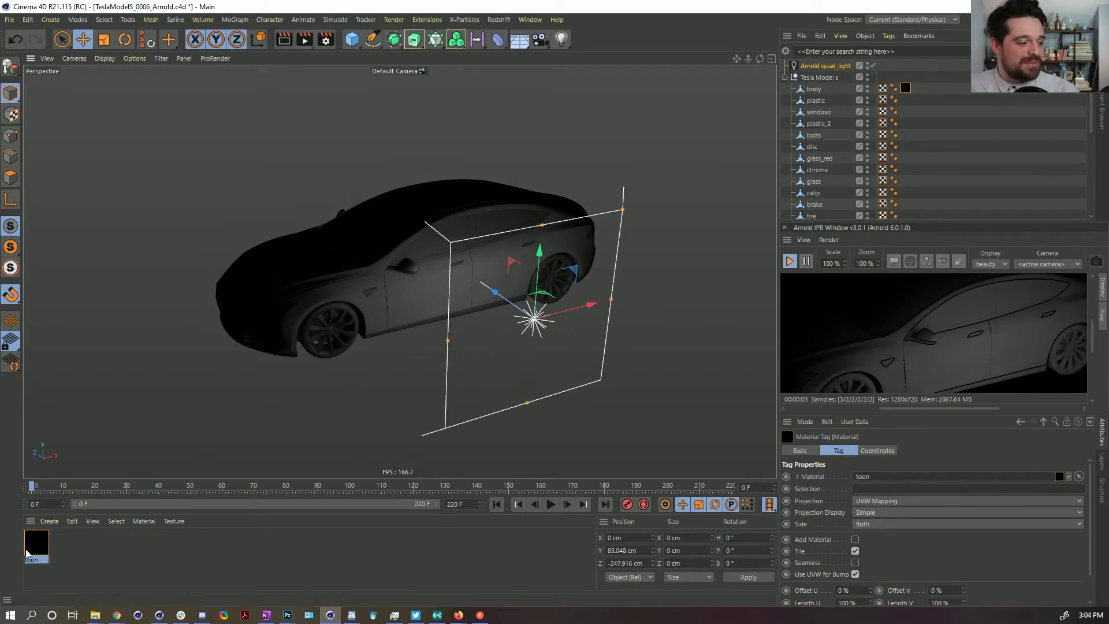
{"action": "left_click", "coordinate": [326, 40]}
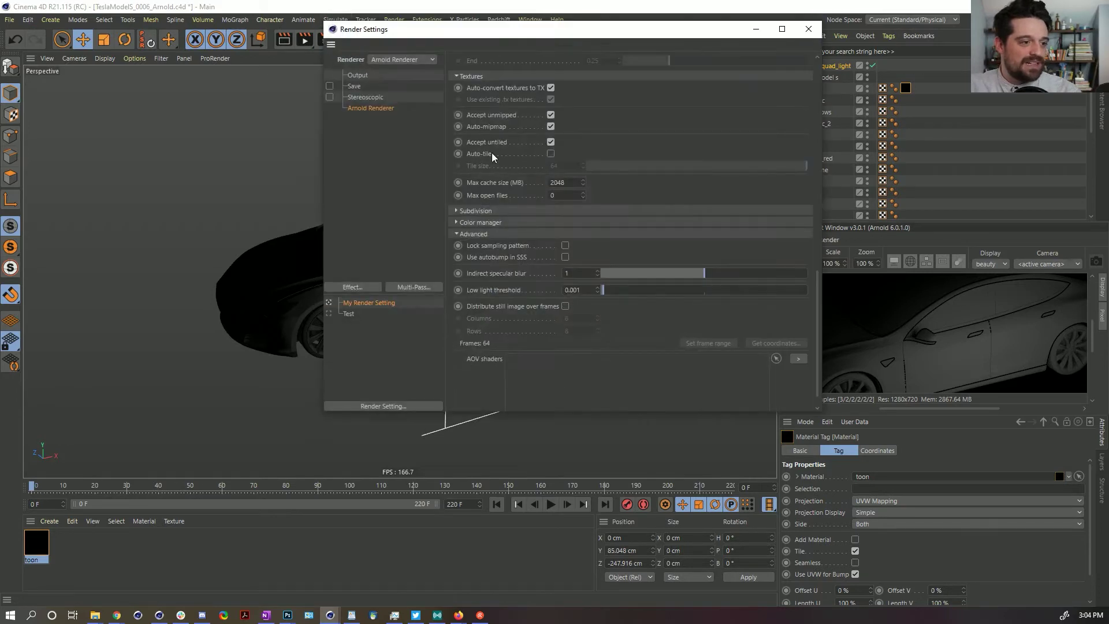
{"action": "scroll", "coordinate": [492, 157], "scroll_direction": "up", "scroll_amount": 10}
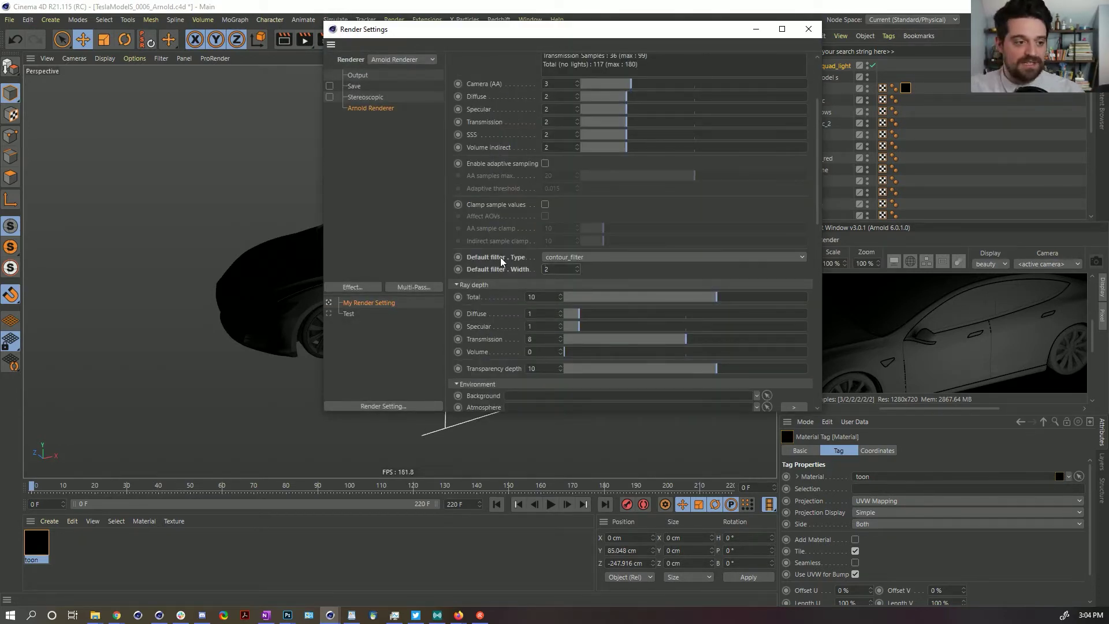
{"action": "key", "text": "Return"}
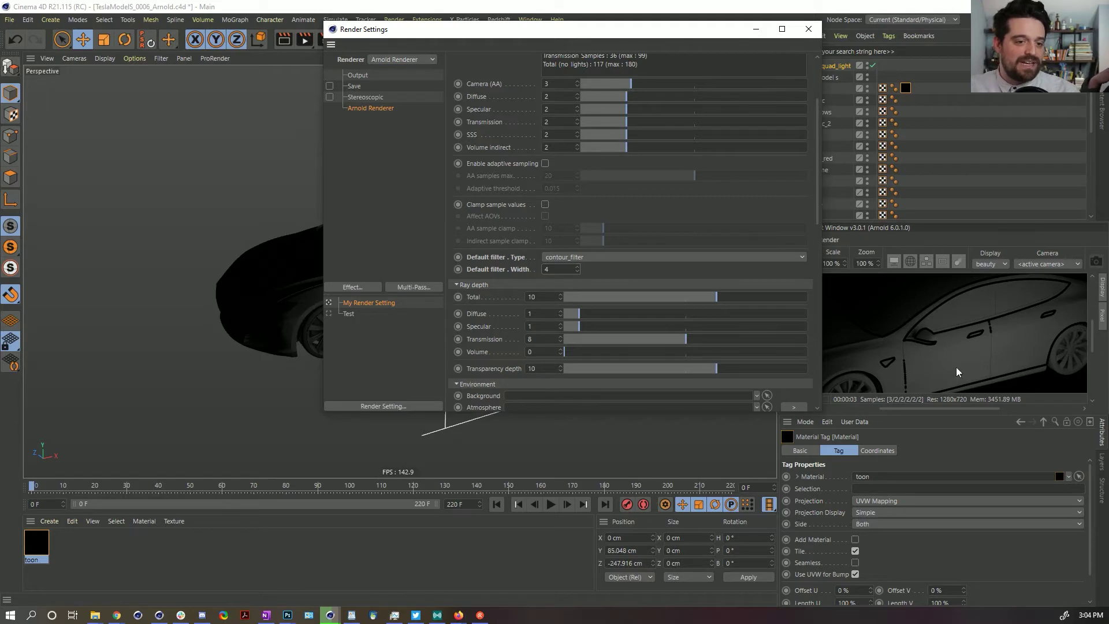
- Look over the toon material's Edge settings and open its shader network for editing
{"action": "left_click", "coordinate": [43, 534]}
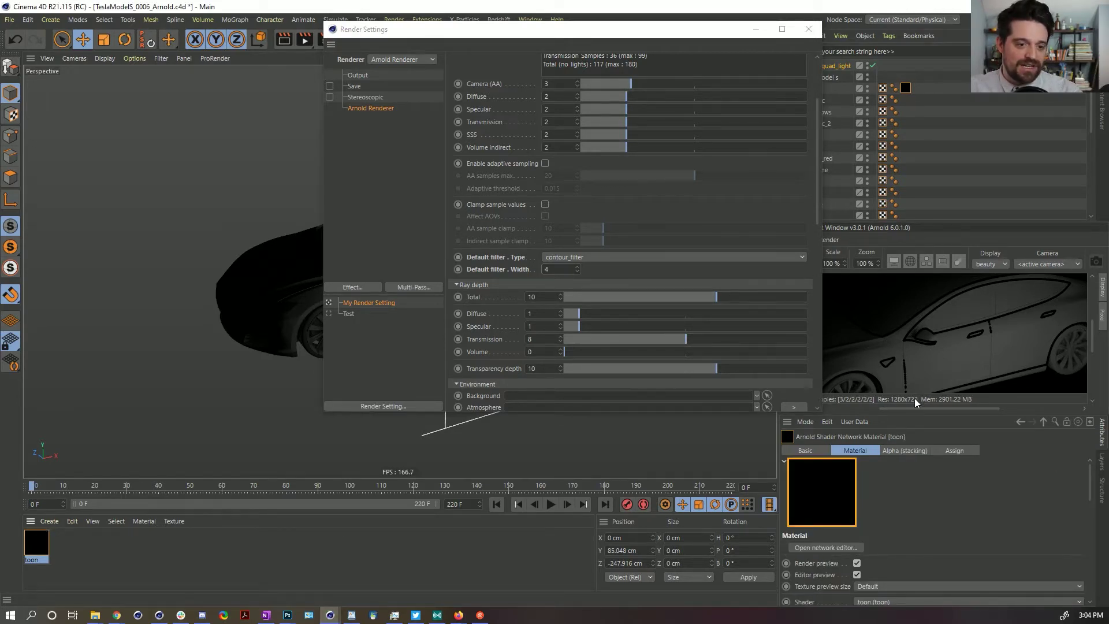
{"action": "left_click_drag", "start_coordinate": [697, 29], "coordinate": [553, 59]}
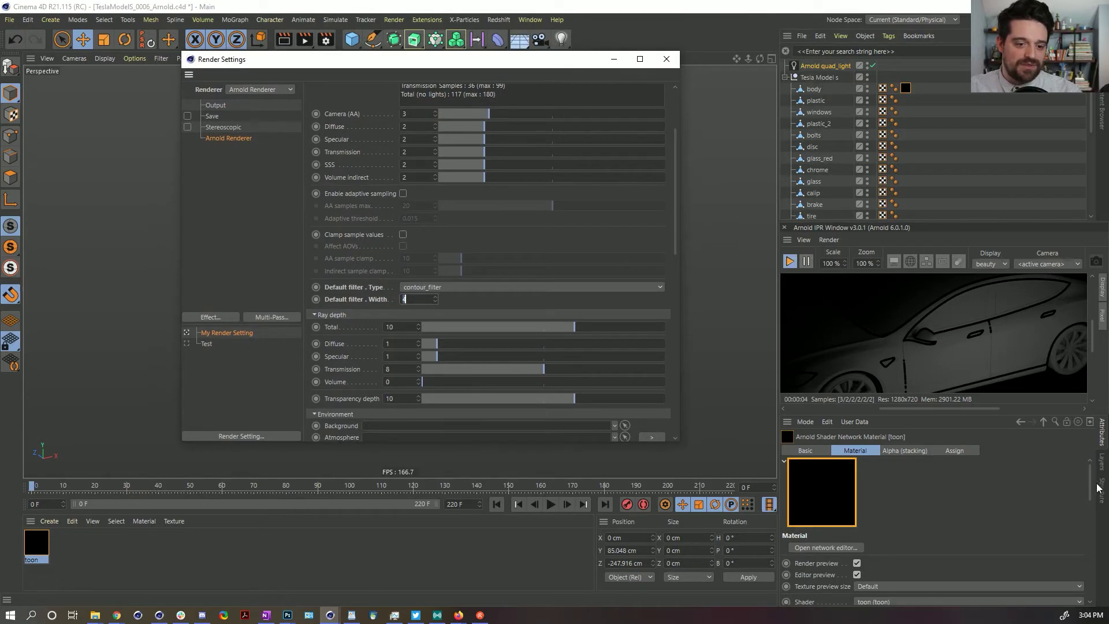
{"action": "left_click_drag", "start_coordinate": [1098, 488], "coordinate": [1098, 526]}
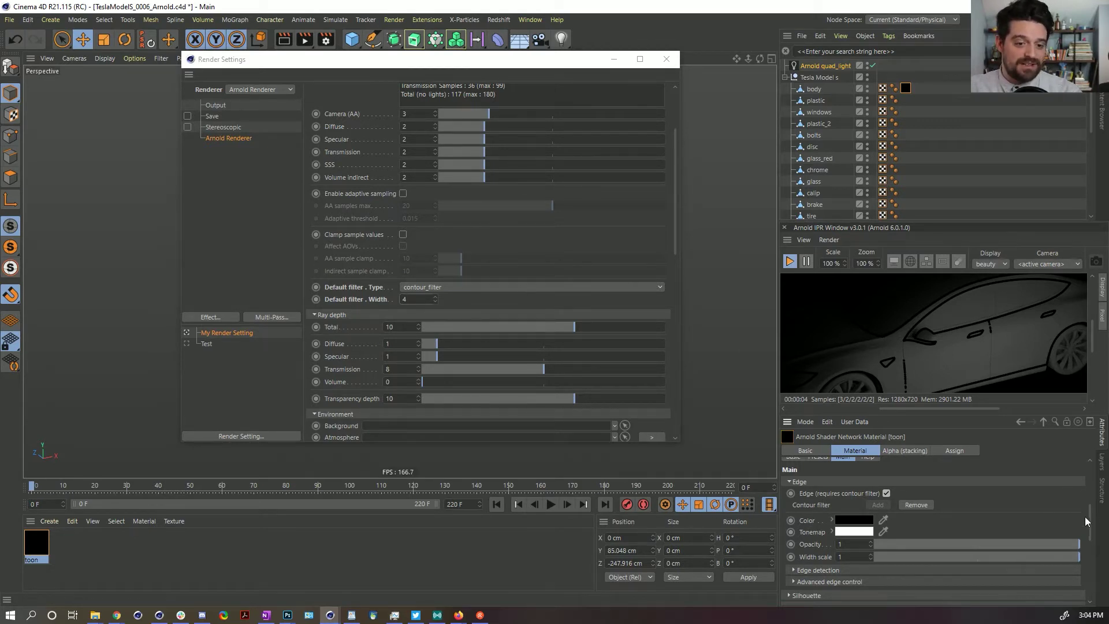
{"action": "scroll", "coordinate": [1090, 523], "scroll_direction": "up", "scroll_amount": 4}
{"action": "left_click", "coordinate": [827, 547]}
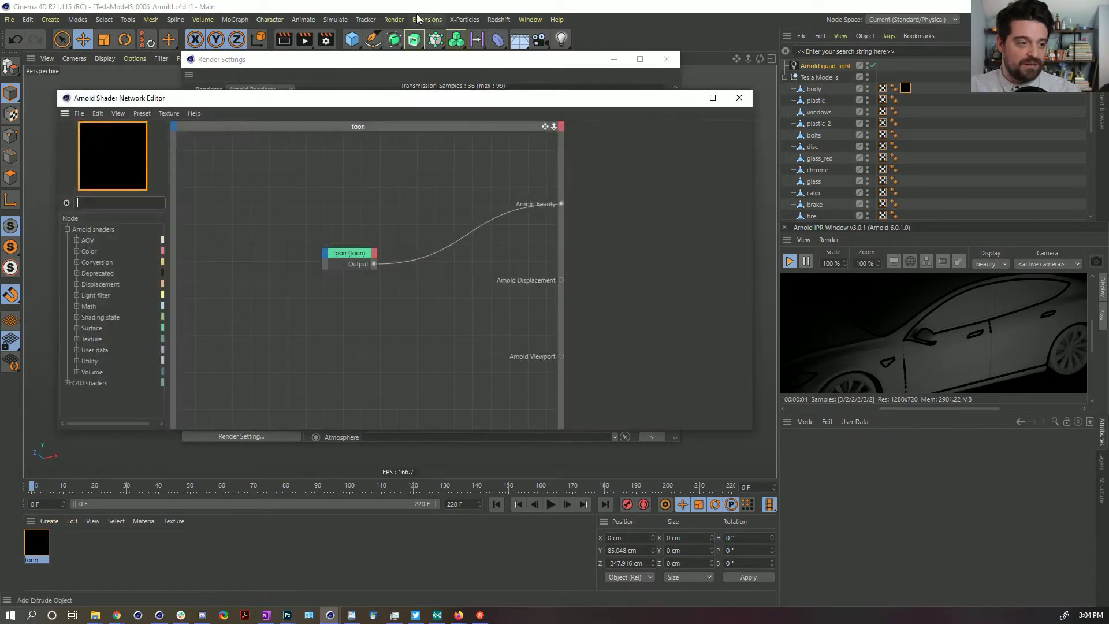
- Close the Render Settings and add an Arnold noise shader beside the toon node
{"action": "left_click", "coordinate": [666, 59]}
{"action": "left_click", "coordinate": [118, 202]}
{"action": "type", "text": "noise"}
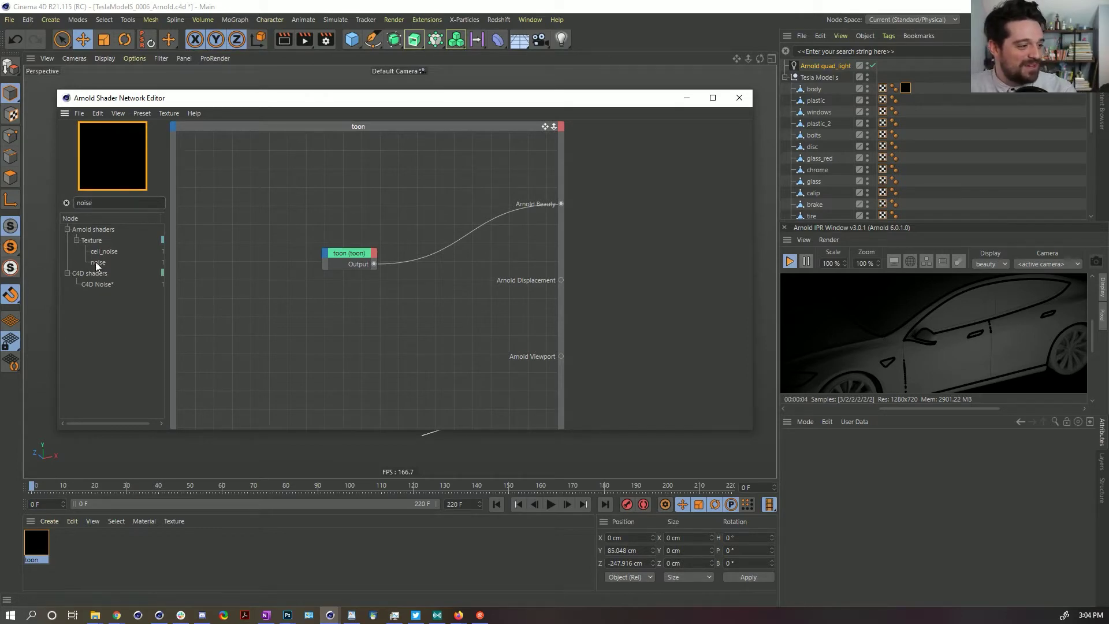
{"action": "left_click_drag", "start_coordinate": [98, 263], "coordinate": [283, 257]}
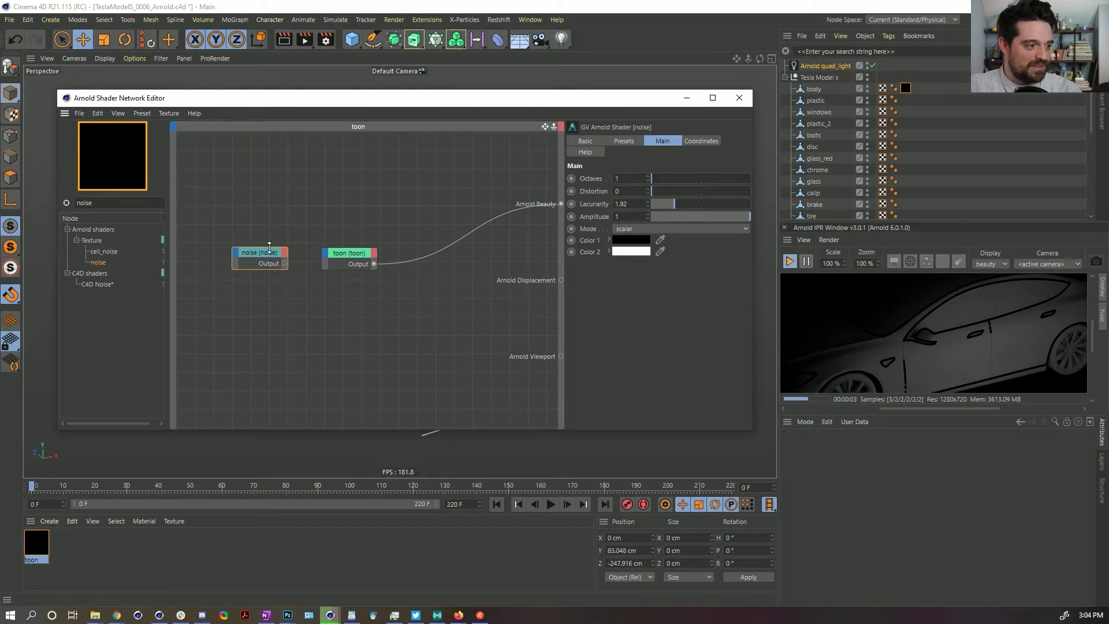
- Make the noise node the beauty shader, place it above the toon node, and set its uniform coordinate scale to 10
{"action": "key", "text": "alt+w"}
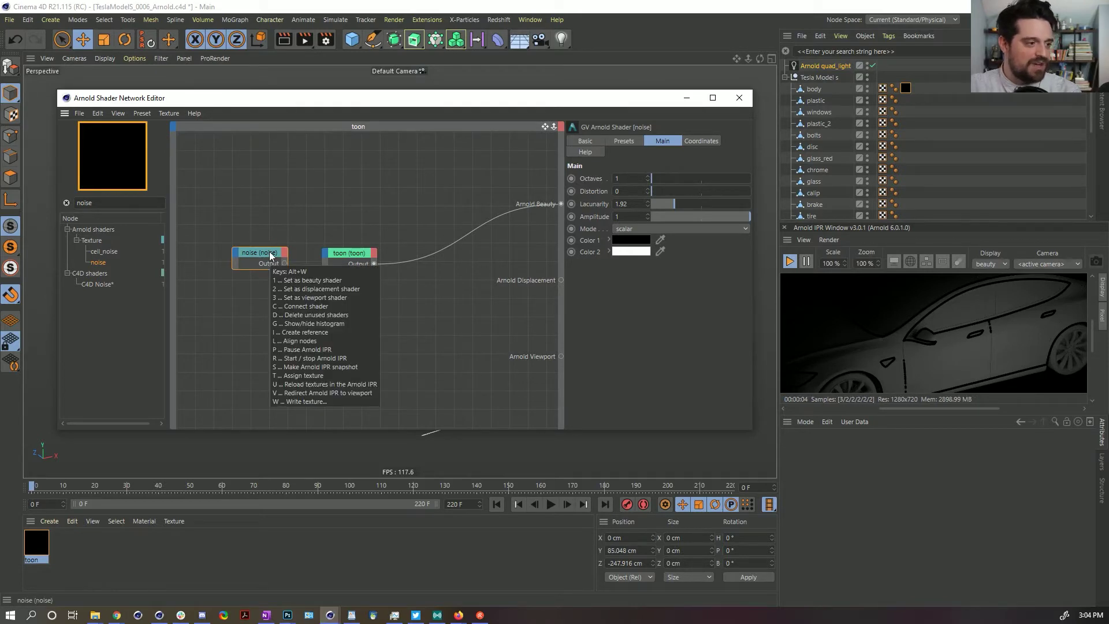
{"action": "key", "text": "Escape"}
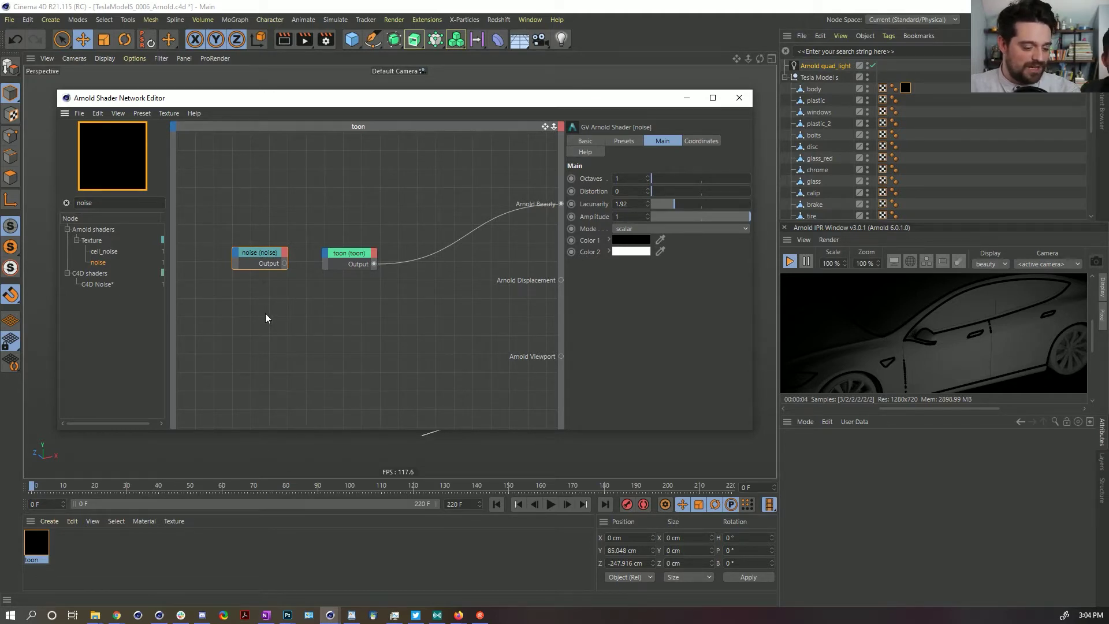
{"action": "key", "text": "alt+w"}
{"action": "key", "text": "Return"}
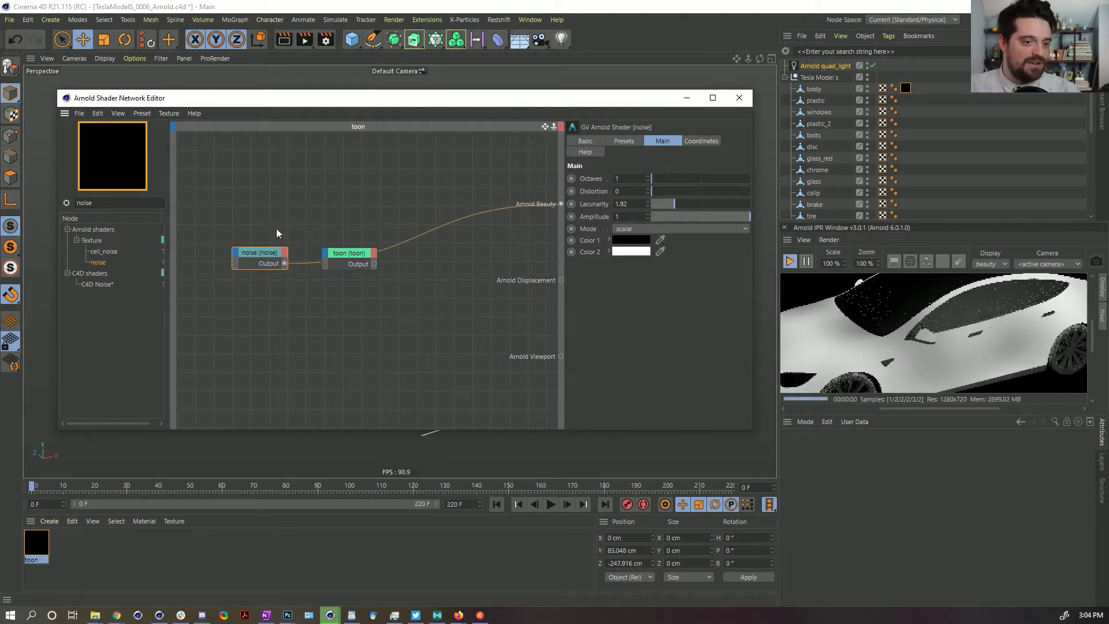
{"action": "left_click_drag", "start_coordinate": [248, 264], "coordinate": [337, 180]}
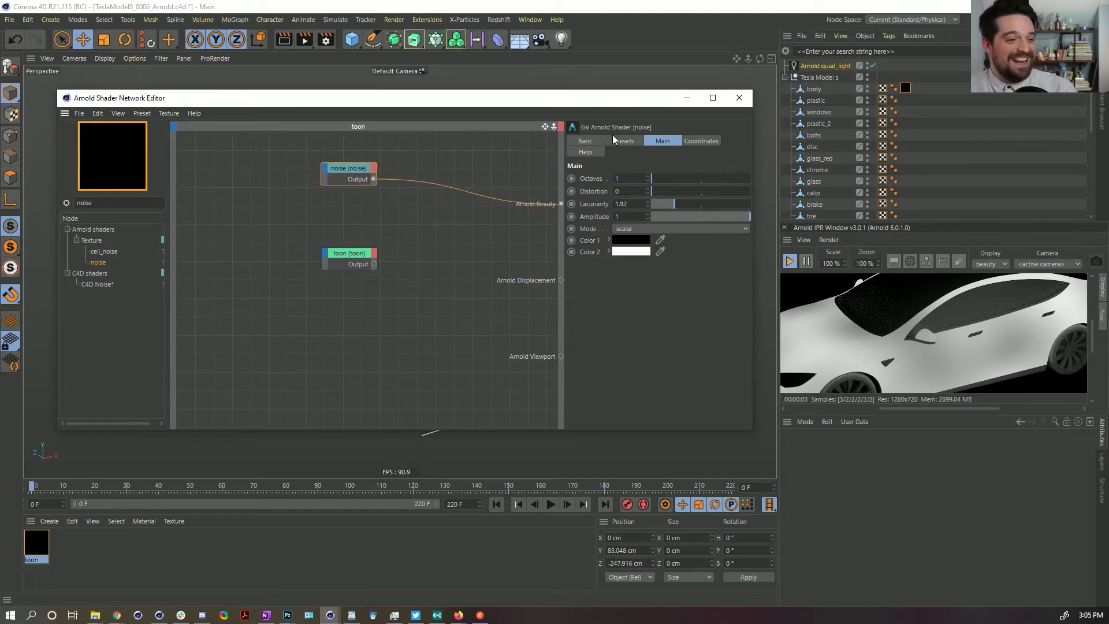
{"action": "left_click", "coordinate": [704, 141]}
{"action": "left_click_drag", "start_coordinate": [657, 203], "coordinate": [660, 209]}
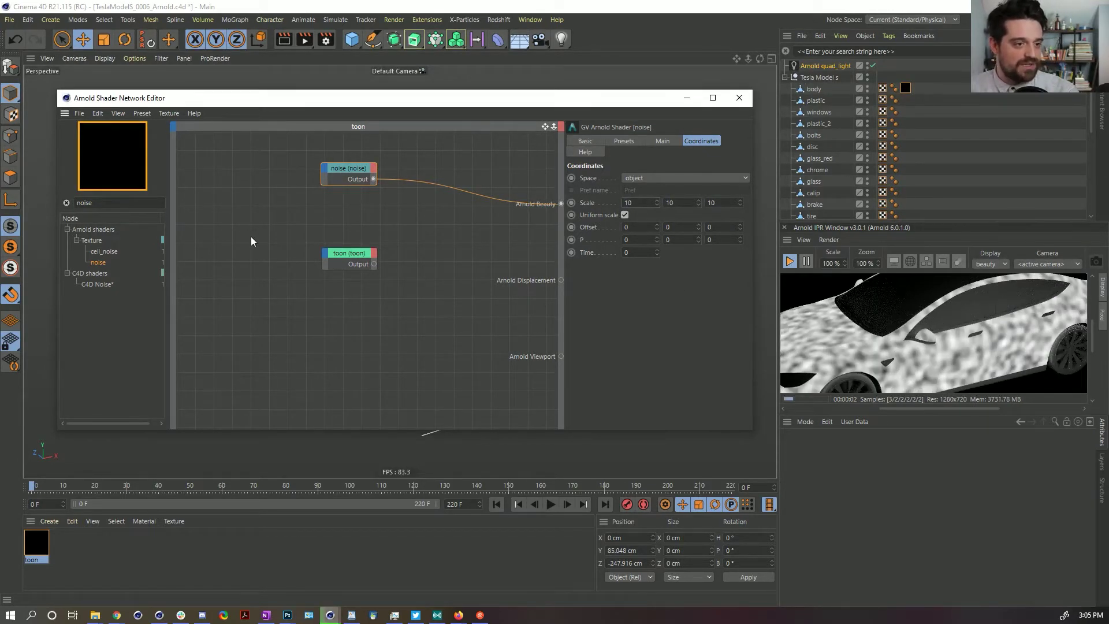
- Connect the noise output to the toon node's edge Width scale and make the toon node the beauty shader again
{"action": "left_click", "coordinate": [326, 257]}
{"action": "mouse_move", "coordinate": [341, 261]}
{"action": "mouse_move", "coordinate": [381, 261]}
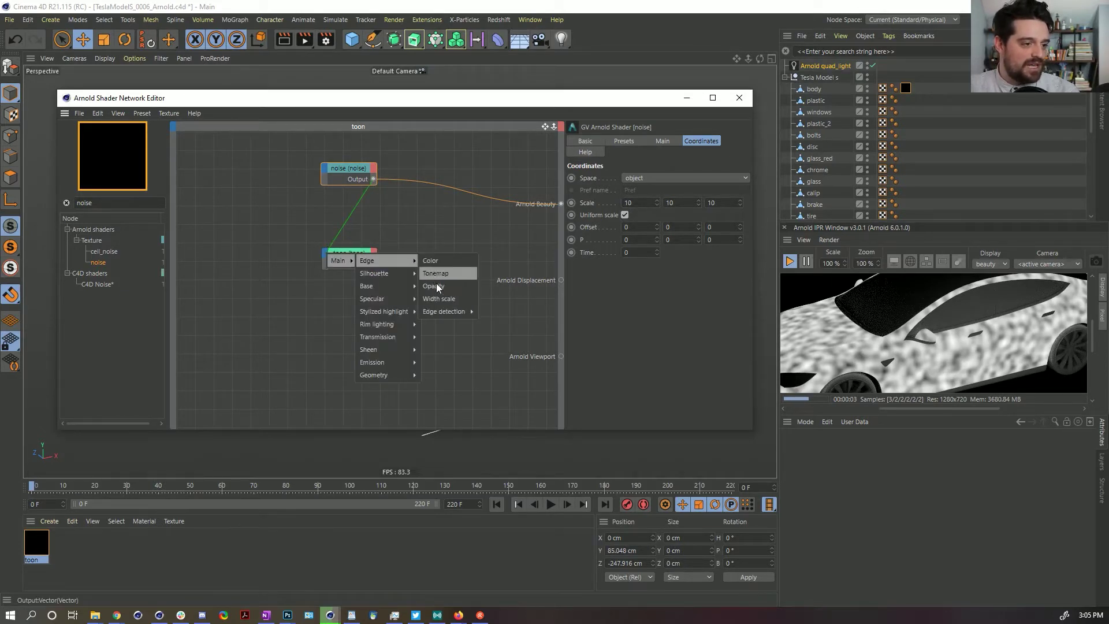
{"action": "left_click", "coordinate": [439, 298]}
{"action": "left_click", "coordinate": [386, 255]}
{"action": "right_click", "coordinate": [388, 258]}
{"action": "left_click", "coordinate": [404, 280]}
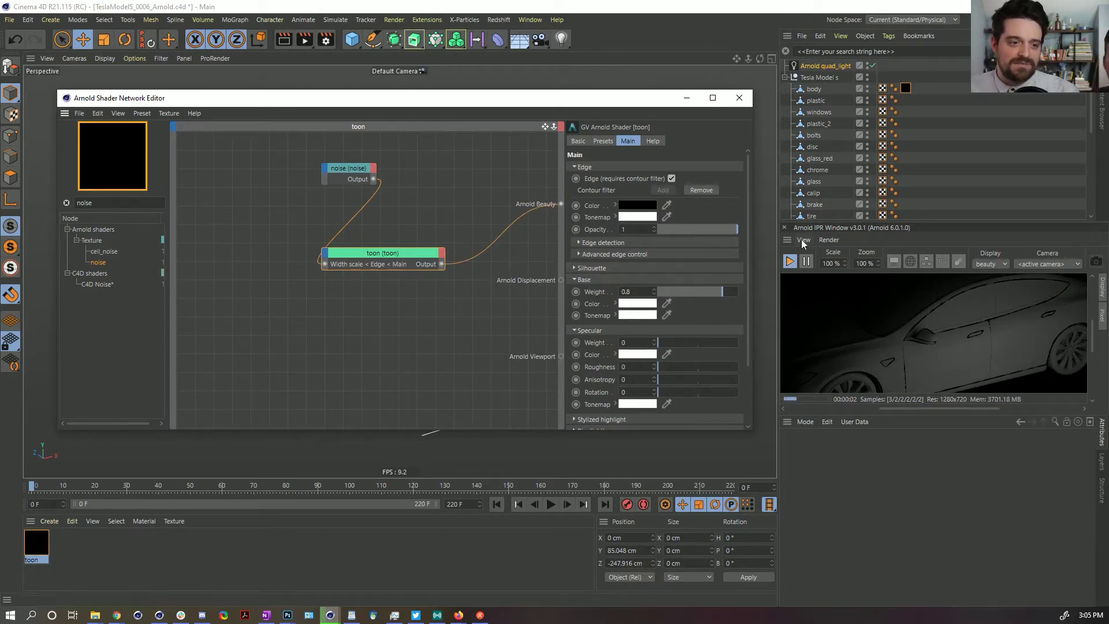
{"action": "scroll", "coordinate": [962, 366], "scroll_direction": "up", "scroll_amount": 2}
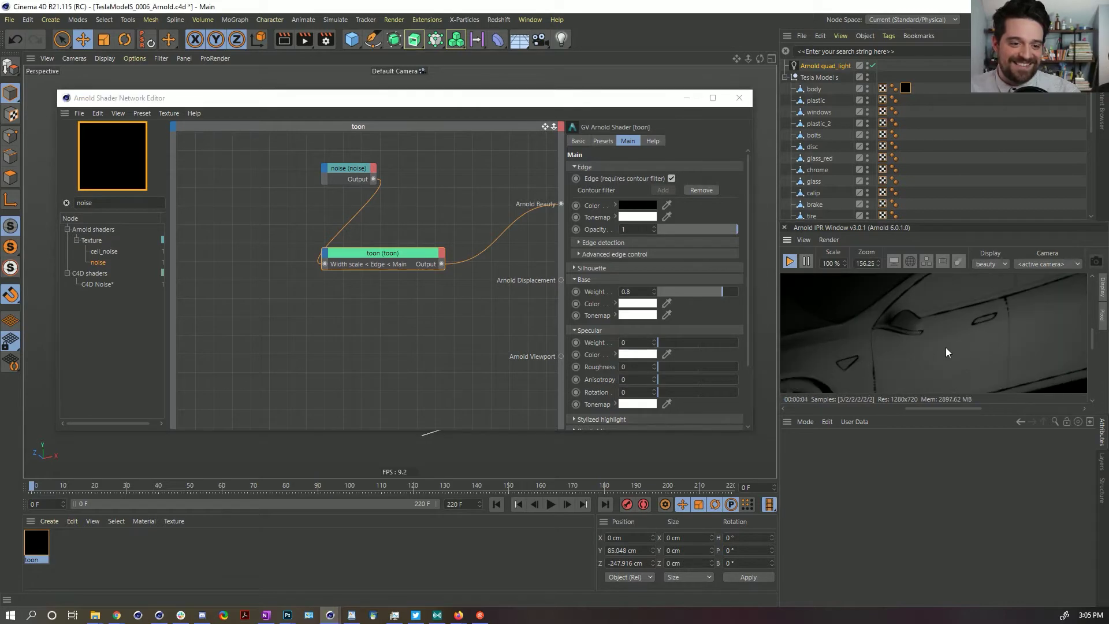
{"action": "scroll", "coordinate": [1095, 341], "scroll_direction": "up", "scroll_amount": 2}
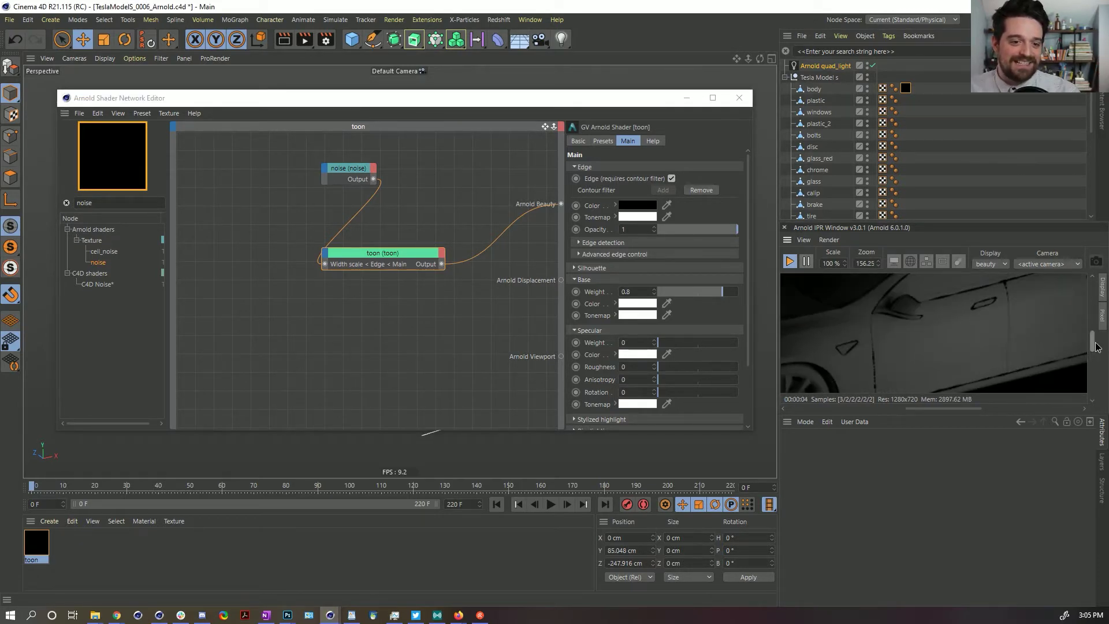
{"action": "left_click_drag", "start_coordinate": [1096, 338], "coordinate": [1096, 333]}
- Move the noise node aside, add a ramp_rgb shader below it, and widen the network editor to fit the full ramp
{"action": "left_click", "coordinate": [559, 91]}
{"action": "left_click_drag", "start_coordinate": [336, 170], "coordinate": [237, 162]}
{"action": "left_click", "coordinate": [400, 330]}
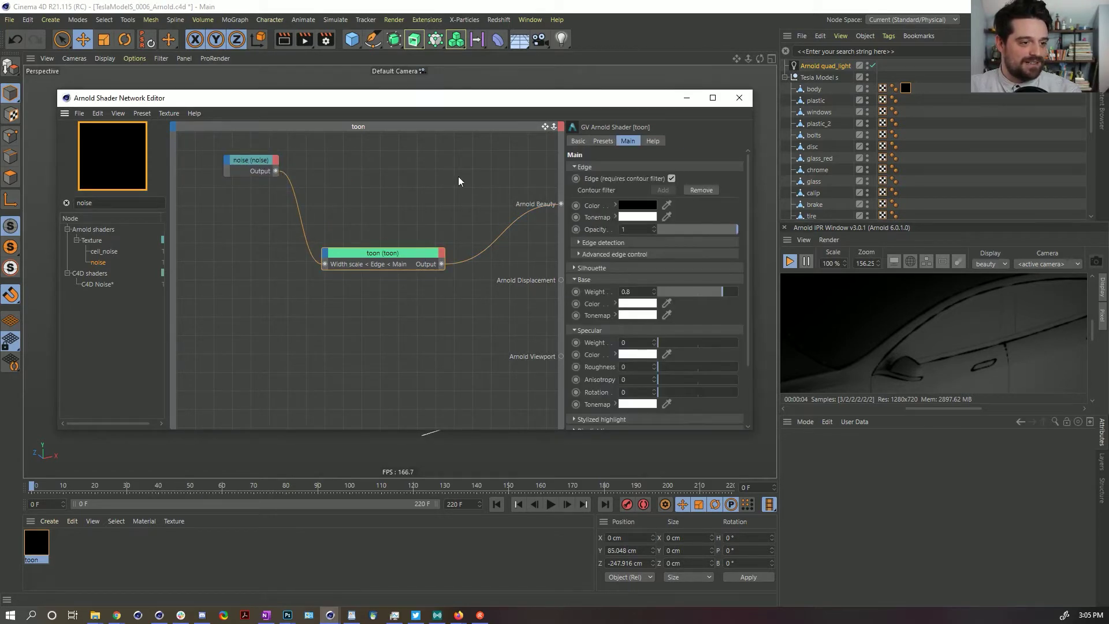
{"action": "type", "text": "ramp"}
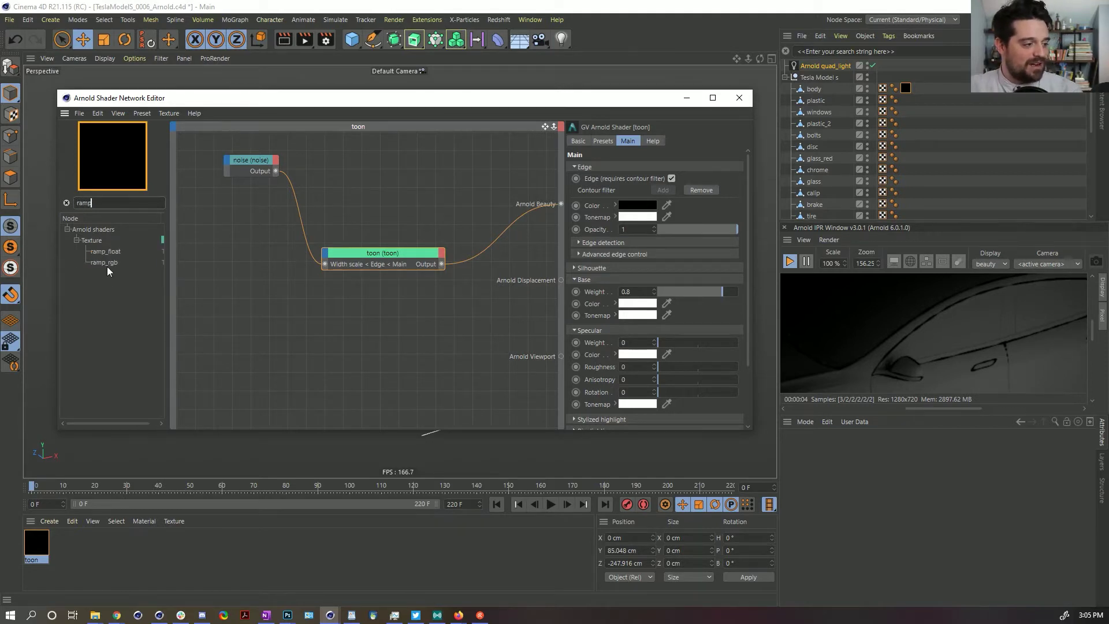
{"action": "left_click_drag", "start_coordinate": [113, 268], "coordinate": [228, 252]}
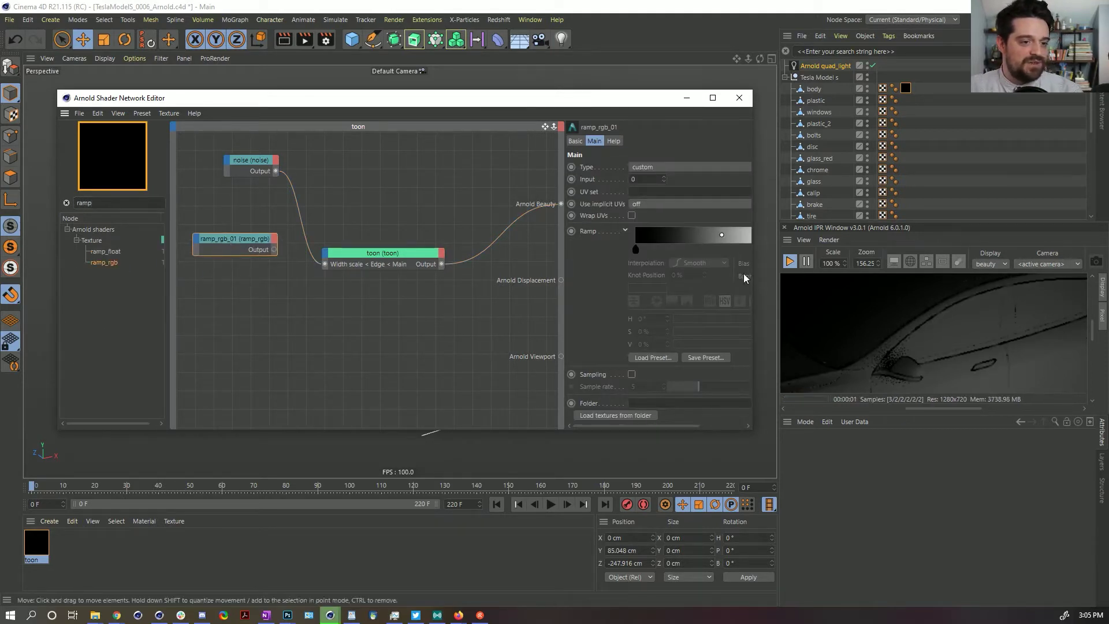
{"action": "left_click_drag", "start_coordinate": [753, 277], "coordinate": [894, 267]}
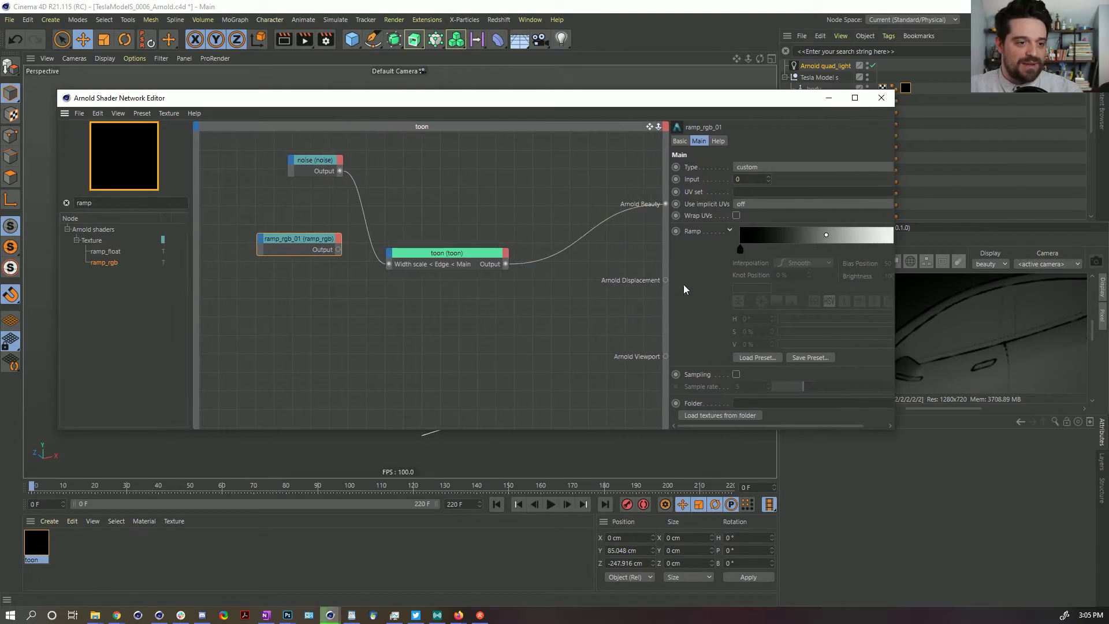
{"action": "left_click_drag", "start_coordinate": [895, 342], "coordinate": [1022, 332]}
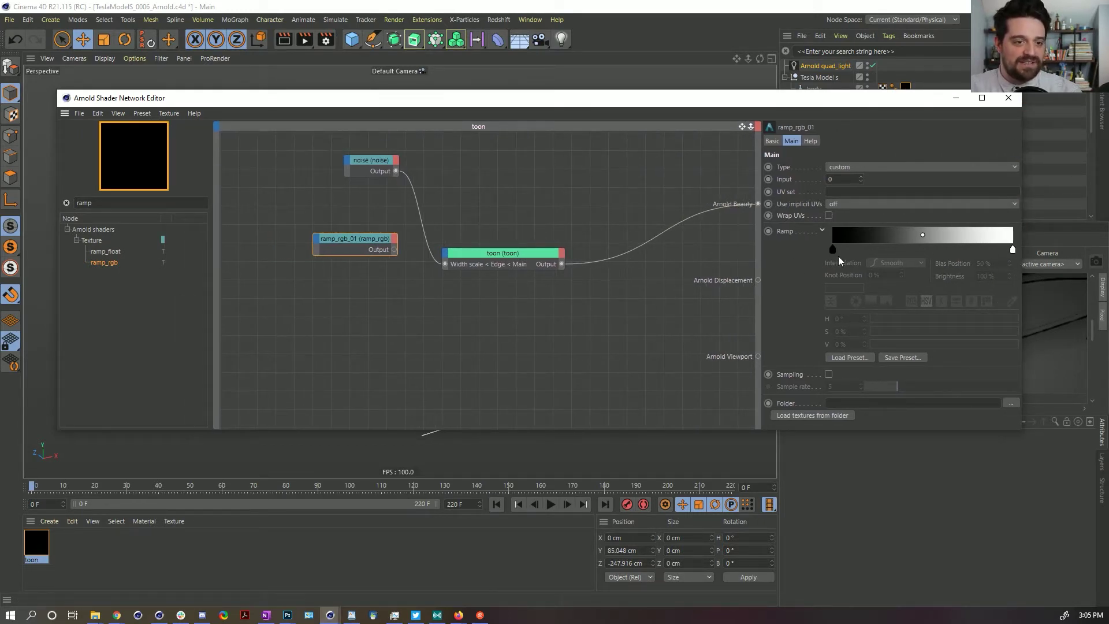
- Add two knots to the ramp at about 30% and 71%, and set the first knot's interpolation to Step
{"action": "left_click", "coordinate": [833, 249]}
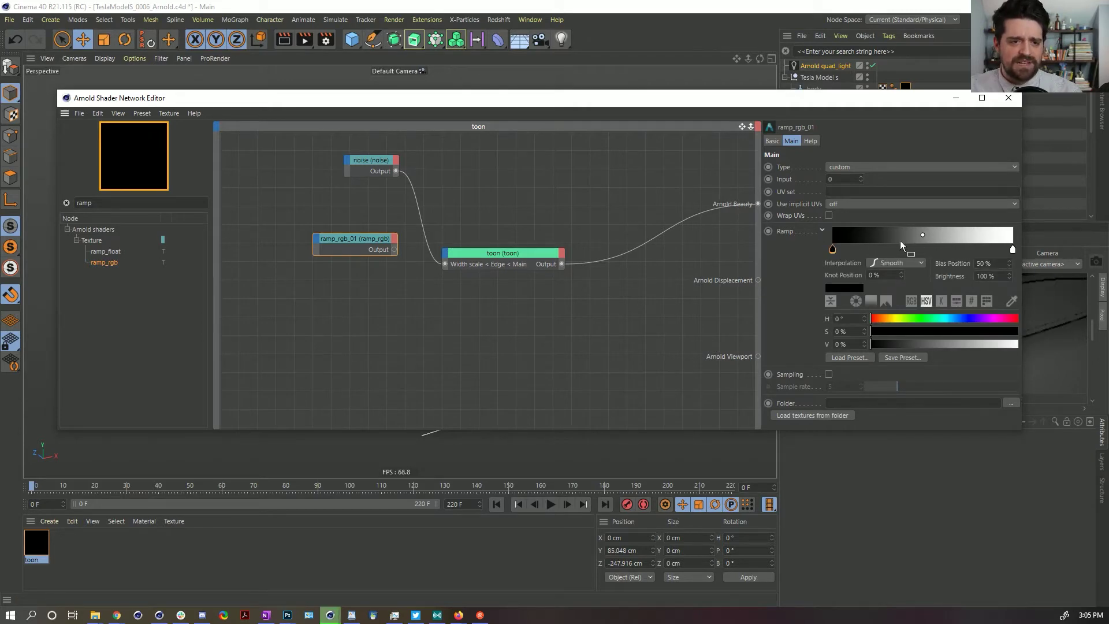
{"action": "left_click", "coordinate": [886, 249]}
{"action": "left_click", "coordinate": [961, 250]}
{"action": "left_click", "coordinate": [833, 249]}
{"action": "left_click", "coordinate": [887, 264]}
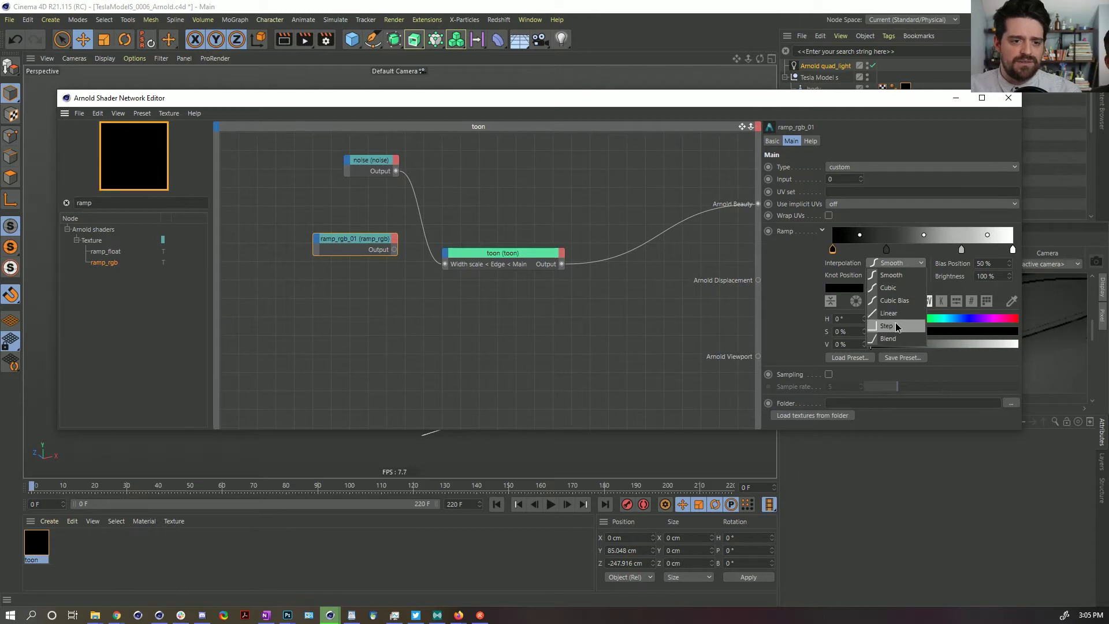
{"action": "left_click", "coordinate": [896, 326]}
- Set the interpolation of the ramp's two middle knots to Step as well
{"action": "left_click", "coordinate": [962, 250]}
{"action": "left_click", "coordinate": [893, 264]}
{"action": "left_click", "coordinate": [890, 324]}
{"action": "left_click", "coordinate": [887, 250]}
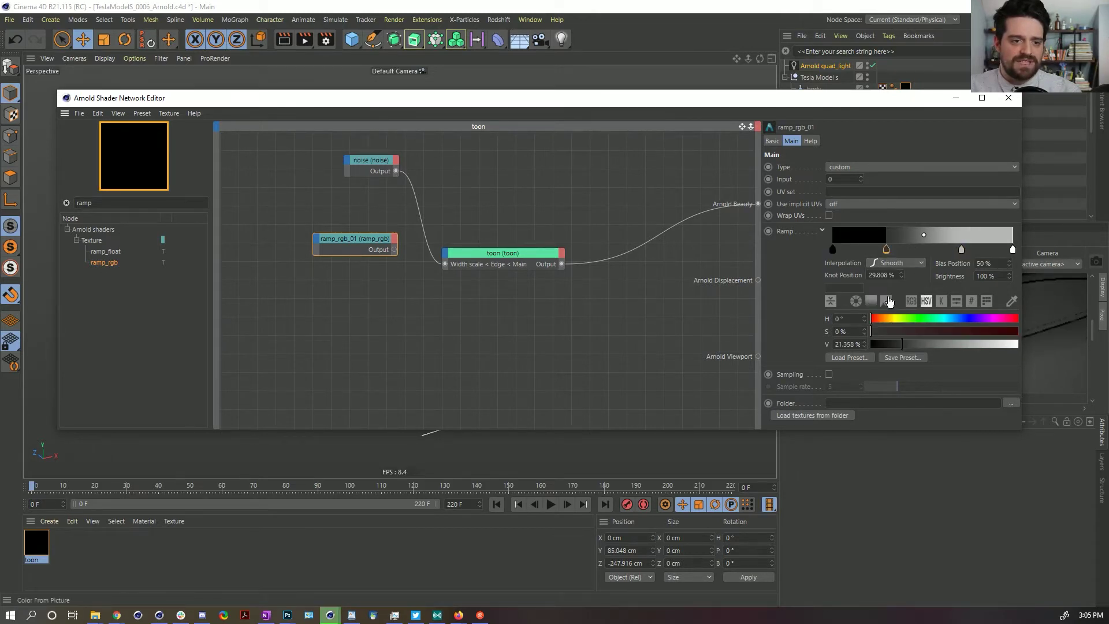
{"action": "left_click", "coordinate": [896, 264]}
{"action": "left_click", "coordinate": [893, 325]}
- Uncover the render preview and connect the ramp output to the toon node's base Tonemap
{"action": "left_click_drag", "start_coordinate": [909, 111], "coordinate": [669, 92]}
{"action": "left_click_drag", "start_coordinate": [154, 230], "coordinate": [209, 238]}
{"action": "mouse_move", "coordinate": [269, 274]}
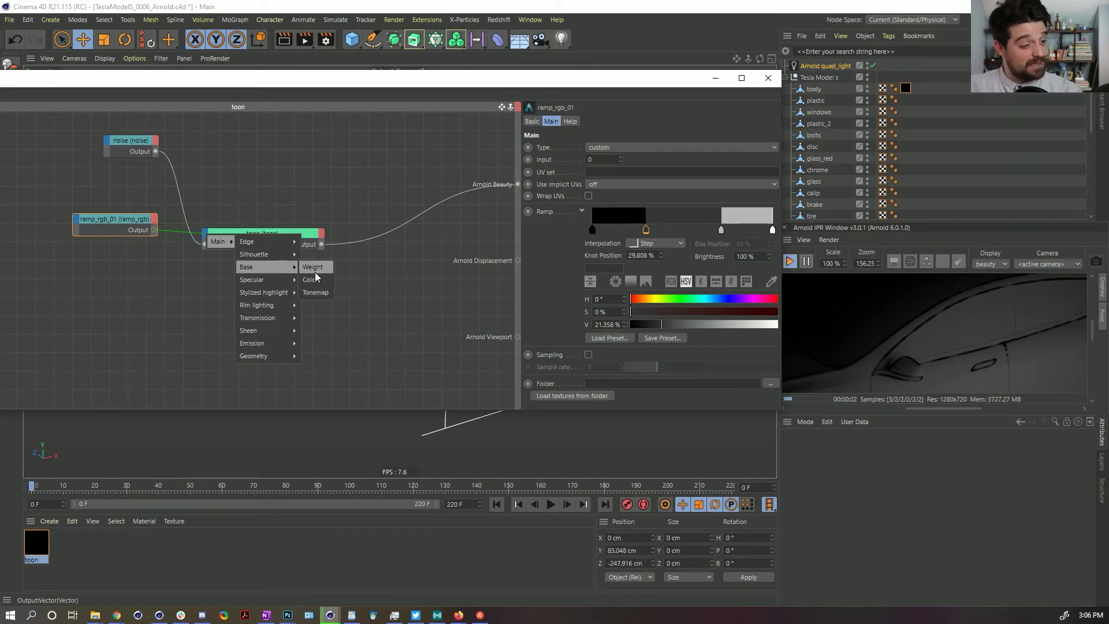
{"action": "left_click", "coordinate": [316, 294]}
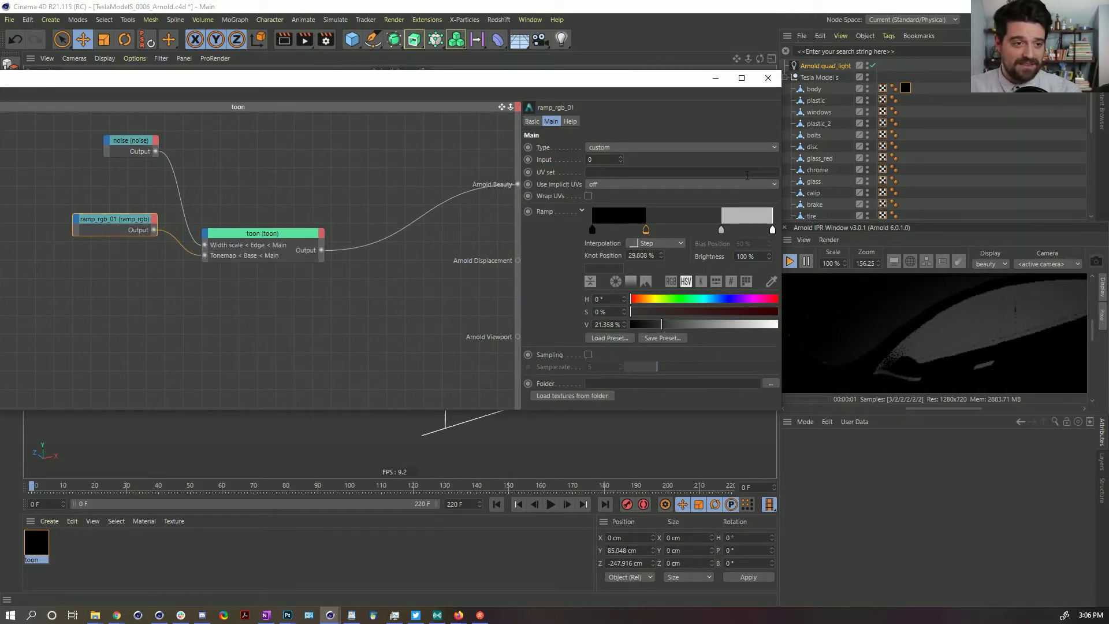
- Raise the Arnold quad light to a height of about 230 cm above the car
{"action": "left_click_drag", "start_coordinate": [617, 88], "coordinate": [624, 363]}
{"action": "scroll", "coordinate": [899, 344], "scroll_direction": "down", "scroll_amount": 5}
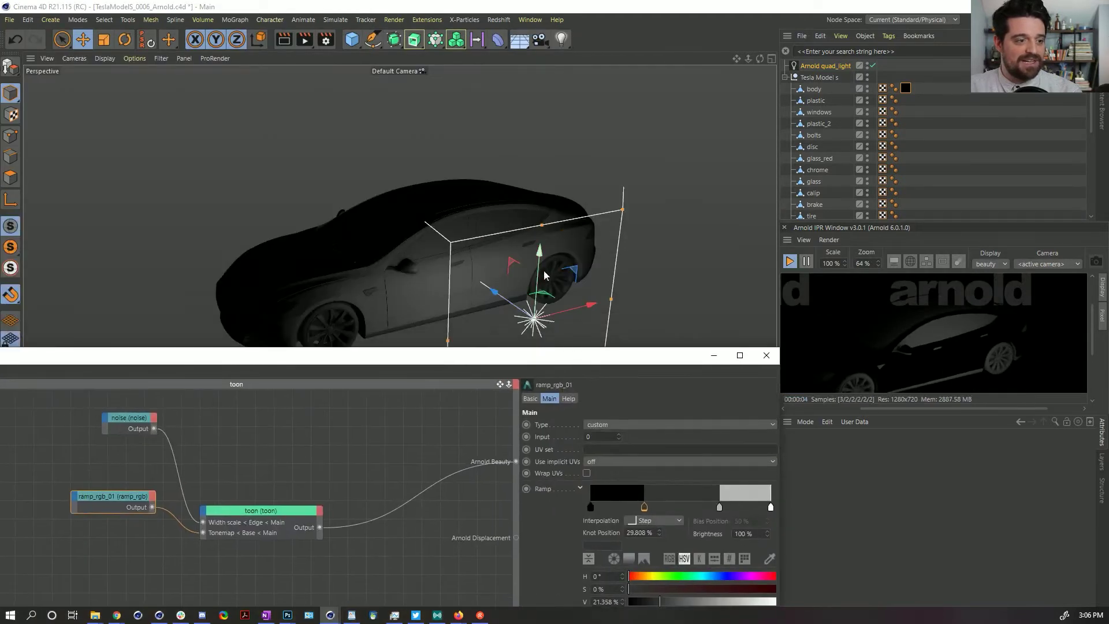
{"action": "left_click_drag", "start_coordinate": [543, 341], "coordinate": [549, 142]}
{"action": "left_click_drag", "start_coordinate": [438, 356], "coordinate": [434, 225]}
- Reverse the ramp's knots to run from white to black and compress them into about the first third
{"action": "left_click", "coordinate": [589, 375]}
{"action": "left_click", "coordinate": [768, 376], "text": "shift"}
{"action": "left_click_drag", "start_coordinate": [767, 377], "coordinate": [716, 376]}
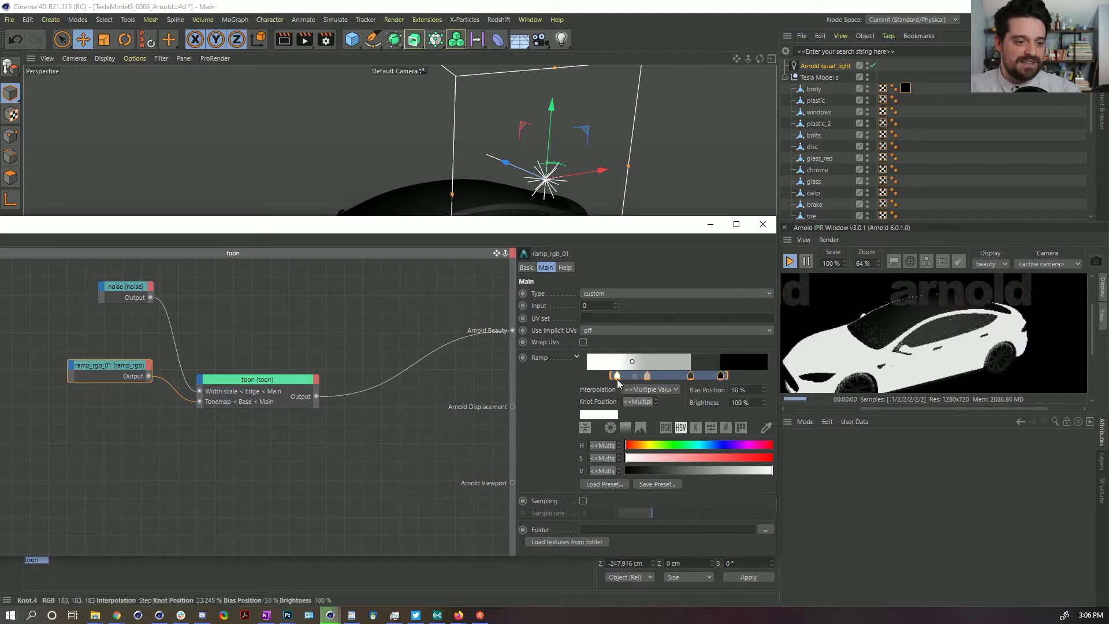
{"action": "left_click_drag", "start_coordinate": [555, 375], "coordinate": [556, 376]}
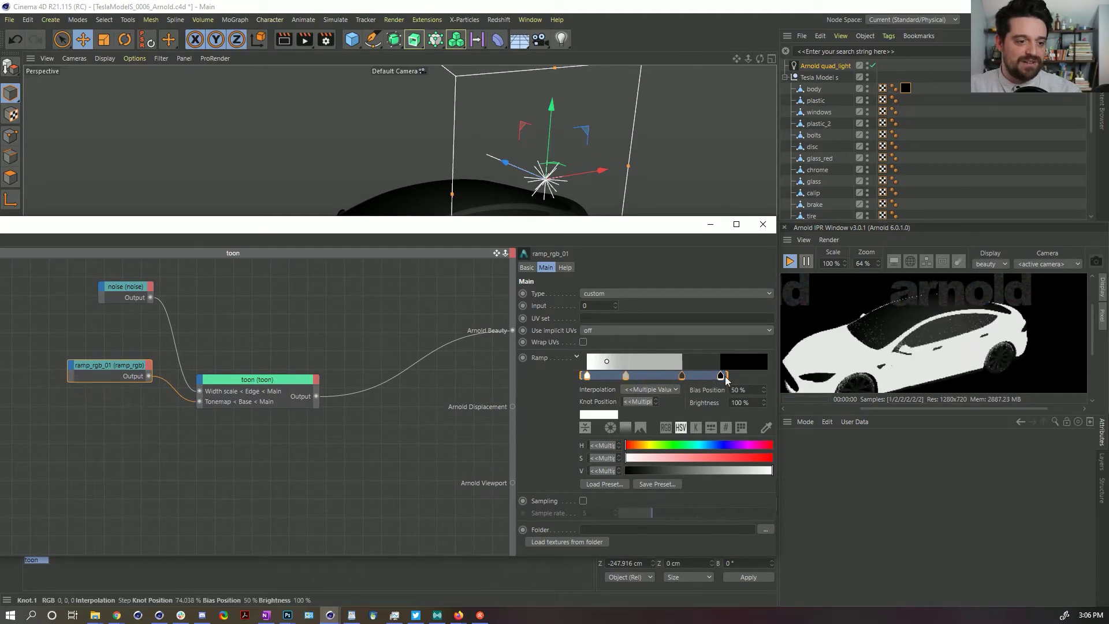
{"action": "left_click_drag", "start_coordinate": [727, 376], "coordinate": [641, 377]}
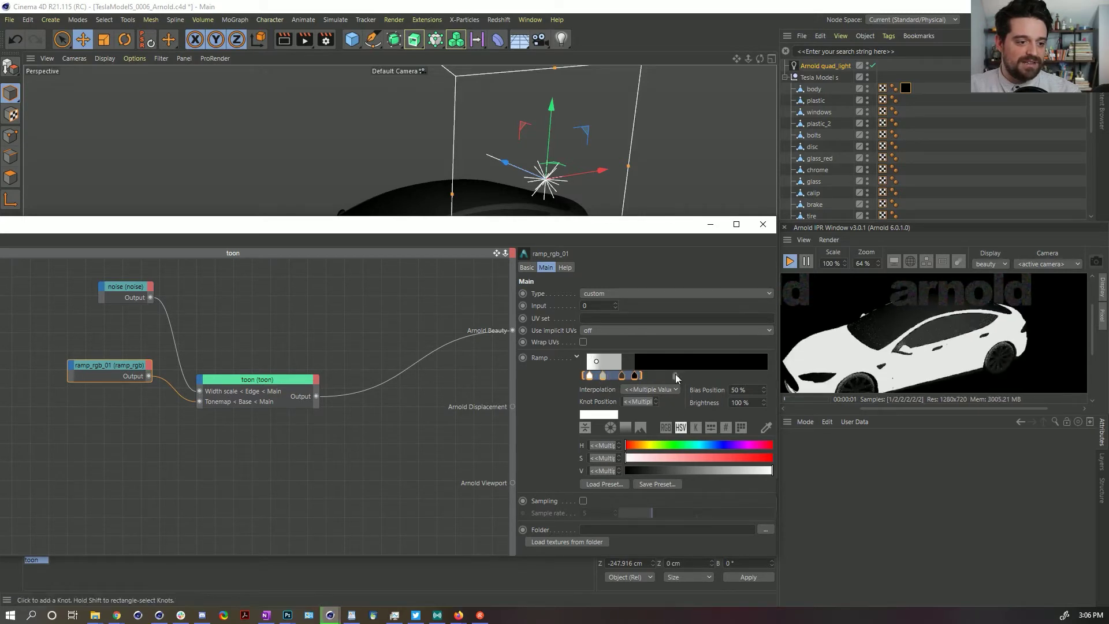
- Set the interpolation of the reversed ramp's light grey and white knots to Step
{"action": "left_click", "coordinate": [603, 377]}
{"action": "left_click", "coordinate": [640, 390]}
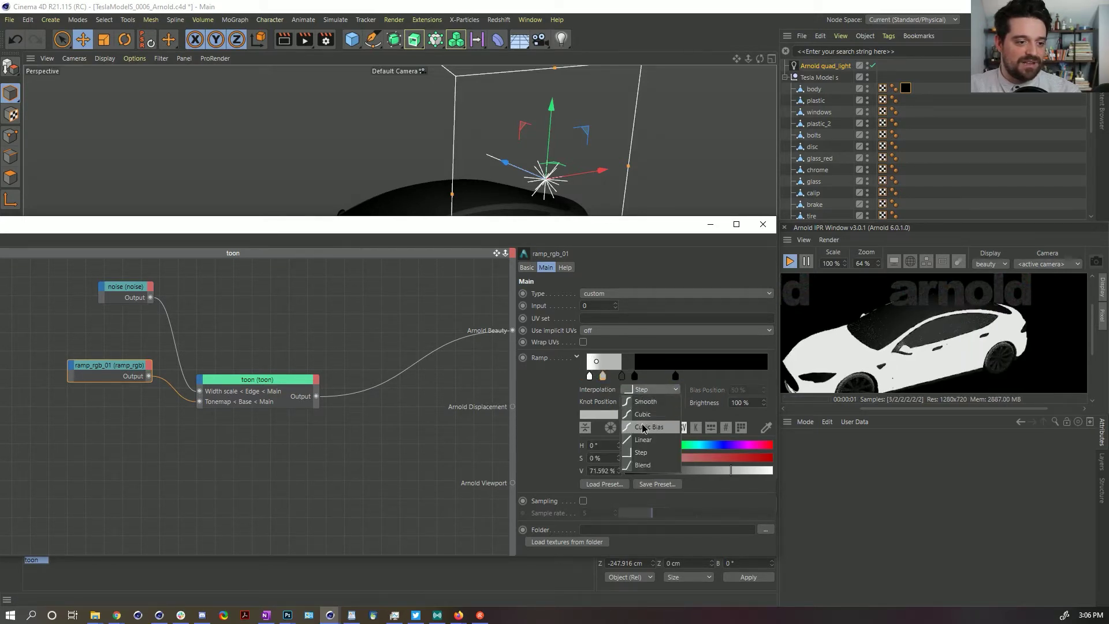
{"action": "left_click", "coordinate": [641, 453]}
{"action": "left_click", "coordinate": [589, 376]}
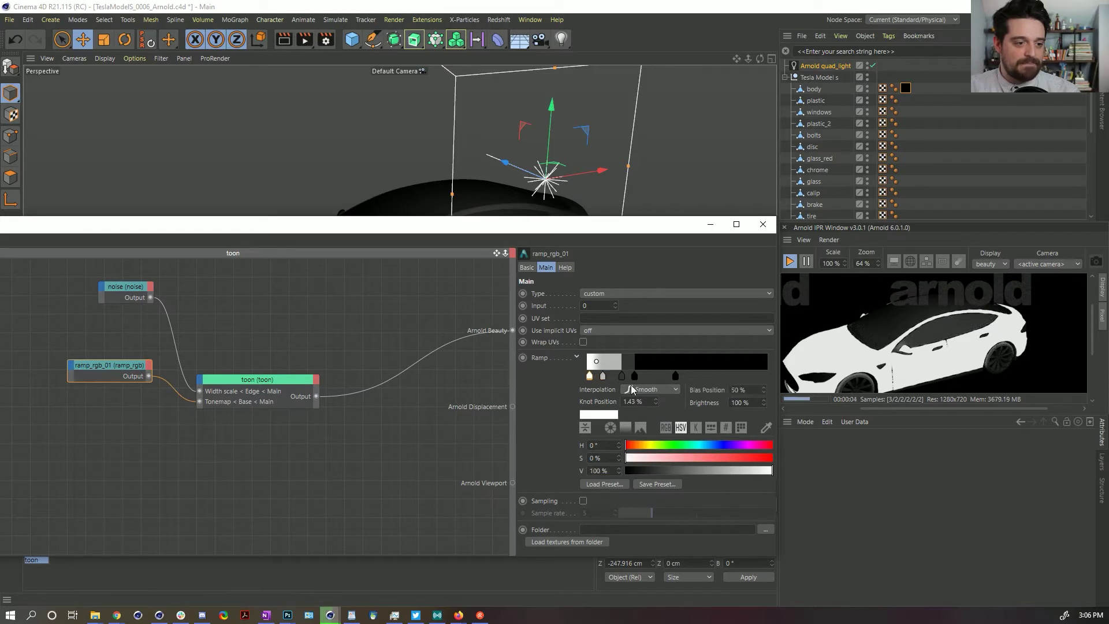
{"action": "left_click", "coordinate": [639, 390]}
{"action": "left_click", "coordinate": [641, 453]}
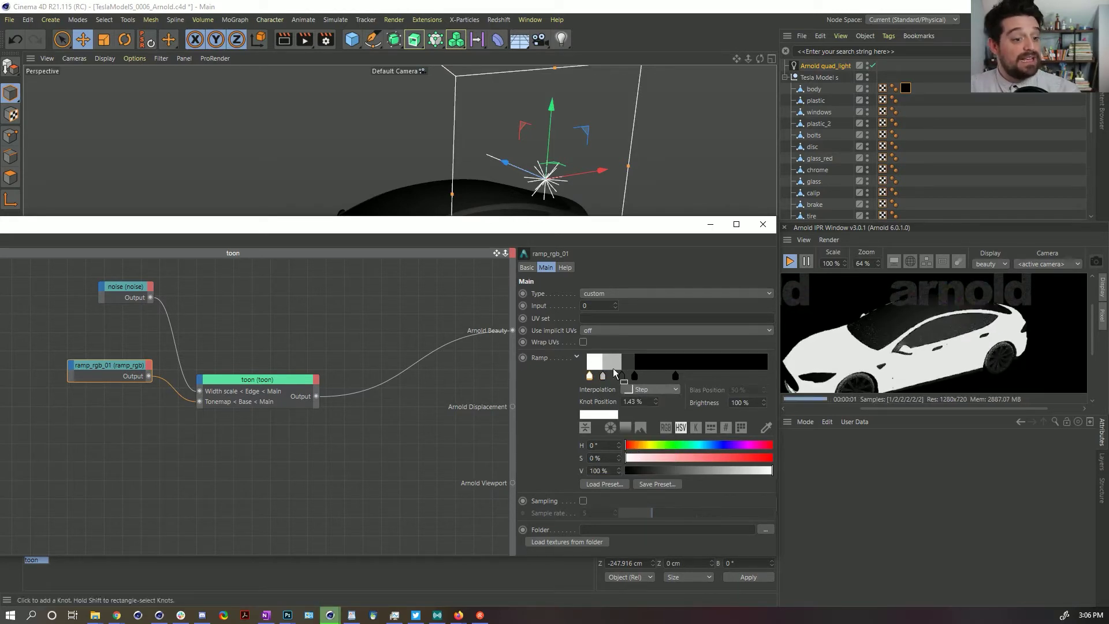
{"action": "left_click", "coordinate": [601, 378]}
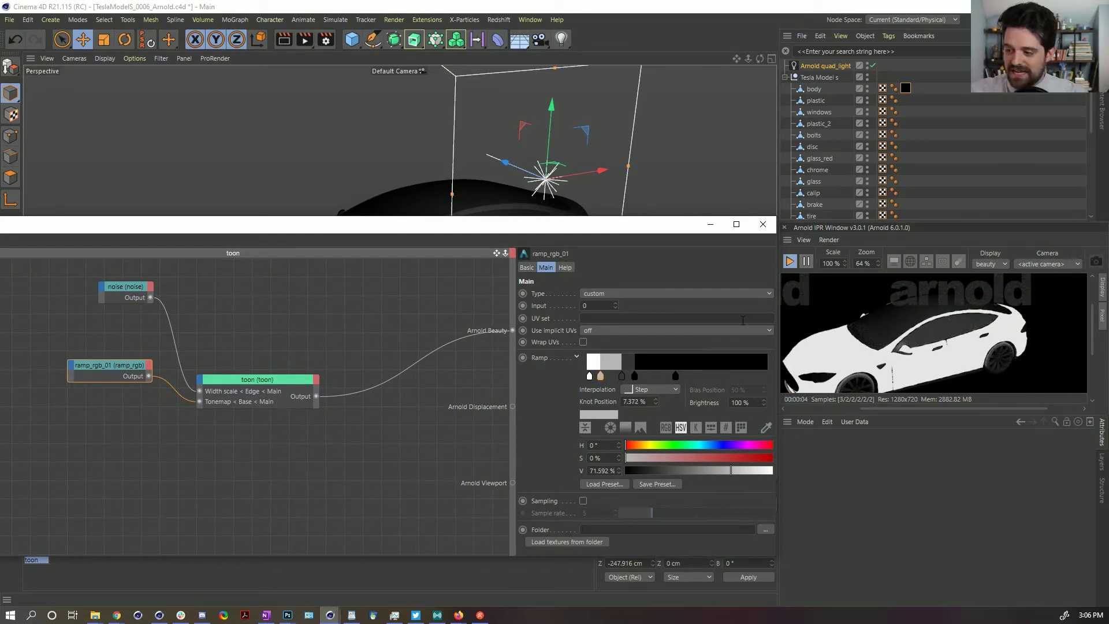
- Lower the toon node's edge detection Angle threshold to 17°
{"action": "left_click", "coordinate": [228, 398]}
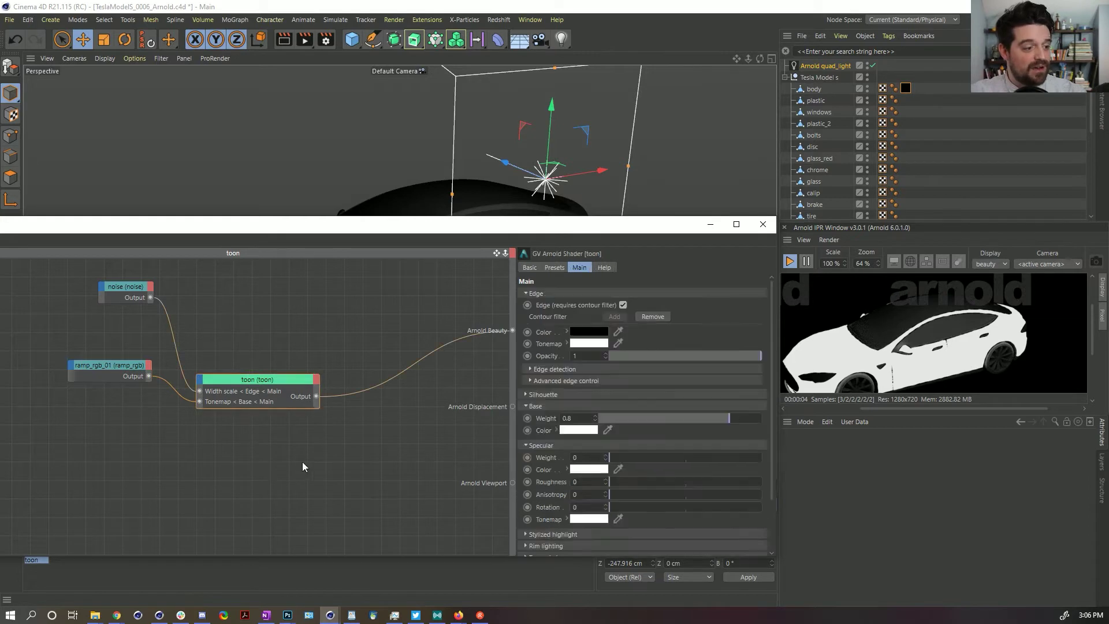
{"action": "left_click", "coordinate": [554, 370]}
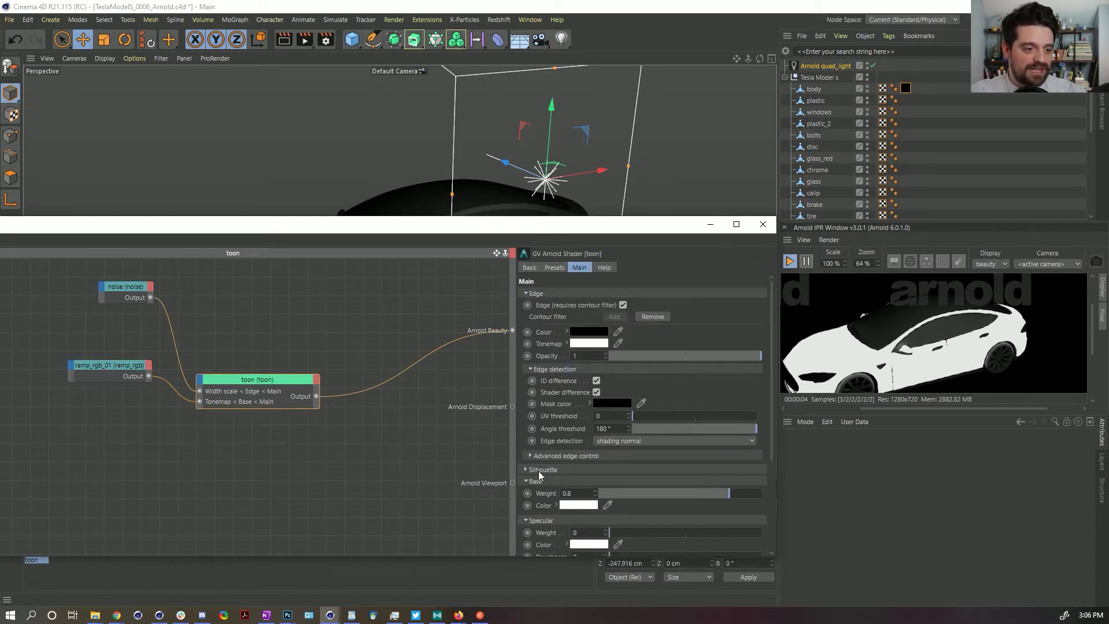
{"action": "scroll", "coordinate": [948, 355], "scroll_direction": "up", "scroll_amount": 3}
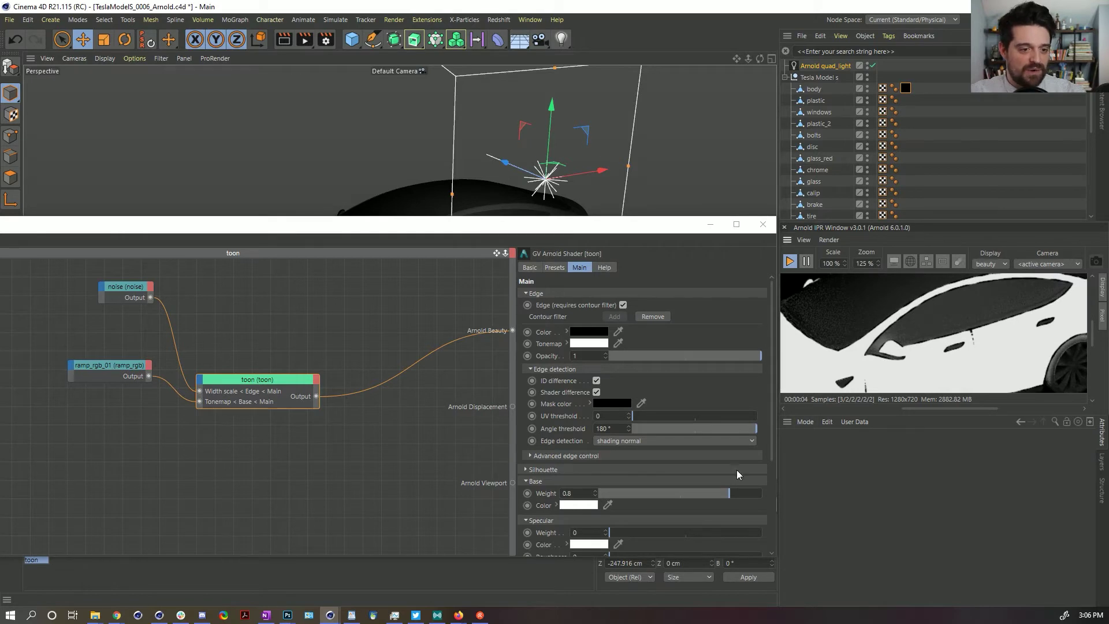
{"action": "left_click_drag", "start_coordinate": [697, 430], "coordinate": [641, 428]}
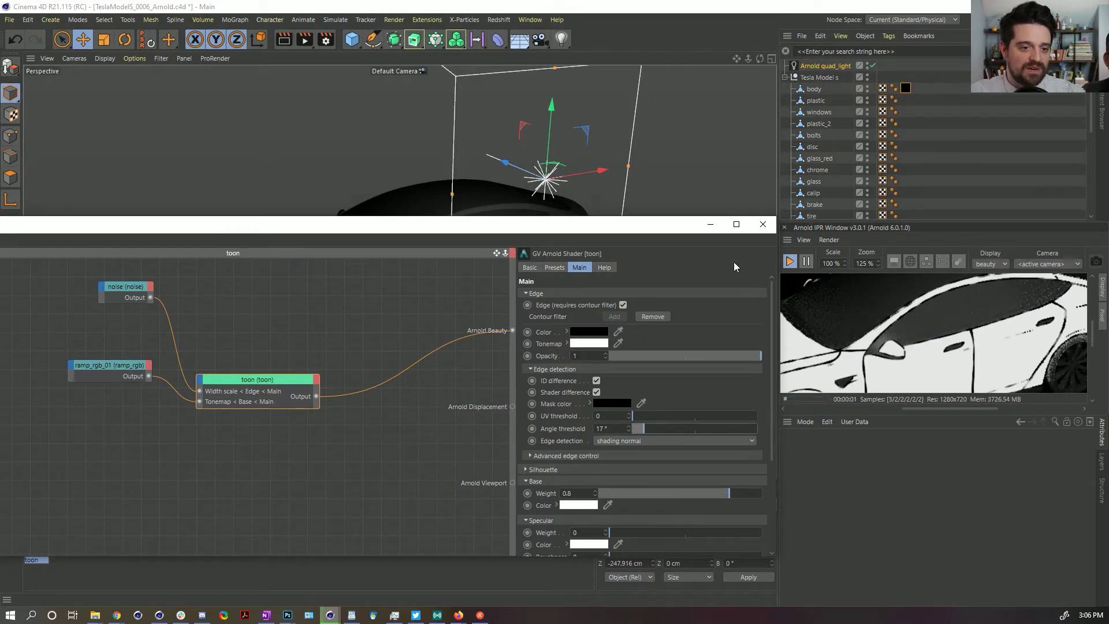
{"action": "left_click_drag", "start_coordinate": [668, 225], "coordinate": [554, 173]}
{"action": "scroll", "coordinate": [862, 342], "scroll_direction": "down", "scroll_amount": 1}
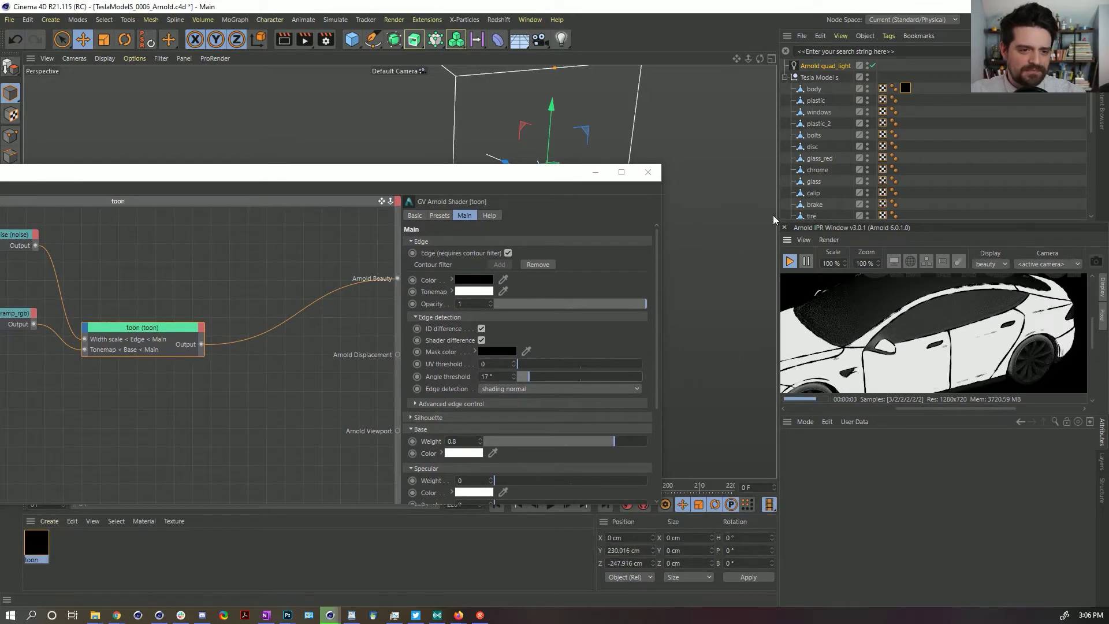
- Undock the Arnold IPR window, enlarge it, and zoom in on the rendered car
{"action": "left_click", "coordinate": [788, 241]}
{"action": "left_click", "coordinate": [793, 244]}
{"action": "left_click", "coordinate": [790, 242]}
{"action": "left_click", "coordinate": [809, 254]}
{"action": "left_click_drag", "start_coordinate": [821, 201], "coordinate": [222, 29]}
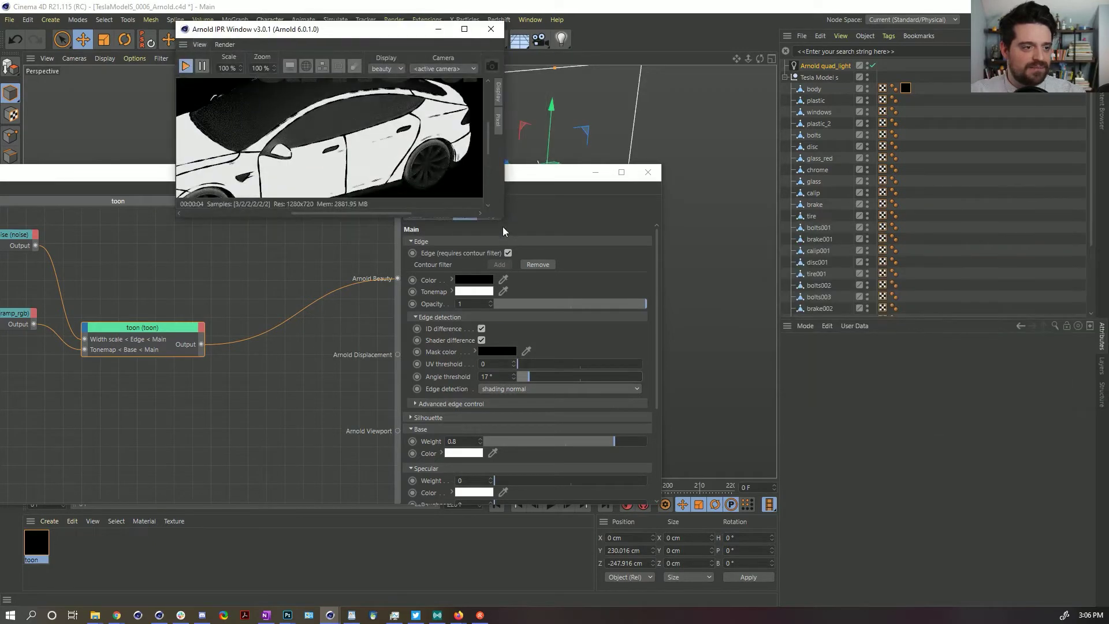
{"action": "left_click_drag", "start_coordinate": [501, 217], "coordinate": [947, 515]}
{"action": "scroll", "coordinate": [575, 319], "scroll_direction": "up", "scroll_amount": 2}
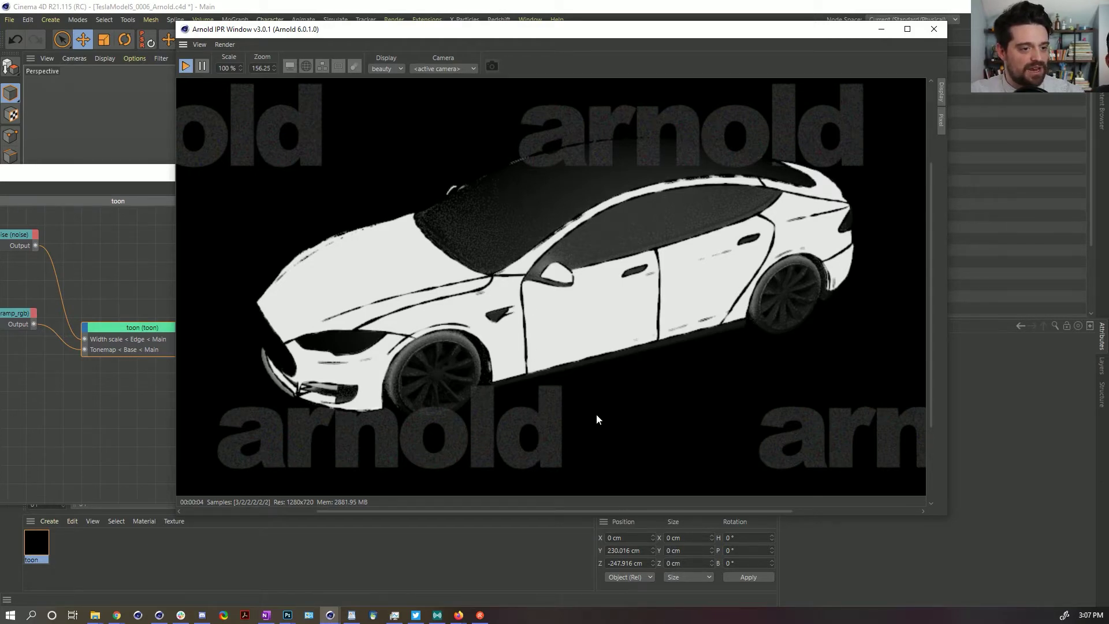
- Expand the toon node's Advanced edge control settings and examine them alongside the rendered contour lines
{"action": "left_click_drag", "start_coordinate": [120, 173], "coordinate": [207, 154]}
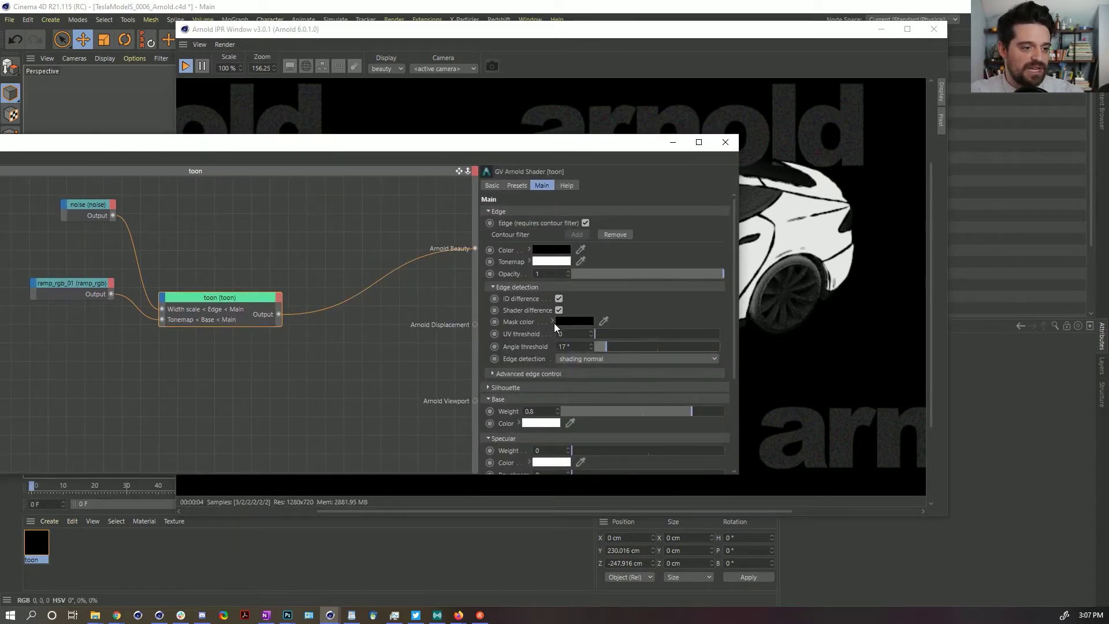
{"action": "left_click", "coordinate": [518, 375]}
{"action": "scroll", "coordinate": [521, 328], "scroll_direction": "down", "scroll_amount": 2}
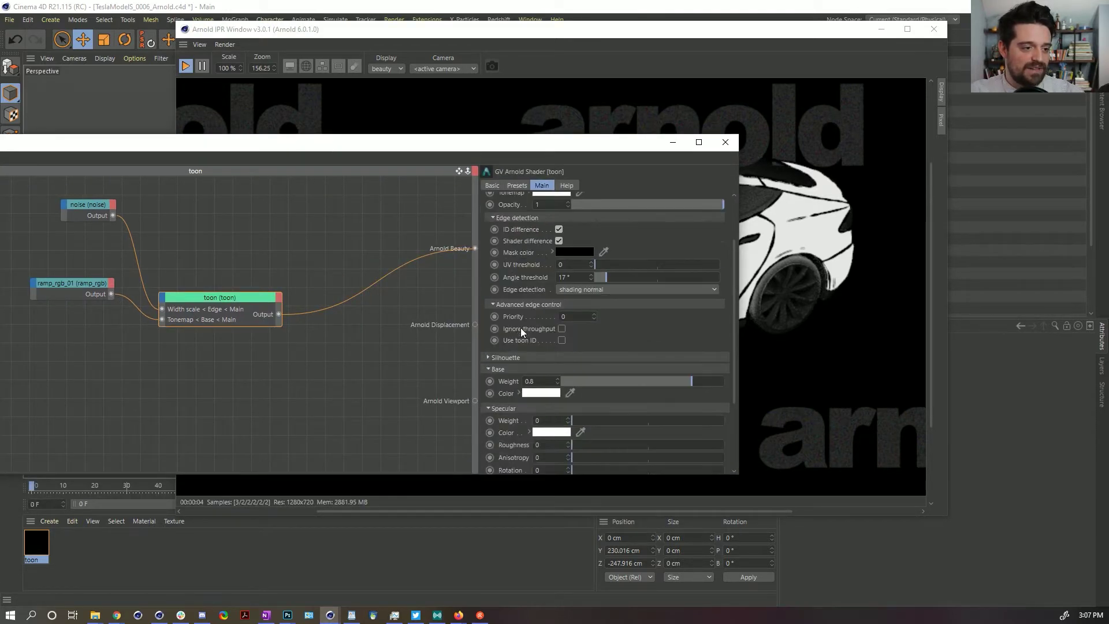
{"action": "left_click_drag", "start_coordinate": [592, 147], "coordinate": [398, 101]}
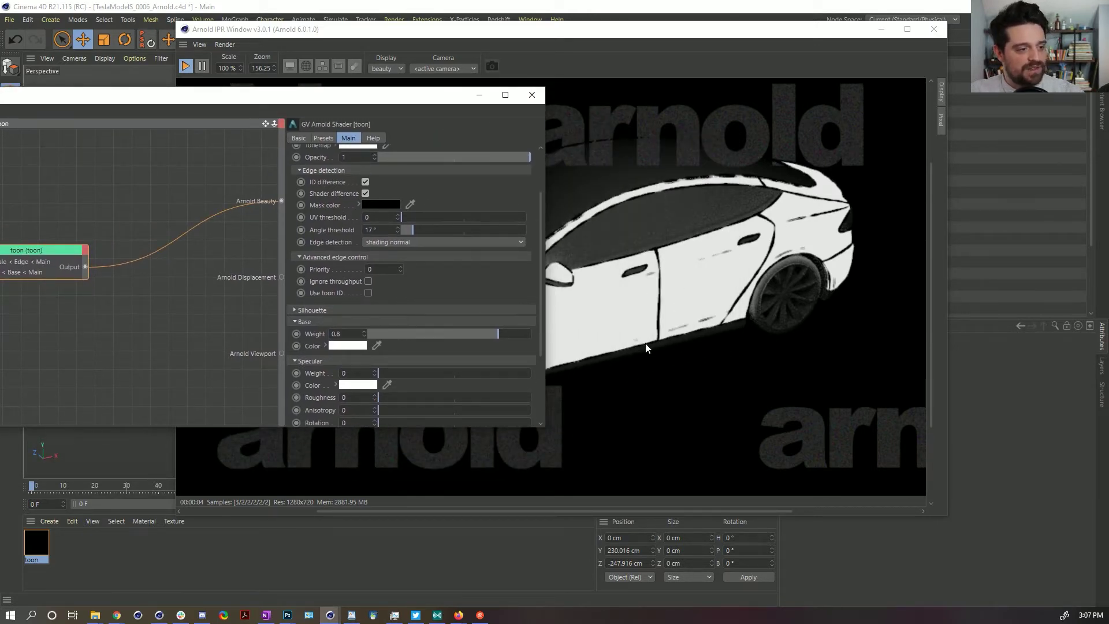
{"action": "left_click_drag", "start_coordinate": [337, 102], "coordinate": [513, 111]}
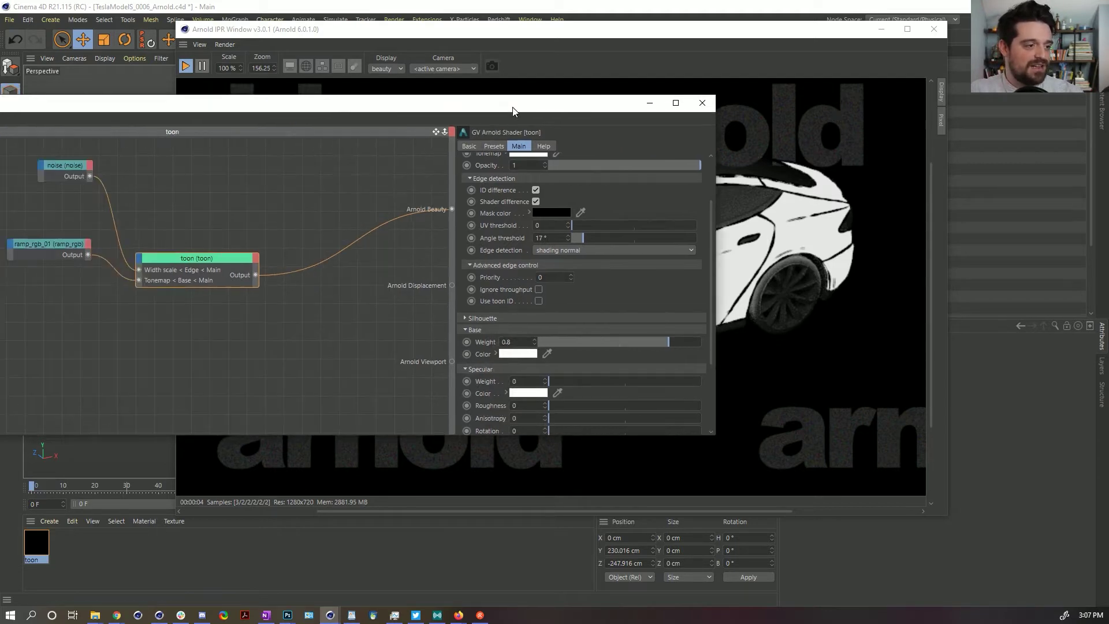
- Move the toon node up and set its base color to red
{"action": "left_click_drag", "start_coordinate": [232, 258], "coordinate": [294, 204]}
{"action": "left_click", "coordinate": [533, 353]}
{"action": "left_click_drag", "start_coordinate": [545, 365], "coordinate": [580, 363]}
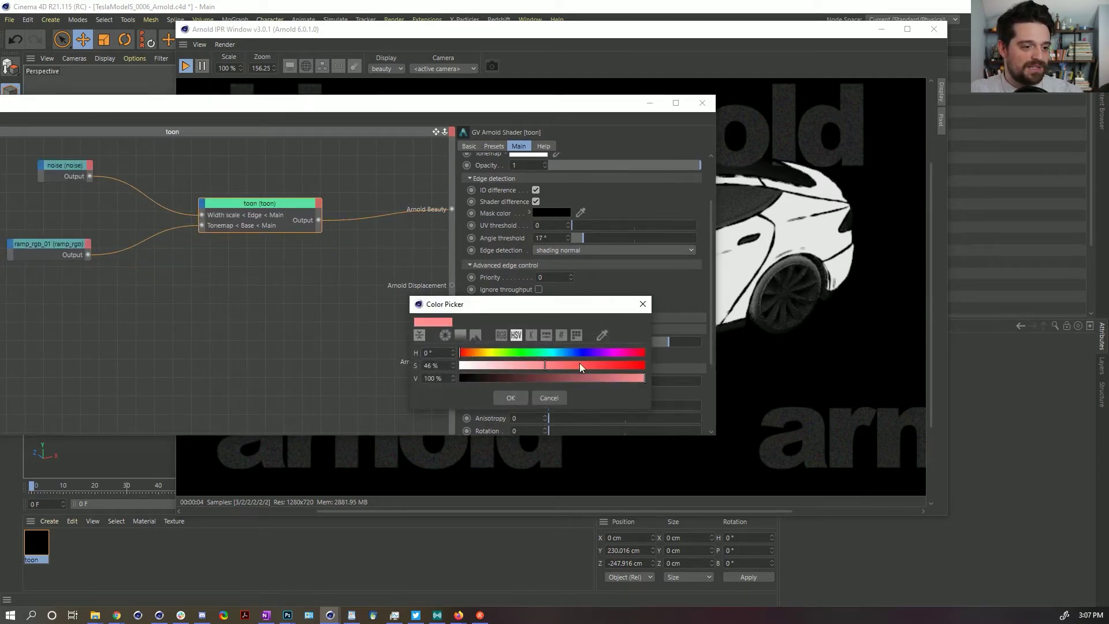
{"action": "left_click", "coordinate": [510, 398]}
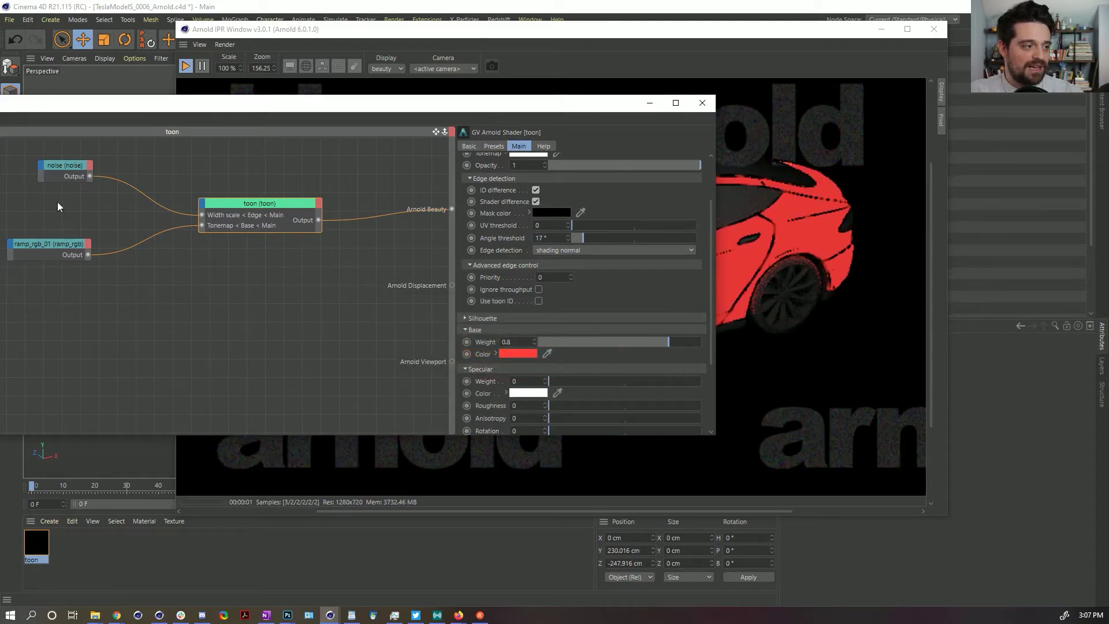
- Reduce the ramp to three knots, with the light grey one at about 38% and the black one at 100%
{"action": "left_click", "coordinate": [49, 244]}
{"action": "left_click", "coordinate": [574, 255]}
{"action": "left_click_drag", "start_coordinate": [556, 258], "coordinate": [706, 255]}
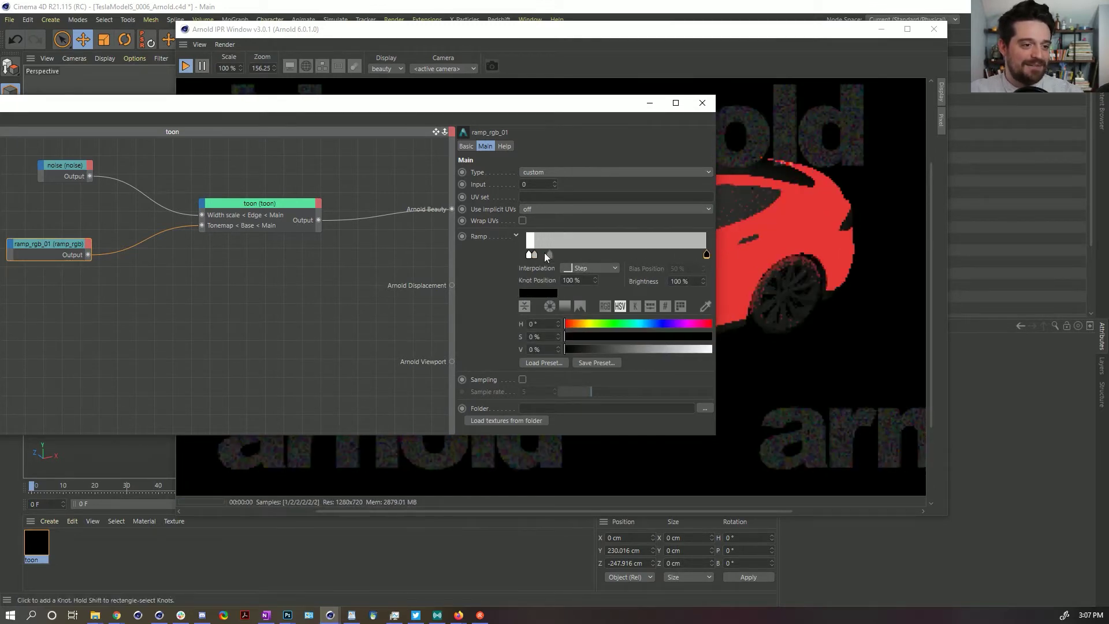
{"action": "left_click_drag", "start_coordinate": [532, 255], "coordinate": [595, 255]}
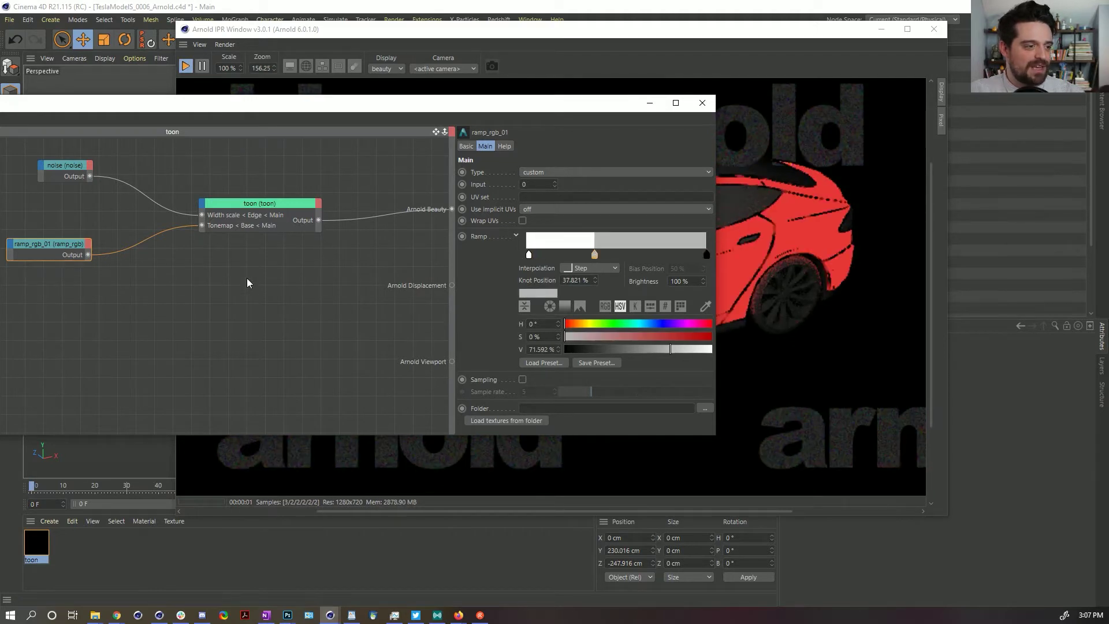
- Disconnect the ramp from the toon node's base Tonemap and connect it to the base Color instead
{"action": "left_click_drag", "start_coordinate": [74, 245], "coordinate": [101, 255]}
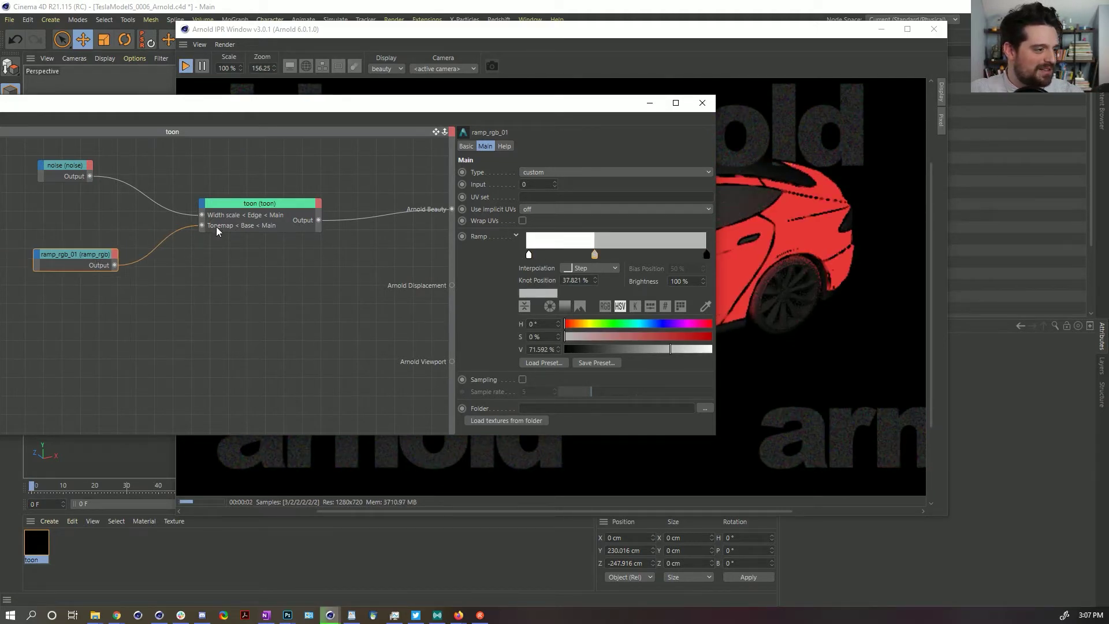
{"action": "left_click_drag", "start_coordinate": [257, 243], "coordinate": [260, 245]}
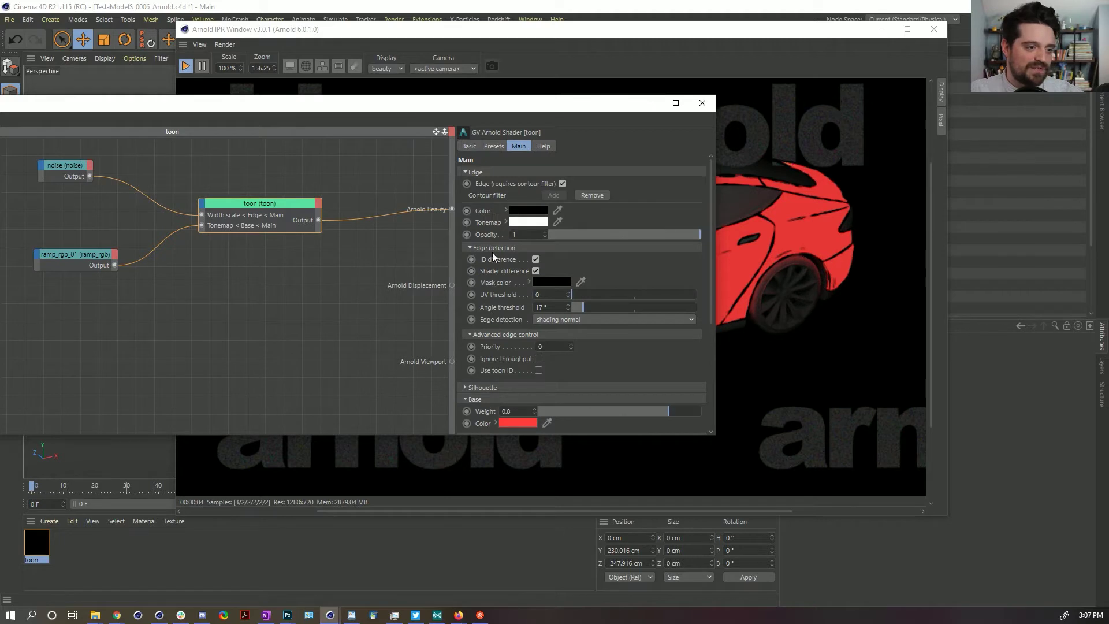
{"action": "scroll", "coordinate": [489, 362], "scroll_direction": "down", "scroll_amount": 3}
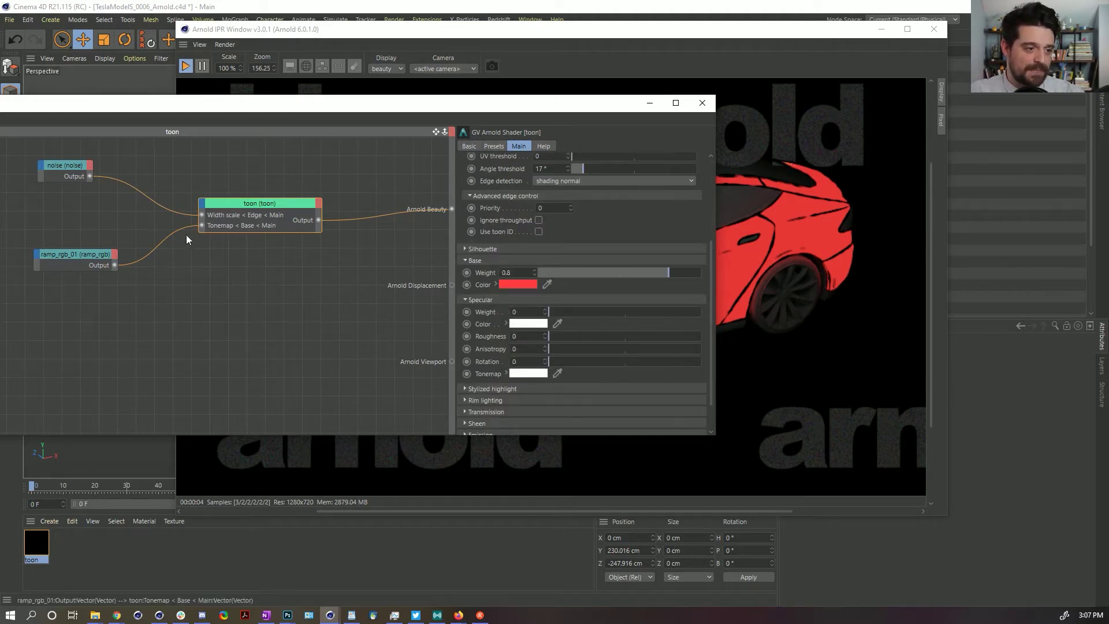
{"action": "mouse_move", "coordinate": [199, 227]}
{"action": "left_mouse_down"}
{"action": "mouse_move", "coordinate": [117, 263]}
{"action": "mouse_move", "coordinate": [202, 213]}
{"action": "left_mouse_up"}
{"action": "mouse_move", "coordinate": [272, 241]}
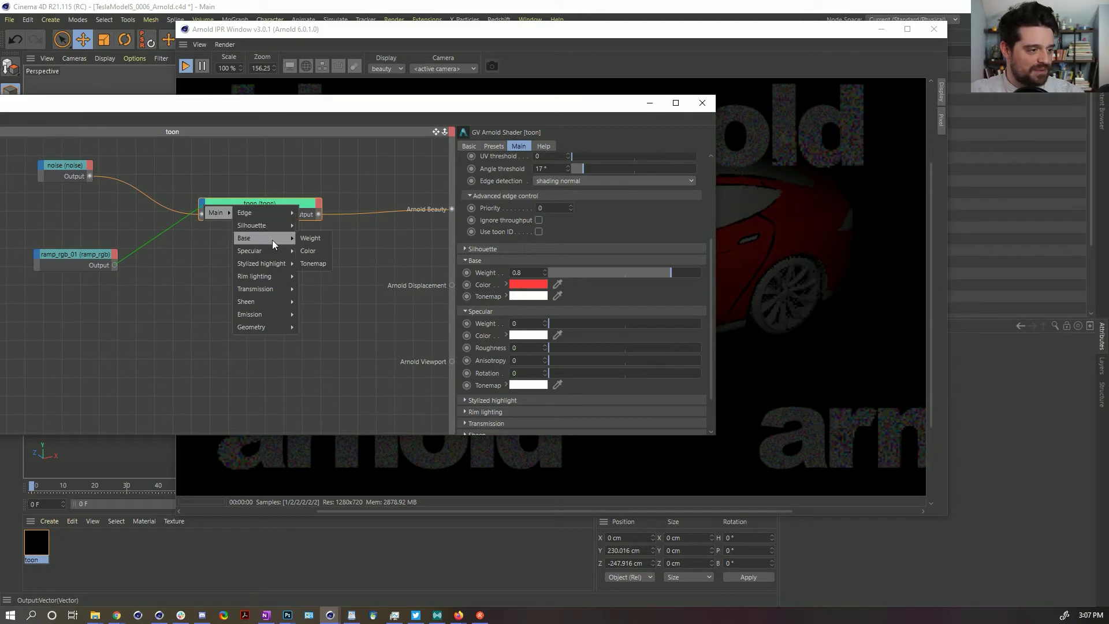
{"action": "left_click", "coordinate": [318, 253]}
- Change the ramp's type to u
{"action": "left_click_drag", "start_coordinate": [559, 106], "coordinate": [551, 61]}
{"action": "left_click", "coordinate": [49, 217]}
{"action": "left_click", "coordinate": [675, 139]}
{"action": "left_click", "coordinate": [670, 164]}
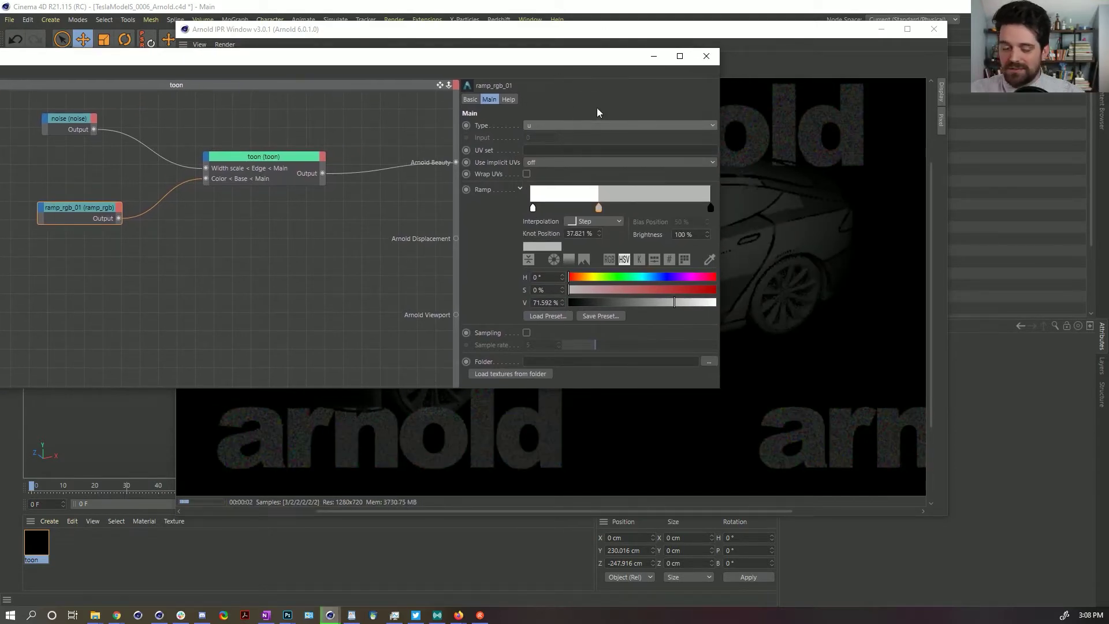
{"action": "left_click", "coordinate": [607, 125]}
{"action": "left_click", "coordinate": [612, 57]}
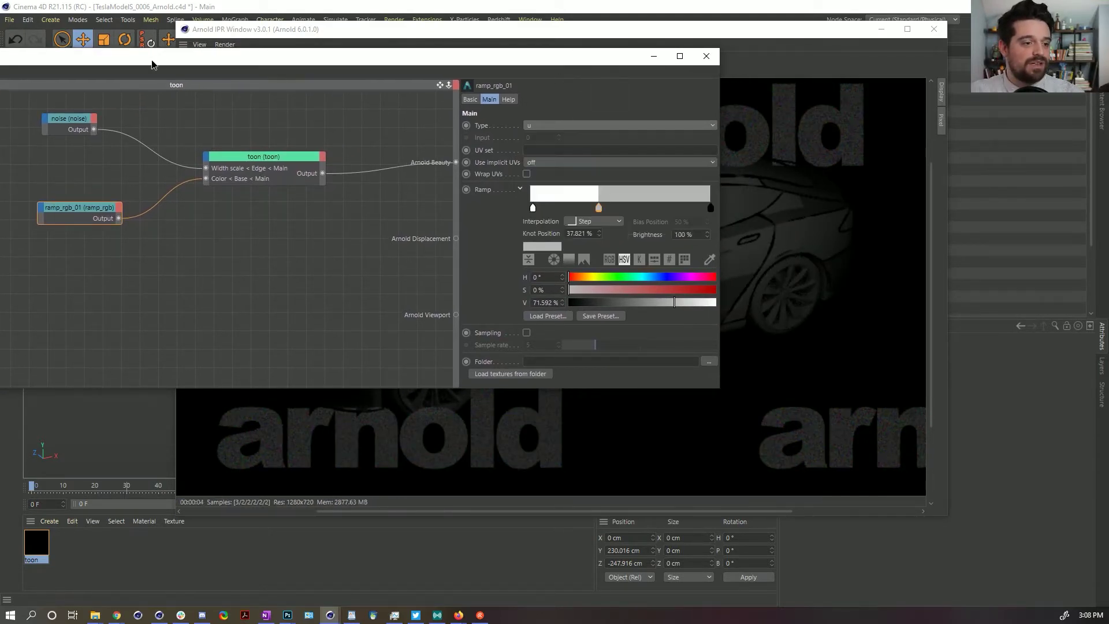
- Reconnect the ramp to the toon node's base Tonemap and move its light grey knot to about 5%
{"action": "left_click_drag", "start_coordinate": [364, 63], "coordinate": [488, 130]}
{"action": "left_click_drag", "start_coordinate": [245, 286], "coordinate": [435, 269]}
{"action": "left_click_drag", "start_coordinate": [442, 131], "coordinate": [362, 191]}
{"action": "left_click", "coordinate": [619, 258]}
{"action": "left_click", "coordinate": [598, 255]}
{"action": "left_click_drag", "start_coordinate": [582, 187], "coordinate": [293, 105]}
{"action": "left_click_drag", "start_coordinate": [356, 256], "coordinate": [296, 261]}
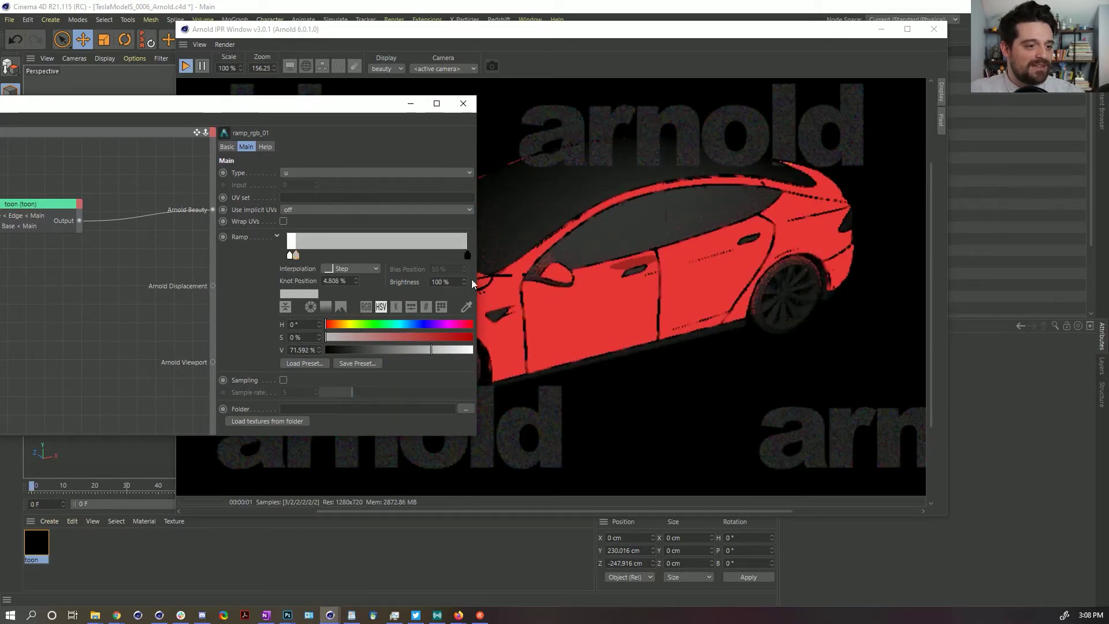
- Move the ramp's light grey knot to about 3% and its black knot to about 11%, and add another black knot at about 52%
{"action": "left_click_drag", "start_coordinate": [468, 256], "coordinate": [293, 260]}
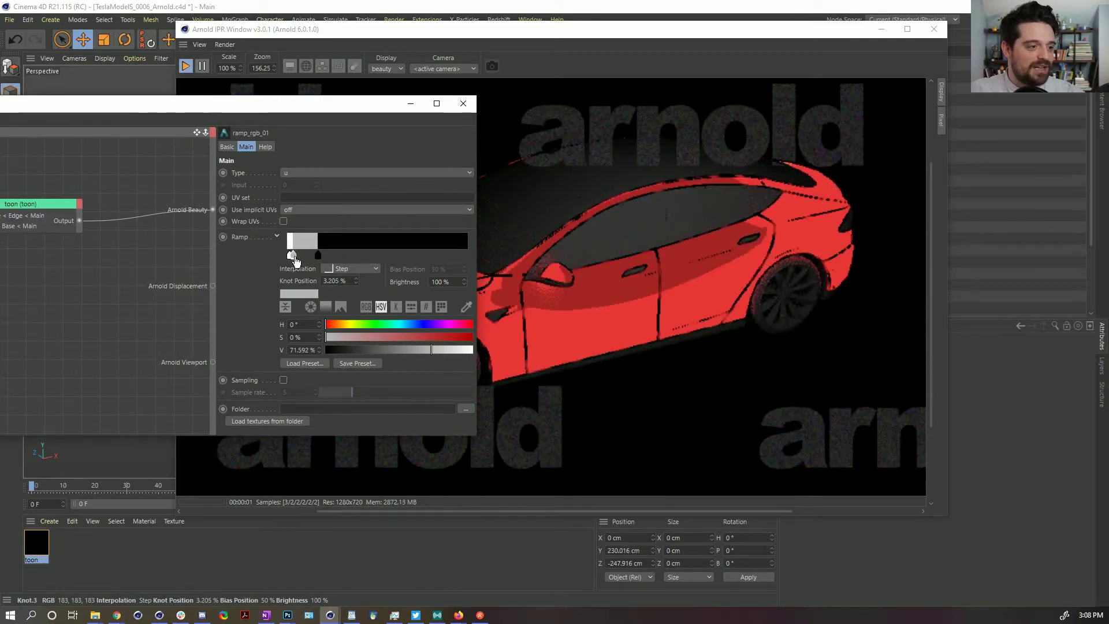
{"action": "left_click_drag", "start_coordinate": [318, 256], "coordinate": [307, 255]}
{"action": "left_click", "coordinate": [381, 256]}
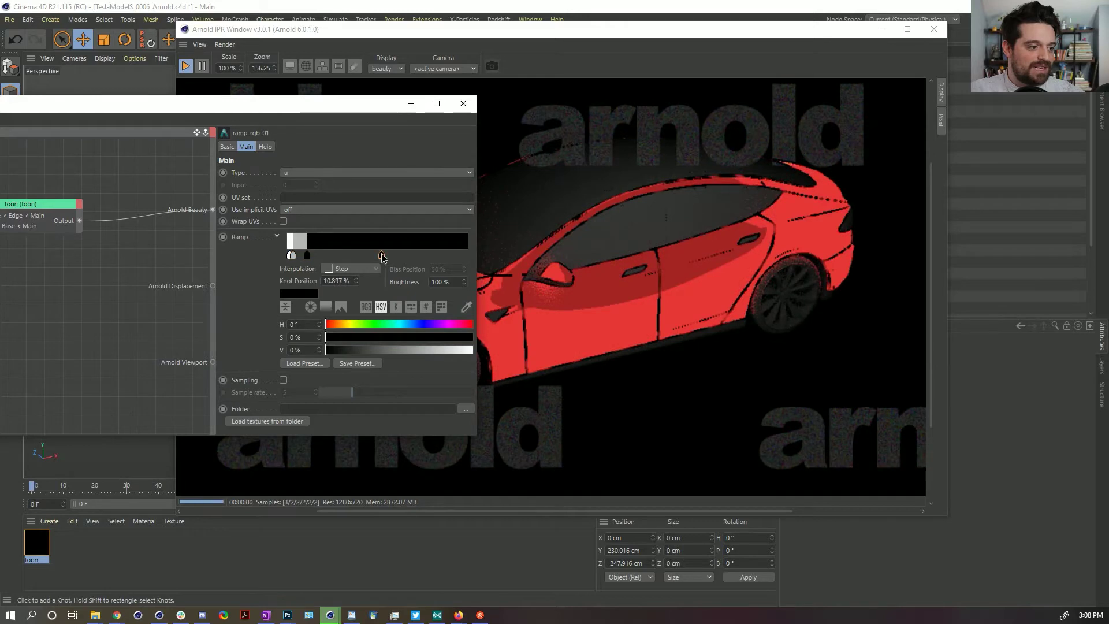
{"action": "left_click", "coordinate": [306, 255]}
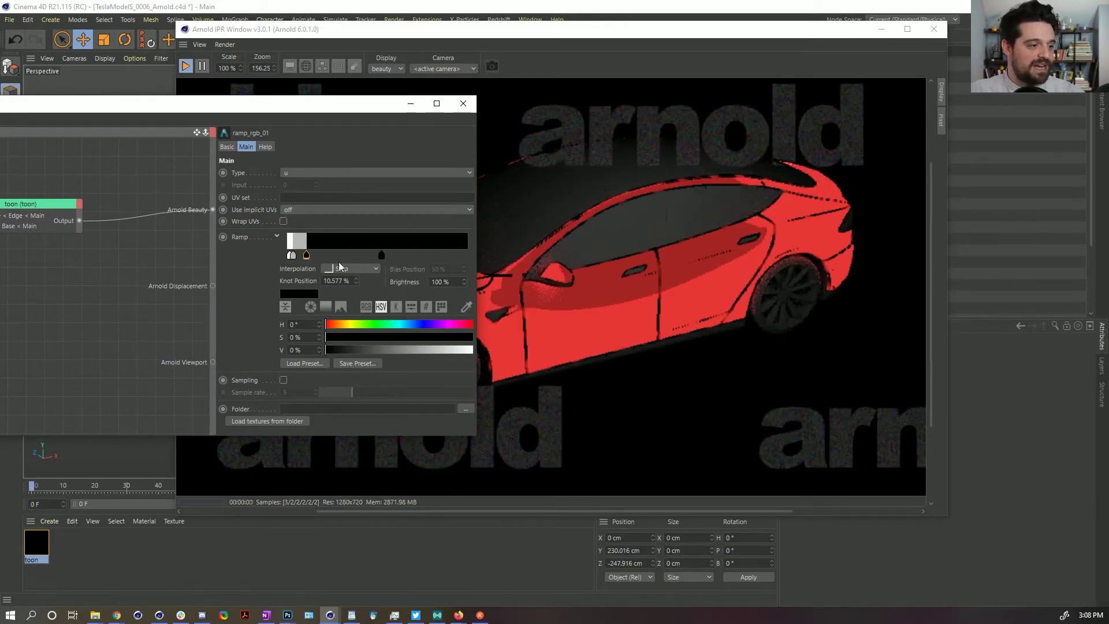
{"action": "left_click_drag", "start_coordinate": [131, 104], "coordinate": [673, 132]}
{"action": "left_click", "coordinate": [333, 193]}
{"action": "key", "text": "BackSpace"}
{"action": "key", "text": "BackSpace"}
{"action": "key", "text": "BackSpace"}
{"action": "key", "text": "BackSpace"}
{"action": "type", "text": "noise"}
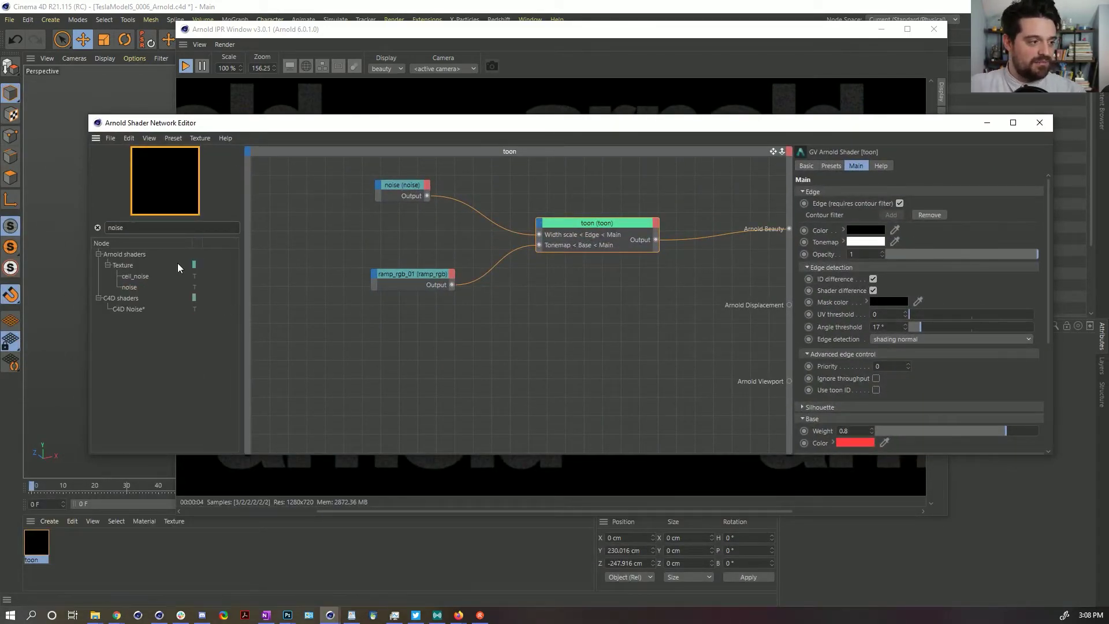
{"action": "left_click_drag", "start_coordinate": [130, 287], "coordinate": [467, 332]}
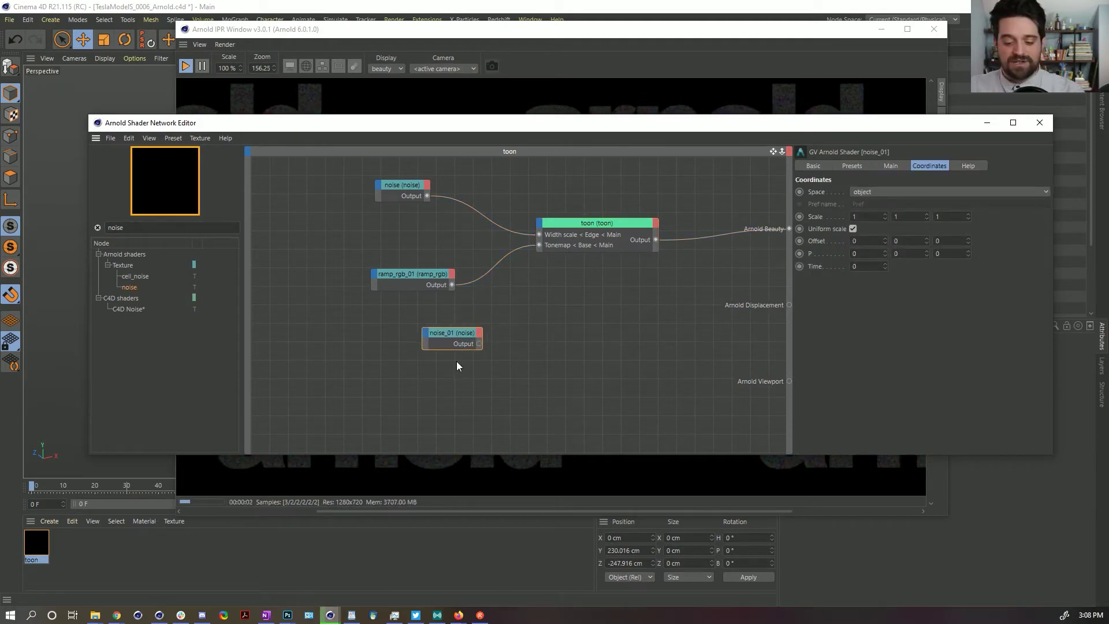
{"action": "key", "text": "Delete"}
- Duplicate the existing noise node and connect the copy to the toon node's base Color
{"action": "left_click_drag", "start_coordinate": [400, 246], "coordinate": [396, 258]}
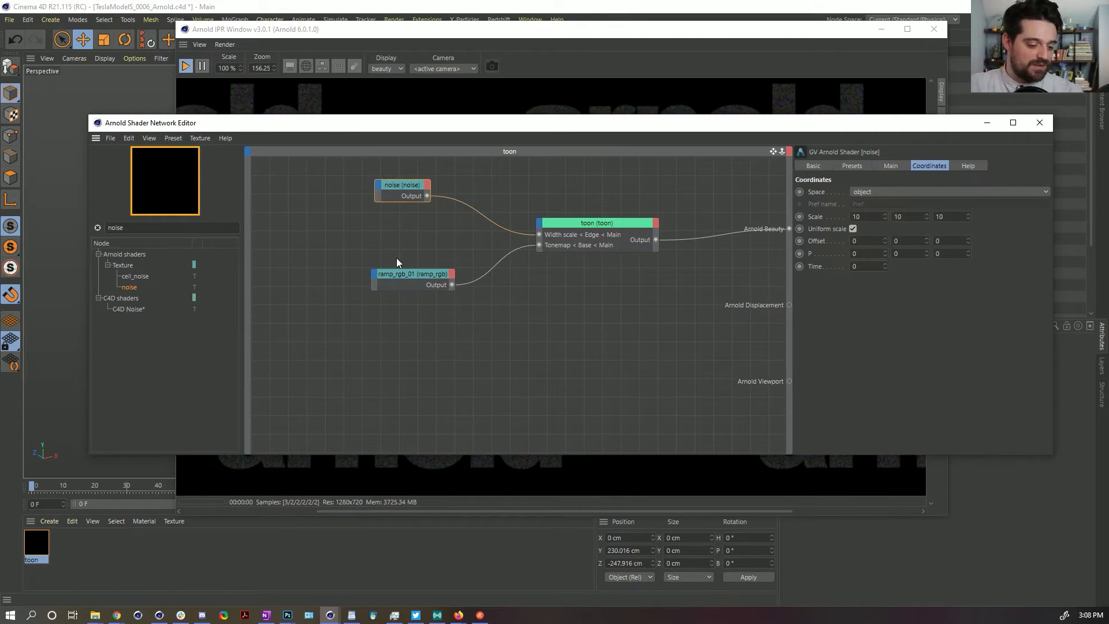
{"action": "key", "text": "ctrl+c"}
{"action": "key", "text": "ctrl+v"}
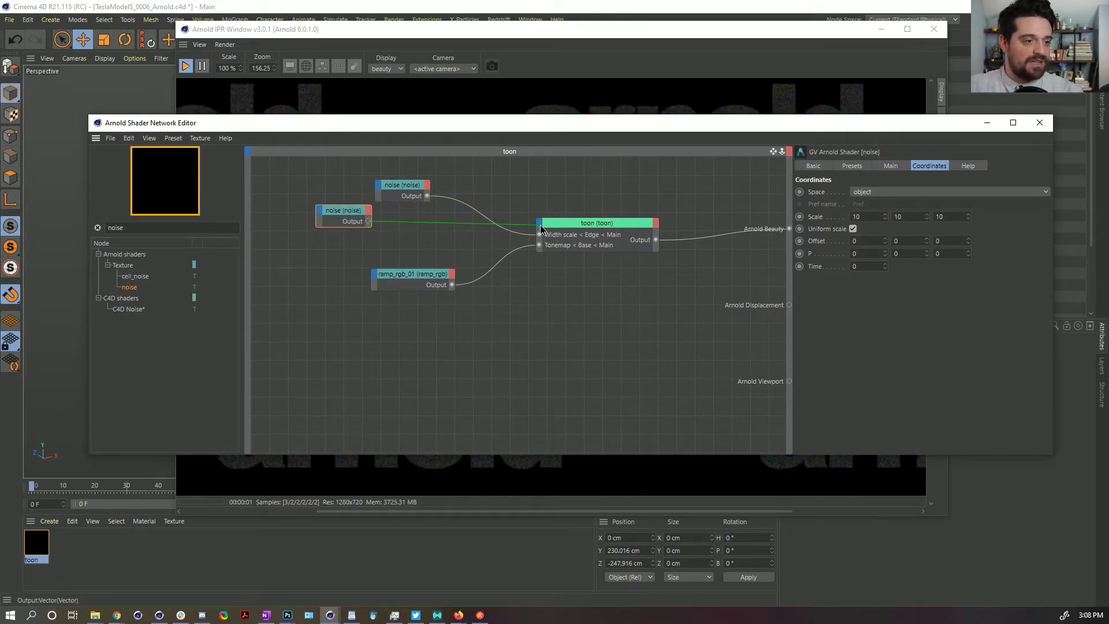
{"action": "mouse_move", "coordinate": [553, 232]}
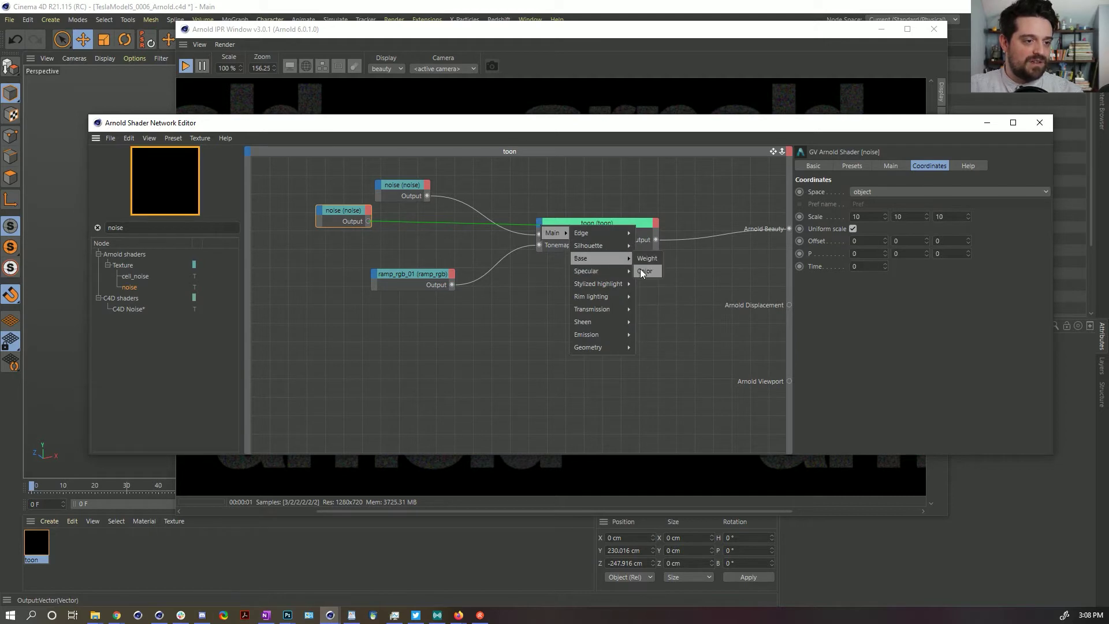
{"action": "left_click", "coordinate": [644, 271]}
- Set the duplicated noise node's Color 2 to light pink and its Color 1 to medium blue
{"action": "left_click", "coordinate": [868, 165]}
{"action": "left_click", "coordinate": [890, 166]}
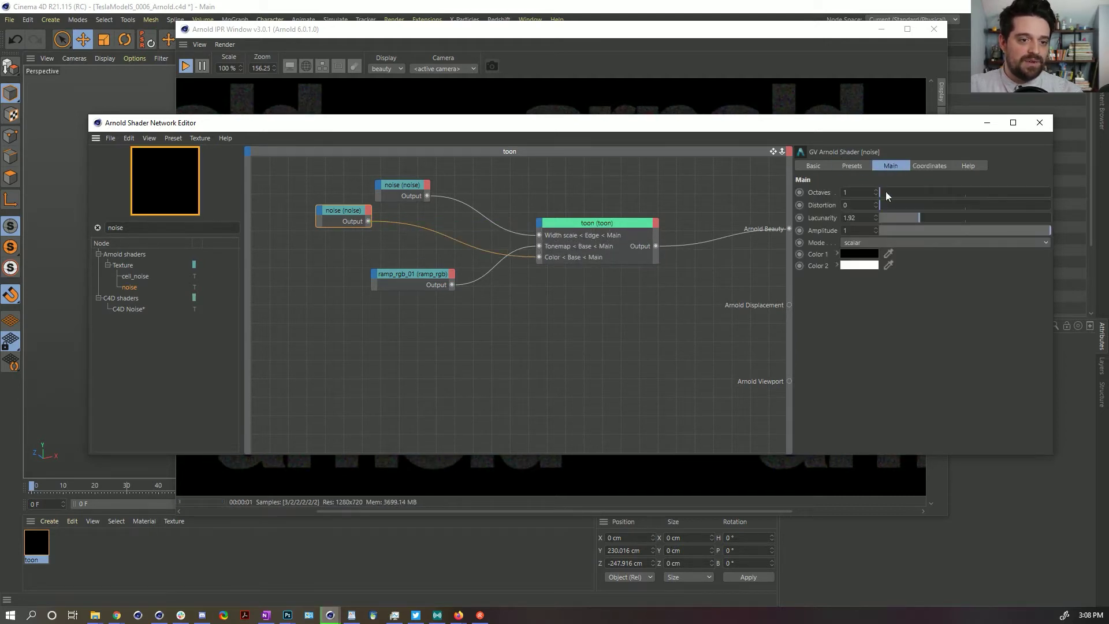
{"action": "left_click", "coordinate": [860, 270]}
{"action": "left_click_drag", "start_coordinate": [858, 277], "coordinate": [981, 279]}
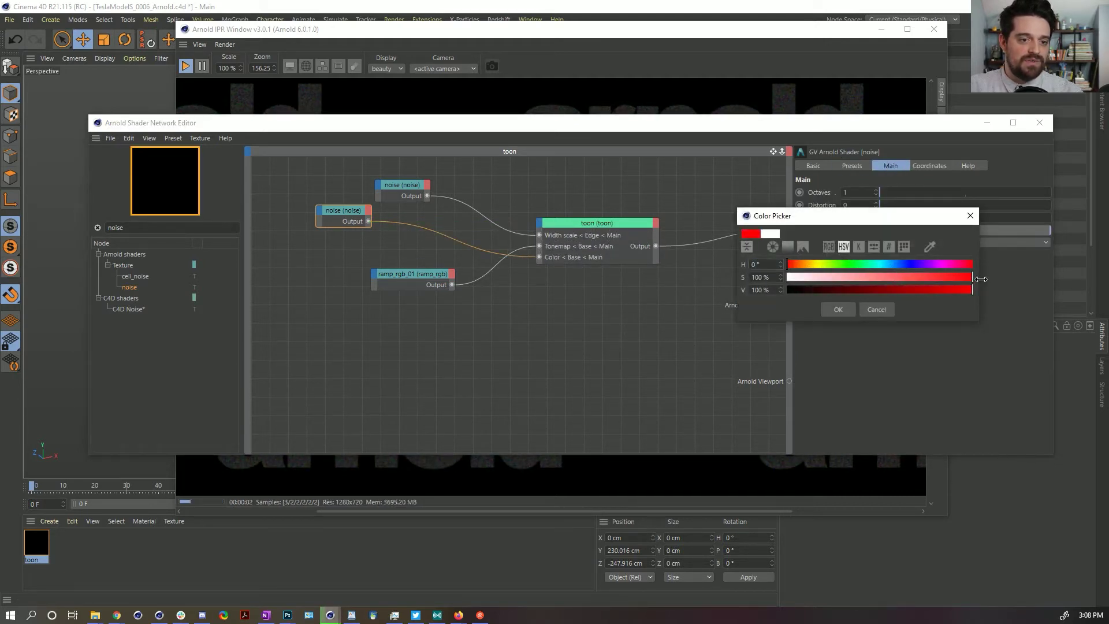
{"action": "left_click", "coordinate": [838, 309]}
{"action": "left_click", "coordinate": [859, 256]}
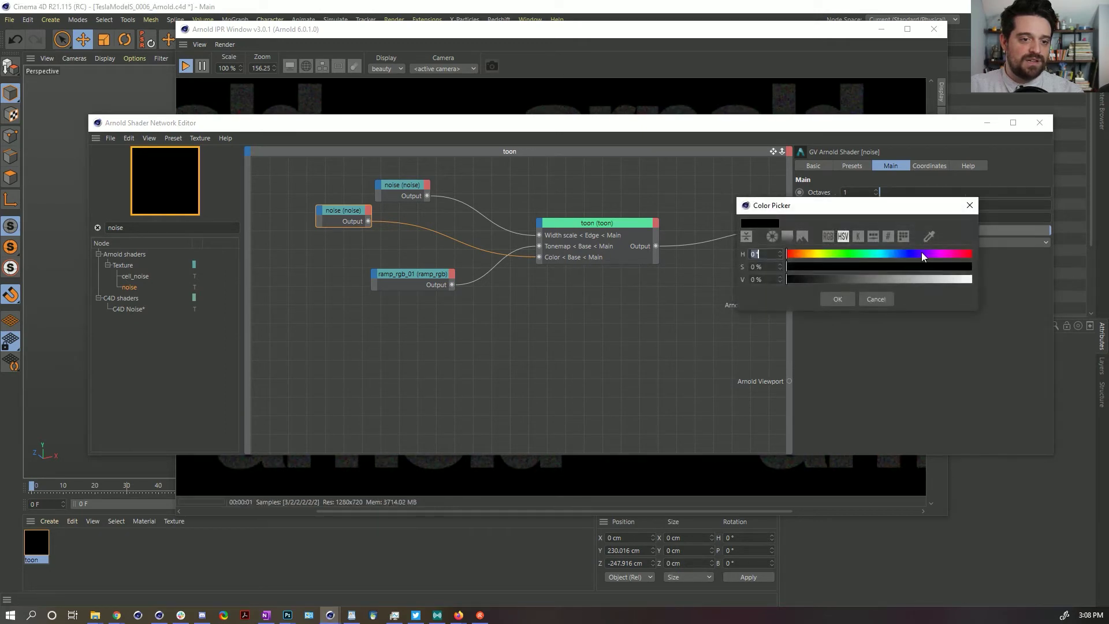
{"action": "left_click", "coordinate": [898, 268]}
{"action": "left_click", "coordinate": [917, 282]}
{"action": "left_click", "coordinate": [838, 298]}
- Move the Arnold quad light around to the front of the car and rotate it to shine on the hood
{"action": "left_click_drag", "start_coordinate": [887, 124], "coordinate": [793, 395]}
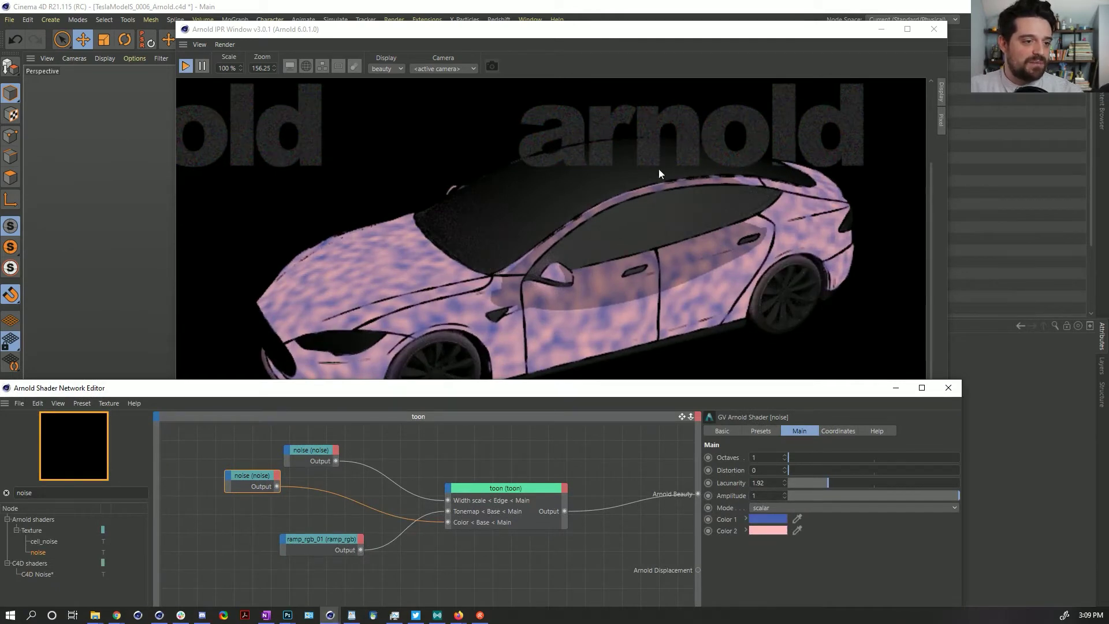
{"action": "left_click_drag", "start_coordinate": [643, 30], "coordinate": [814, 72]}
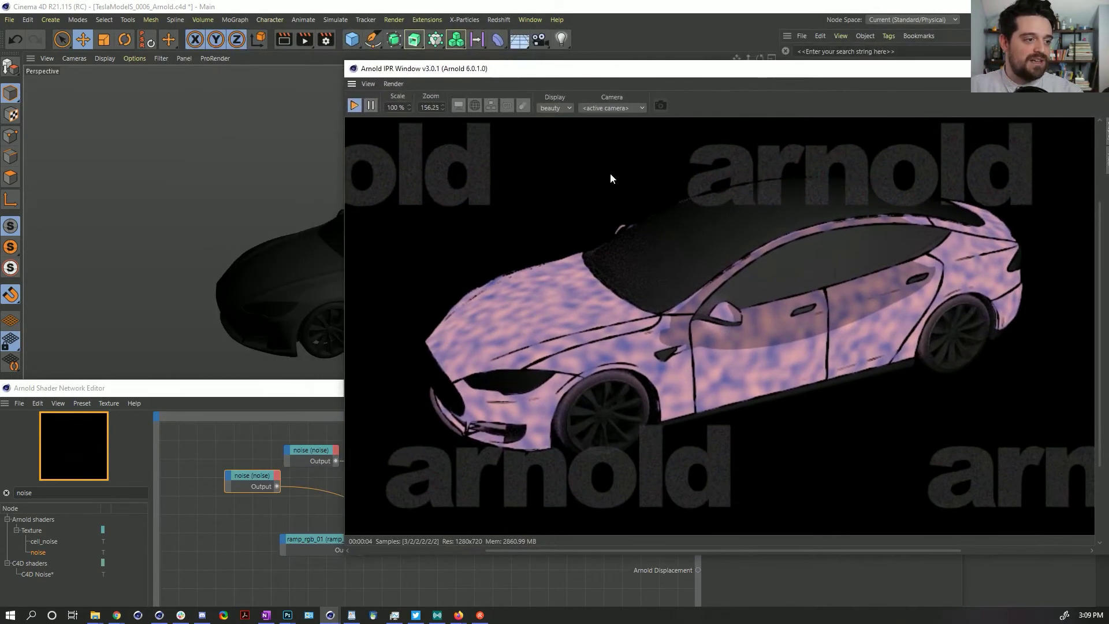
{"action": "left_click_drag", "start_coordinate": [545, 91], "coordinate": [600, 193]}
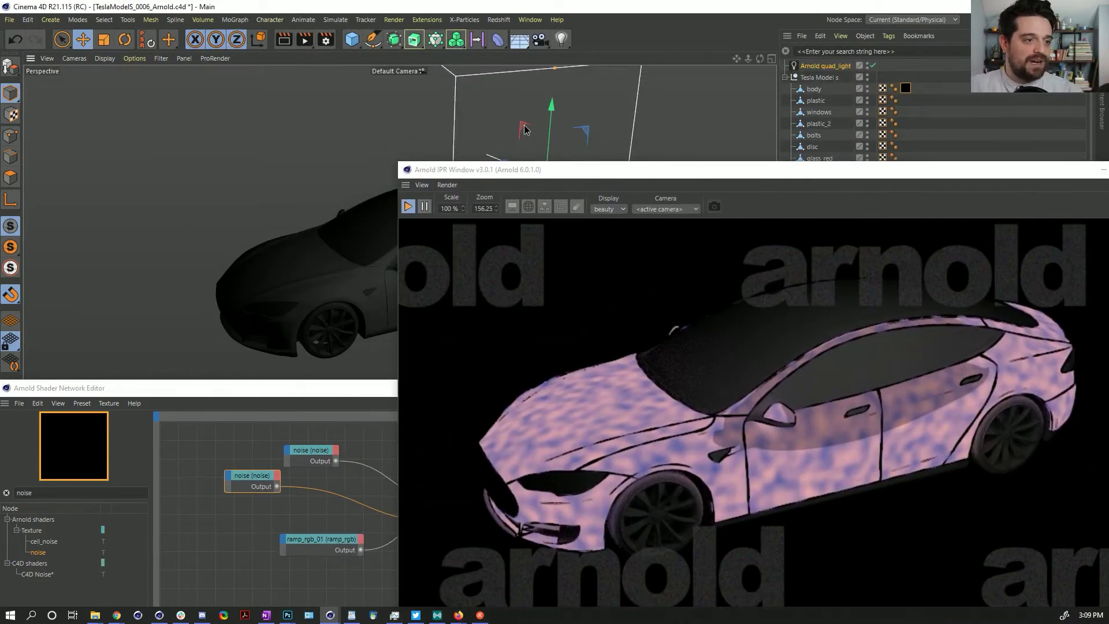
{"action": "left_click_drag", "start_coordinate": [377, 129], "coordinate": [167, 289]}
{"action": "key", "text": "r"}
- Reduce the ramp to two knots: a mid grey one with 52% value at about 19% and a light grey one at 100%
{"action": "left_click_drag", "start_coordinate": [275, 390], "coordinate": [257, 21]}
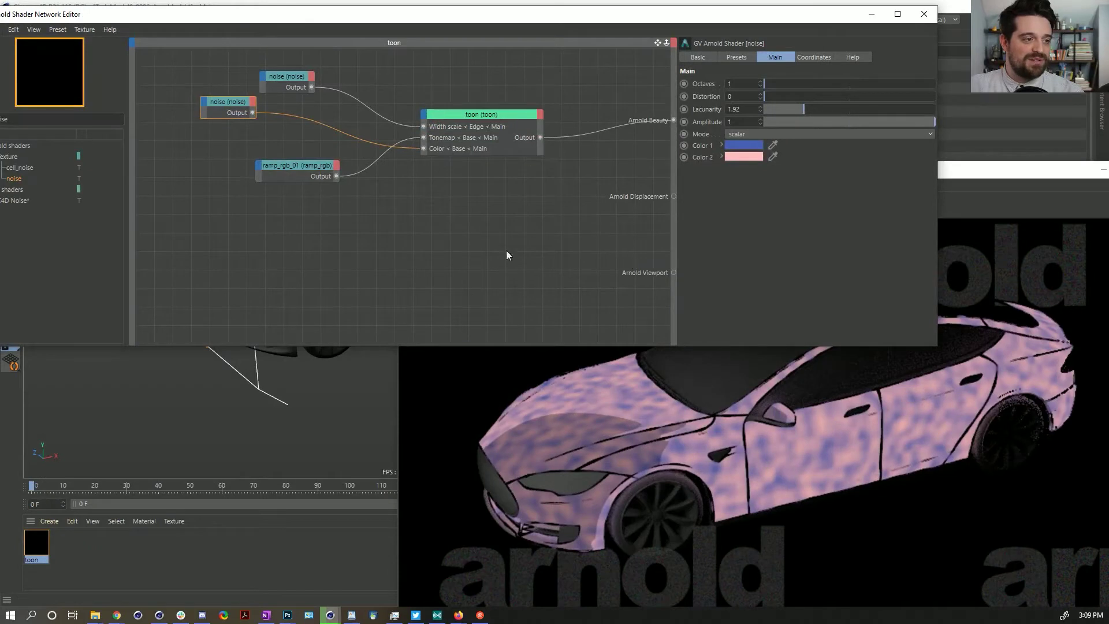
{"action": "left_click", "coordinate": [286, 168]}
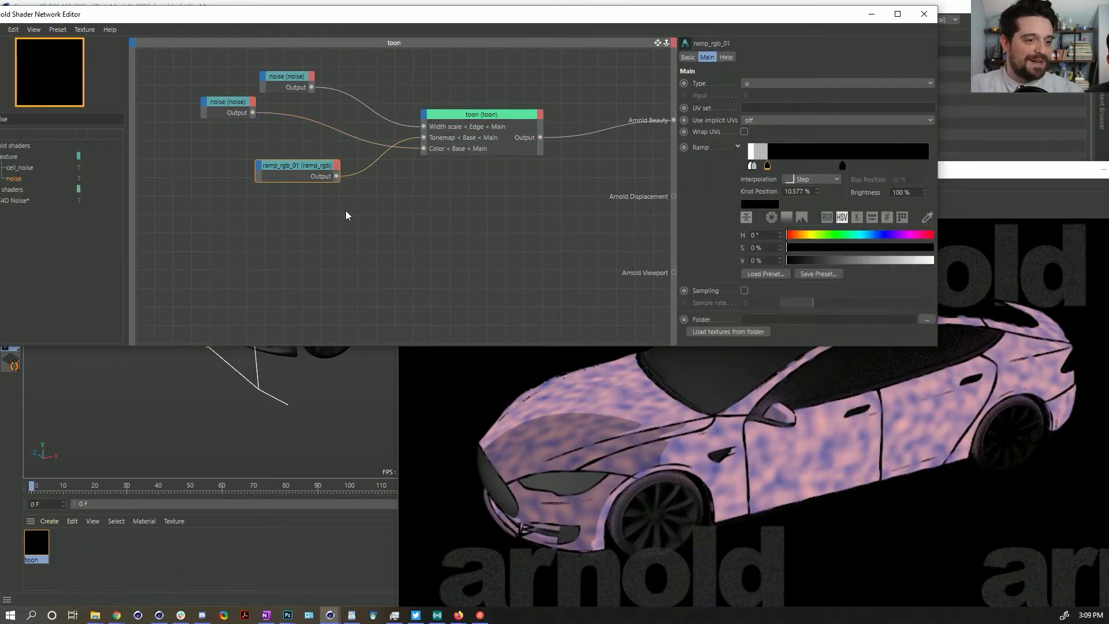
{"action": "left_click_drag", "start_coordinate": [752, 169], "coordinate": [934, 166]}
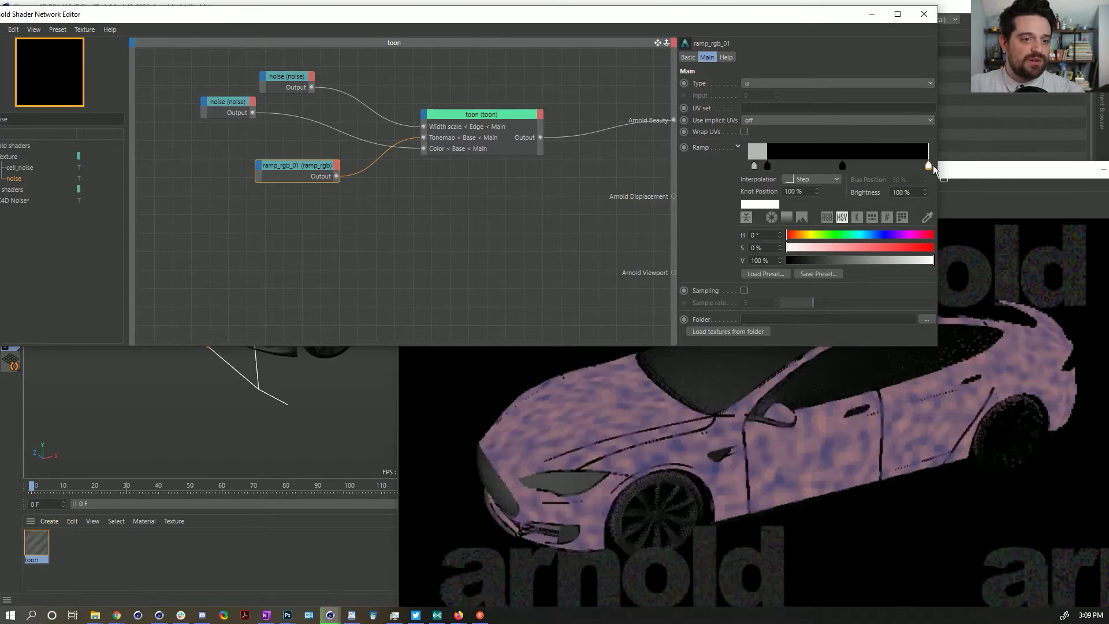
{"action": "left_click_drag", "start_coordinate": [842, 167], "coordinate": [844, 196]}
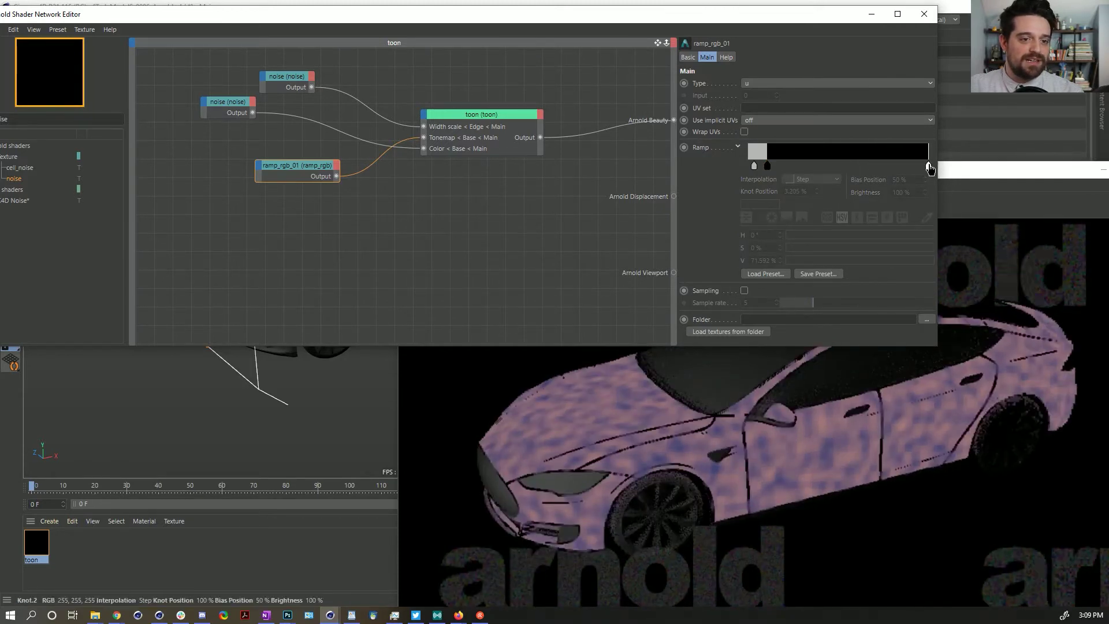
{"action": "left_click_drag", "start_coordinate": [930, 167], "coordinate": [867, 167]}
{"action": "left_click_drag", "start_coordinate": [768, 166], "coordinate": [879, 327]}
{"action": "left_click_drag", "start_coordinate": [859, 167], "coordinate": [859, 205]}
{"action": "left_click_drag", "start_coordinate": [755, 167], "coordinate": [784, 166]}
{"action": "left_click_drag", "start_coordinate": [810, 260], "coordinate": [863, 260]}
- Set Step interpolation on the ramp's knots and move the light grey knot to about 54%
{"action": "left_click", "coordinate": [813, 179]}
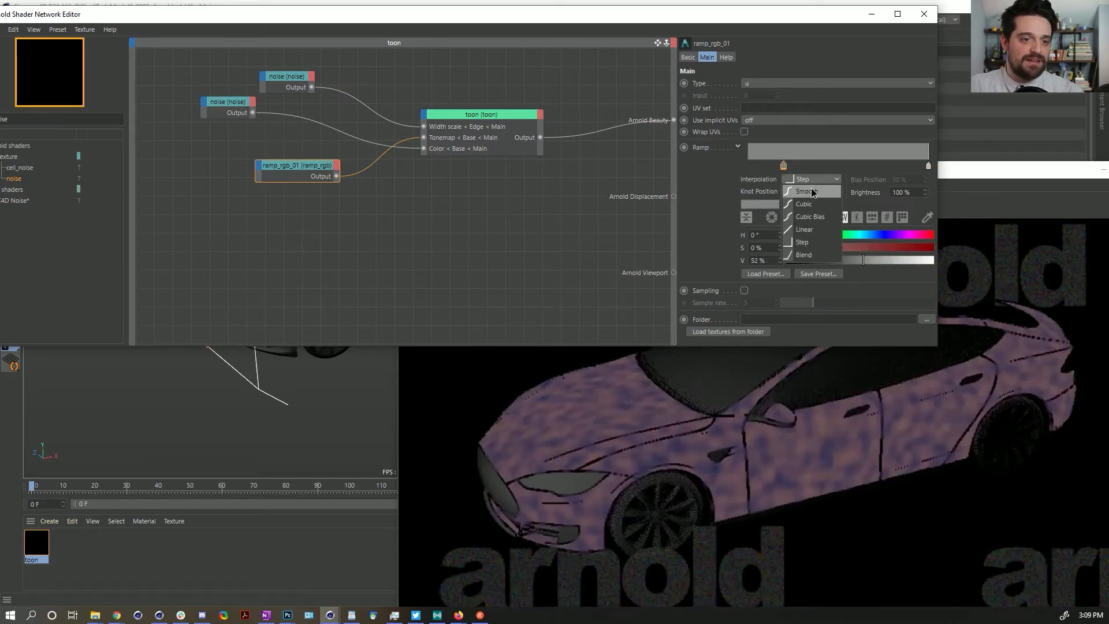
{"action": "left_click", "coordinate": [809, 240]}
{"action": "left_click", "coordinate": [927, 165]}
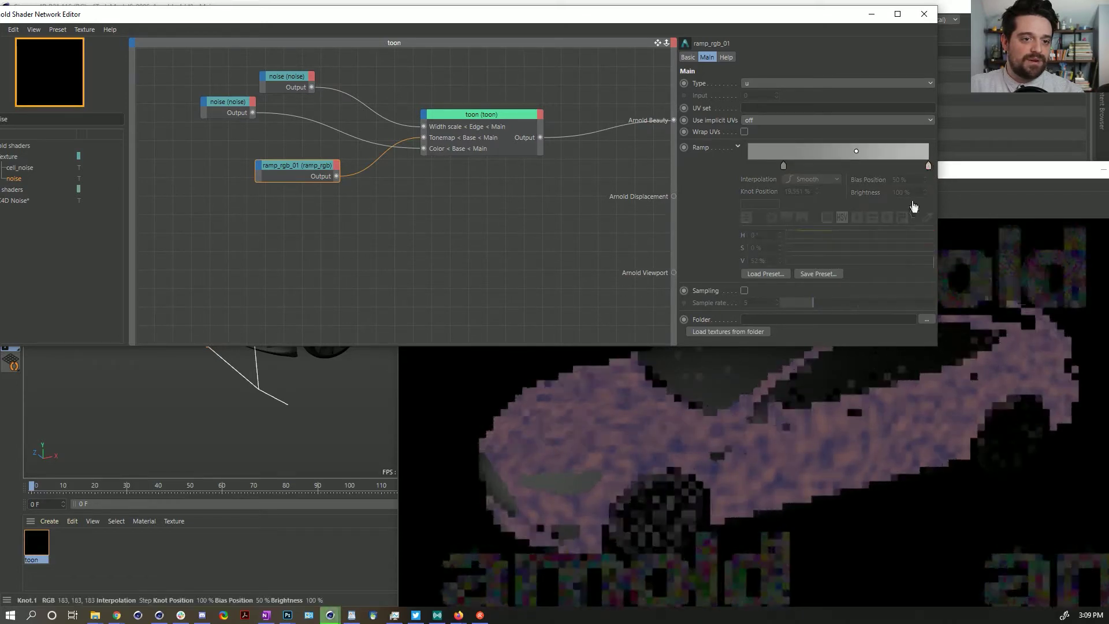
{"action": "left_click_drag", "start_coordinate": [926, 166], "coordinate": [843, 173]}
{"action": "left_click", "coordinate": [812, 179]}
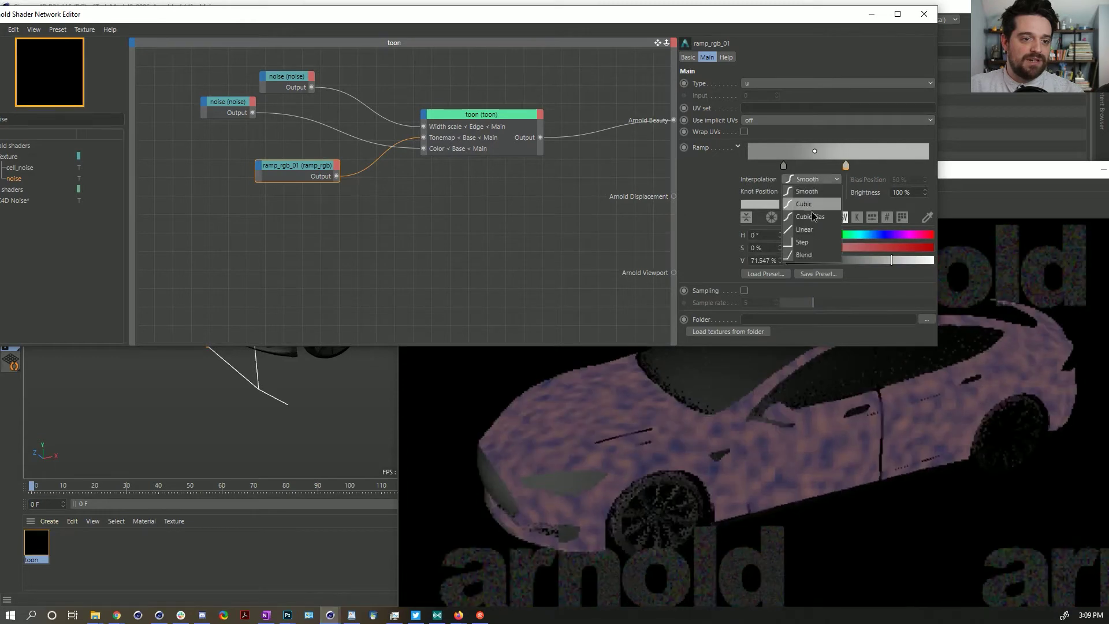
{"action": "left_click", "coordinate": [812, 203]}
{"action": "left_click", "coordinate": [784, 165]}
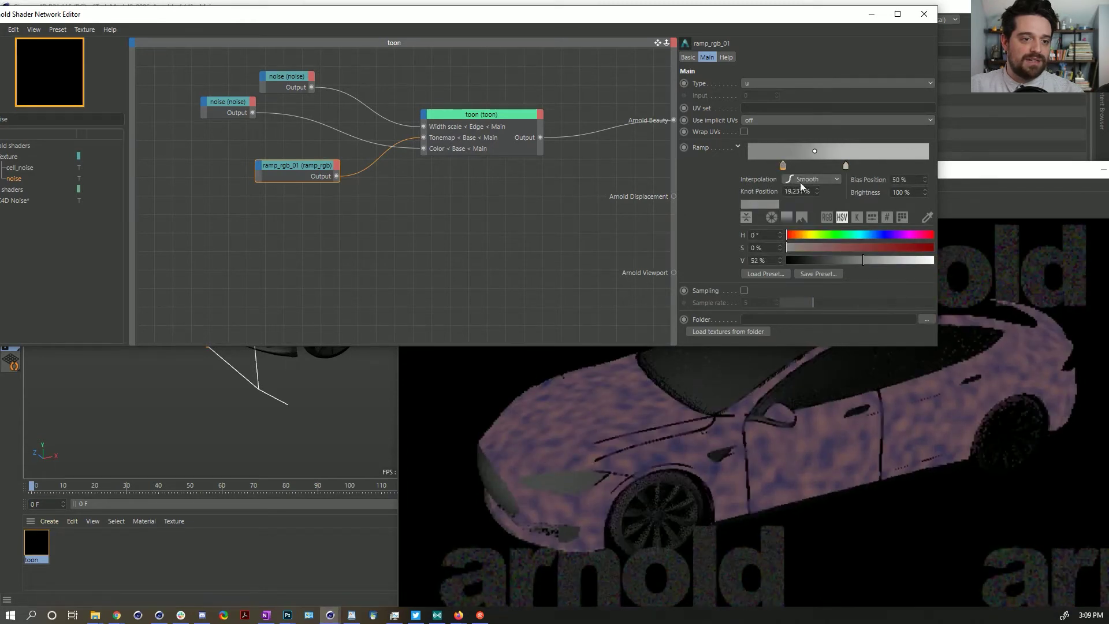
{"action": "left_click", "coordinate": [809, 179]}
{"action": "left_click", "coordinate": [805, 242]}
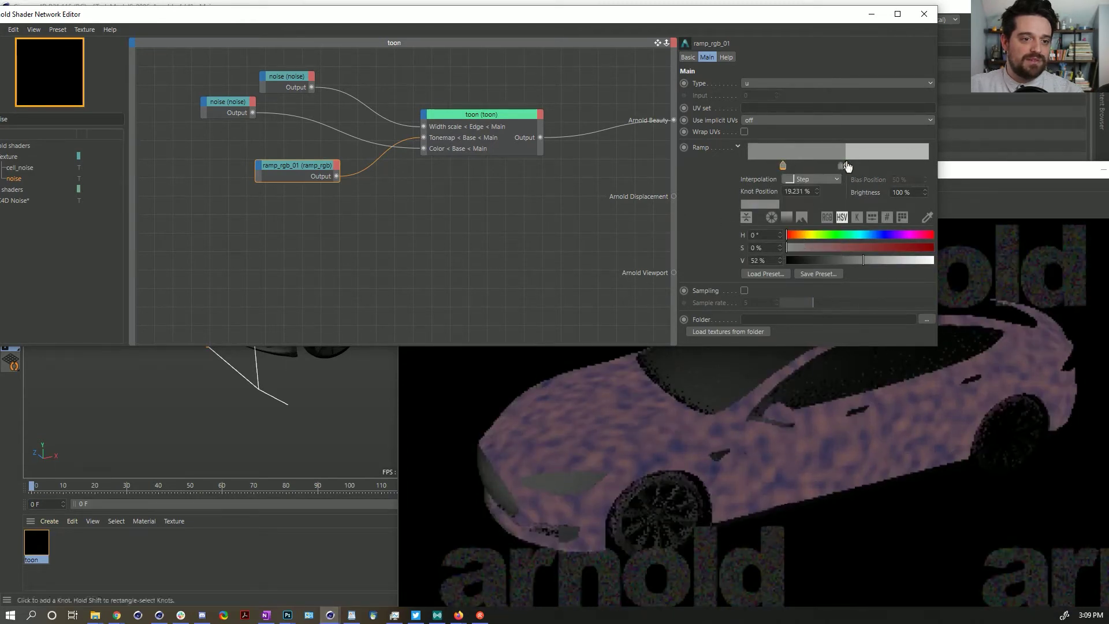
- Move the ramp's mid grey knot to 0% and the light grey knot to about 11%
{"action": "left_click_drag", "start_coordinate": [846, 166], "coordinate": [771, 197]}
{"action": "left_click_drag", "start_coordinate": [807, 166], "coordinate": [753, 173]}
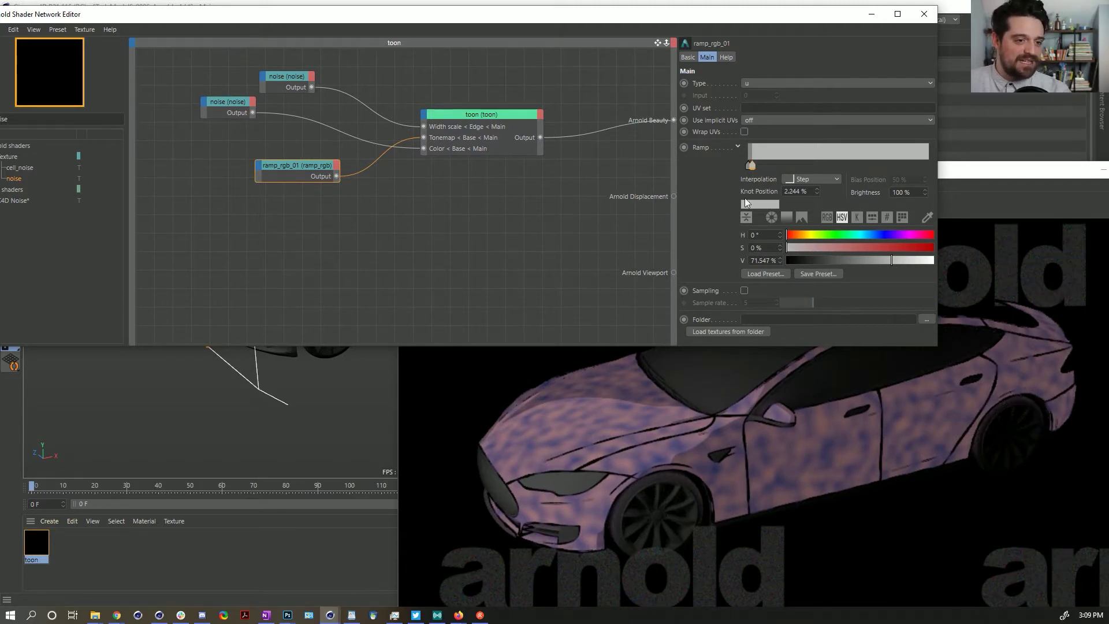
{"action": "left_click_drag", "start_coordinate": [753, 167], "coordinate": [769, 167]}
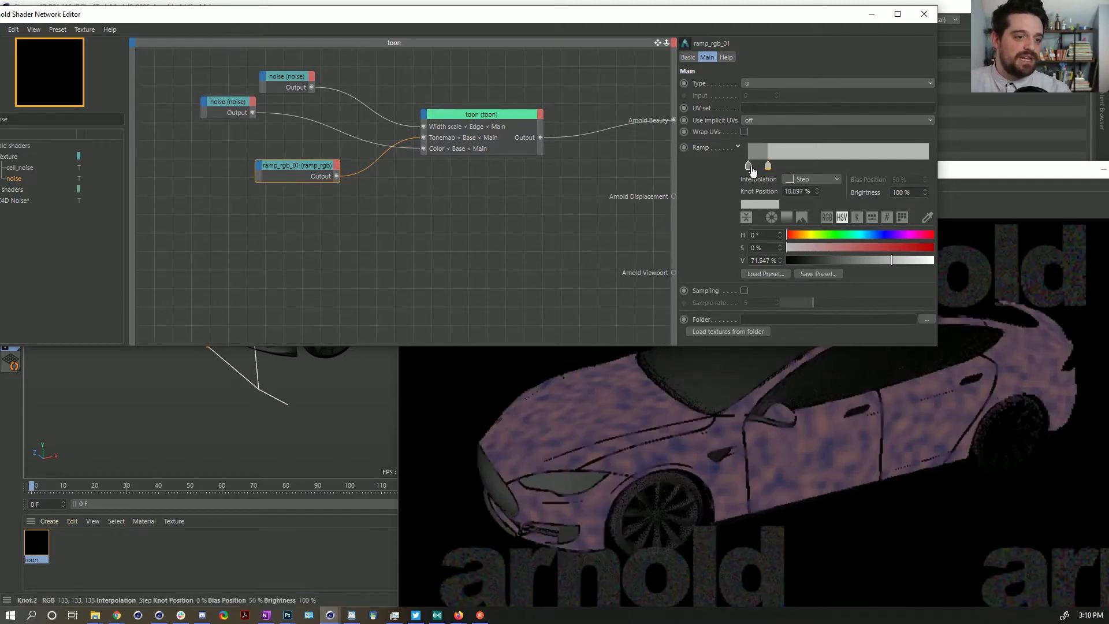
- Move the light grey knot to 50%, then add a white knot at 75% and a dark grey knot with 27% value at about 27%
{"action": "left_click_drag", "start_coordinate": [744, 165], "coordinate": [846, 166], "text": "shift"}
{"action": "left_click", "coordinate": [883, 166]}
{"action": "left_click_drag", "start_coordinate": [855, 259], "coordinate": [963, 254]}
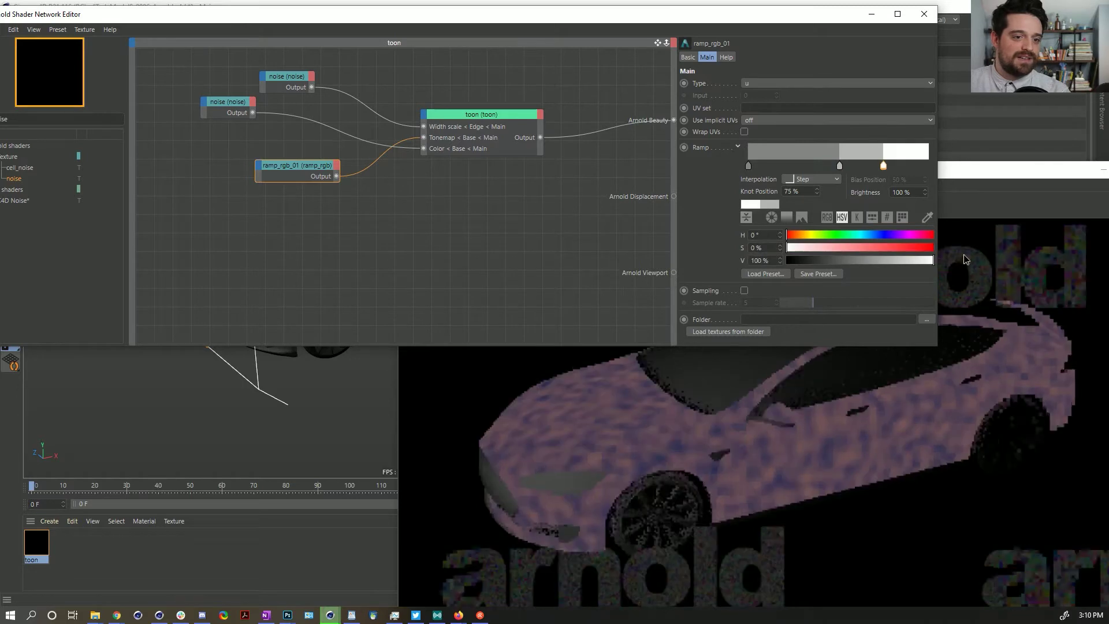
{"action": "left_click", "coordinate": [798, 166]}
{"action": "left_click_drag", "start_coordinate": [863, 260], "coordinate": [821, 260]}
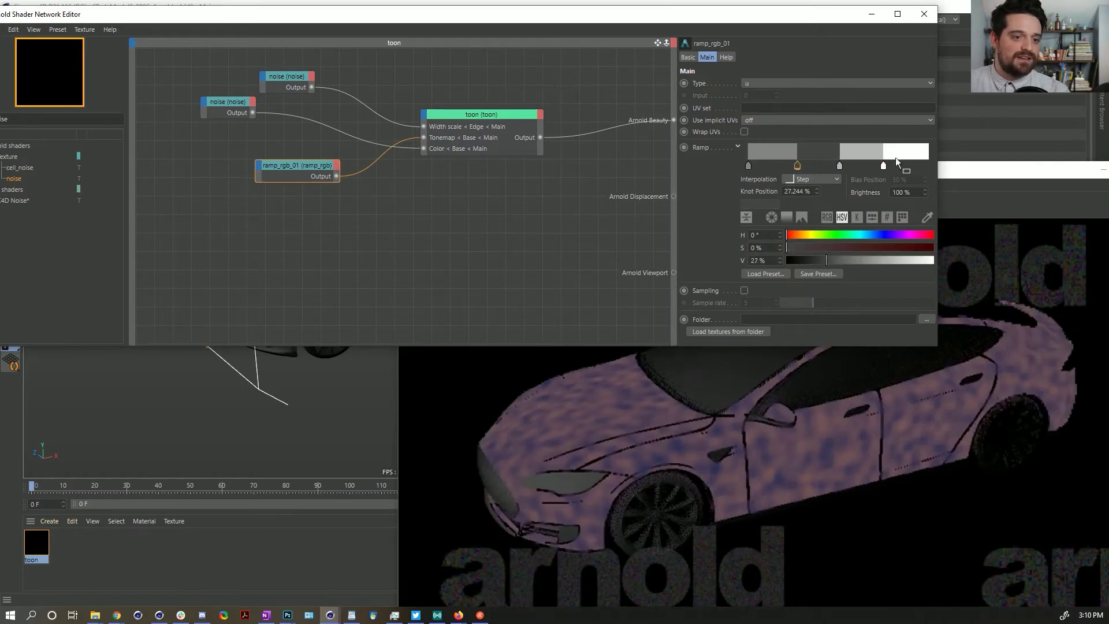
{"action": "left_click", "coordinate": [884, 166]}
- Compress the four ramp knots so the white one sits at about 38%, and make the first knot black
{"action": "left_click_drag", "start_coordinate": [742, 163], "coordinate": [825, 167], "text": "shift"}
{"action": "left_click", "coordinate": [750, 166]}
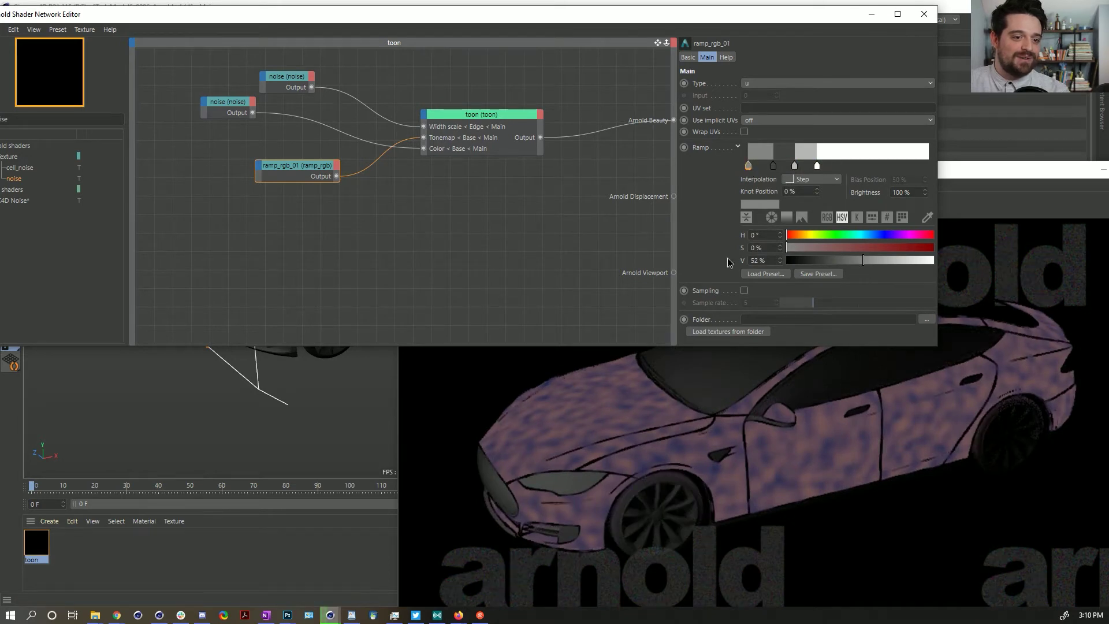
{"action": "left_click", "coordinate": [817, 166]}
{"action": "left_click", "coordinate": [749, 167], "text": "shift"}
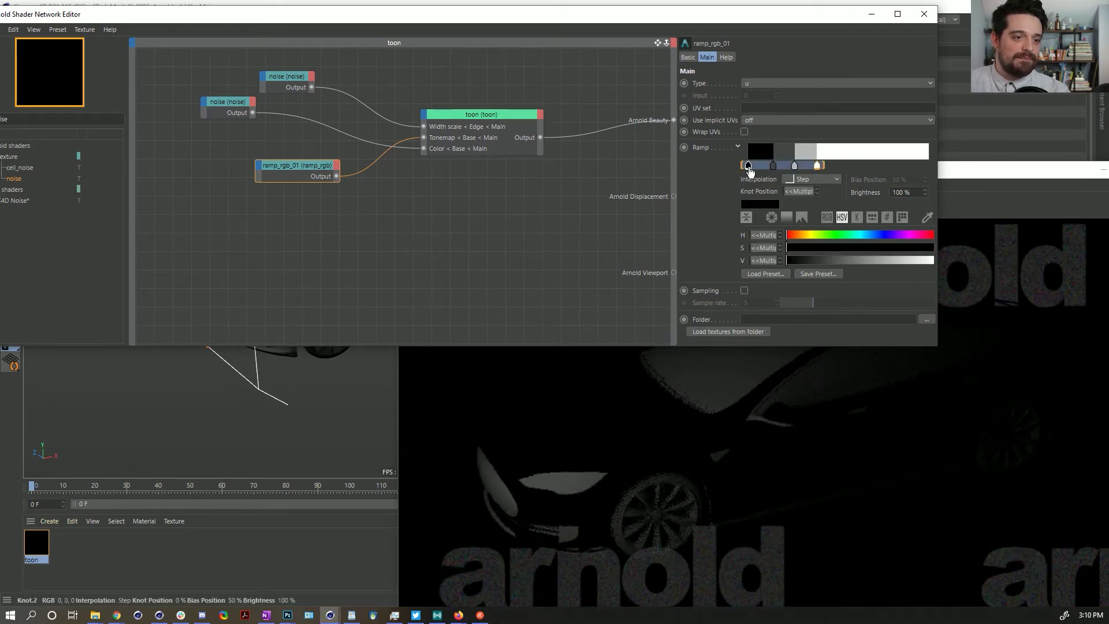
- Squeeze all four ramp knots together toward the start so the white one sits at about 4%, and check the render
{"action": "left_click_drag", "start_coordinate": [817, 166], "coordinate": [749, 166]}
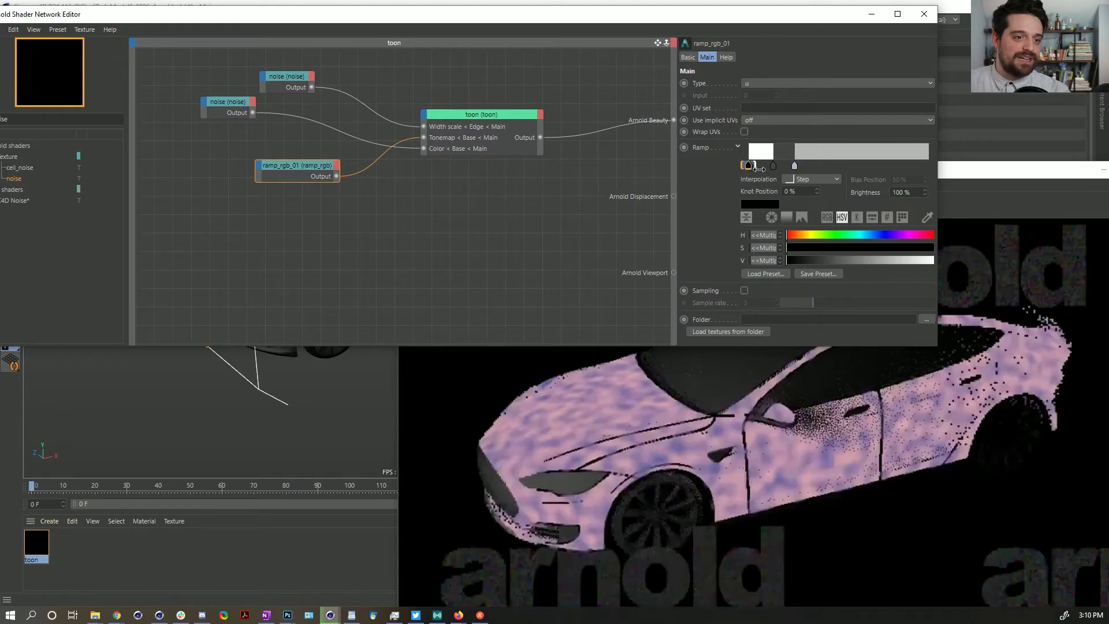
{"action": "key", "text": "ctrl+z"}
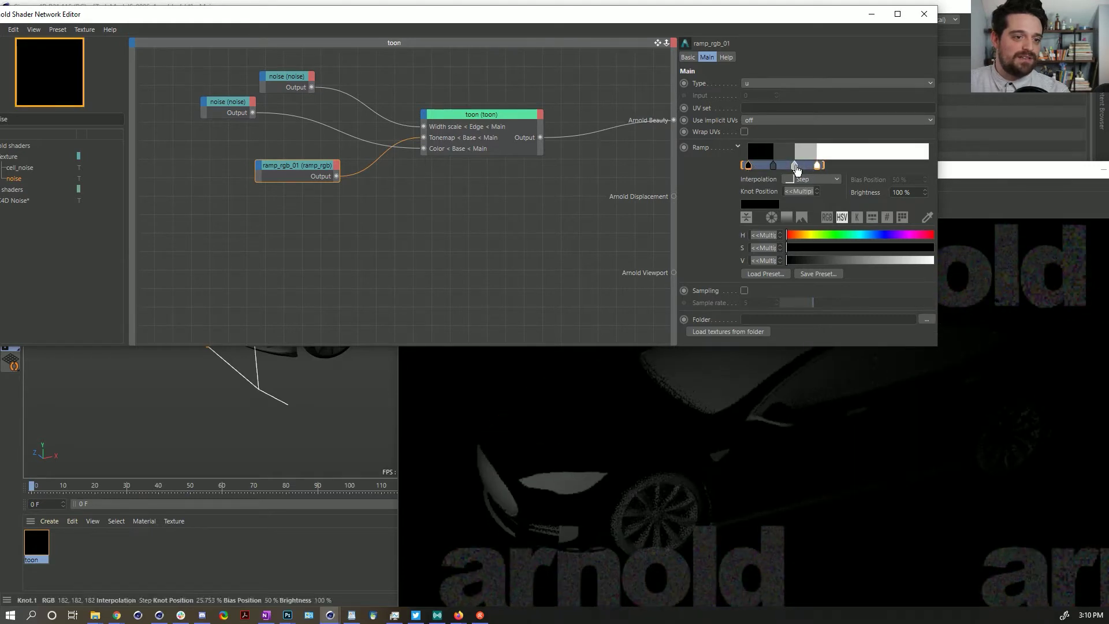
{"action": "left_click", "coordinate": [750, 166], "text": "ctrl"}
{"action": "left_click", "coordinate": [749, 166]}
{"action": "left_click_drag", "start_coordinate": [823, 165], "coordinate": [766, 165]}
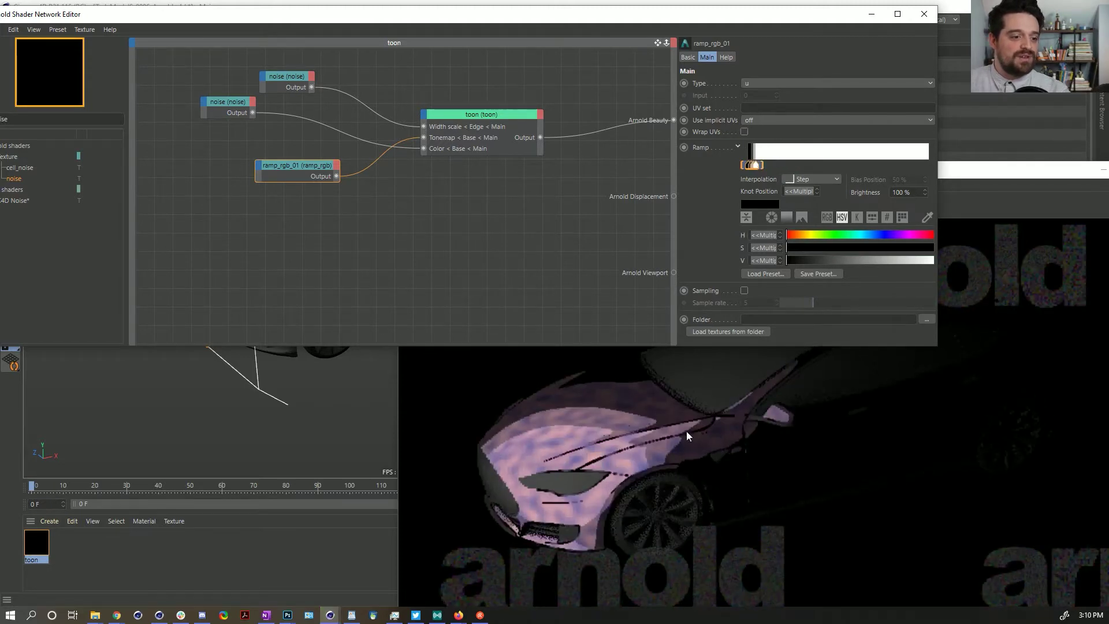
{"action": "left_click_drag", "start_coordinate": [976, 172], "coordinate": [735, 67]}
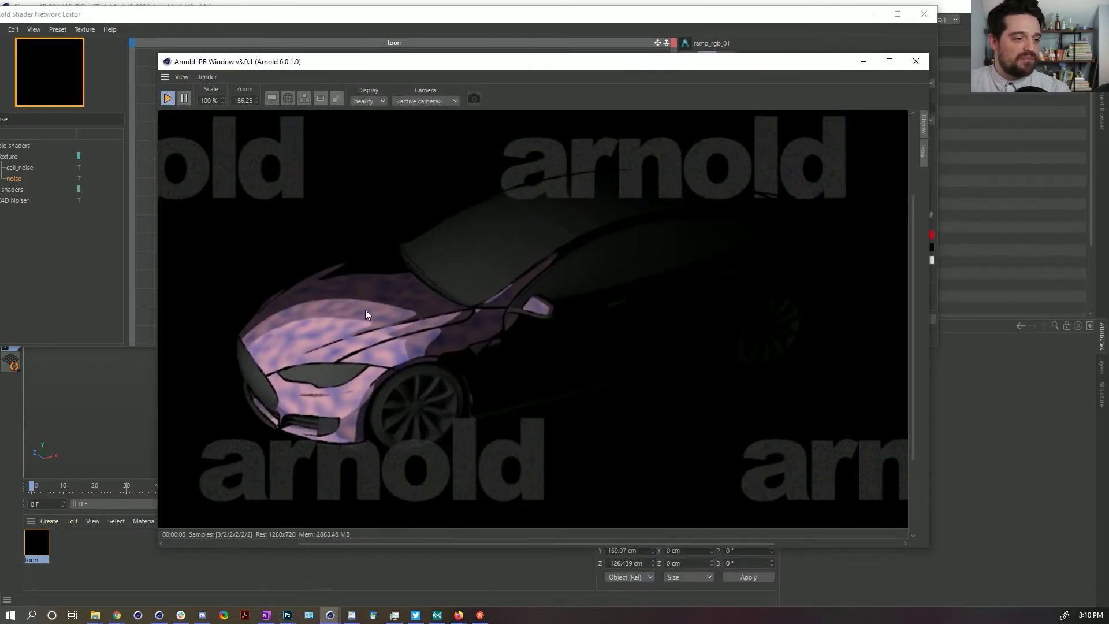
{"action": "left_click", "coordinate": [782, 36]}
{"action": "left_click_drag", "start_coordinate": [754, 169], "coordinate": [760, 162]}
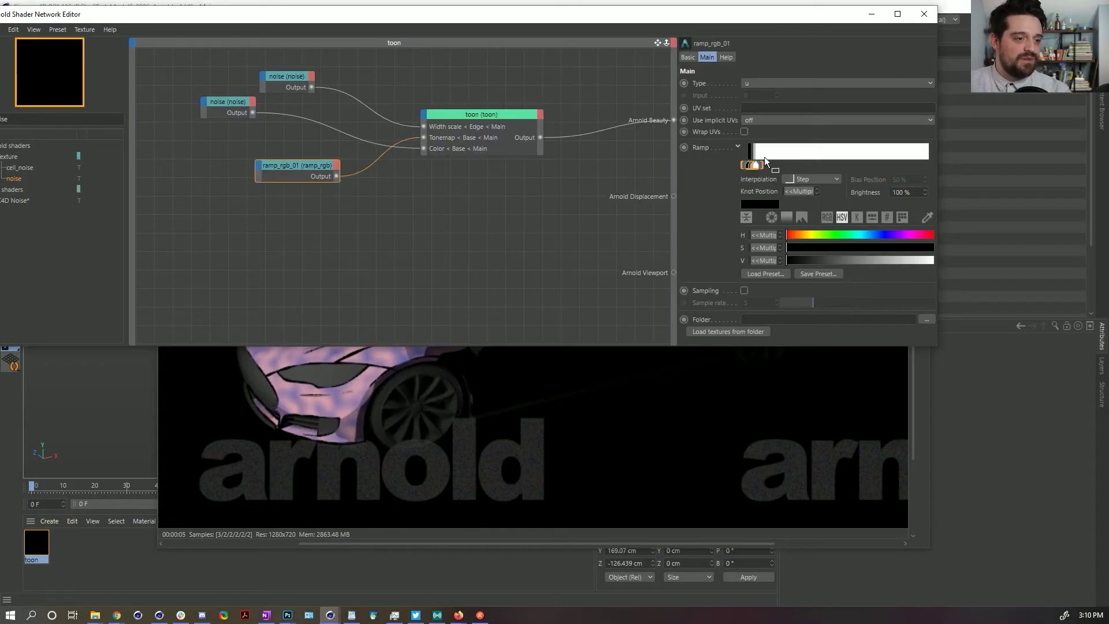
{"action": "left_click", "coordinate": [489, 372]}
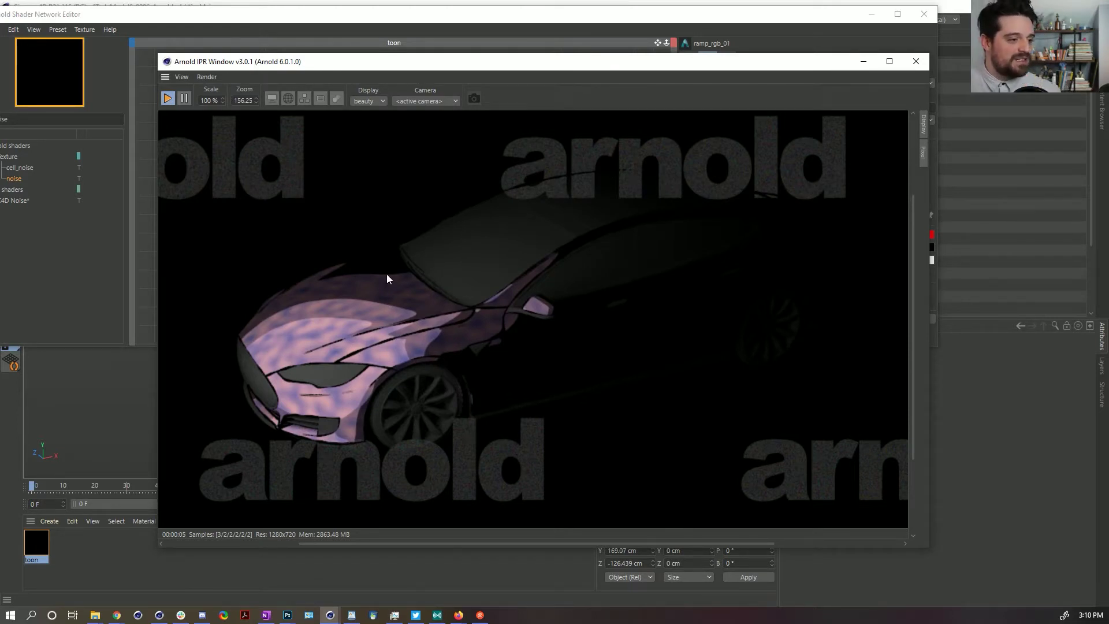
- Close the shader network editor, then place a new cube above the front of the car
{"action": "left_click_drag", "start_coordinate": [393, 23], "coordinate": [538, 200]}
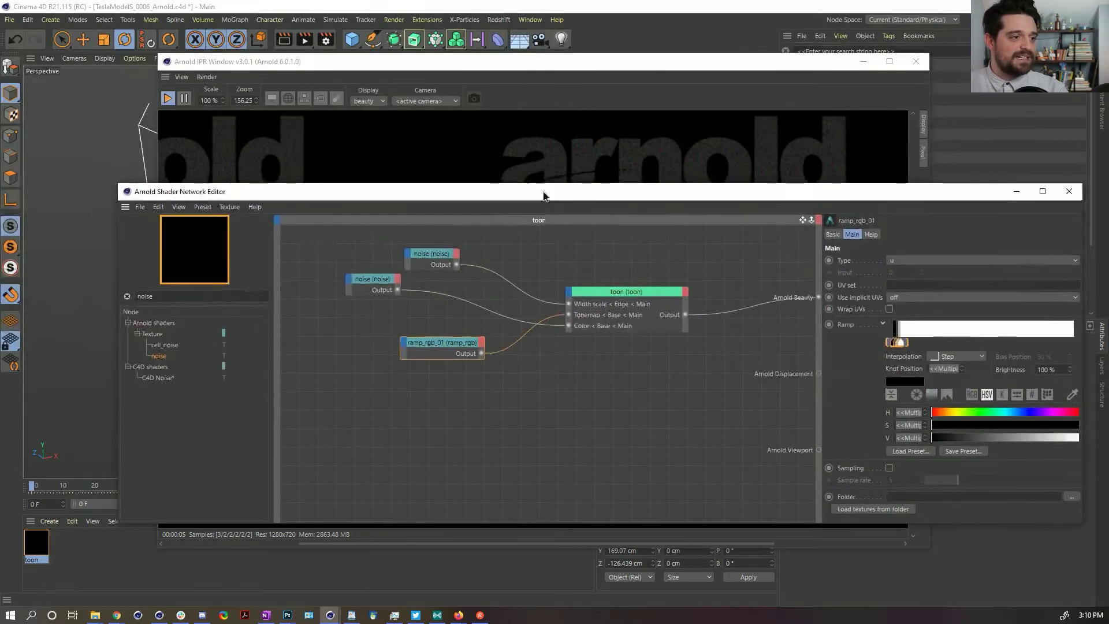
{"action": "left_click", "coordinate": [1070, 191]}
{"action": "left_click", "coordinate": [739, 58]}
{"action": "key", "text": "ctrl+s"}
{"action": "left_click_drag", "start_coordinate": [352, 66], "coordinate": [738, 158]}
{"action": "key", "text": "e"}
{"action": "left_click_drag", "start_coordinate": [459, 255], "coordinate": [313, 102]}
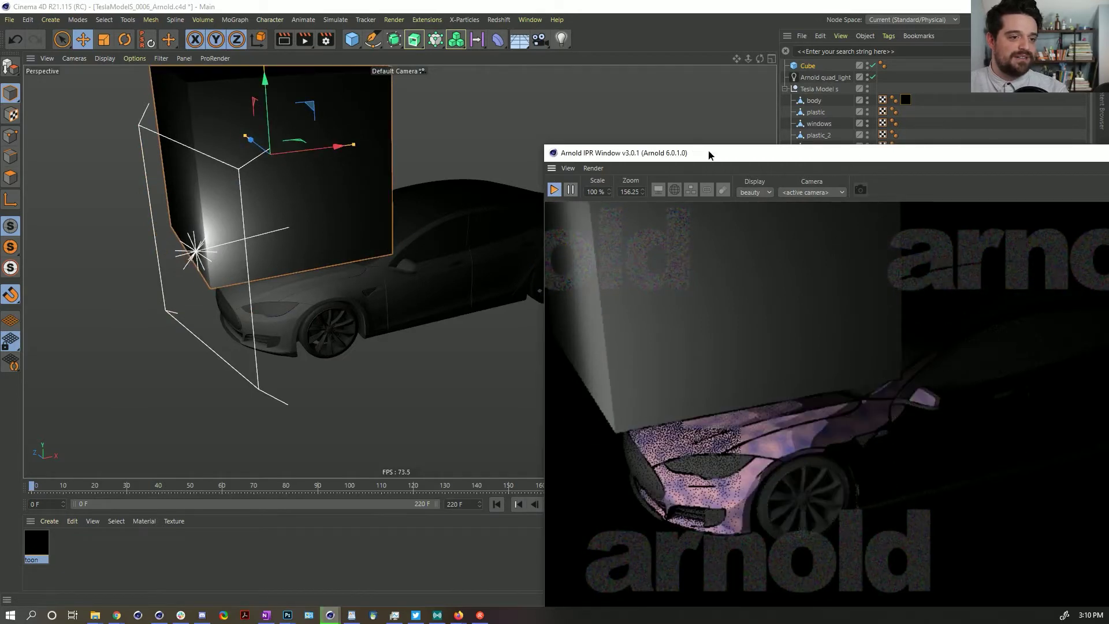
- Resize the cube to 10 cm in X, Y and Z
{"action": "left_click_drag", "start_coordinate": [749, 156], "coordinate": [282, 120]}
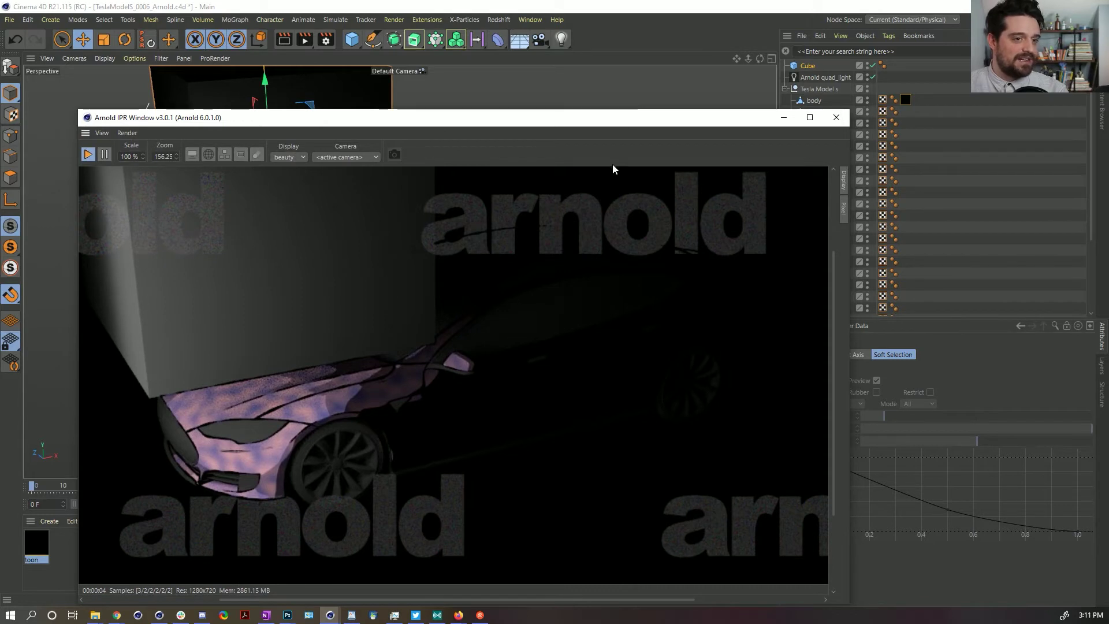
{"action": "left_click_drag", "start_coordinate": [730, 119], "coordinate": [635, 71]}
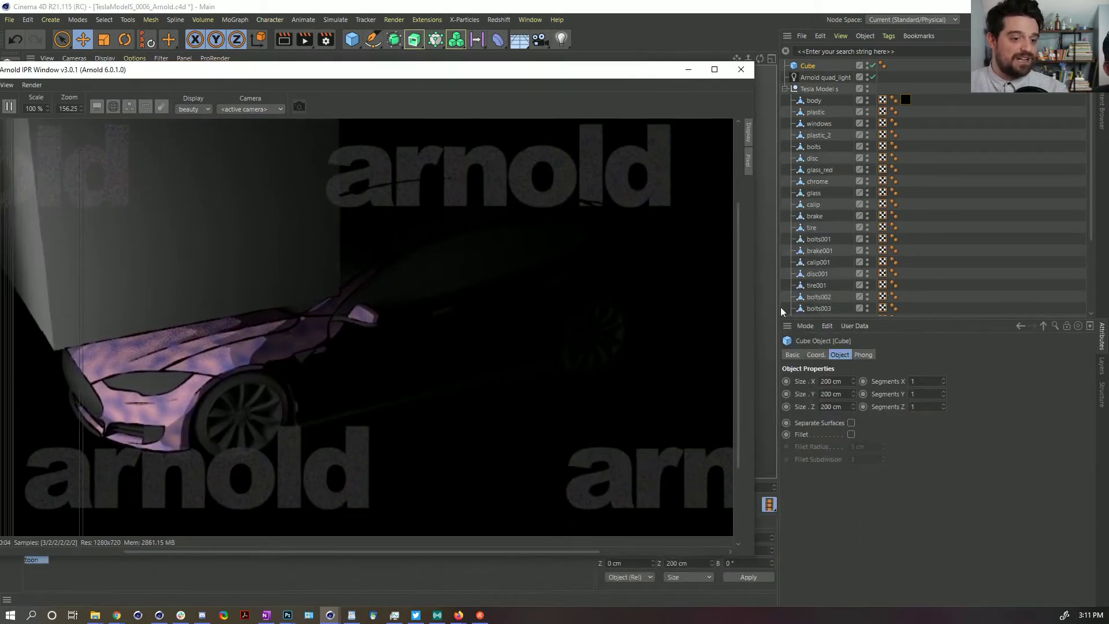
{"action": "left_click", "coordinate": [841, 382]}
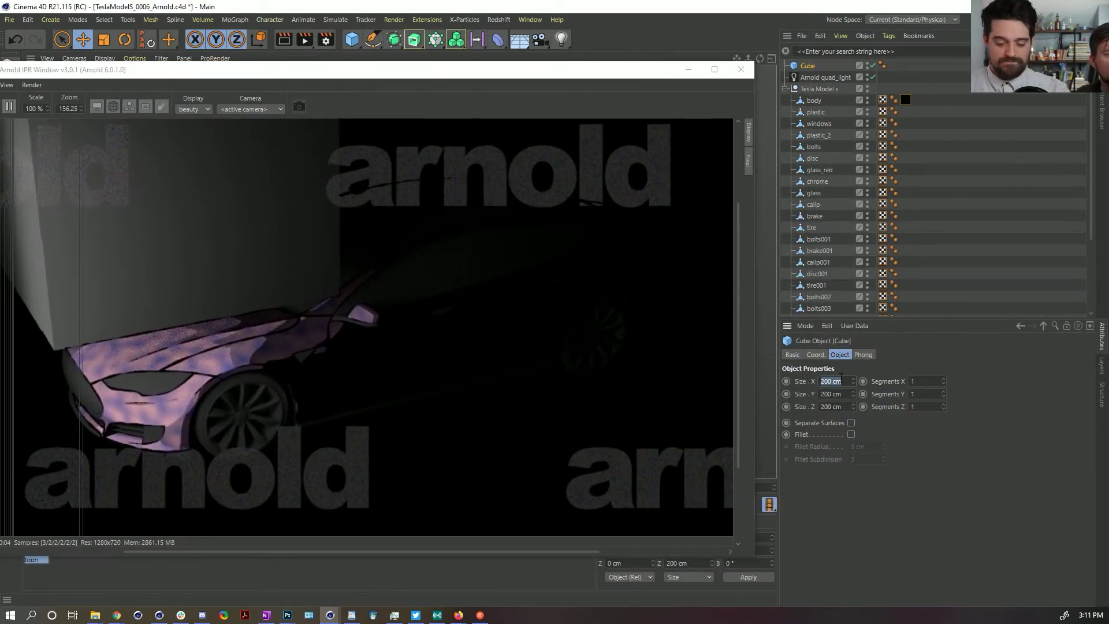
{"action": "key", "text": "Return"}
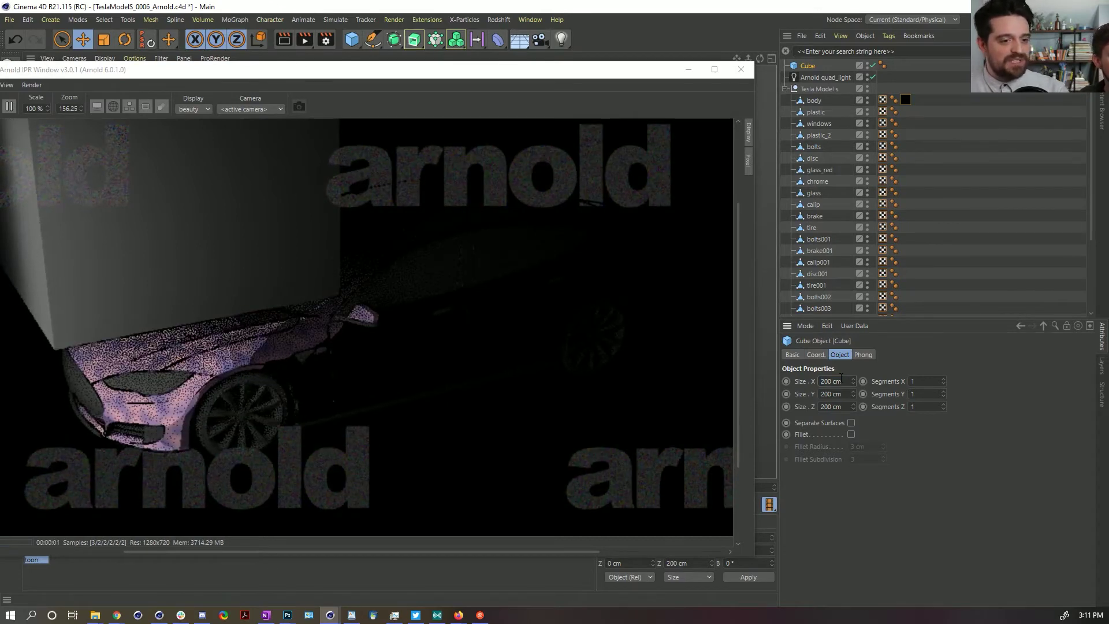
{"action": "left_click", "coordinate": [823, 380]}
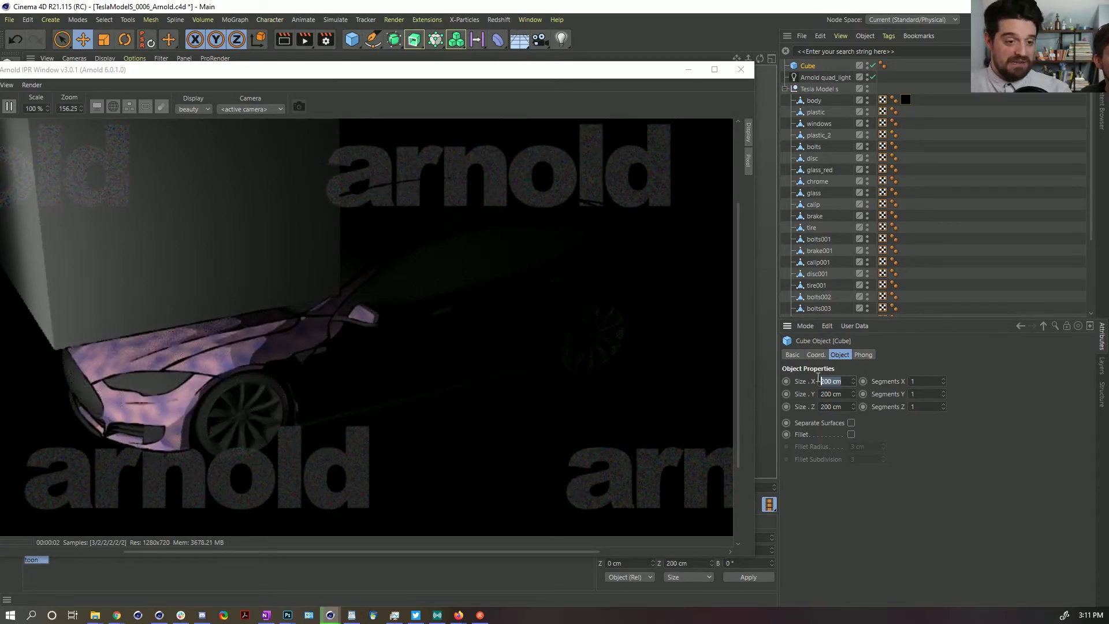
{"action": "key", "text": "End"}
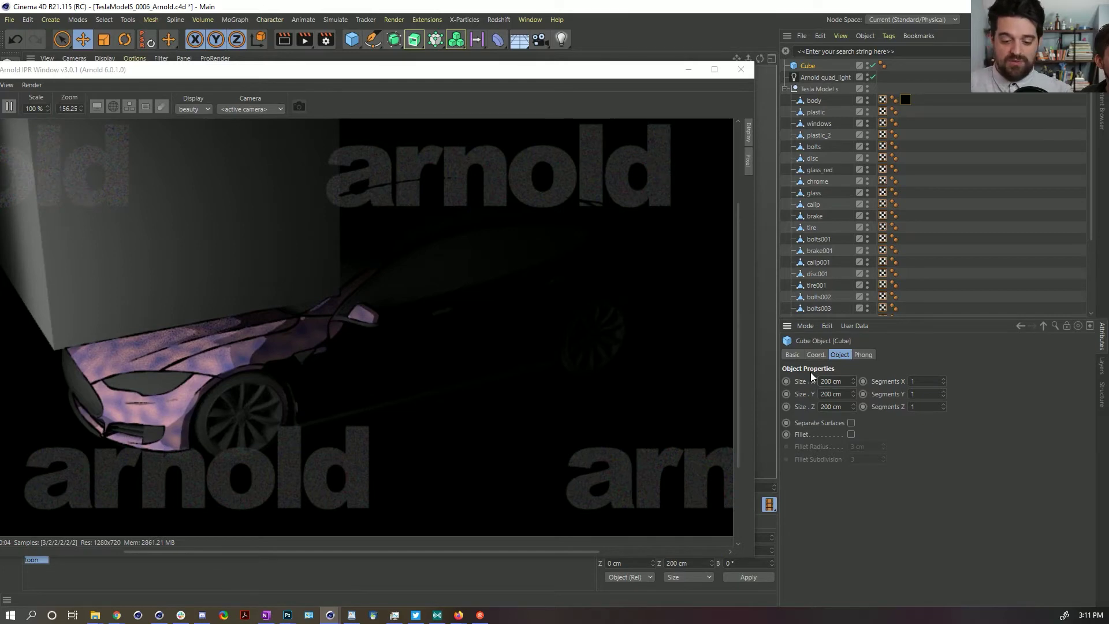
{"action": "type", "text": "10"}
{"action": "key", "text": "Tab"}
{"action": "type", "text": "10"}
{"action": "key", "text": "Tab"}
{"action": "type", "text": "01"}
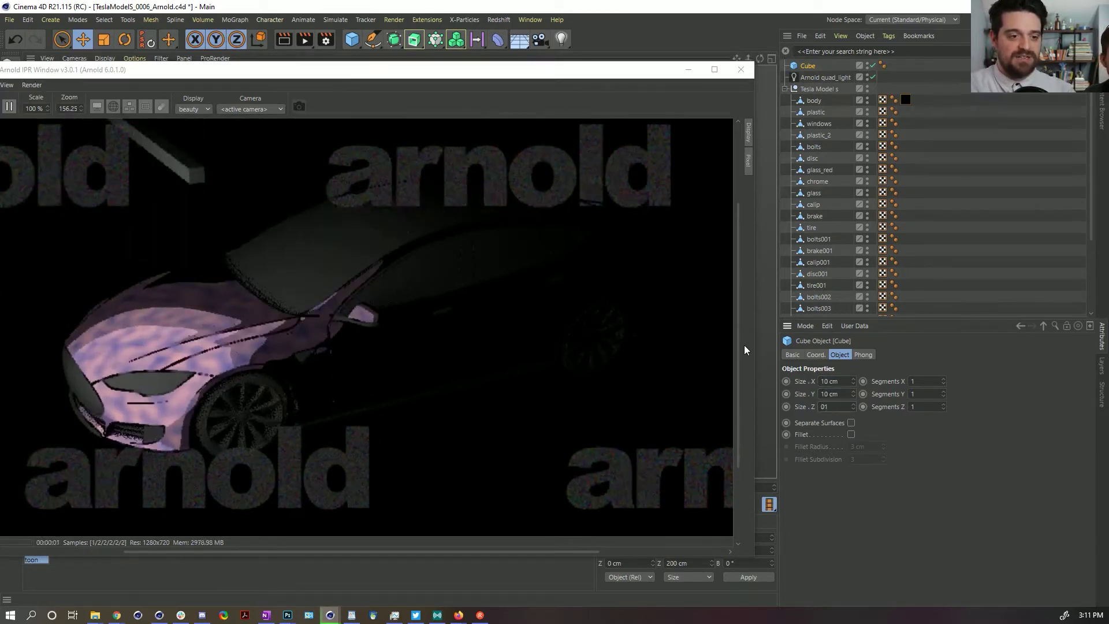
{"action": "key", "text": "Return"}
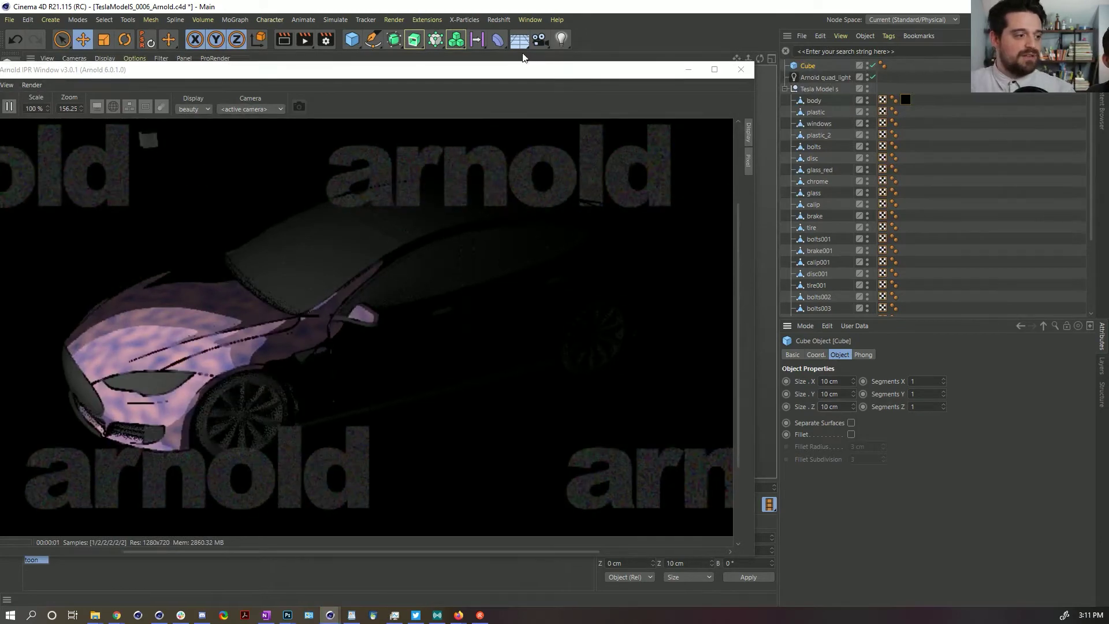
- Lower the small cube onto the car's hood and inspect it up close in the render
{"action": "left_click_drag", "start_coordinate": [520, 74], "coordinate": [857, 96]}
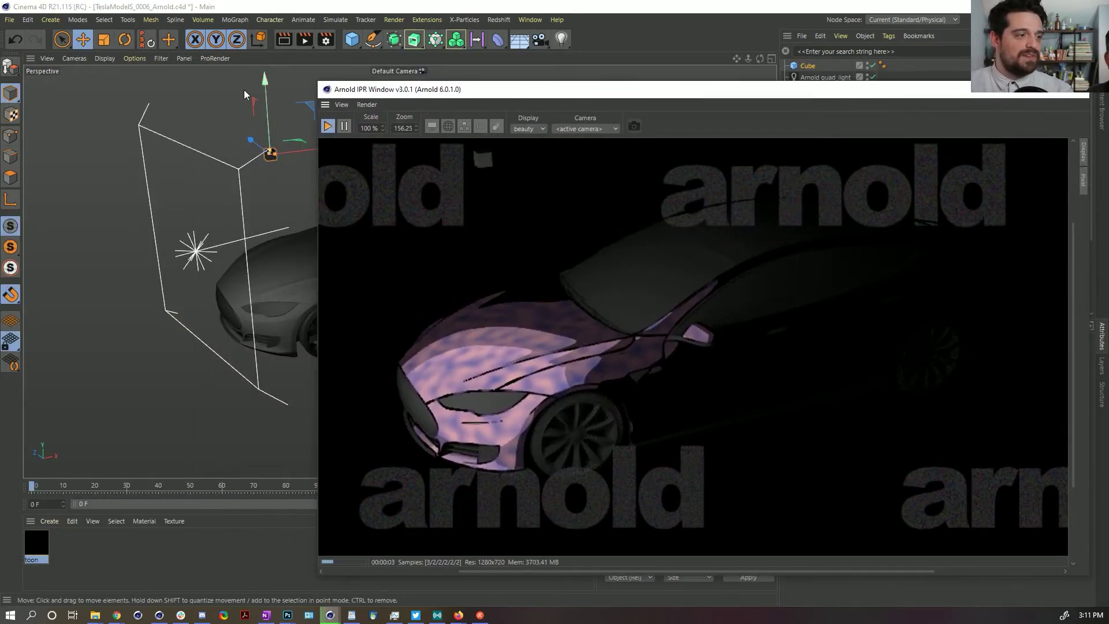
{"action": "left_click_drag", "start_coordinate": [262, 78], "coordinate": [287, 193]}
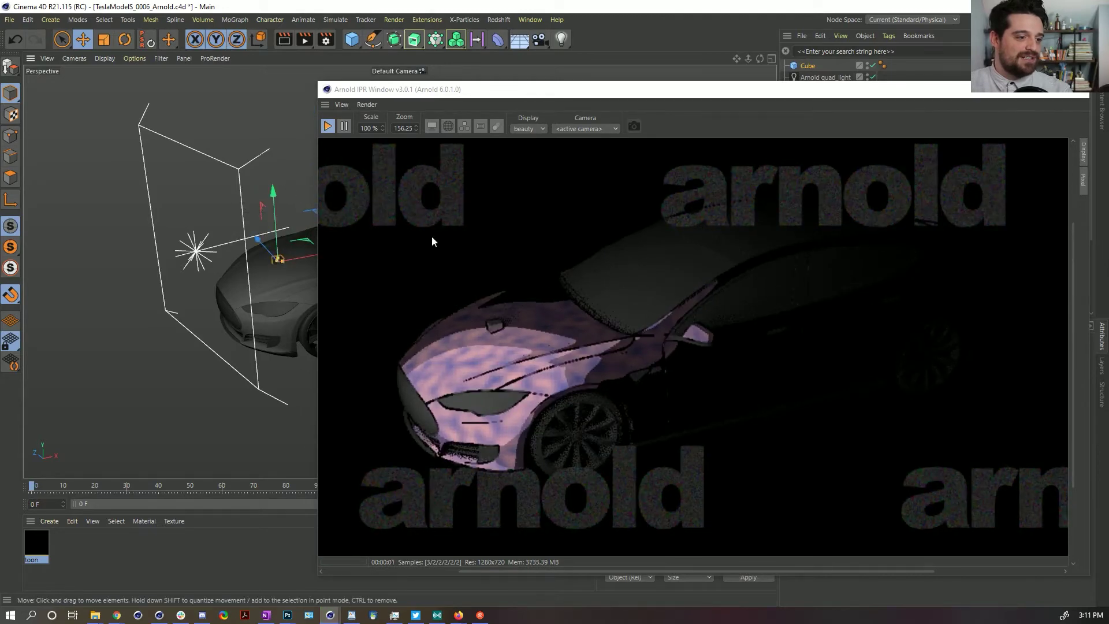
{"action": "scroll", "coordinate": [498, 314], "scroll_direction": "up", "scroll_amount": 3}
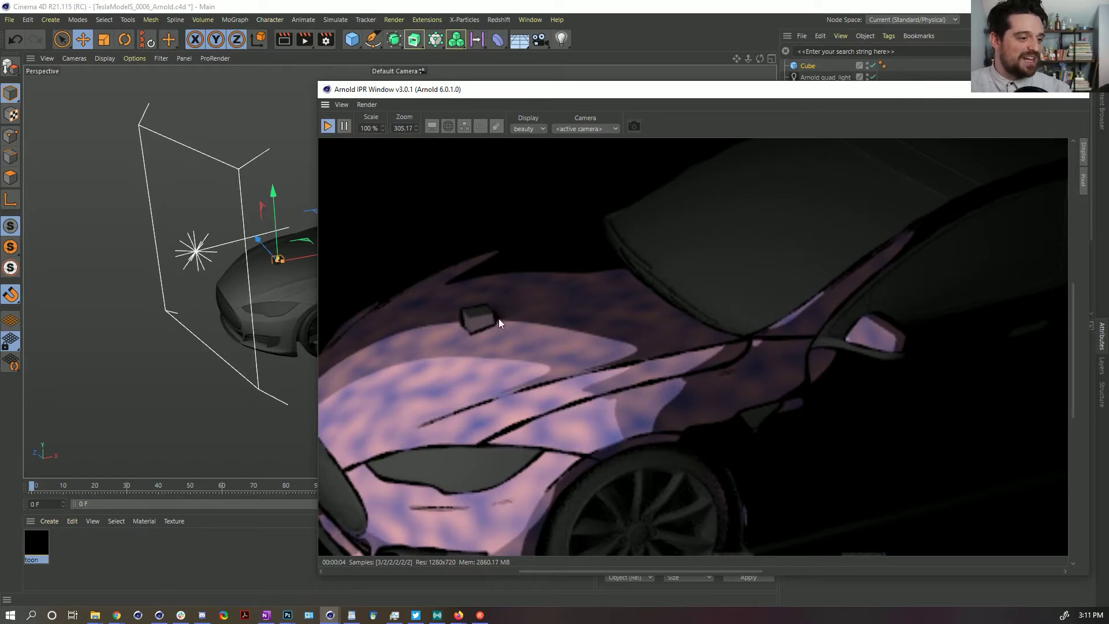
- Stretch the cube along X into a long bar on the hood and apply the toon material to it
{"action": "left_click_drag", "start_coordinate": [279, 259], "coordinate": [310, 255]}
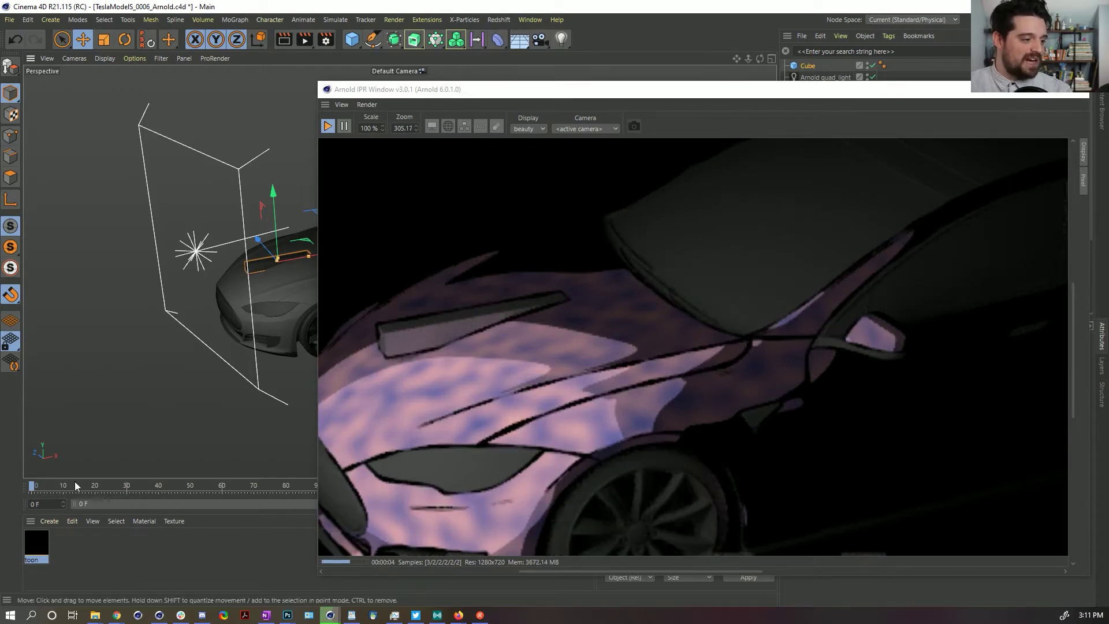
{"action": "left_click_drag", "start_coordinate": [260, 272], "coordinate": [183, 278]}
- Set the Arnold diffuse ray depth to 0 and check the render from a more distant view of the car
{"action": "left_click", "coordinate": [329, 38]}
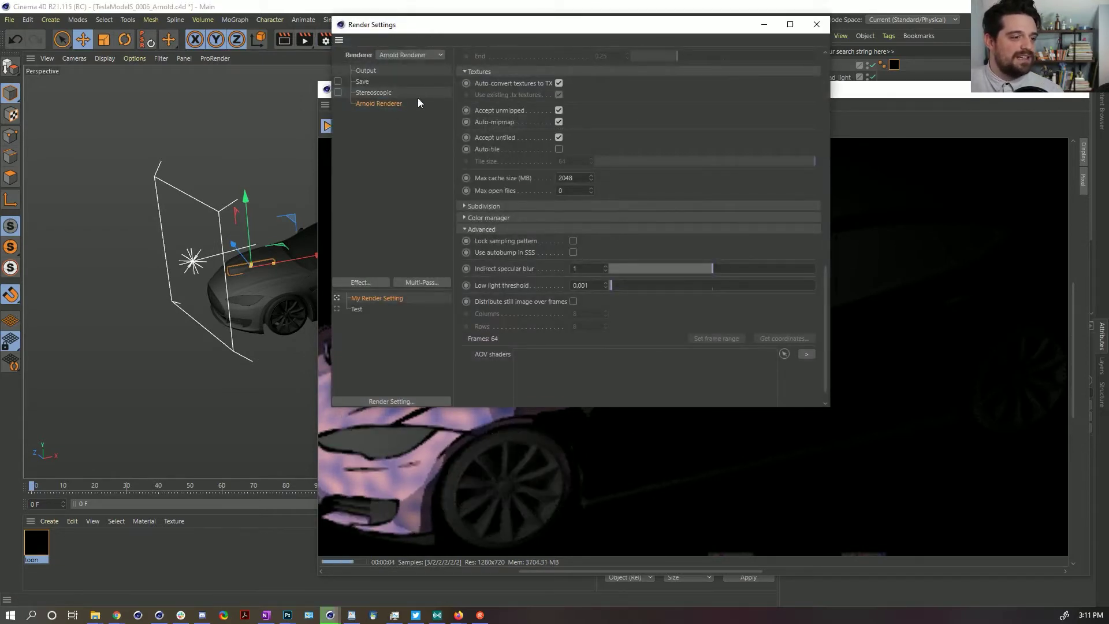
{"action": "scroll", "coordinate": [505, 147], "scroll_direction": "up", "scroll_amount": 10}
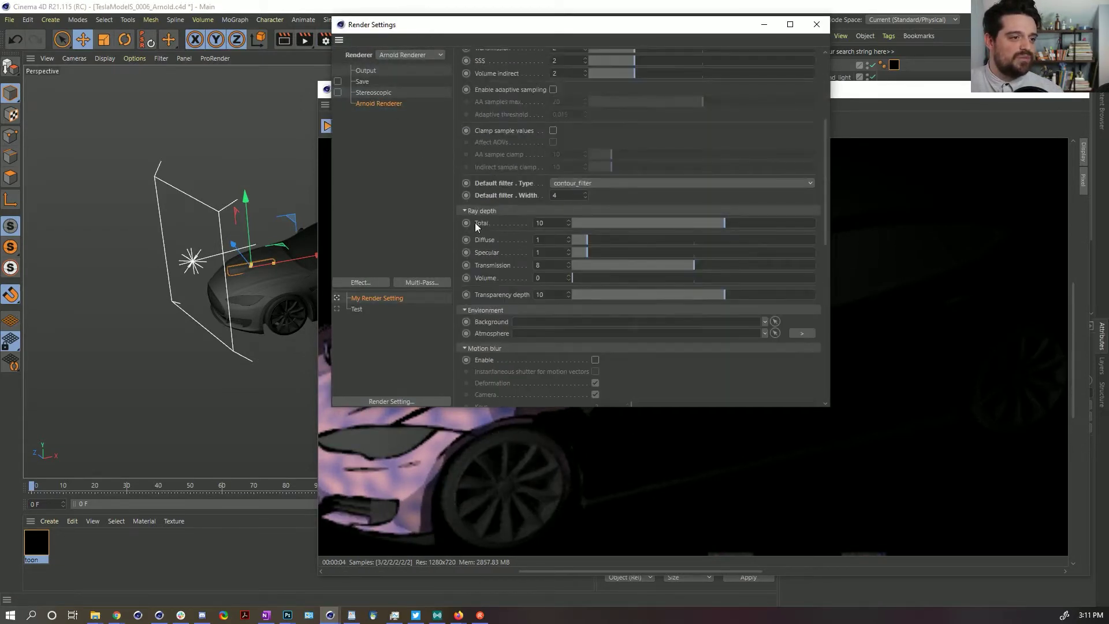
{"action": "left_click", "coordinate": [553, 239]}
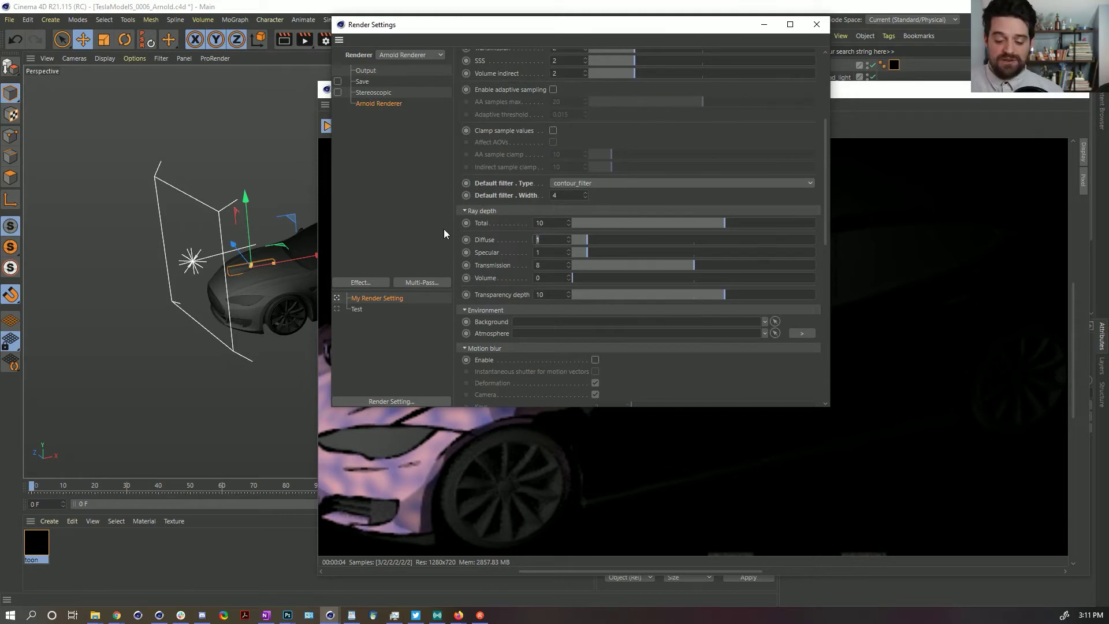
{"action": "key", "text": "Return"}
{"action": "left_click", "coordinate": [569, 242]}
{"action": "scroll", "coordinate": [539, 153], "scroll_direction": "up", "scroll_amount": 3}
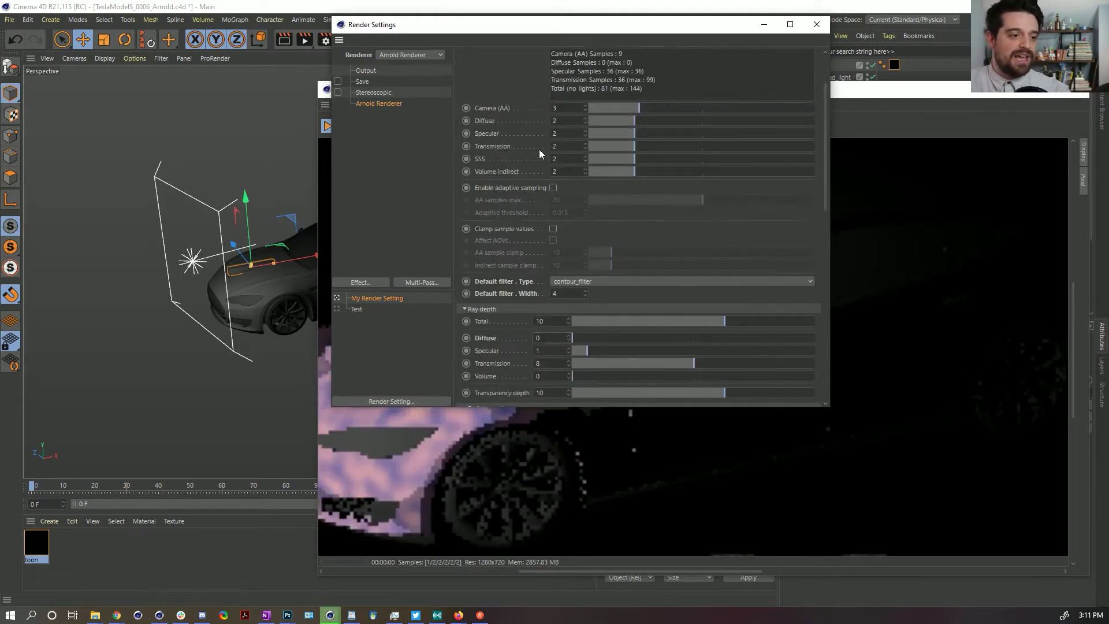
{"action": "left_click", "coordinate": [816, 25]}
{"action": "left_click_drag", "start_coordinate": [128, 231], "coordinate": [327, 262], "text": "alt"}
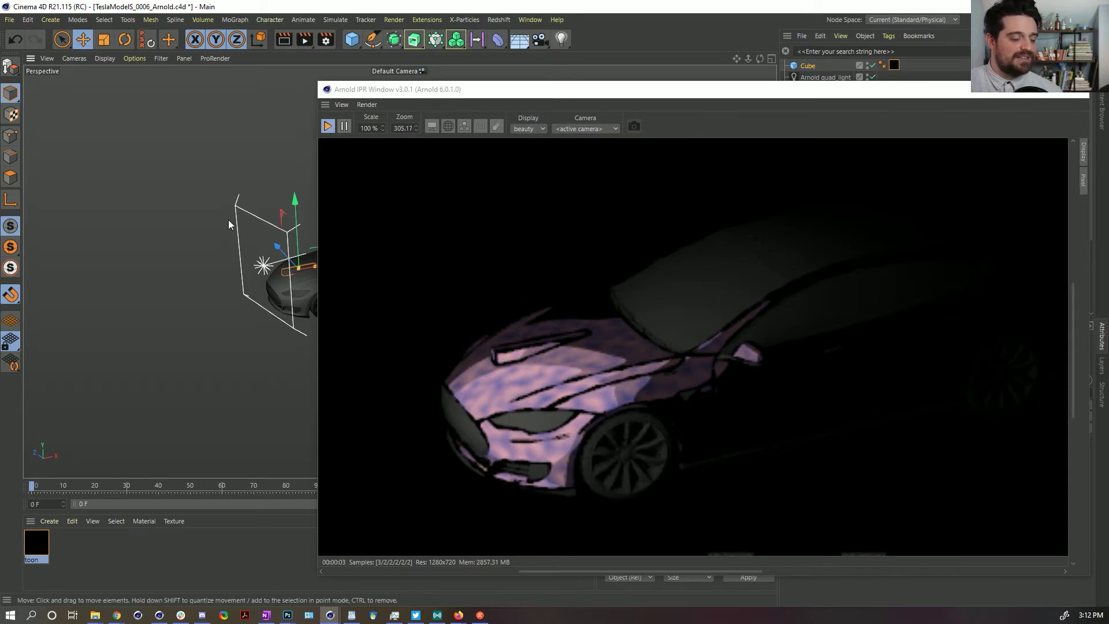
- Set the Arnold diffuse ray depth to 2 and close the render settings
{"action": "left_click", "coordinate": [325, 40]}
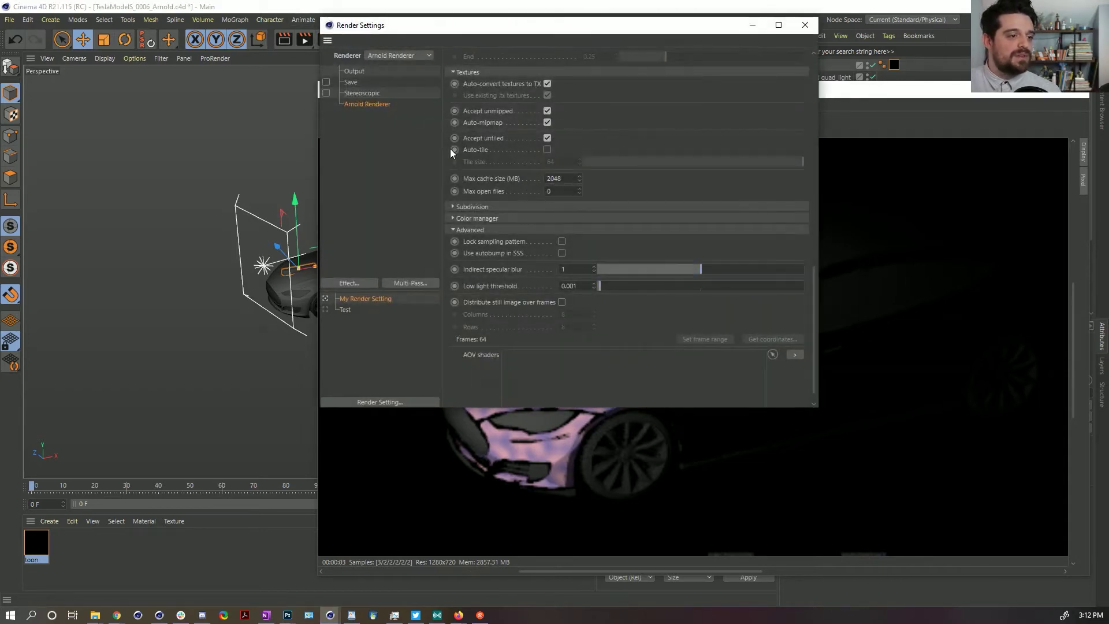
{"action": "scroll", "coordinate": [449, 146], "scroll_direction": "up", "scroll_amount": 10}
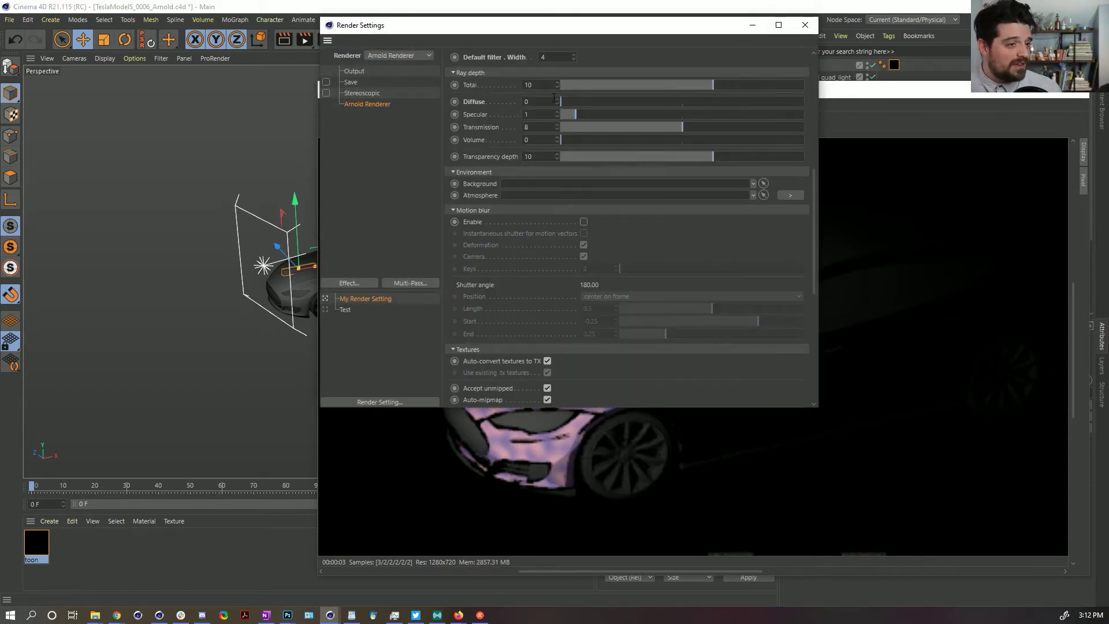
{"action": "left_click", "coordinate": [527, 102]}
{"action": "type", "text": "2"}
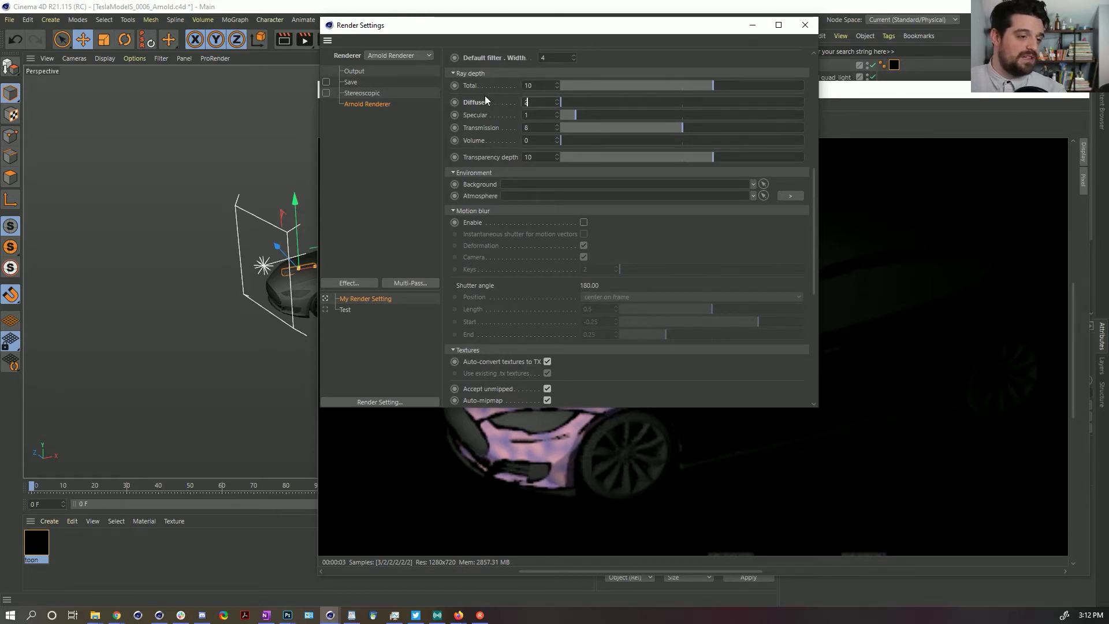
{"action": "scroll", "coordinate": [482, 100], "scroll_direction": "up", "scroll_amount": 5}
{"action": "left_click", "coordinate": [805, 25]}
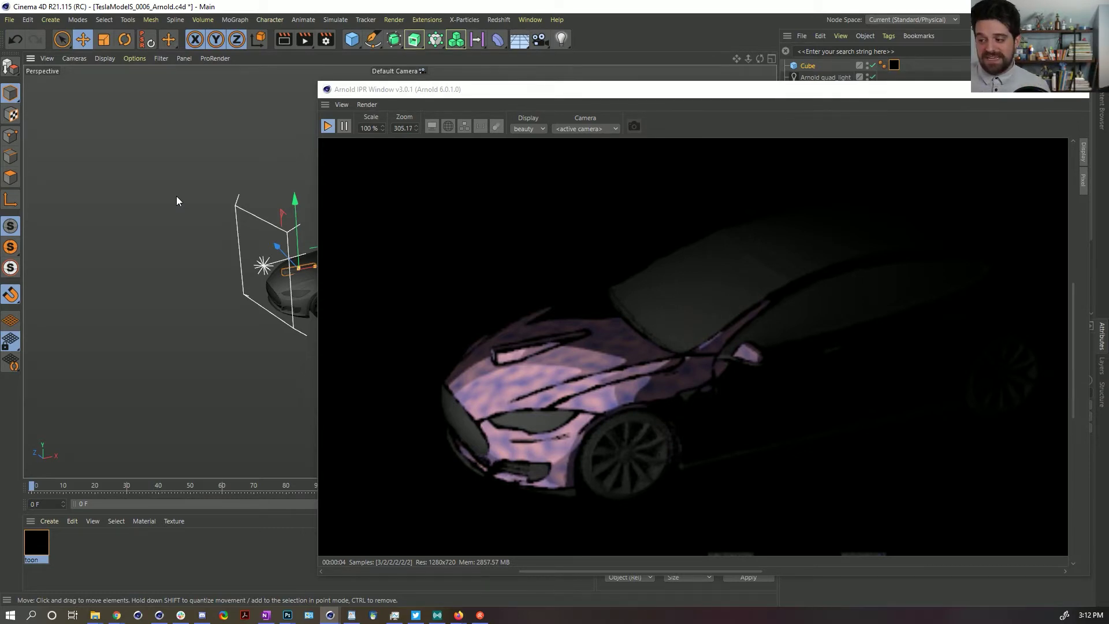
- Stop the IPR render and delete the Arnold quad light from the scene
{"action": "left_click", "coordinate": [328, 126]}
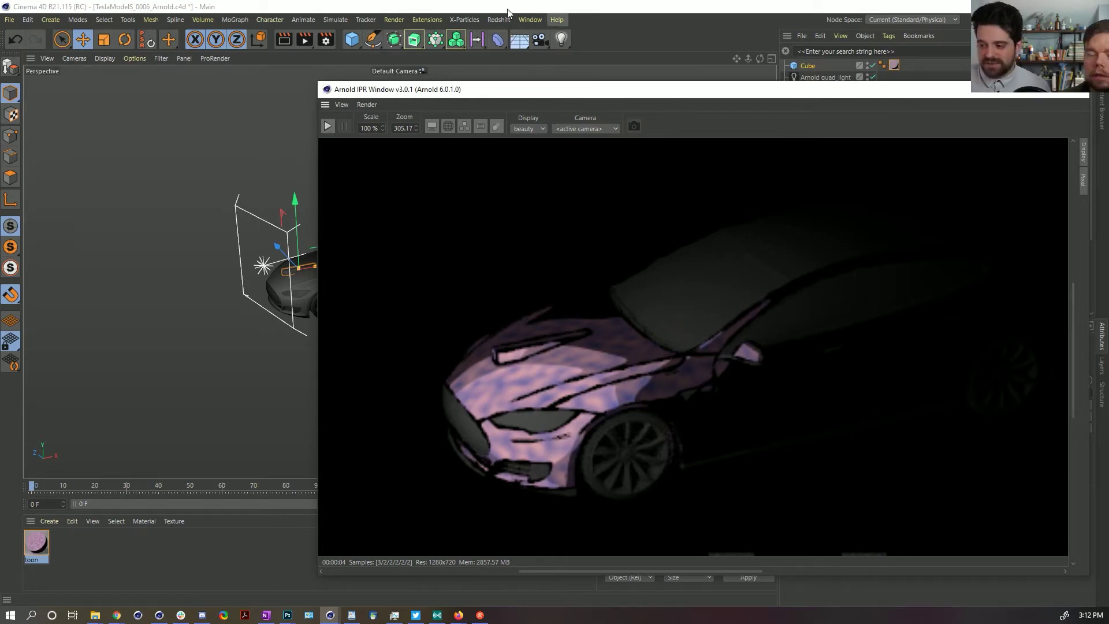
{"action": "left_click_drag", "start_coordinate": [543, 94], "coordinate": [371, 65]}
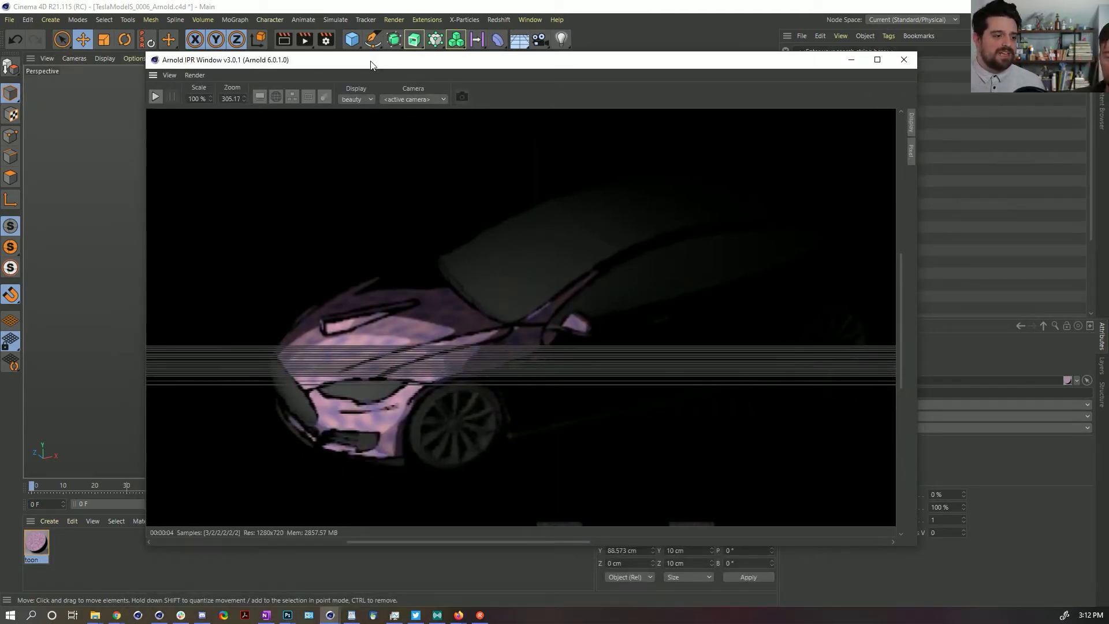
{"action": "left_click", "coordinate": [942, 129]}
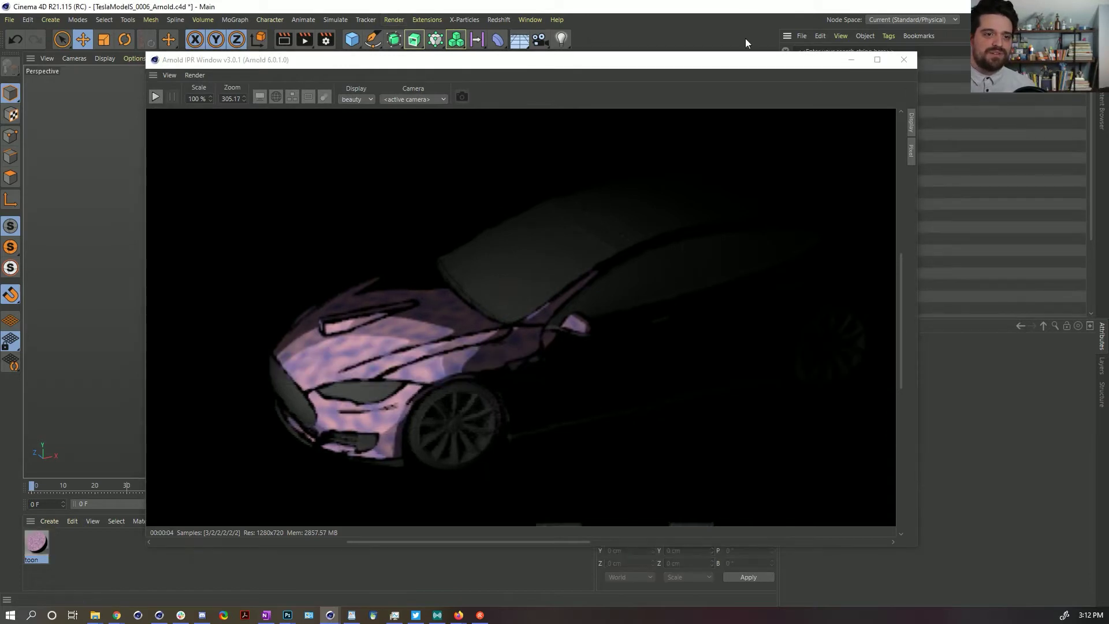
{"action": "left_click_drag", "start_coordinate": [733, 69], "coordinate": [927, 185]}
{"action": "left_click", "coordinate": [820, 78]}
{"action": "key", "text": "Delete"}
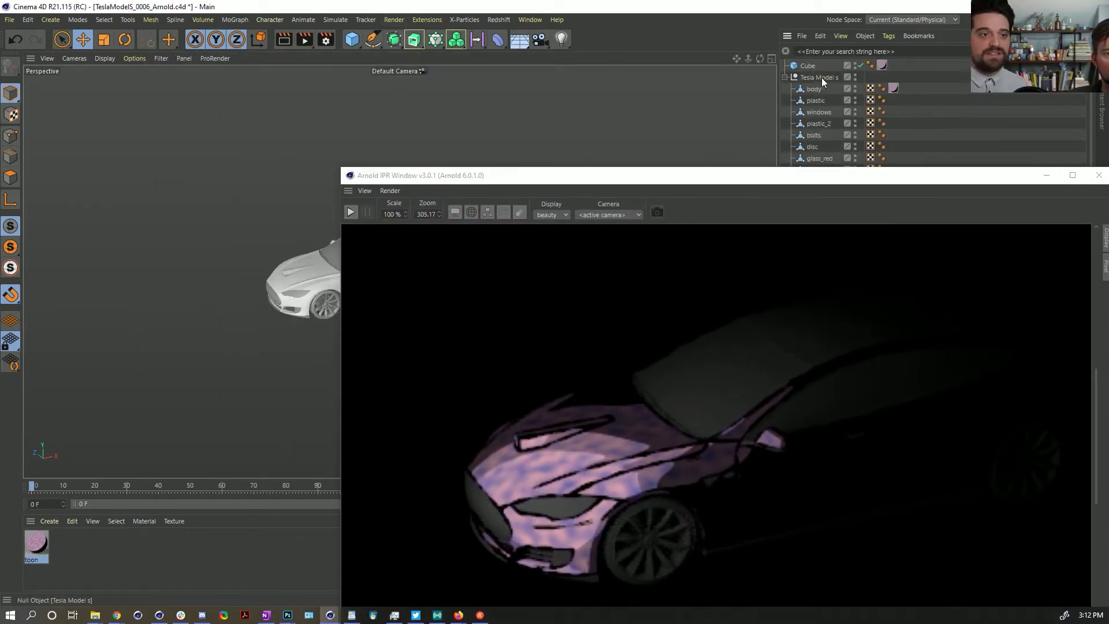
- Add an Arnold distant light and shrink the IPR window to uncover the car in the viewport
{"action": "left_click", "coordinate": [368, 20]}
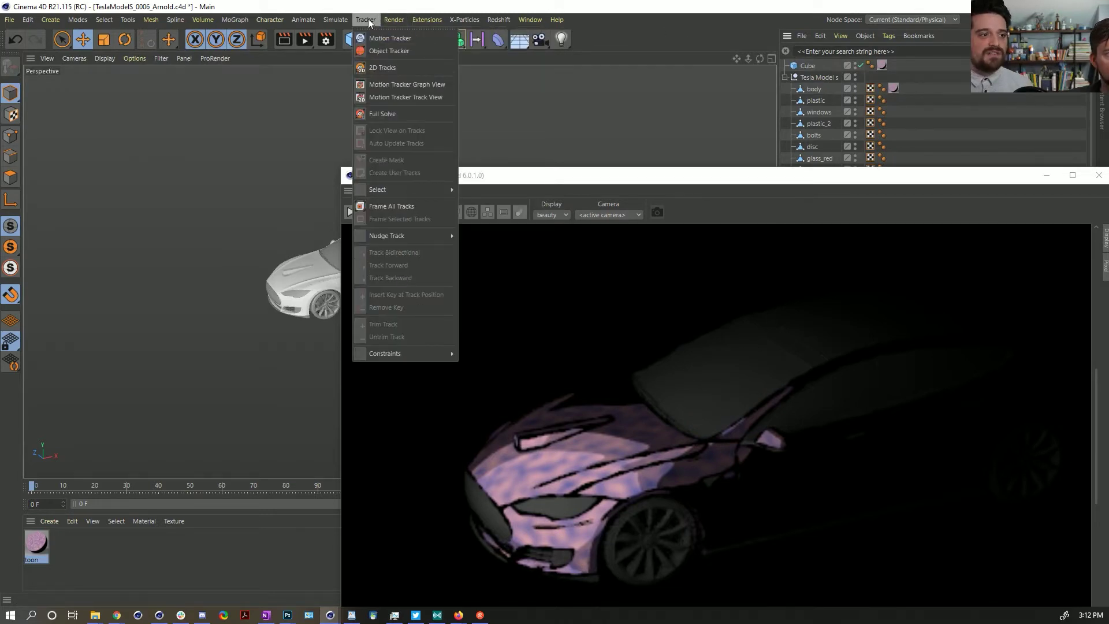
{"action": "mouse_move", "coordinate": [427, 19]}
{"action": "mouse_move", "coordinate": [496, 203]}
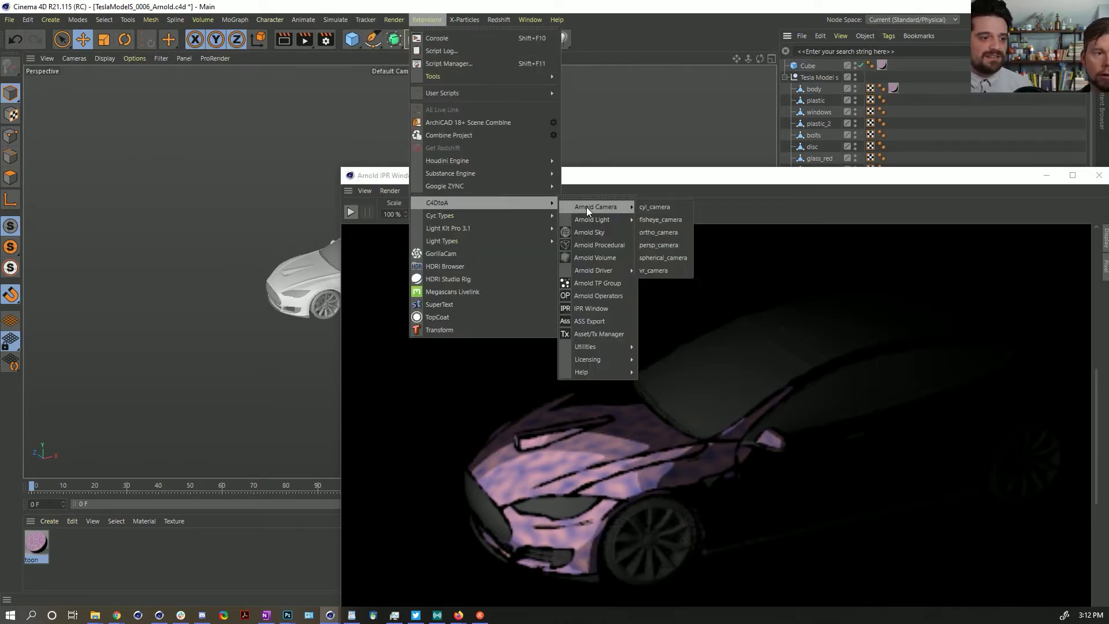
{"action": "mouse_move", "coordinate": [597, 221]}
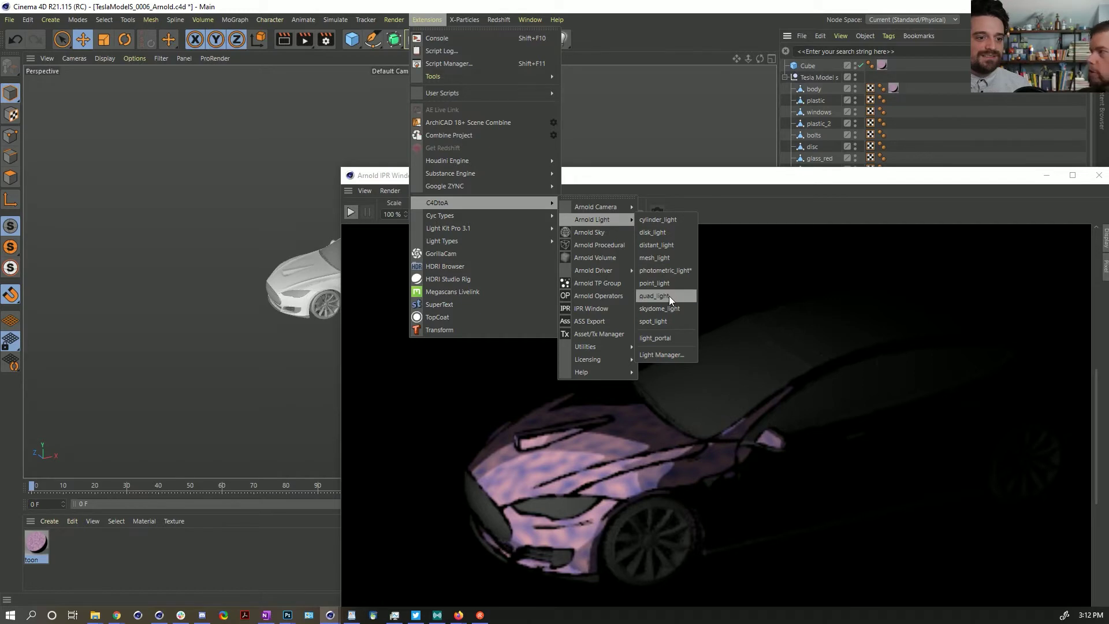
{"action": "left_click", "coordinate": [670, 243]}
{"action": "left_click_drag", "start_coordinate": [400, 202], "coordinate": [449, 107]}
{"action": "left_click_drag", "start_coordinate": [363, 96], "coordinate": [609, 276]}
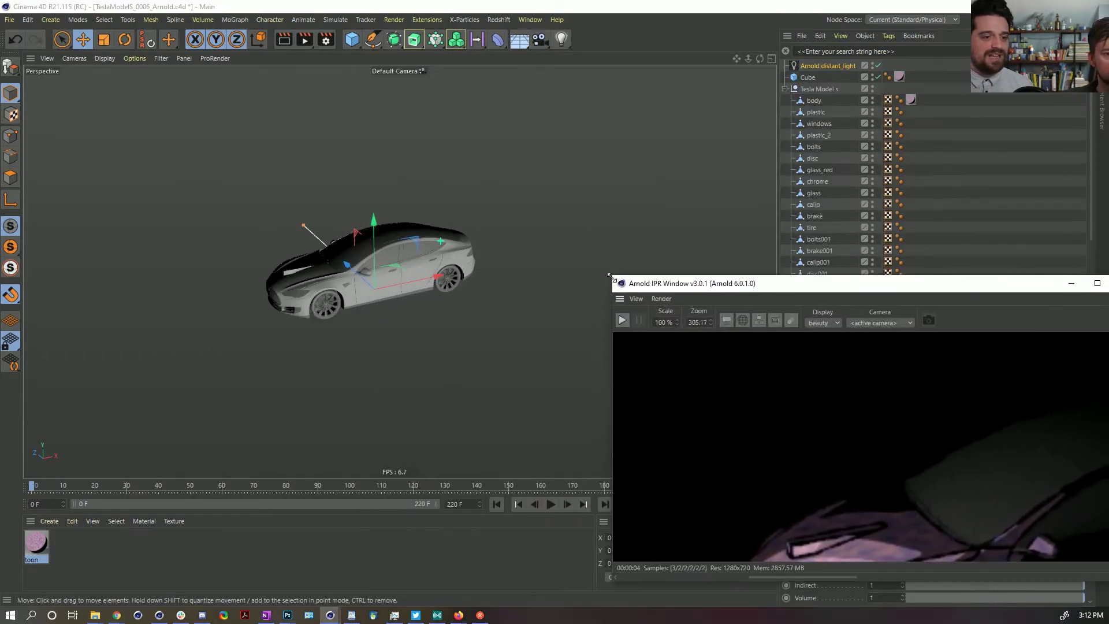
{"action": "left_click_drag", "start_coordinate": [675, 283], "coordinate": [587, 195]}
- Rotate the distant light so it illuminates the side of the car facing the view
{"action": "left_click", "coordinate": [576, 234]}
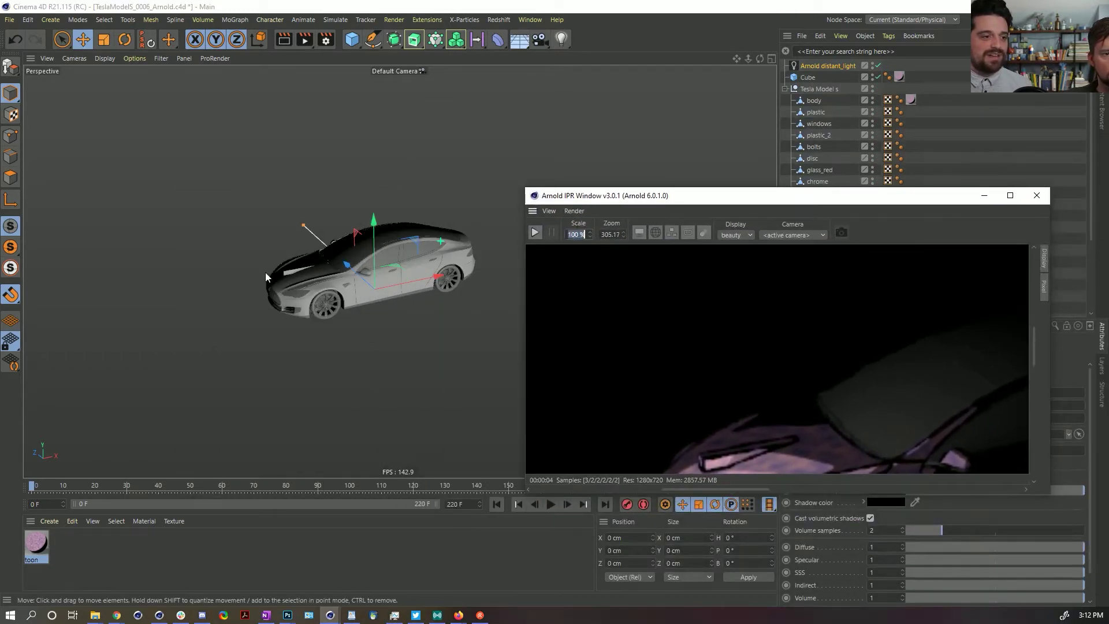
{"action": "left_click", "coordinate": [124, 39]}
{"action": "left_click_drag", "start_coordinate": [384, 262], "coordinate": [317, 301]}
- Add a plane as the ground beneath the car, then restart the IPR render and examine the car up close
{"action": "left_click_drag", "start_coordinate": [348, 37], "coordinate": [520, 82]}
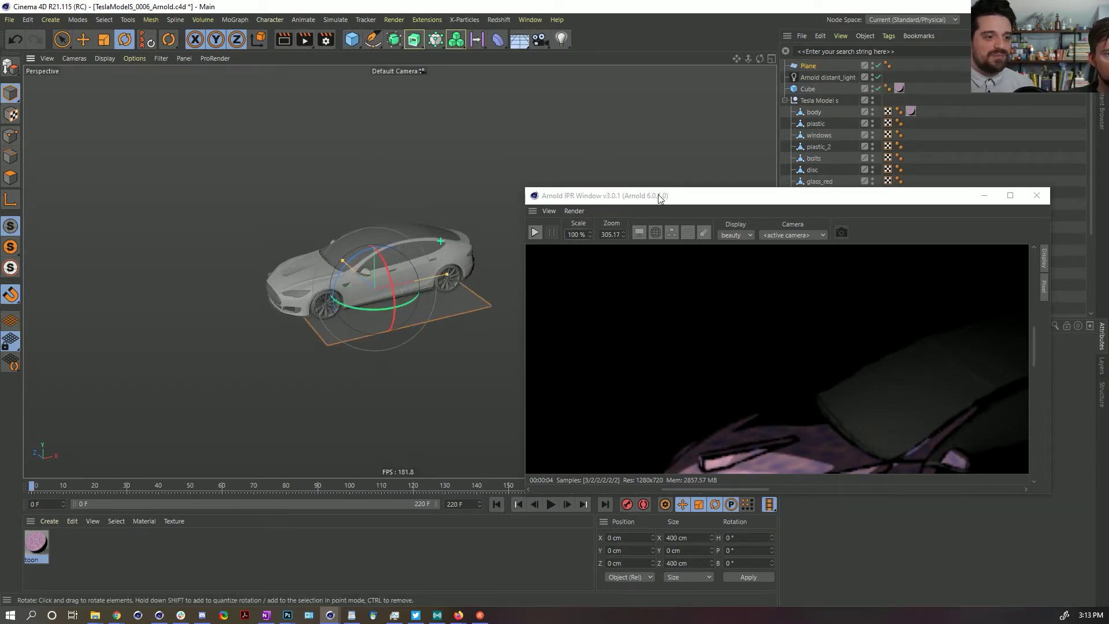
{"action": "left_click_drag", "start_coordinate": [661, 198], "coordinate": [631, 91]}
{"action": "left_click", "coordinate": [506, 126]}
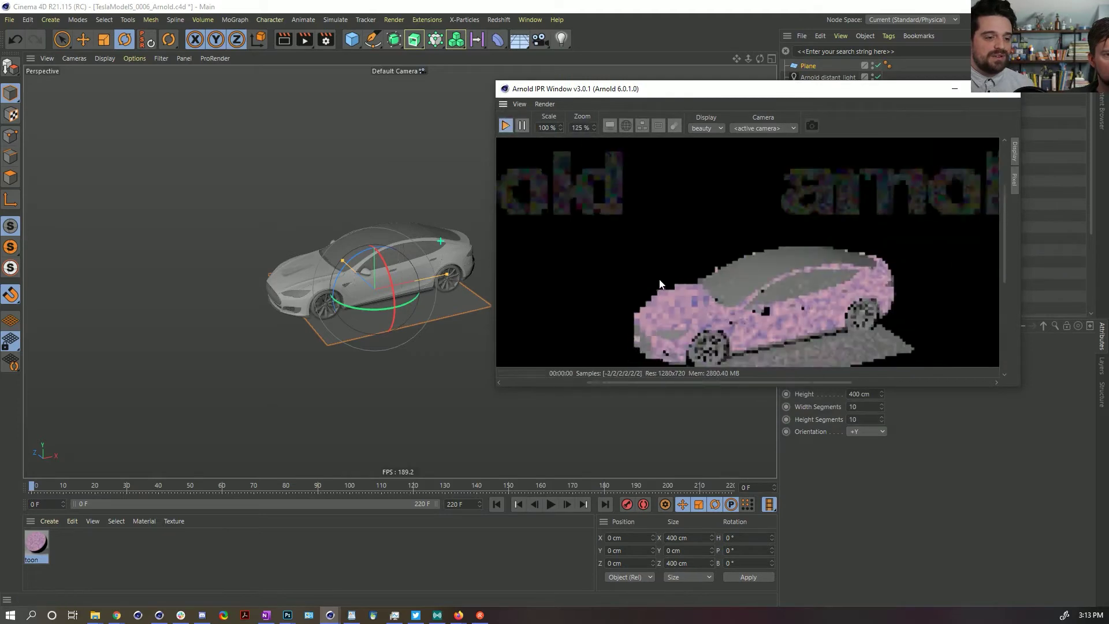
{"action": "scroll", "coordinate": [815, 350], "scroll_direction": "up", "scroll_amount": 2}
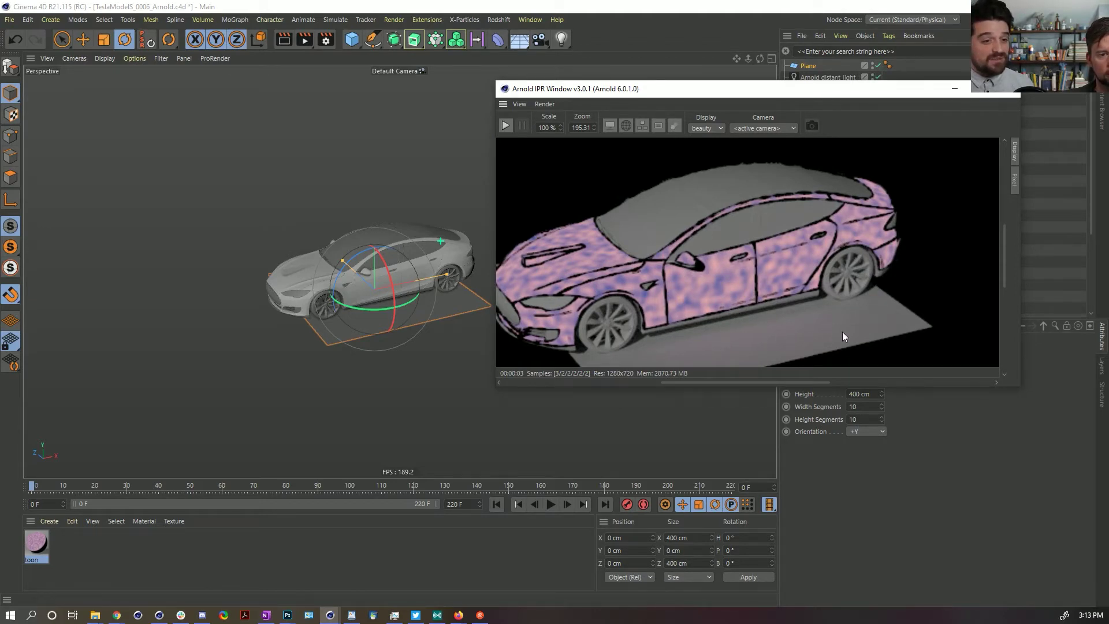
- Apply the toon material to the ground plane and restart the Arnold IPR render
{"action": "left_click_drag", "start_coordinate": [35, 549], "coordinate": [369, 330]}
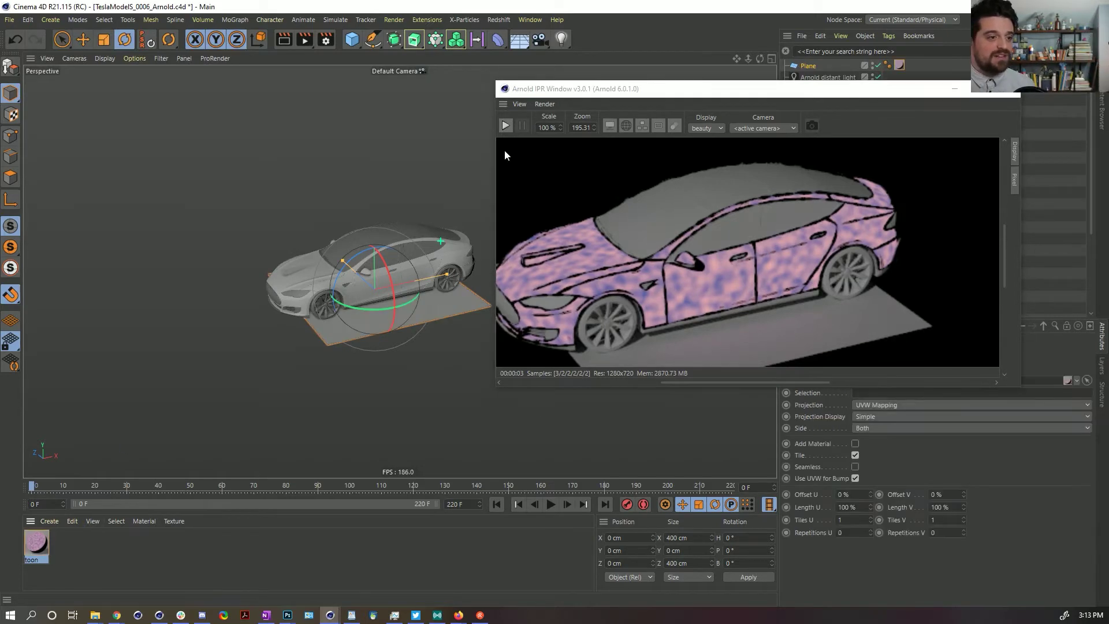
{"action": "left_click", "coordinate": [506, 125]}
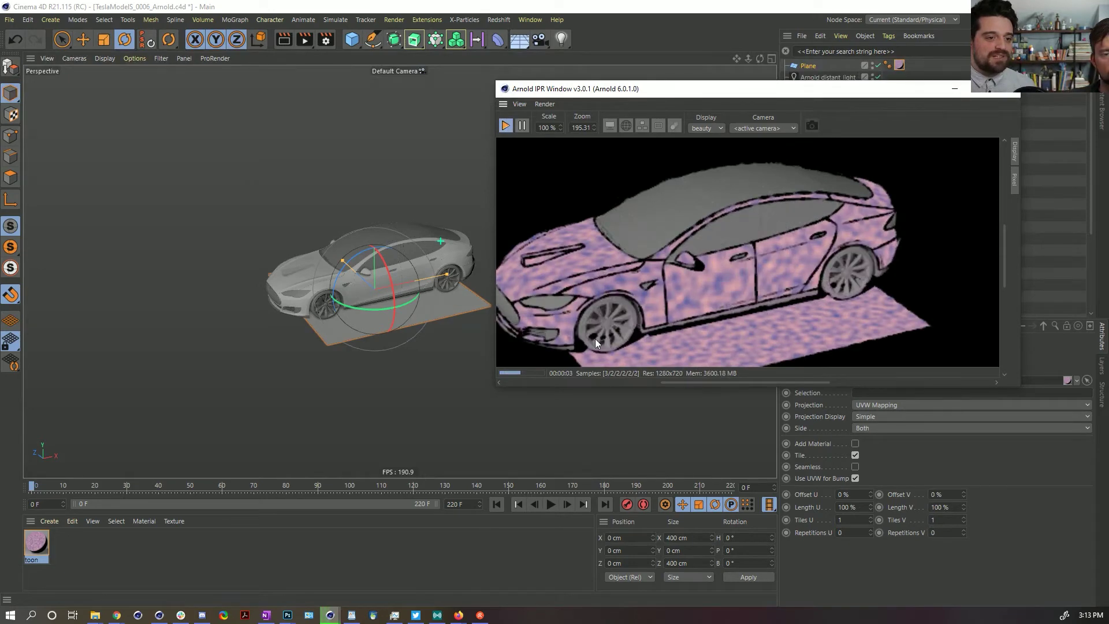
- Set the Diffuse ray depth to 0 in the Arnold render settings and close them
{"action": "key", "text": "ctrl+b"}
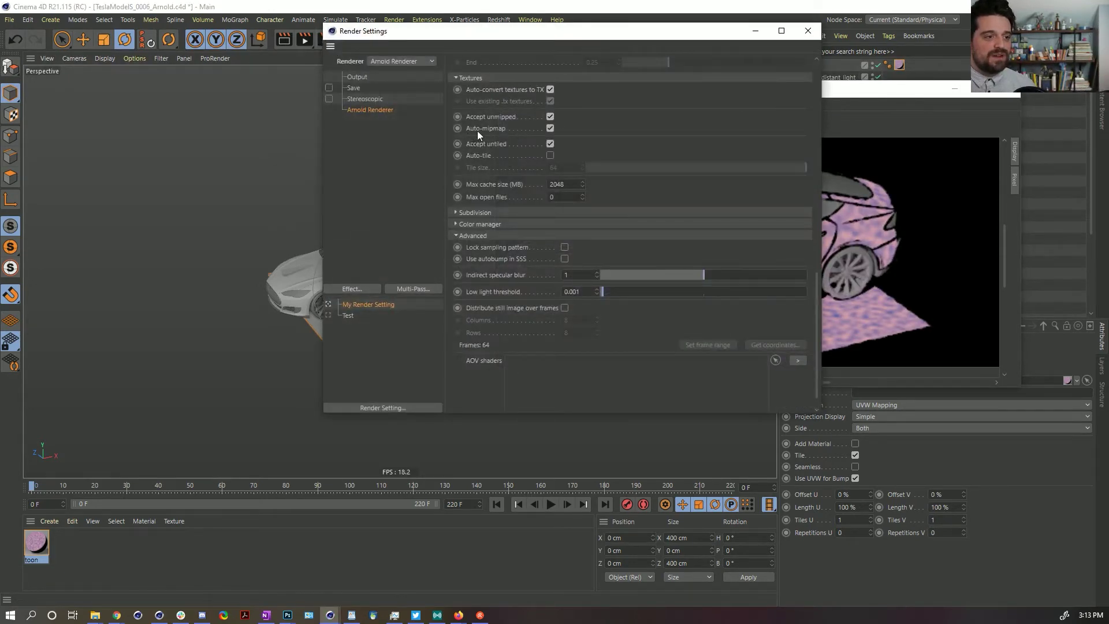
{"action": "scroll", "coordinate": [480, 129], "scroll_direction": "up", "scroll_amount": 10}
{"action": "double_click", "coordinate": [542, 247]}
{"action": "type", "text": "1"}
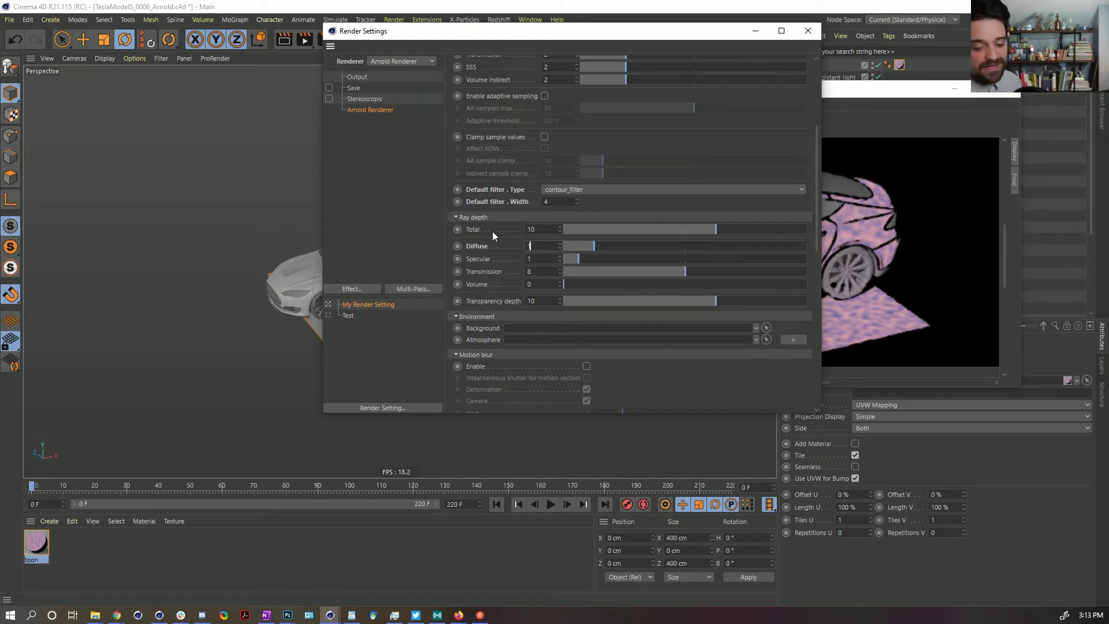
{"action": "key", "text": "BackSpace"}
{"action": "type", "text": "0"}
{"action": "key", "text": "Return"}
{"action": "scroll", "coordinate": [492, 231], "scroll_direction": "up", "scroll_amount": 3}
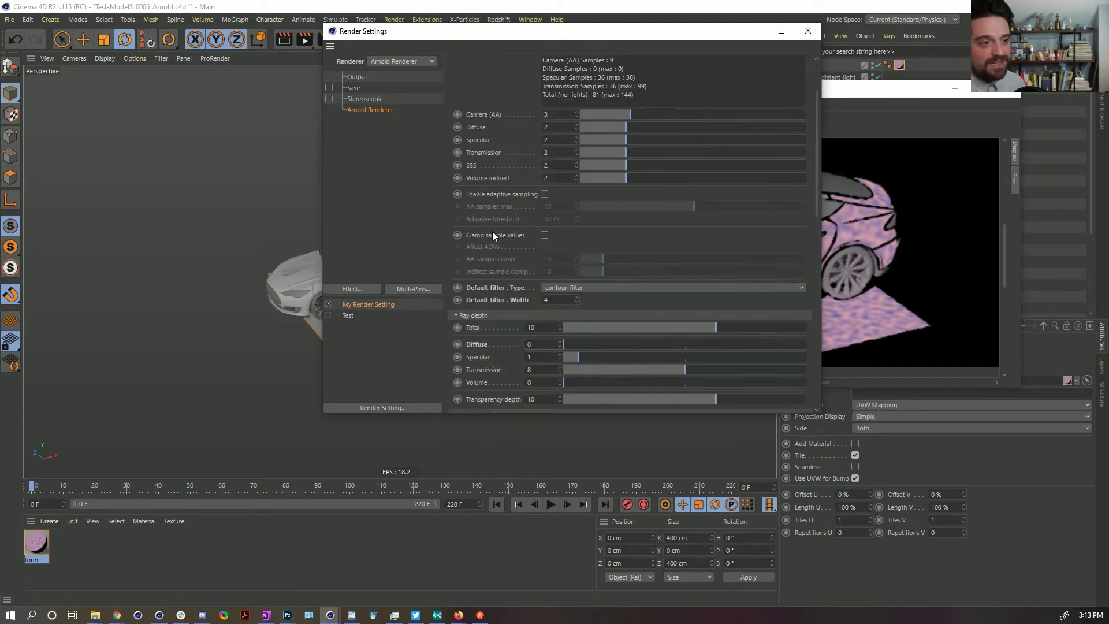
{"action": "left_click", "coordinate": [808, 30]}
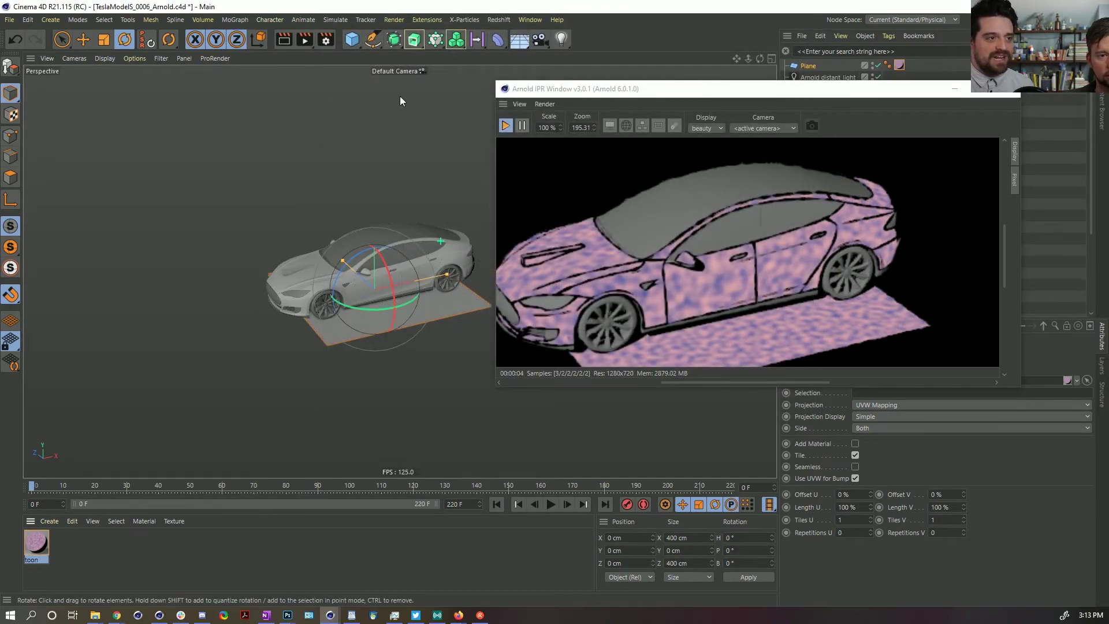
- Stop the IPR render, close its window, and save the Tesla scene
{"action": "left_click", "coordinate": [506, 126]}
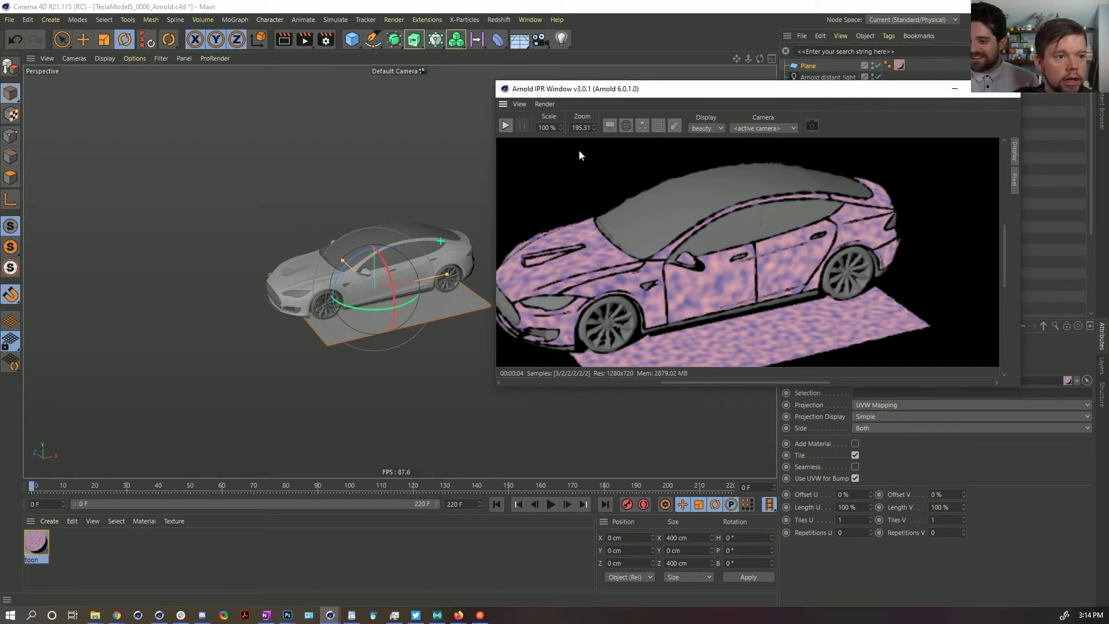
{"action": "left_click_drag", "start_coordinate": [831, 99], "coordinate": [594, 92]}
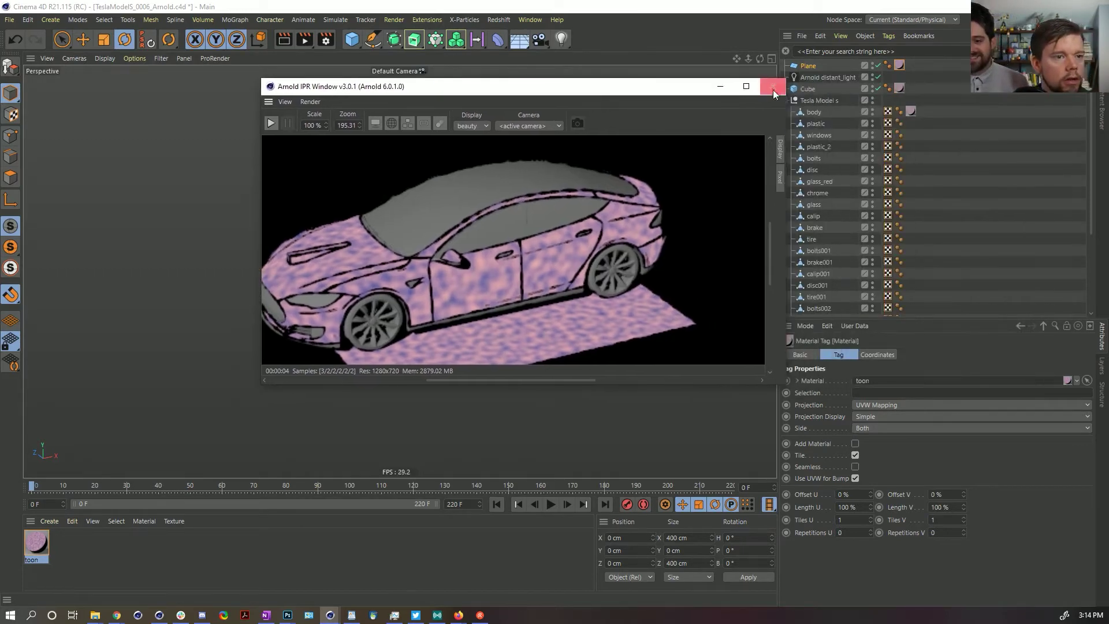
{"action": "left_click", "coordinate": [772, 91]}
{"action": "key", "text": "ctrl+s"}
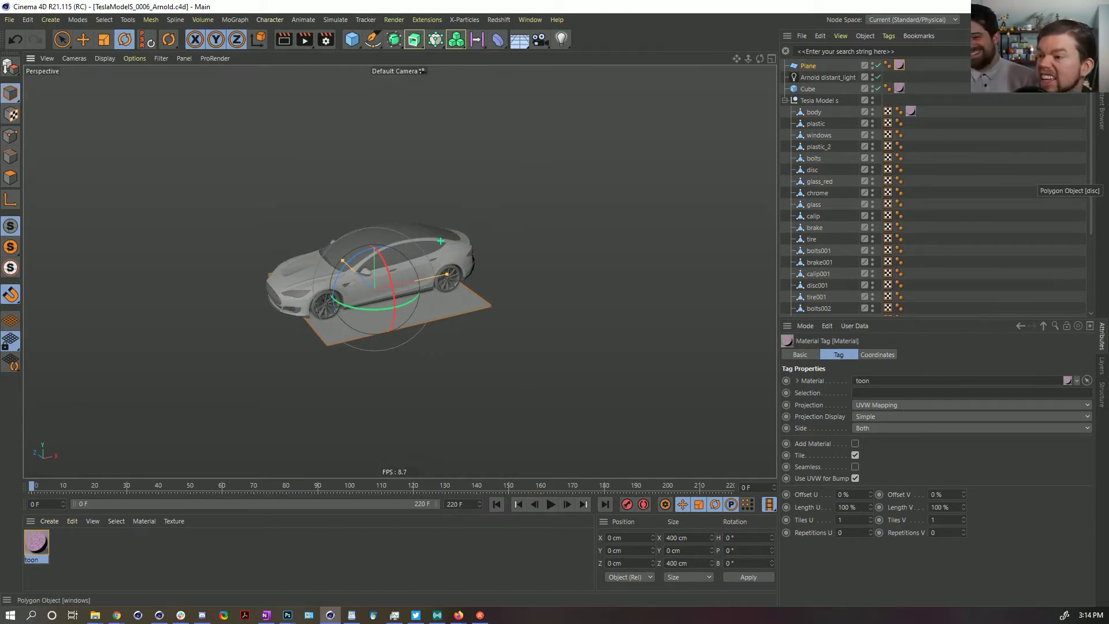
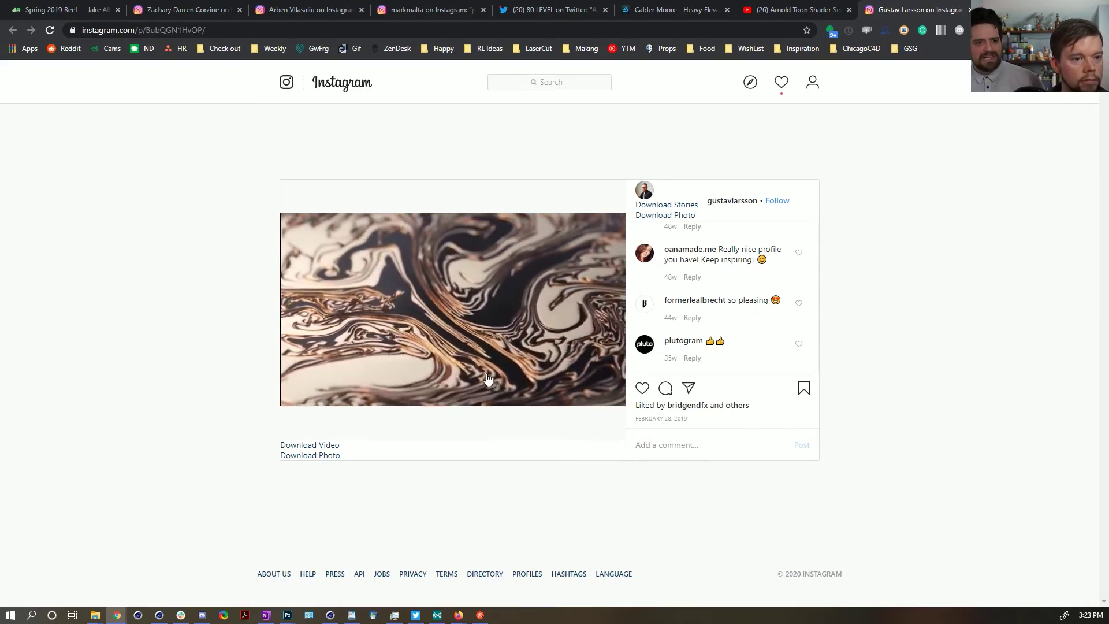
- Read the caption of the ink marbling post on Instagram and close the post's page
{"action": "scroll", "coordinate": [740, 334], "scroll_direction": "up", "scroll_amount": 5}
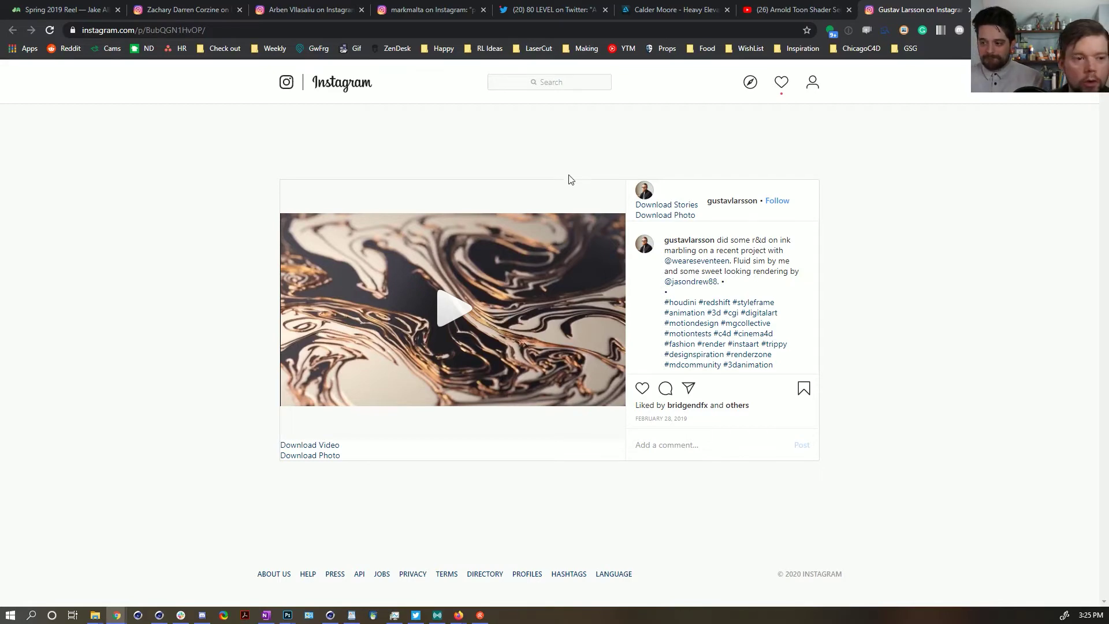
{"action": "key", "text": "ctrl+w"}
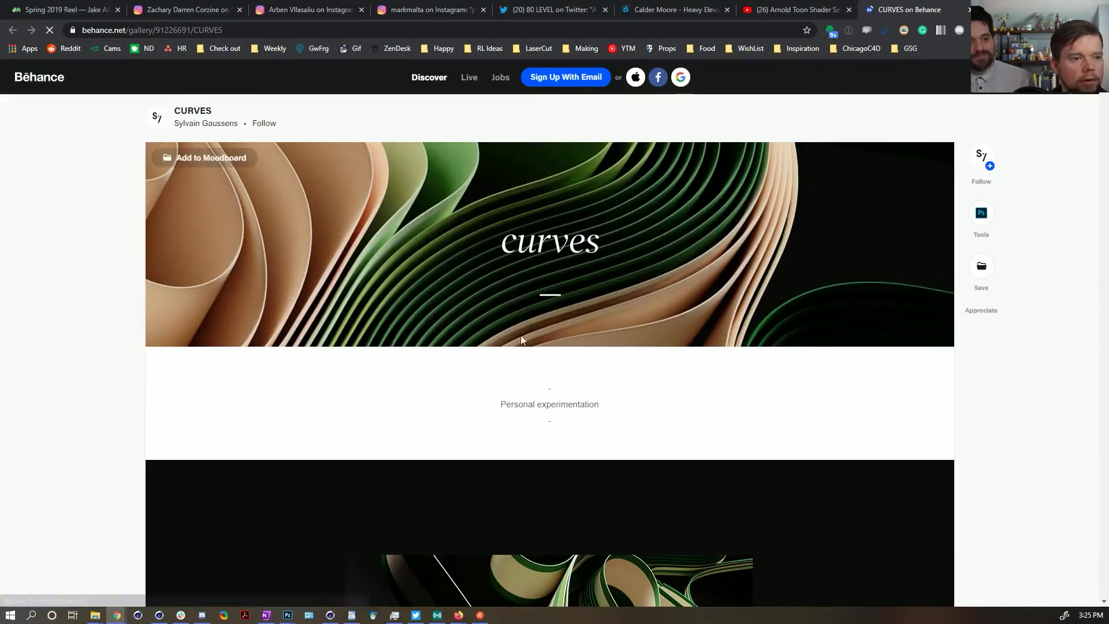
- Examine the folded-ribbon renders in the CURVES gallery on Behance, down to the process section
{"action": "scroll", "coordinate": [504, 338], "scroll_direction": "down", "scroll_amount": 10}
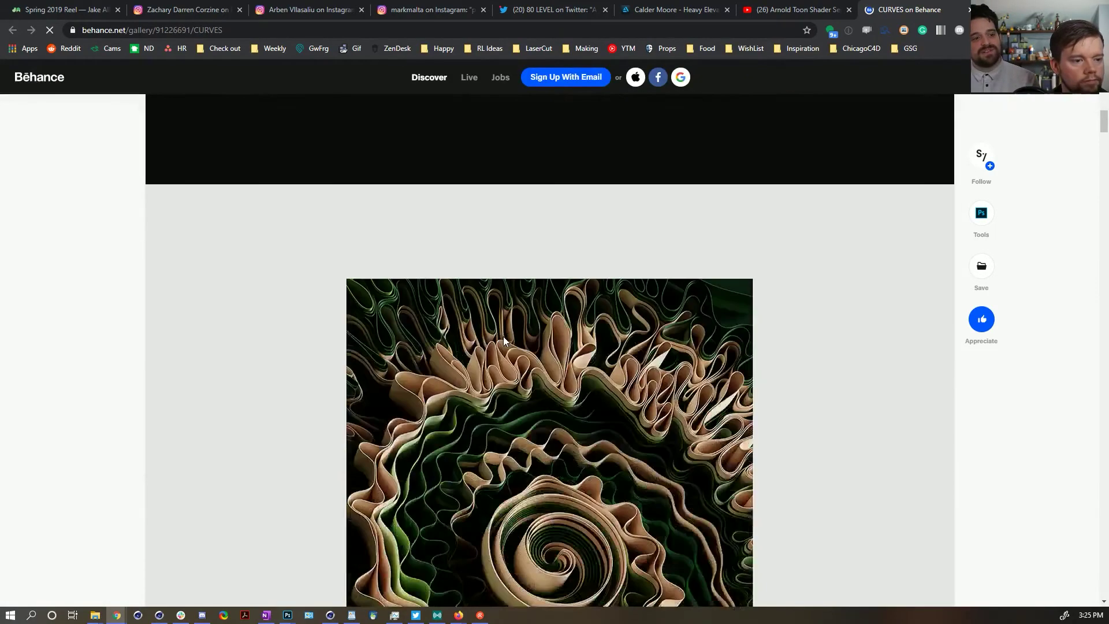
{"action": "scroll", "coordinate": [504, 336], "scroll_direction": "down", "scroll_amount": 10}
{"action": "scroll", "coordinate": [503, 338], "scroll_direction": "down", "scroll_amount": 10}
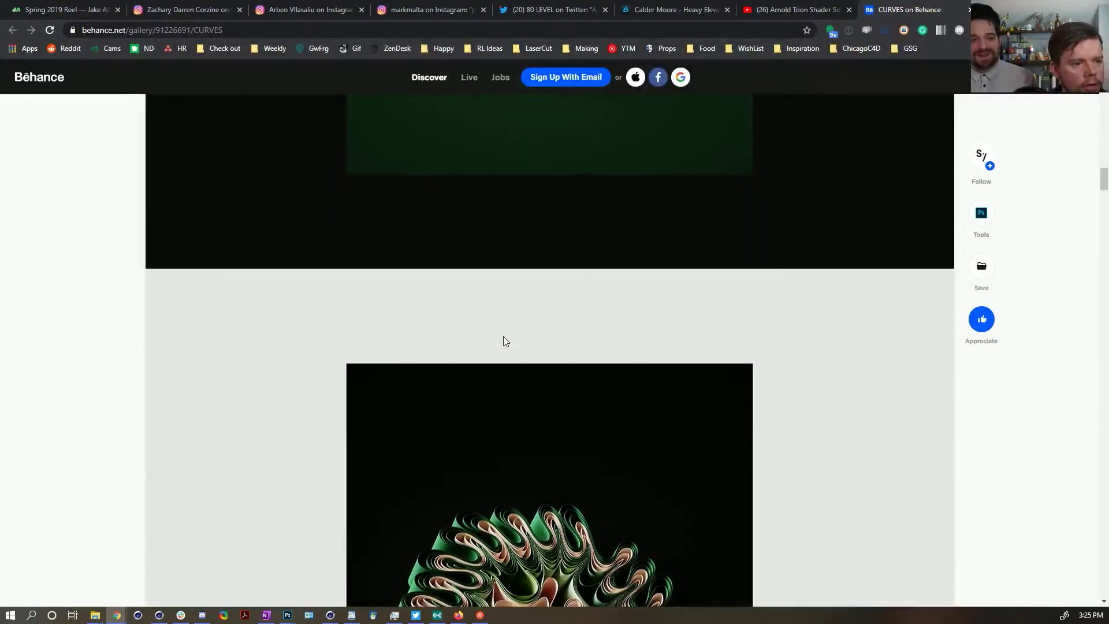
{"action": "scroll", "coordinate": [503, 341], "scroll_direction": "down", "scroll_amount": 10}
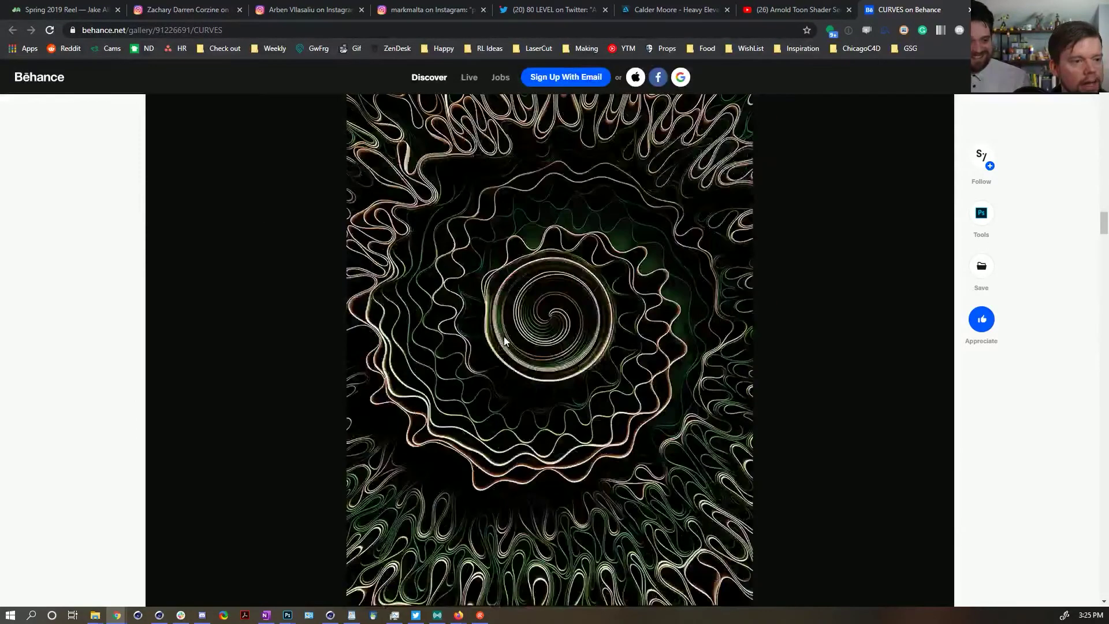
{"action": "scroll", "coordinate": [504, 341], "scroll_direction": "down", "scroll_amount": 4}
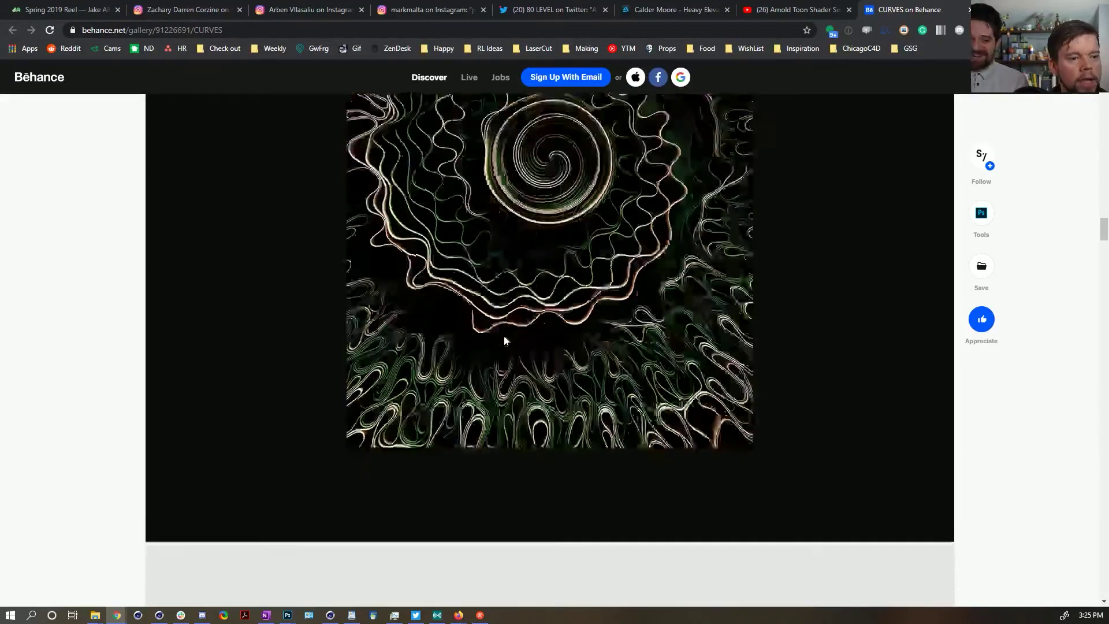
{"action": "scroll", "coordinate": [504, 341], "scroll_direction": "down", "scroll_amount": 10}
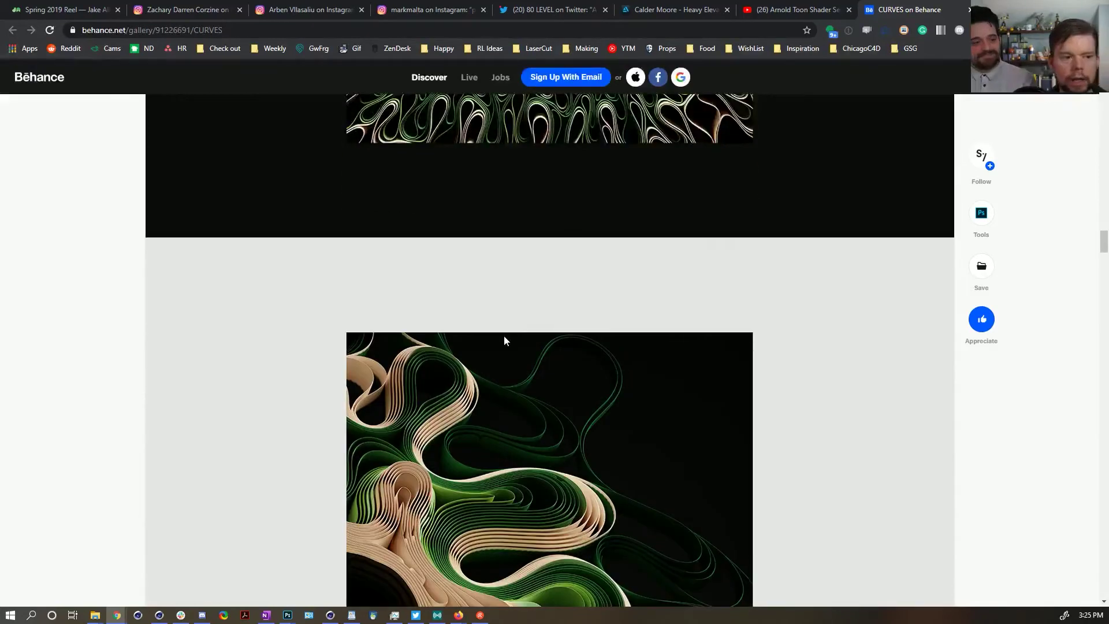
{"action": "scroll", "coordinate": [504, 341], "scroll_direction": "down", "scroll_amount": 5}
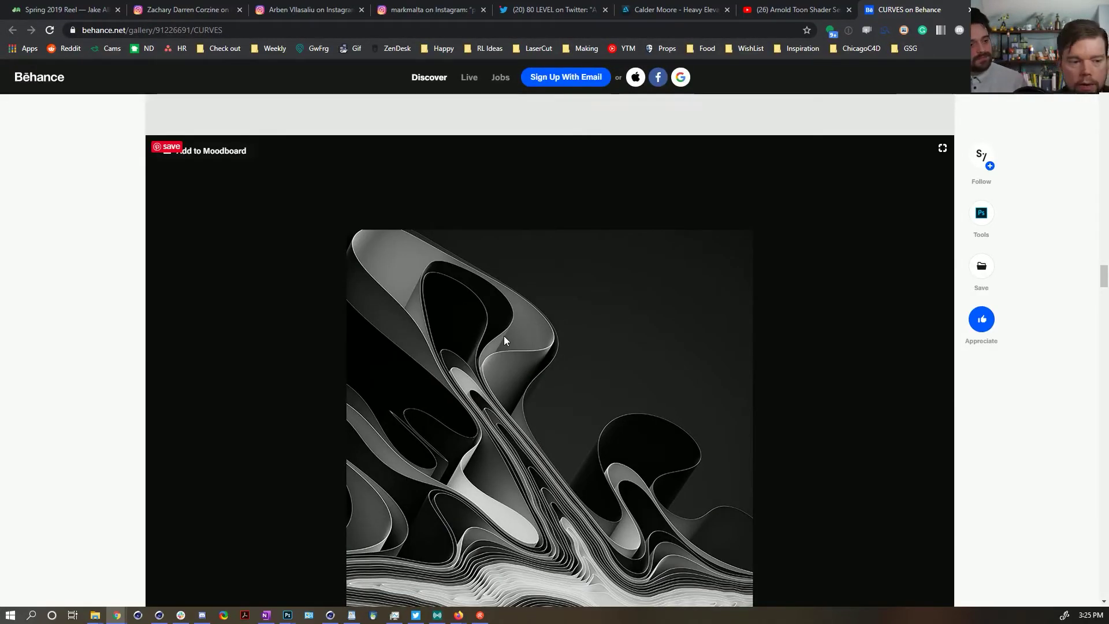
{"action": "scroll", "coordinate": [504, 341], "scroll_direction": "down", "scroll_amount": 5}
{"action": "scroll", "coordinate": [547, 338], "scroll_direction": "down", "scroll_amount": 2}
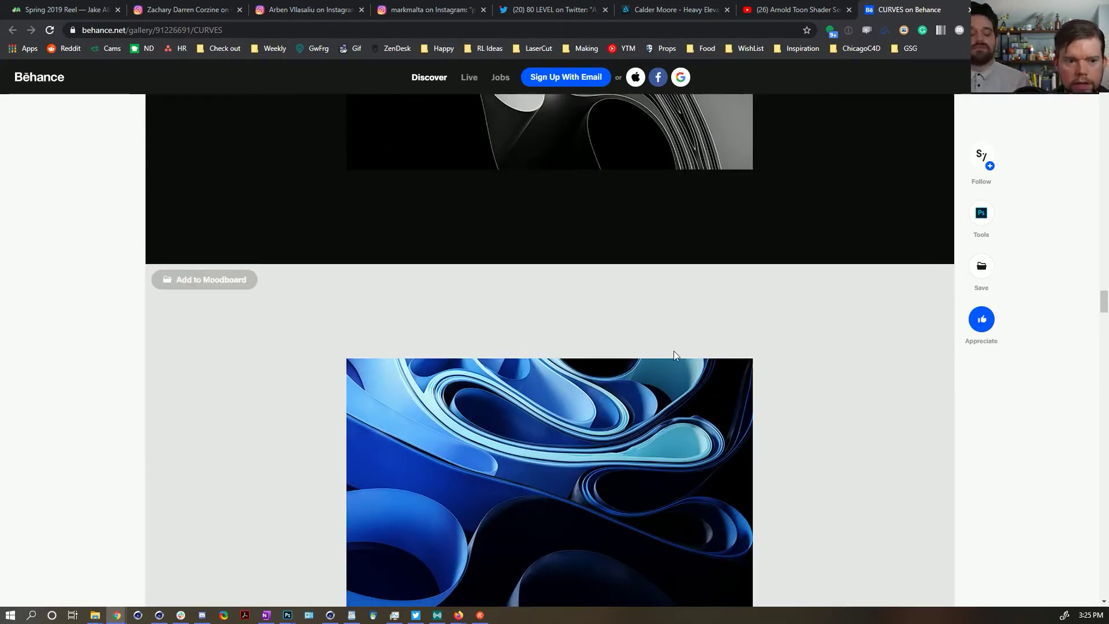
{"action": "scroll", "coordinate": [674, 352], "scroll_direction": "down", "scroll_amount": 8}
{"action": "scroll", "coordinate": [646, 435], "scroll_direction": "down", "scroll_amount": 5}
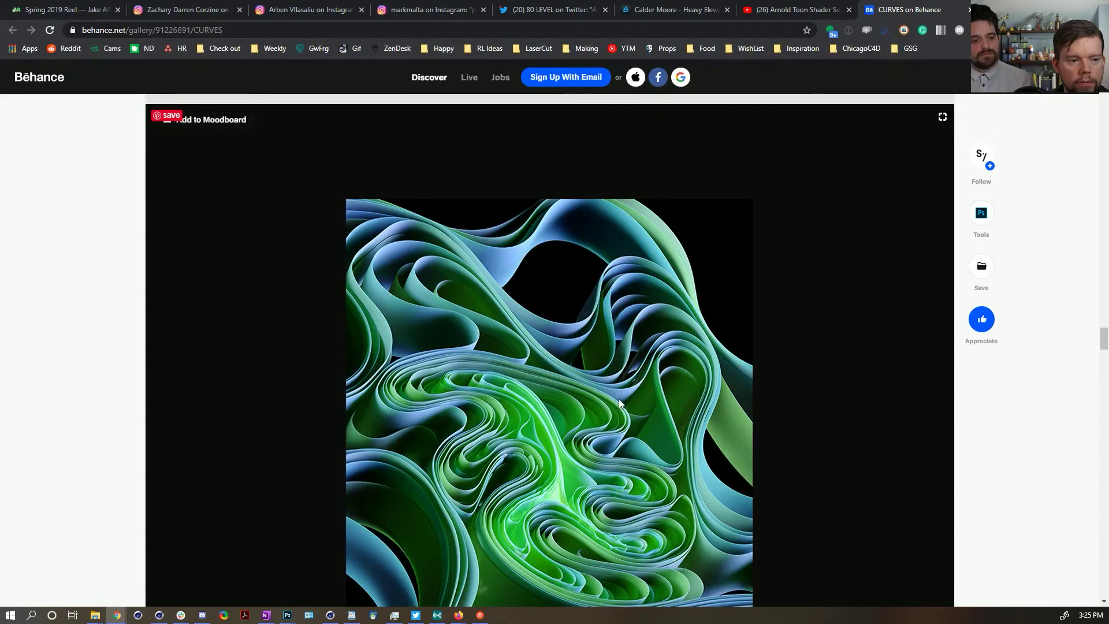
{"action": "scroll", "coordinate": [621, 396], "scroll_direction": "down", "scroll_amount": 3}
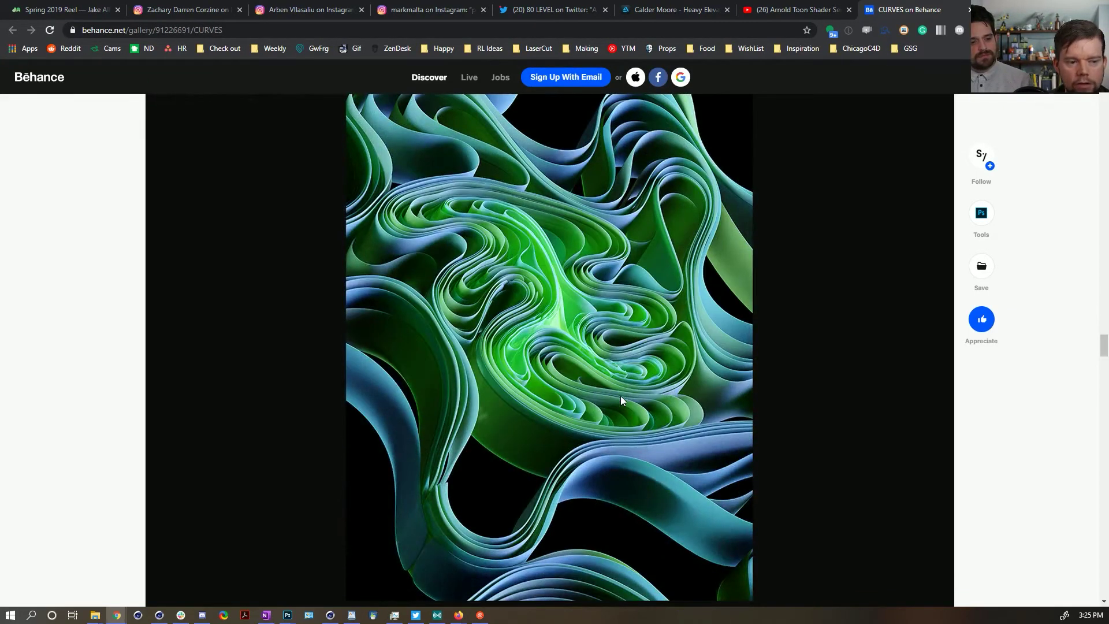
{"action": "scroll", "coordinate": [621, 397], "scroll_direction": "up", "scroll_amount": 1}
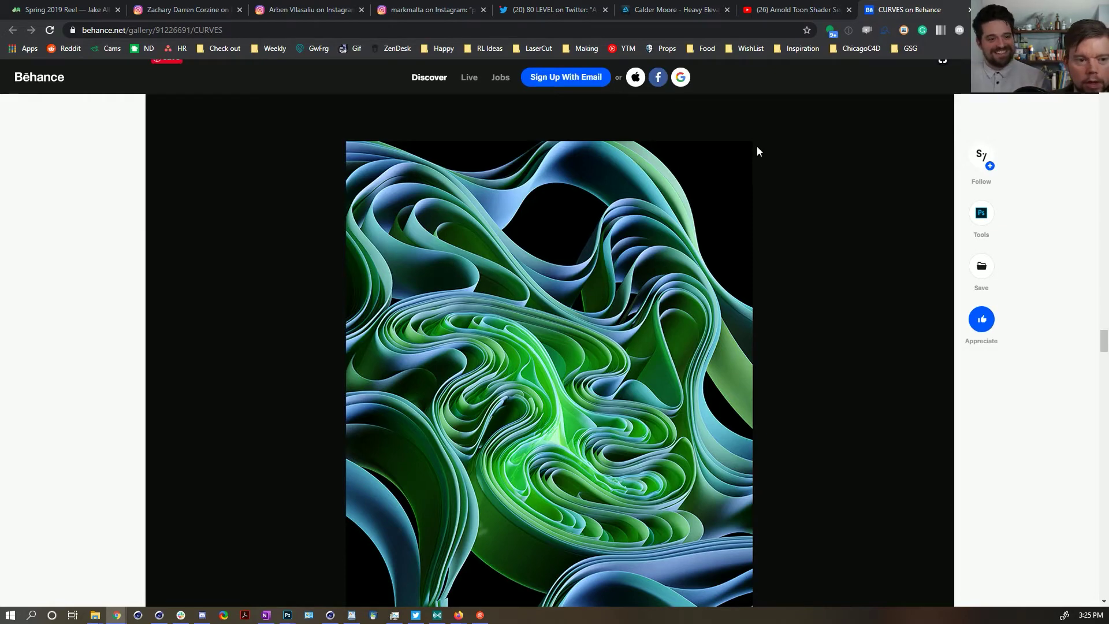
{"action": "scroll", "coordinate": [717, 283], "scroll_direction": "down", "scroll_amount": 15}
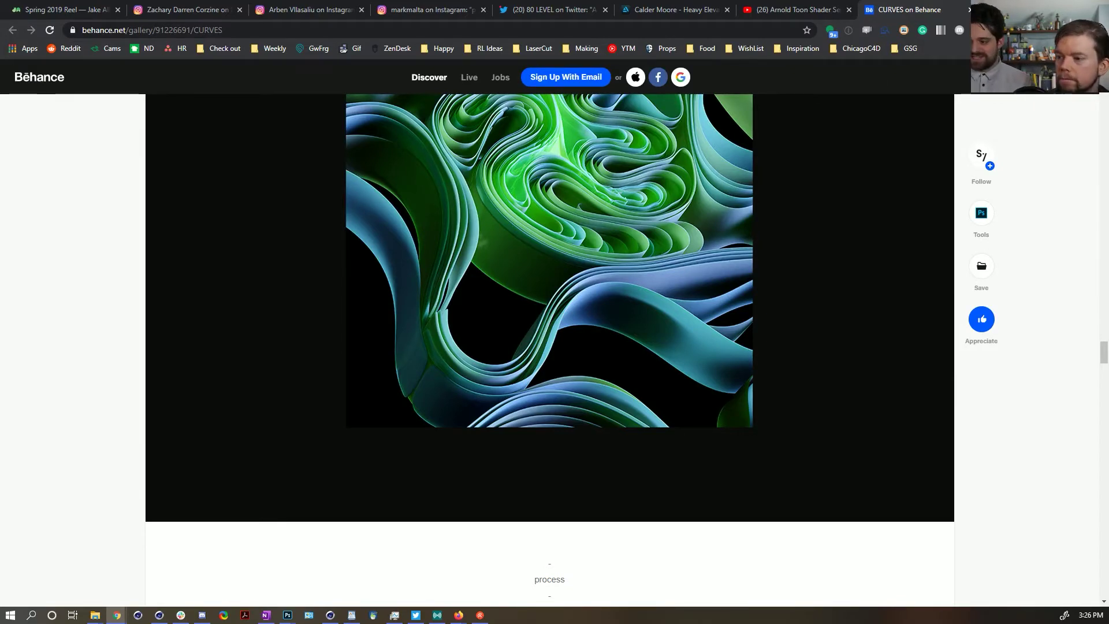
{"action": "scroll", "coordinate": [840, 332], "scroll_direction": "down", "scroll_amount": 8}
- Go back to the start of the CURVES gallery and study the spiral ribbon image near its beginning
{"action": "scroll", "coordinate": [819, 333], "scroll_direction": "up", "scroll_amount": 10}
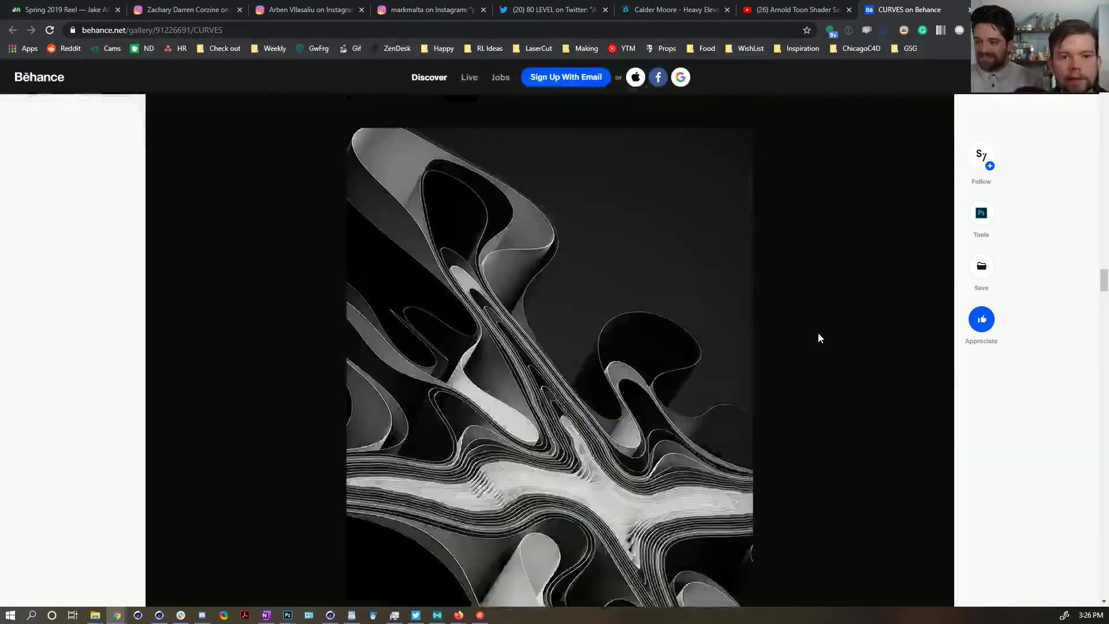
{"action": "scroll", "coordinate": [809, 342], "scroll_direction": "up", "scroll_amount": 10}
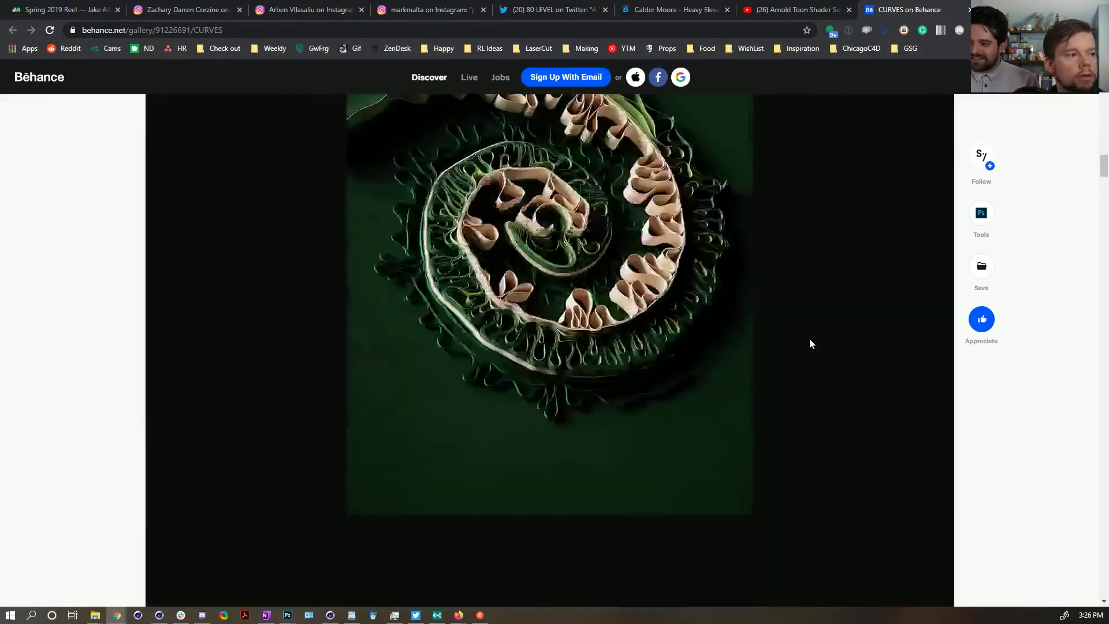
{"action": "scroll", "coordinate": [809, 353], "scroll_direction": "up", "scroll_amount": 5}
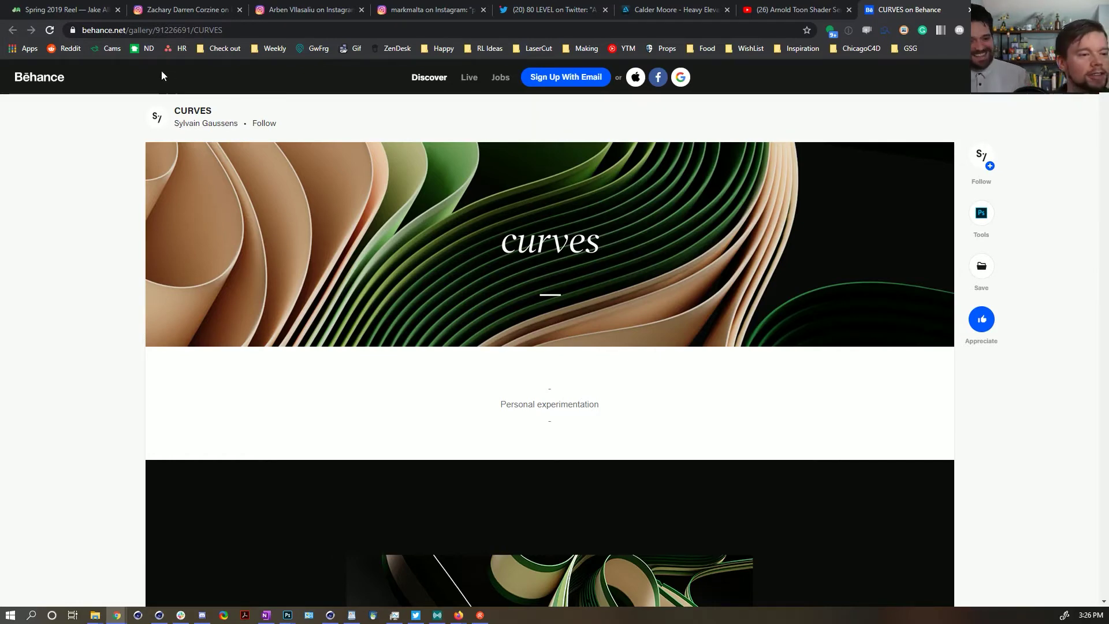
{"action": "scroll", "coordinate": [449, 338], "scroll_direction": "down", "scroll_amount": 7}
{"action": "scroll", "coordinate": [450, 317], "scroll_direction": "down", "scroll_amount": 10}
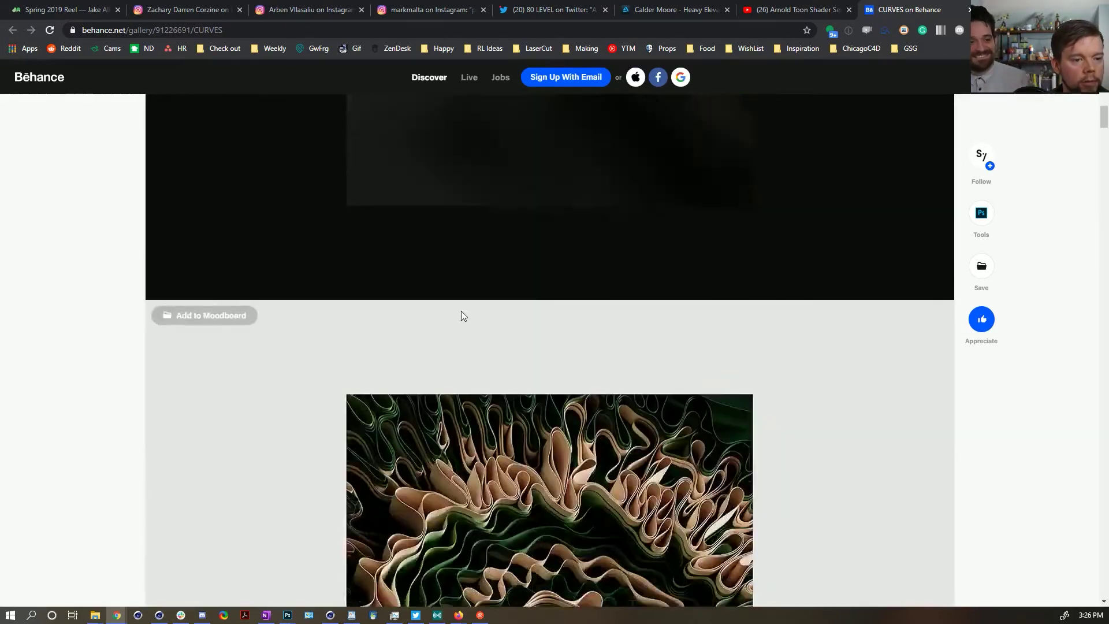
{"action": "scroll", "coordinate": [477, 319], "scroll_direction": "up", "scroll_amount": 4}
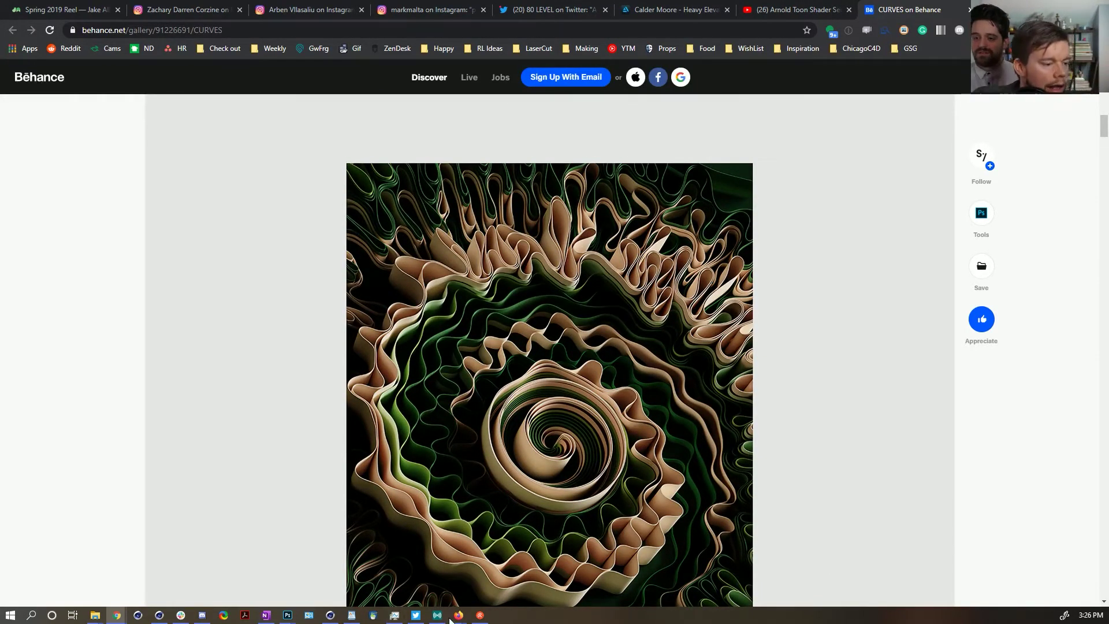
- Switch to Cinema 4D, start a new project, and add a Floor object
{"action": "left_click", "coordinate": [331, 616]}
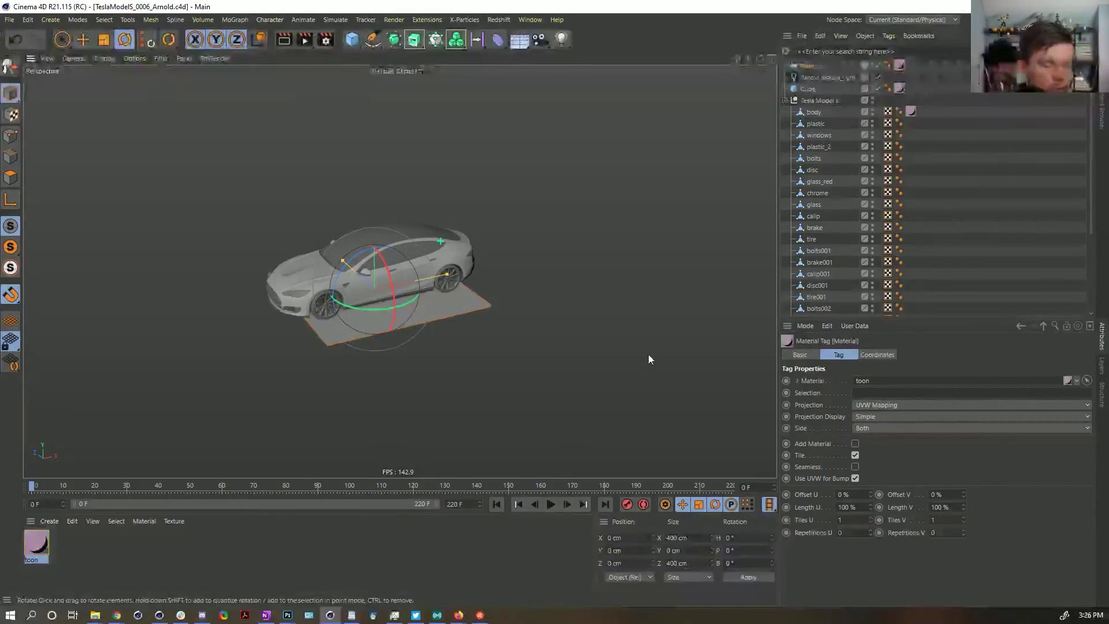
{"action": "key", "text": "ctrl+n"}
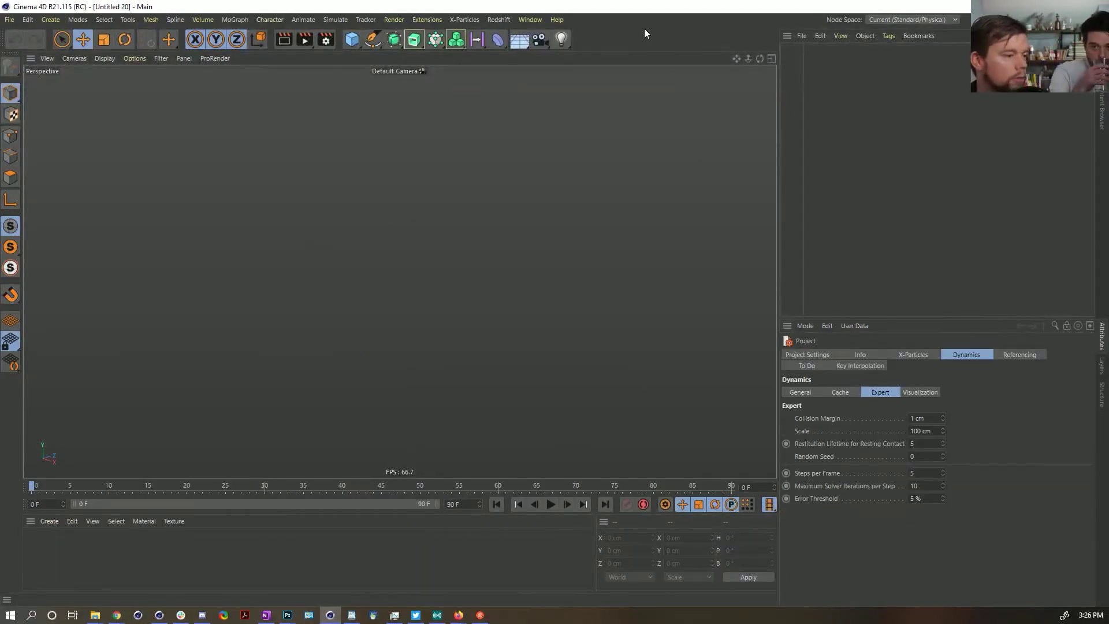
{"action": "left_click", "coordinate": [519, 40]}
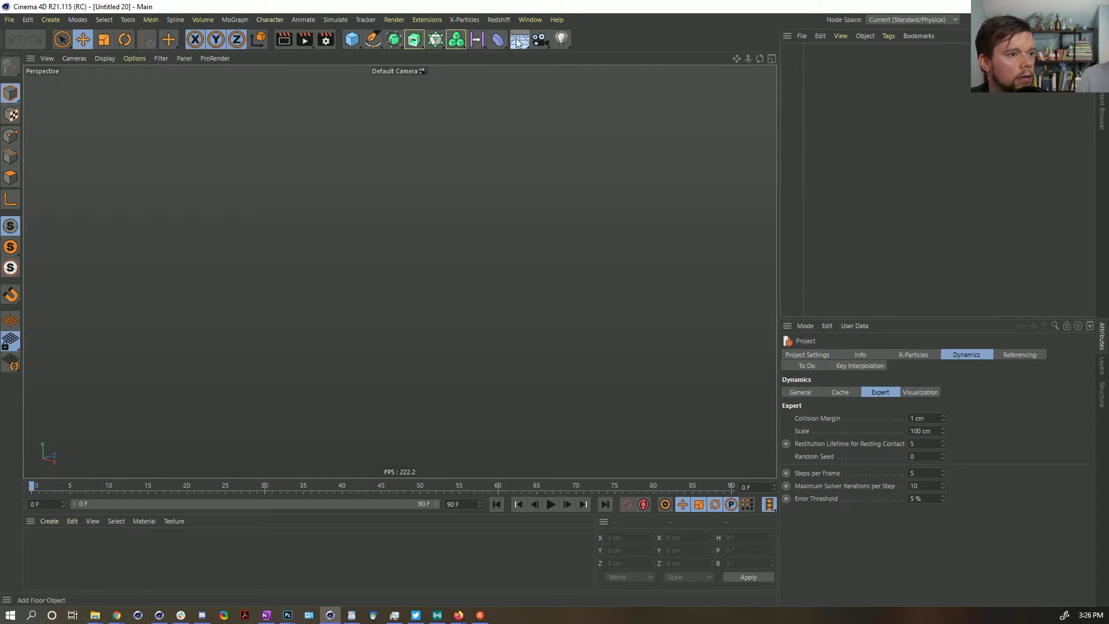
{"action": "mouse_move", "coordinate": [490, 186]}
{"action": "left_mouse_down", "text": "alt"}
{"action": "mouse_move", "coordinate": [433, 300]}
{"action": "mouse_move", "coordinate": [446, 331]}
{"action": "left_mouse_up", "text": "alt"}
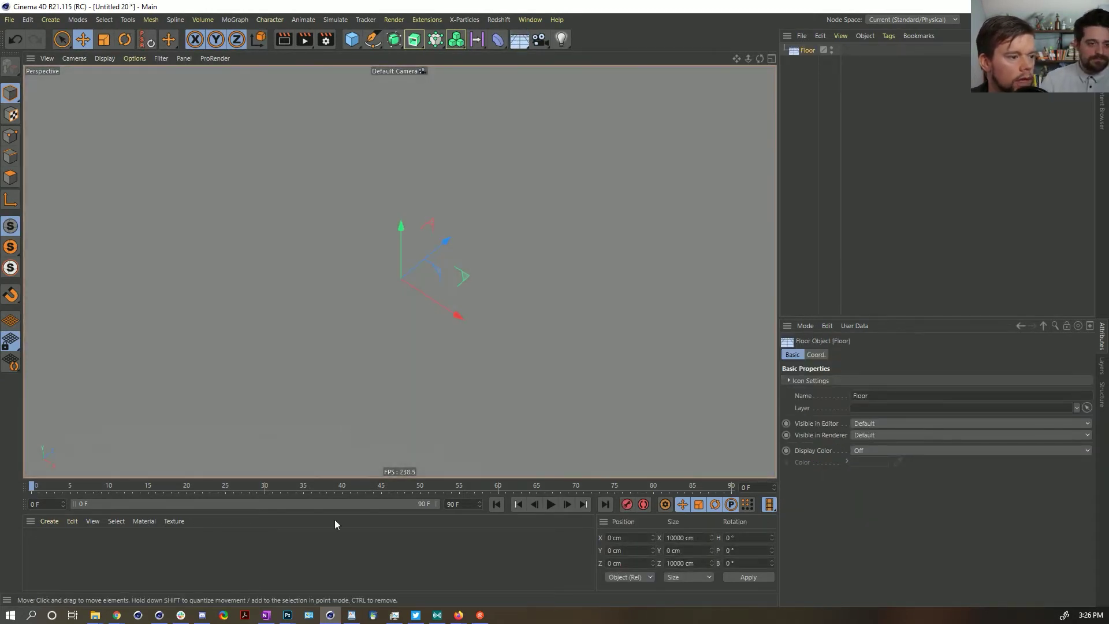
- Give the floor a Collider Body simulation tag
{"action": "right_click", "coordinate": [808, 50]}
{"action": "mouse_move", "coordinate": [952, 166]}
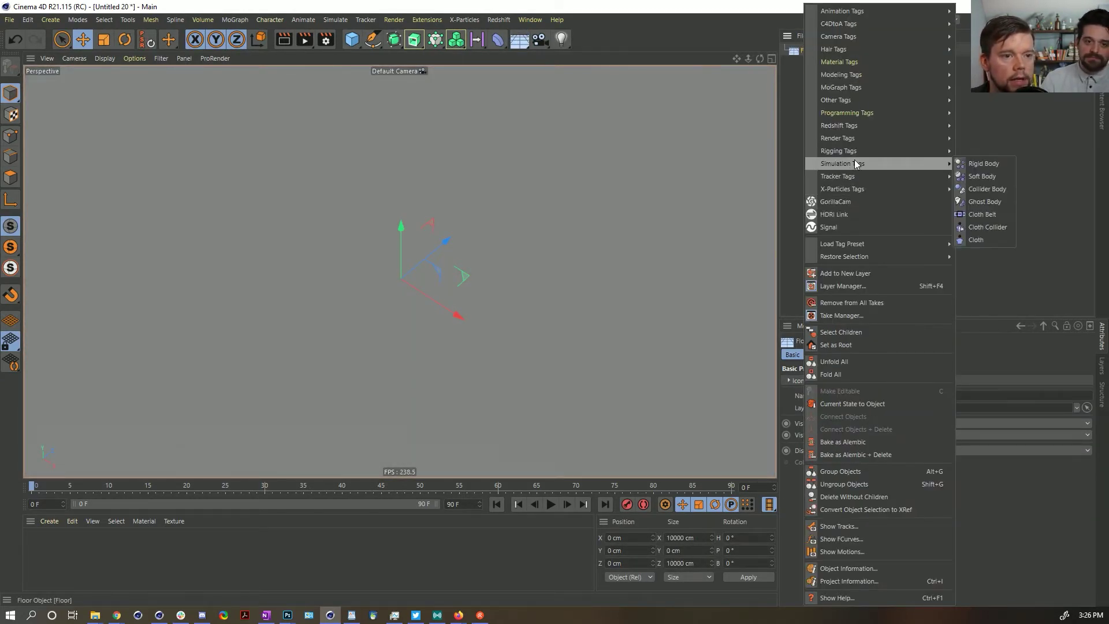
{"action": "left_click", "coordinate": [988, 189]}
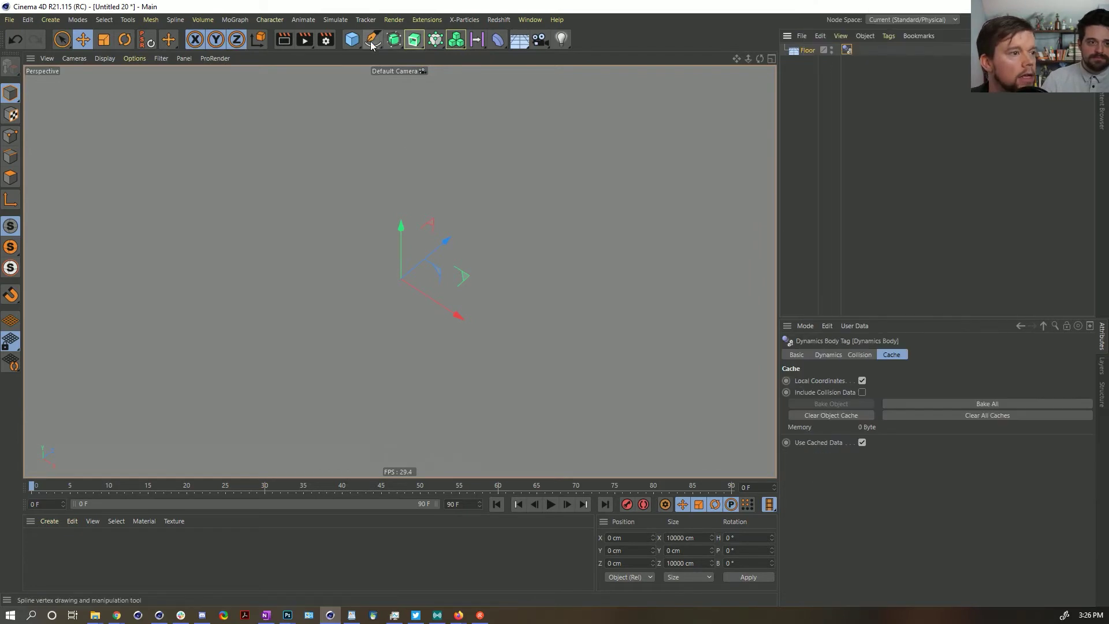
- Add a Flower spline and set its plane to XZ
{"action": "left_click_drag", "start_coordinate": [373, 39], "coordinate": [400, 85]}
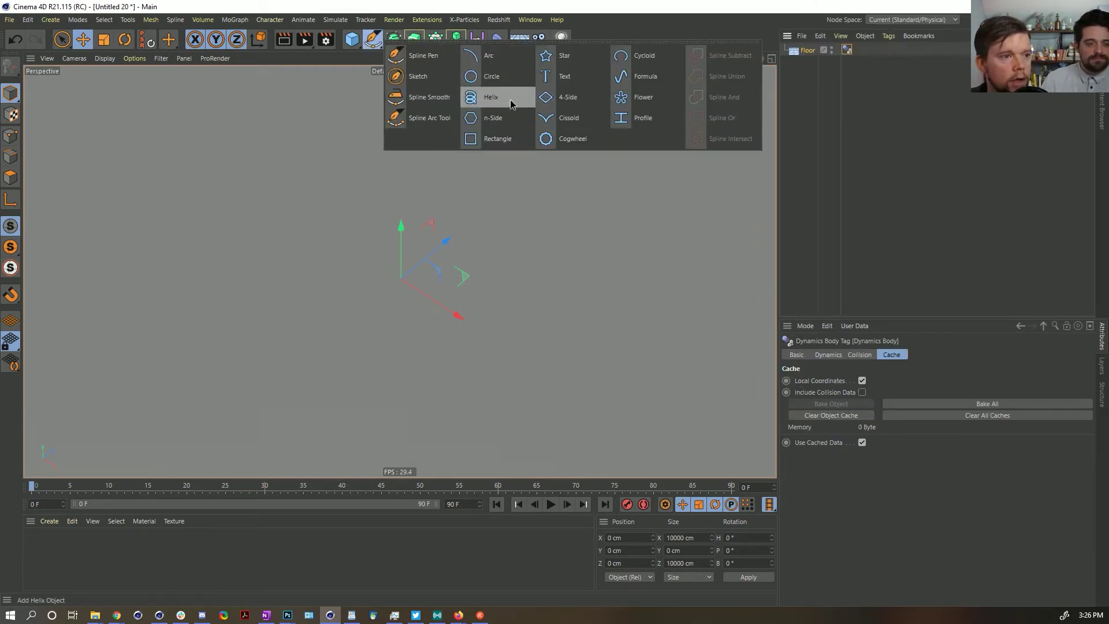
{"action": "left_click", "coordinate": [642, 101]}
{"action": "left_click", "coordinate": [900, 419]}
{"action": "left_click", "coordinate": [901, 418]}
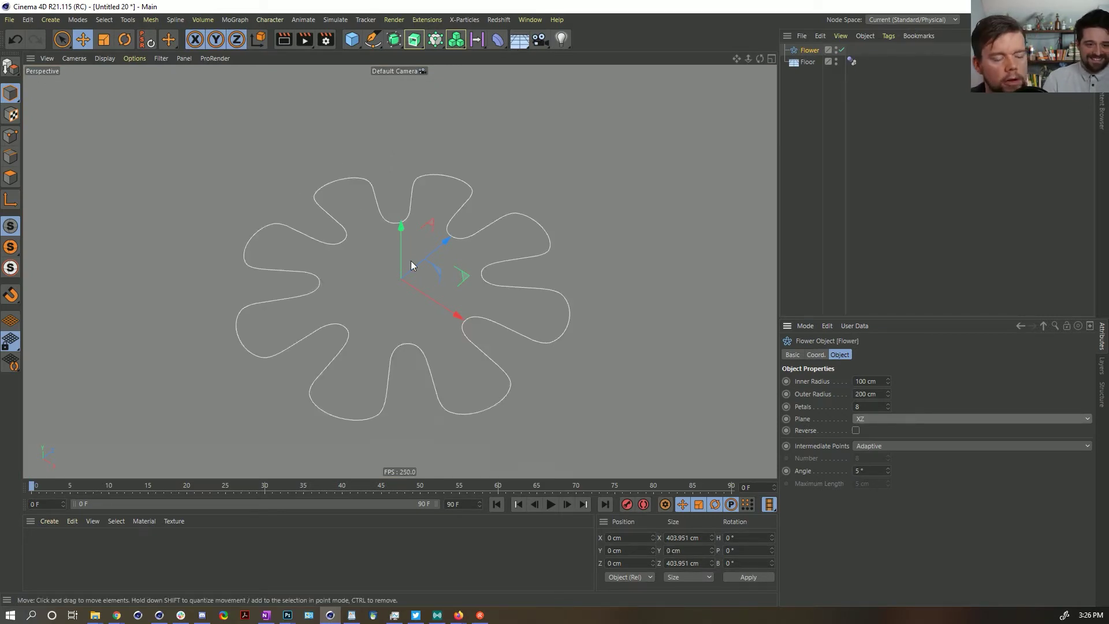
{"action": "left_click_drag", "start_coordinate": [404, 262], "coordinate": [454, 205], "text": "alt"}
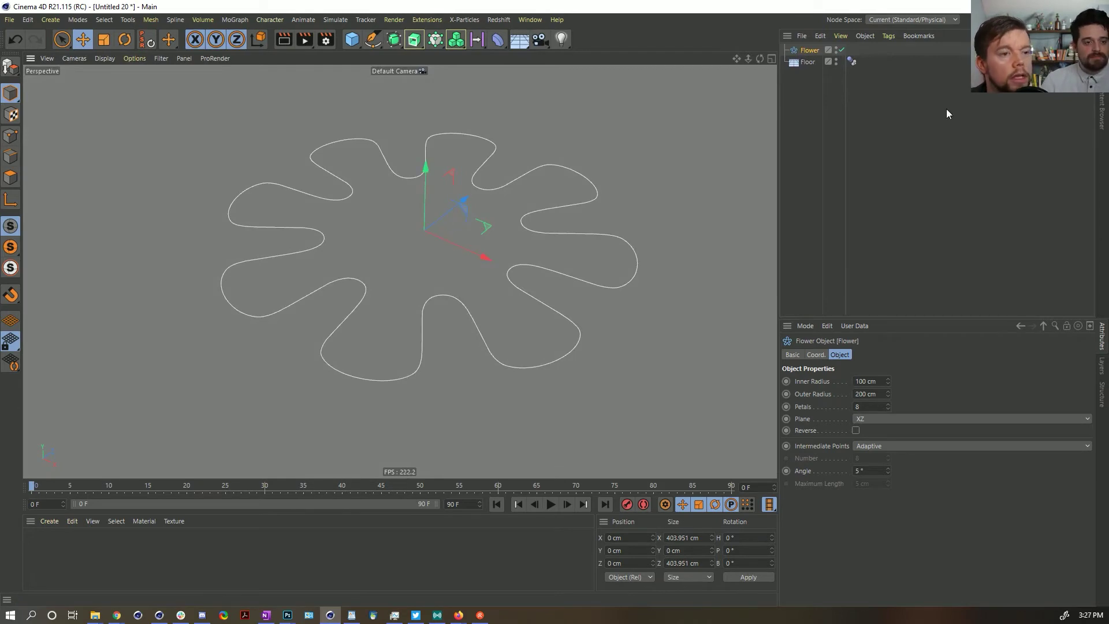
- Add a Cloner object and try nesting the flower spline inside it, then undo the nesting
{"action": "left_click", "coordinate": [436, 40]}
{"action": "left_click", "coordinate": [489, 56]}
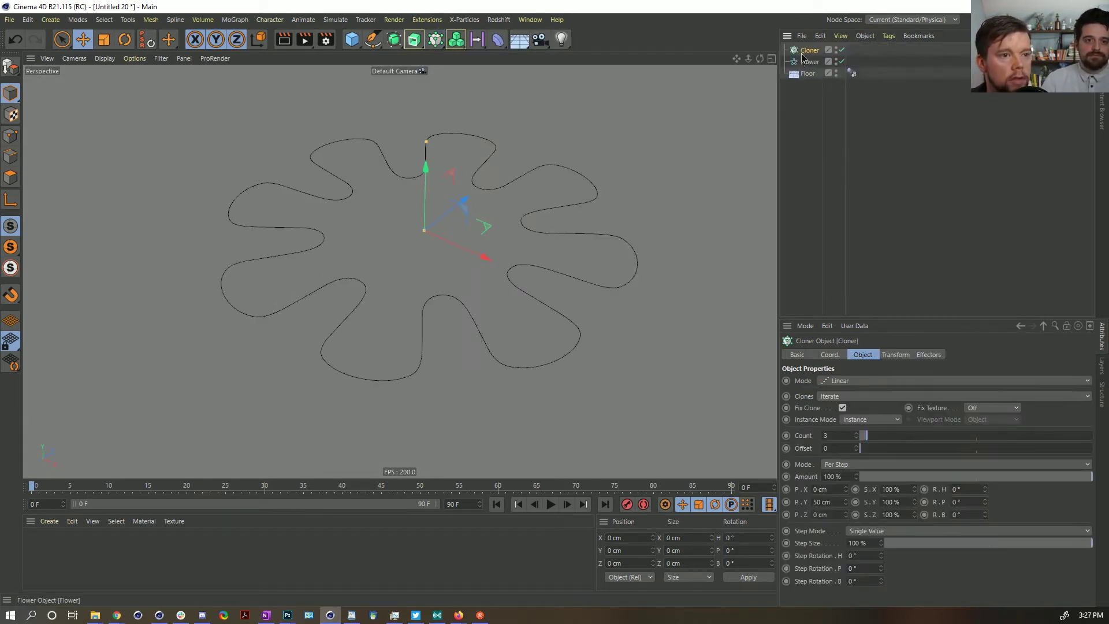
{"action": "left_click_drag", "start_coordinate": [809, 62], "coordinate": [814, 52]}
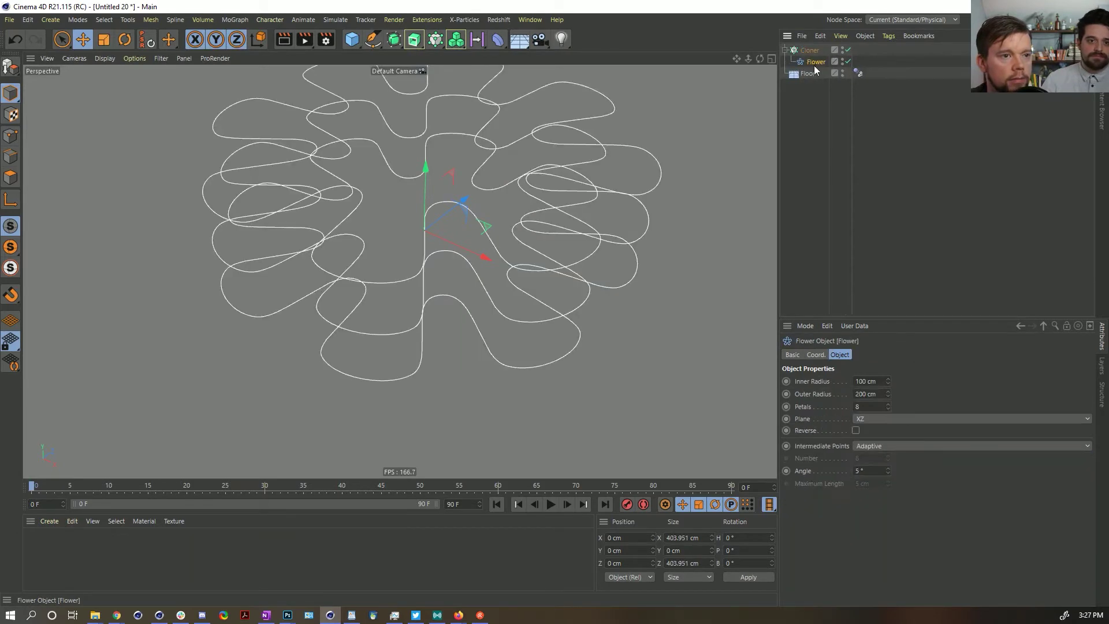
{"action": "key", "text": "ctrl+z"}
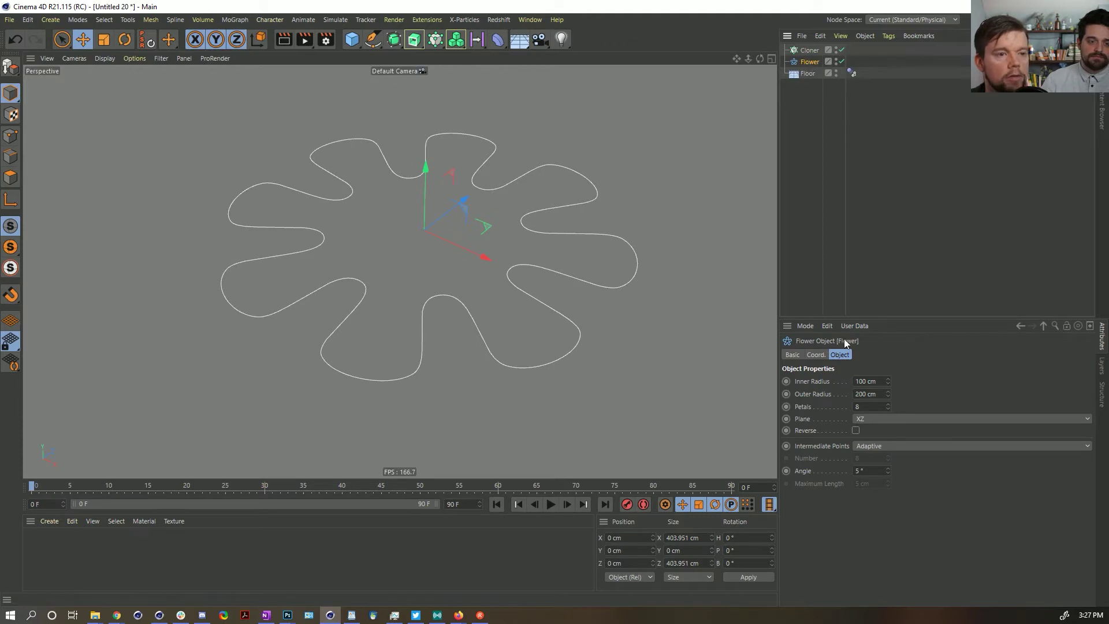
- Give the flower spline a Soft Body simulation tag
{"action": "right_click", "coordinate": [808, 62]}
{"action": "mouse_move", "coordinate": [925, 164]}
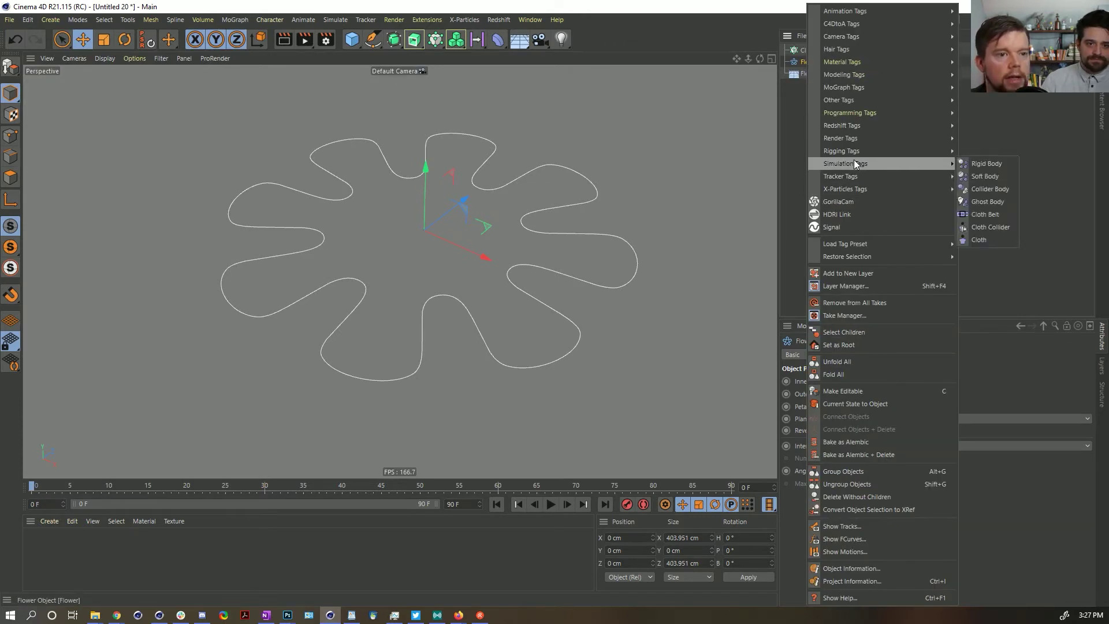
{"action": "left_click", "coordinate": [975, 176]}
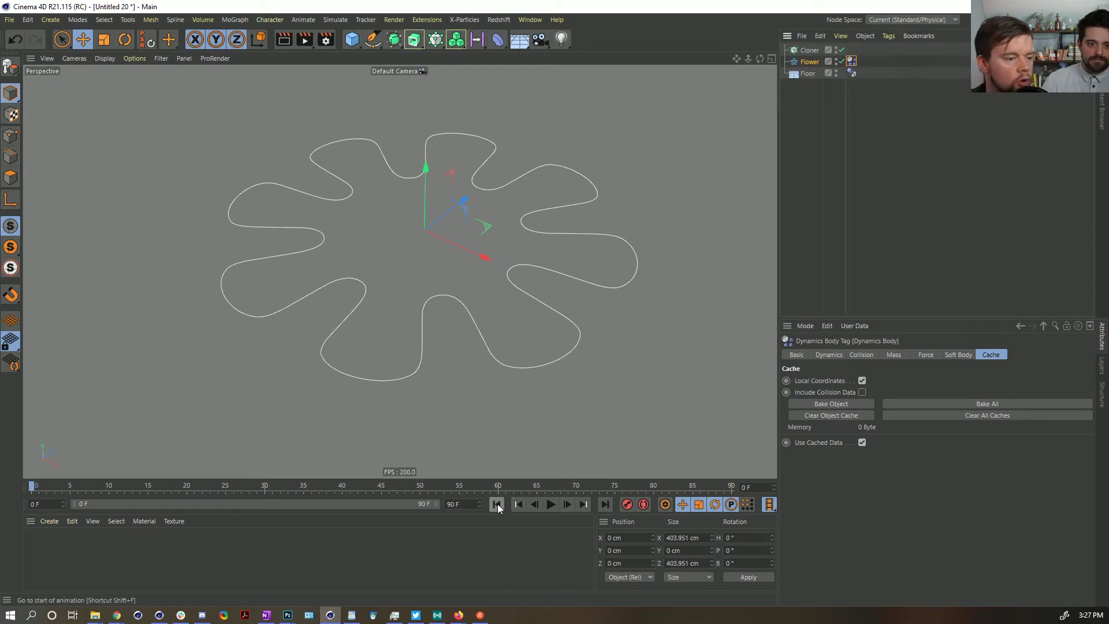
- Set the floor's Y position to -5 cm
{"action": "left_click", "coordinate": [796, 73]}
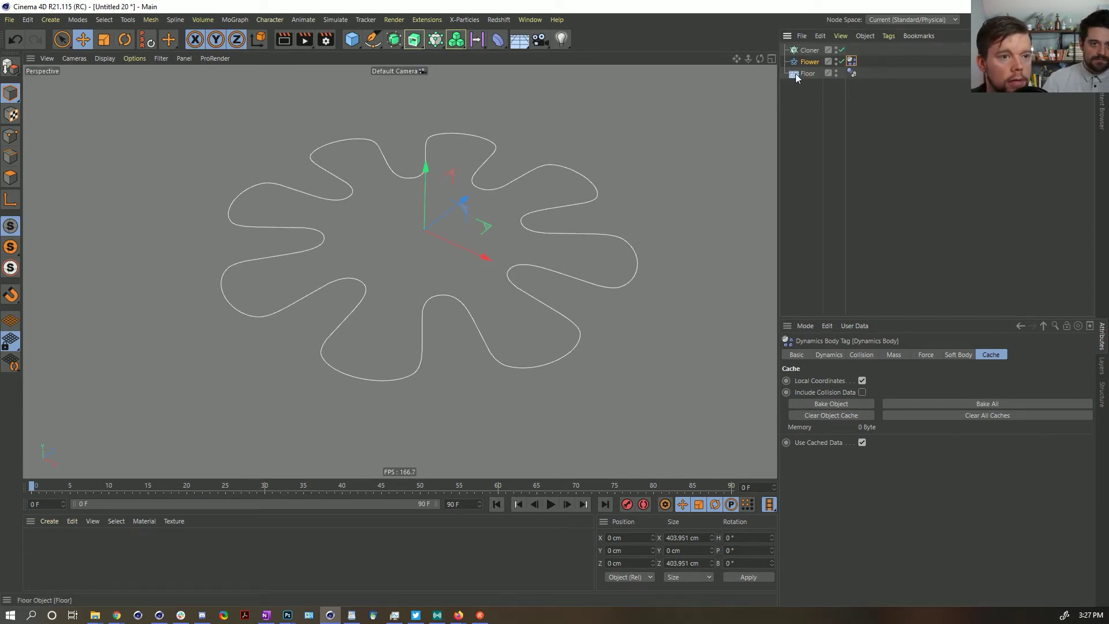
{"action": "double_click", "coordinate": [641, 551]}
{"action": "type", "text": "-5"}
{"action": "key", "text": "Return"}
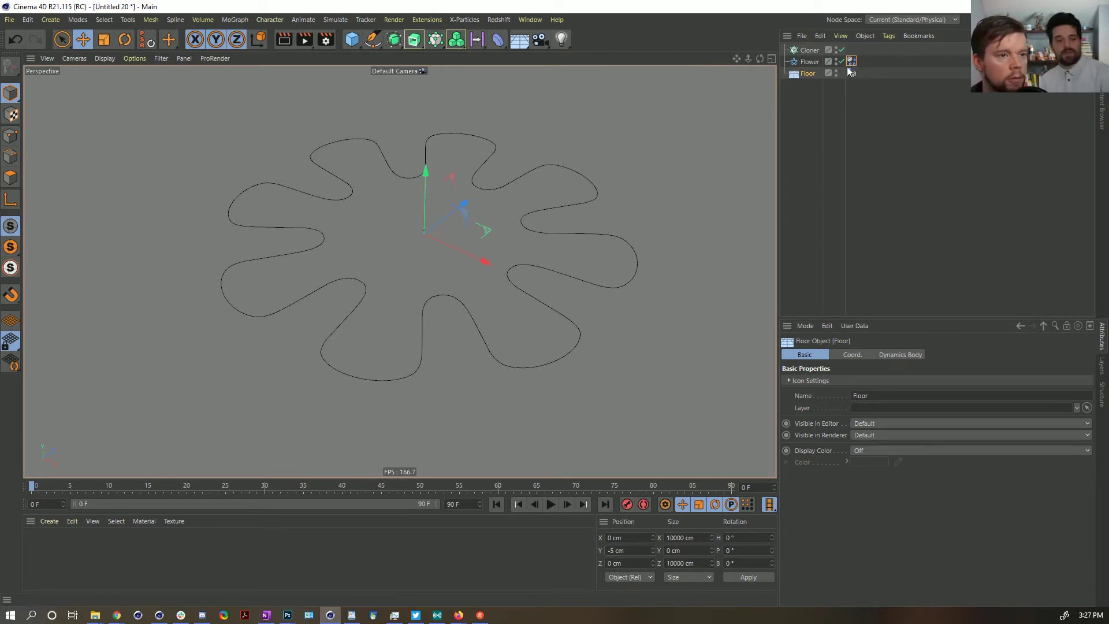
- Play the simulation to check how the flower spline drops onto the floor, and return to the first frame
{"action": "left_click", "coordinate": [809, 62]}
{"action": "left_click", "coordinate": [550, 504]}
{"action": "left_click", "coordinate": [550, 505]}
{"action": "left_click", "coordinate": [496, 504]}
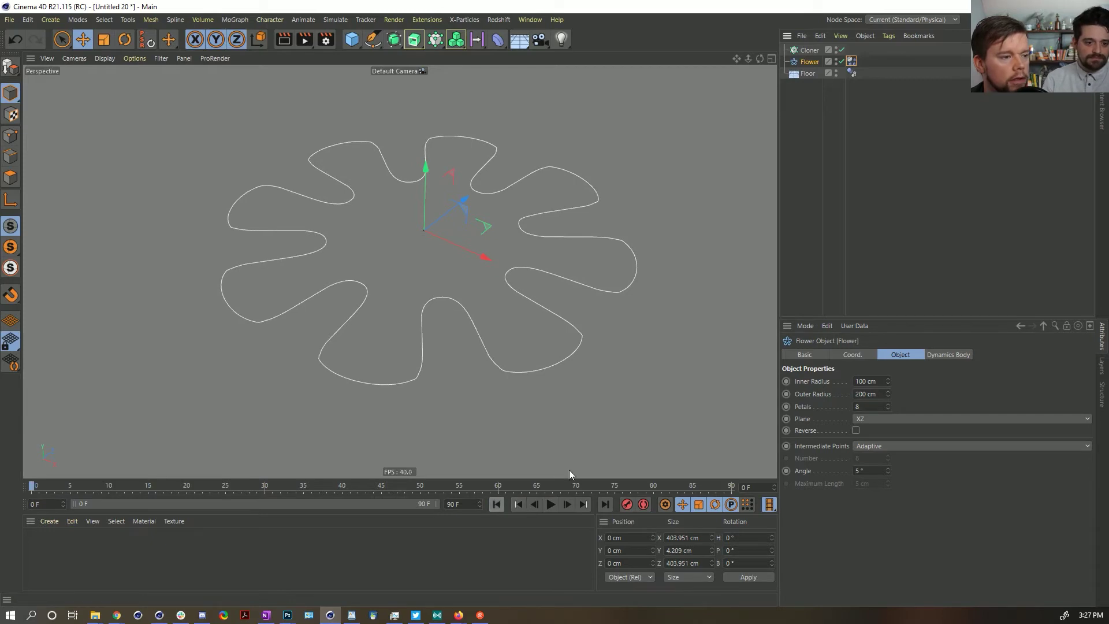
- Set the flower's intermediate points to Subdivided with a 90° angle and a 10 cm maximum length
{"action": "left_click", "coordinate": [851, 62]}
{"action": "left_click", "coordinate": [810, 62]}
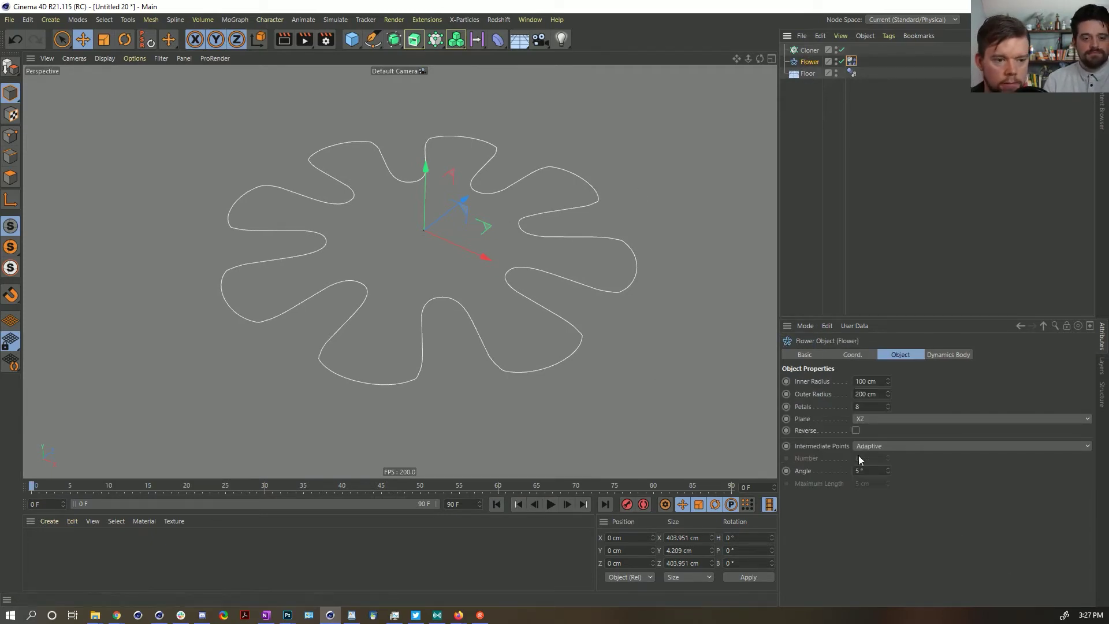
{"action": "left_click", "coordinate": [902, 446]}
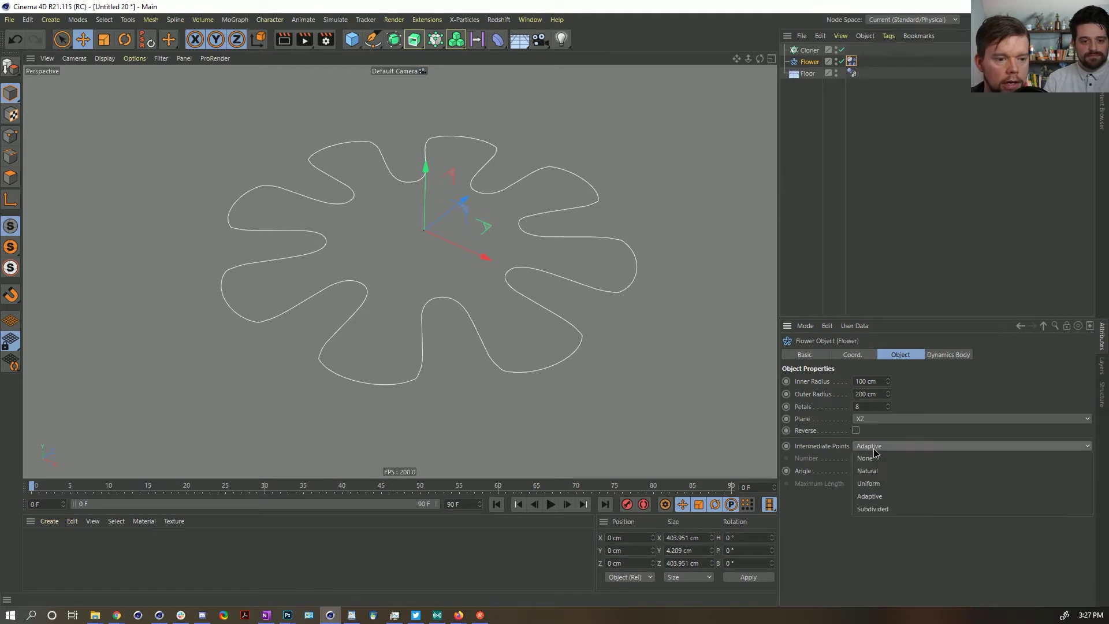
{"action": "left_click", "coordinate": [893, 510]}
{"action": "left_click_drag", "start_coordinate": [889, 473], "coordinate": [872, 458]}
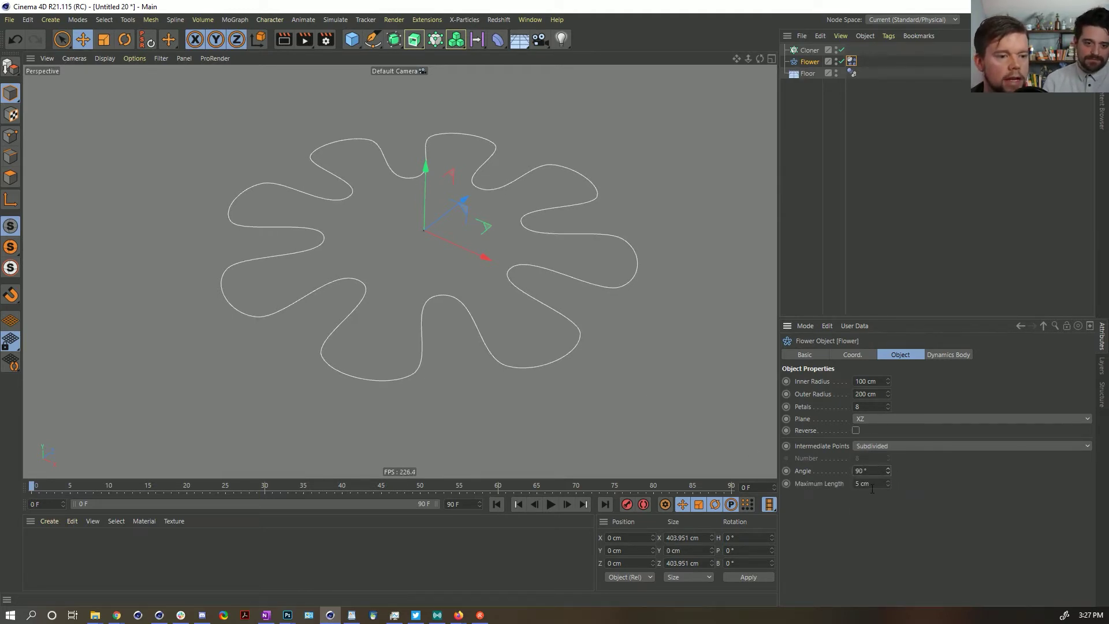
{"action": "type", "text": "10"}
{"action": "key", "text": "Return"}
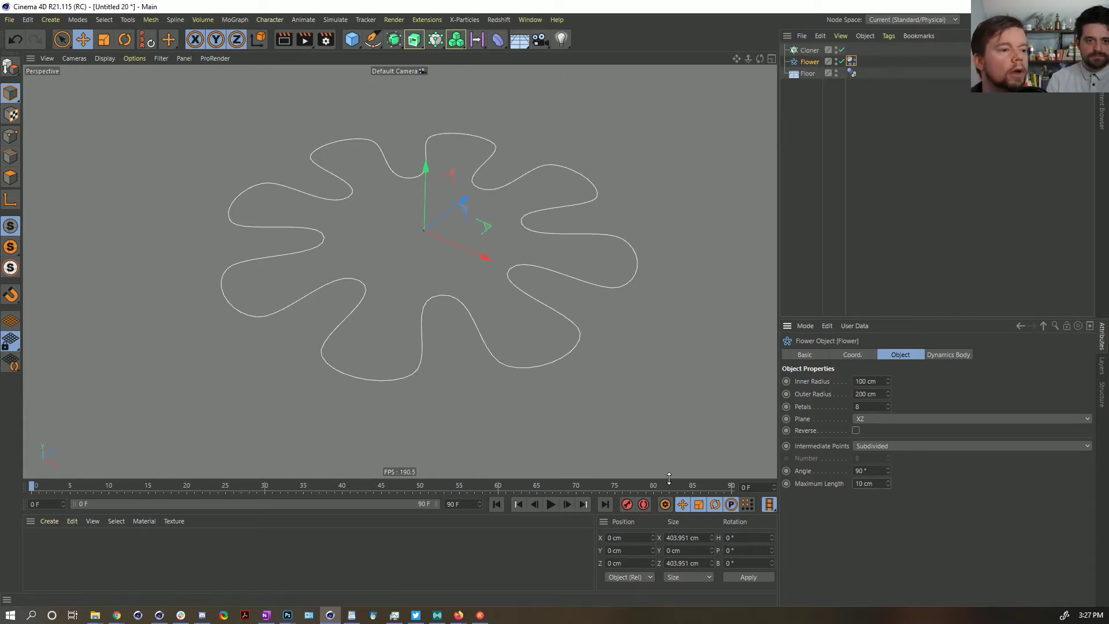
- Replay the simulation with the subdivided flower spline and return to the first frame
{"action": "left_click", "coordinate": [549, 505]}
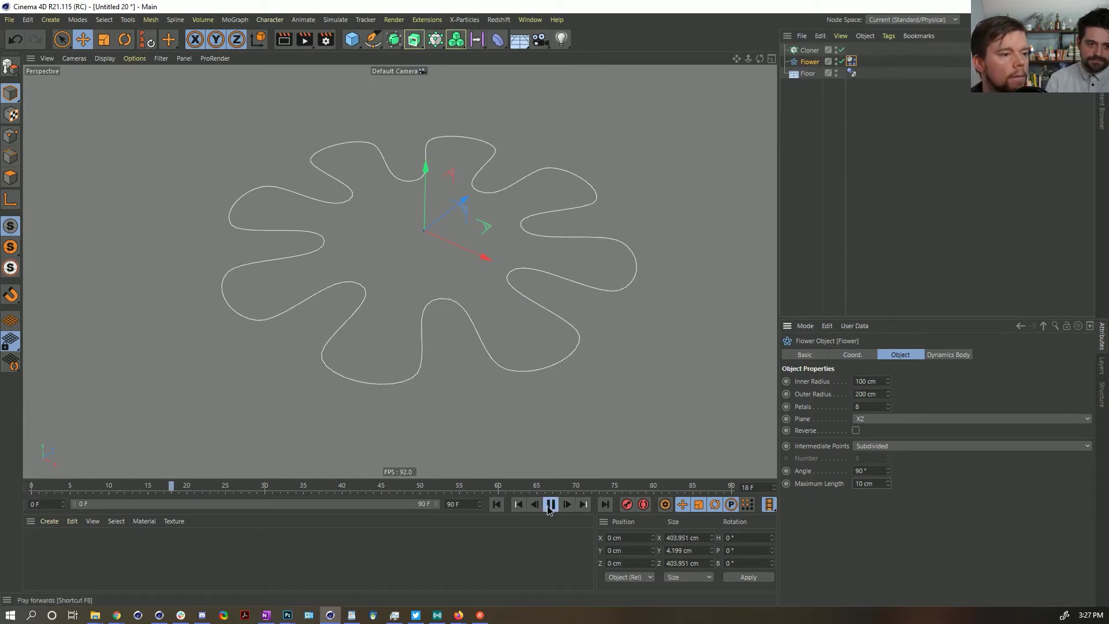
{"action": "left_click", "coordinate": [550, 504]}
{"action": "left_click", "coordinate": [497, 504]}
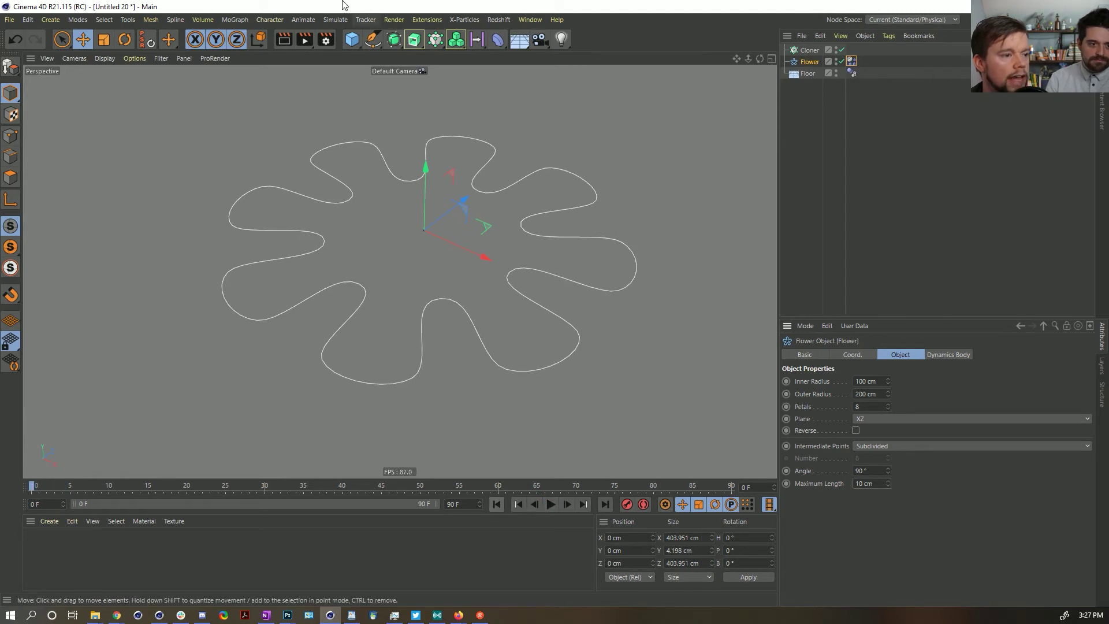
- Place a sphere of about 429 cm radius at about -373 cm in Y and copy the floor's collider tag onto it
{"action": "left_click", "coordinate": [352, 39]}
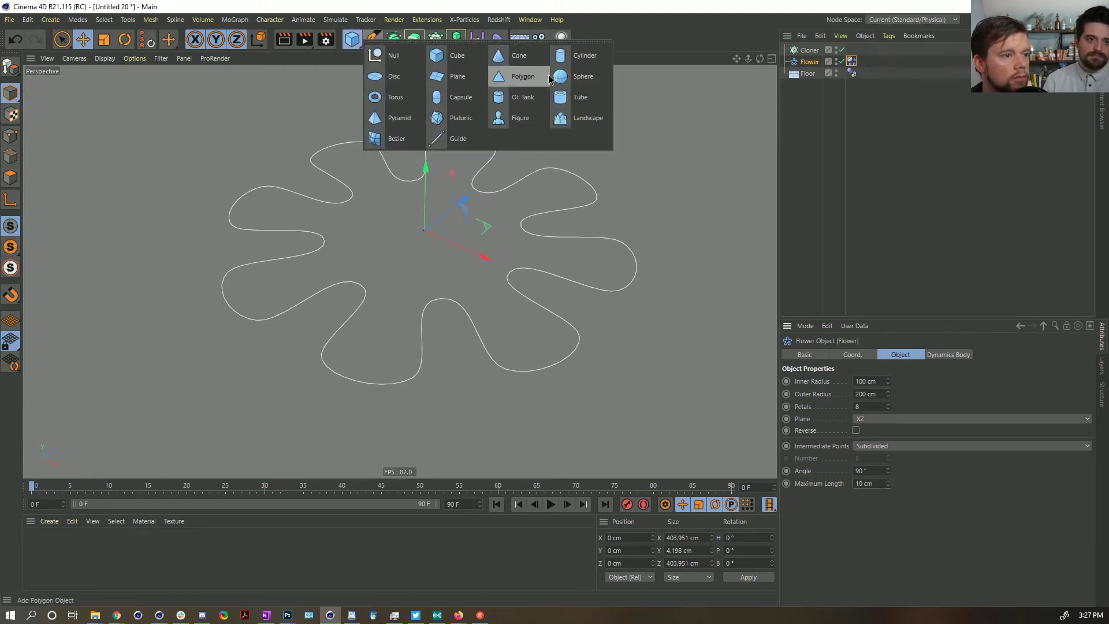
{"action": "left_click", "coordinate": [514, 74]}
{"action": "left_click_drag", "start_coordinate": [509, 269], "coordinate": [771, 386]}
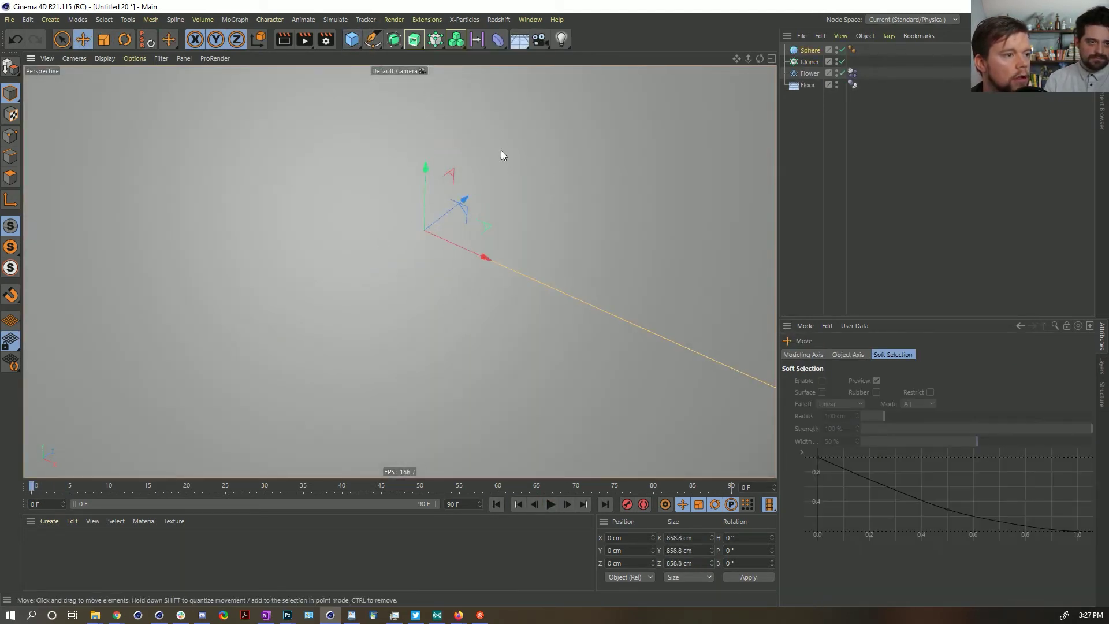
{"action": "left_click_drag", "start_coordinate": [422, 176], "coordinate": [402, 411]}
{"action": "left_click_drag", "start_coordinate": [853, 85], "coordinate": [864, 50], "text": "ctrl"}
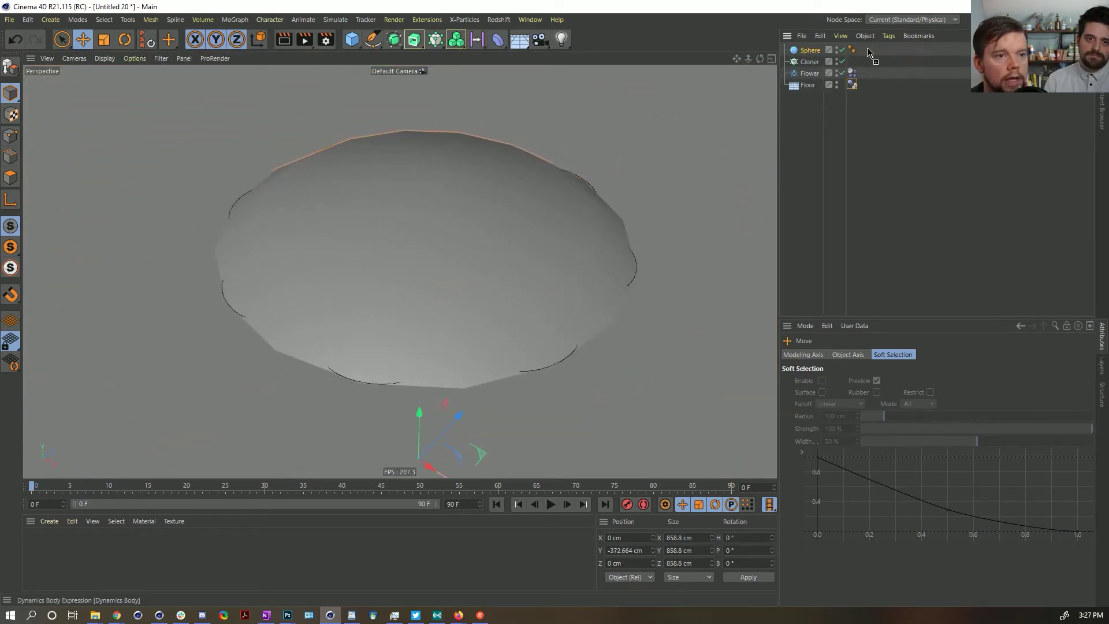
- Raise the flower spline to about 95 cm in Y and simulate it falling onto the sphere
{"action": "left_click", "coordinate": [810, 73]}
{"action": "left_click_drag", "start_coordinate": [435, 179], "coordinate": [427, 78]}
{"action": "left_click", "coordinate": [554, 505]}
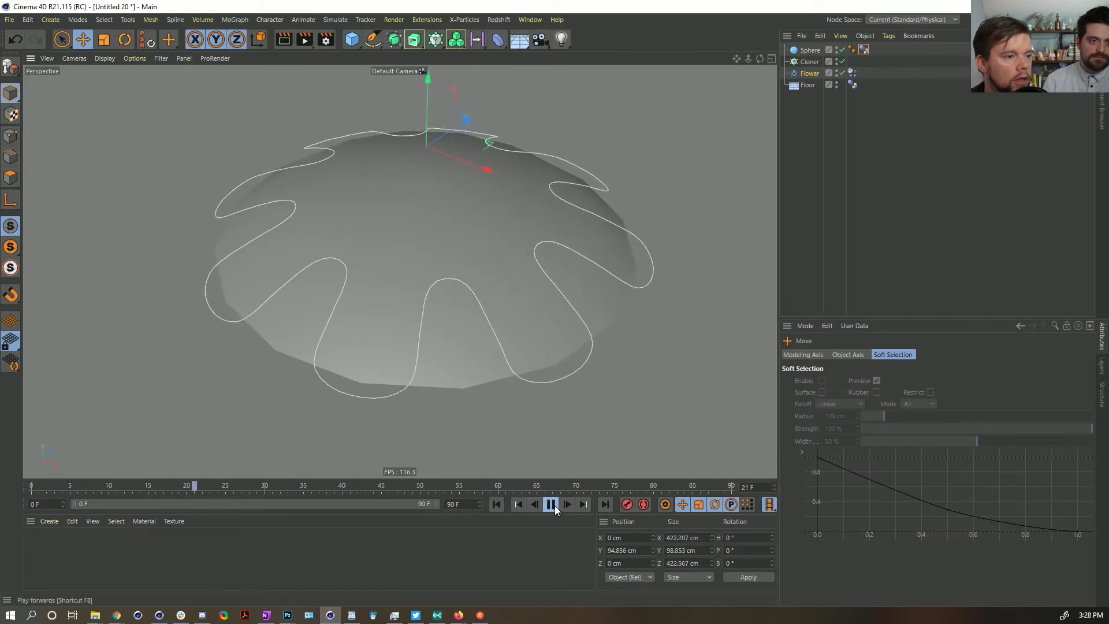
{"action": "left_click_drag", "start_coordinate": [576, 265], "coordinate": [525, 273], "text": "alt"}
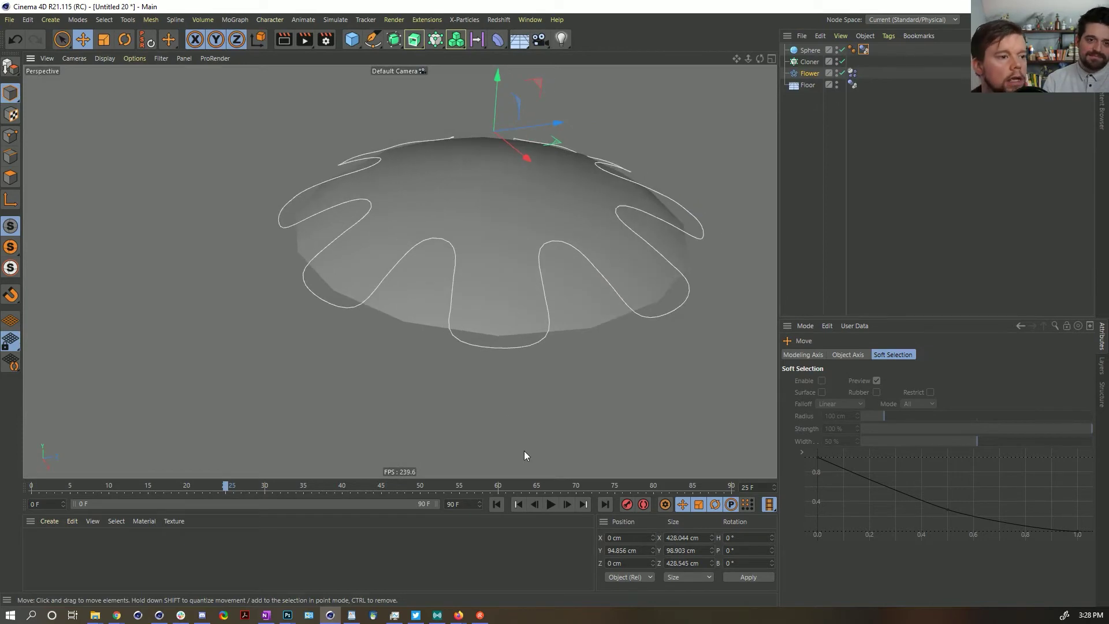
- Set the sphere's segments to 121 and rerun the simulation from the first frame
{"action": "left_click", "coordinate": [536, 262]}
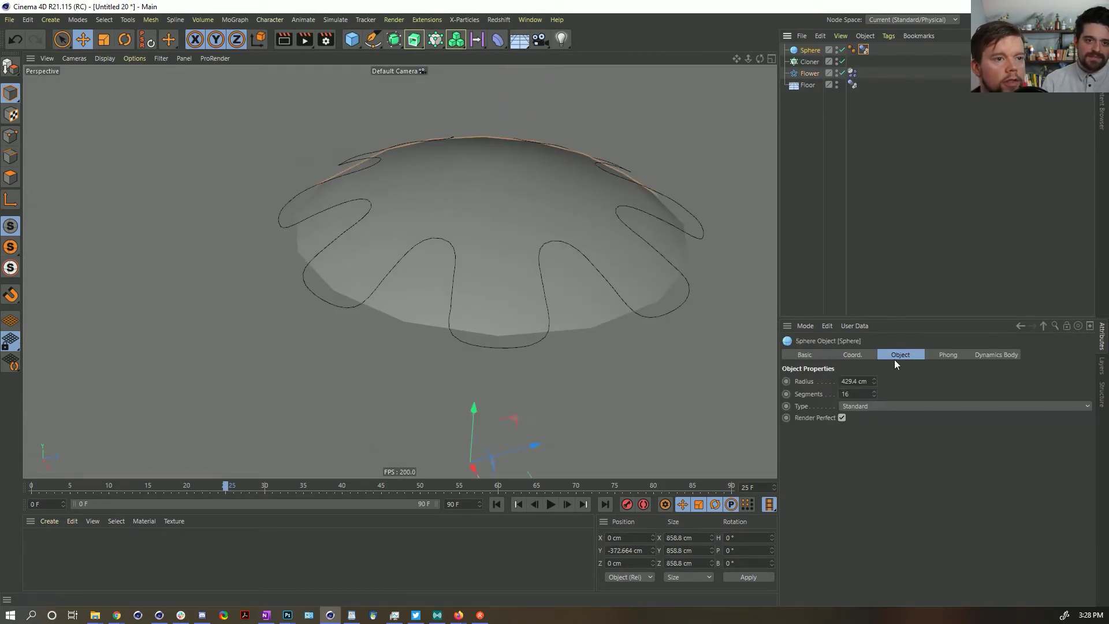
{"action": "left_click_drag", "start_coordinate": [874, 394], "coordinate": [874, 347]}
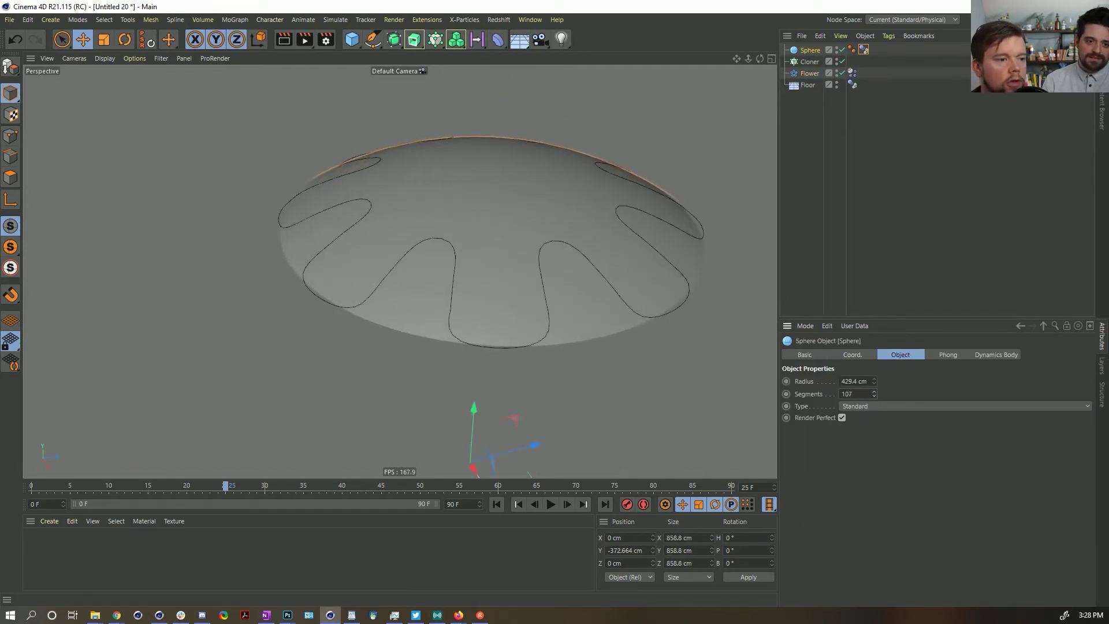
{"action": "left_click_drag", "start_coordinate": [574, 271], "coordinate": [520, 307], "text": "alt"}
{"action": "left_click", "coordinate": [496, 504]}
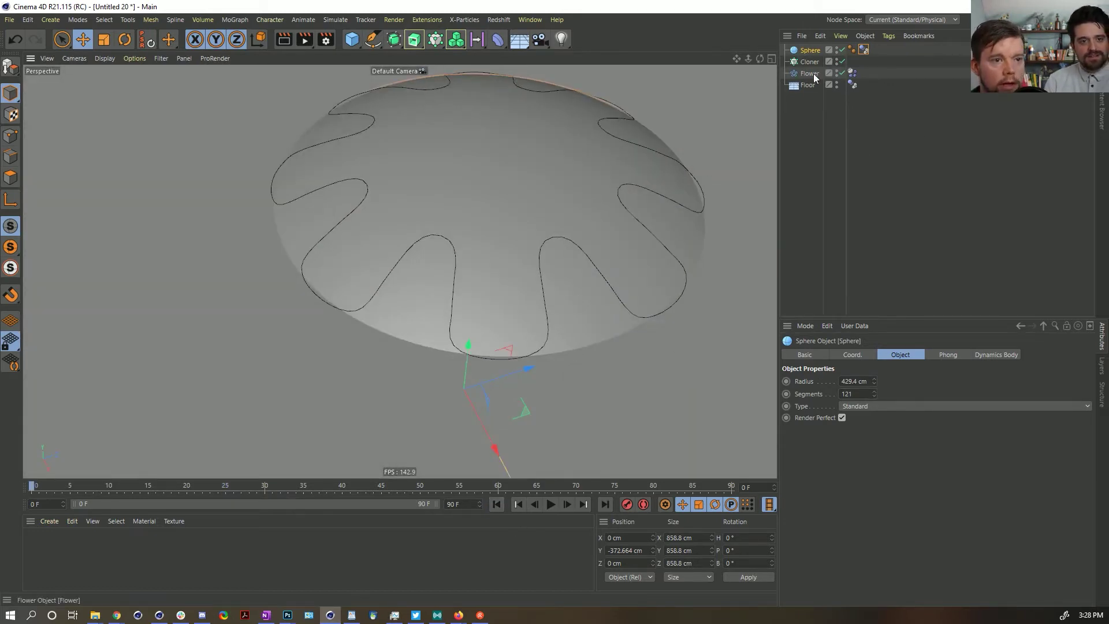
{"action": "left_click", "coordinate": [568, 508]}
{"action": "left_click", "coordinate": [497, 507]}
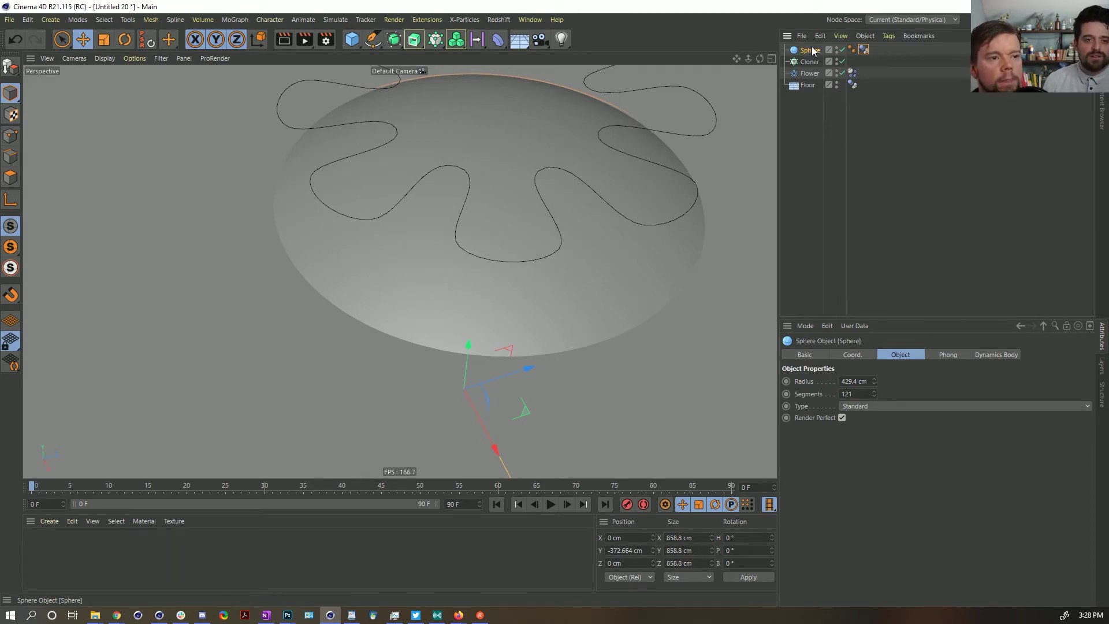
- Delete the sphere and set the collision Size Increment of the flower's dynamics tag to 10 cm
{"action": "key", "text": "Delete"}
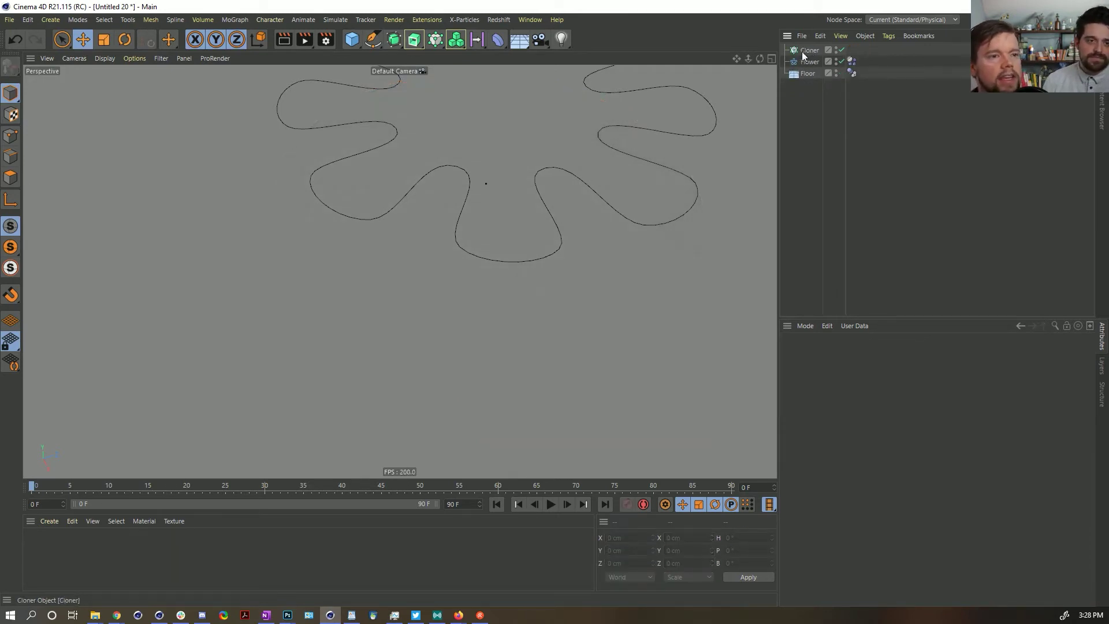
{"action": "left_click", "coordinate": [852, 61]}
{"action": "left_click", "coordinate": [862, 355]}
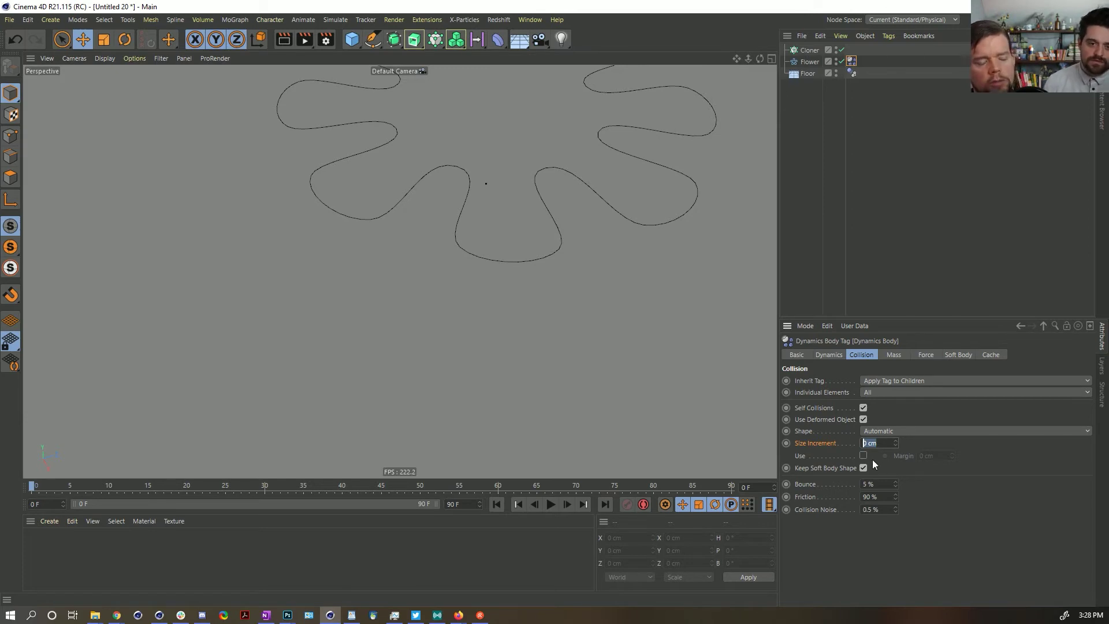
{"action": "key", "text": "Return"}
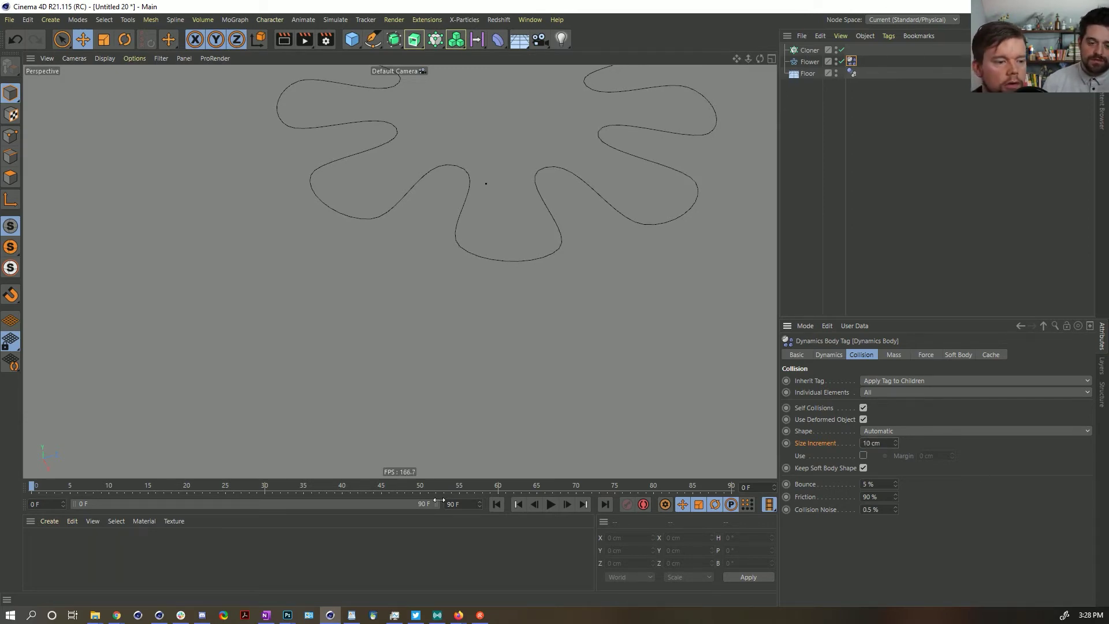
- Play the simulation to check the flower's collision offset above the floor, and return to the first frame
{"action": "left_click", "coordinate": [551, 505]}
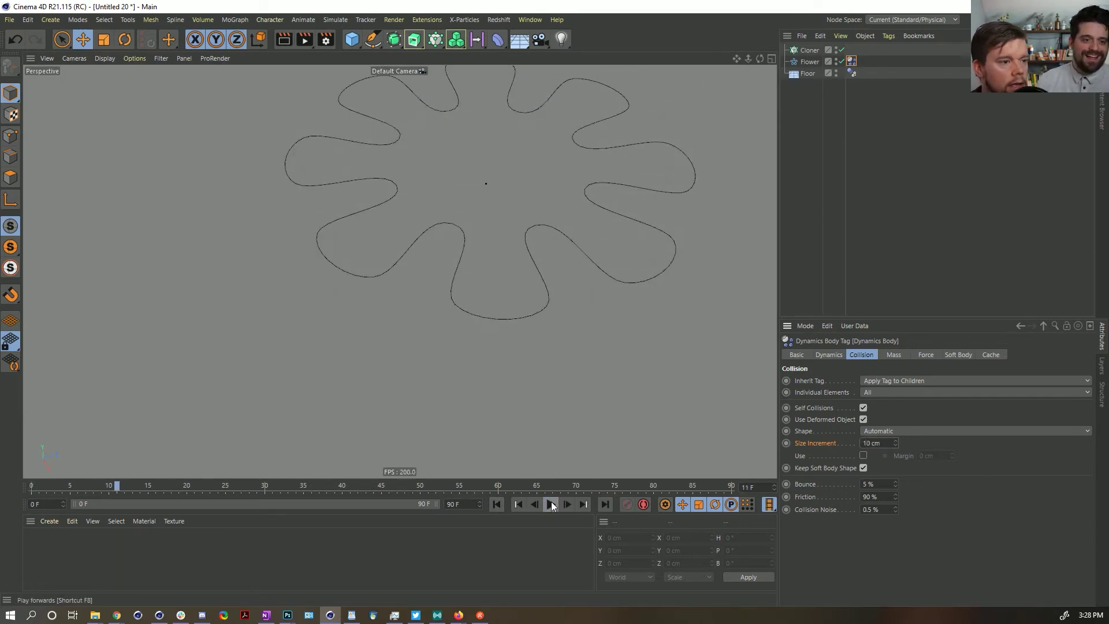
{"action": "left_click", "coordinate": [551, 505]}
{"action": "left_click_drag", "start_coordinate": [539, 297], "coordinate": [549, 277], "text": "alt"}
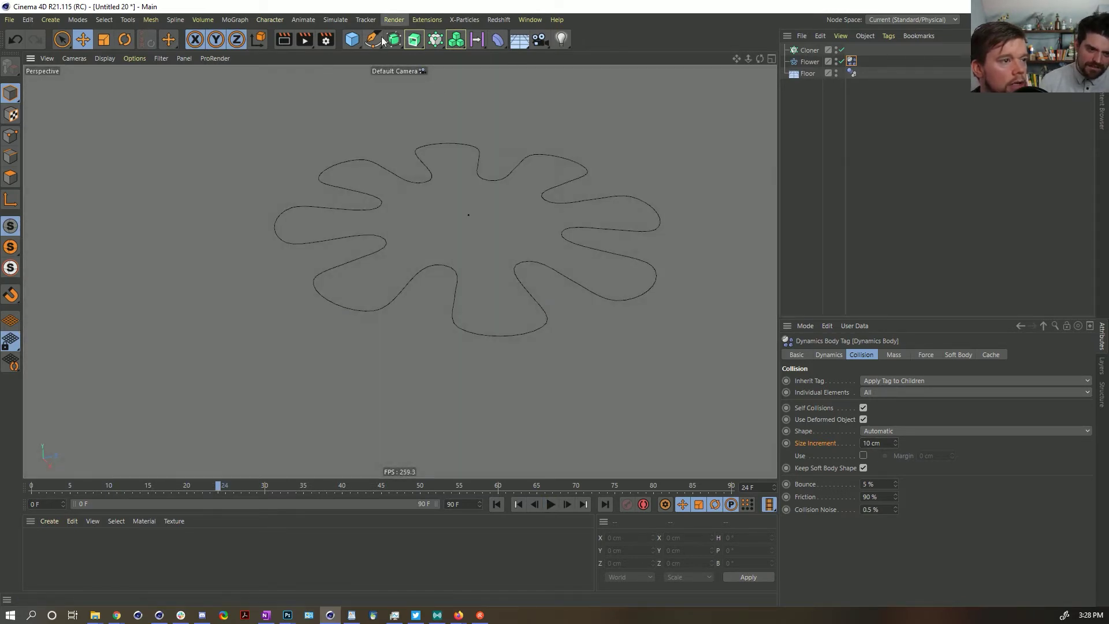
{"action": "left_click", "coordinate": [496, 504]}
- Add a Sweep object and an n-Side spline
{"action": "left_click", "coordinate": [374, 39]}
{"action": "left_click", "coordinate": [393, 39]}
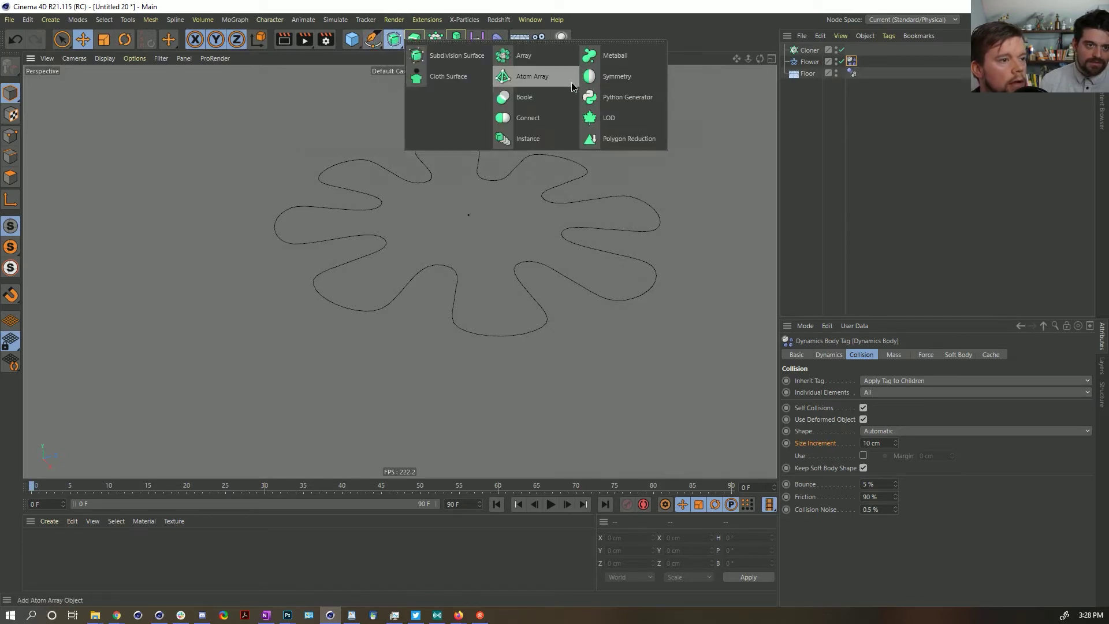
{"action": "left_click", "coordinate": [415, 39]}
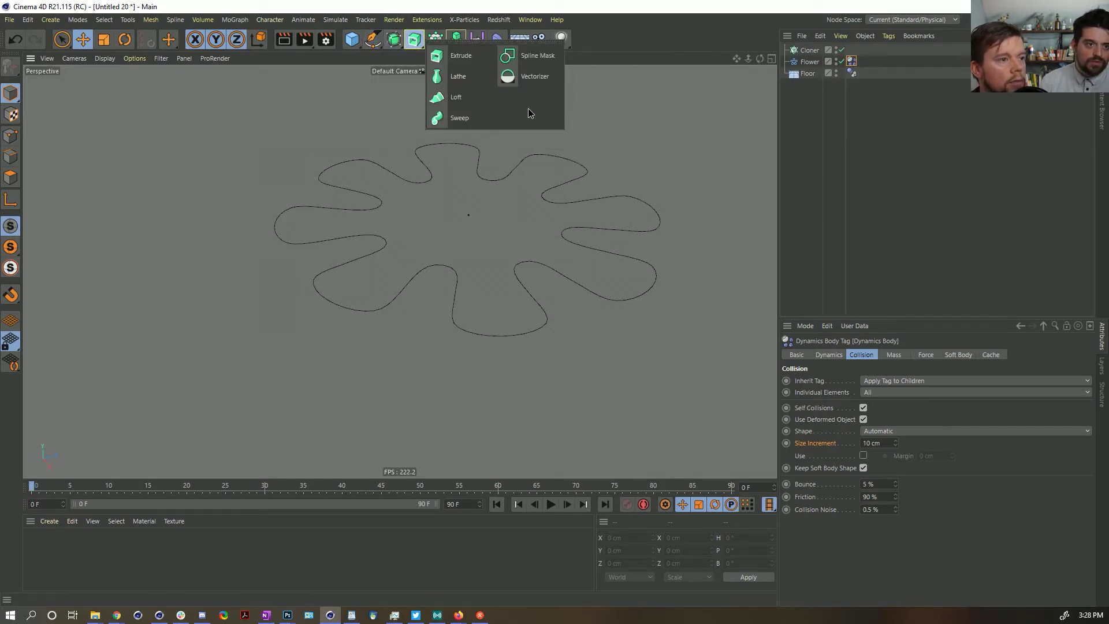
{"action": "left_click", "coordinate": [460, 118]}
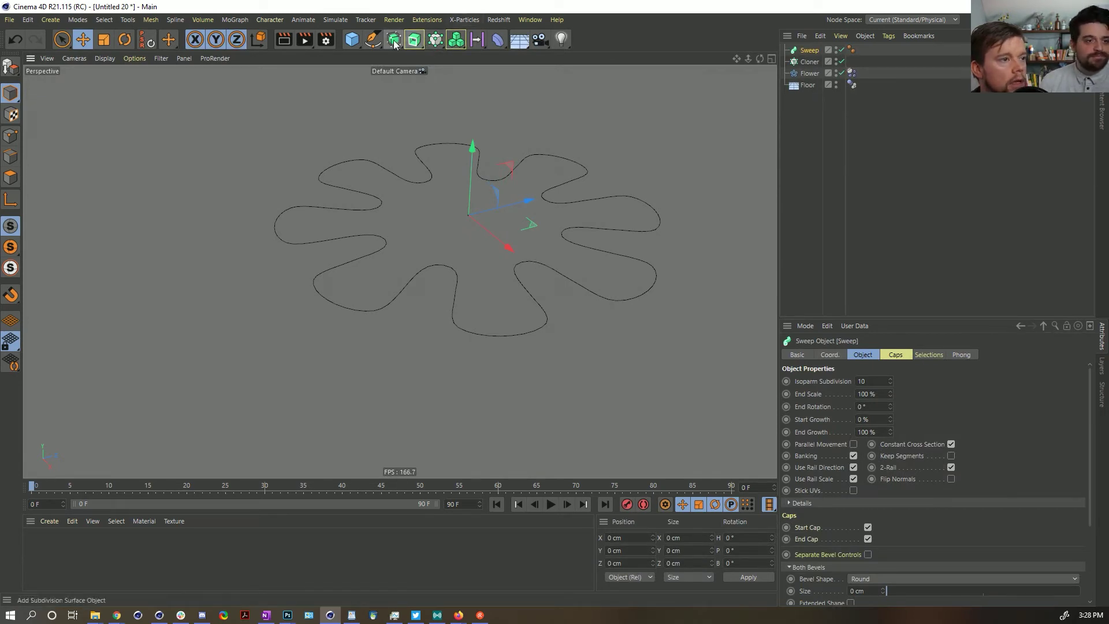
{"action": "left_click", "coordinate": [373, 39]}
{"action": "left_click", "coordinate": [495, 117]}
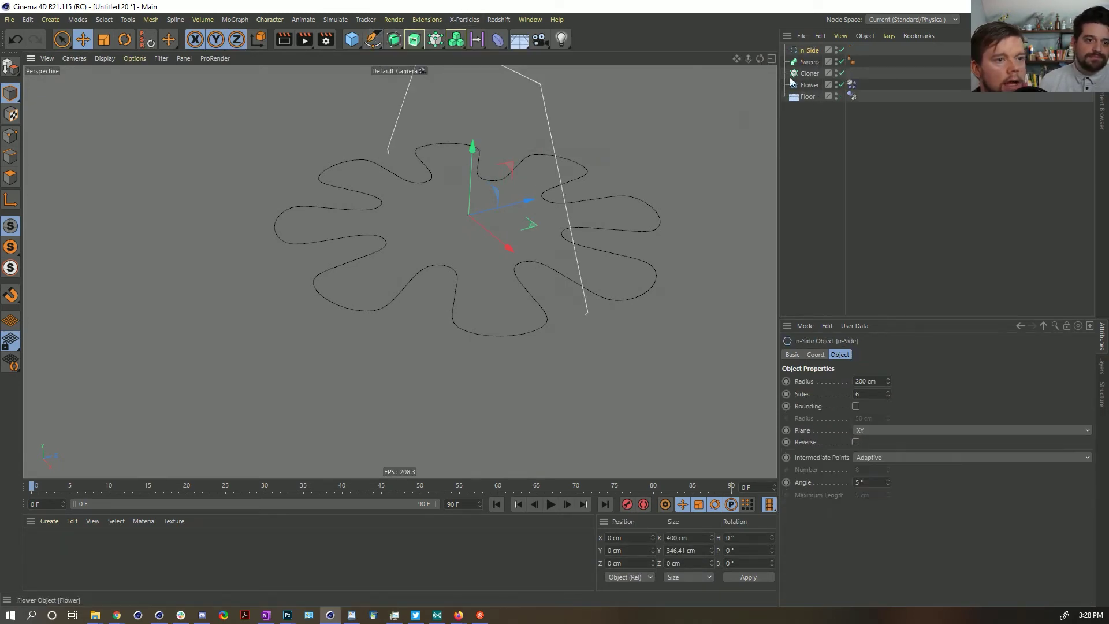
- Place the n-Side and Flower splines inside the Sweep, with the n-Side as the profile above the Flower path
{"action": "left_click", "coordinate": [806, 83], "text": "ctrl"}
{"action": "left_click_drag", "start_coordinate": [807, 82], "coordinate": [814, 62]}
{"action": "left_click", "coordinate": [816, 62]}
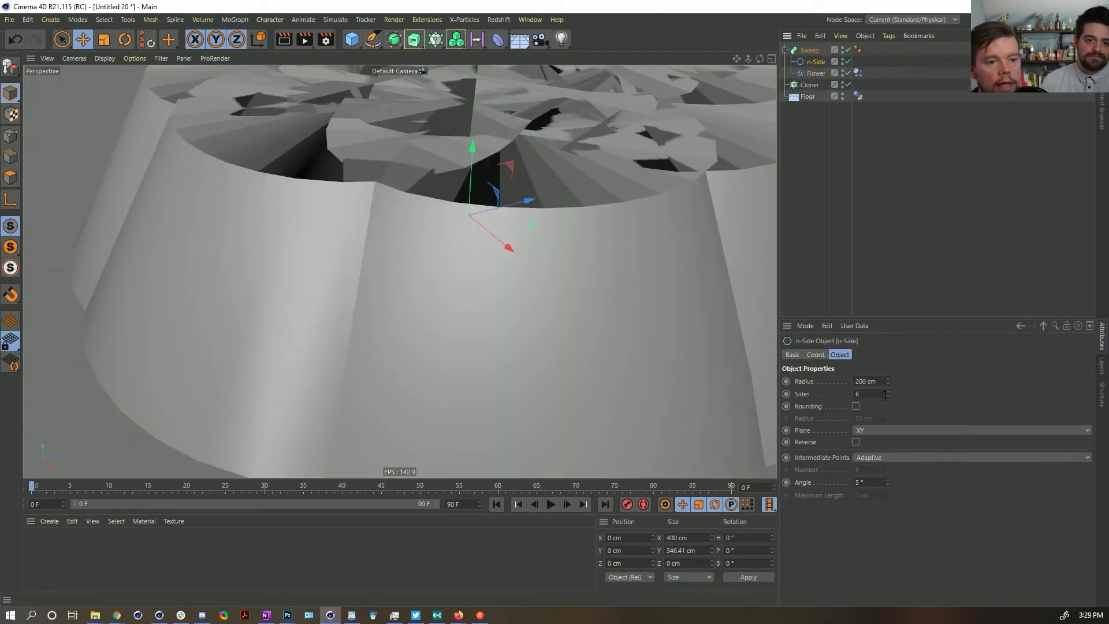
- Set the n-Side profile's radius to 10 cm and its sides to 8
{"action": "double_click", "coordinate": [866, 381]}
{"action": "type", "text": "10"}
{"action": "key", "text": "Return"}
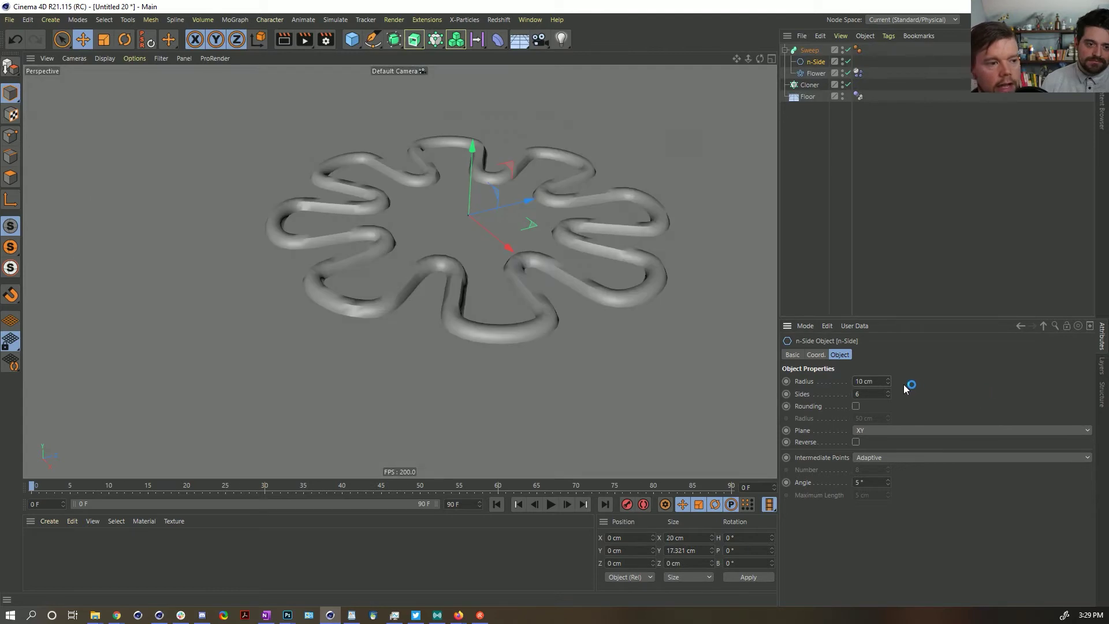
{"action": "type", "text": "8"}
{"action": "key", "text": "Return"}
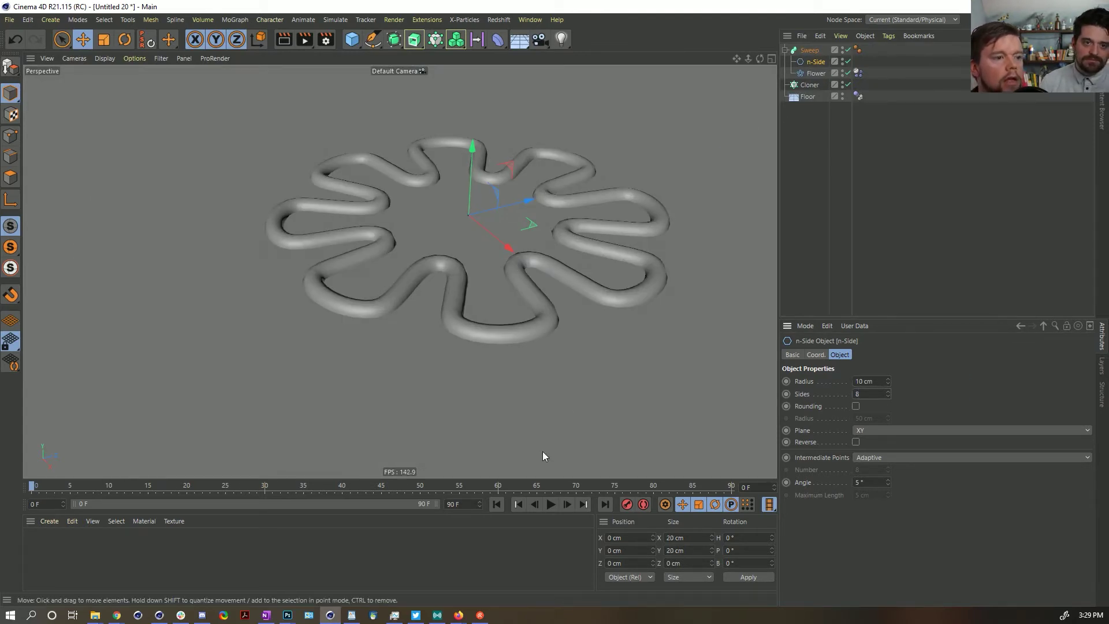
- Run the simulation to bring the tube onto the floor, and display the viewport in Gouraud Shading (Lines)
{"action": "left_click", "coordinate": [552, 504]}
{"action": "left_click", "coordinate": [551, 505]}
{"action": "mouse_move", "coordinate": [496, 329]}
{"action": "left_mouse_down", "text": "alt"}
{"action": "mouse_move", "coordinate": [452, 279]}
{"action": "mouse_move", "coordinate": [432, 306]}
{"action": "mouse_move", "coordinate": [494, 328]}
{"action": "left_mouse_up", "text": "alt"}
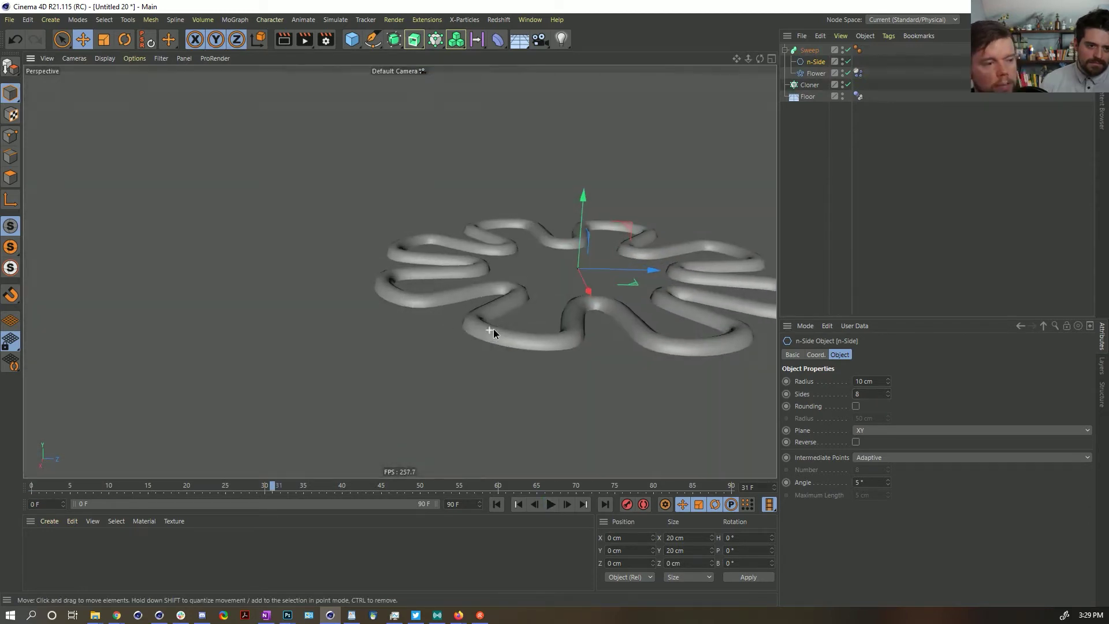
{"action": "key", "text": "n"}
{"action": "key", "text": "b"}
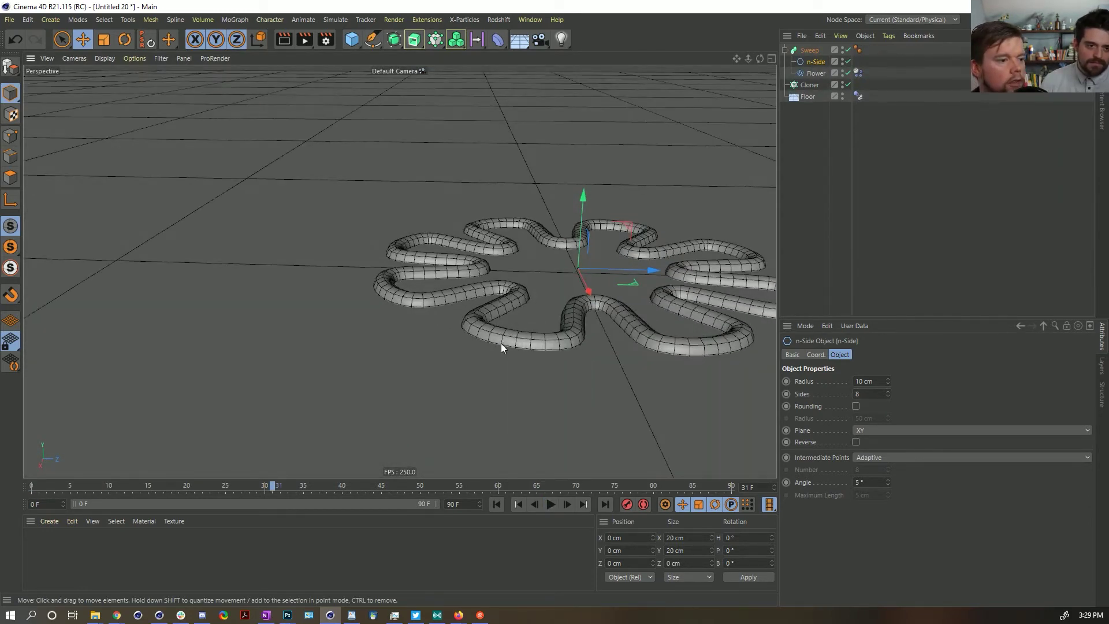
- In the flower's dynamics tag, set Size Increment to 0 cm and enable a 10 cm collision margin, testing it with a simulation run
{"action": "left_click", "coordinate": [858, 73]}
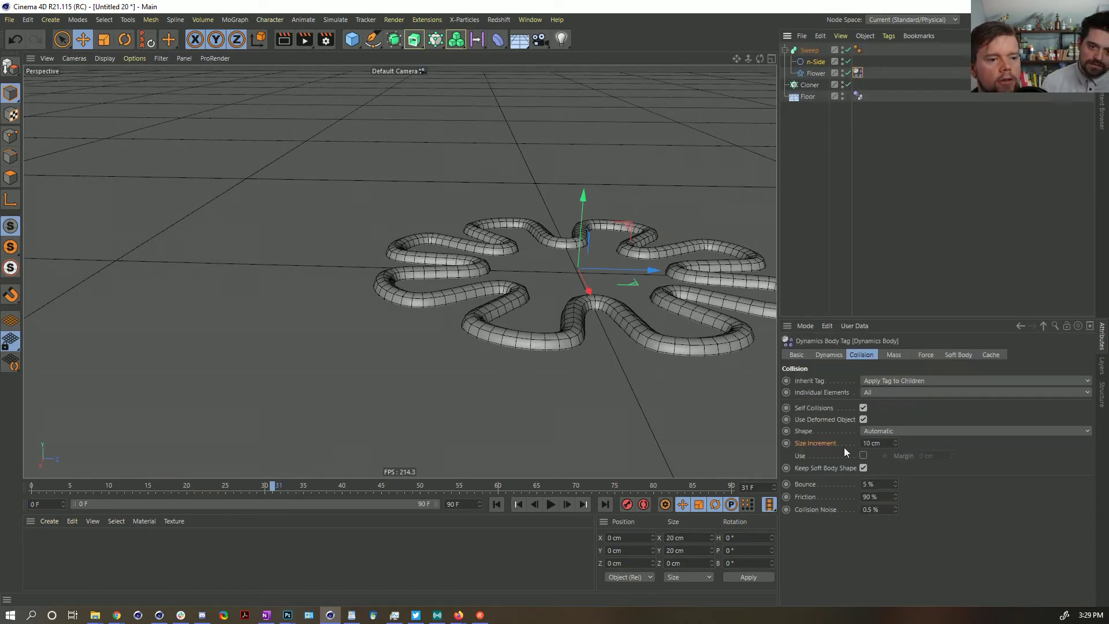
{"action": "left_click_drag", "start_coordinate": [896, 444], "coordinate": [897, 446]}
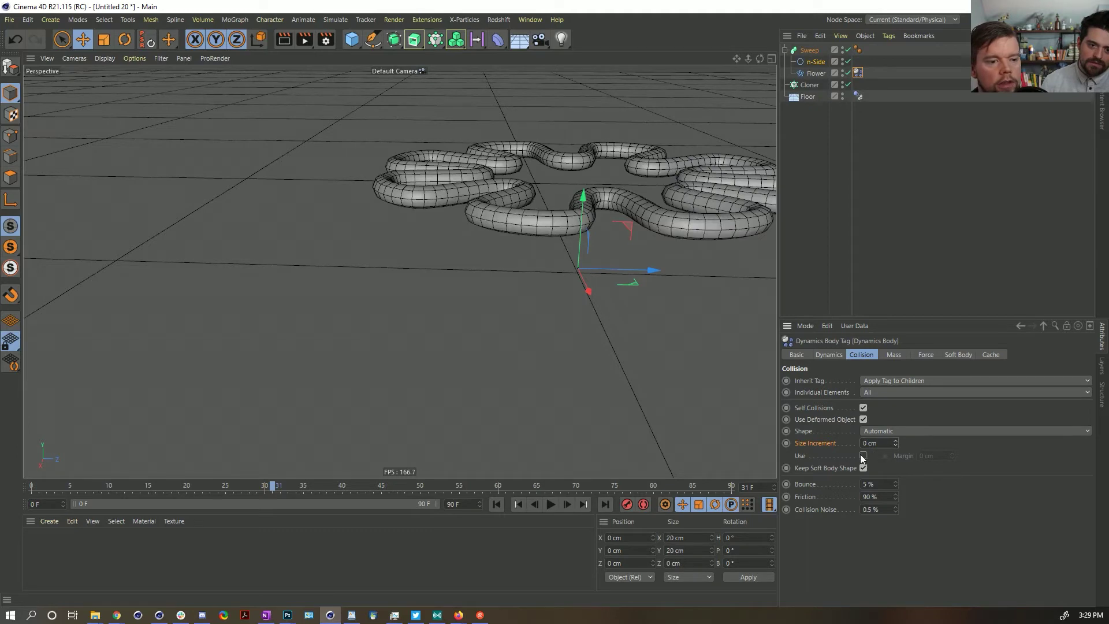
{"action": "key", "text": "shift+f"}
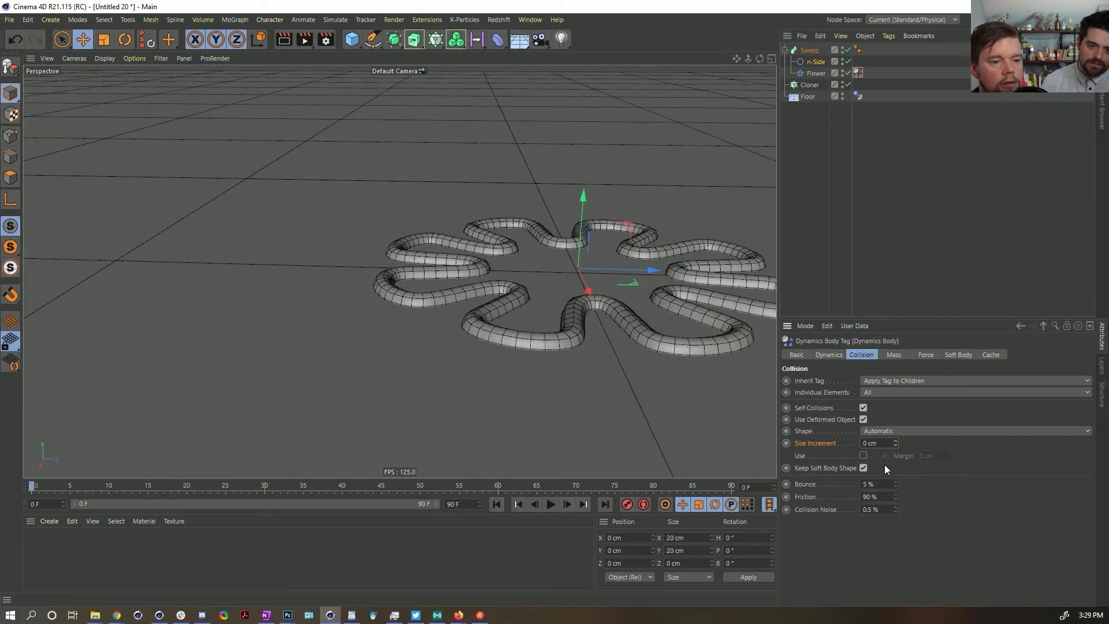
{"action": "left_click", "coordinate": [863, 456]}
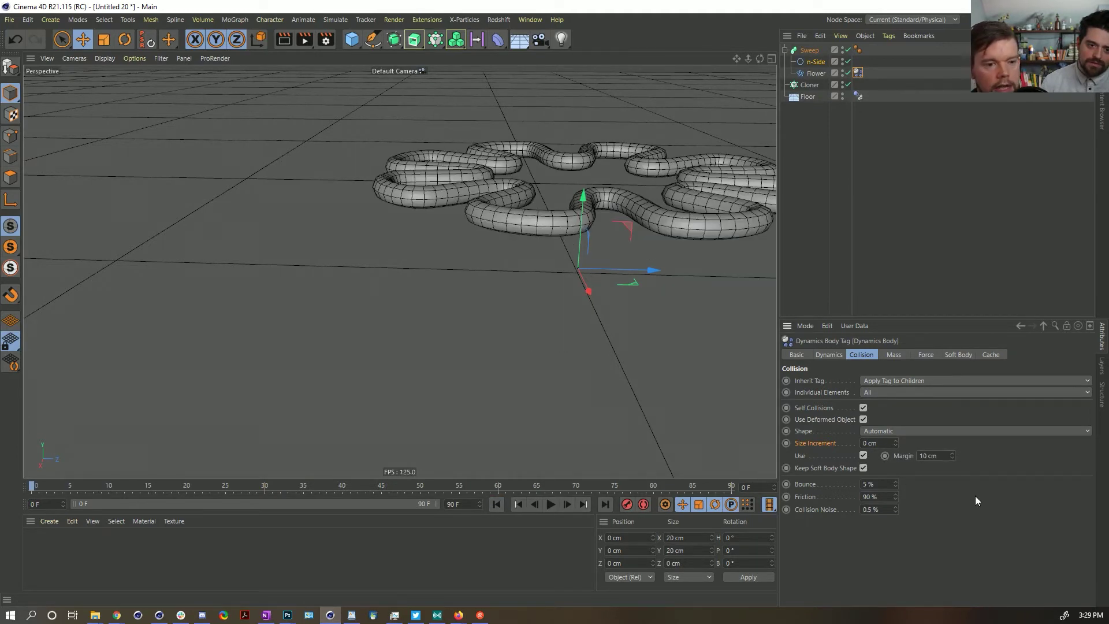
{"action": "key", "text": "h"}
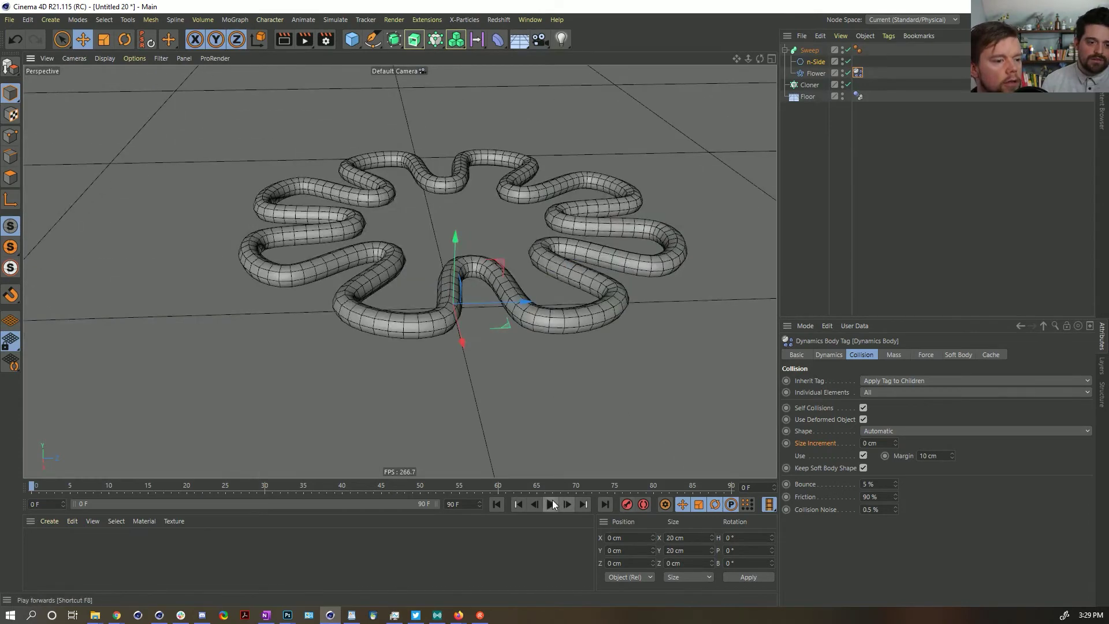
{"action": "left_click", "coordinate": [552, 504]}
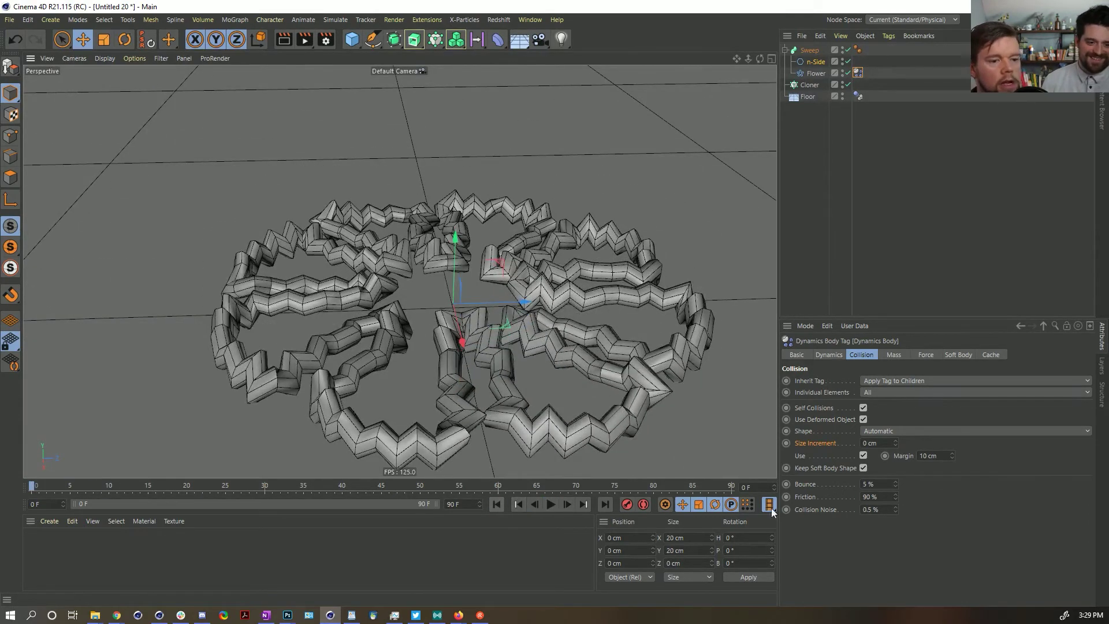
- Reduce the flower's collision margin to 5 cm and play the simulation to check how the tube rests on the floor
{"action": "left_click", "coordinate": [930, 456]}
{"action": "type", "text": "5"}
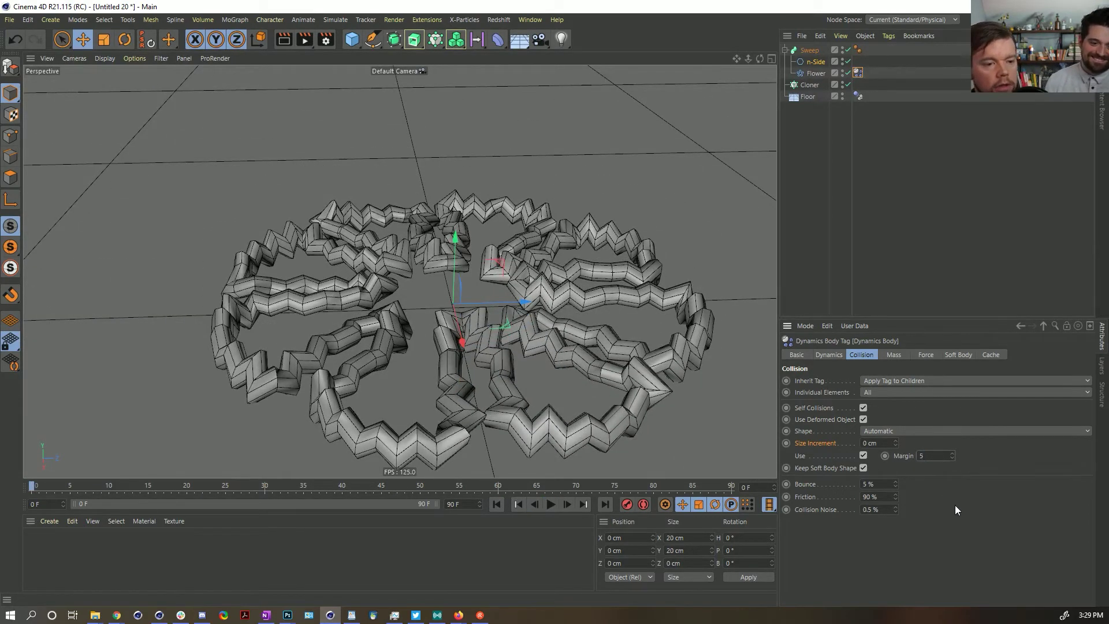
{"action": "key", "text": "Return"}
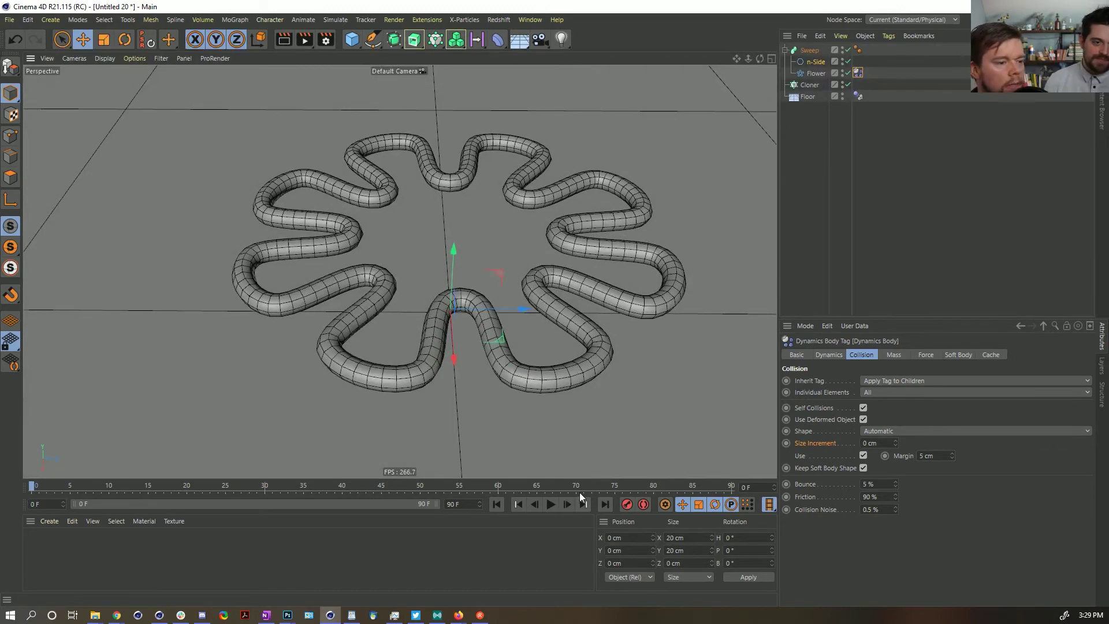
{"action": "left_click", "coordinate": [550, 504]}
{"action": "key", "text": "F8"}
{"action": "middle_click", "coordinate": [452, 289]}
{"action": "middle_click", "coordinate": [324, 222]}
{"action": "left_click_drag", "start_coordinate": [475, 367], "coordinate": [407, 260], "text": "alt"}
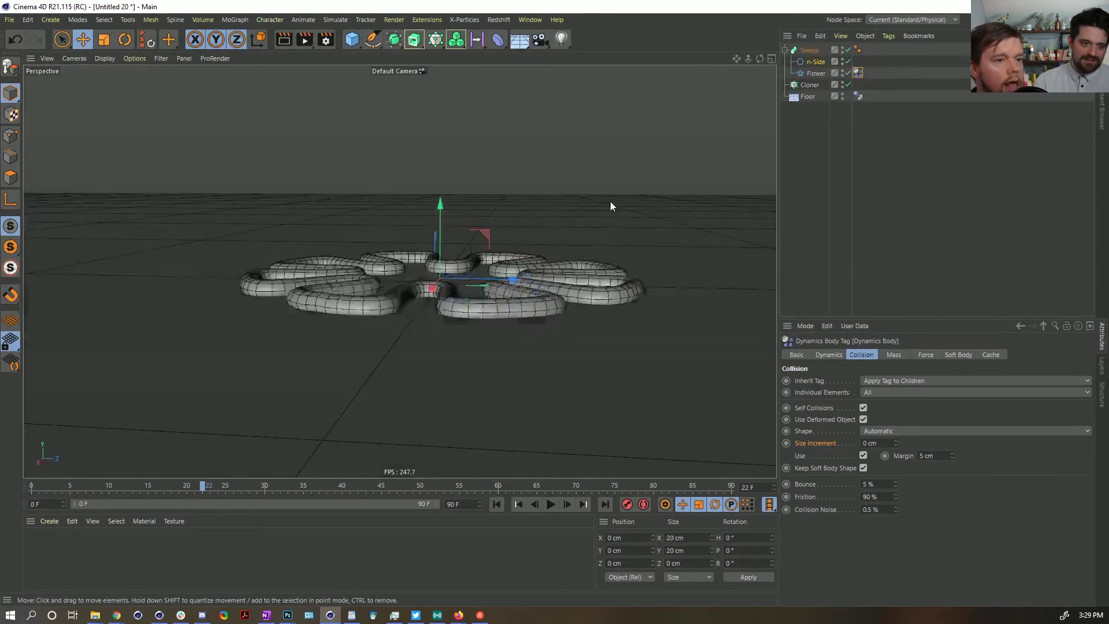
- Set the n-Side profile's radius to 5 cm
{"action": "left_click", "coordinate": [811, 62]}
{"action": "left_click", "coordinate": [873, 379]}
{"action": "type", "text": "5"}
{"action": "key", "text": "Return"}
- Turn on ambient occlusion for the viewport and inspect the tube's contact with the floor
{"action": "left_click_drag", "start_coordinate": [493, 309], "coordinate": [487, 366], "text": "alt"}
{"action": "left_click", "coordinate": [135, 58]}
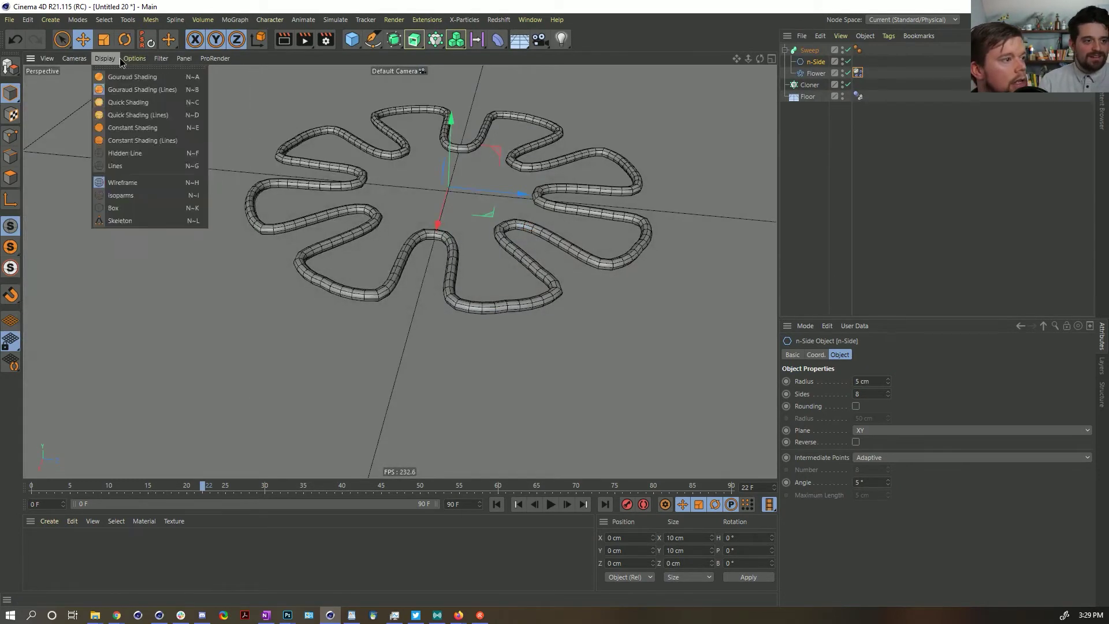
{"action": "left_click", "coordinate": [164, 199]}
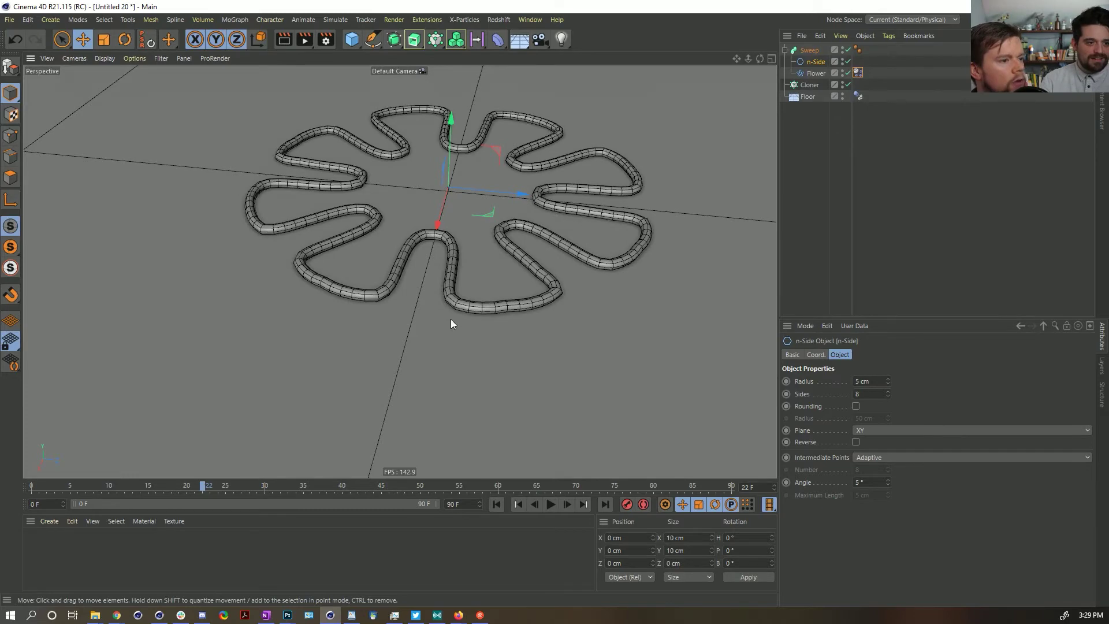
{"action": "scroll", "coordinate": [490, 286], "scroll_direction": "up", "scroll_amount": 5}
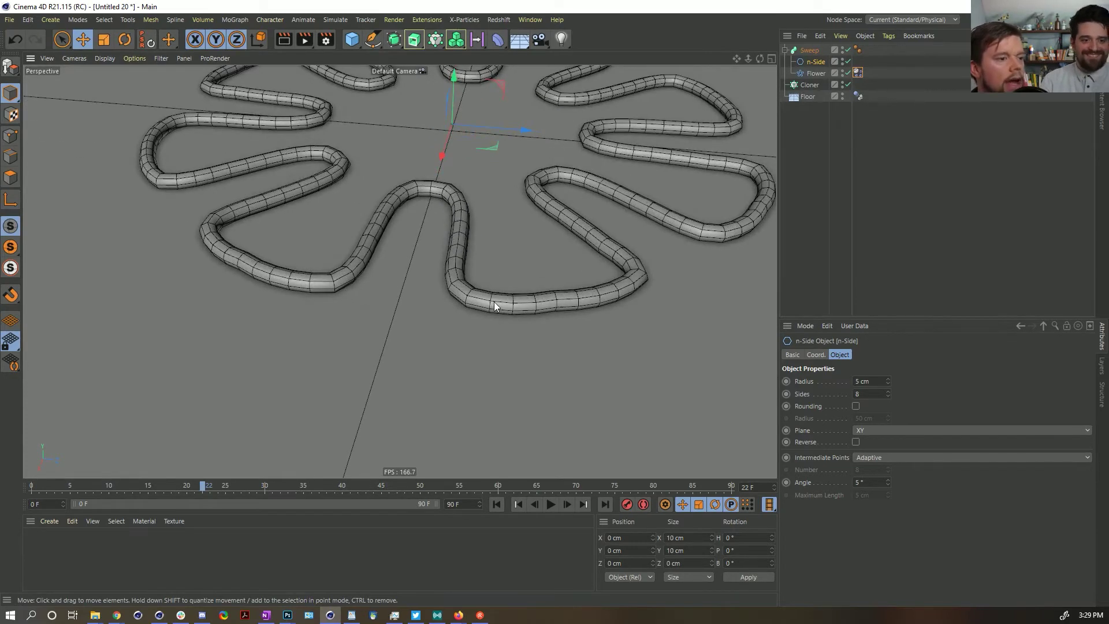
{"action": "scroll", "coordinate": [512, 180], "scroll_direction": "down", "scroll_amount": 5}
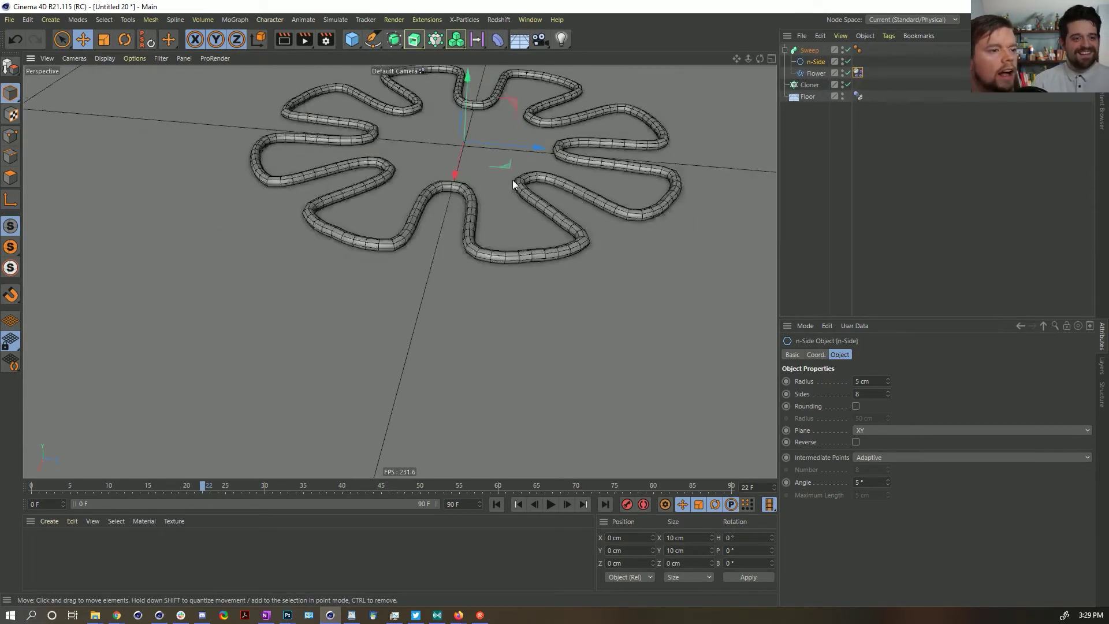
{"action": "left_click_drag", "start_coordinate": [512, 181], "coordinate": [486, 231], "text": "alt"}
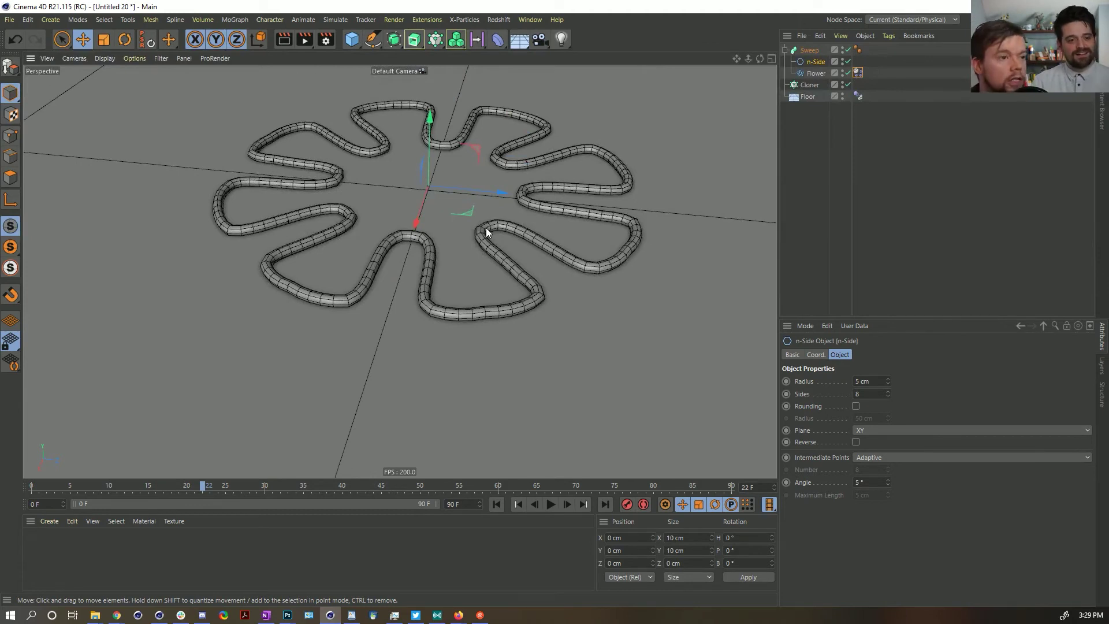
{"action": "left_click_drag", "start_coordinate": [499, 153], "coordinate": [484, 161], "text": "alt"}
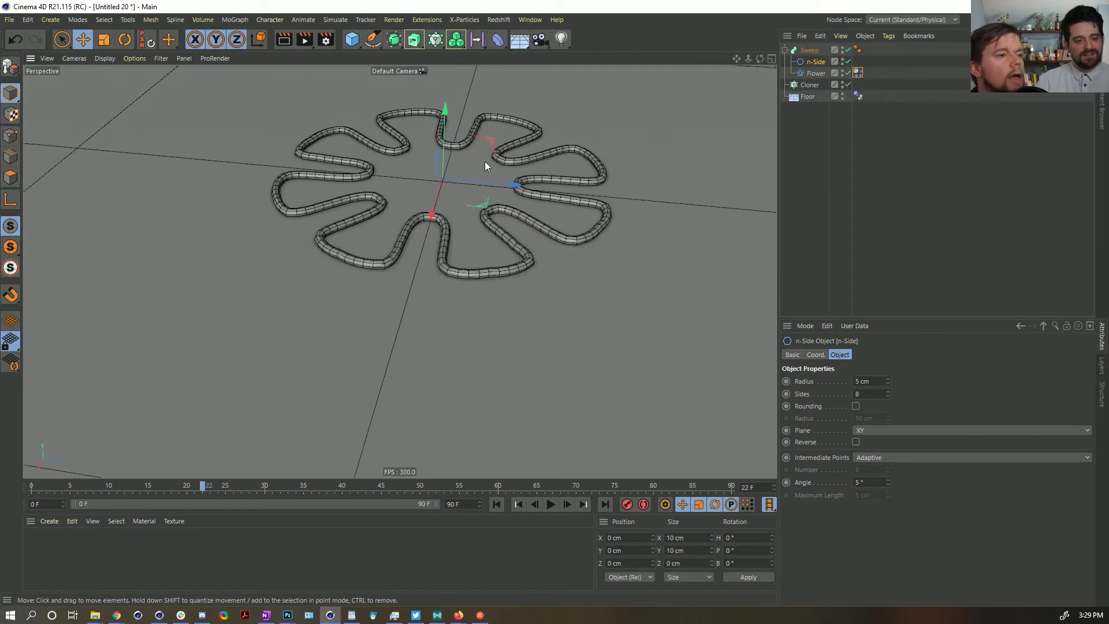
{"action": "left_click_drag", "start_coordinate": [452, 217], "coordinate": [450, 244], "text": "alt"}
- Replay the simulation from the first frame to check the thinner tube
{"action": "left_click", "coordinate": [497, 504]}
{"action": "left_click", "coordinate": [550, 505]}
{"action": "left_click", "coordinate": [551, 505]}
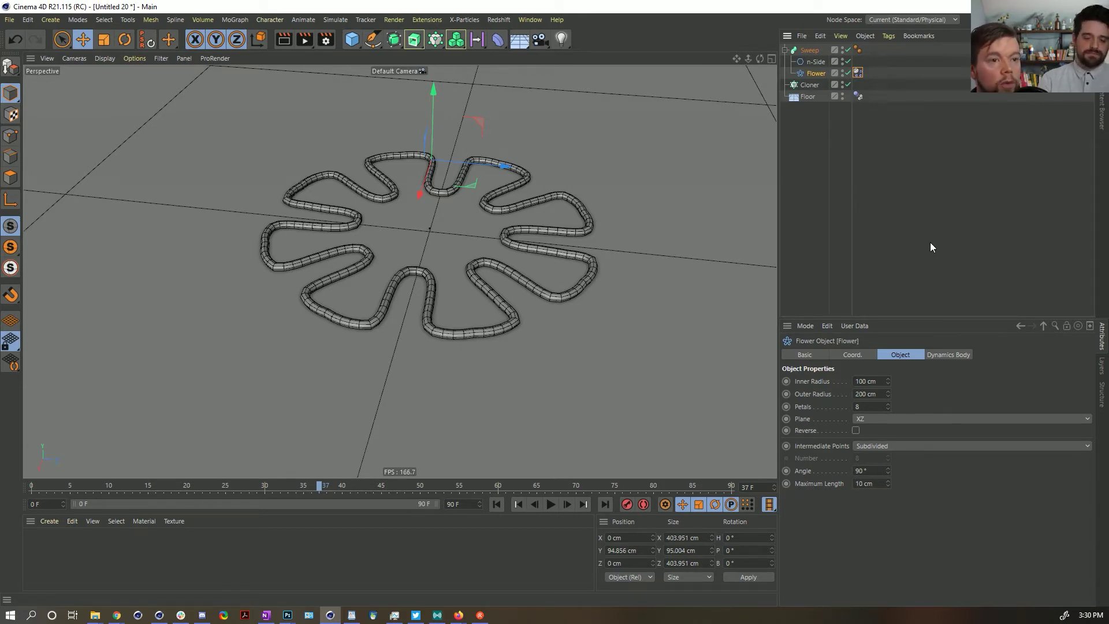
- Try a 10 cm collision margin on the flower's dynamics tag with a simulation run, and undo the margin change
{"action": "left_click", "coordinate": [858, 72]}
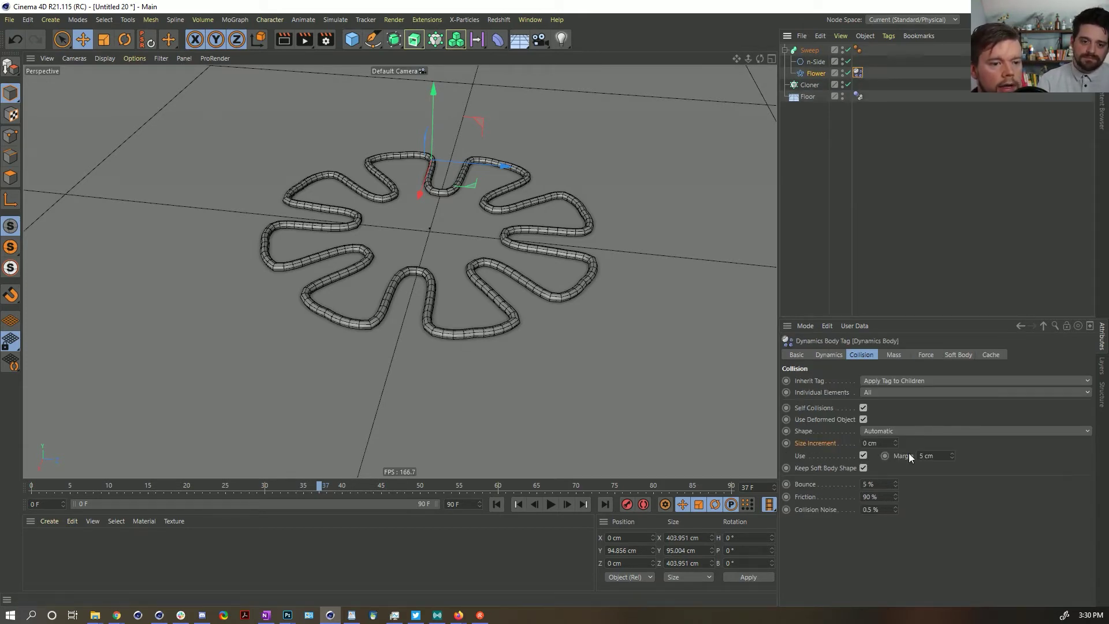
{"action": "left_click", "coordinate": [936, 456]}
{"action": "type", "text": "10"}
{"action": "key", "text": "Return"}
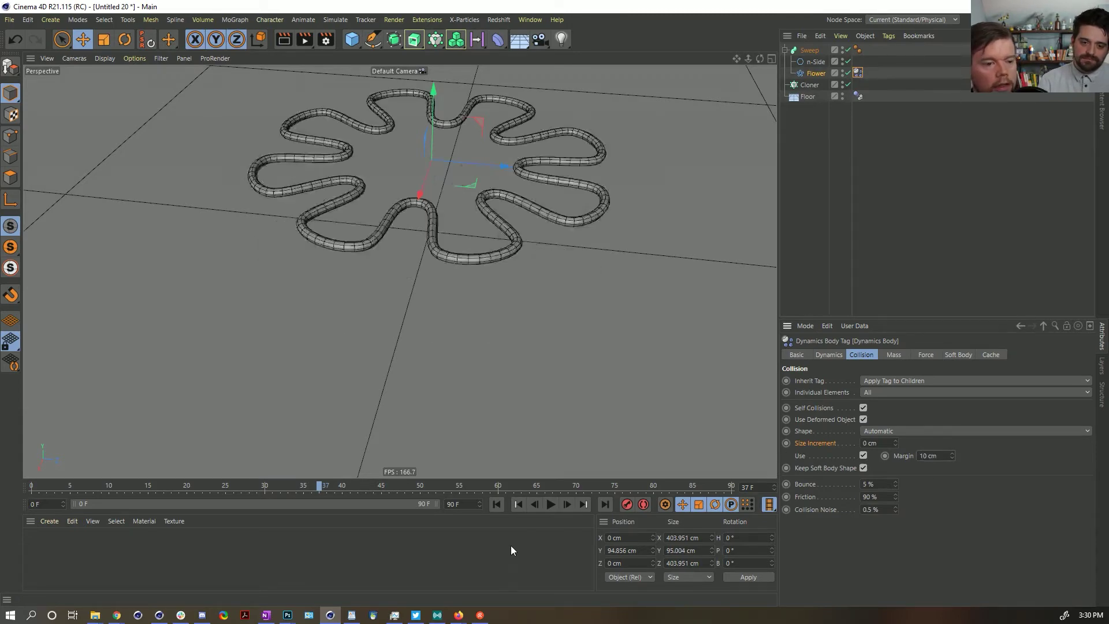
{"action": "left_click", "coordinate": [497, 505]}
{"action": "left_click", "coordinate": [552, 504]}
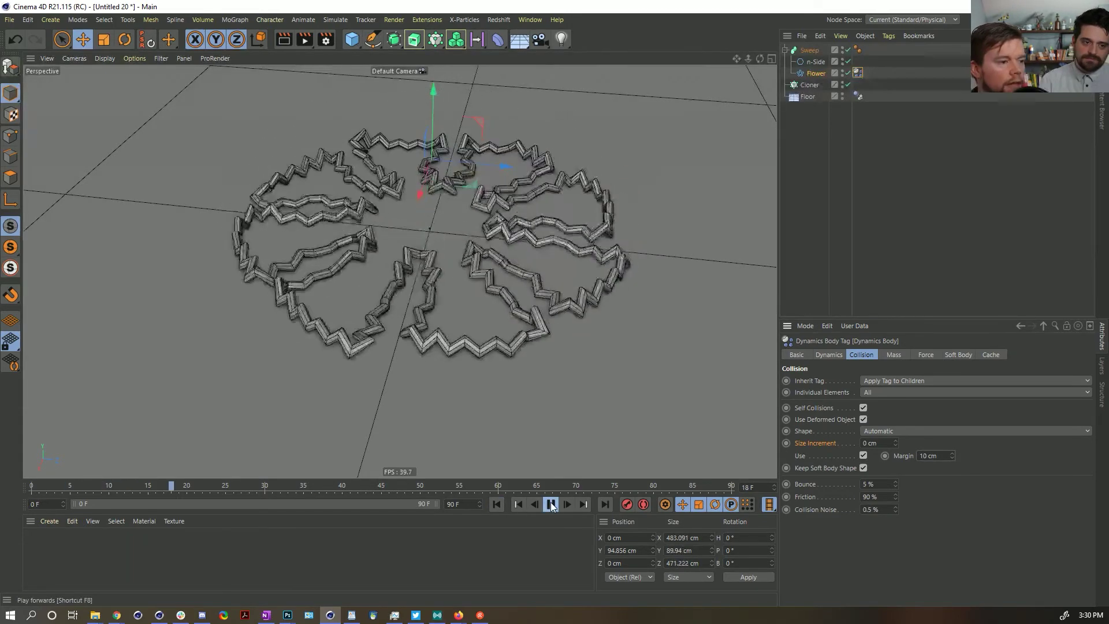
{"action": "key", "text": "F8"}
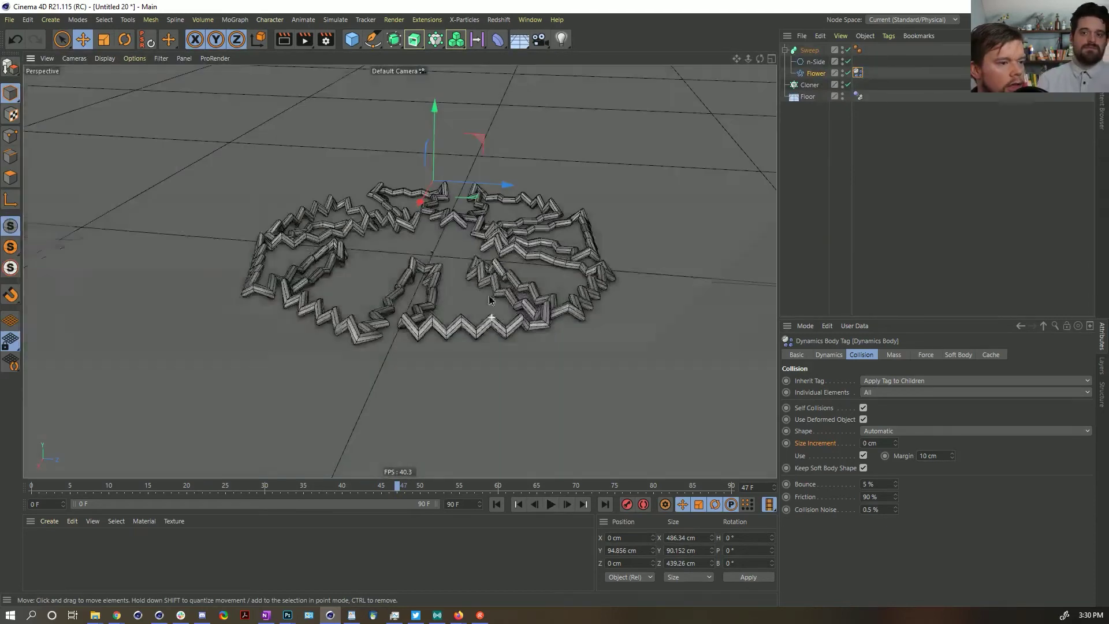
{"action": "key", "text": "ctrl+z"}
- Rerun the simulation with the 5 cm collision margin and return to the first frame
{"action": "left_click", "coordinate": [497, 505]}
{"action": "left_click", "coordinate": [551, 505]}
{"action": "left_click", "coordinate": [551, 505]}
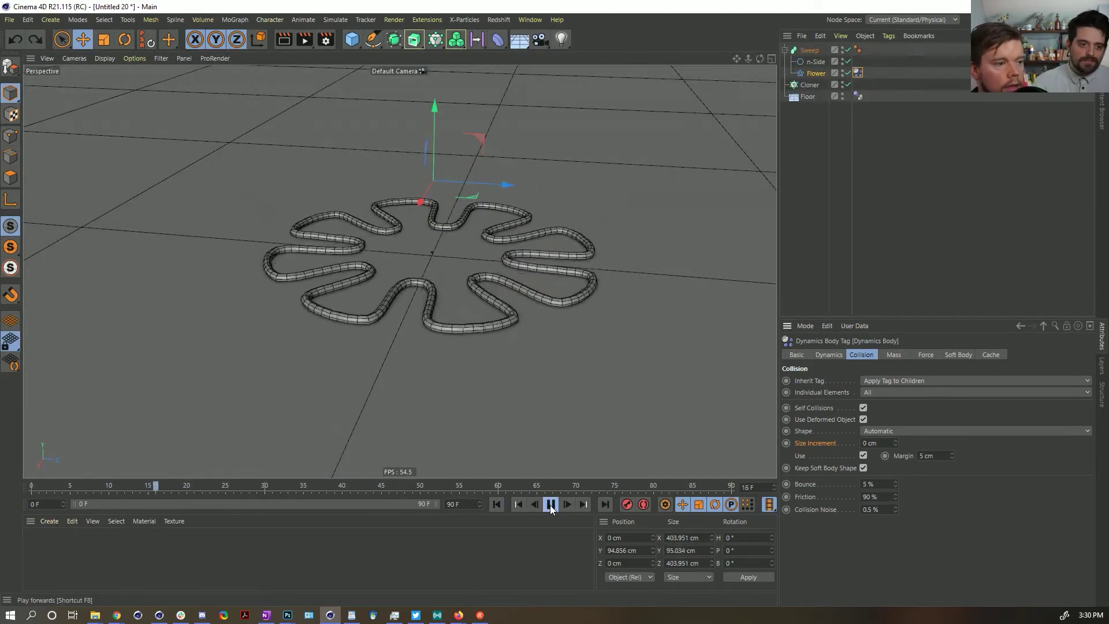
{"action": "left_click", "coordinate": [497, 505]}
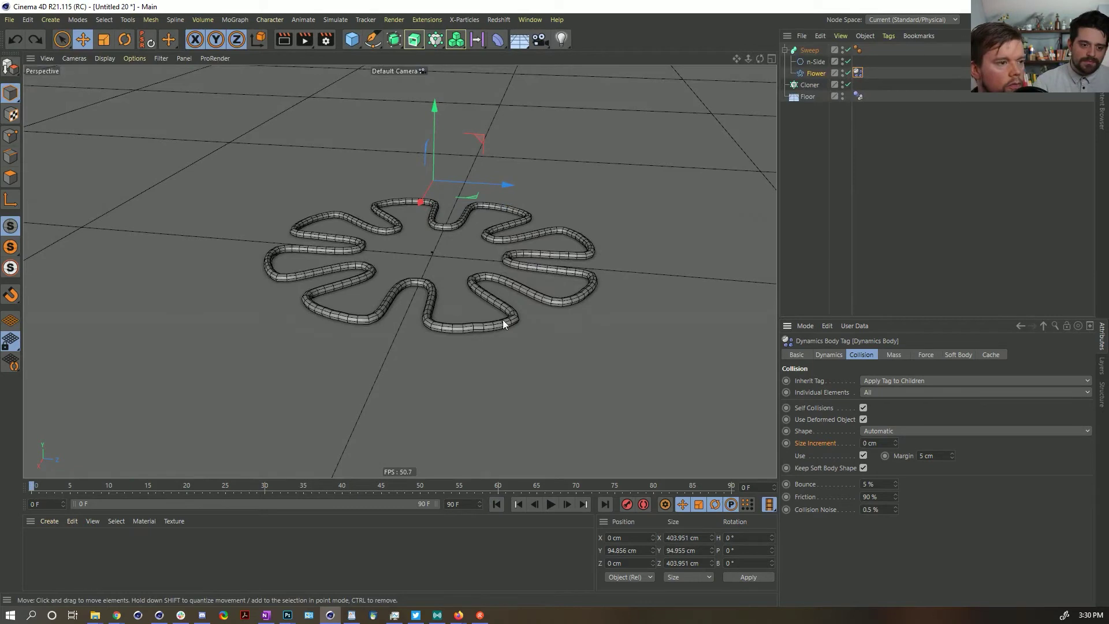
- Set the flower's Y position to 0 cm, play the simulation briefly and return to the first frame
{"action": "left_click", "coordinate": [816, 73]}
{"action": "left_click", "coordinate": [627, 550]}
{"action": "type", "text": "0"}
{"action": "key", "text": "Return"}
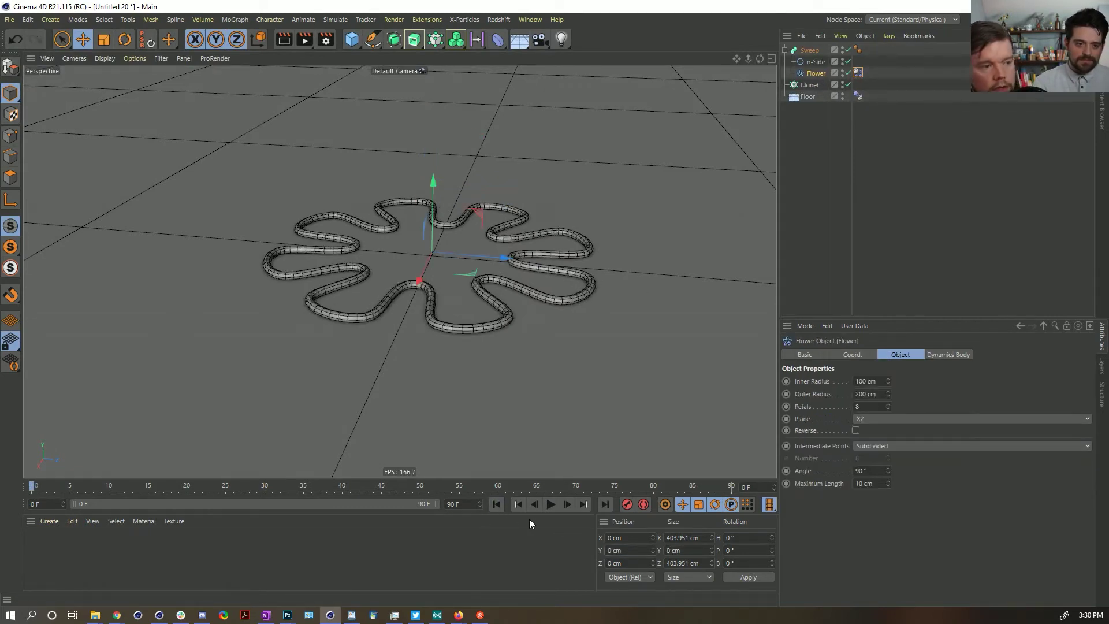
{"action": "left_click", "coordinate": [553, 504]}
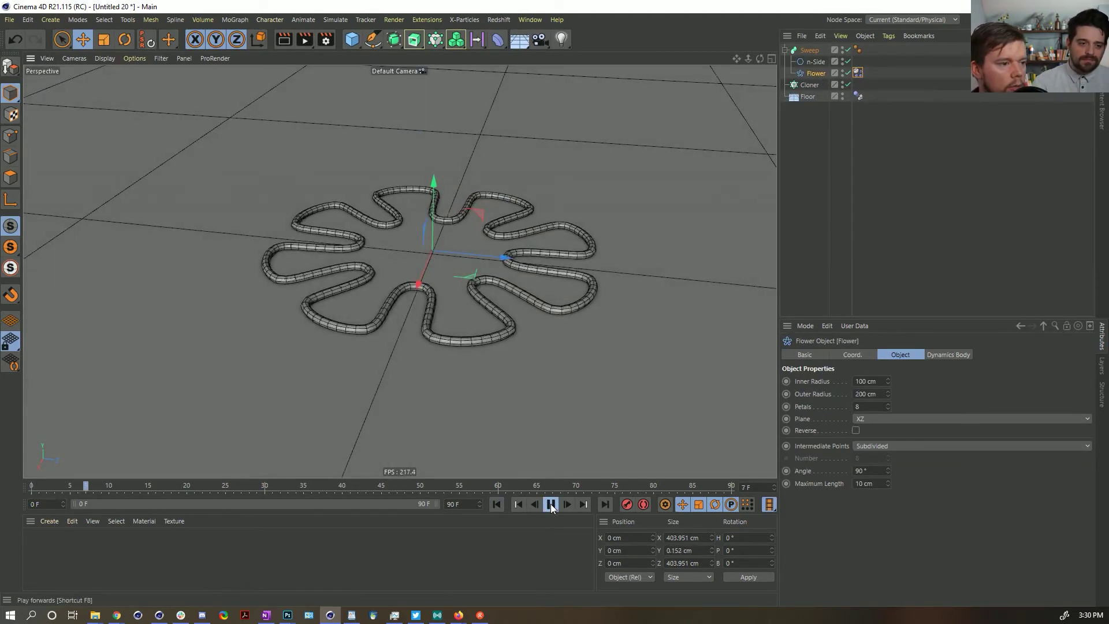
{"action": "left_click", "coordinate": [551, 504]}
{"action": "left_click", "coordinate": [497, 505]}
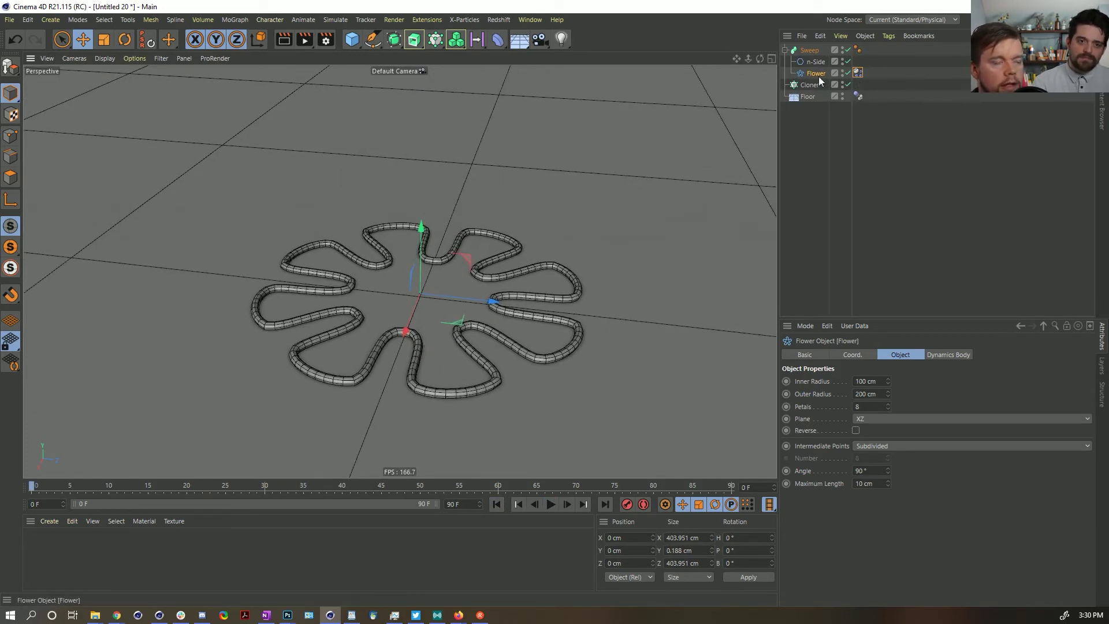
- Move the Flower spline out of the Sweep into the Cloner and duplicate it there
{"action": "left_click", "coordinate": [858, 72]}
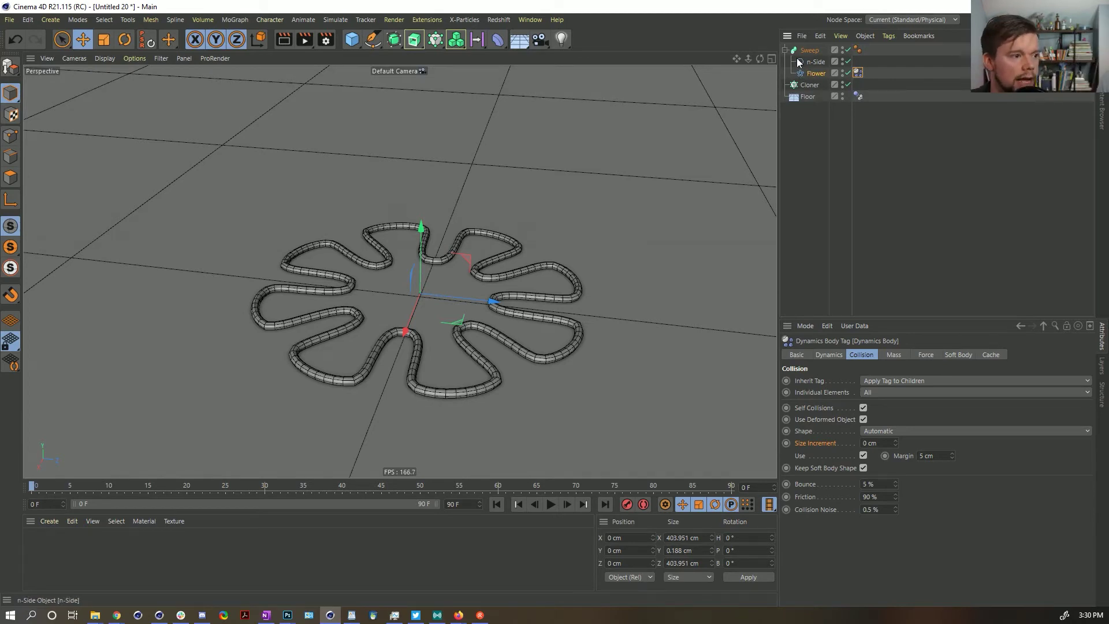
{"action": "left_click_drag", "start_coordinate": [812, 75], "coordinate": [807, 88]}
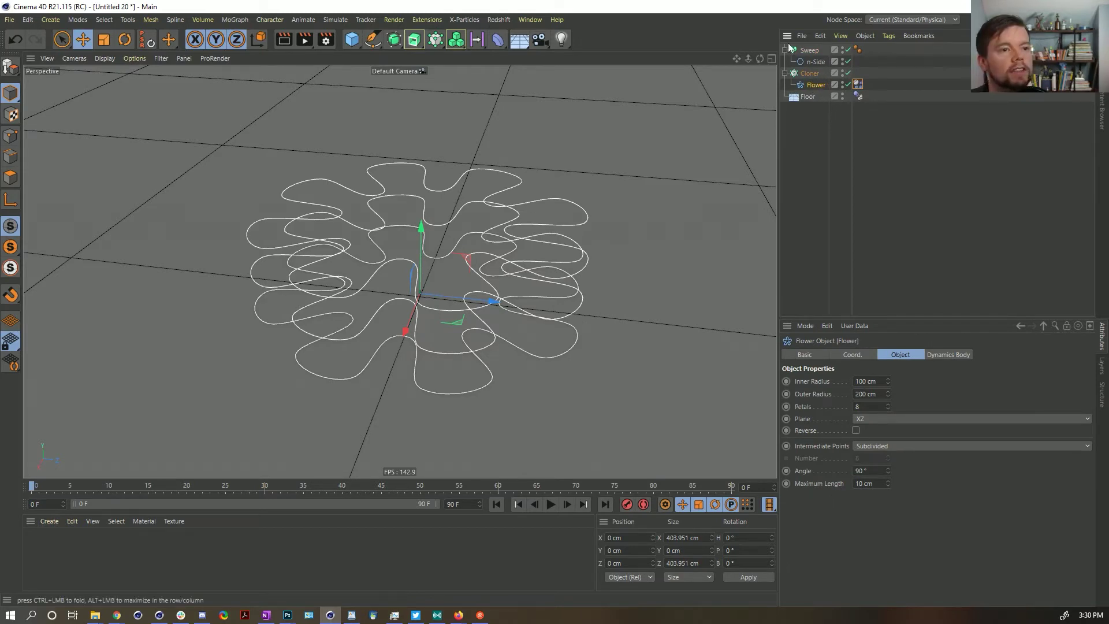
{"action": "left_click_drag", "start_coordinate": [812, 85], "coordinate": [812, 81], "text": "ctrl"}
- Set the Cloner's per-step Y position offset to 0 cm
{"action": "left_click", "coordinate": [809, 74]}
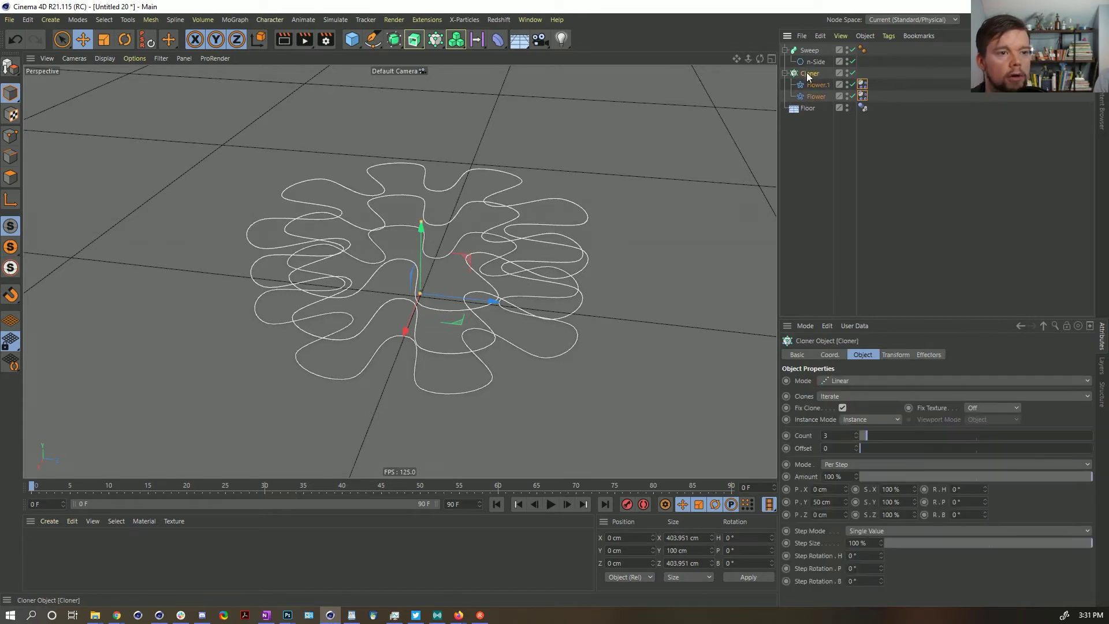
{"action": "left_click", "coordinate": [839, 502]}
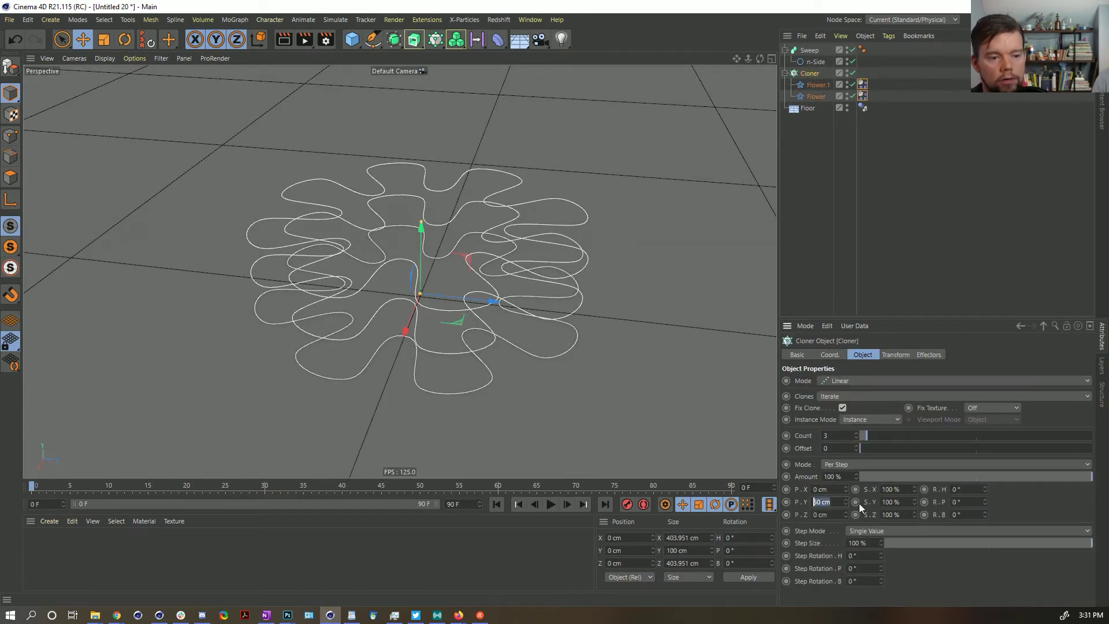
{"action": "type", "text": "0"}
{"action": "key", "text": "Return"}
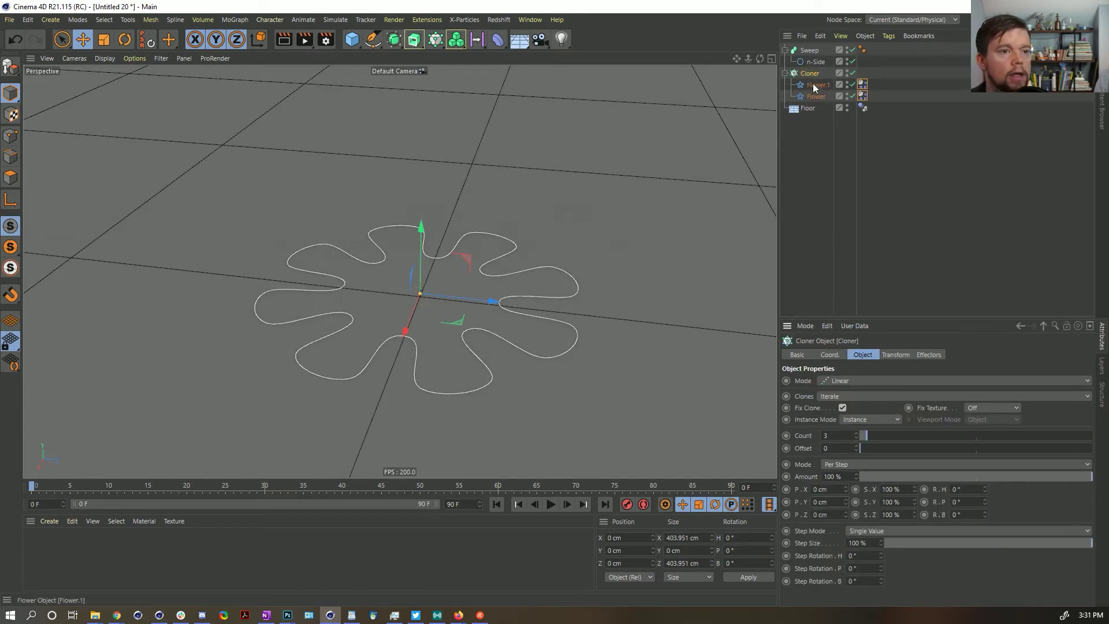
- Set the Cloner's Clones mode to Blend and reduce Flower.1 to a 42 cm inner and 148 cm outer radius
{"action": "left_click", "coordinate": [830, 398]}
{"action": "left_click", "coordinate": [831, 431]}
{"action": "left_click", "coordinate": [818, 85]}
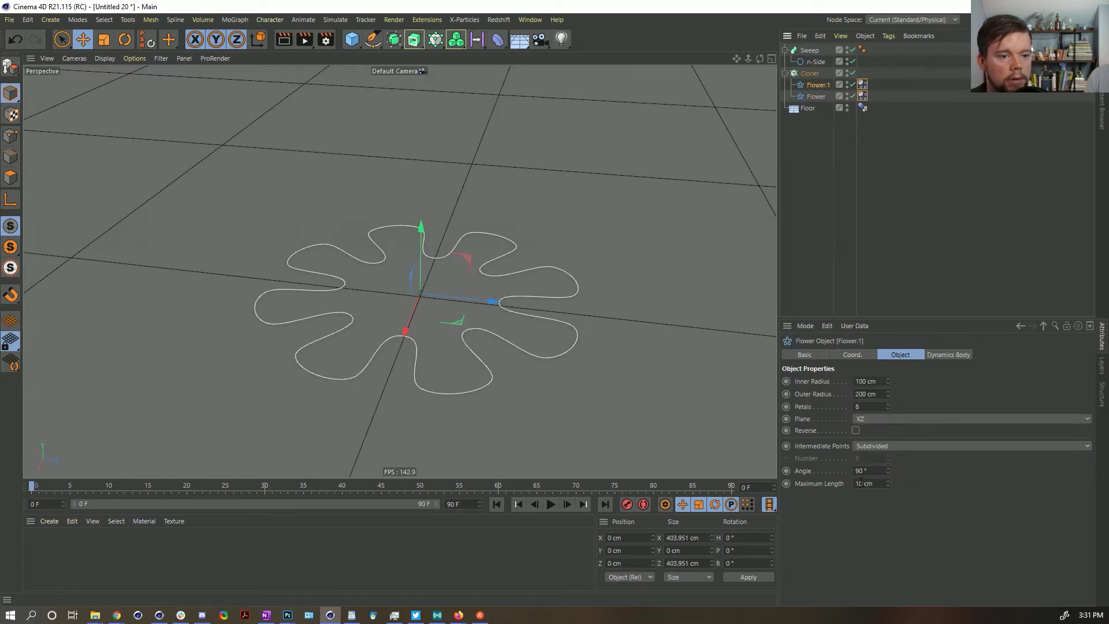
{"action": "mouse_move", "coordinate": [888, 381]}
{"action": "left_mouse_down"}
{"action": "mouse_move", "coordinate": [888, 418]}
{"action": "mouse_move", "coordinate": [889, 395]}
{"action": "left_mouse_up"}
{"action": "left_click", "coordinate": [809, 73]}
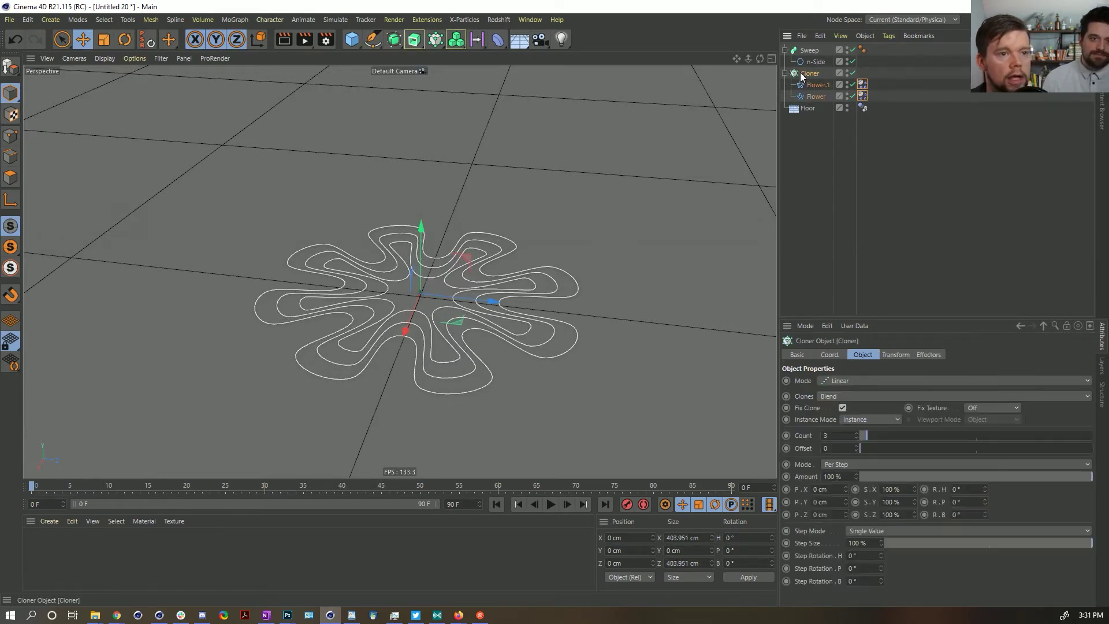
{"action": "left_click", "coordinate": [813, 86]}
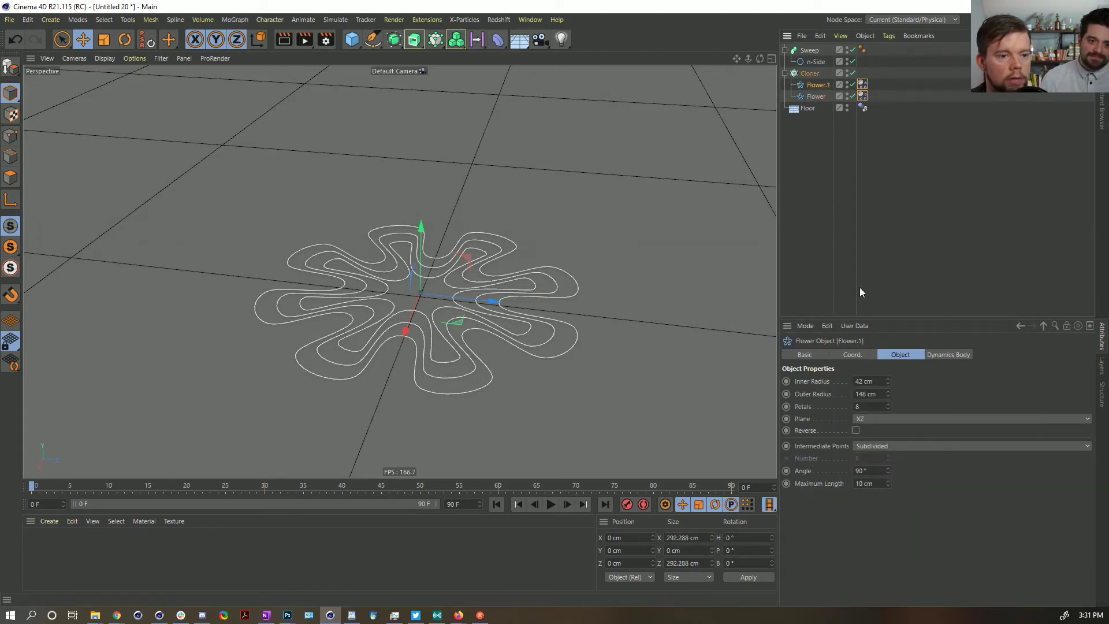
- Set the Flower spline's inner radius to 144 cm and outer radius to 230 cm, and raise the Cloner count to 6
{"action": "left_click", "coordinate": [816, 97]}
{"action": "left_click_drag", "start_coordinate": [888, 393], "coordinate": [905, 381]}
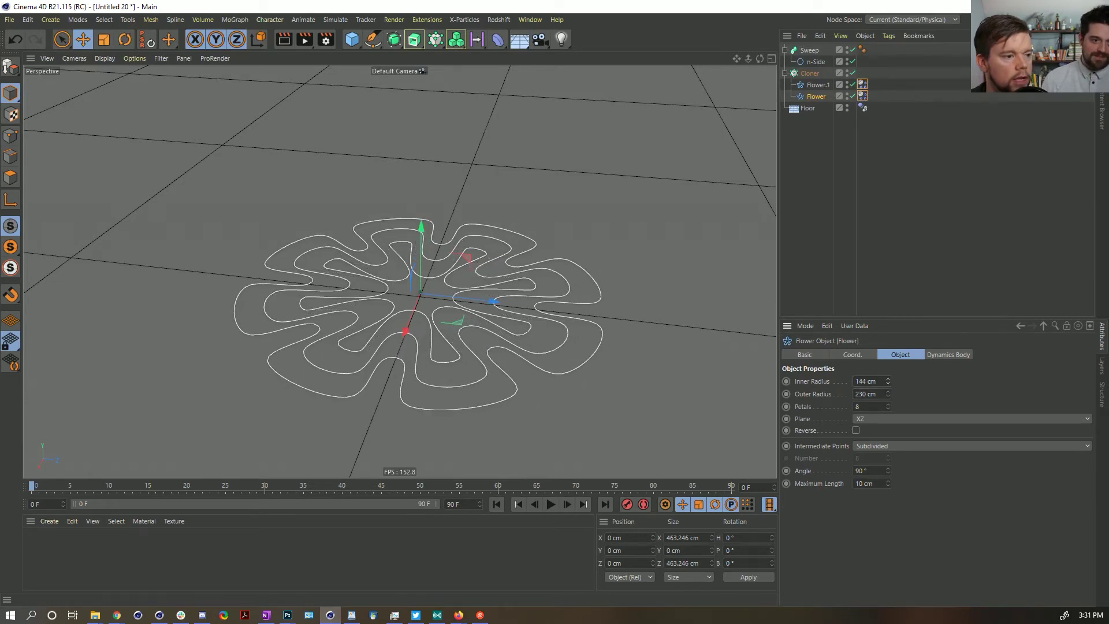
{"action": "left_click", "coordinate": [818, 72]}
{"action": "left_click", "coordinate": [858, 434]}
{"action": "left_click", "coordinate": [857, 434]}
{"action": "left_click", "coordinate": [858, 434]}
{"action": "left_click_drag", "start_coordinate": [515, 343], "coordinate": [449, 311], "text": "alt"}
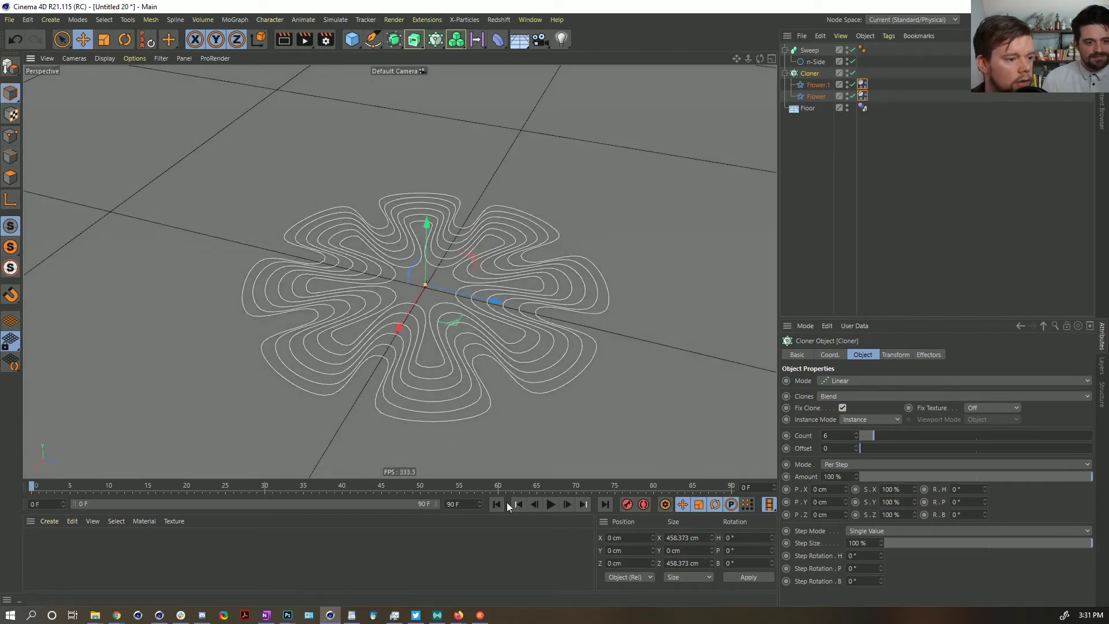
- Play the simulation of the blended flower clones, inspect how the splines collide from a low angle, and return to the first frame
{"action": "left_click", "coordinate": [549, 505]}
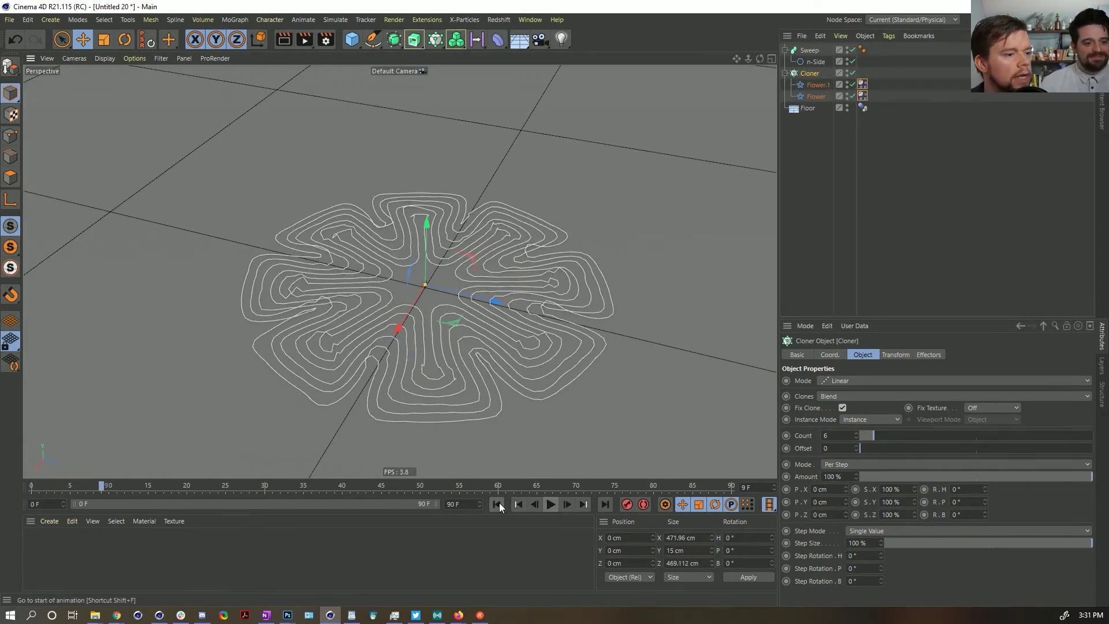
{"action": "left_click", "coordinate": [497, 504]}
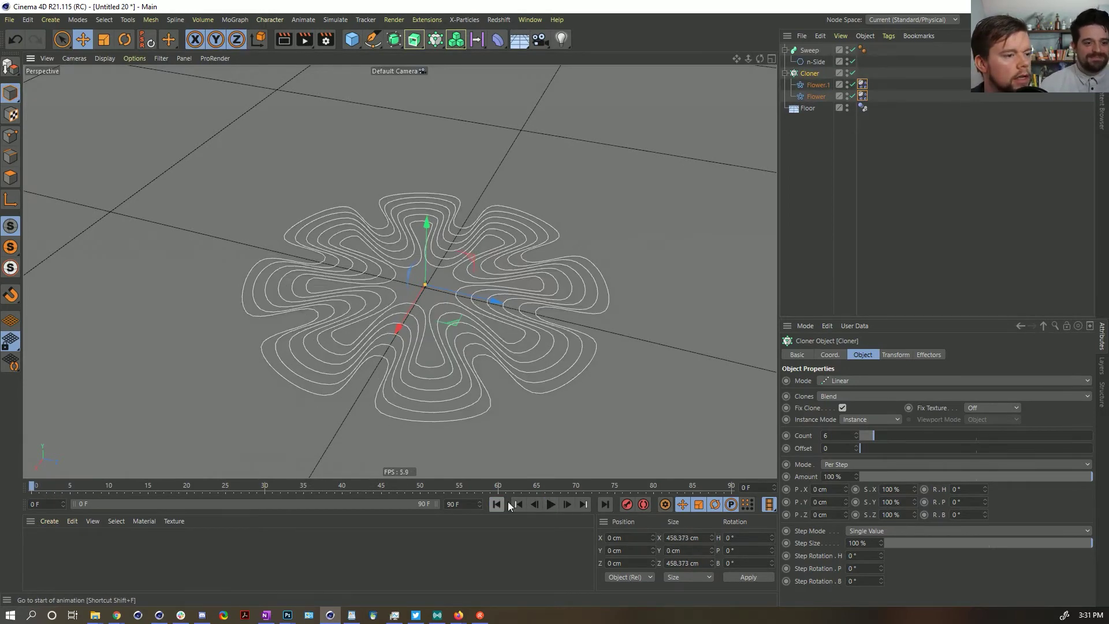
{"action": "left_click", "coordinate": [550, 502]}
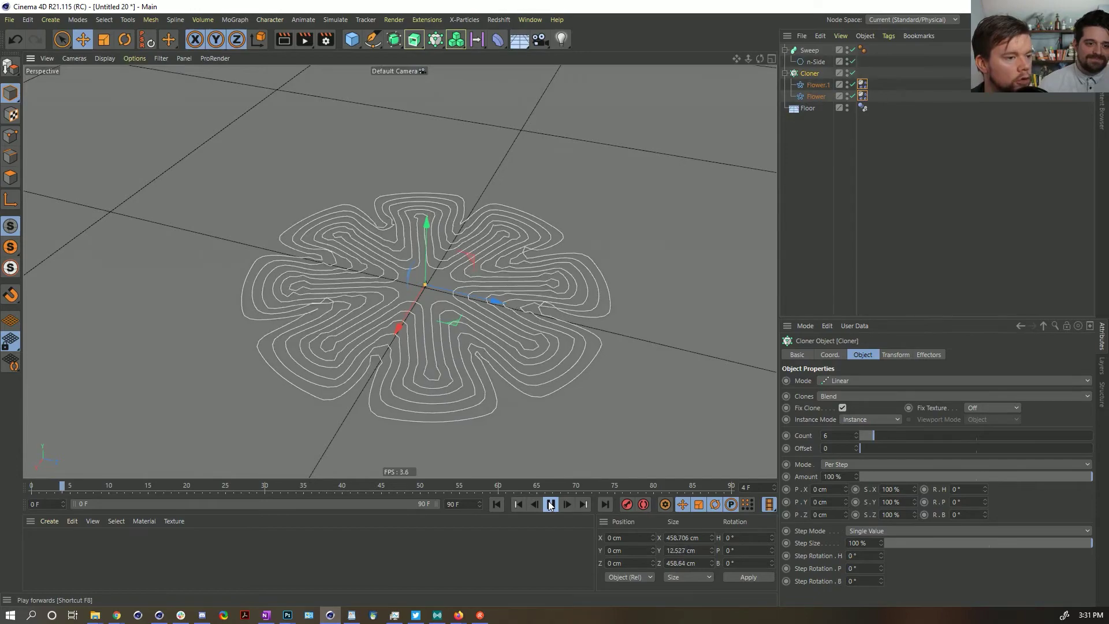
{"action": "left_click", "coordinate": [549, 505]}
{"action": "left_click_drag", "start_coordinate": [361, 341], "coordinate": [403, 372], "text": "alt"}
{"action": "scroll", "coordinate": [435, 344], "scroll_direction": "down", "scroll_amount": 3}
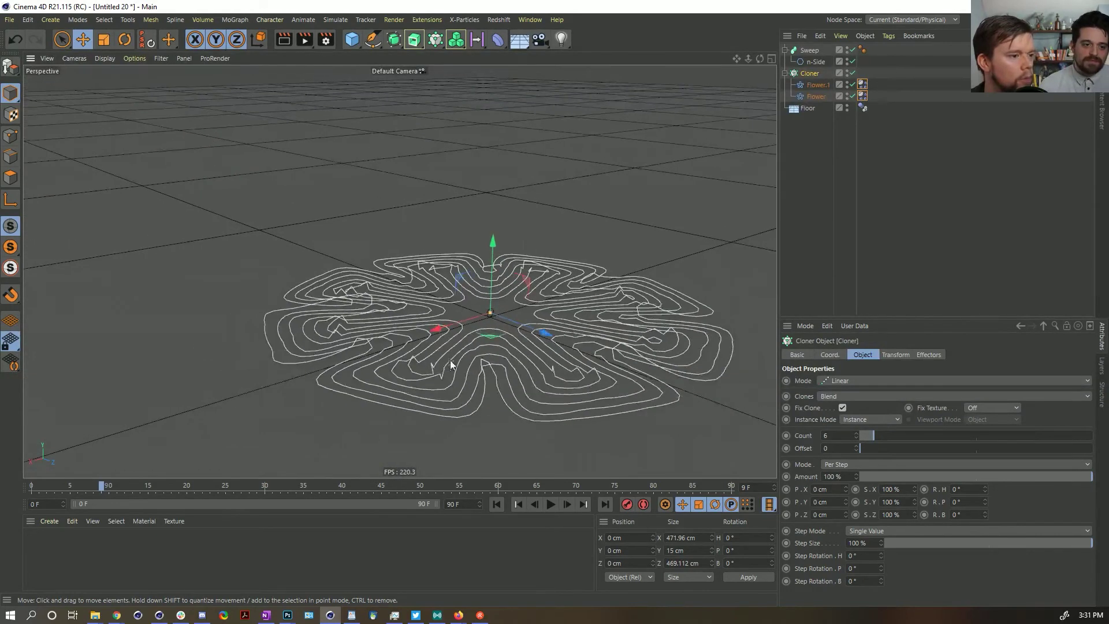
{"action": "left_click", "coordinate": [497, 503]}
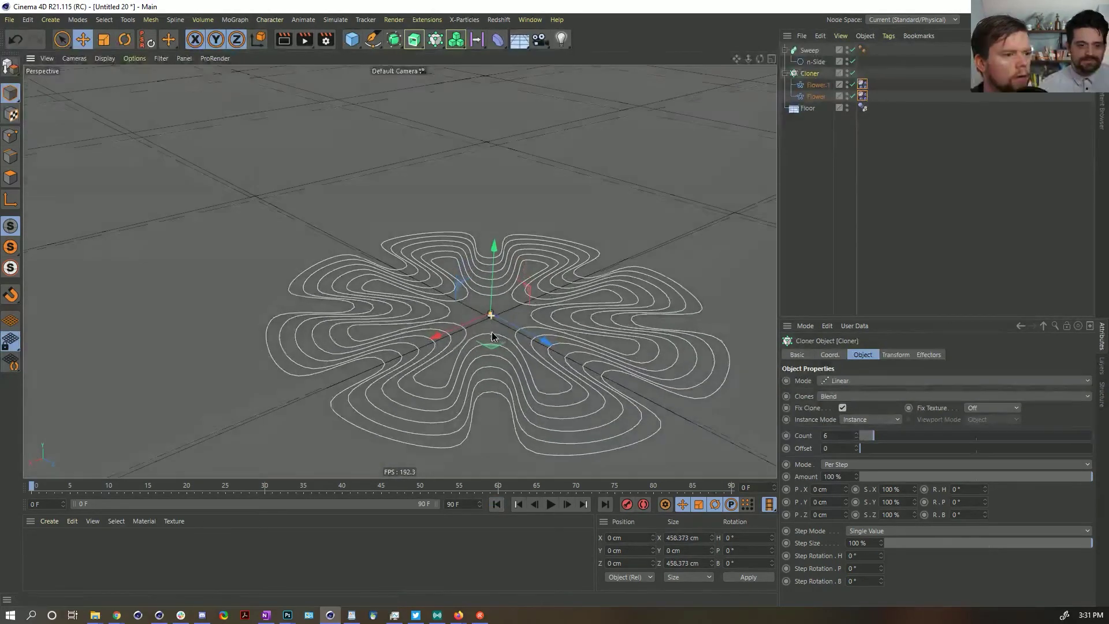
- Duplicate the Floor, flip the copy to a -180° pitch at Y 5 cm as a ceiling, and hide it in the viewport
{"action": "left_click", "coordinate": [807, 109]}
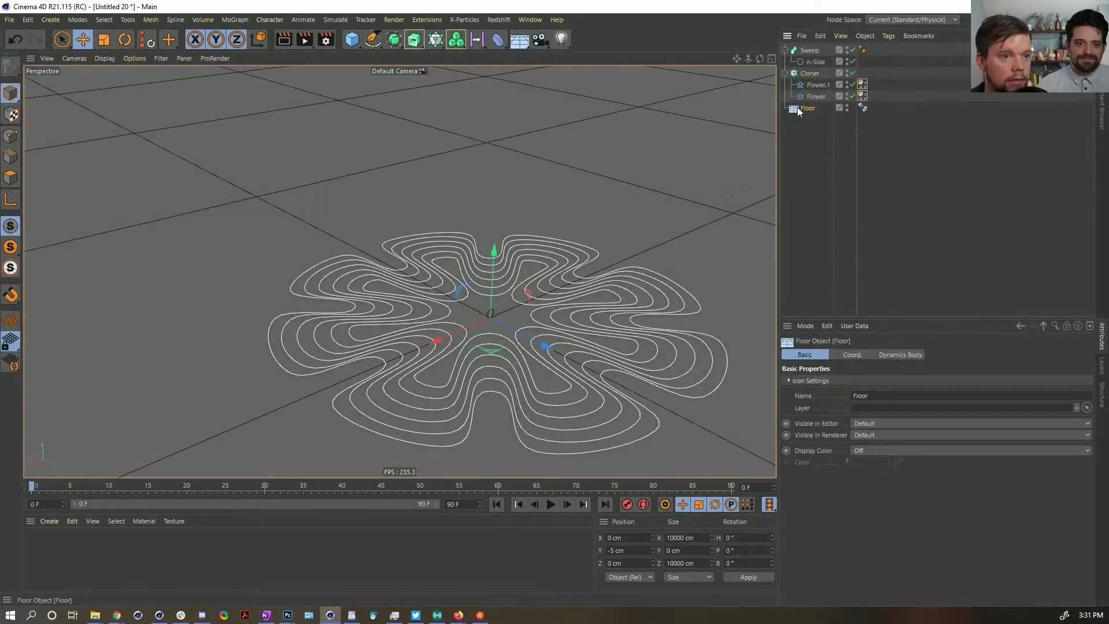
{"action": "left_click_drag", "start_coordinate": [799, 110], "coordinate": [803, 117], "text": "ctrl"}
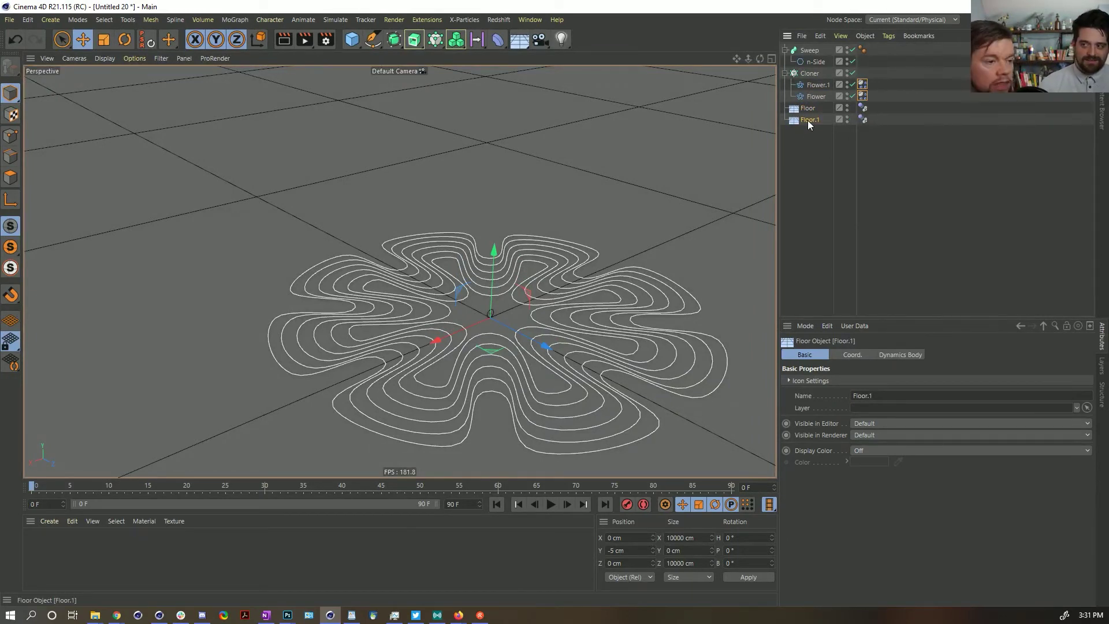
{"action": "key", "text": "r"}
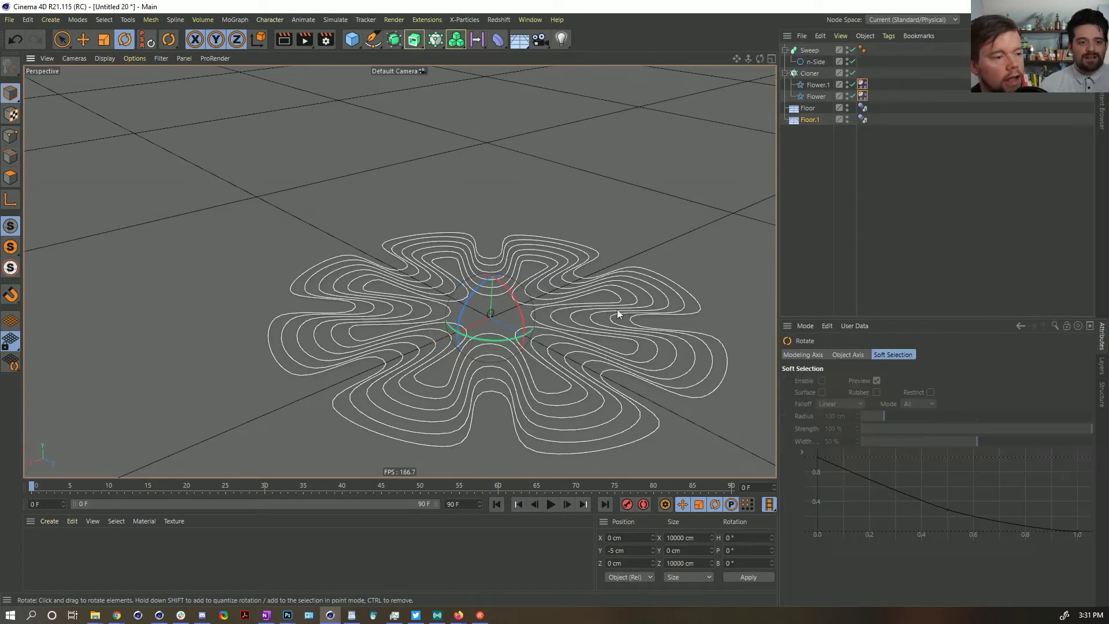
{"action": "left_click_drag", "start_coordinate": [511, 293], "coordinate": [425, 404]}
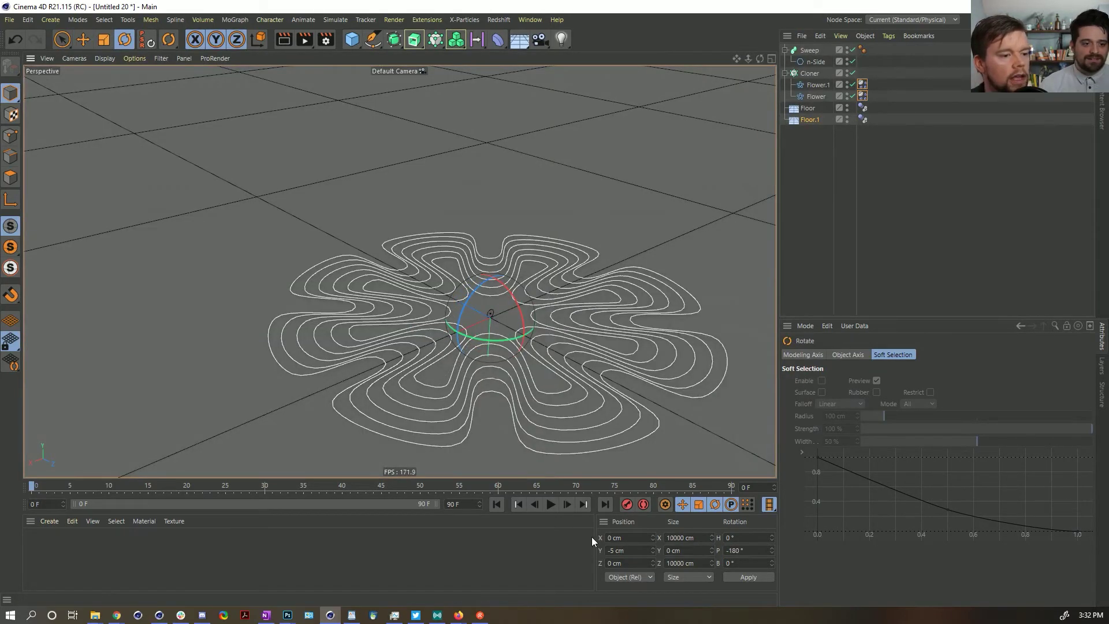
{"action": "left_click", "coordinate": [611, 550]}
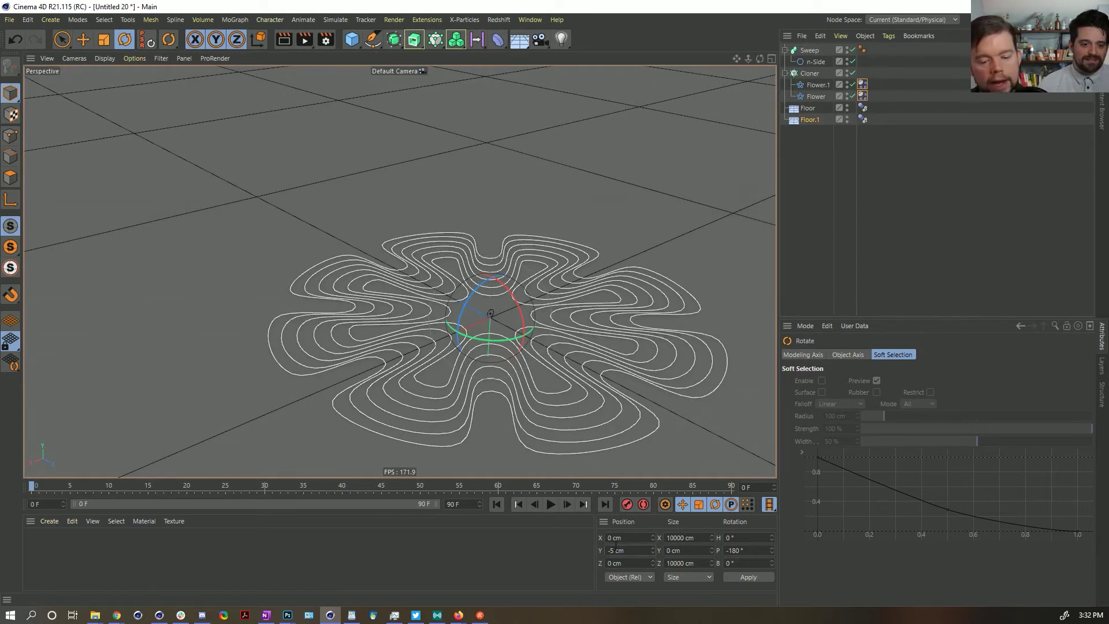
{"action": "key", "text": "Delete"}
{"action": "key", "text": "Return"}
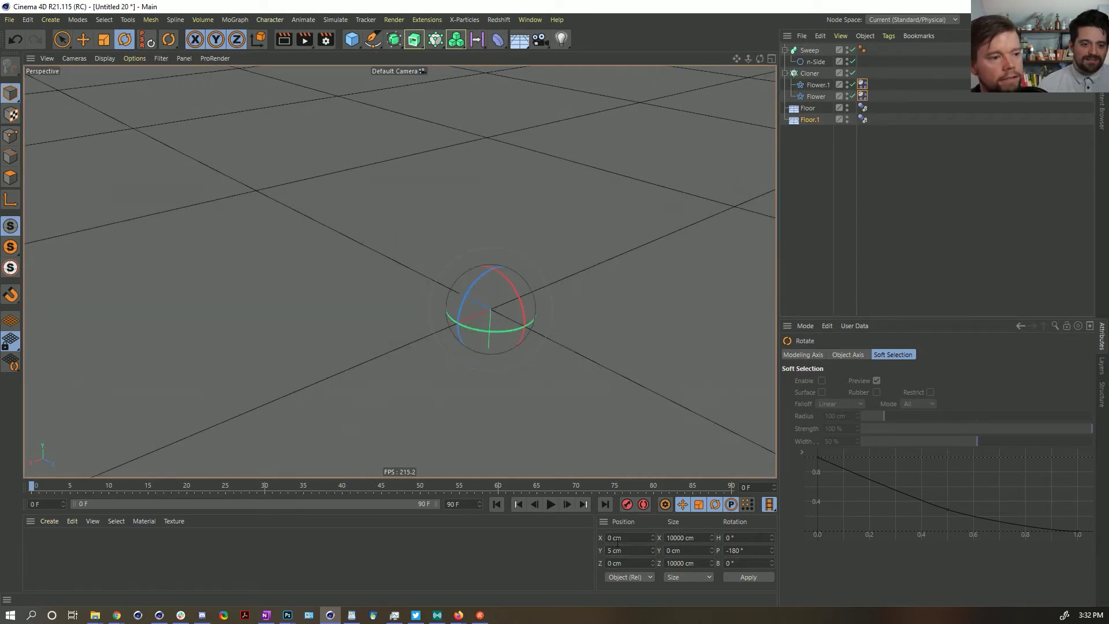
{"action": "left_click", "coordinate": [847, 117]}
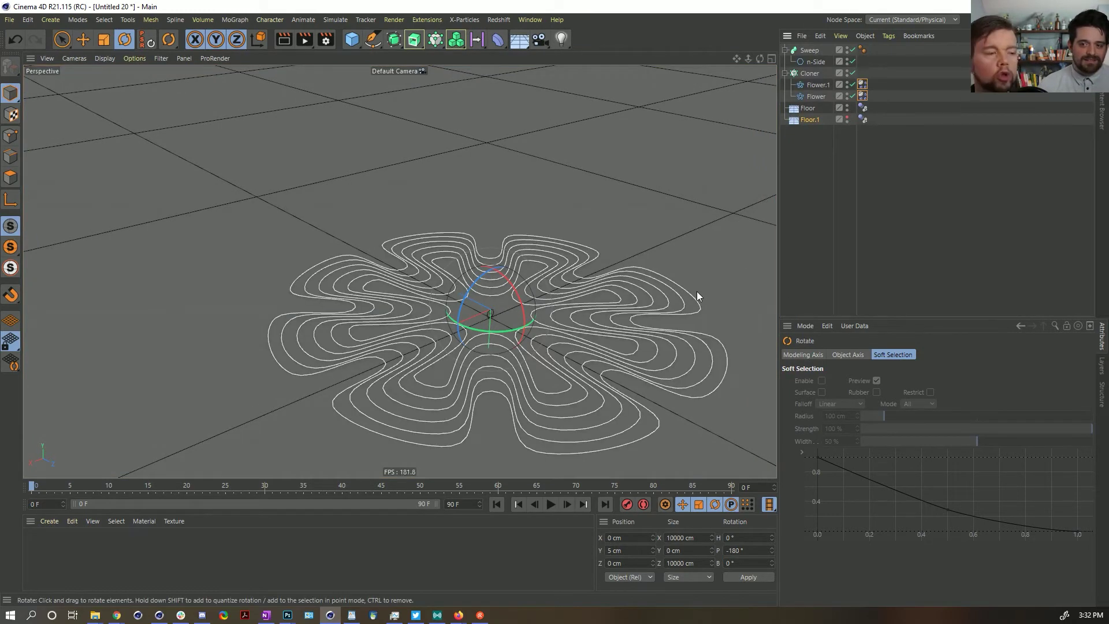
- Run the simulation with the flowers confined between the two floors, examine the splines, and return to the first frame
{"action": "left_click", "coordinate": [562, 505]}
{"action": "left_click", "coordinate": [561, 505]}
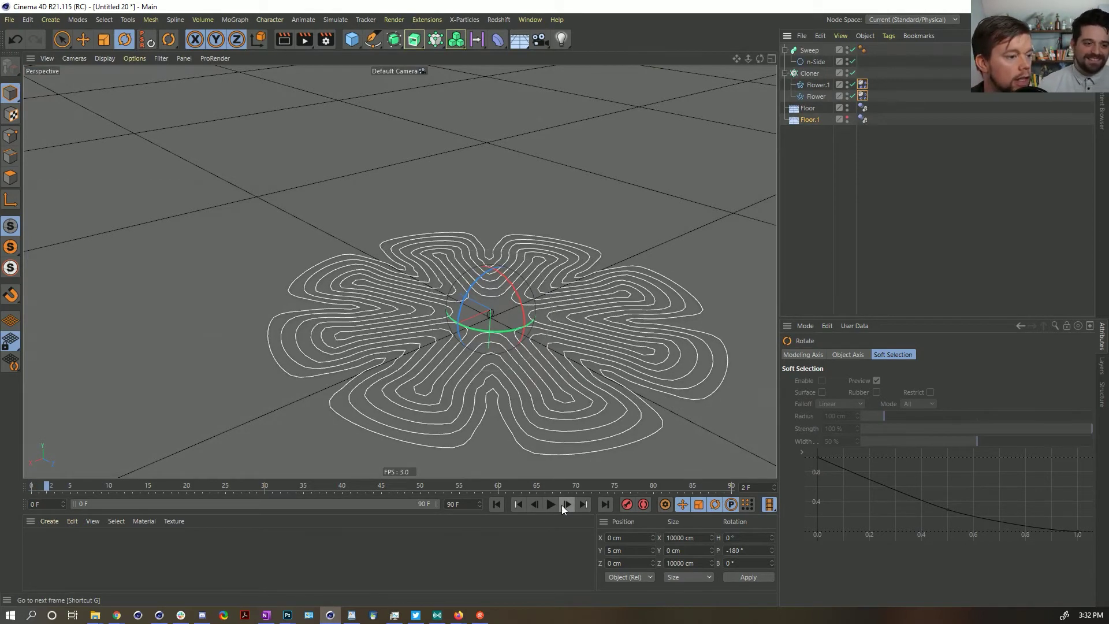
{"action": "left_click", "coordinate": [562, 505]}
{"action": "left_click_drag", "start_coordinate": [482, 351], "coordinate": [529, 414], "text": "alt"}
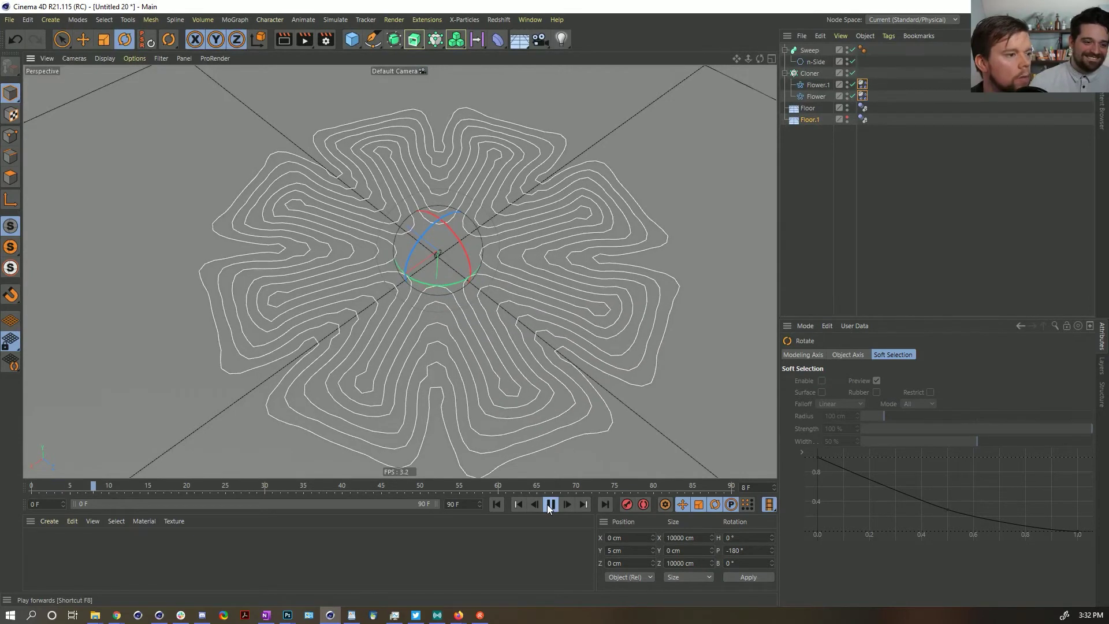
{"action": "left_click", "coordinate": [550, 505]}
{"action": "left_click", "coordinate": [497, 505]}
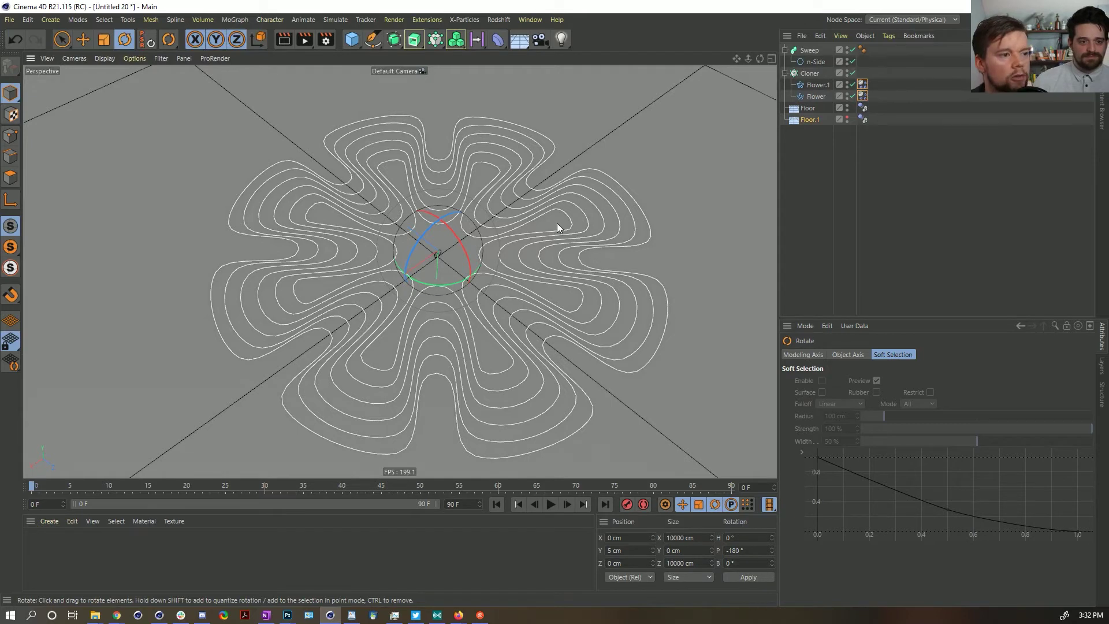
{"action": "left_click_drag", "start_coordinate": [614, 283], "coordinate": [530, 272], "text": "alt"}
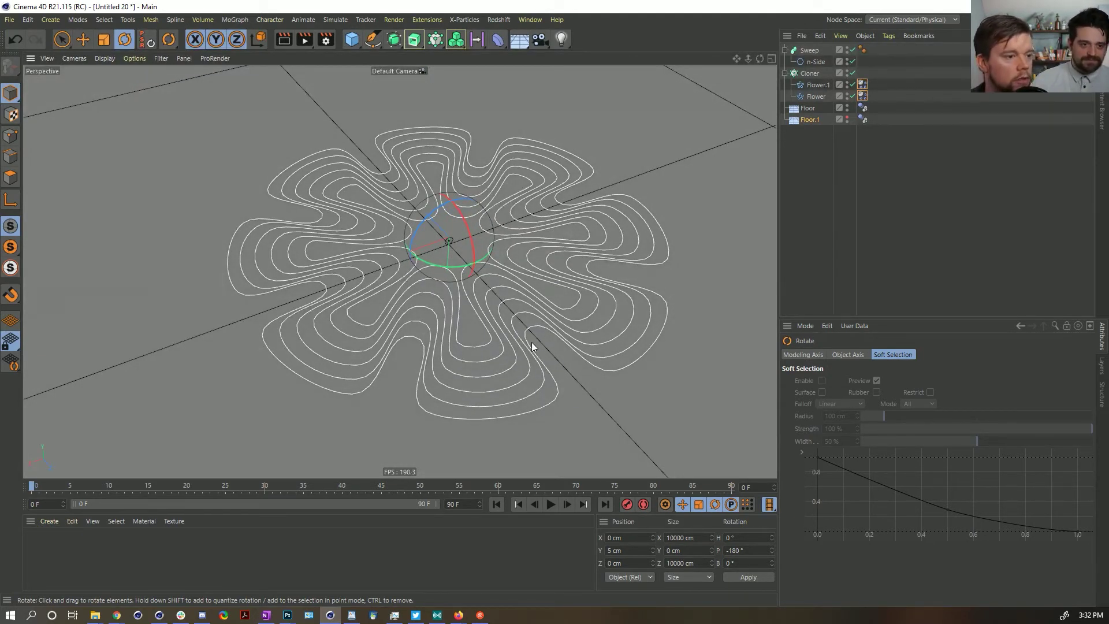
{"action": "left_click", "coordinate": [556, 501]}
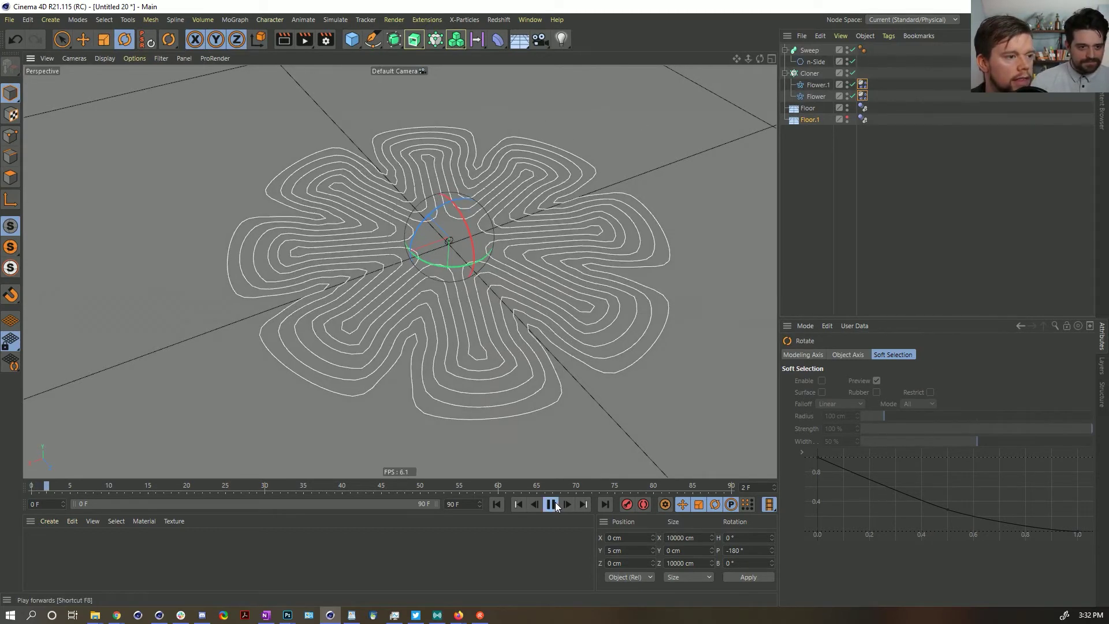
{"action": "left_click", "coordinate": [497, 504]}
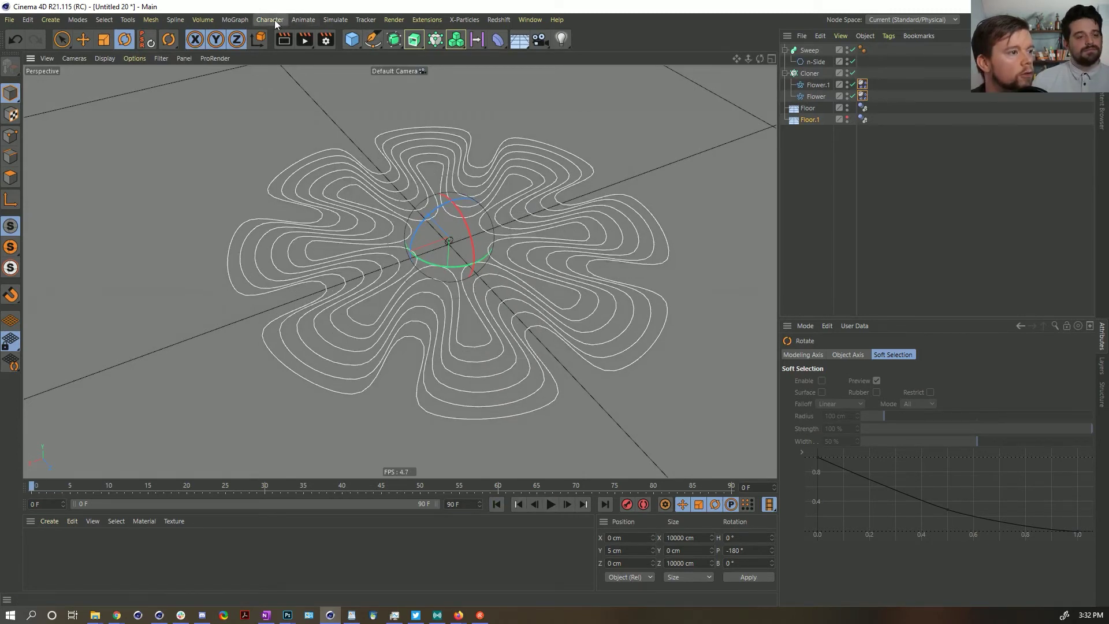
- Add a Field Force object to the scene
{"action": "left_click", "coordinate": [227, 20]}
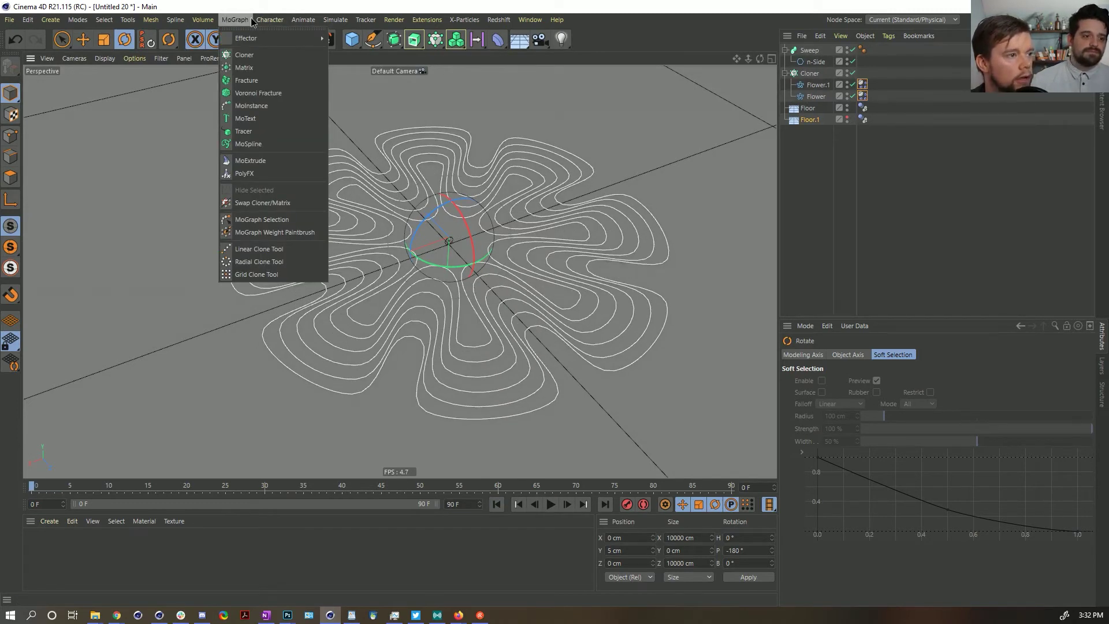
{"action": "mouse_move", "coordinate": [335, 20]}
{"action": "mouse_move", "coordinate": [358, 96]}
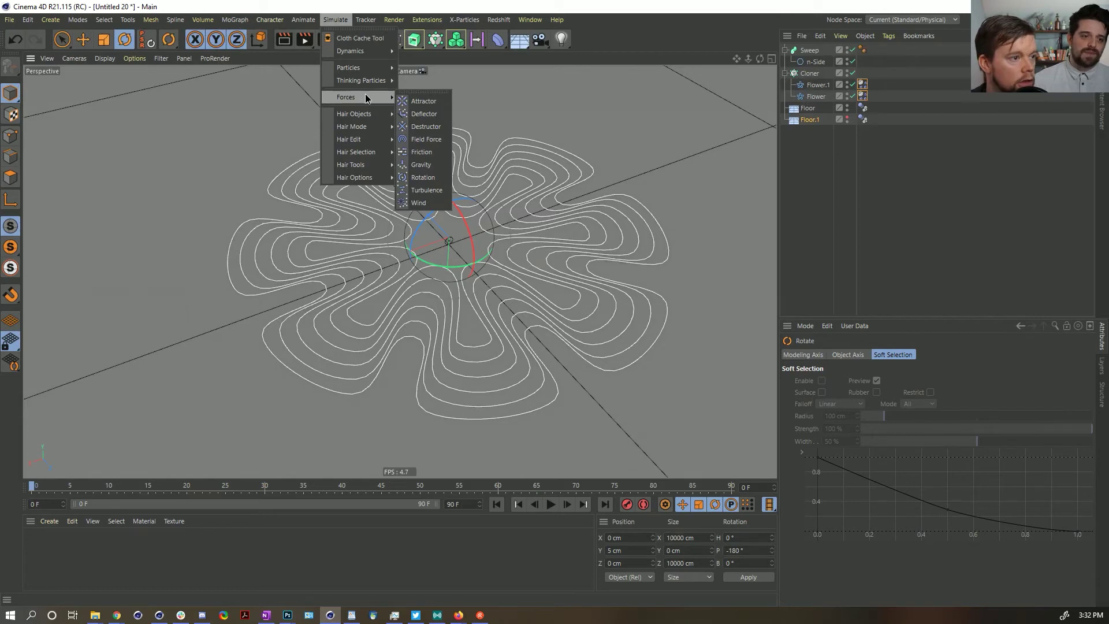
{"action": "left_click", "coordinate": [426, 139]}
{"action": "left_click_drag", "start_coordinate": [536, 278], "coordinate": [673, 307], "text": "alt"}
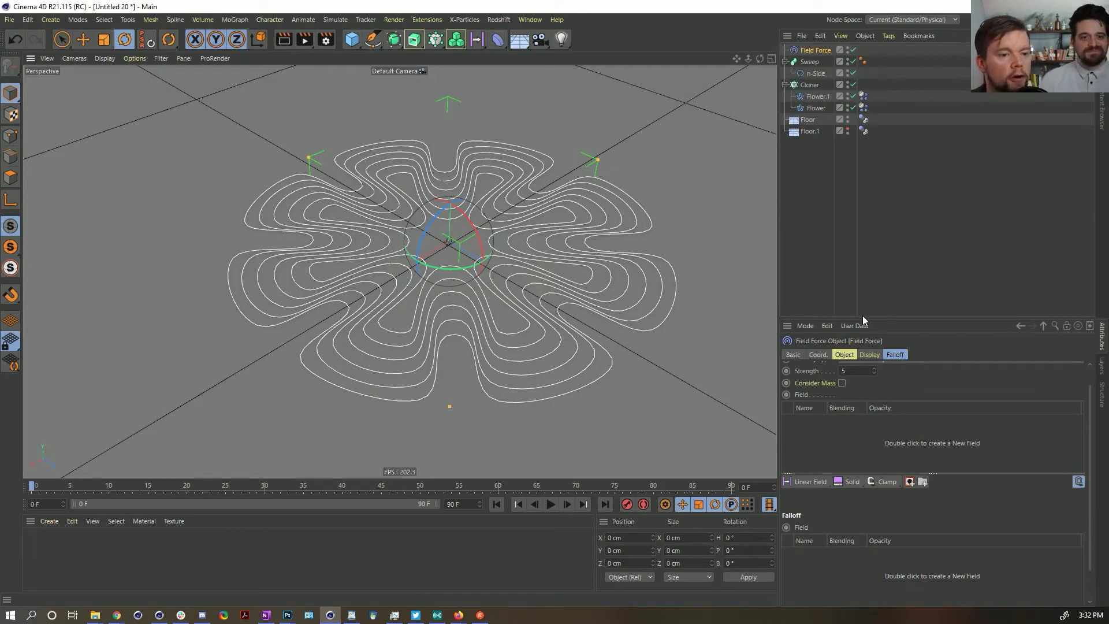
- Add a Random Field to the Field Force's object field list
{"action": "left_click_drag", "start_coordinate": [862, 317], "coordinate": [862, 205]}
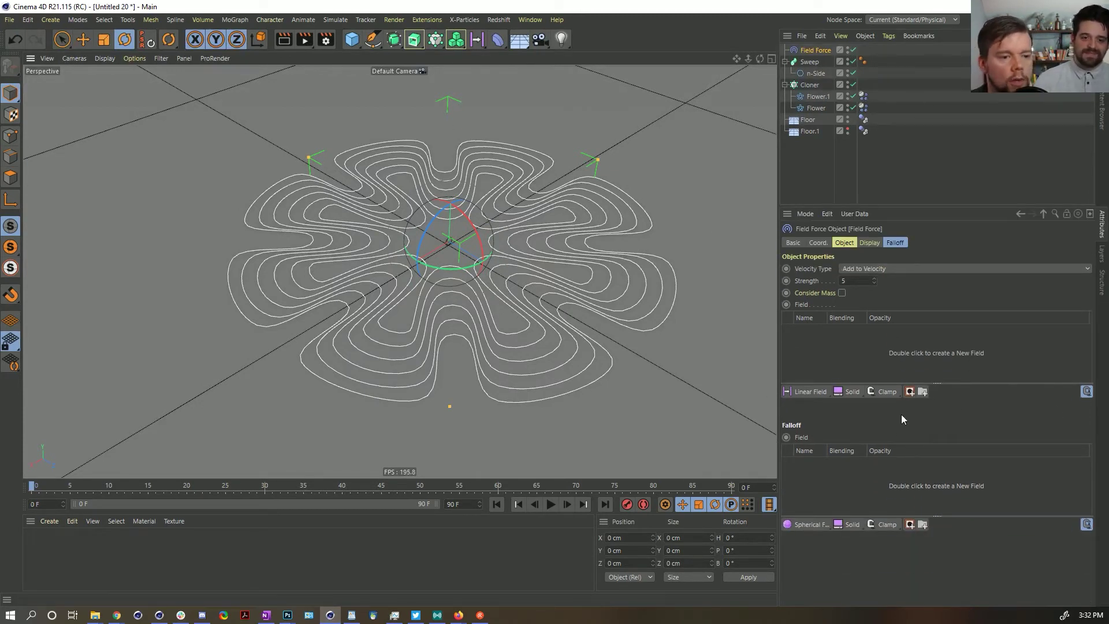
{"action": "left_click", "coordinate": [843, 243]}
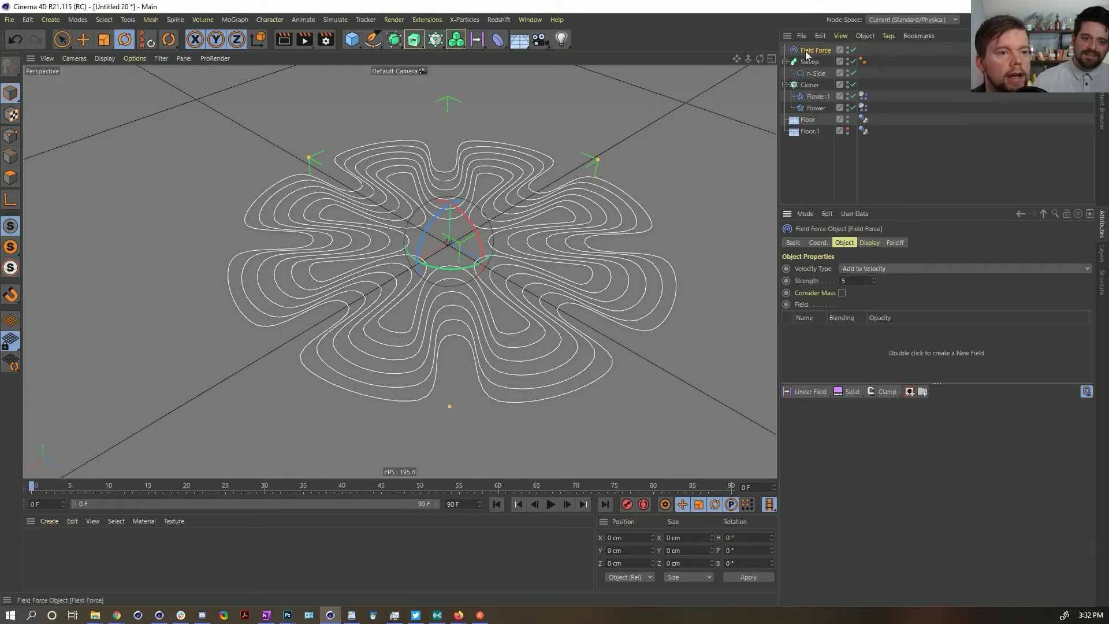
{"action": "left_click", "coordinate": [895, 243]}
{"action": "left_click", "coordinate": [845, 243]}
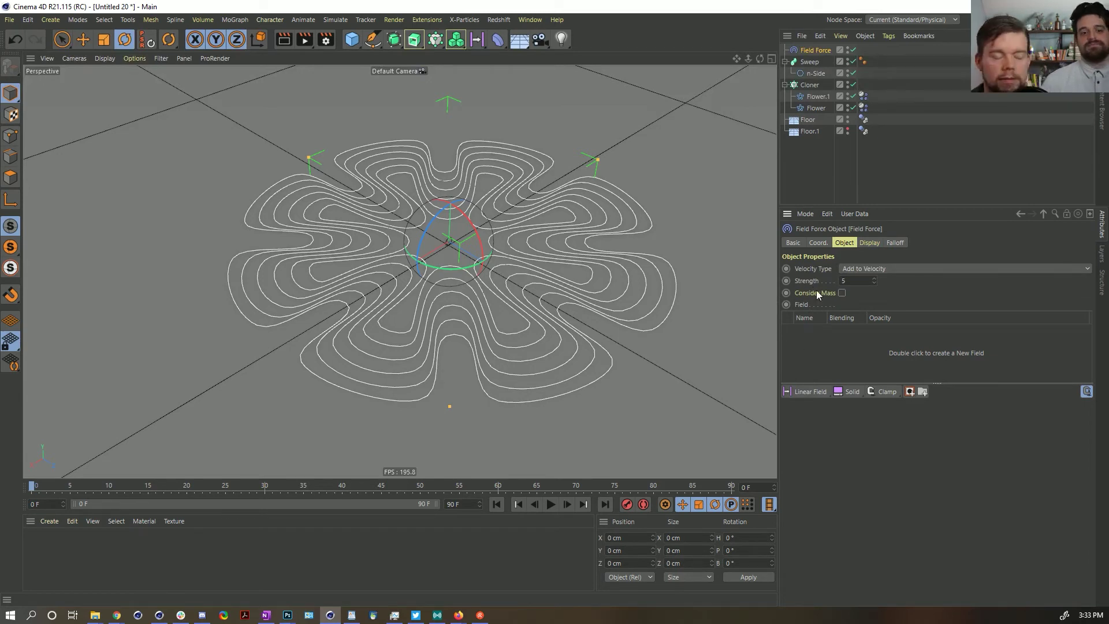
{"action": "left_click", "coordinate": [800, 392]}
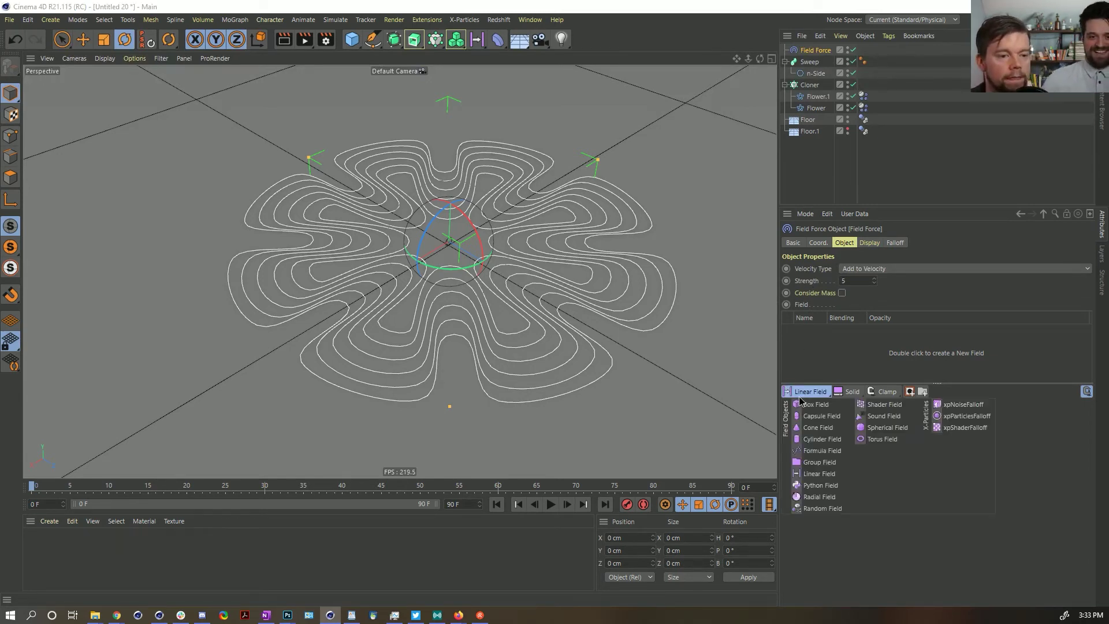
{"action": "left_click", "coordinate": [834, 508]}
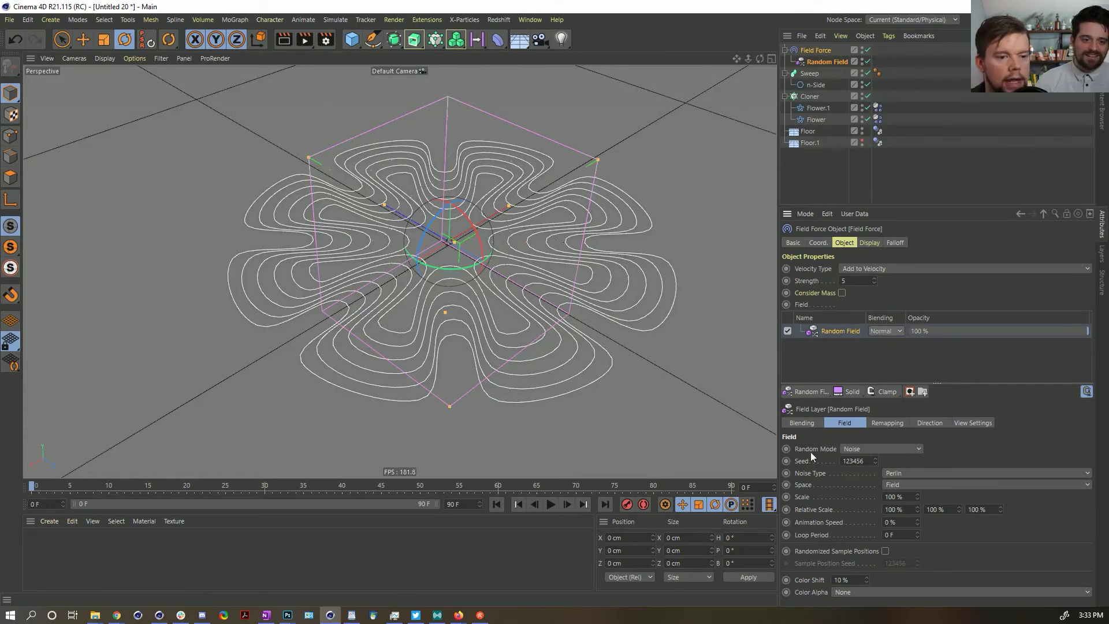
- Enlarge the Random Field's noise scale, checking the pattern with a temporary viewplane preview
{"action": "left_click", "coordinate": [960, 427]}
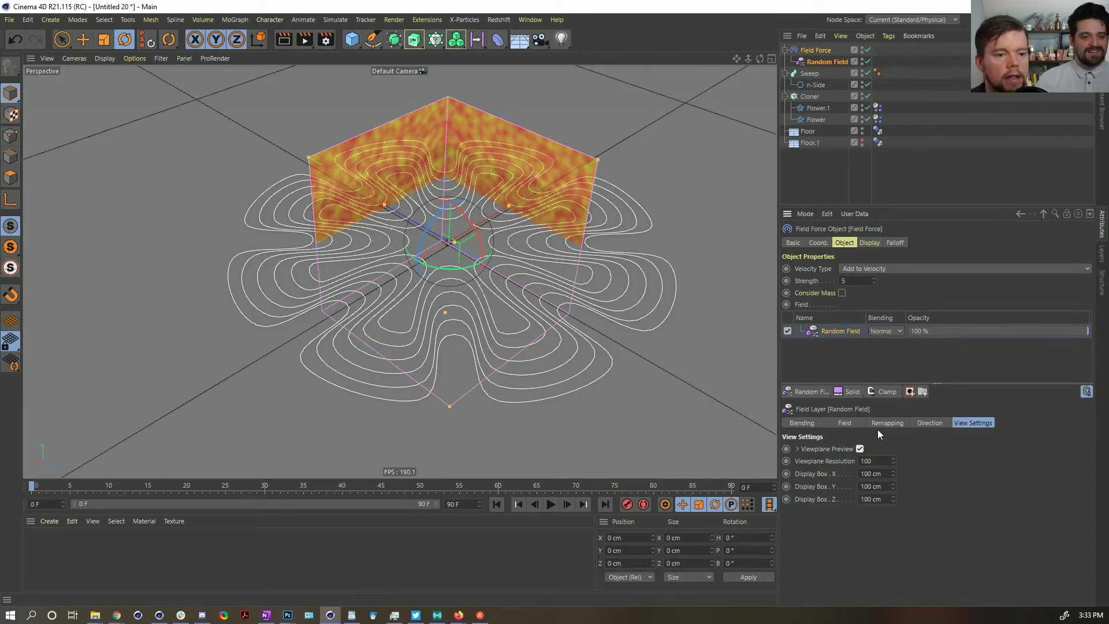
{"action": "left_click", "coordinate": [845, 423]}
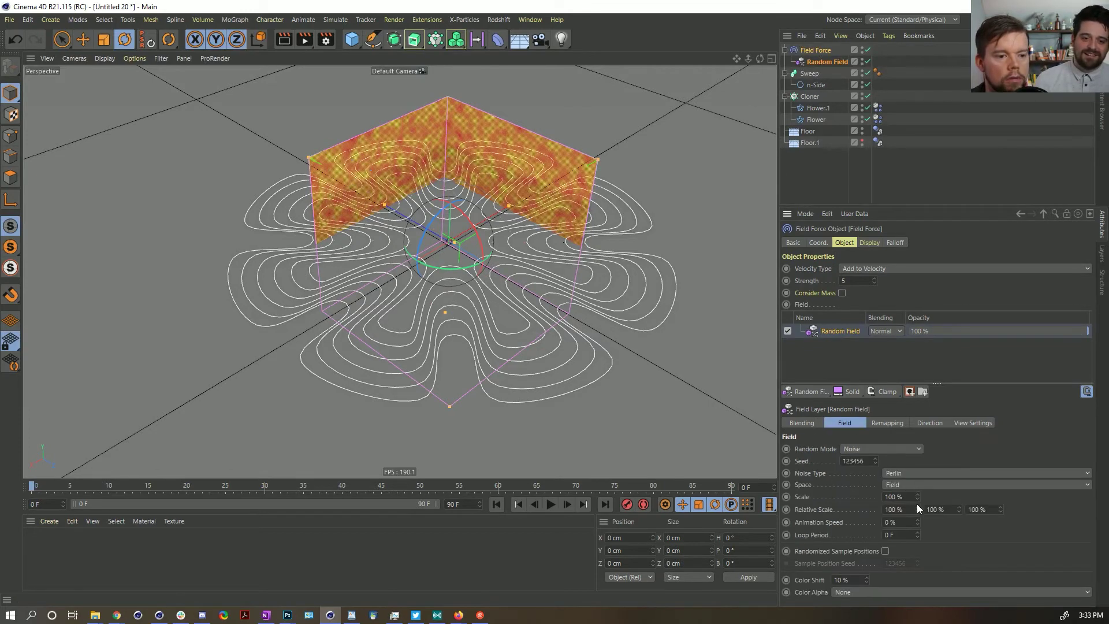
{"action": "left_click_drag", "start_coordinate": [916, 498], "coordinate": [916, 498]}
{"action": "left_click", "coordinate": [975, 422]}
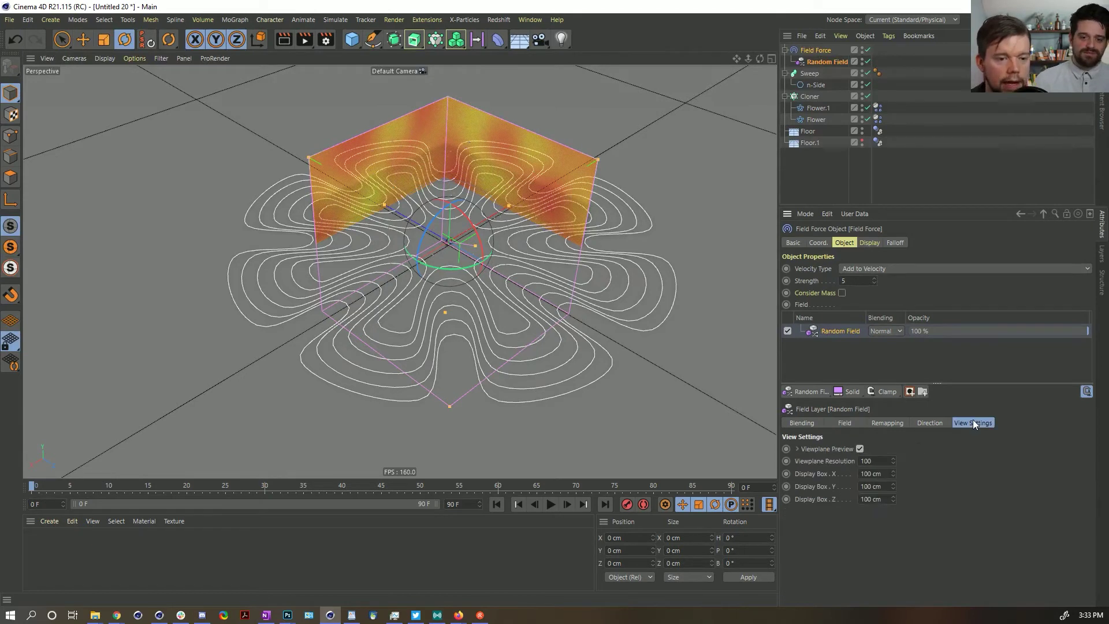
{"action": "left_click", "coordinate": [860, 449]}
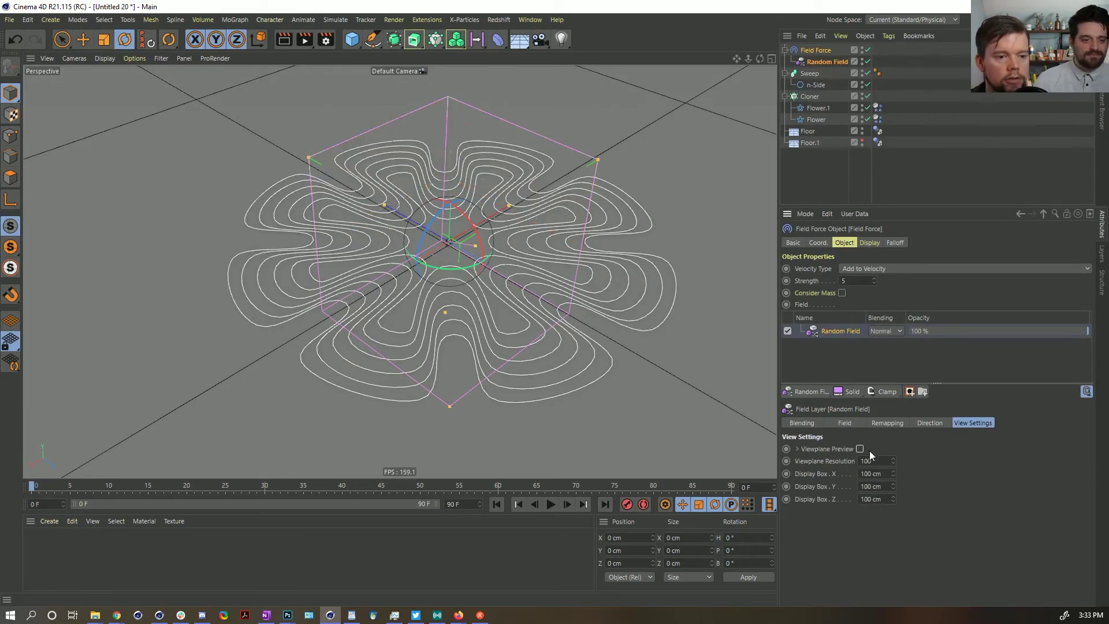
- Turn off the Field Force's display box and vector length display, and reduce its line density to 6 %
{"action": "left_click", "coordinate": [931, 423]}
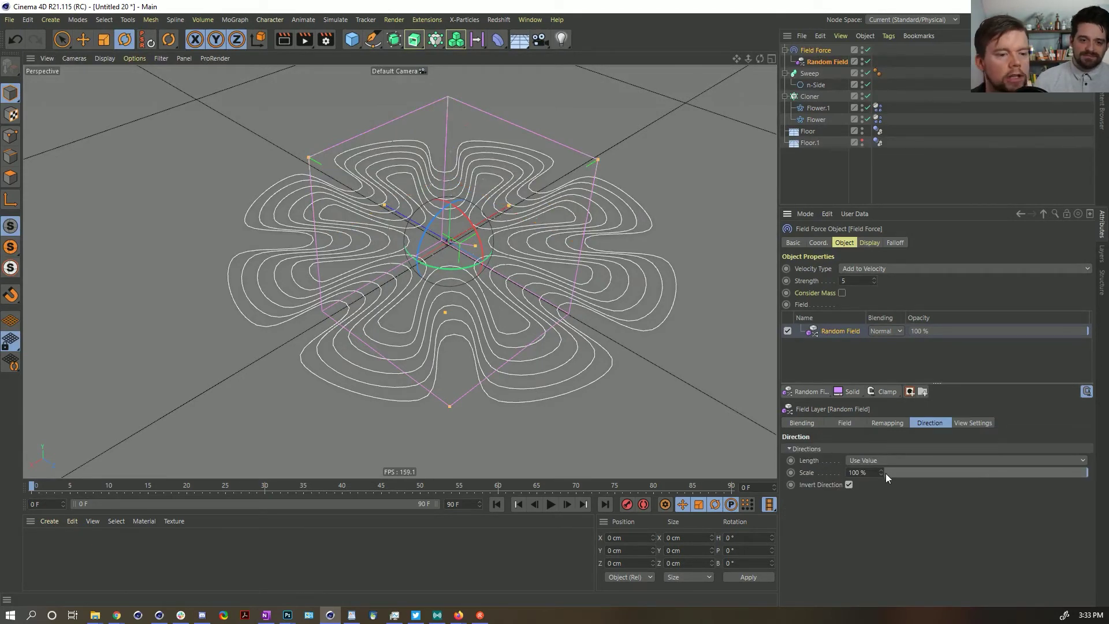
{"action": "left_click", "coordinate": [957, 423]}
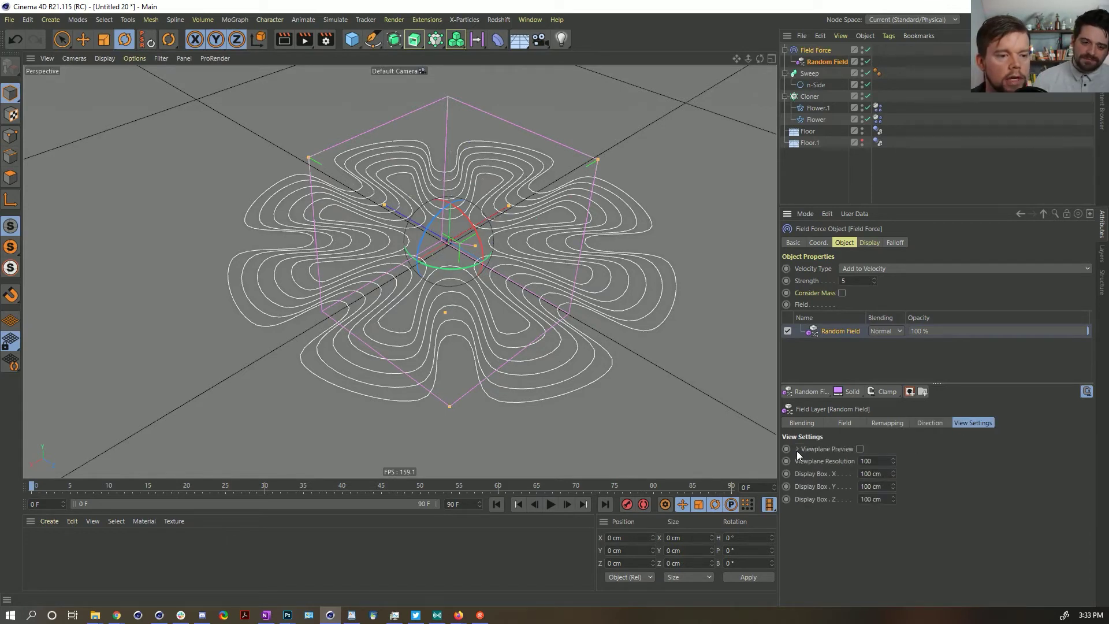
{"action": "left_click", "coordinate": [867, 243]}
{"action": "left_click", "coordinate": [868, 269]}
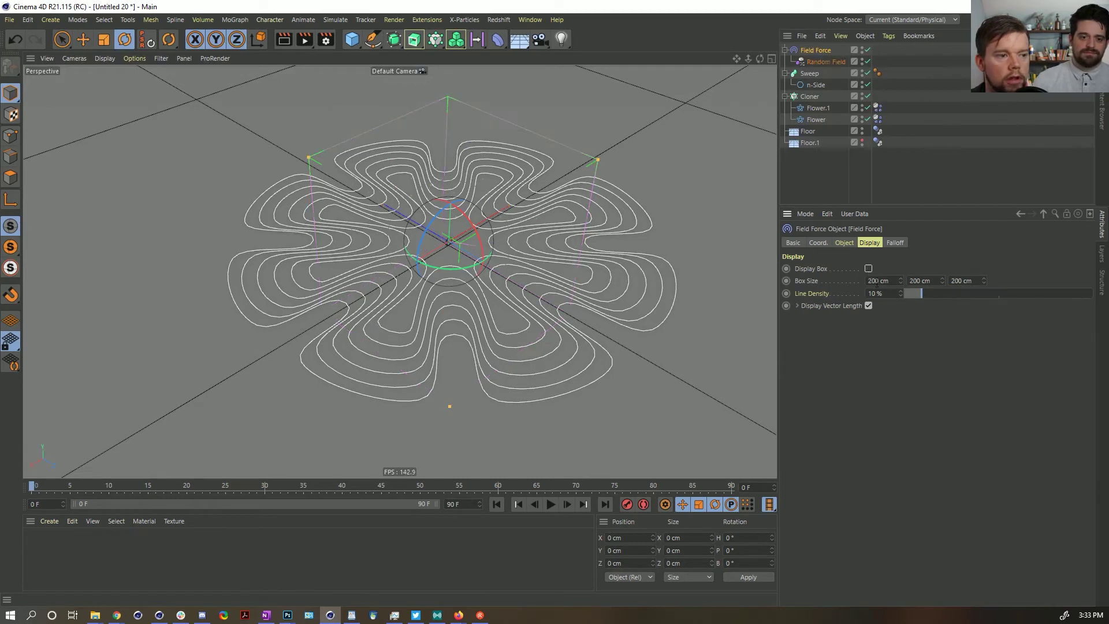
{"action": "left_click", "coordinate": [913, 294]}
{"action": "left_click", "coordinate": [869, 306]}
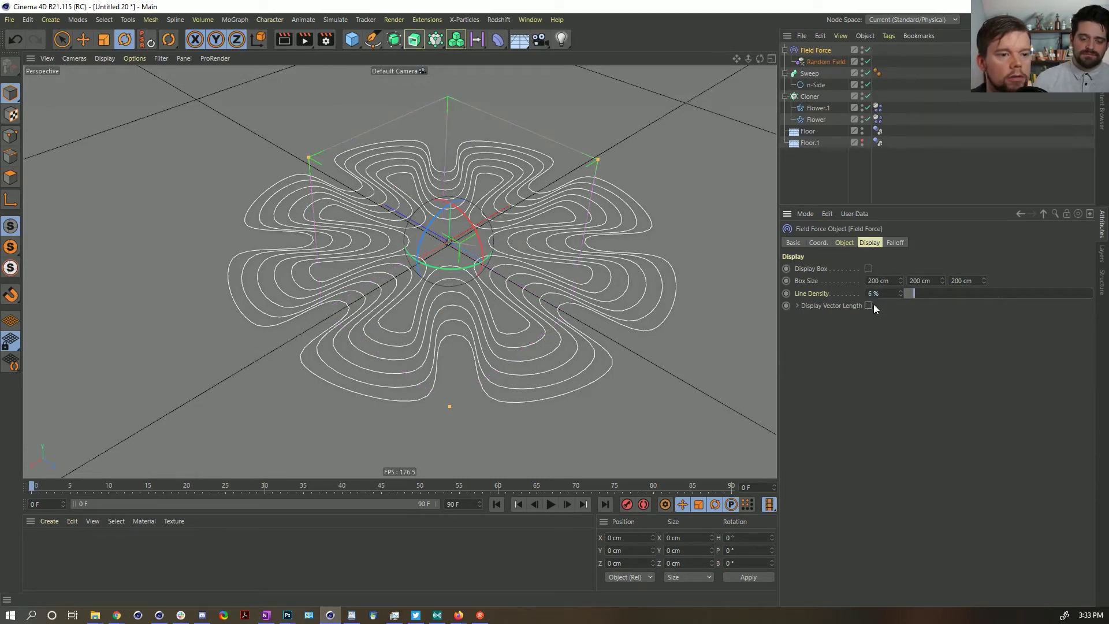
- Set the Field Force's strength to 55 during playback and rerun the simulation from the first frame
{"action": "left_click", "coordinate": [551, 505]}
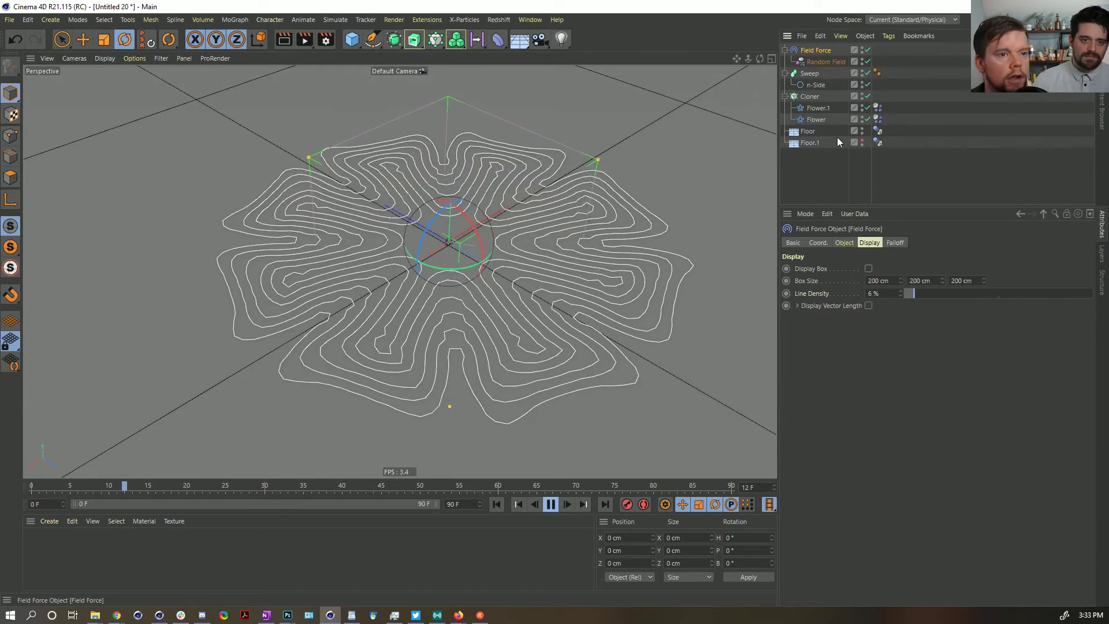
{"action": "left_click", "coordinate": [844, 243]}
{"action": "left_click", "coordinate": [856, 281]}
{"action": "type", "text": "55"}
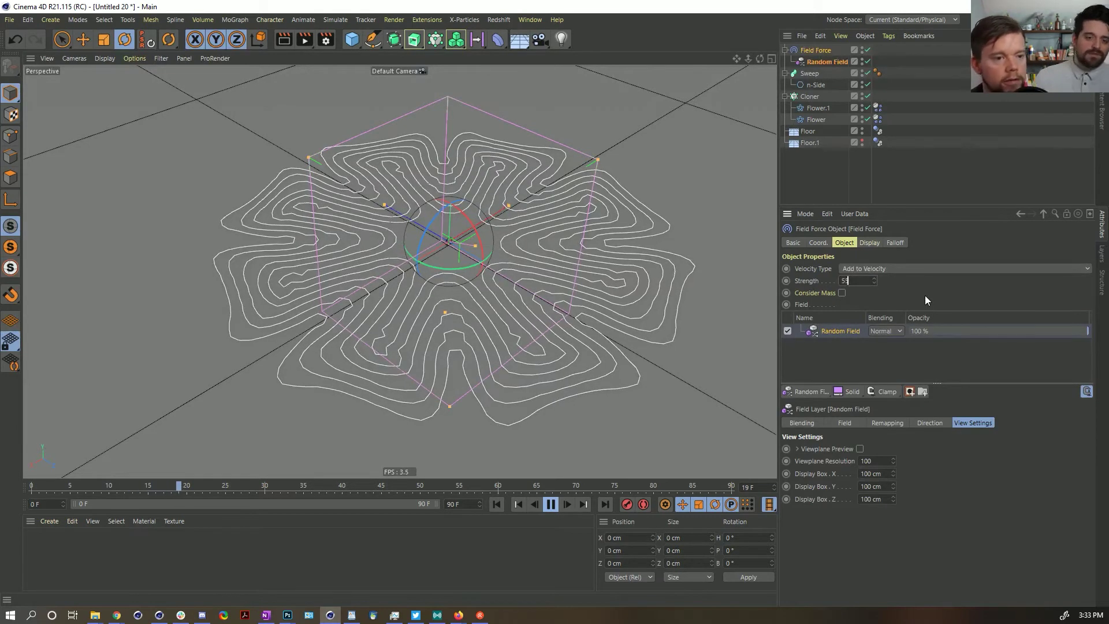
{"action": "key", "text": "Return"}
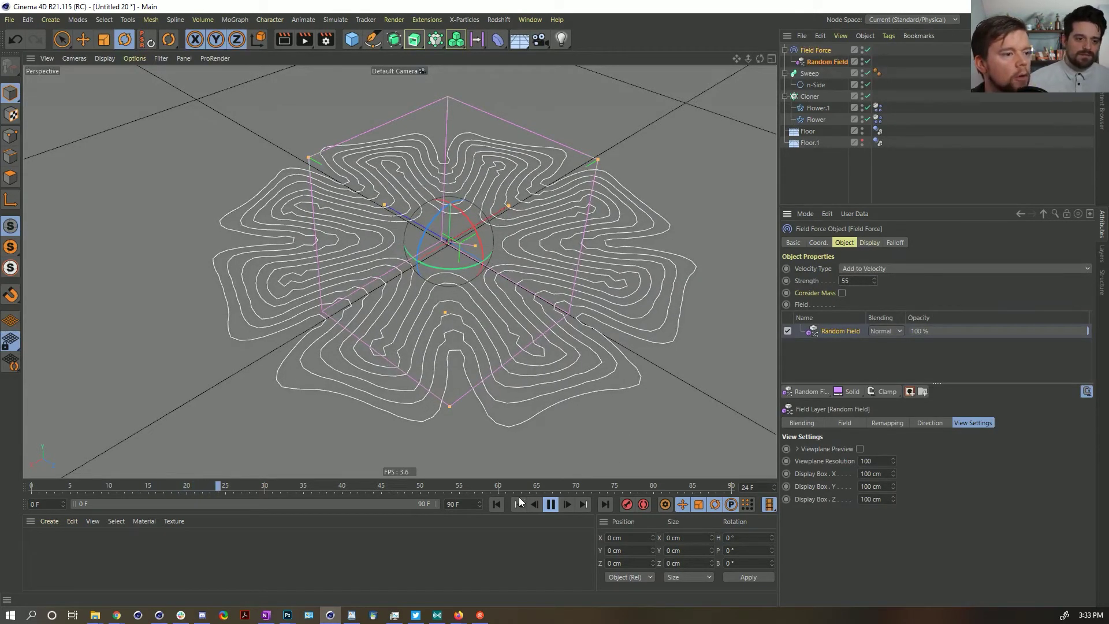
{"action": "left_click", "coordinate": [496, 504]}
{"action": "left_click", "coordinate": [549, 504]}
{"action": "left_click", "coordinate": [549, 504]}
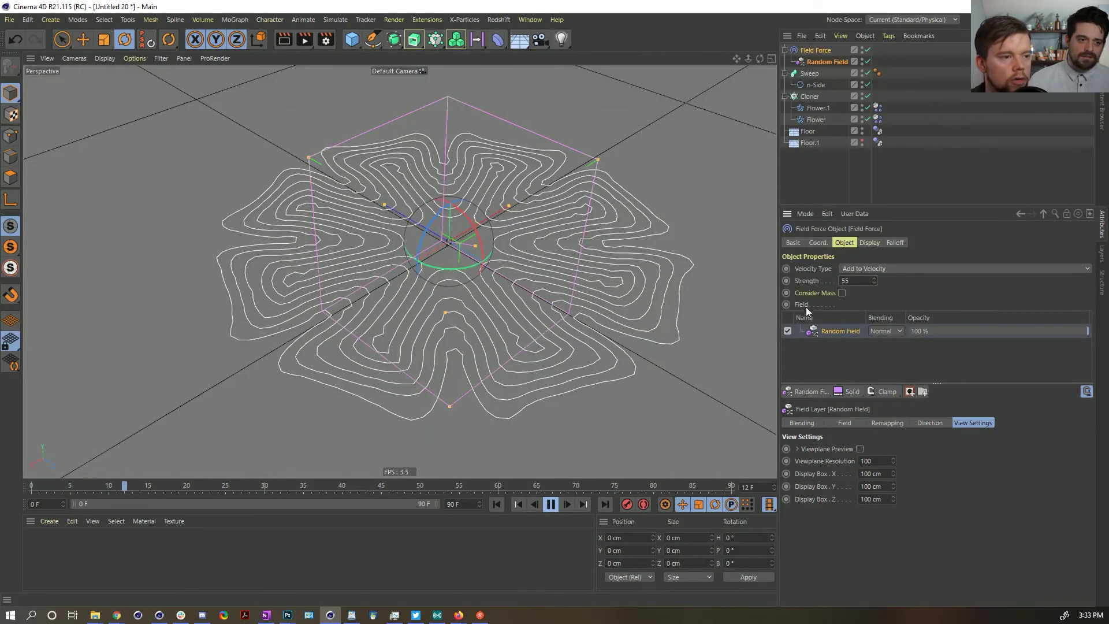
- Raise the Field Force's strength to 255 while the simulation plays, and return to the first frame
{"action": "double_click", "coordinate": [849, 280]}
{"action": "type", "text": "155"}
{"action": "key", "text": "Return"}
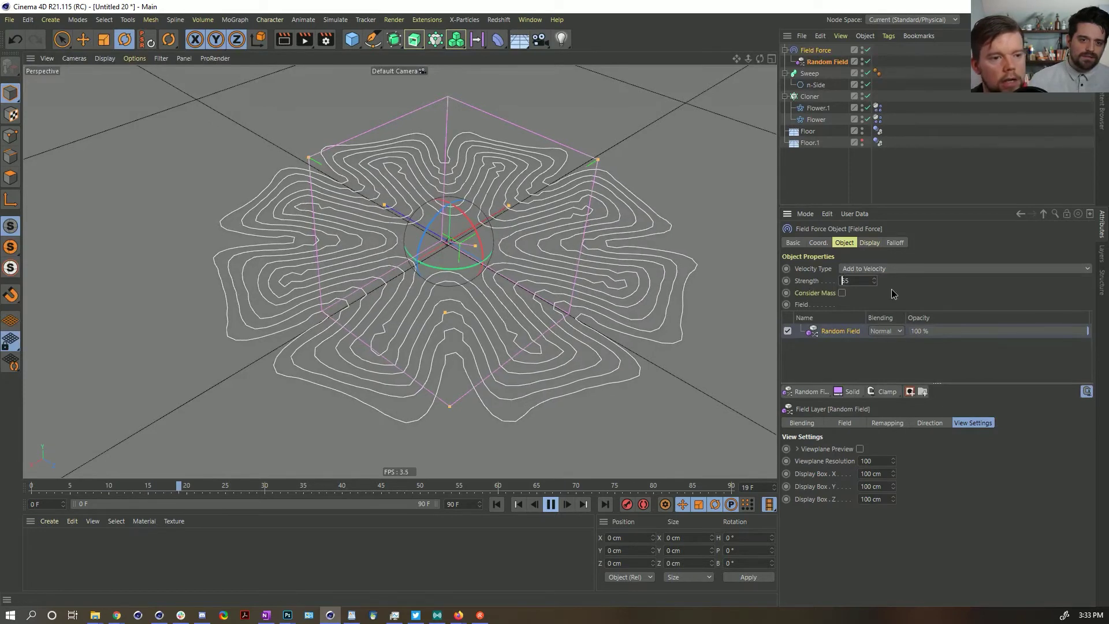
{"action": "double_click", "coordinate": [847, 281]}
{"action": "type", "text": "255"}
{"action": "key", "text": "Return"}
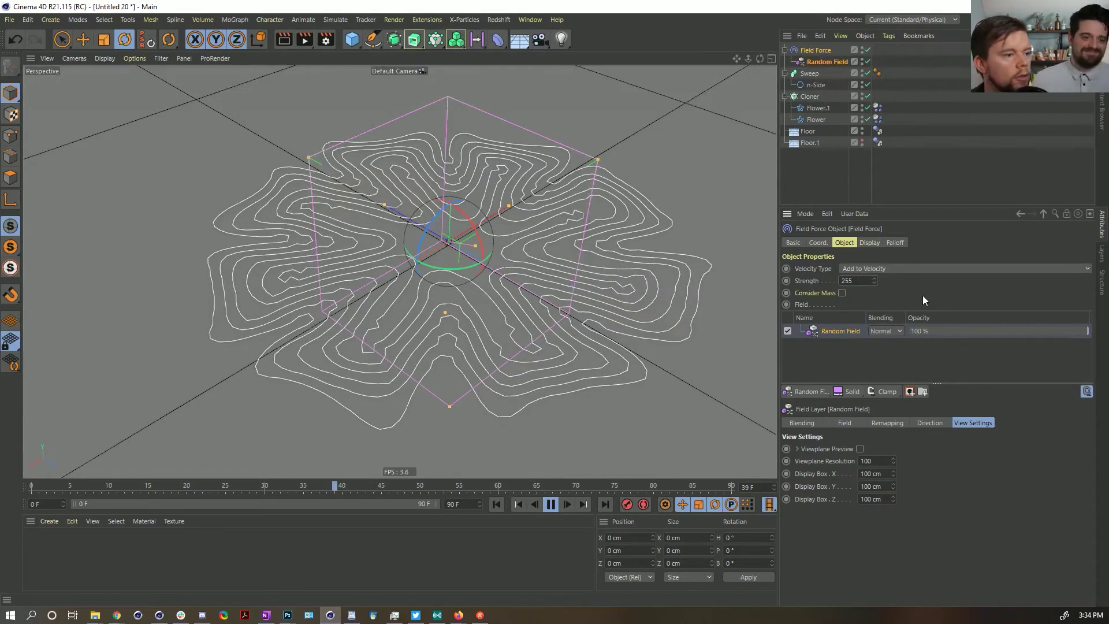
{"action": "left_click", "coordinate": [550, 505]}
{"action": "left_click", "coordinate": [497, 504]}
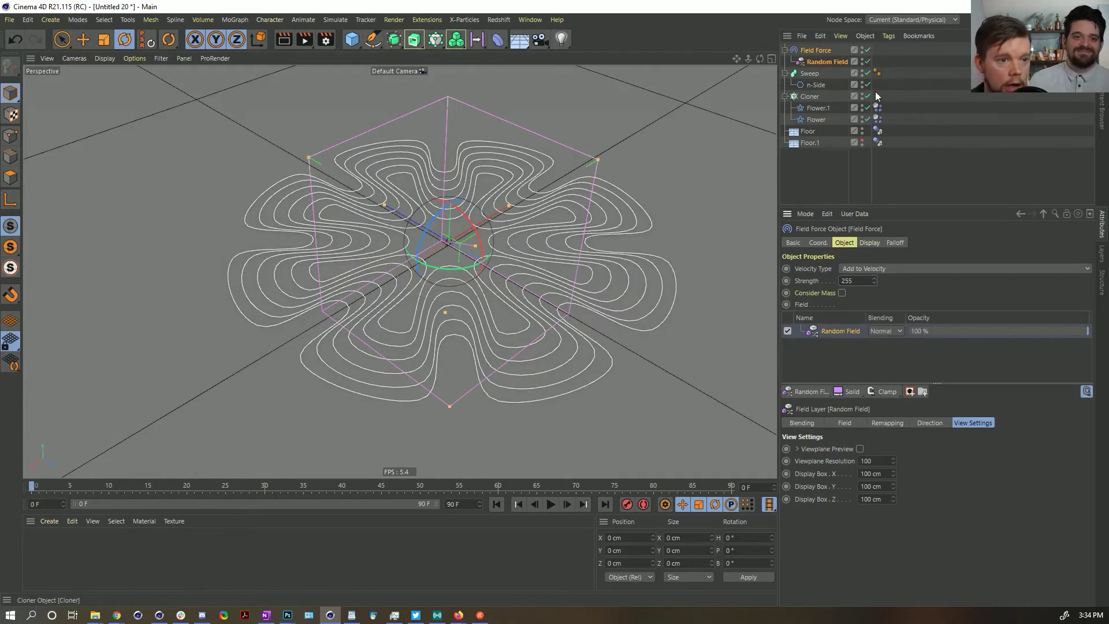
- Set friction and bounce to 0 % on both flowers' Dynamics Body tags, test the simulation, and return to the first frame
{"action": "left_click", "coordinate": [877, 108]}
{"action": "left_click", "coordinate": [878, 119], "text": "ctrl"}
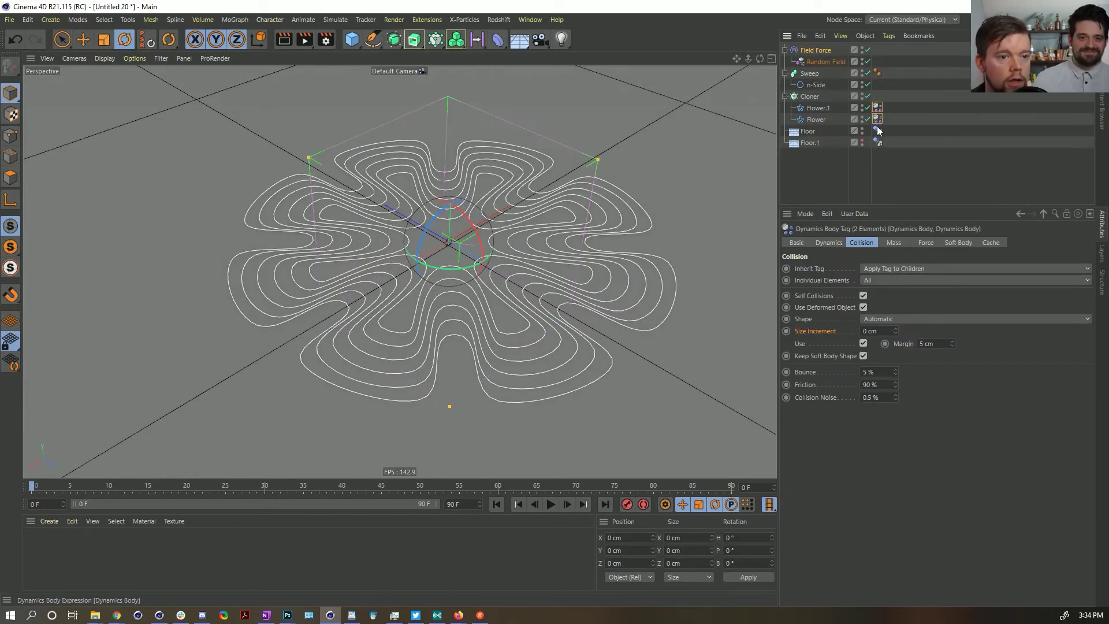
{"action": "double_click", "coordinate": [873, 384]}
{"action": "type", "text": "0"}
{"action": "key", "text": "Return"}
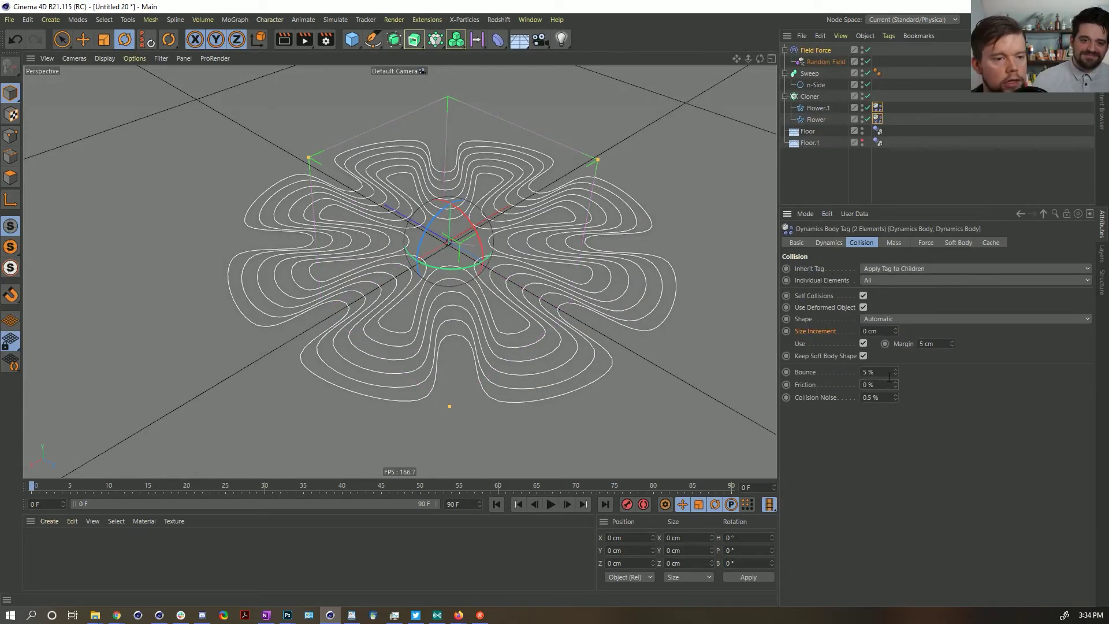
{"action": "type", "text": "0"}
{"action": "key", "text": "Return"}
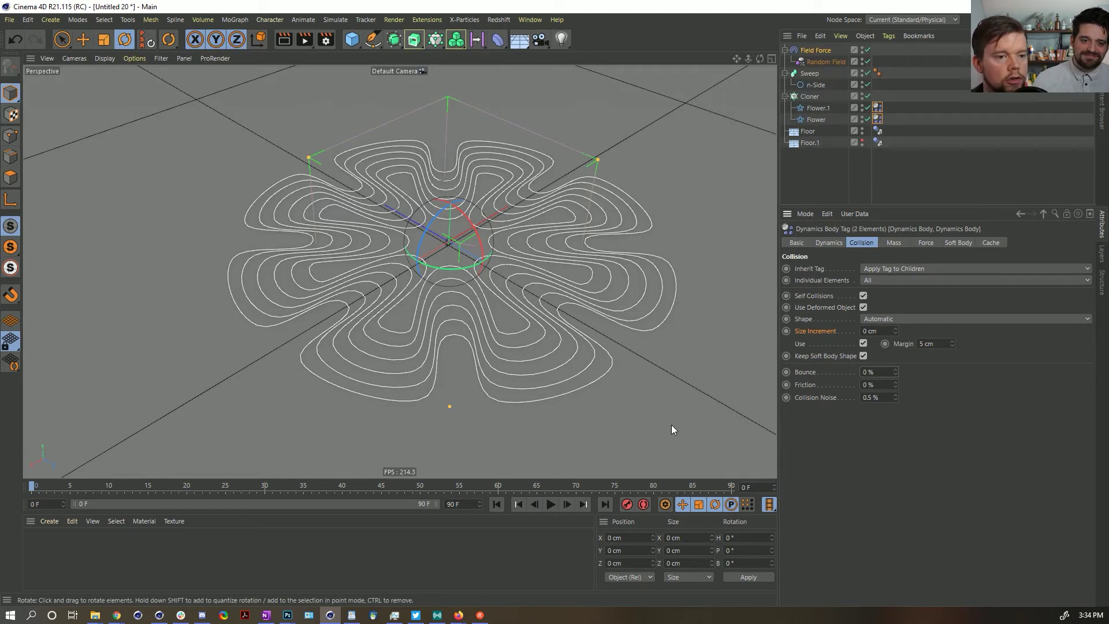
{"action": "left_click", "coordinate": [551, 503]}
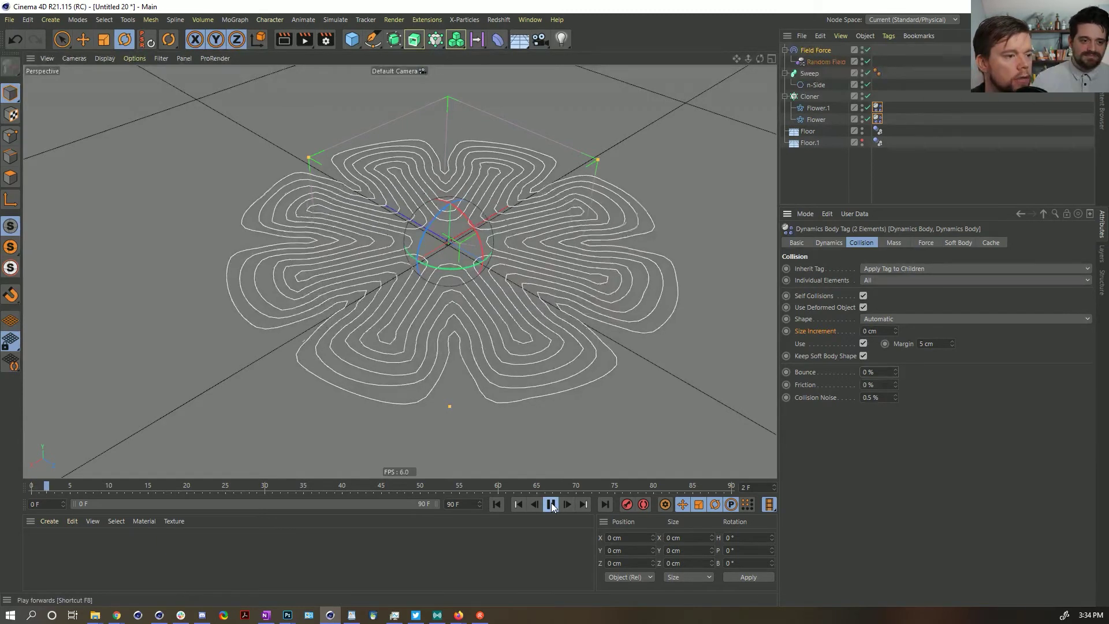
{"action": "left_click", "coordinate": [552, 504]}
{"action": "left_click", "coordinate": [516, 504]}
- Set the shear damping and flexion damping of both flowers' soft bodies to 0 %
{"action": "left_click", "coordinate": [955, 243]}
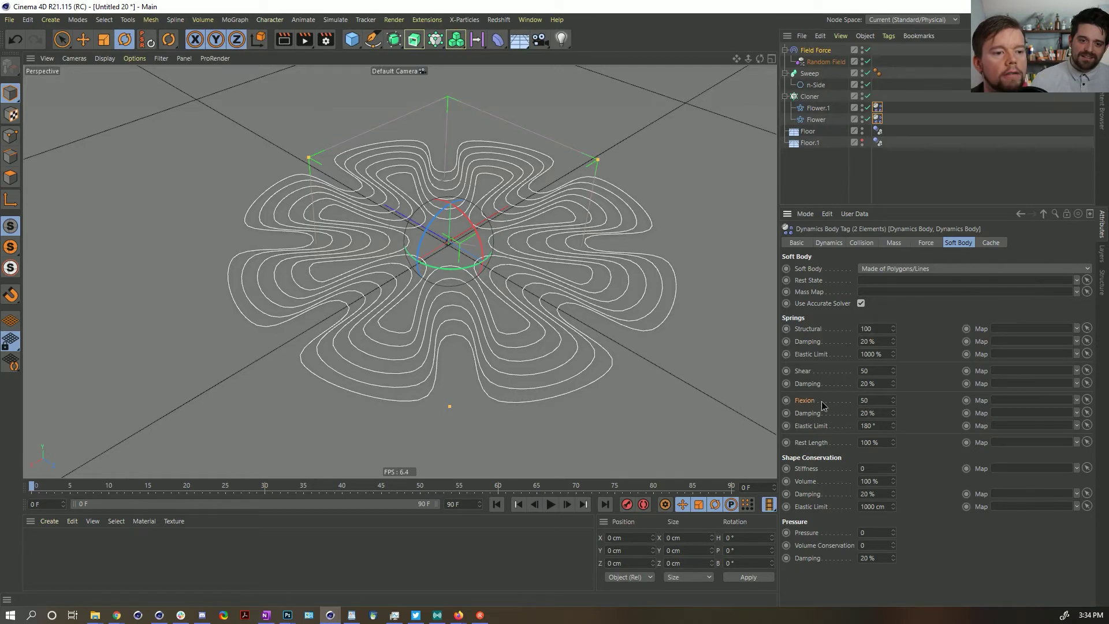
{"action": "left_click", "coordinate": [875, 383]}
{"action": "type", "text": "0"}
{"action": "left_click", "coordinate": [877, 412]}
{"action": "type", "text": "0"}
{"action": "key", "text": "Return"}
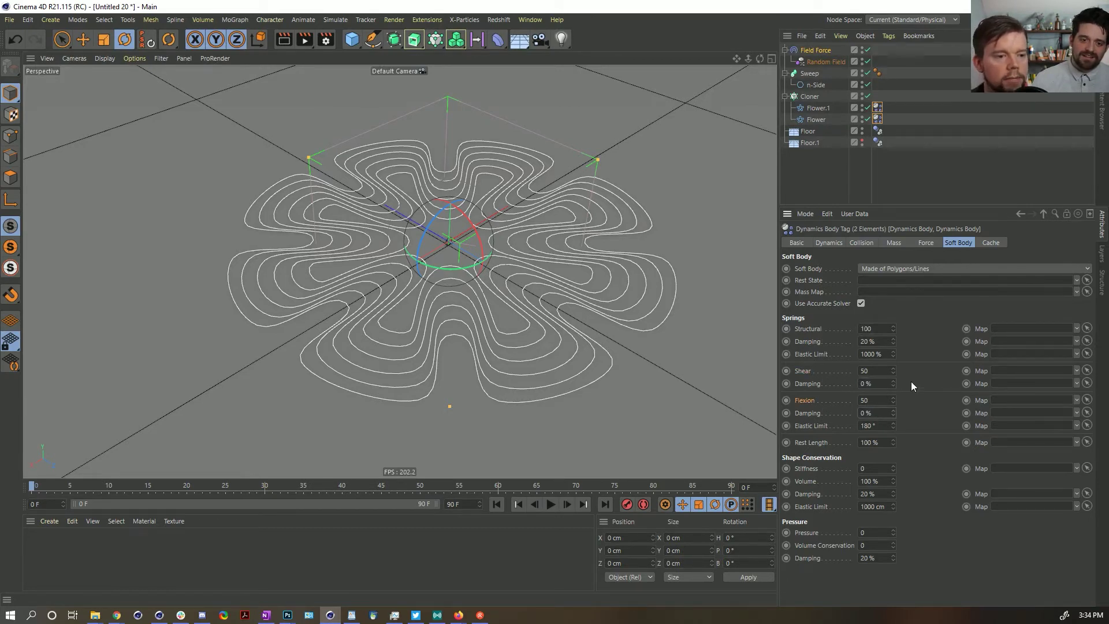
- Replay the simulation in short runs to examine how the splines deform, and return to the first frame
{"action": "left_click", "coordinate": [551, 504]}
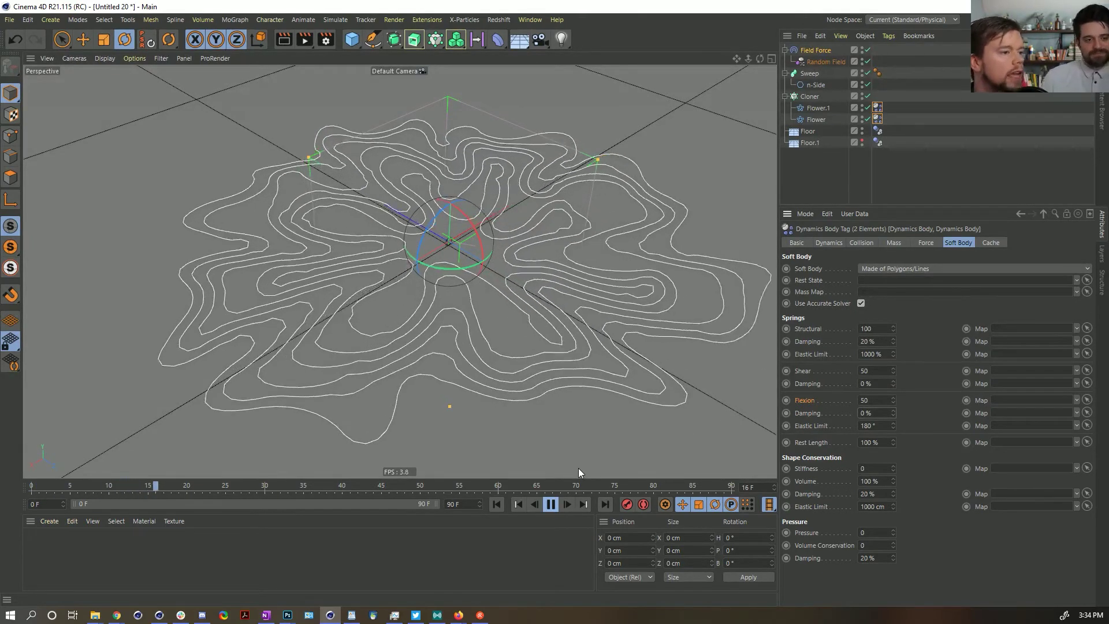
{"action": "left_click", "coordinate": [549, 506]}
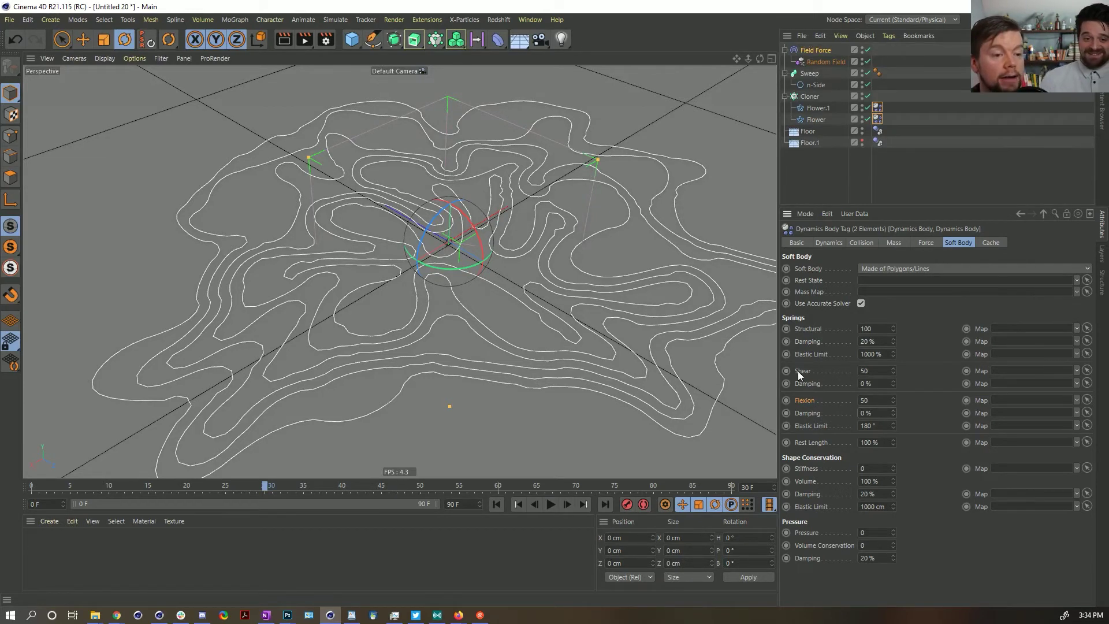
{"action": "mouse_move", "coordinate": [460, 268]}
{"action": "left_mouse_down", "text": "alt"}
{"action": "mouse_move", "coordinate": [460, 300]}
{"action": "mouse_move", "coordinate": [465, 272]}
{"action": "left_mouse_up", "text": "alt"}
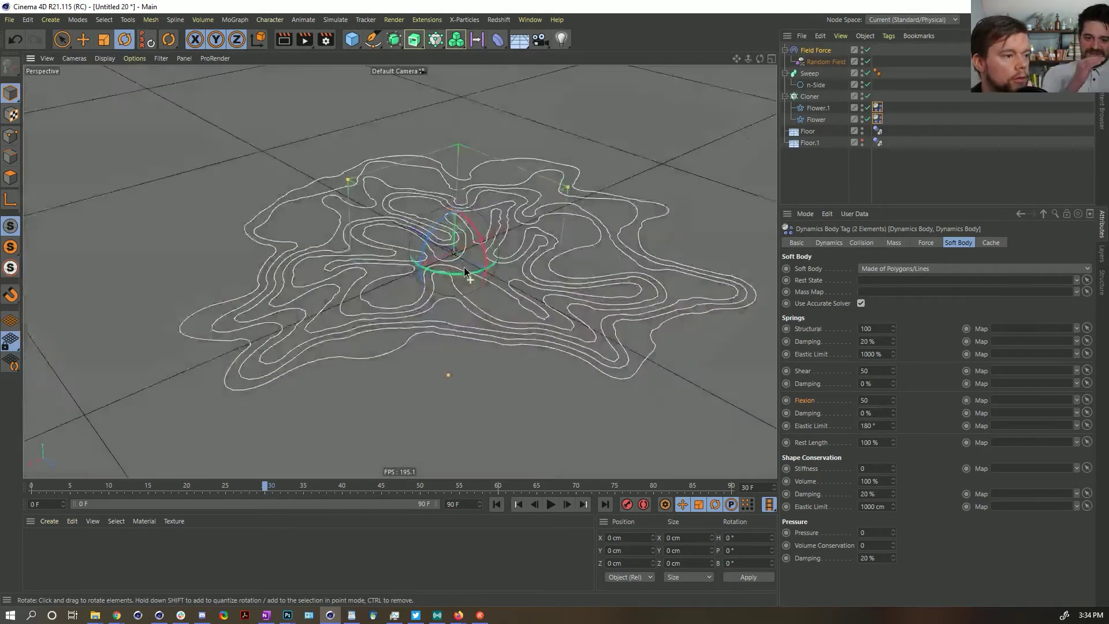
{"action": "left_click", "coordinate": [497, 505]}
{"action": "left_click", "coordinate": [550, 505]}
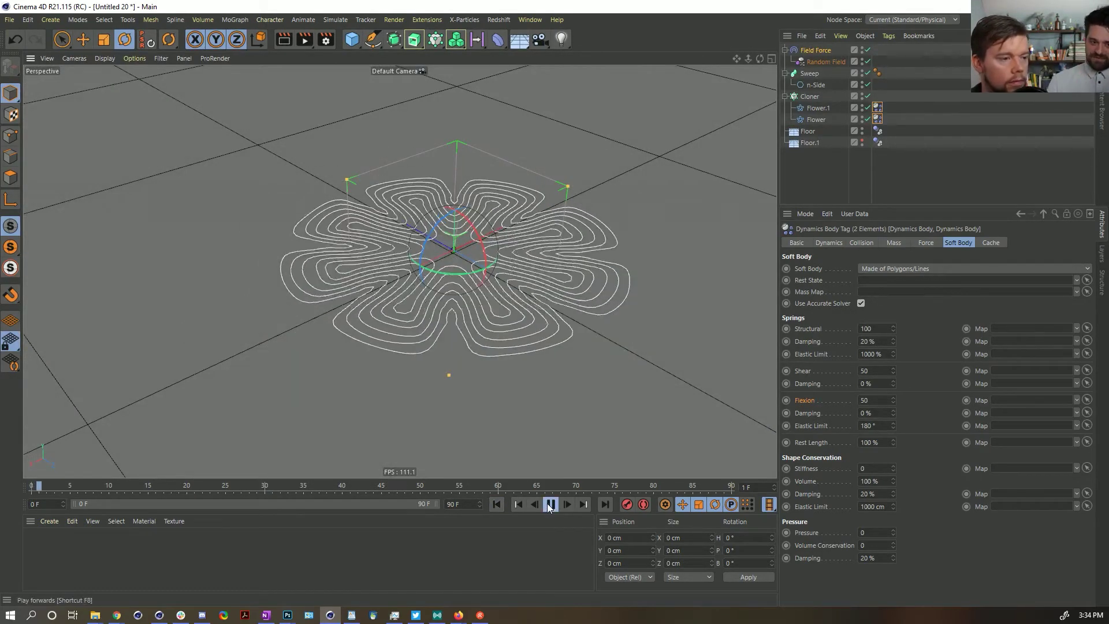
{"action": "left_click", "coordinate": [550, 505]}
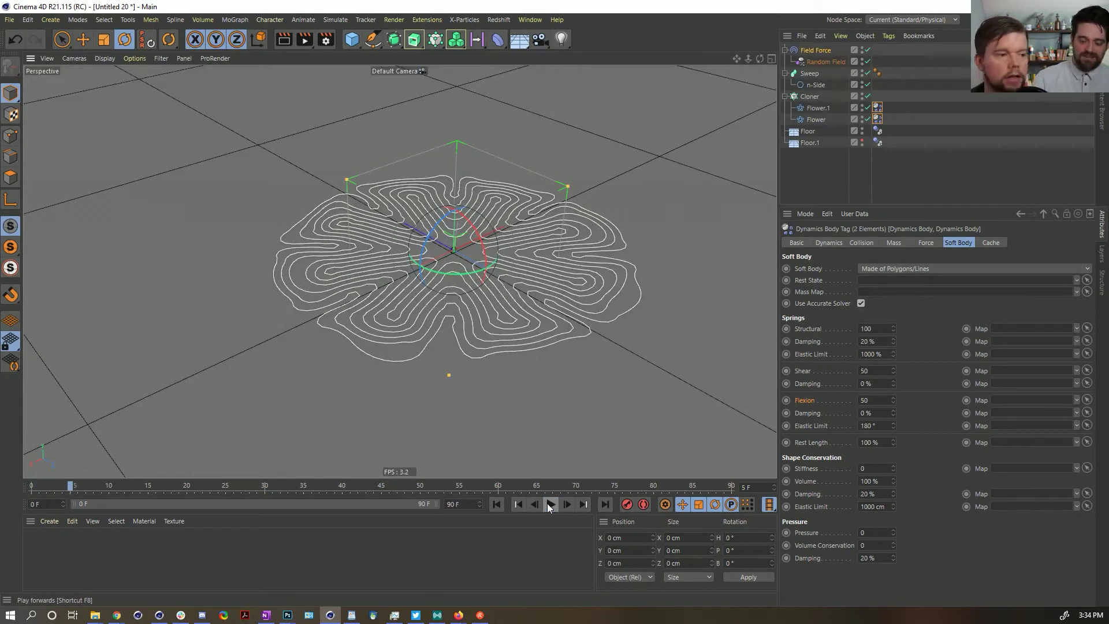
{"action": "left_click", "coordinate": [550, 505]}
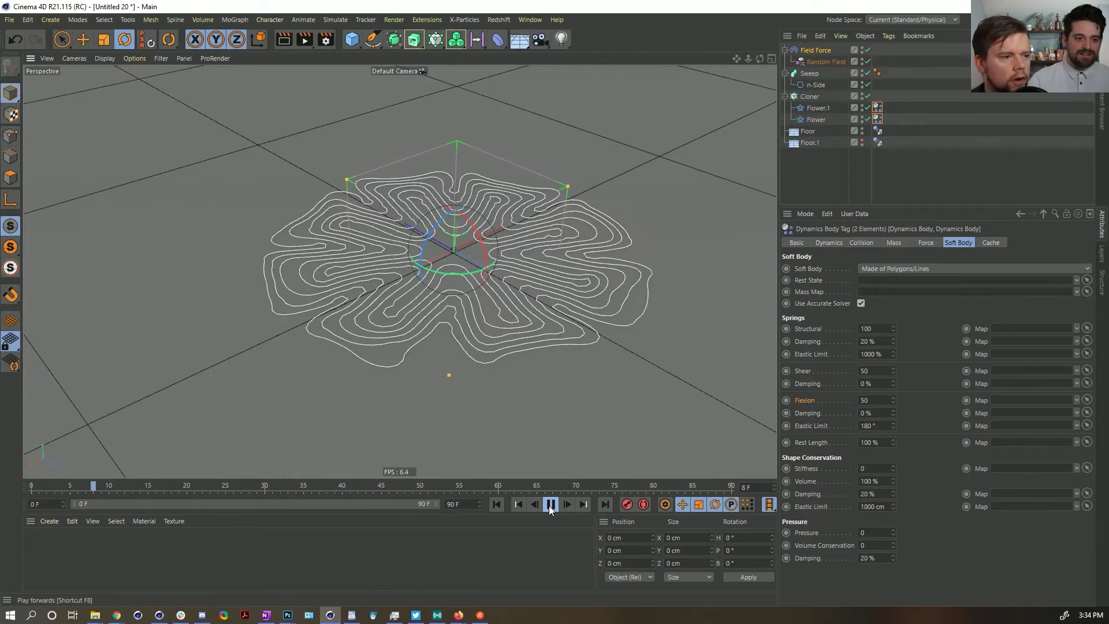
{"action": "left_click", "coordinate": [550, 505]}
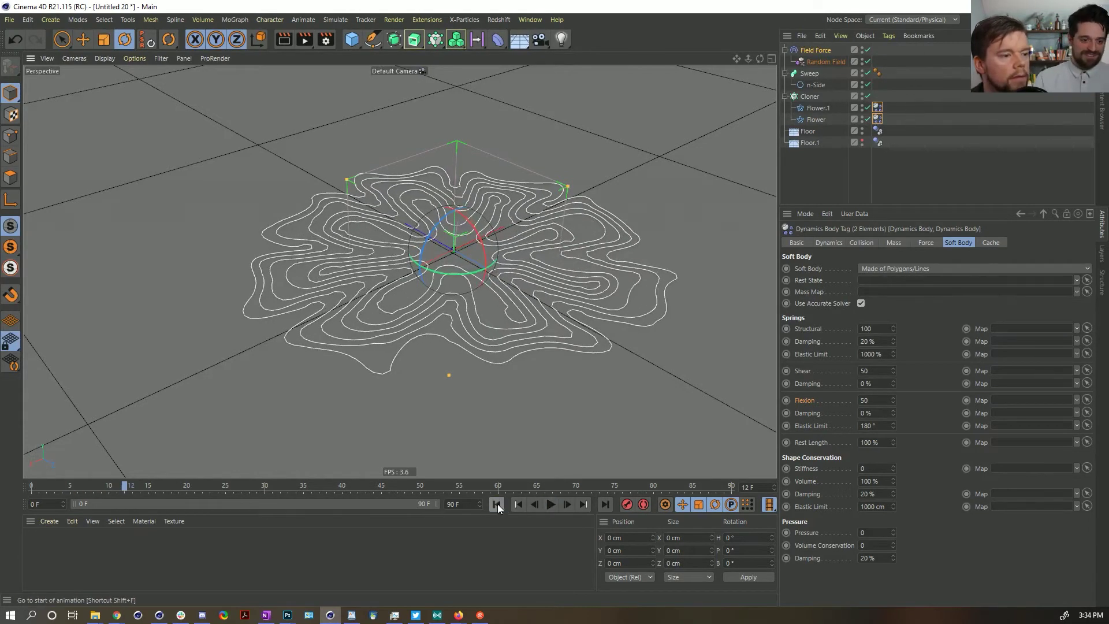
{"action": "left_click", "coordinate": [496, 504]}
- Set the soft bodies' Shear to 0 and run the simulation to test it
{"action": "double_click", "coordinate": [873, 373]}
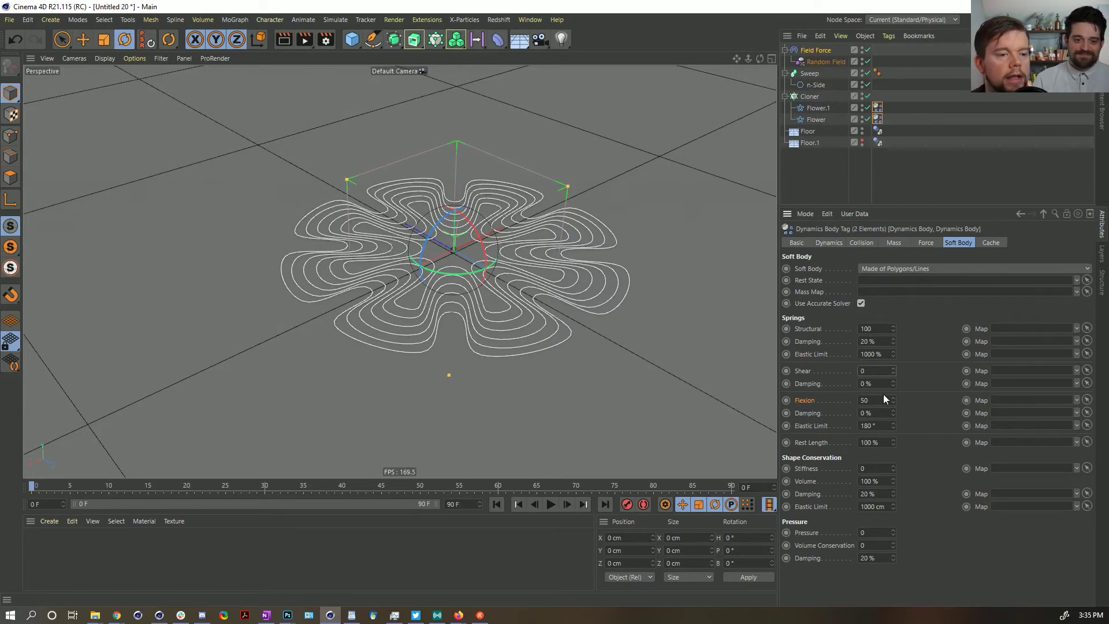
{"action": "left_click", "coordinate": [551, 505]}
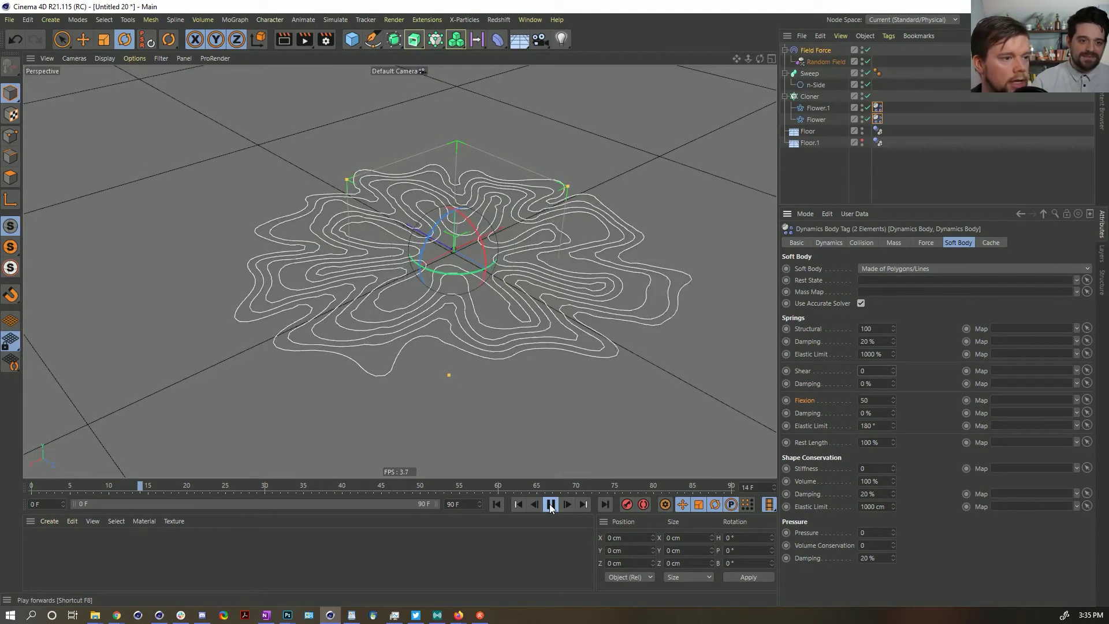
{"action": "key", "text": "F8"}
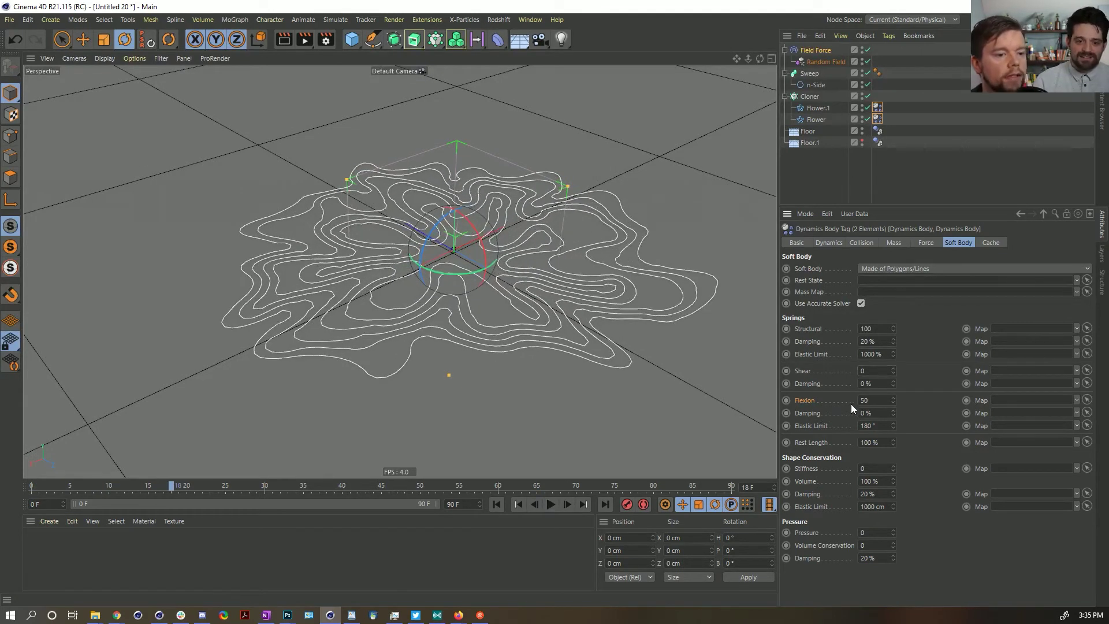
- Reduce the soft bodies' Flexion to 5, run the simulation from the start, inspect the folds, and return to the first frame
{"action": "left_click", "coordinate": [497, 505]}
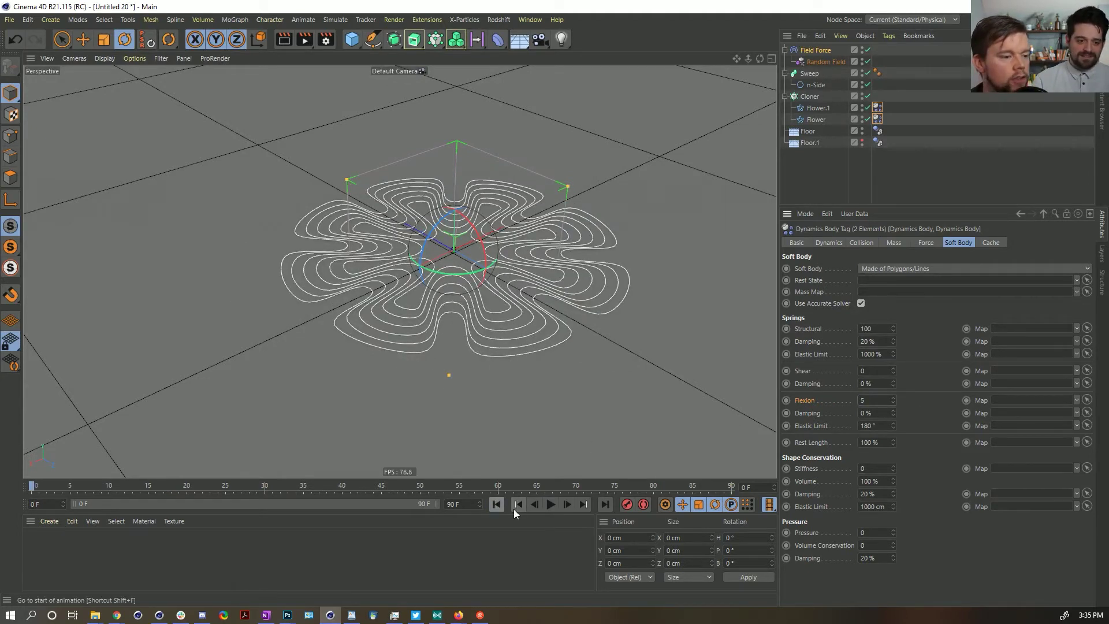
{"action": "left_click", "coordinate": [552, 504]}
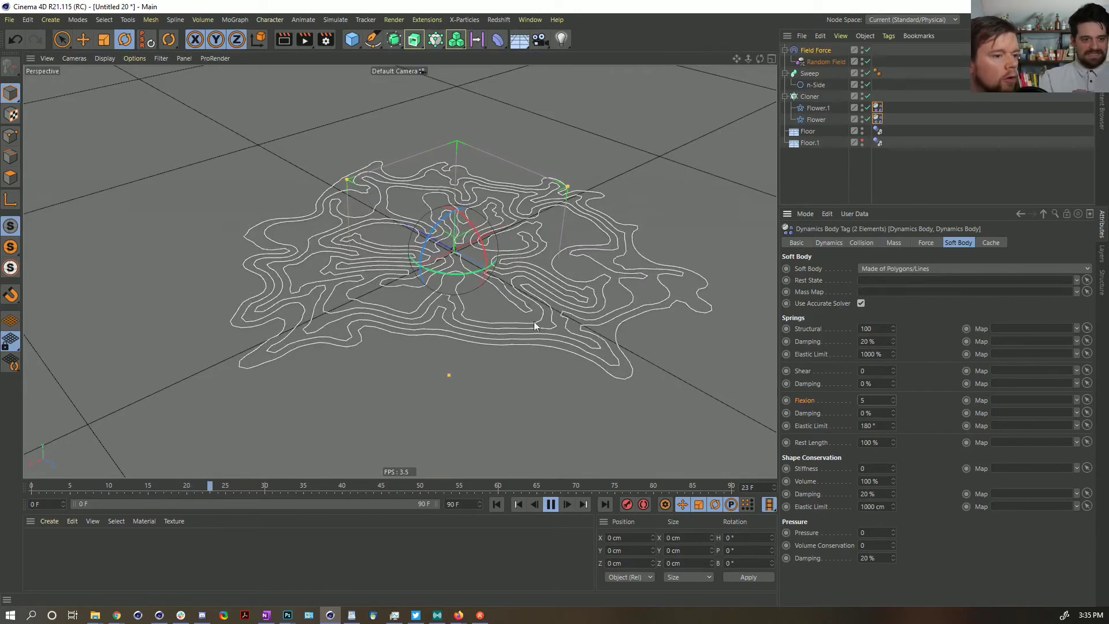
{"action": "left_click", "coordinate": [545, 505]}
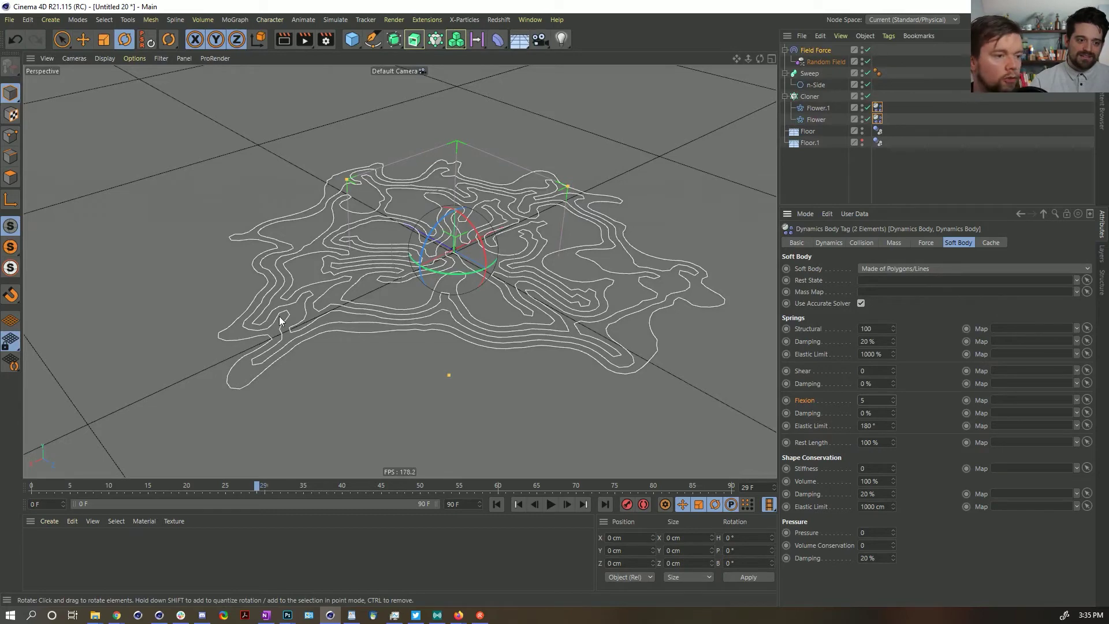
{"action": "left_click_drag", "start_coordinate": [445, 268], "coordinate": [419, 316], "text": "alt"}
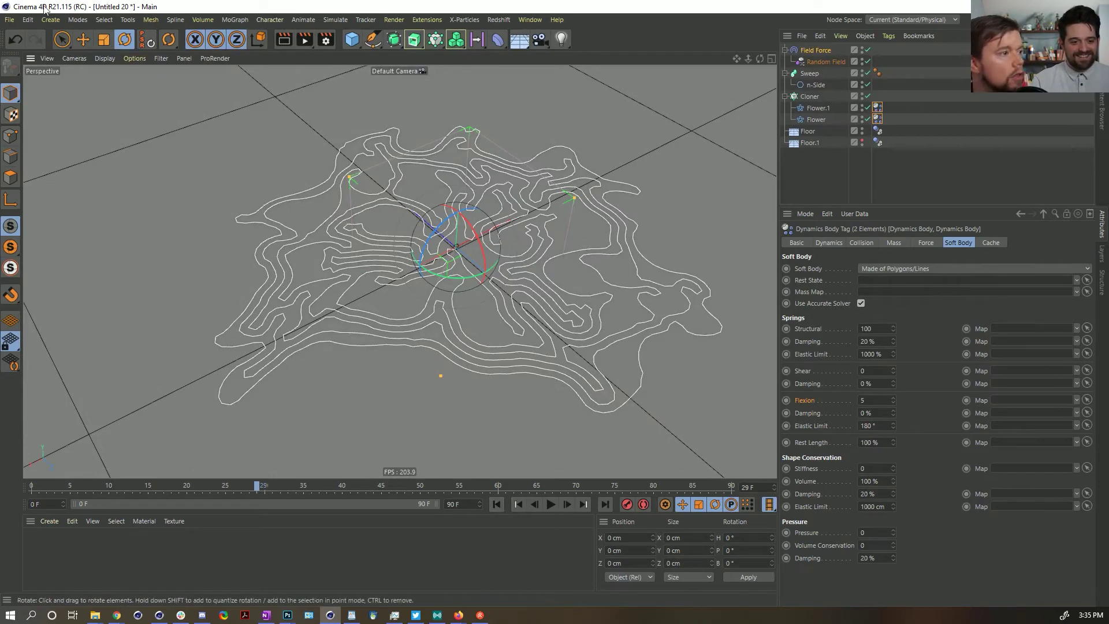
{"action": "left_click", "coordinate": [495, 504]}
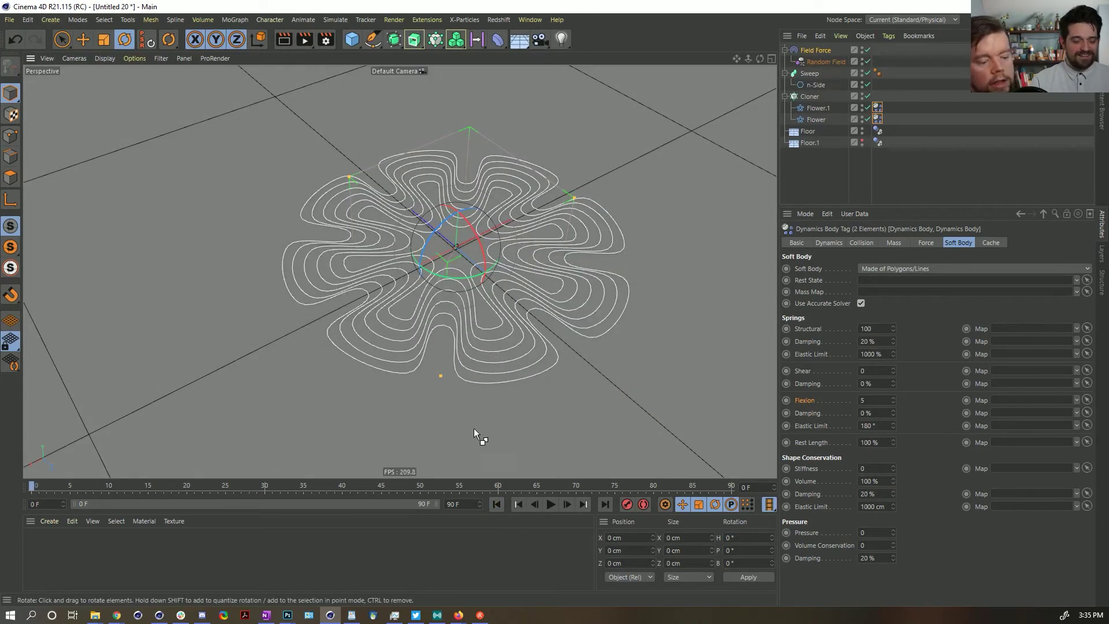
- Start saving the scene in Episode 5's SceneFiles folder, taking the existing name [1]PolygonBevels_0002.c4d as the base for the file name
{"action": "key", "text": "ctrl+s"}
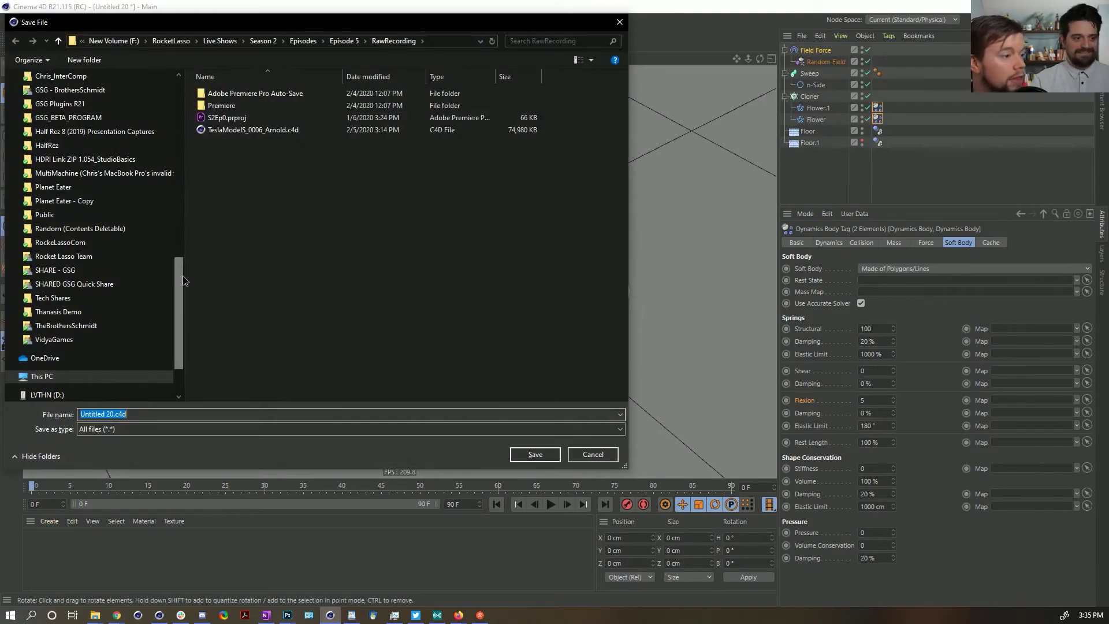
{"action": "scroll", "coordinate": [182, 275], "scroll_direction": "up", "scroll_amount": 15}
{"action": "left_click", "coordinate": [49, 99]}
{"action": "left_click", "coordinate": [212, 119]}
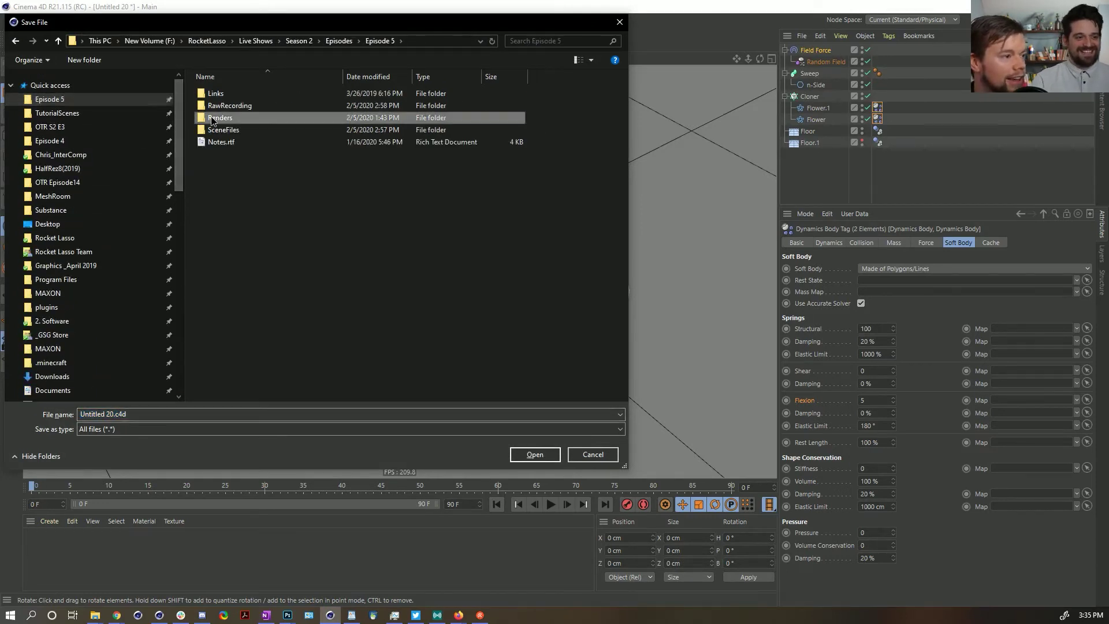
{"action": "double_click", "coordinate": [212, 118]}
{"action": "left_click", "coordinate": [384, 42]}
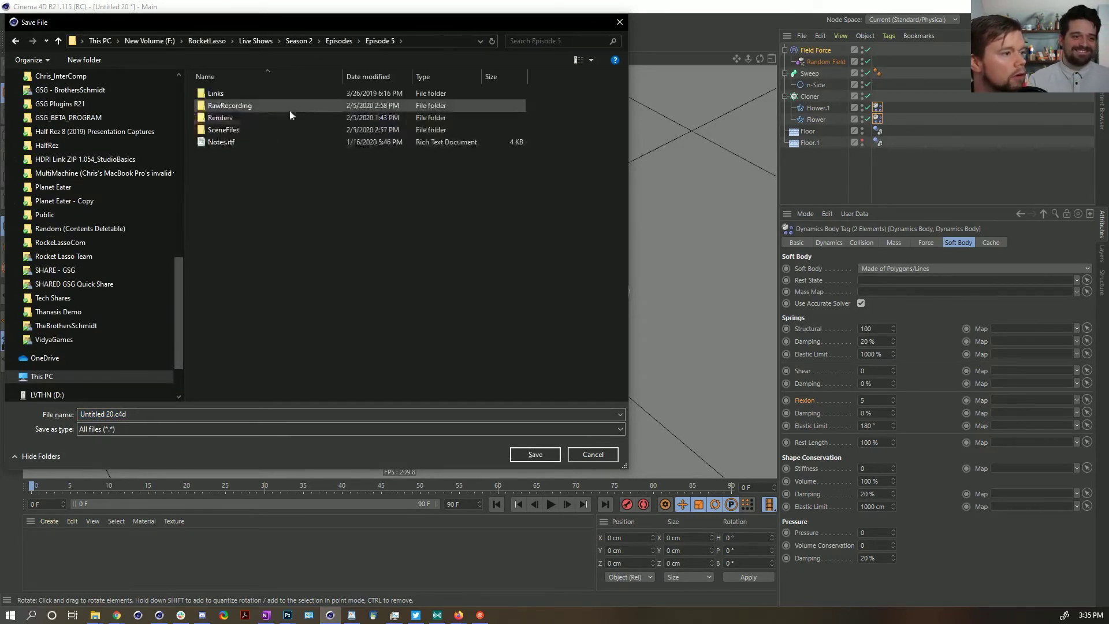
{"action": "double_click", "coordinate": [234, 117]}
{"action": "left_click", "coordinate": [231, 118]}
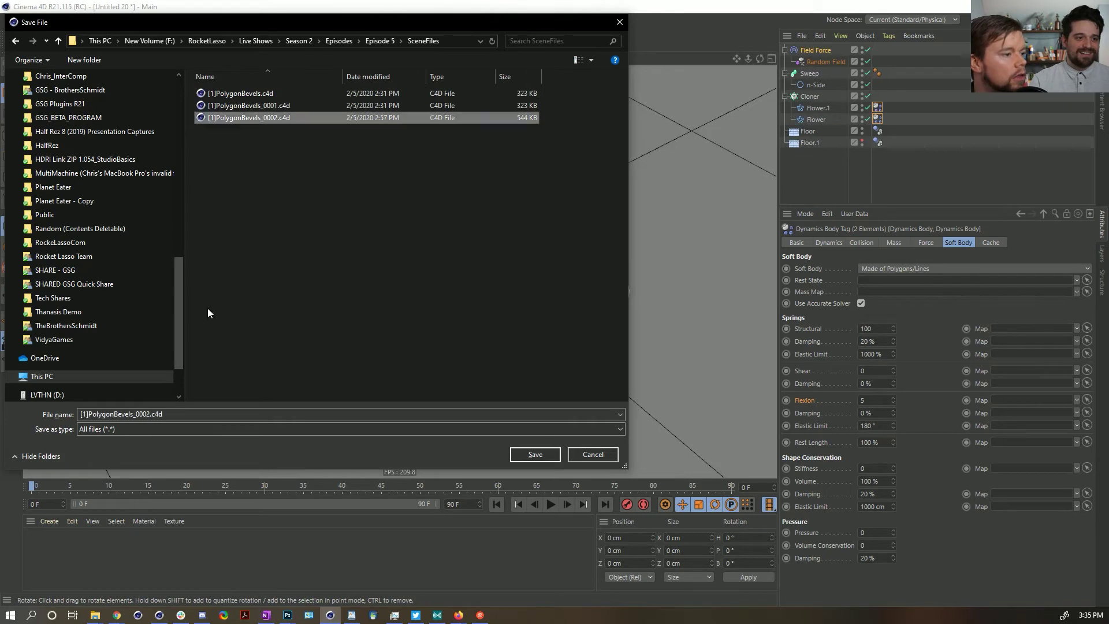
- Change the file name to []SPlineExtrudes.c4d and save the scene
{"action": "left_click", "coordinate": [84, 414]}
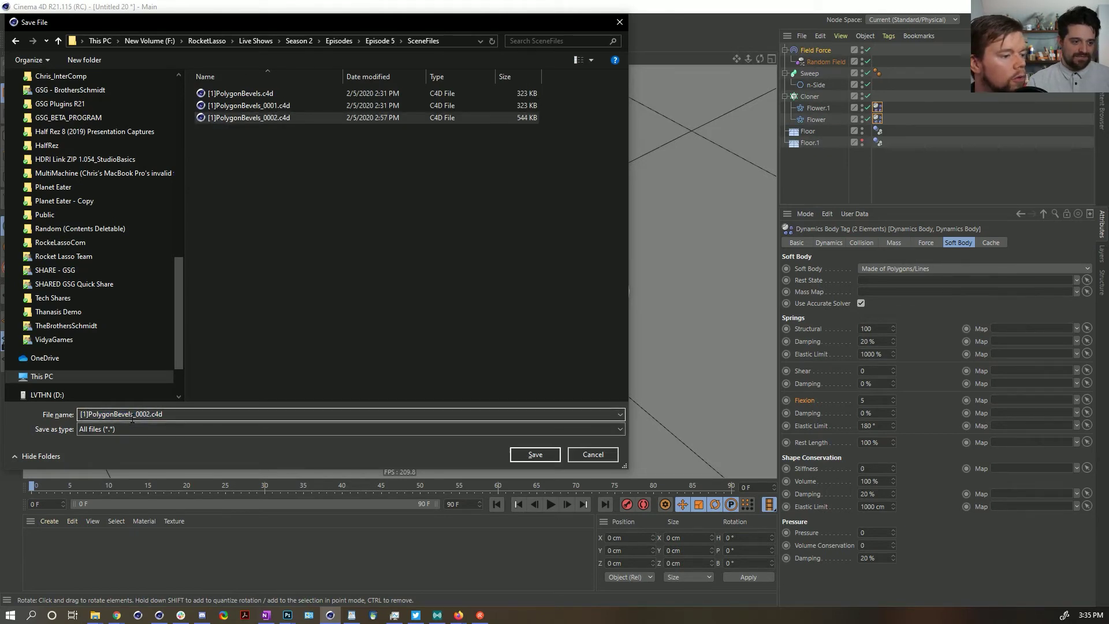
{"action": "key", "text": "BackSpace"}
{"action": "left_click_drag", "start_coordinate": [85, 414], "coordinate": [141, 416]}
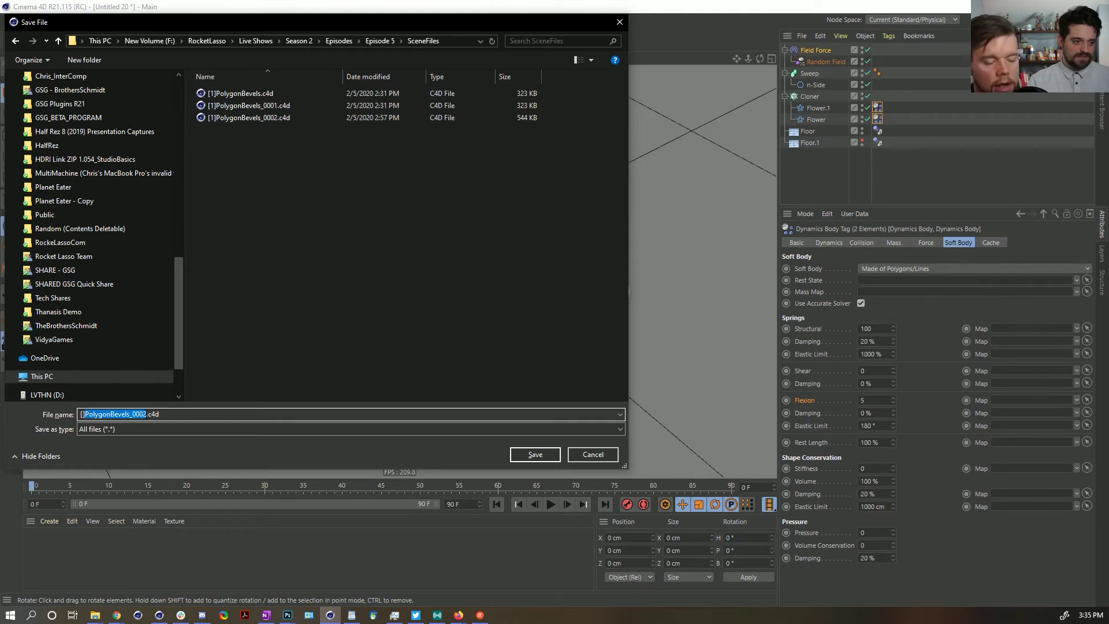
{"action": "type", "text": "SPline"}
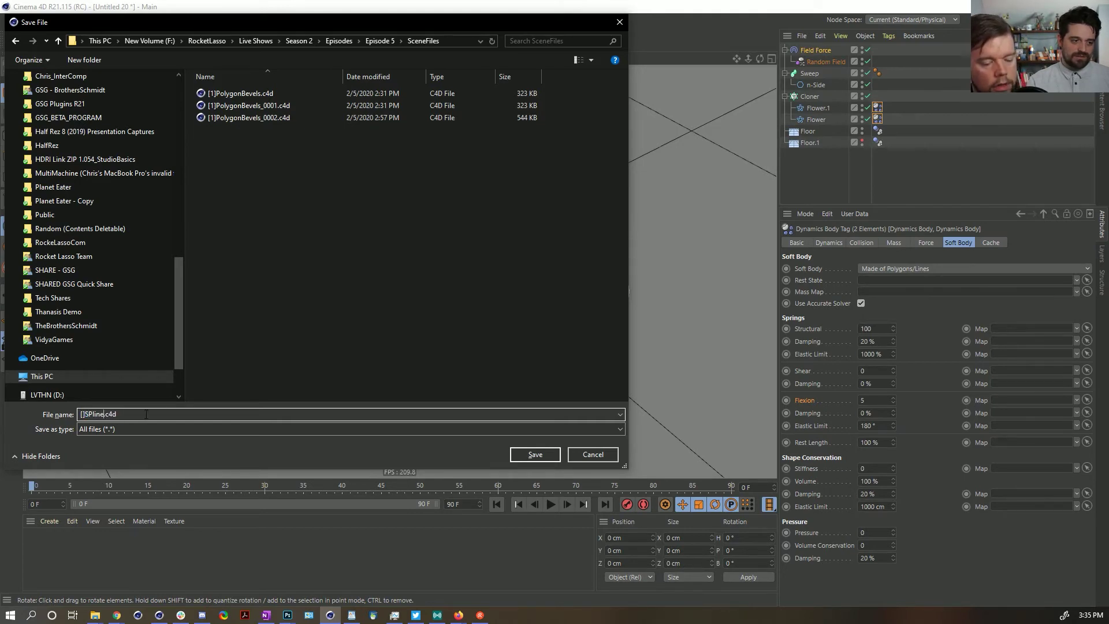
{"action": "type", "text": "Extrudes"}
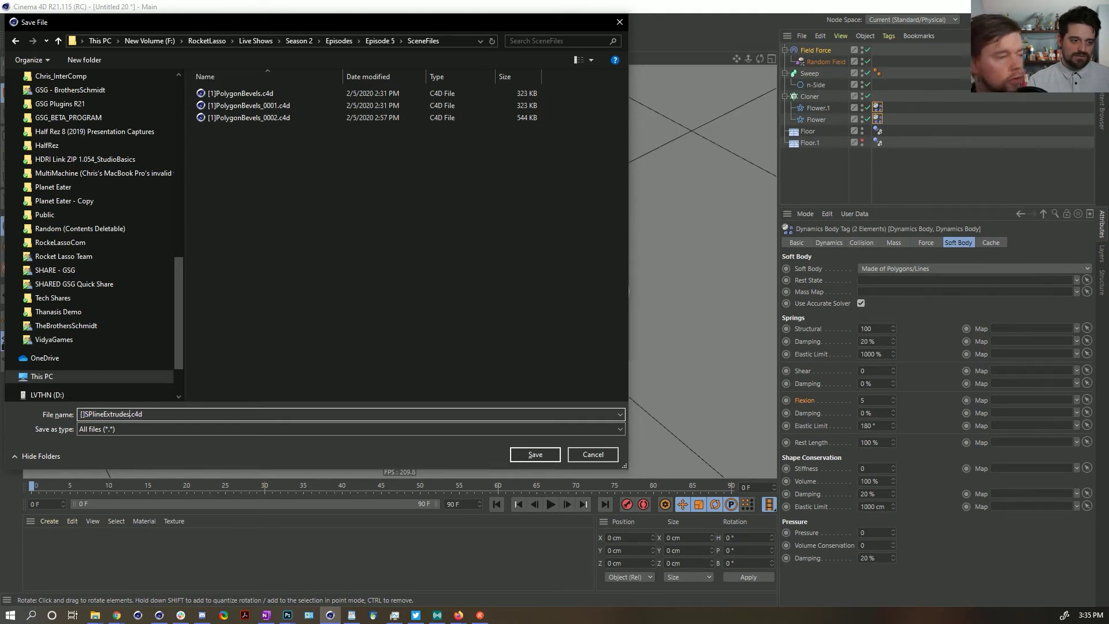
{"action": "key", "text": "Return"}
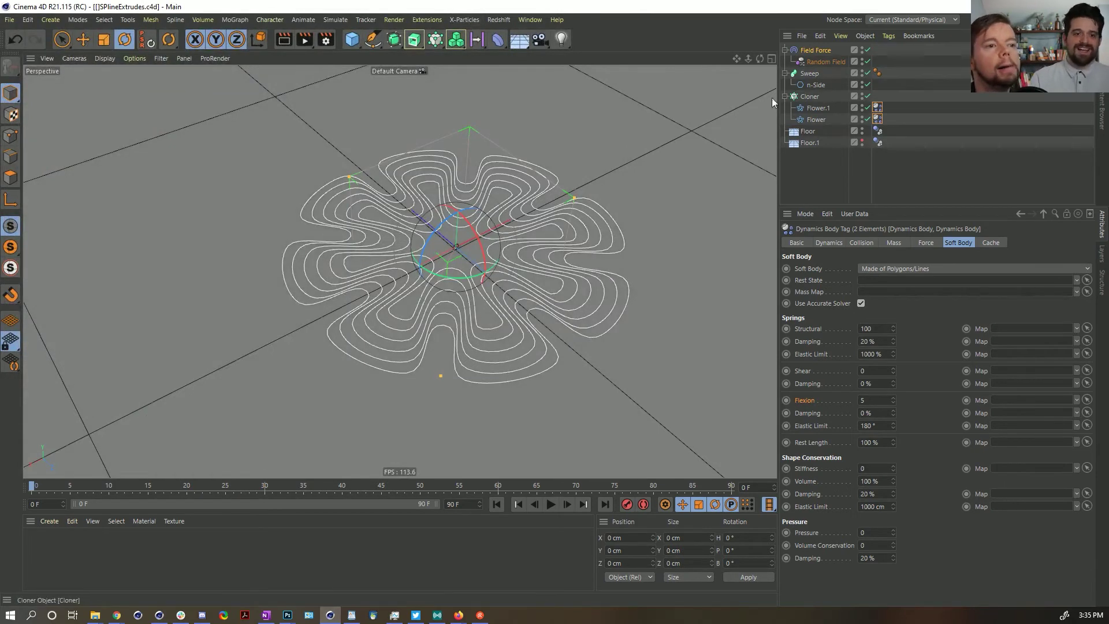
- Add an Extrude object and make the Cloner with the flower splines its child
{"action": "left_click", "coordinate": [415, 41]}
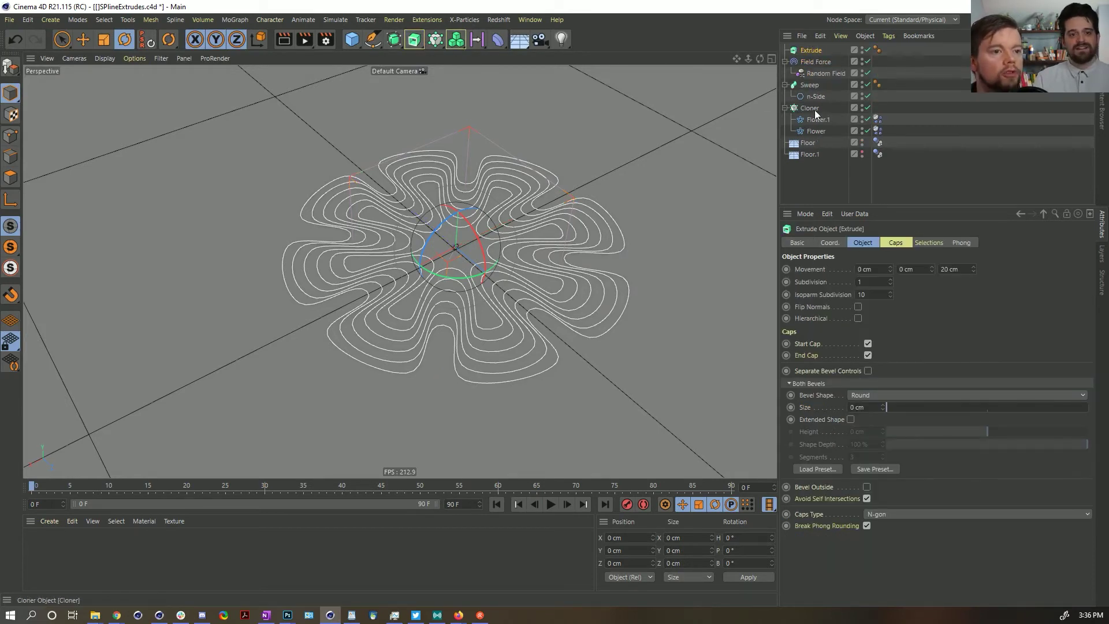
{"action": "left_click_drag", "start_coordinate": [808, 110], "coordinate": [803, 53]}
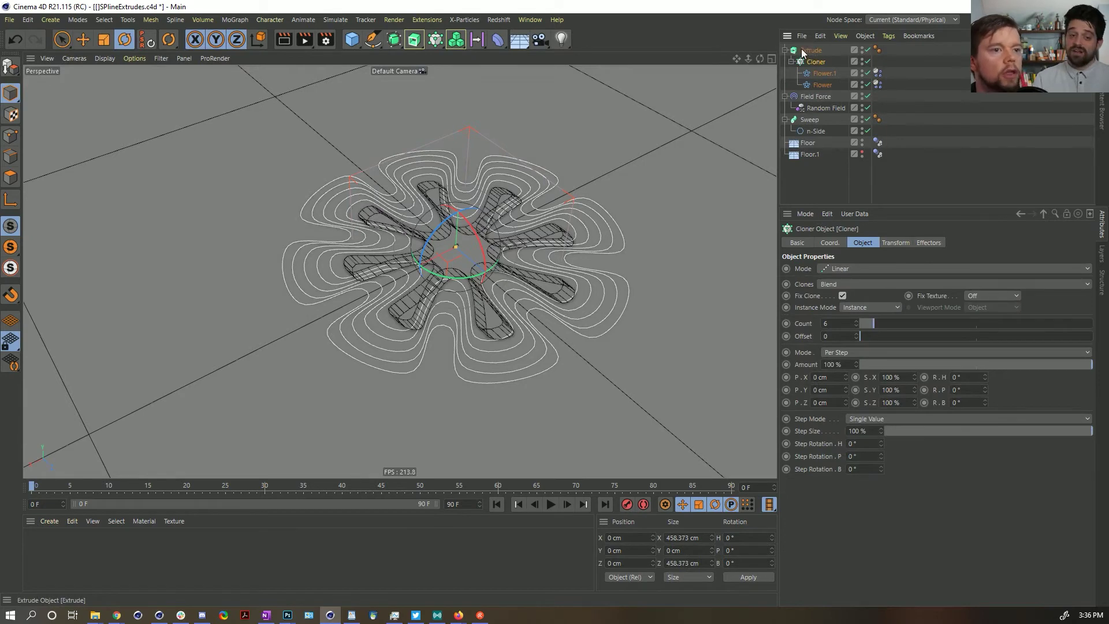
{"action": "left_click", "coordinate": [895, 243]}
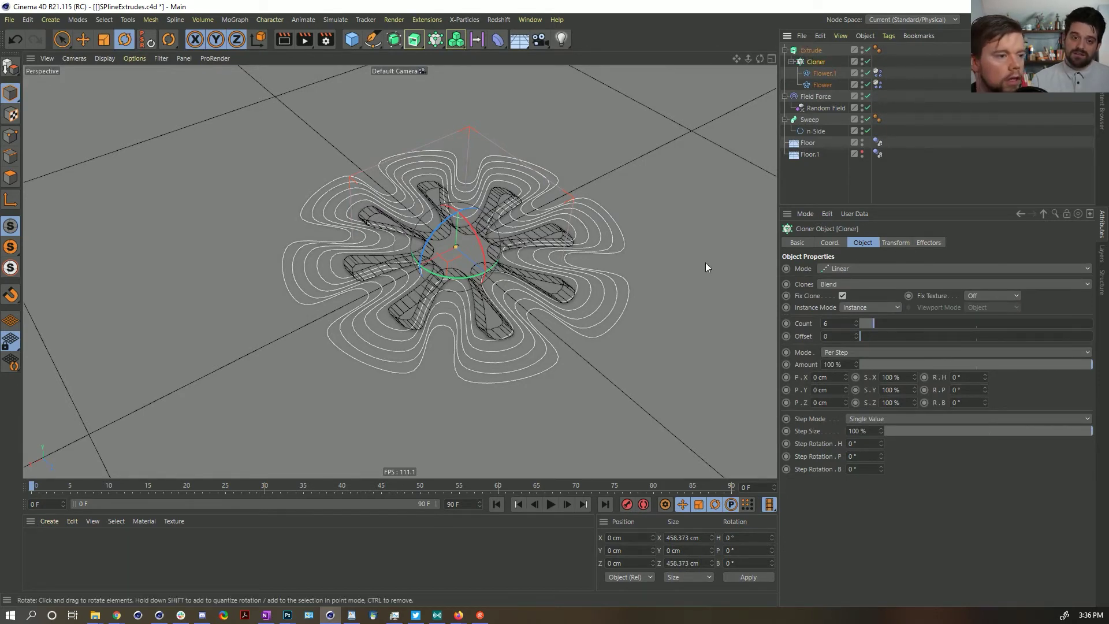
{"action": "left_click", "coordinate": [862, 243]}
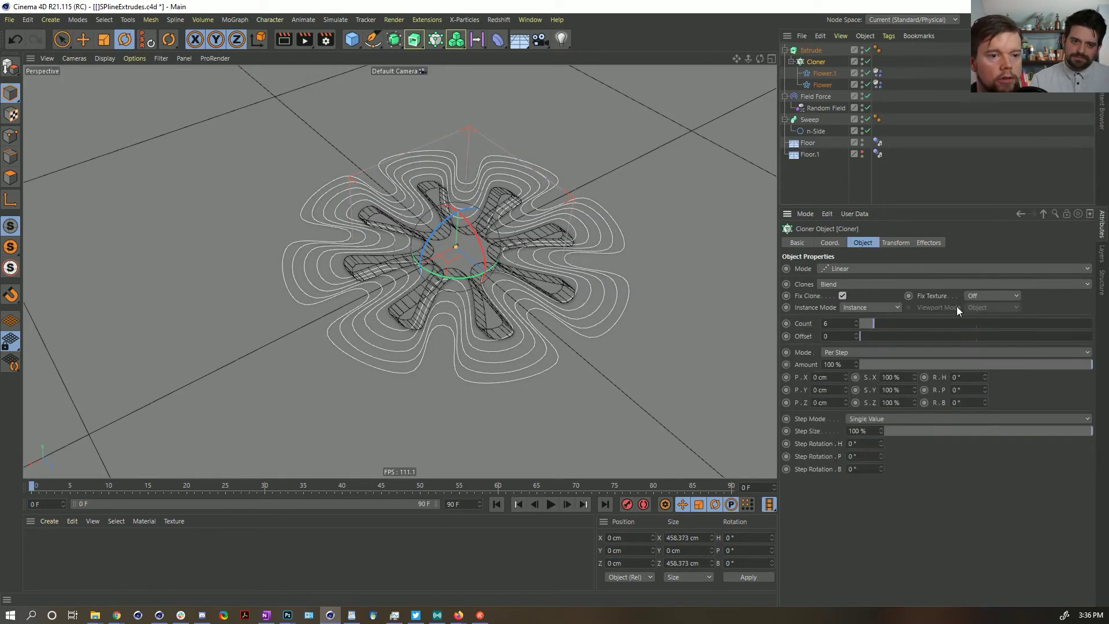
- Set the Extrude's movement to 0 cm in Z and 100 cm in Y
{"action": "left_click", "coordinate": [811, 51]}
{"action": "double_click", "coordinate": [961, 270]}
{"action": "type", "text": "0"}
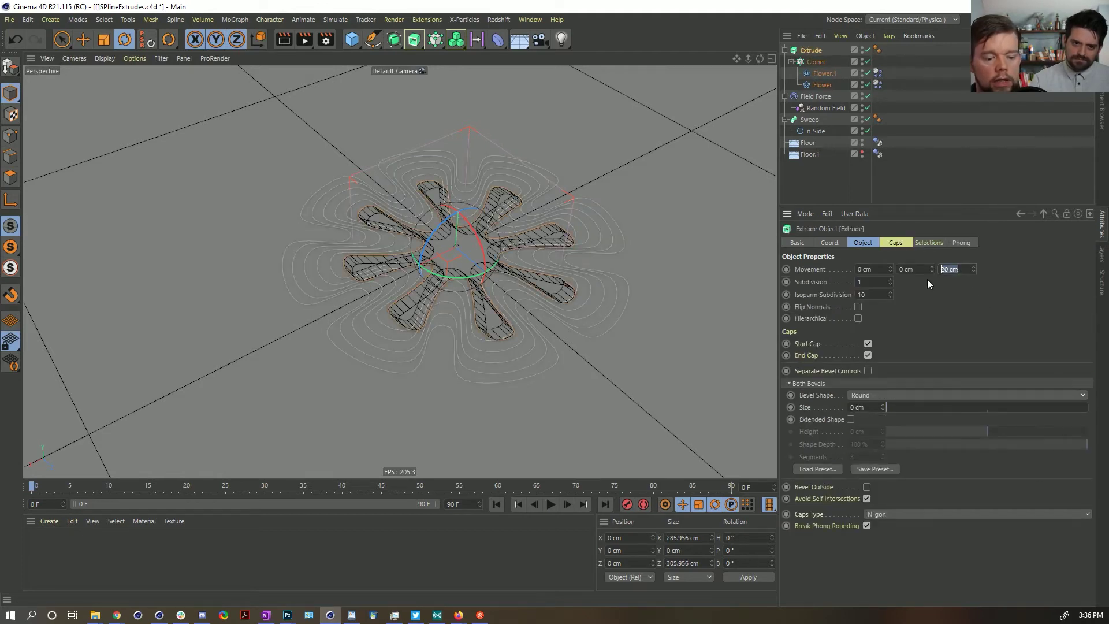
{"action": "key", "text": "Return"}
{"action": "double_click", "coordinate": [907, 269]}
{"action": "type", "text": "100"}
{"action": "key", "text": "Return"}
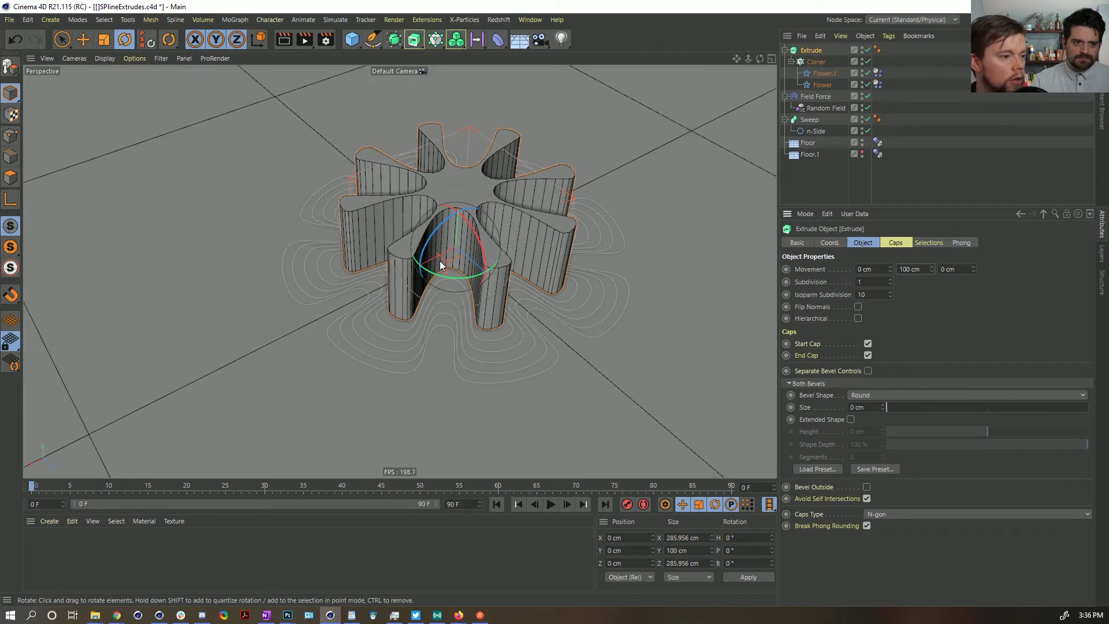
- Turn off both the start cap and the end cap on the Extrude object
{"action": "left_click", "coordinate": [823, 60]}
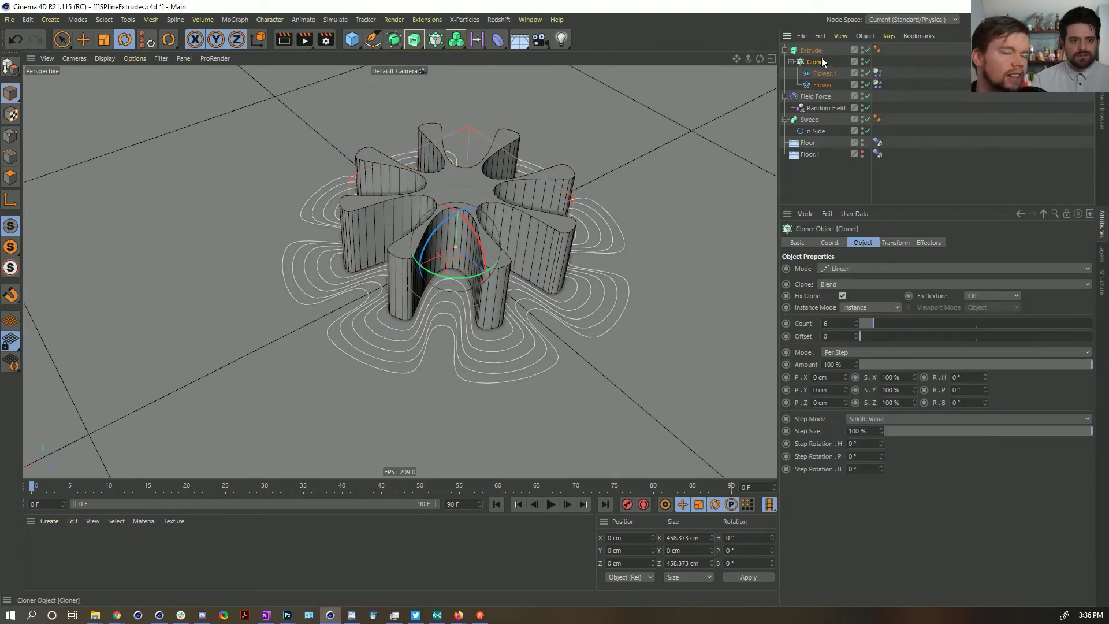
{"action": "left_click", "coordinate": [811, 50]}
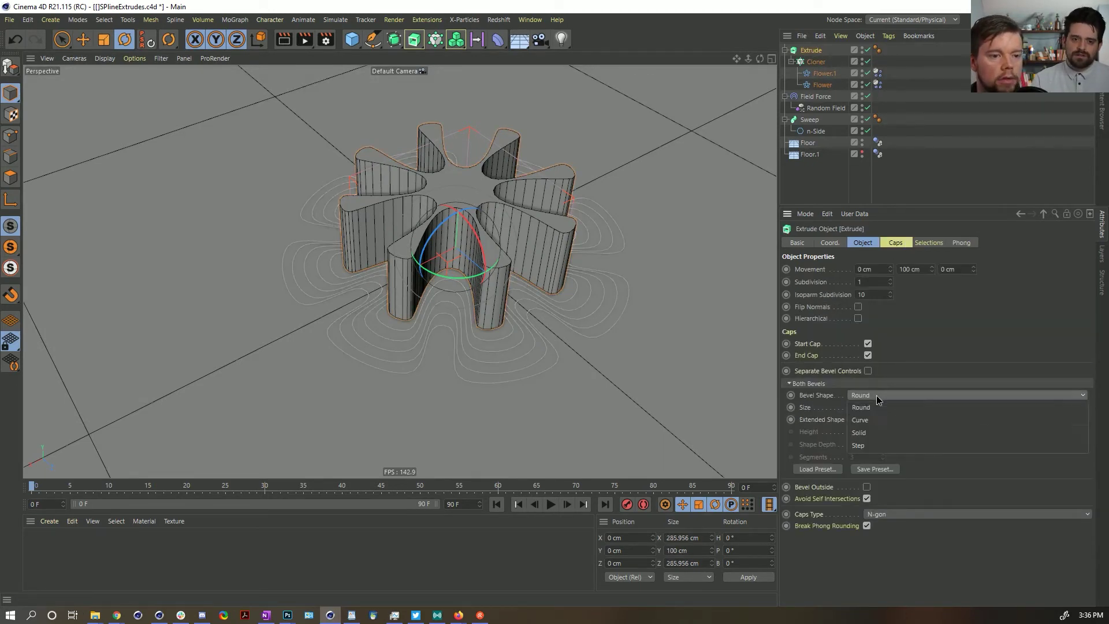
{"action": "left_click", "coordinate": [868, 344]}
{"action": "left_click", "coordinate": [868, 355]}
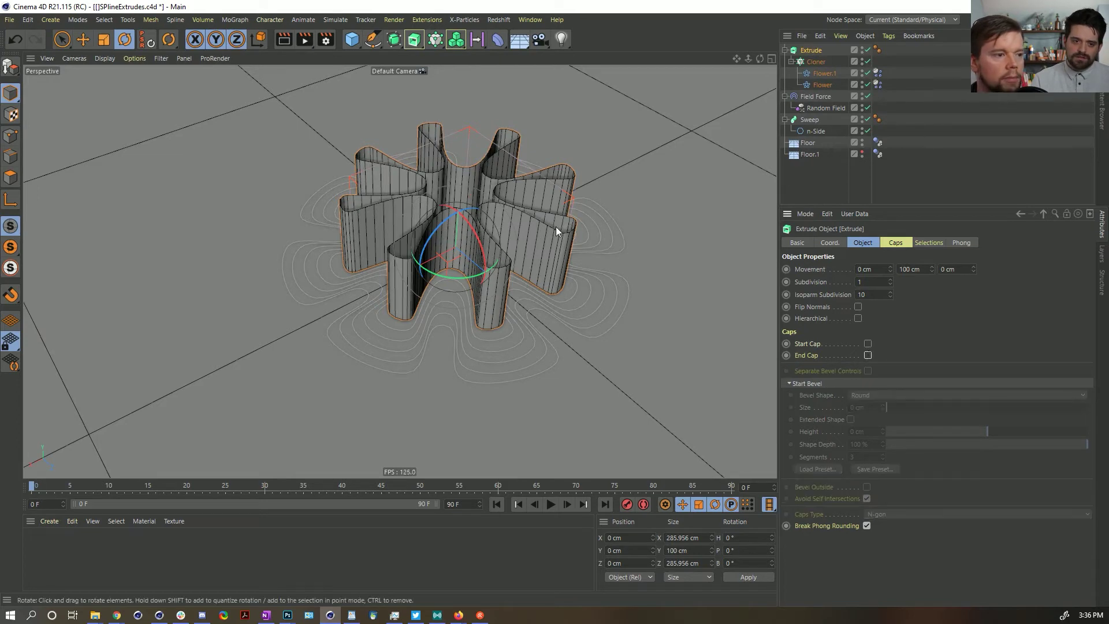
- Wrap the Cloner in a Connect object inside the Extrude and play the animation to check the extruded splines
{"action": "left_click", "coordinate": [816, 63]}
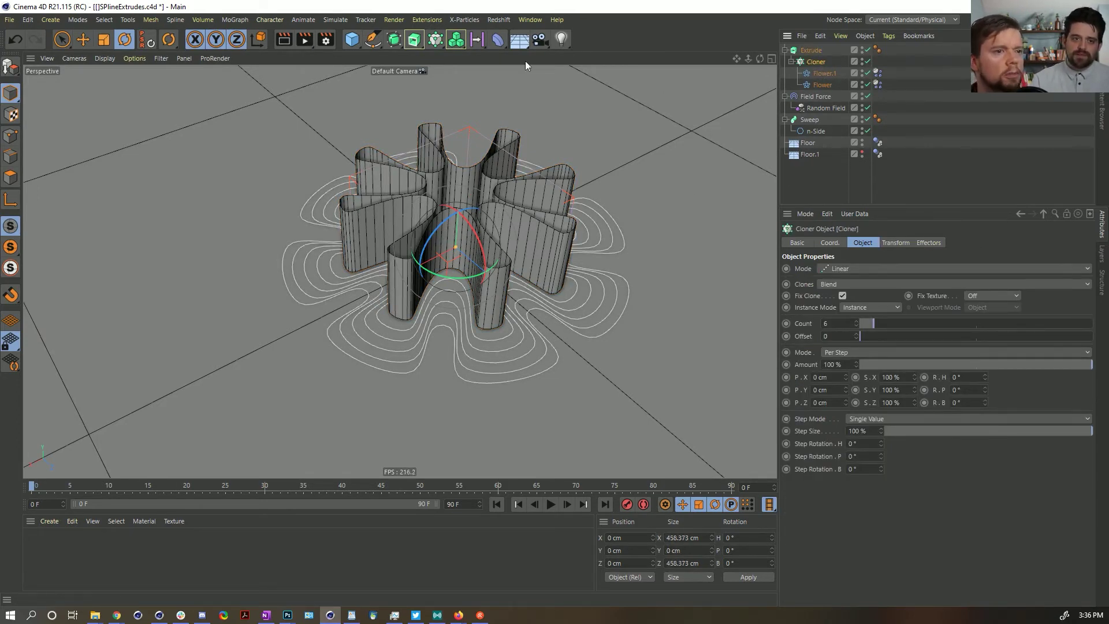
{"action": "left_click_drag", "start_coordinate": [394, 39], "coordinate": [540, 116]}
{"action": "key", "text": "ctrl+z"}
{"action": "left_click_drag", "start_coordinate": [413, 40], "coordinate": [552, 116]}
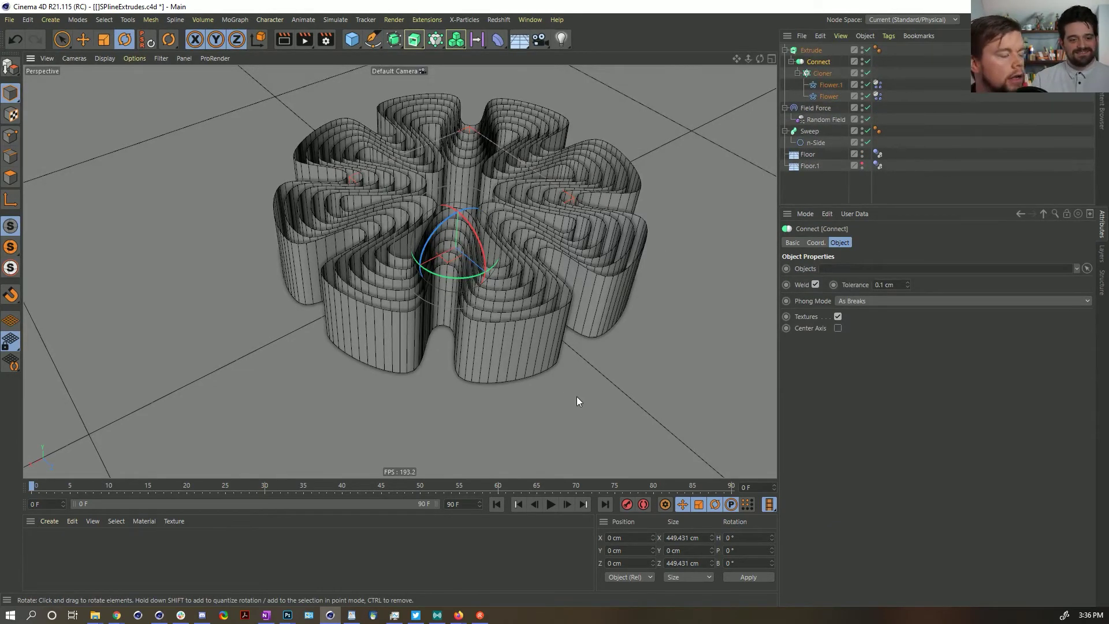
{"action": "left_click", "coordinate": [557, 505]}
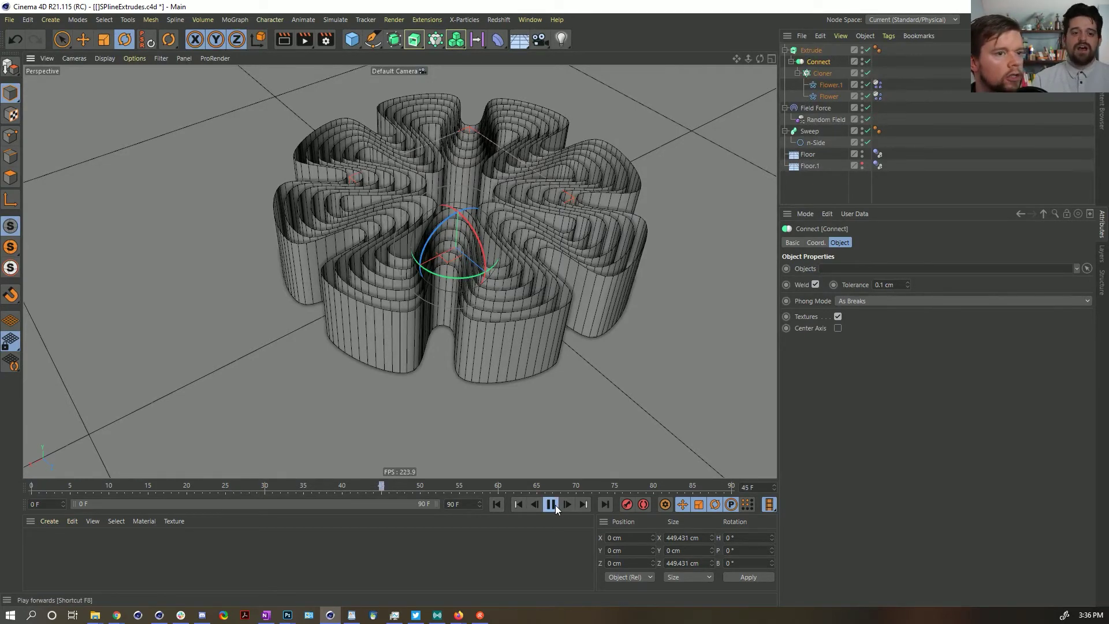
{"action": "left_click", "coordinate": [497, 504]}
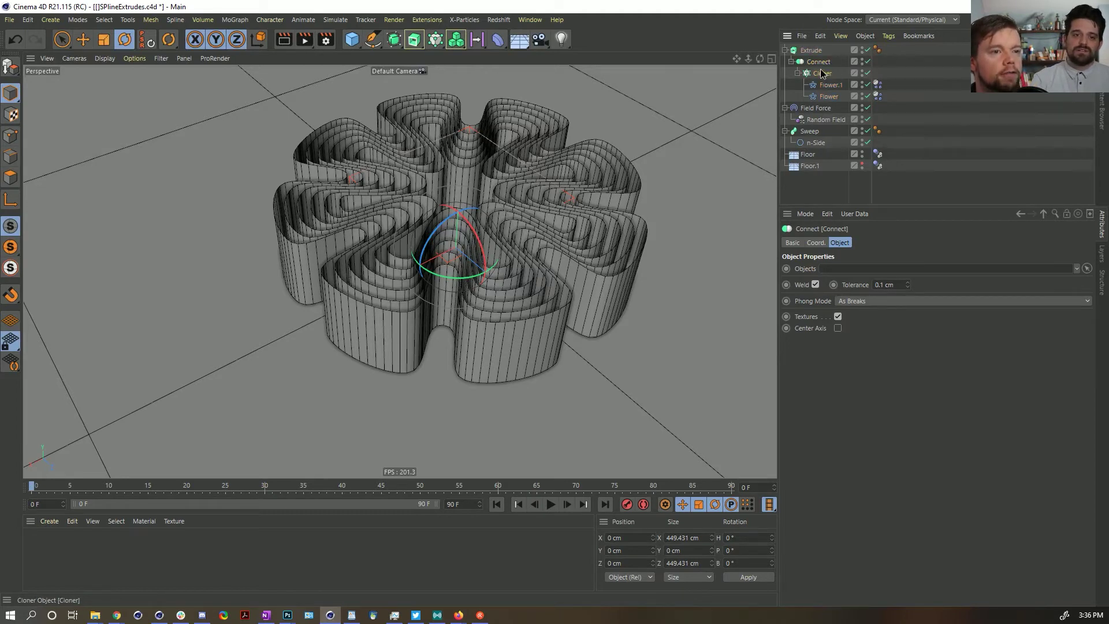
- Move the Cloner out of the Connect and Extrude hierarchy and bake all dynamics from the Flower.1 Dynamics Body tag
{"action": "left_click", "coordinate": [823, 73]}
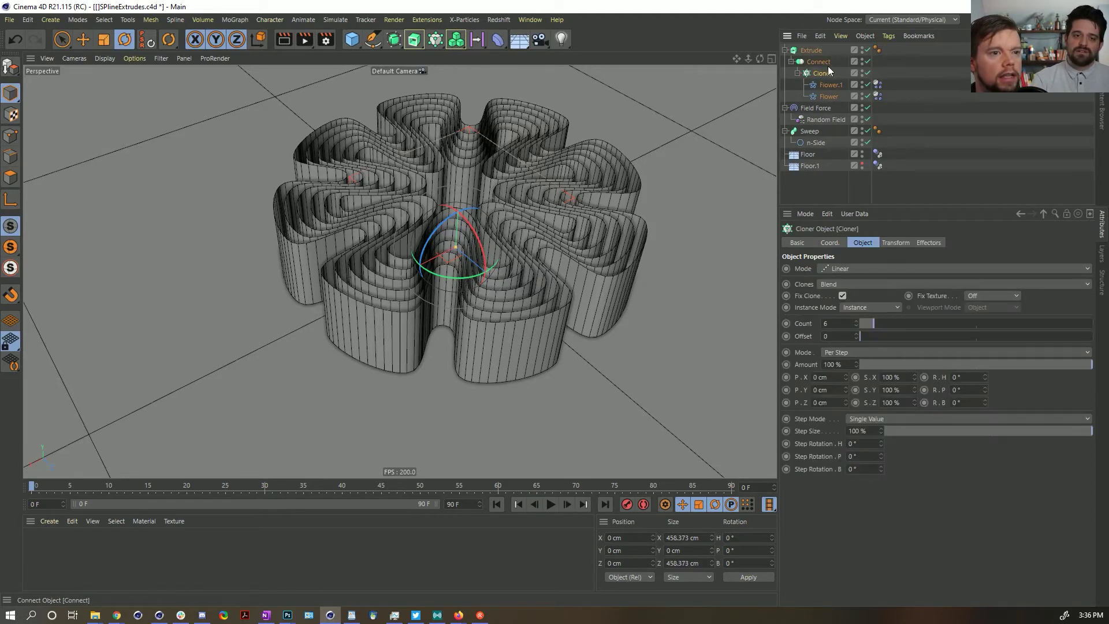
{"action": "left_click_drag", "start_coordinate": [824, 72], "coordinate": [798, 95]}
{"action": "left_click_drag", "start_coordinate": [793, 99], "coordinate": [798, 110]}
{"action": "left_click", "coordinate": [877, 84]}
{"action": "left_click", "coordinate": [992, 243]}
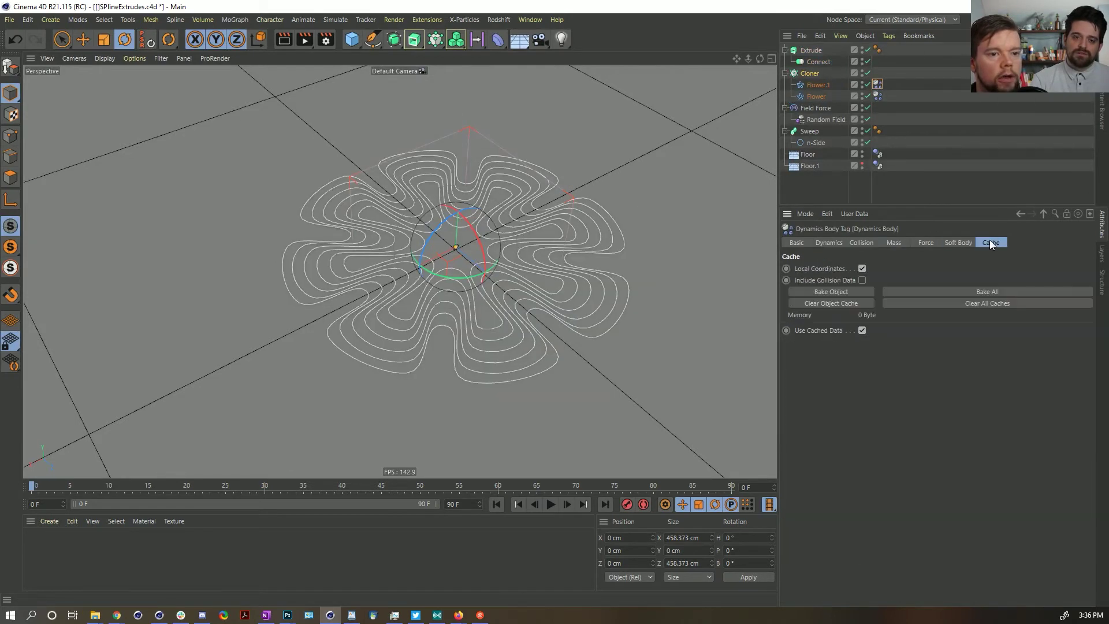
{"action": "left_click", "coordinate": [963, 293]}
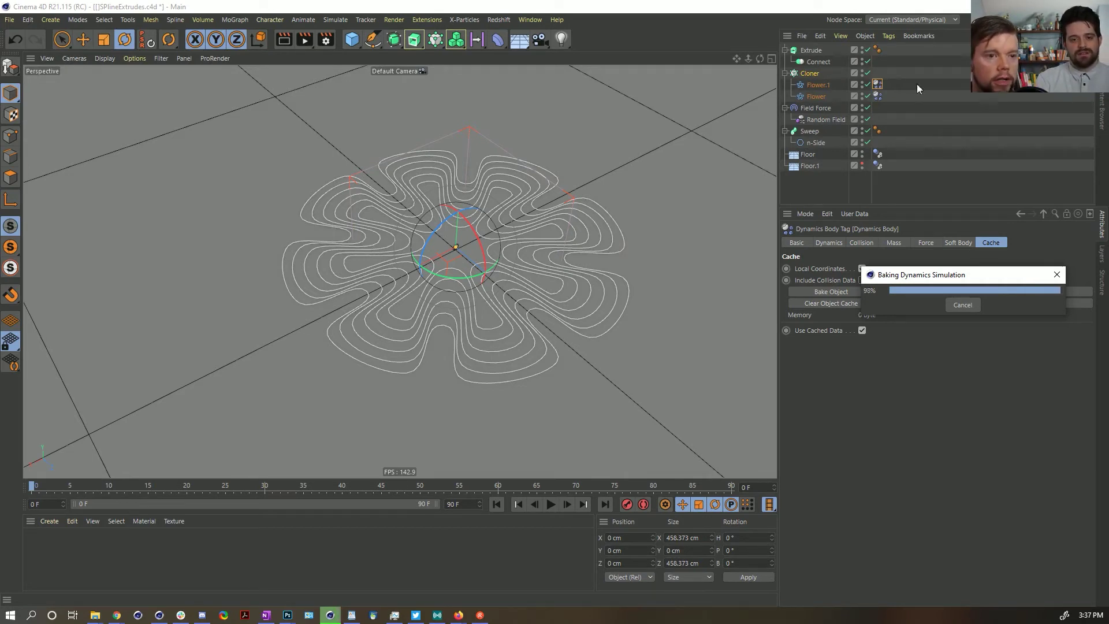
- Preview the baked simulation, temporarily nesting the Cloner under the Connect object inside the Extrude
{"action": "left_click", "coordinate": [551, 504]}
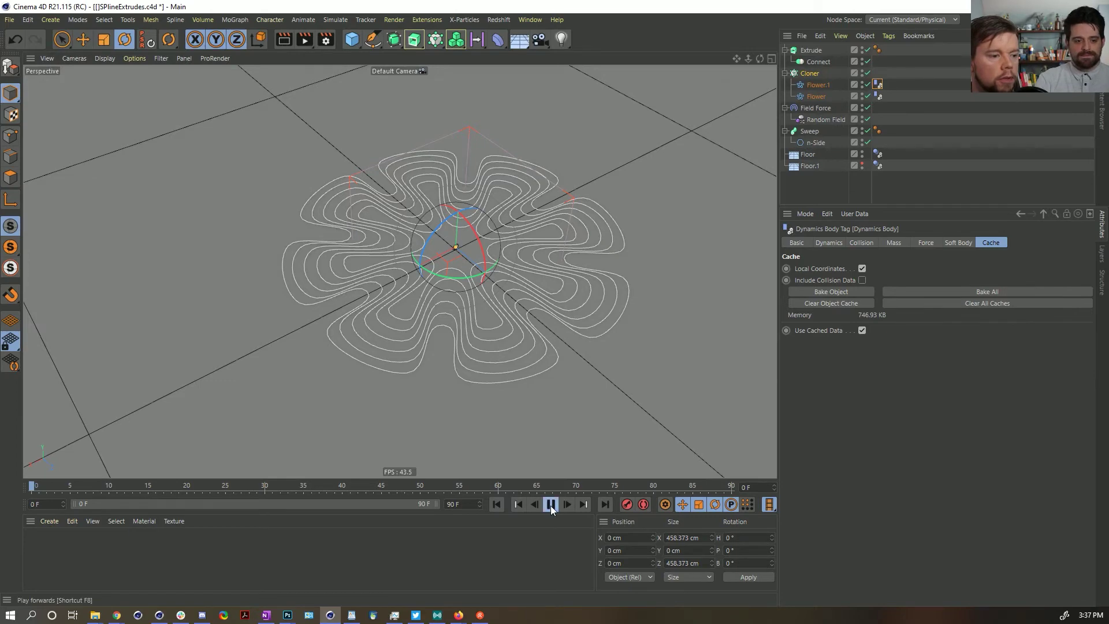
{"action": "left_click_drag", "start_coordinate": [449, 490], "coordinate": [31, 487]}
{"action": "left_click_drag", "start_coordinate": [822, 70], "coordinate": [819, 62]}
{"action": "left_click_drag", "start_coordinate": [200, 488], "coordinate": [343, 487]}
{"action": "key", "text": "shift+f"}
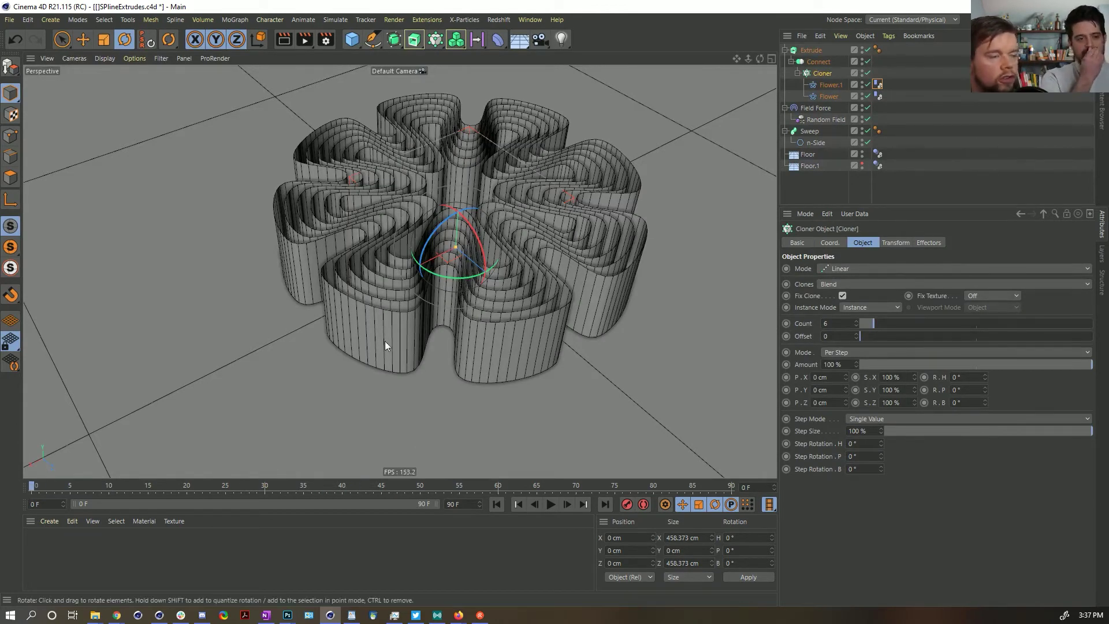
{"action": "left_click_drag", "start_coordinate": [819, 74], "coordinate": [800, 100]}
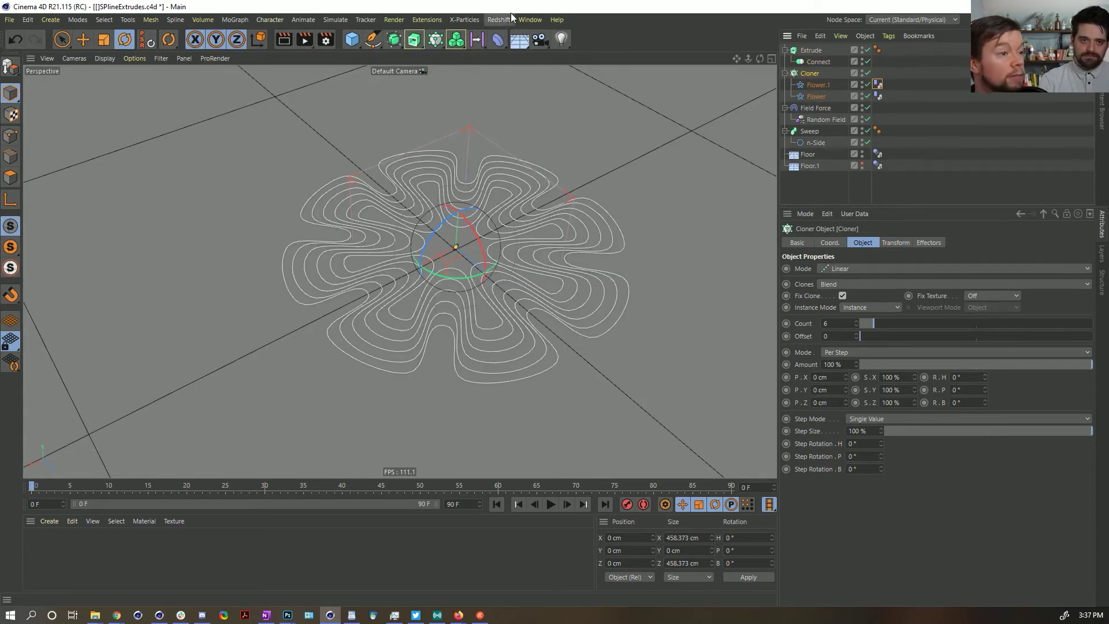
- Create a Rectangle spline and set its width to 2 cm
{"action": "left_click", "coordinate": [374, 40]}
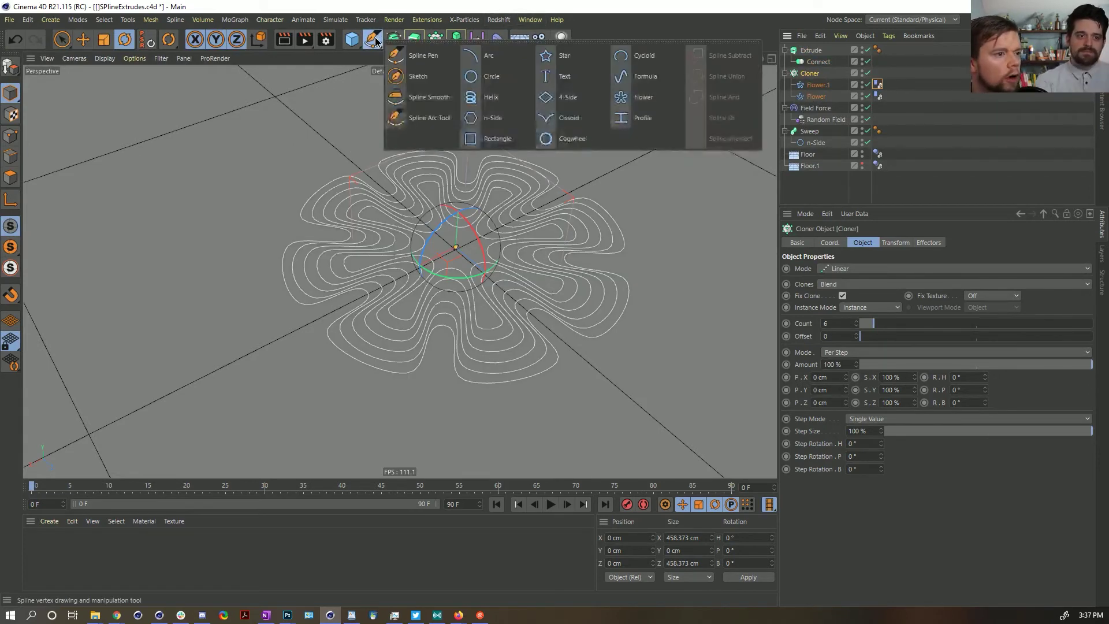
{"action": "left_click", "coordinate": [508, 139]}
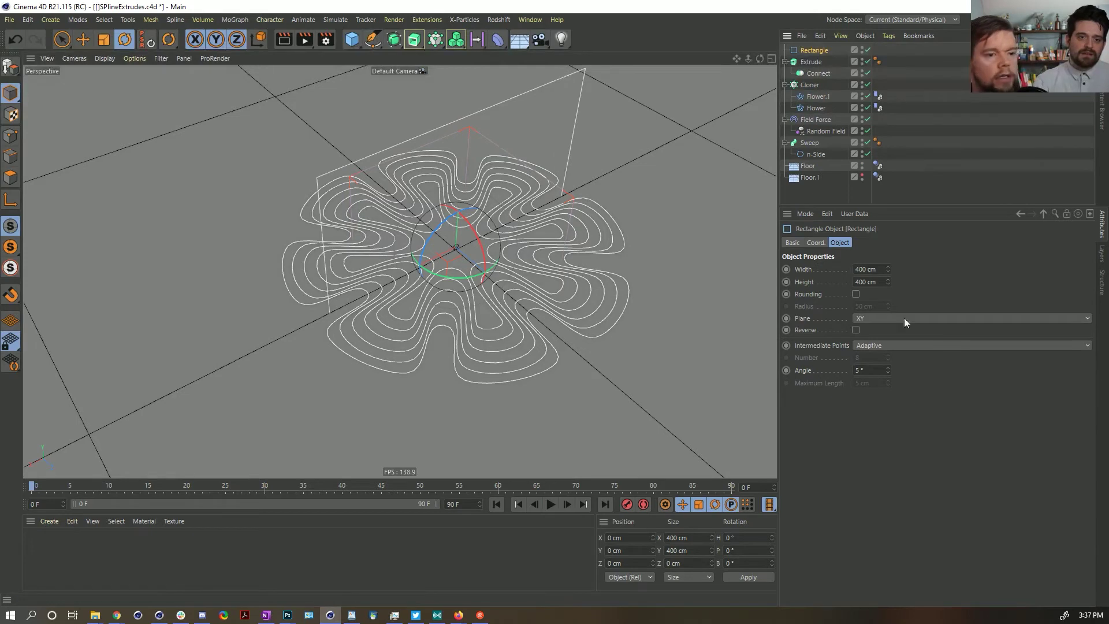
{"action": "left_click", "coordinate": [876, 270]}
{"action": "type", "text": "2"}
{"action": "key", "text": "Return"}
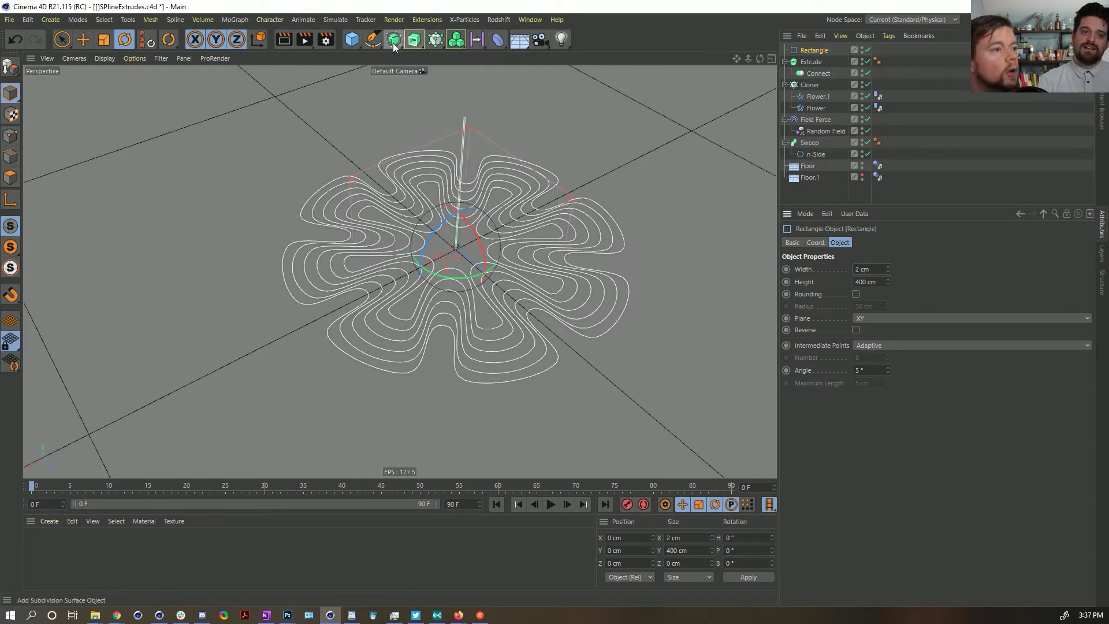
- Add a Sweep generator and nest the Rectangle inside it, followed by the Connect object holding the Cloner
{"action": "left_click", "coordinate": [414, 39]}
{"action": "left_click", "coordinate": [417, 42]}
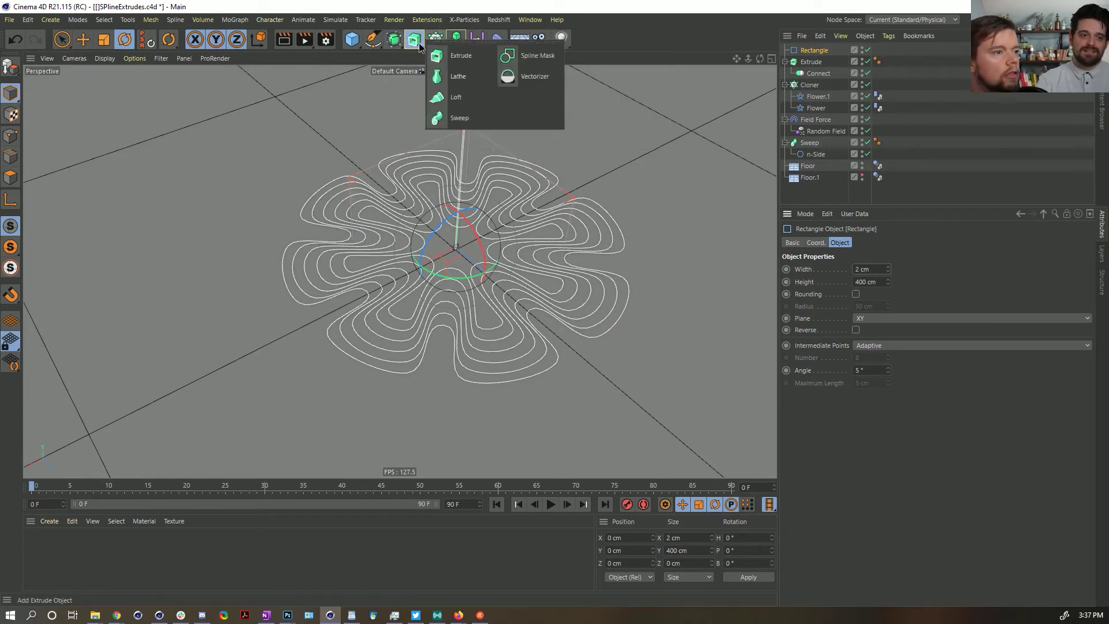
{"action": "left_click", "coordinate": [469, 114]}
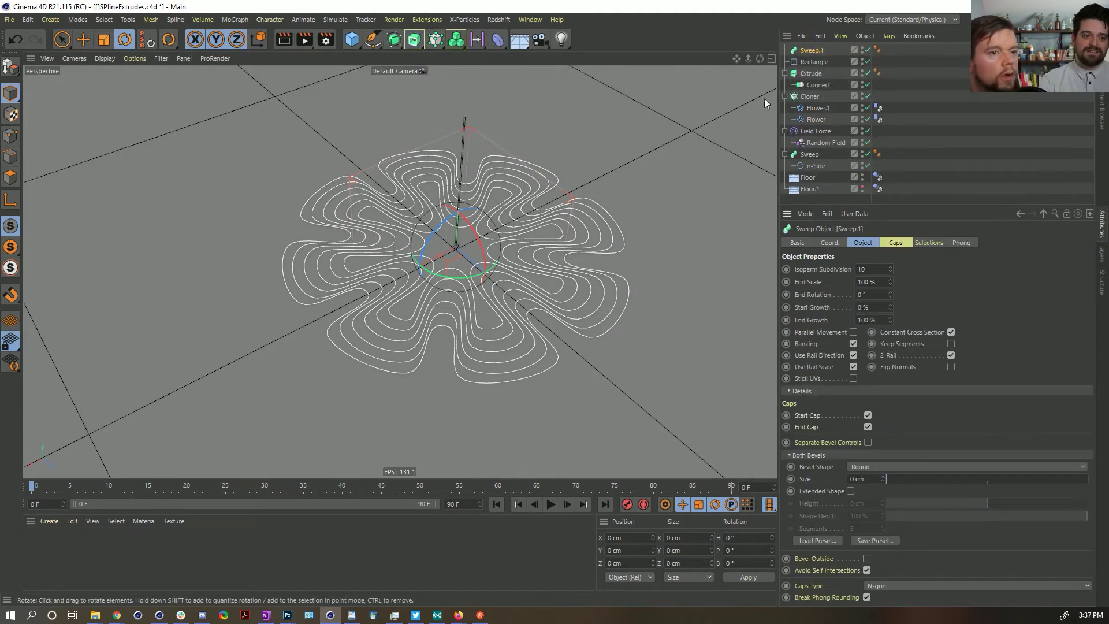
{"action": "left_click_drag", "start_coordinate": [809, 98], "coordinate": [813, 52]}
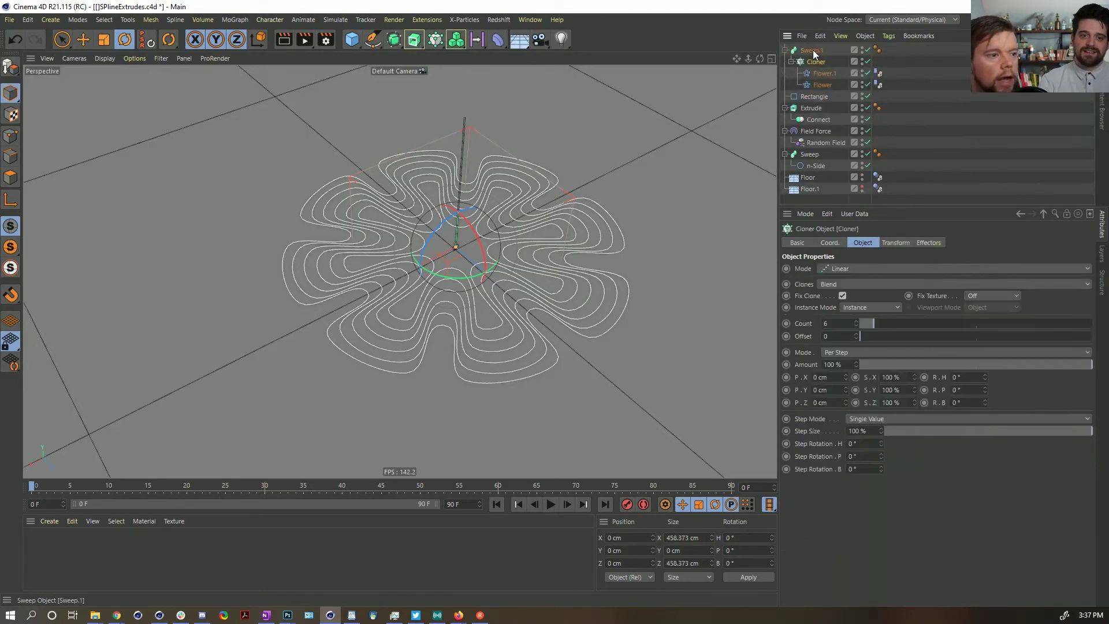
{"action": "mouse_move", "coordinate": [820, 99]}
{"action": "left_mouse_down"}
{"action": "mouse_move", "coordinate": [812, 54]}
{"action": "mouse_move", "coordinate": [821, 120]}
{"action": "left_mouse_up"}
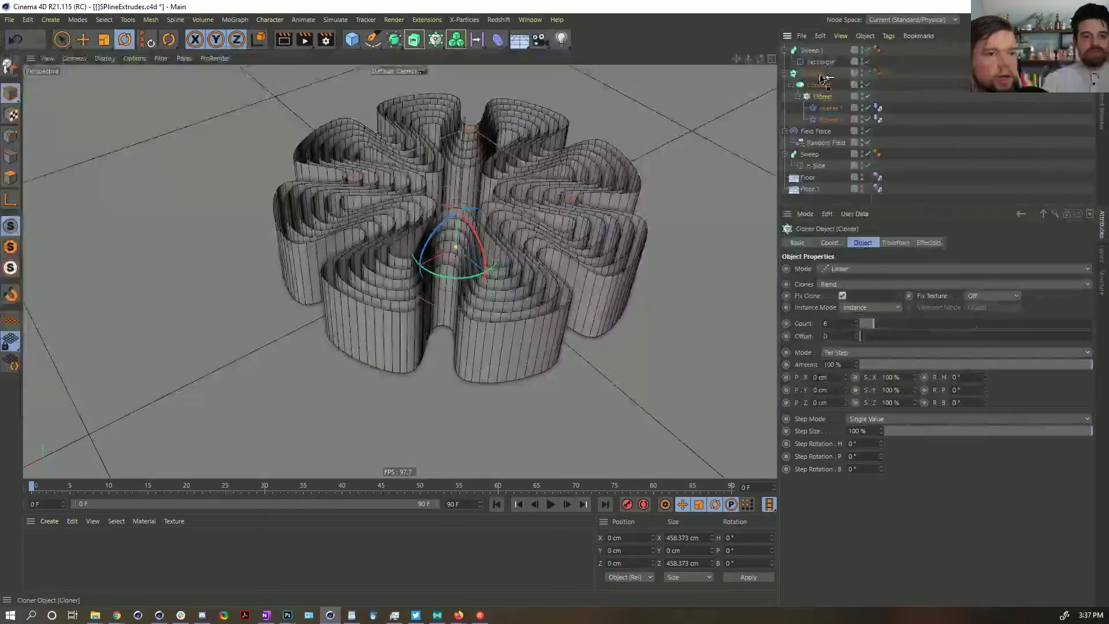
{"action": "left_click_drag", "start_coordinate": [819, 65], "coordinate": [820, 119]}
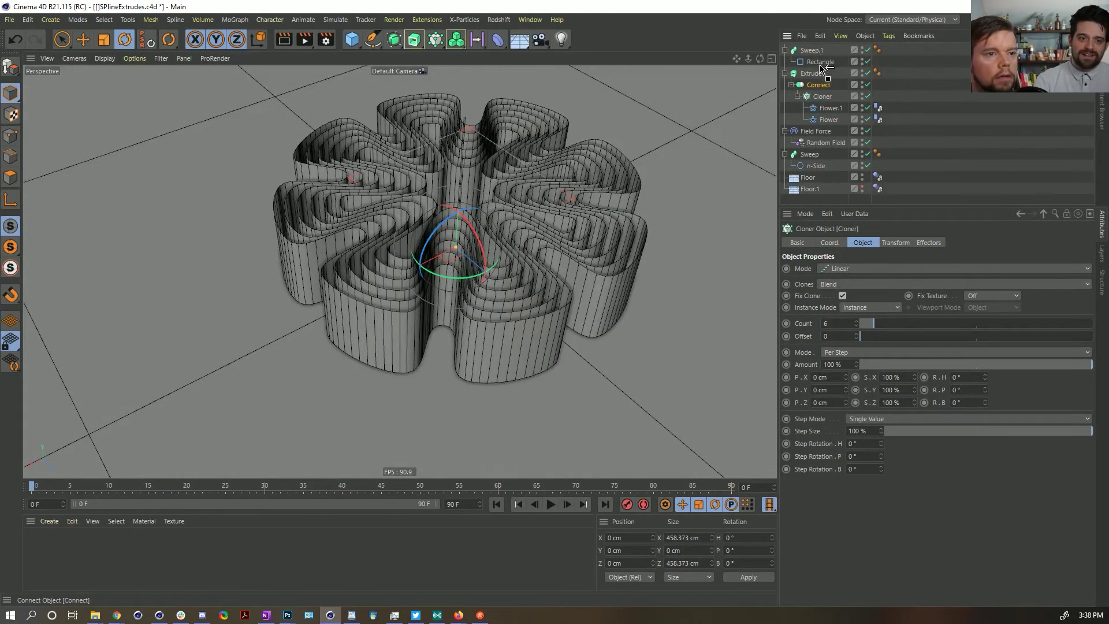
{"action": "left_click_drag", "start_coordinate": [819, 65], "coordinate": [819, 65]}
- Orbit around the swept flower walls and play part of the baked animation to inspect them
{"action": "left_click_drag", "start_coordinate": [553, 312], "coordinate": [476, 203], "text": "alt"}
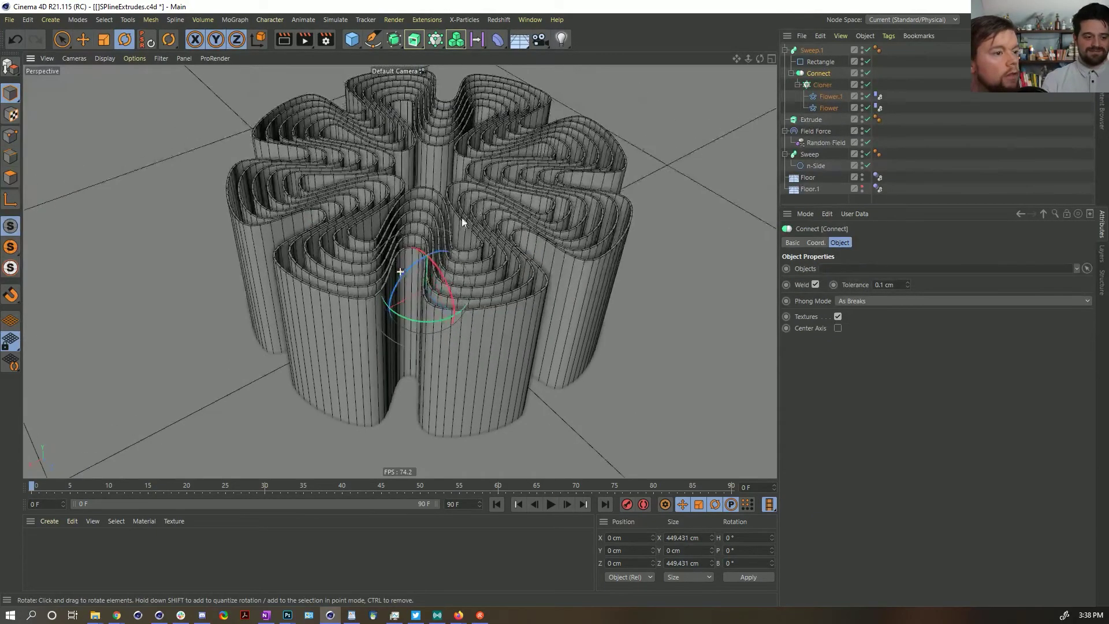
{"action": "left_click", "coordinate": [550, 504]}
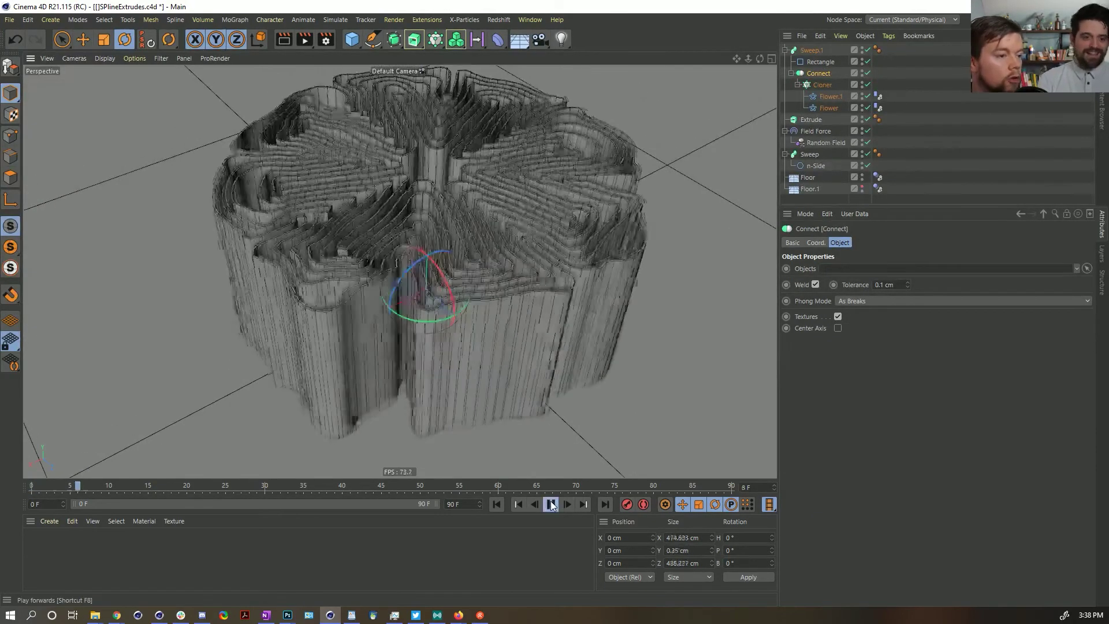
{"action": "left_click", "coordinate": [551, 505]}
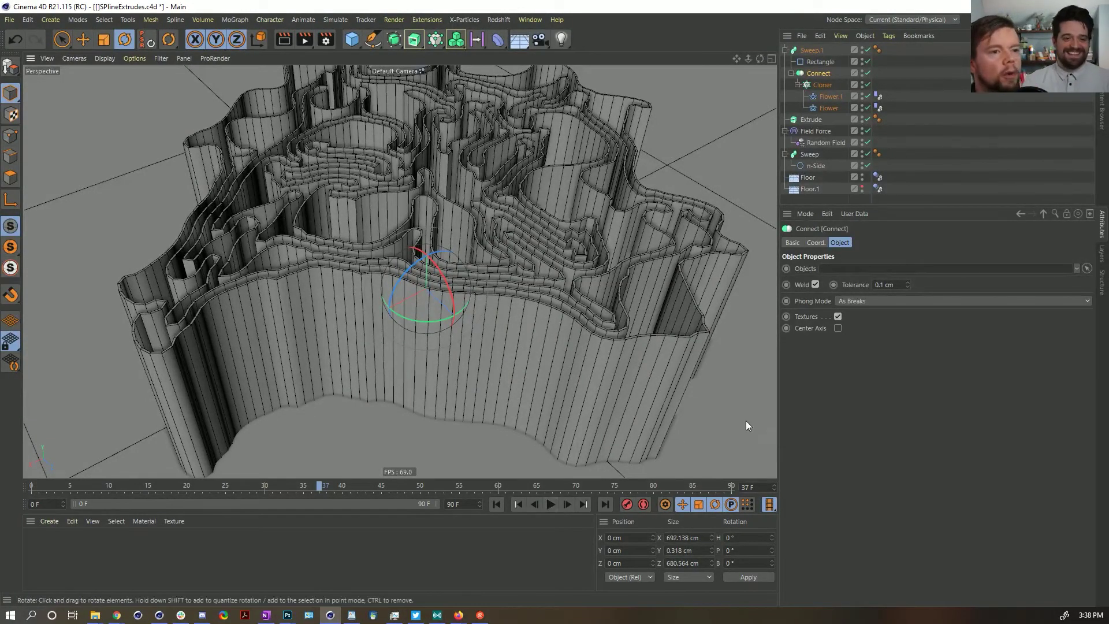
- Delete the empty Extrude object and replay the animation from the first frame, stopping at frame 50
{"action": "left_click", "coordinate": [809, 120]}
{"action": "key", "text": "Delete"}
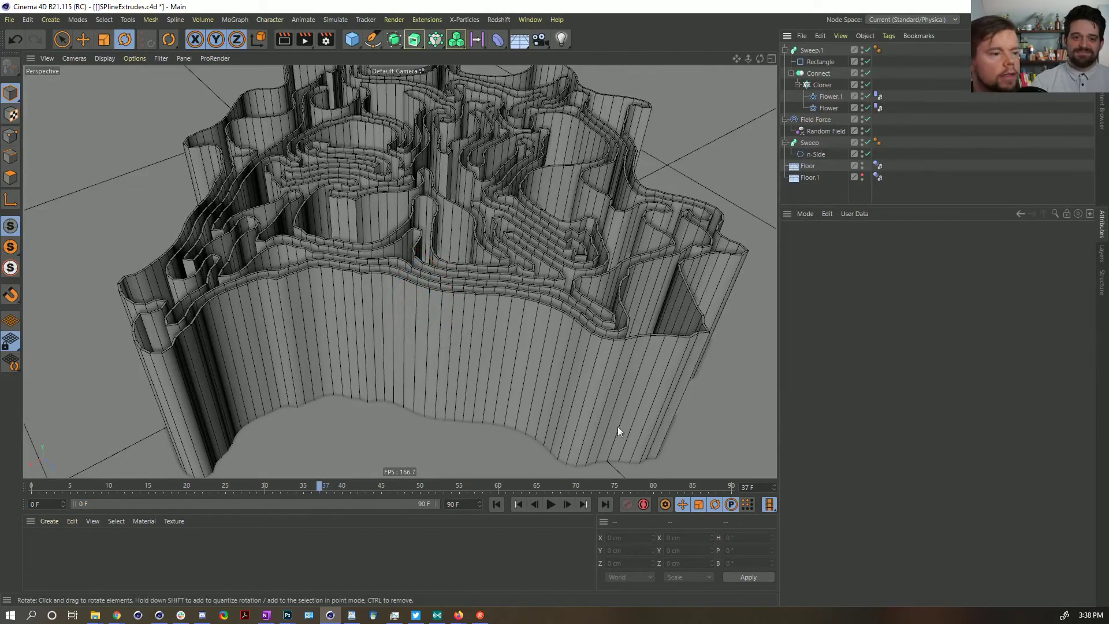
{"action": "left_click", "coordinate": [496, 505]}
{"action": "left_click", "coordinate": [550, 504]}
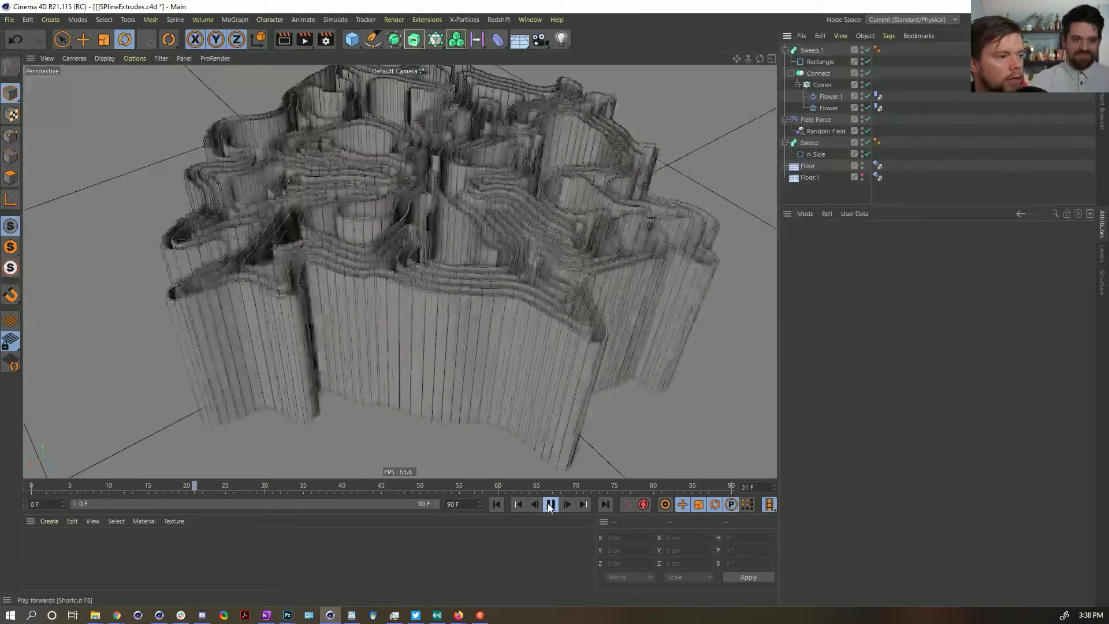
{"action": "left_click", "coordinate": [550, 504]}
{"action": "left_click_drag", "start_coordinate": [349, 334], "coordinate": [519, 253], "text": "alt"}
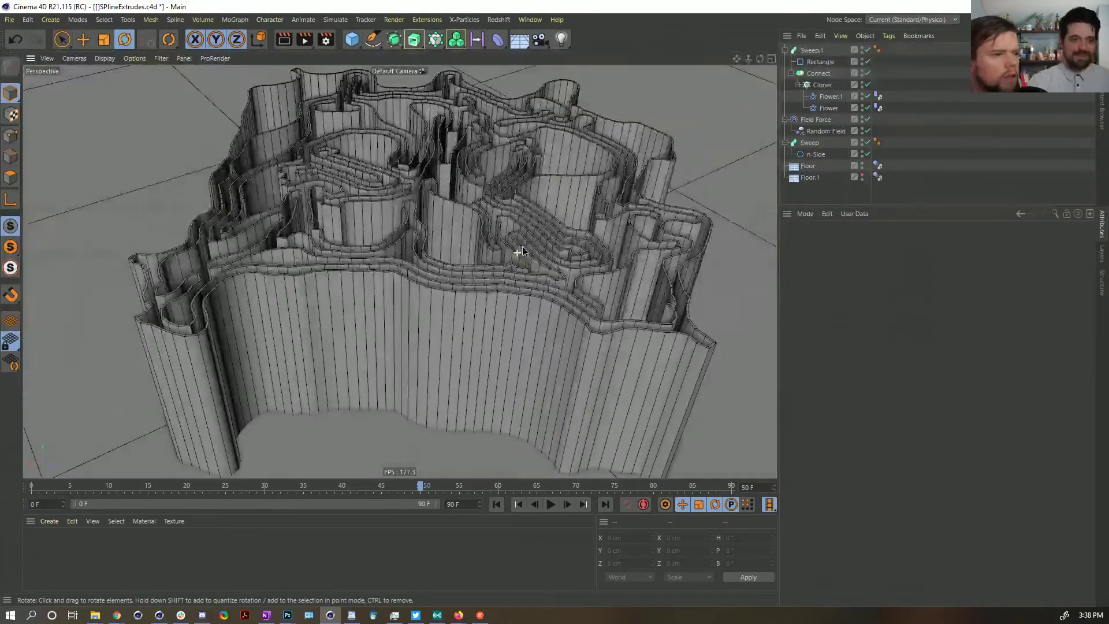
- Enable rounding on the Rectangle profile to soften the top edges of the swept walls
{"action": "left_click", "coordinate": [819, 62]}
{"action": "scroll", "coordinate": [569, 286], "scroll_direction": "up", "scroll_amount": 8}
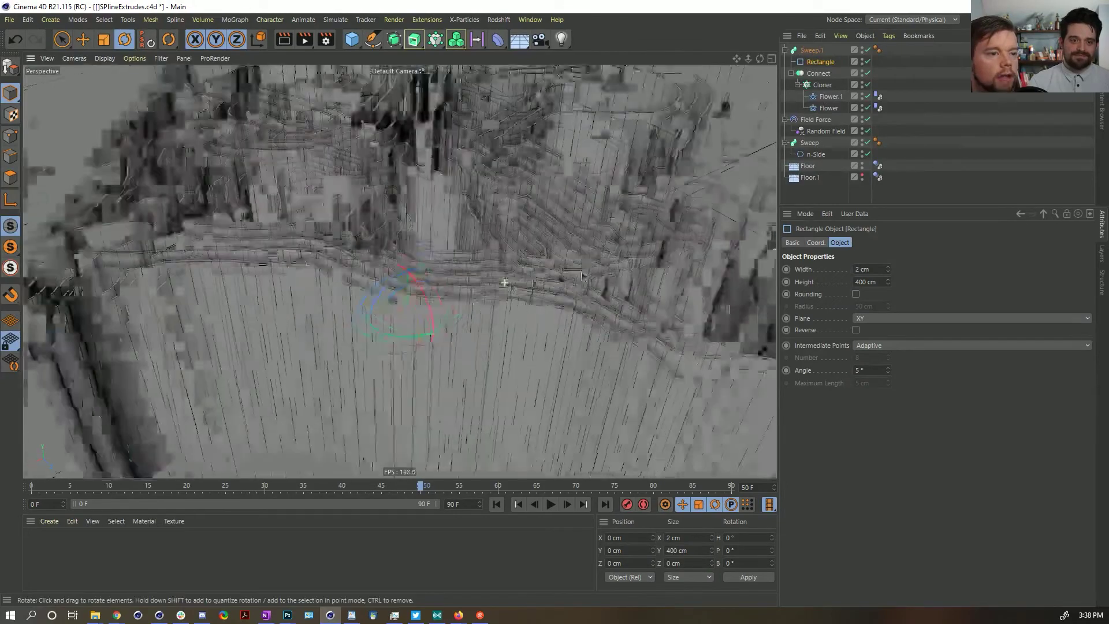
{"action": "left_click_drag", "start_coordinate": [569, 286], "coordinate": [589, 314], "text": "alt"}
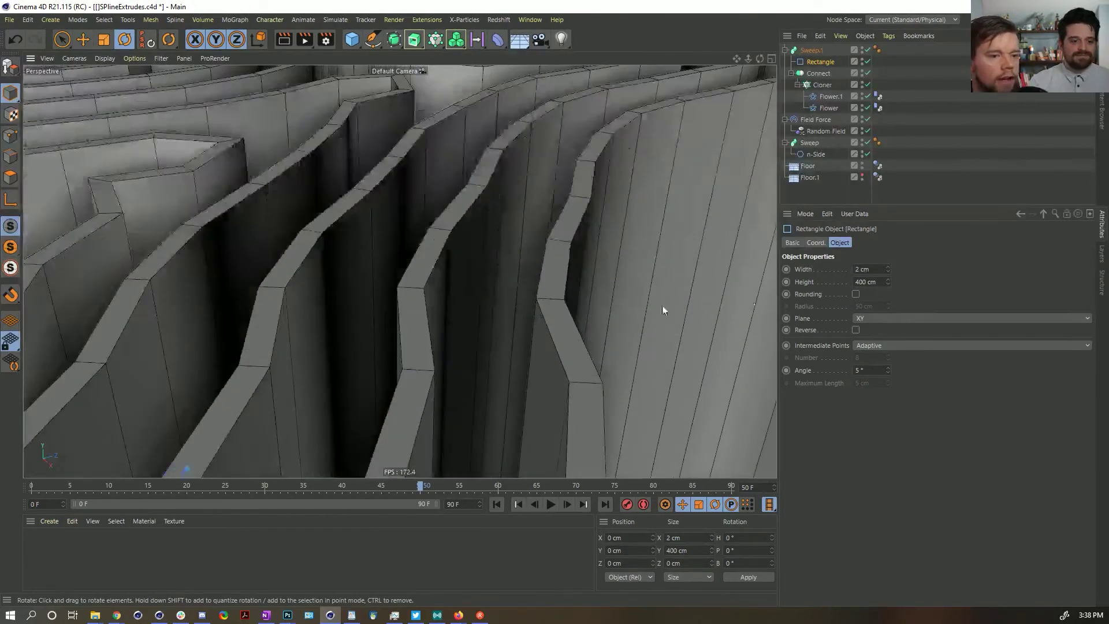
{"action": "left_click", "coordinate": [856, 294]}
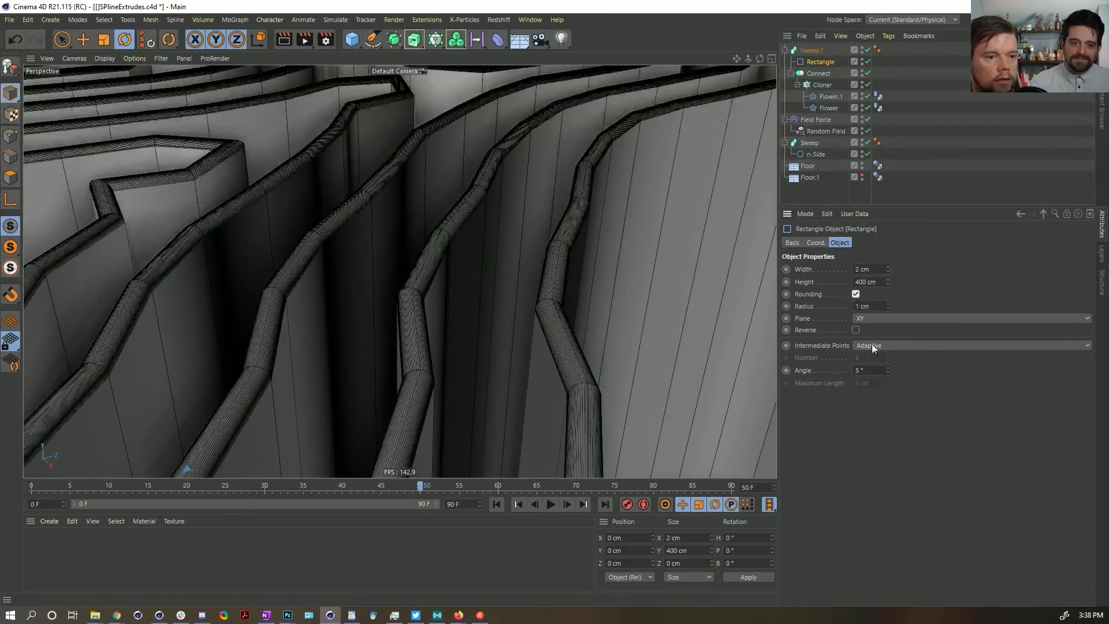
- Try Uniform intermediate points on the Rectangle profile, then restore the Adaptive setting
{"action": "left_click", "coordinate": [883, 345]}
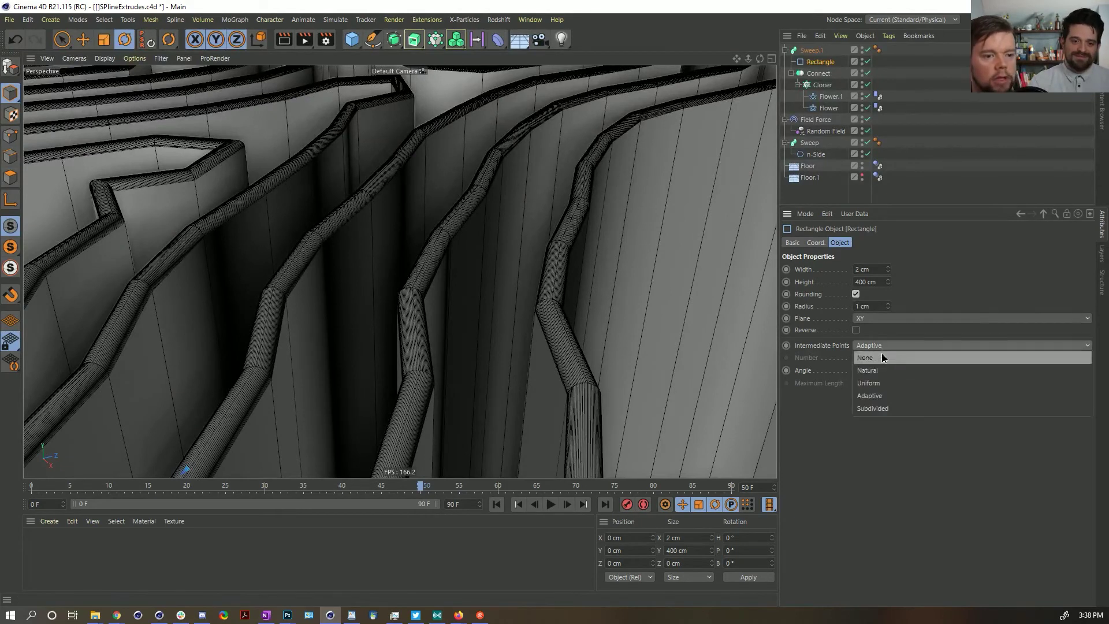
{"action": "left_click", "coordinate": [882, 382]}
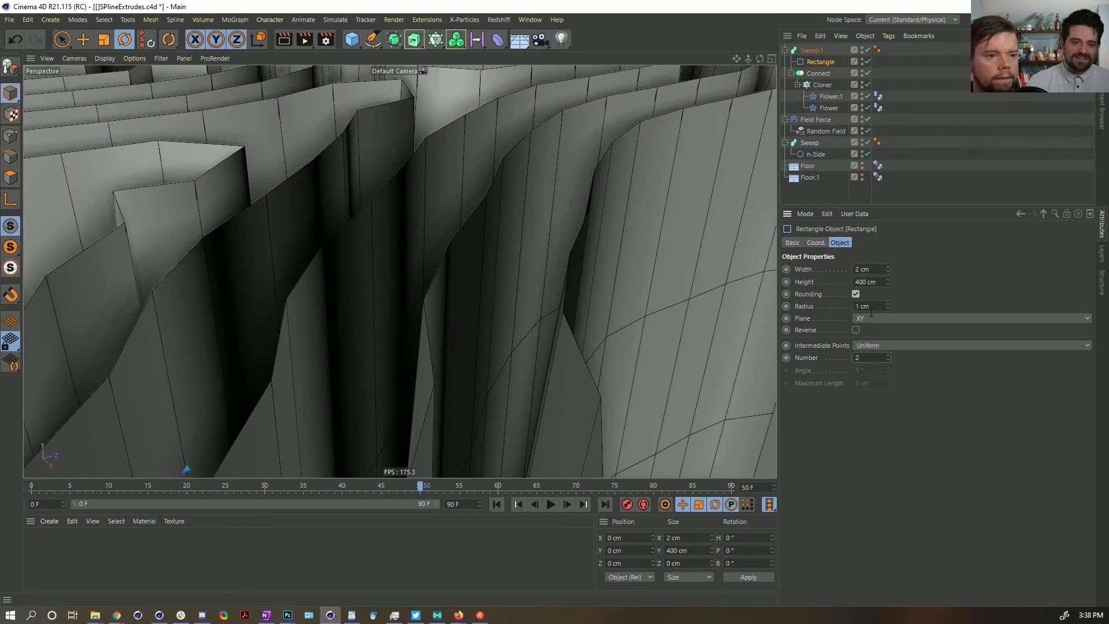
{"action": "left_click_drag", "start_coordinate": [624, 347], "coordinate": [577, 312], "text": "alt"}
{"action": "left_click", "coordinate": [875, 346]}
{"action": "left_click", "coordinate": [887, 396]}
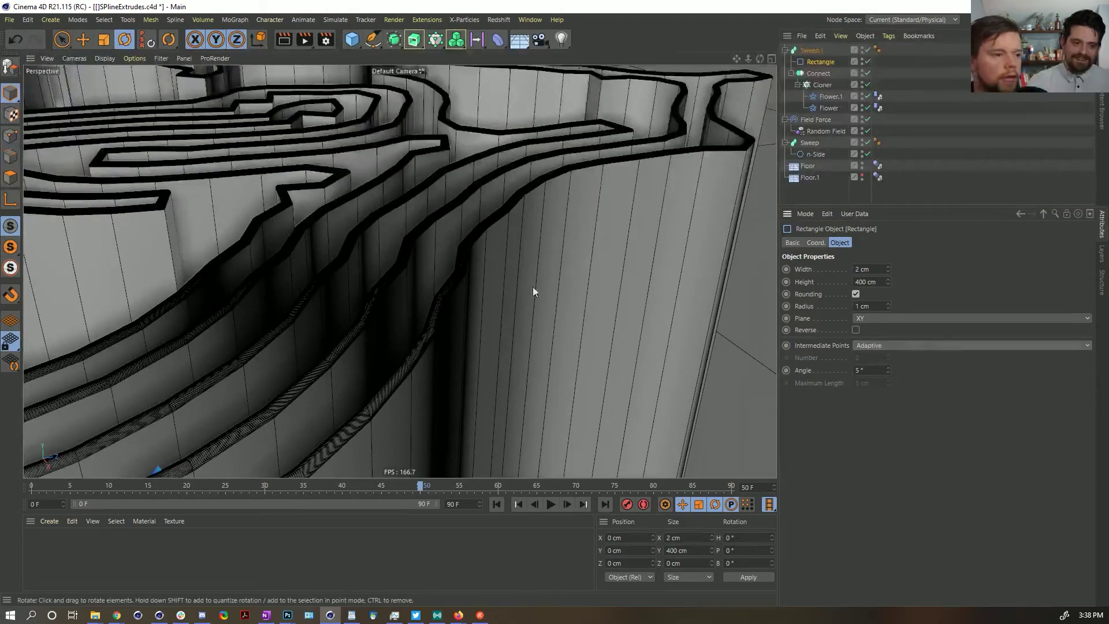
- Set the adaptive angle of the Rectangle profile to 45° and view the whole swept shape
{"action": "type", "text": "45"}
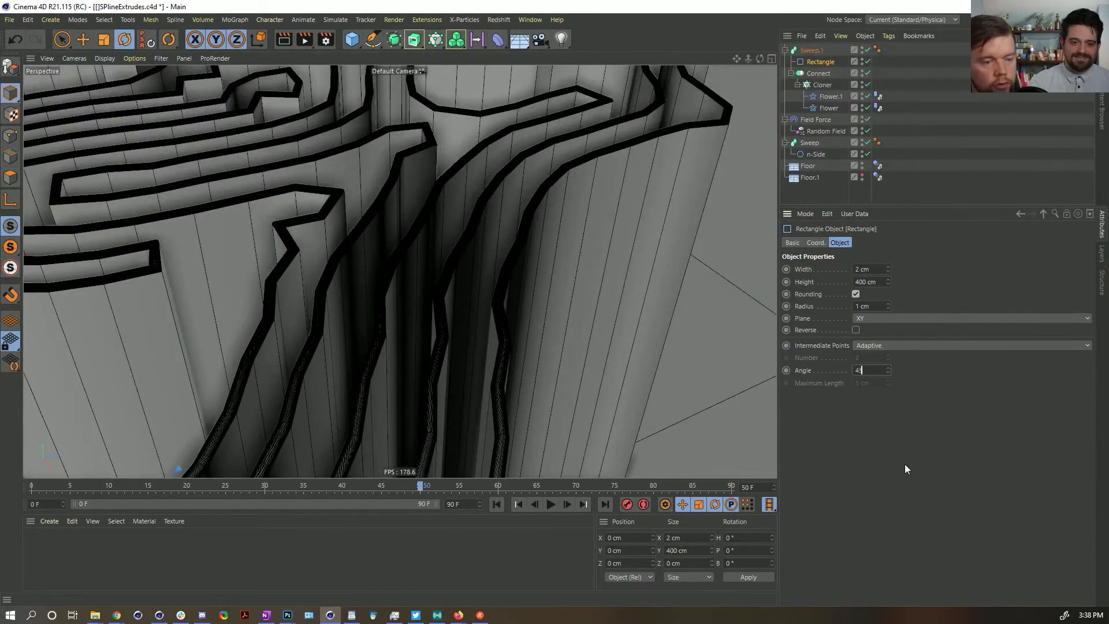
{"action": "key", "text": "Return"}
{"action": "left_click_drag", "start_coordinate": [503, 328], "coordinate": [478, 339], "text": "alt"}
{"action": "scroll", "coordinate": [474, 287], "scroll_direction": "down", "scroll_amount": 3}
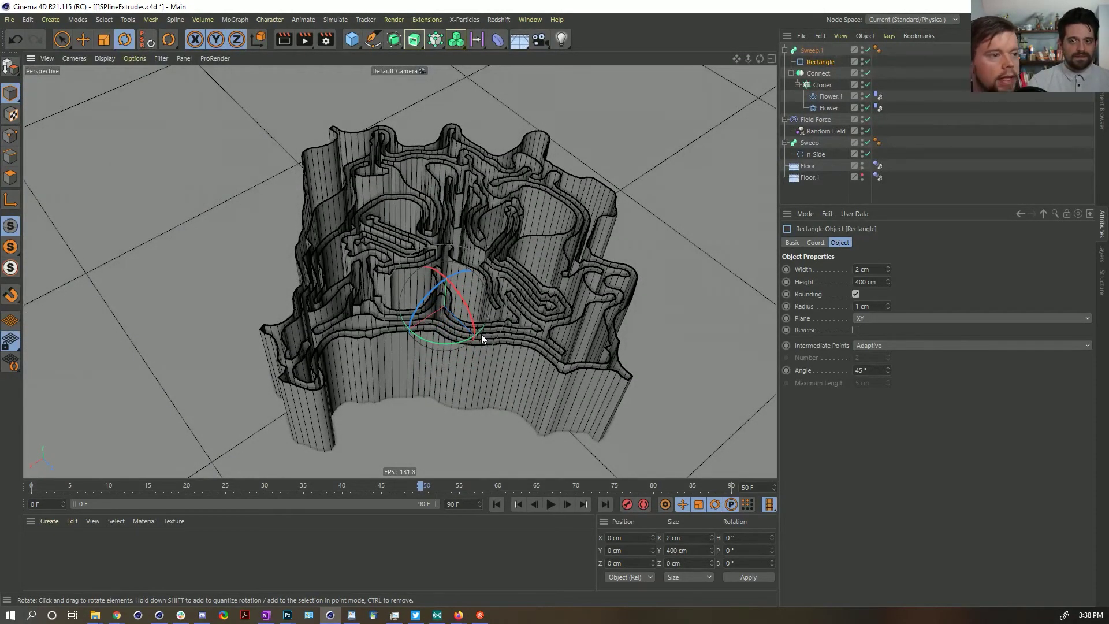
- Look at the CURVES reference artwork on Behance in the web browser, and return to Cinema 4D
{"action": "left_click", "coordinate": [117, 615]}
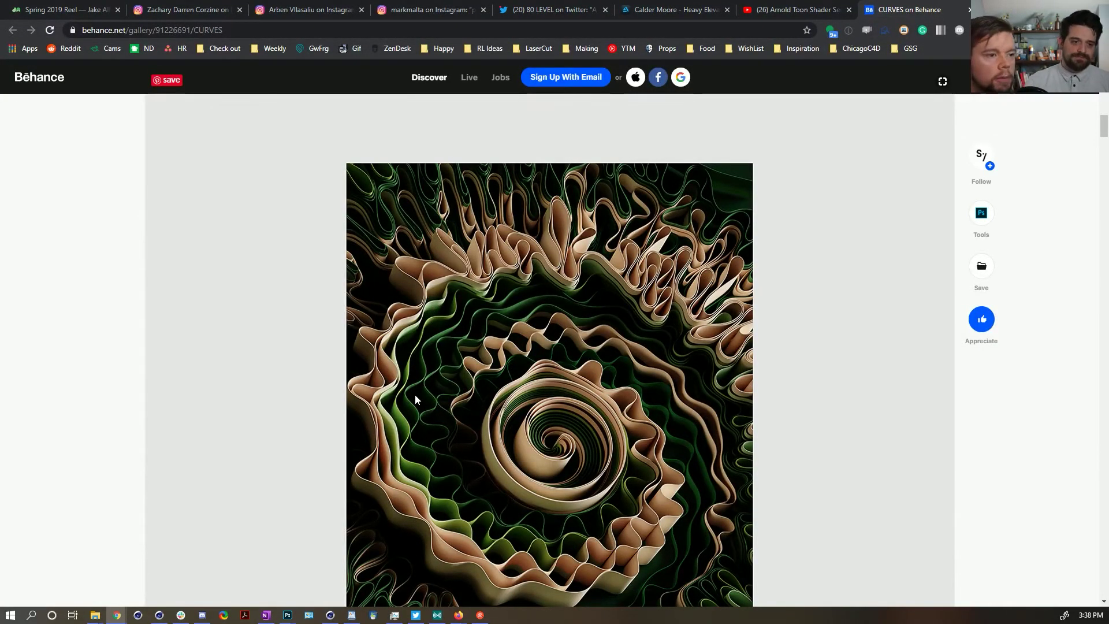
{"action": "key", "text": "alt+Tab"}
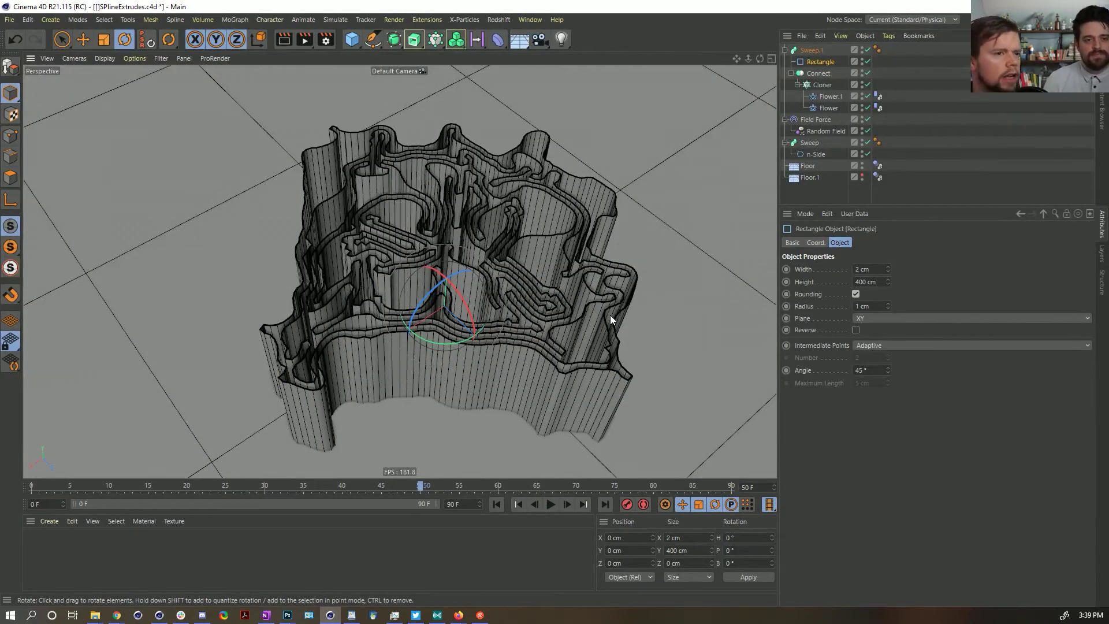
- Rewind to the first frame and try giving each Flower spline its own Sweep with a Rectangle profile inside the blending Cloner
{"action": "left_click", "coordinate": [823, 86]}
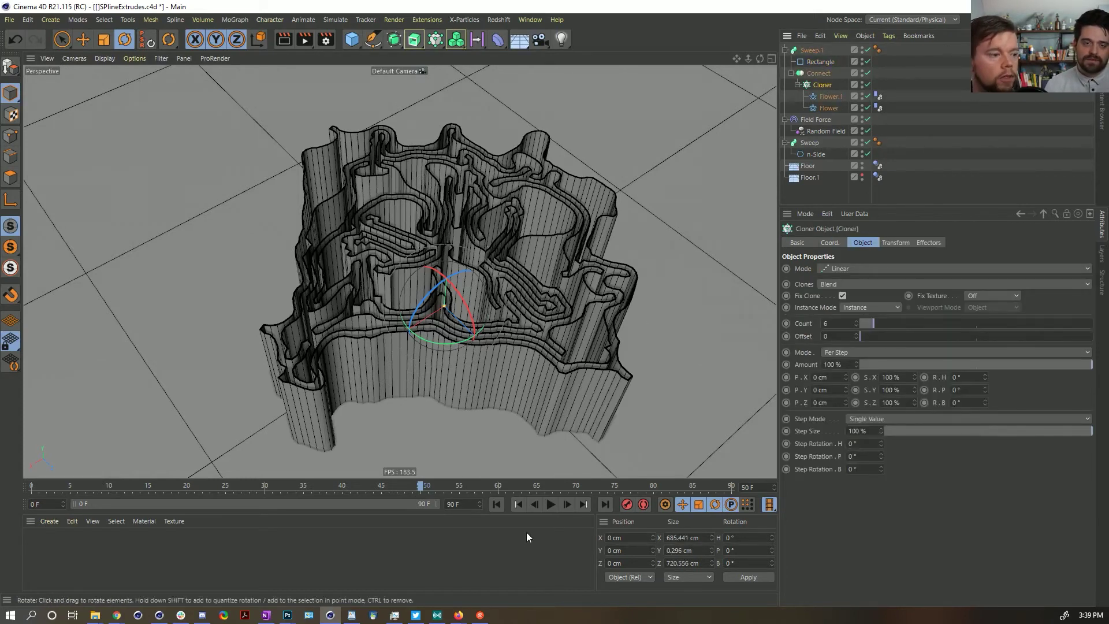
{"action": "left_click", "coordinate": [496, 505]}
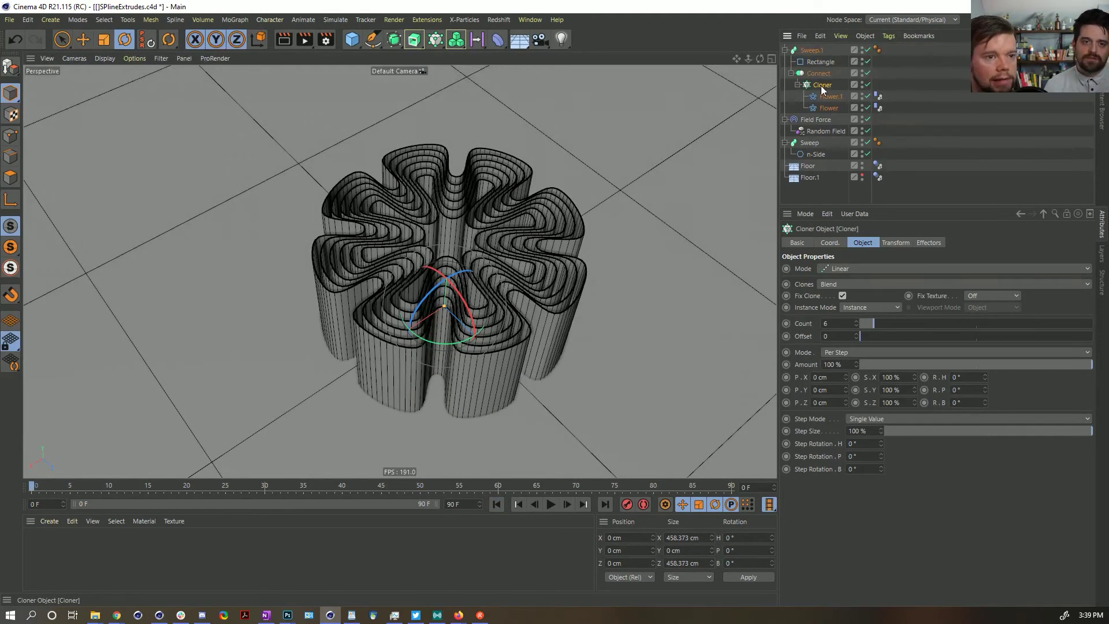
{"action": "mouse_move", "coordinate": [828, 61]}
{"action": "left_mouse_down"}
{"action": "mouse_move", "coordinate": [813, 45]}
{"action": "mouse_move", "coordinate": [826, 68]}
{"action": "left_mouse_up"}
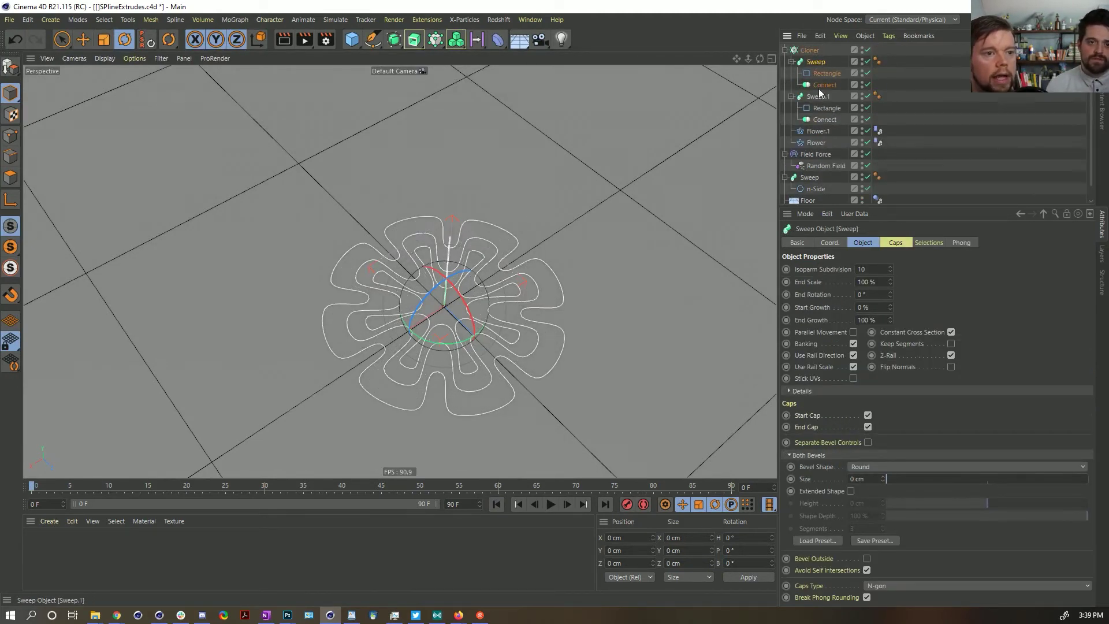
{"action": "left_click_drag", "start_coordinate": [818, 131], "coordinate": [826, 85]}
{"action": "left_click_drag", "start_coordinate": [818, 142], "coordinate": [831, 136]}
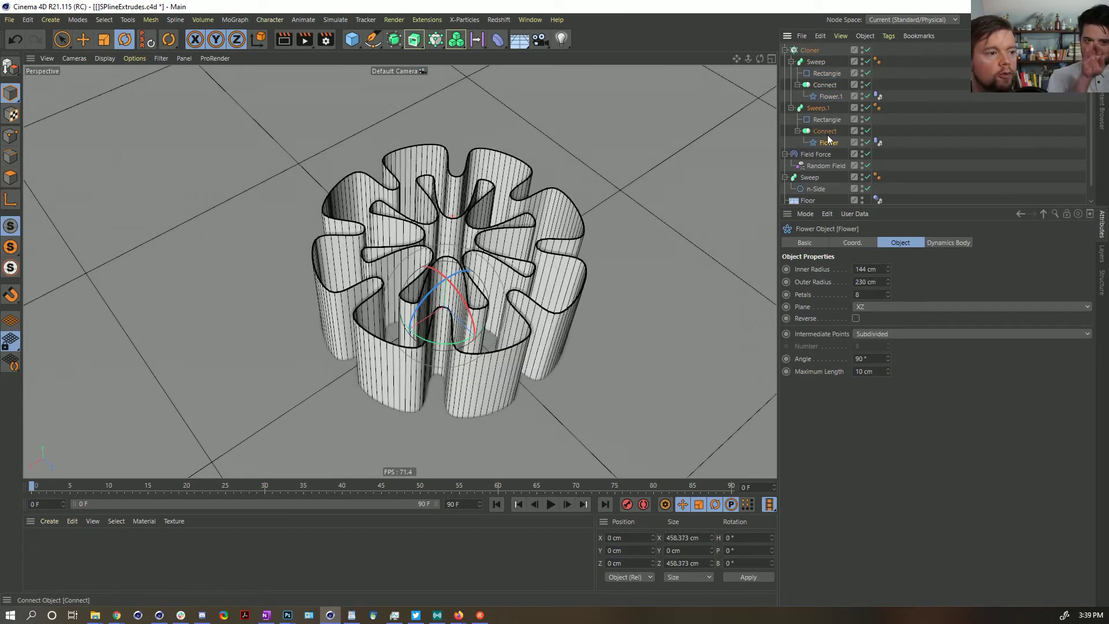
- Take both Flower splines out of their Connect objects and delete the Connect objects from the two Sweeps
{"action": "left_click_drag", "start_coordinate": [827, 142], "coordinate": [830, 125]}
{"action": "left_click", "coordinate": [826, 85]}
{"action": "key", "text": "Delete"}
{"action": "left_click", "coordinate": [826, 129]}
{"action": "key", "text": "Delete"}
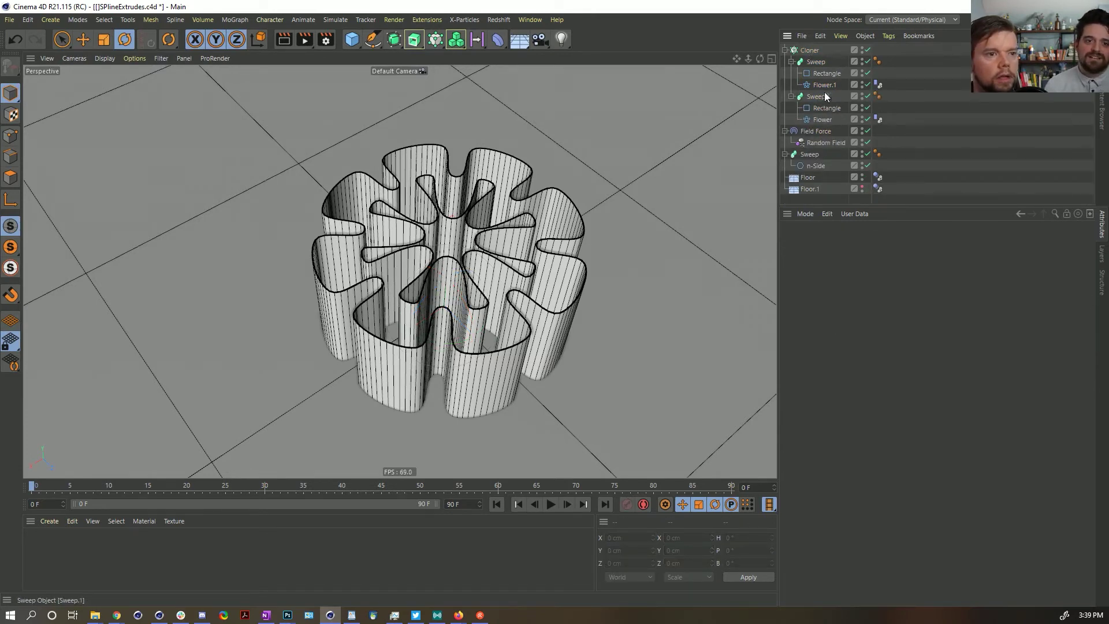
- Clear all baked caches on the Dynamics Body tags of both Flower splines
{"action": "left_click", "coordinate": [878, 85]}
{"action": "left_click", "coordinate": [877, 119], "text": "ctrl"}
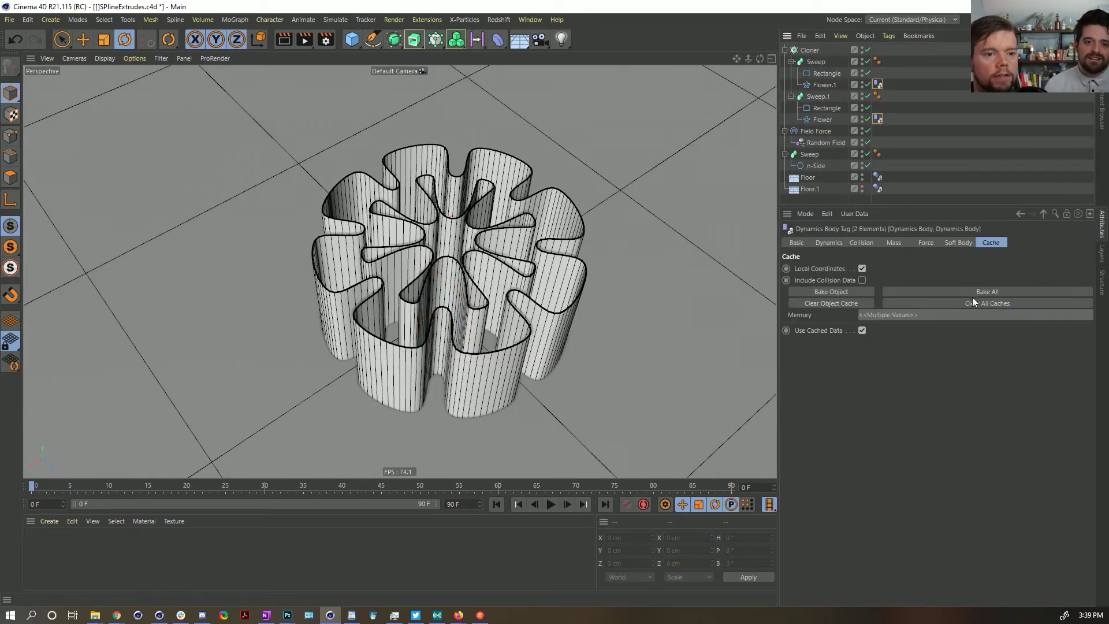
{"action": "left_click", "coordinate": [960, 303]}
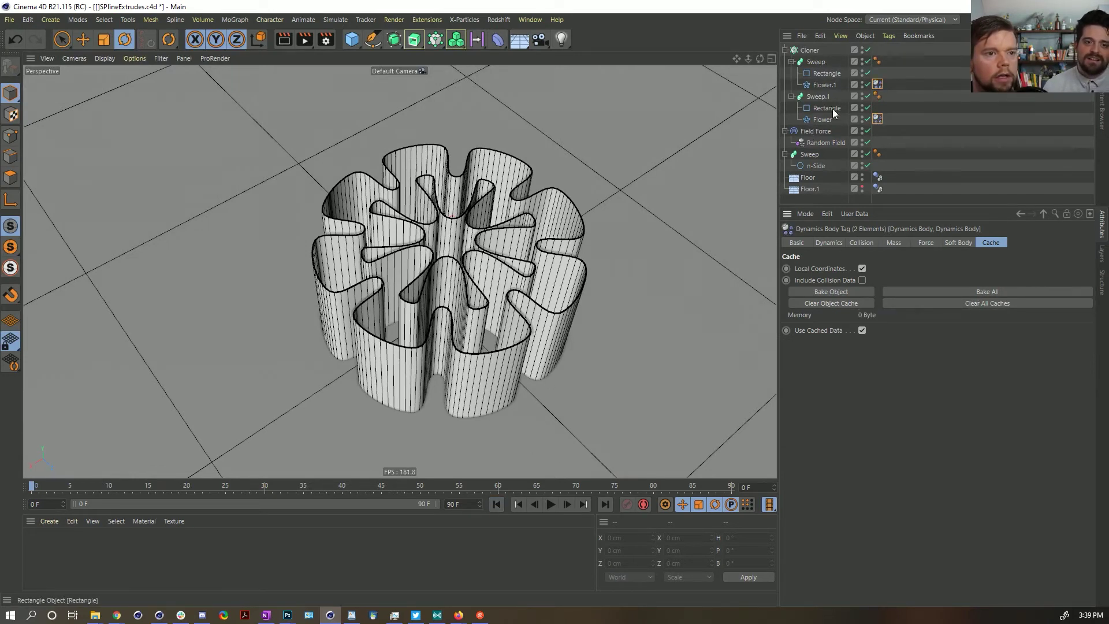
- Play the animation with the Sweeps inside the Cloner to check the blended clones, and return to the first frame
{"action": "left_click", "coordinate": [811, 51]}
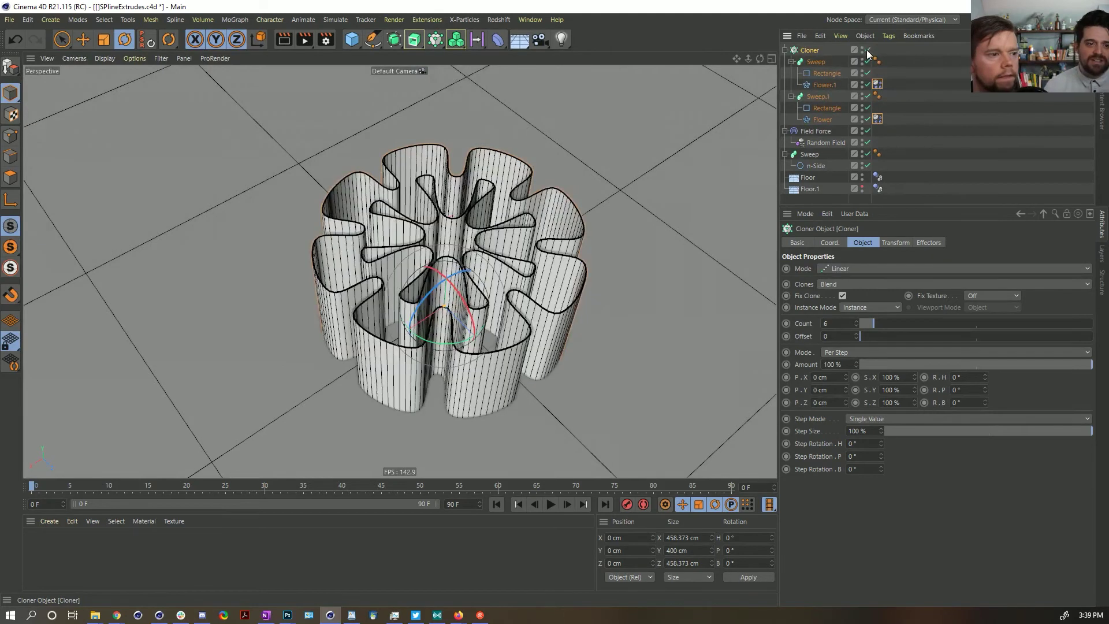
{"action": "left_click", "coordinate": [569, 505]}
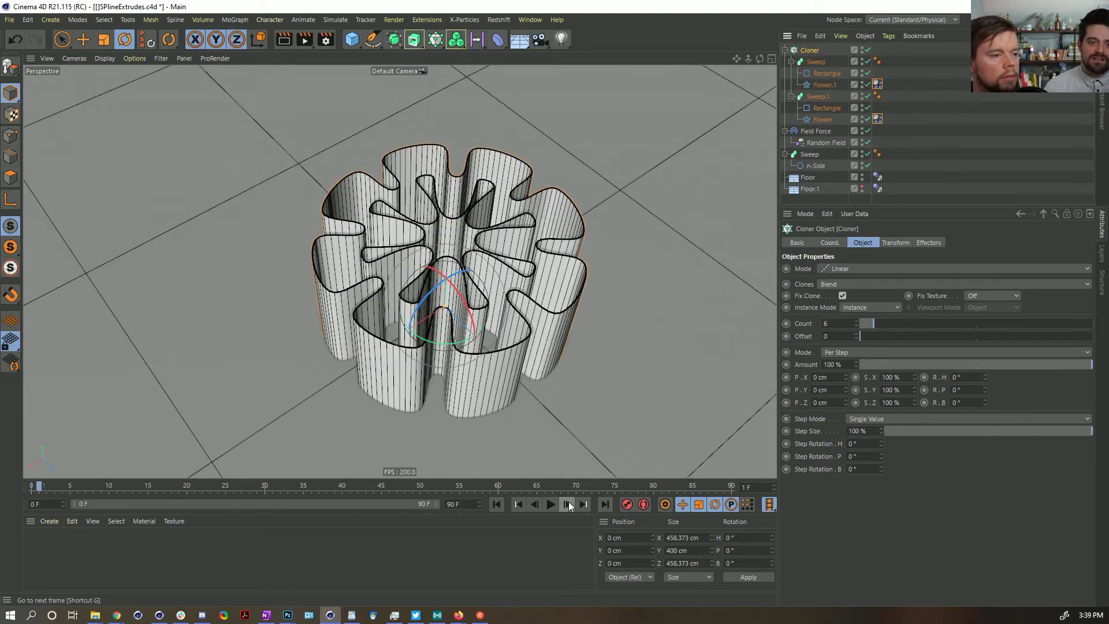
{"action": "left_click", "coordinate": [554, 503]}
{"action": "left_click", "coordinate": [556, 504]}
{"action": "left_click", "coordinate": [496, 504]}
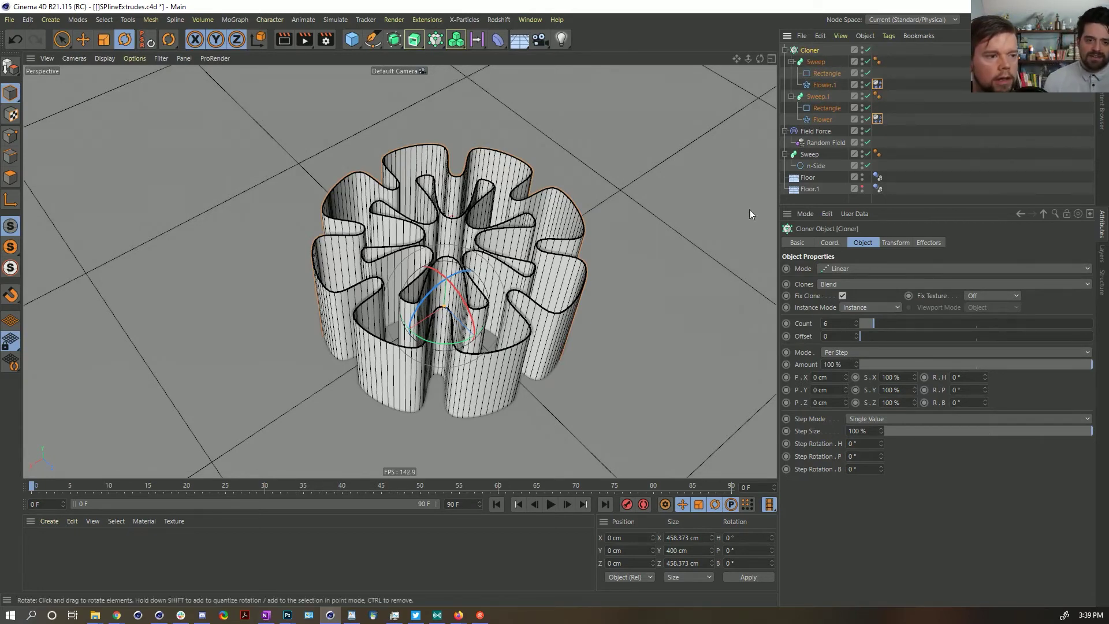
- Temporarily disable the Cloner, play the dynamics of the two base Sweeps, rewind to the first frame and re-enable the Cloner
{"action": "left_click", "coordinate": [826, 85]}
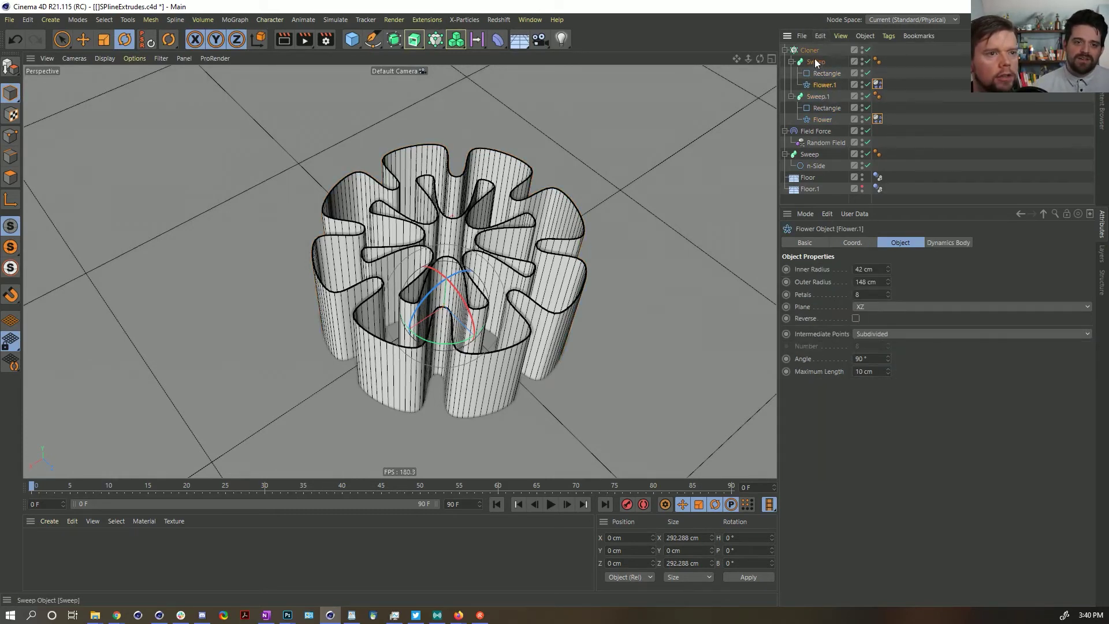
{"action": "left_click", "coordinate": [868, 51]}
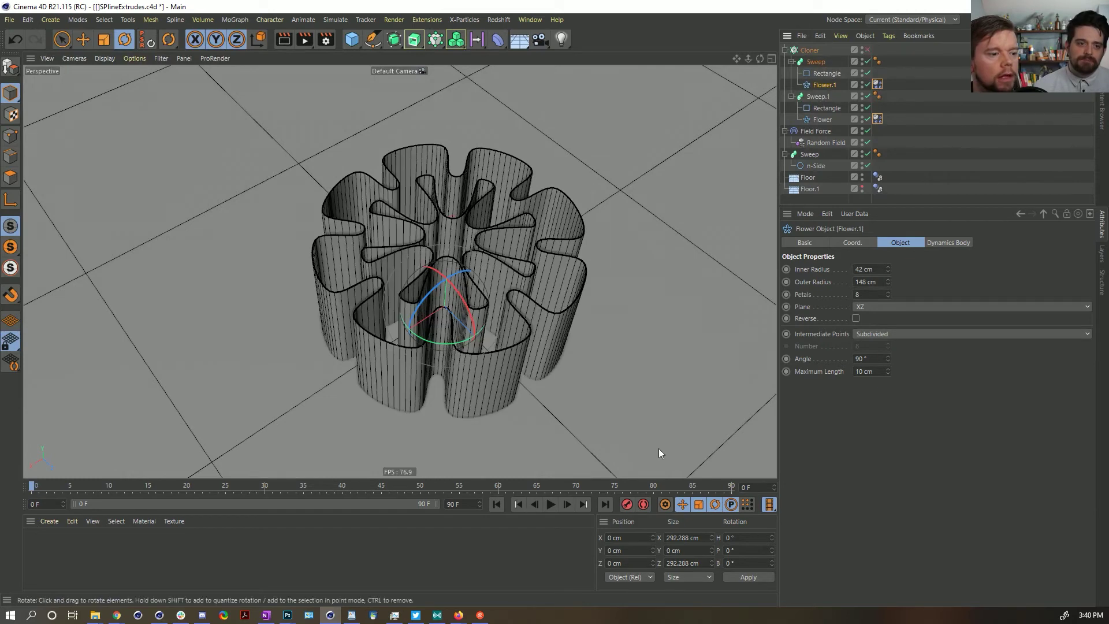
{"action": "left_click", "coordinate": [552, 503]}
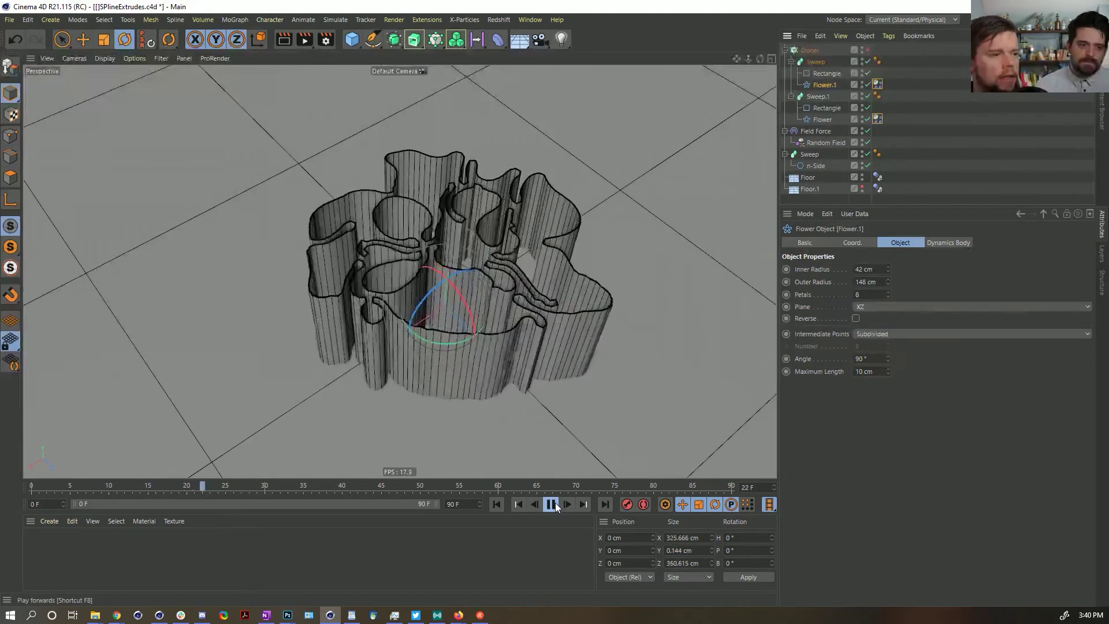
{"action": "left_click", "coordinate": [552, 504]}
{"action": "left_click", "coordinate": [497, 505]}
{"action": "left_click", "coordinate": [868, 50]}
{"action": "left_click", "coordinate": [815, 52]}
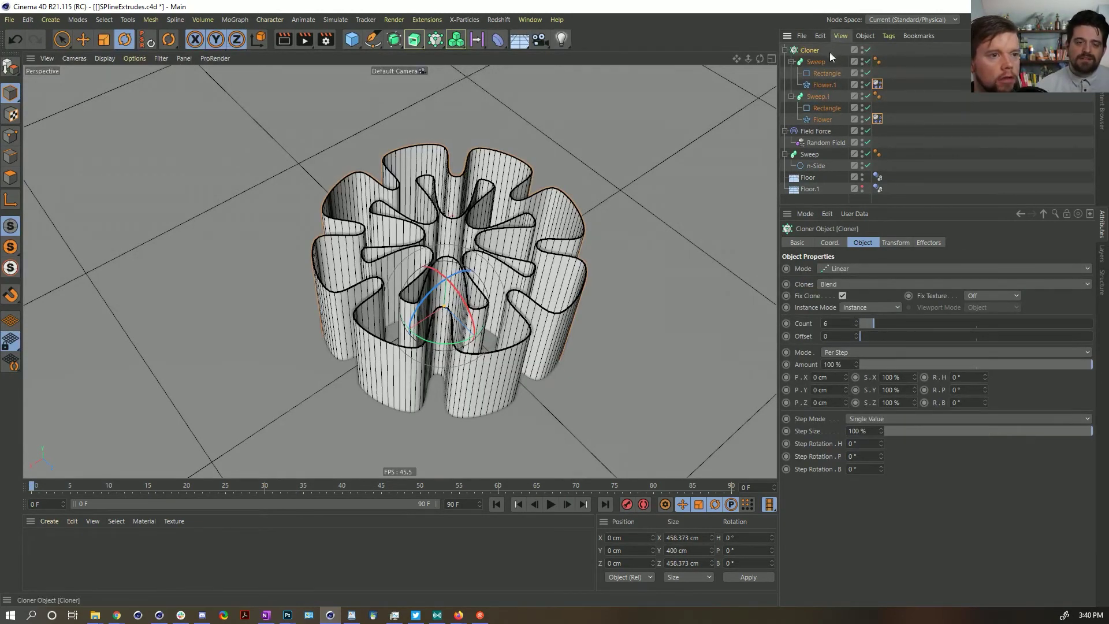
- Try making the Cloner editable to inspect the resulting Sweep clones in the hierarchy, and undo the conversion
{"action": "left_click", "coordinate": [785, 50]}
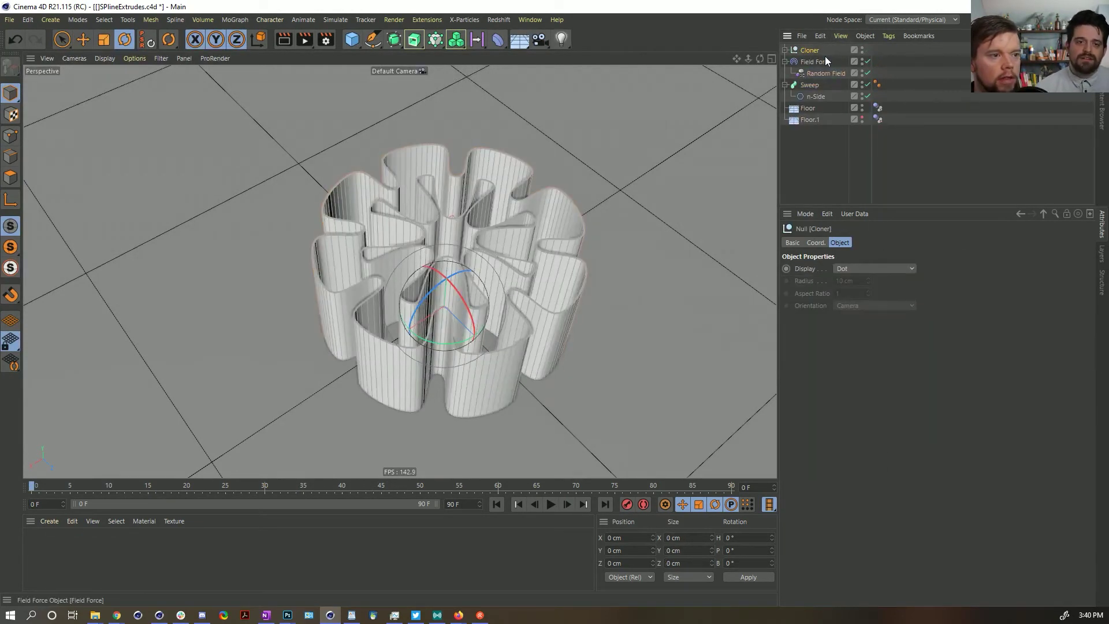
{"action": "left_click", "coordinate": [785, 50]}
{"action": "key", "text": "c"}
{"action": "left_click", "coordinate": [785, 51]}
{"action": "scroll", "coordinate": [826, 105], "scroll_direction": "down", "scroll_amount": 3}
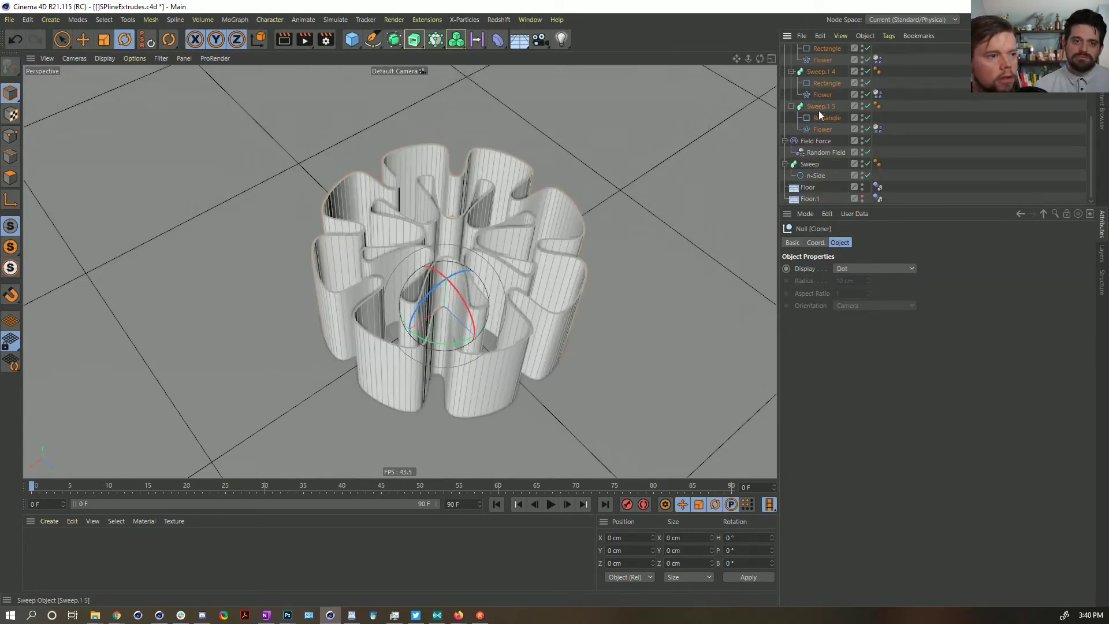
{"action": "key", "text": "ctrl+z"}
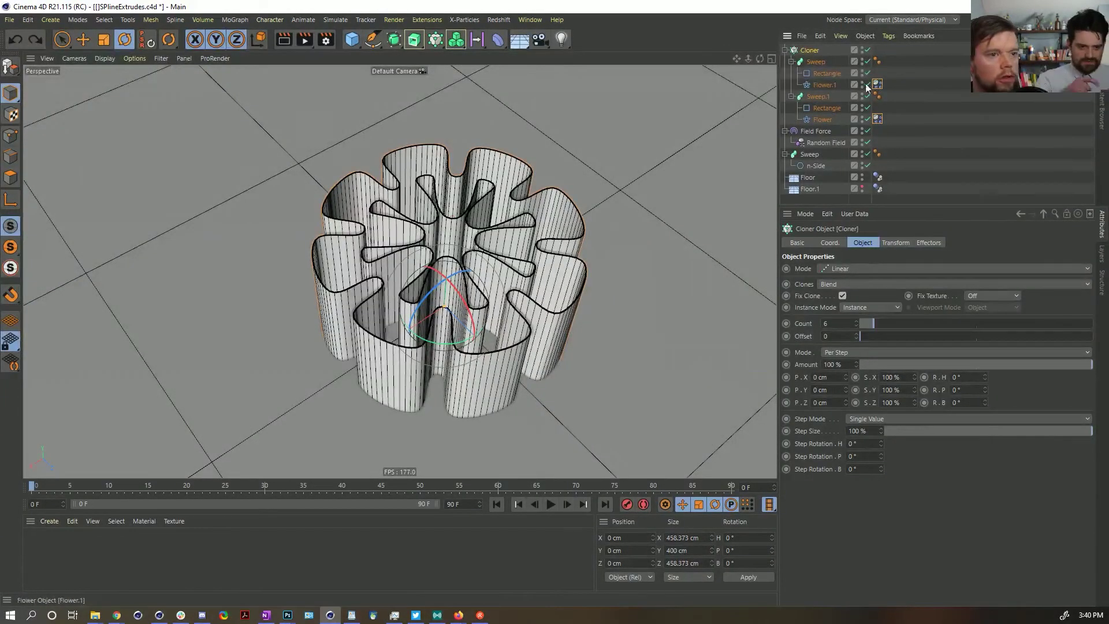
- Undo the per-flower Sweep restructuring to restore a single Sweep containing the Rectangle and the Connect with the Cloner inside
{"action": "left_click", "coordinate": [867, 50]}
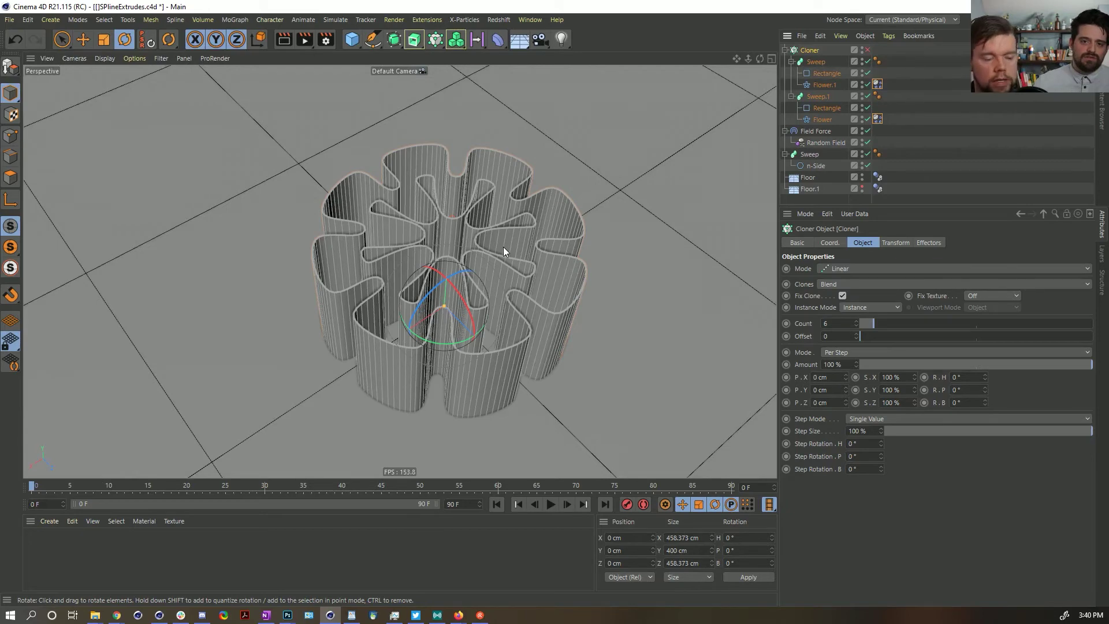
{"action": "left_click", "coordinate": [825, 84]}
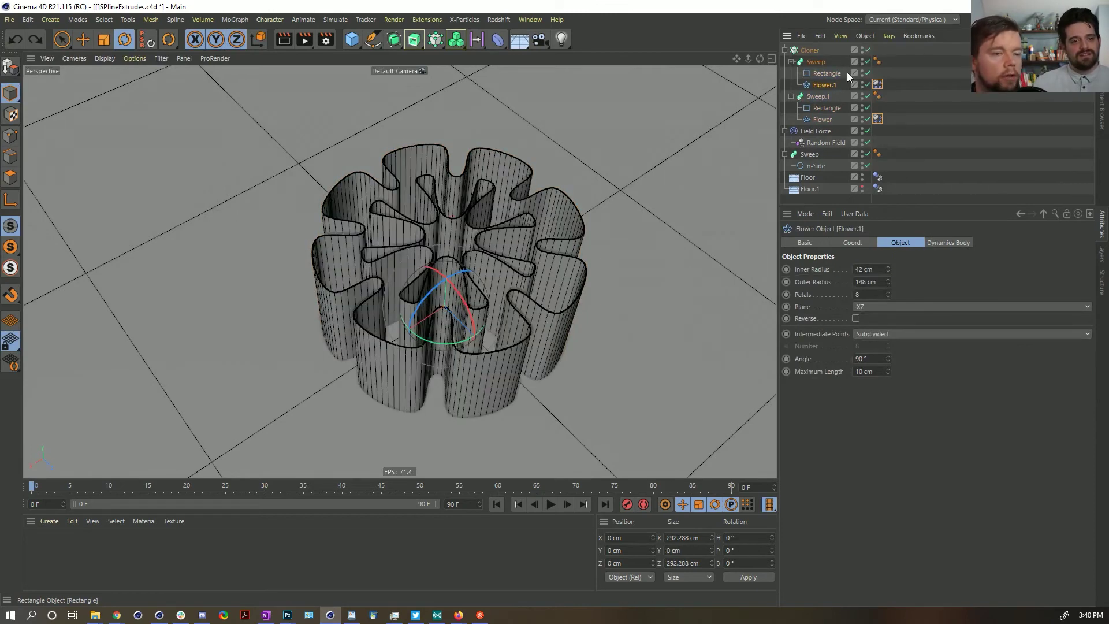
{"action": "key", "text": "ctrl+z"}
{"action": "key", "text": "ctrl+z"}
{"action": "key", "text": "ctrl+z"}
{"action": "key", "text": "ctrl+z"}
{"action": "key", "text": "ctrl+z"}
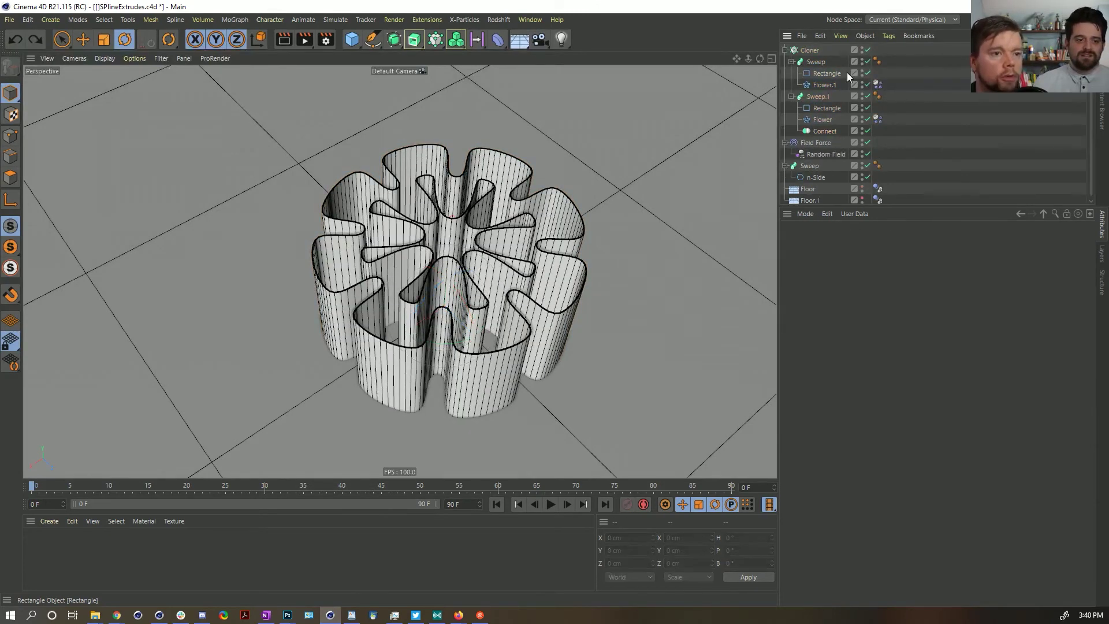
{"action": "key", "text": "ctrl+y"}
{"action": "key", "text": "ctrl+y"}
{"action": "key", "text": "ctrl+y"}
{"action": "key", "text": "ctrl+y"}
{"action": "key", "text": "ctrl+y"}
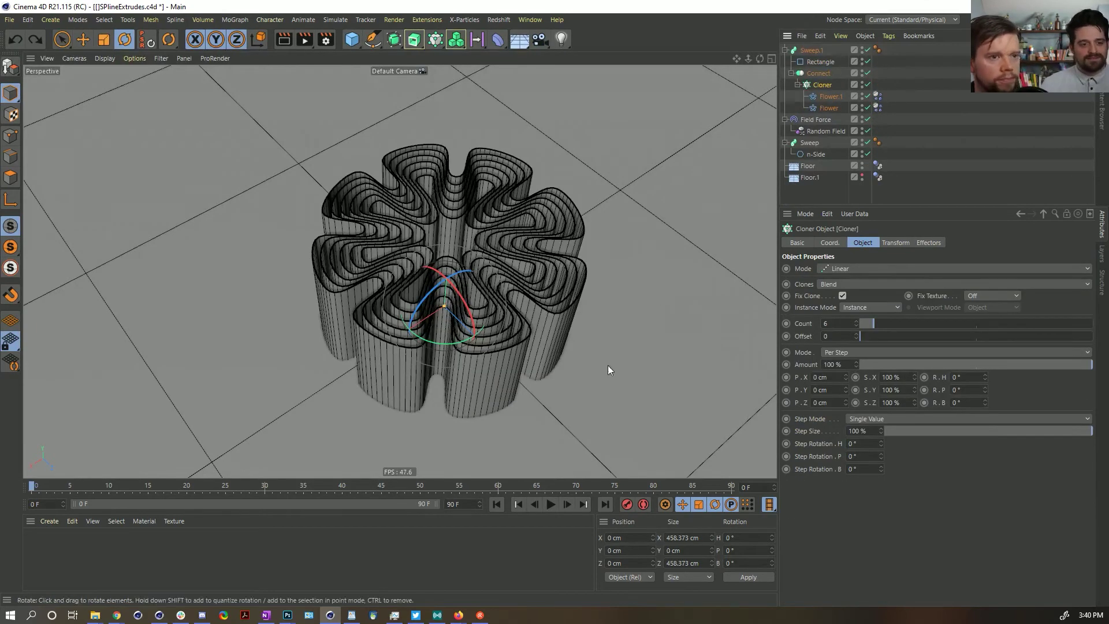
- Play the uncached simulation to frame 16 and inspect the swept wall edges up close
{"action": "left_click", "coordinate": [551, 505]}
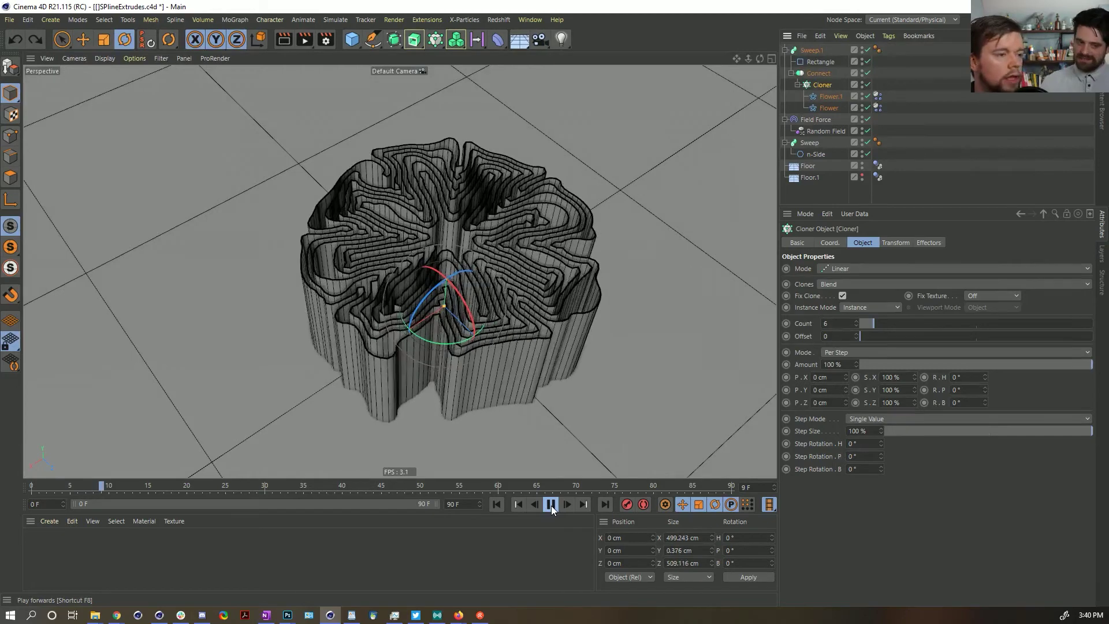
{"action": "left_click", "coordinate": [551, 505]}
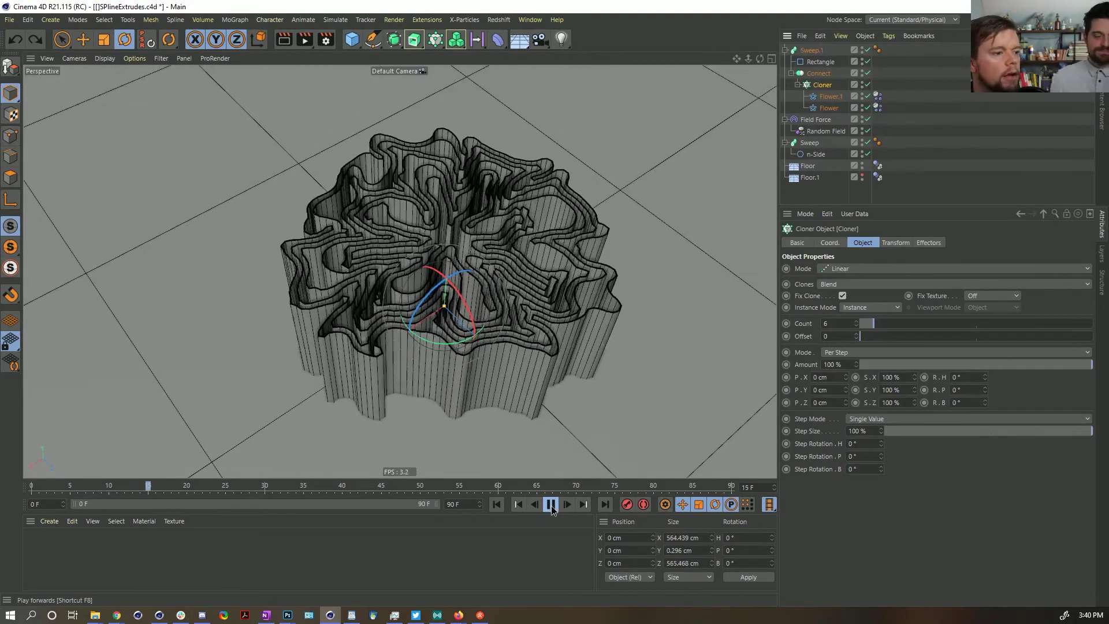
{"action": "scroll", "coordinate": [365, 377], "scroll_direction": "up", "scroll_amount": 5}
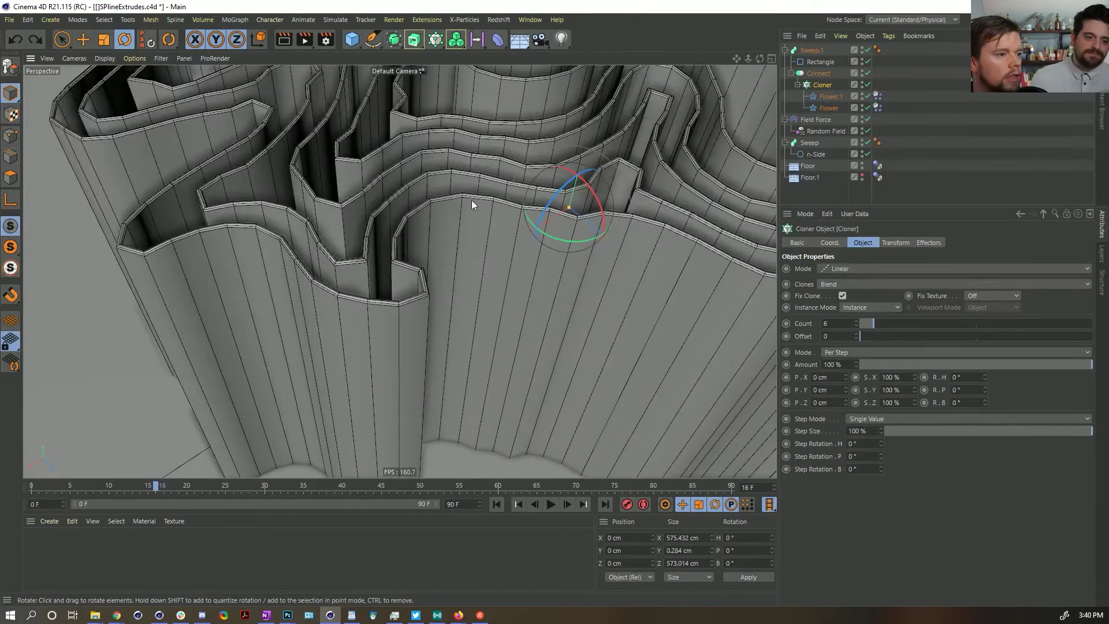
{"action": "scroll", "coordinate": [462, 207], "scroll_direction": "down", "scroll_amount": 5}
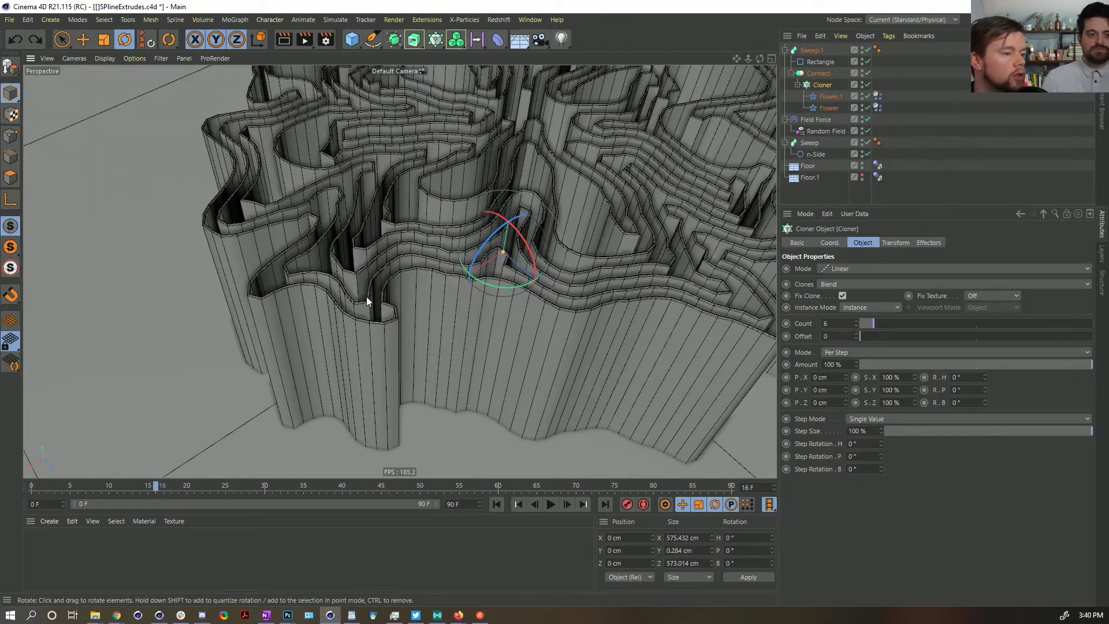
- Put the wall Sweep inside a Subdivision Surface and set its editor and renderer subdivisions to 1
{"action": "left_click", "coordinate": [812, 51]}
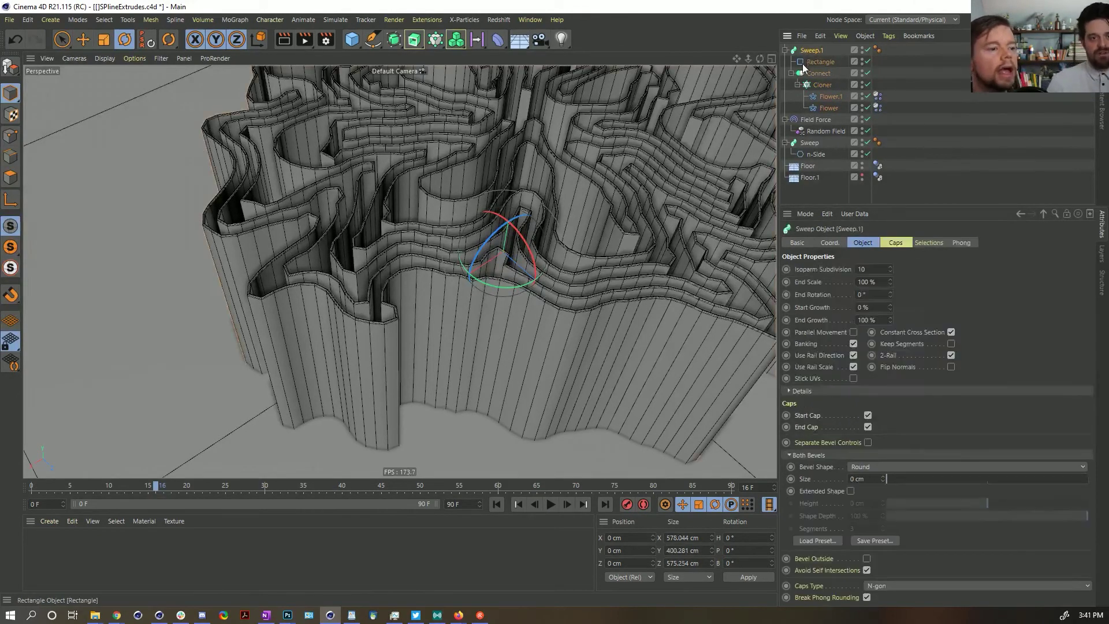
{"action": "left_click", "coordinate": [414, 39]}
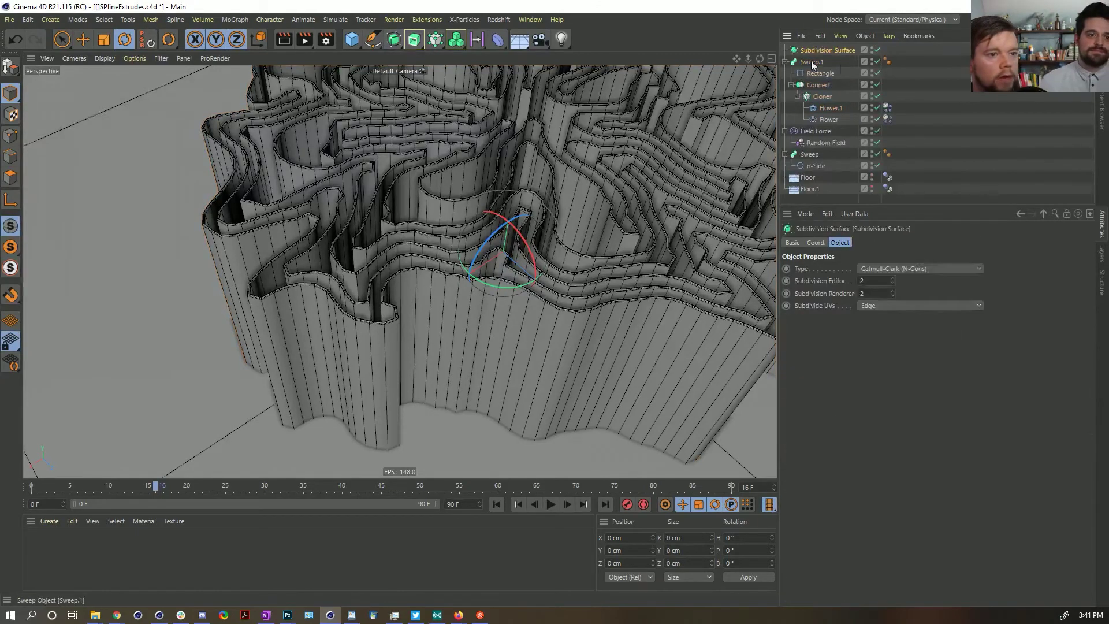
{"action": "left_click_drag", "start_coordinate": [825, 52], "coordinate": [824, 50]}
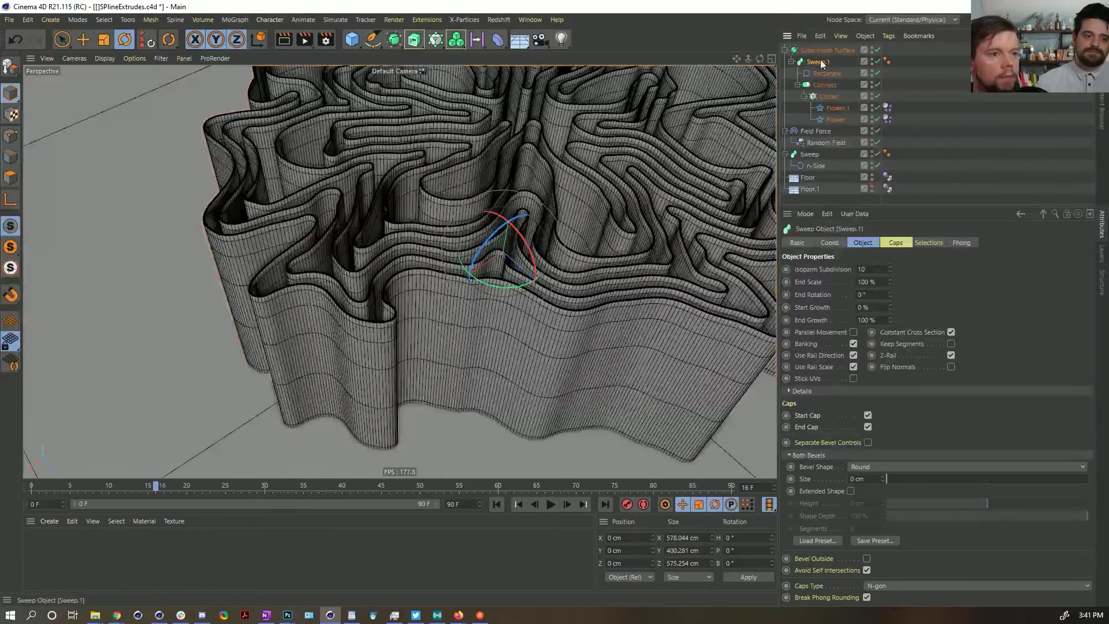
{"action": "type", "text": "1"}
{"action": "key", "text": "Return"}
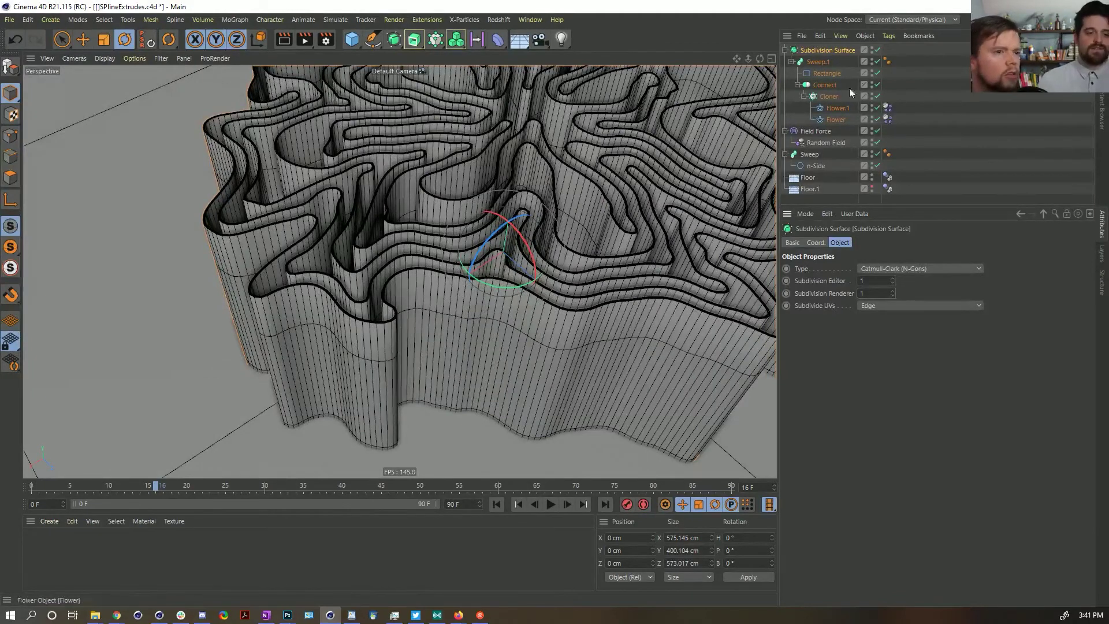
- Disable the Subdivision Surface, replay the simulation from the first frame to frame 18, and select the Connect object
{"action": "left_click", "coordinate": [878, 50]}
{"action": "scroll", "coordinate": [506, 195], "scroll_direction": "down", "scroll_amount": 5}
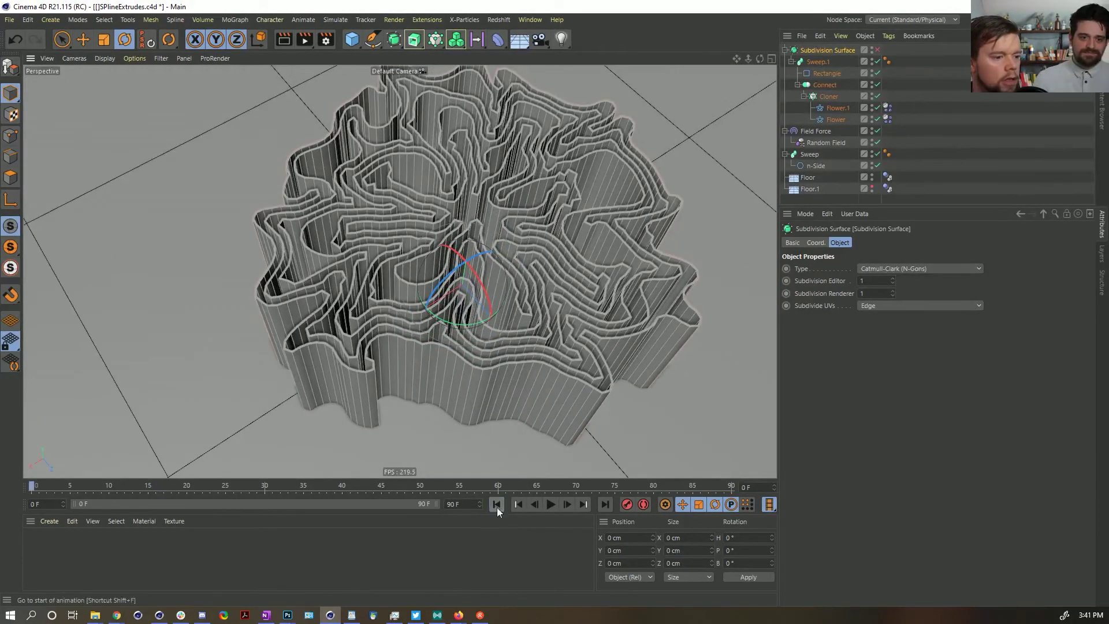
{"action": "left_click", "coordinate": [496, 504]}
{"action": "left_click", "coordinate": [550, 504]}
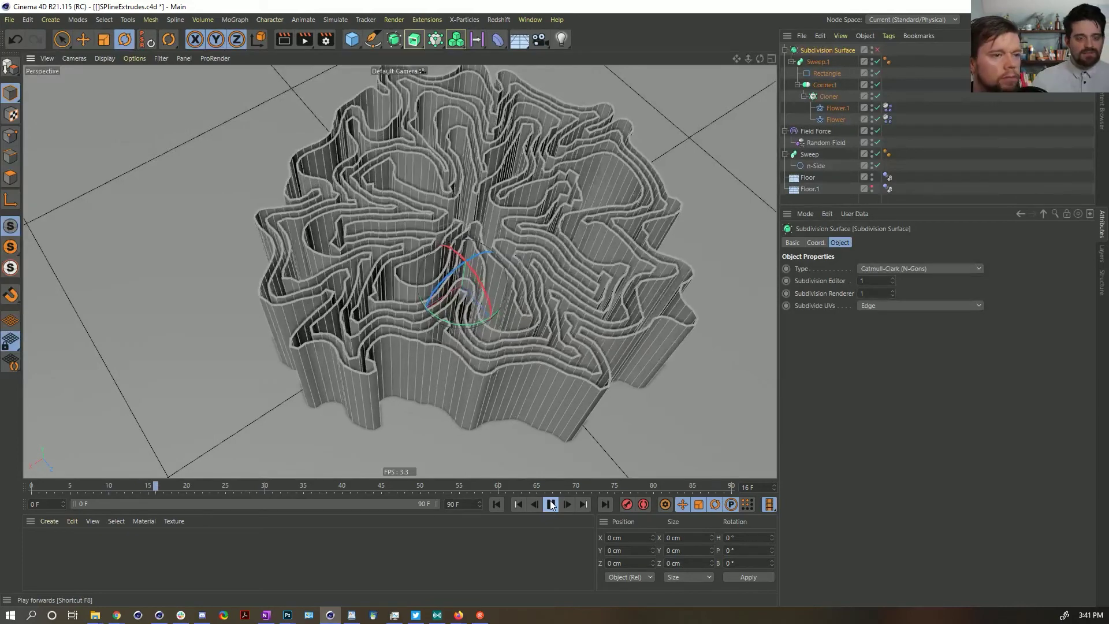
{"action": "left_click", "coordinate": [551, 504]}
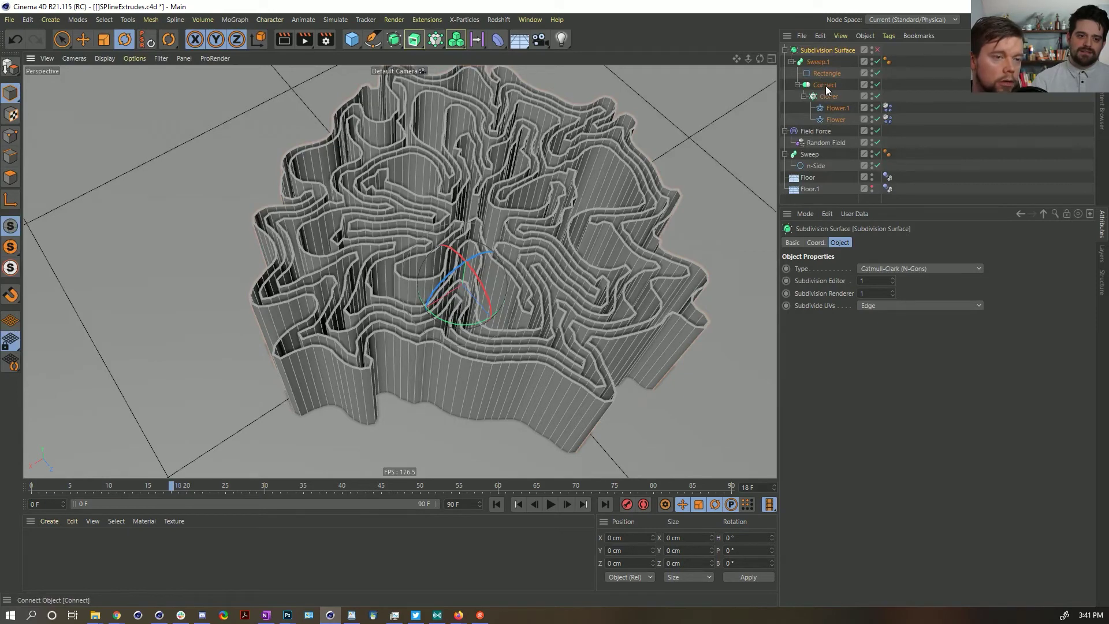
{"action": "left_click", "coordinate": [825, 86]}
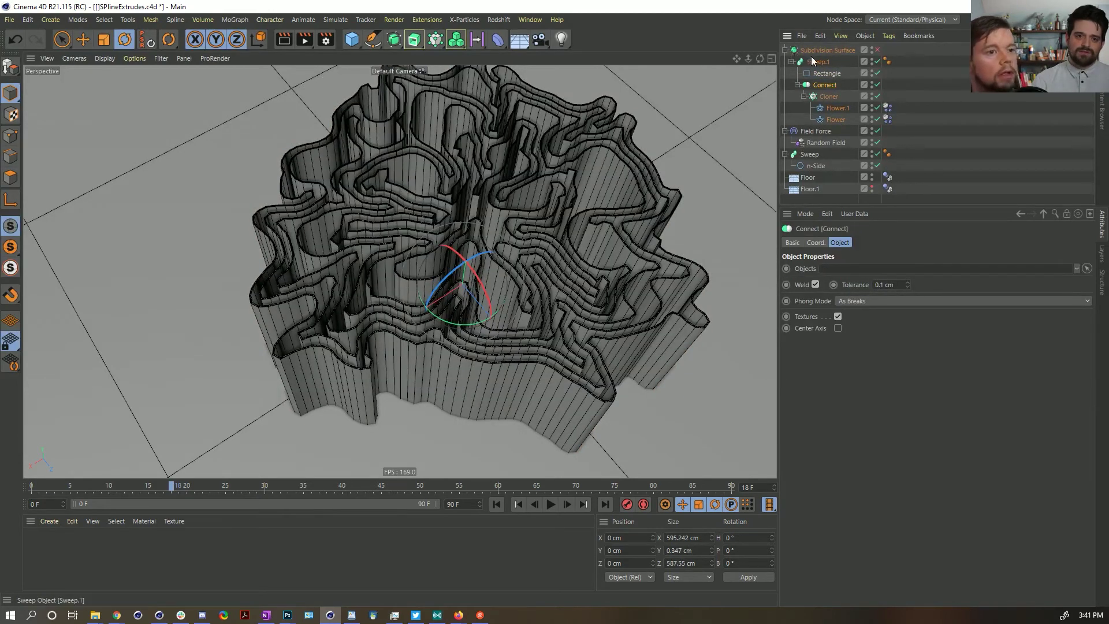
- Move Sweep.1 out of the Subdivision Surface and turn off Rounding on its Rectangle profile
{"action": "left_click_drag", "start_coordinate": [819, 46], "coordinate": [821, 48]}
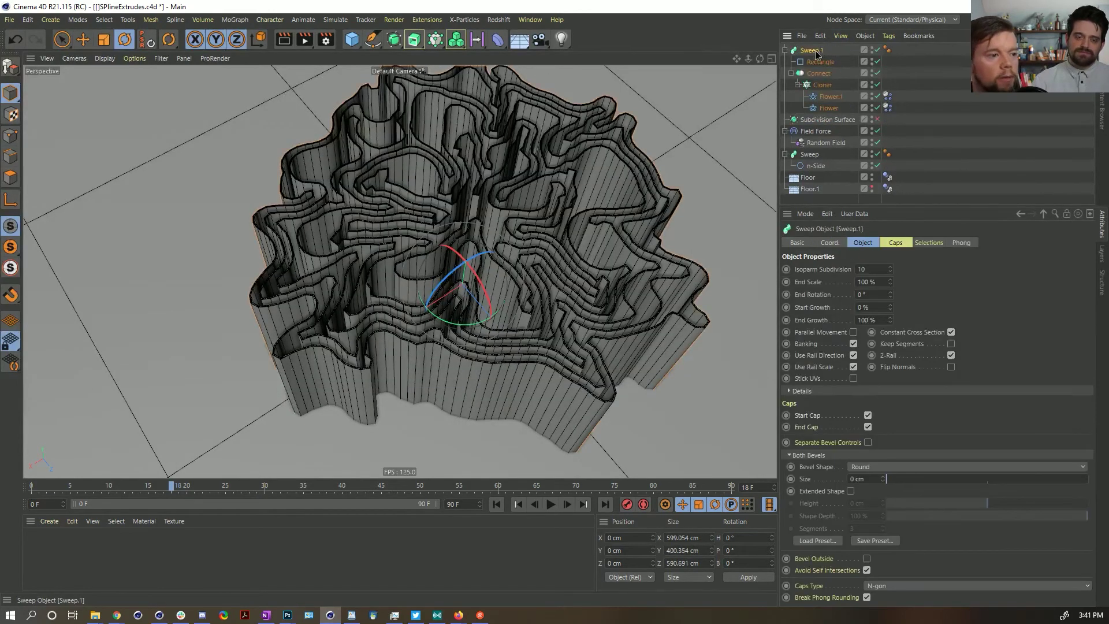
{"action": "left_click", "coordinate": [823, 64]}
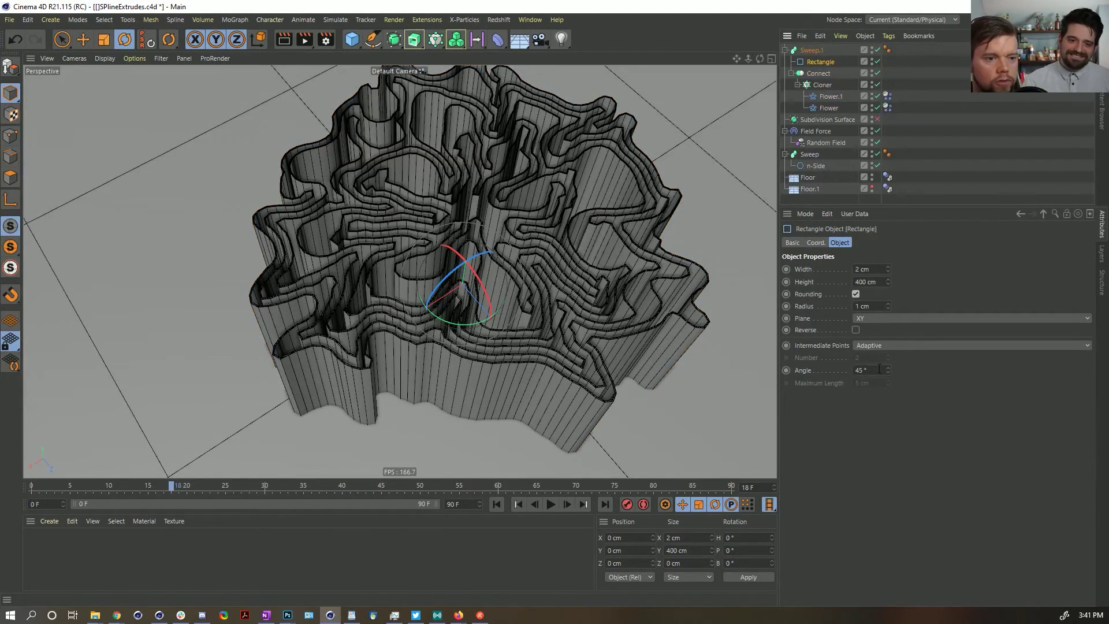
{"action": "left_click", "coordinate": [882, 346]}
{"action": "left_click", "coordinate": [857, 294]}
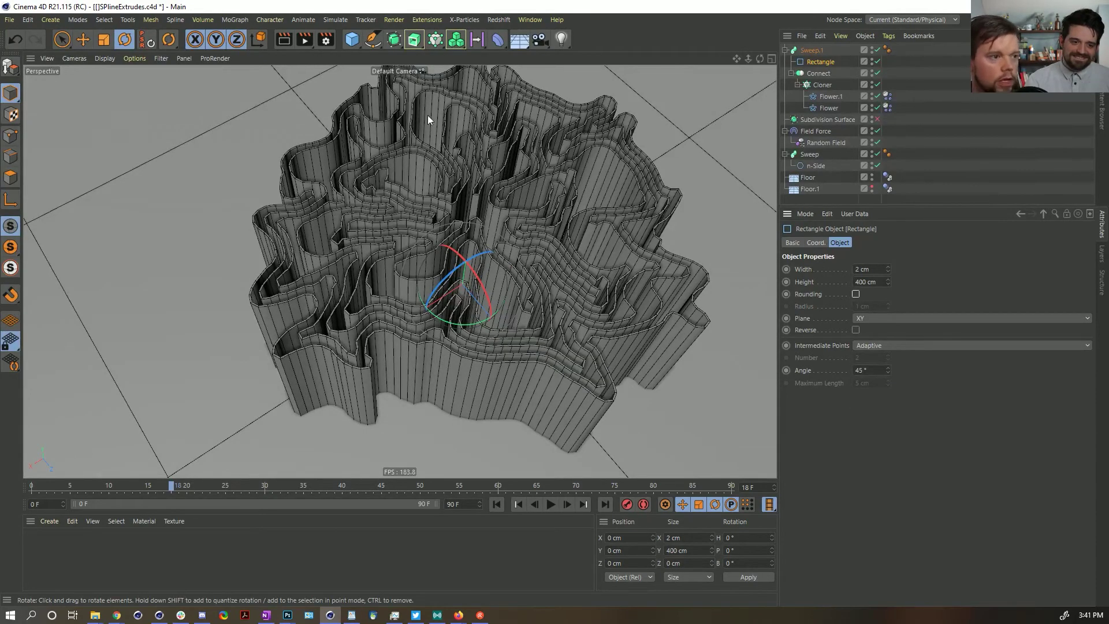
- Try nesting Sweep.1 inside a new Fracture object and replay the simulation from the first frame
{"action": "left_click_drag", "start_coordinate": [428, 116], "coordinate": [417, 54], "text": "alt"}
{"action": "left_click", "coordinate": [457, 39]}
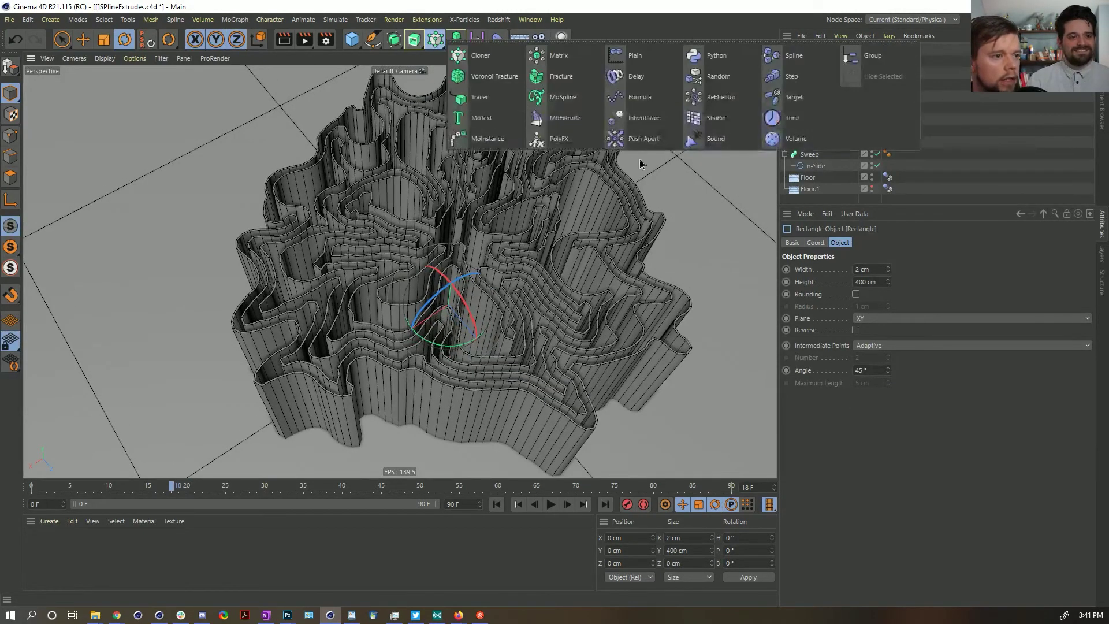
{"action": "left_click", "coordinate": [557, 76]}
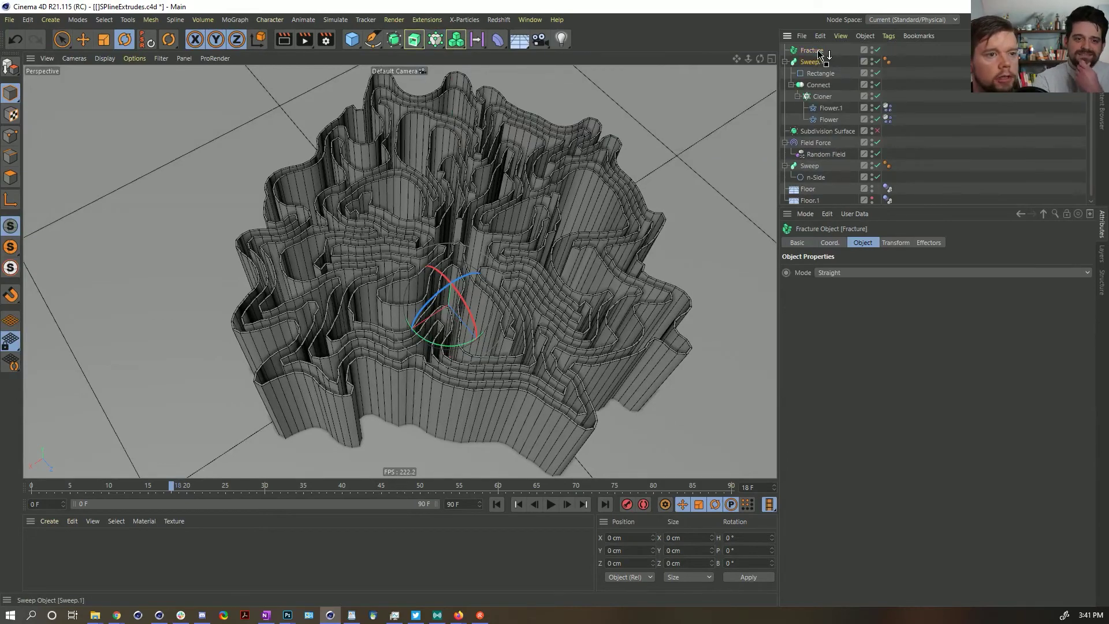
{"action": "left_click_drag", "start_coordinate": [812, 52], "coordinate": [812, 51]}
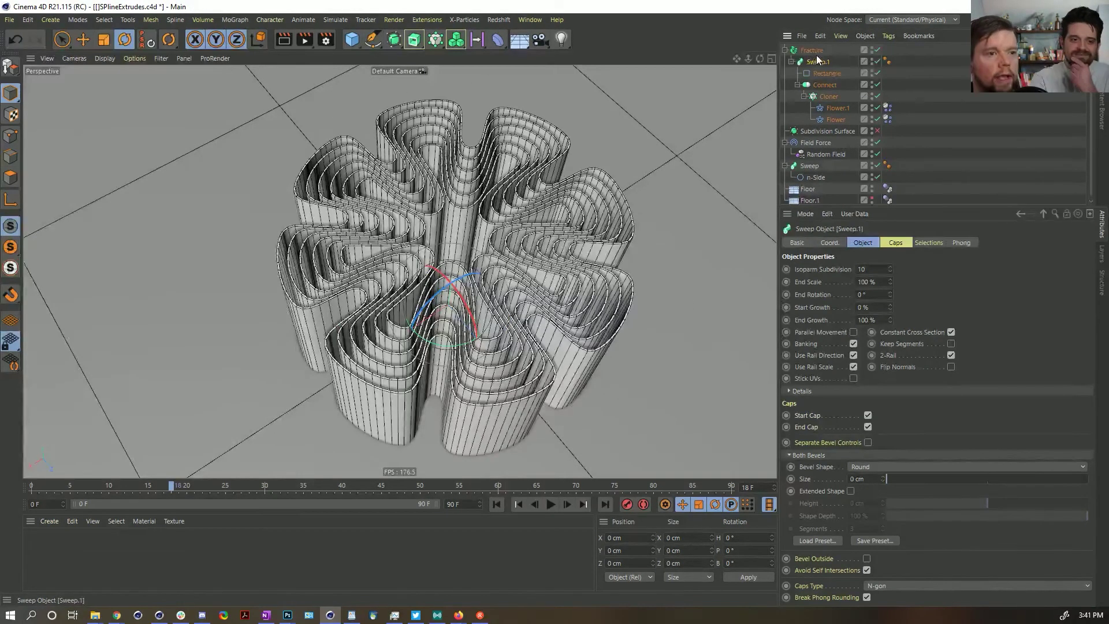
{"action": "left_click", "coordinate": [497, 504]}
{"action": "left_click", "coordinate": [552, 504]}
{"action": "left_click", "coordinate": [497, 504]}
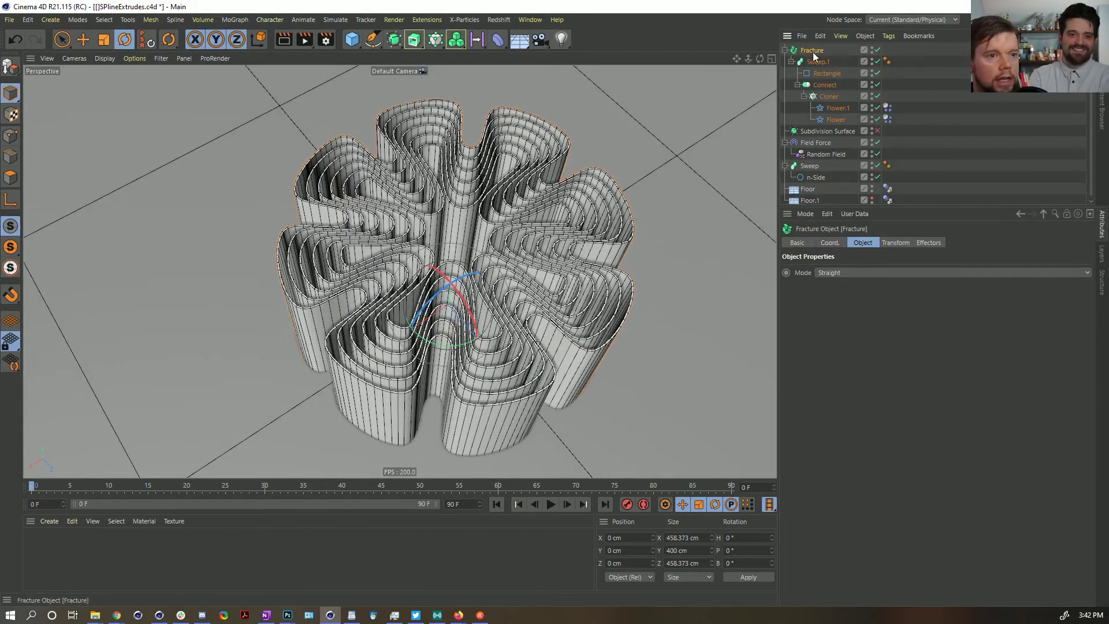
- Try the Fracture object's Explode Segments mode and play the simulation to frame 16
{"action": "left_click", "coordinate": [832, 274]}
{"action": "left_click", "coordinate": [844, 297]}
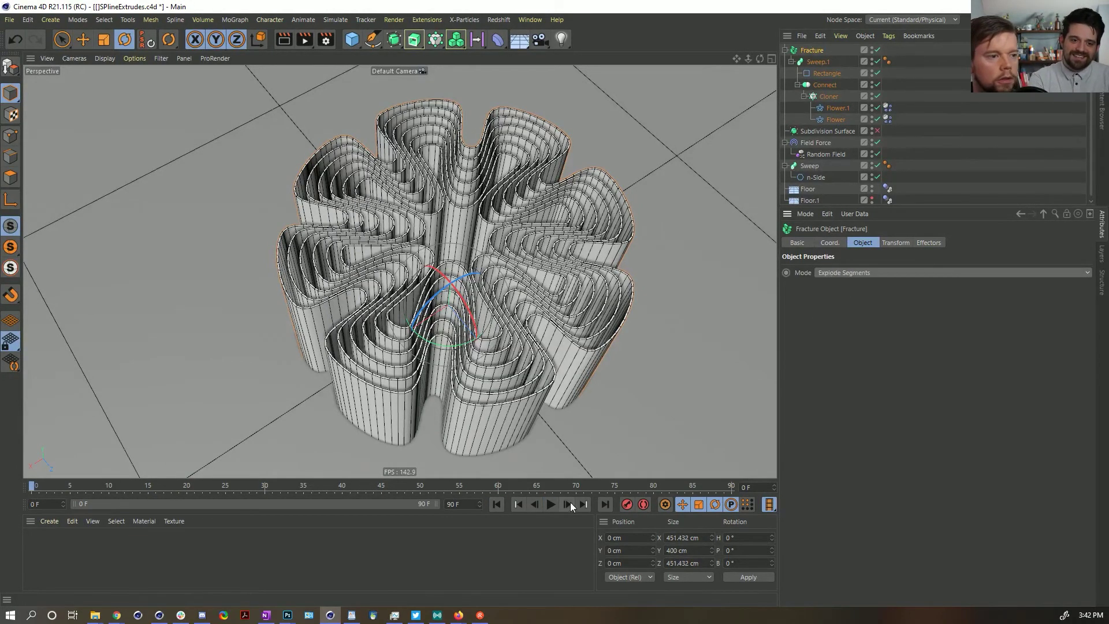
{"action": "left_click", "coordinate": [552, 504]}
{"action": "left_click", "coordinate": [552, 504]}
- Take Sweep.1 back out of the Fracture object and delete the Fracture
{"action": "left_click_drag", "start_coordinate": [818, 61], "coordinate": [816, 51]}
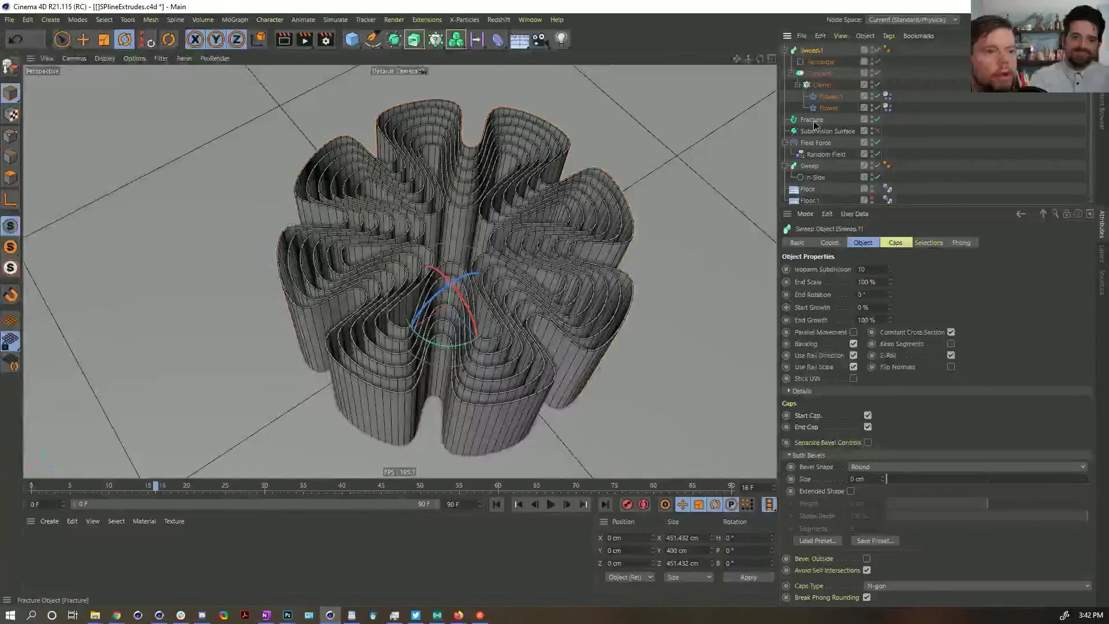
{"action": "left_click", "coordinate": [813, 119]}
{"action": "key", "text": "Delete"}
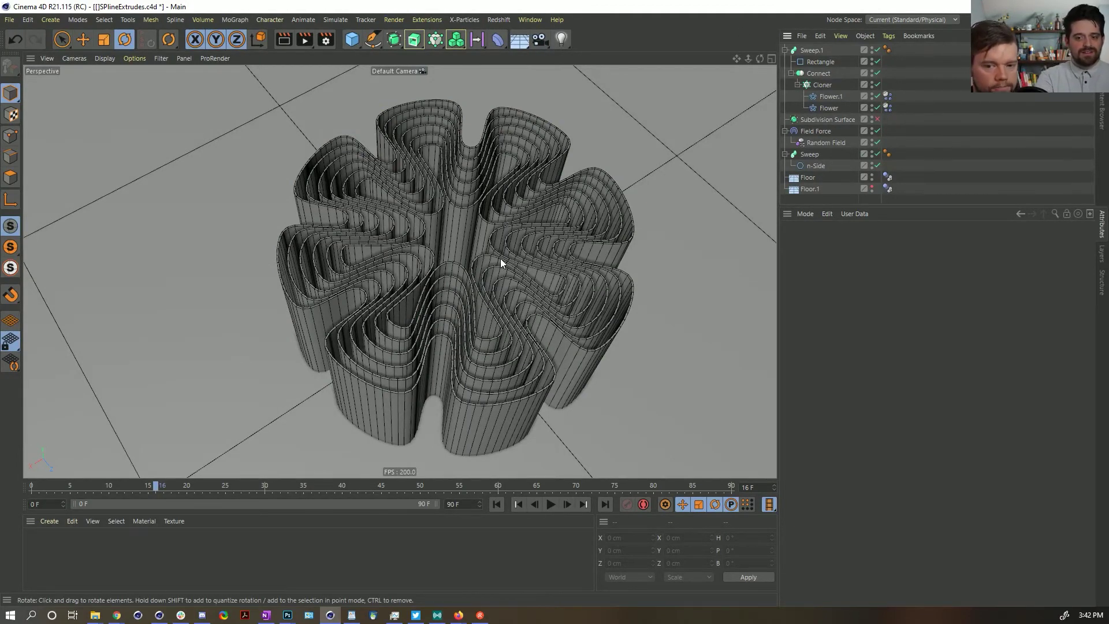
- Play the simulation to frame 29 to check the unrounded swept walls, and return to the first frame
{"action": "left_click_drag", "start_coordinate": [501, 266], "coordinate": [477, 248], "text": "alt"}
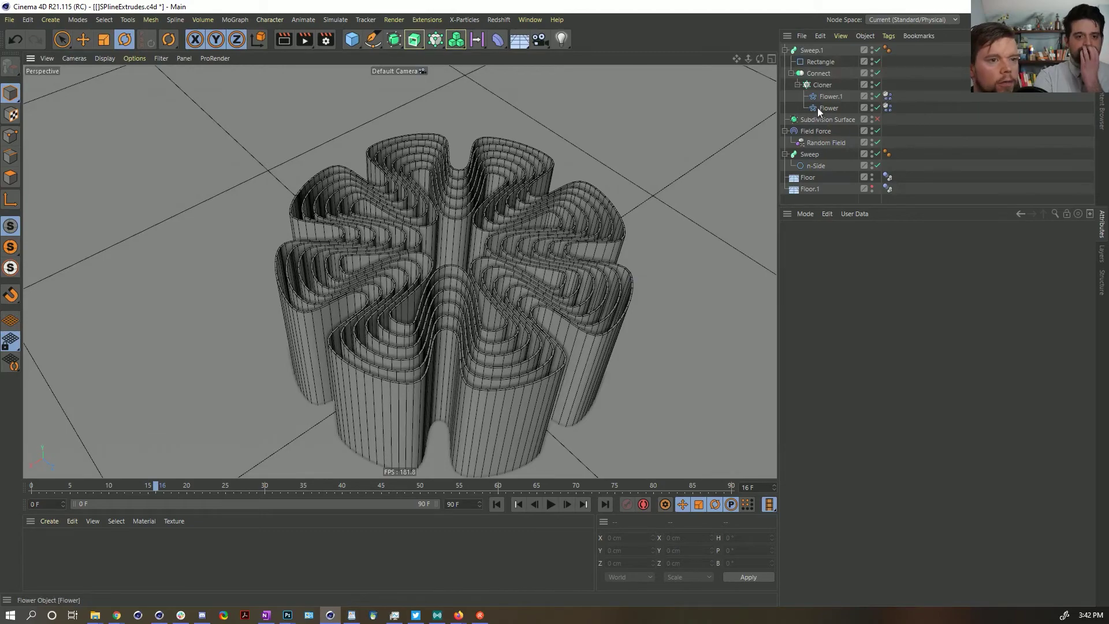
{"action": "key", "text": "ctrl+r"}
{"action": "left_click", "coordinate": [552, 505]}
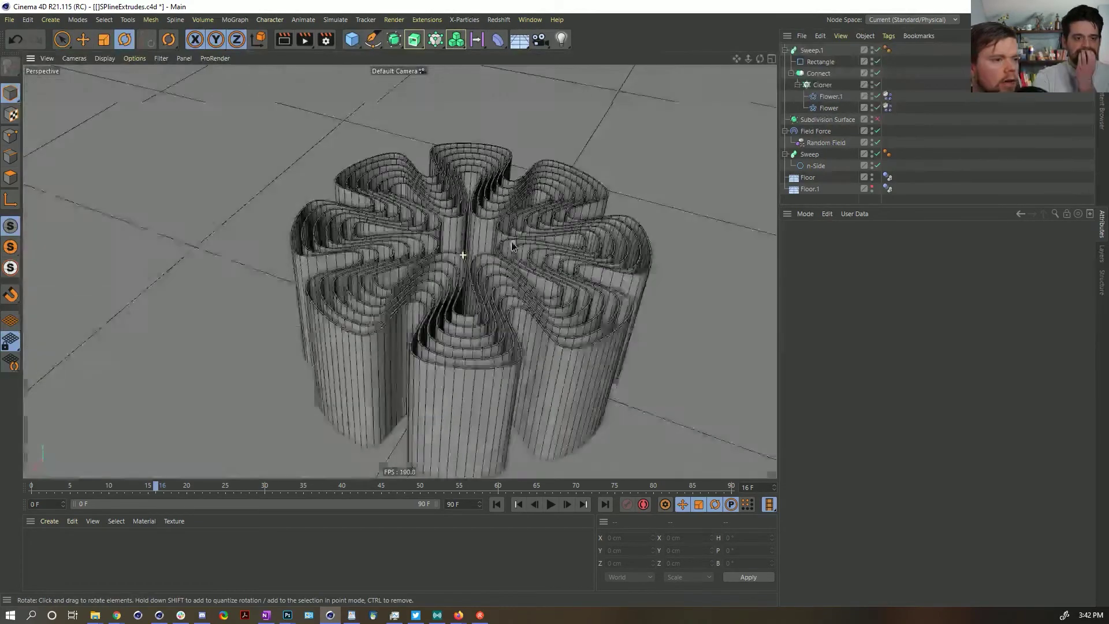
{"action": "left_click", "coordinate": [553, 504]}
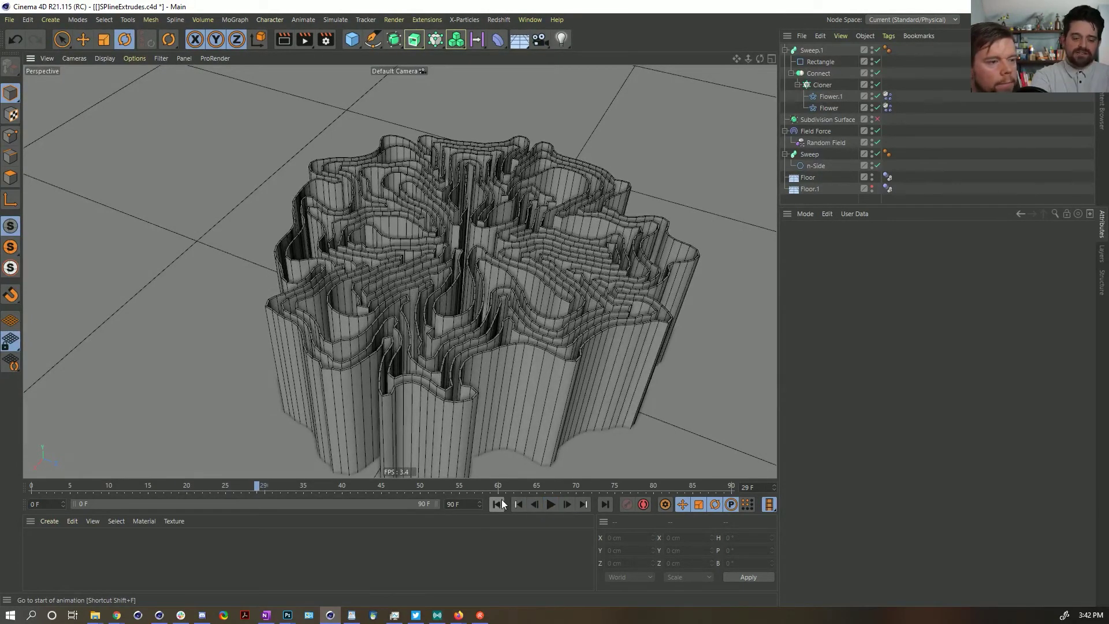
{"action": "left_click", "coordinate": [498, 504]}
{"action": "left_click", "coordinate": [823, 49]}
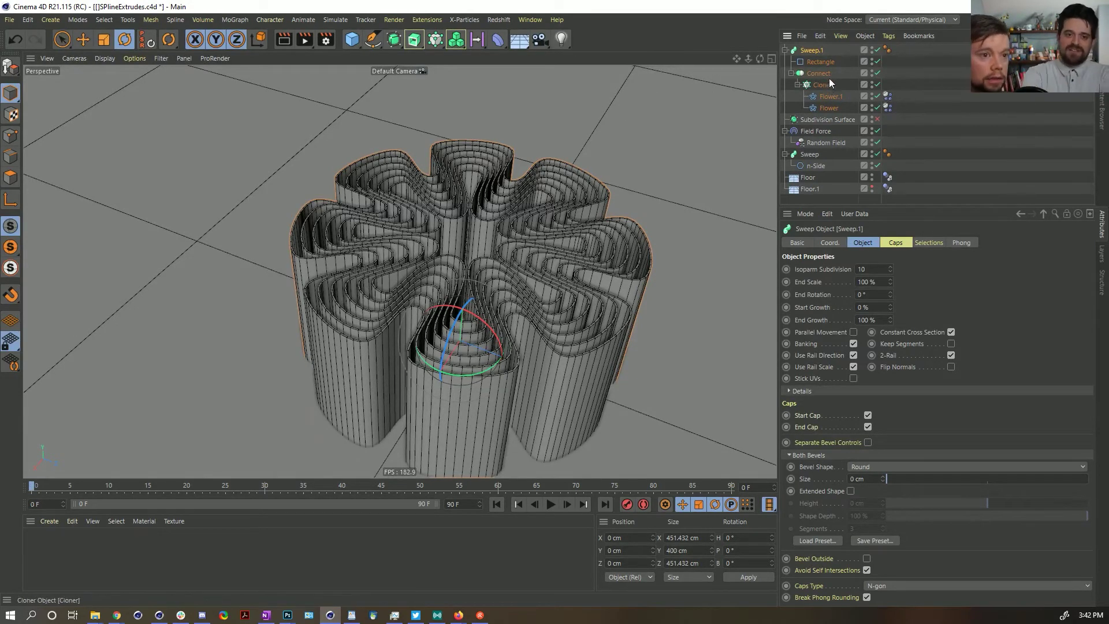
{"action": "left_click", "coordinate": [820, 63]}
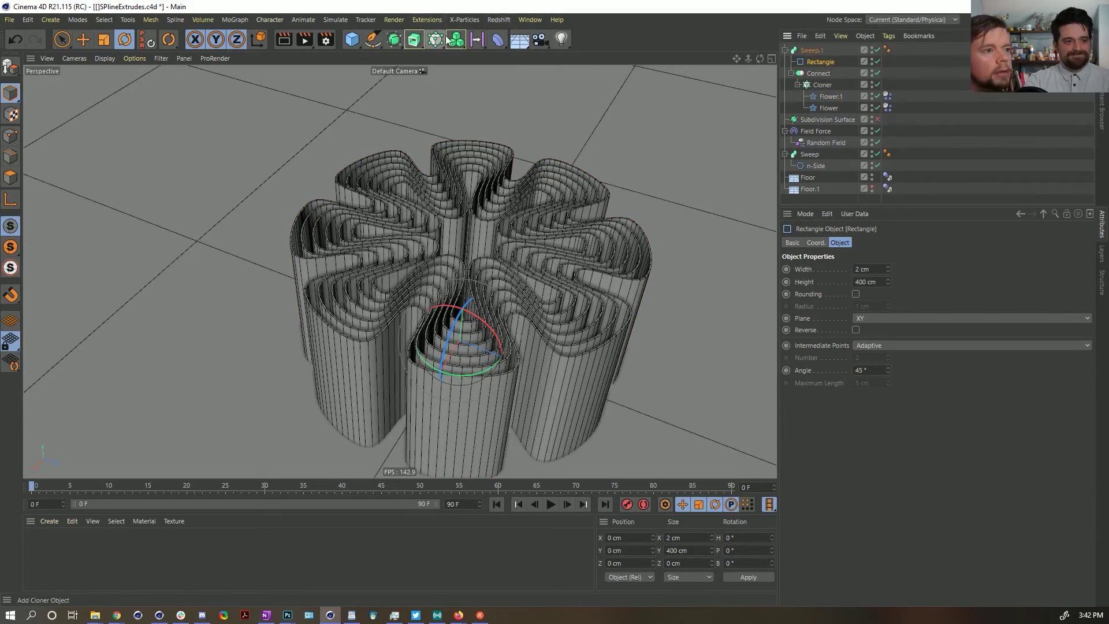
{"action": "left_click", "coordinate": [415, 39]}
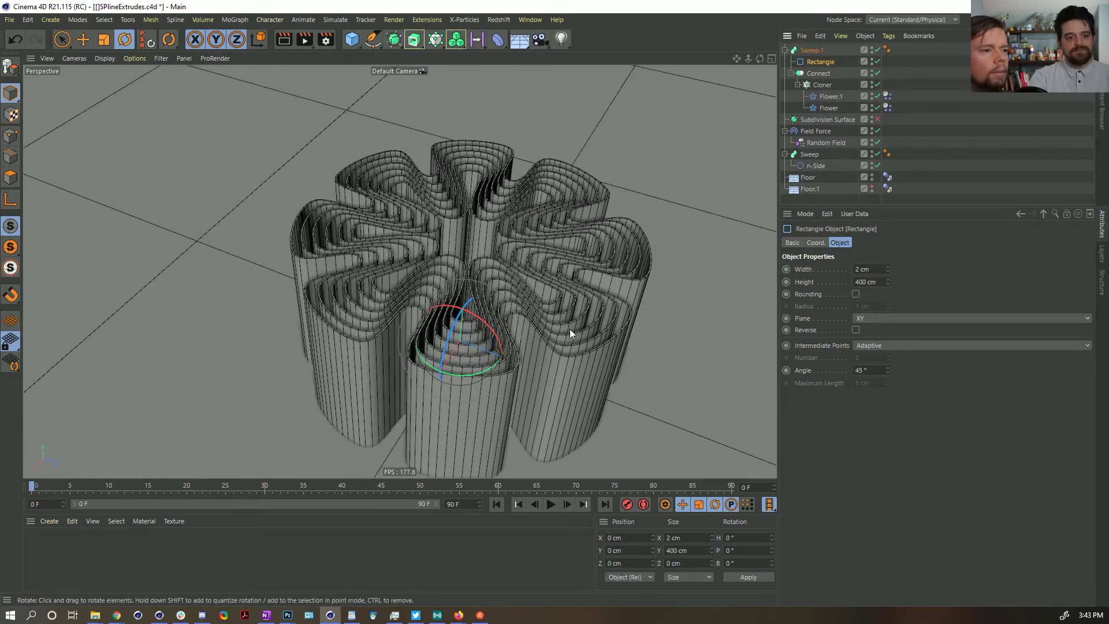
{"action": "left_click_drag", "start_coordinate": [643, 287], "coordinate": [558, 269], "text": "alt"}
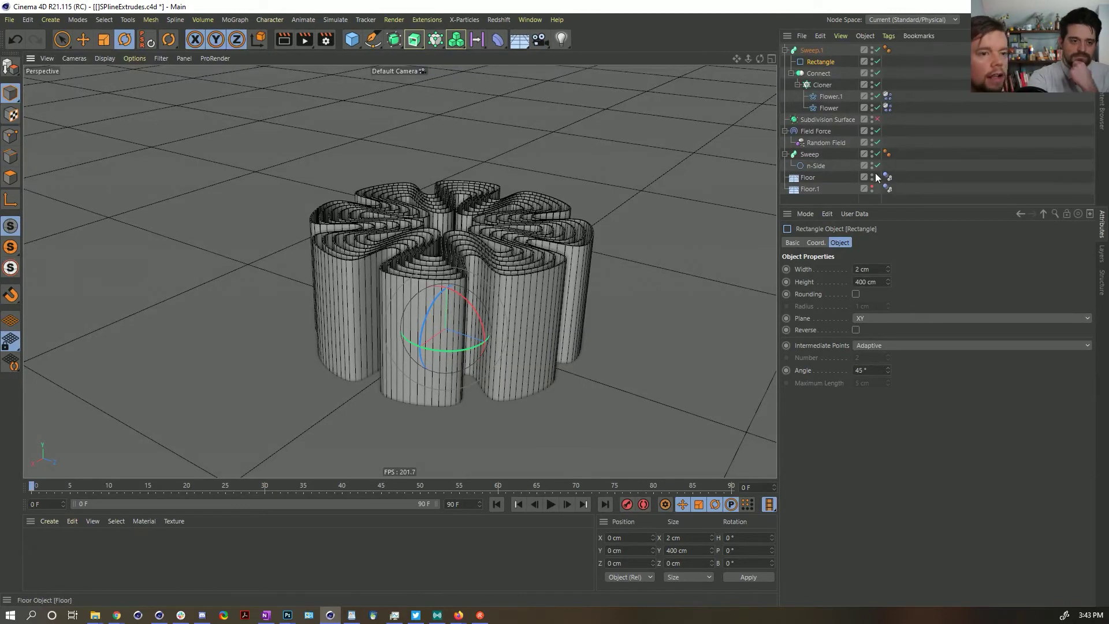
{"action": "left_click", "coordinate": [352, 39]}
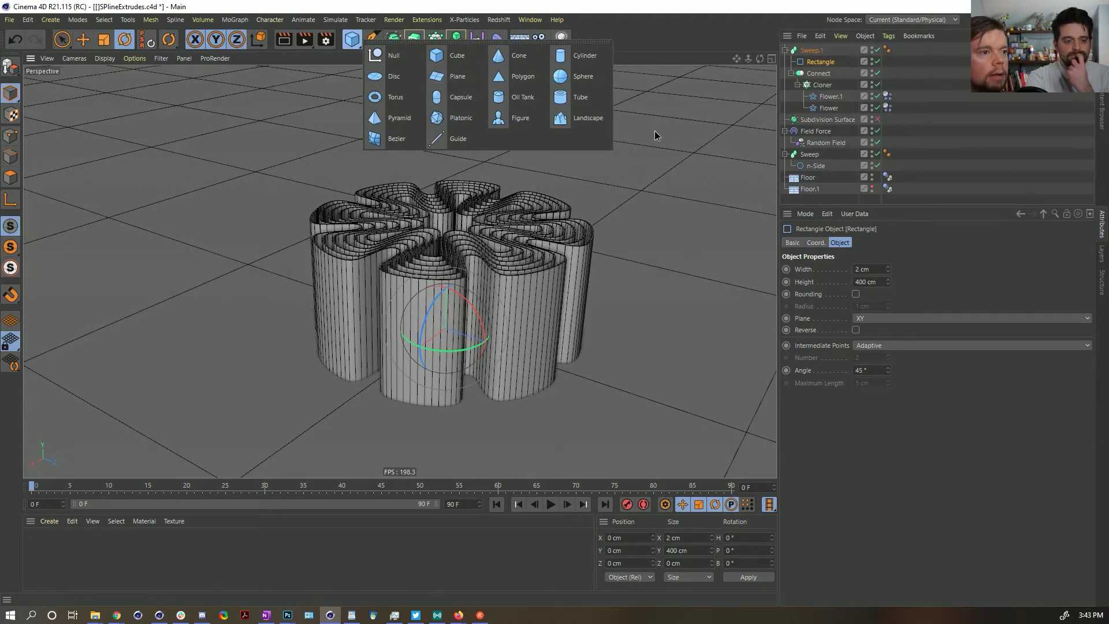
{"action": "left_click_drag", "start_coordinate": [495, 241], "coordinate": [516, 287], "text": "alt"}
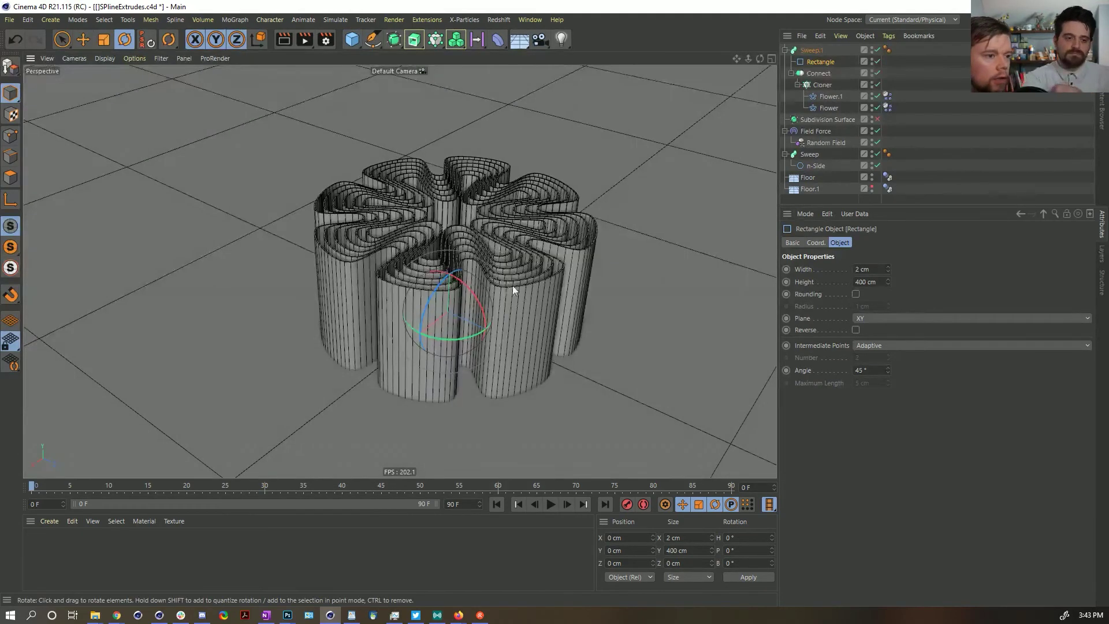
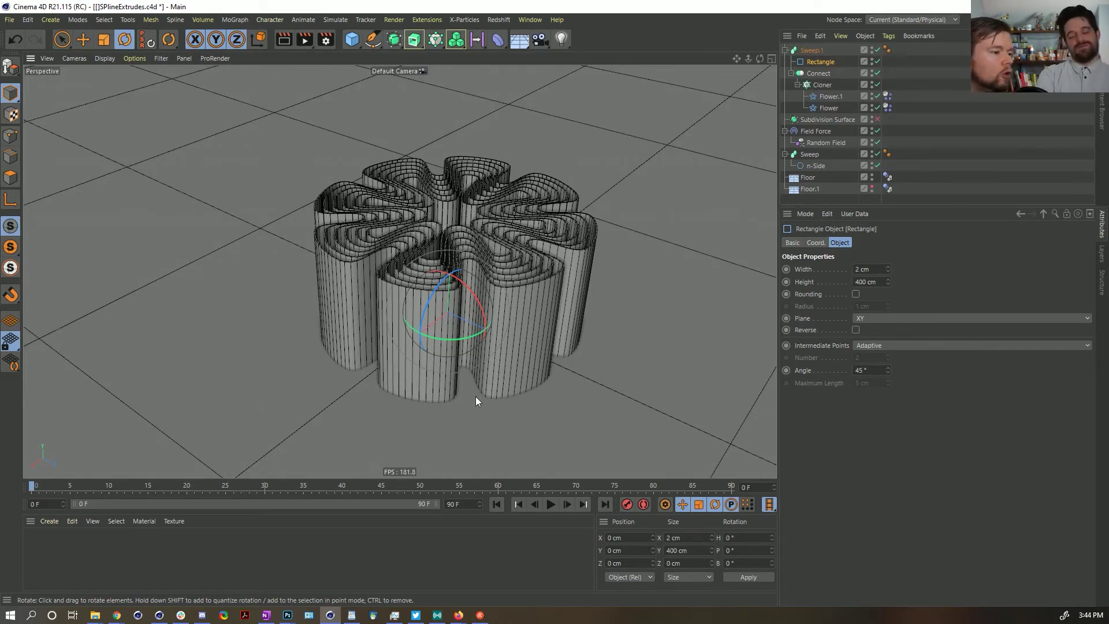
- Play the simulation to frame 26, examine the deformed walls up close, and rewind to the first frame
{"action": "left_click_drag", "start_coordinate": [545, 310], "coordinate": [395, 289], "text": "alt"}
{"action": "left_click", "coordinate": [552, 504]}
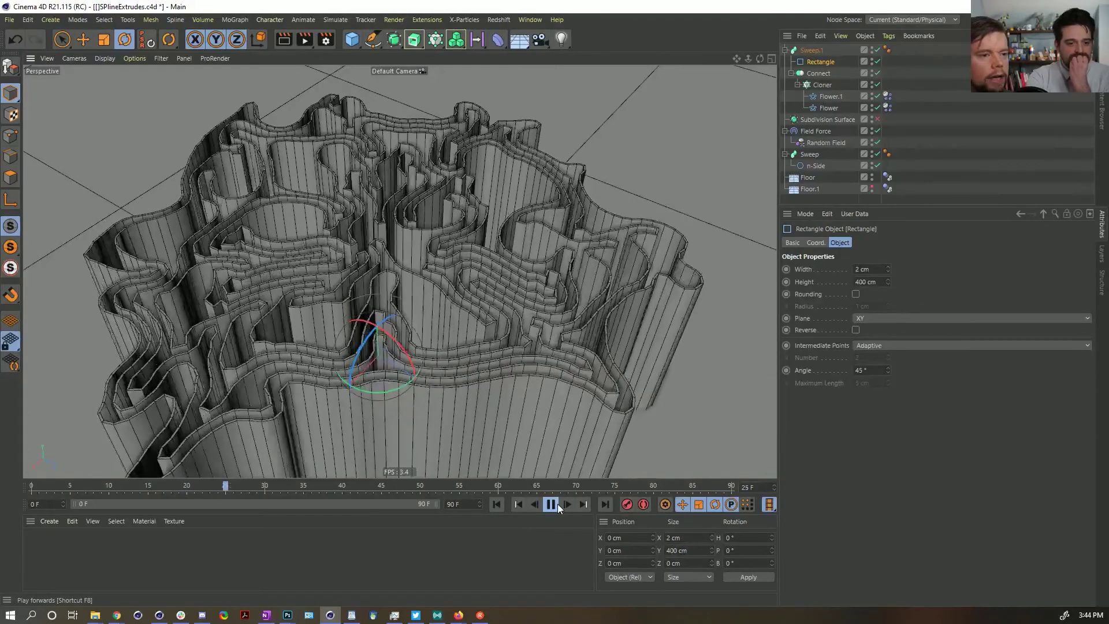
{"action": "left_click", "coordinate": [556, 505]}
{"action": "left_click_drag", "start_coordinate": [458, 247], "coordinate": [448, 225], "text": "alt"}
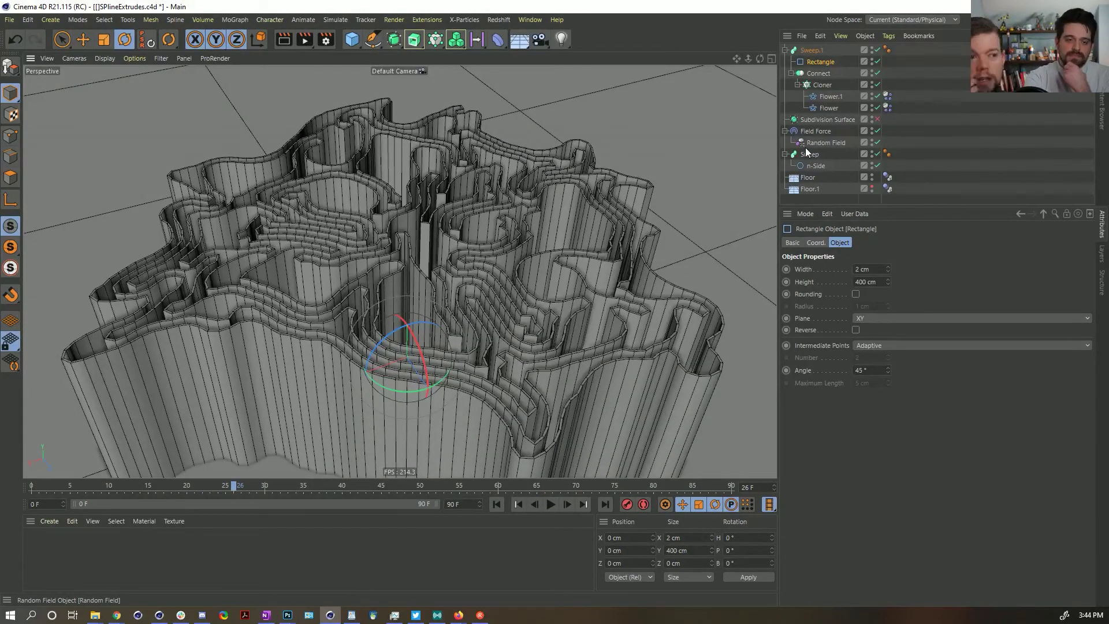
{"action": "left_click", "coordinate": [497, 505]}
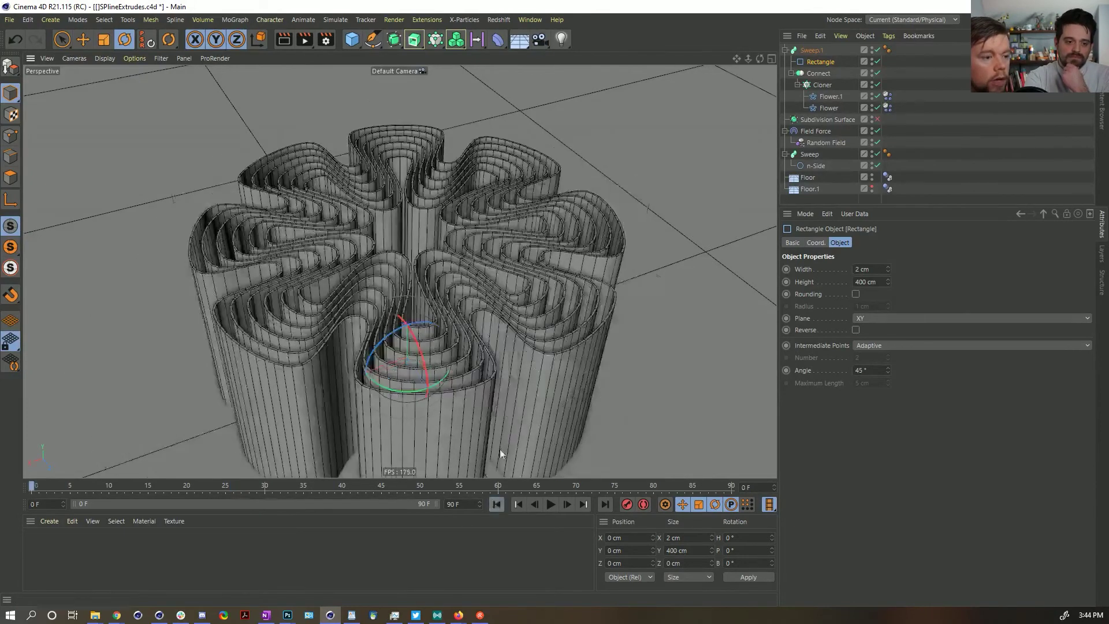
{"action": "left_click_drag", "start_coordinate": [462, 284], "coordinate": [462, 306], "text": "alt"}
- Duplicate the Sweep.1 hierarchy with its Rectangle, Connect and Cloner
{"action": "left_click", "coordinate": [815, 50]}
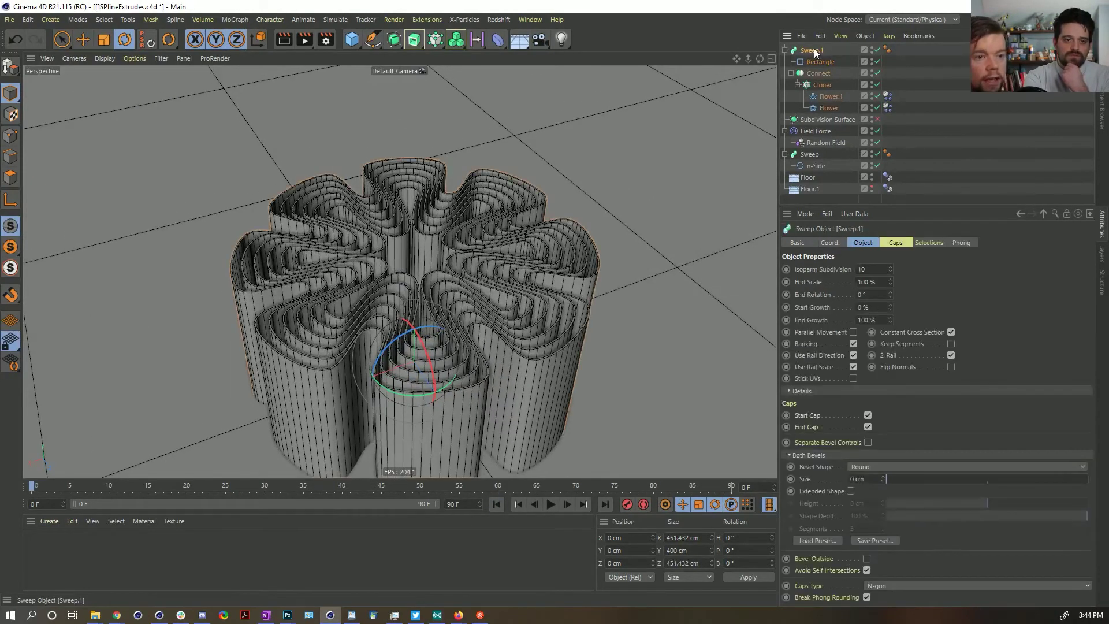
{"action": "key", "text": "ctrl+c"}
{"action": "key", "text": "ctrl+v"}
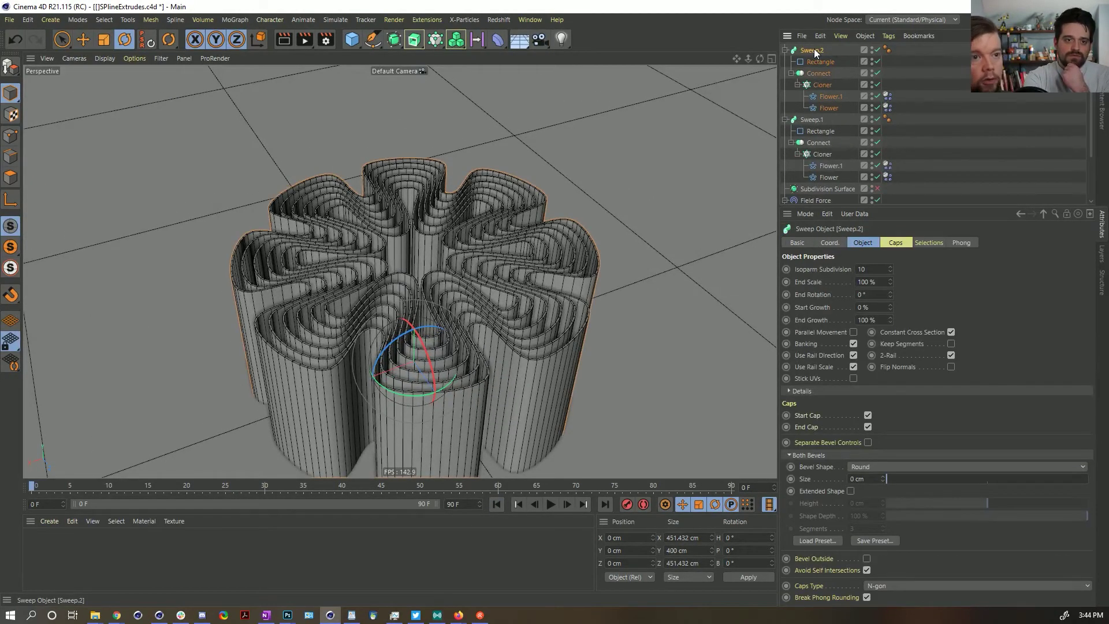
- Add an n-Side spline on the XZ plane and scale it up to a radius of about 283 cm
{"action": "left_click", "coordinate": [374, 40]}
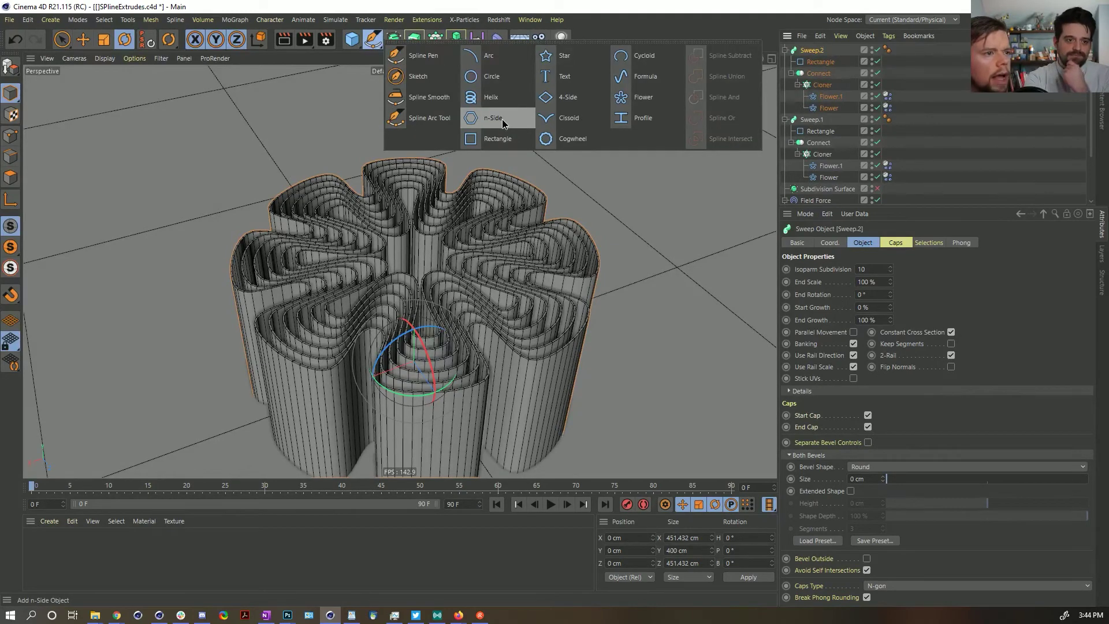
{"action": "key", "text": "Escape"}
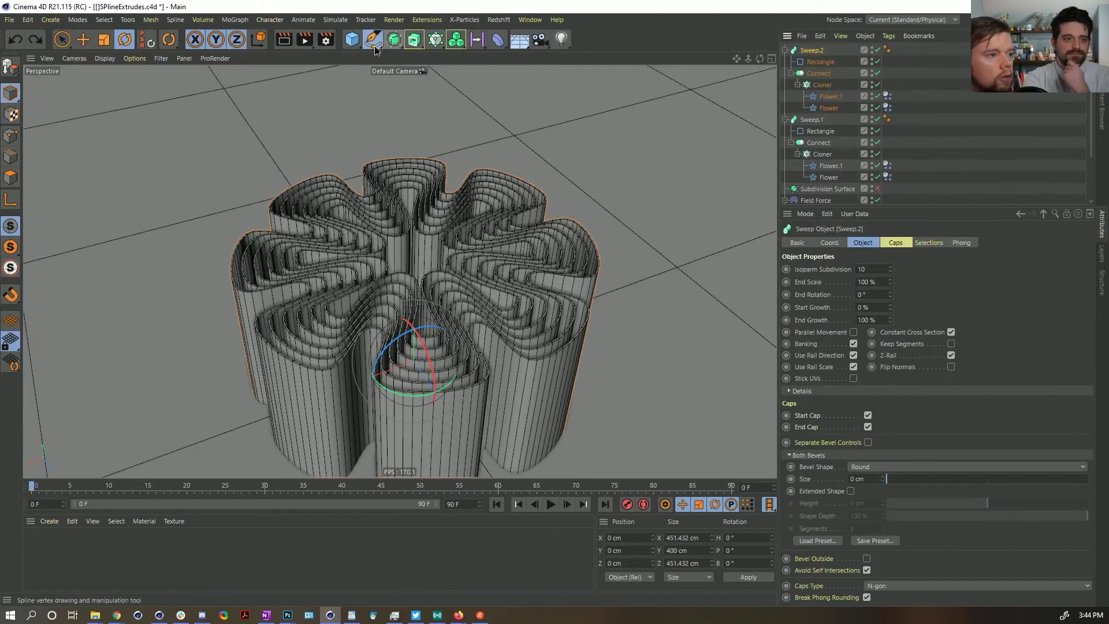
{"action": "left_click", "coordinate": [375, 44]}
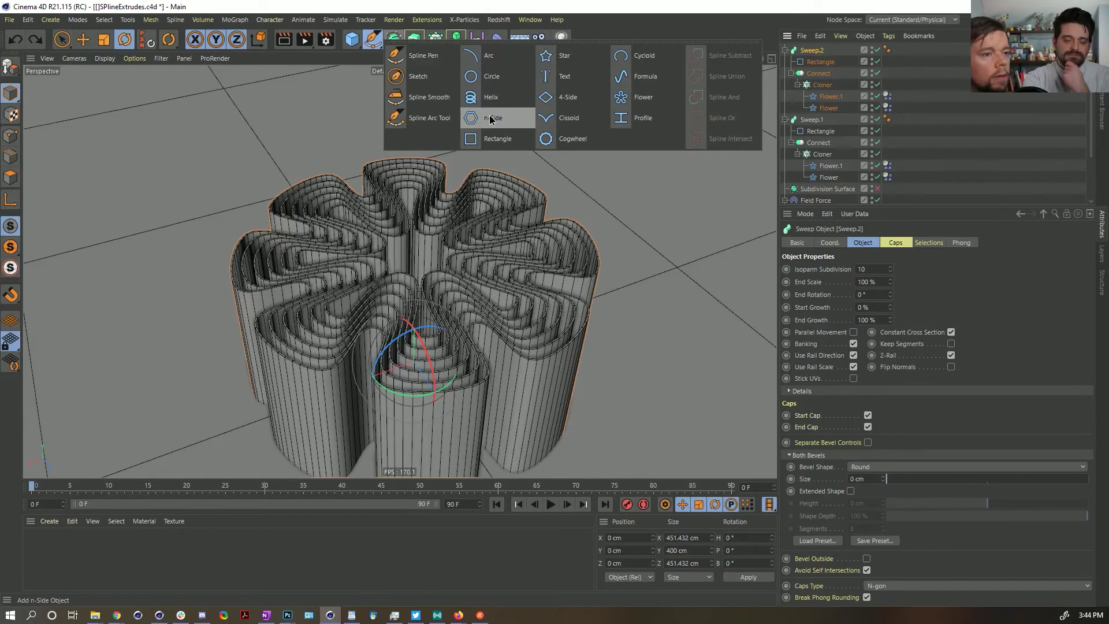
{"action": "left_click", "coordinate": [490, 119]}
{"action": "left_click", "coordinate": [873, 318]}
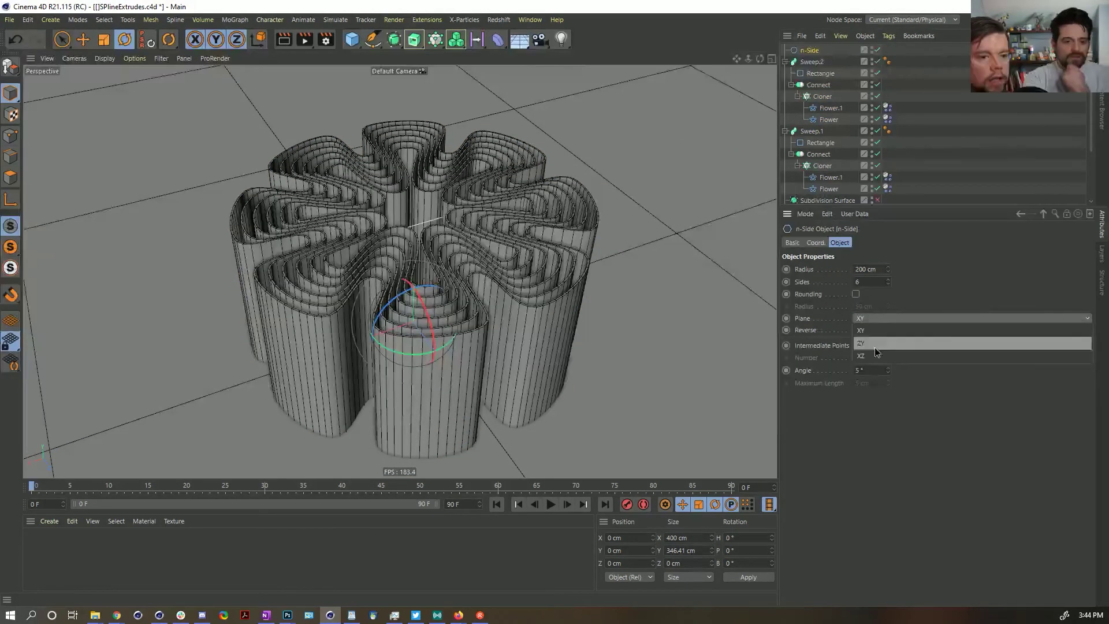
{"action": "left_click", "coordinate": [874, 355]}
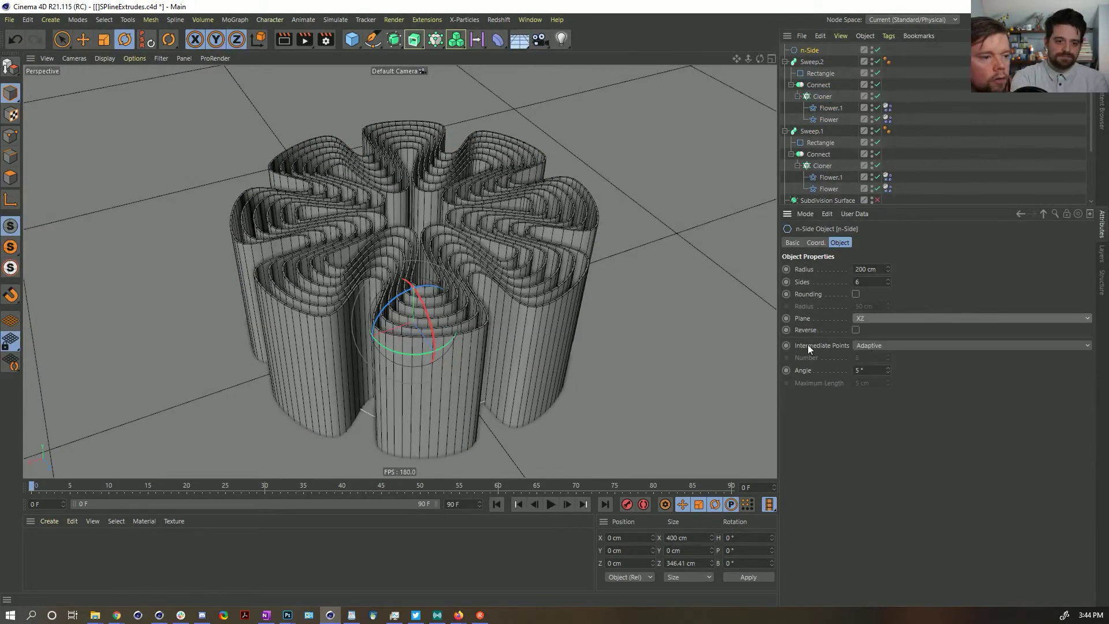
{"action": "key", "text": "t"}
{"action": "left_click_drag", "start_coordinate": [294, 386], "coordinate": [431, 314]}
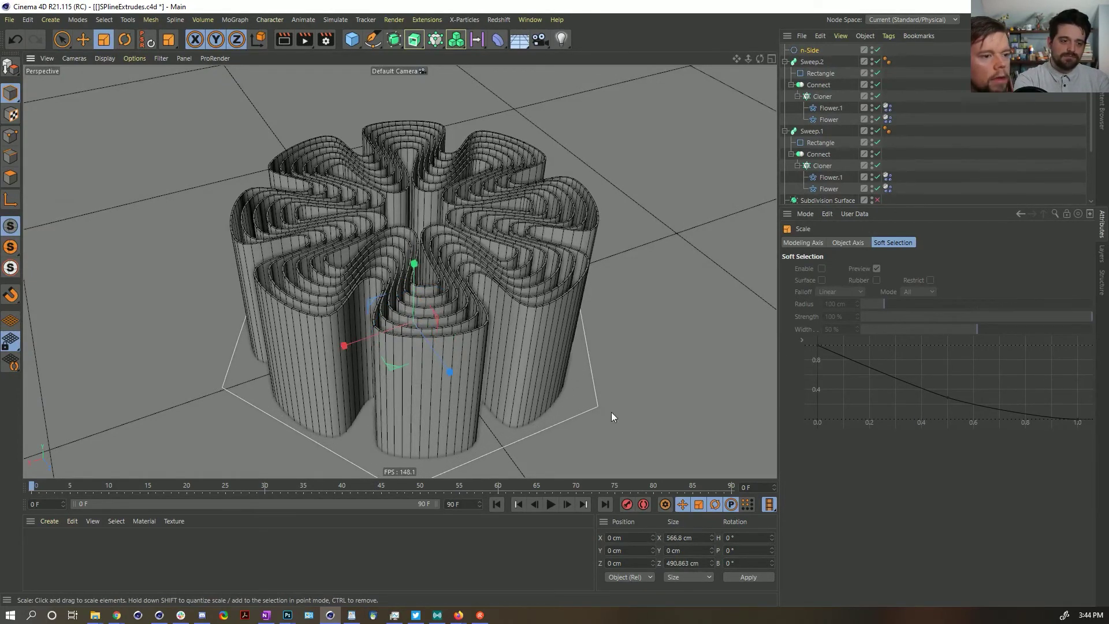
- Set the n-Side's intermediate points to Subdivided with a maximum length of 10 cm
{"action": "left_click", "coordinate": [809, 51]}
{"action": "left_click", "coordinate": [907, 346]}
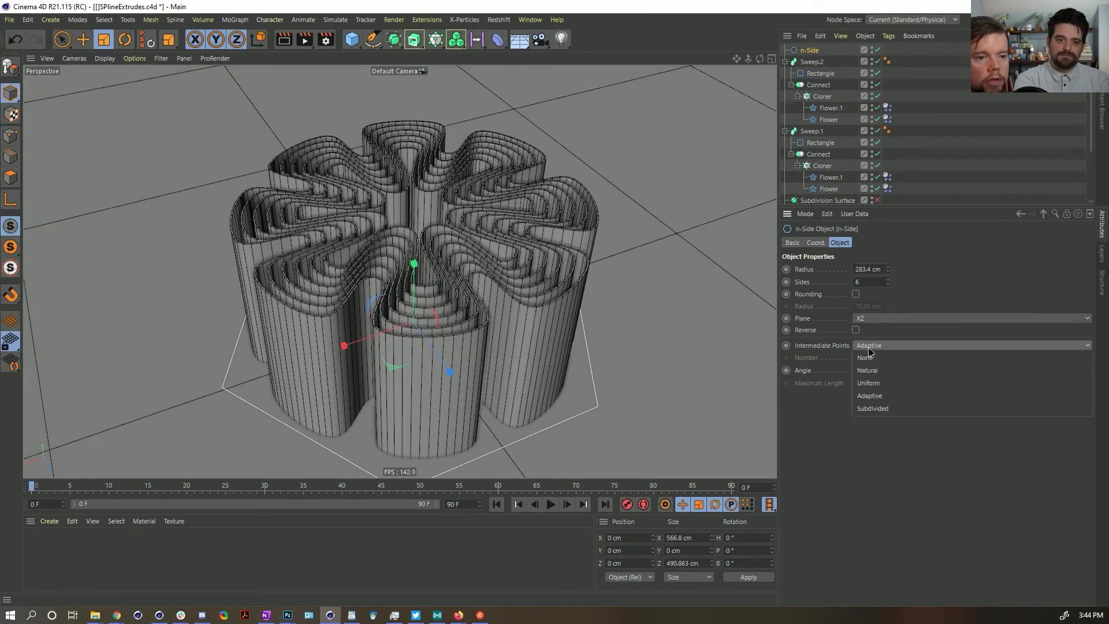
{"action": "left_click", "coordinate": [882, 411]}
{"action": "double_click", "coordinate": [885, 384]}
{"action": "type", "text": "10"}
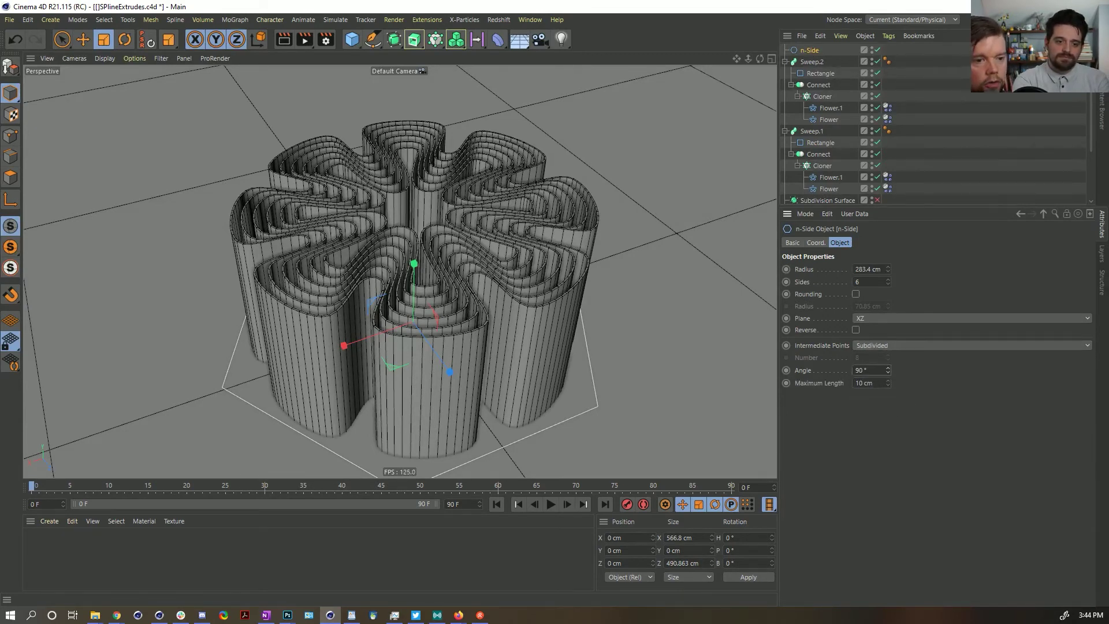
- Replace both Flower splines in Sweep.2's Cloner with two n-Side splines, transferring the flowers' dynamics tags to them
{"action": "left_click", "coordinate": [812, 62]}
{"action": "left_click_drag", "start_coordinate": [809, 50], "coordinate": [827, 104]}
{"action": "left_click_drag", "start_coordinate": [508, 255], "coordinate": [405, 225]}
{"action": "mouse_move", "coordinate": [887, 119]}
{"action": "left_mouse_down"}
{"action": "mouse_move", "coordinate": [890, 95]}
{"action": "mouse_move", "coordinate": [888, 108]}
{"action": "left_mouse_up"}
{"action": "left_click", "coordinate": [887, 132]}
{"action": "left_click", "coordinate": [830, 120]}
{"action": "left_click", "coordinate": [827, 130], "text": "shift"}
{"action": "key", "text": "Delete"}
- Scale the first n-Side in Sweep.2's Cloner down to about 535 cm wide
{"action": "left_click", "coordinate": [827, 96]}
{"action": "key", "text": "t"}
{"action": "left_click_drag", "start_coordinate": [619, 170], "coordinate": [602, 185]}
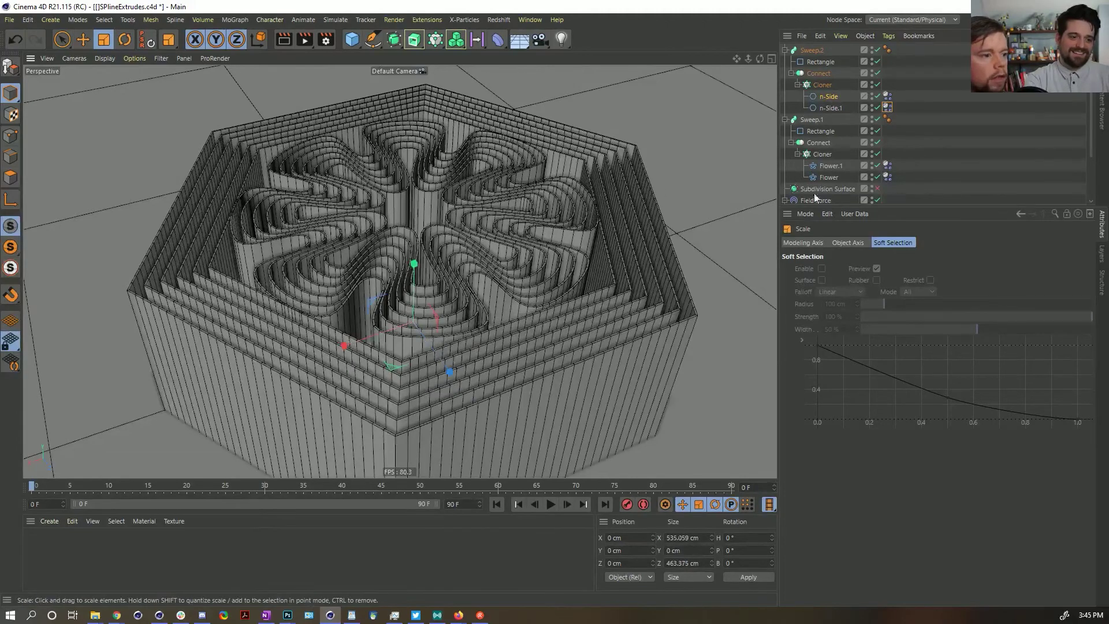
- Set the height of Sweep.2's Rectangle profile to 300 cm
{"action": "left_click", "coordinate": [823, 62]}
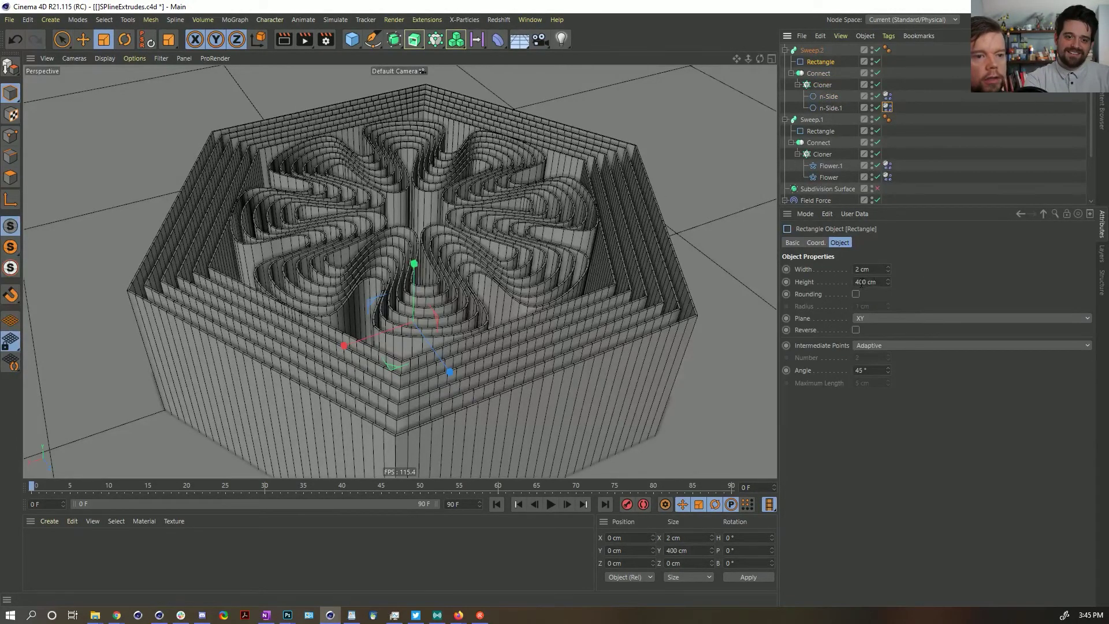
{"action": "type", "text": "3"}
{"action": "key", "text": "Return"}
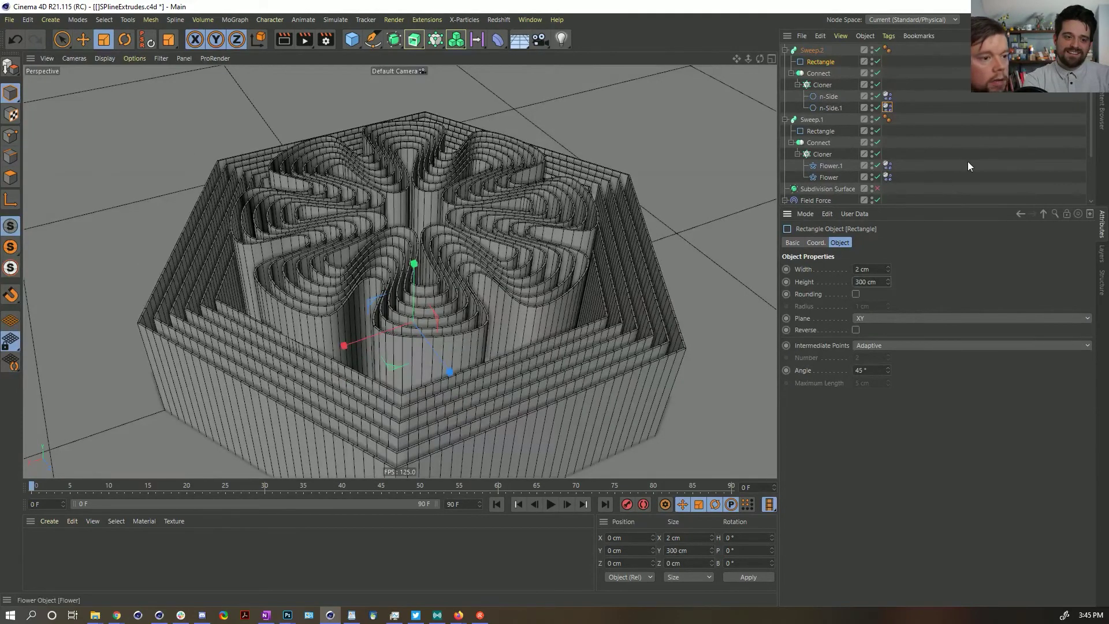
- Play the dynamics simulation to check how the outer n-Side walls move around the flower walls, and return to frame 0
{"action": "left_click", "coordinate": [930, 190]}
{"action": "left_click", "coordinate": [551, 505]}
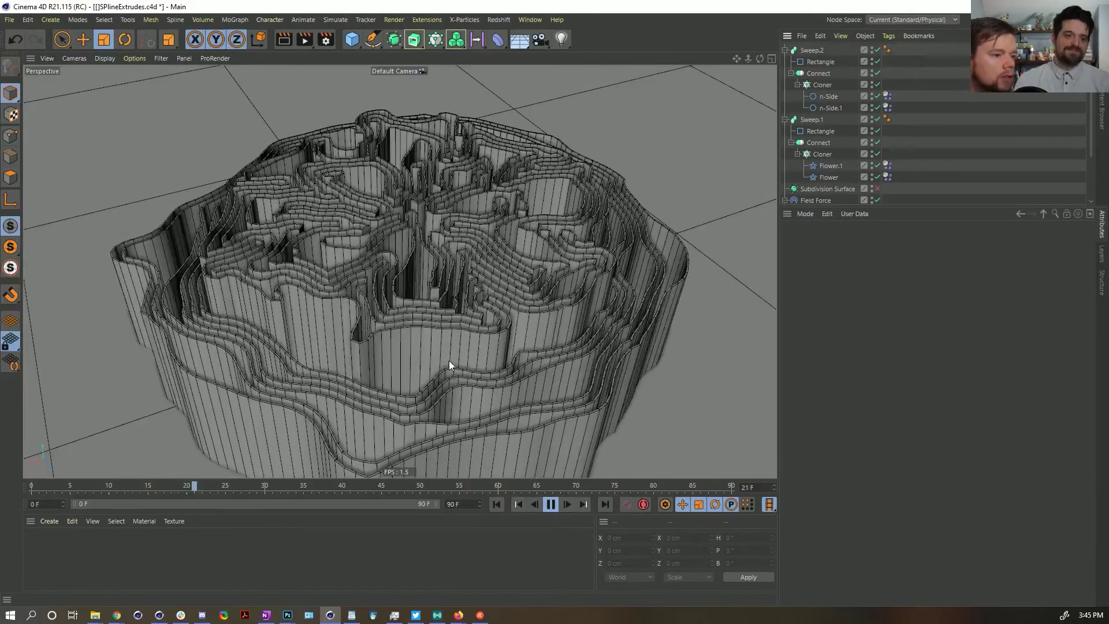
{"action": "left_click", "coordinate": [550, 504]}
{"action": "left_click_drag", "start_coordinate": [422, 223], "coordinate": [454, 250], "text": "alt"}
{"action": "left_click", "coordinate": [551, 505]}
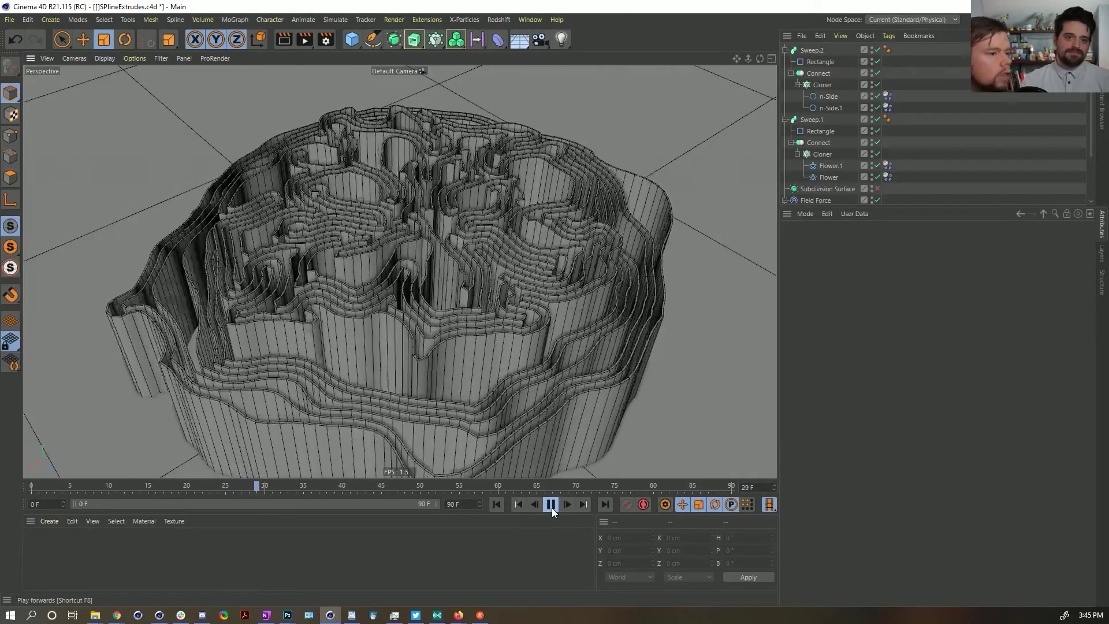
{"action": "left_click", "coordinate": [552, 506]}
{"action": "left_click", "coordinate": [497, 504]}
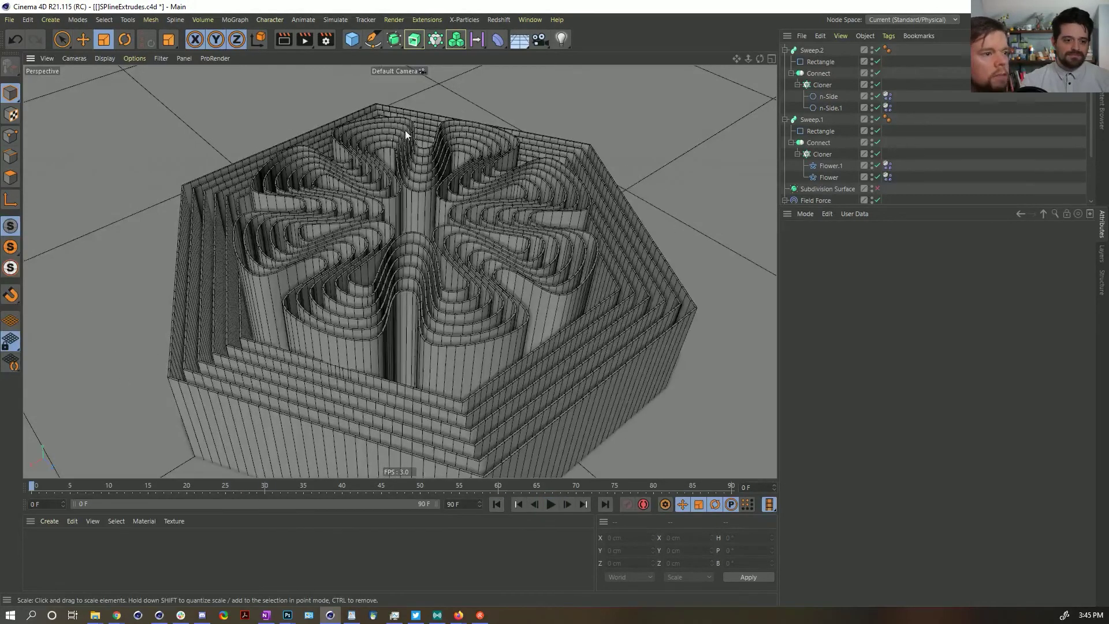
- Add a Cube and scale it uniformly to about 725 cm so it encloses the walls
{"action": "left_click", "coordinate": [352, 40]}
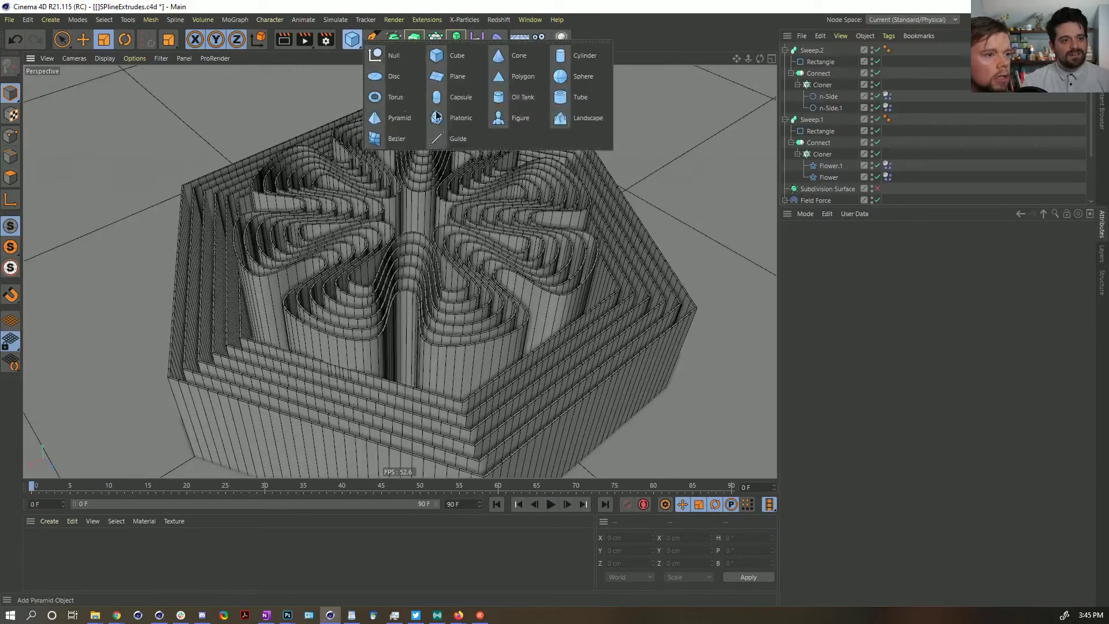
{"action": "left_click", "coordinate": [468, 56]}
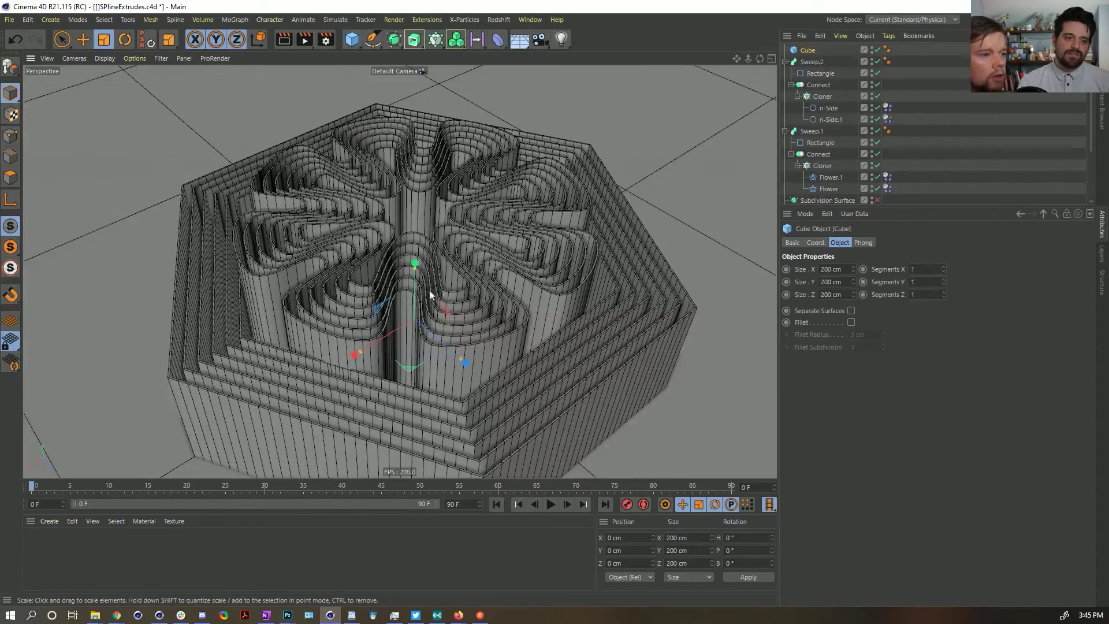
{"action": "key", "text": "t"}
{"action": "mouse_move", "coordinate": [339, 275]}
{"action": "left_mouse_down"}
{"action": "mouse_move", "coordinate": [436, 220]}
{"action": "mouse_move", "coordinate": [573, 212]}
{"action": "mouse_move", "coordinate": [327, 282]}
{"action": "left_mouse_up"}
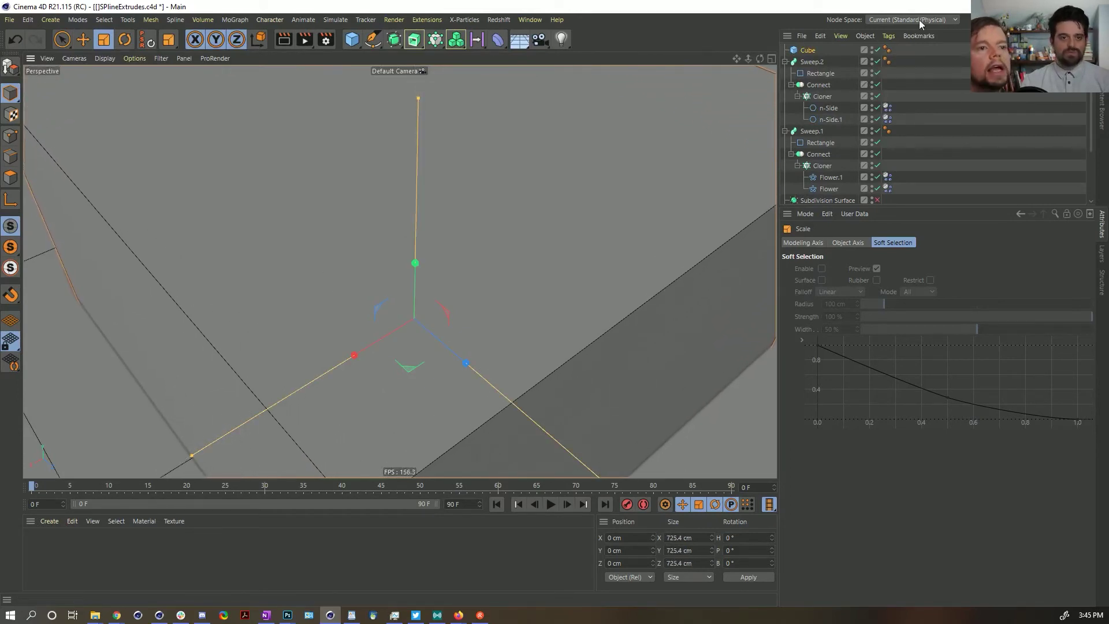
- Add a Display tag to the Cube and set its shading mode to Lines
{"action": "right_click", "coordinate": [812, 52]}
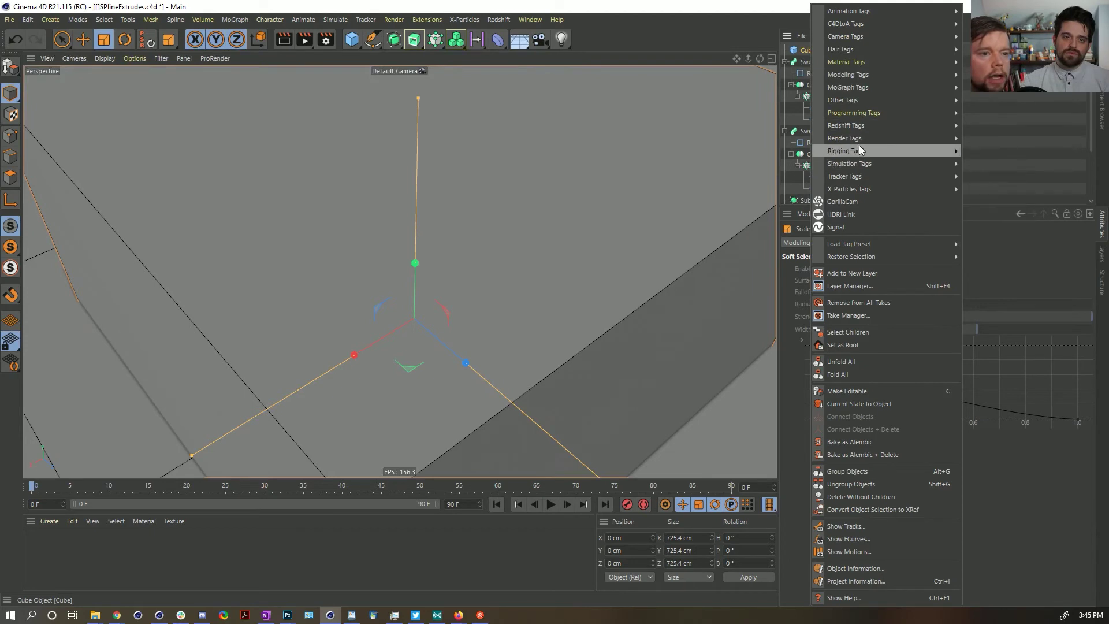
{"action": "mouse_move", "coordinate": [860, 143]}
{"action": "left_click", "coordinate": [1011, 163]}
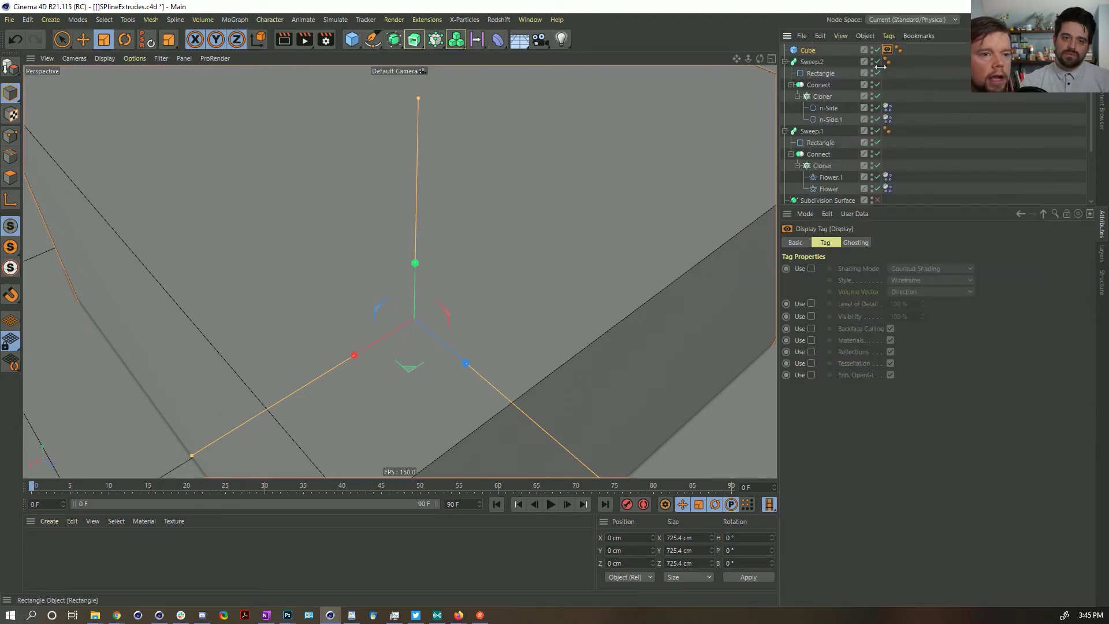
{"action": "left_click", "coordinate": [924, 269]}
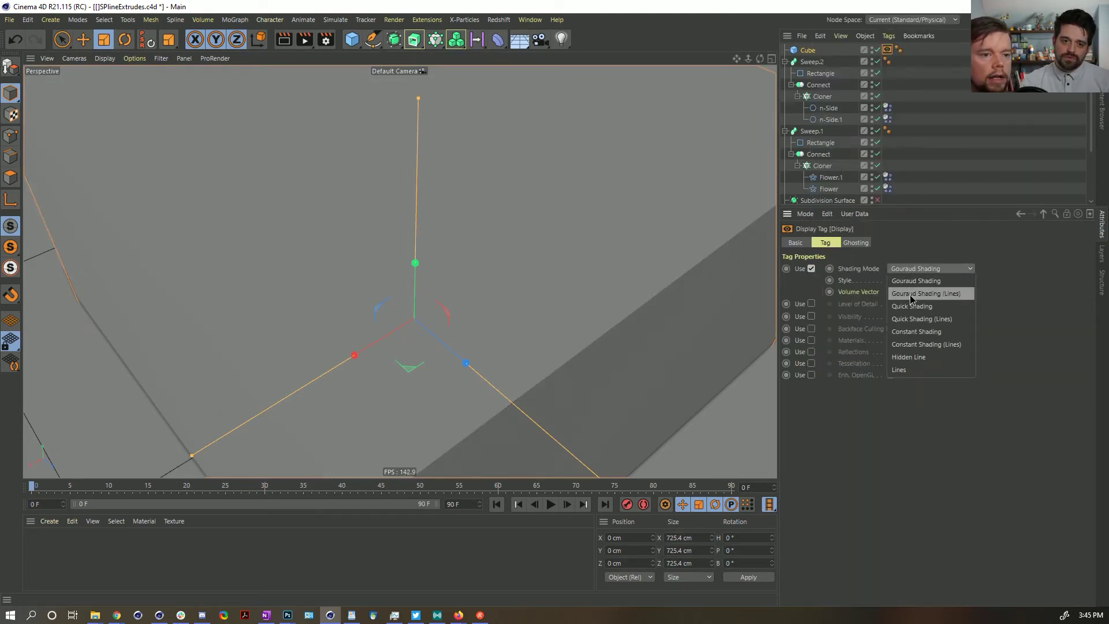
{"action": "left_click", "coordinate": [921, 370]}
- Set the Cube's X, Y and Z segments to 3 each
{"action": "left_click", "coordinate": [807, 51]}
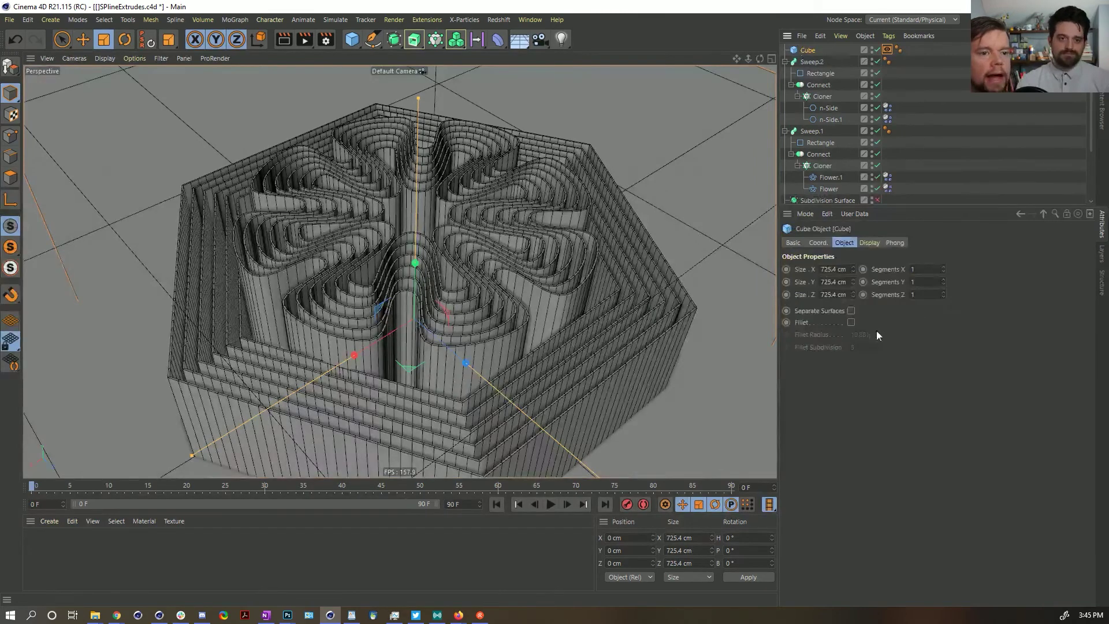
{"action": "left_click", "coordinate": [944, 268]}
{"action": "left_click", "coordinate": [945, 271]}
{"action": "left_click", "coordinate": [944, 280]}
{"action": "left_click", "coordinate": [945, 279]}
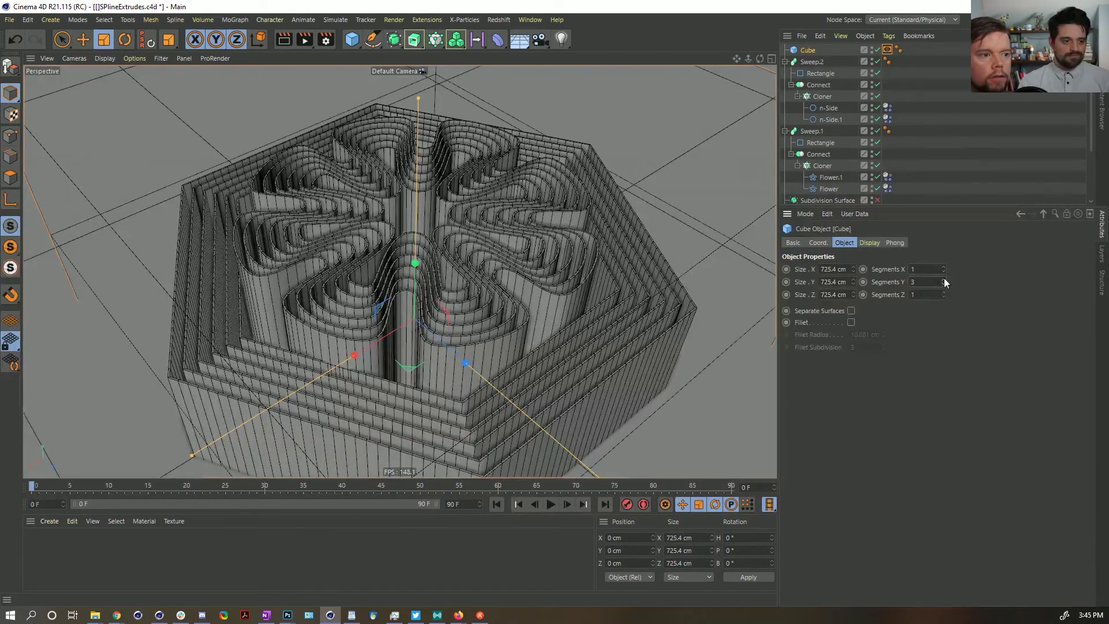
{"action": "left_click", "coordinate": [944, 292]}
{"action": "left_click", "coordinate": [944, 292]}
{"action": "left_click", "coordinate": [944, 267]}
{"action": "left_click", "coordinate": [944, 267]}
{"action": "left_click_drag", "start_coordinate": [334, 201], "coordinate": [406, 206], "text": "alt"}
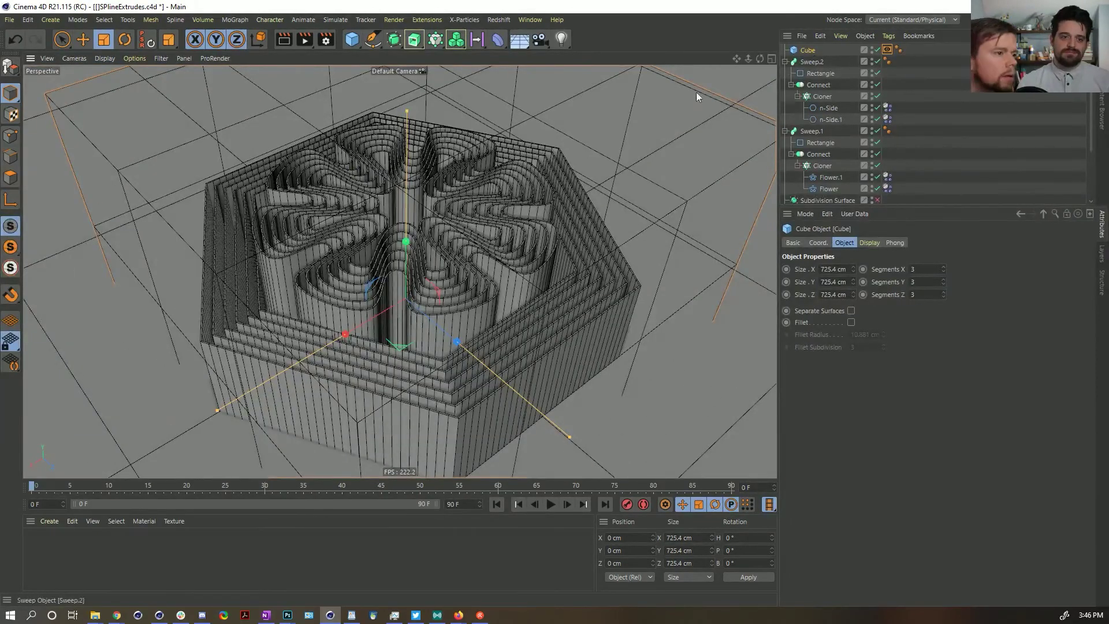
- Add a Collider Body tag to the Cube and set its collision shape to Static Mesh
{"action": "right_click", "coordinate": [804, 51]}
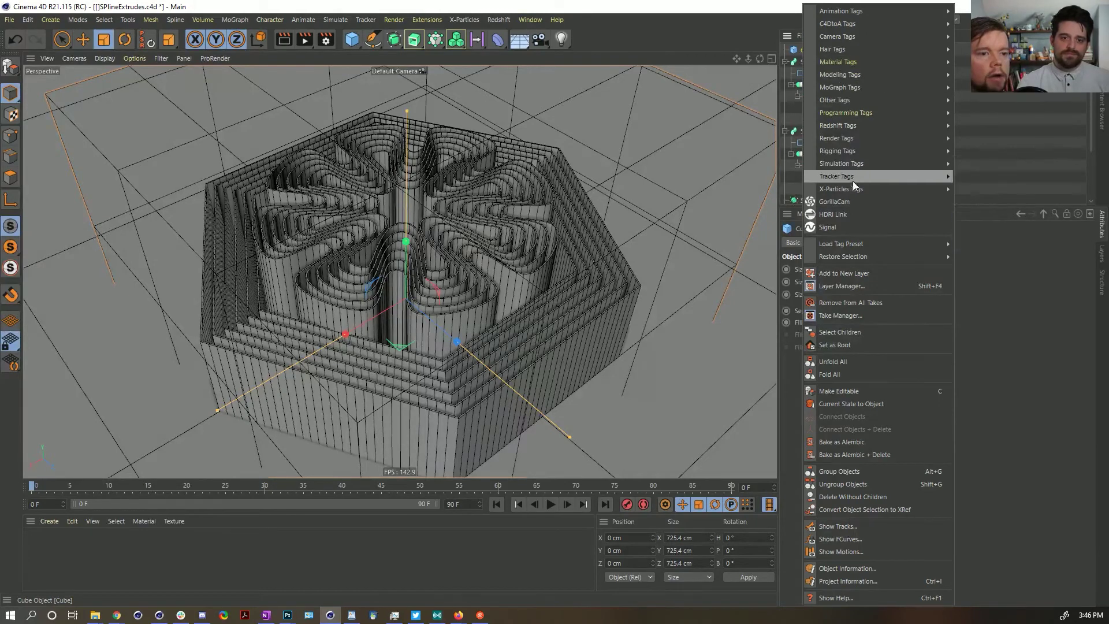
{"action": "mouse_move", "coordinate": [849, 164]}
{"action": "left_click", "coordinate": [993, 190]}
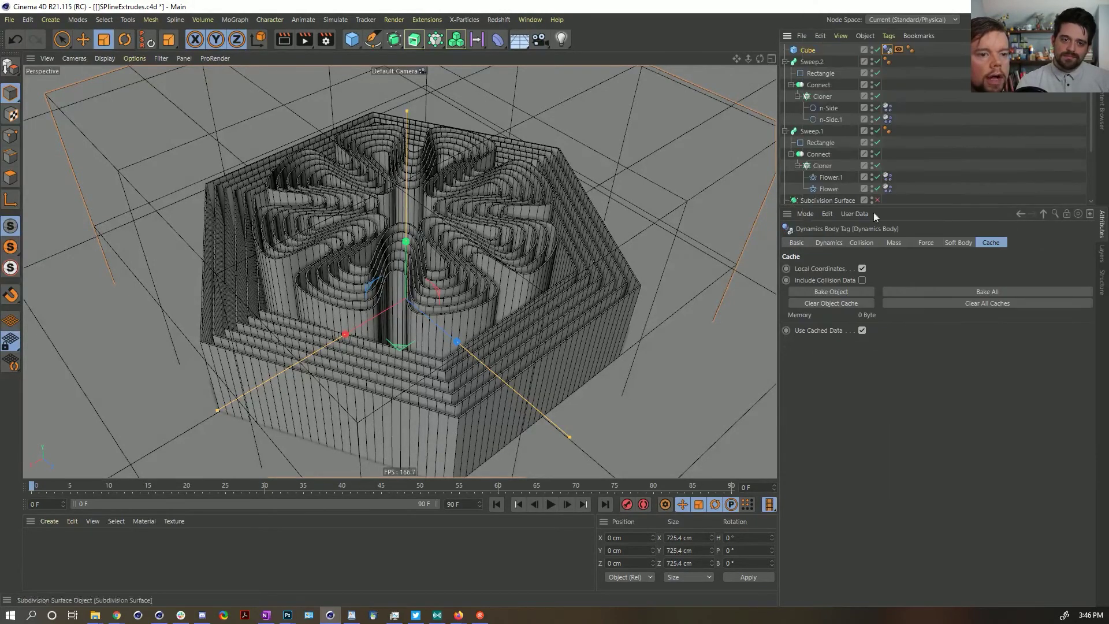
{"action": "left_click", "coordinate": [870, 241]}
{"action": "left_click", "coordinate": [890, 319]}
{"action": "left_click", "coordinate": [903, 450]}
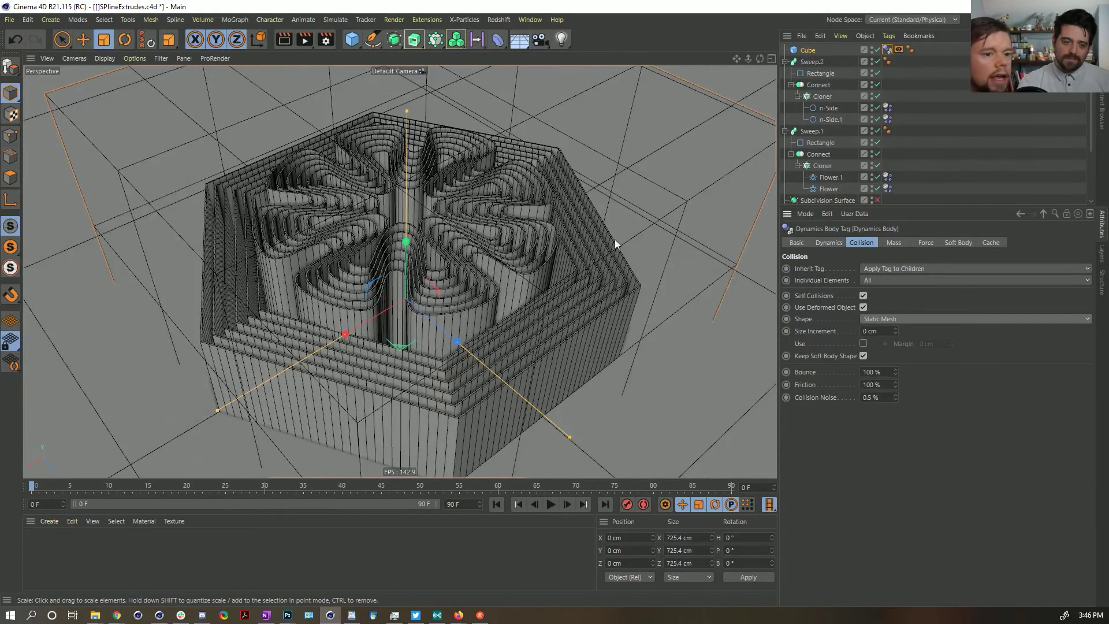
- Play the simulation briefly to test the walls inside the Cube collider, and return to frame 0
{"action": "left_click", "coordinate": [552, 505]}
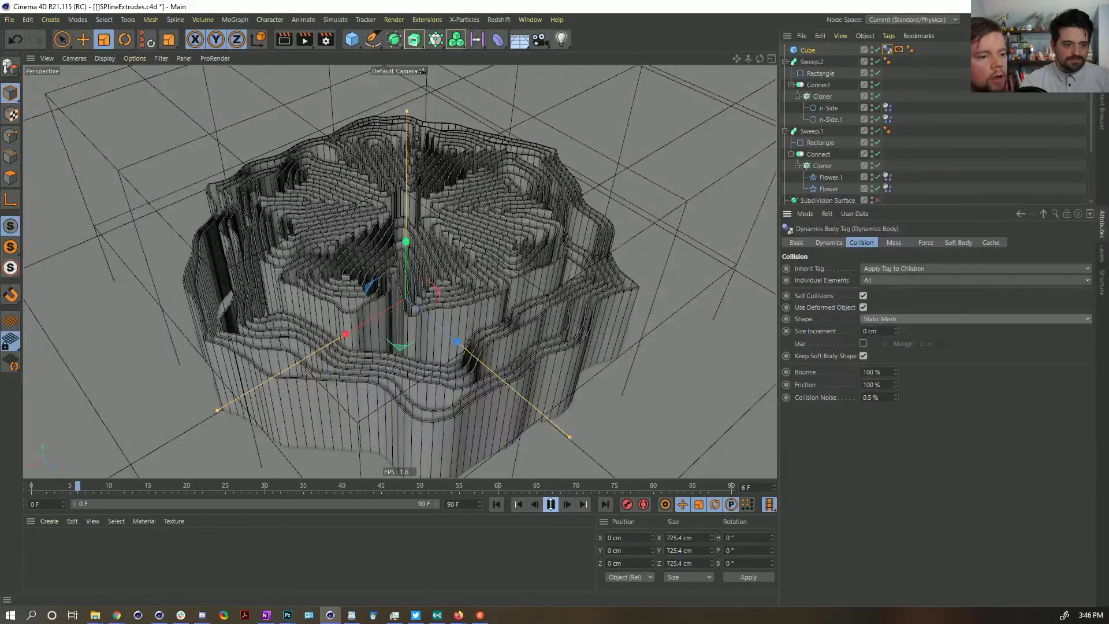
{"action": "left_click", "coordinate": [550, 504]}
{"action": "left_click", "coordinate": [496, 504]}
- Keyframe the soft-body Rest Length of both n-Sides' and both Flowers' dynamics tags at 100% on frame 0 and 200% on frame 15
{"action": "left_click", "coordinate": [887, 107]}
{"action": "left_click", "coordinate": [887, 119], "text": "ctrl"}
{"action": "left_click", "coordinate": [888, 177], "text": "ctrl"}
{"action": "left_click", "coordinate": [887, 189], "text": "ctrl"}
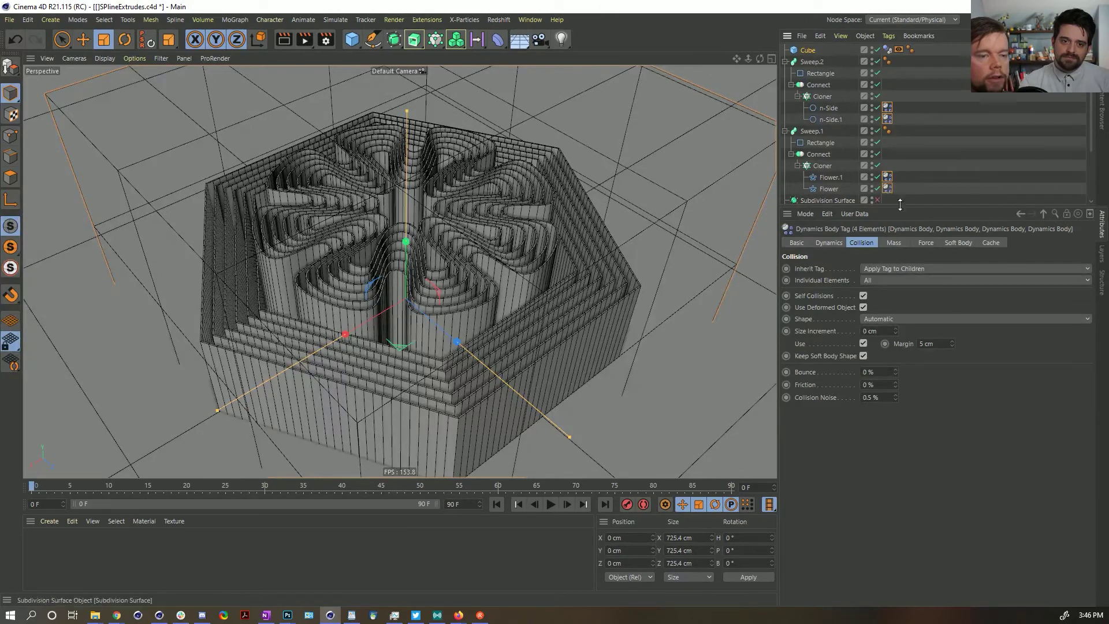
{"action": "left_click", "coordinate": [958, 242]}
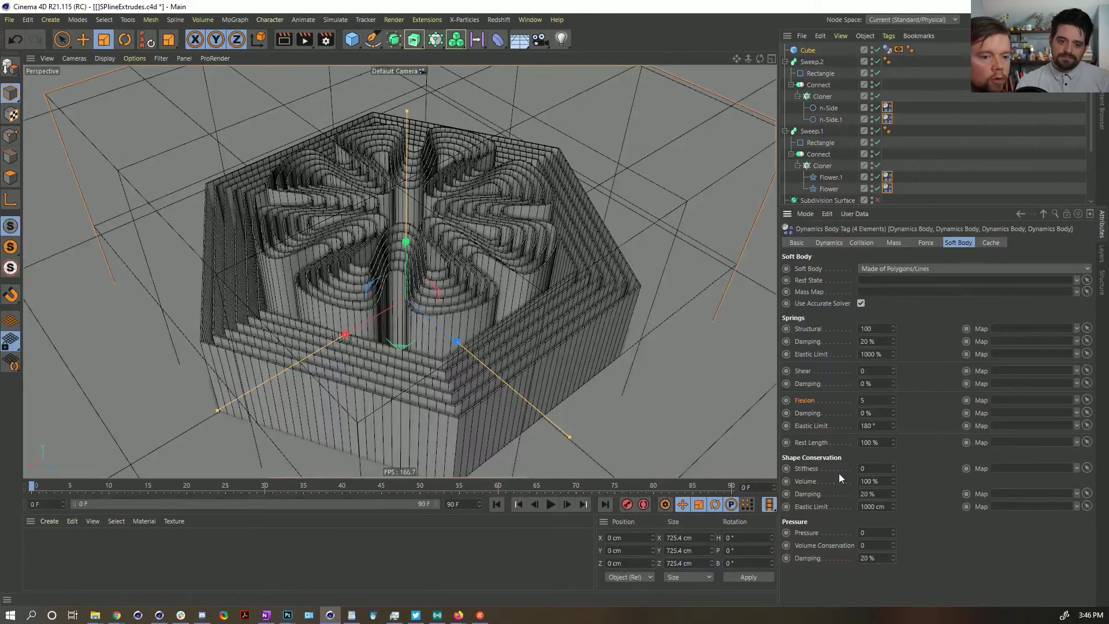
{"action": "left_click", "coordinate": [786, 442], "text": "ctrl"}
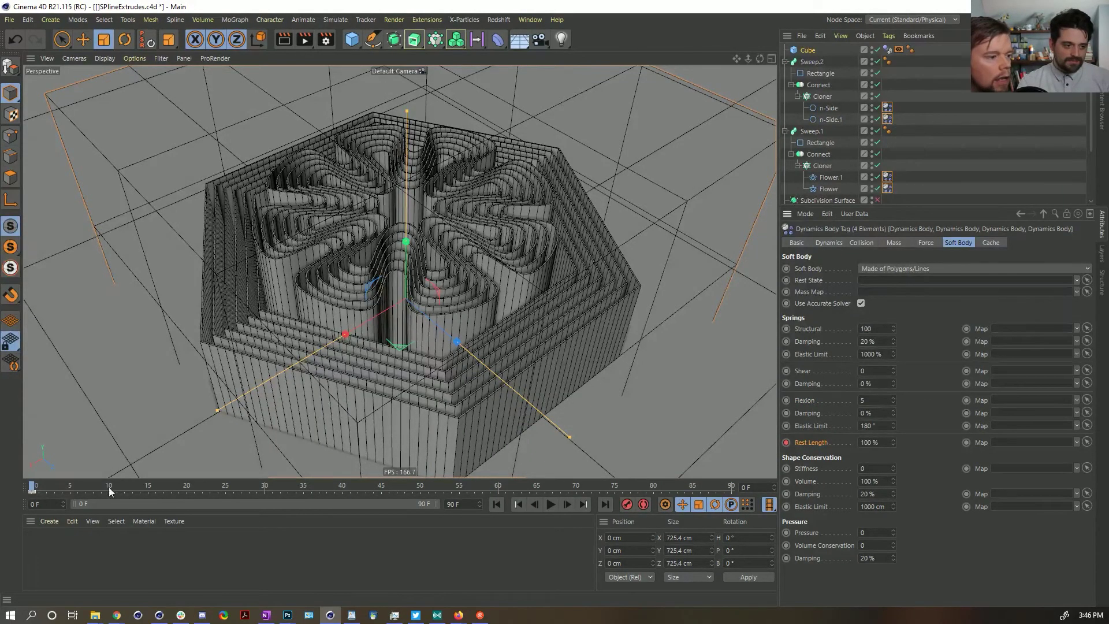
{"action": "left_click", "coordinate": [148, 487]}
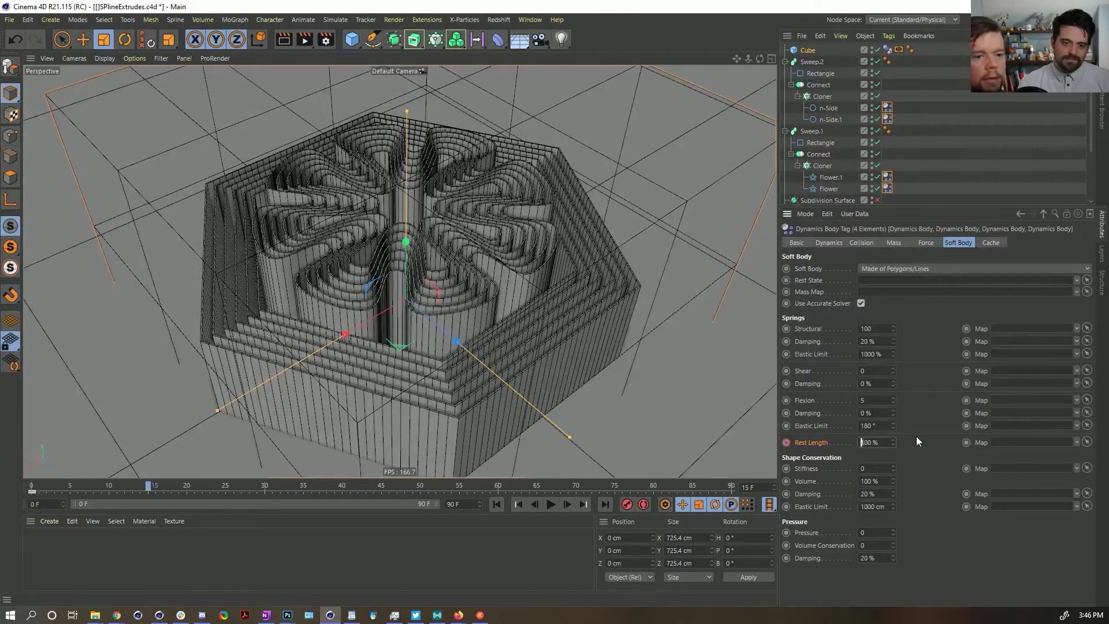
{"action": "type", "text": "2"}
{"action": "key", "text": "Return"}
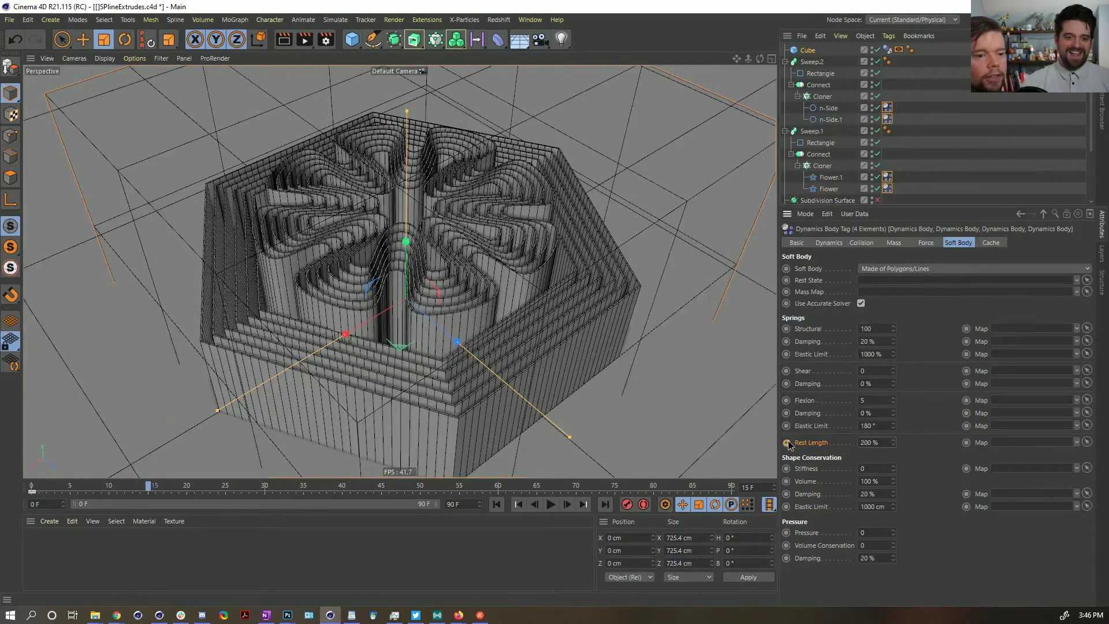
- Play the simulation from the start and step through to frame 14 to examine how the walls fill the Cube
{"action": "left_click", "coordinate": [496, 504]}
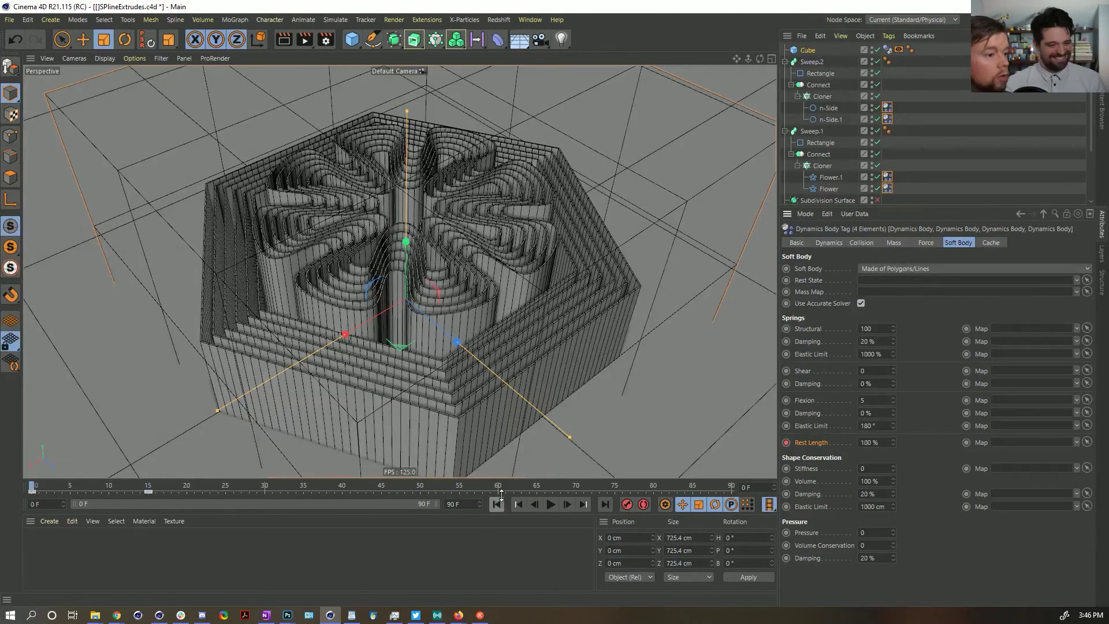
{"action": "left_click", "coordinate": [552, 504]}
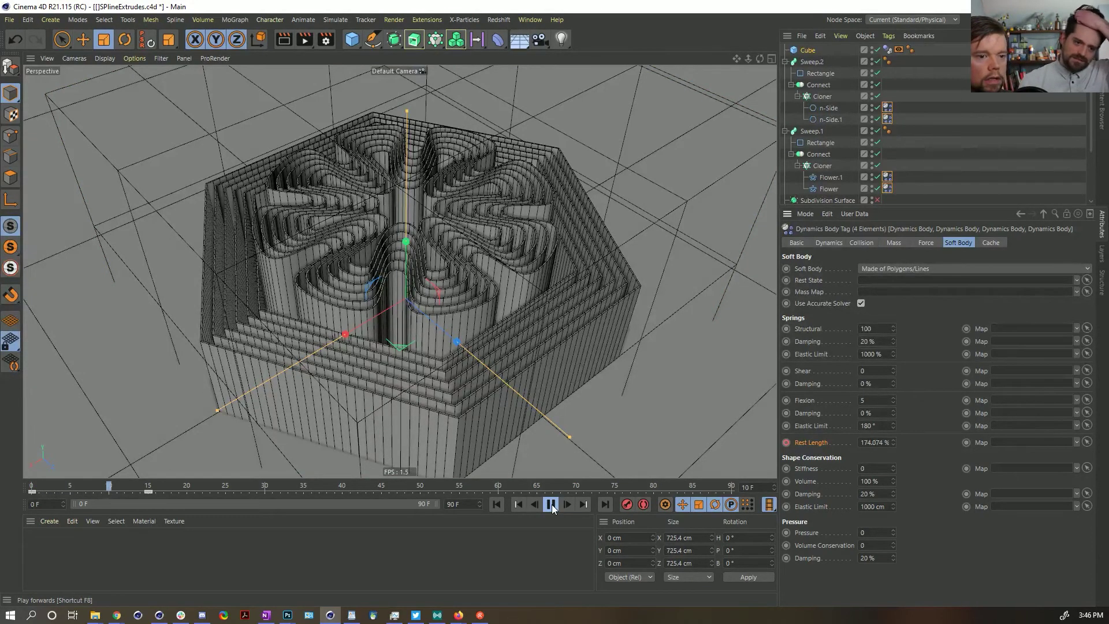
{"action": "left_click", "coordinate": [552, 505]}
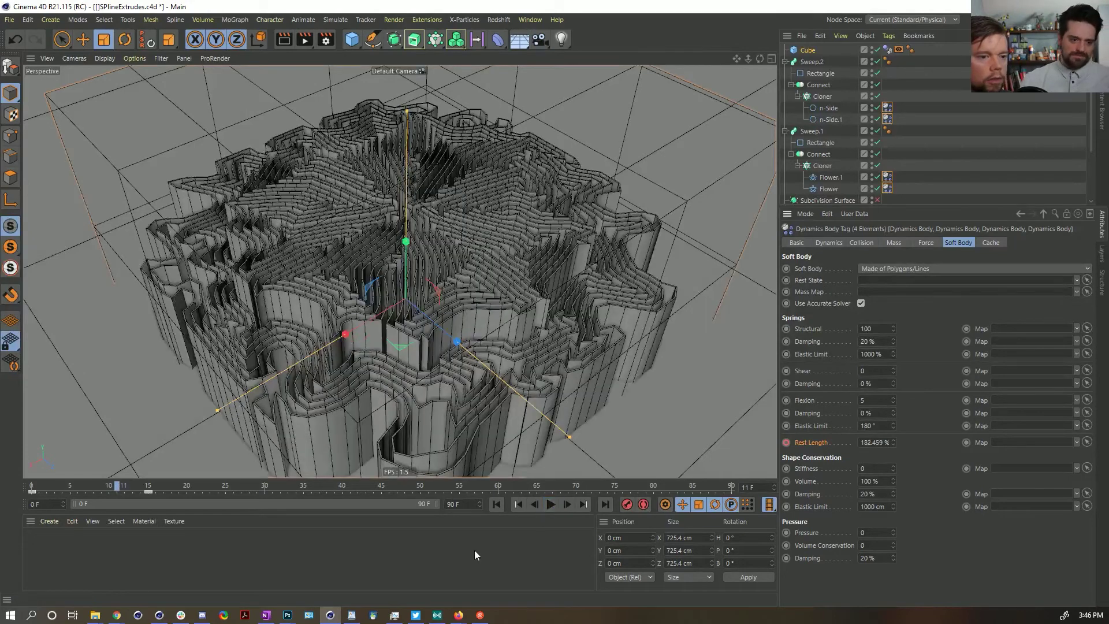
{"action": "left_click", "coordinate": [570, 503]}
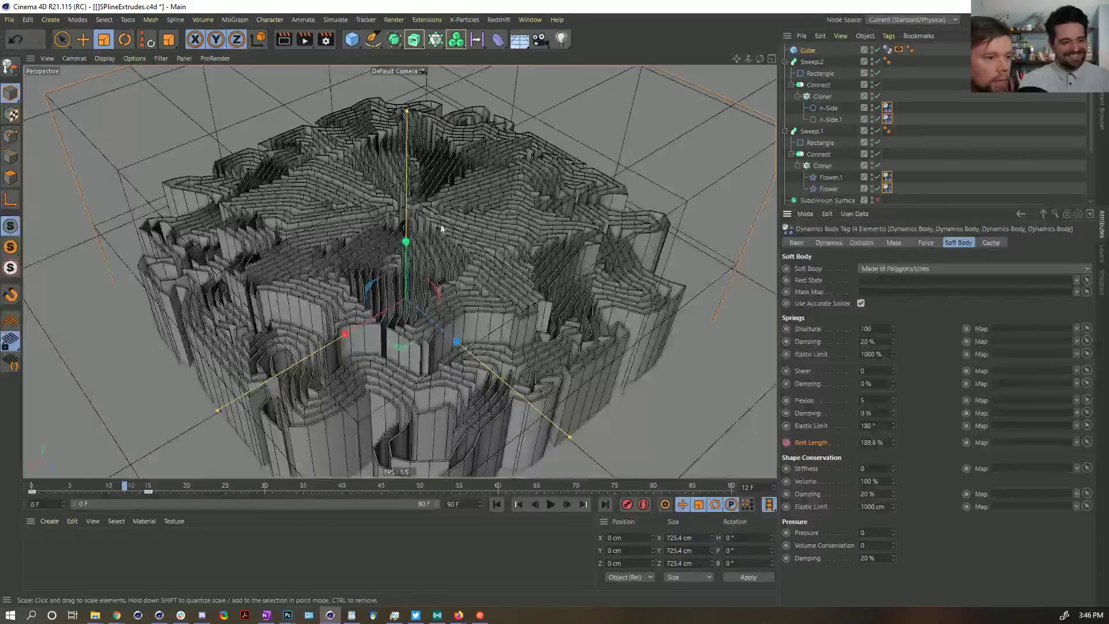
{"action": "left_click", "coordinate": [566, 505]}
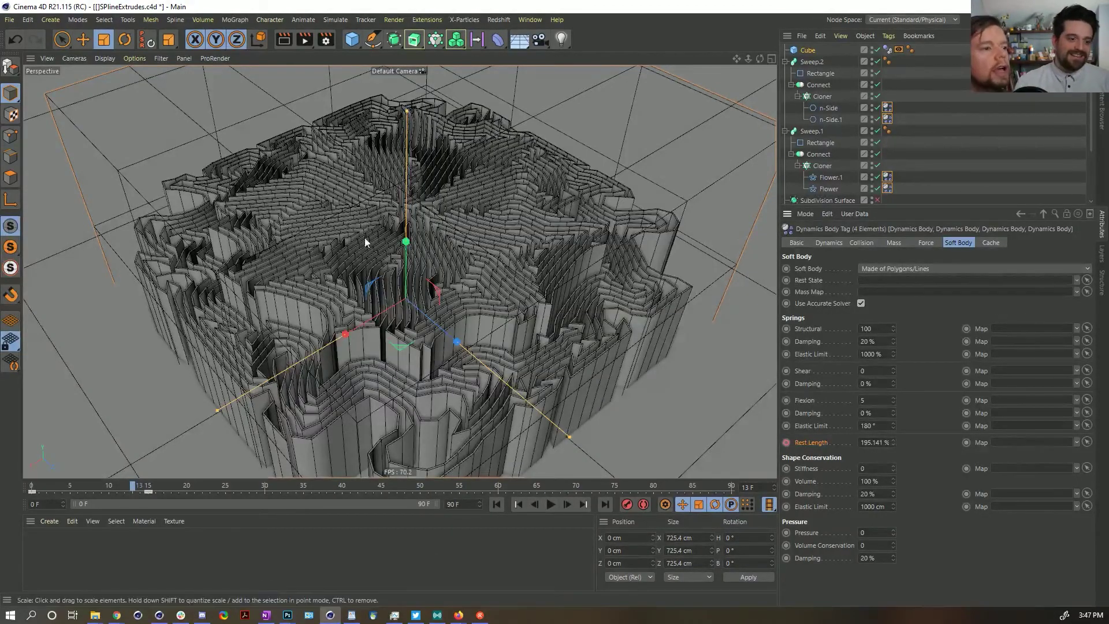
{"action": "left_click_drag", "start_coordinate": [415, 264], "coordinate": [405, 235], "text": "alt"}
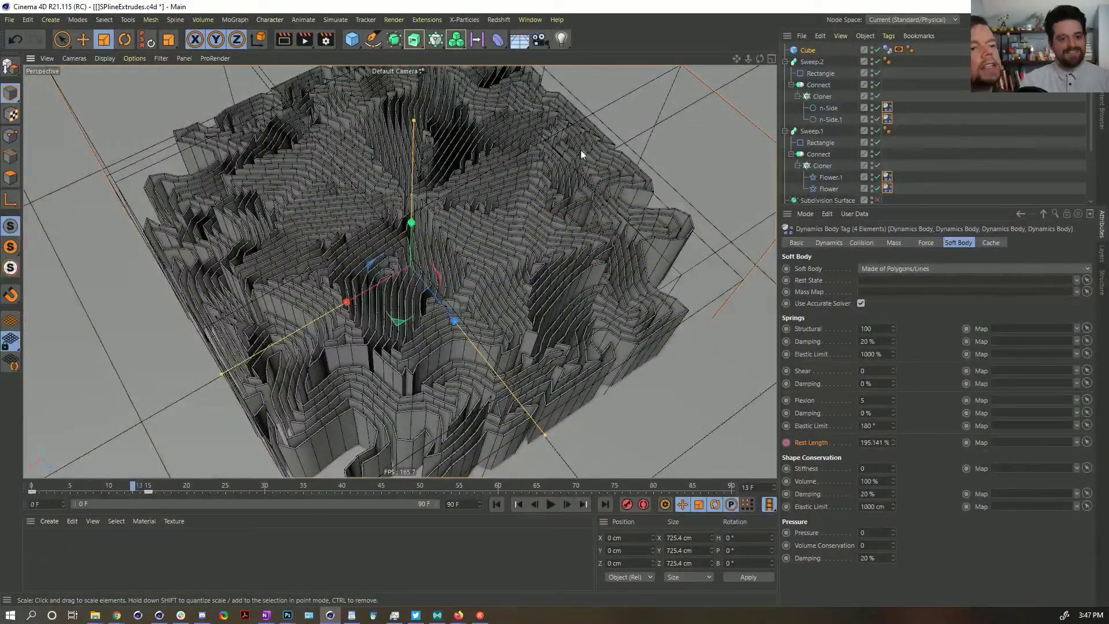
{"action": "left_click_drag", "start_coordinate": [248, 174], "coordinate": [521, 213], "text": "alt"}
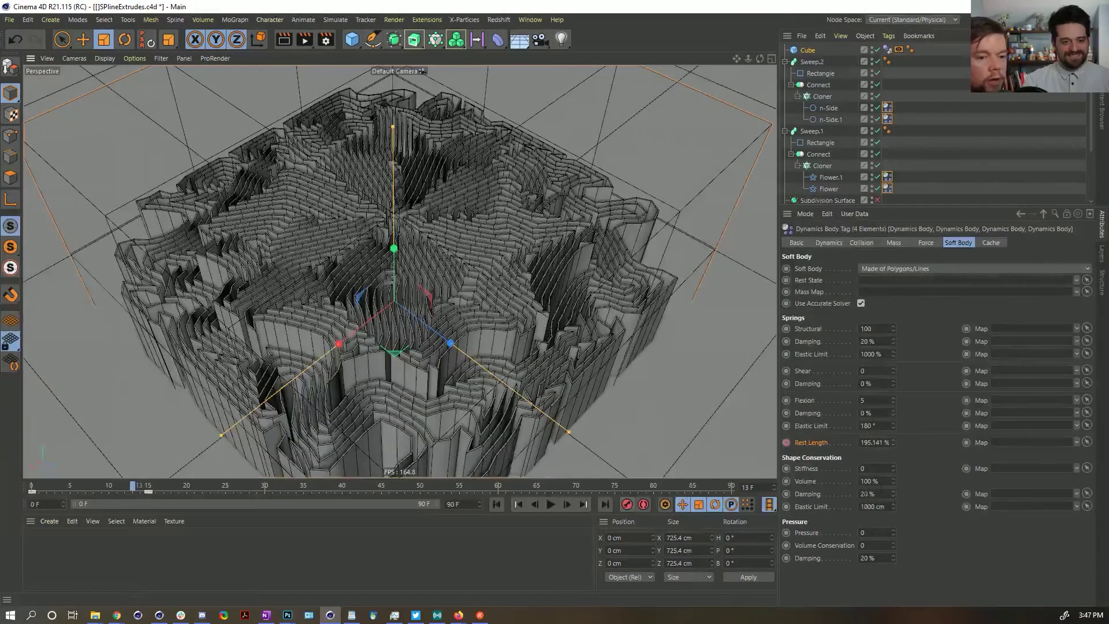
{"action": "left_click", "coordinate": [567, 504]}
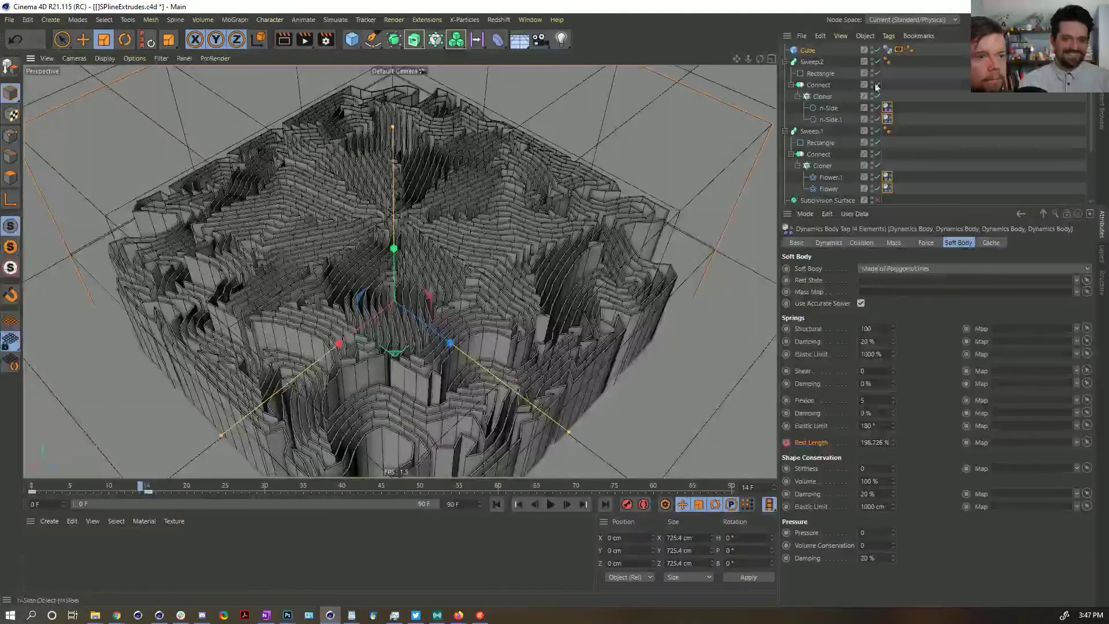
- Disable both Sweeps with their Rectangle and Connect objects, and continue the simulation on the bare splines
{"action": "left_click", "coordinate": [877, 61]}
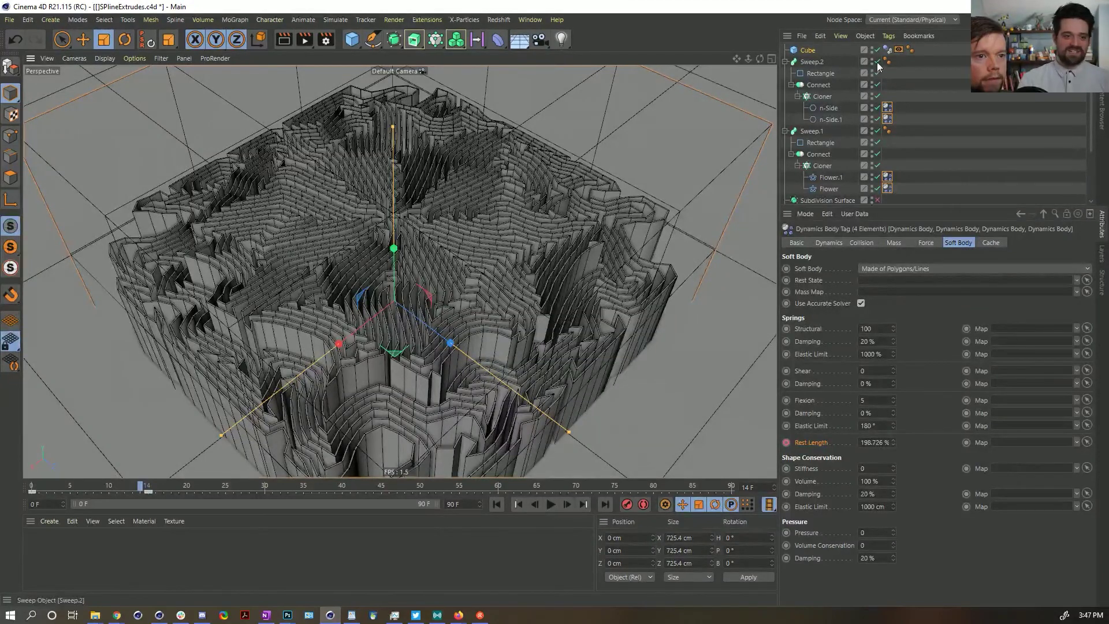
{"action": "left_click_drag", "start_coordinate": [883, 63], "coordinate": [882, 76]}
{"action": "left_click", "coordinate": [877, 130]}
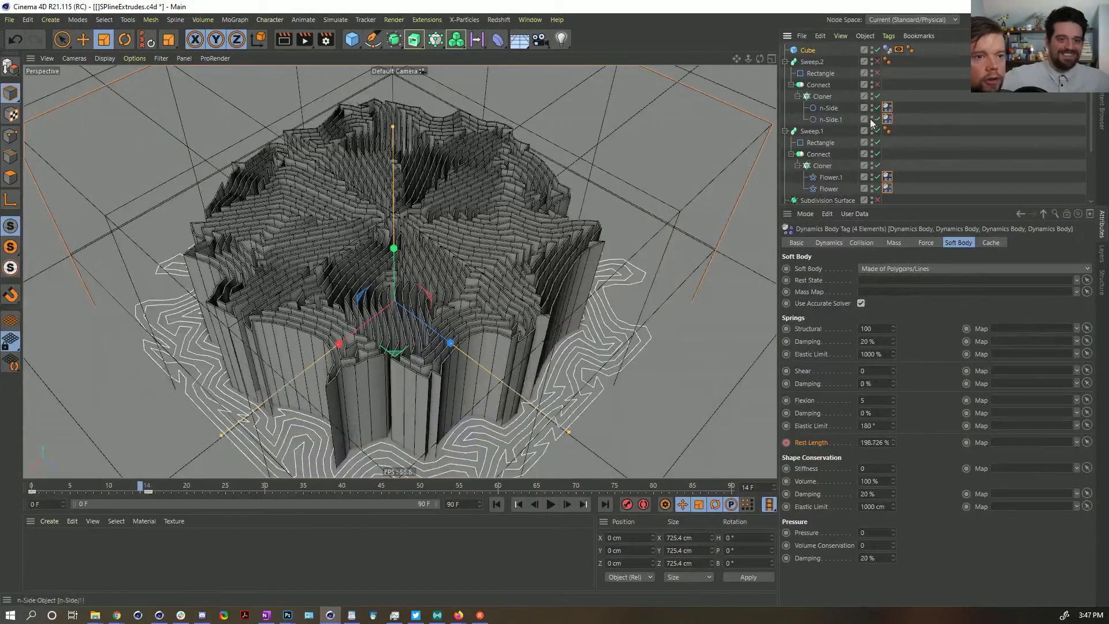
{"action": "left_click_drag", "start_coordinate": [879, 142], "coordinate": [879, 155]}
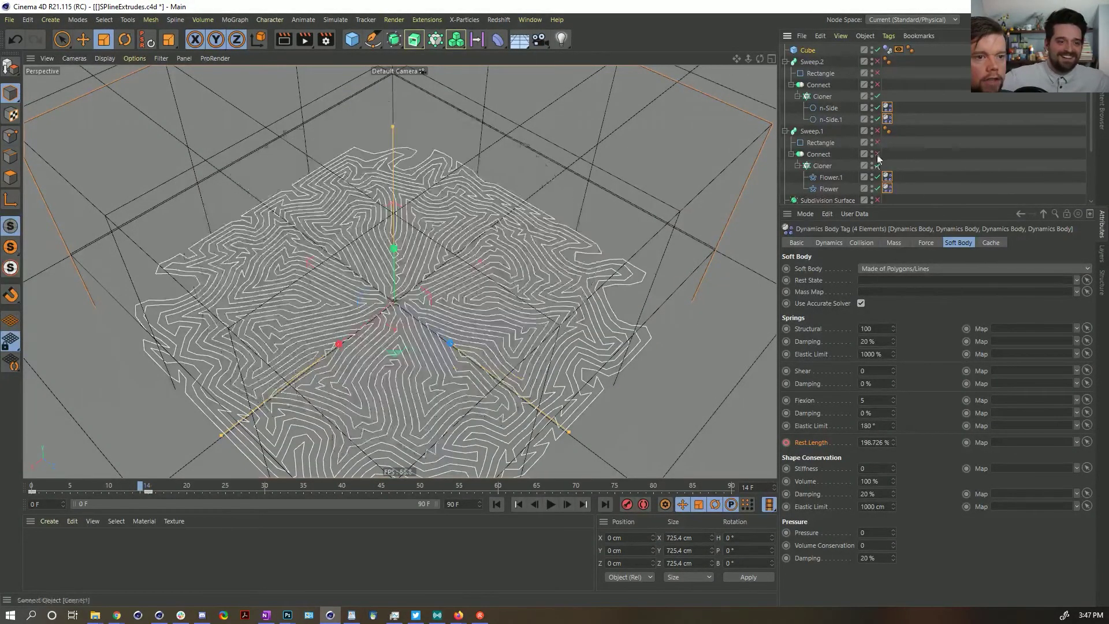
{"action": "left_click", "coordinate": [551, 504]}
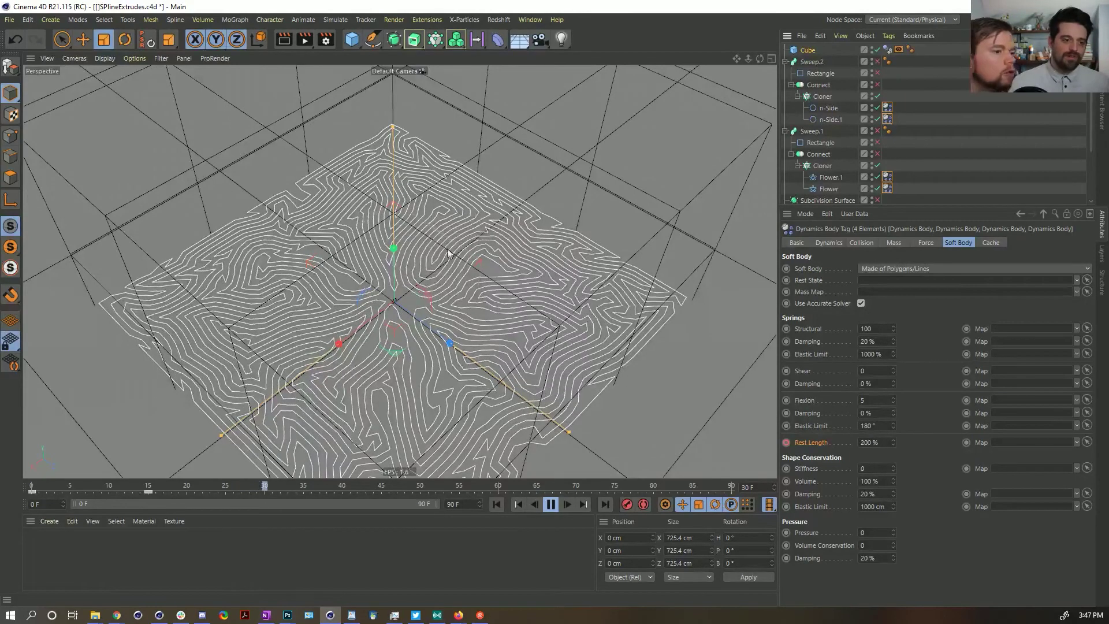
- Stop the simulation at frame 35, re-enable both Sweeps with their Rectangle and Connect objects, and save the scene
{"action": "left_click", "coordinate": [551, 505]}
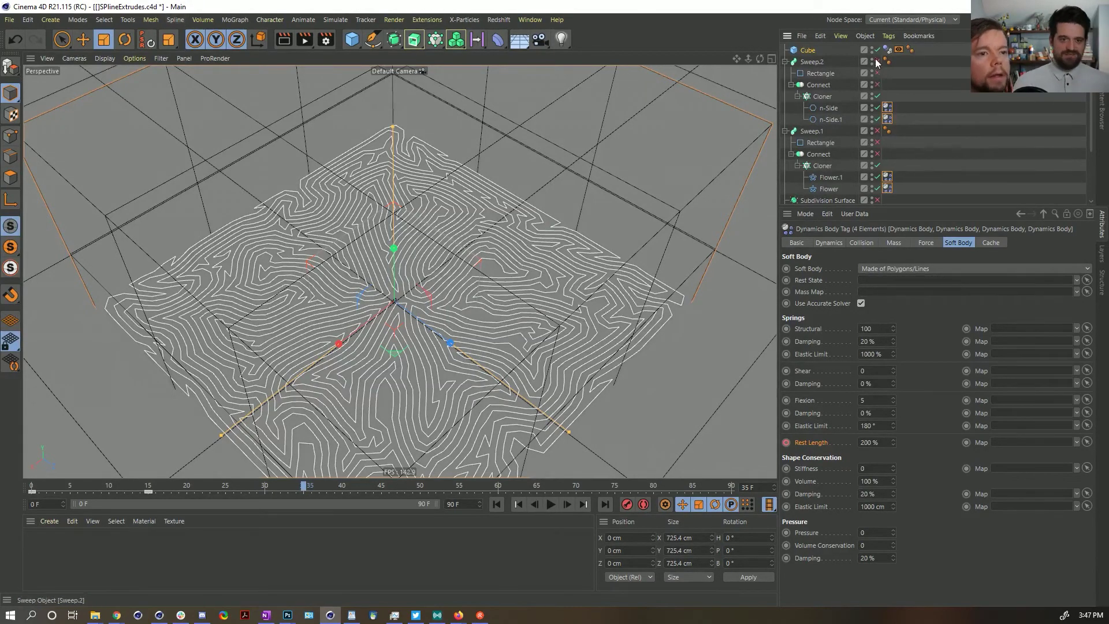
{"action": "left_click_drag", "start_coordinate": [878, 156], "coordinate": [878, 60]}
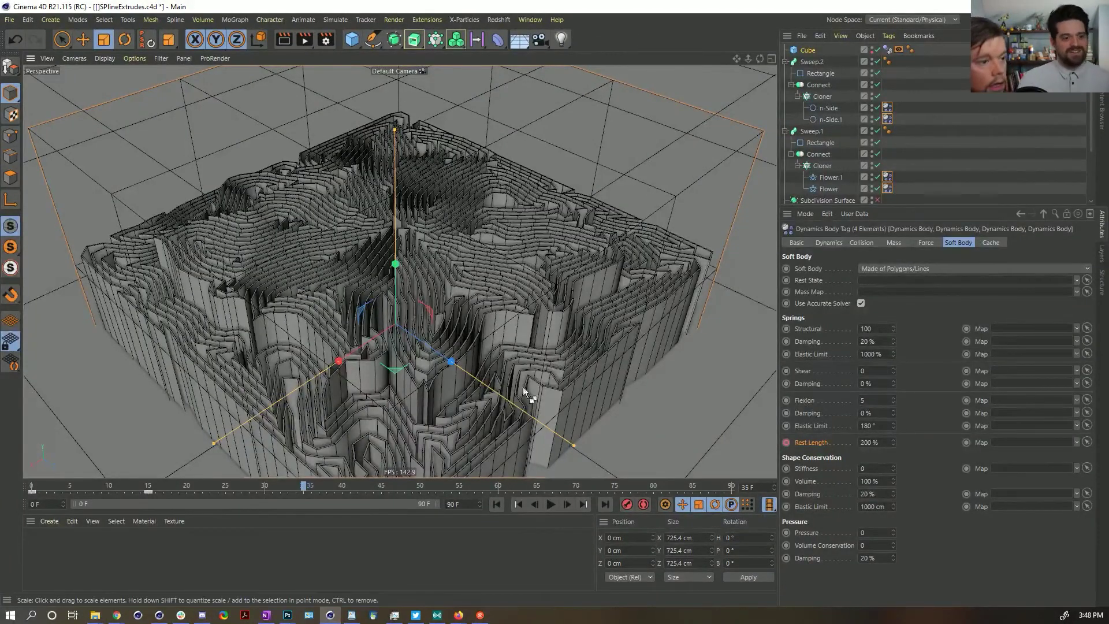
{"action": "key", "text": "ctrl+s"}
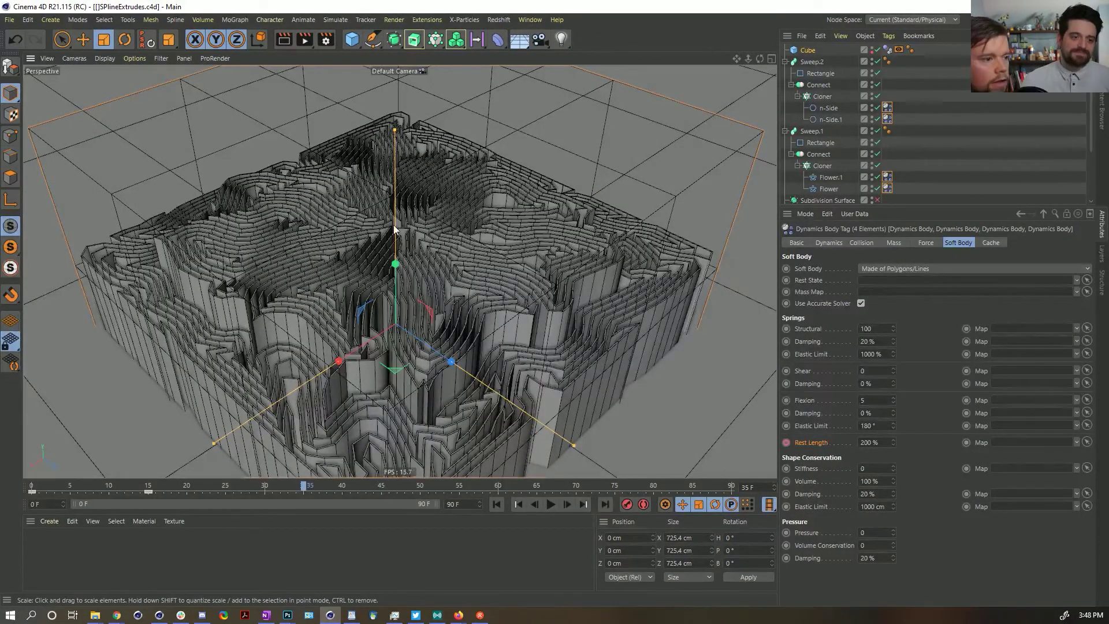
{"action": "left_click_drag", "start_coordinate": [394, 224], "coordinate": [409, 244], "text": "alt"}
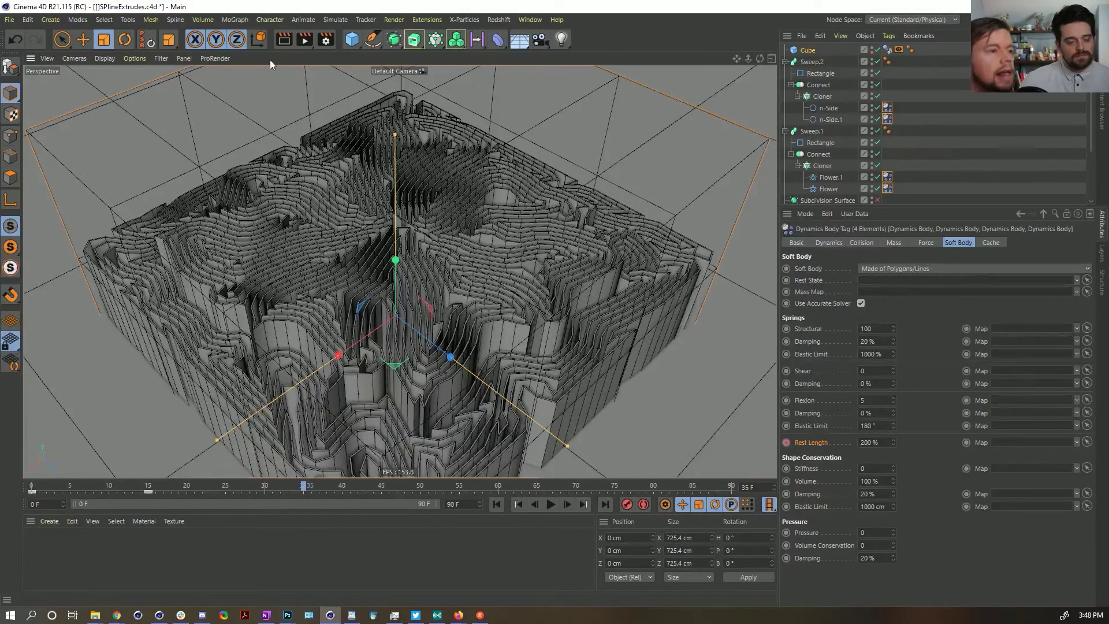
- Add a Displacer deformer, group Sweep.2 and Sweep.1 under a Null, and place the Displacer inside that Null
{"action": "left_click_drag", "start_coordinate": [497, 44], "coordinate": [549, 181]}
{"action": "left_click", "coordinate": [785, 73]}
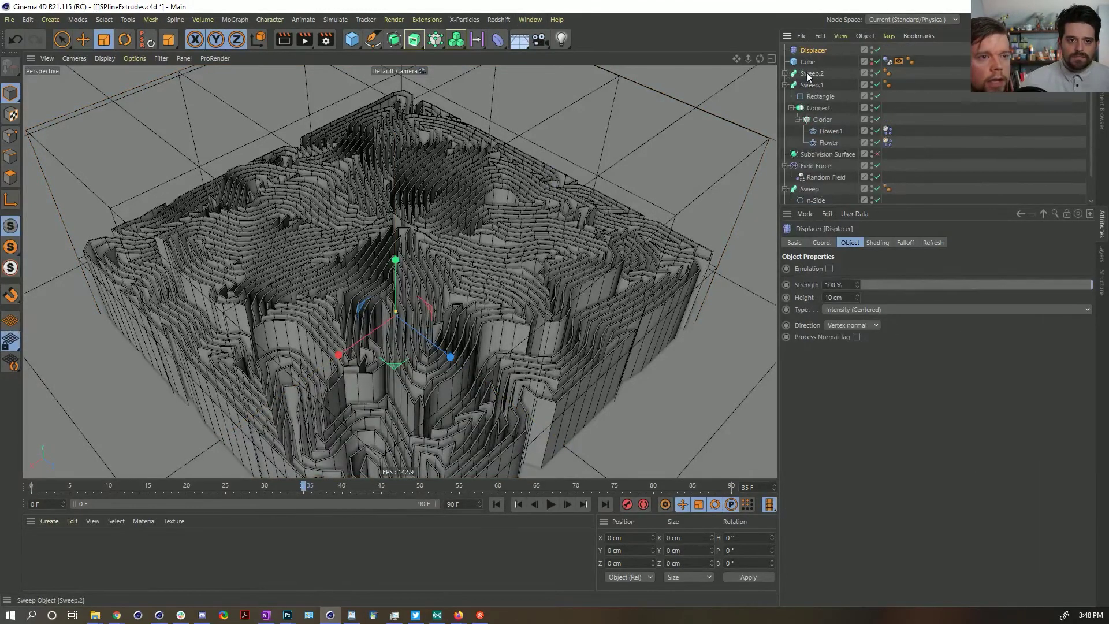
{"action": "left_click", "coordinate": [784, 85]}
{"action": "left_click", "coordinate": [812, 74]}
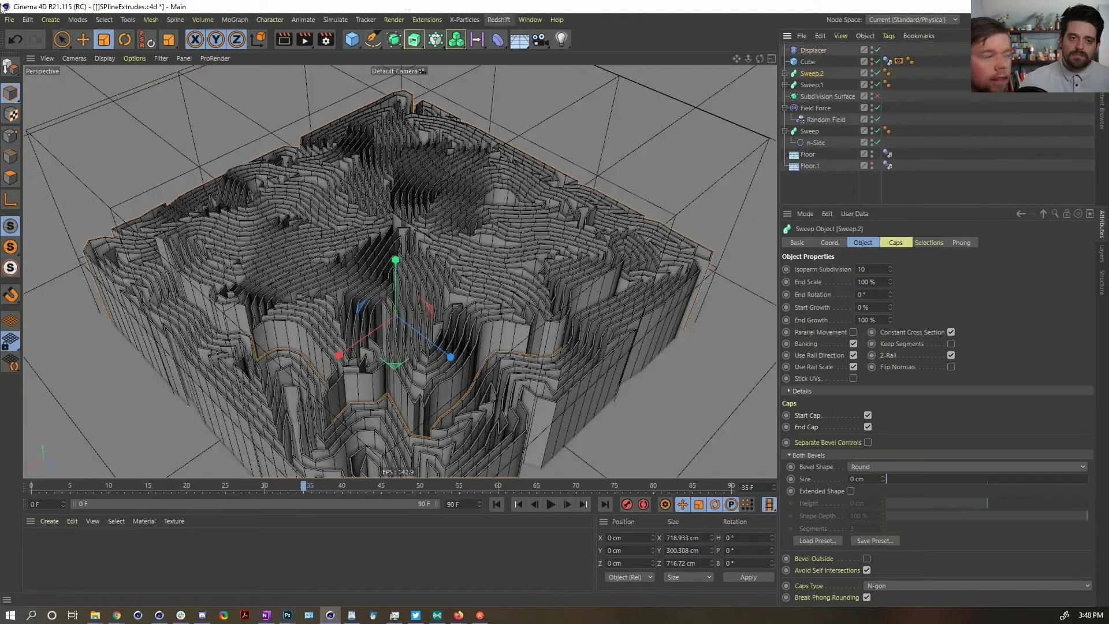
{"action": "left_click", "coordinate": [812, 85], "text": "ctrl"}
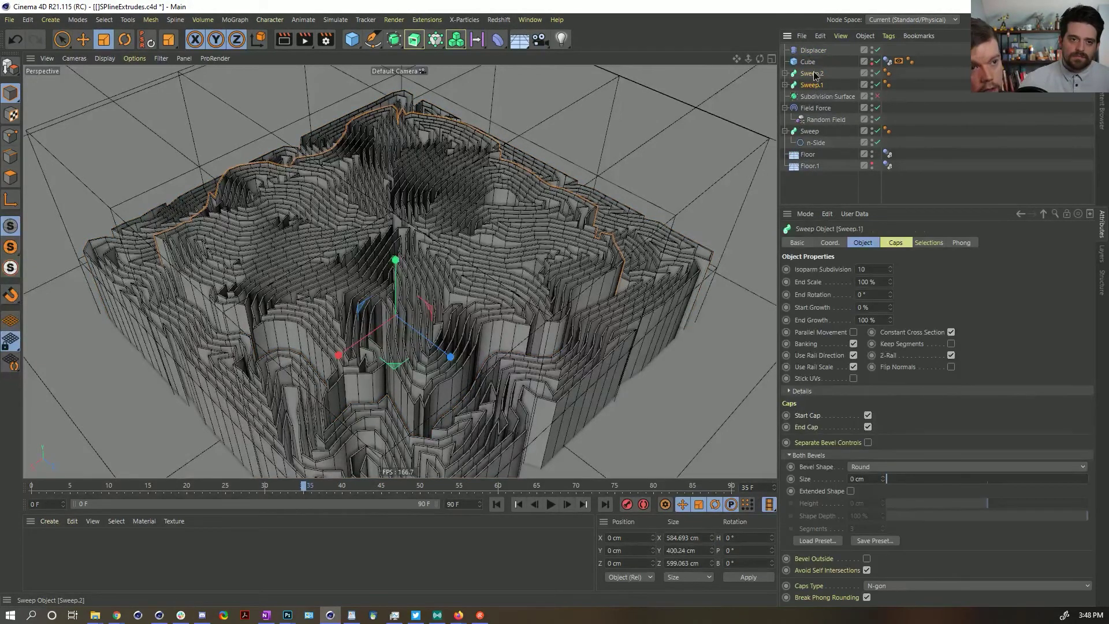
{"action": "key", "text": "alt+g"}
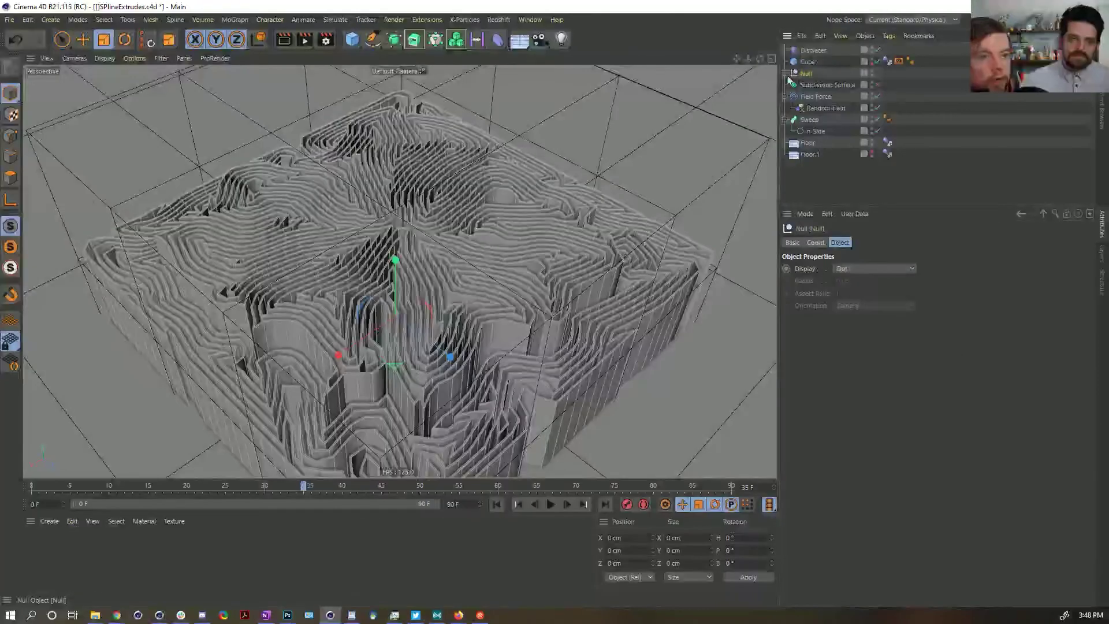
{"action": "left_click_drag", "start_coordinate": [815, 50], "coordinate": [812, 75]}
- Set the Displacer's height to 50 cm and load a Color shader as its custom shader
{"action": "left_click", "coordinate": [836, 297]}
{"action": "type", "text": "50"}
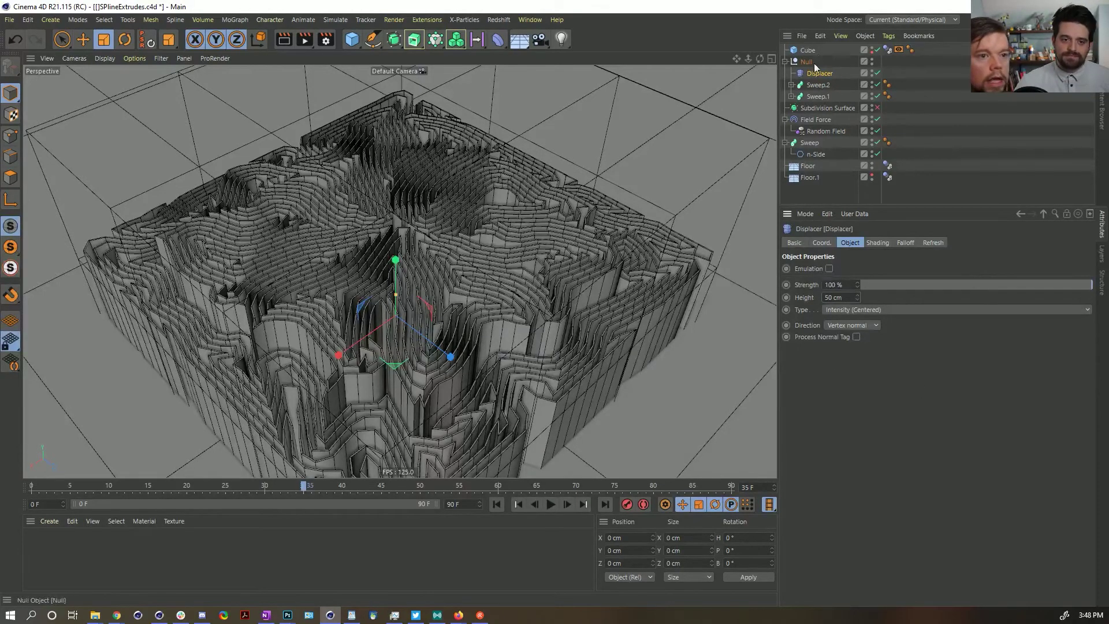
{"action": "left_click", "coordinate": [879, 243]}
{"action": "left_click", "coordinate": [822, 281]}
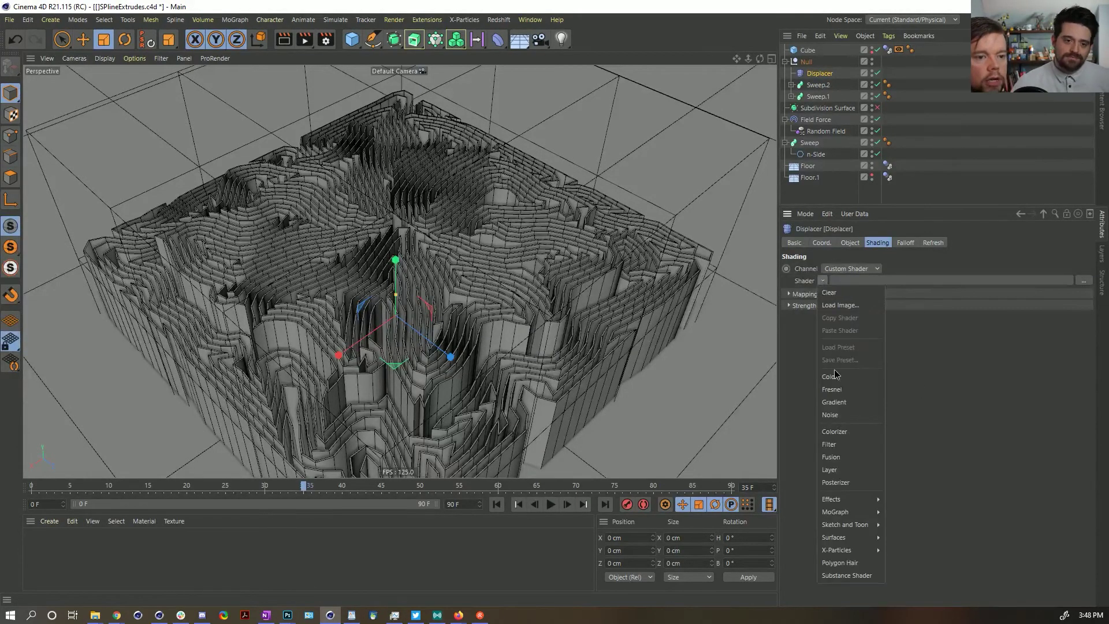
{"action": "left_click", "coordinate": [836, 376]}
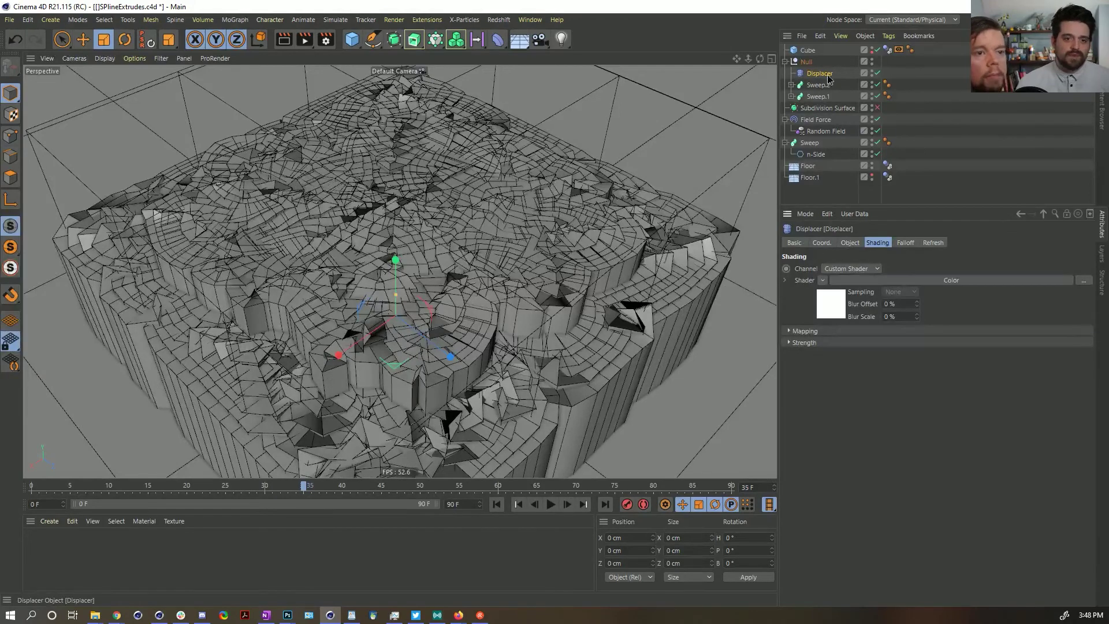
- Set the Displacer's direction to Planar with the orientation +Y
{"action": "left_click", "coordinate": [856, 244]}
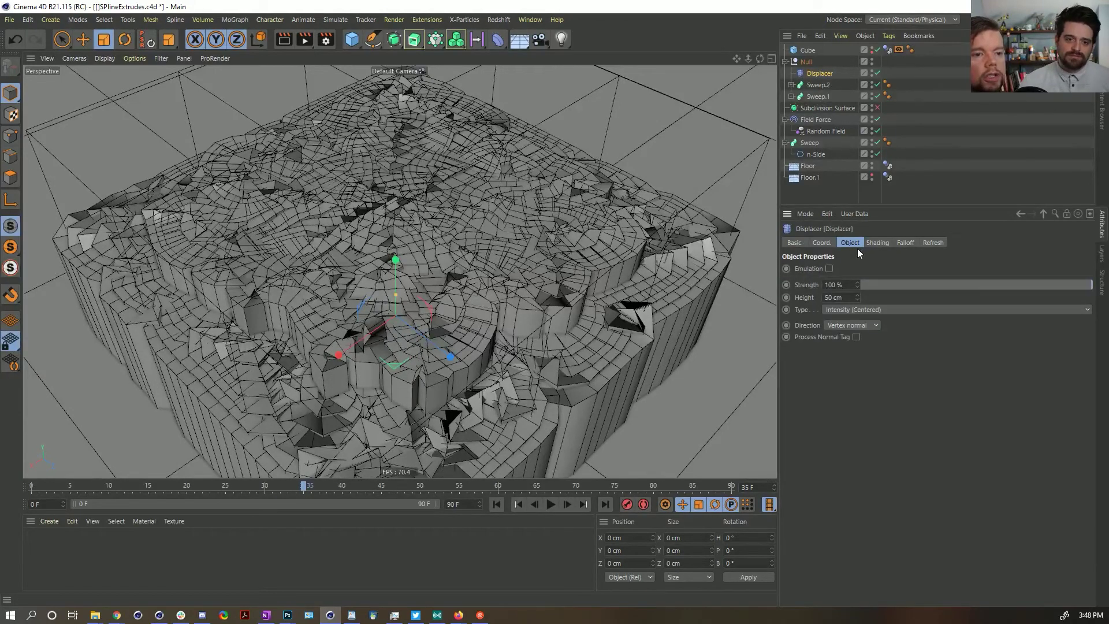
{"action": "left_click", "coordinate": [840, 310]}
{"action": "left_click", "coordinate": [803, 319]}
{"action": "left_click", "coordinate": [837, 324]}
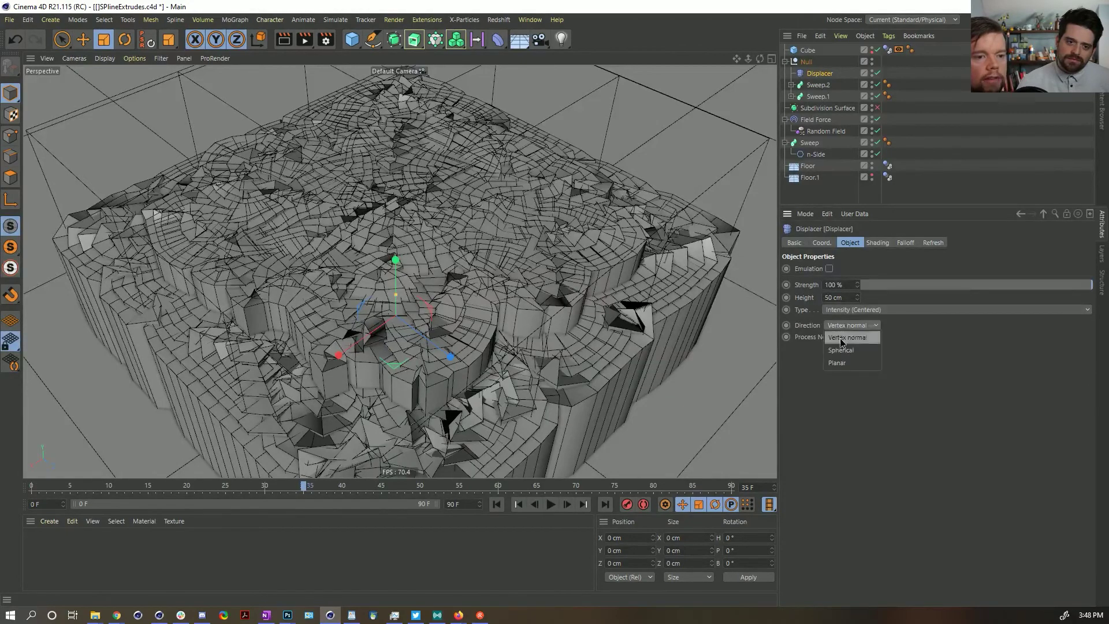
{"action": "left_click", "coordinate": [847, 358]}
{"action": "left_click", "coordinate": [848, 350]}
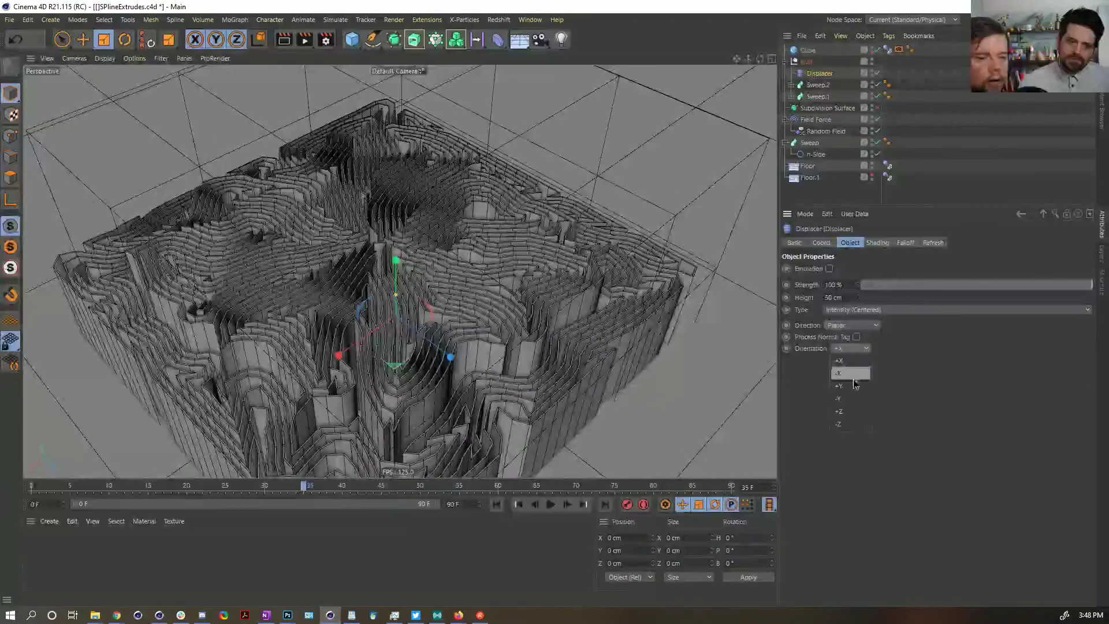
{"action": "left_click", "coordinate": [854, 386]}
{"action": "left_click_drag", "start_coordinate": [541, 356], "coordinate": [520, 324], "text": "alt"}
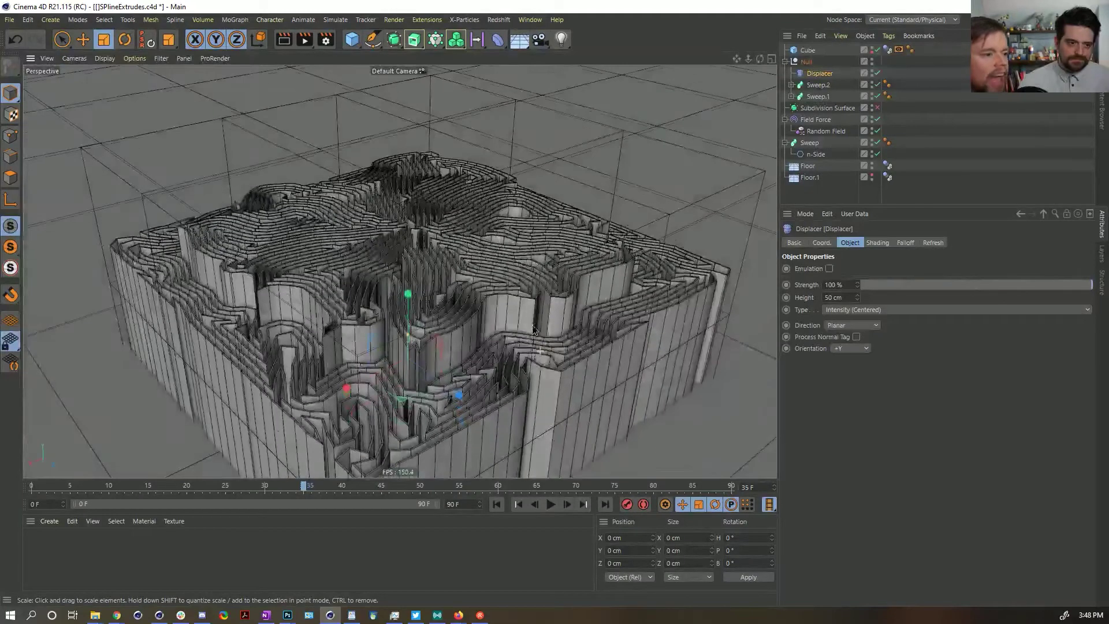
- Replace the Displacer's Color shader with Noise and raise the noise's Global Scale to 1010 %
{"action": "left_click", "coordinate": [877, 242]}
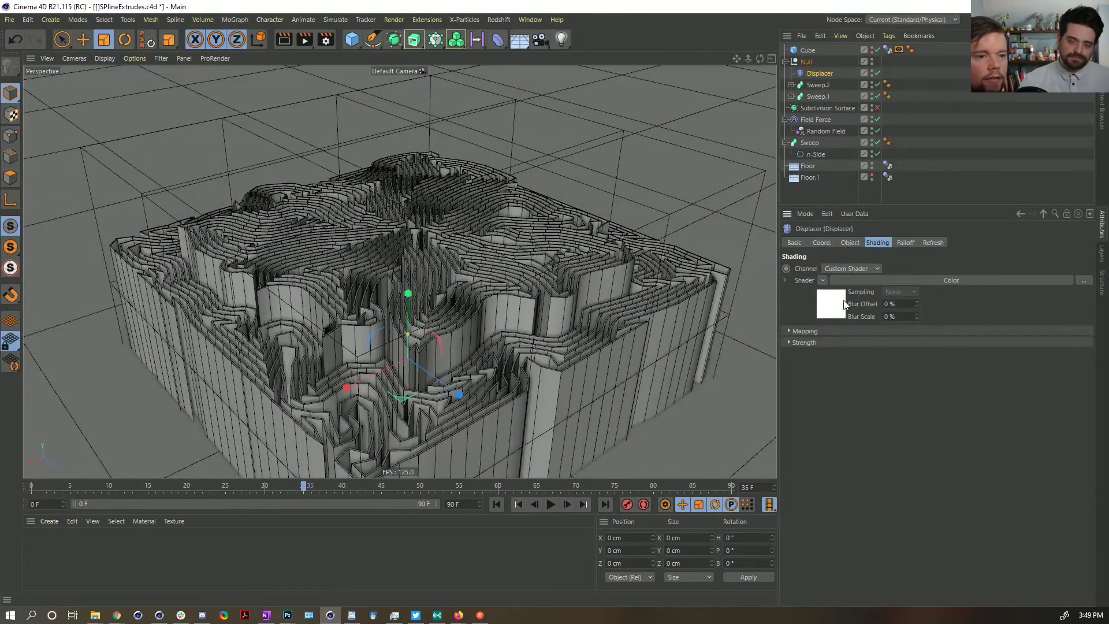
{"action": "left_click", "coordinate": [823, 281]}
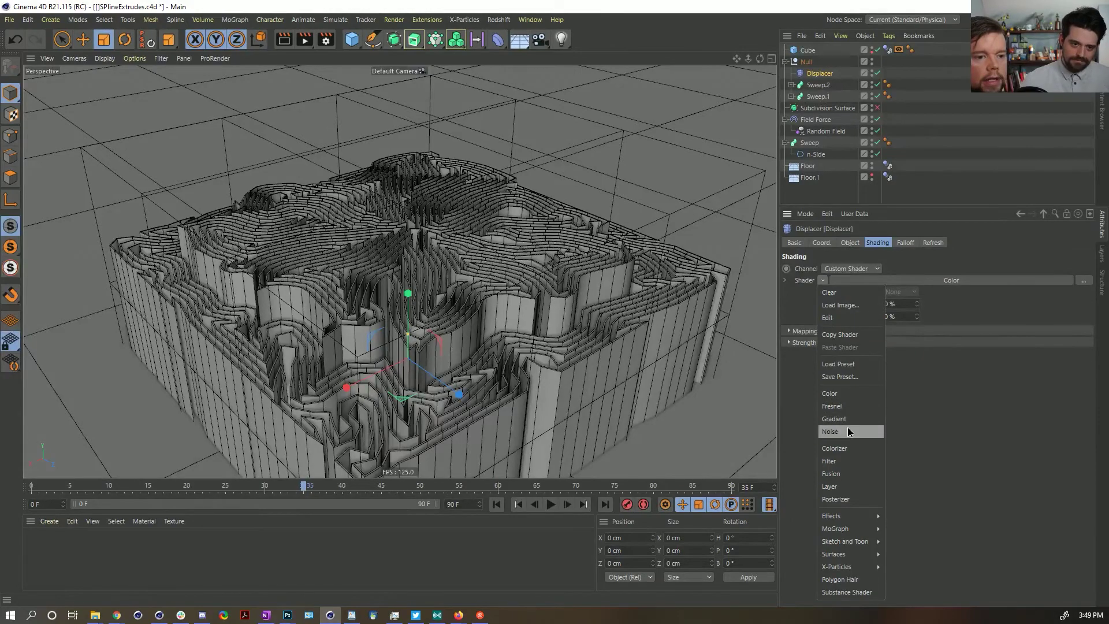
{"action": "left_click", "coordinate": [847, 431]}
{"action": "left_click", "coordinate": [838, 299]}
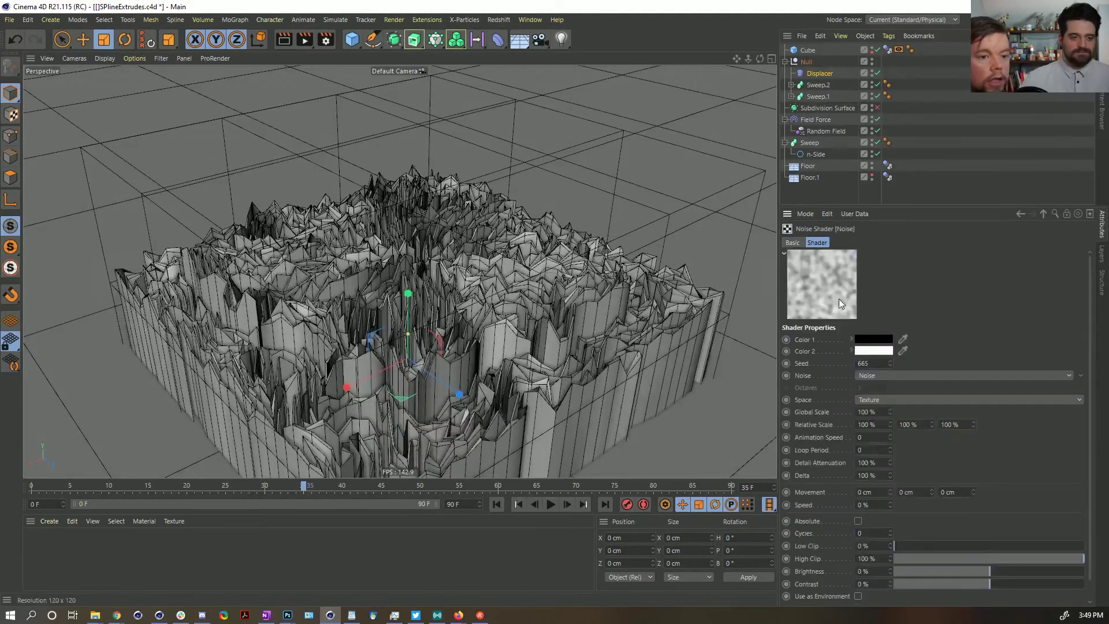
{"action": "left_click_drag", "start_coordinate": [894, 411], "coordinate": [974, 386]}
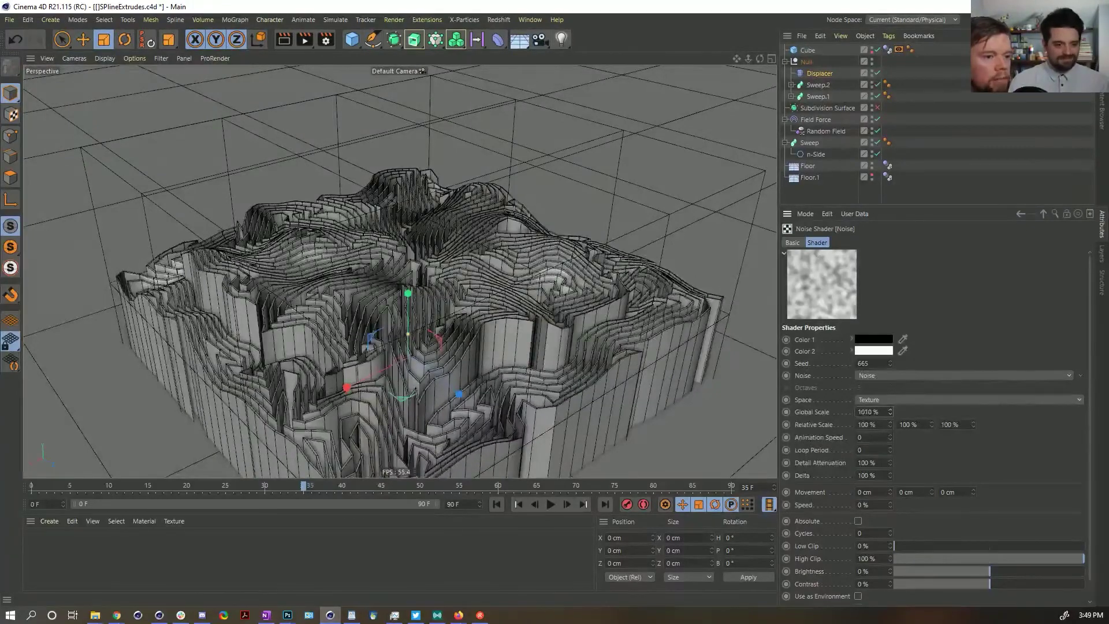
{"action": "left_click_drag", "start_coordinate": [428, 329], "coordinate": [431, 352], "text": "alt"}
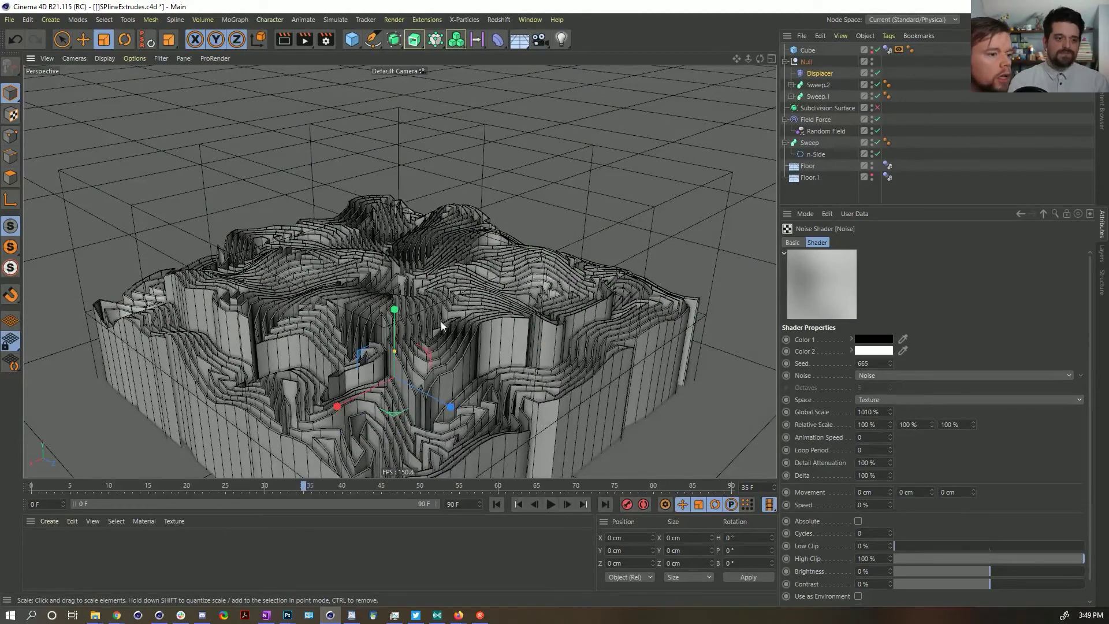
{"action": "left_click_drag", "start_coordinate": [448, 346], "coordinate": [452, 381], "text": "alt"}
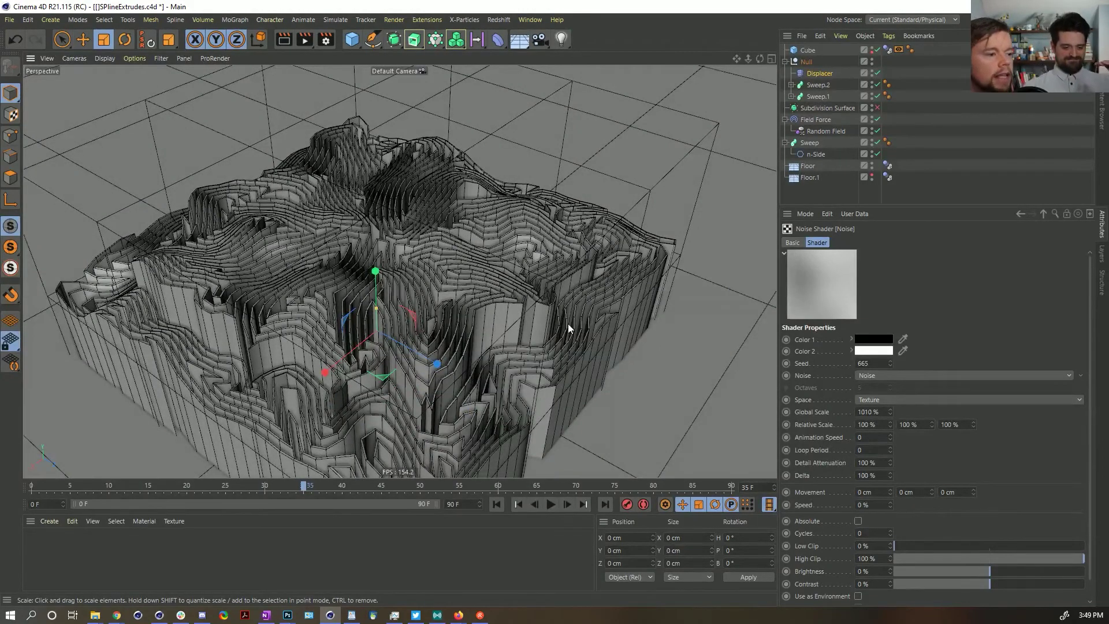
{"action": "left_click_drag", "start_coordinate": [541, 272], "coordinate": [501, 298], "text": "alt"}
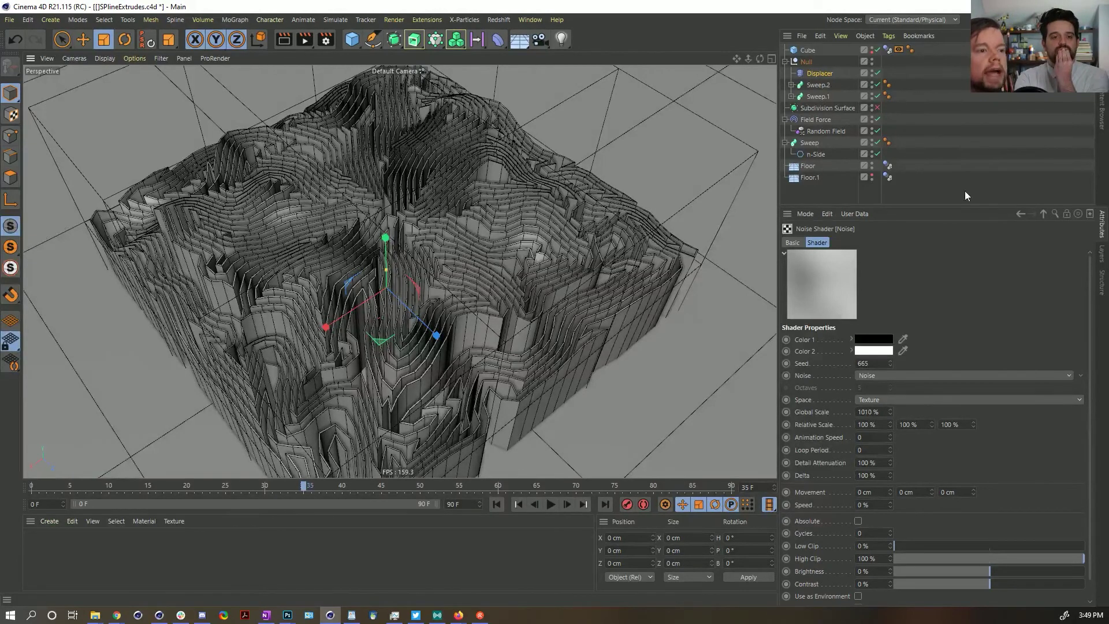
- Return from the noise to the Displacer, look over its Falloff and Shading settings, and examine the displaced walls
{"action": "left_click", "coordinate": [1021, 214]}
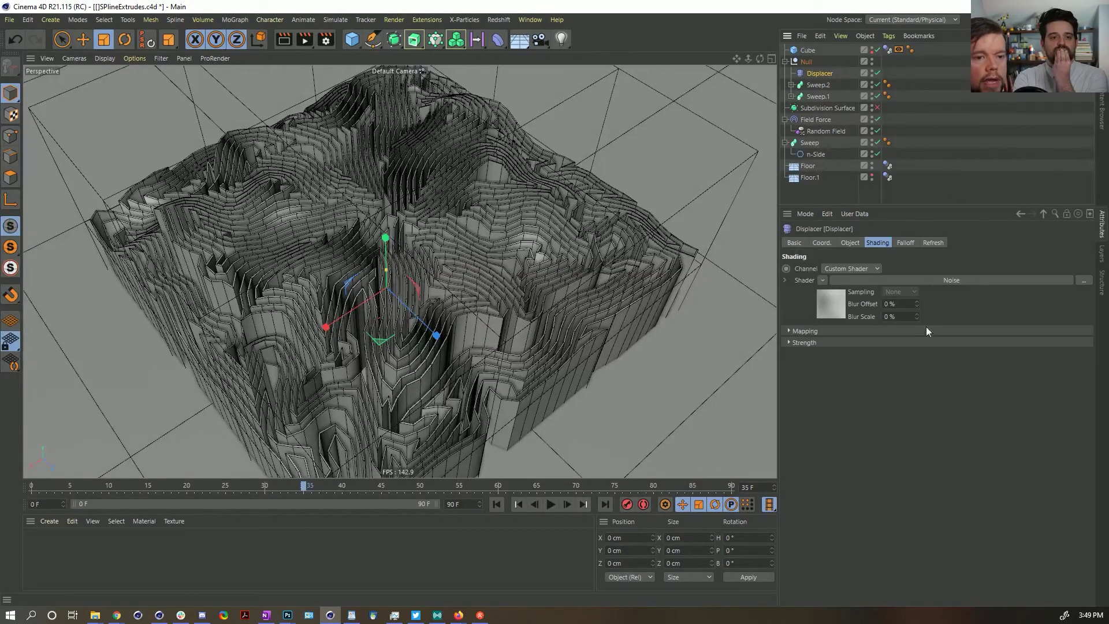
{"action": "left_click", "coordinate": [908, 245]}
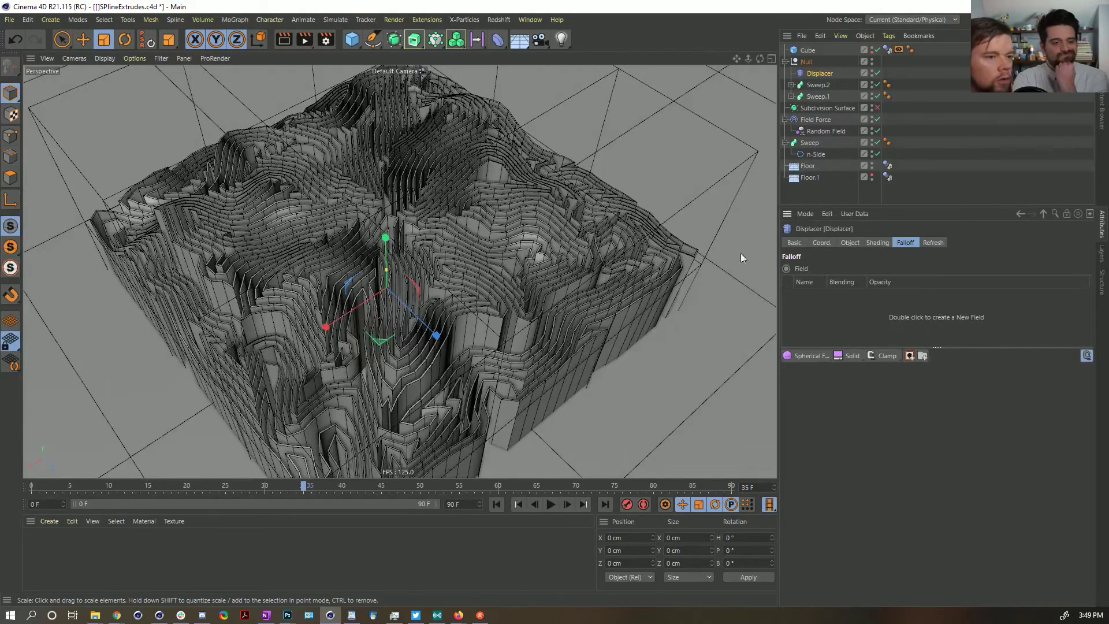
{"action": "left_click", "coordinate": [876, 243]}
{"action": "mouse_move", "coordinate": [572, 293]}
{"action": "left_mouse_down", "text": "alt"}
{"action": "mouse_move", "coordinate": [529, 263]}
{"action": "mouse_move", "coordinate": [523, 219]}
{"action": "mouse_move", "coordinate": [541, 278]}
{"action": "left_mouse_up", "text": "alt"}
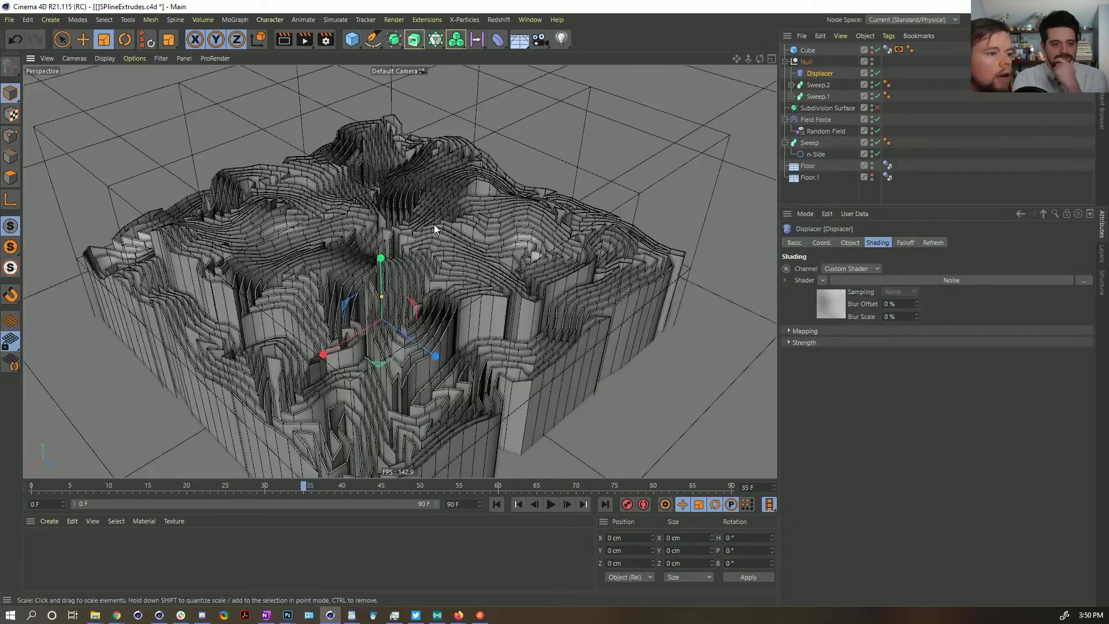
{"action": "left_click_drag", "start_coordinate": [452, 216], "coordinate": [448, 212], "text": "alt"}
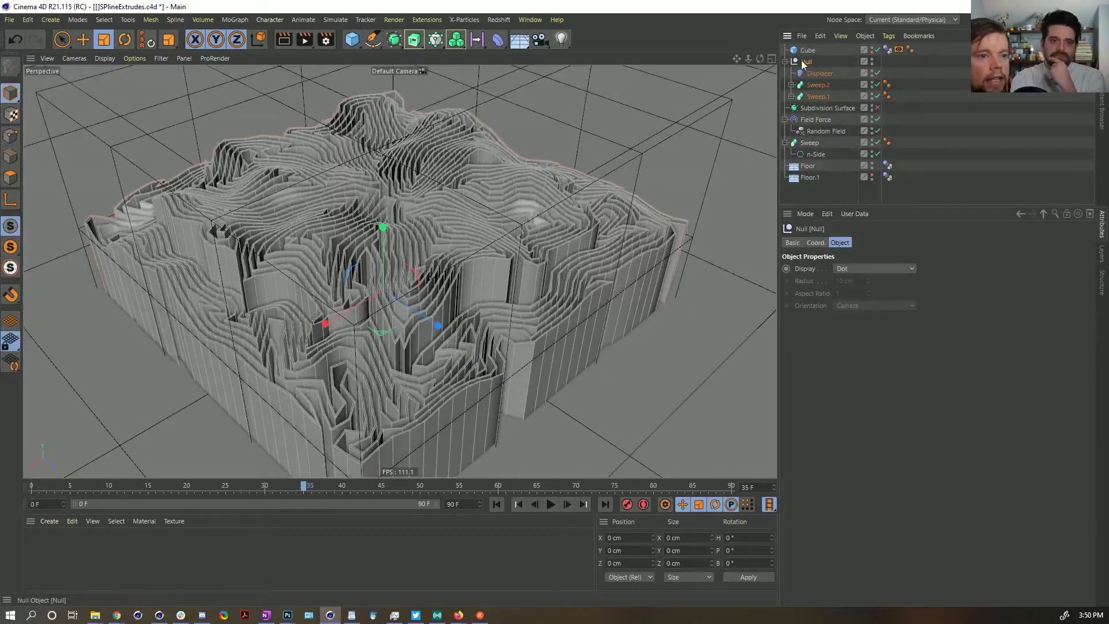
- Nest the Null in the Subdivision Surface, try the smoothing switched on, and leave the Subdivision Surface disabled
{"action": "left_click_drag", "start_coordinate": [824, 111], "coordinate": [824, 110]}
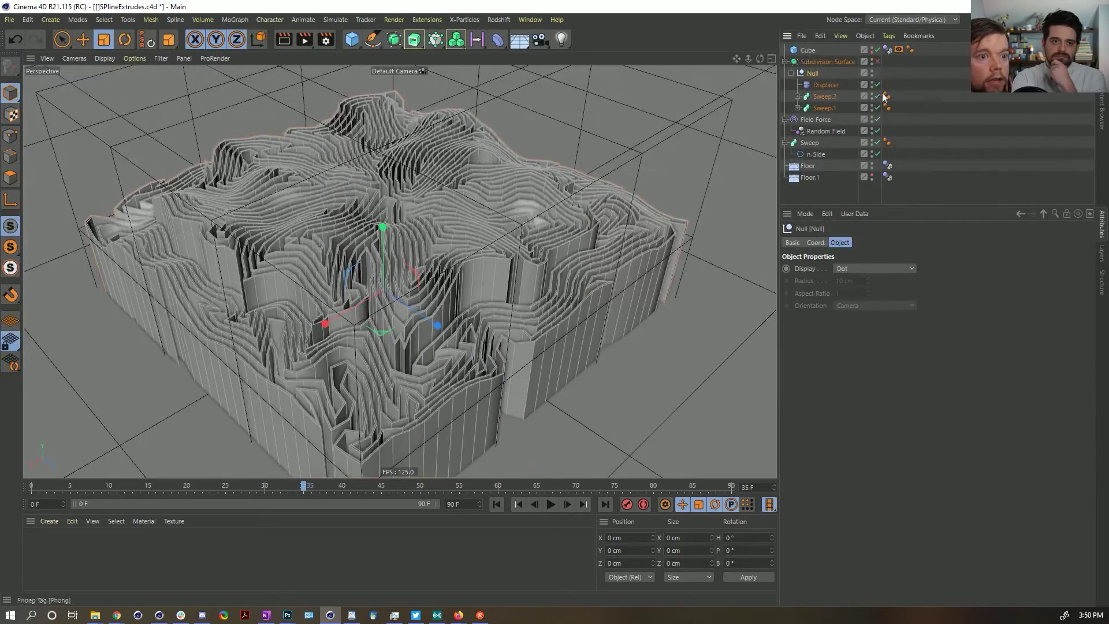
{"action": "left_click", "coordinate": [877, 62]}
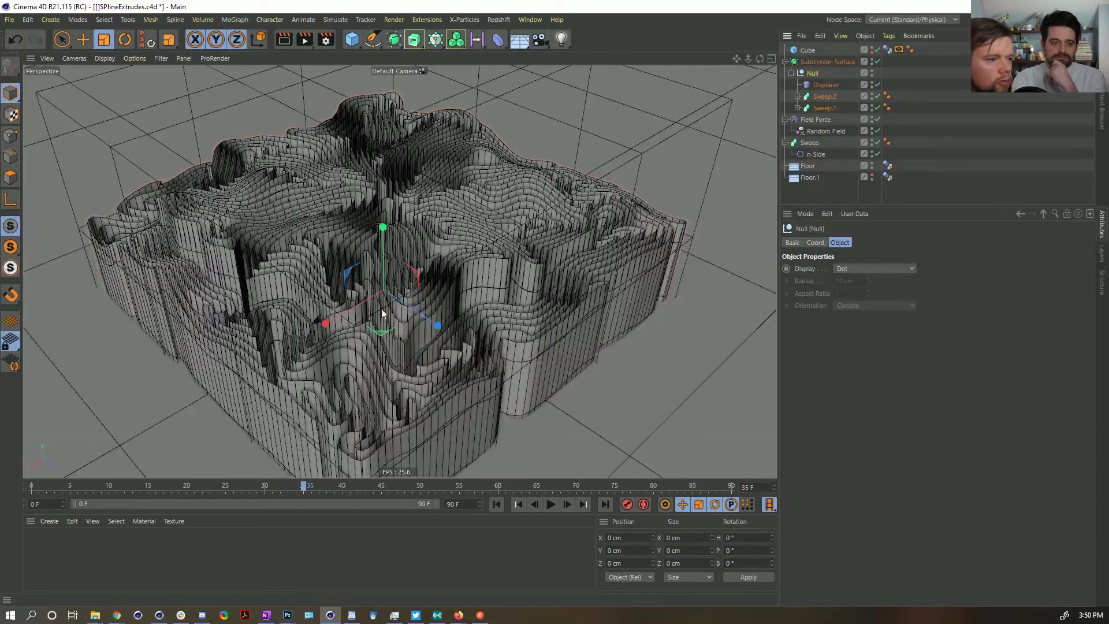
{"action": "left_click", "coordinate": [942, 164]}
{"action": "key", "text": "ctrl+z"}
{"action": "left_click", "coordinate": [877, 61]}
- Inspect the unsmoothed walls from above and from an oblique angle, and save the scene
{"action": "scroll", "coordinate": [445, 324], "scroll_direction": "up", "scroll_amount": 5}
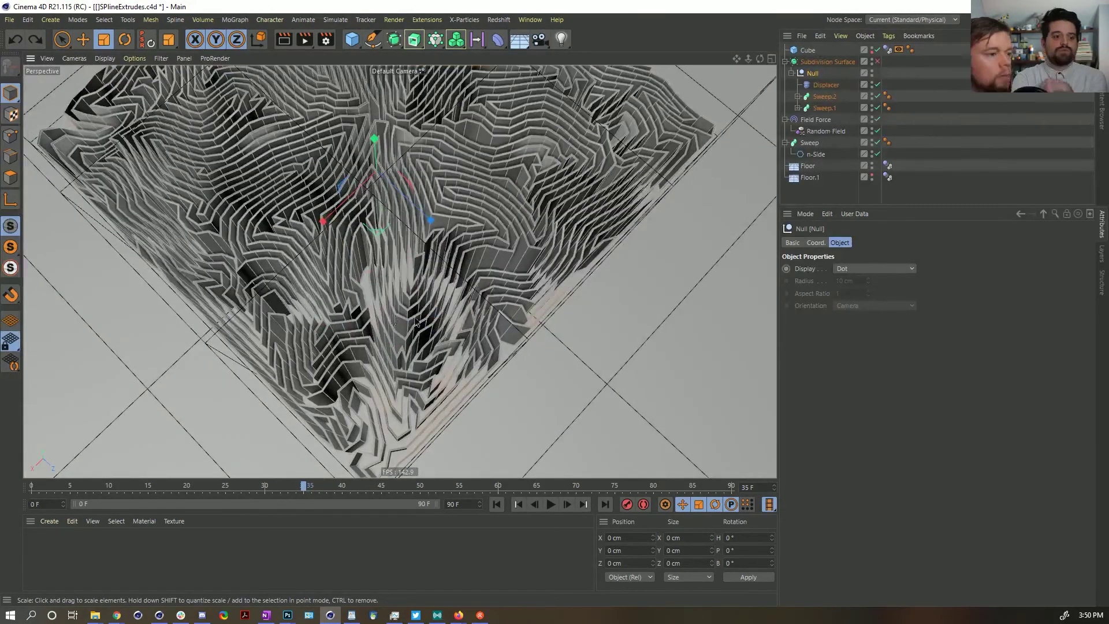
{"action": "left_click_drag", "start_coordinate": [415, 324], "coordinate": [398, 271], "text": "alt"}
{"action": "left_click_drag", "start_coordinate": [632, 120], "coordinate": [507, 182], "text": "alt"}
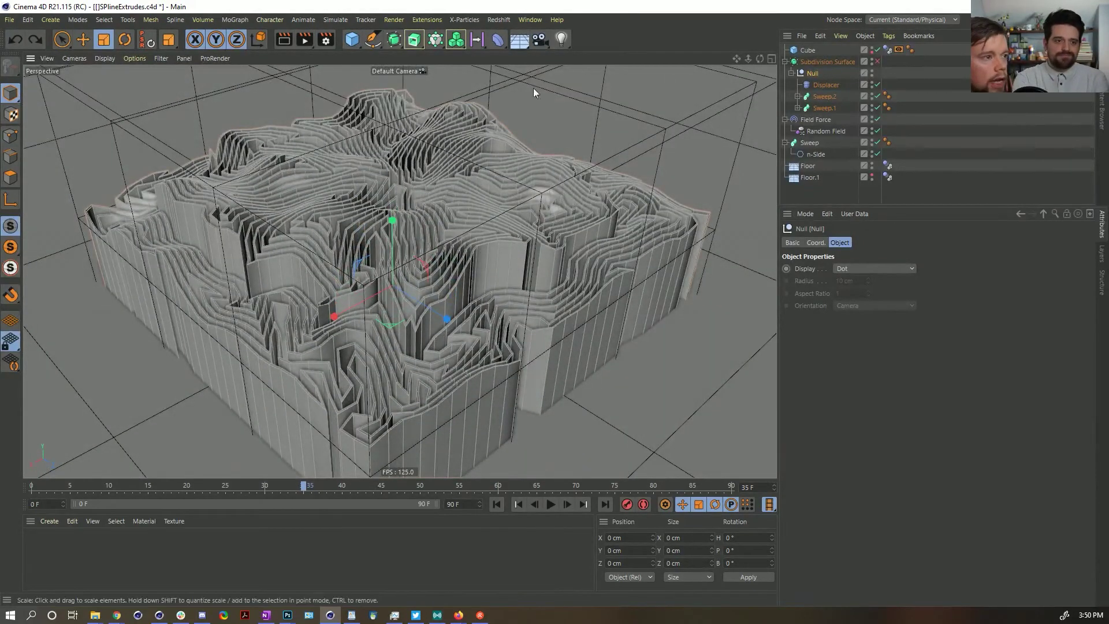
{"action": "key", "text": "ctrl+s"}
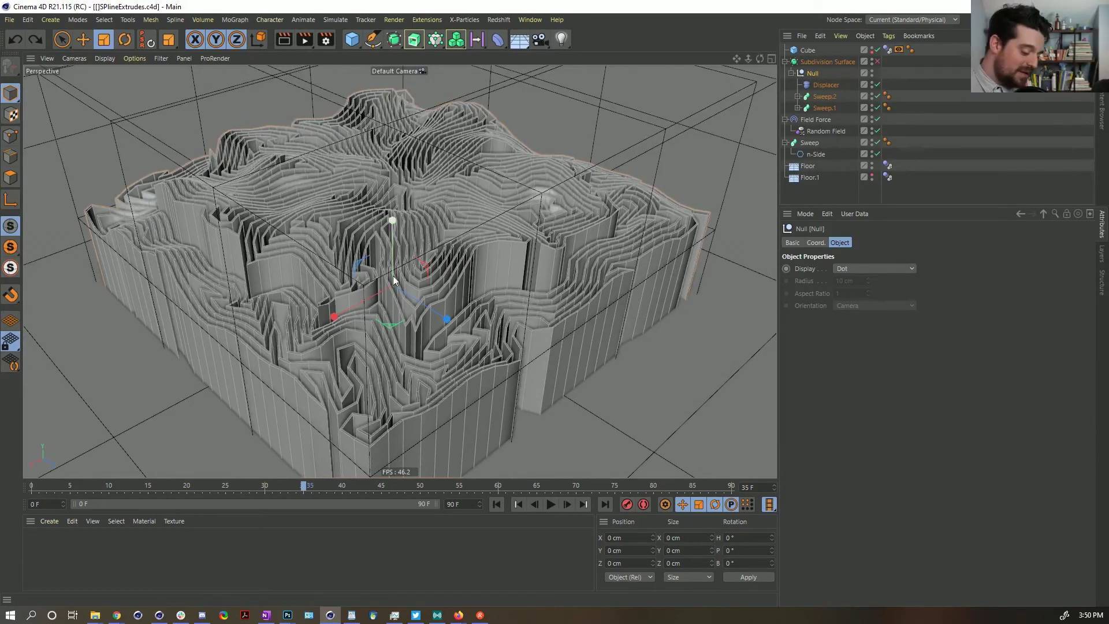
- Create an Arnold standard_surface material and assign it to the Null that holds the displaced sweeps
{"action": "scroll", "coordinate": [392, 194], "scroll_direction": "down", "scroll_amount": 5}
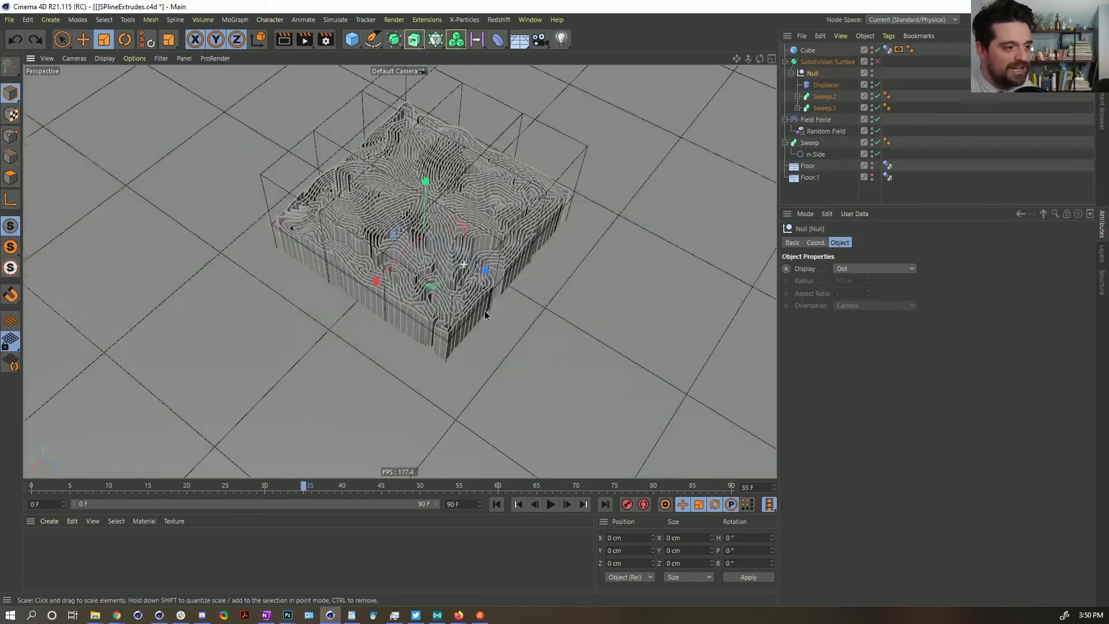
{"action": "left_click_drag", "start_coordinate": [486, 312], "coordinate": [409, 316], "text": "alt"}
{"action": "scroll", "coordinate": [409, 316], "scroll_direction": "up", "scroll_amount": 6}
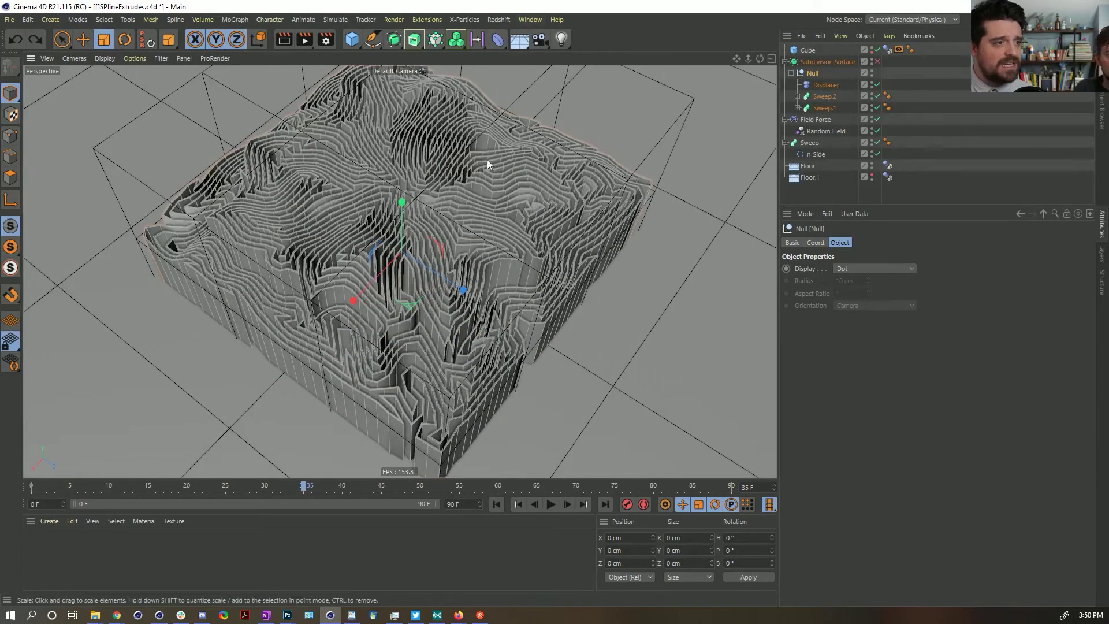
{"action": "left_click_drag", "start_coordinate": [528, 303], "coordinate": [419, 289], "text": "alt"}
{"action": "left_click", "coordinate": [47, 521]}
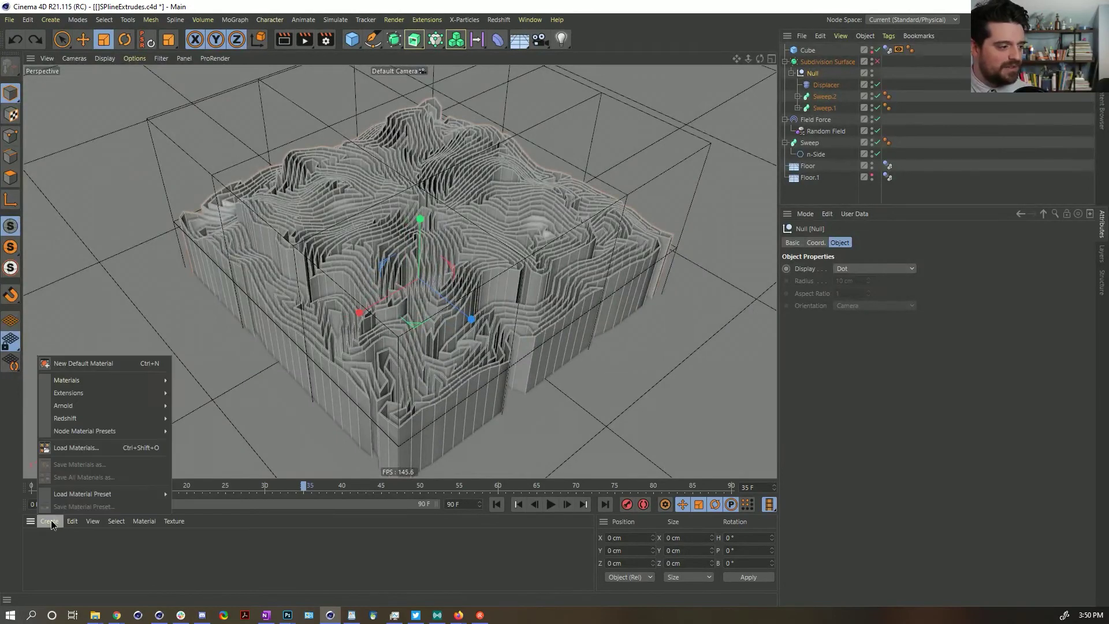
{"action": "mouse_move", "coordinate": [127, 406]}
{"action": "mouse_move", "coordinate": [207, 420]}
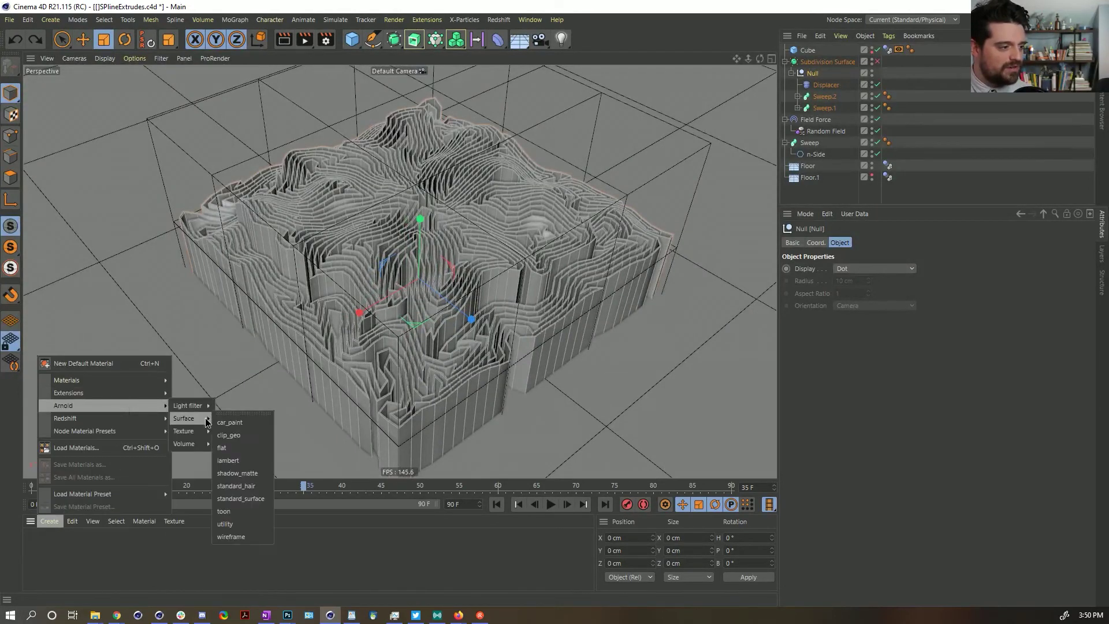
{"action": "left_click", "coordinate": [241, 499]}
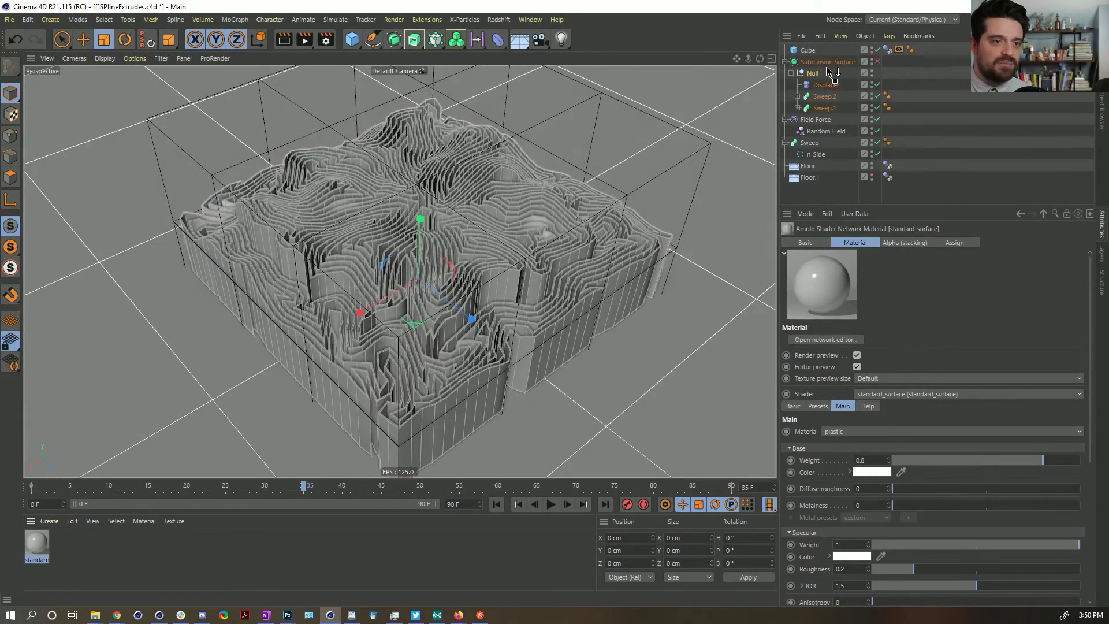
{"action": "left_click_drag", "start_coordinate": [815, 64], "coordinate": [819, 62]}
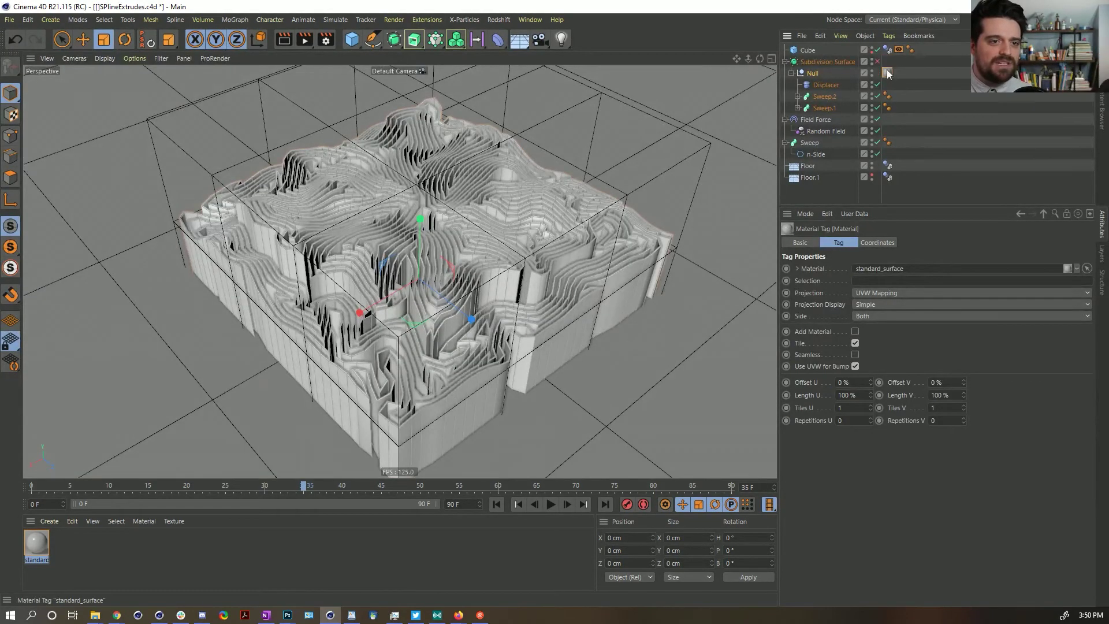
- Open the Arnold IPR window and switch to a layout with the IPR docked between the object list and attributes
{"action": "left_click", "coordinate": [407, 21]}
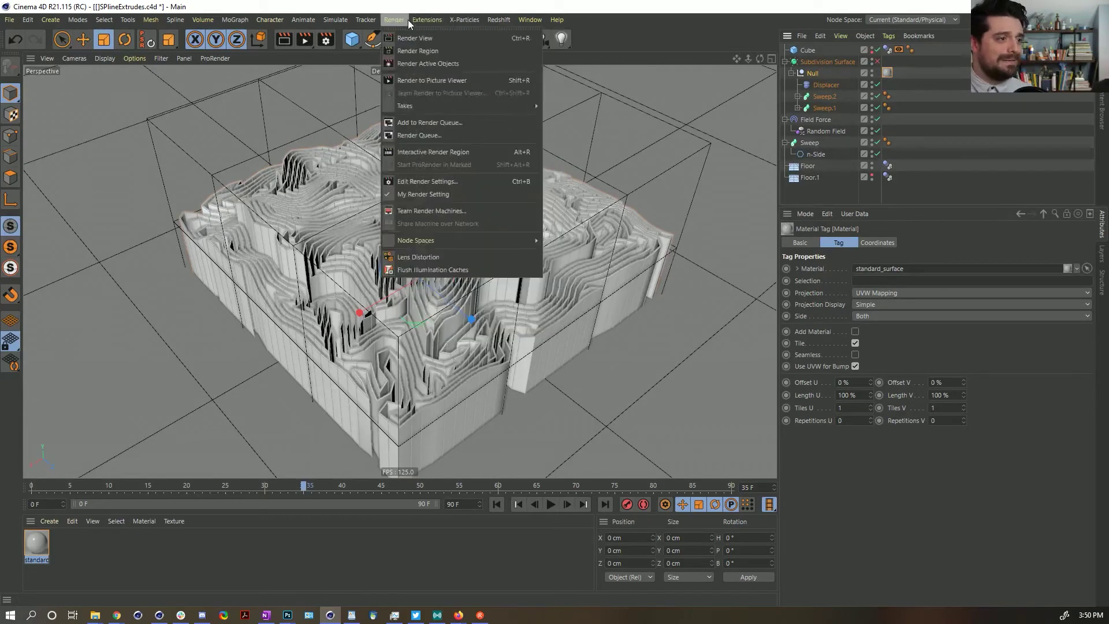
{"action": "mouse_move", "coordinate": [427, 20]}
{"action": "mouse_move", "coordinate": [506, 202]}
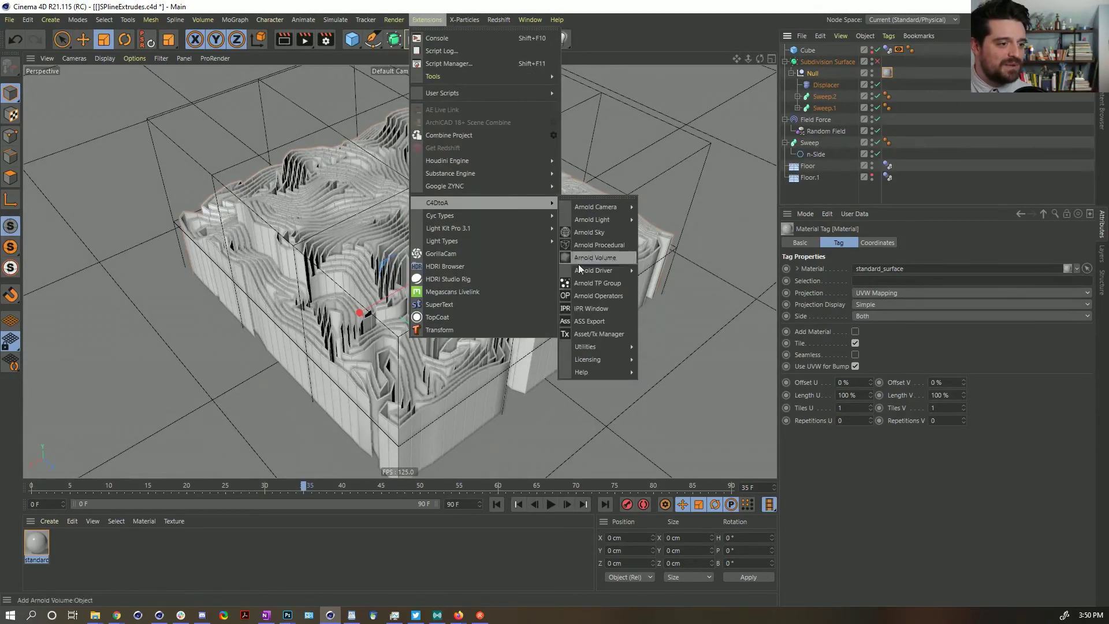
{"action": "left_click", "coordinate": [585, 309]}
{"action": "left_click_drag", "start_coordinate": [712, 154], "coordinate": [406, 92]}
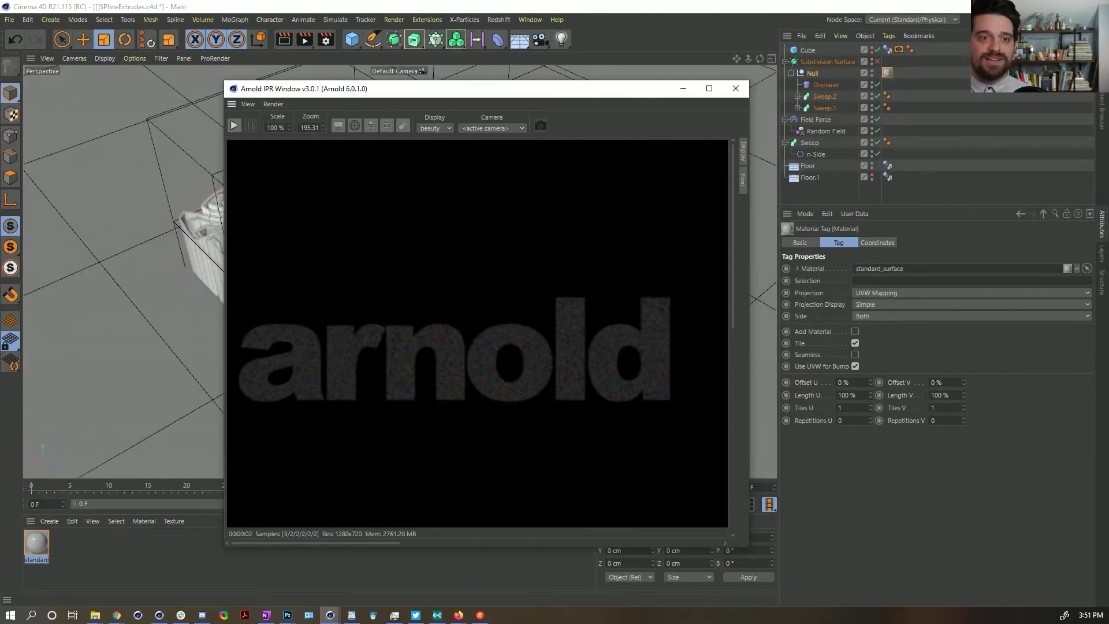
{"action": "left_click", "coordinate": [1045, 20]}
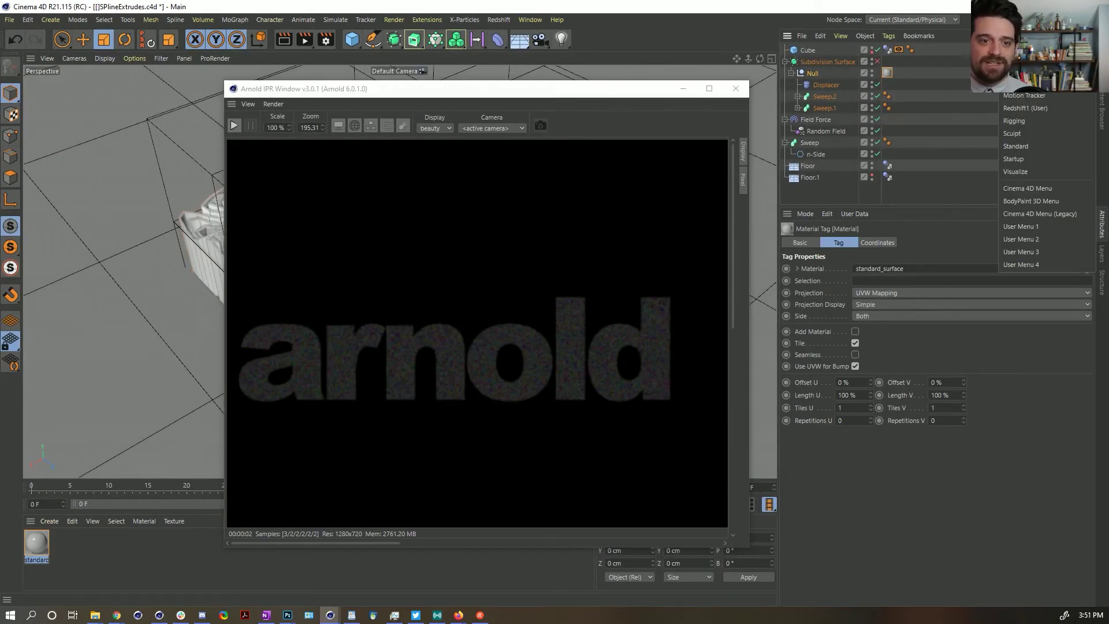
{"action": "left_click", "coordinate": [1020, 83]}
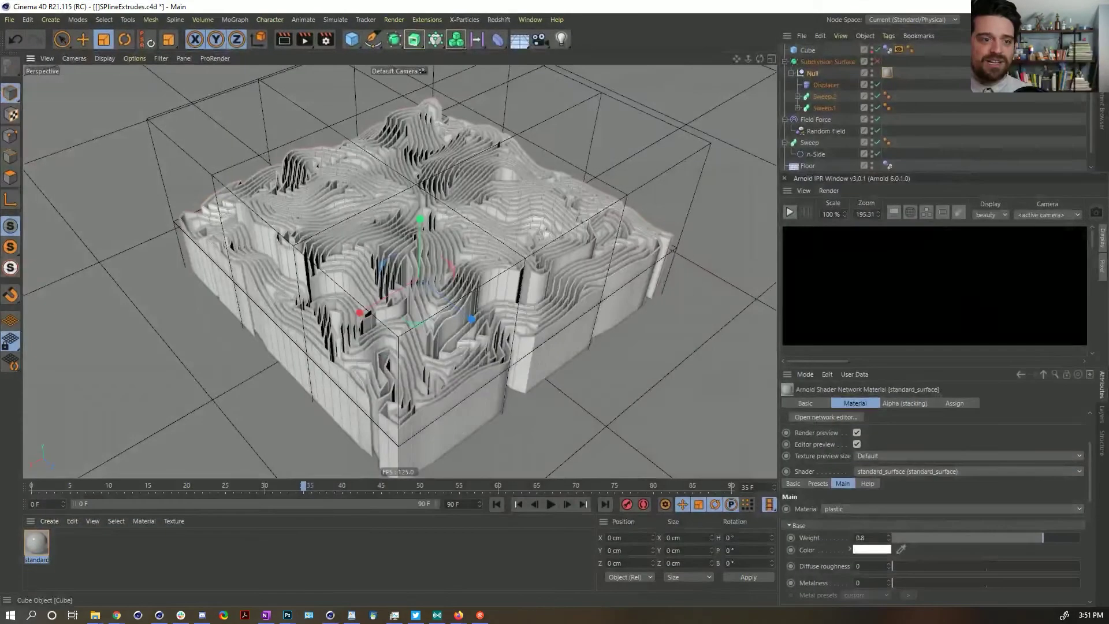
- Deselect all objects and hide the Floor object in the viewport
{"action": "scroll", "coordinate": [504, 226], "scroll_direction": "up", "scroll_amount": 5}
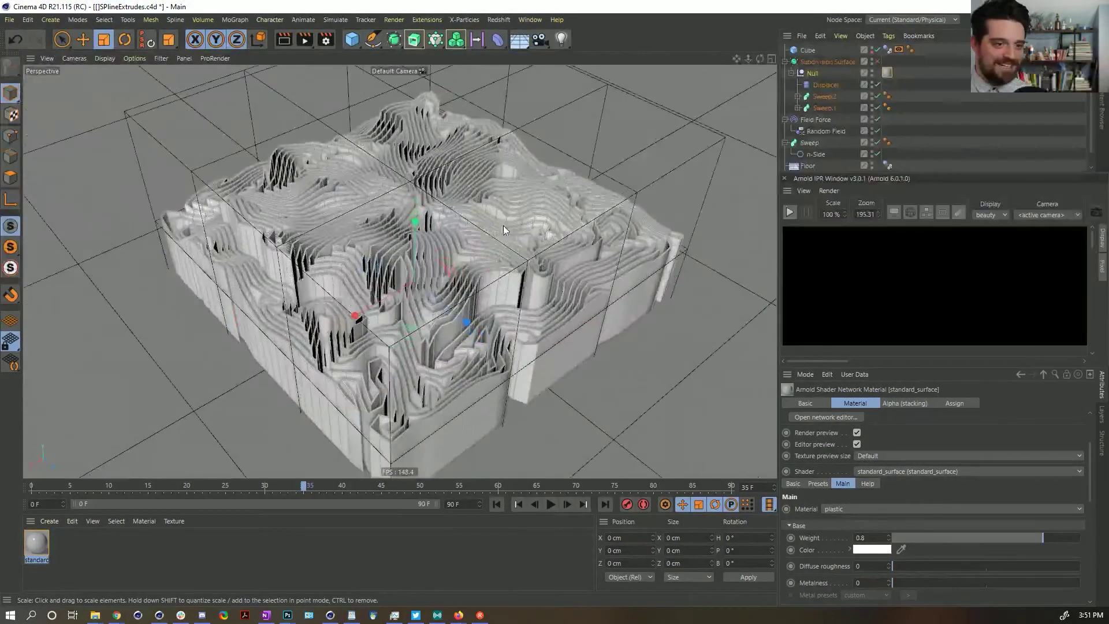
{"action": "left_click", "coordinate": [605, 91]}
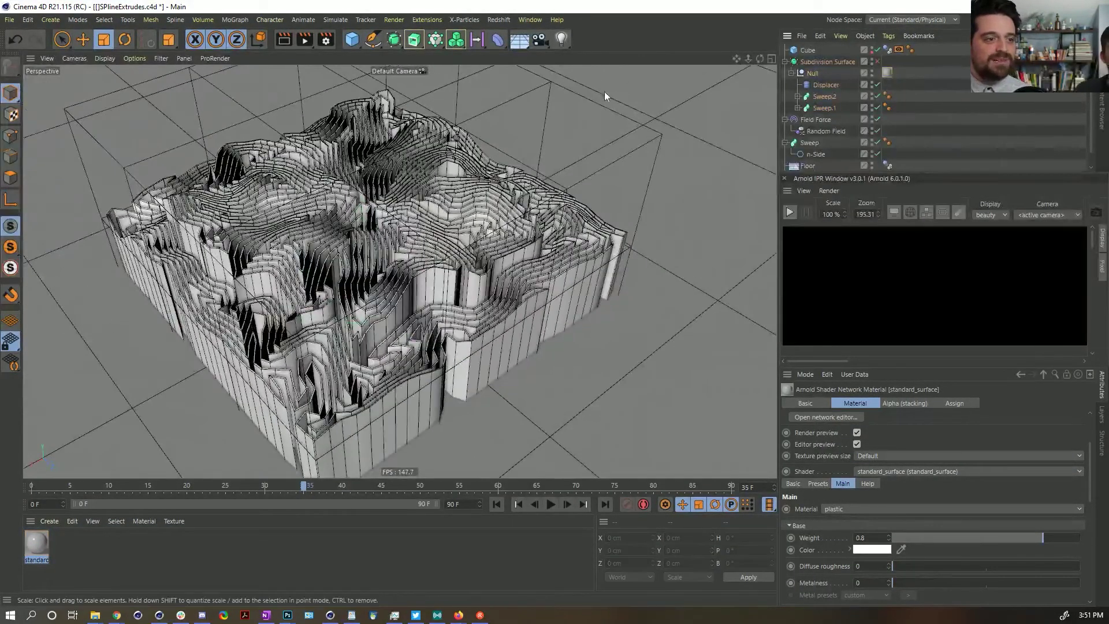
{"action": "scroll", "coordinate": [605, 91], "scroll_direction": "down", "scroll_amount": 6}
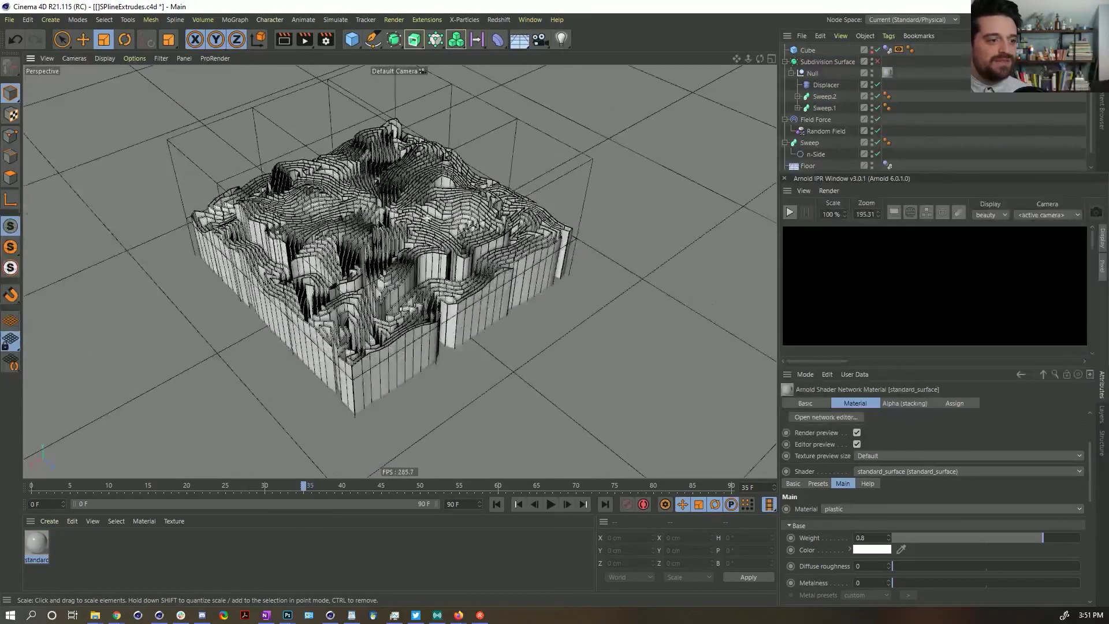
{"action": "scroll", "coordinate": [858, 147], "scroll_direction": "down", "scroll_amount": 1}
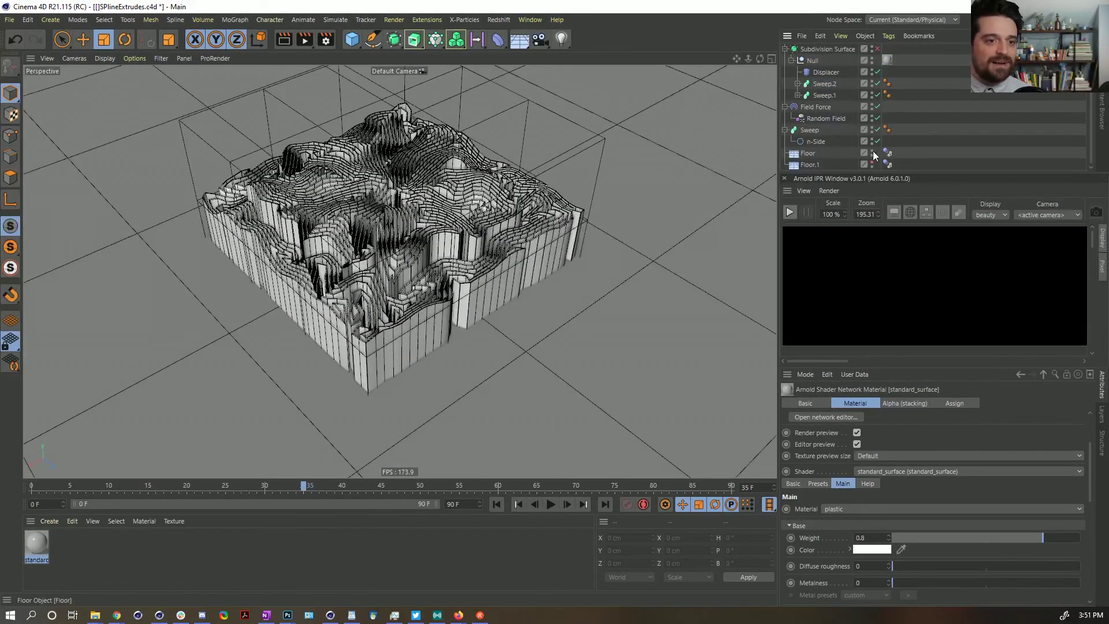
{"action": "left_click", "coordinate": [872, 151]}
{"action": "mouse_move", "coordinate": [399, 242]}
{"action": "left_mouse_down", "text": "alt"}
{"action": "mouse_move", "coordinate": [381, 239]}
{"action": "mouse_move", "coordinate": [412, 240]}
{"action": "mouse_move", "coordinate": [391, 231]}
{"action": "left_mouse_up", "text": "alt"}
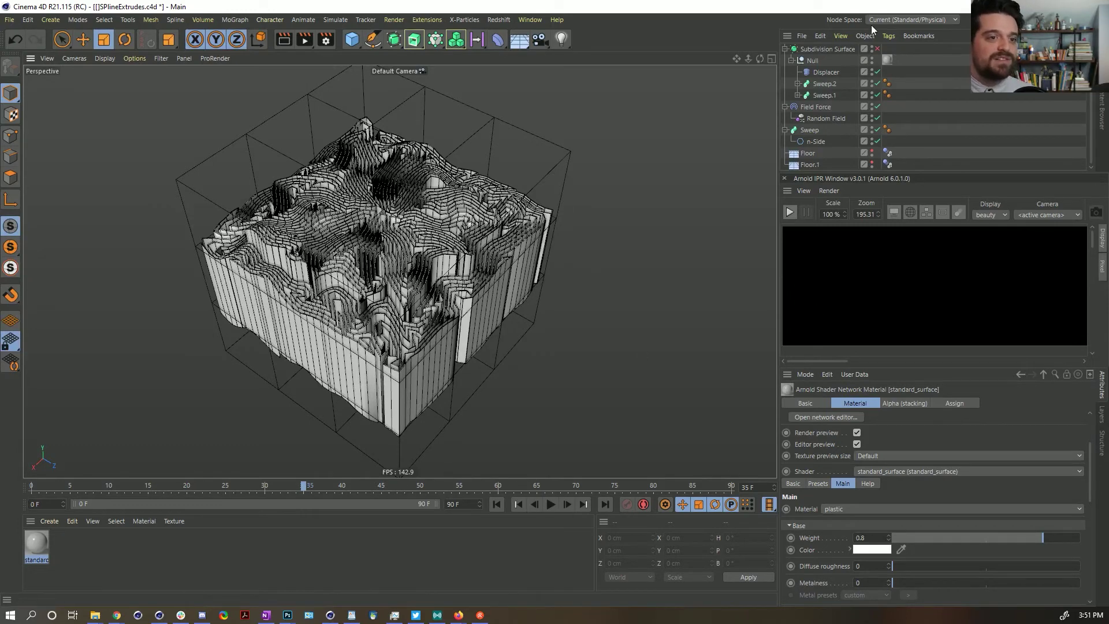
- Add an Arnold quad_light to the scene
{"action": "left_click", "coordinate": [427, 20]}
{"action": "left_click", "coordinate": [463, 19]}
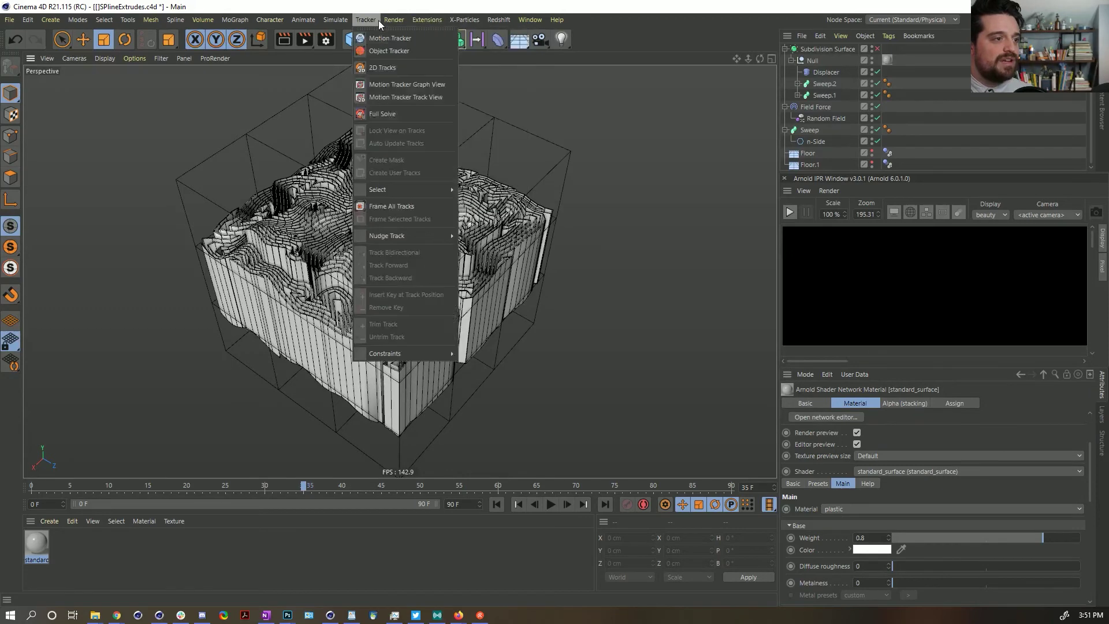
{"action": "mouse_move", "coordinate": [429, 21]}
{"action": "mouse_move", "coordinate": [461, 202]}
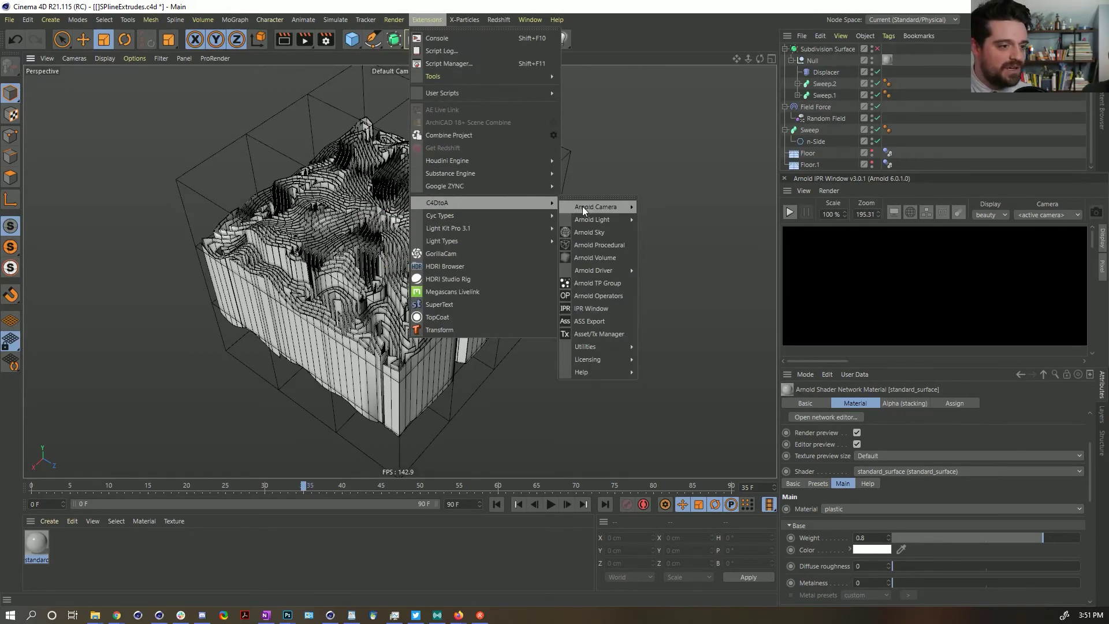
{"action": "mouse_move", "coordinate": [595, 219]}
{"action": "left_click", "coordinate": [663, 296]}
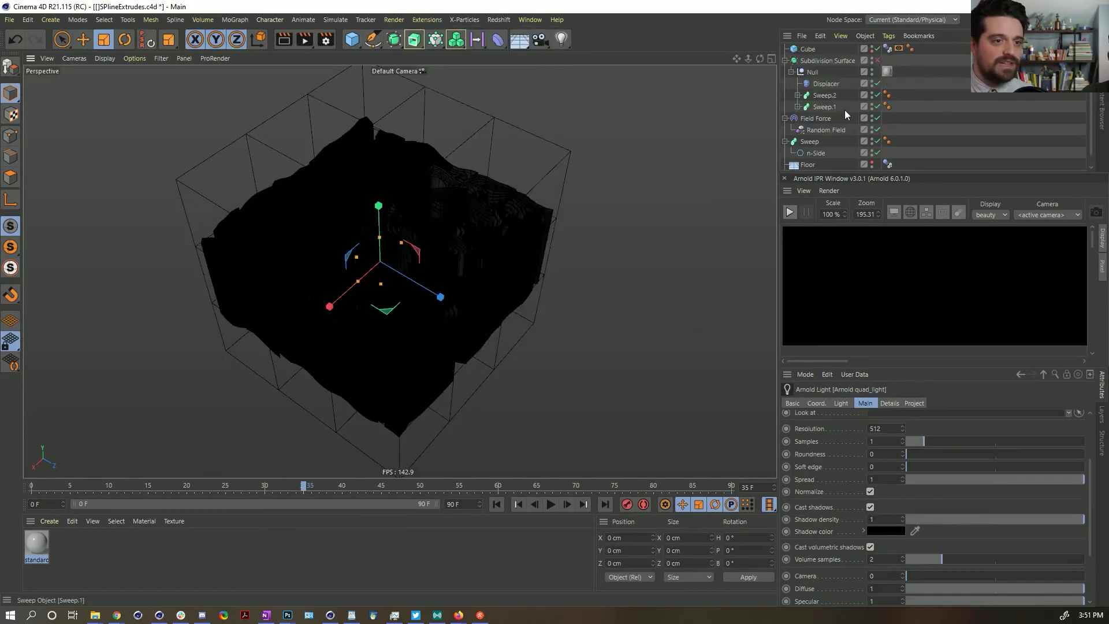
- Give the Arnold quad light a Target tag with the Subdivision Surface as its target object
{"action": "right_click", "coordinate": [809, 50]}
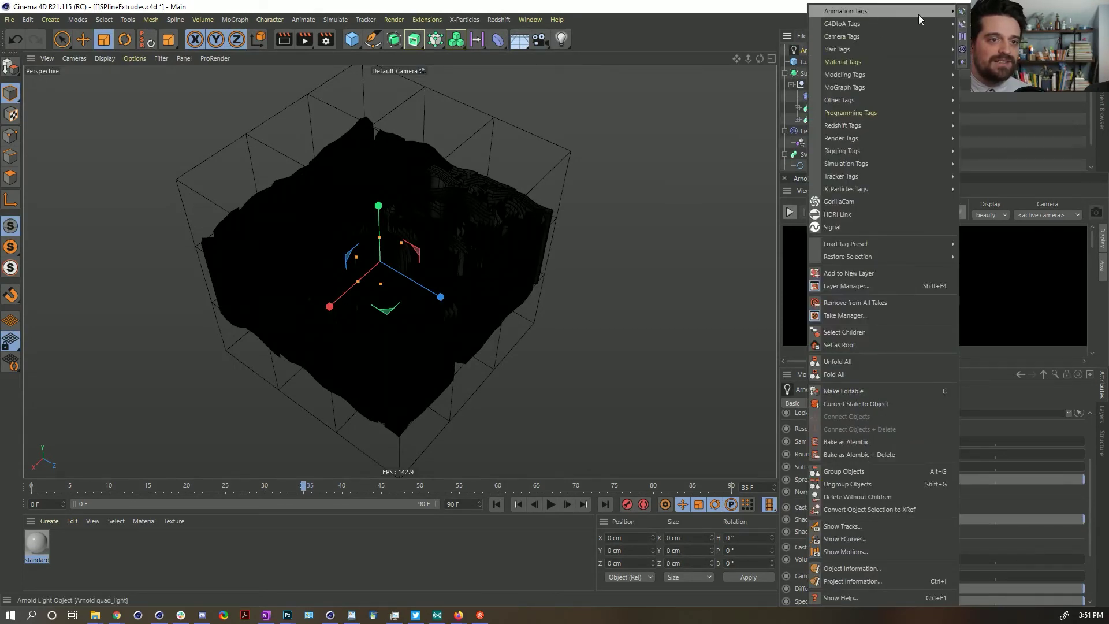
{"action": "mouse_move", "coordinate": [851, 168]}
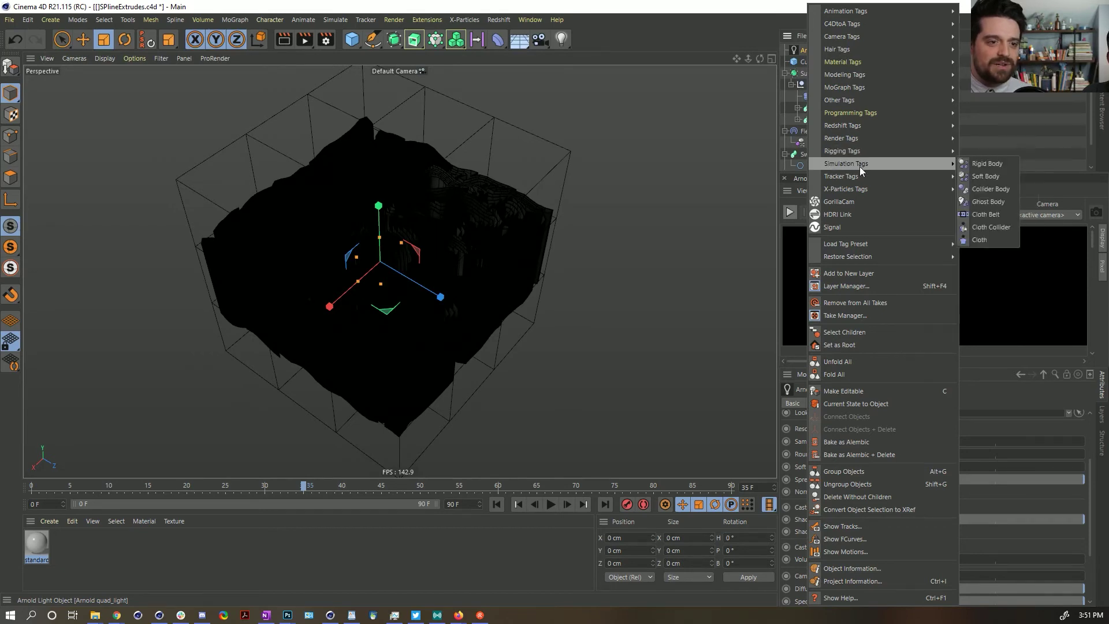
{"action": "mouse_move", "coordinate": [862, 124]}
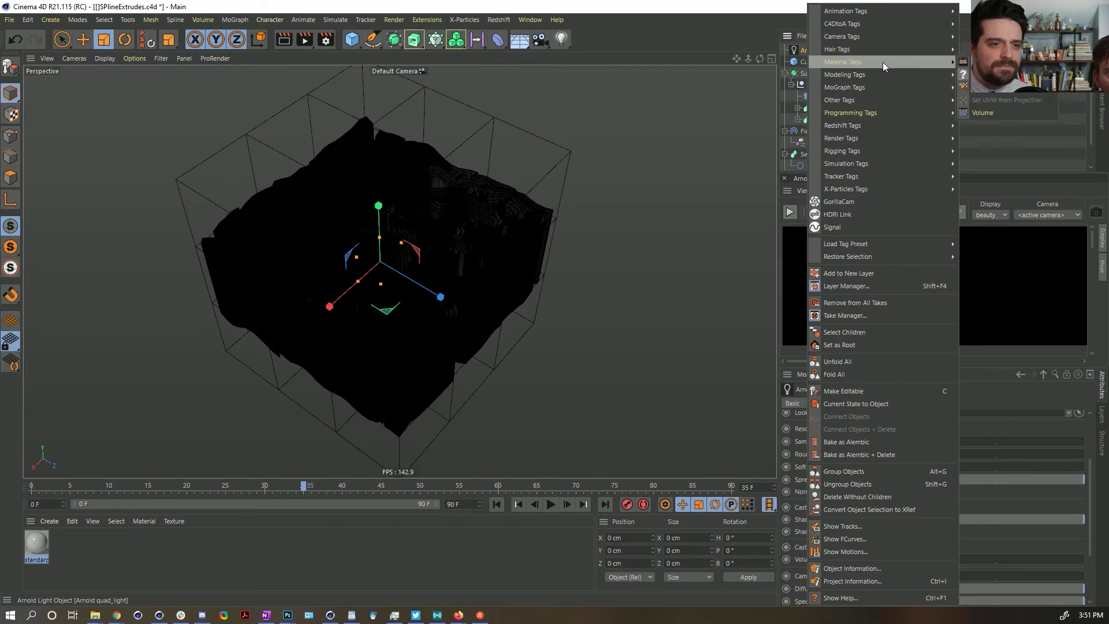
{"action": "mouse_move", "coordinate": [878, 73]}
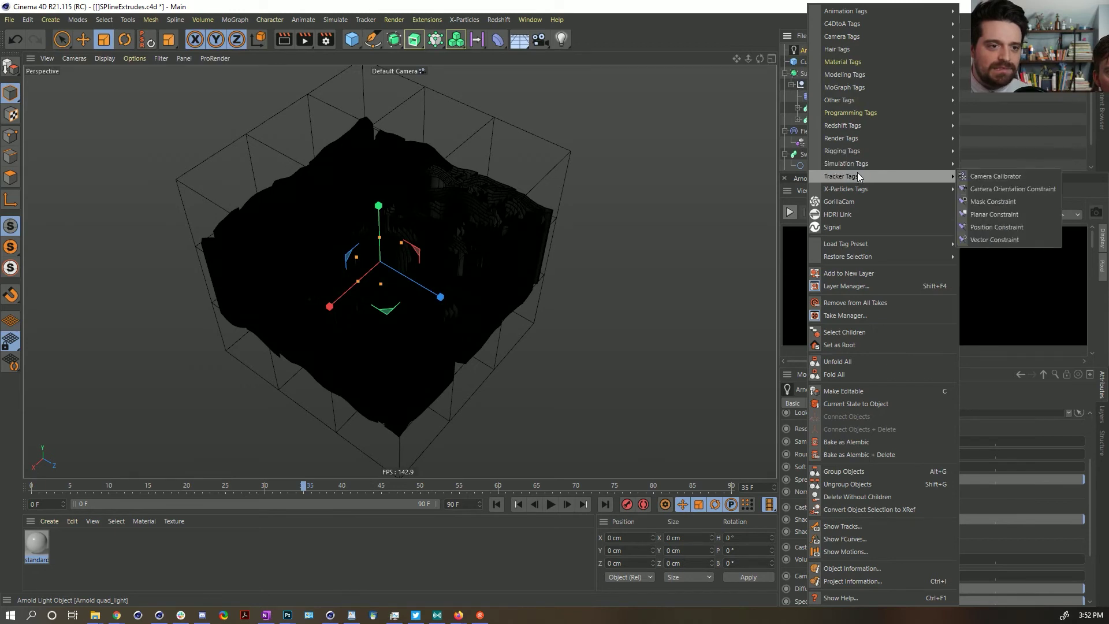
{"action": "mouse_move", "coordinate": [857, 189]}
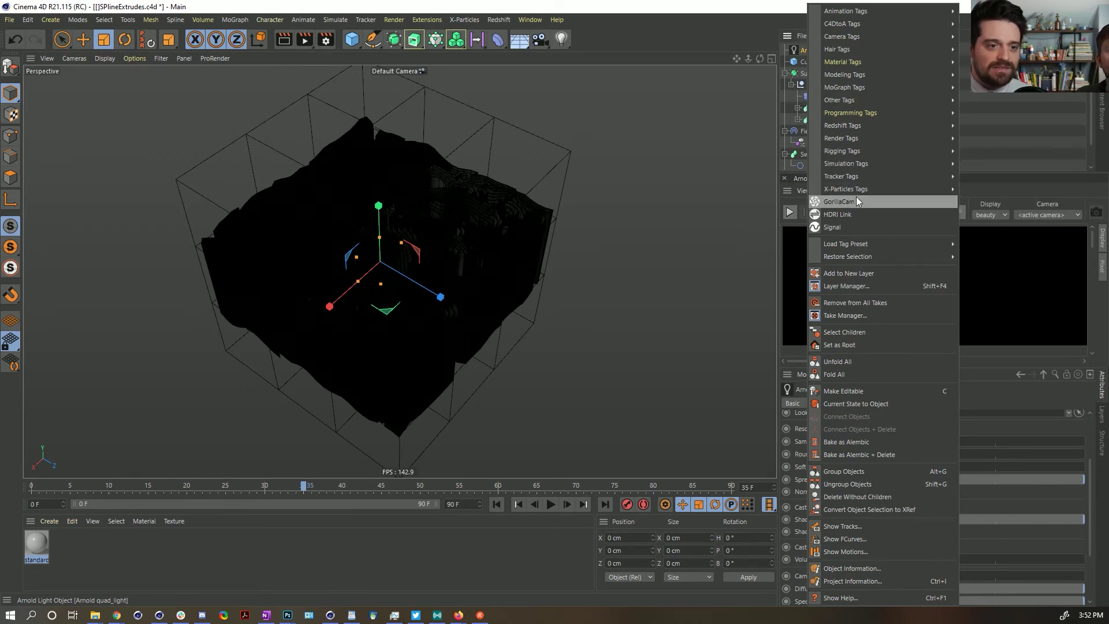
{"action": "mouse_move", "coordinate": [852, 40]}
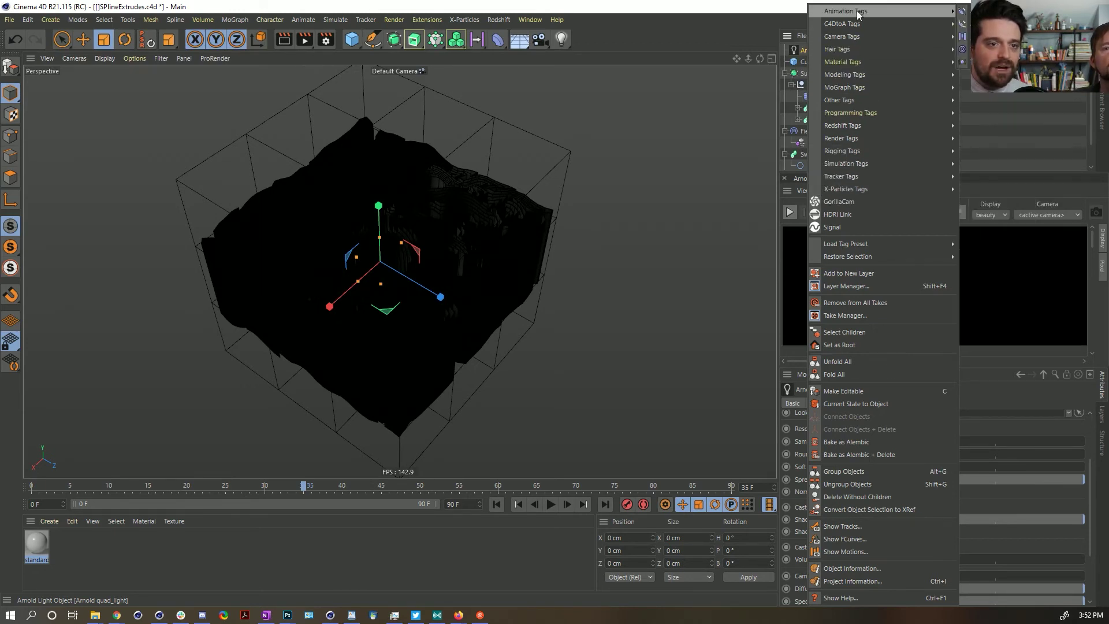
{"action": "left_click", "coordinate": [982, 74]}
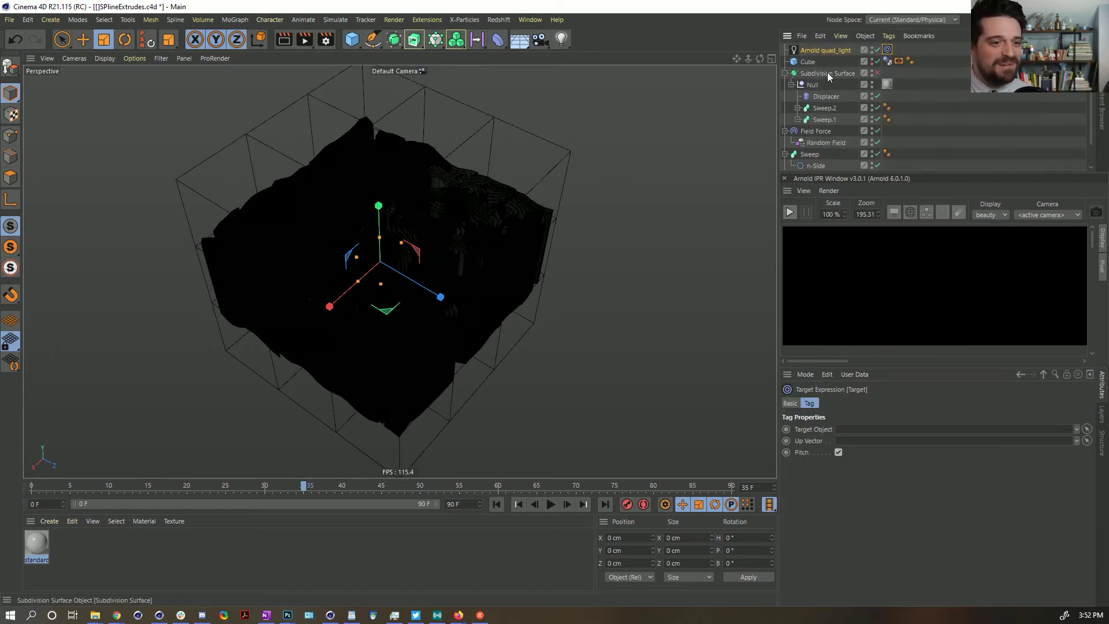
{"action": "left_click_drag", "start_coordinate": [856, 418], "coordinate": [866, 431]}
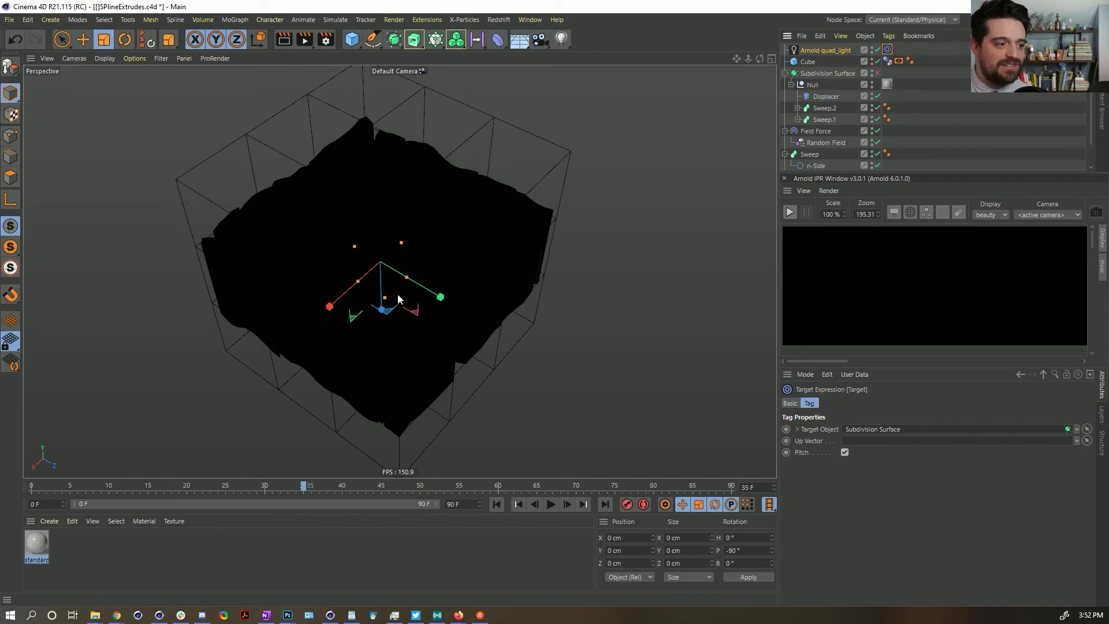
- Move the quad light away from the block and above it, to about Y 509 cm and Z 790 cm
{"action": "left_click", "coordinate": [844, 50]}
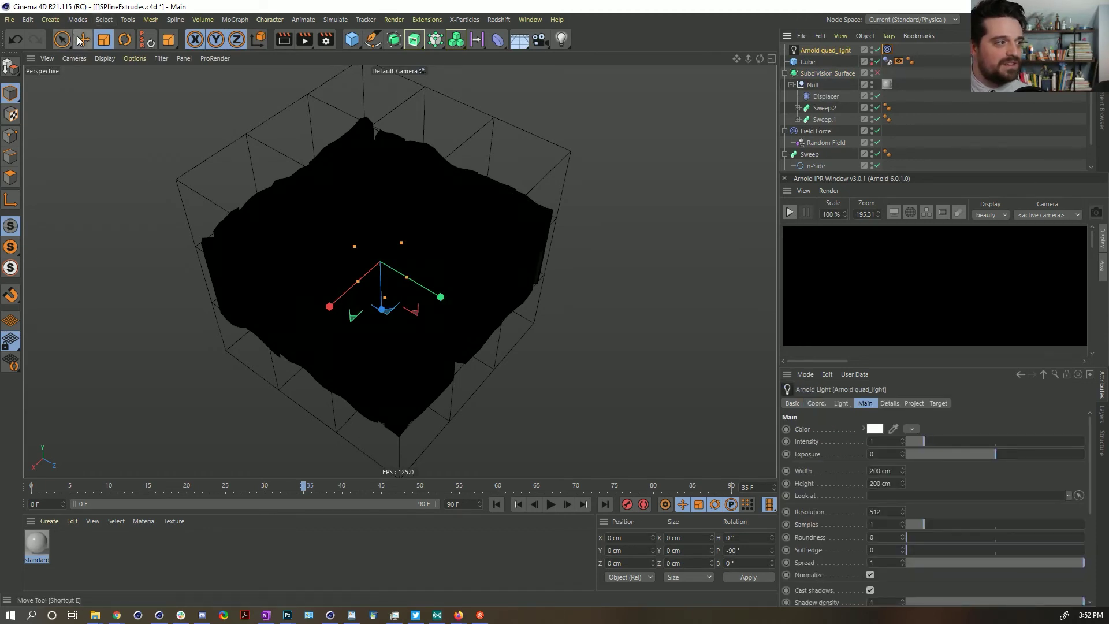
{"action": "key", "text": "e"}
{"action": "key", "text": "x"}
{"action": "left_click_drag", "start_coordinate": [383, 317], "coordinate": [708, 318]}
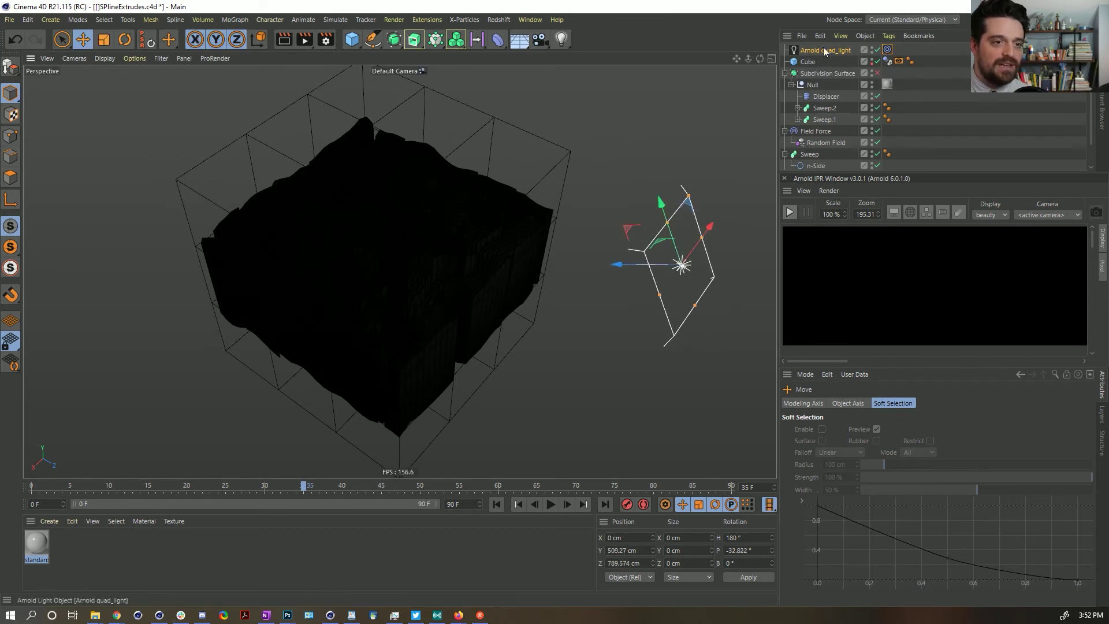
- Start the IPR render, turn off Normalize on the quad light, and raise its Exposure to 4.73
{"action": "left_click", "coordinate": [790, 212]}
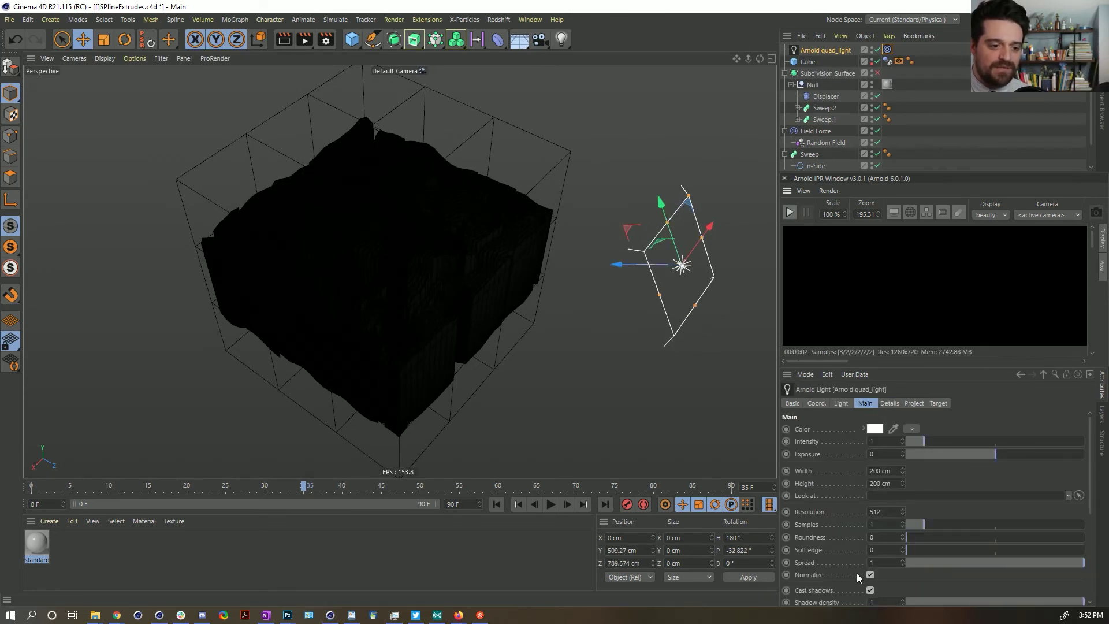
{"action": "left_click", "coordinate": [1048, 455]}
{"action": "left_click_drag", "start_coordinate": [1066, 456], "coordinate": [1084, 454]}
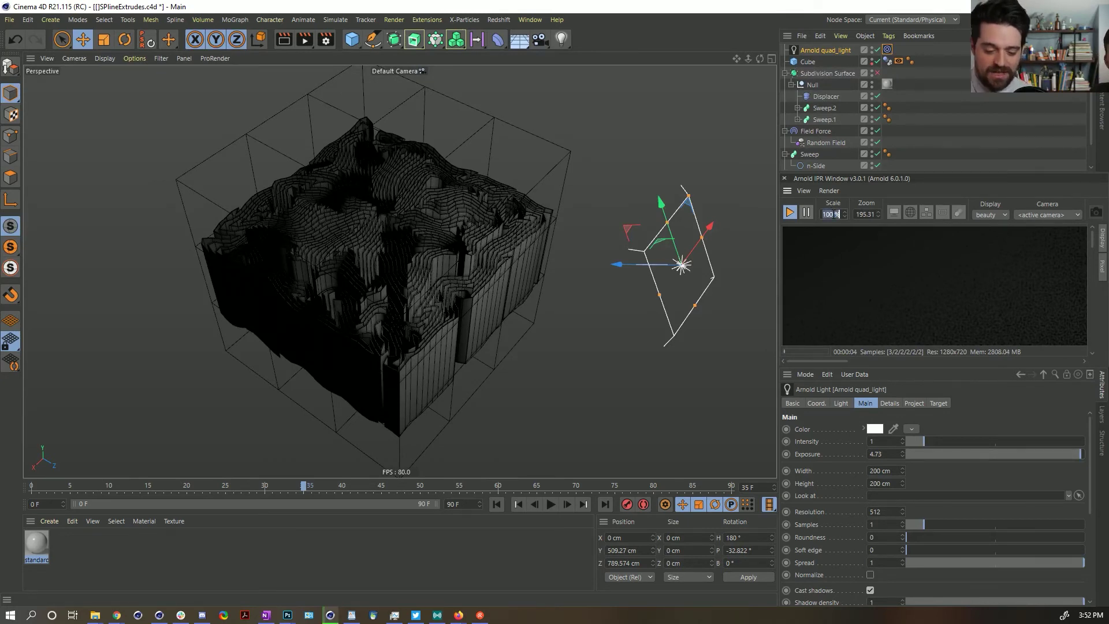
- Set the IPR render scale to 25 % and view the lit block from a lower angle
{"action": "type", "text": "25"}
{"action": "key", "text": "Return"}
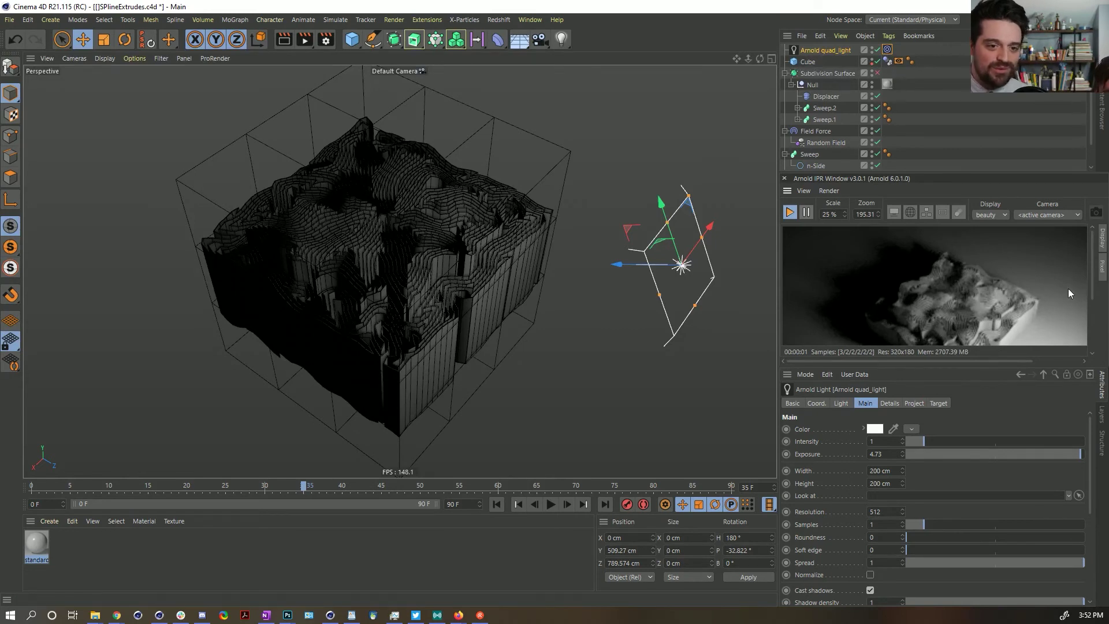
{"action": "left_click_drag", "start_coordinate": [1094, 270], "coordinate": [1093, 283]}
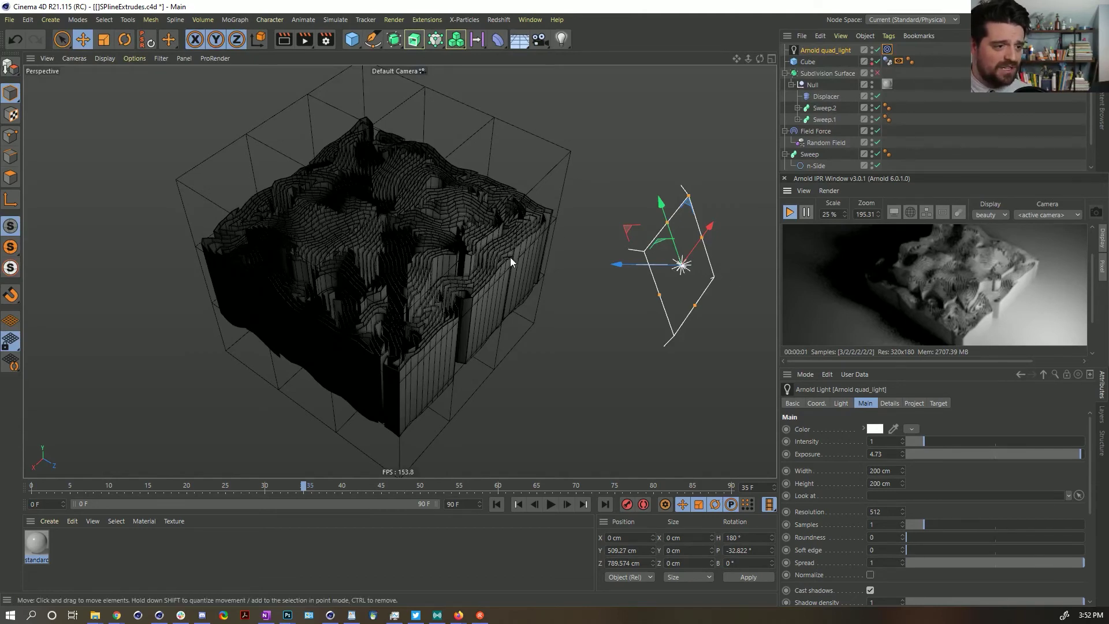
{"action": "right_click_drag", "start_coordinate": [482, 253], "coordinate": [417, 256], "text": "alt"}
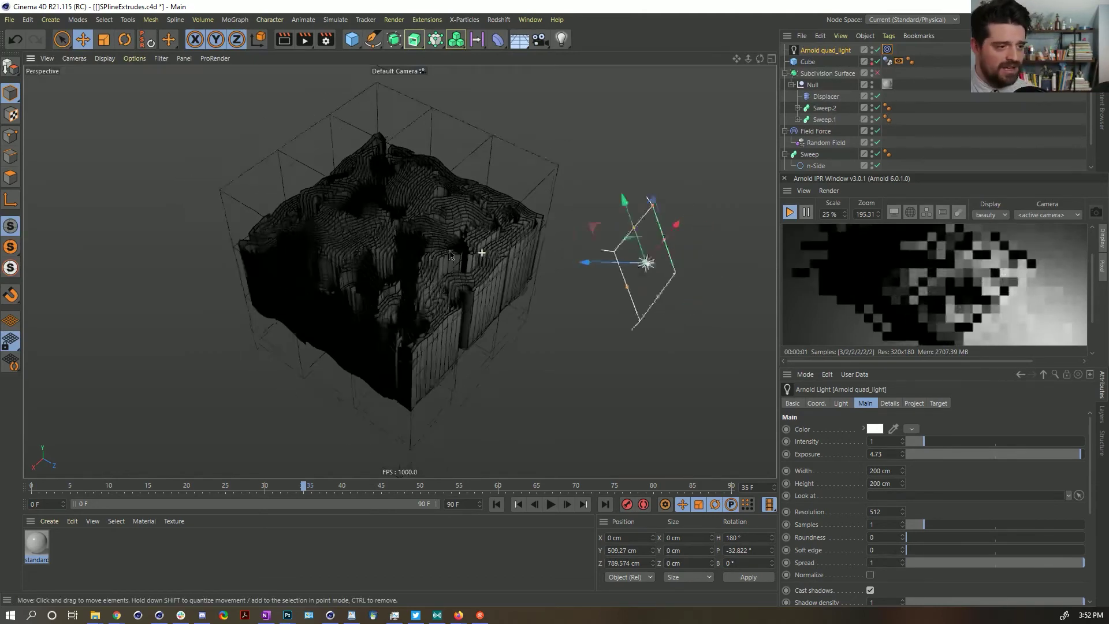
{"action": "left_click_drag", "start_coordinate": [416, 255], "coordinate": [363, 253], "text": "alt"}
{"action": "scroll", "coordinate": [896, 157], "scroll_direction": "down", "scroll_amount": 1}
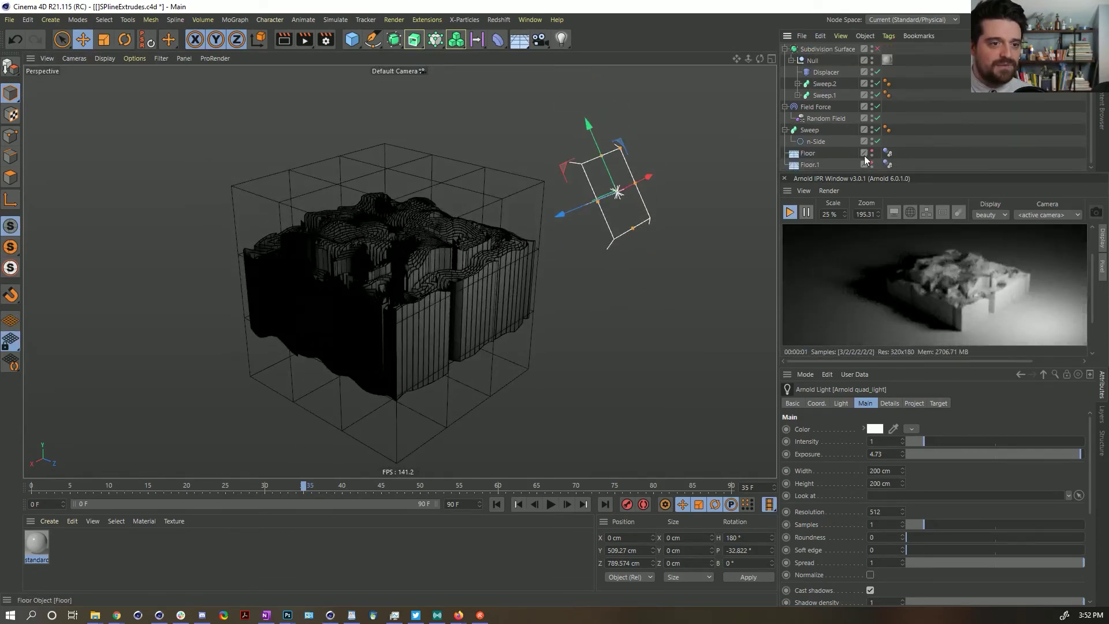
- Hide the Floor.1 object from the render and assign the standard material to the Null holding the sweeps
{"action": "left_click", "coordinate": [872, 166]}
{"action": "left_click_drag", "start_coordinate": [439, 311], "coordinate": [341, 196], "text": "alt"}
{"action": "left_click_drag", "start_coordinate": [37, 543], "coordinate": [887, 60]}
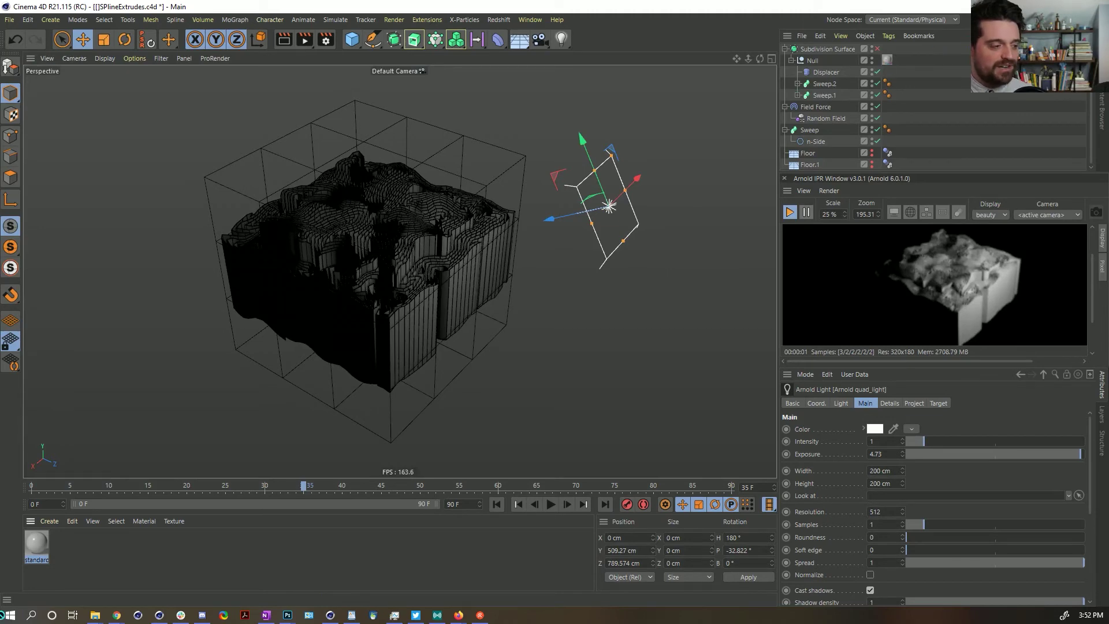
- Open the standard_surface material in the Arnold Shader Network Editor and add a color_jitter node
{"action": "double_click", "coordinate": [38, 543]}
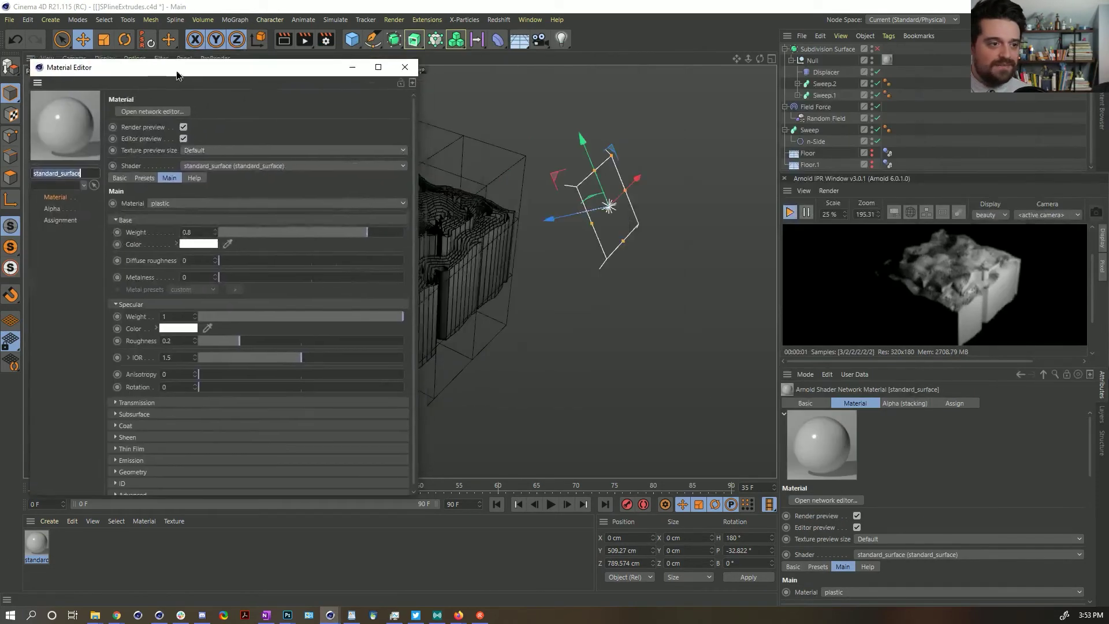
{"action": "left_click_drag", "start_coordinate": [183, 73], "coordinate": [262, 71]}
{"action": "left_click", "coordinate": [267, 108]}
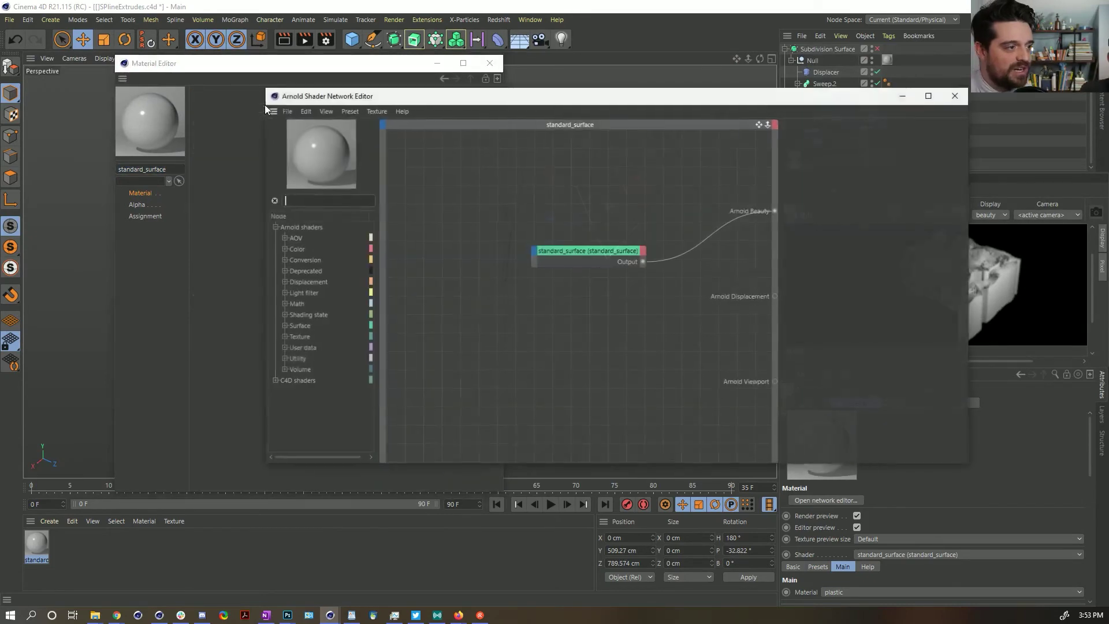
{"action": "left_click", "coordinate": [496, 69]}
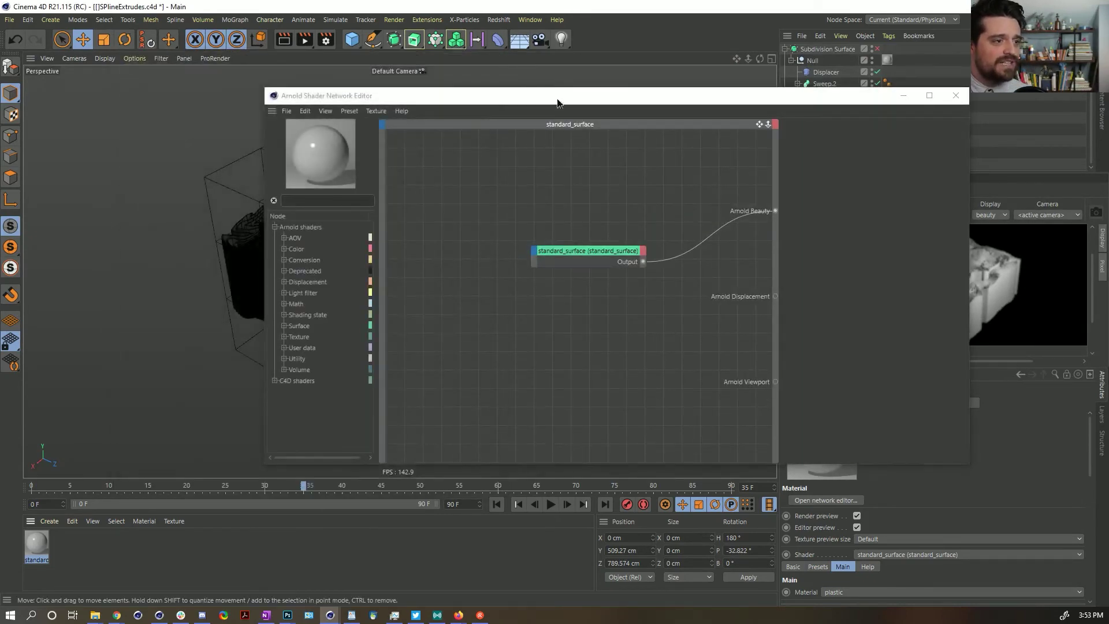
{"action": "left_click_drag", "start_coordinate": [560, 99], "coordinate": [375, 104]}
{"action": "type", "text": "color"}
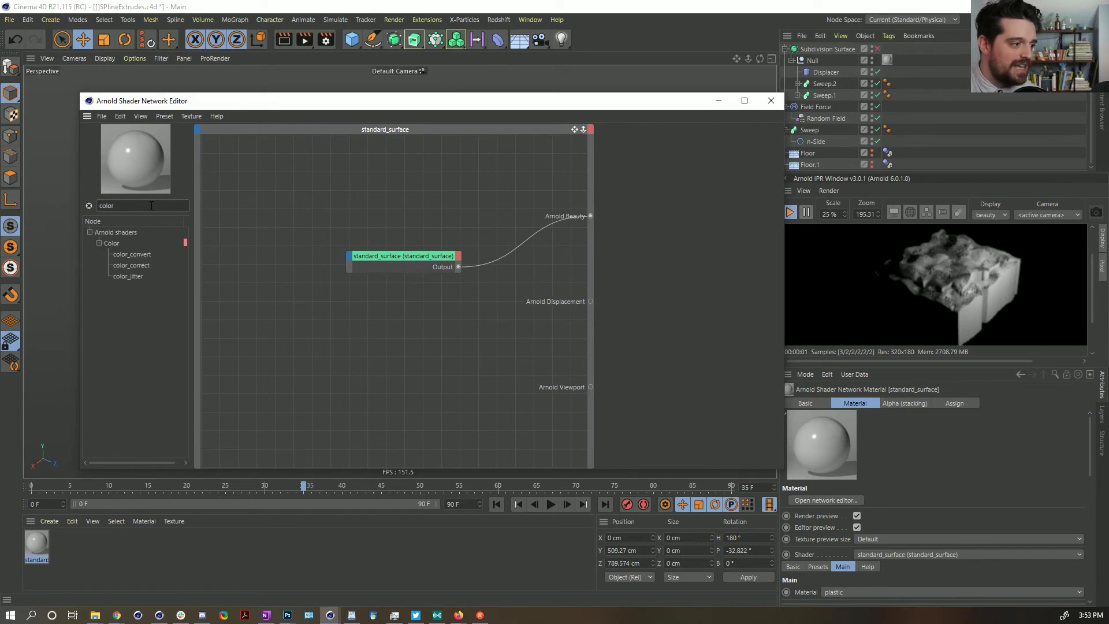
{"action": "left_click_drag", "start_coordinate": [258, 250], "coordinate": [257, 249]}
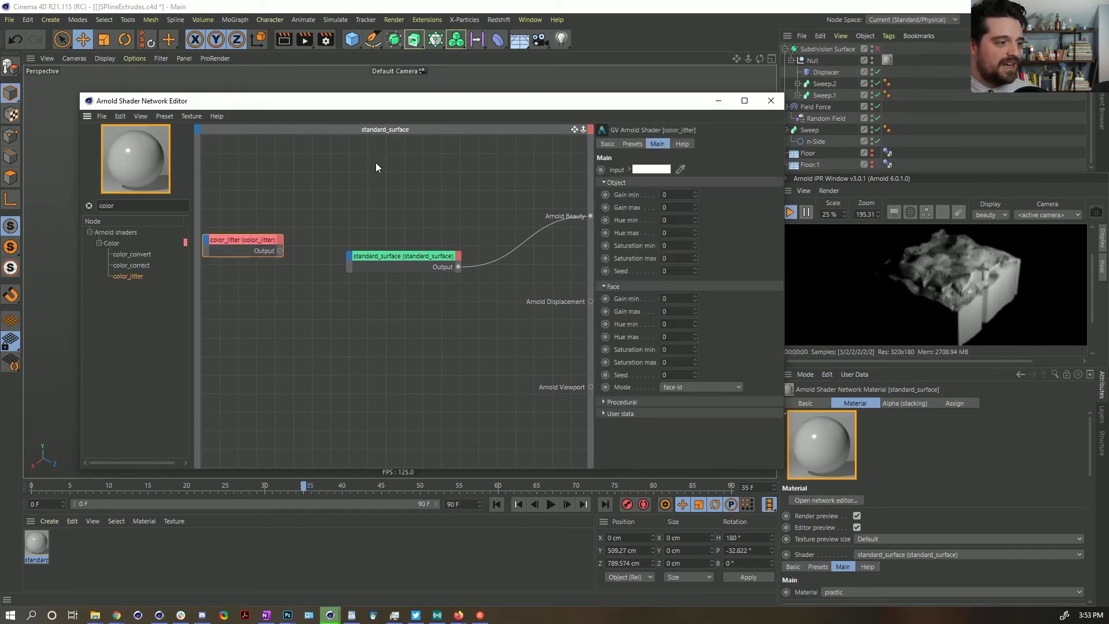
- Connect the color_jitter output to the Base Color of the standard_surface node
{"action": "left_click_drag", "start_coordinate": [434, 103], "coordinate": [699, 172]}
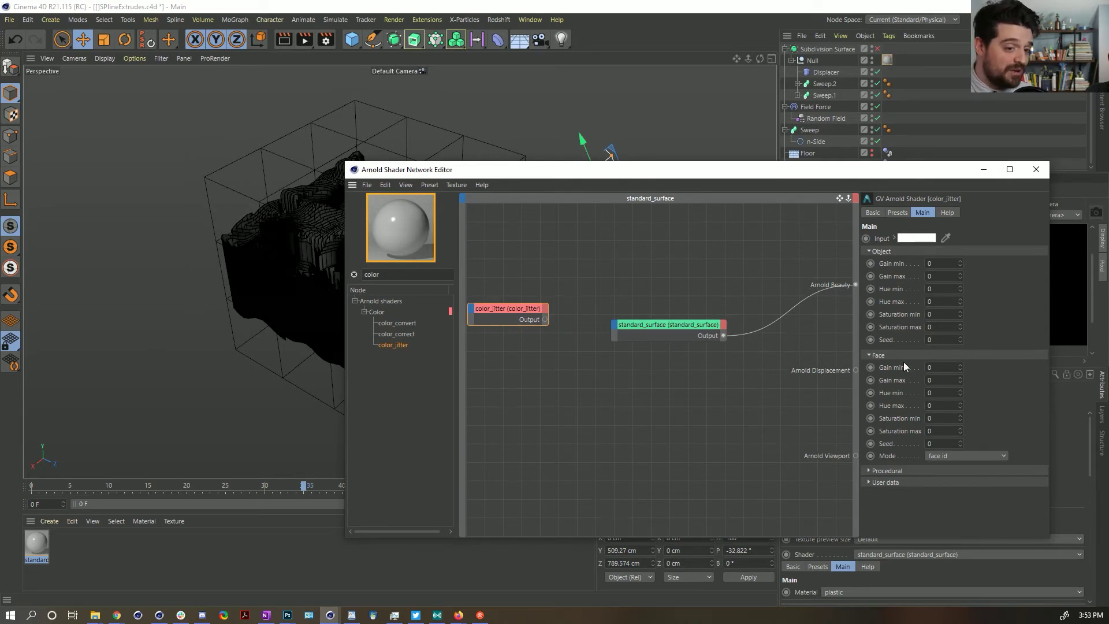
{"action": "left_click", "coordinate": [882, 472]}
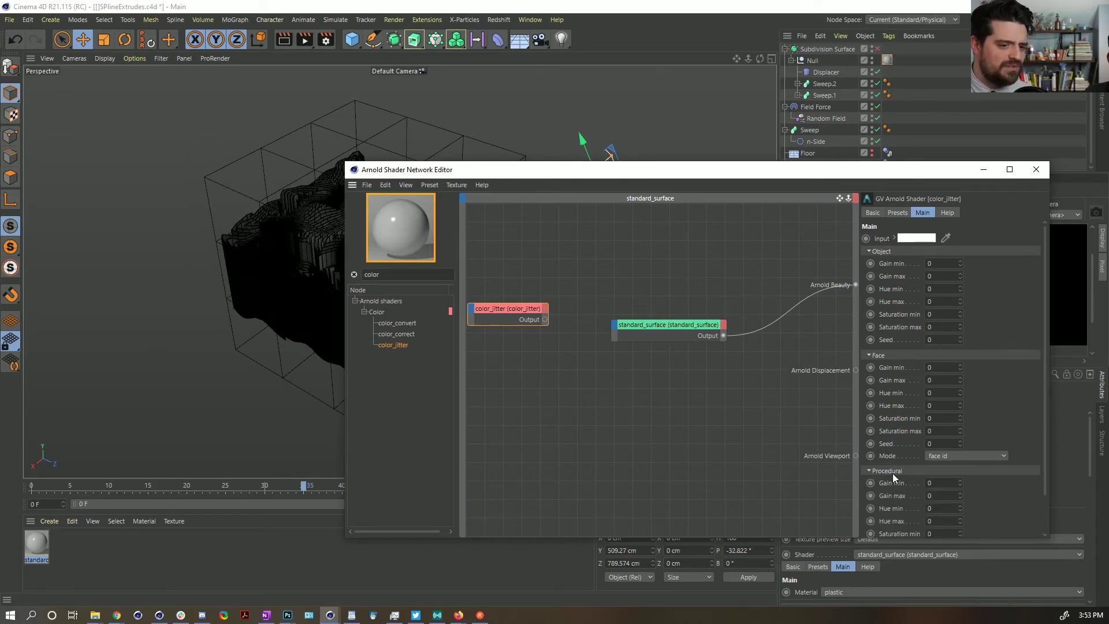
{"action": "left_click", "coordinate": [890, 471]}
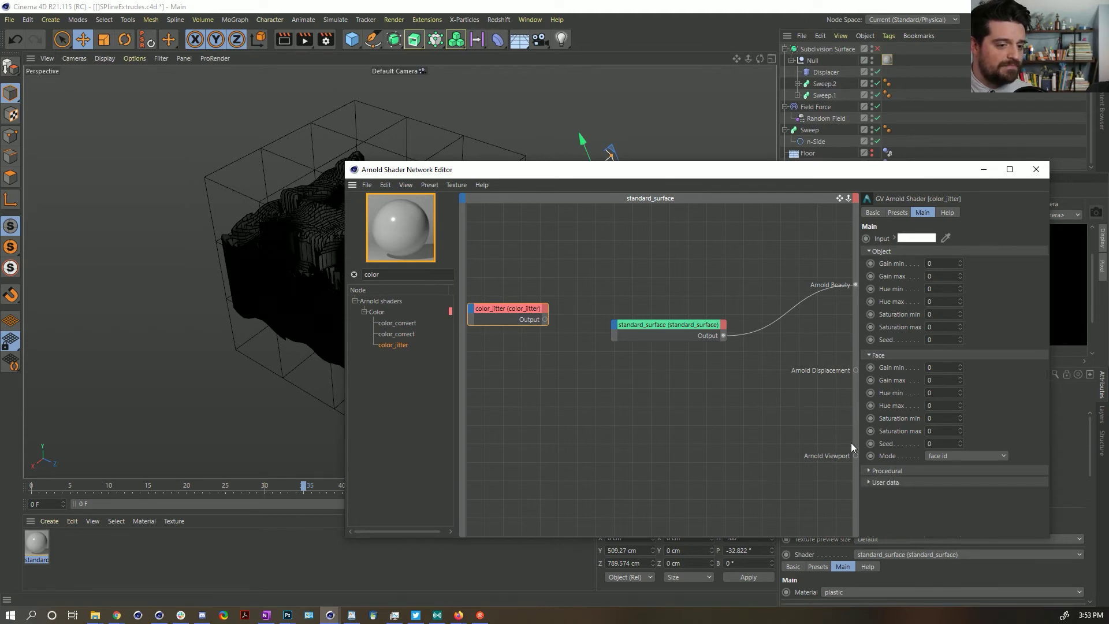
{"action": "left_click_drag", "start_coordinate": [544, 320], "coordinate": [617, 324]}
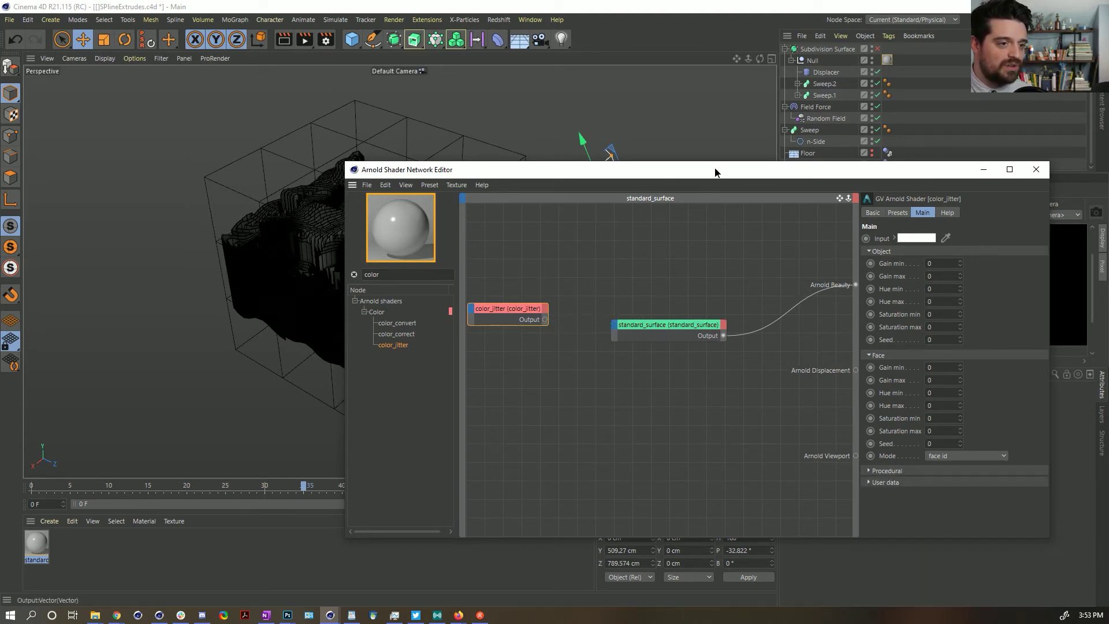
{"action": "left_click_drag", "start_coordinate": [545, 319], "coordinate": [750, 345]}
{"action": "left_click_drag", "start_coordinate": [734, 168], "coordinate": [384, 99]}
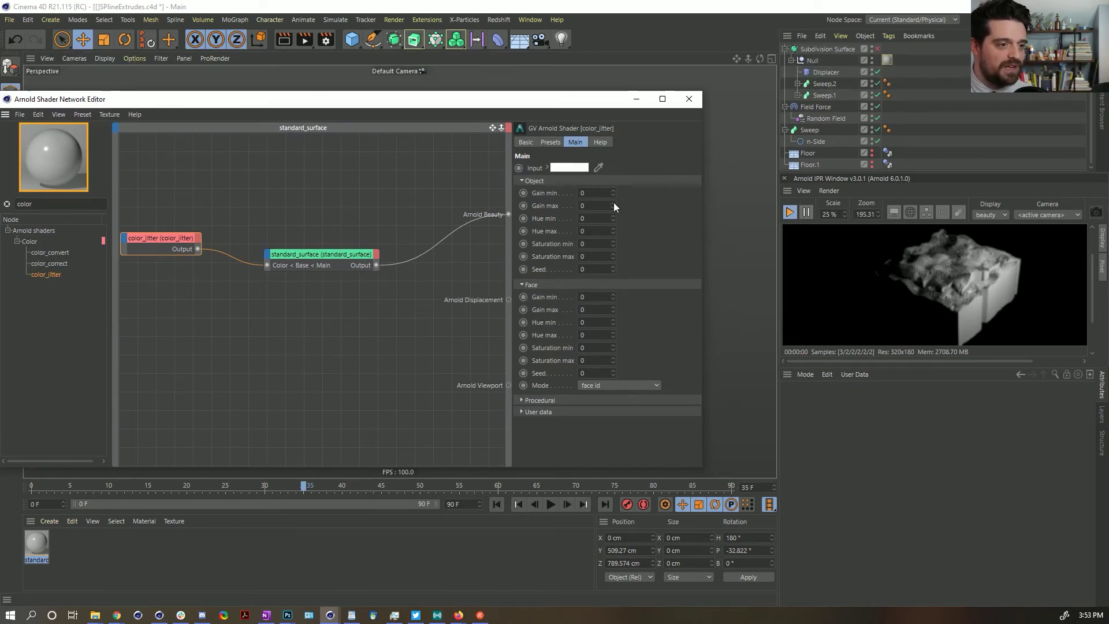
- Try an Object Gain min of -0.67 and Gain max of 2.22 on the color_jitter node
{"action": "left_click_drag", "start_coordinate": [613, 193], "coordinate": [613, 203]}
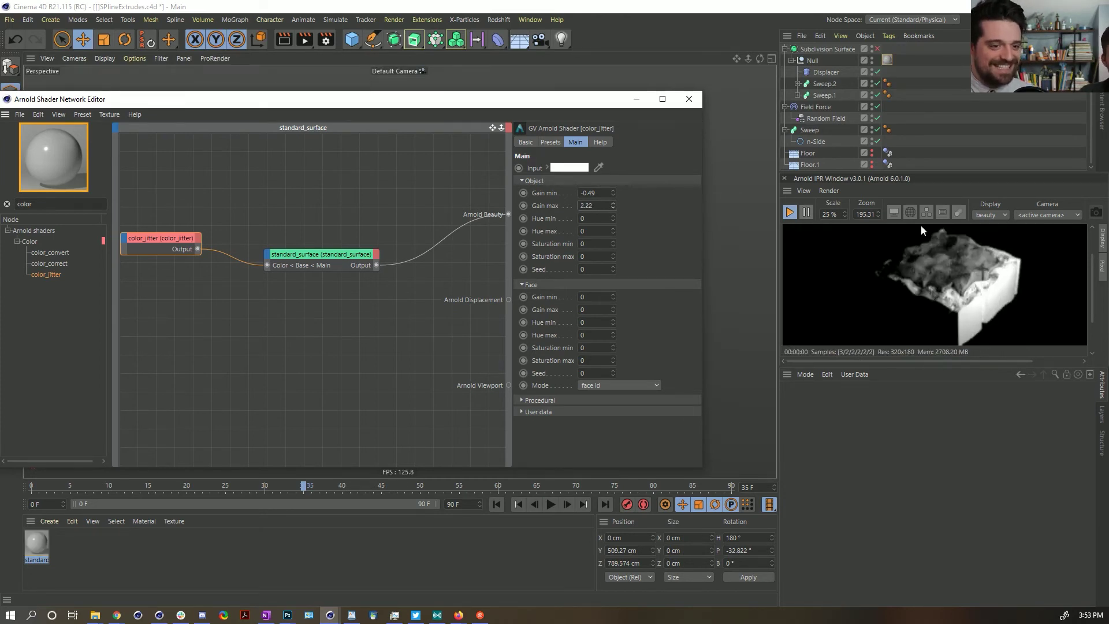
{"action": "left_click_drag", "start_coordinate": [613, 192], "coordinate": [613, 195]}
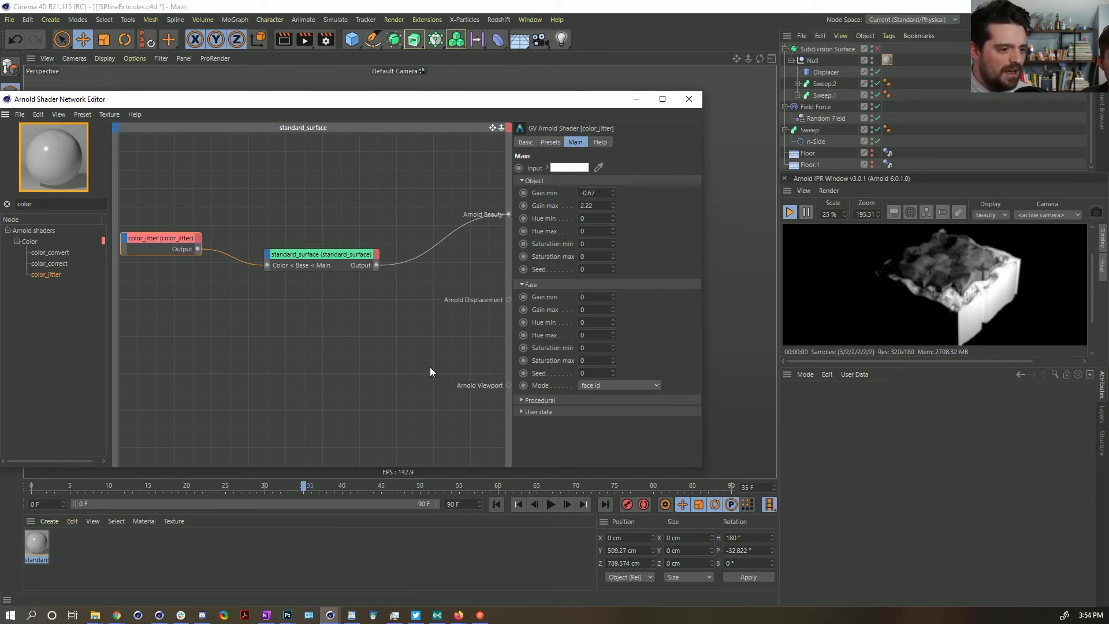
{"action": "left_click", "coordinate": [536, 411]}
{"action": "scroll", "coordinate": [528, 413], "scroll_direction": "down", "scroll_amount": 1}
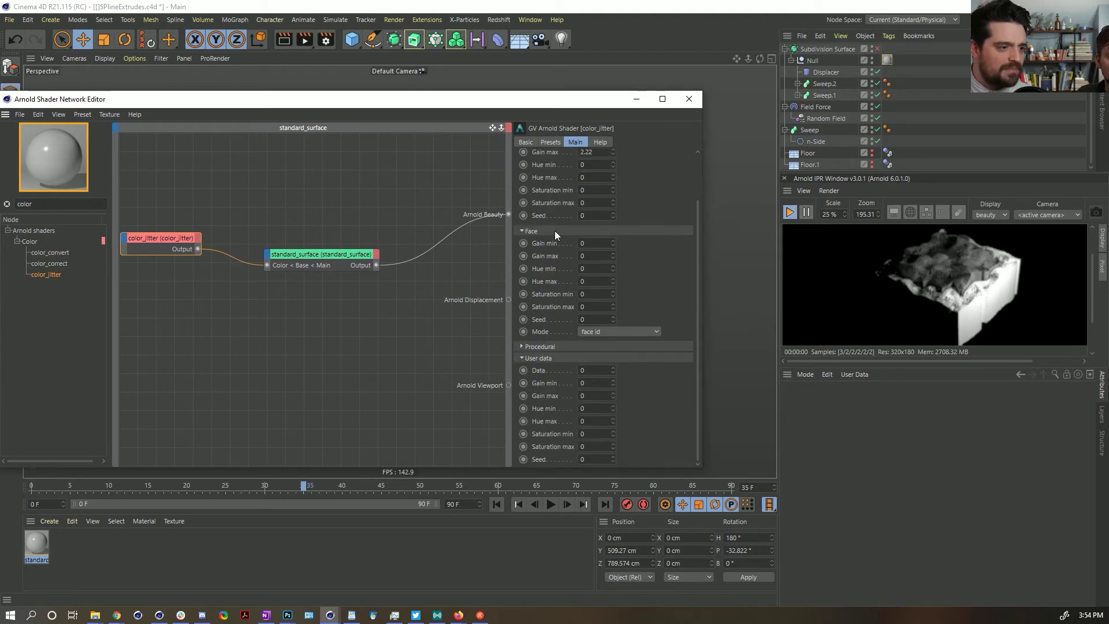
{"action": "scroll", "coordinate": [571, 169], "scroll_direction": "up", "scroll_amount": 1}
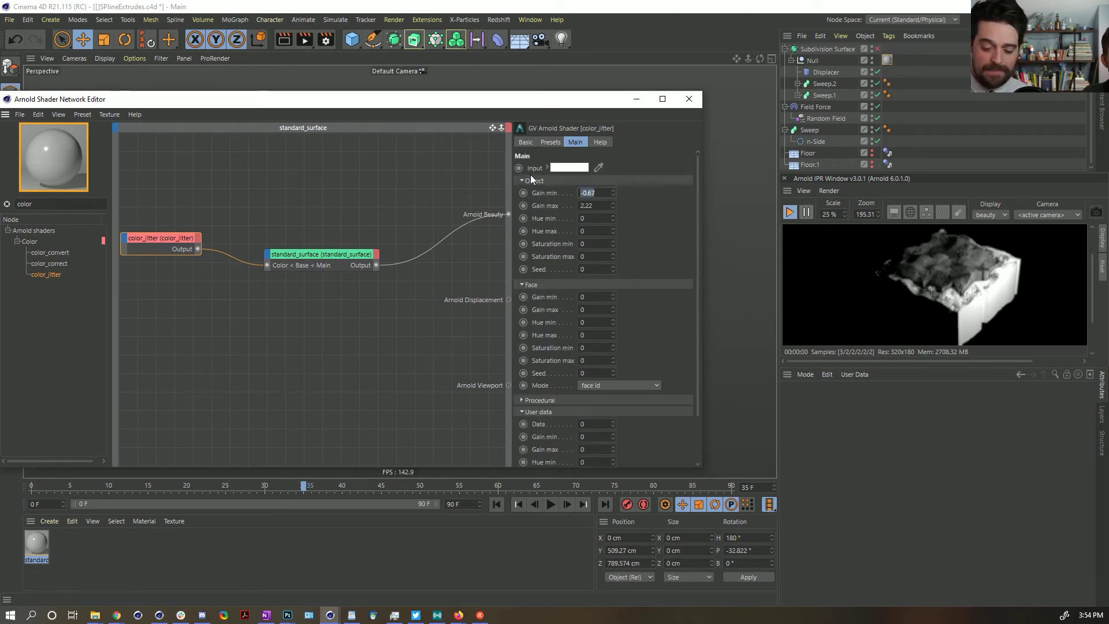
- Reset the color_jitter node's Object Gain min and Gain max to 0
{"action": "key", "text": "Tab"}
{"action": "key", "text": "Tab"}
{"action": "type", "text": "5"}
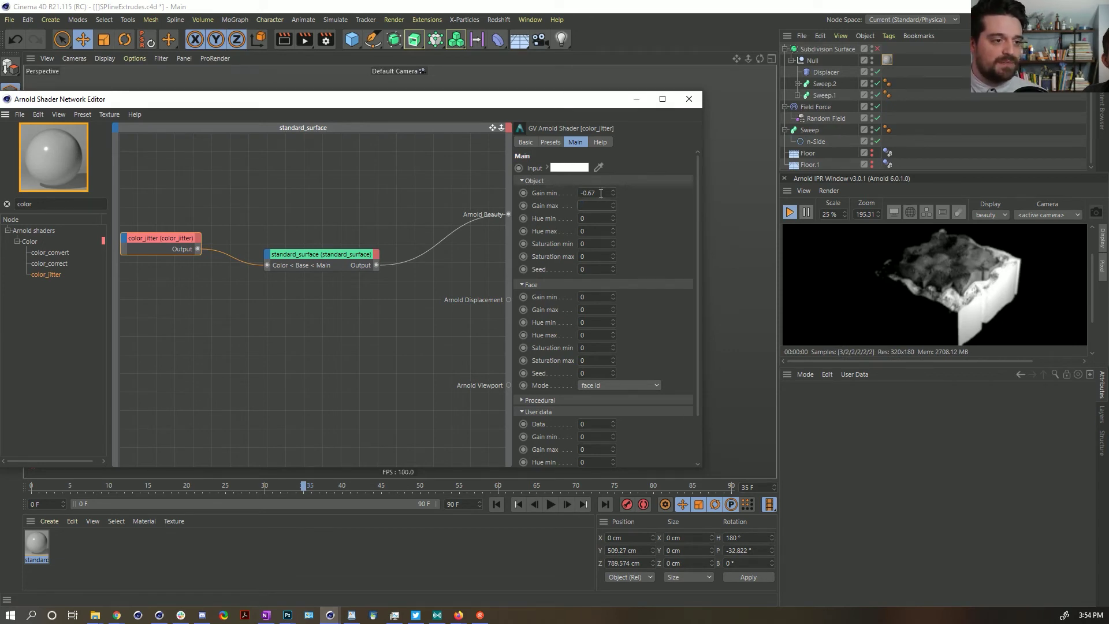
{"action": "key", "text": "shift+Tab"}
{"action": "type", "text": "0"}
{"action": "key", "text": "Return"}
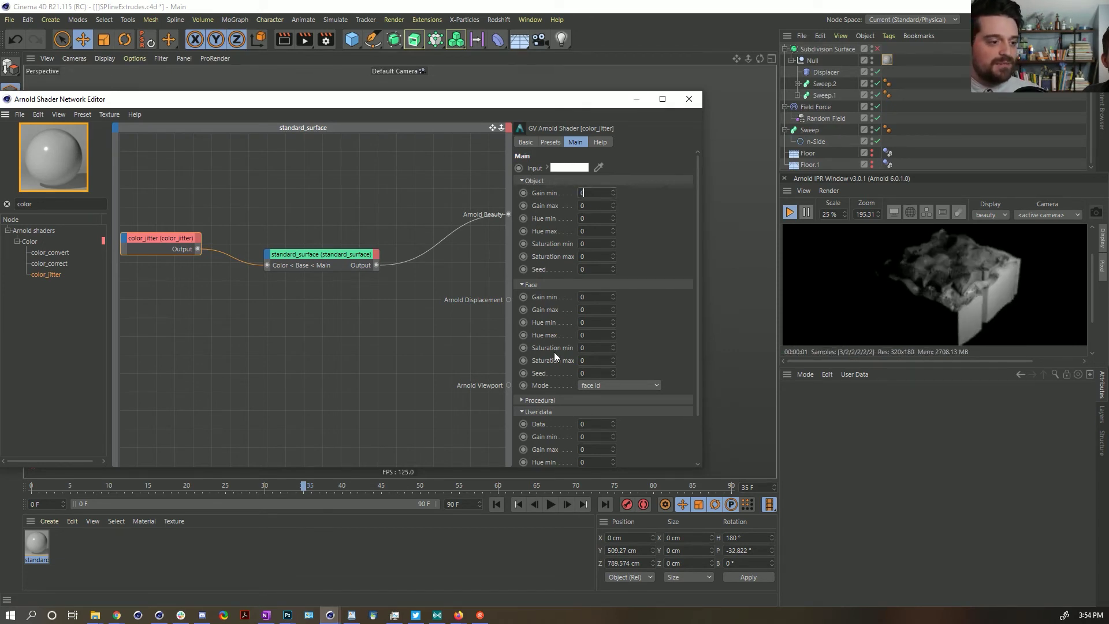
- Set the color_jitter node's Face Mode to uniform id and its Face Gain min to -1
{"action": "scroll", "coordinate": [554, 358], "scroll_direction": "down", "scroll_amount": 2}
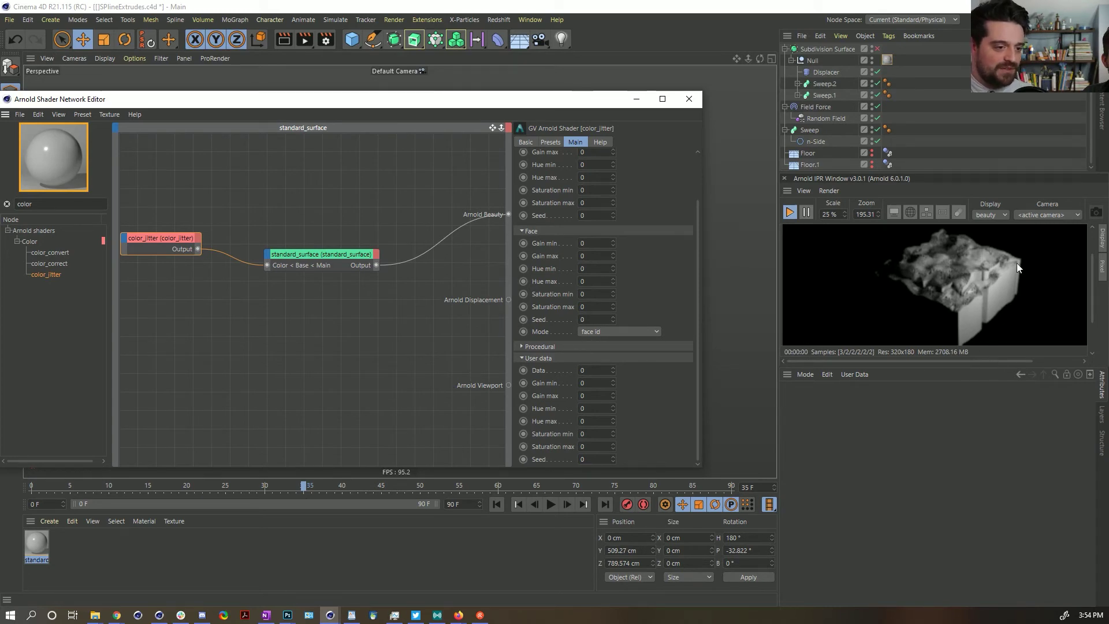
{"action": "left_click", "coordinate": [559, 347]}
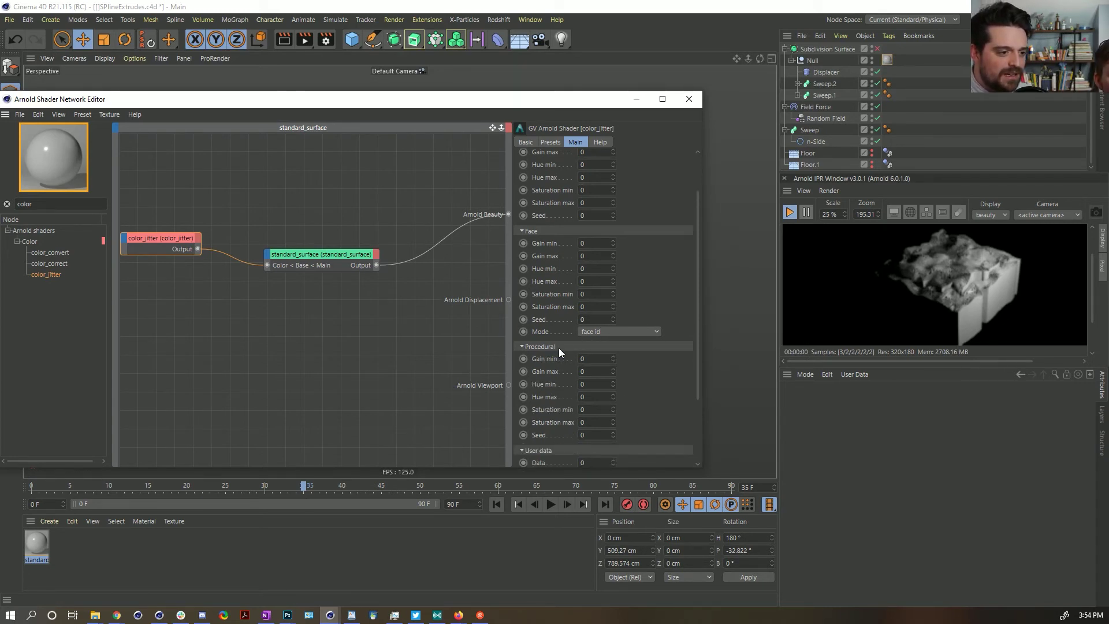
{"action": "scroll", "coordinate": [546, 358], "scroll_direction": "up", "scroll_amount": 1}
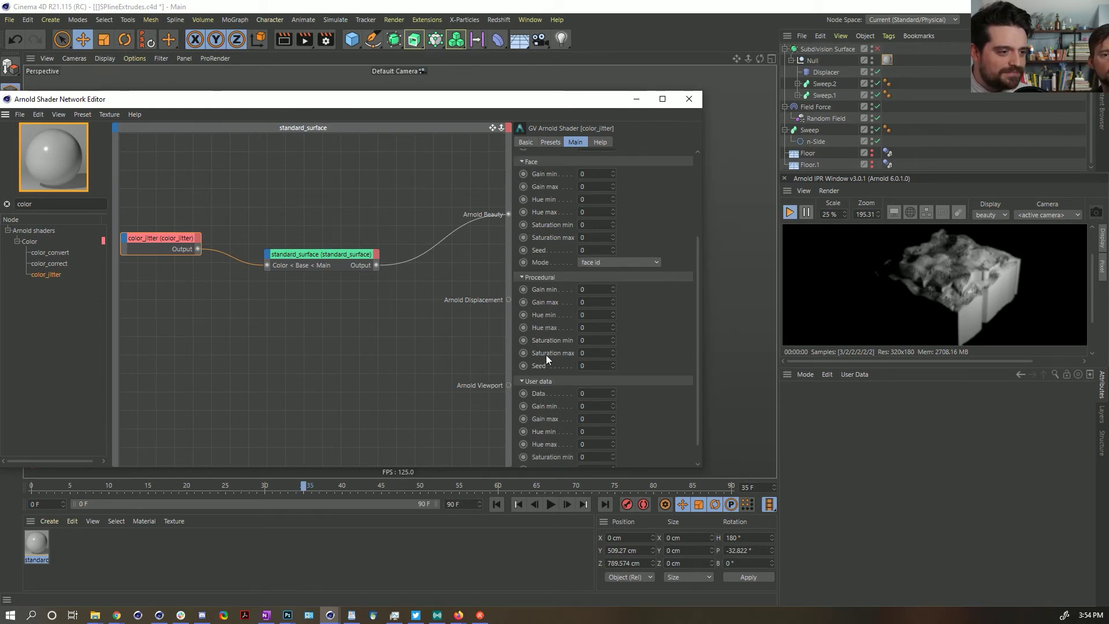
{"action": "scroll", "coordinate": [545, 359], "scroll_direction": "down", "scroll_amount": 1}
{"action": "left_click", "coordinate": [589, 332]}
{"action": "left_click", "coordinate": [597, 354]}
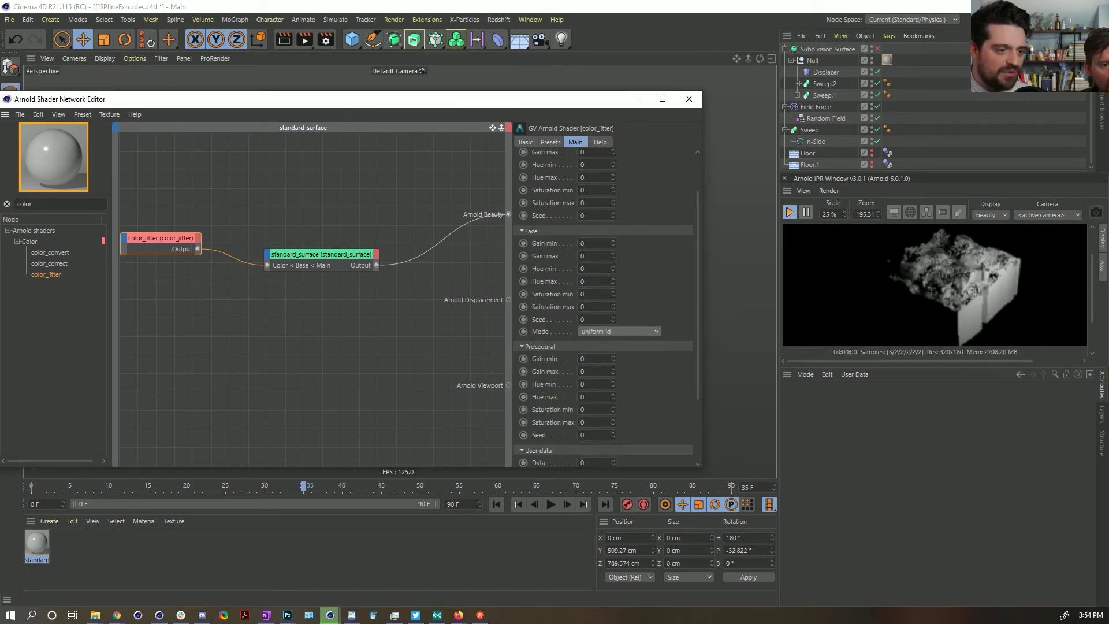
{"action": "left_click", "coordinate": [613, 245]}
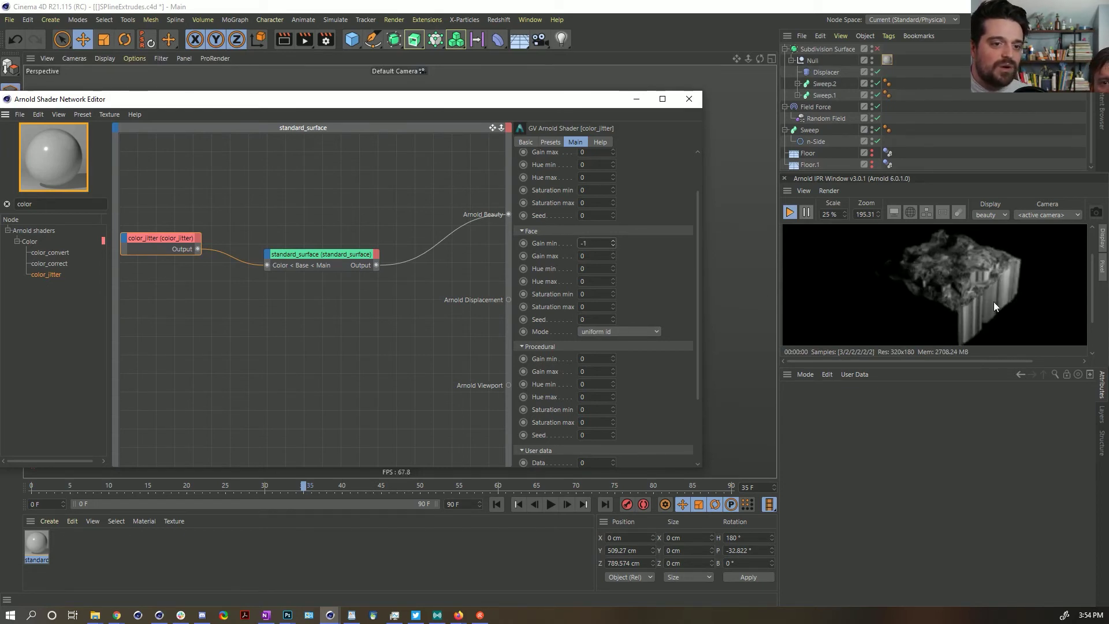
- Examine the jittered shading on the block's side walls up close in the viewport and IPR render
{"action": "left_click_drag", "start_coordinate": [545, 104], "coordinate": [526, 445]}
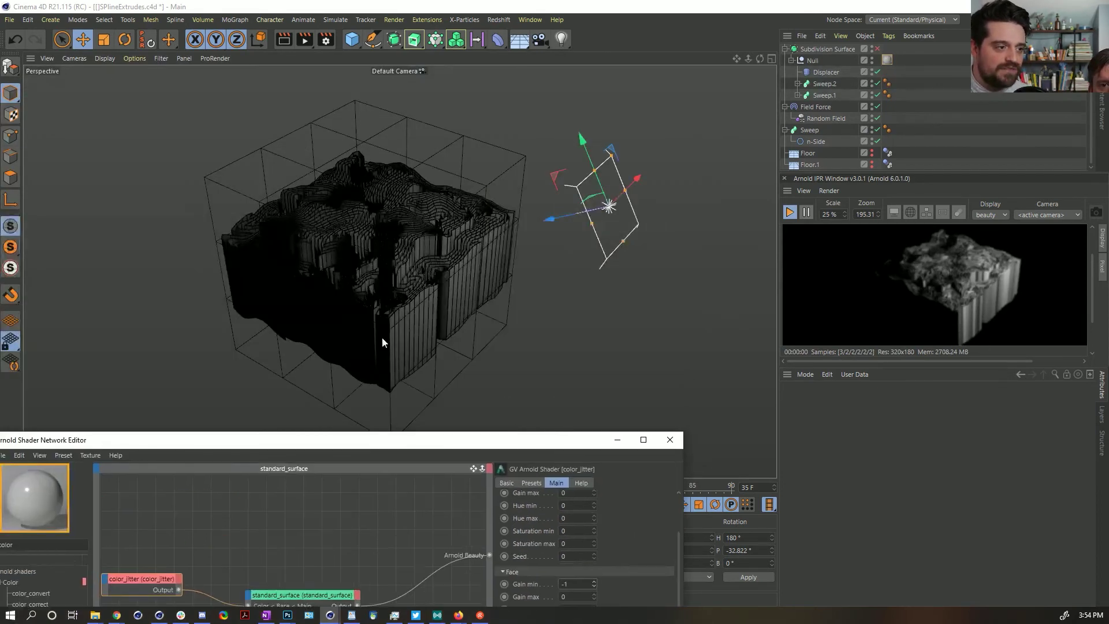
{"action": "left_click", "coordinate": [399, 286]}
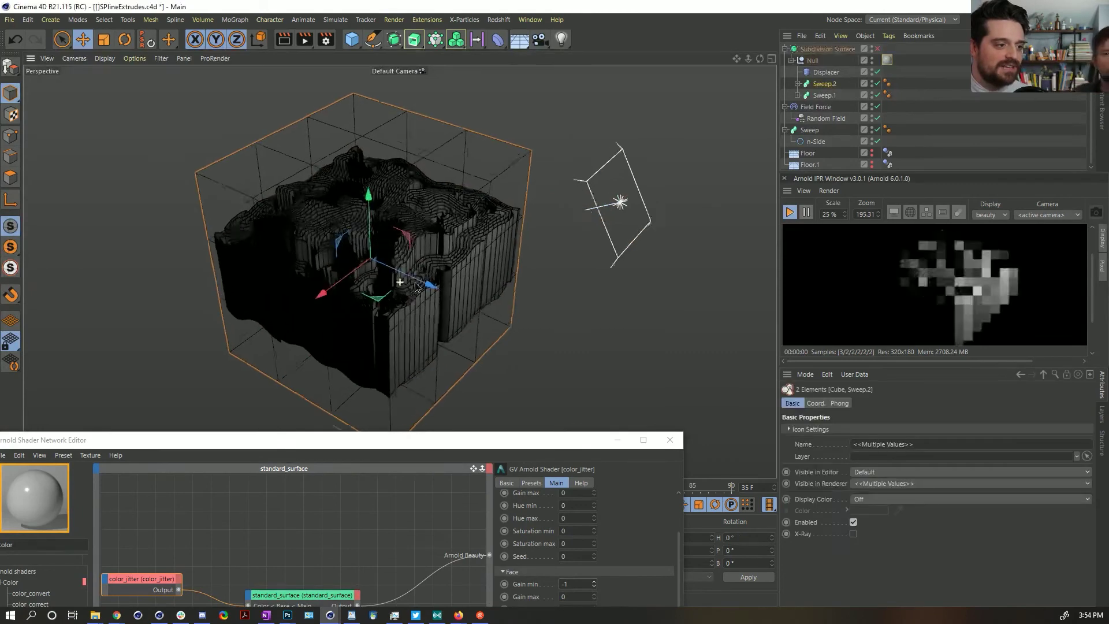
{"action": "scroll", "coordinate": [426, 272], "scroll_direction": "up", "scroll_amount": 10}
{"action": "left_click_drag", "start_coordinate": [357, 180], "coordinate": [390, 184], "text": "alt"}
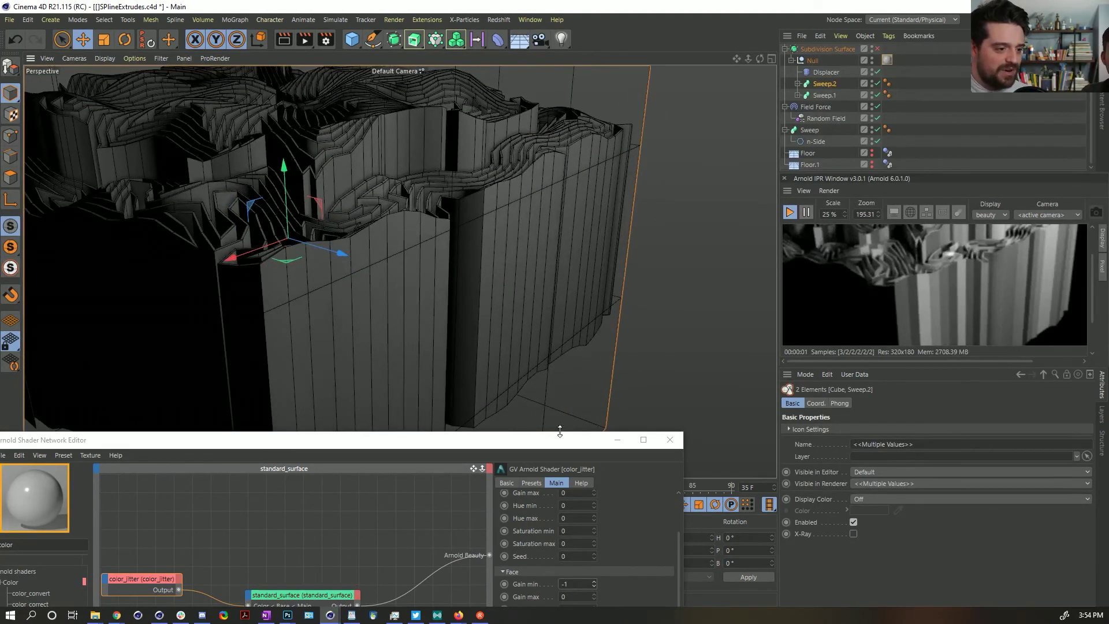
- Try face id as the Face Mode of the color_jitter node and return it to uniform id
{"action": "left_click_drag", "start_coordinate": [538, 438], "coordinate": [592, 85]}
{"action": "left_click", "coordinate": [652, 320]}
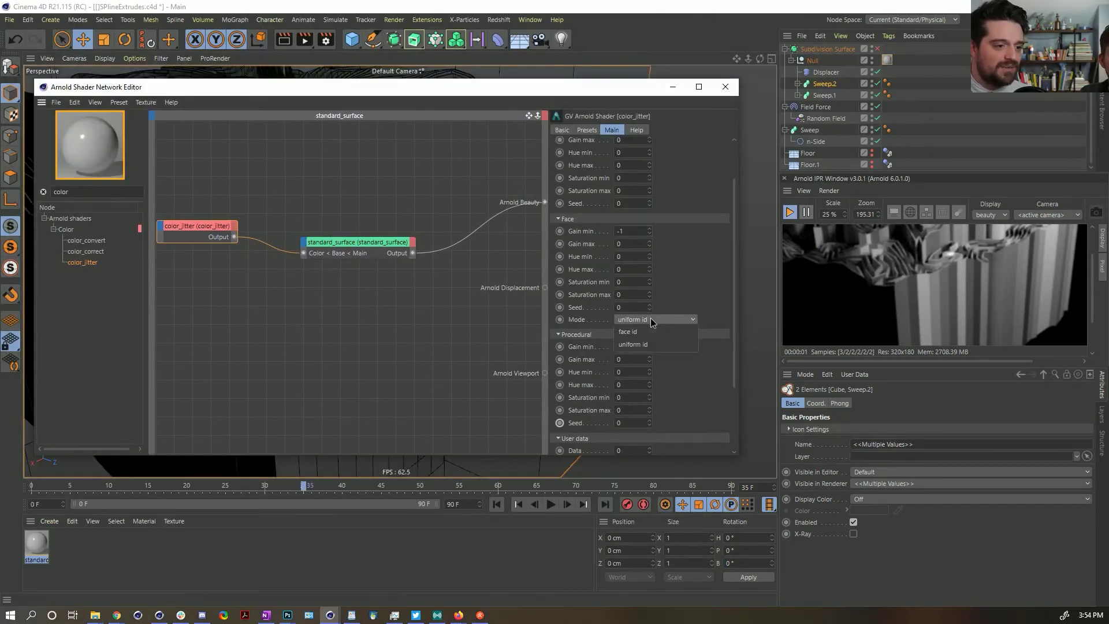
{"action": "left_click", "coordinate": [649, 332]}
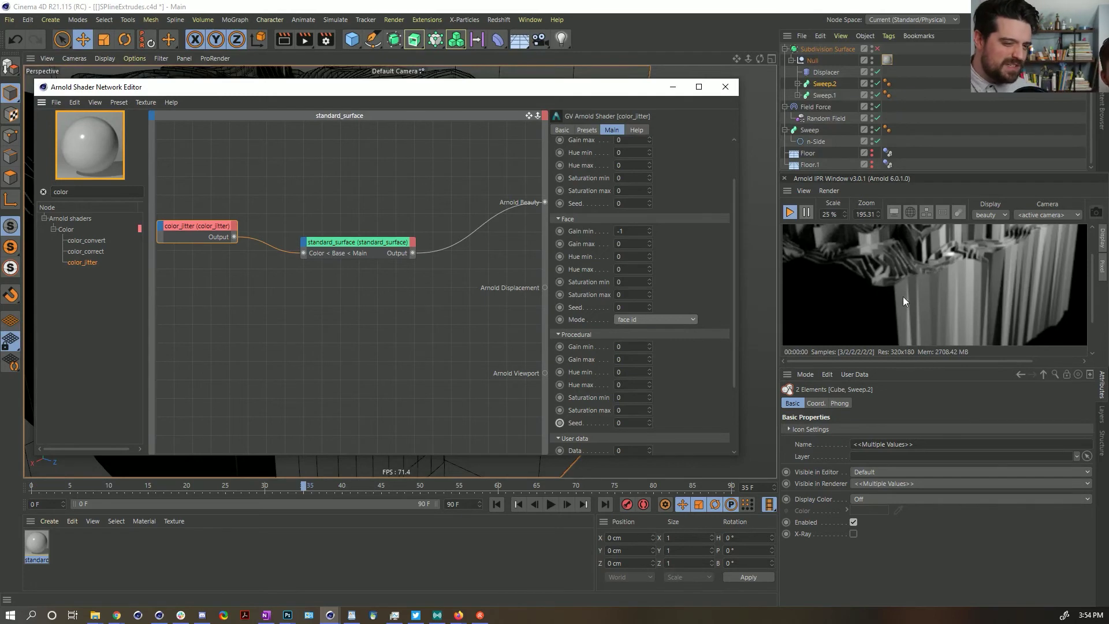
{"action": "scroll", "coordinate": [677, 313], "scroll_direction": "up", "scroll_amount": 1}
{"action": "left_click", "coordinate": [669, 328]}
{"action": "left_click", "coordinate": [668, 347]}
- Set the Face Gain min of the color_jitter node to 0
{"action": "scroll", "coordinate": [710, 312], "scroll_direction": "down", "scroll_amount": 3}
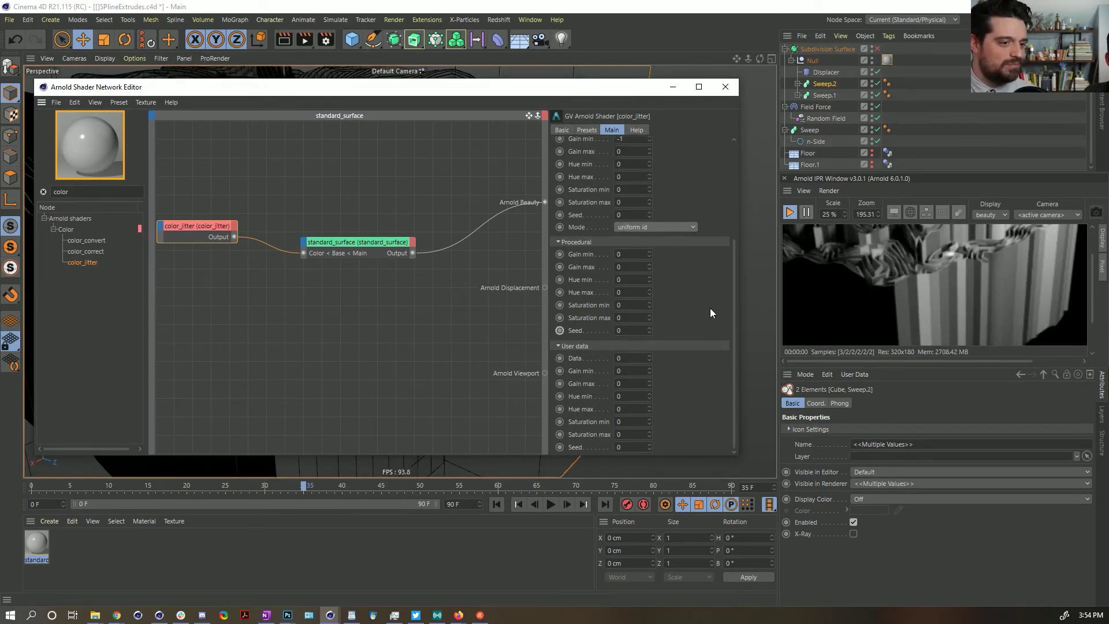
{"action": "scroll", "coordinate": [660, 215], "scroll_direction": "up", "scroll_amount": 2}
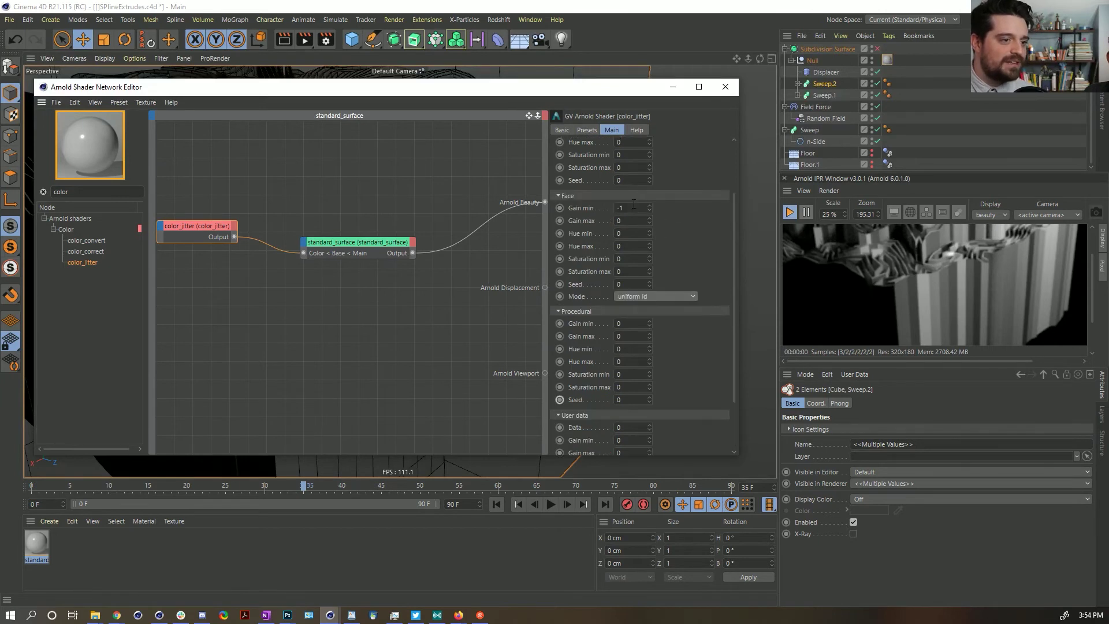
{"action": "key", "text": "Return"}
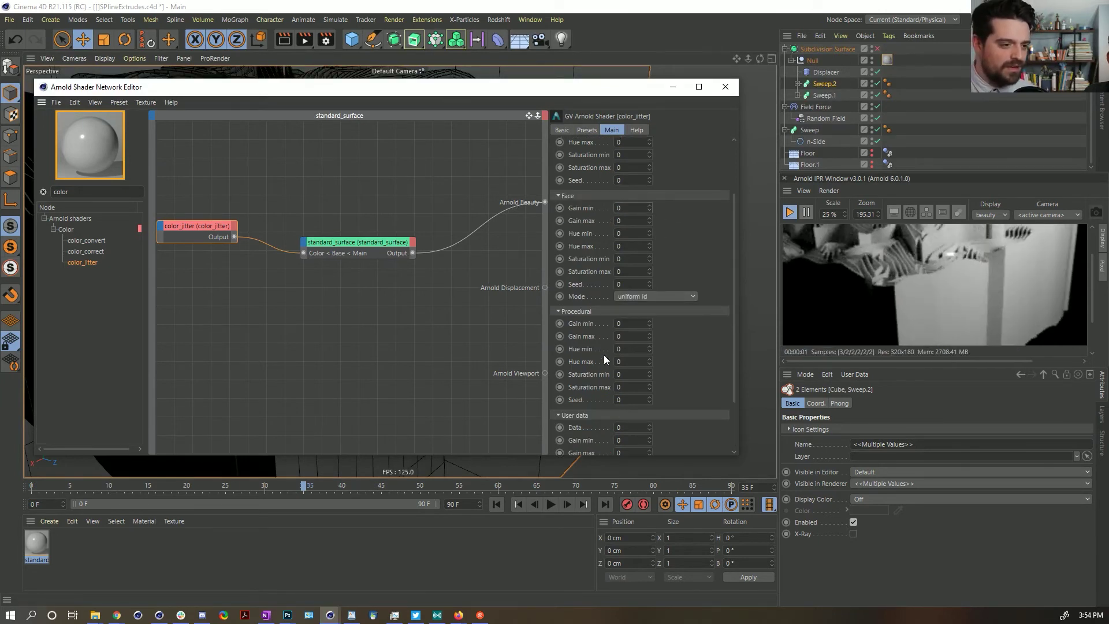
- Try a User data Data value of -47 on the color_jitter node and return it to 0
{"action": "scroll", "coordinate": [605, 369], "scroll_direction": "down", "scroll_amount": 2}
{"action": "mouse_move", "coordinate": [648, 356]}
{"action": "left_mouse_down"}
{"action": "mouse_move", "coordinate": [633, 356]}
{"action": "mouse_move", "coordinate": [650, 358]}
{"action": "left_mouse_up"}
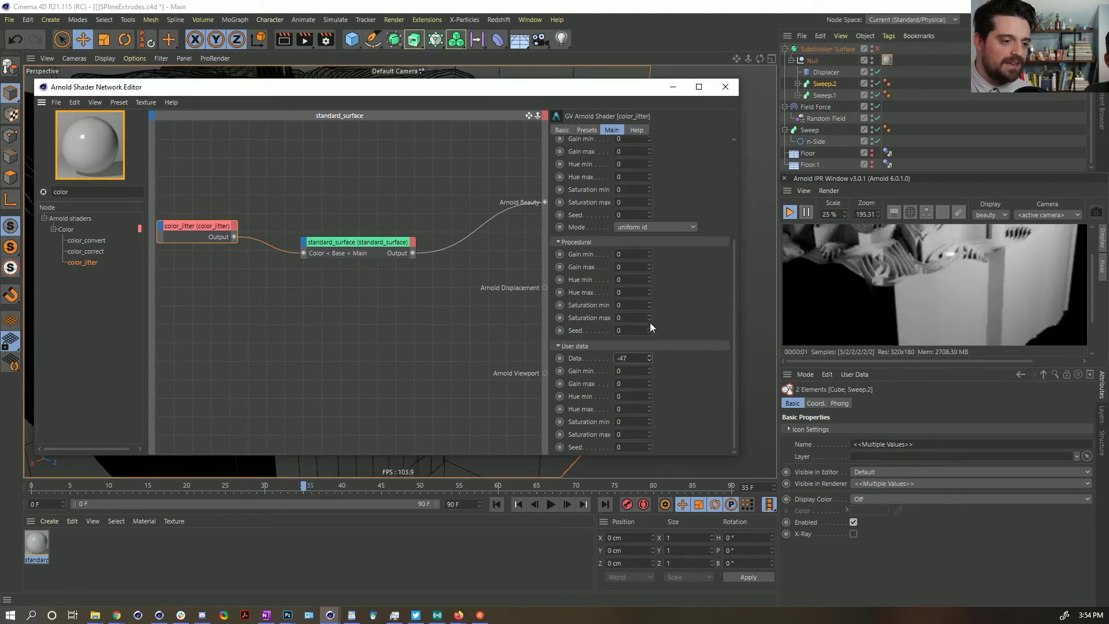
{"action": "left_click", "coordinate": [649, 359]}
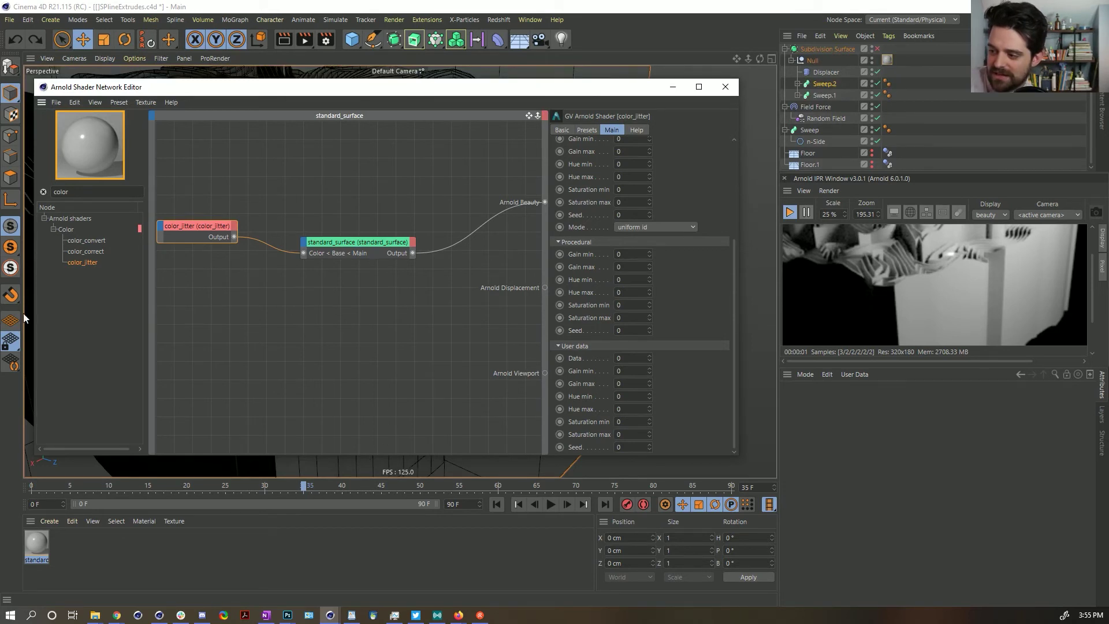
- Add a utility node to the shader network and connect its output to Arnold Beauty
{"action": "key", "text": "BackSpace"}
{"action": "key", "text": "BackSpace"}
{"action": "key", "text": "BackSpace"}
{"action": "key", "text": "BackSpace"}
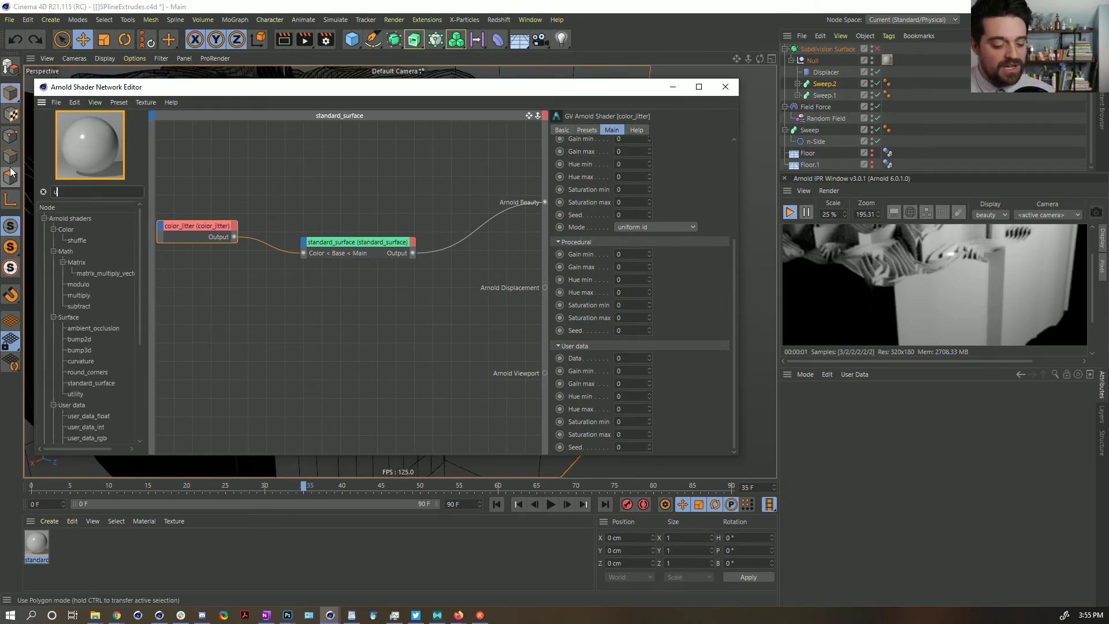
{"action": "type", "text": "utili"}
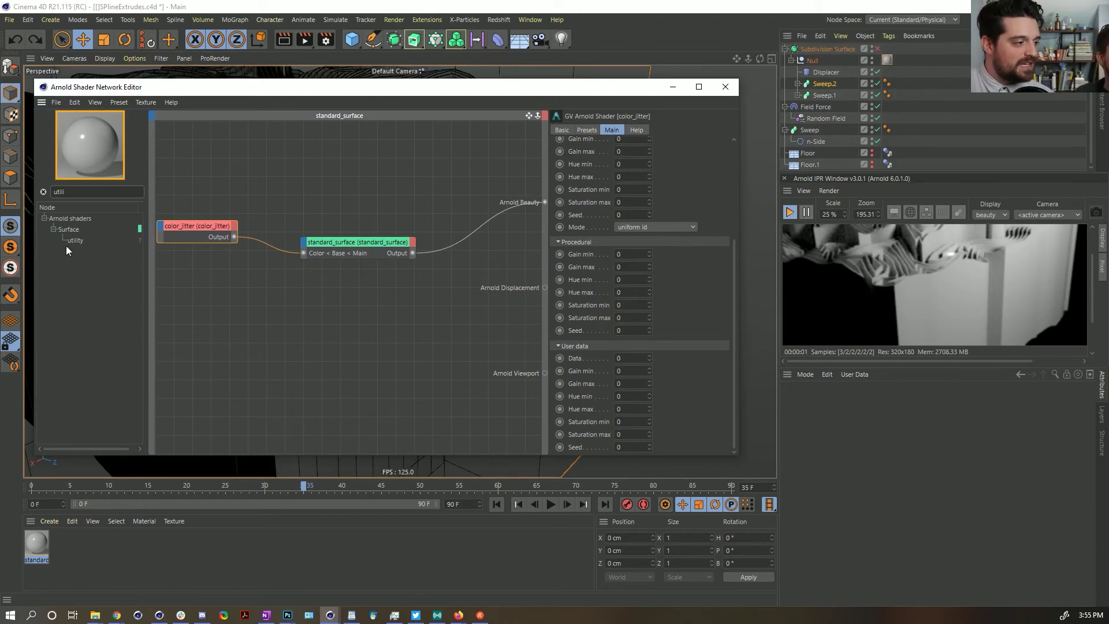
{"action": "left_click_drag", "start_coordinate": [375, 324], "coordinate": [543, 203]}
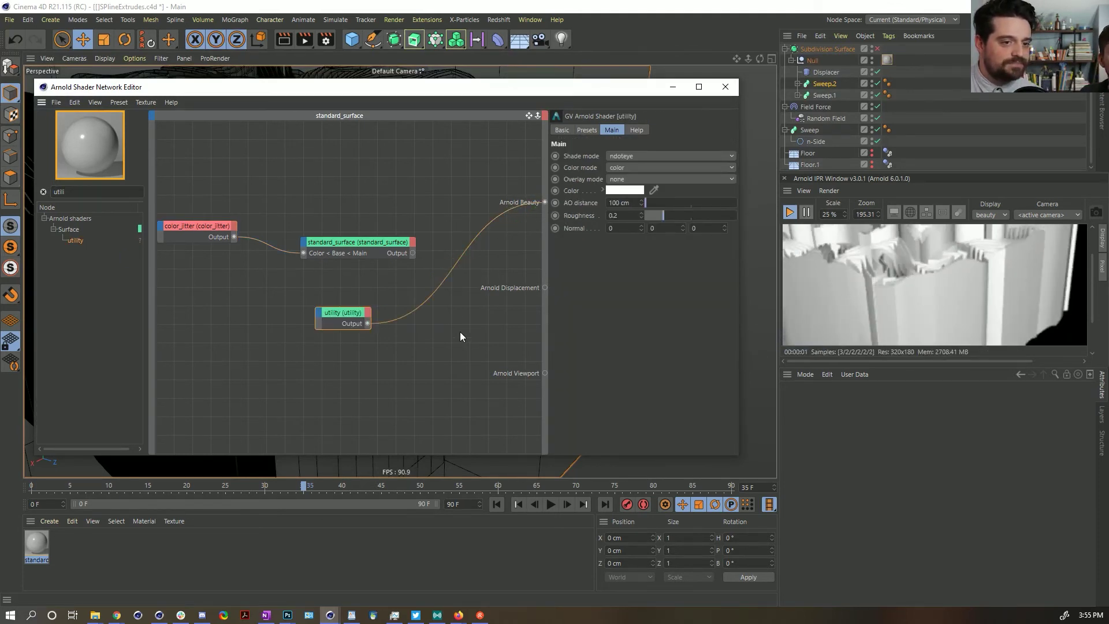
- Set the Shade mode of the utility node to flat, with its editor moved clear of the viewport
{"action": "left_click_drag", "start_coordinate": [536, 95], "coordinate": [510, 264]}
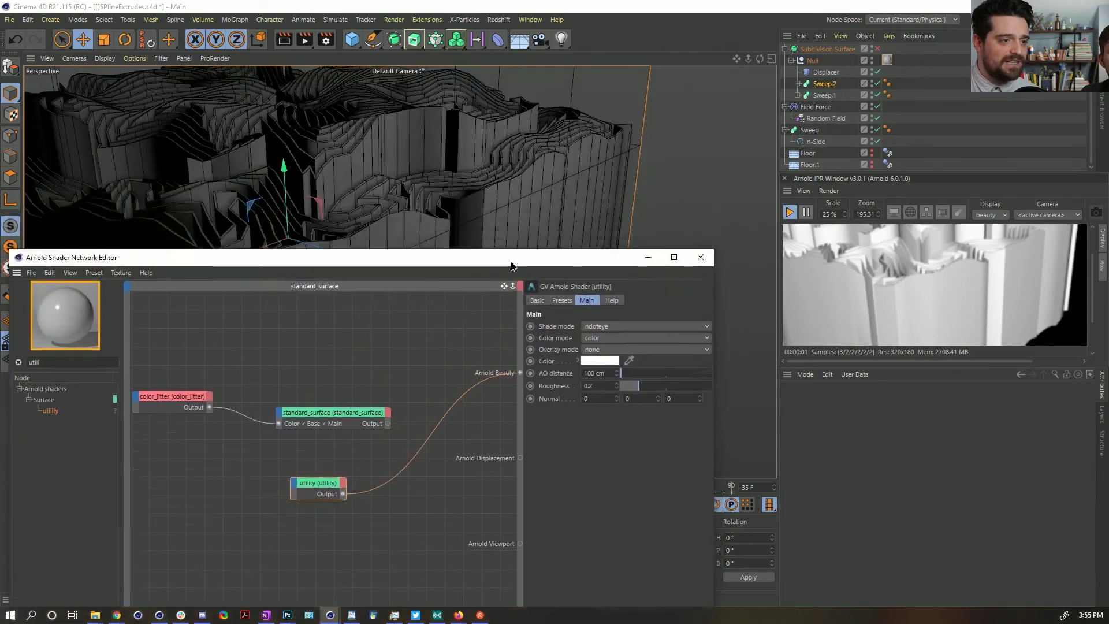
{"action": "left_click", "coordinate": [589, 341]}
{"action": "left_click", "coordinate": [566, 343]}
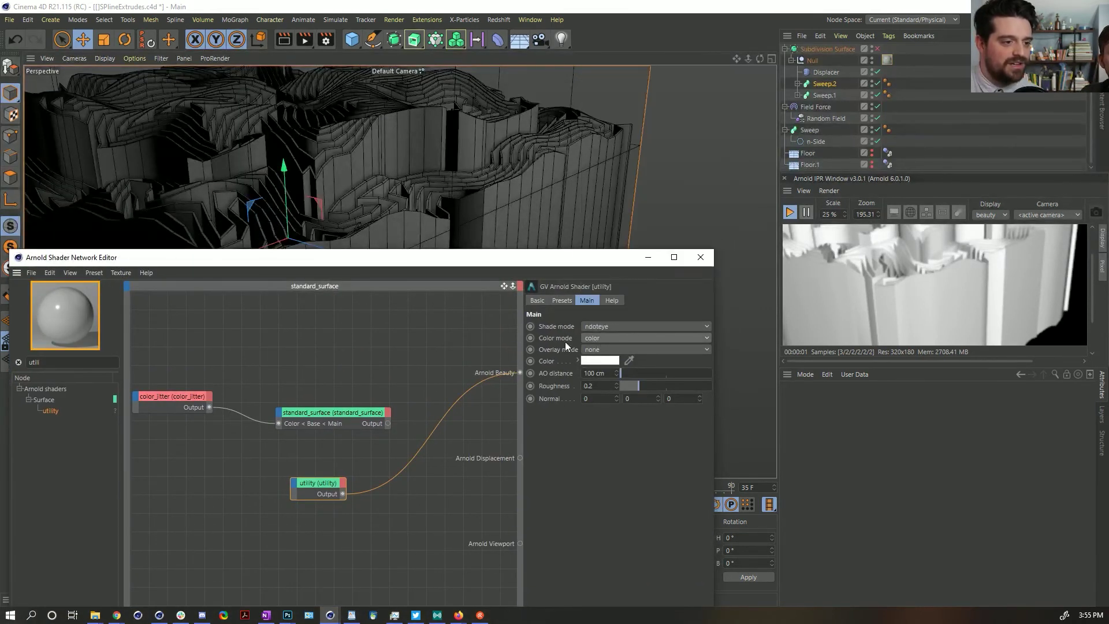
{"action": "left_click", "coordinate": [599, 327]}
{"action": "left_click", "coordinate": [598, 361]}
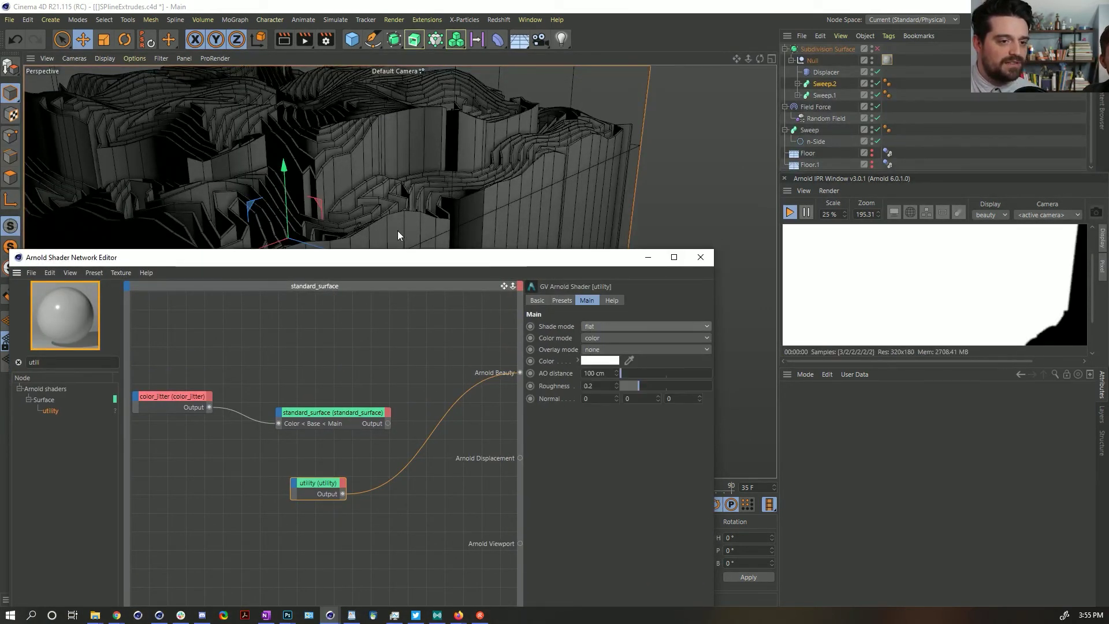
- Try uniform ID, primitive ID and object as the Color mode of the utility node
{"action": "left_click", "coordinate": [599, 337]}
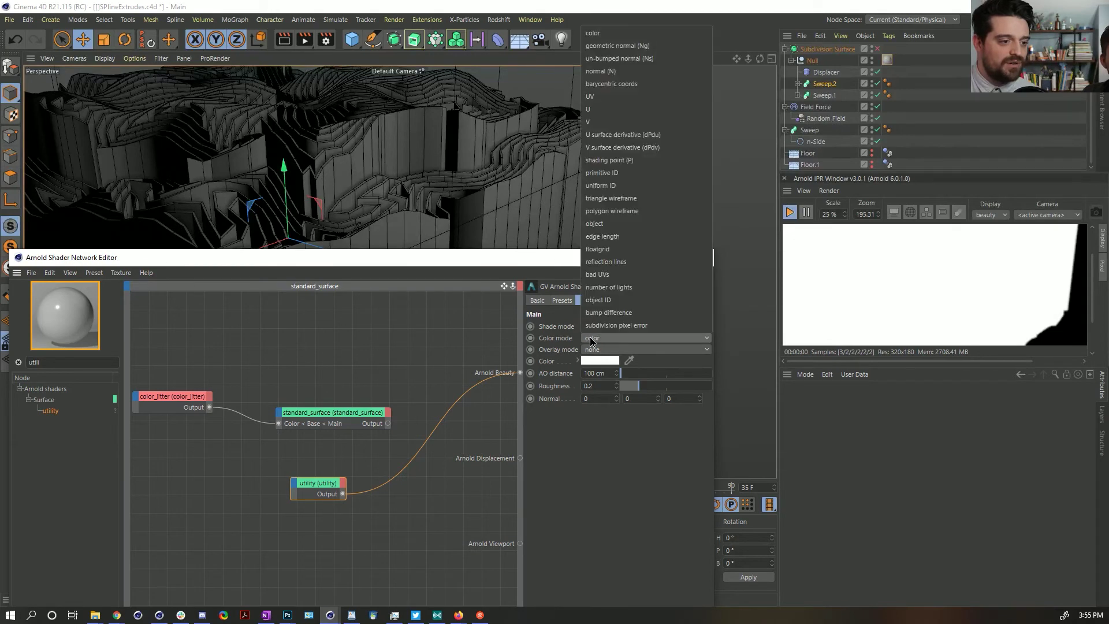
{"action": "left_click", "coordinate": [615, 186]}
{"action": "left_click", "coordinate": [596, 338]}
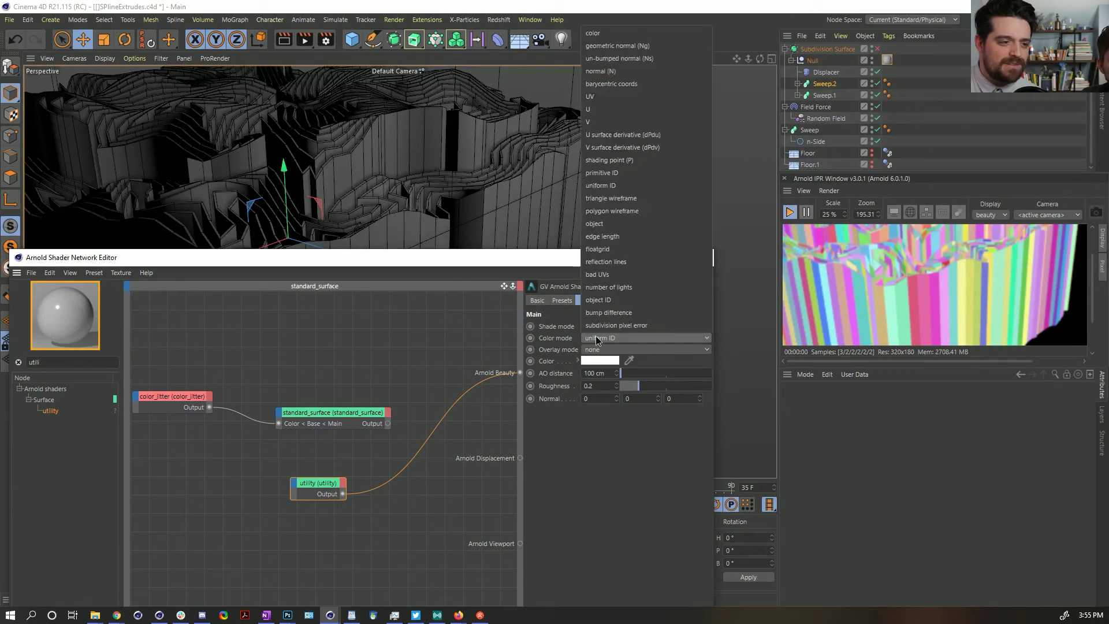
{"action": "left_click", "coordinate": [616, 172]}
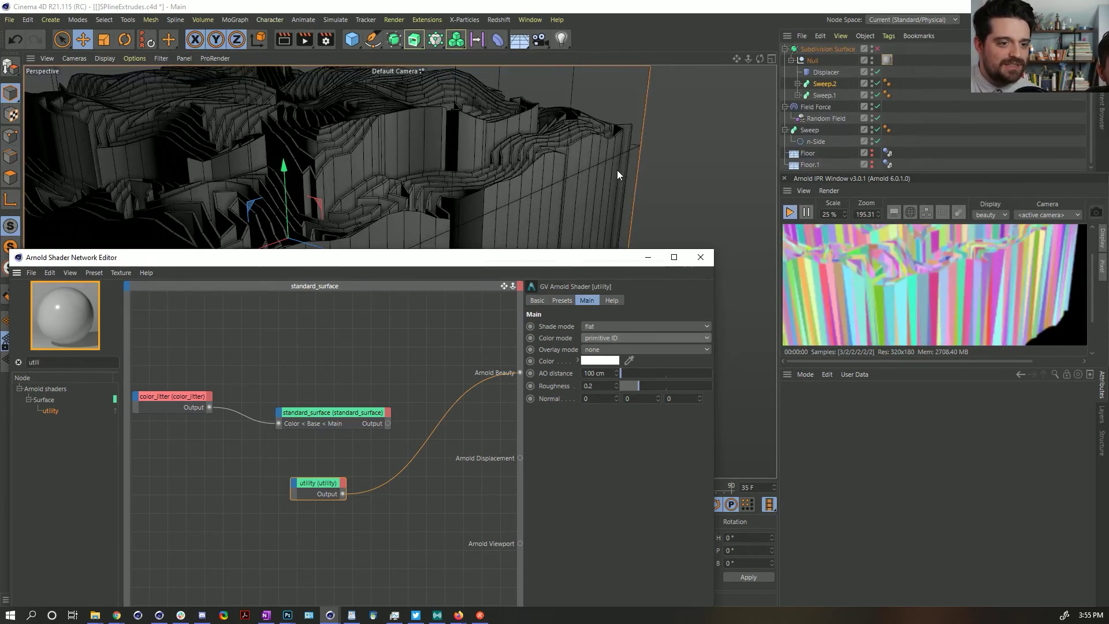
{"action": "left_click", "coordinate": [604, 337]}
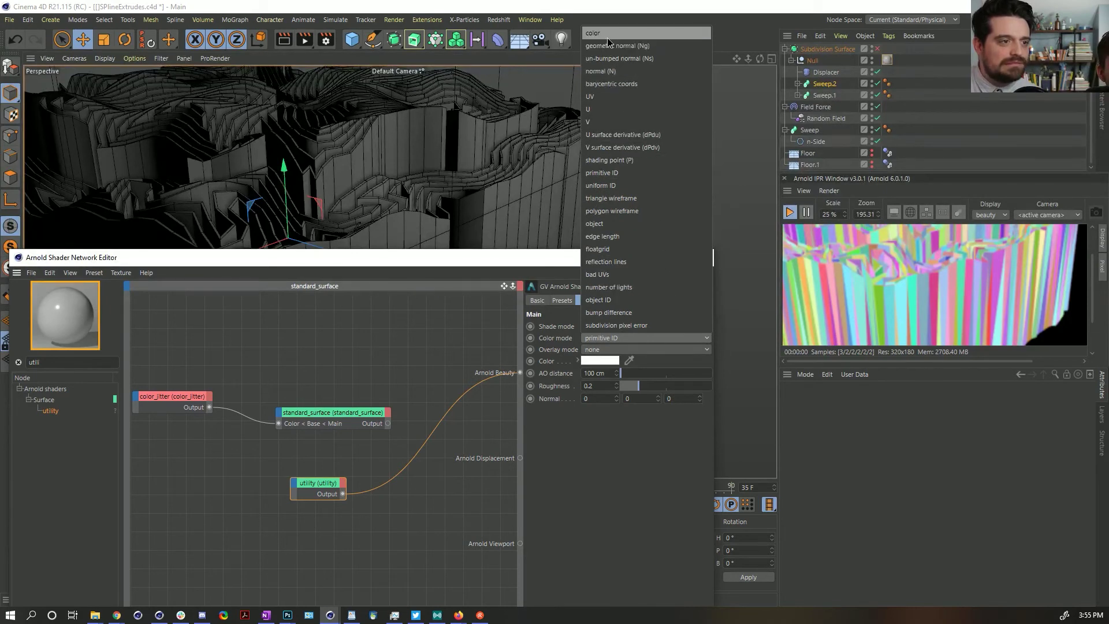
{"action": "left_click", "coordinate": [601, 224]}
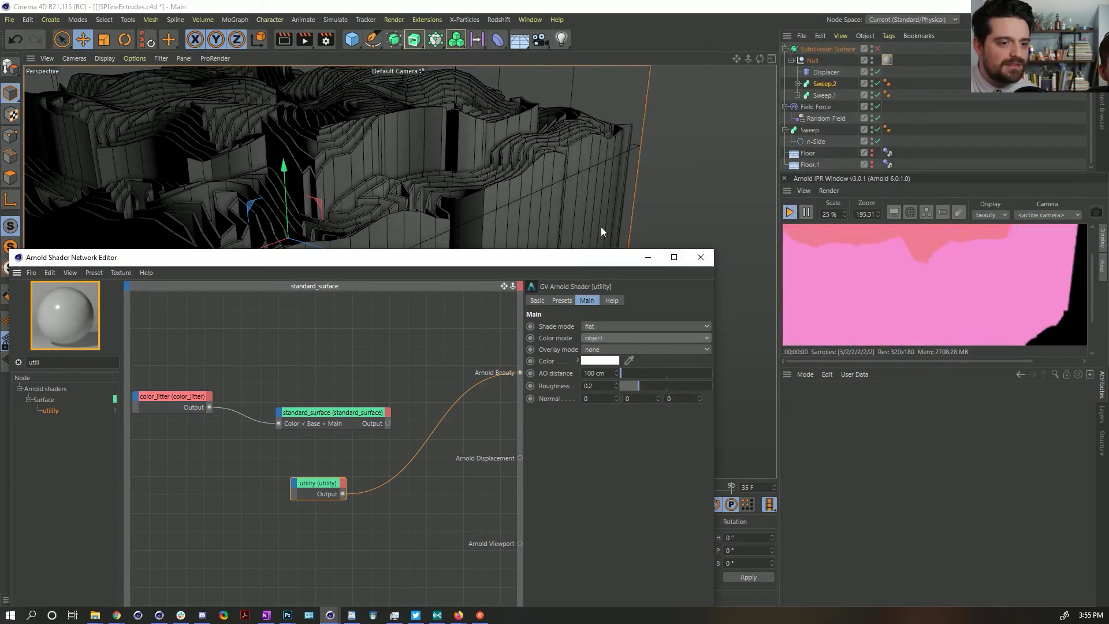
- Move the utility node below the color_jitter and standard_surface nodes and set its Color mode to object ID
{"action": "left_click", "coordinate": [335, 169]}
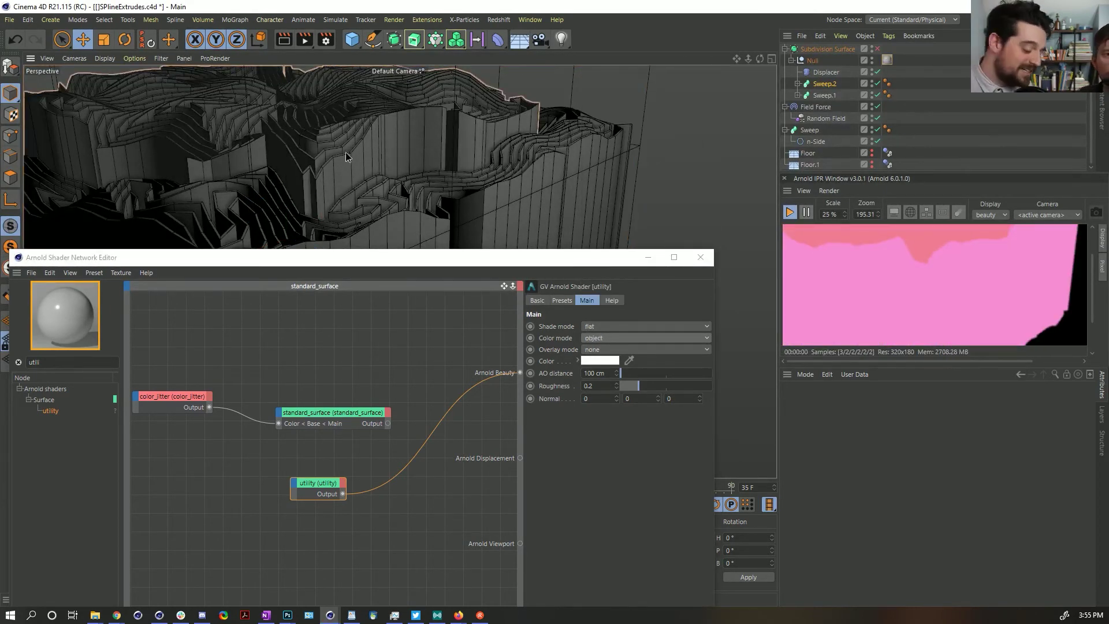
{"action": "left_click", "coordinate": [345, 155]}
{"action": "key", "text": "o"}
{"action": "left_click_drag", "start_coordinate": [398, 166], "coordinate": [353, 192], "text": "alt"}
{"action": "left_click", "coordinate": [597, 340]}
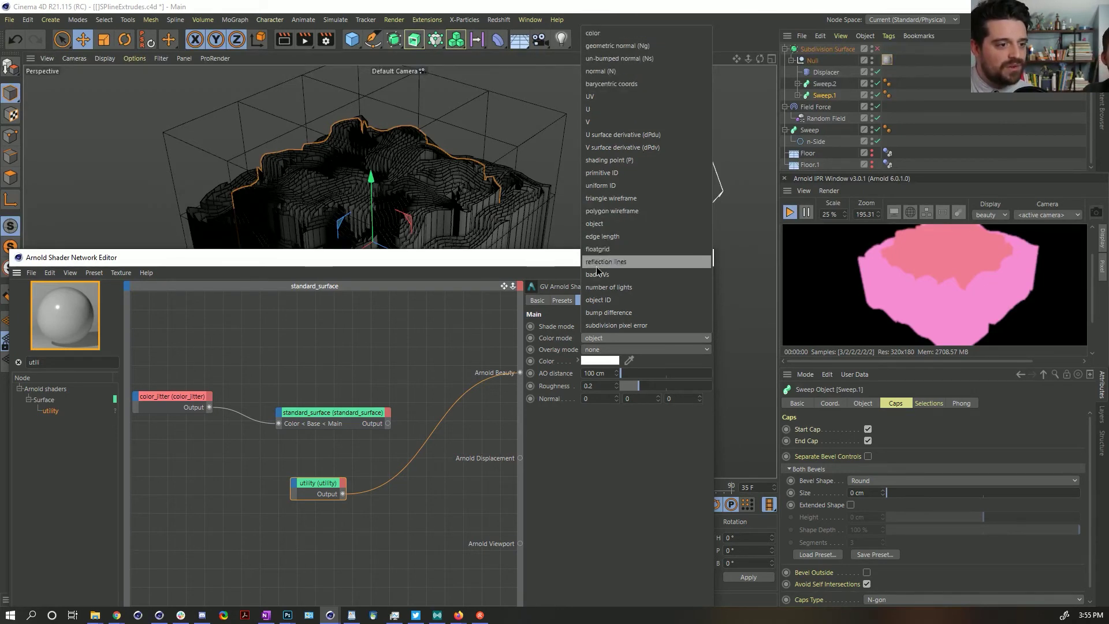
{"action": "left_click", "coordinate": [342, 311]}
{"action": "middle_click_drag", "start_coordinate": [318, 345], "coordinate": [349, 322]}
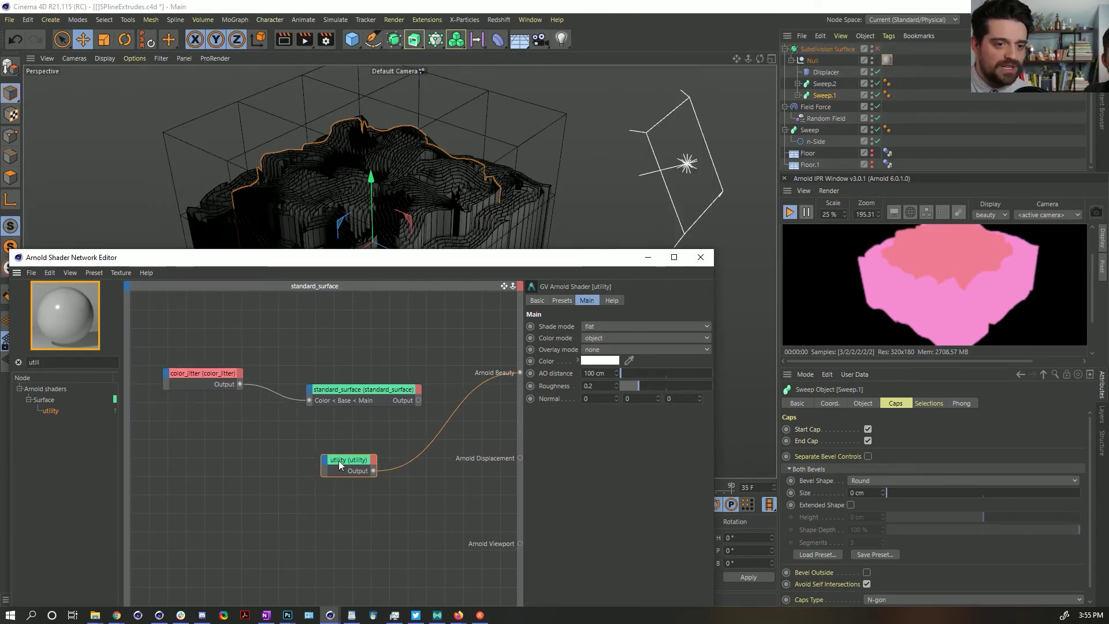
{"action": "left_click", "coordinate": [355, 461]}
{"action": "left_click_drag", "start_coordinate": [358, 460], "coordinate": [302, 452]}
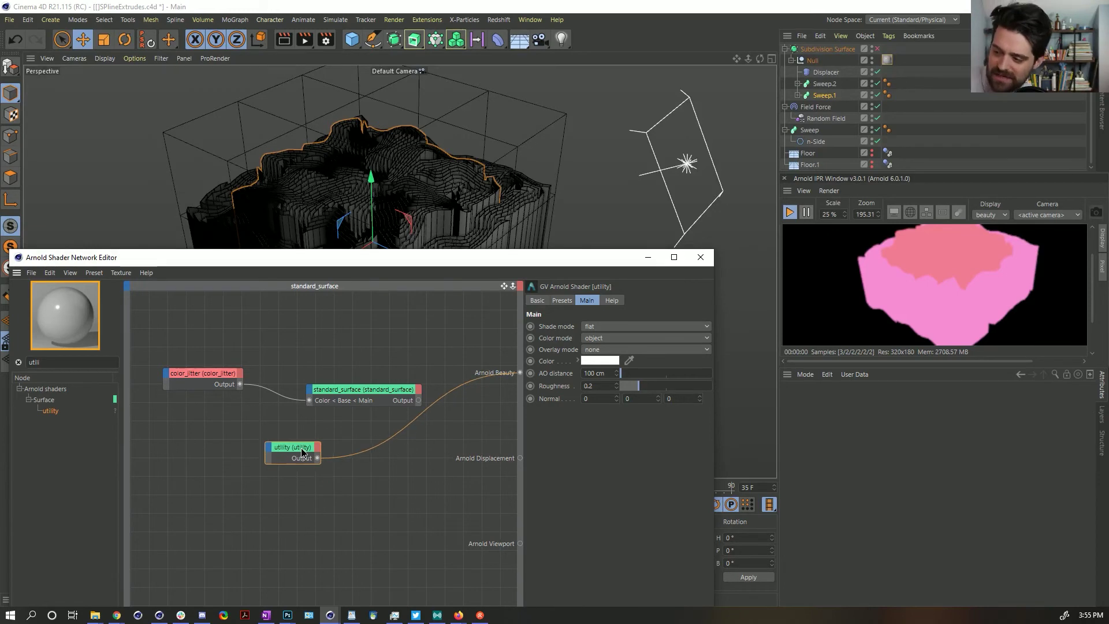
{"action": "left_click", "coordinate": [605, 337]}
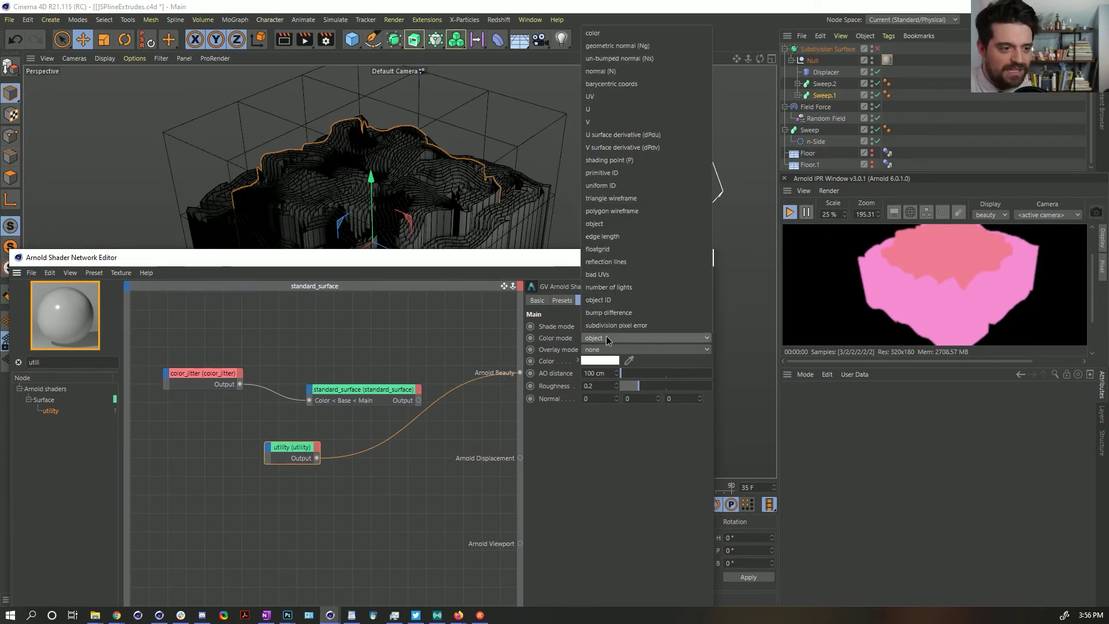
{"action": "left_click", "coordinate": [624, 299]}
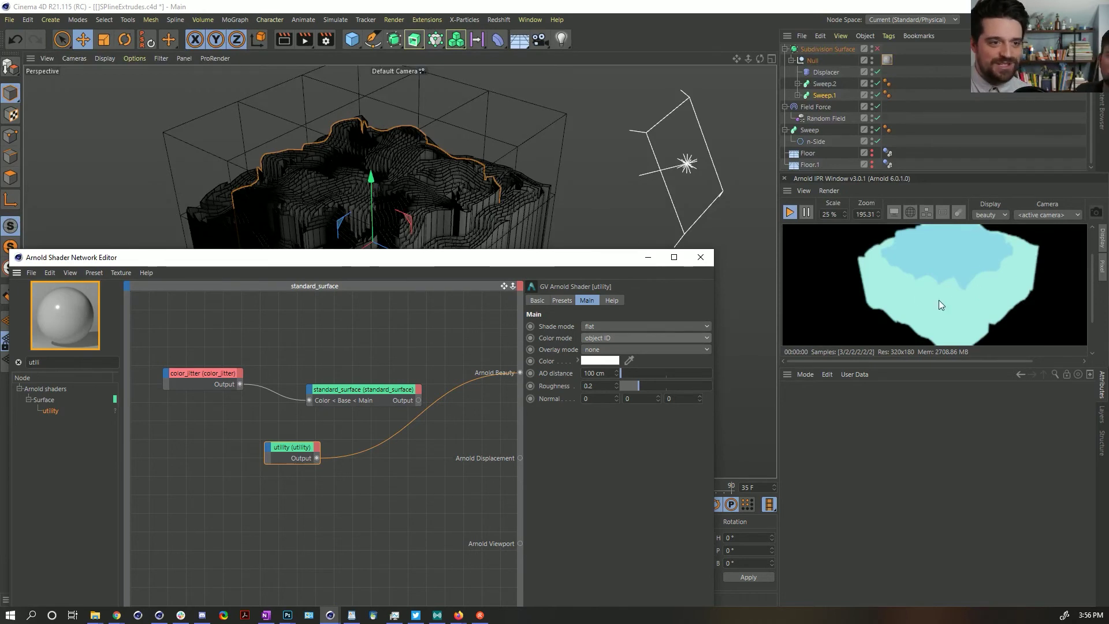
- Move the standard_surface material tag from the Null to the Cloner and on to Sweep.1
{"action": "left_click", "coordinate": [798, 94]}
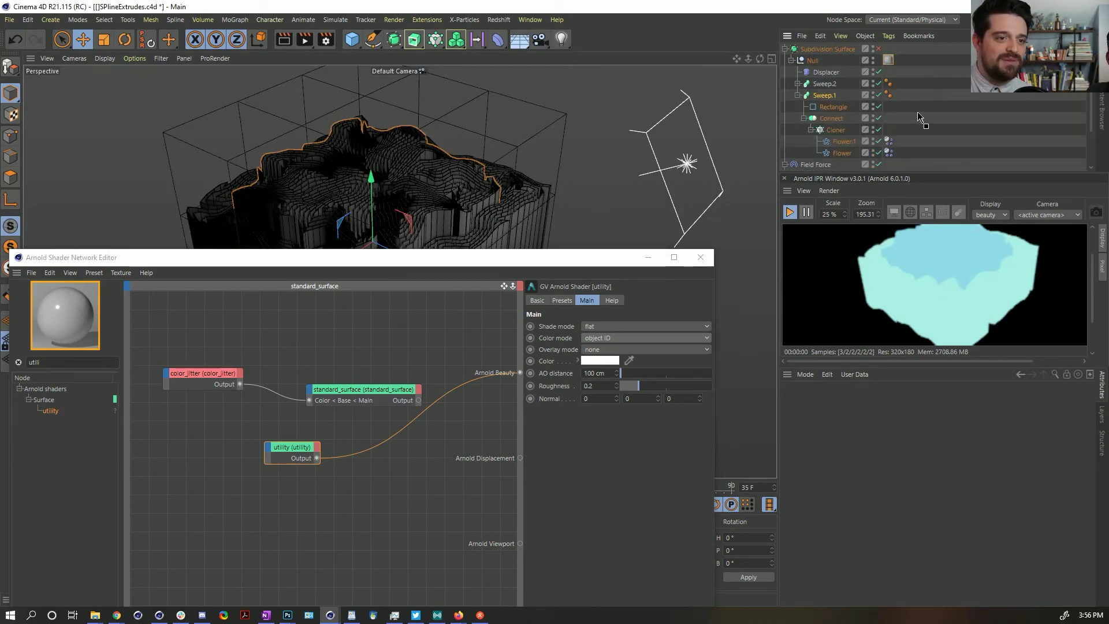
{"action": "left_click_drag", "start_coordinate": [884, 130], "coordinate": [890, 128]}
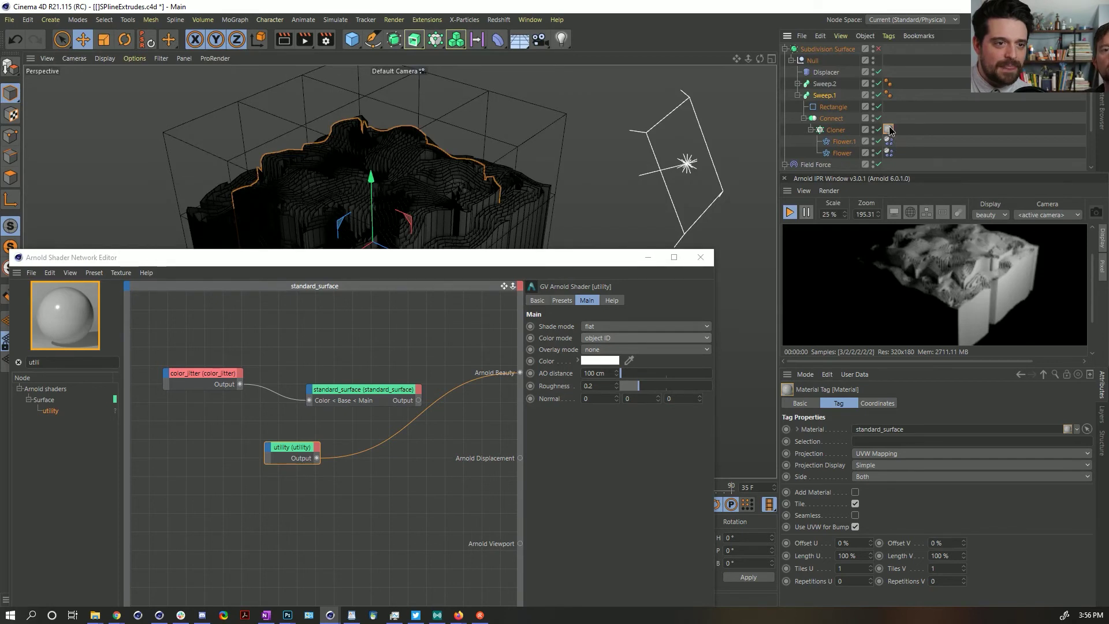
{"action": "left_click_drag", "start_coordinate": [897, 98], "coordinate": [900, 96]}
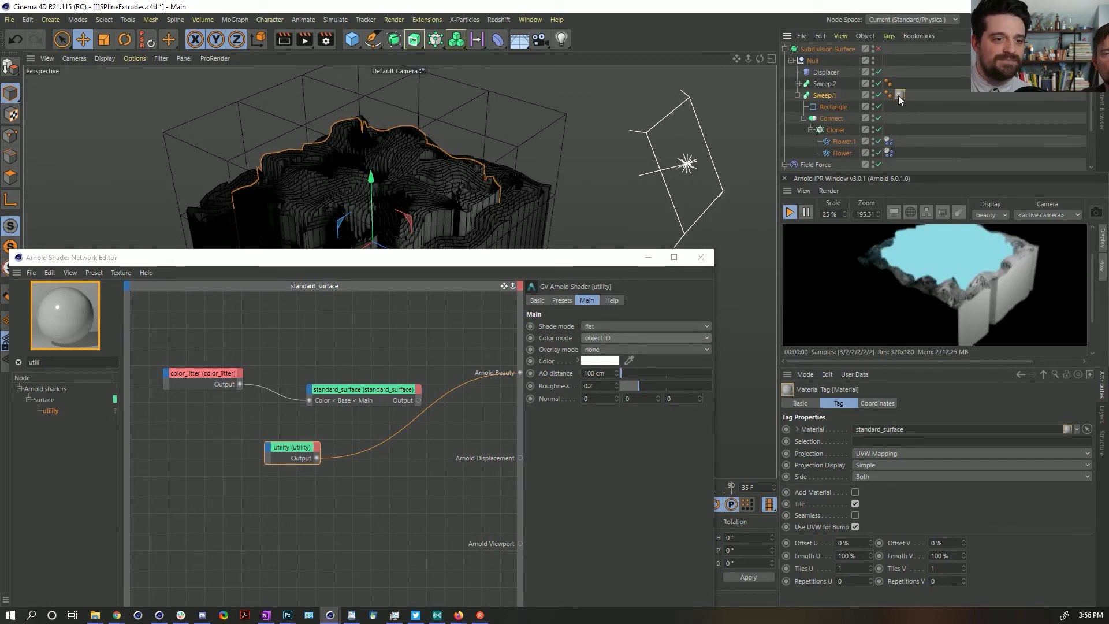
- Try primitive ID and uniform ID as the utility node's Color mode with the material on Sweep.1
{"action": "left_click", "coordinate": [640, 338]}
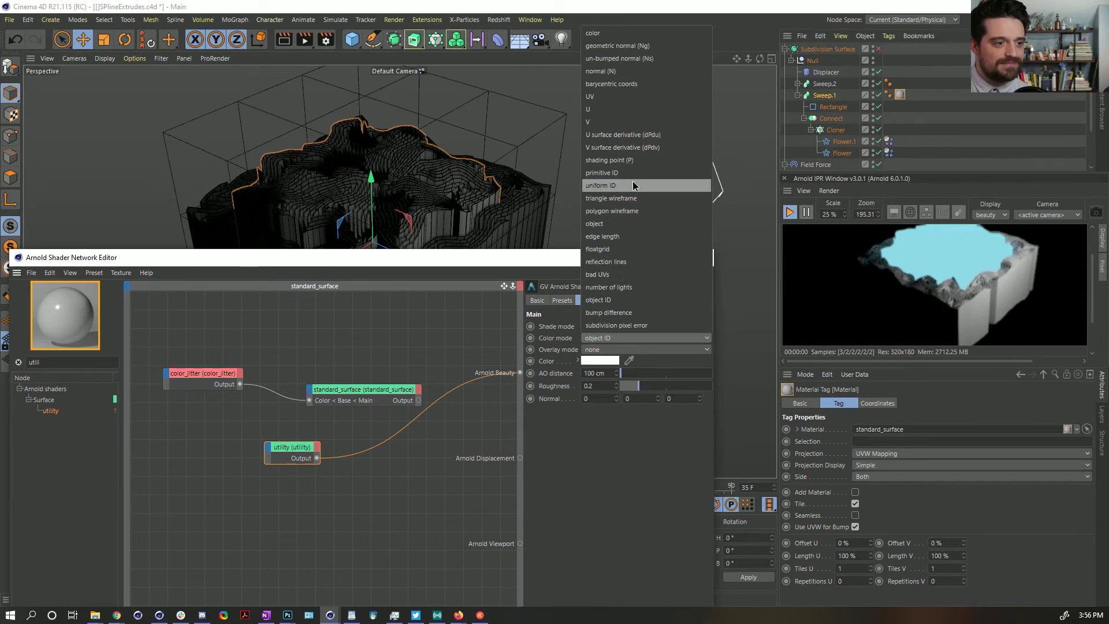
{"action": "left_click", "coordinate": [635, 173]}
{"action": "left_click", "coordinate": [613, 338]}
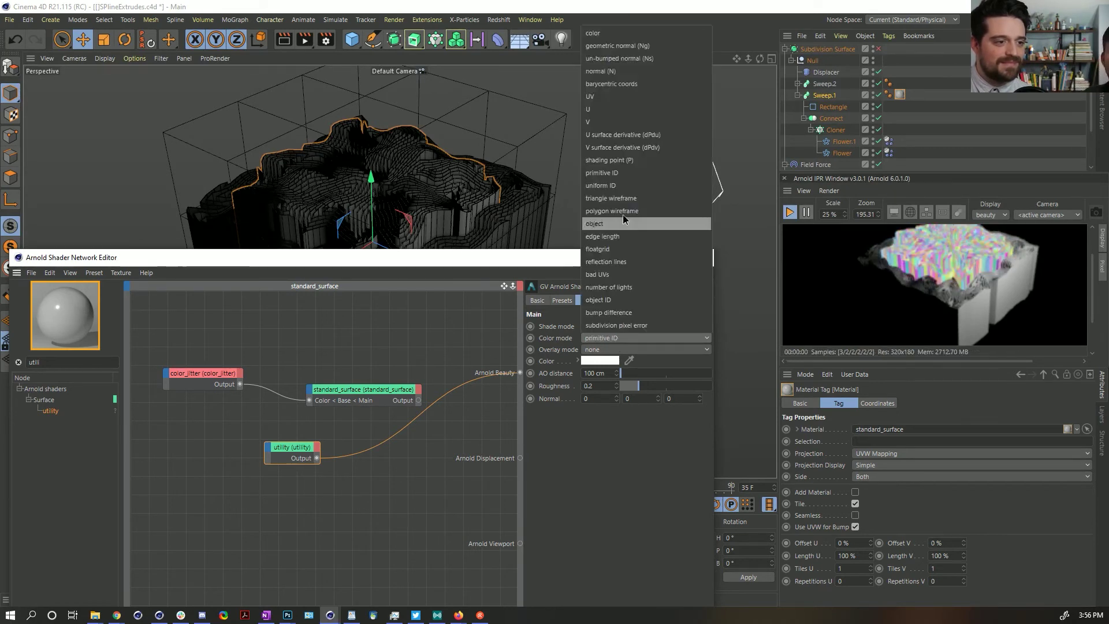
{"action": "left_click", "coordinate": [616, 185]}
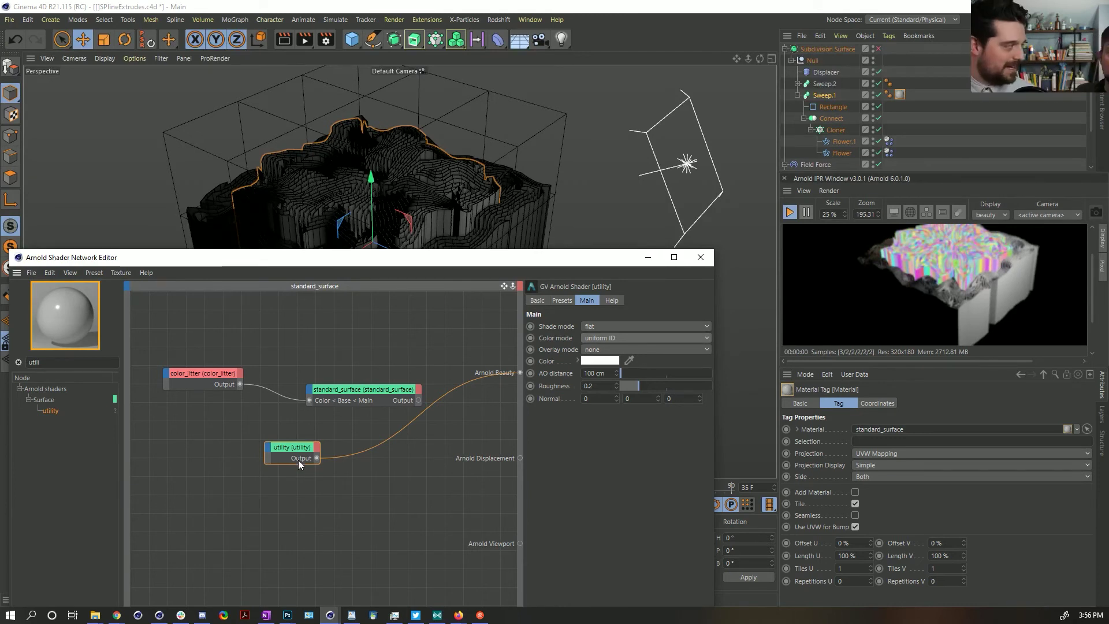
- Delete the standard_surface material tag from Sweep.1
{"action": "left_click", "coordinate": [902, 95]}
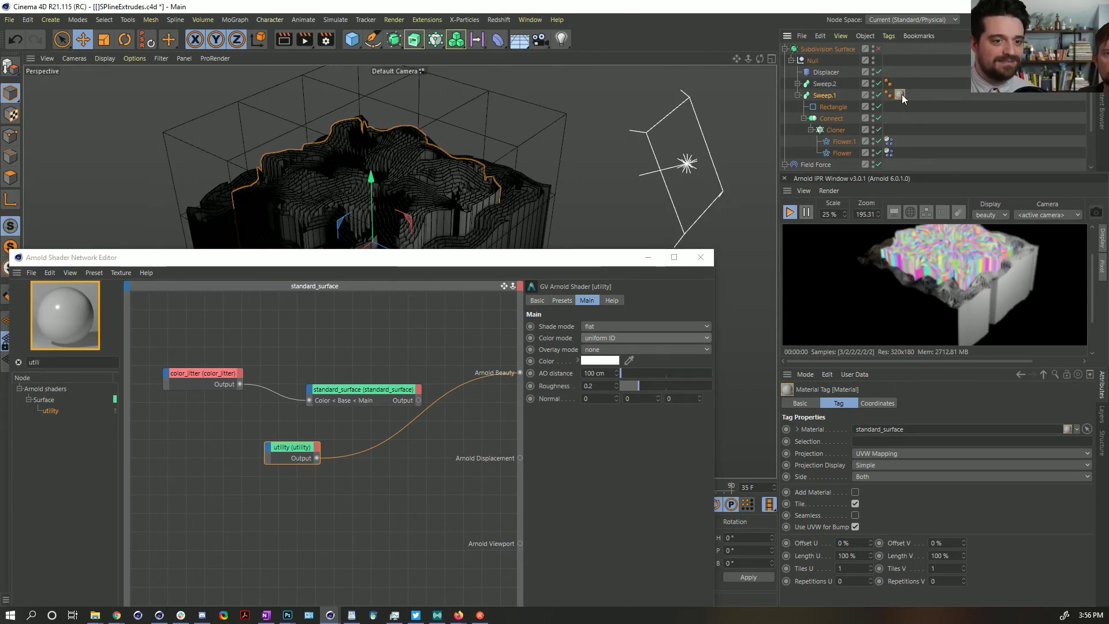
{"action": "key", "text": "Delete"}
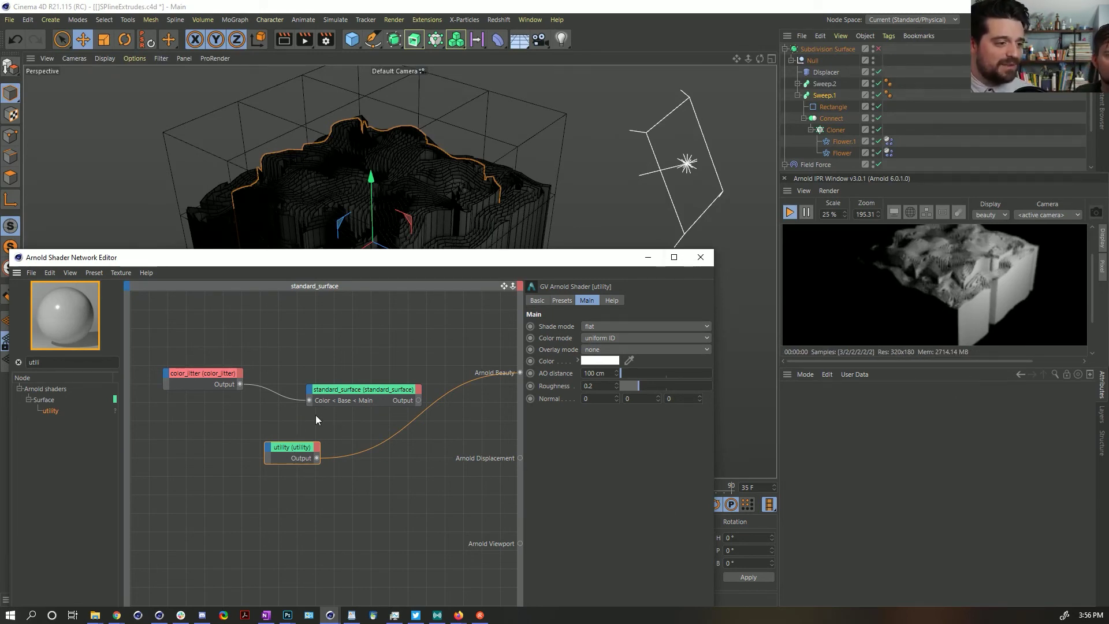
- Try removing the utility and color_jitter nodes and connecting the standard_surface output to Arnold Beauty
{"action": "key", "text": "Delete"}
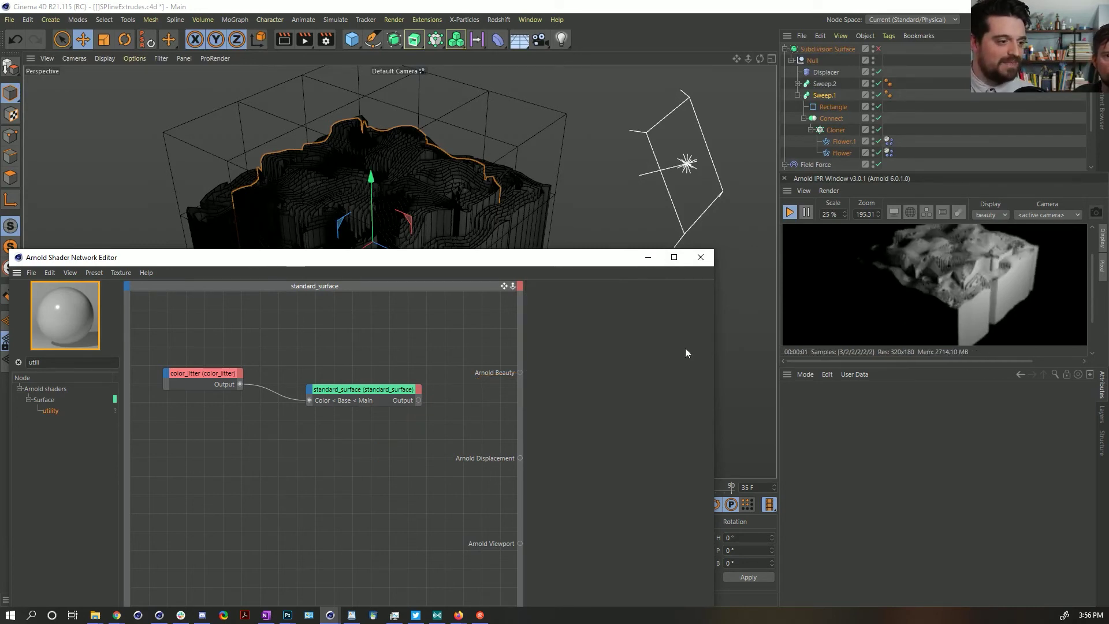
{"action": "left_click_drag", "start_coordinate": [419, 400], "coordinate": [524, 375]}
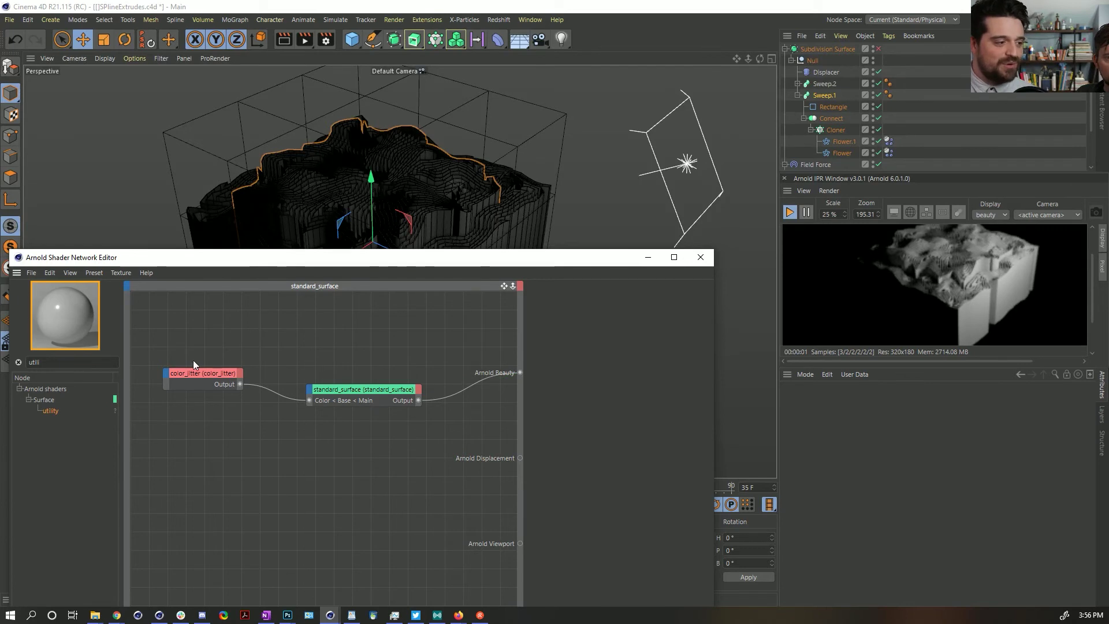
{"action": "key", "text": "Delete"}
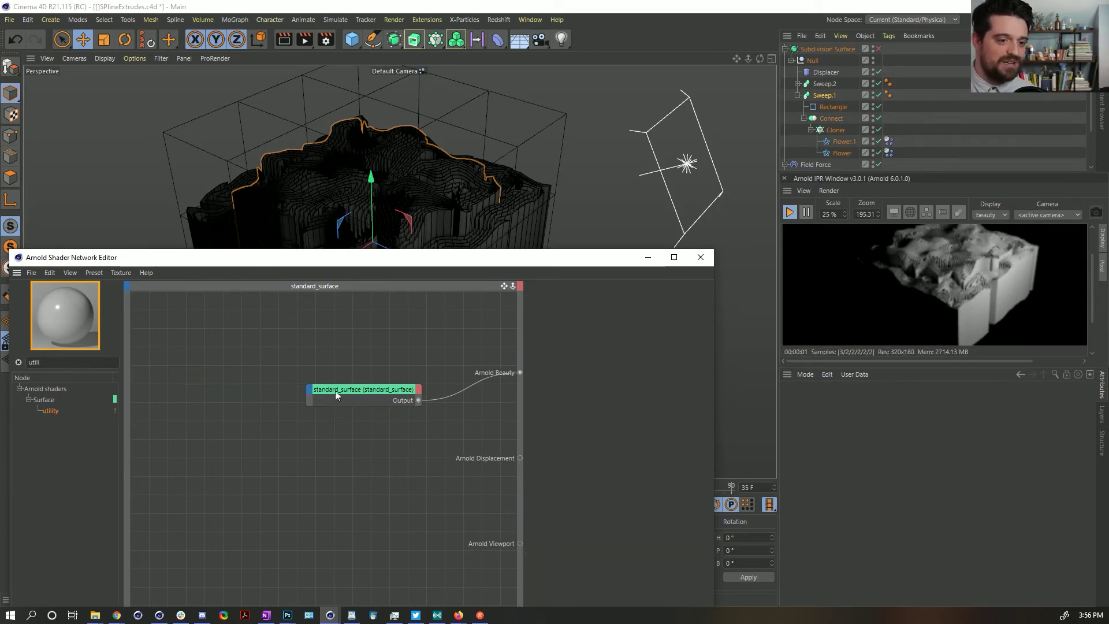
{"action": "left_click_drag", "start_coordinate": [370, 464], "coordinate": [373, 464]}
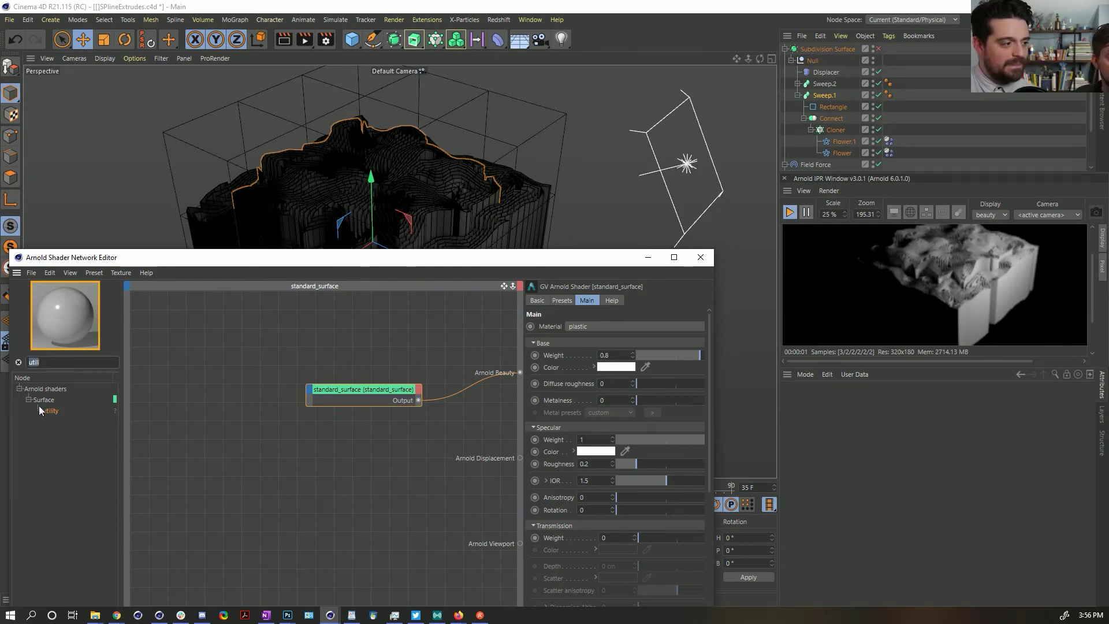
{"action": "left_click_drag", "start_coordinate": [45, 411], "coordinate": [251, 450]}
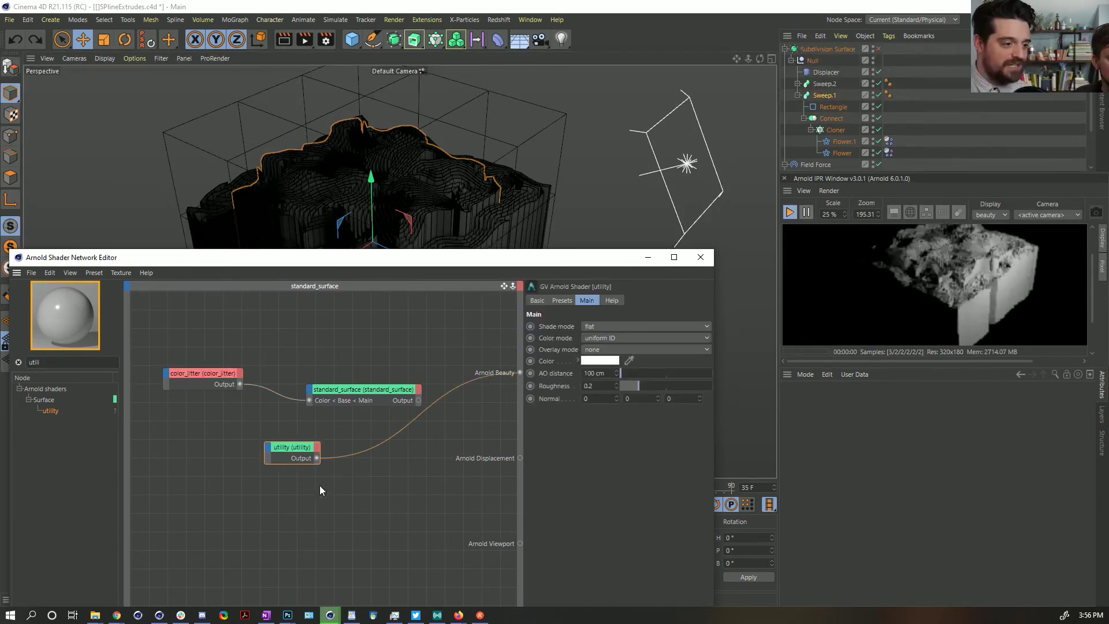
- Set the utility node's Color mode to object ID, move the node under standard_surface and restart the IPR render
{"action": "left_click", "coordinate": [619, 338]}
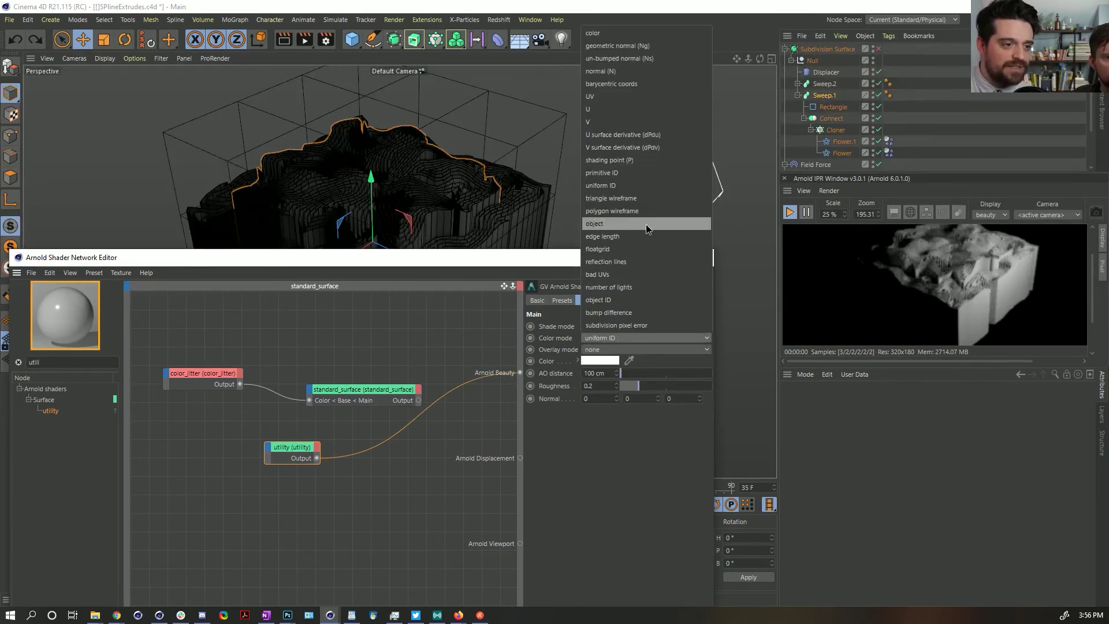
{"action": "left_click", "coordinate": [638, 299]}
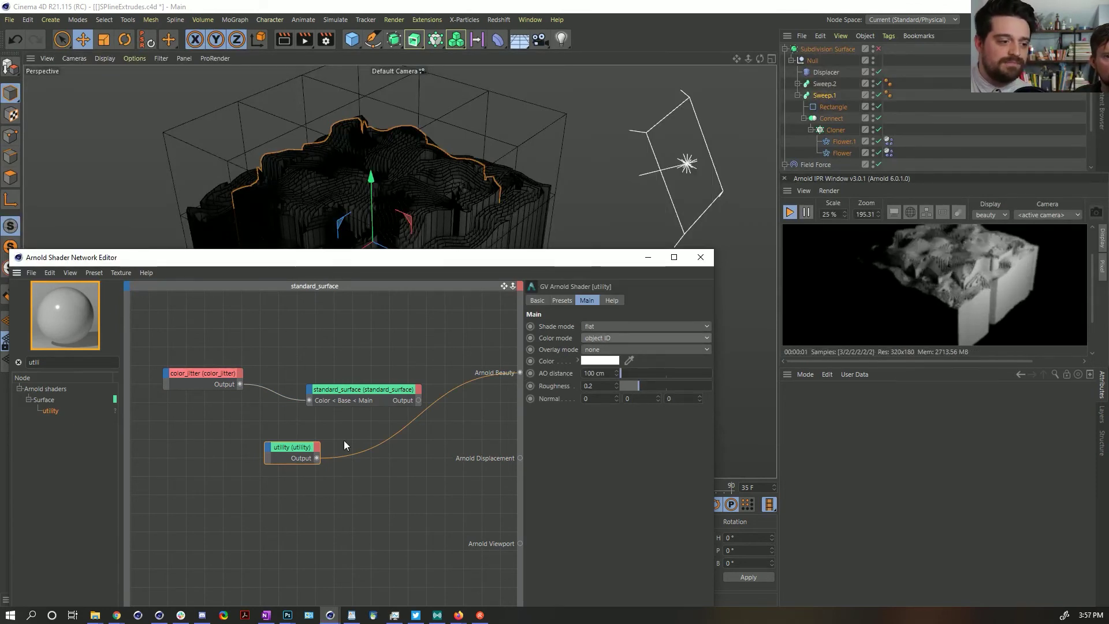
{"action": "left_click_drag", "start_coordinate": [294, 448], "coordinate": [365, 449]}
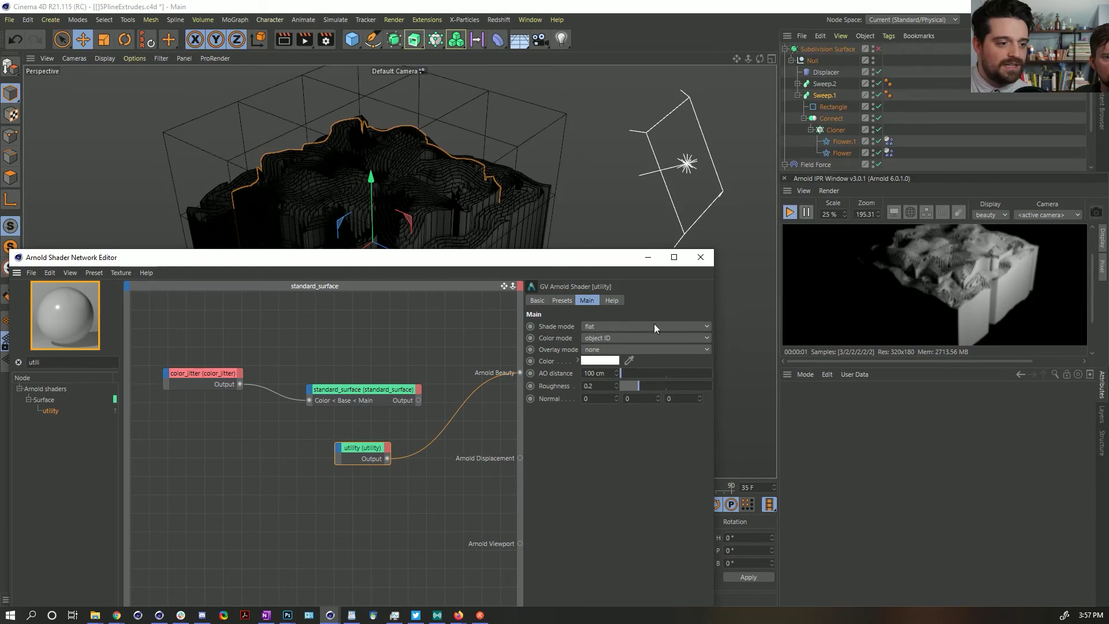
{"action": "left_click", "coordinate": [789, 214]}
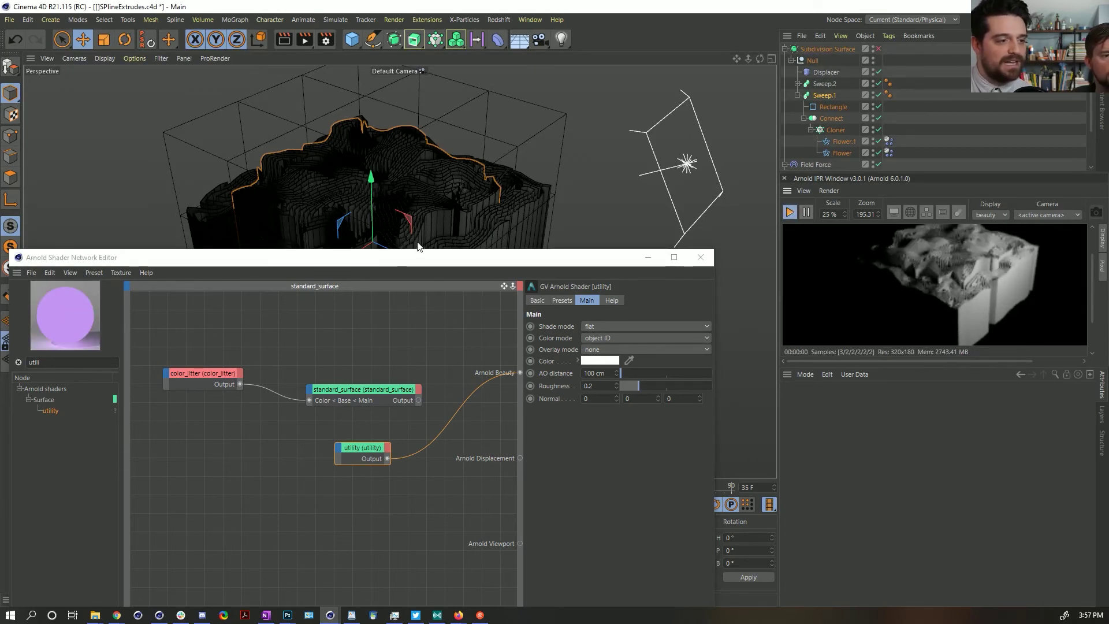
- Apply the standard_surface material to the Null that holds the sweeps
{"action": "left_click_drag", "start_coordinate": [410, 267], "coordinate": [512, 71]}
{"action": "left_click", "coordinate": [36, 547]}
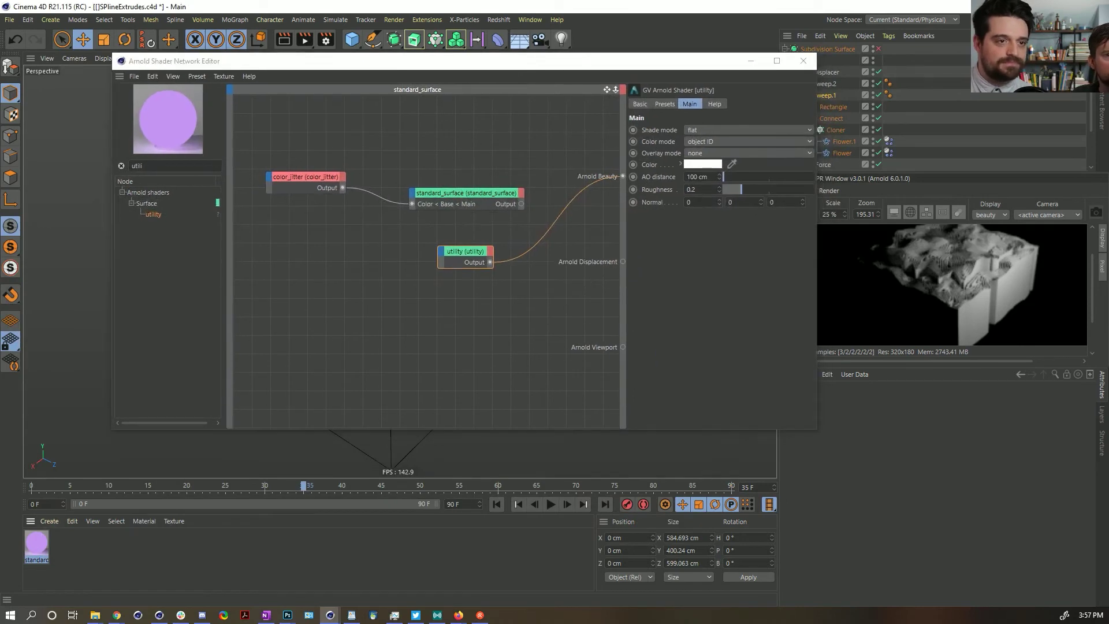
{"action": "left_click_drag", "start_coordinate": [873, 56], "coordinate": [844, 61]}
{"action": "left_click_drag", "start_coordinate": [591, 68], "coordinate": [480, 87]}
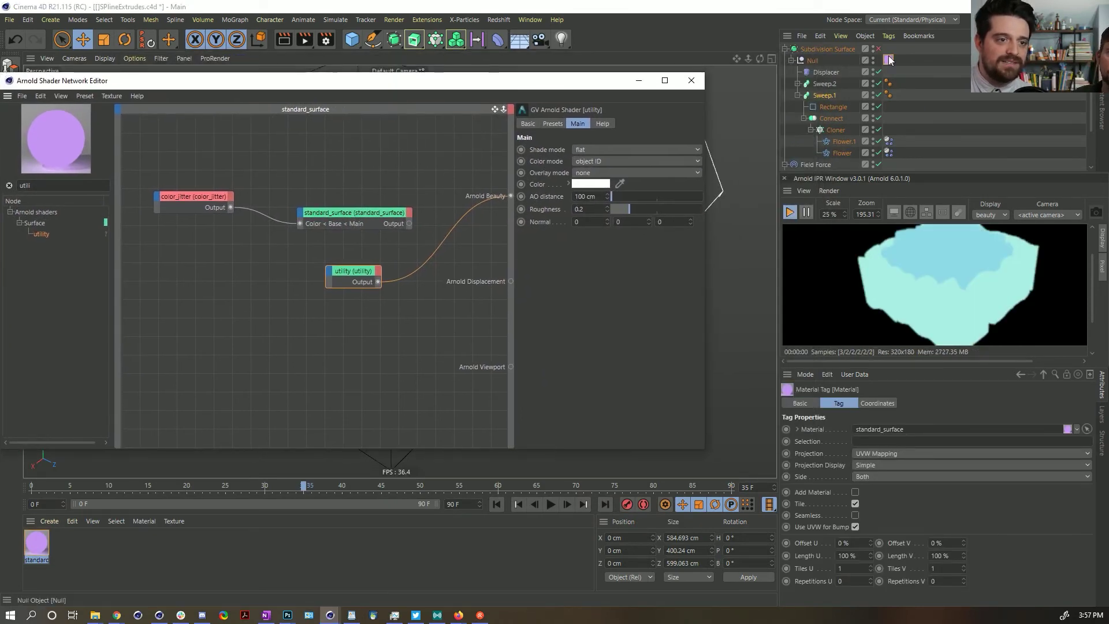
- Move the material tag to Sweep.1 and from there to the Subdivision Surface
{"action": "left_click_drag", "start_coordinate": [900, 89], "coordinate": [898, 97]}
{"action": "left_click", "coordinate": [900, 96]}
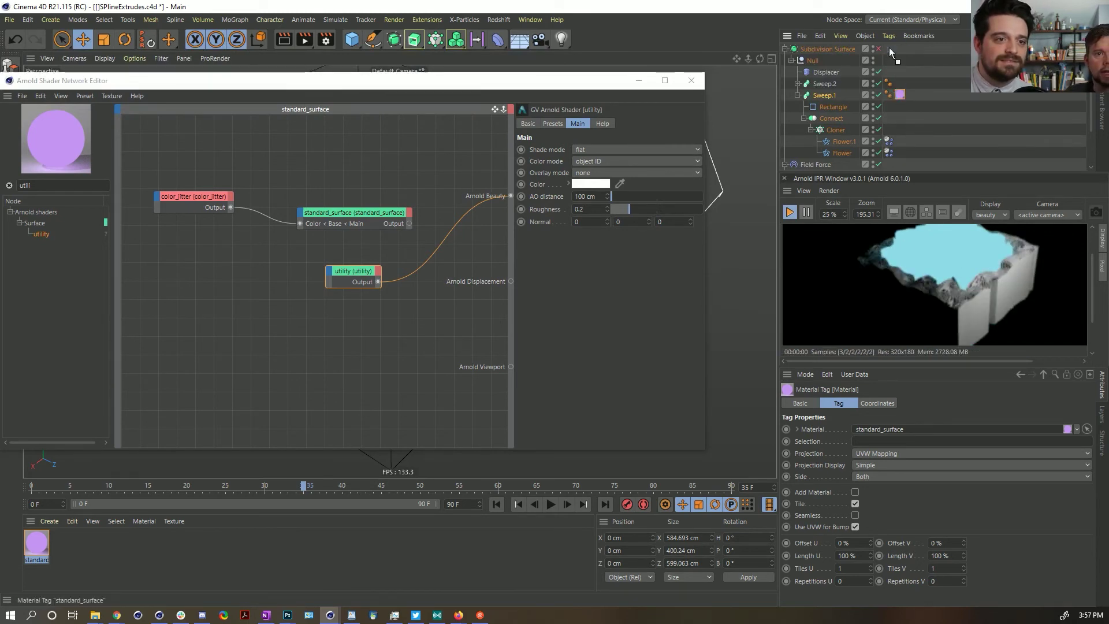
{"action": "left_click_drag", "start_coordinate": [890, 52], "coordinate": [889, 50]}
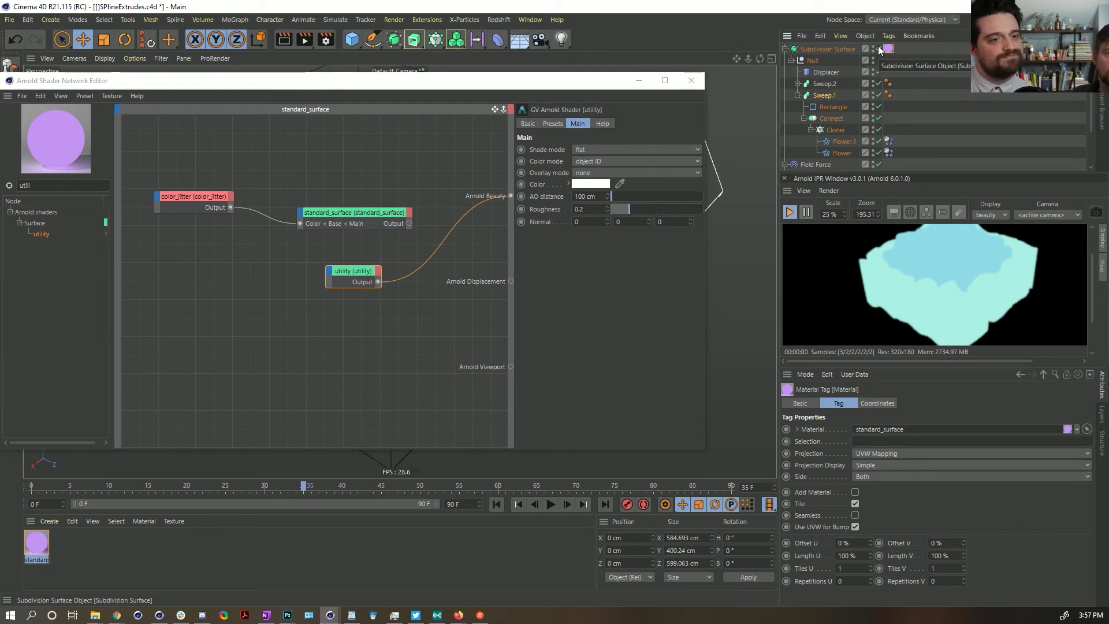
- Keep the utility node's Color mode on object ID and remove the material tag from the Subdivision Surface
{"action": "left_click", "coordinate": [616, 163]}
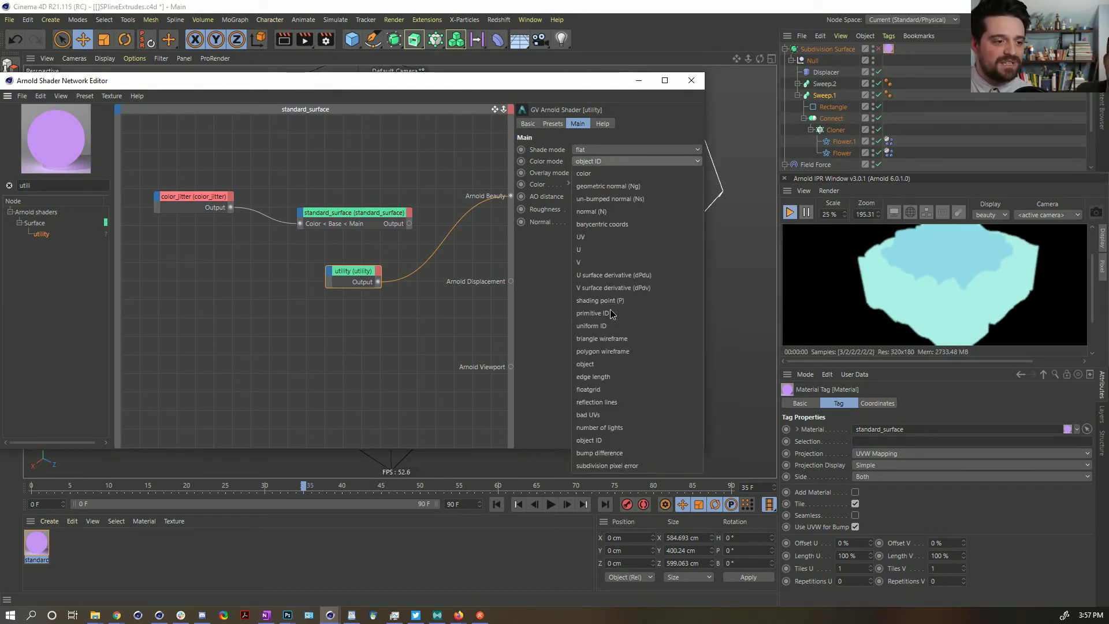
{"action": "left_click", "coordinate": [591, 442]}
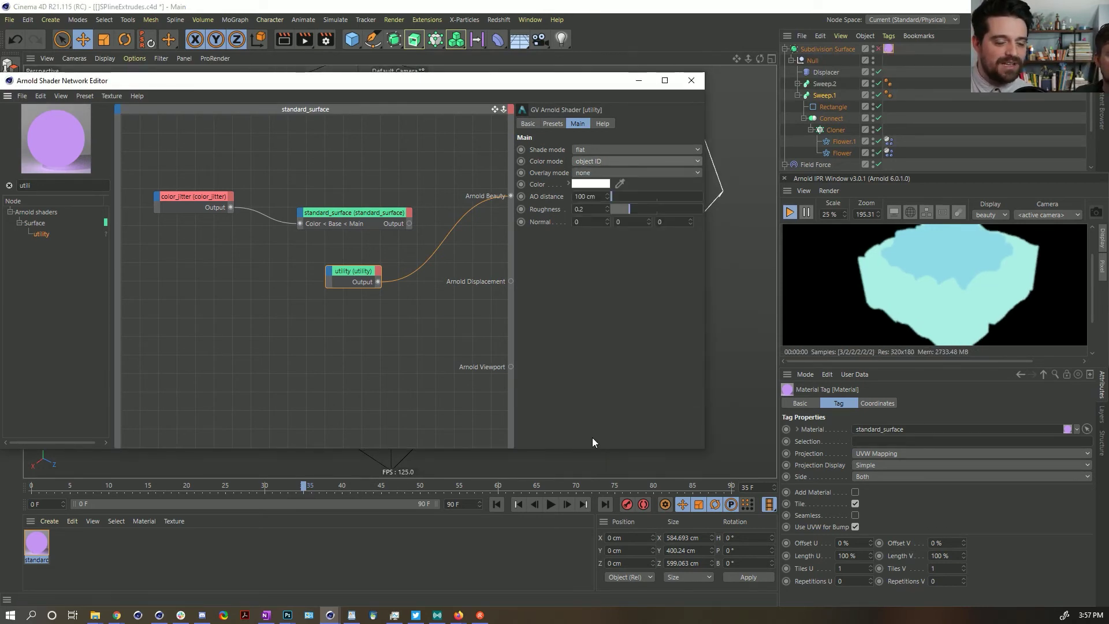
{"action": "left_click", "coordinate": [889, 49]}
{"action": "key", "text": "Delete"}
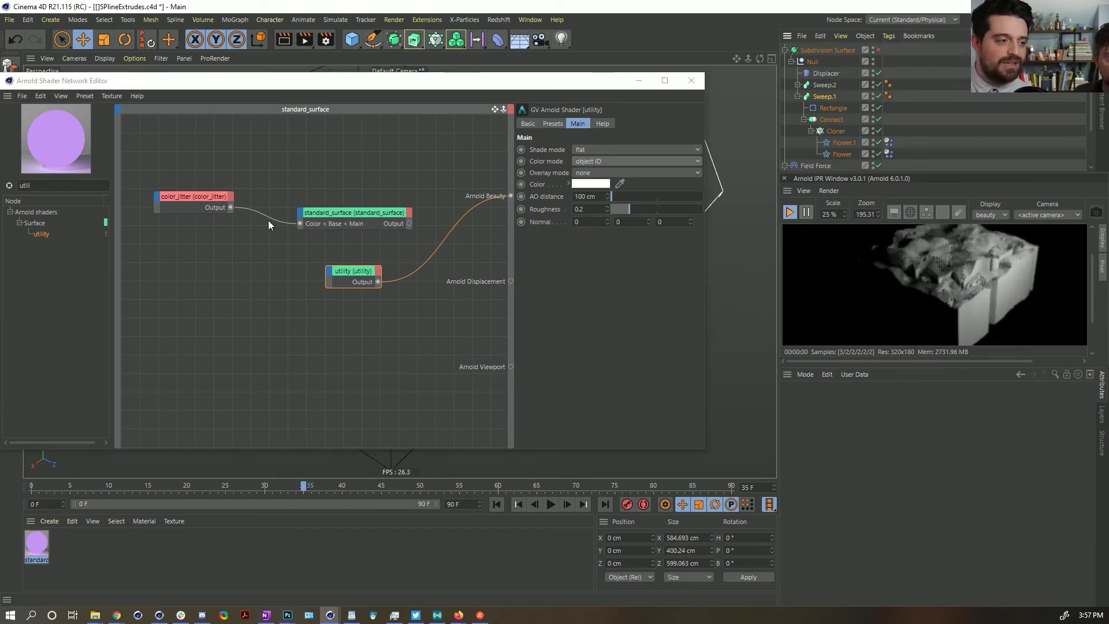
- Delete the utility and color_jitter nodes and connect the standard_surface output to Arnold Beauty
{"action": "key", "text": "Delete"}
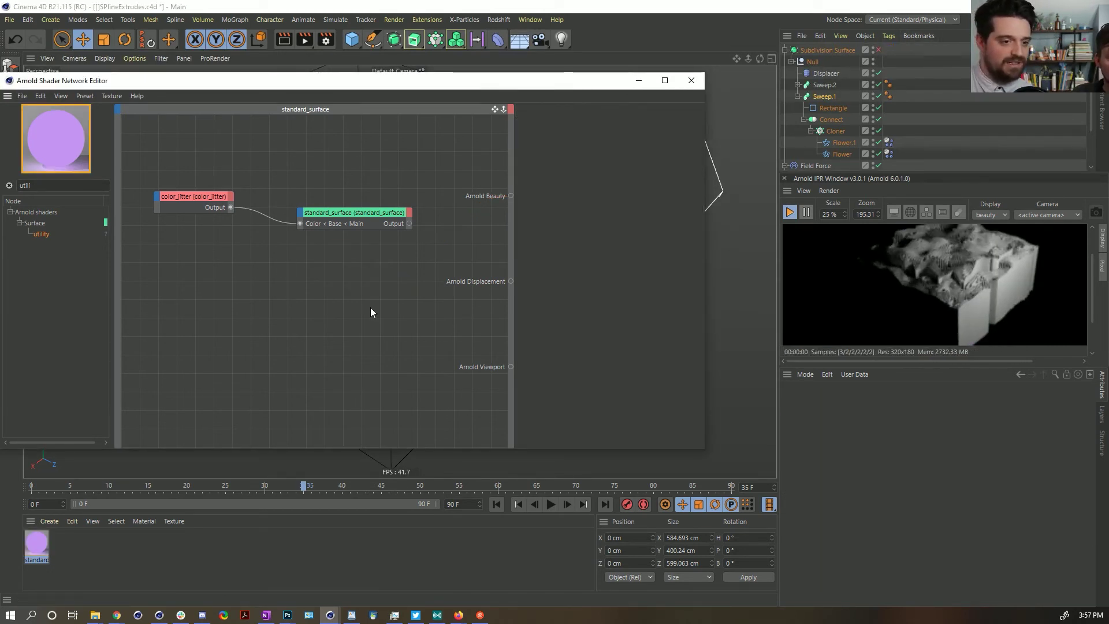
{"action": "left_click_drag", "start_coordinate": [408, 223], "coordinate": [511, 196]}
{"action": "left_click", "coordinate": [209, 206]}
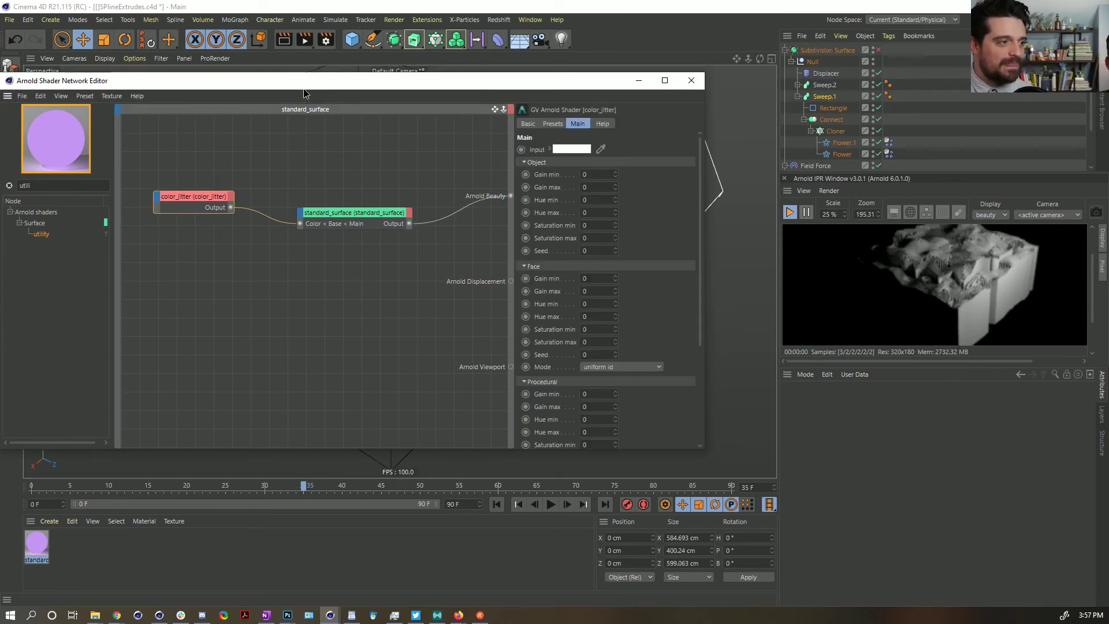
{"action": "left_click_drag", "start_coordinate": [303, 85], "coordinate": [353, 82]}
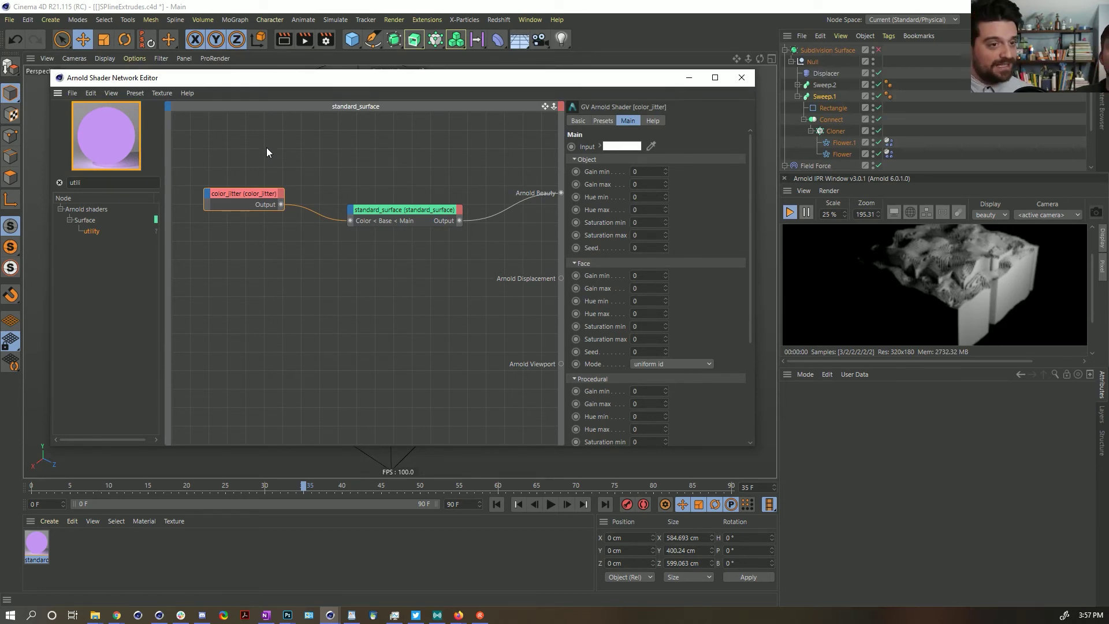
{"action": "key", "text": "Delete"}
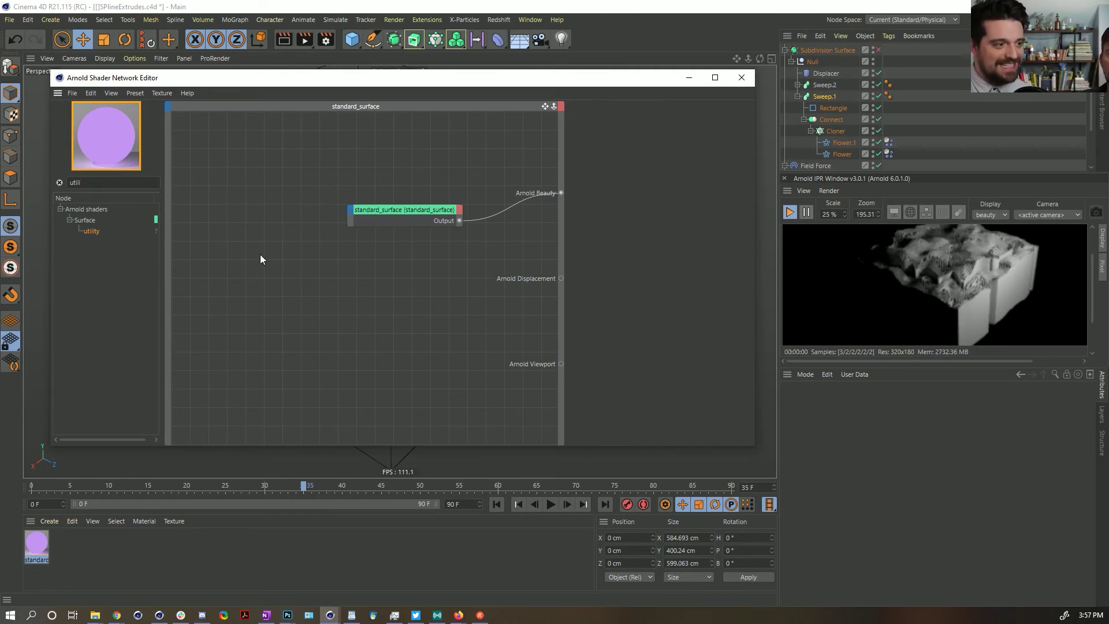
- Set the standard_surface node's base weight to 0.31 and its base color to red with 92% saturation
{"action": "left_click_drag", "start_coordinate": [503, 88], "coordinate": [499, 143]}
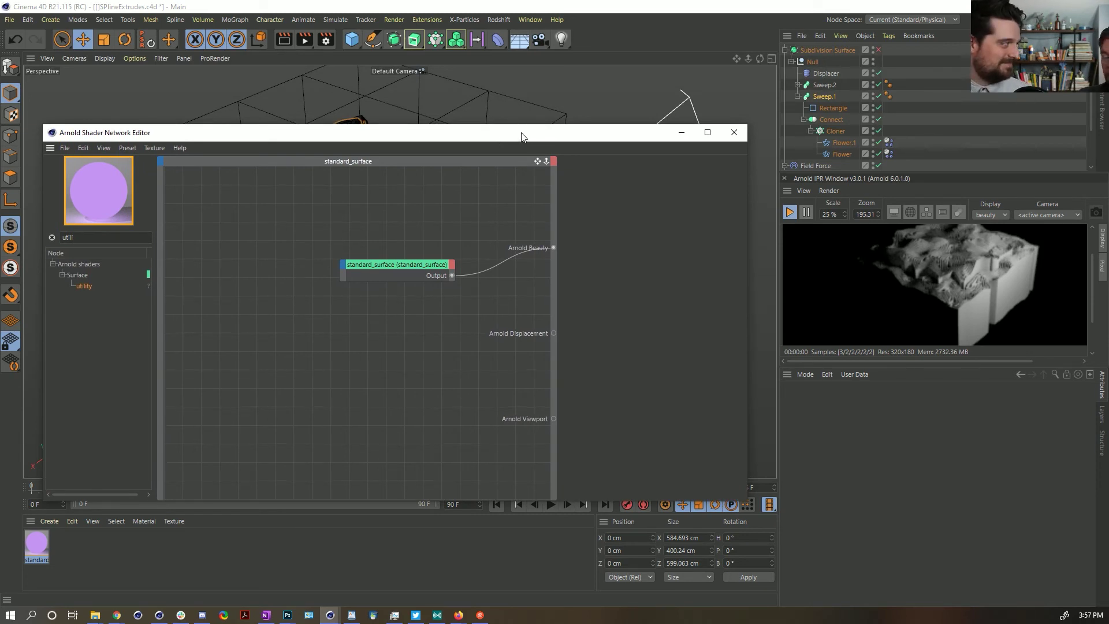
{"action": "left_click_drag", "start_coordinate": [522, 137], "coordinate": [529, 175]}
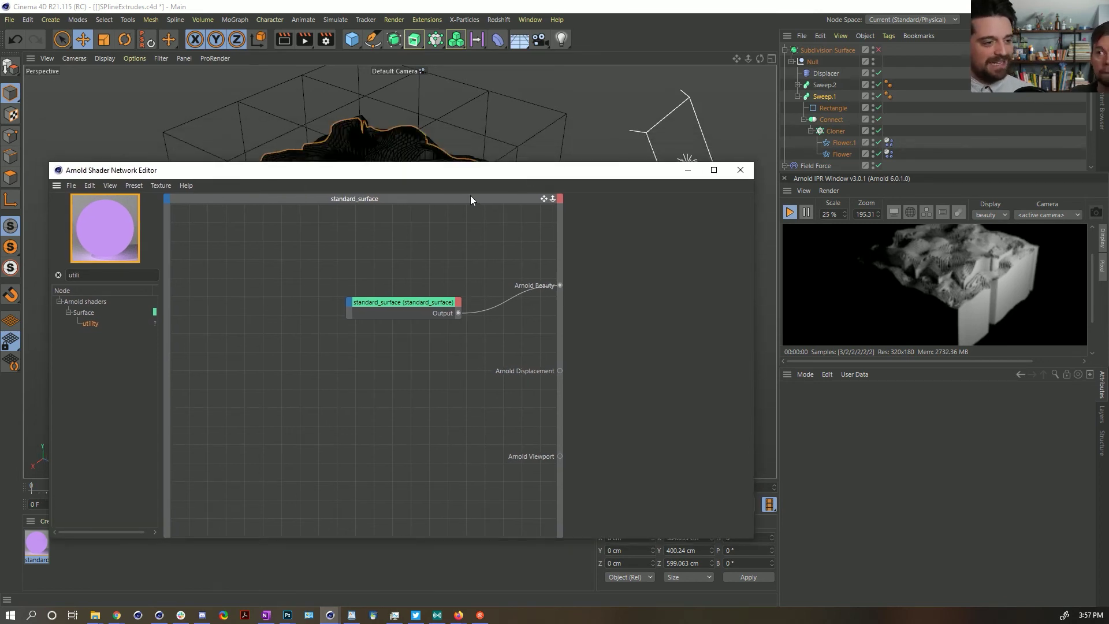
{"action": "left_click", "coordinate": [425, 306]}
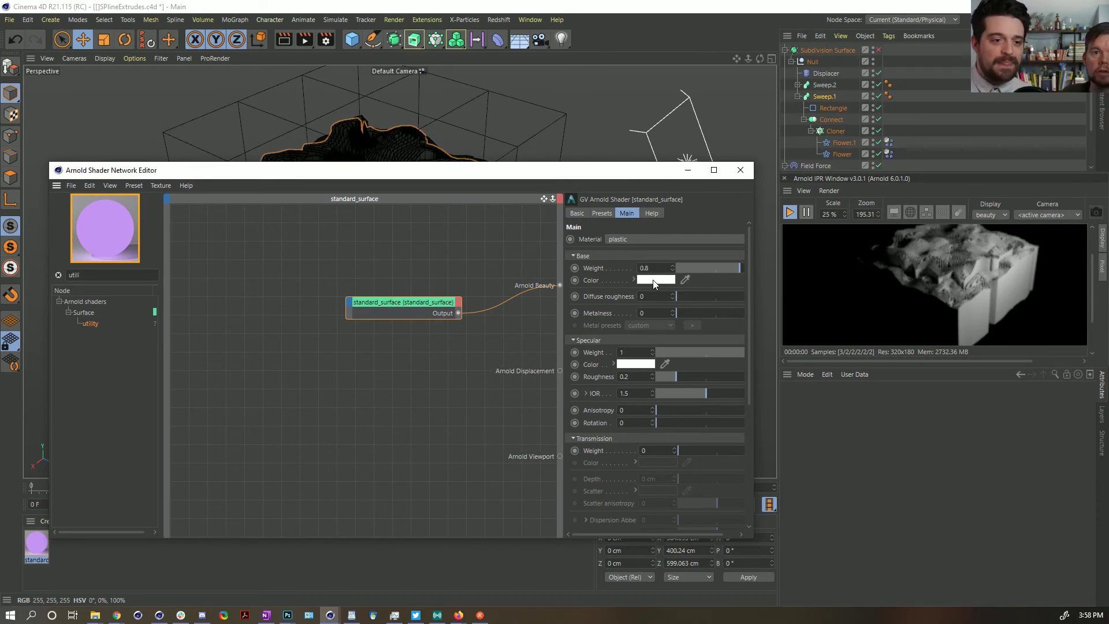
{"action": "left_click", "coordinate": [826, 120]}
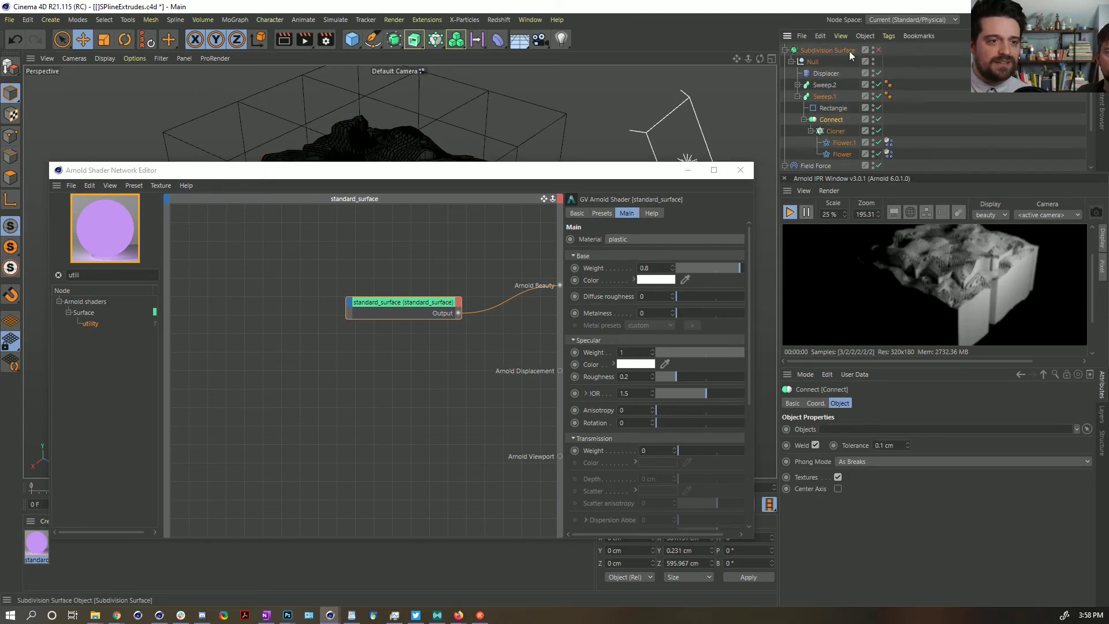
{"action": "left_click", "coordinate": [830, 50]}
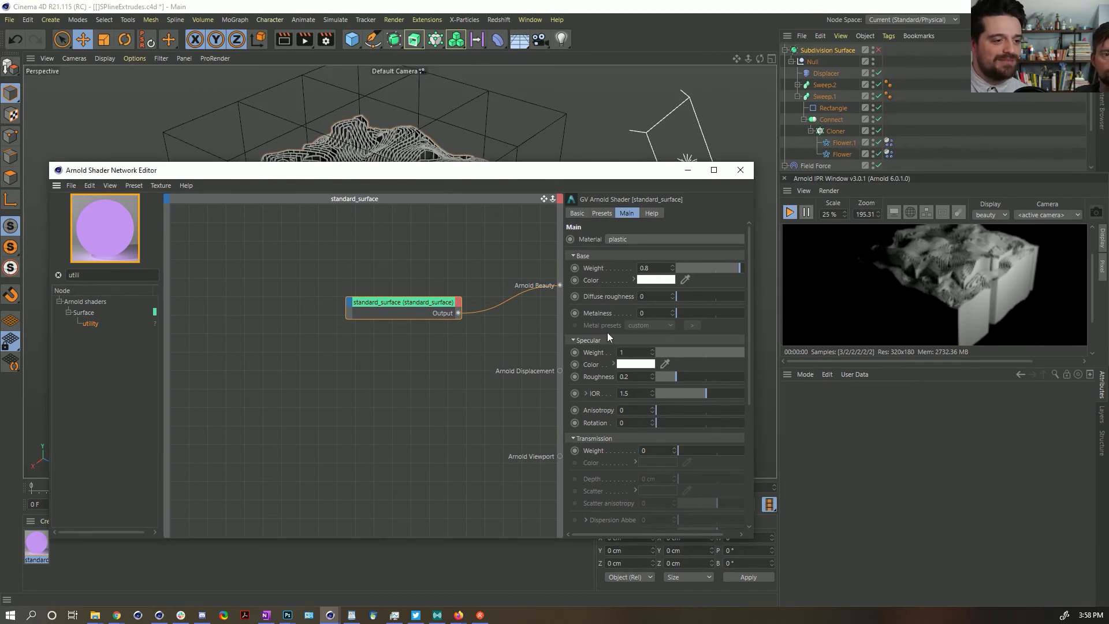
{"action": "left_click_drag", "start_coordinate": [692, 268], "coordinate": [700, 267]}
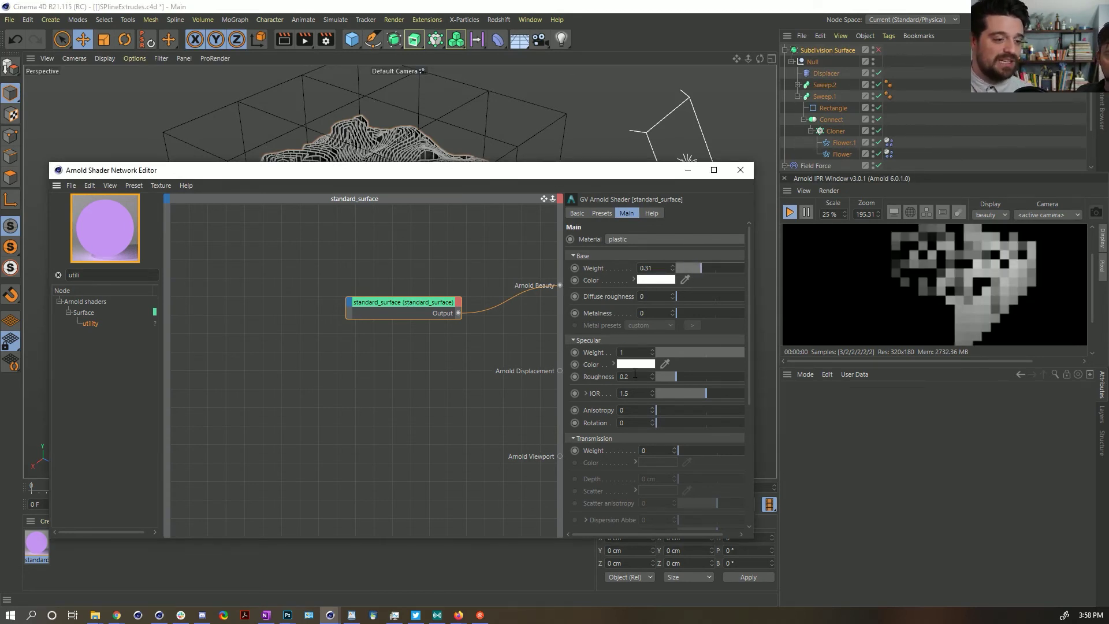
{"action": "left_click", "coordinate": [659, 282]}
{"action": "left_click", "coordinate": [762, 294]}
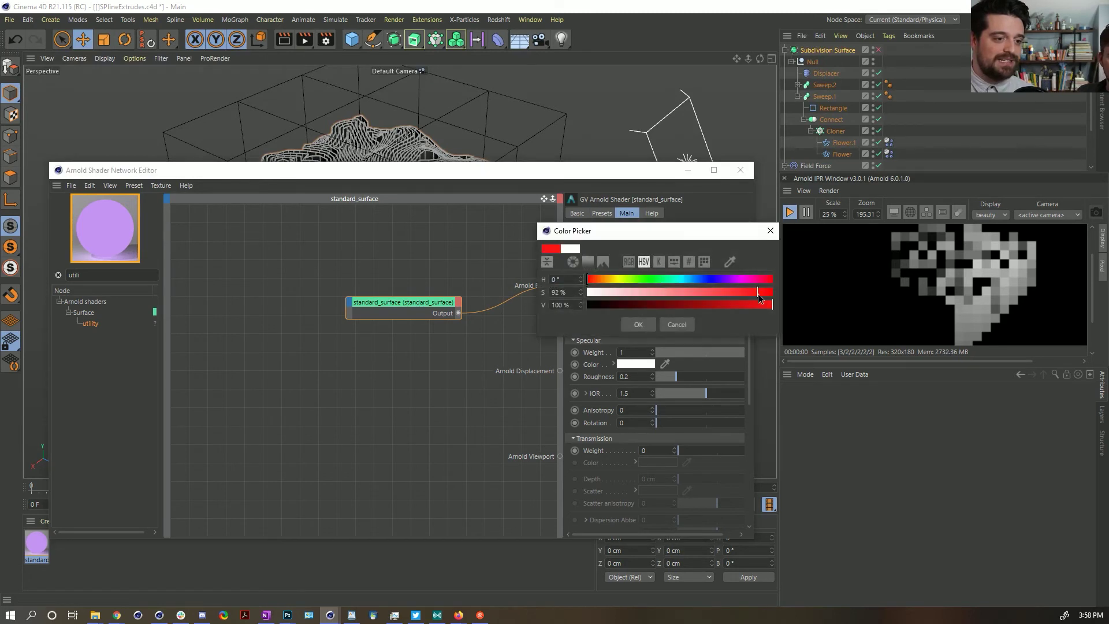
{"action": "left_click", "coordinate": [646, 319]}
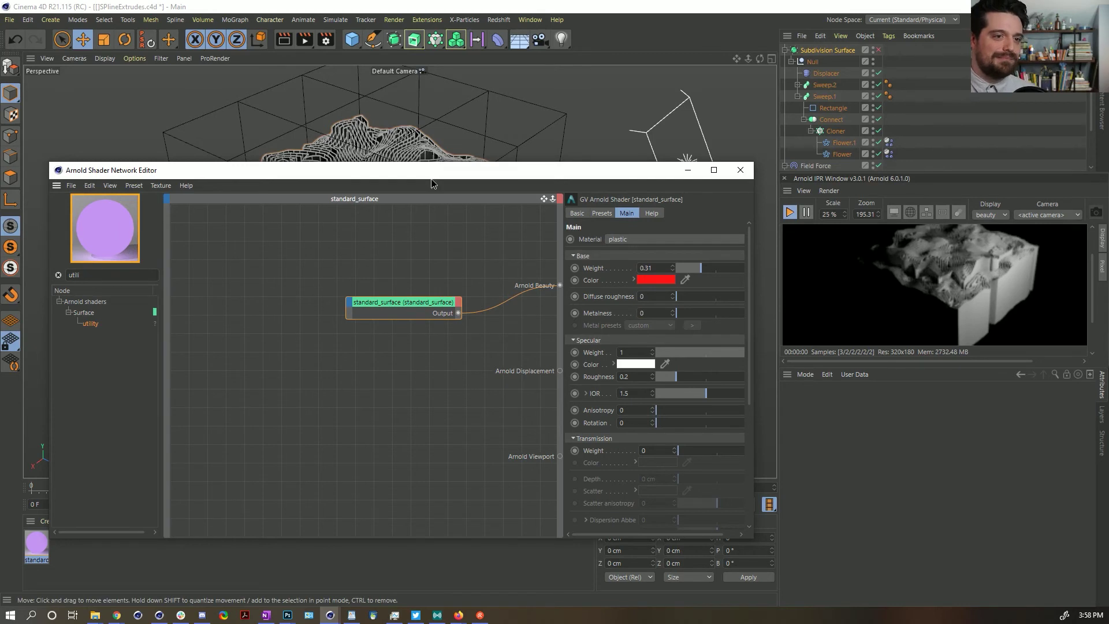
- Apply the standard_surface material to the Subdivision Surface and set its base color back to white
{"action": "left_click_drag", "start_coordinate": [431, 169], "coordinate": [428, 147]}
{"action": "left_click_drag", "start_coordinate": [41, 544], "coordinate": [841, 69]}
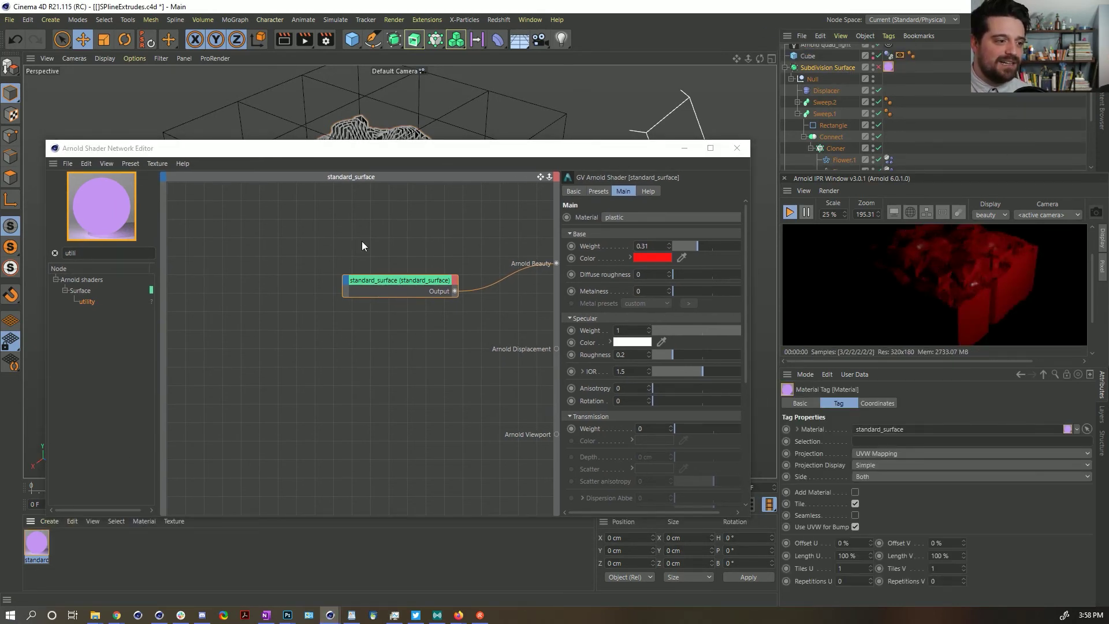
{"action": "left_click_drag", "start_coordinate": [409, 289], "coordinate": [343, 277]}
{"action": "left_click", "coordinate": [675, 261]}
{"action": "left_click", "coordinate": [751, 281]}
{"action": "left_click", "coordinate": [628, 300]}
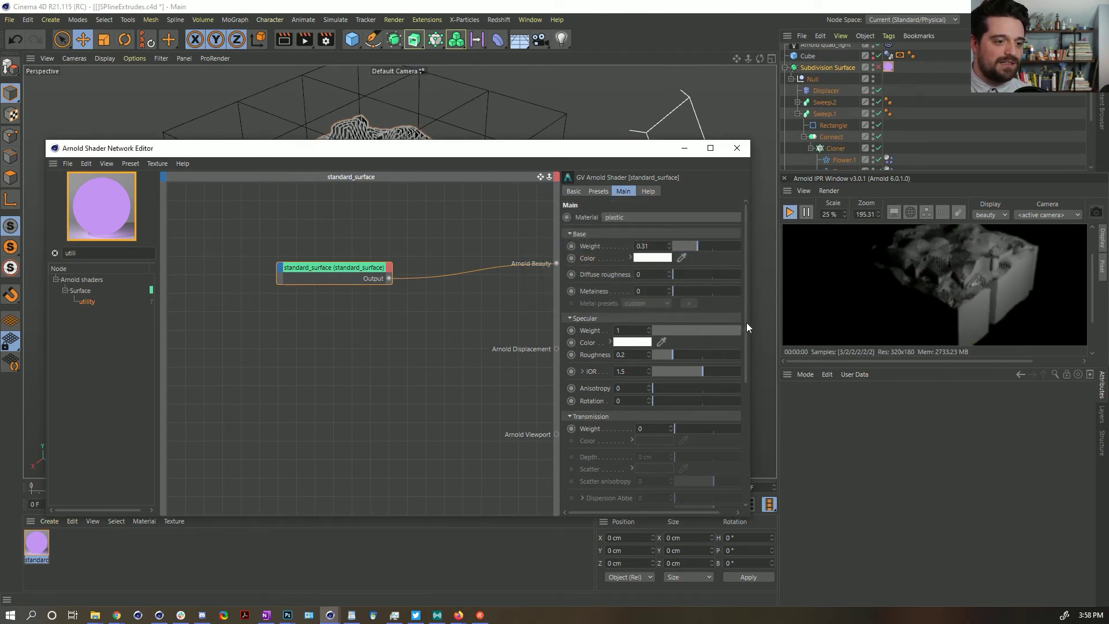
- Set the standard_surface subsurface weight to 0.99 and its subsurface color to a light red with 65% saturation
{"action": "left_click_drag", "start_coordinate": [747, 327], "coordinate": [738, 413]}
{"action": "left_click_drag", "start_coordinate": [666, 429], "coordinate": [936, 432]}
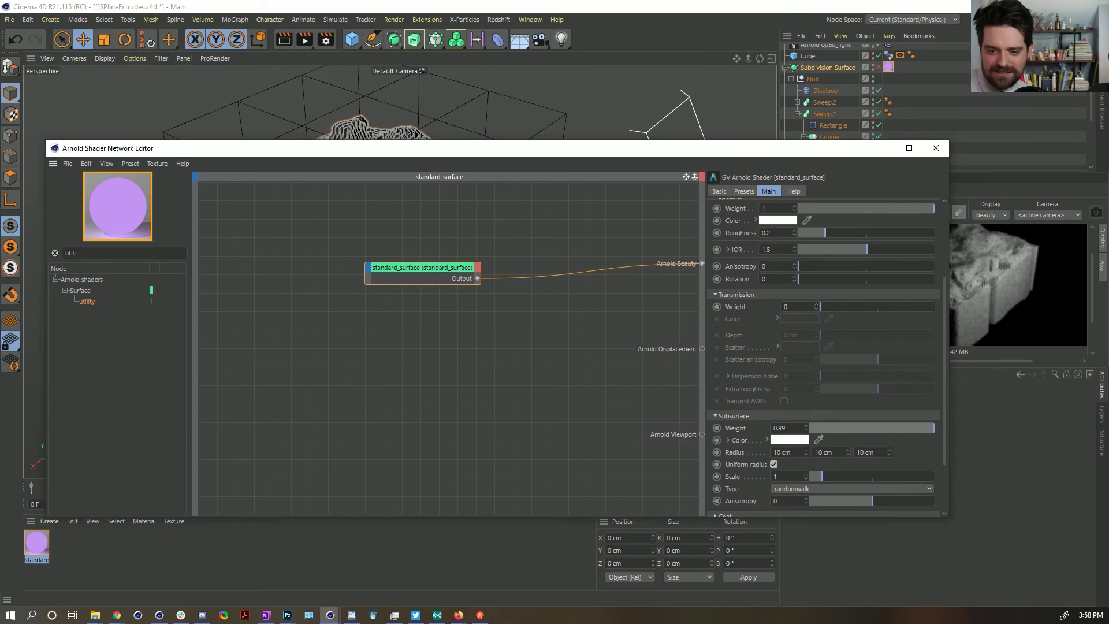
{"action": "left_click", "coordinate": [795, 443]}
{"action": "left_click_drag", "start_coordinate": [800, 453], "coordinate": [844, 452]}
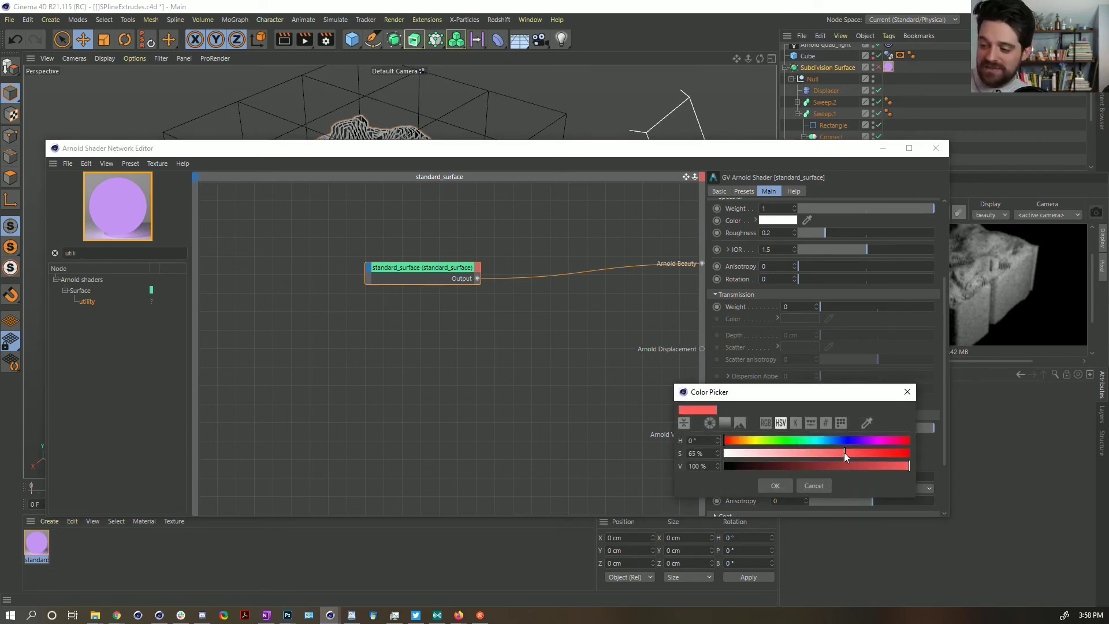
{"action": "left_click", "coordinate": [776, 486]}
- Add a utility node below standard_surface in the shader network and close the network editor
{"action": "left_click_drag", "start_coordinate": [785, 156], "coordinate": [494, 111]}
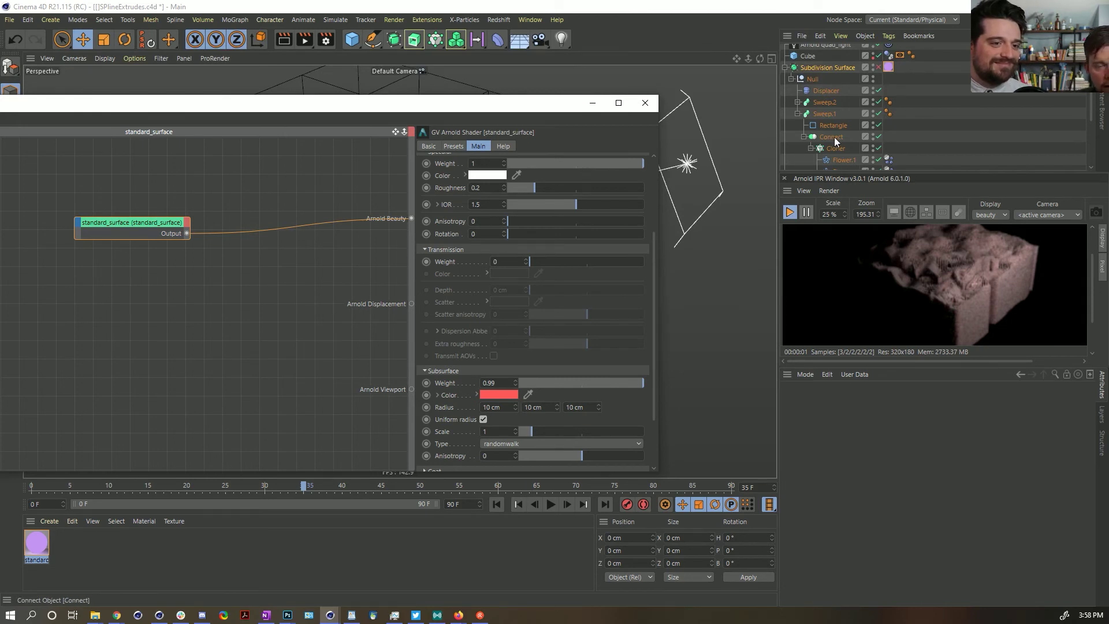
{"action": "scroll", "coordinate": [855, 130], "scroll_direction": "down", "scroll_amount": 3}
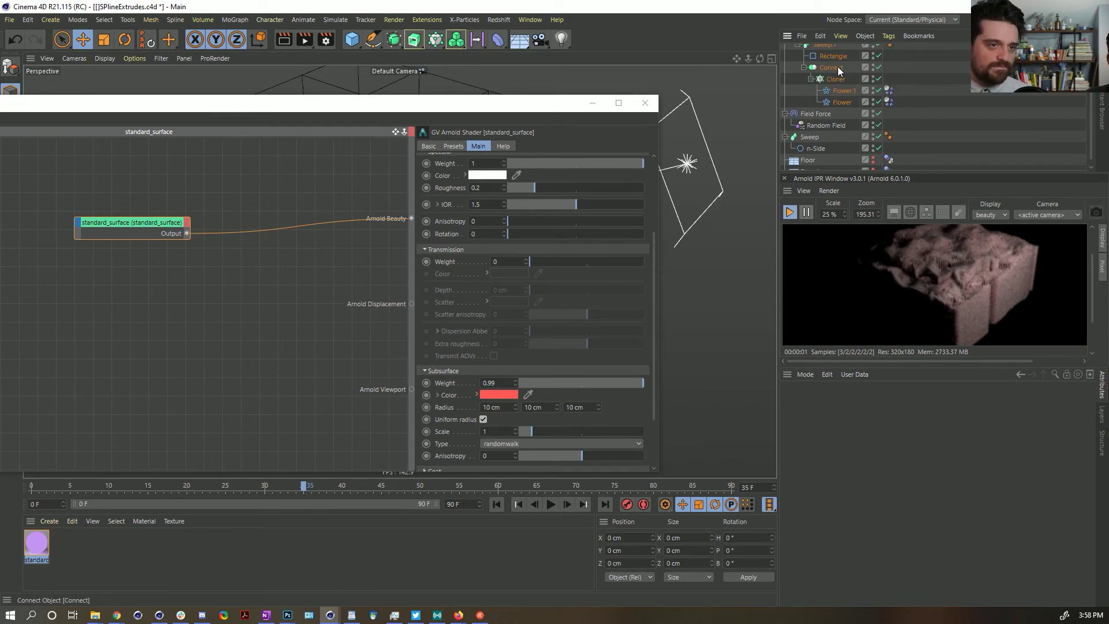
{"action": "scroll", "coordinate": [838, 68], "scroll_direction": "up", "scroll_amount": 3}
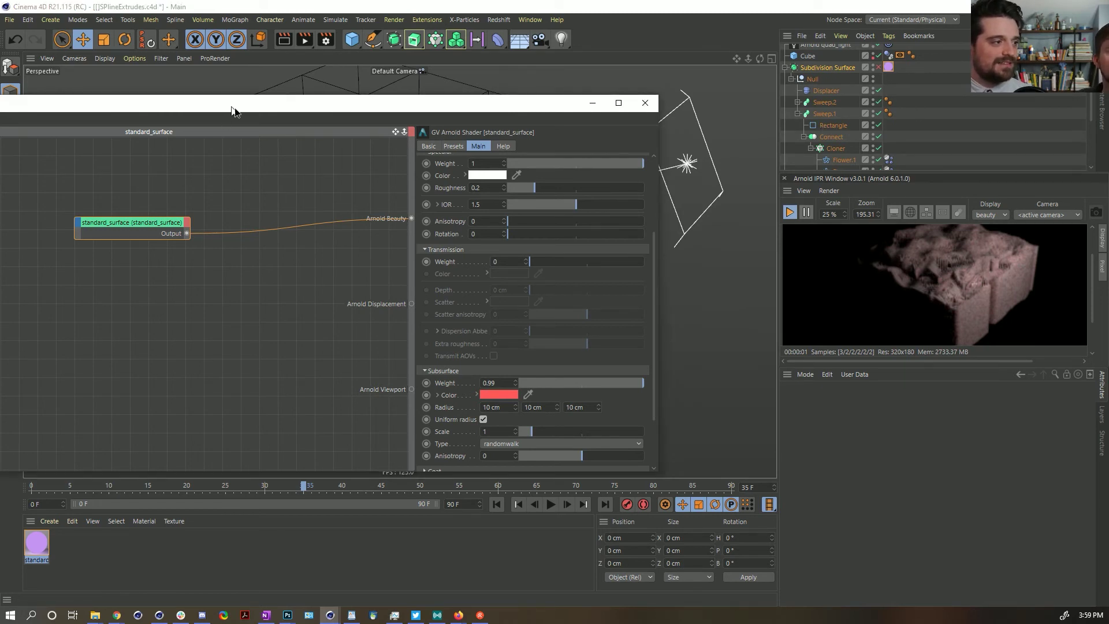
{"action": "left_click_drag", "start_coordinate": [370, 298], "coordinate": [367, 296]}
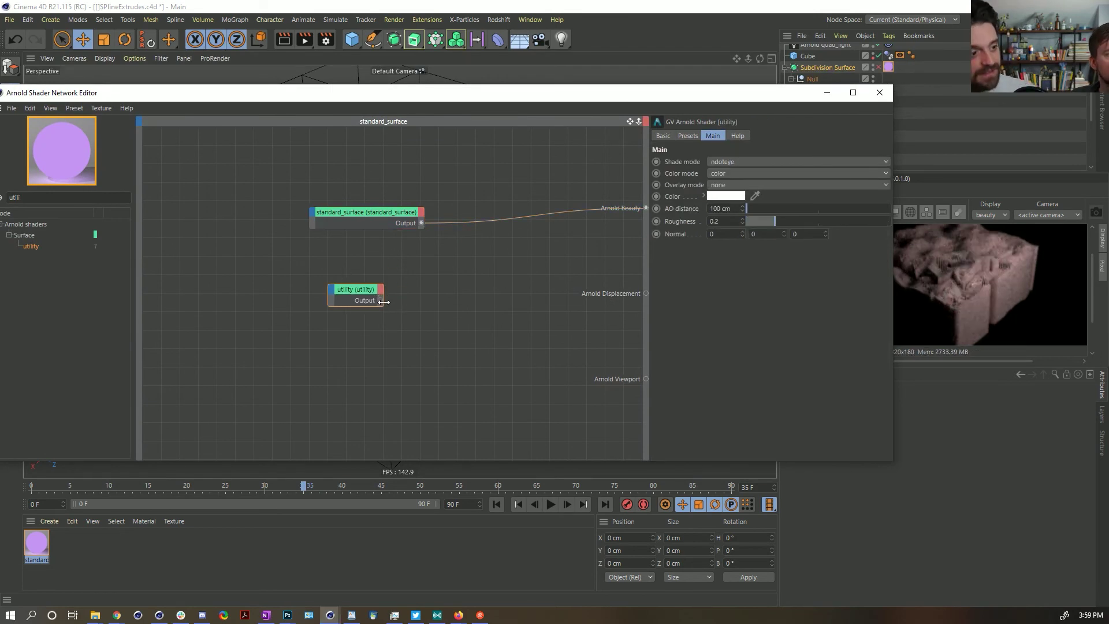
{"action": "left_click", "coordinate": [880, 93]}
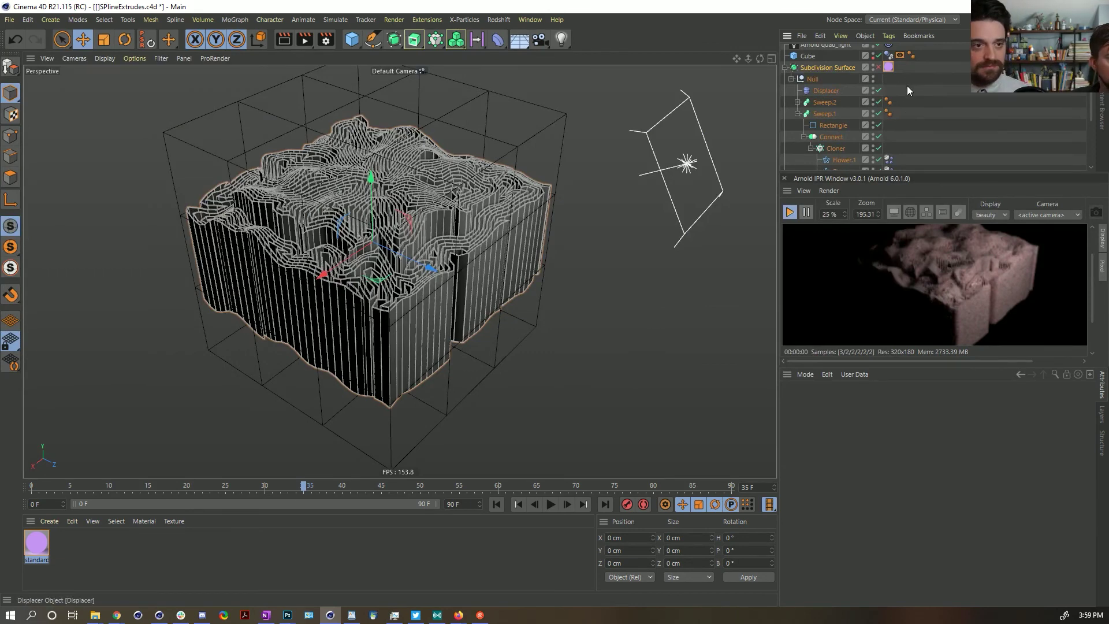
- Stop the Arnold IPR render and return the timeline to frame 0
{"action": "left_click", "coordinate": [880, 68]}
{"action": "left_click", "coordinate": [889, 67]}
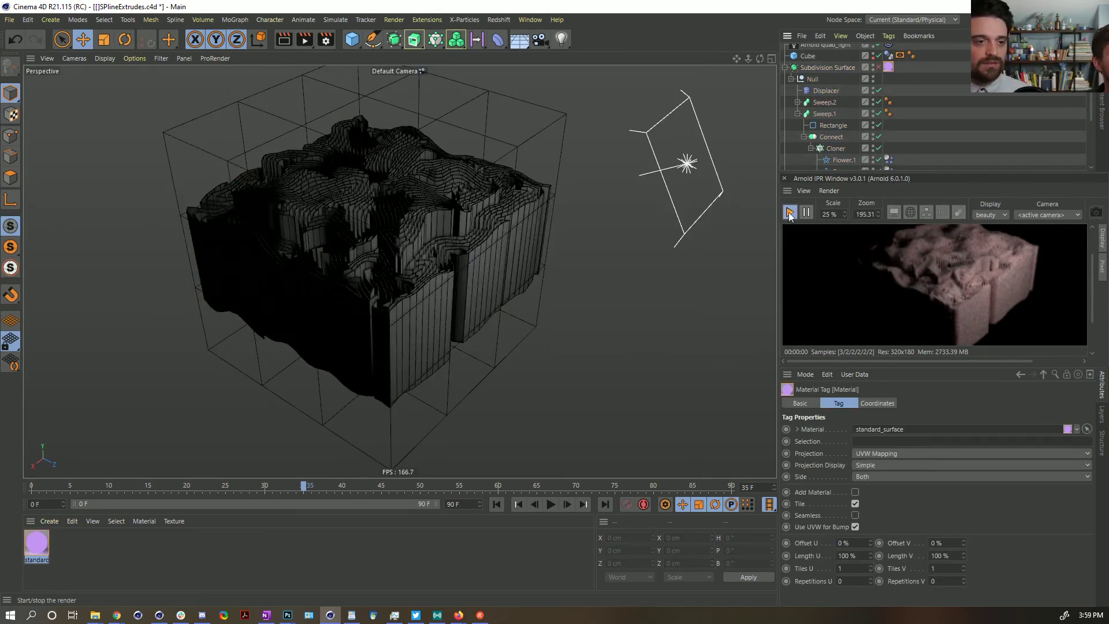
{"action": "left_click", "coordinate": [497, 504]}
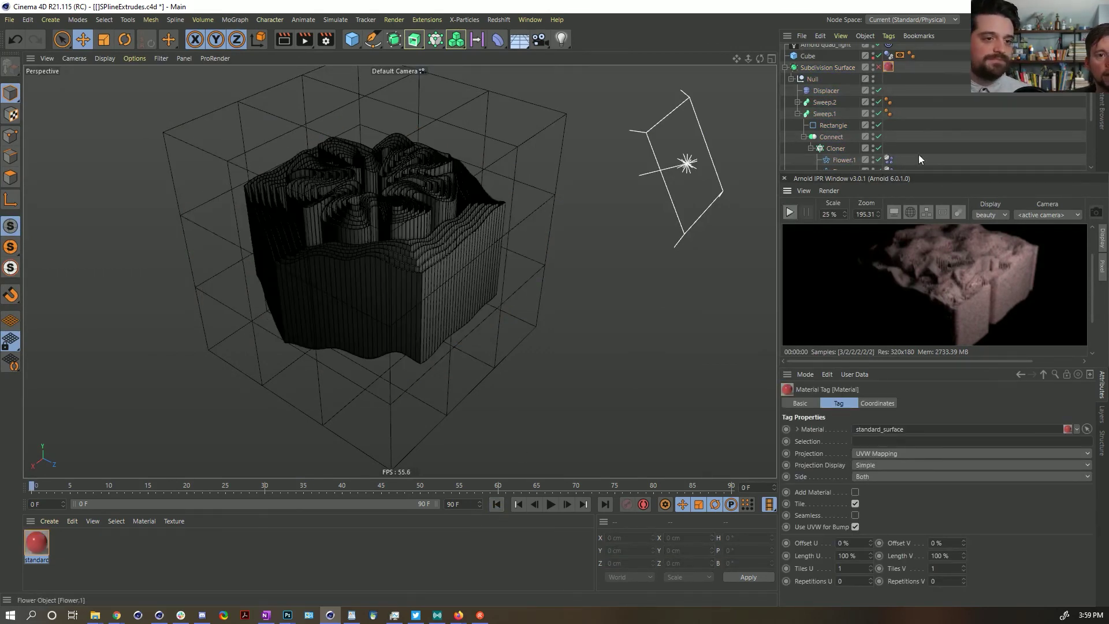
- Try moving the Cloners out of their Connect objects in Sweep.1 and Sweep.2 and disabling the Connect in Sweep.2
{"action": "left_click", "coordinate": [937, 129]}
{"action": "left_click", "coordinate": [830, 136]}
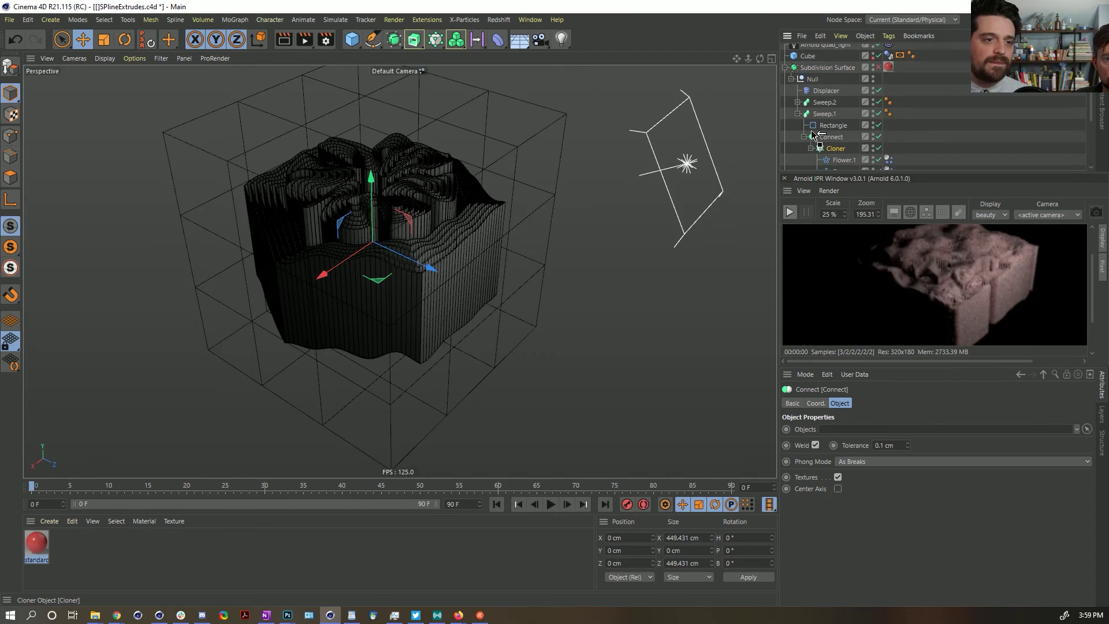
{"action": "left_click_drag", "start_coordinate": [815, 134], "coordinate": [816, 134]}
{"action": "scroll", "coordinate": [832, 141], "scroll_direction": "down", "scroll_amount": 3}
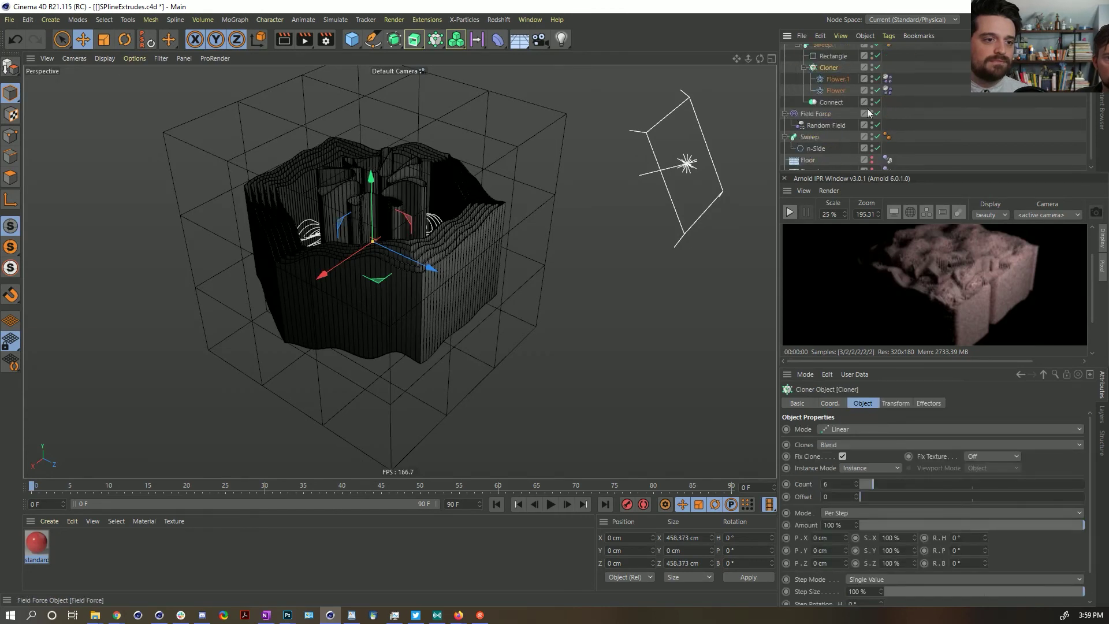
{"action": "scroll", "coordinate": [843, 110], "scroll_direction": "up", "scroll_amount": 2}
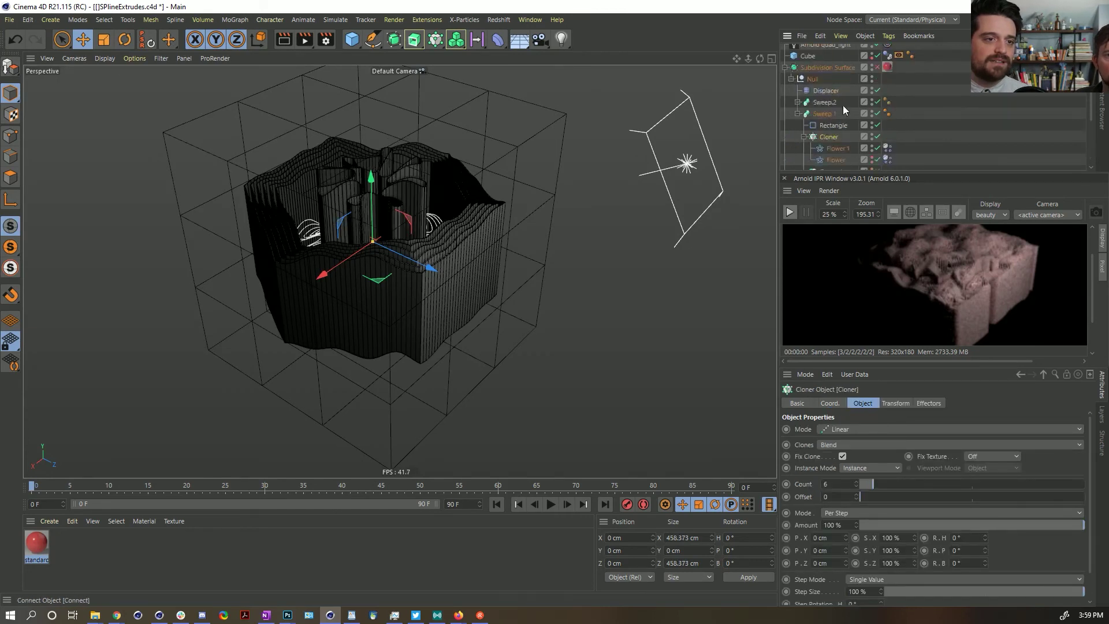
{"action": "left_click", "coordinate": [797, 102]}
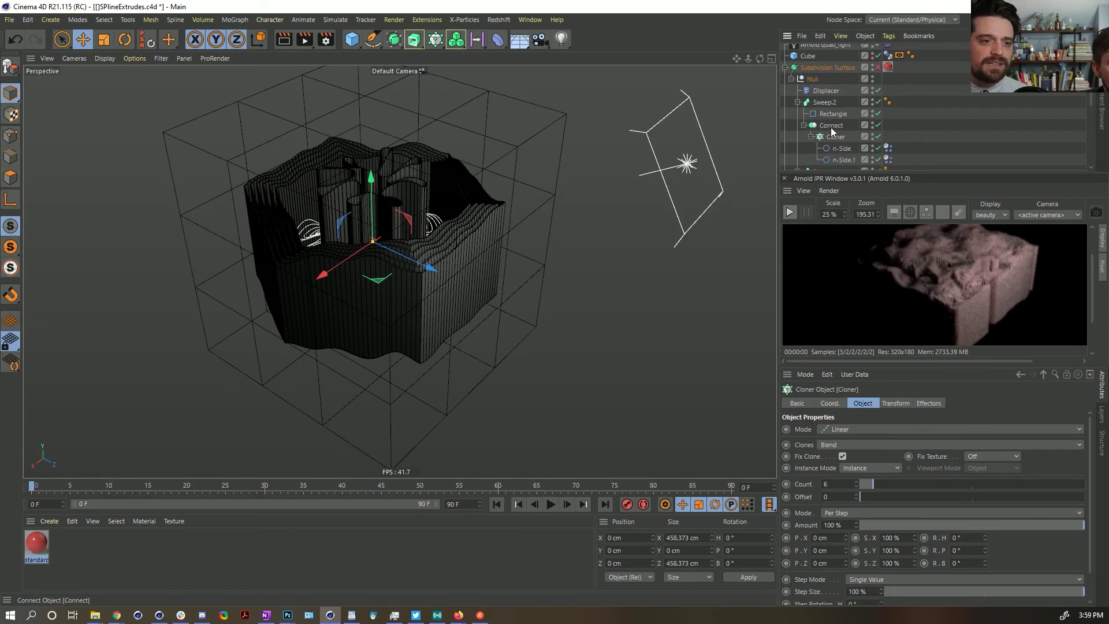
{"action": "left_click_drag", "start_coordinate": [834, 137], "coordinate": [832, 120]}
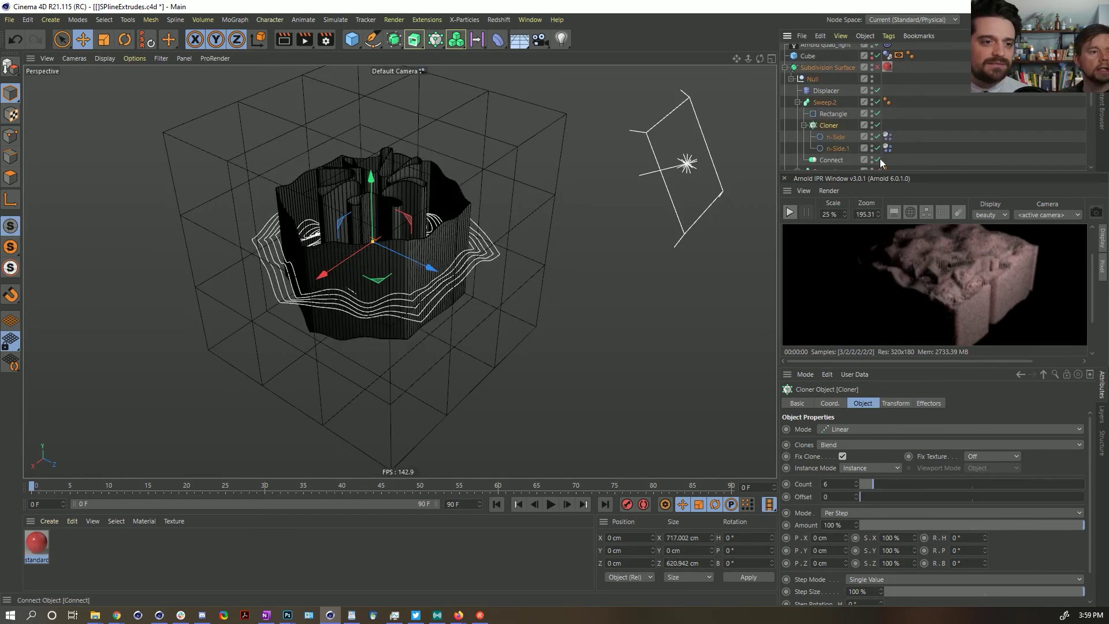
{"action": "left_click_drag", "start_coordinate": [451, 241], "coordinate": [410, 271], "text": "alt"}
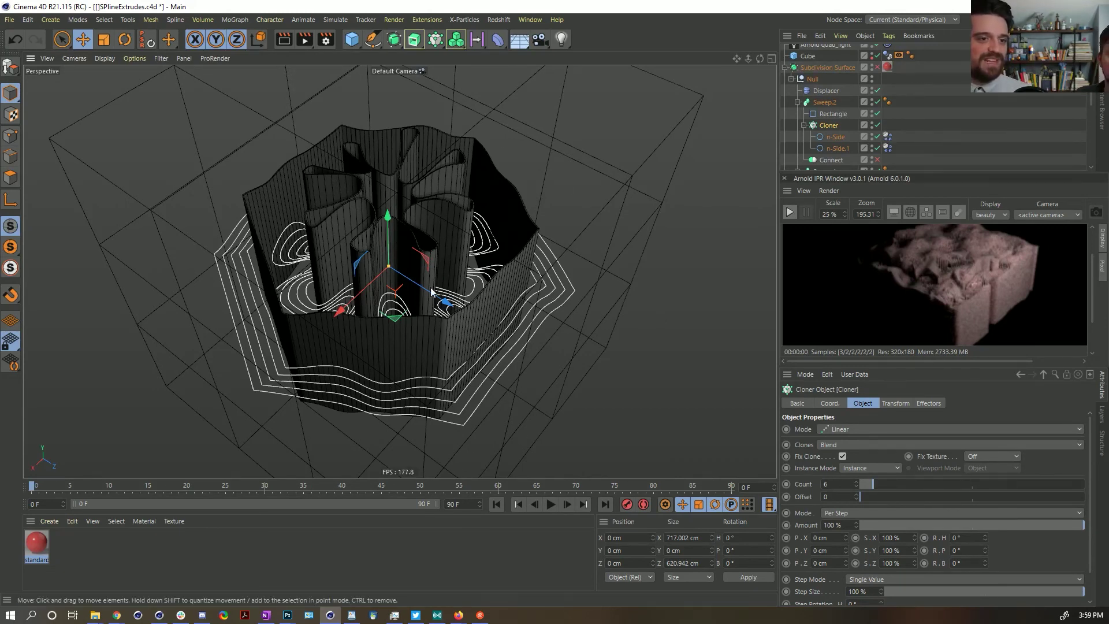
- Undo moving the Cloners out of the Connect objects in both sweeps and check the complete block of walls
{"action": "scroll", "coordinate": [948, 134], "scroll_direction": "down", "scroll_amount": 3}
{"action": "left_click", "coordinate": [941, 122]}
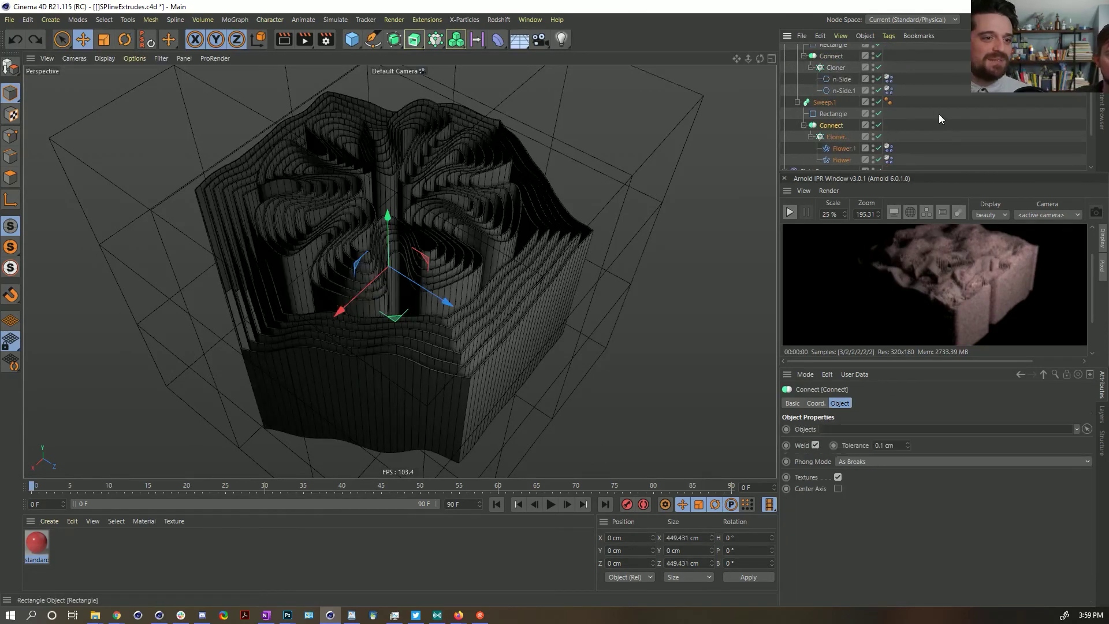
{"action": "scroll", "coordinate": [936, 104], "scroll_direction": "up", "scroll_amount": 3}
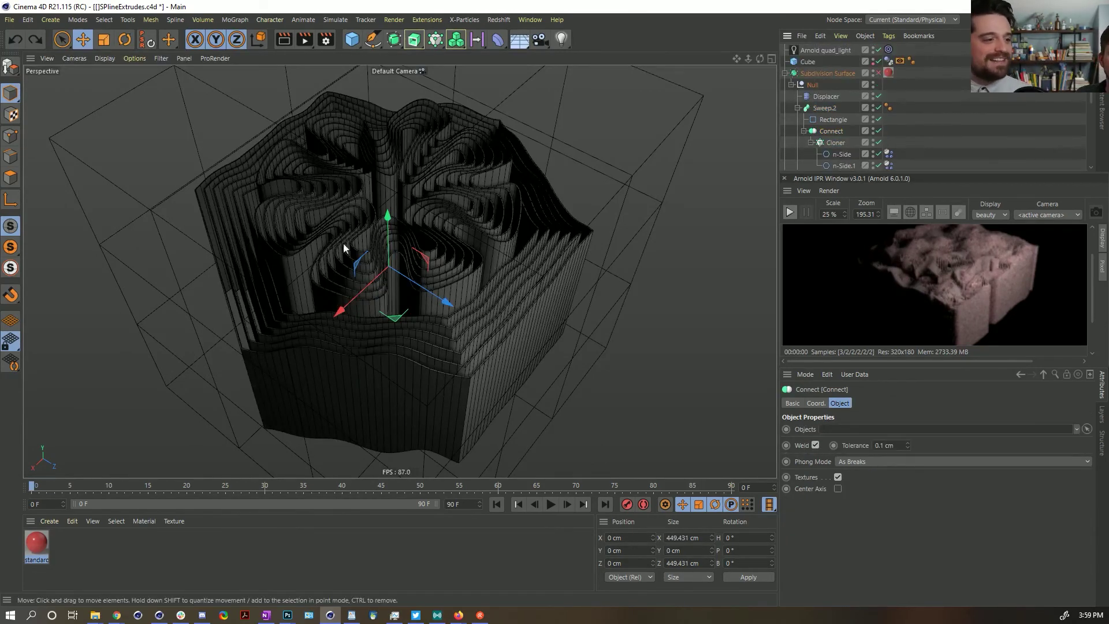
{"action": "left_click_drag", "start_coordinate": [469, 292], "coordinate": [414, 272], "text": "alt"}
{"action": "scroll", "coordinate": [446, 265], "scroll_direction": "down", "scroll_amount": 3}
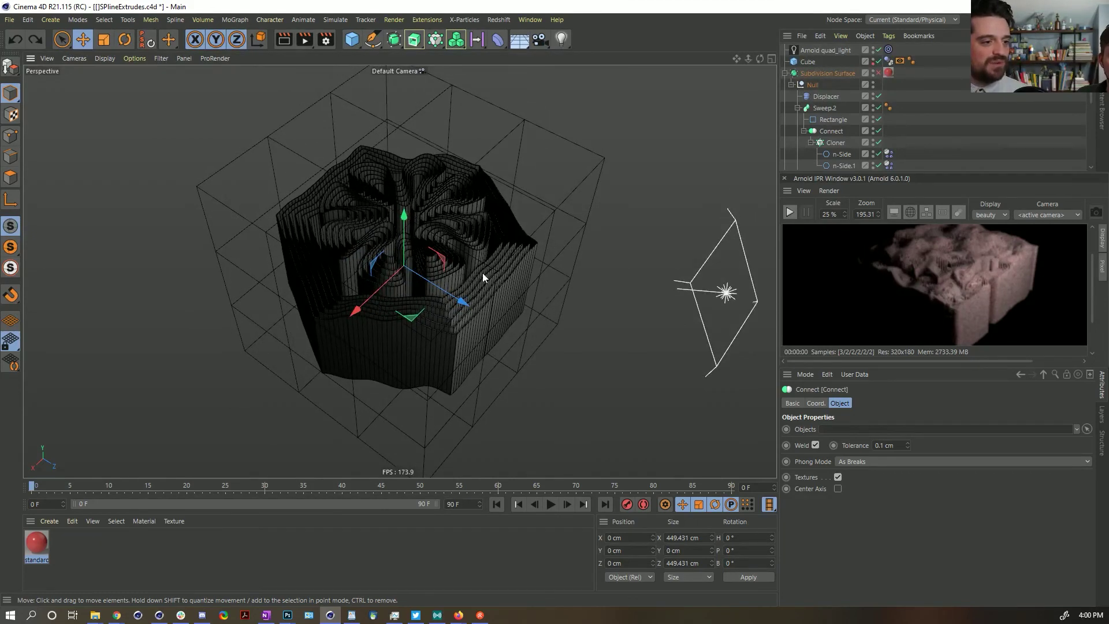
- Open the standard_surface shader network and add a state_int node below the utility node
{"action": "left_click_drag", "start_coordinate": [313, 346], "coordinate": [298, 364], "text": "alt"}
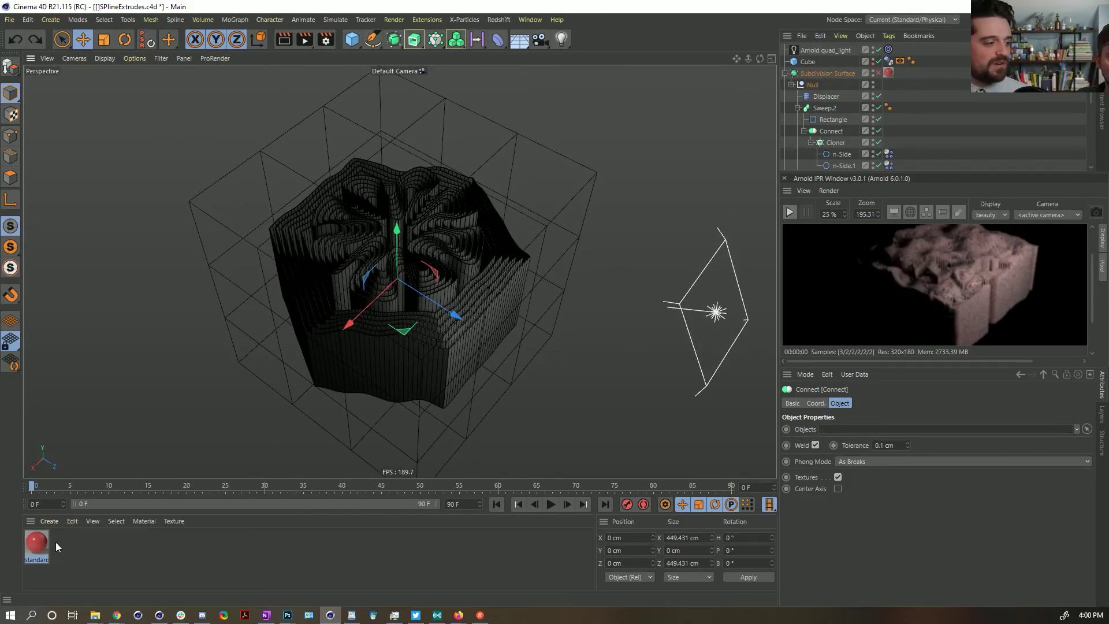
{"action": "double_click", "coordinate": [36, 544]}
{"action": "left_click_drag", "start_coordinate": [251, 54], "coordinate": [135, 72]}
{"action": "left_click", "coordinate": [63, 110]}
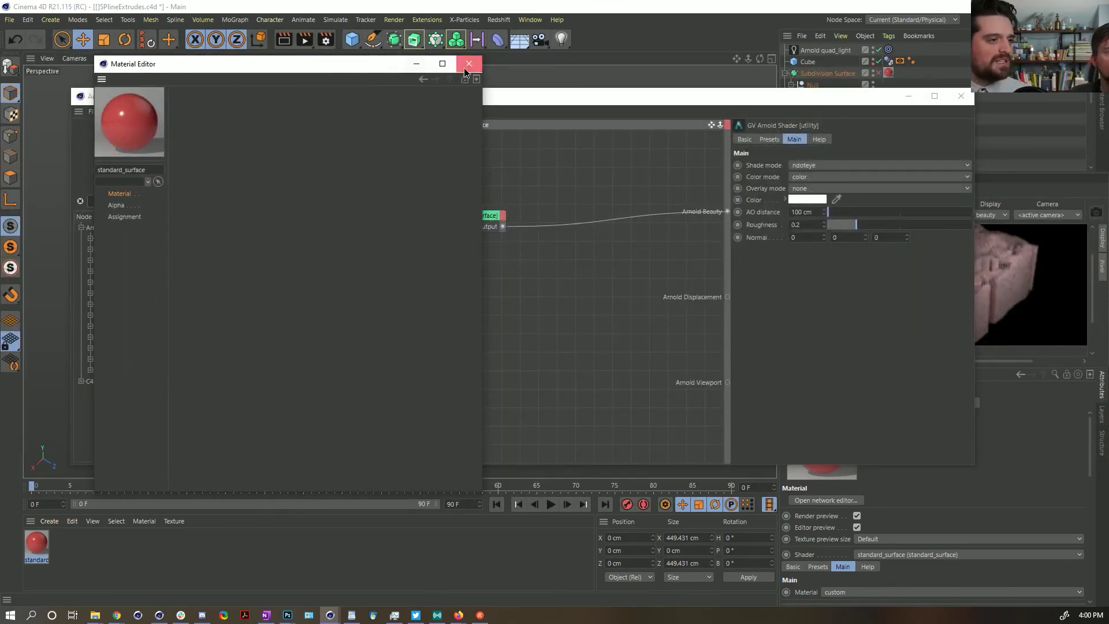
{"action": "left_click", "coordinate": [465, 63]}
{"action": "left_click", "coordinate": [90, 315]}
{"action": "left_click_drag", "start_coordinate": [122, 334], "coordinate": [466, 348]}
{"action": "left_click_drag", "start_coordinate": [785, 92], "coordinate": [609, 169]}
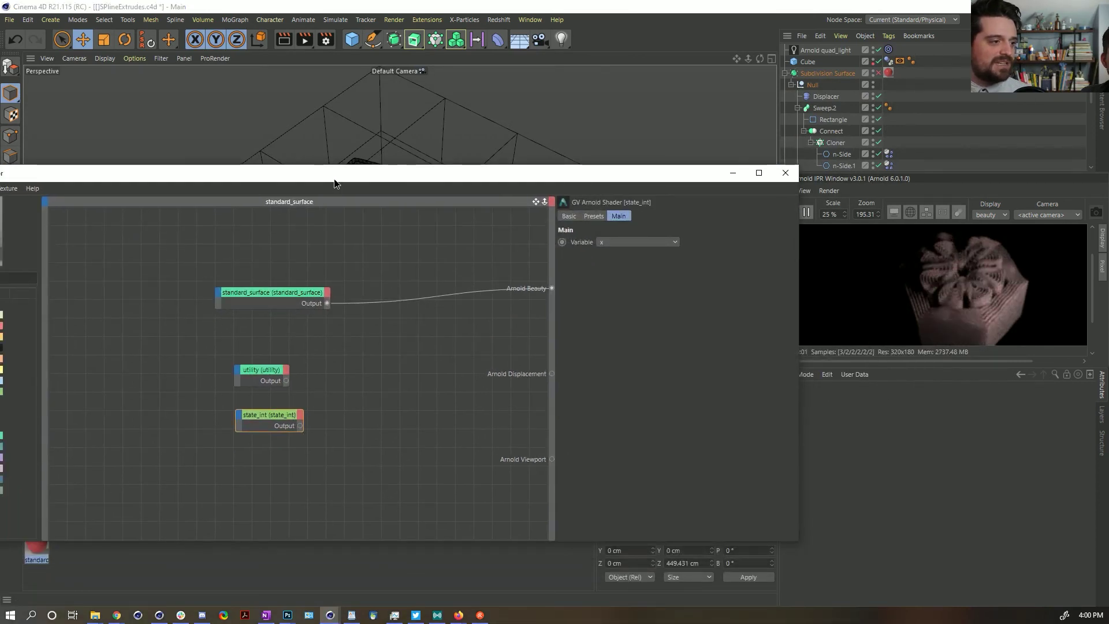
{"action": "left_click_drag", "start_coordinate": [334, 181], "coordinate": [454, 132]}
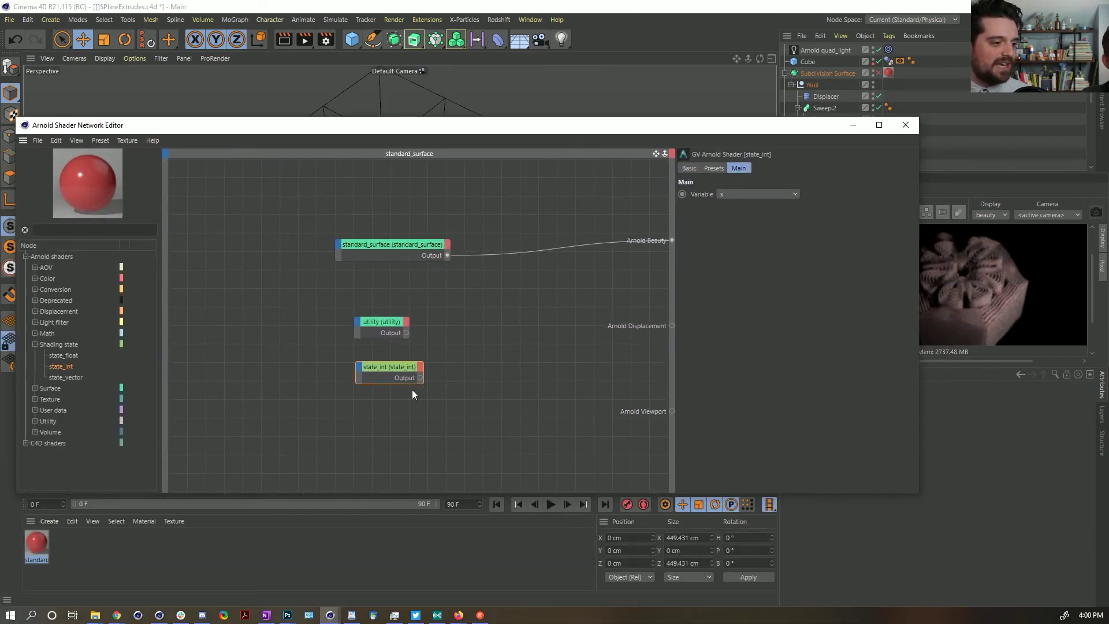
- Try feeding state_int into Arnold Beauty with its variable set to fi and several other options
{"action": "left_click_drag", "start_coordinate": [420, 377], "coordinate": [671, 240]}
{"action": "left_click", "coordinate": [742, 194]}
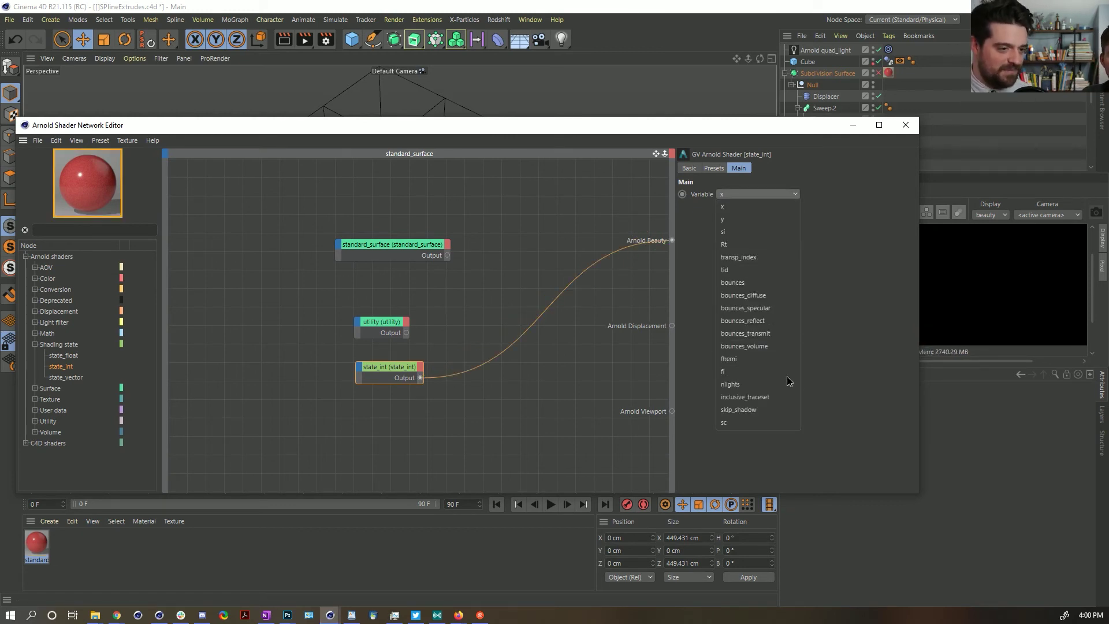
{"action": "left_click", "coordinate": [758, 370]}
{"action": "left_click_drag", "start_coordinate": [742, 128], "coordinate": [583, 106]}
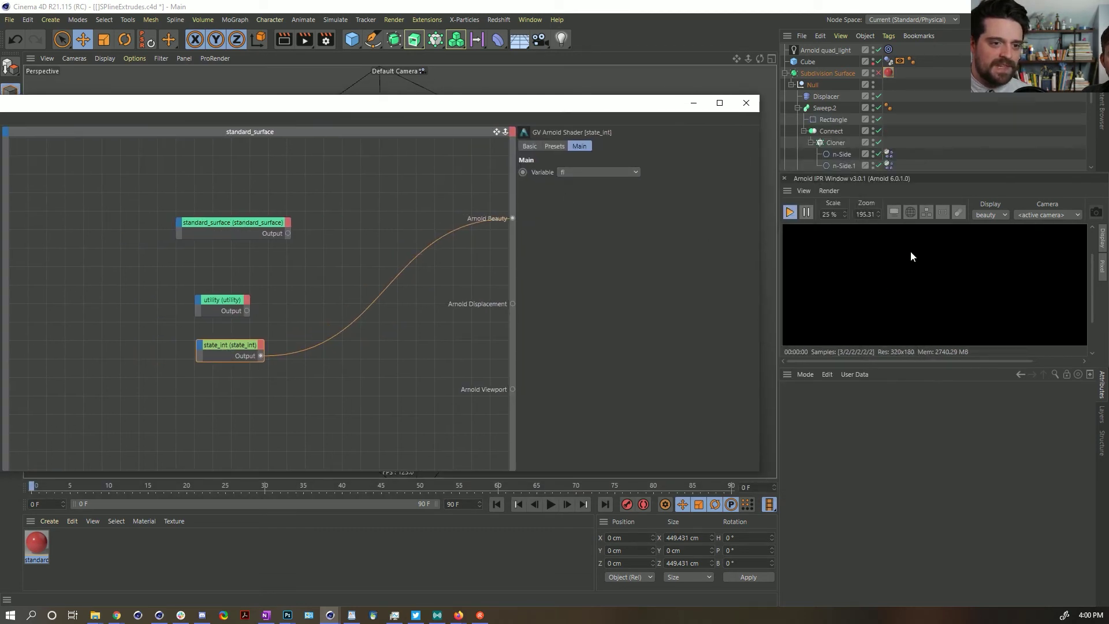
{"action": "left_click", "coordinate": [585, 171]}
{"action": "left_click", "coordinate": [584, 257]}
{"action": "left_click", "coordinate": [588, 172]}
{"action": "left_click", "coordinate": [586, 196]}
{"action": "left_click", "coordinate": [592, 171]}
{"action": "left_click", "coordinate": [586, 181]}
- Delete the utility and state_int nodes and reconnect standard_surface to Arnold Beauty
{"action": "left_click_drag", "start_coordinate": [190, 291], "coordinate": [219, 370]}
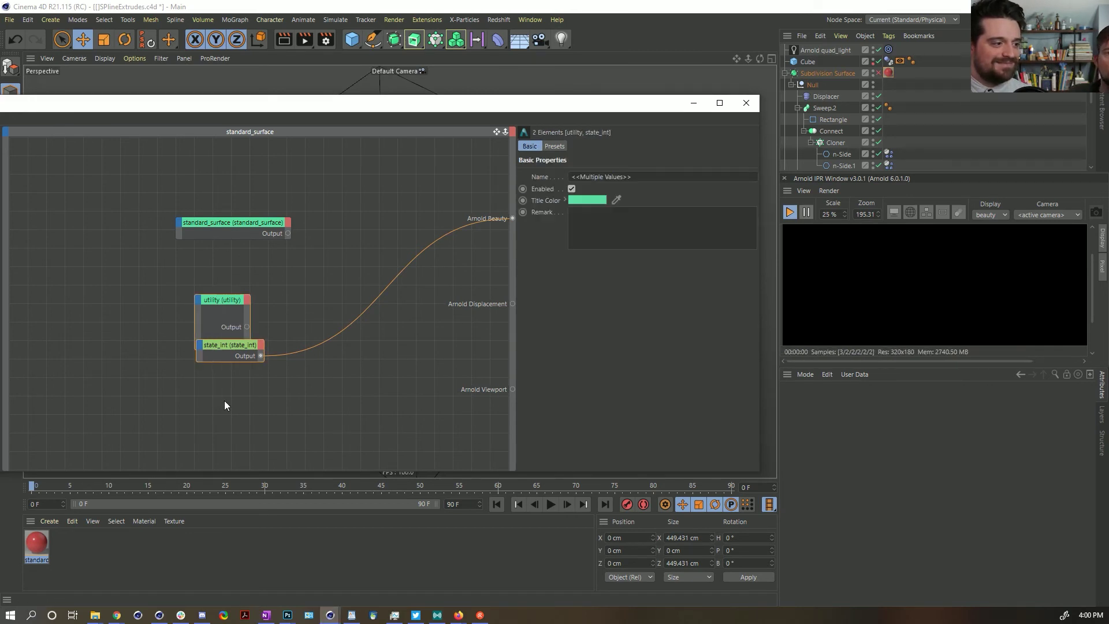
{"action": "key", "text": "Delete"}
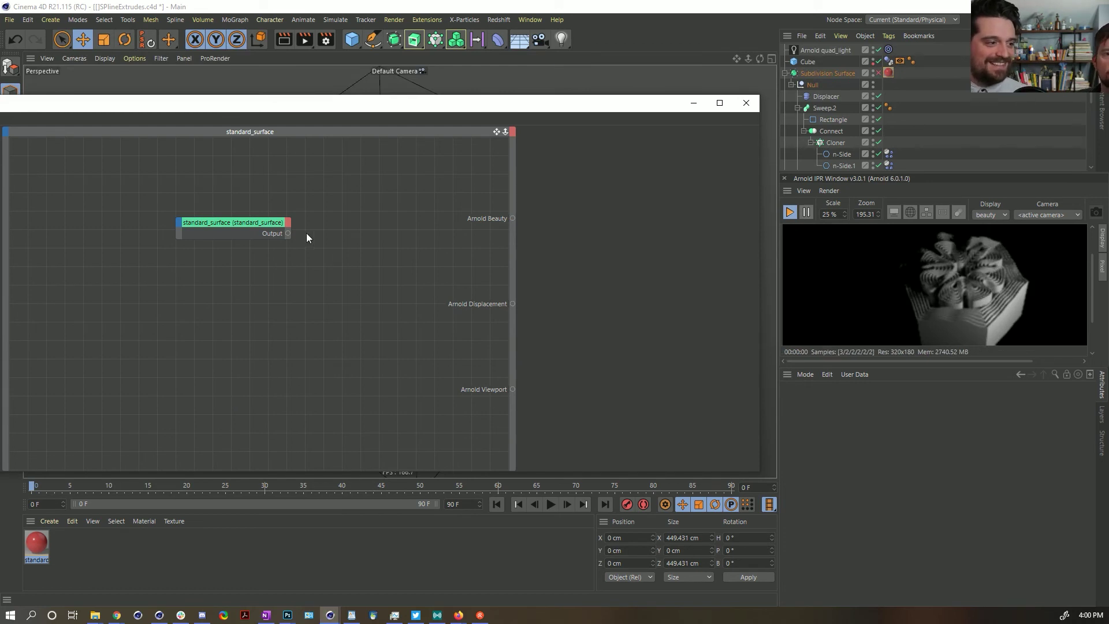
{"action": "left_click_drag", "start_coordinate": [287, 233], "coordinate": [512, 219]}
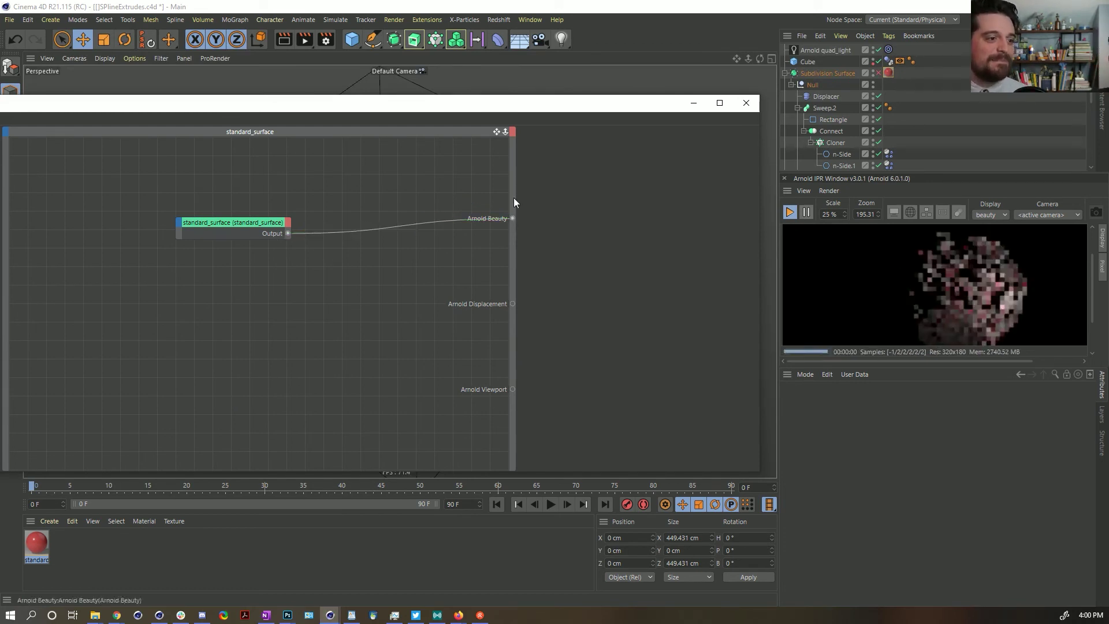
{"action": "left_click_drag", "start_coordinate": [507, 108], "coordinate": [569, 81]}
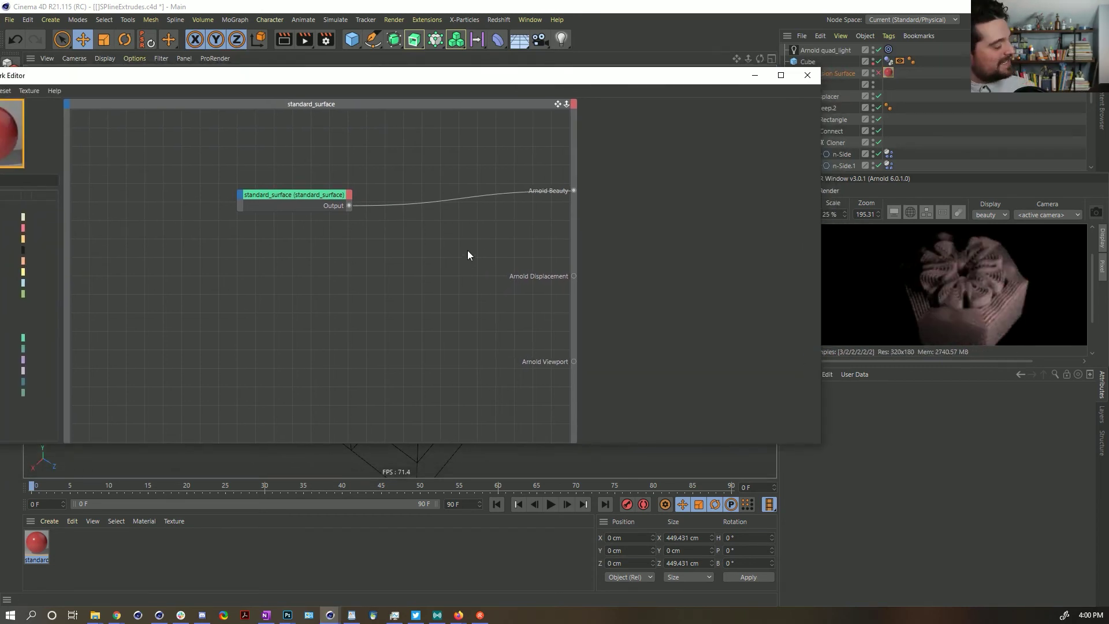
- Change the subsurface color of standard_surface to a bright cyan-blue
{"action": "left_click", "coordinate": [309, 195]}
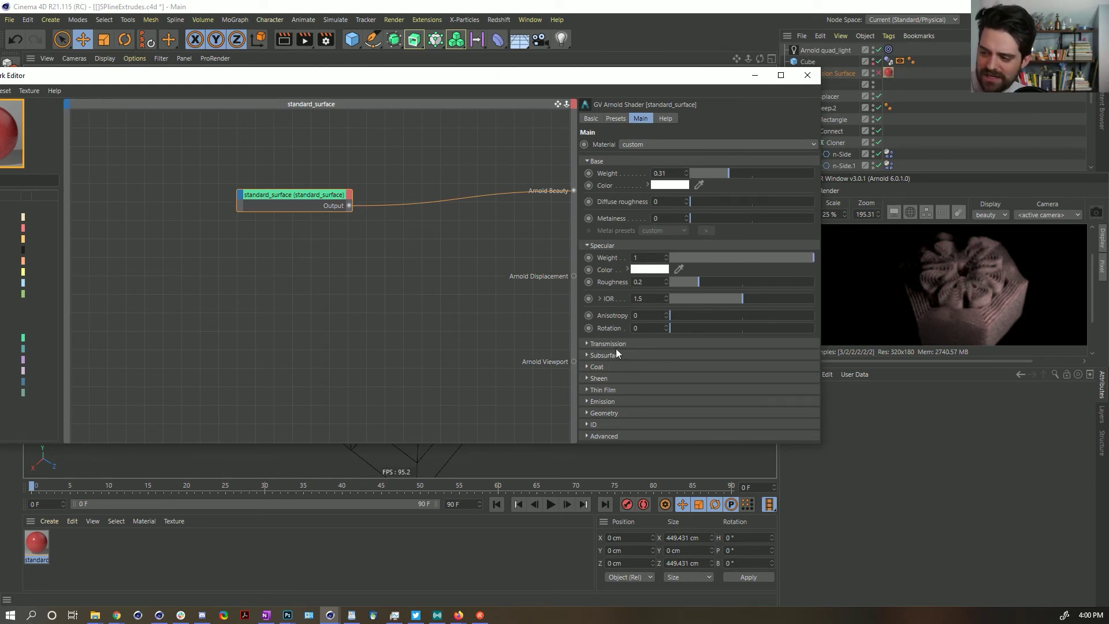
{"action": "left_click", "coordinate": [616, 357]}
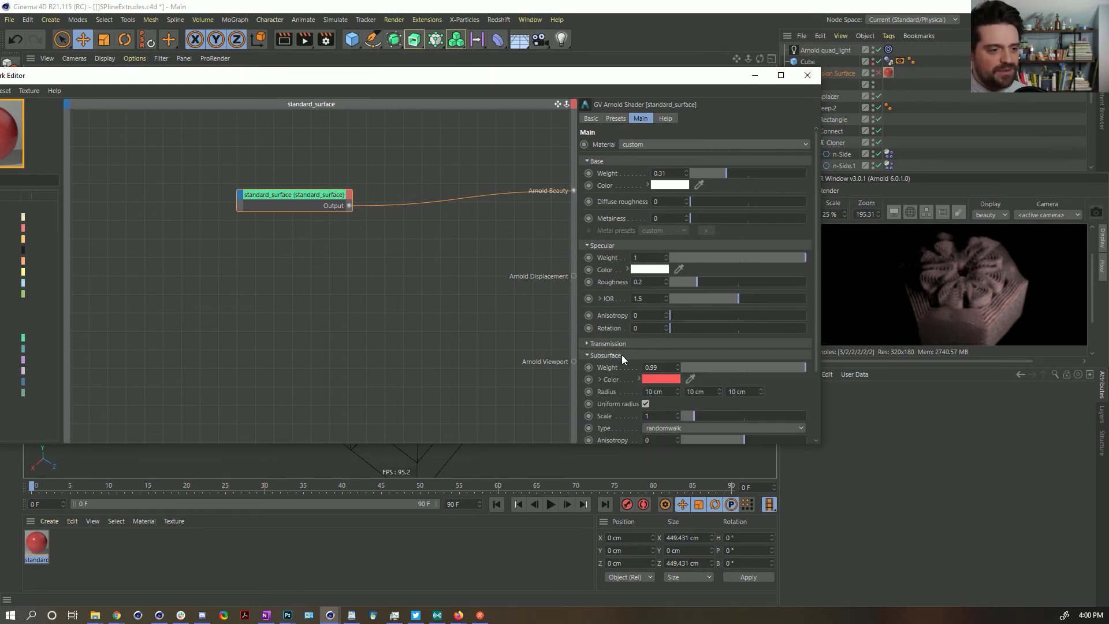
{"action": "left_click", "coordinate": [673, 376]}
{"action": "left_click", "coordinate": [761, 390]}
{"action": "left_click_drag", "start_coordinate": [665, 374], "coordinate": [725, 379]}
{"action": "left_click", "coordinate": [644, 419]}
{"action": "left_click", "coordinate": [670, 377]}
{"action": "left_click", "coordinate": [687, 374]}
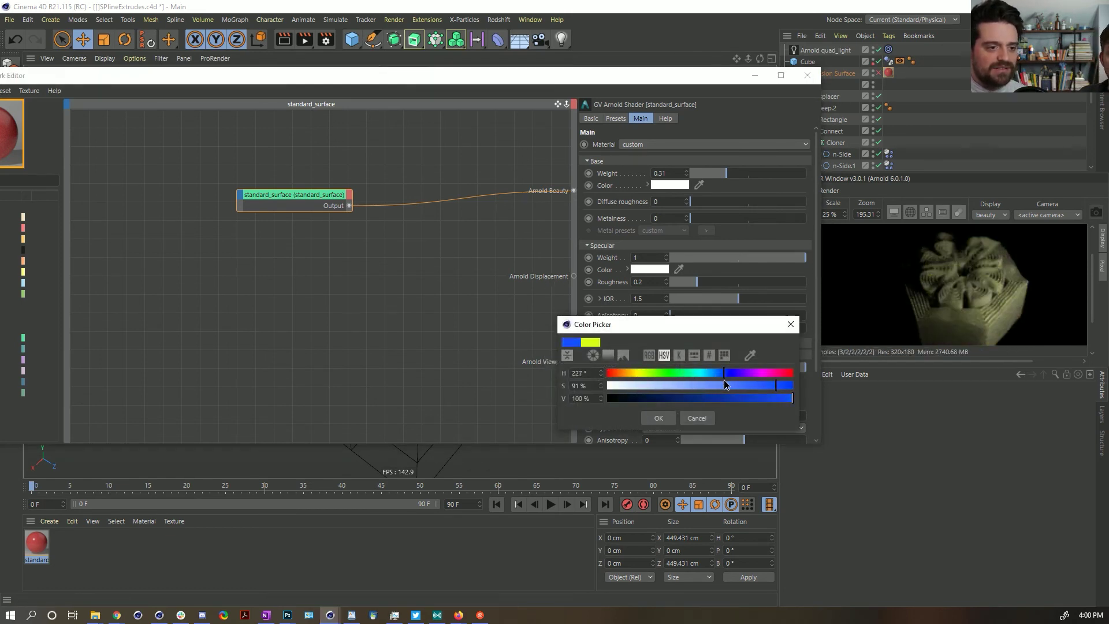
{"action": "left_click", "coordinate": [664, 419]}
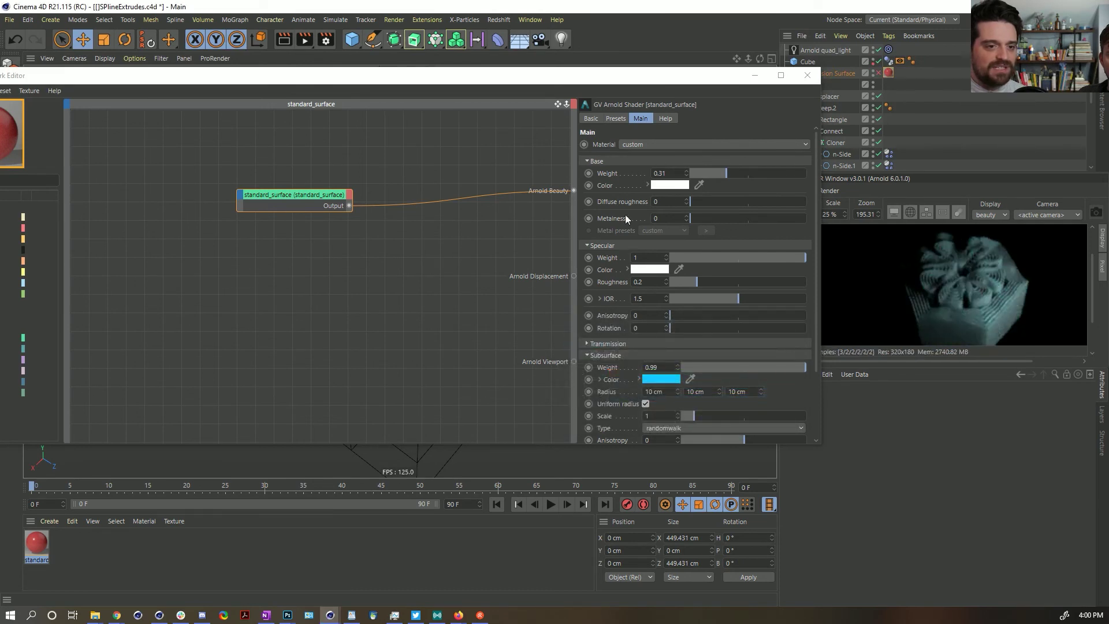
- Set the base color of standard_surface to a saturated violet with hue 269° and the base weight to 0.93
{"action": "left_click", "coordinate": [673, 186]}
{"action": "left_click_drag", "start_coordinate": [711, 187], "coordinate": [742, 186]}
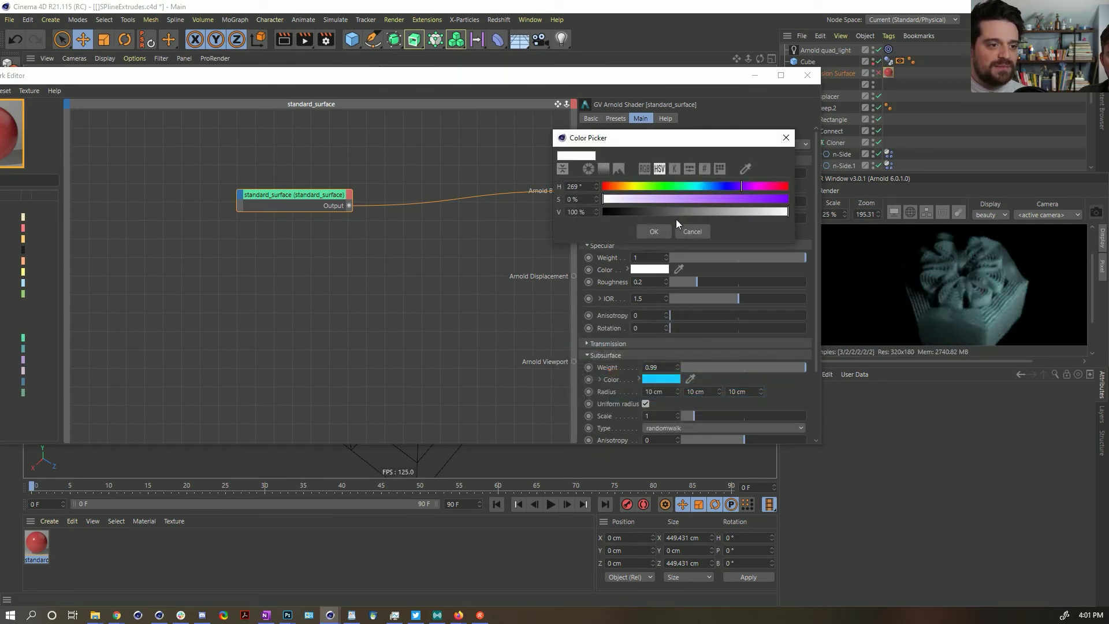
{"action": "left_click", "coordinate": [748, 201]}
{"action": "left_click", "coordinate": [645, 233]}
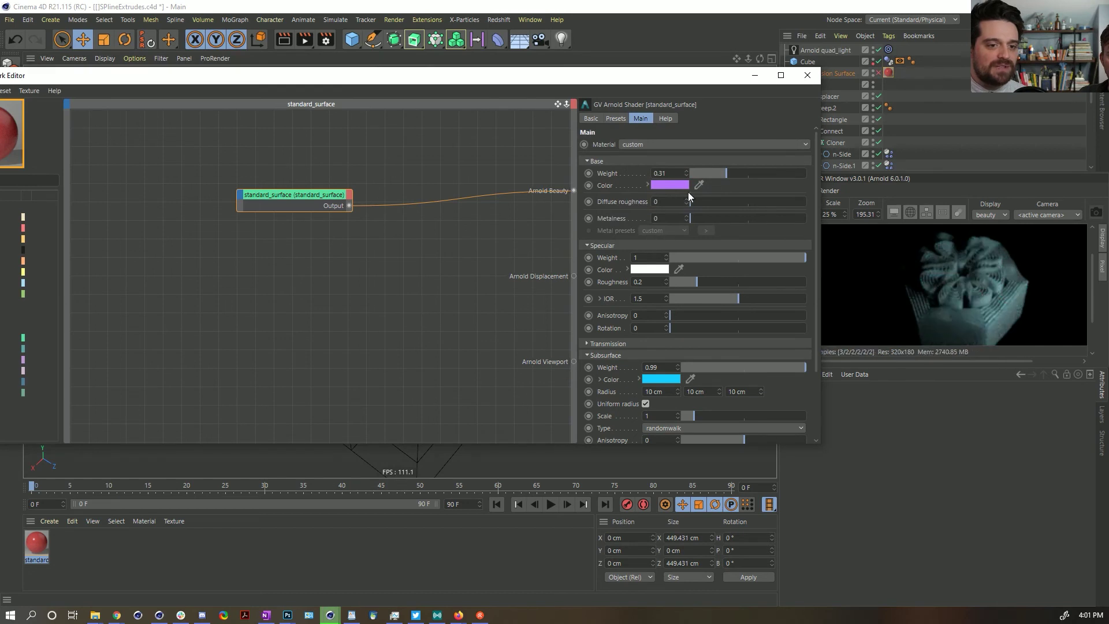
{"action": "left_click", "coordinate": [670, 185]}
{"action": "left_click", "coordinate": [757, 193]}
{"action": "left_click", "coordinate": [779, 193]}
{"action": "left_click", "coordinate": [663, 225]}
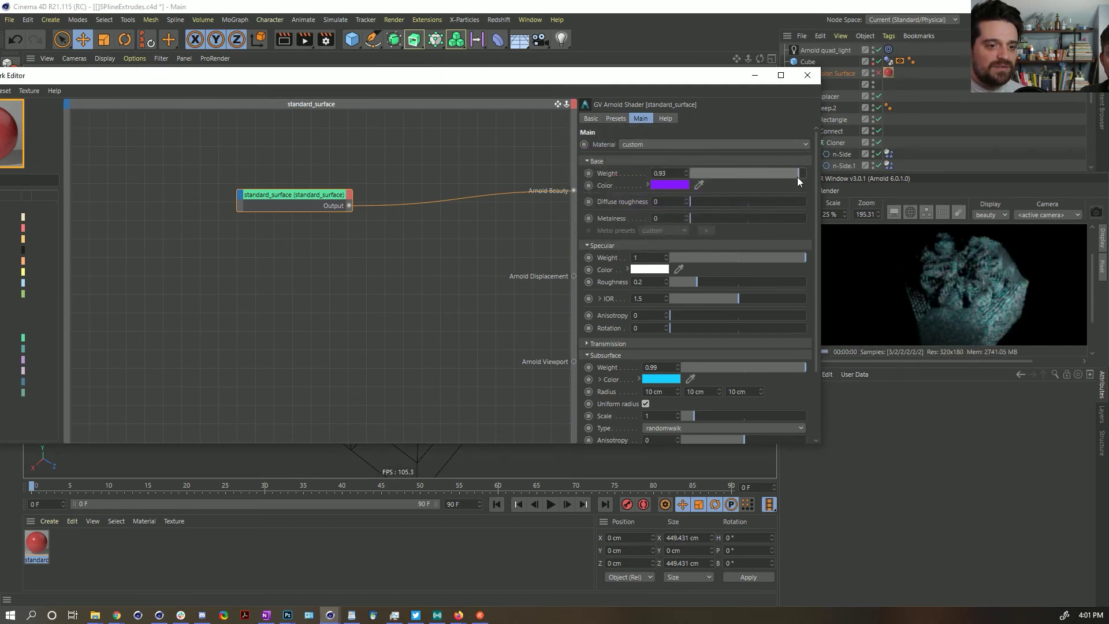
- Set the subsurface weight to 0.65 and scale to 0.48, and close the network editor
{"action": "left_click", "coordinate": [762, 368]}
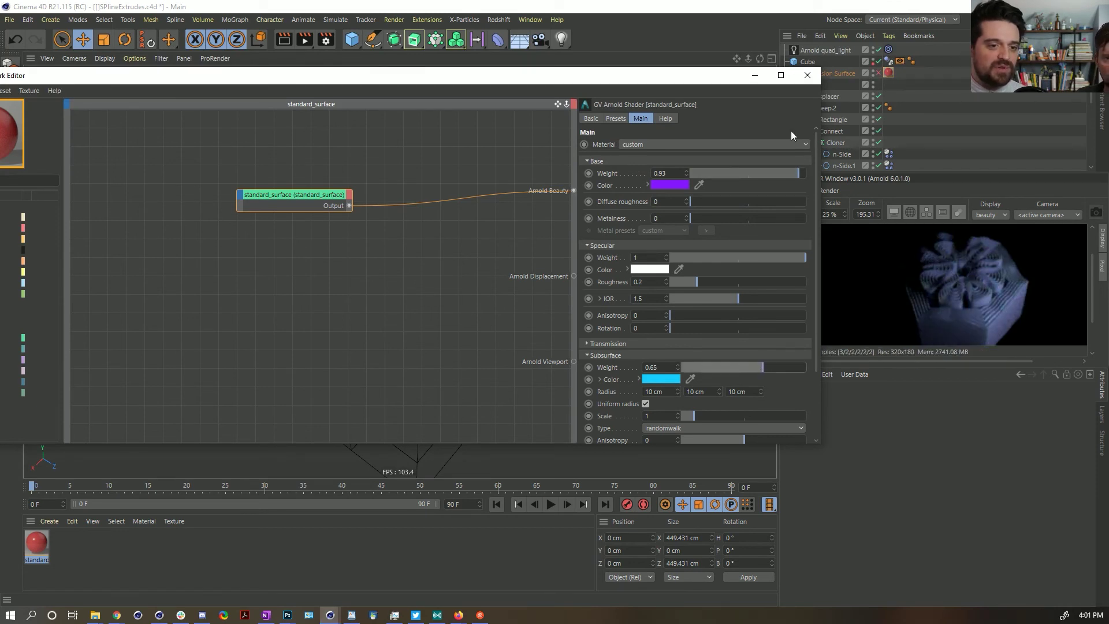
{"action": "left_click", "coordinate": [684, 416]}
{"action": "left_click_drag", "start_coordinate": [684, 416], "coordinate": [688, 417]}
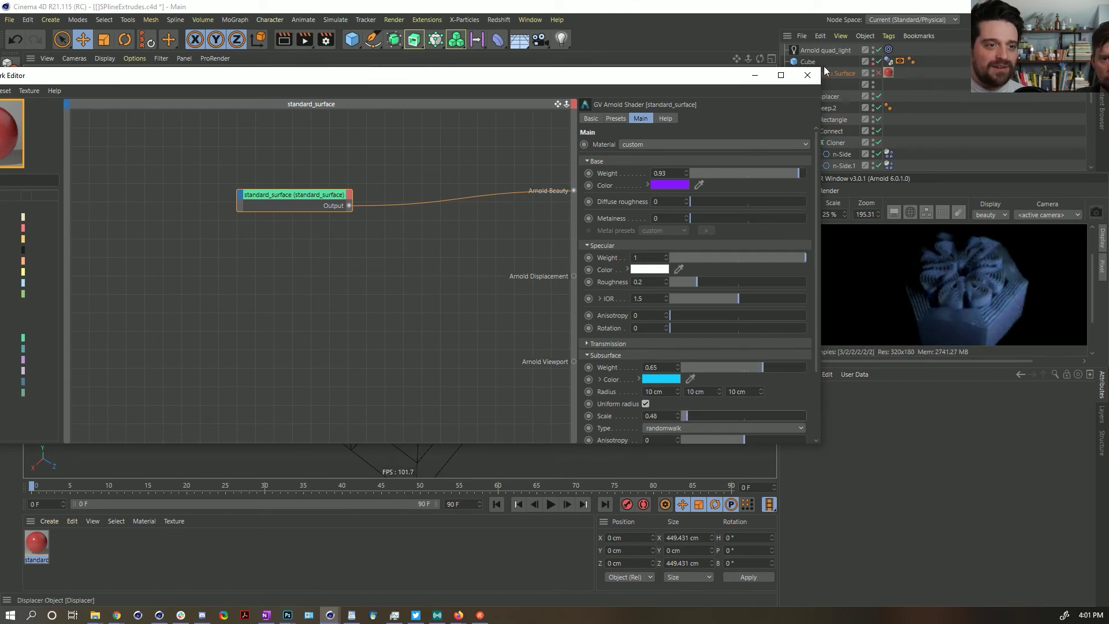
{"action": "left_click", "coordinate": [807, 76]}
- Raise the Arnold quad_light's exposure to 6.84 and move the light beneath the block, aimed upward
{"action": "left_click", "coordinate": [820, 50]}
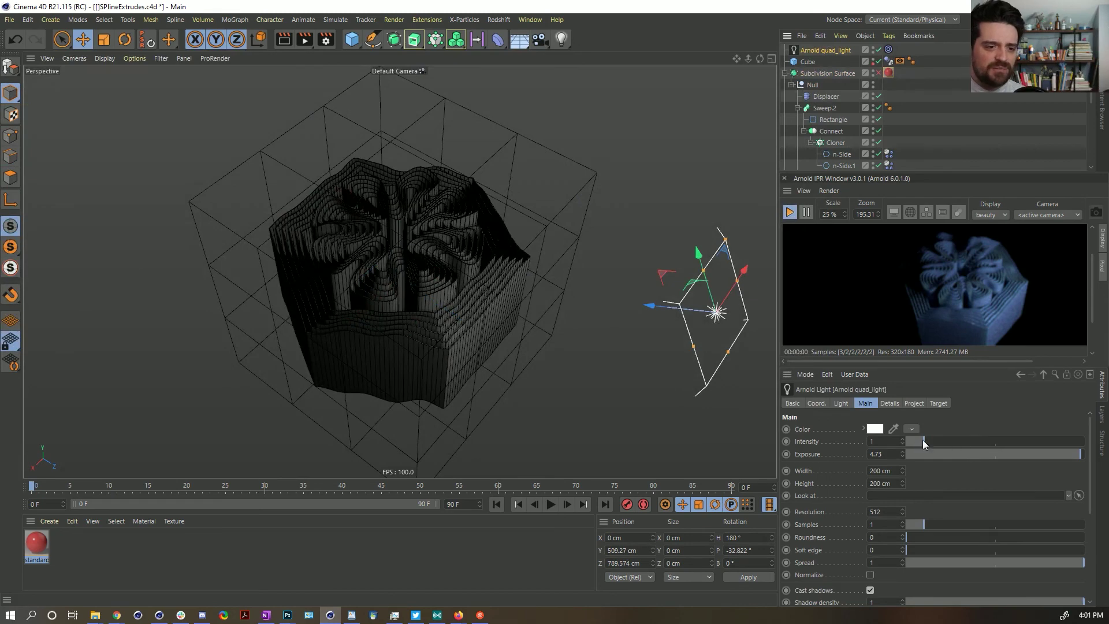
{"action": "left_click_drag", "start_coordinate": [902, 453], "coordinate": [902, 450]}
{"action": "left_click_drag", "start_coordinate": [653, 277], "coordinate": [427, 323]}
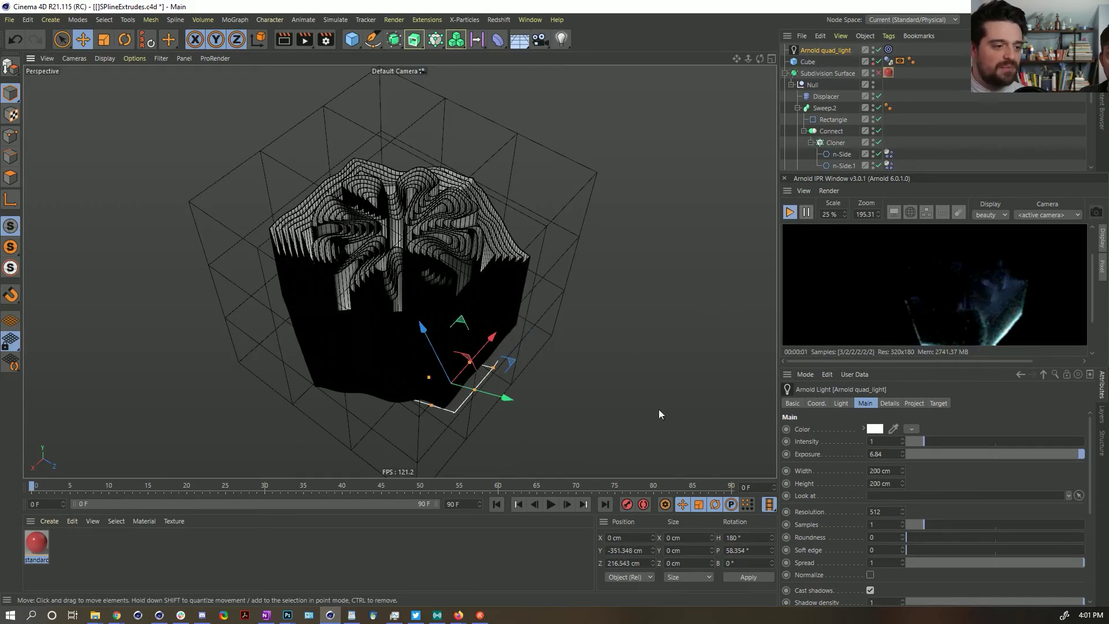
{"action": "right_click_drag", "start_coordinate": [564, 457], "coordinate": [410, 230], "text": "alt"}
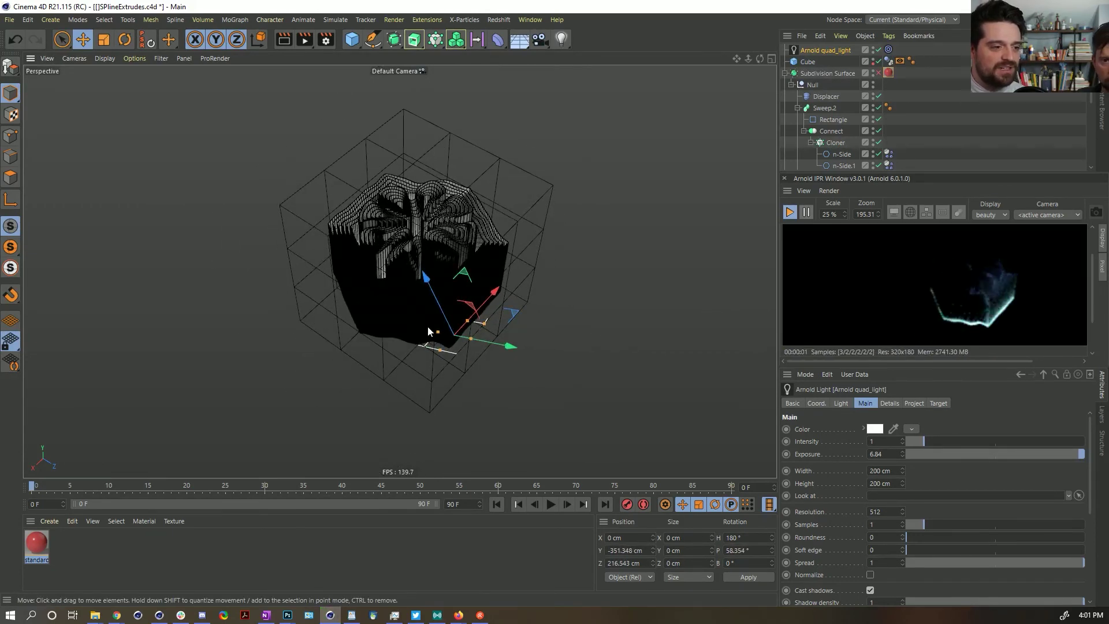
{"action": "left_click_drag", "start_coordinate": [421, 269], "coordinate": [399, 382]}
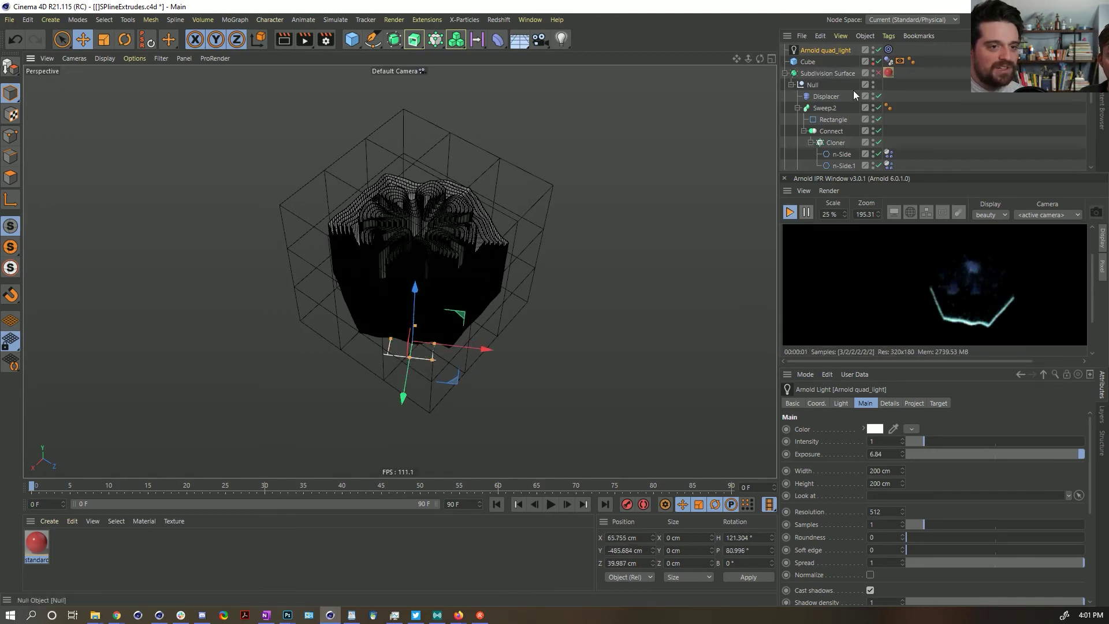
- Duplicate the quad light, place the copy beside the block enlarged to about 680 by 834 cm, and set its exposure to 1.92
{"action": "key", "text": "ctrl+c"}
{"action": "key", "text": "ctrl+v"}
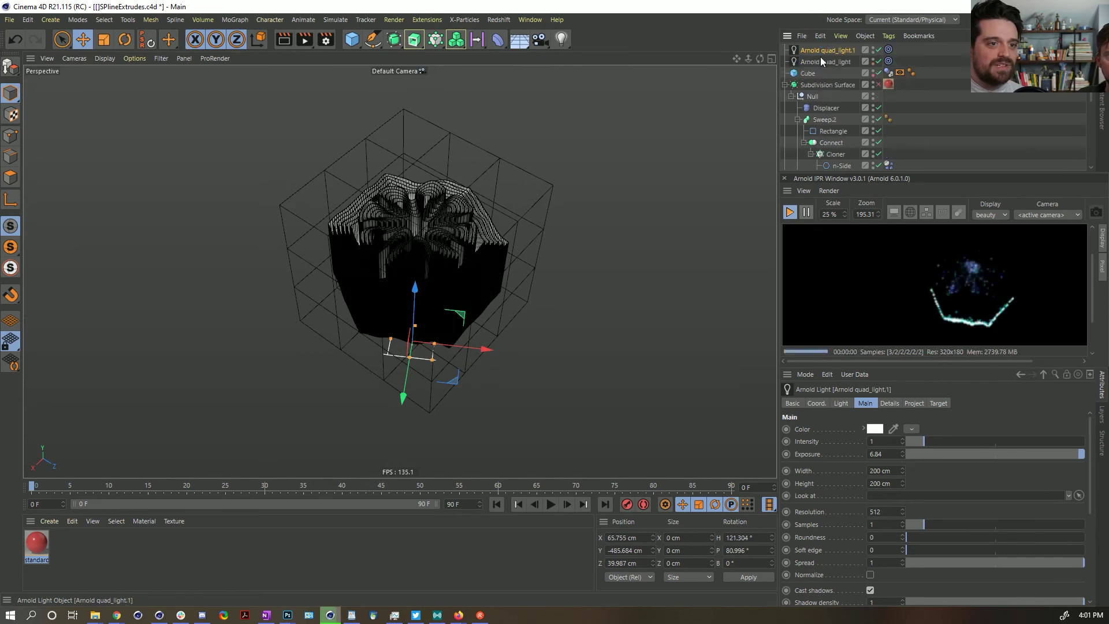
{"action": "left_click_drag", "start_coordinate": [462, 320], "coordinate": [618, 180]}
{"action": "left_click_drag", "start_coordinate": [1082, 454], "coordinate": [1028, 456]}
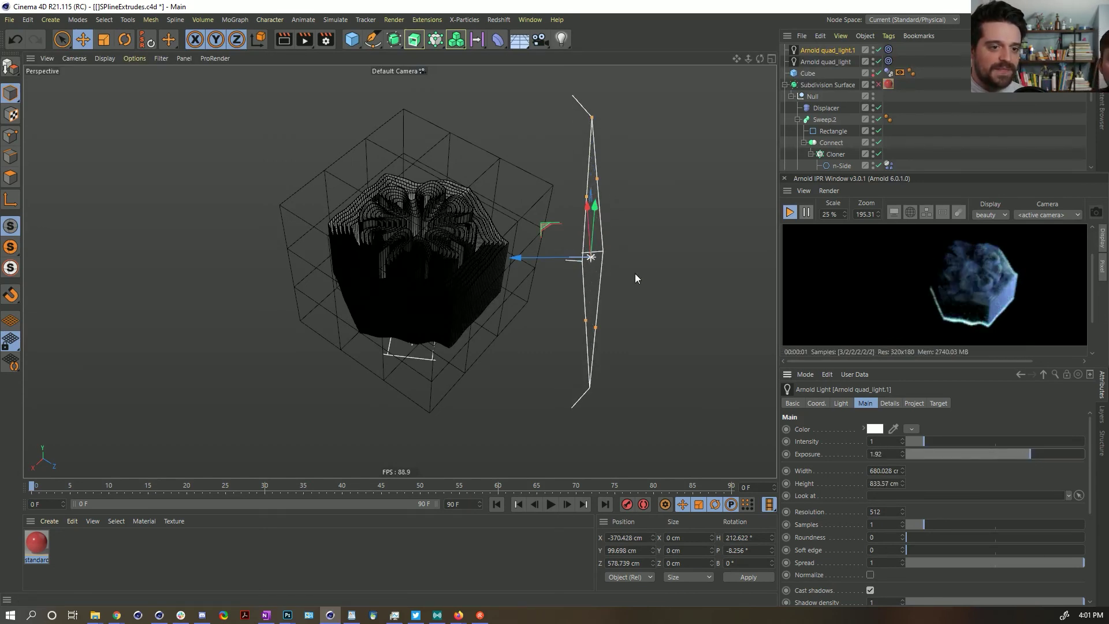
- Copy the large side light to the opposite side of the block, and place another copy above it with exposure 1.15
{"action": "left_click_drag", "start_coordinate": [827, 50], "coordinate": [823, 44], "text": "ctrl"}
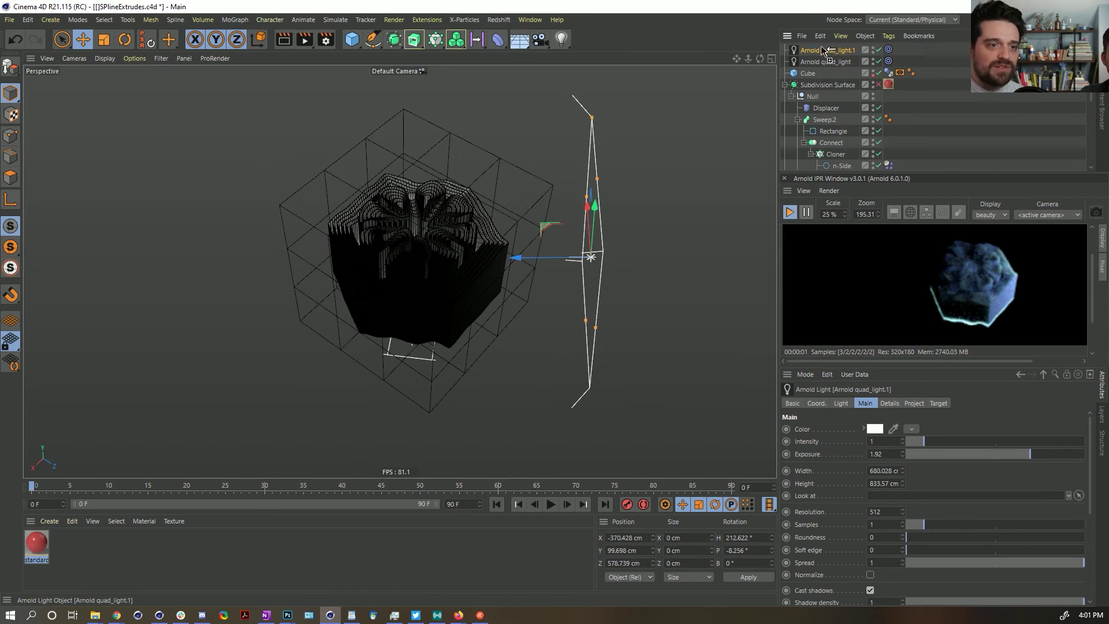
{"action": "left_click_drag", "start_coordinate": [535, 259], "coordinate": [162, 256]}
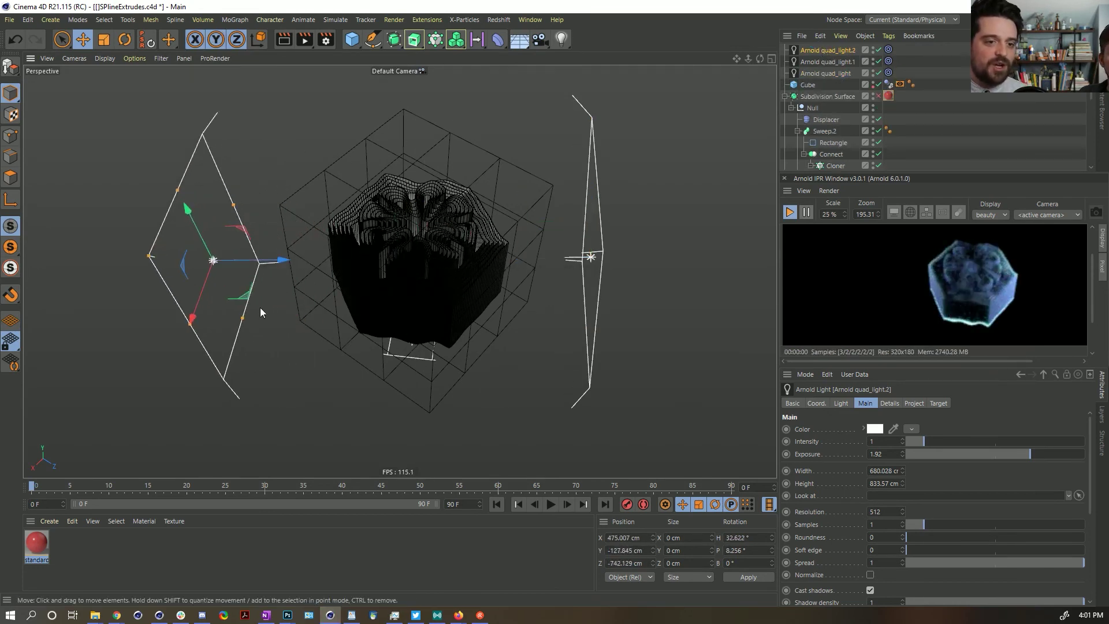
{"action": "left_click_drag", "start_coordinate": [832, 49], "coordinate": [831, 47], "text": "ctrl"}
{"action": "left_click_drag", "start_coordinate": [241, 310], "coordinate": [342, 303], "text": "alt"}
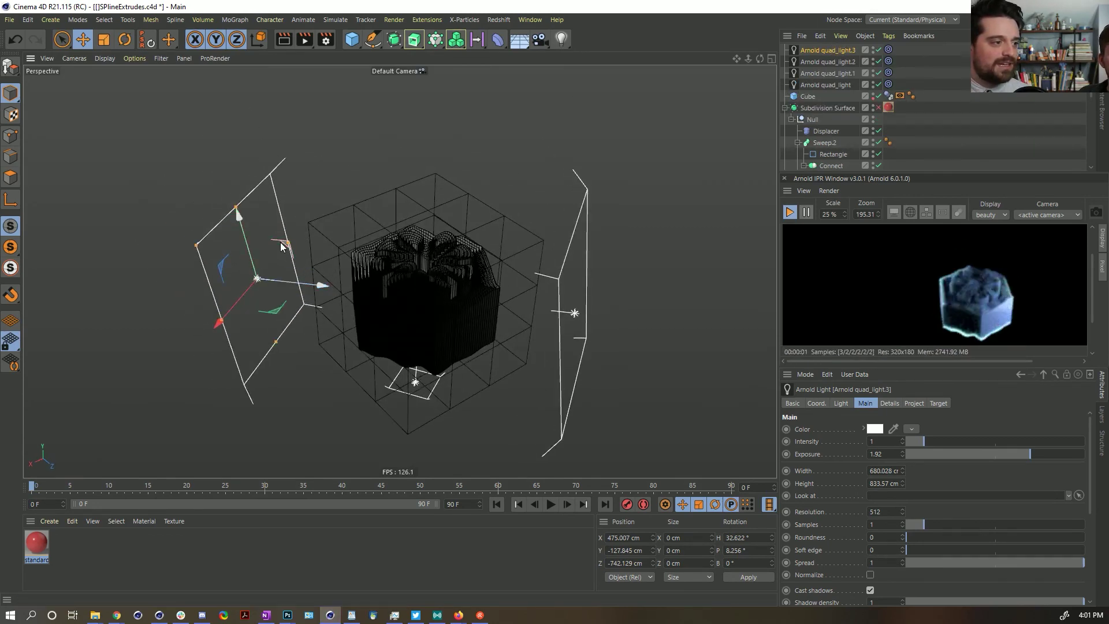
{"action": "left_click_drag", "start_coordinate": [282, 248], "coordinate": [295, 116]}
{"action": "left_click_drag", "start_coordinate": [1036, 452], "coordinate": [1010, 450]}
- Try tinting the overhead quad light yellow
{"action": "left_click", "coordinate": [873, 429]}
{"action": "left_click", "coordinate": [823, 429]}
{"action": "left_click", "coordinate": [939, 443]}
{"action": "left_click", "coordinate": [855, 474]}
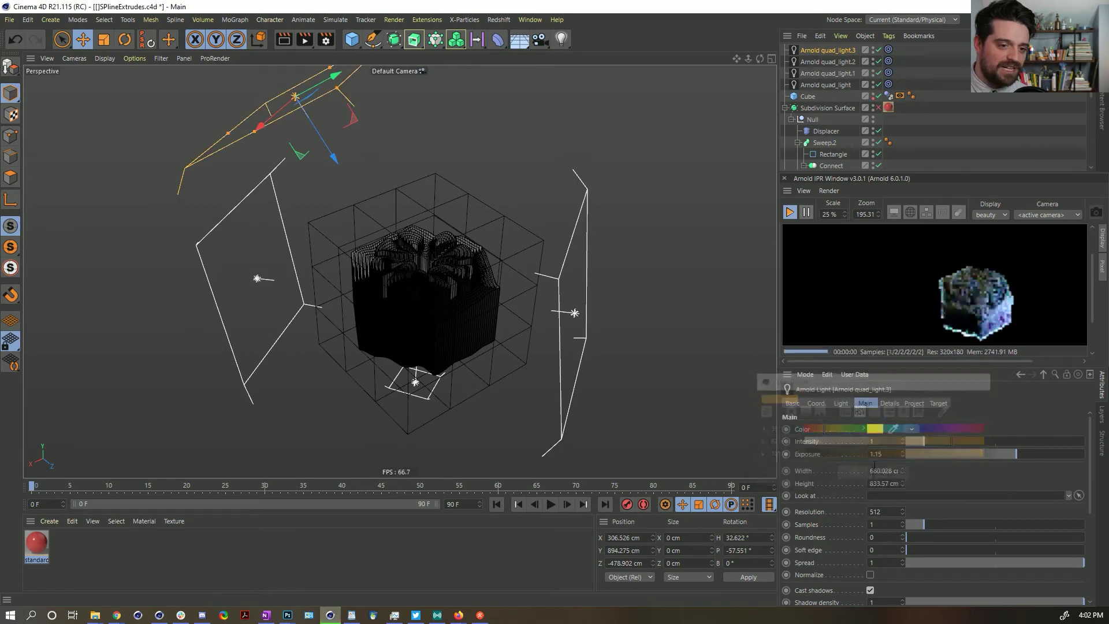
- Shift the overhead quad light slightly outward and return its color to white with 0% saturation
{"action": "left_click_drag", "start_coordinate": [359, 120], "coordinate": [333, 129]}
{"action": "left_click", "coordinate": [875, 428]}
{"action": "left_click", "coordinate": [832, 443]}
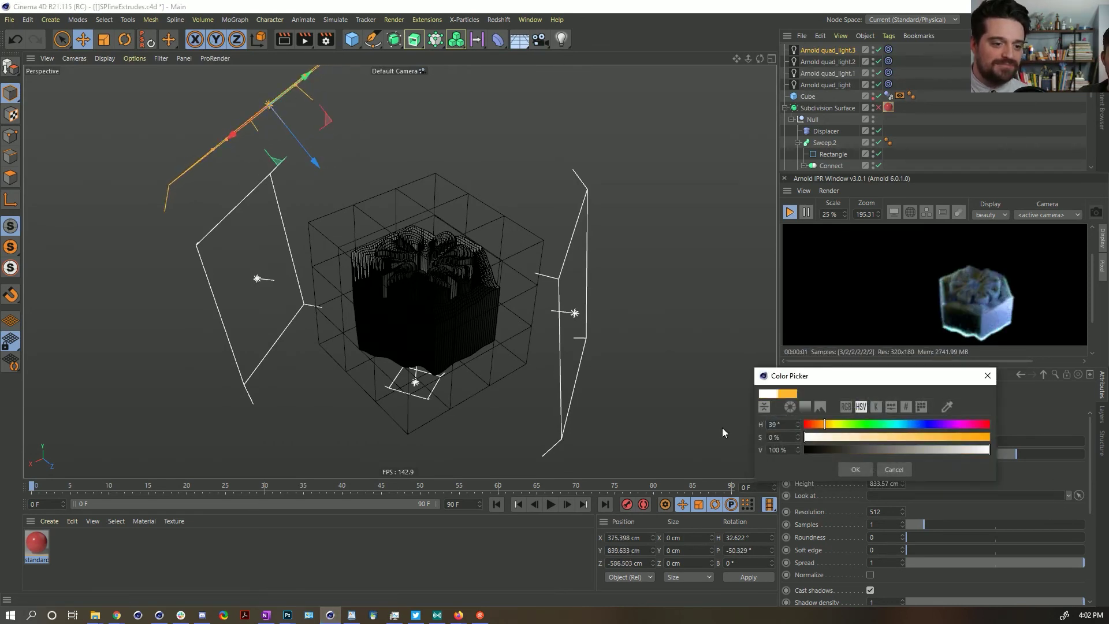
{"action": "left_click", "coordinate": [855, 474]}
- Undock the Arnold IPR window, enlarge it, and set its render scale to 50% for a closer view of the block
{"action": "scroll", "coordinate": [412, 306], "scroll_direction": "up", "scroll_amount": 5}
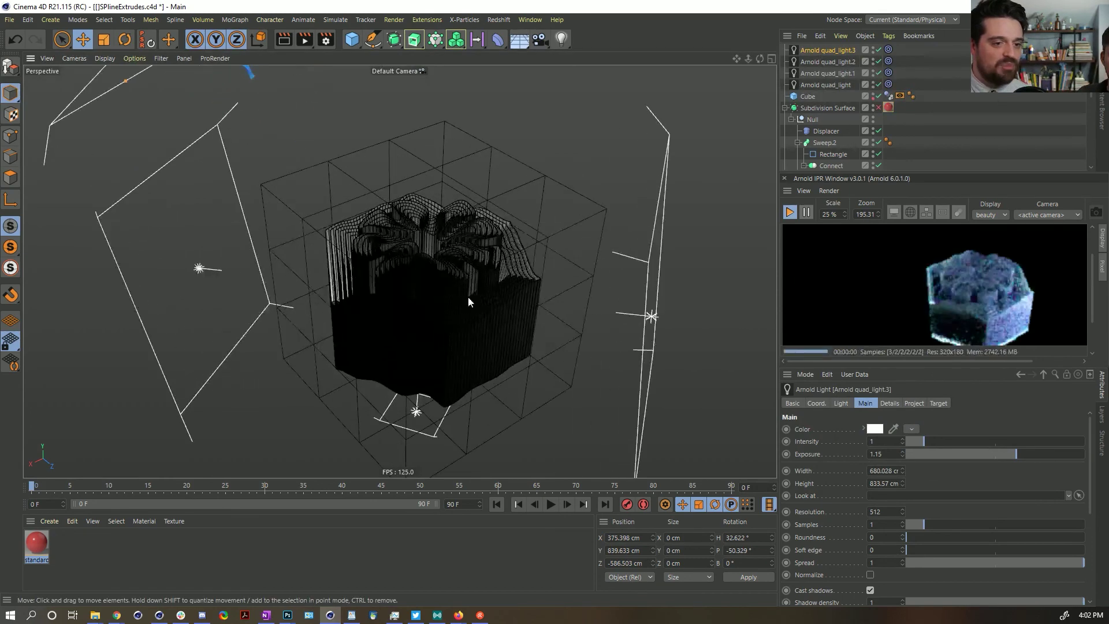
{"action": "left_click", "coordinate": [793, 197]}
{"action": "left_click", "coordinate": [813, 203]}
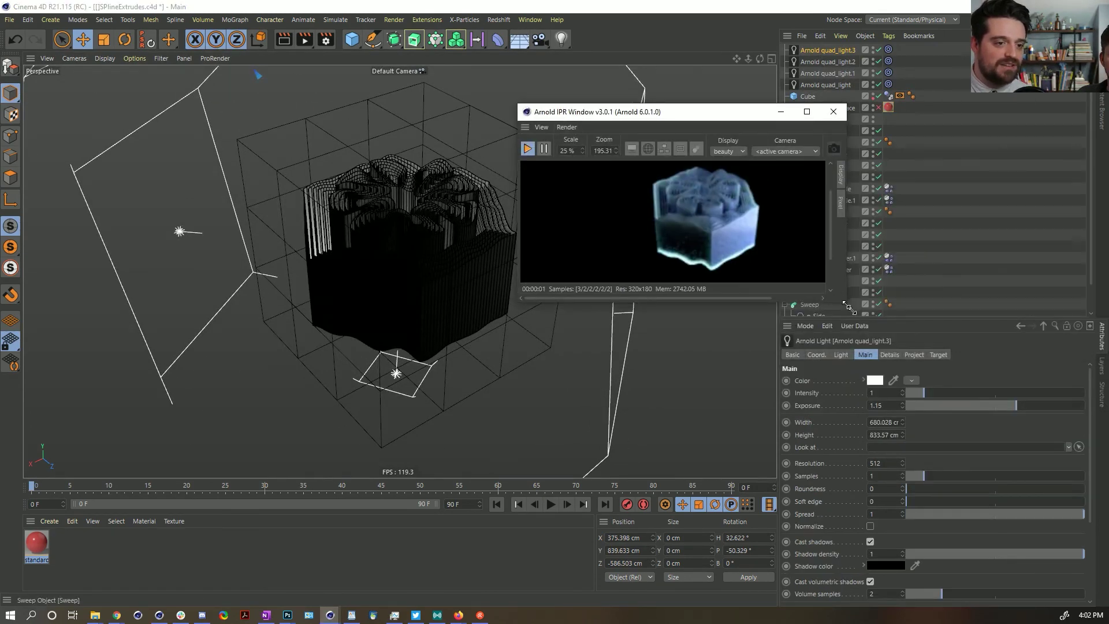
{"action": "left_click_drag", "start_coordinate": [846, 300], "coordinate": [1008, 564]}
{"action": "double_click", "coordinate": [570, 151]}
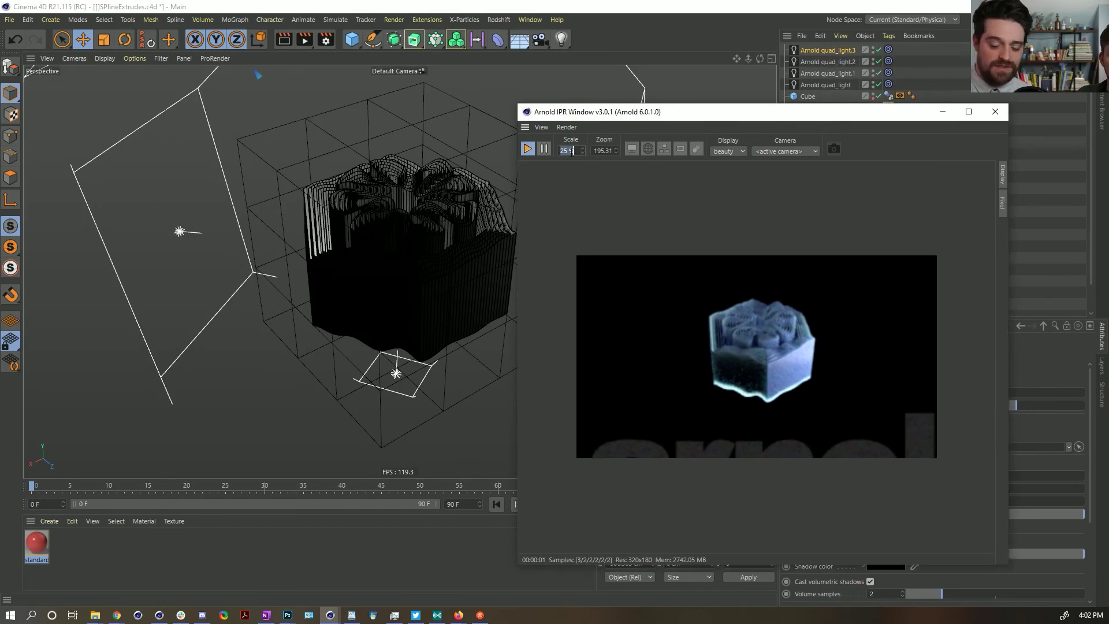
{"action": "type", "text": "50"}
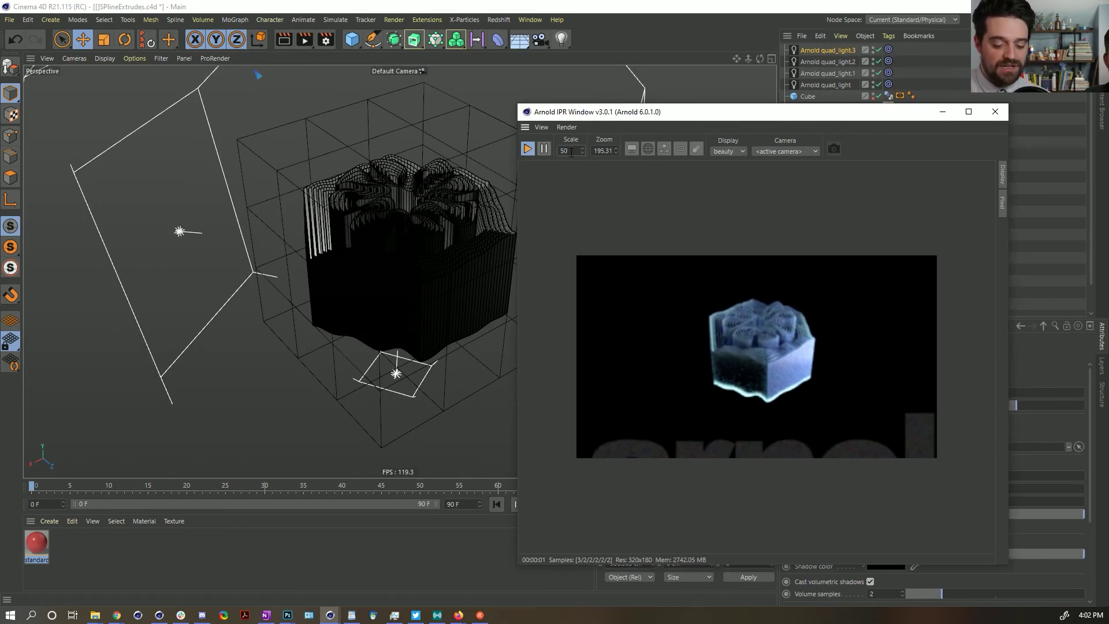
{"action": "key", "text": "Return"}
{"action": "scroll", "coordinate": [405, 242], "scroll_direction": "up", "scroll_amount": 5}
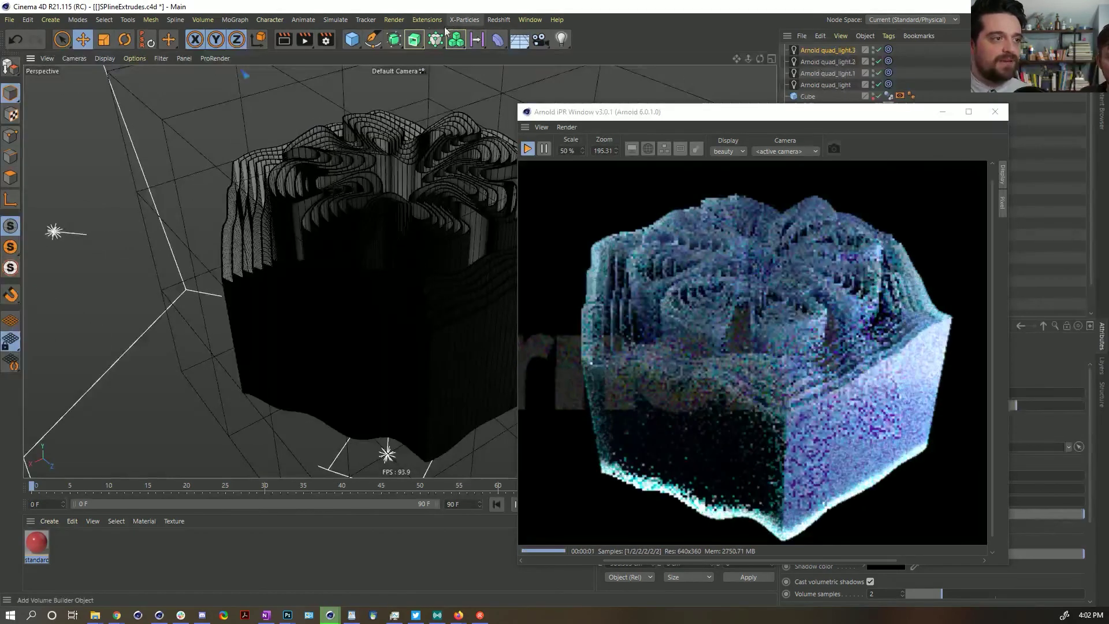
- Add an Arnold camera from the current view, look through it, and close the Arnold IPR window
{"action": "left_click", "coordinate": [427, 19]}
{"action": "mouse_move", "coordinate": [473, 202]}
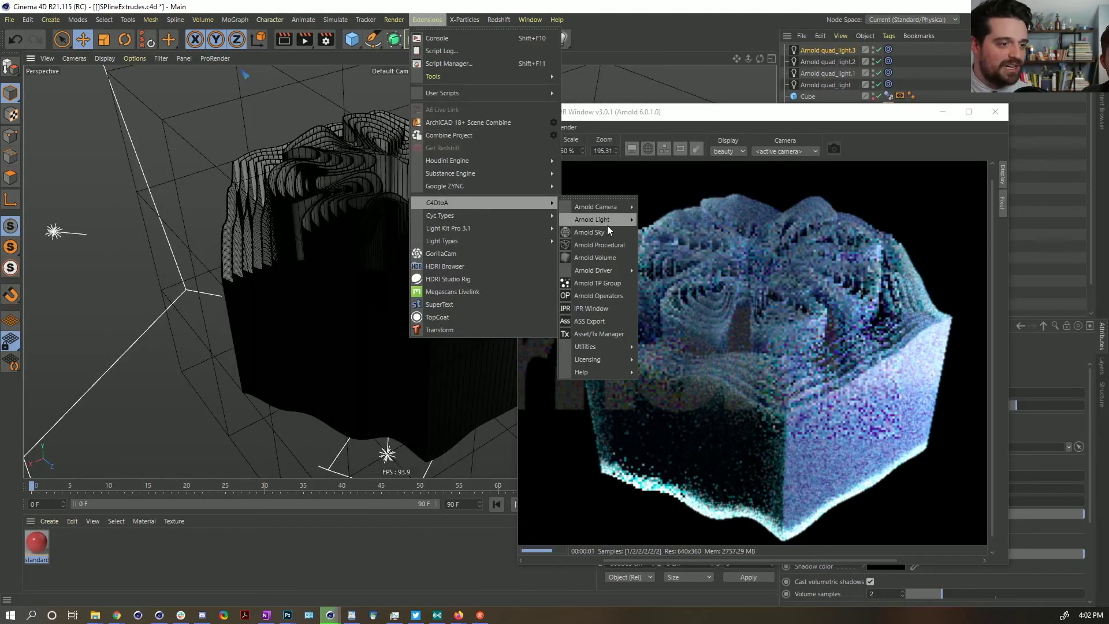
{"action": "mouse_move", "coordinate": [617, 208]}
{"action": "left_click", "coordinate": [659, 244]}
{"action": "left_click_drag", "start_coordinate": [825, 119], "coordinate": [758, 210]}
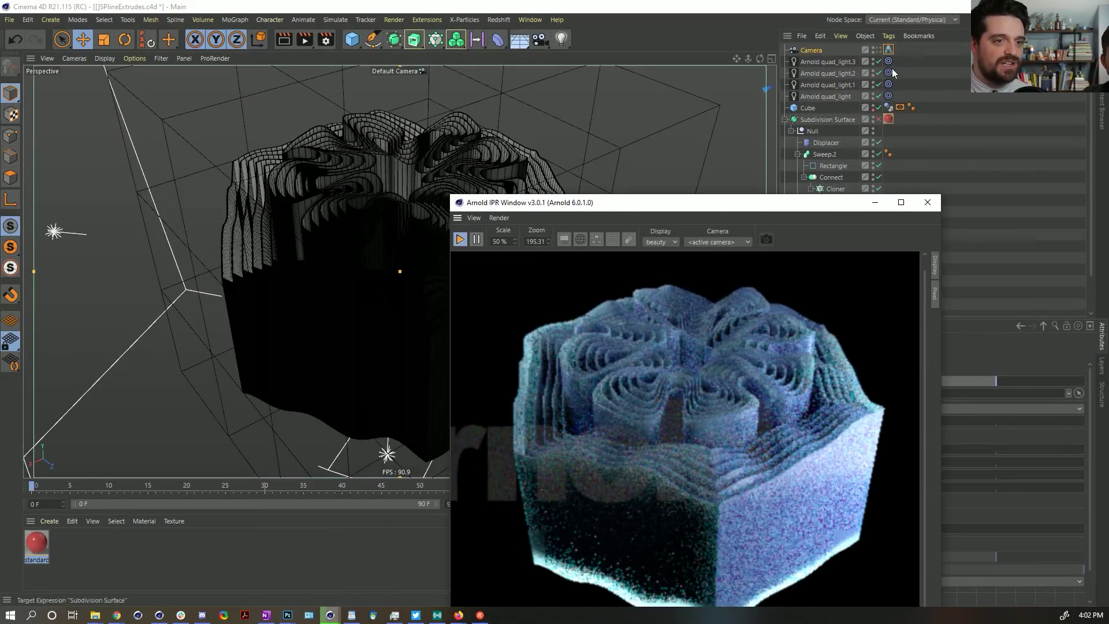
{"action": "left_click", "coordinate": [878, 51]}
{"action": "left_click", "coordinate": [928, 203]}
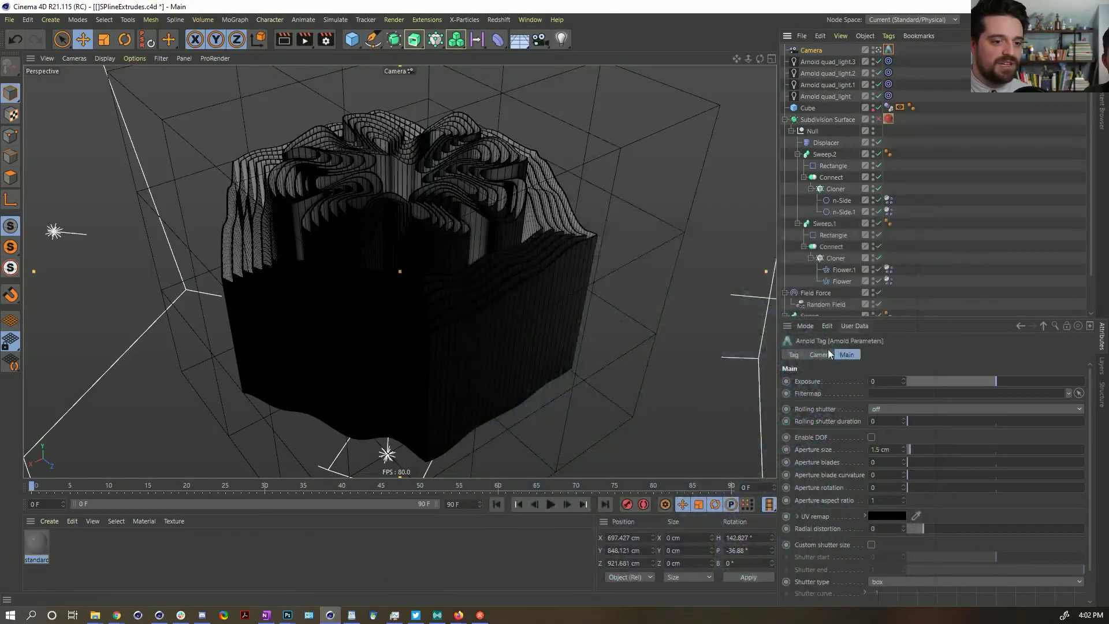
- Set the new camera's bank rotation to 75° and pull the camera back so the tilted block fits in frame
{"action": "left_click", "coordinate": [793, 354]}
{"action": "left_click", "coordinate": [820, 51]}
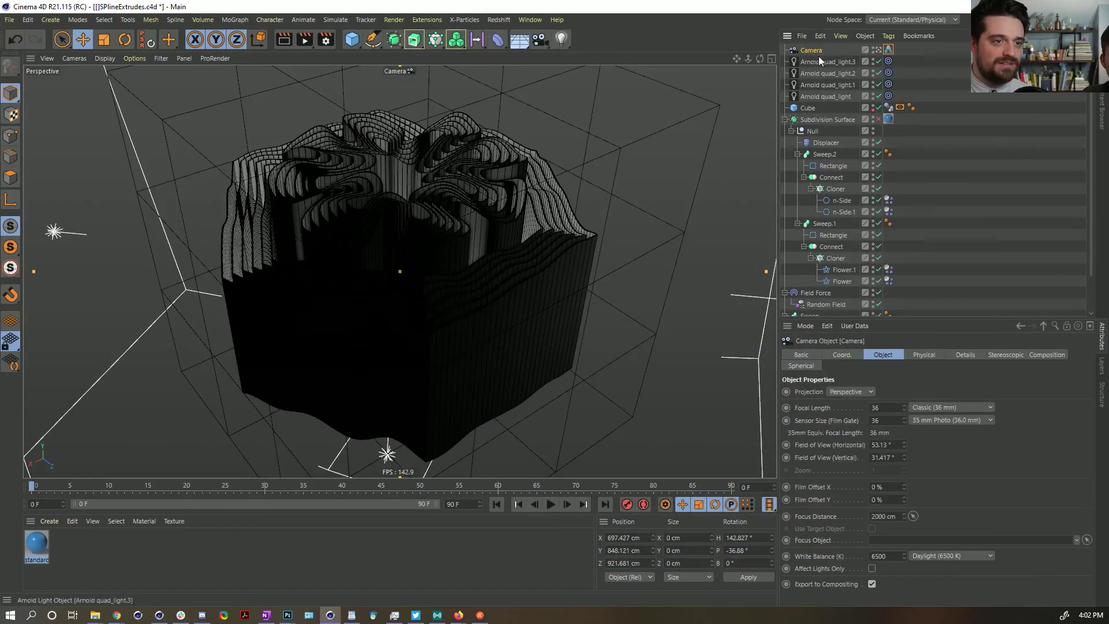
{"action": "left_click", "coordinate": [841, 354]}
{"action": "left_click_drag", "start_coordinate": [988, 417], "coordinate": [1037, 417]}
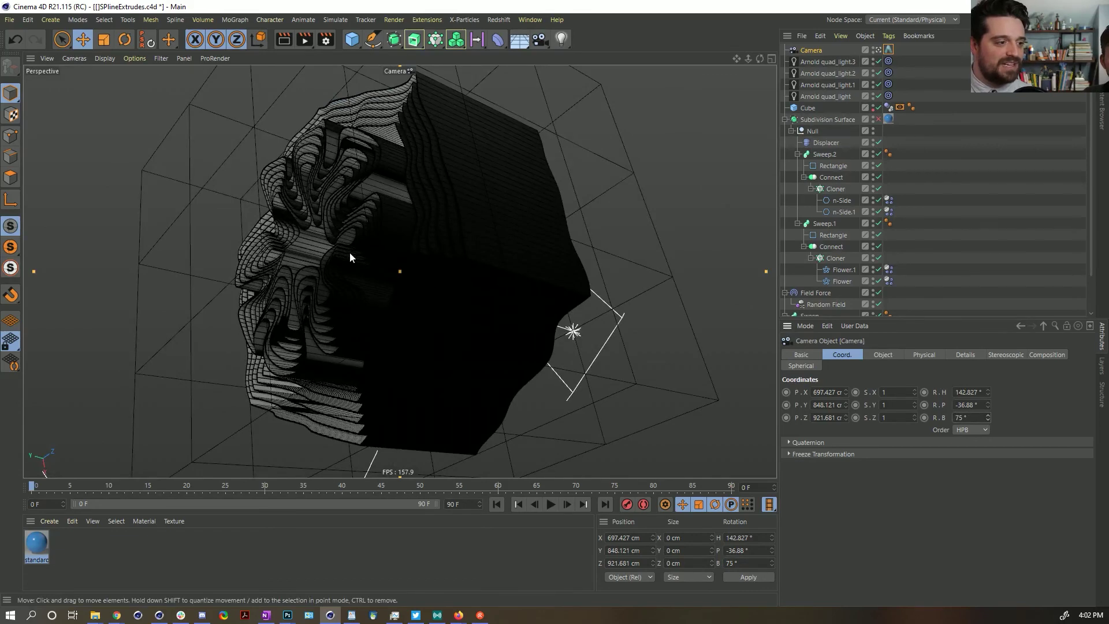
{"action": "scroll", "coordinate": [347, 254], "scroll_direction": "down", "scroll_amount": 2}
{"action": "scroll", "coordinate": [368, 268], "scroll_direction": "down", "scroll_amount": 3}
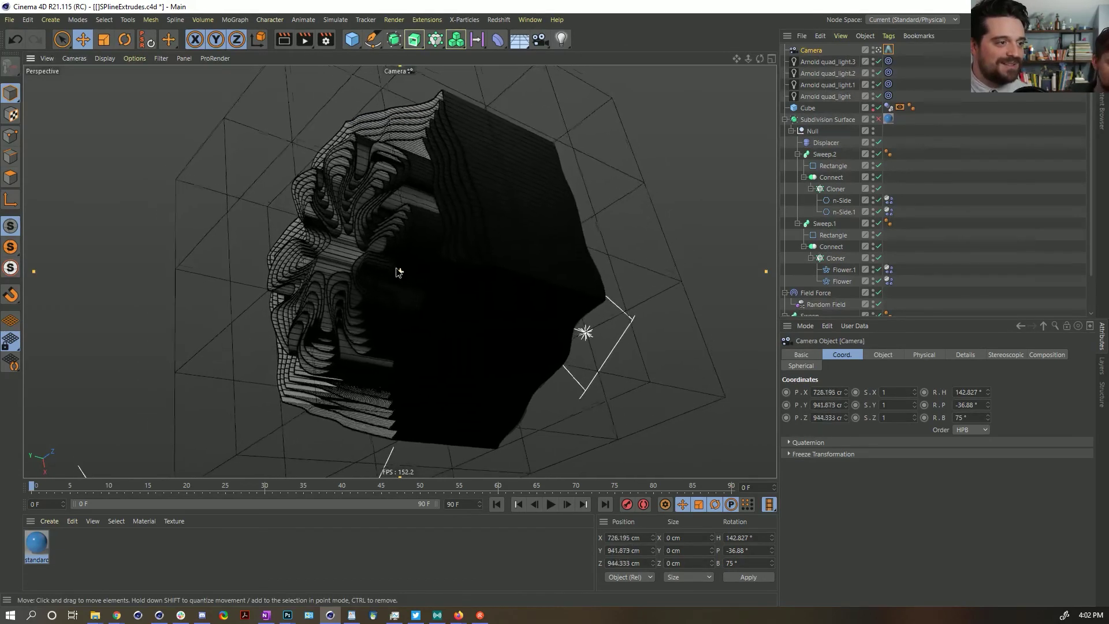
- Reopen the Arnold IPR window and place it beside the block in the viewport
{"action": "left_click", "coordinate": [427, 19]}
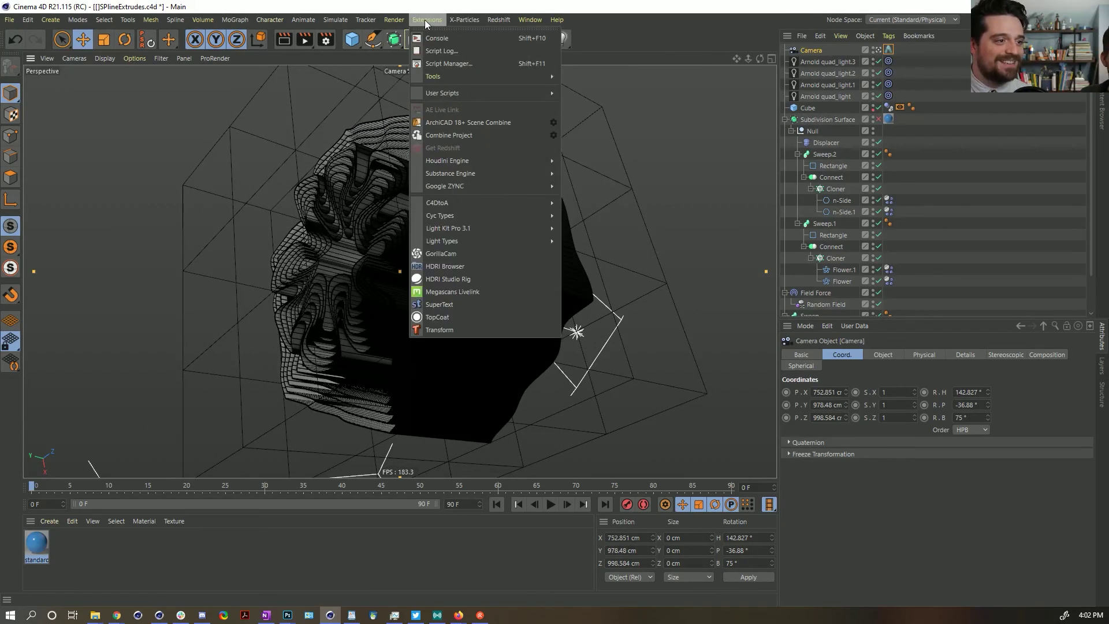
{"action": "mouse_move", "coordinate": [453, 202]}
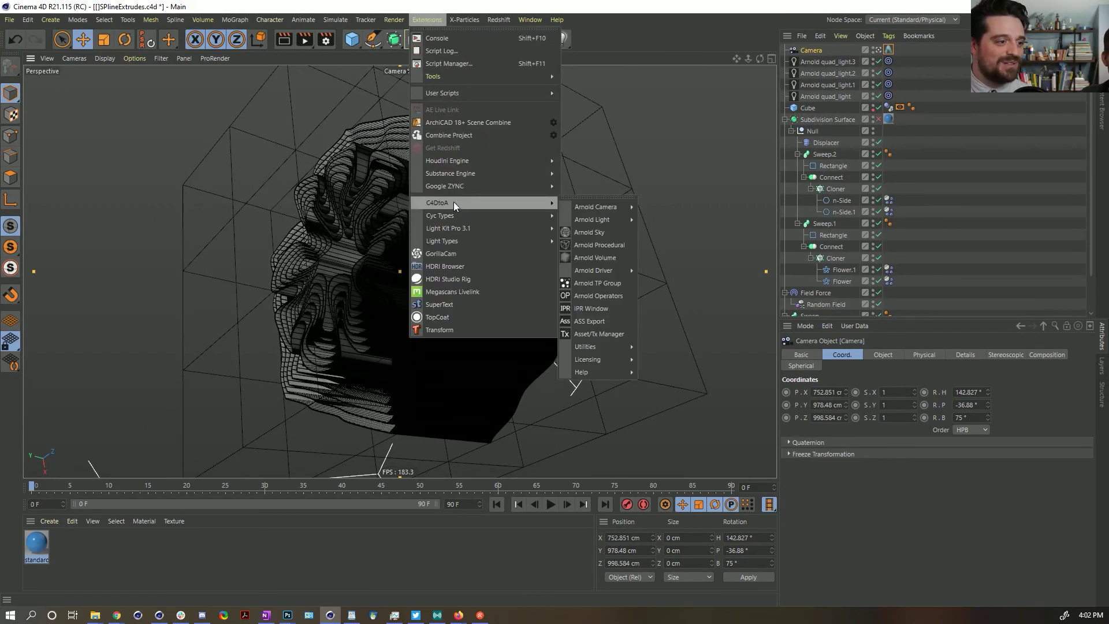
{"action": "left_click", "coordinate": [594, 309]}
{"action": "left_click_drag", "start_coordinate": [715, 150], "coordinate": [420, 68]}
{"action": "scroll", "coordinate": [628, 270], "scroll_direction": "down", "scroll_amount": 2}
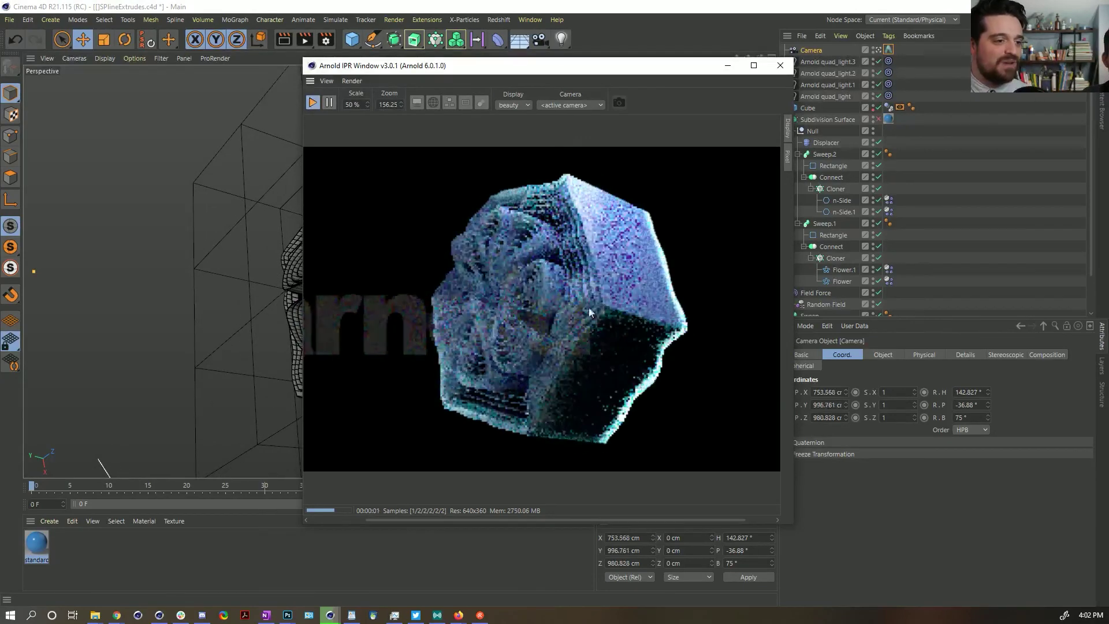
{"action": "left_click_drag", "start_coordinate": [564, 67], "coordinate": [762, 60]}
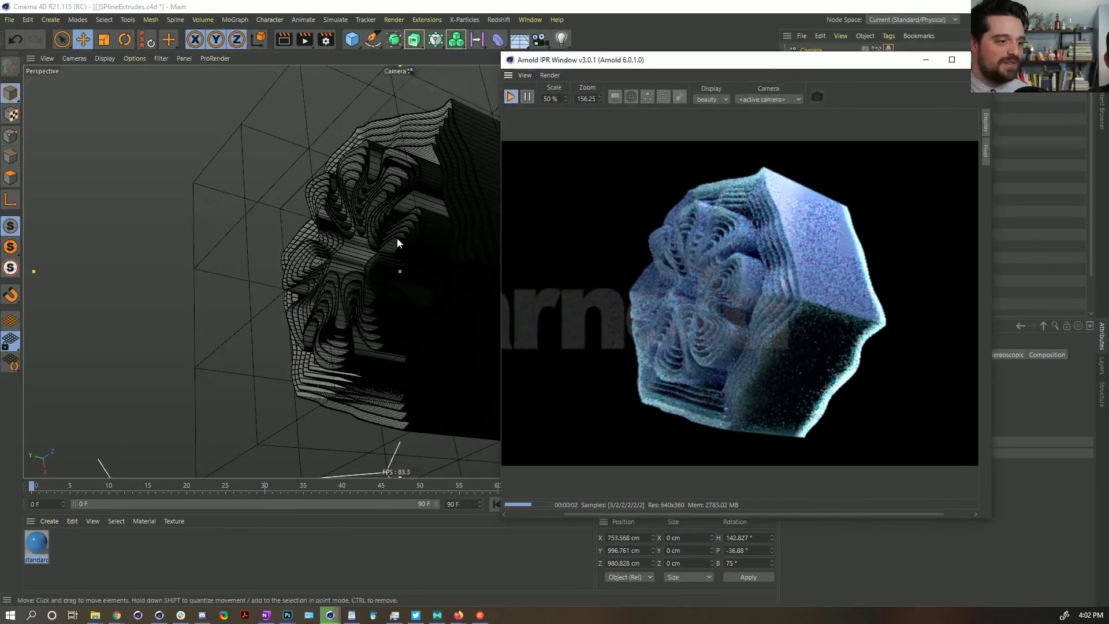
- Orbit and shift the camera to face the block's carved flower-patterned top
{"action": "left_click_drag", "start_coordinate": [421, 264], "coordinate": [441, 265], "text": "alt"}
{"action": "left_click_drag", "start_coordinate": [345, 279], "coordinate": [379, 274], "text": "alt"}
{"action": "middle_click_drag", "start_coordinate": [378, 274], "coordinate": [363, 273], "text": "alt"}
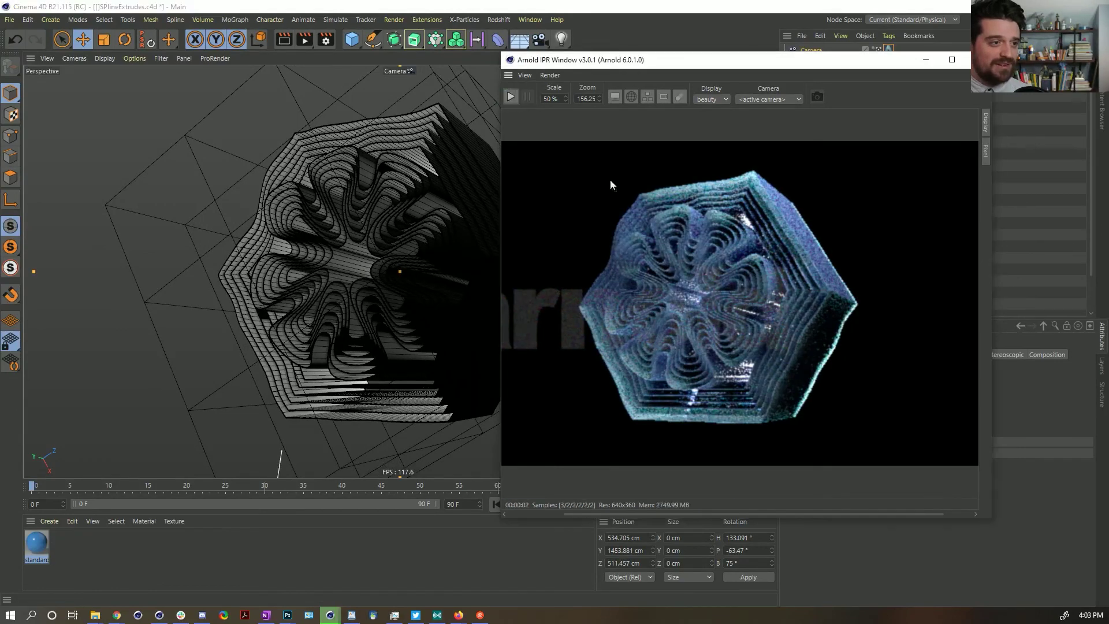
- Assign an atmosphere_volume shader as the Arnold atmosphere in the render settings and restart the IPR render
{"action": "left_click", "coordinate": [325, 39]}
{"action": "left_click", "coordinate": [420, 56]}
{"action": "left_click", "coordinate": [404, 133]}
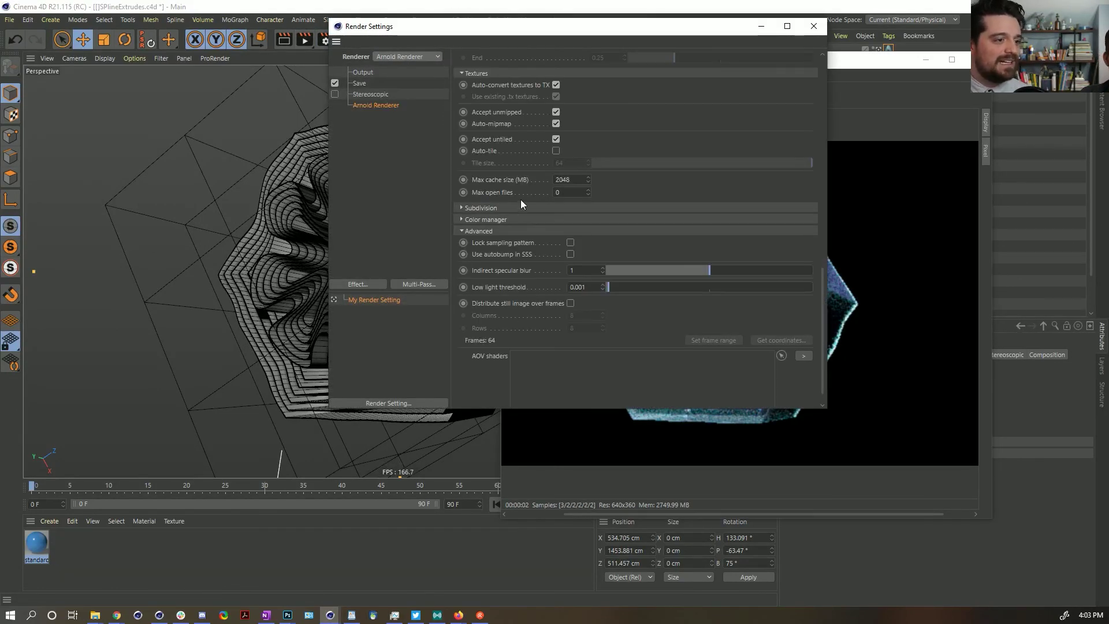
{"action": "scroll", "coordinate": [485, 215], "scroll_direction": "down", "scroll_amount": 5}
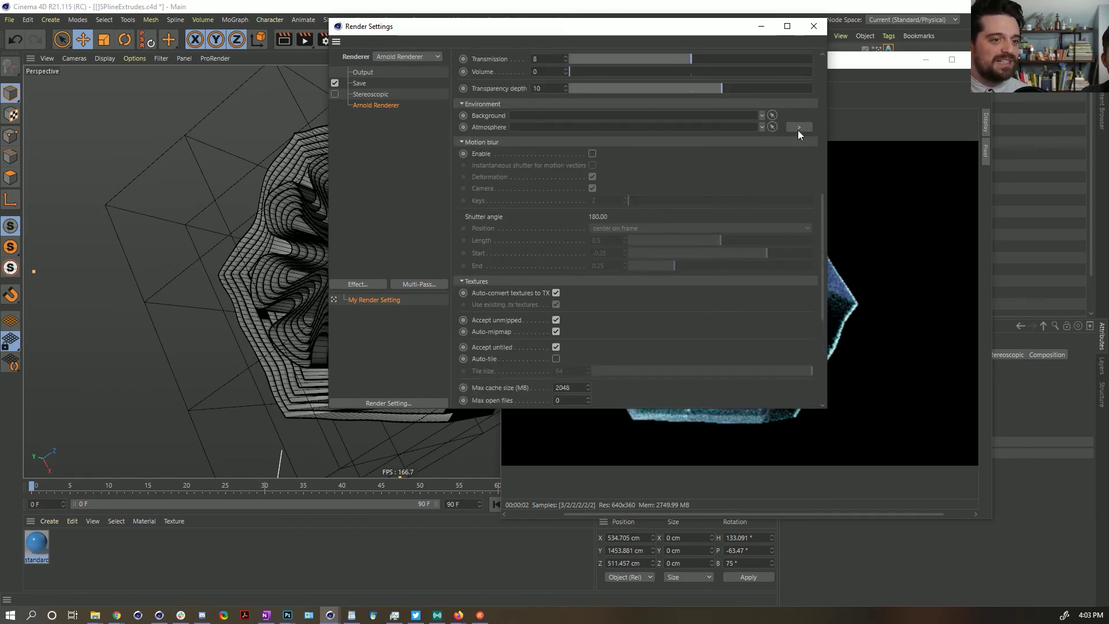
{"action": "scroll", "coordinate": [491, 108], "scroll_direction": "up", "scroll_amount": 6}
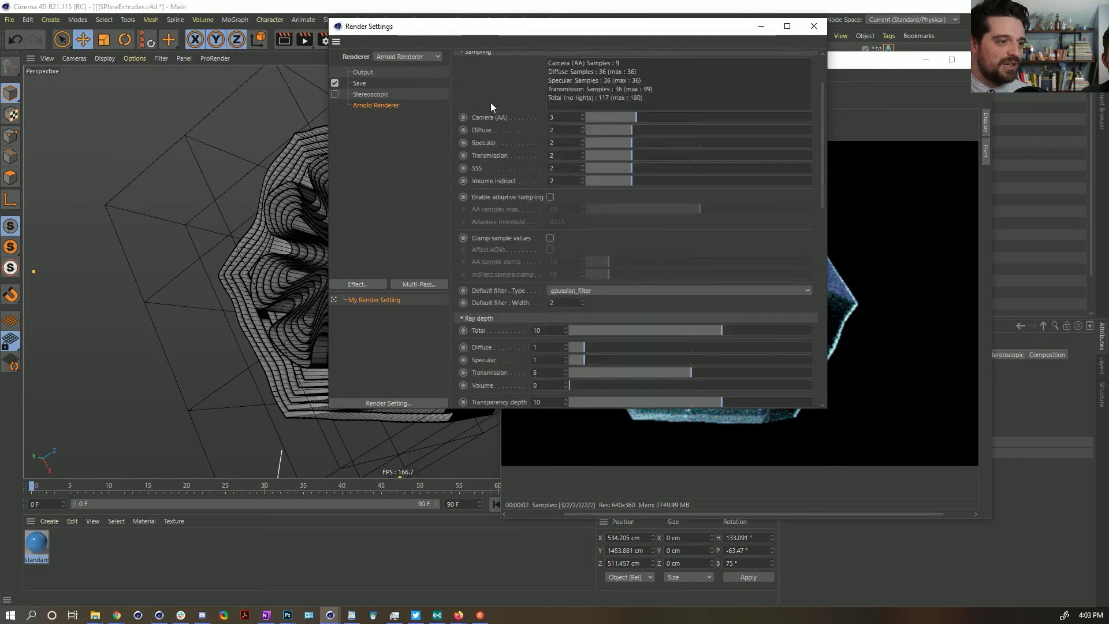
{"action": "scroll", "coordinate": [492, 107], "scroll_direction": "down", "scroll_amount": 5}
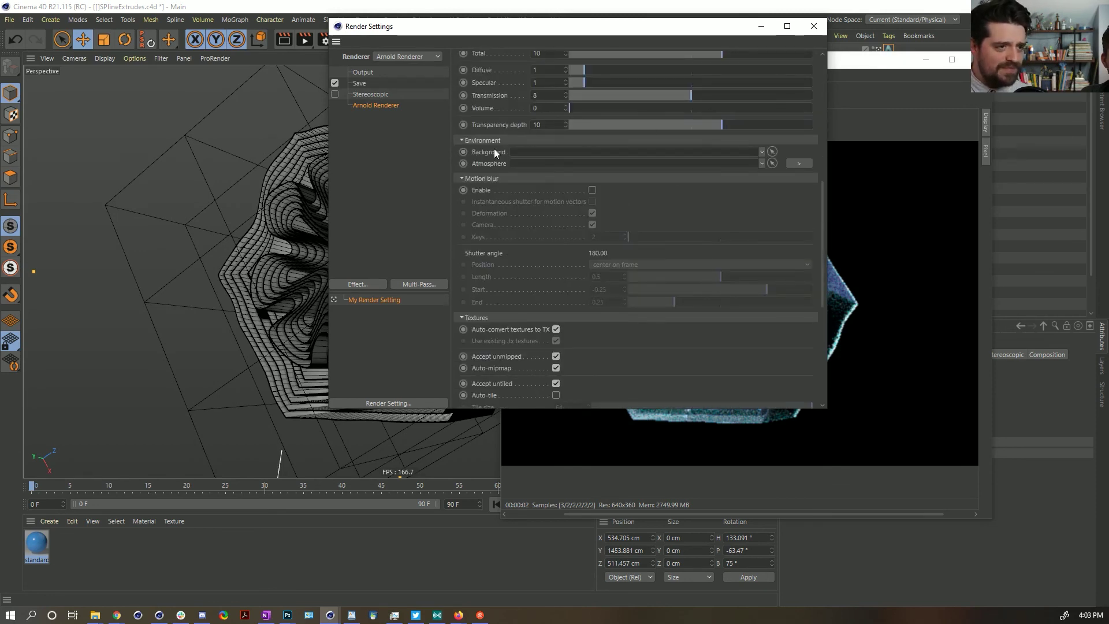
{"action": "left_click", "coordinate": [797, 168]}
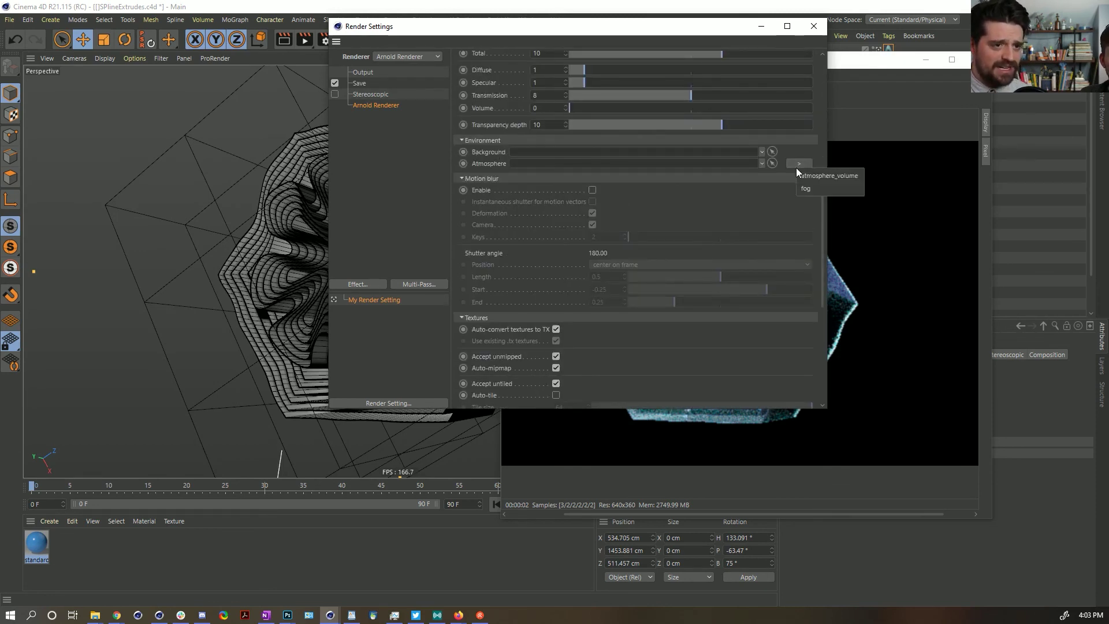
{"action": "left_click", "coordinate": [807, 175]}
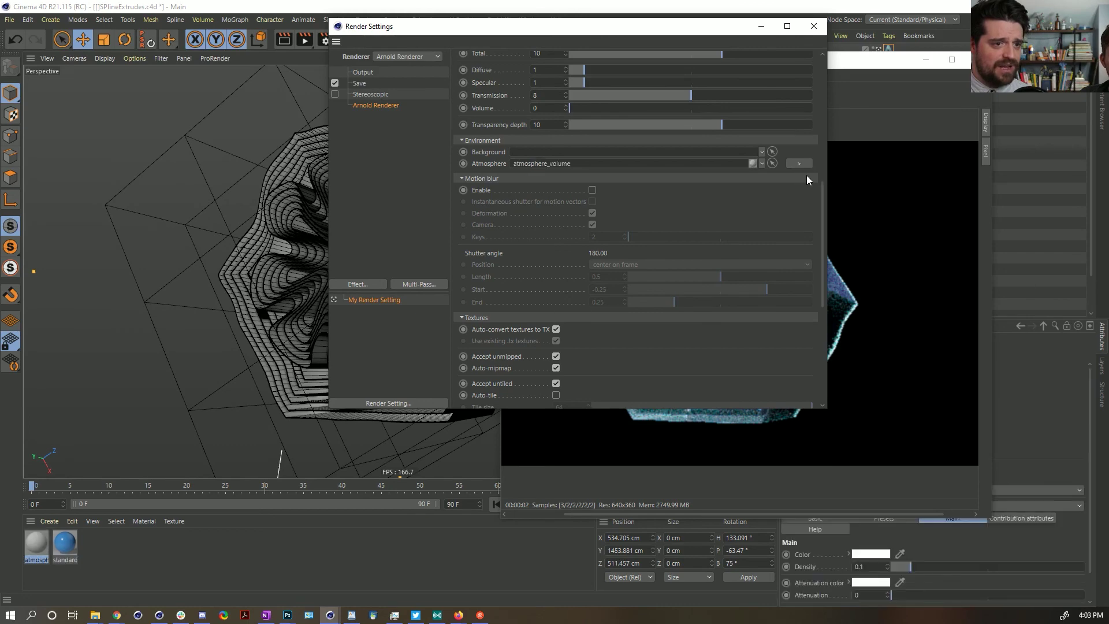
{"action": "left_click", "coordinate": [813, 26]}
{"action": "left_click", "coordinate": [512, 96]}
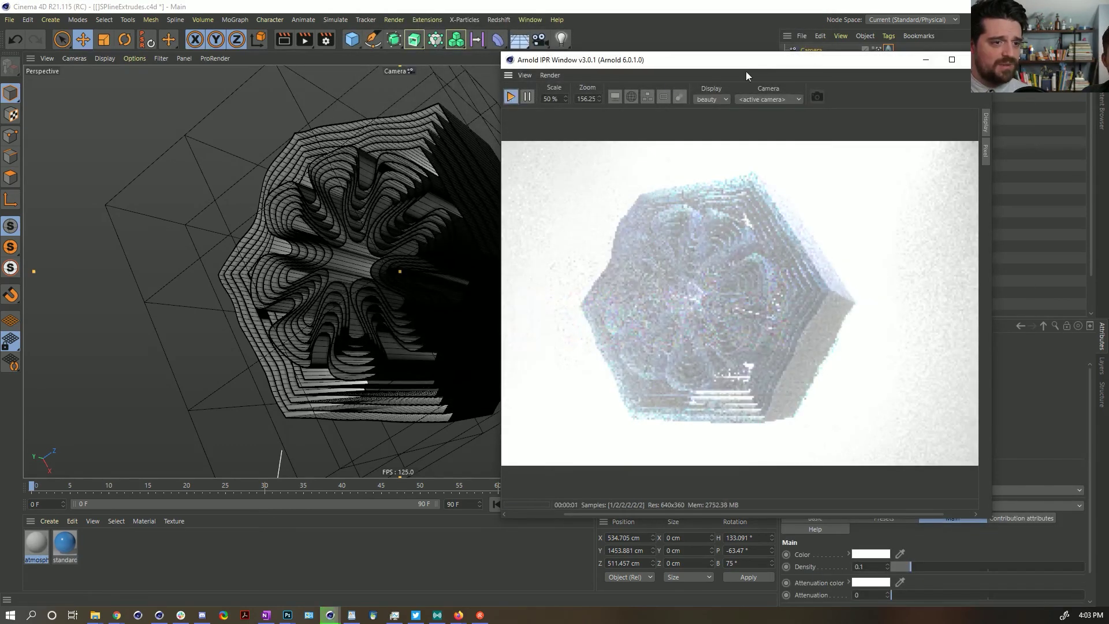
- Set the Volume contribution of all four Arnold quad lights to 0
{"action": "left_click_drag", "start_coordinate": [746, 64], "coordinate": [424, 58]}
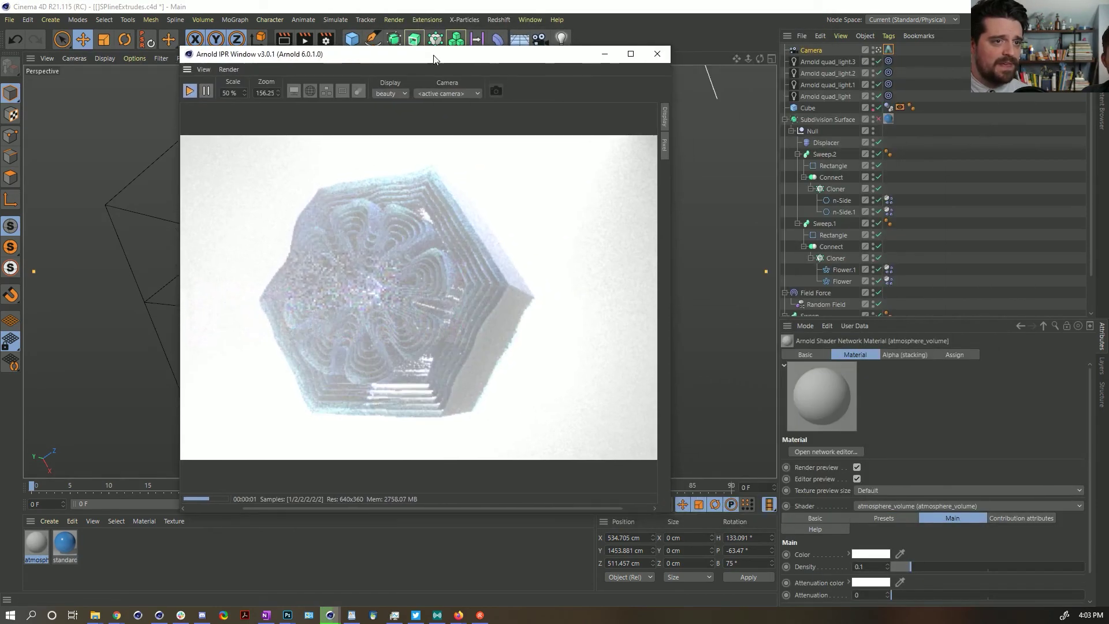
{"action": "left_click", "coordinate": [827, 96]}
{"action": "left_click", "coordinate": [833, 61], "text": "shift"}
{"action": "scroll", "coordinate": [859, 498], "scroll_direction": "down", "scroll_amount": 6}
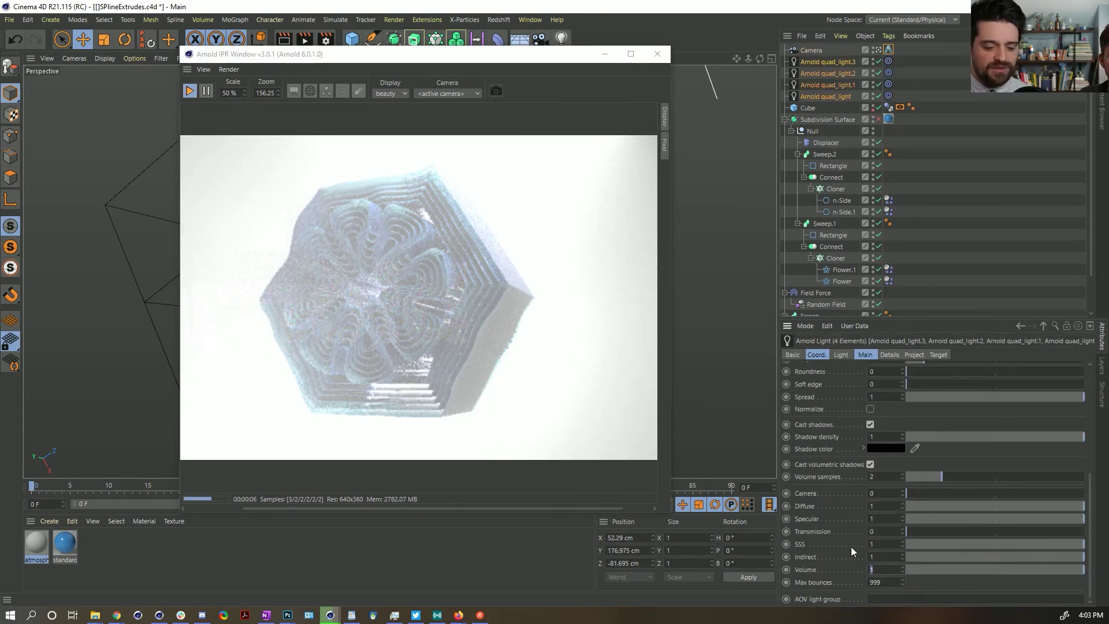
{"action": "type", "text": "0"}
{"action": "key", "text": "Return"}
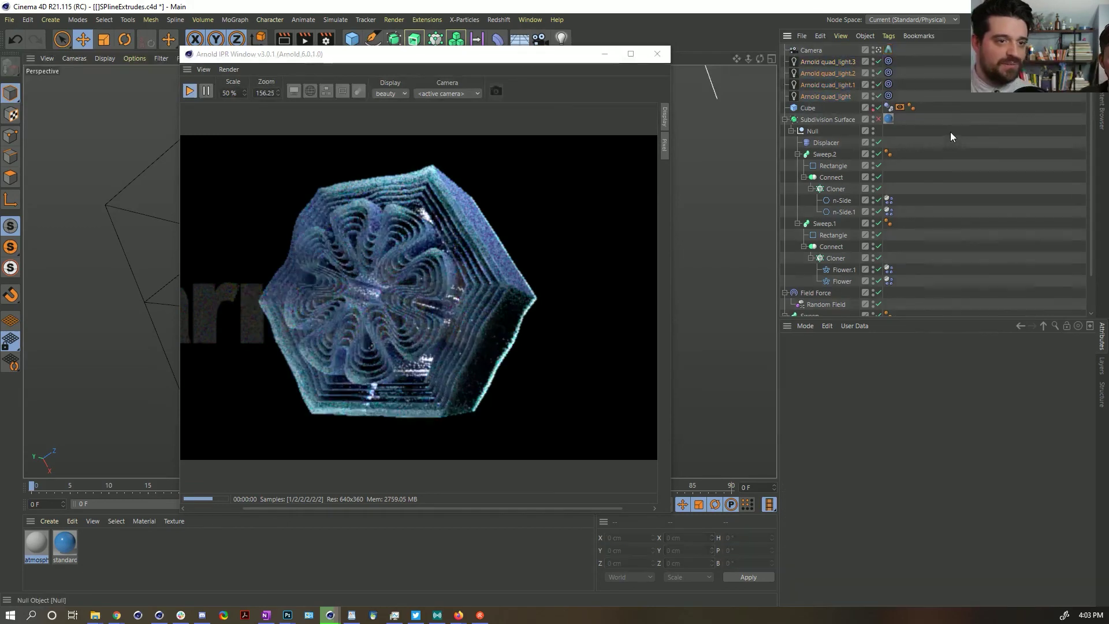
- Set the quad light beneath the block to Volume 0.58 and Spread 0.19 for a focused volumetric beam
{"action": "left_click", "coordinate": [825, 94]}
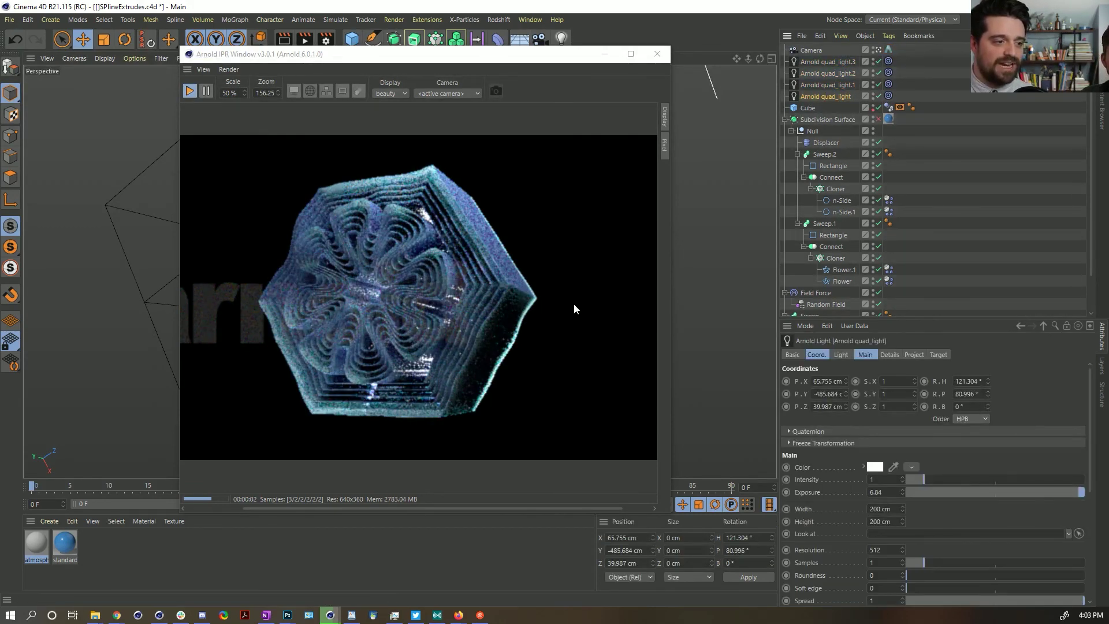
{"action": "left_click_drag", "start_coordinate": [518, 54], "coordinate": [474, 113]}
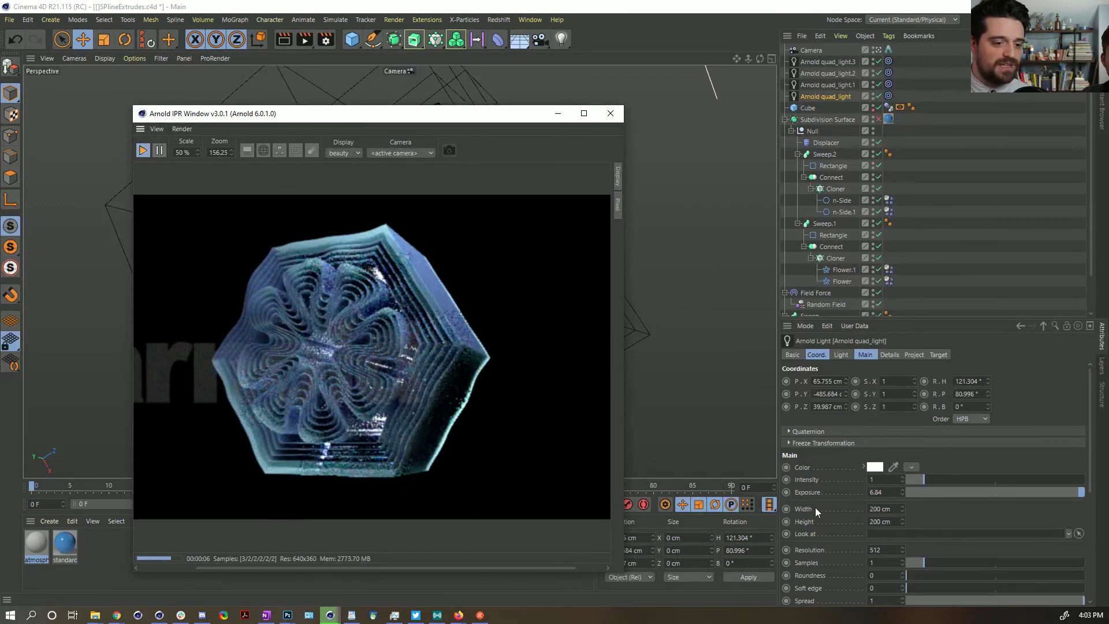
{"action": "scroll", "coordinate": [806, 514], "scroll_direction": "down", "scroll_amount": 5}
{"action": "left_click_drag", "start_coordinate": [929, 566], "coordinate": [1010, 563]}
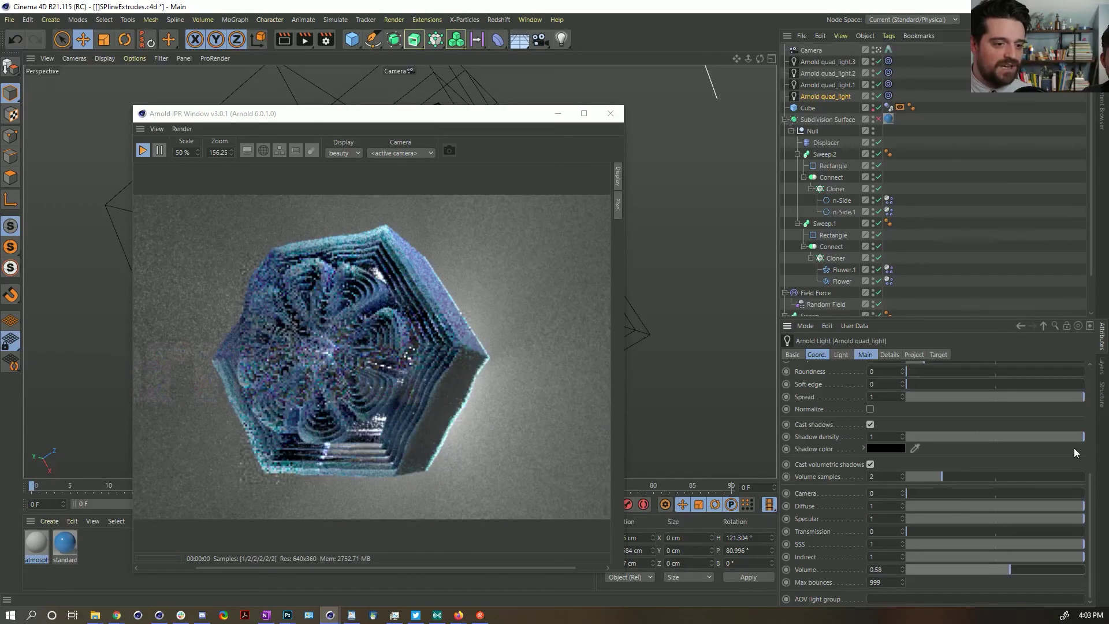
{"action": "left_click_drag", "start_coordinate": [966, 397], "coordinate": [939, 397]}
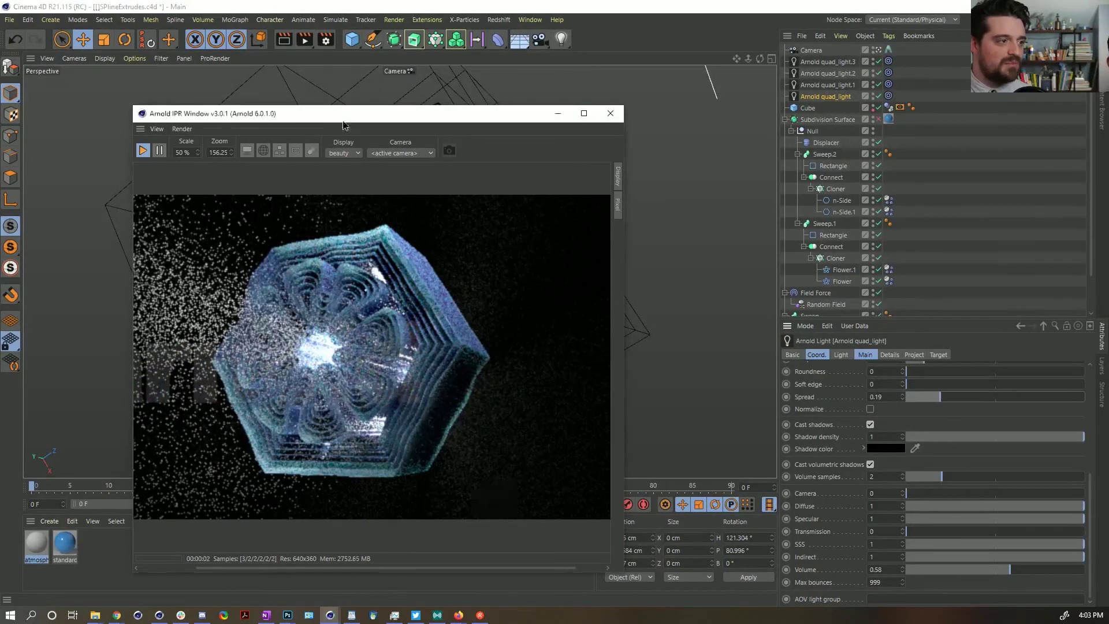
- Enlarge the Arnold IPR window and position it clear of the light's attributes
{"action": "left_click_drag", "start_coordinate": [342, 119], "coordinate": [540, 92]}
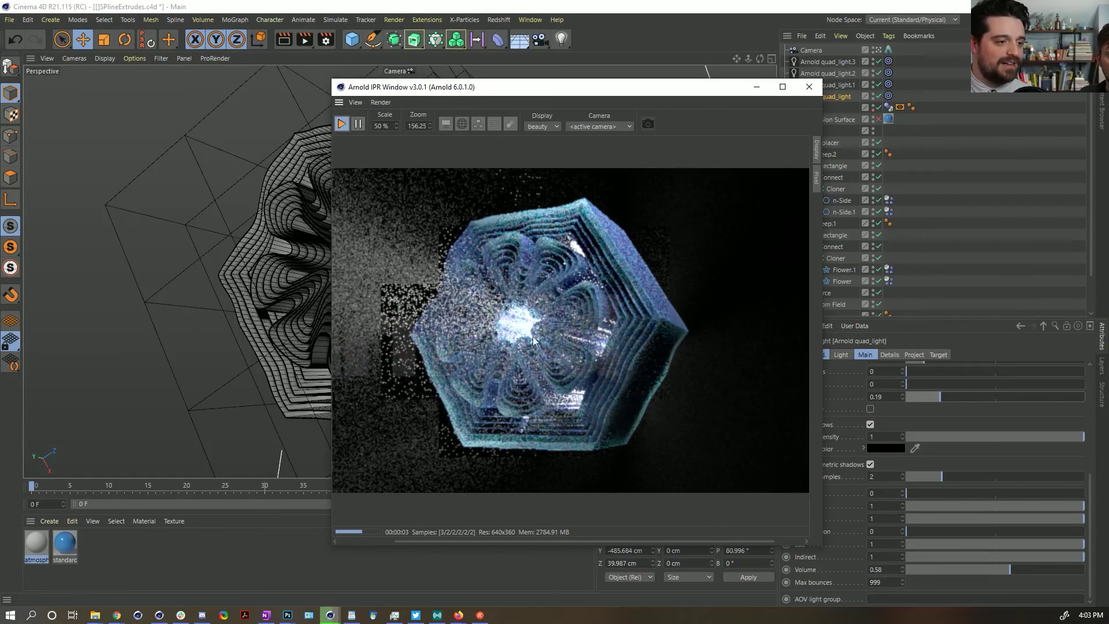
{"action": "left_click_drag", "start_coordinate": [332, 80], "coordinate": [65, 17]}
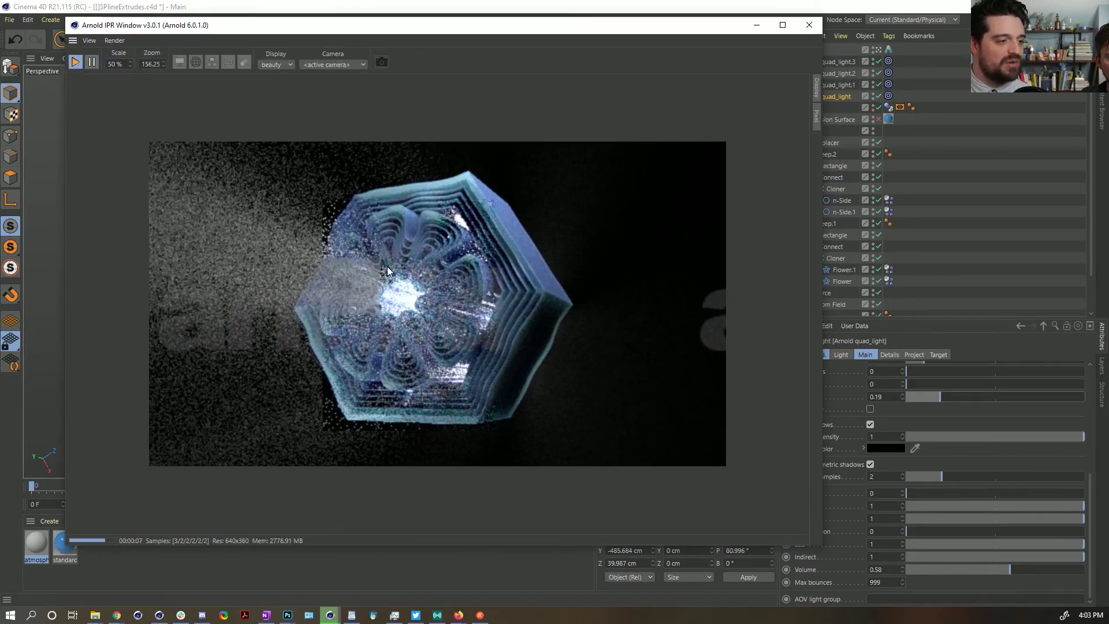
{"action": "left_click_drag", "start_coordinate": [611, 26], "coordinate": [573, 53]}
- Reduce the lower quad light's SSS contribution to 0, Diffuse to 0.11 and Specular to 0.09
{"action": "left_click_drag", "start_coordinate": [962, 546], "coordinate": [872, 548]}
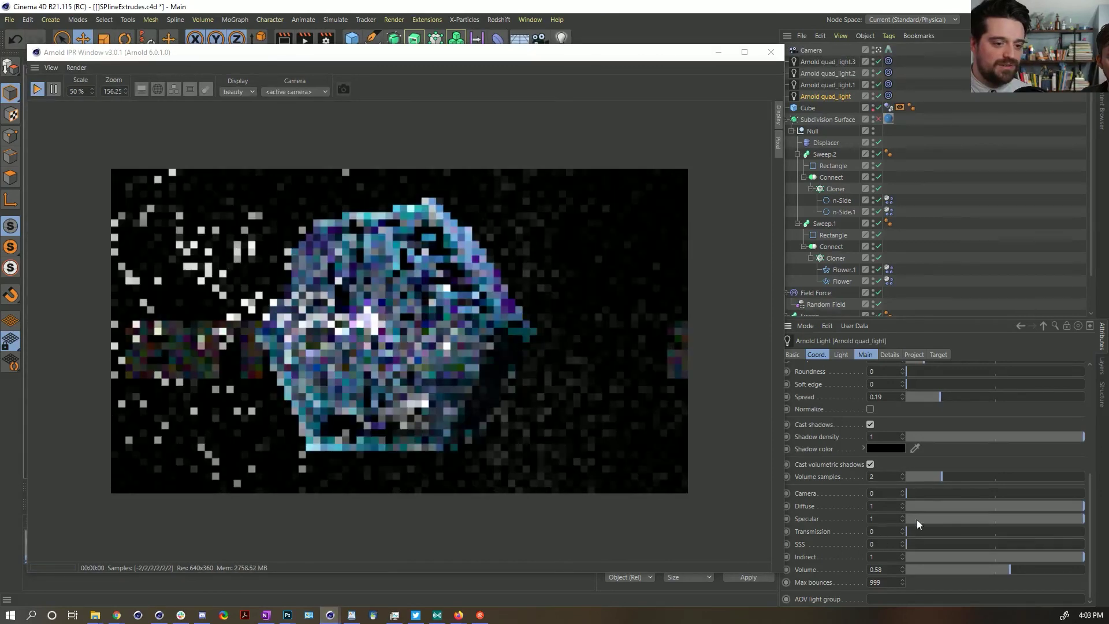
{"action": "left_click_drag", "start_coordinate": [919, 499], "coordinate": [906, 495]}
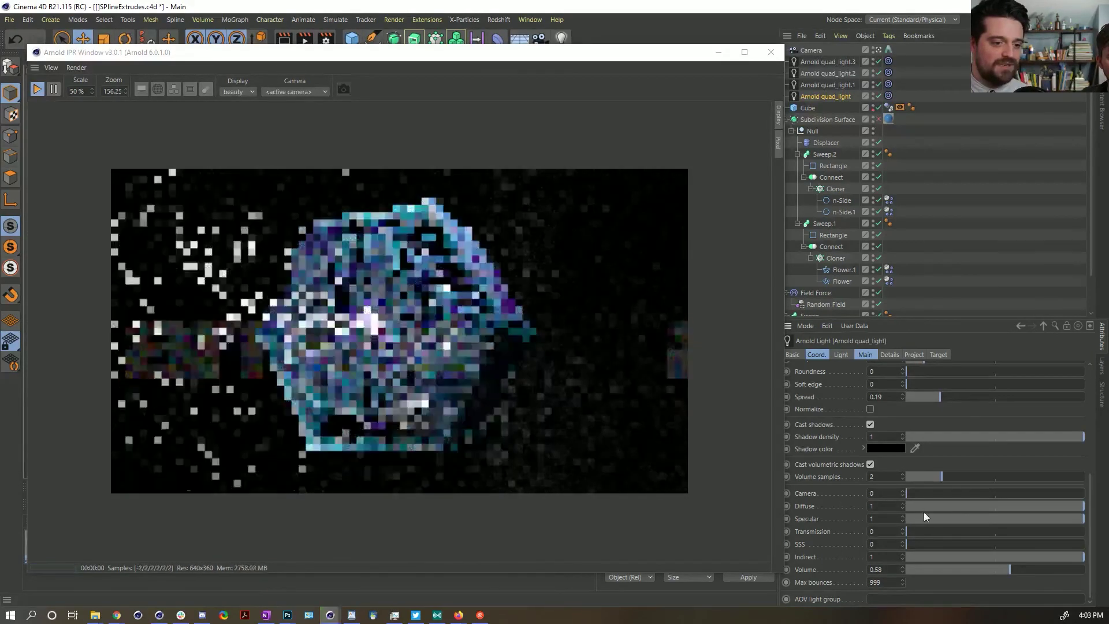
{"action": "left_click", "coordinate": [925, 506]}
{"action": "left_click", "coordinate": [922, 519]}
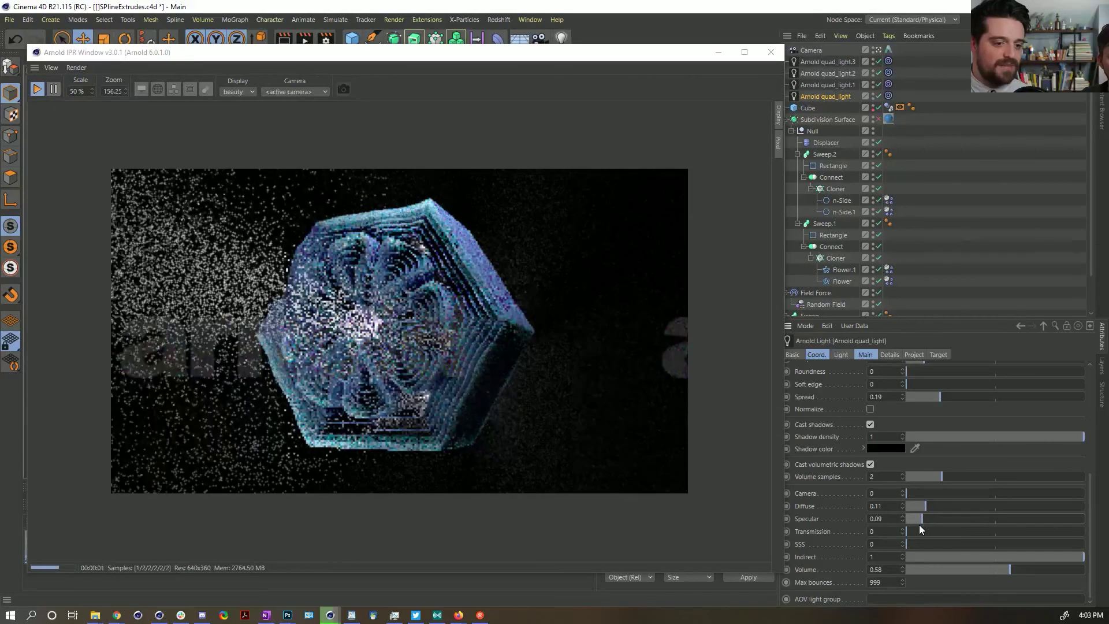
- Set the atmosphere_volume material's samples to 10 and reposition the IPR window to view the render
{"action": "left_click_drag", "start_coordinate": [443, 60], "coordinate": [602, 45]}
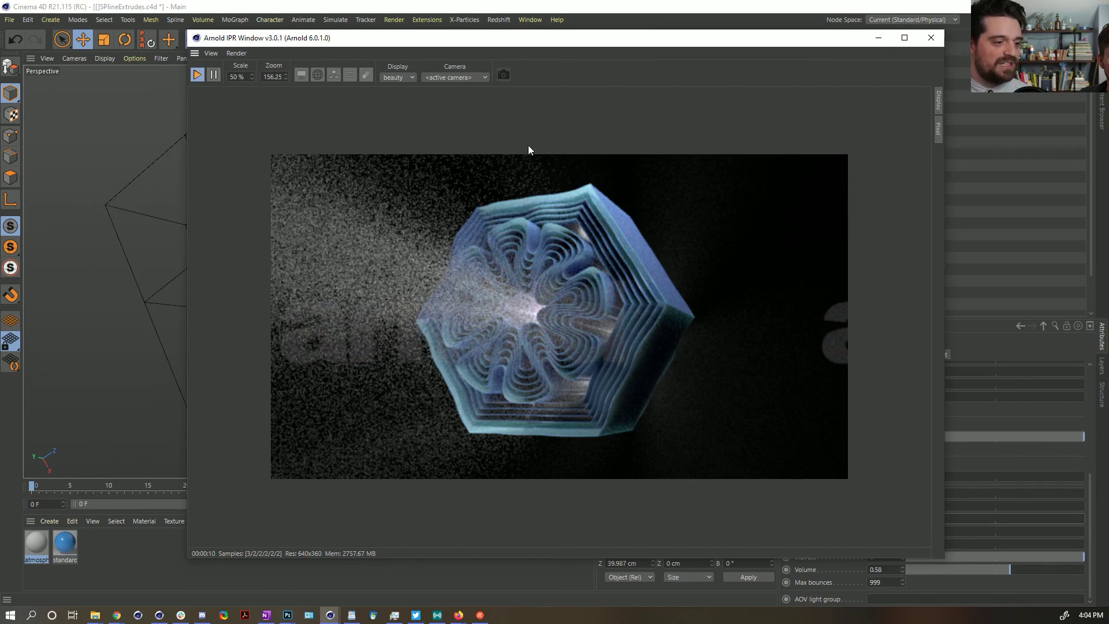
{"action": "left_click_drag", "start_coordinate": [556, 39], "coordinate": [462, 34]}
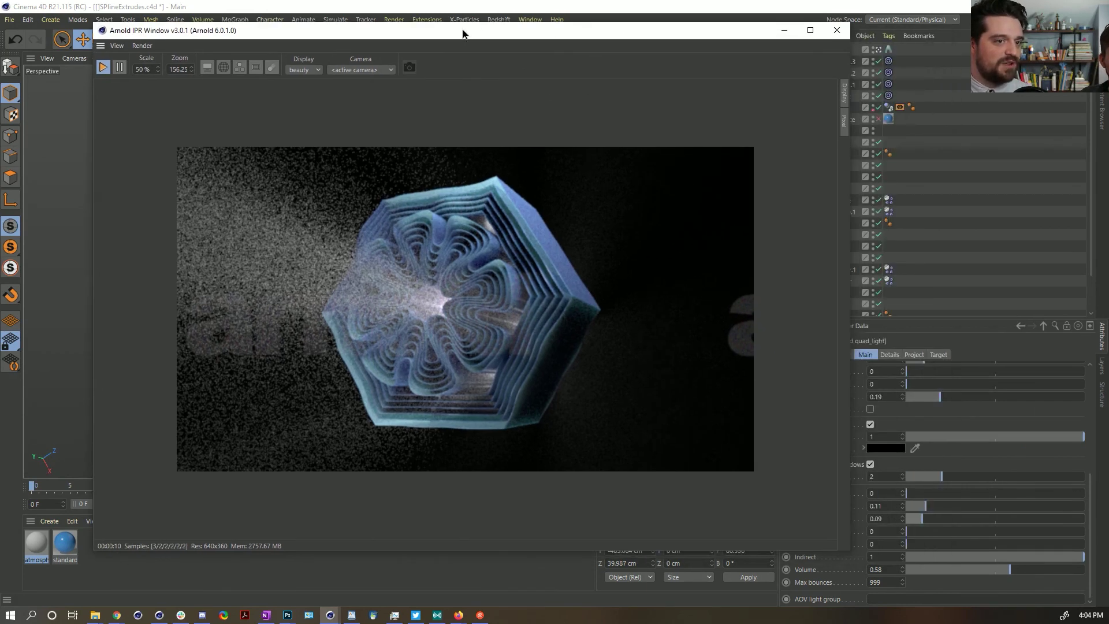
{"action": "left_click", "coordinate": [29, 546]}
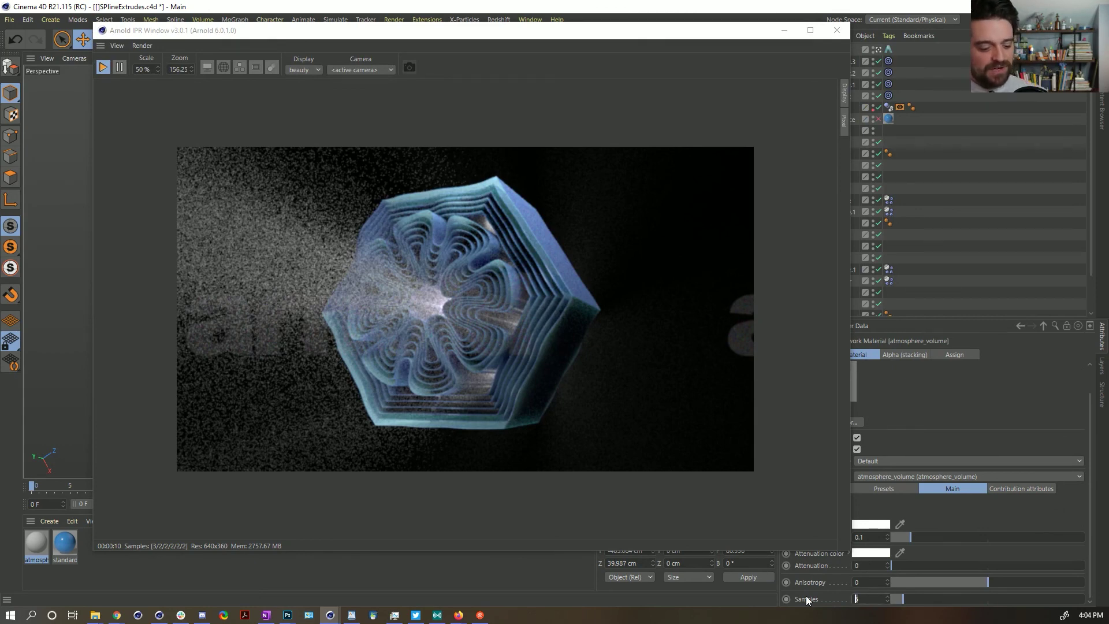
{"action": "type", "text": "10"}
{"action": "key", "text": "Return"}
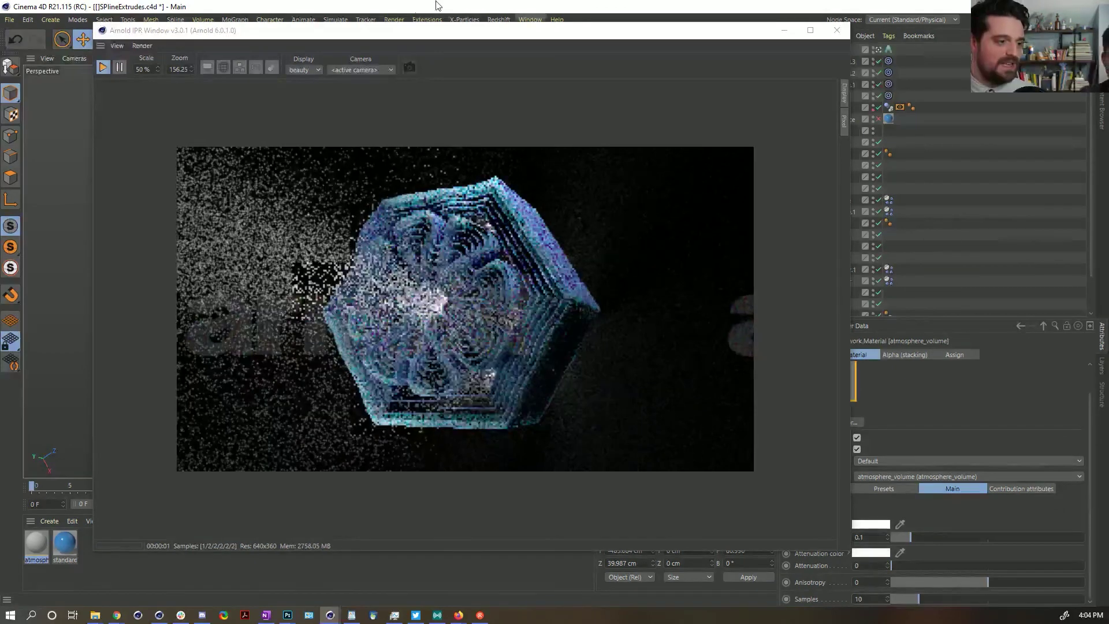
{"action": "left_click_drag", "start_coordinate": [640, 38], "coordinate": [660, 36]}
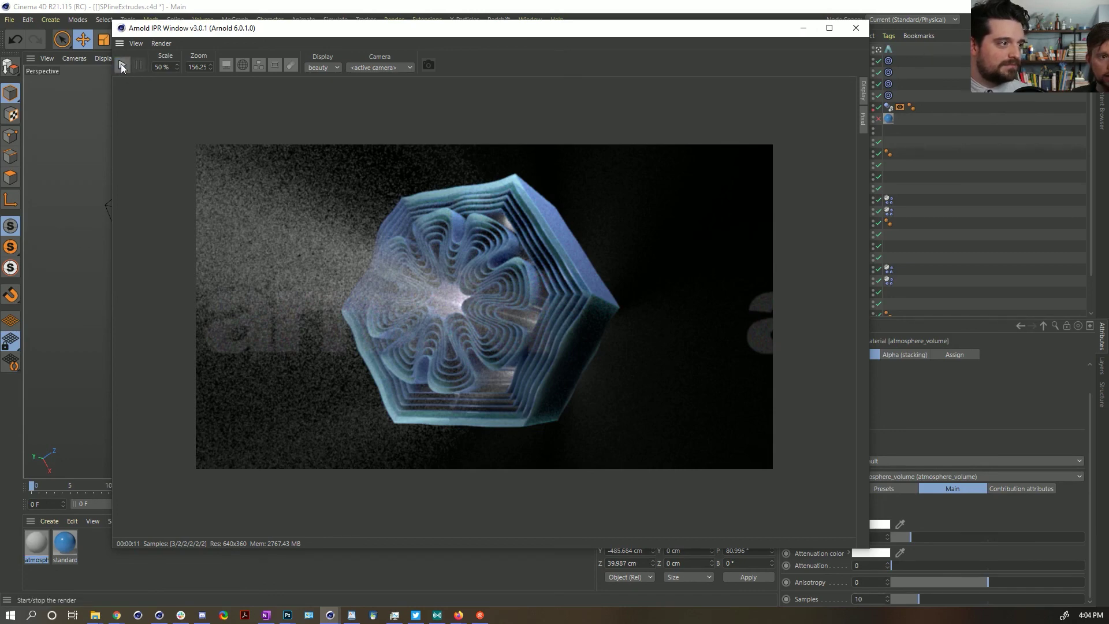
- Move the Arnold IPR window out of the way, play the animation and pause it at frame 25
{"action": "left_click_drag", "start_coordinate": [276, 34], "coordinate": [1108, 87]}
{"action": "left_click", "coordinate": [554, 505]}
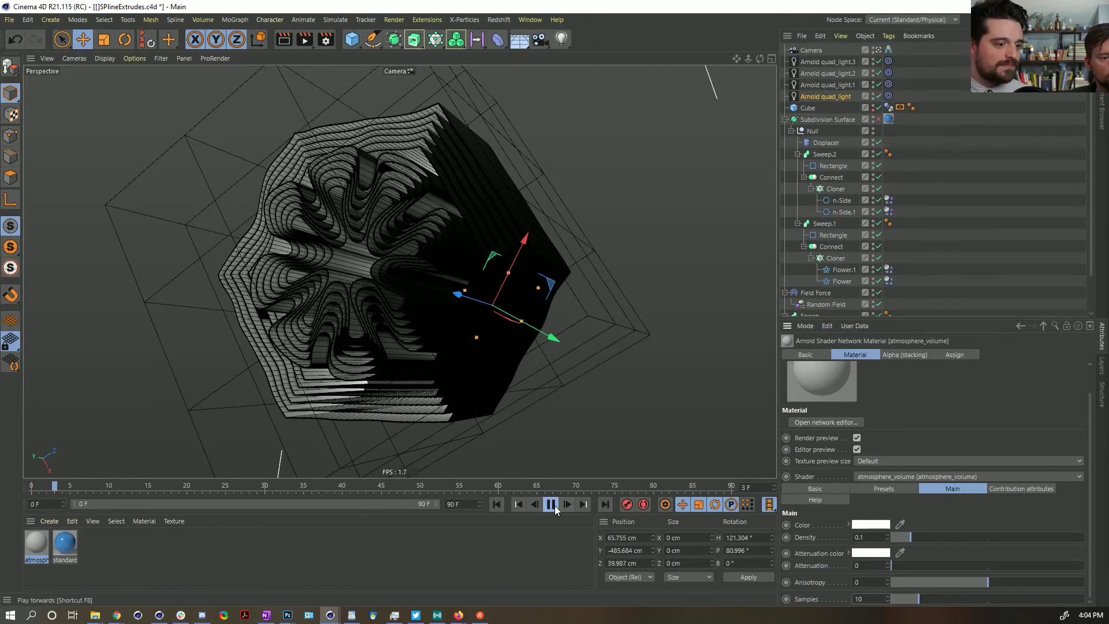
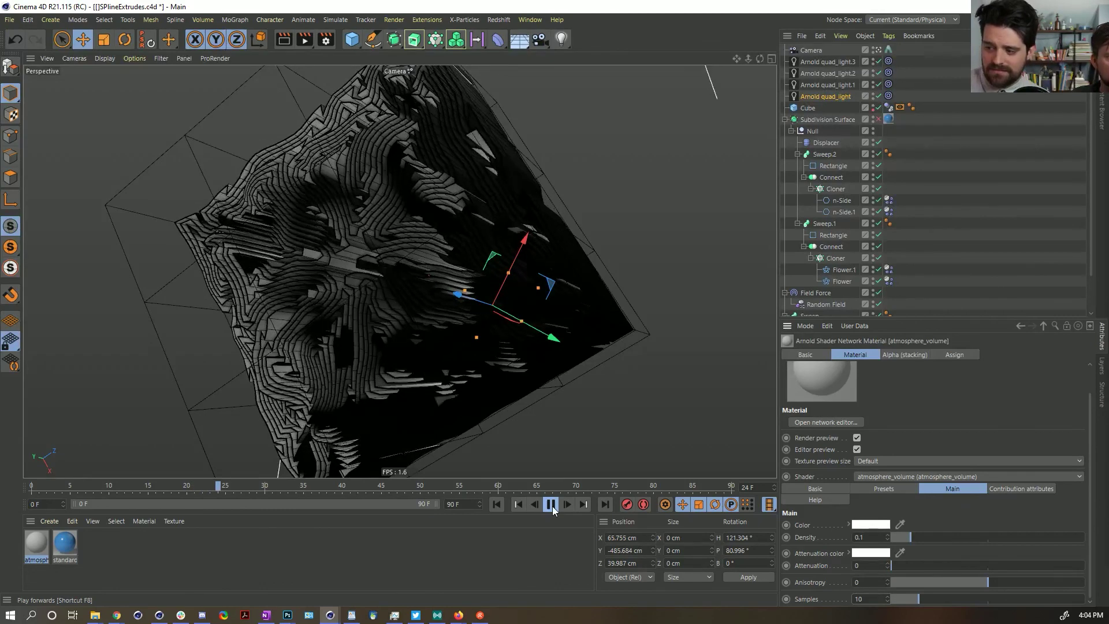
{"action": "left_click", "coordinate": [552, 506]}
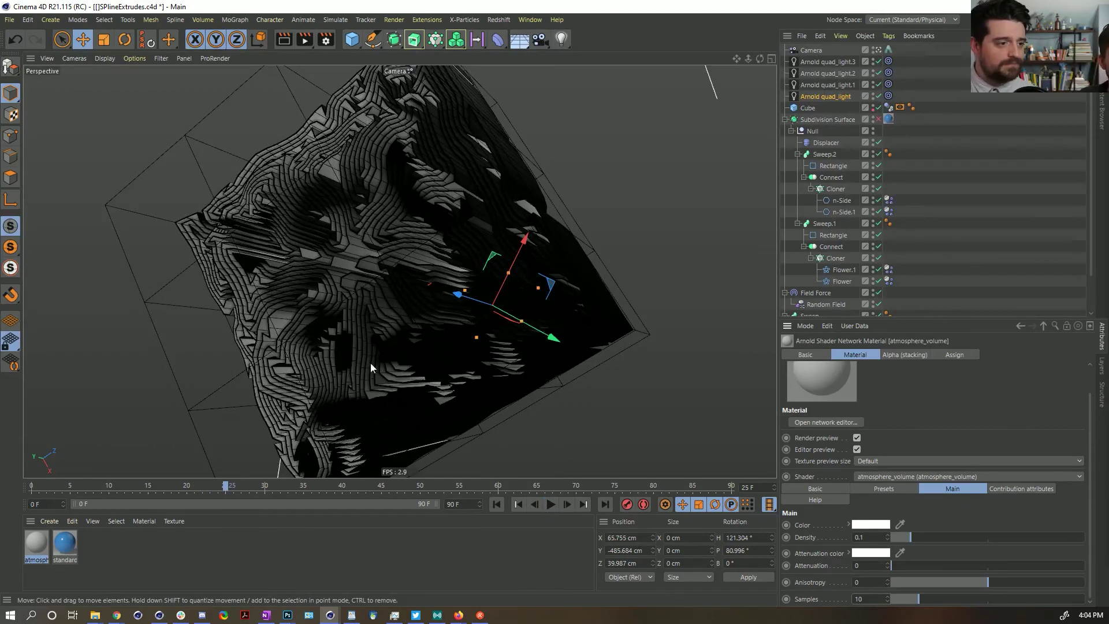
- Reframe the camera on the deformed block and reposition the running IPR window clear of the object list
{"action": "left_click_drag", "start_coordinate": [431, 304], "coordinate": [404, 231], "text": "alt"}
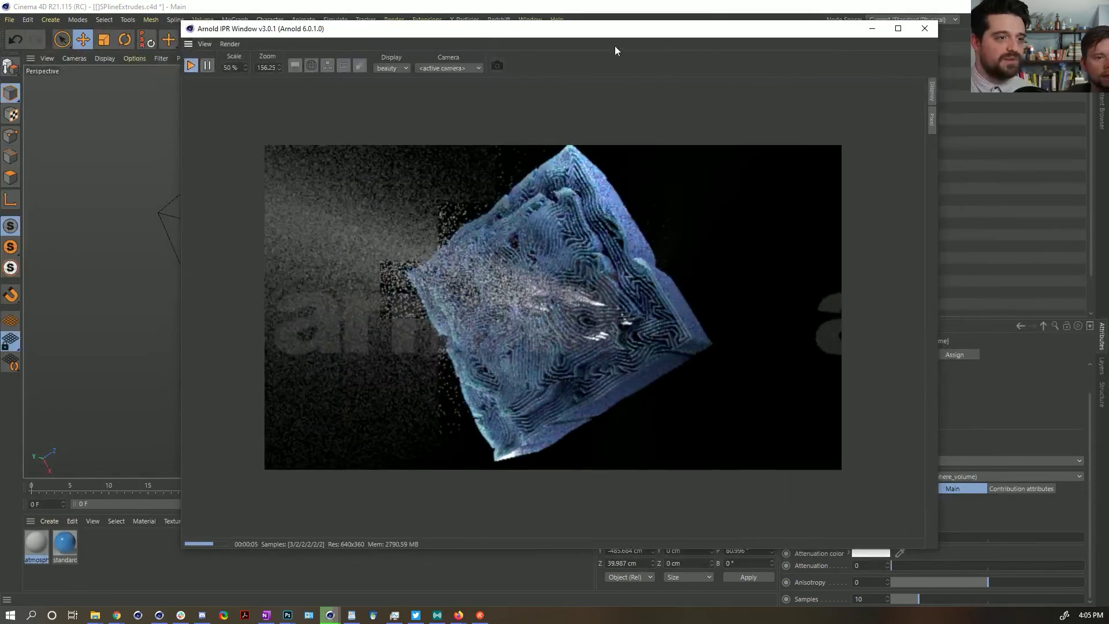
{"action": "left_click_drag", "start_coordinate": [613, 35], "coordinate": [490, 25]}
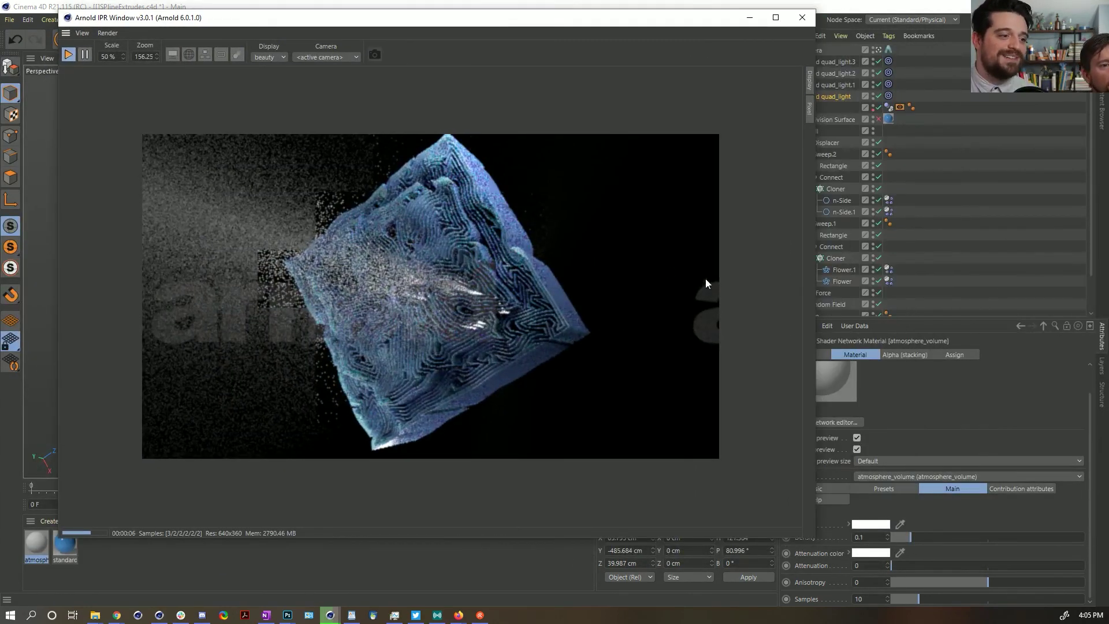
{"action": "left_click_drag", "start_coordinate": [411, 286], "coordinate": [532, 279], "text": "alt"}
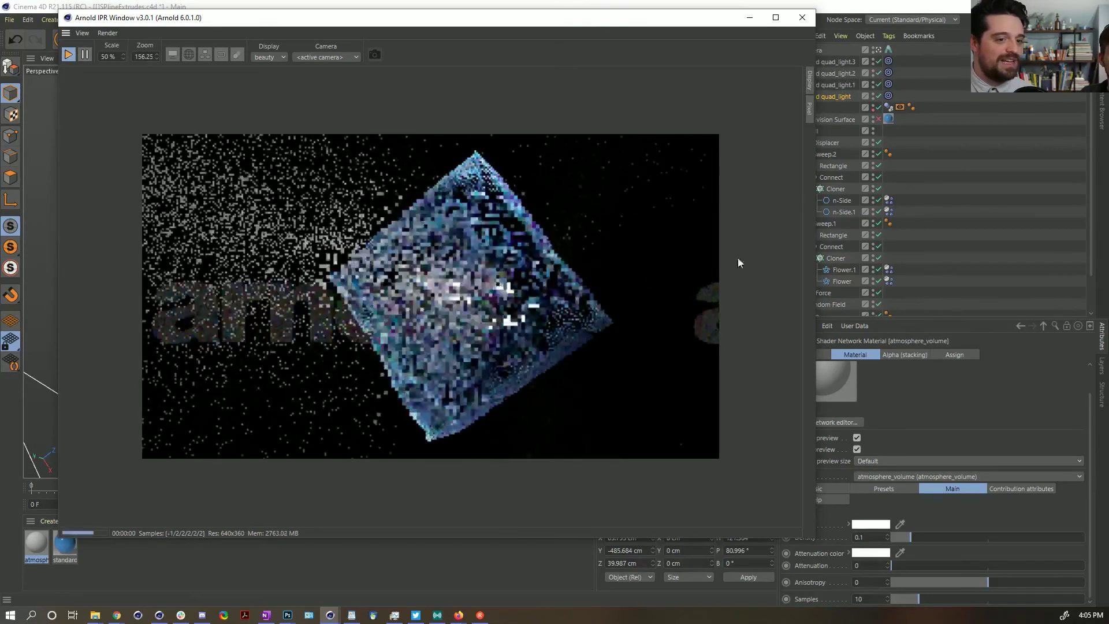
{"action": "scroll", "coordinate": [967, 220], "scroll_direction": "down", "scroll_amount": 3}
{"action": "left_click_drag", "start_coordinate": [693, 19], "coordinate": [658, 20]}
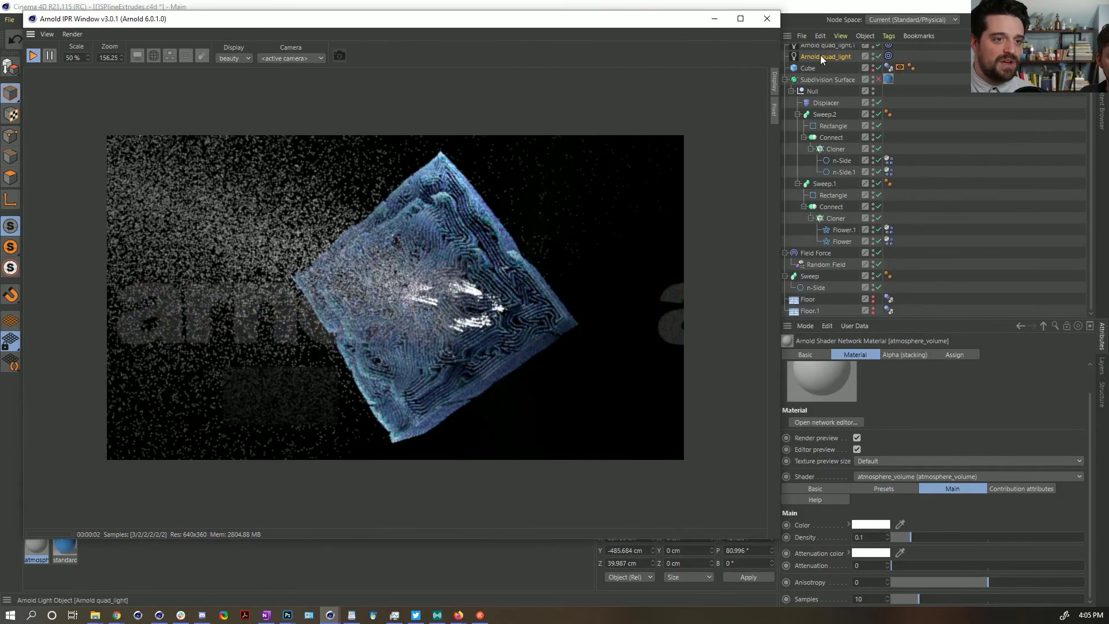
- Try the lower quad light with a Height of 395 cm and a Volume of 0.09, and undo these changes
{"action": "left_click", "coordinate": [821, 56]}
{"action": "left_click_drag", "start_coordinate": [903, 480], "coordinate": [902, 483]}
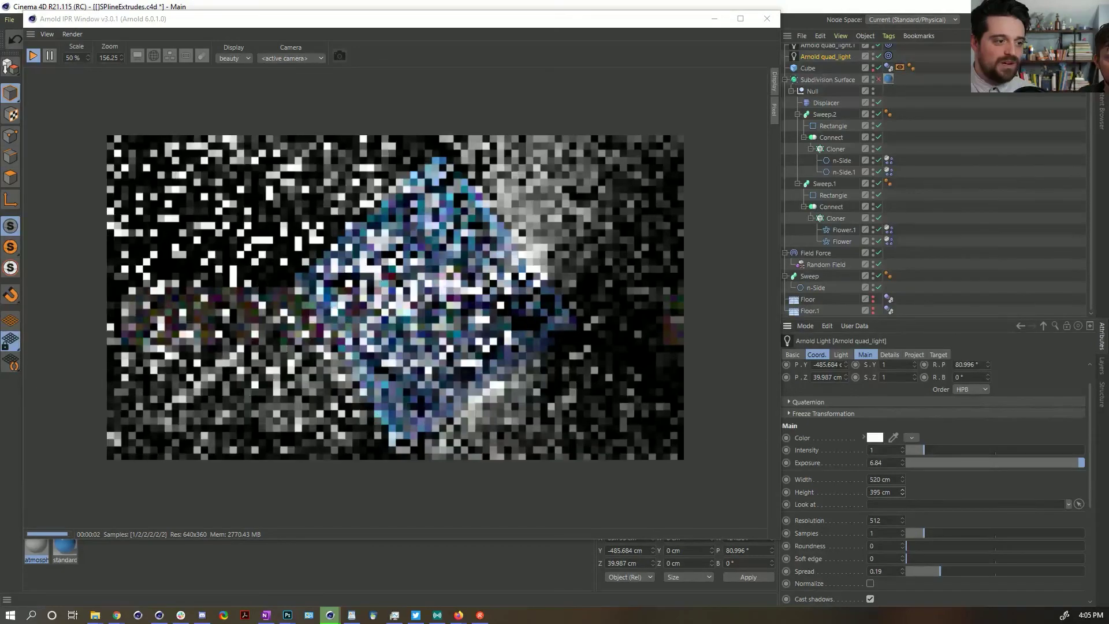
{"action": "scroll", "coordinate": [866, 498], "scroll_direction": "down", "scroll_amount": 4}
{"action": "left_click_drag", "start_coordinate": [932, 570], "coordinate": [922, 571]}
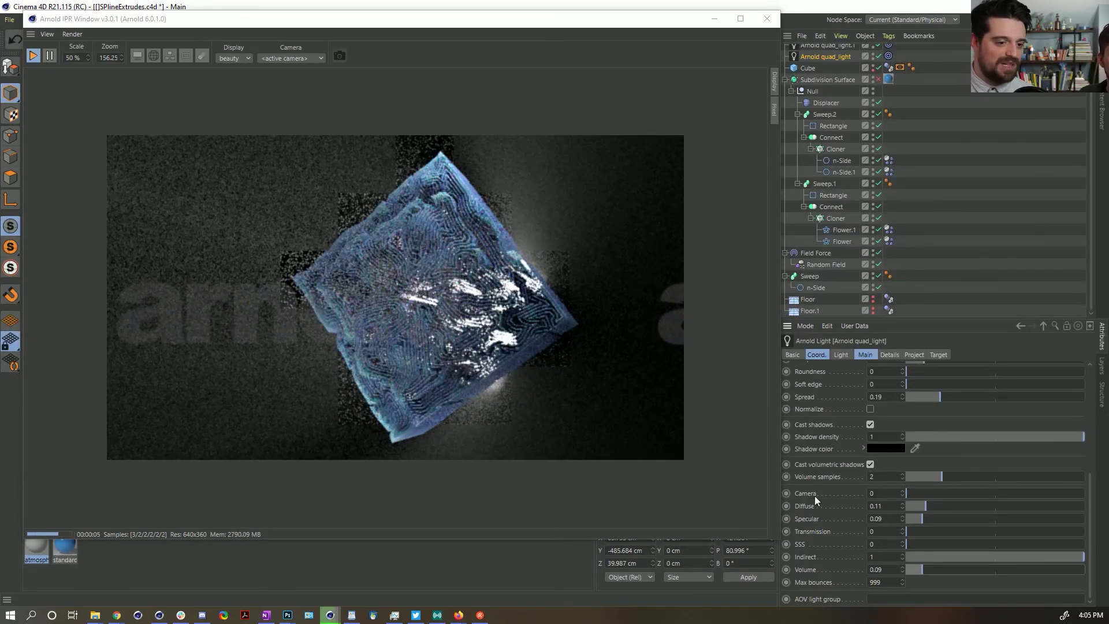
{"action": "key", "text": "ctrl+z"}
{"action": "scroll", "coordinate": [837, 459], "scroll_direction": "up", "scroll_amount": 3}
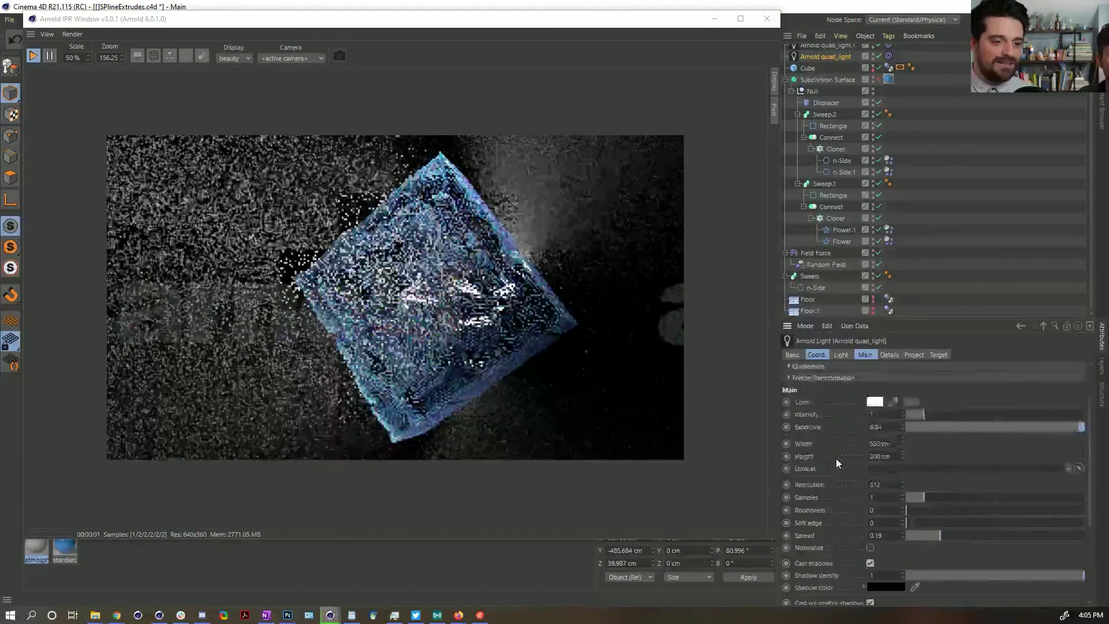
{"action": "scroll", "coordinate": [837, 458], "scroll_direction": "up", "scroll_amount": 2}
{"action": "key", "text": "ctrl+z"}
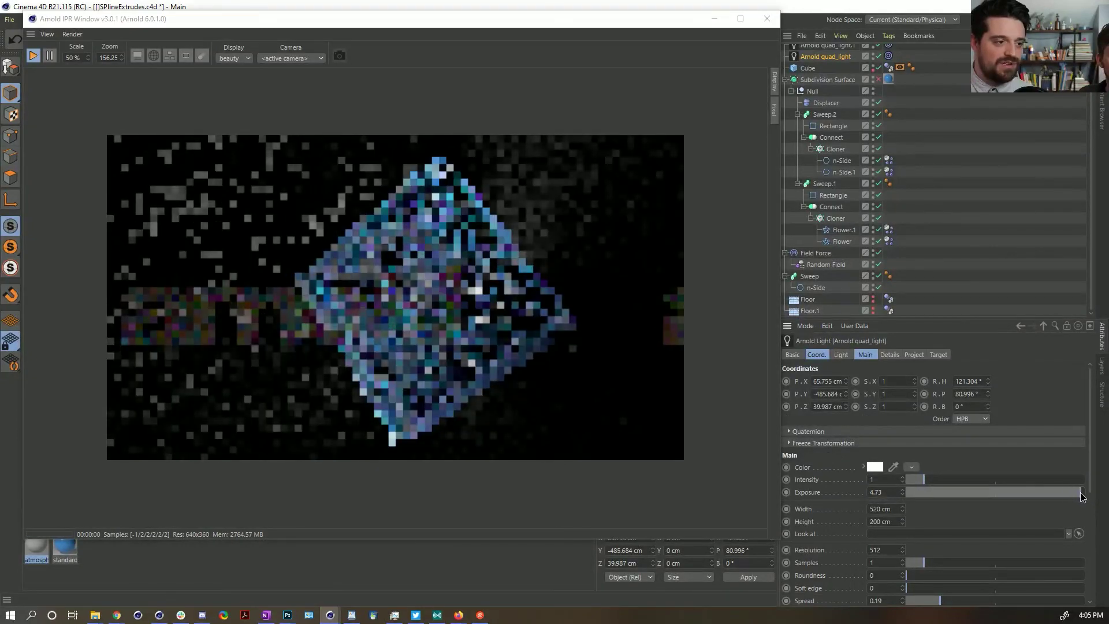
- Narrow the lower quad light's Spread to 0.02 and tilt the camera view of the block
{"action": "scroll", "coordinate": [835, 491], "scroll_direction": "down", "scroll_amount": 4}
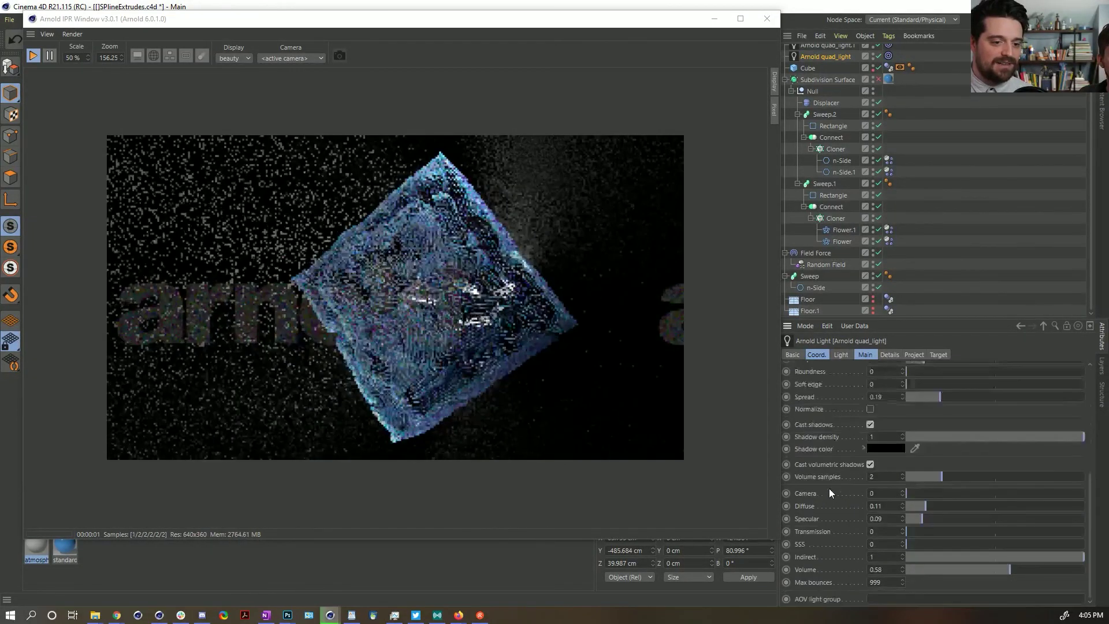
{"action": "left_click_drag", "start_coordinate": [940, 397], "coordinate": [910, 399]}
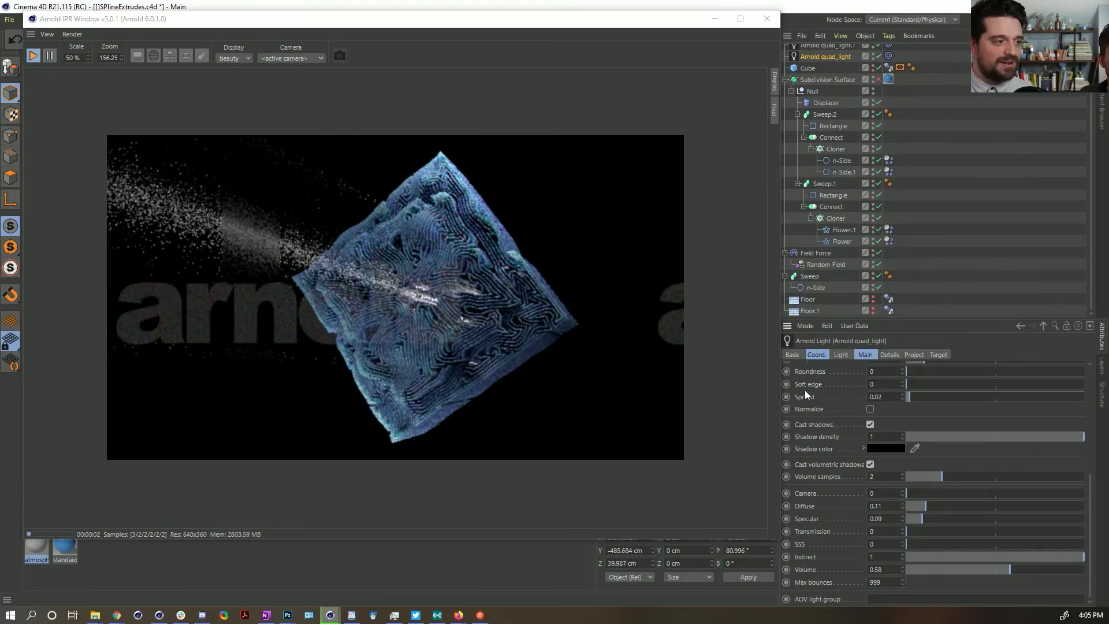
{"action": "left_click", "coordinate": [438, 299]}
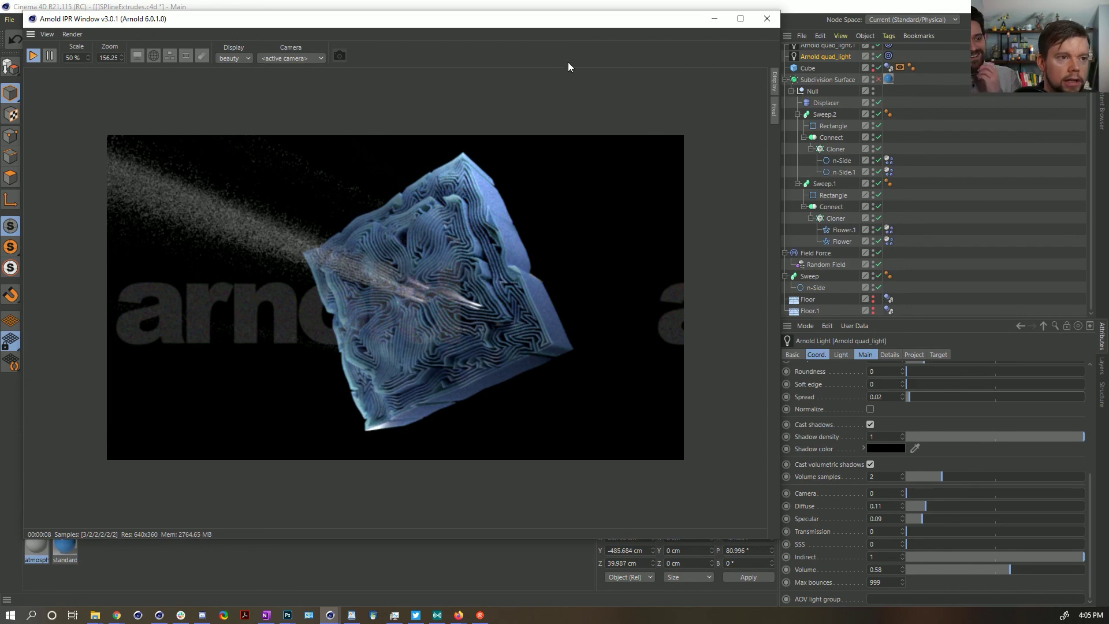
- Close the Arnold IPR window and save the project as an incremental version
{"action": "left_click", "coordinate": [765, 16]}
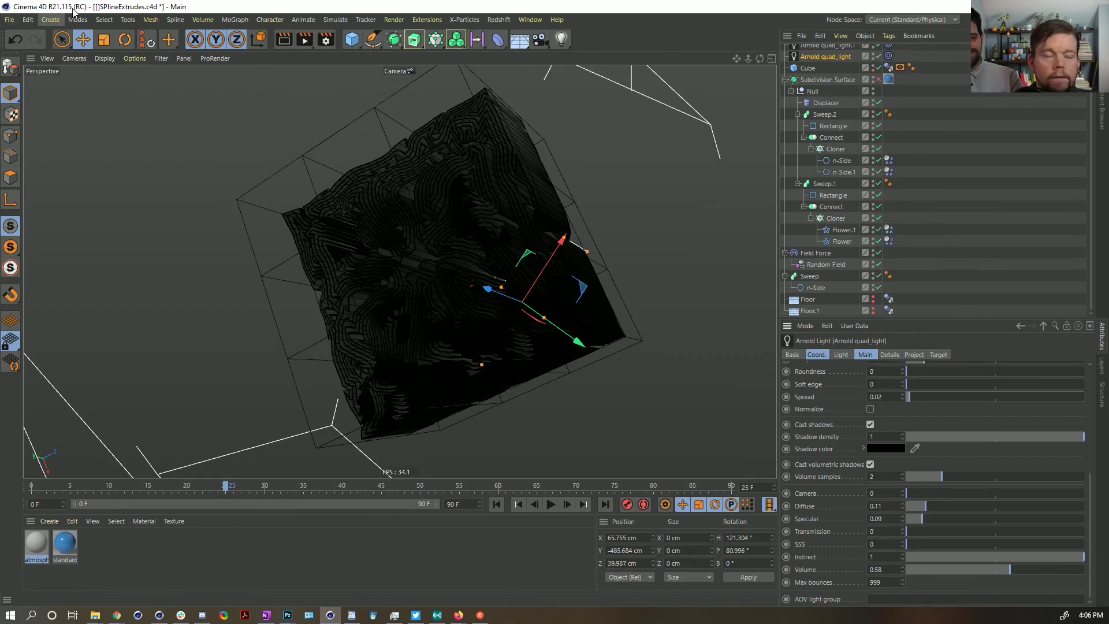
{"action": "left_click", "coordinate": [8, 20]}
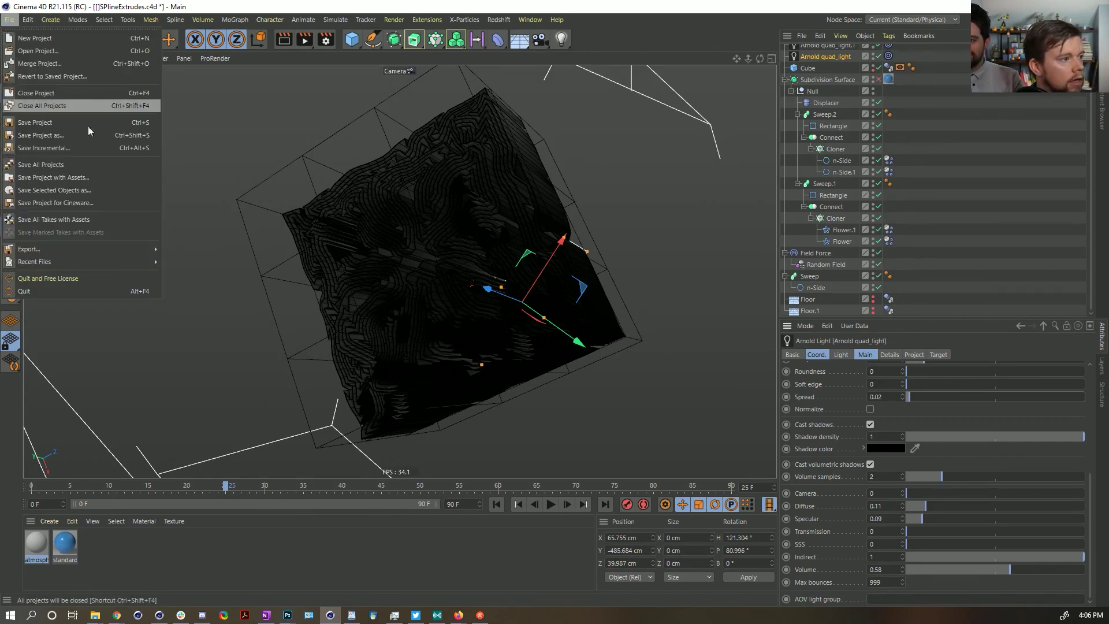
{"action": "left_click", "coordinate": [82, 146]}
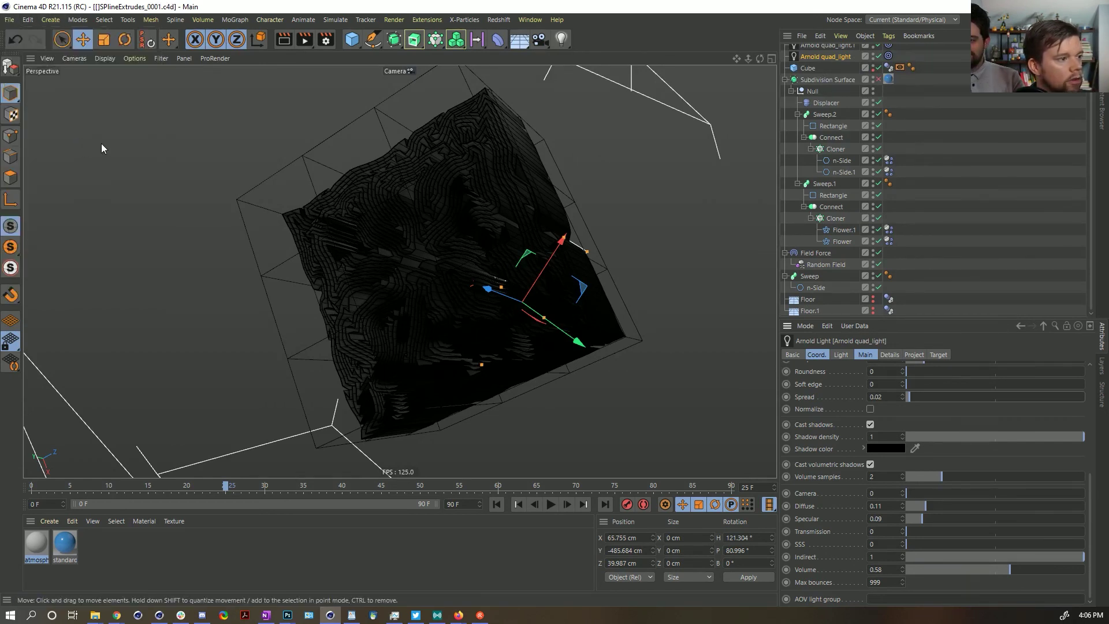